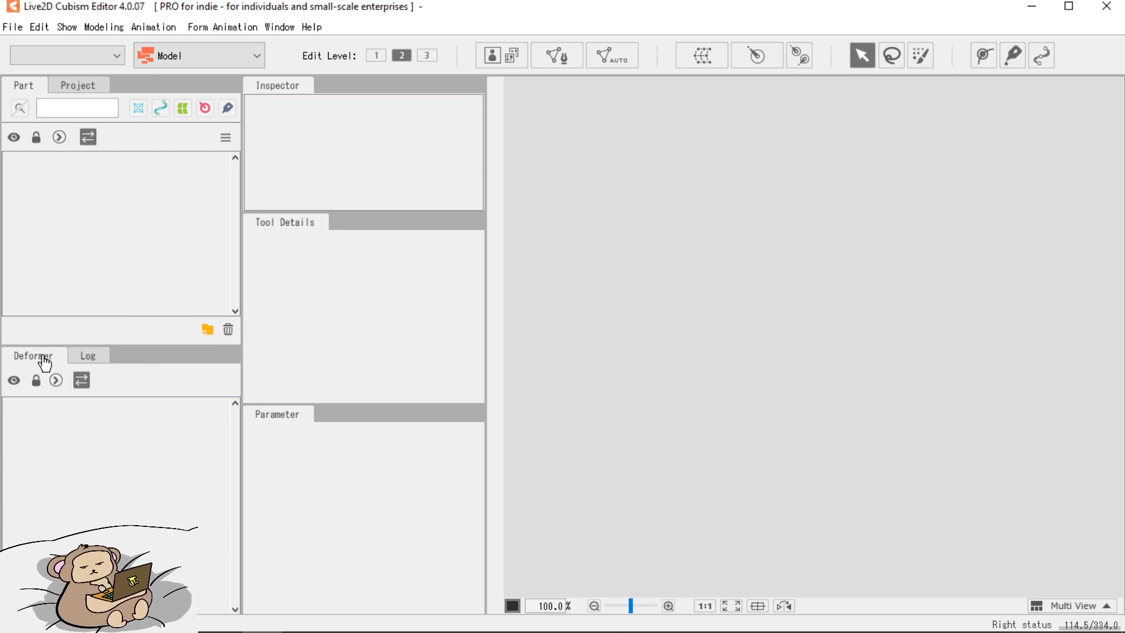
Group the Deformer palette with the Part palette as tabs, separate from Log, and hide the Project palette.
mouse_move(40, 360)
left_mouse_down()
mouse_move(141, 343)
mouse_move(55, 355)
left_mouse_up()
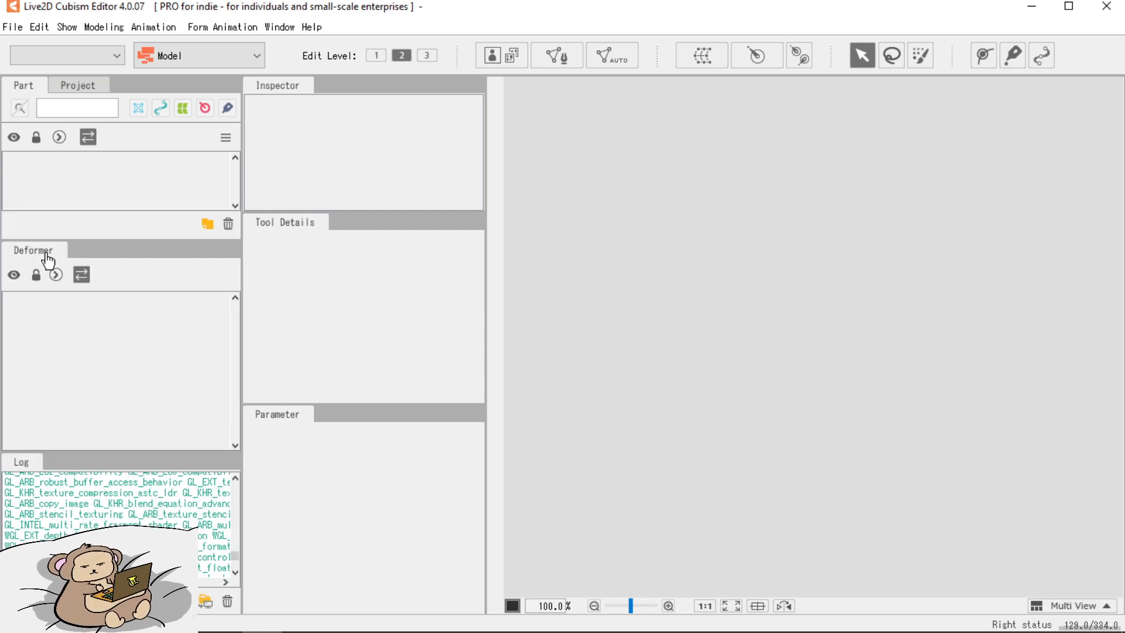
left_click_drag(42, 258, 133, 151)
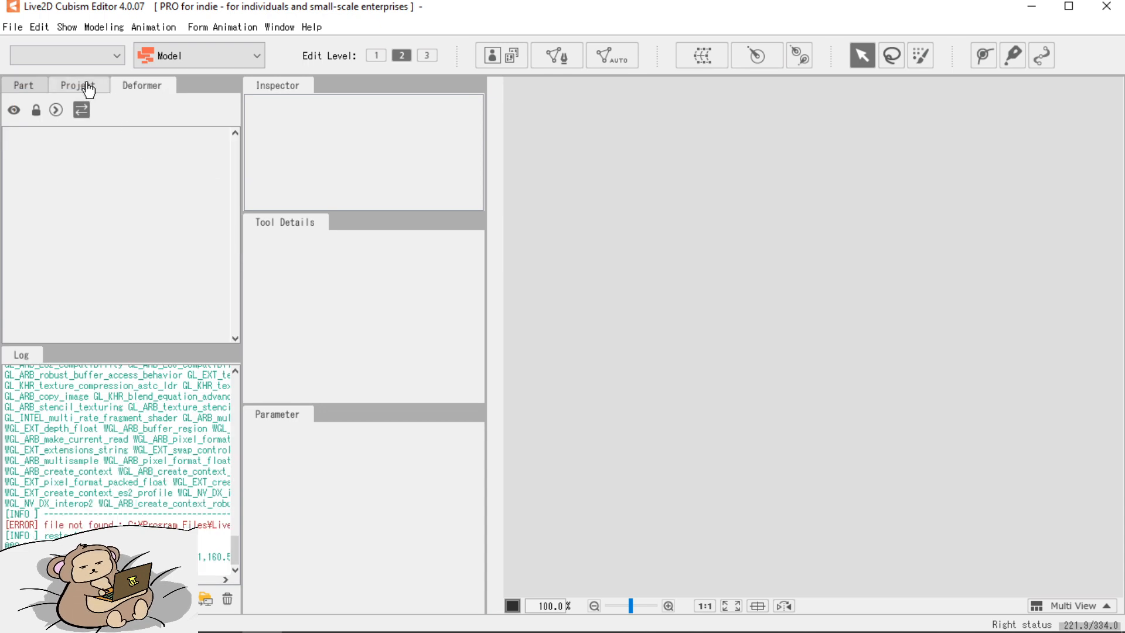
left_click(280, 28)
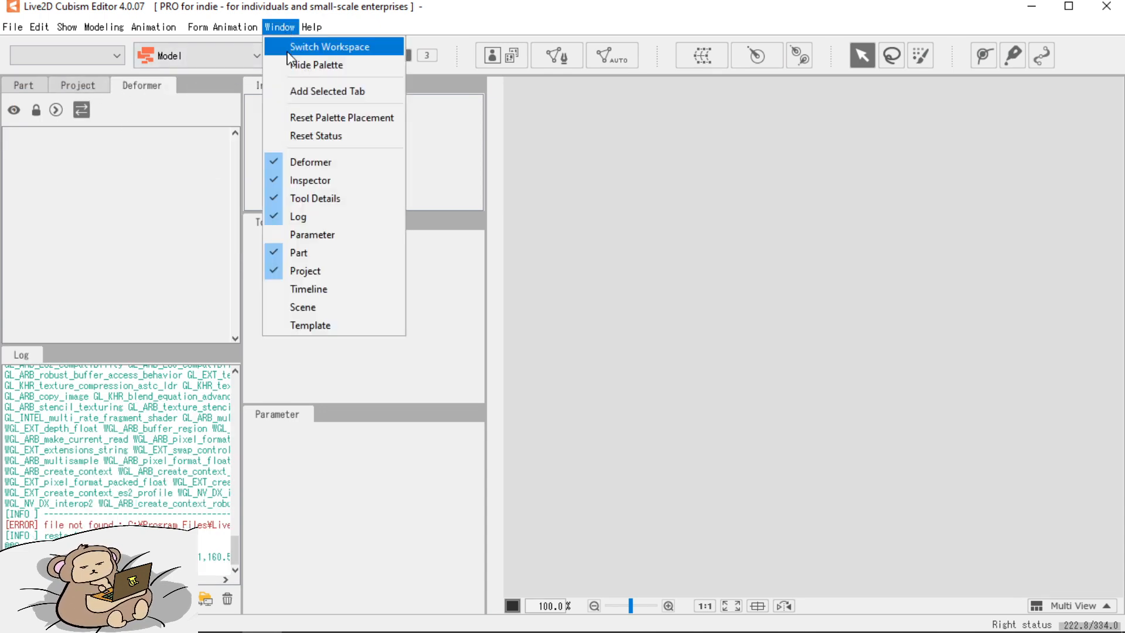
left_click(282, 271)
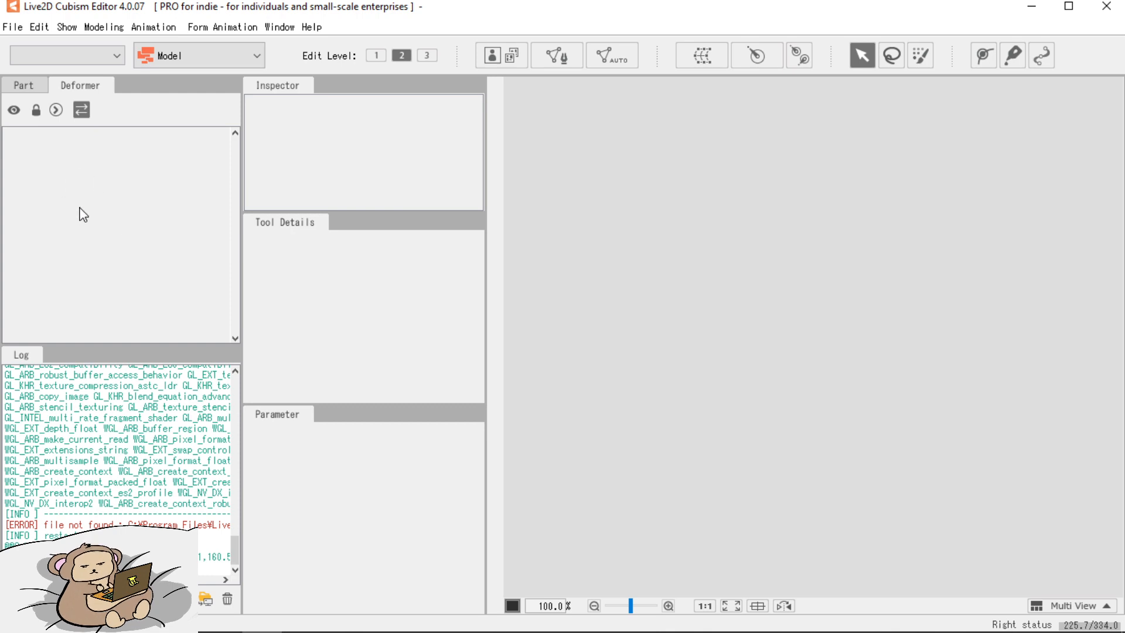
left_click(24, 93)
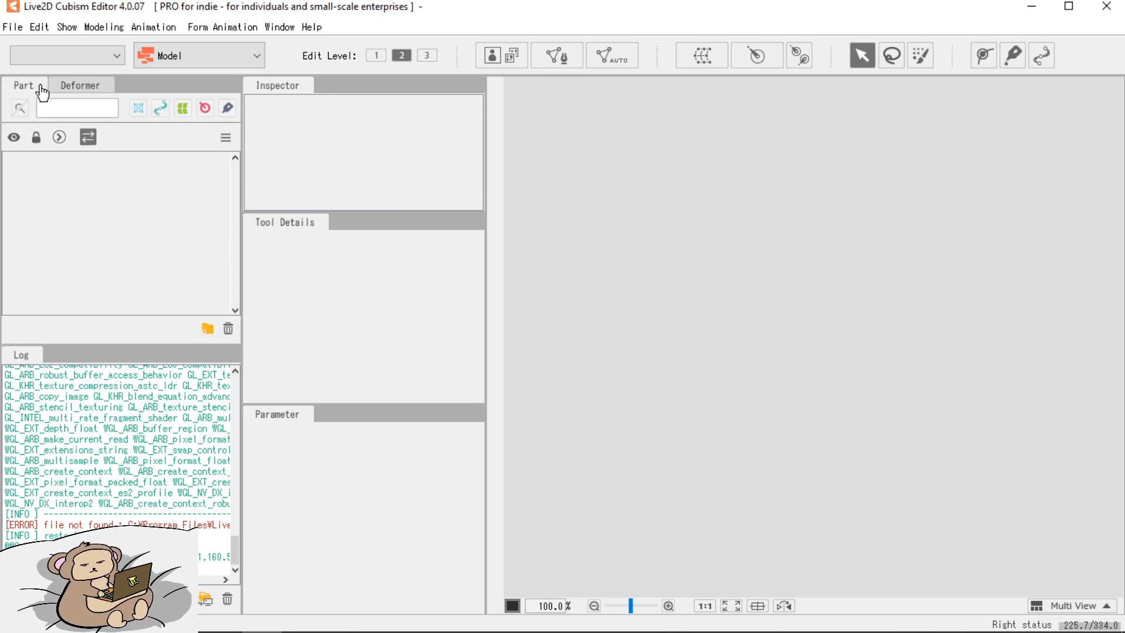
left_click(79, 92)
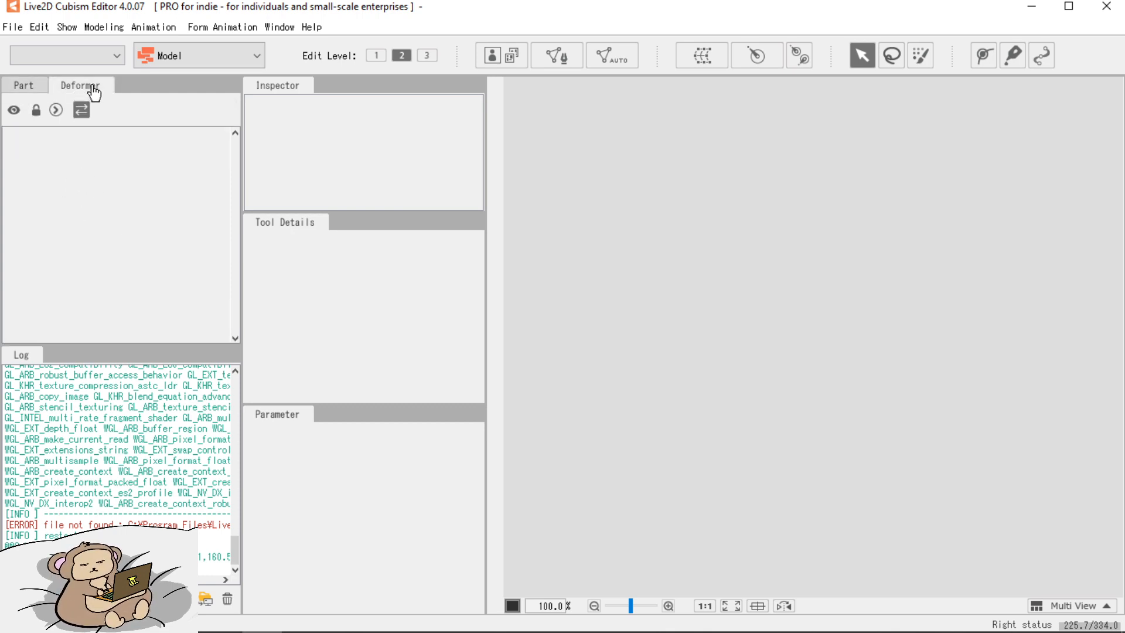
Reorder the grouped palettes so that Deformer comes before Part.
left_click_drag(105, 92, 52, 86)
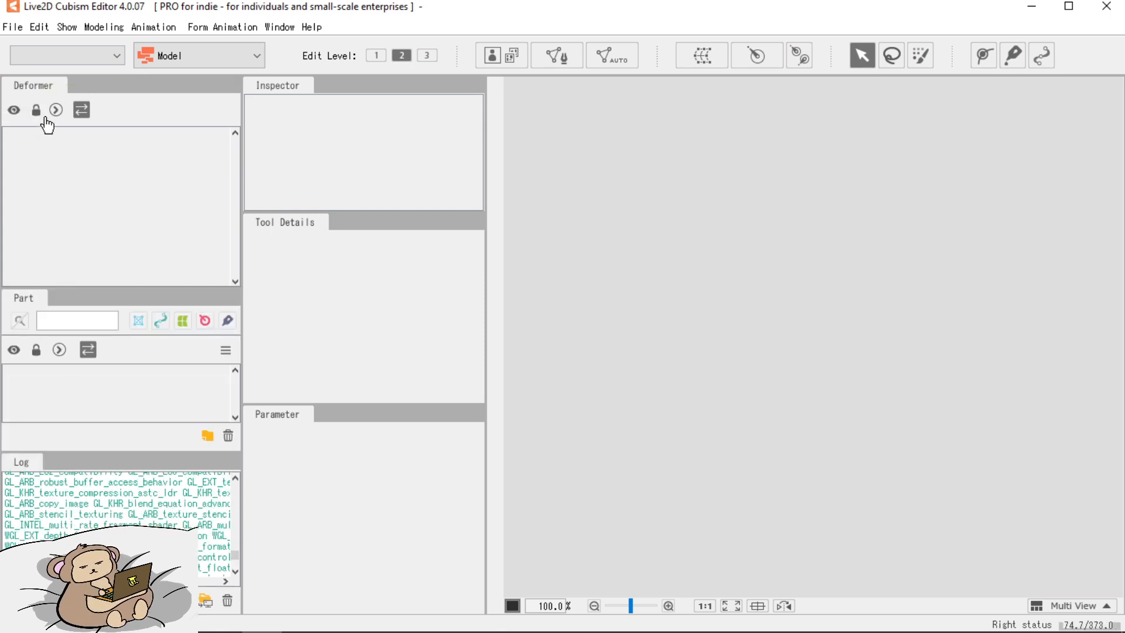
left_click_drag(24, 300, 160, 109)
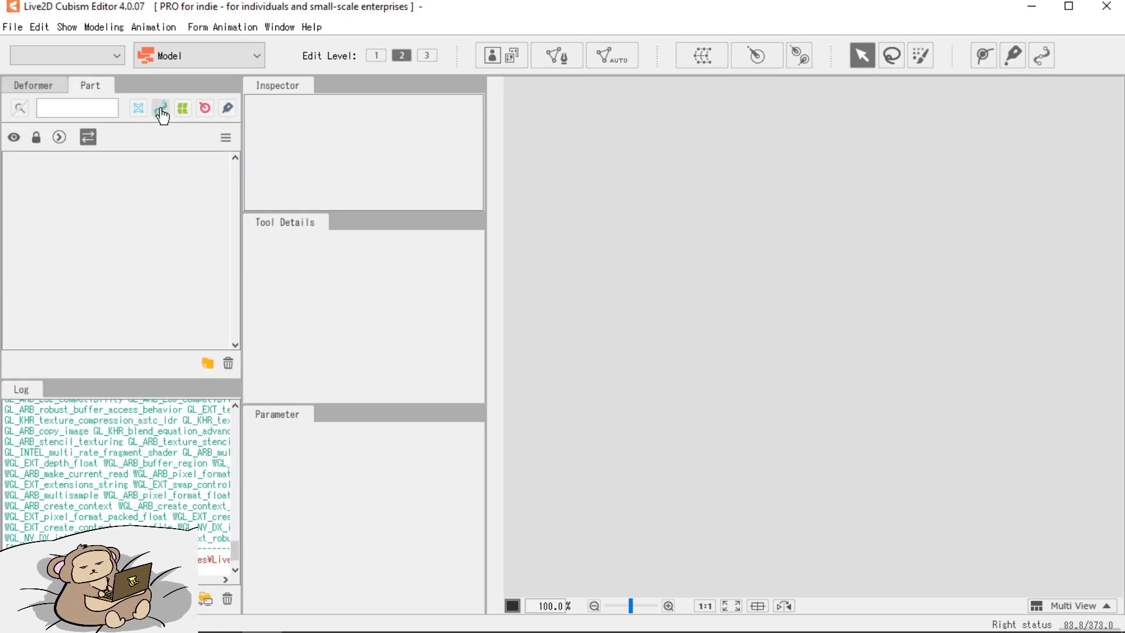
left_click(34, 92)
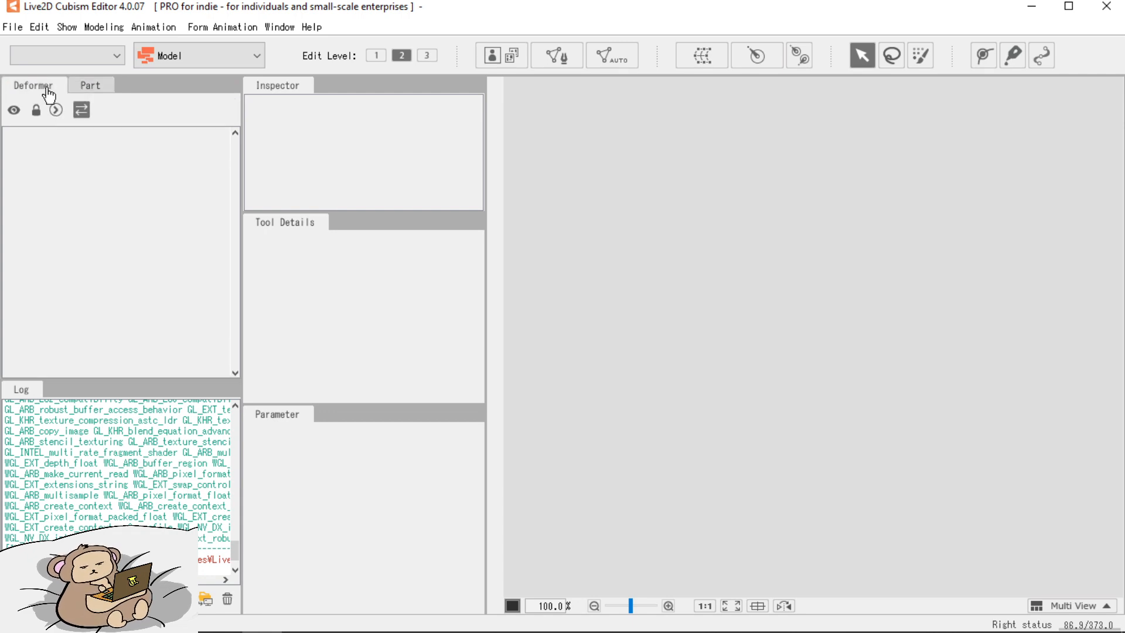
left_click(105, 89)
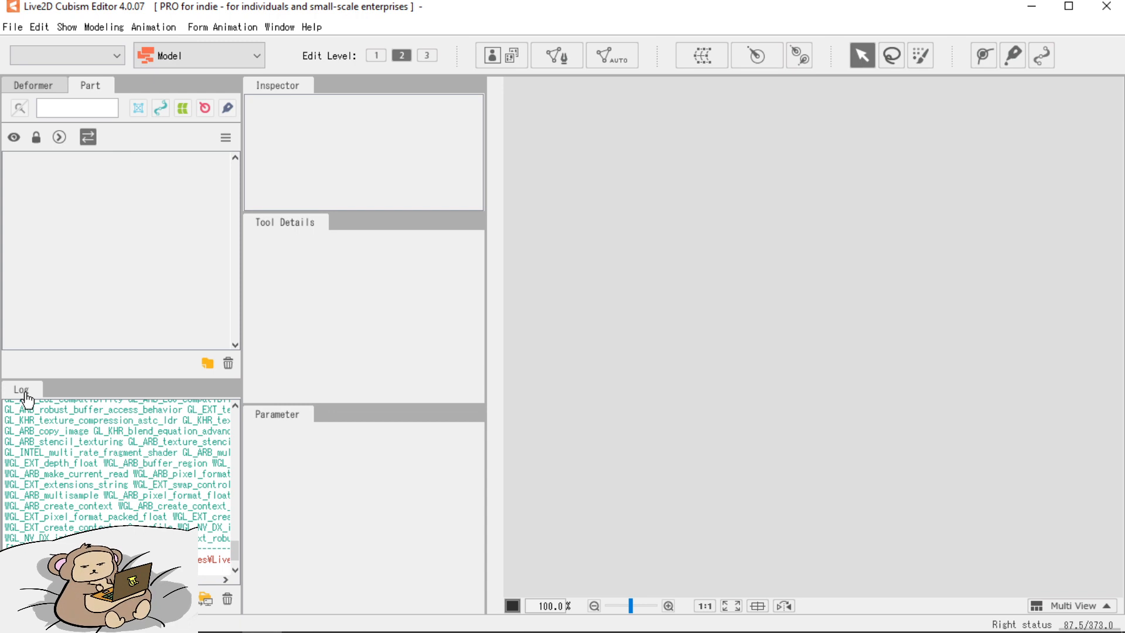
Group the Log palette with Parameter, dock both in a widened column to the right of the canvas, and show the Deformer palette.
left_click_drag(26, 398, 409, 471)
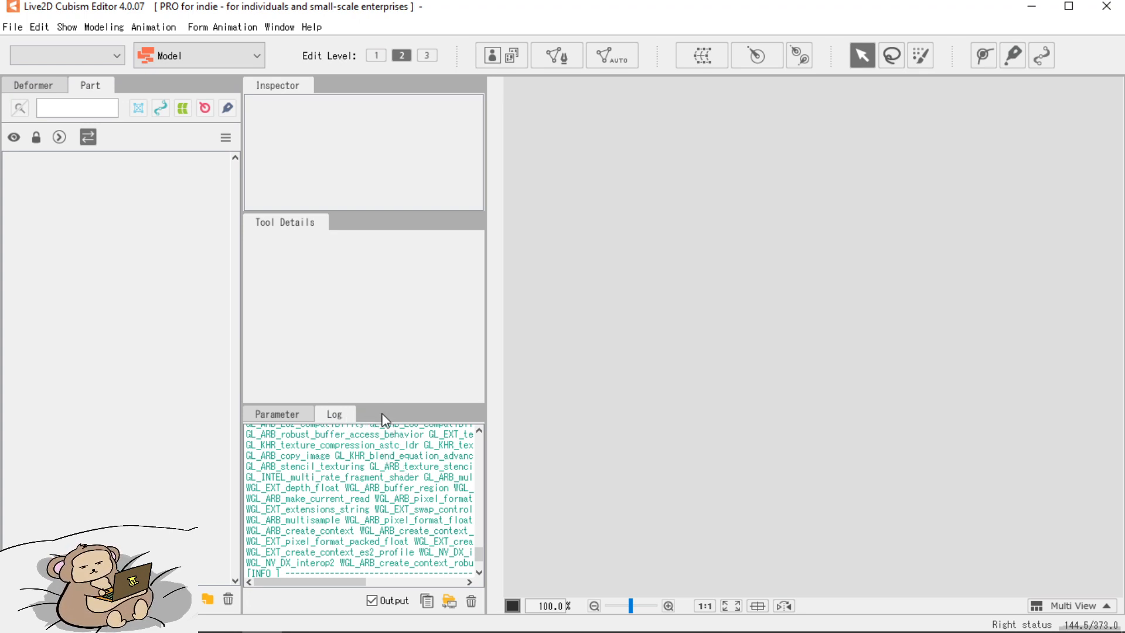
left_click_drag(382, 414, 1118, 234)
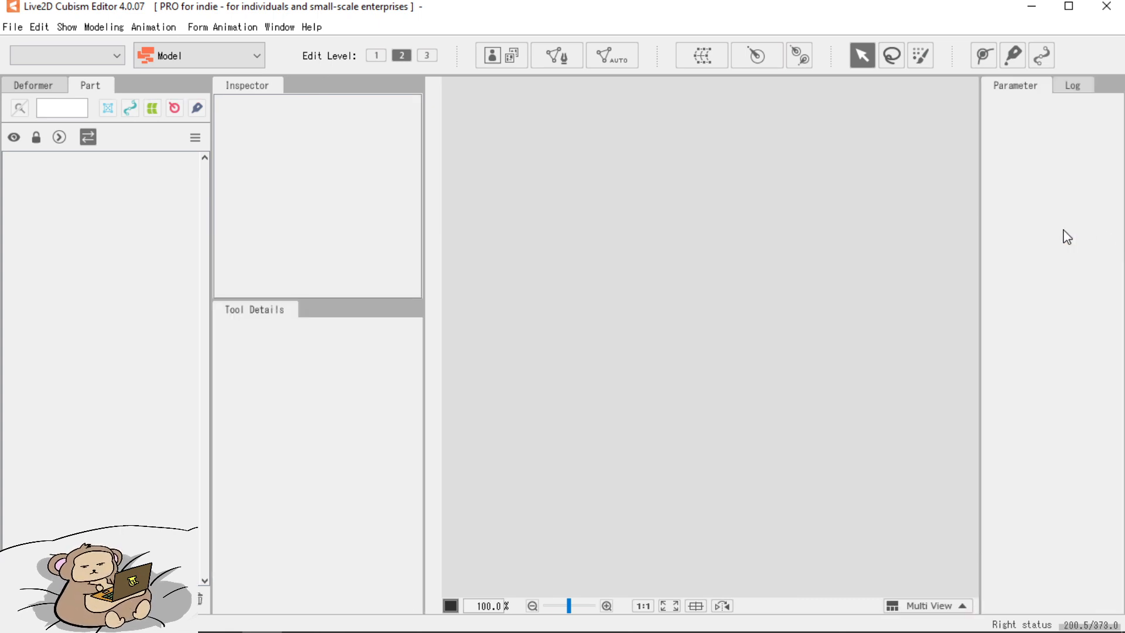
left_click_drag(981, 222, 941, 228)
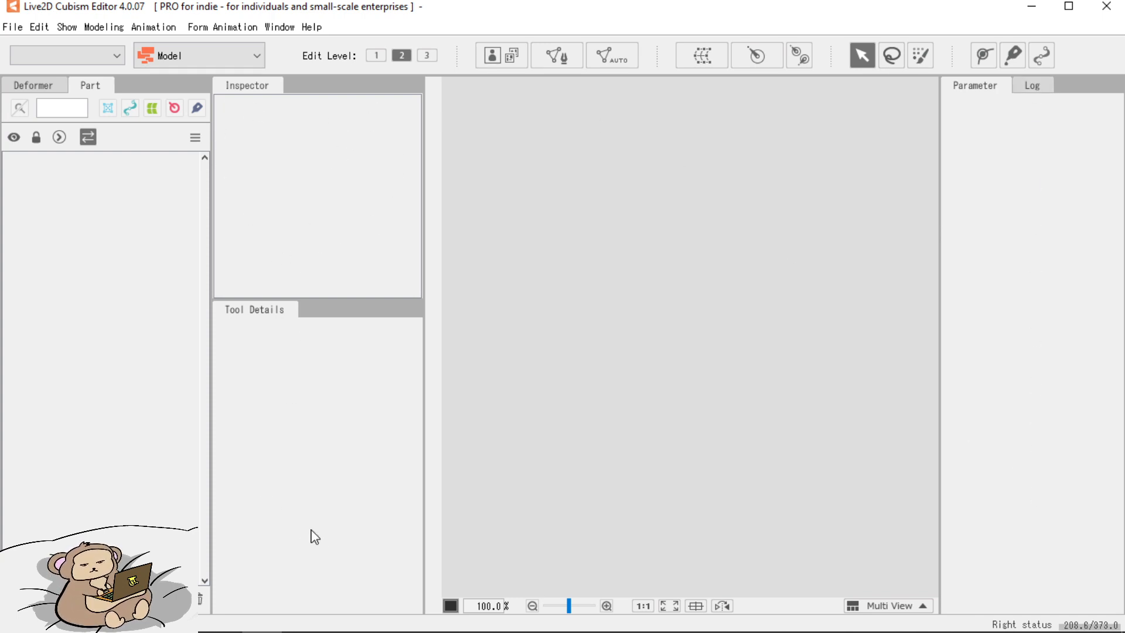
left_click(27, 87)
left_click(82, 110)
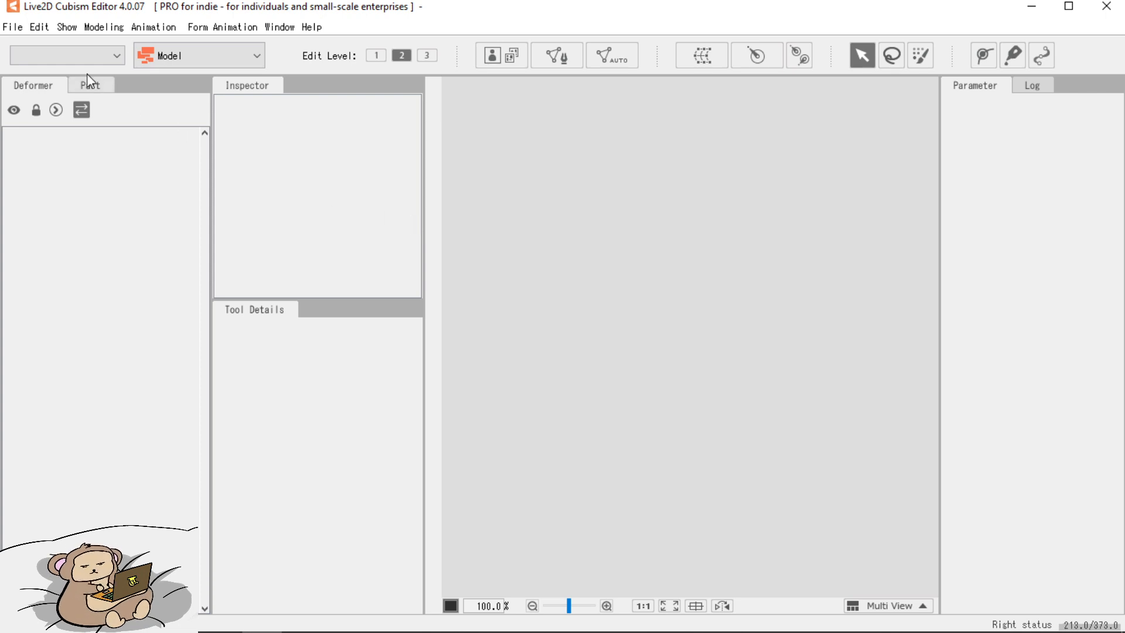
Open the file avena psddpoi.psd from the Documents folder.
left_click(14, 28)
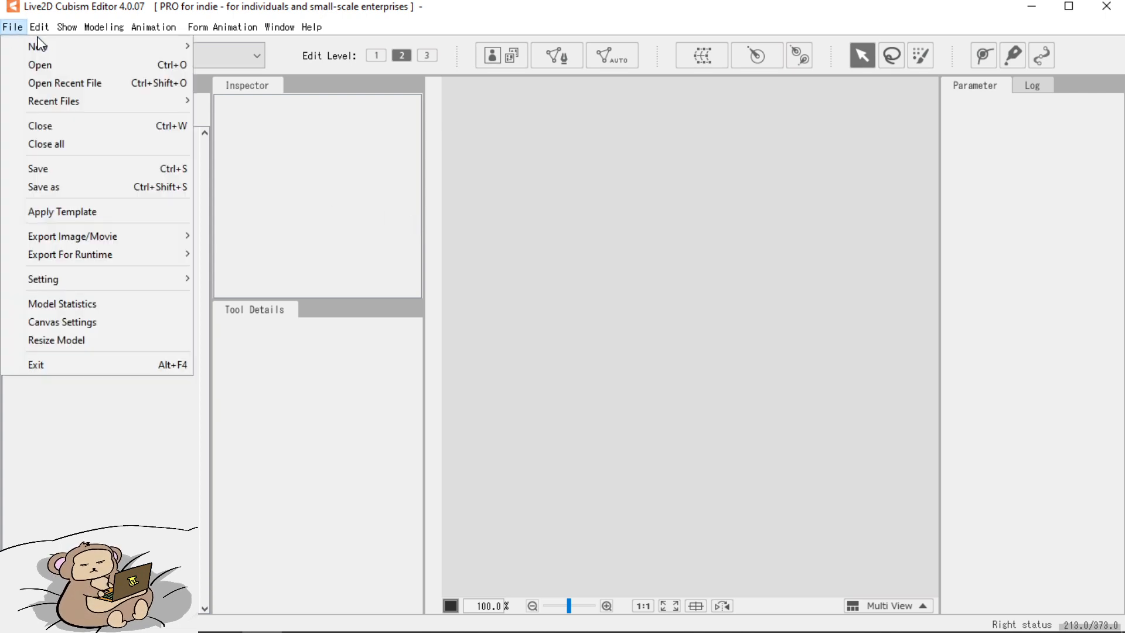
mouse_move(66, 261)
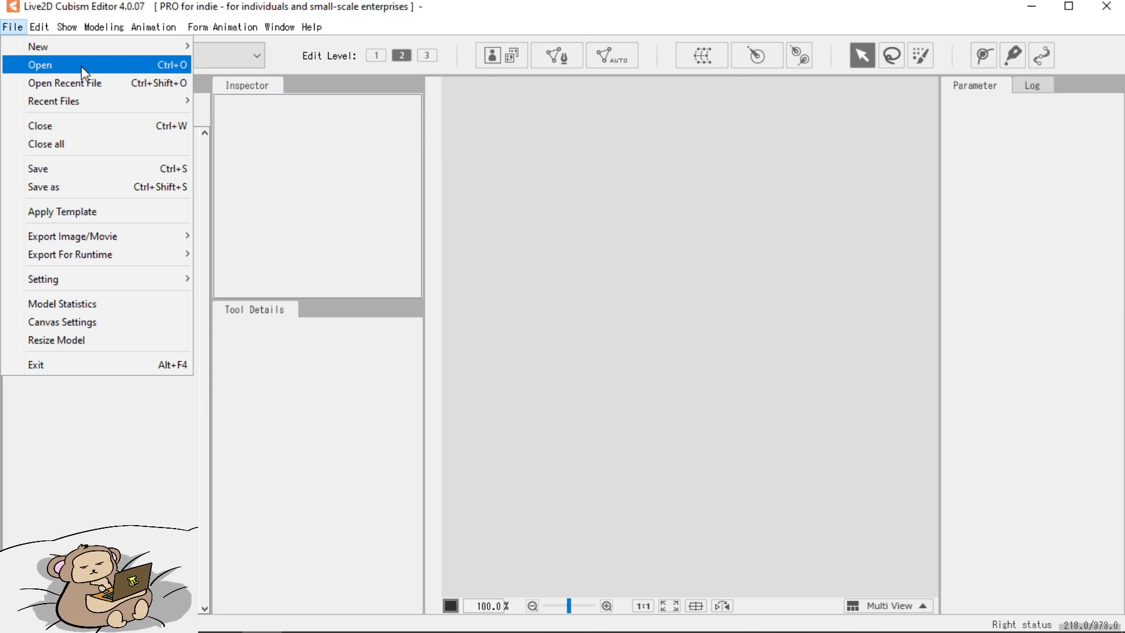
left_click(61, 68)
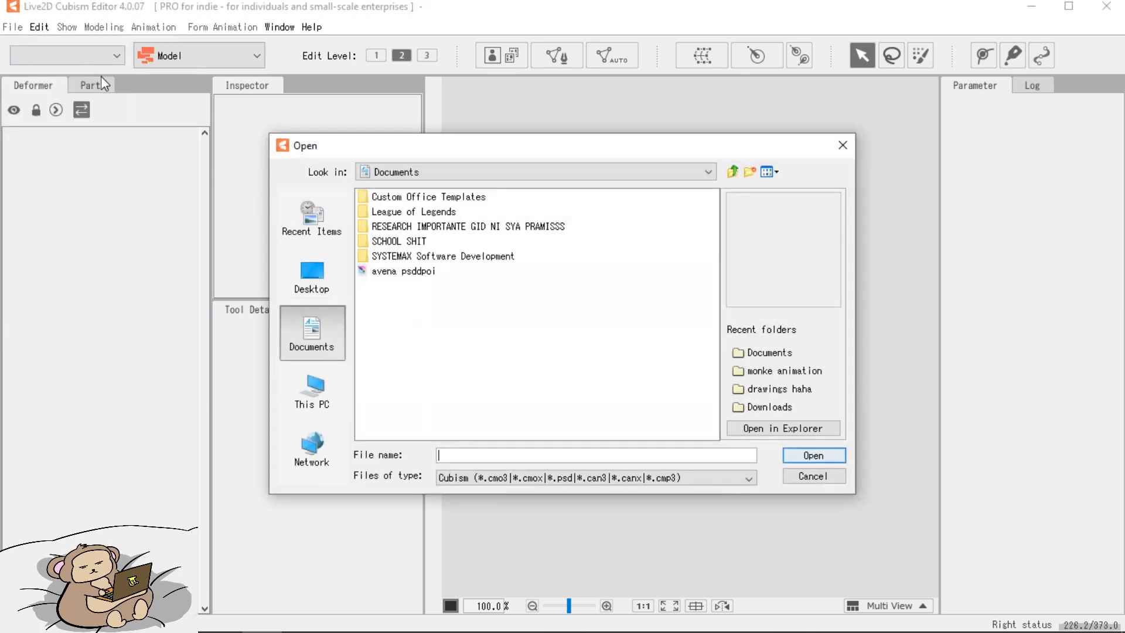
left_click(414, 276)
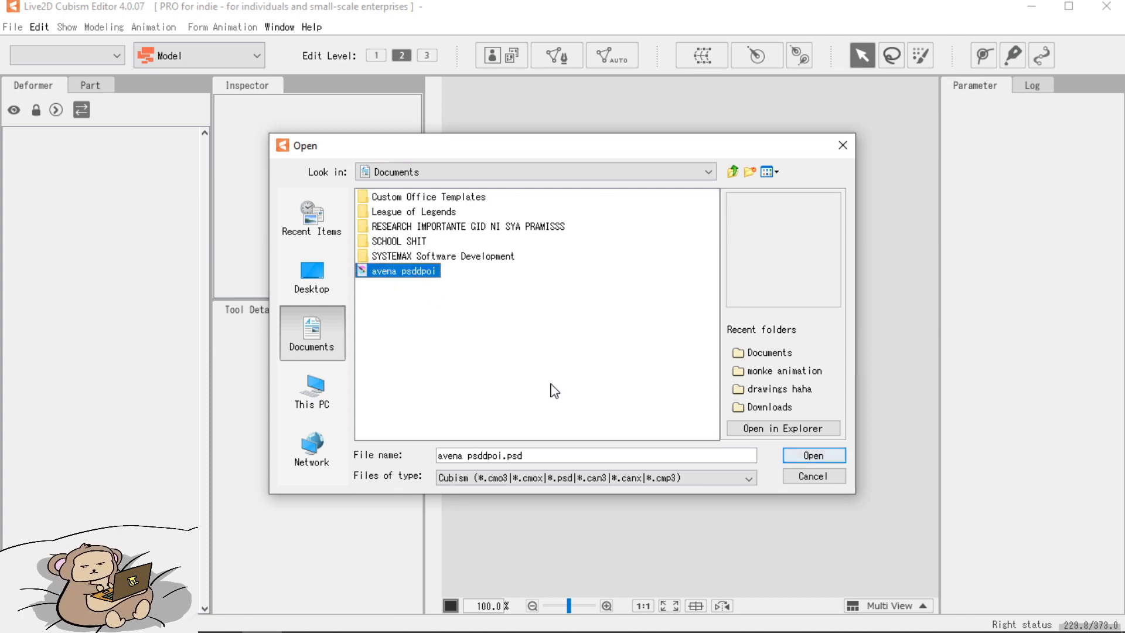
left_click(806, 461)
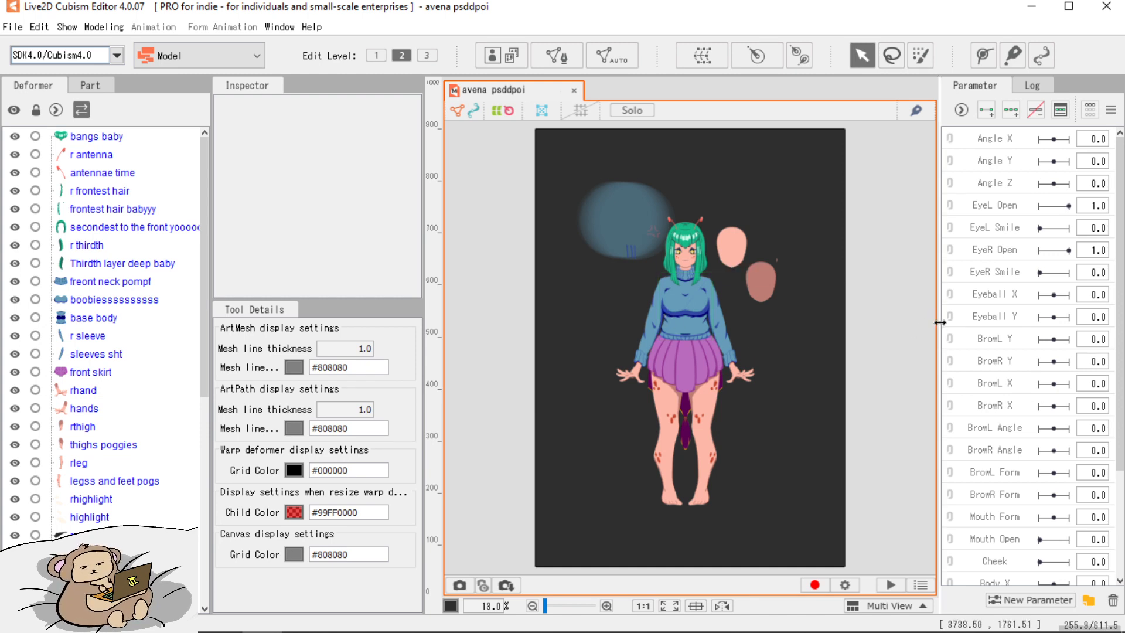
Widen the Parameter palette column and narrow the Inspector and Deformer palette columns.
left_click_drag(942, 327, 912, 325)
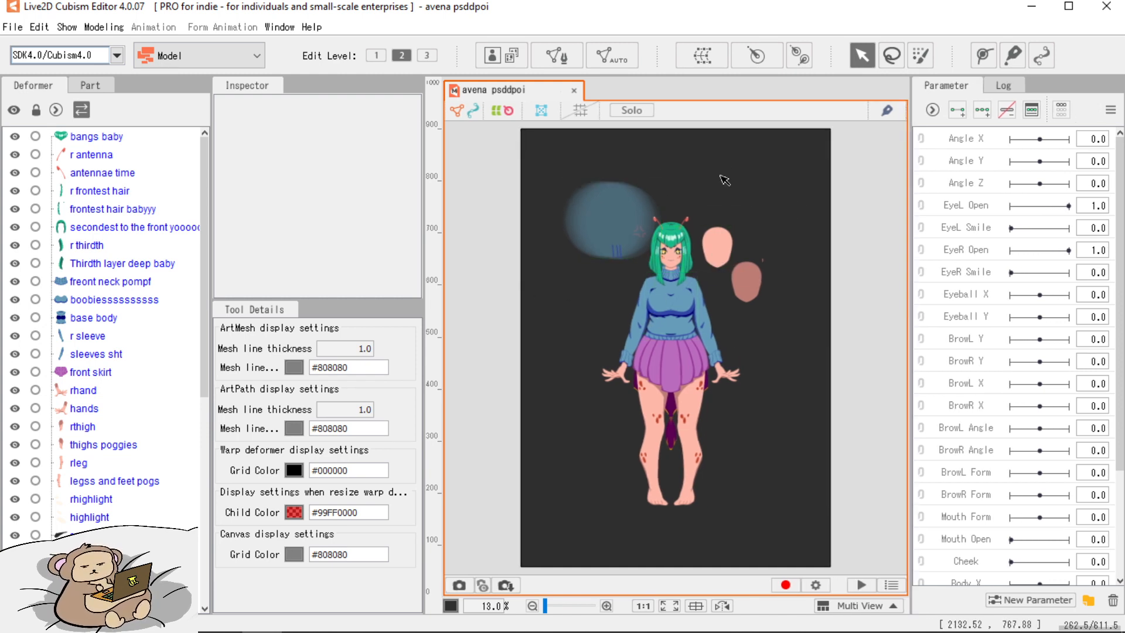
left_click_drag(425, 336, 418, 335)
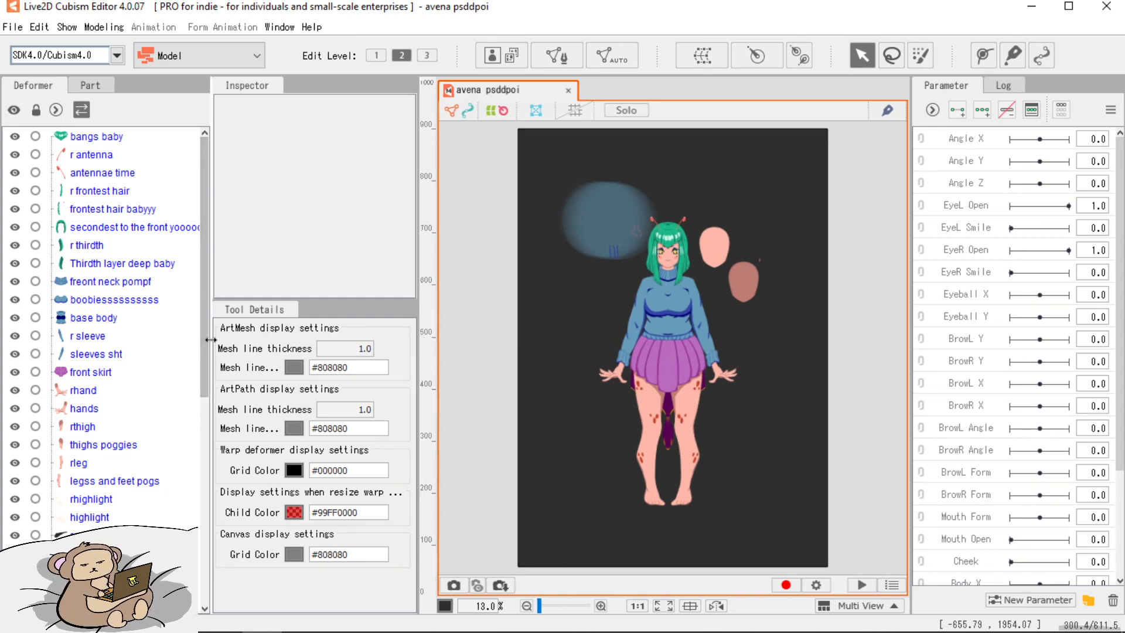
left_click_drag(211, 338, 198, 338)
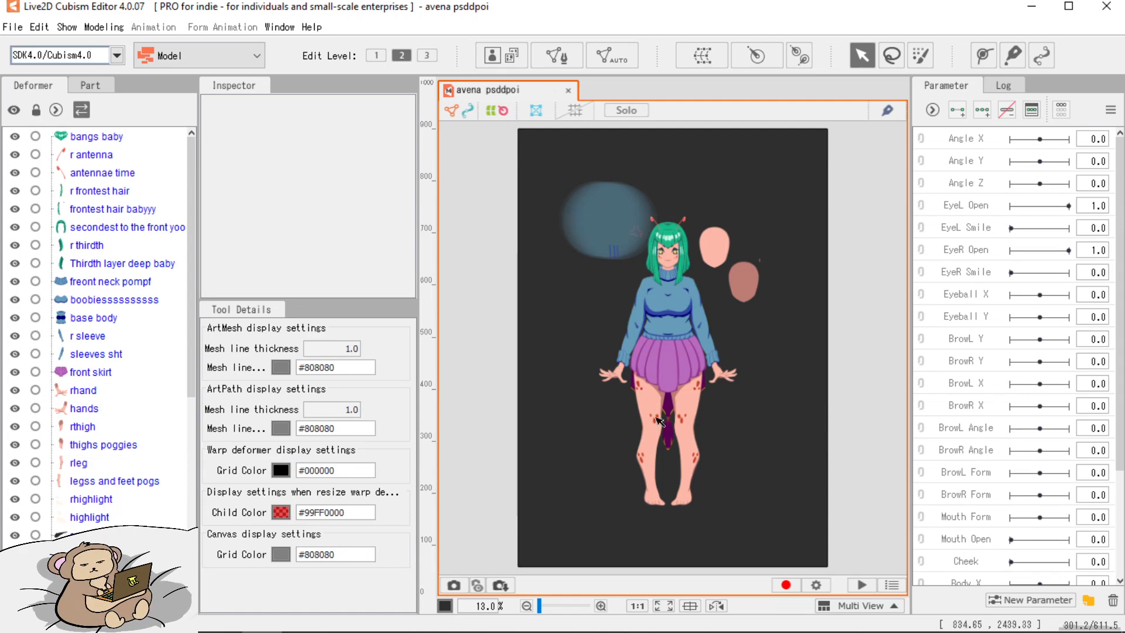
Change the canvas background colour to the opaque medium grey FF6F6F6F.
scroll(661, 301, "up", 5)
scroll(512, 303, "down", 7)
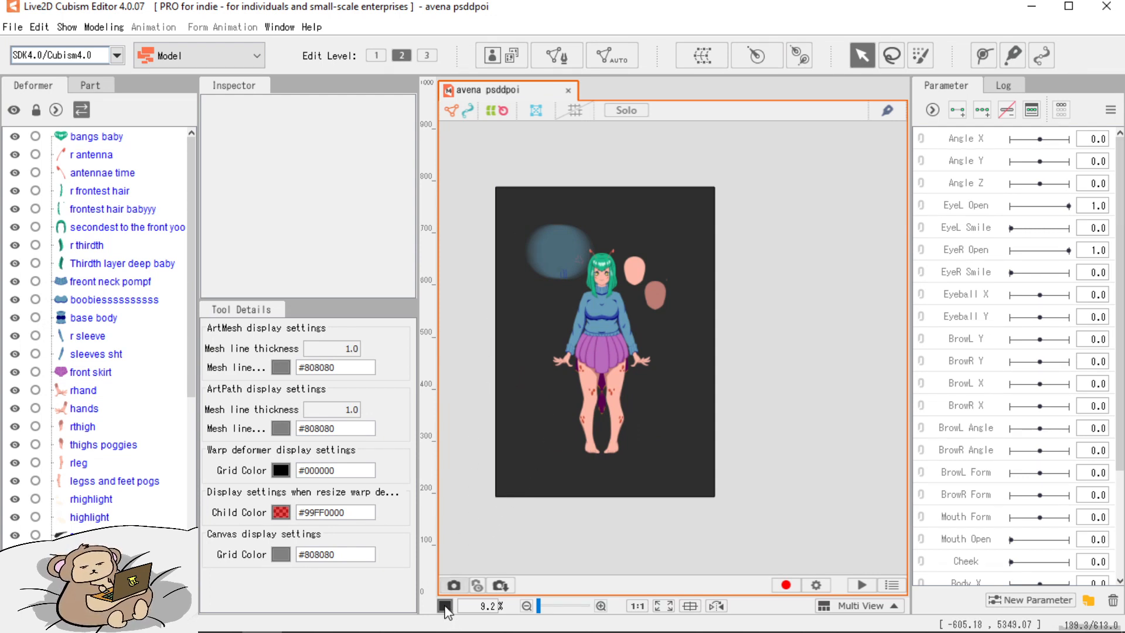
left_click(446, 606)
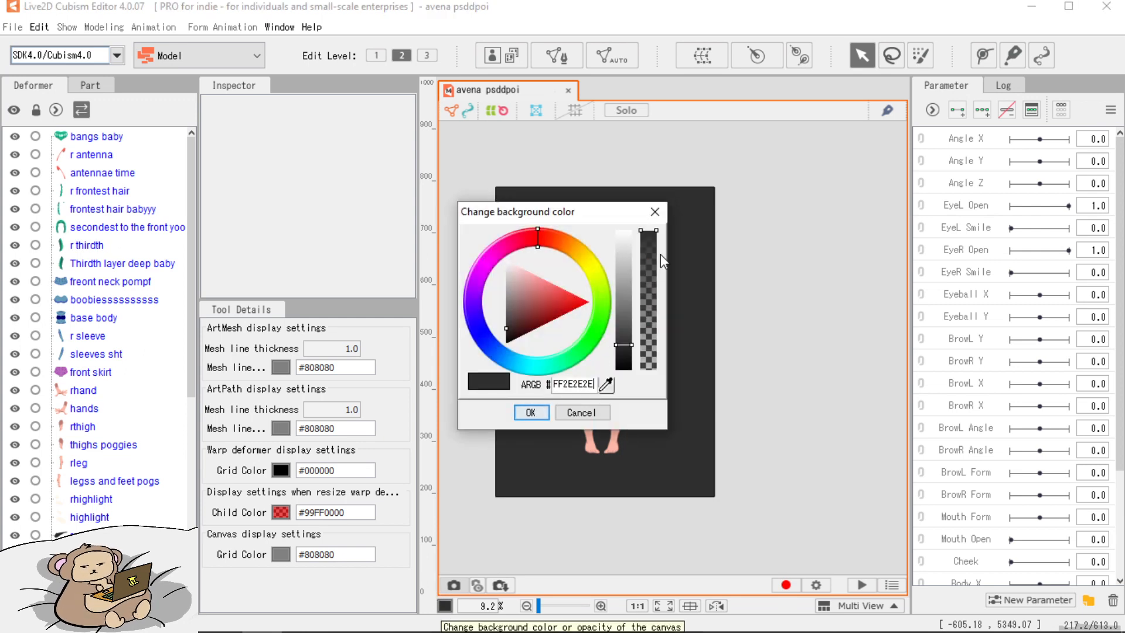
left_click_drag(658, 255, 659, 384)
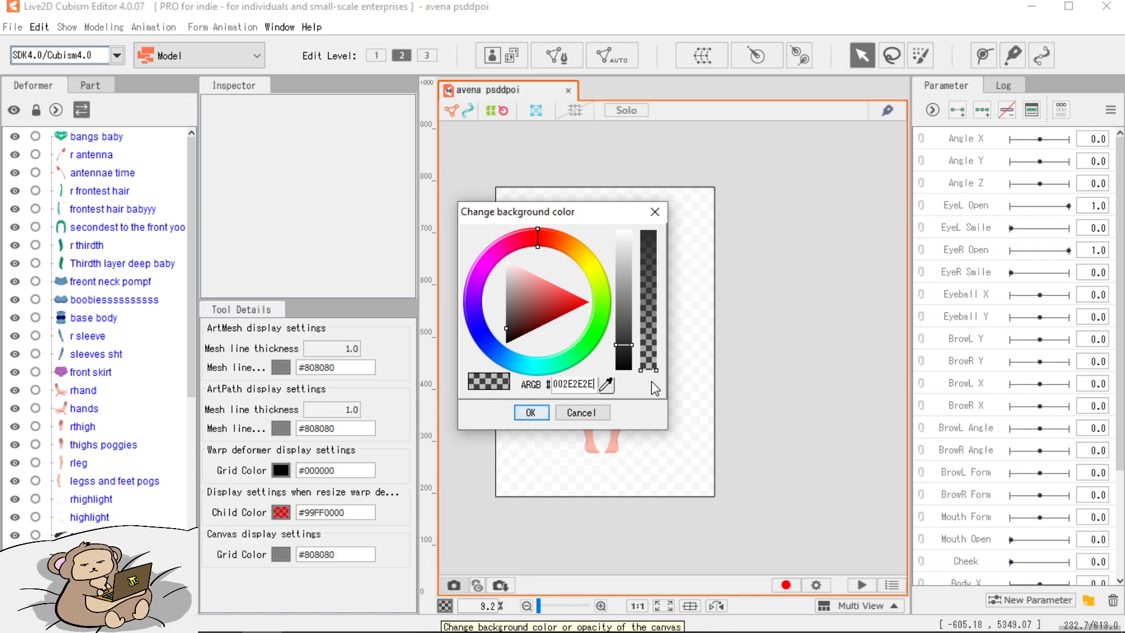
left_click_drag(649, 370, 664, 227)
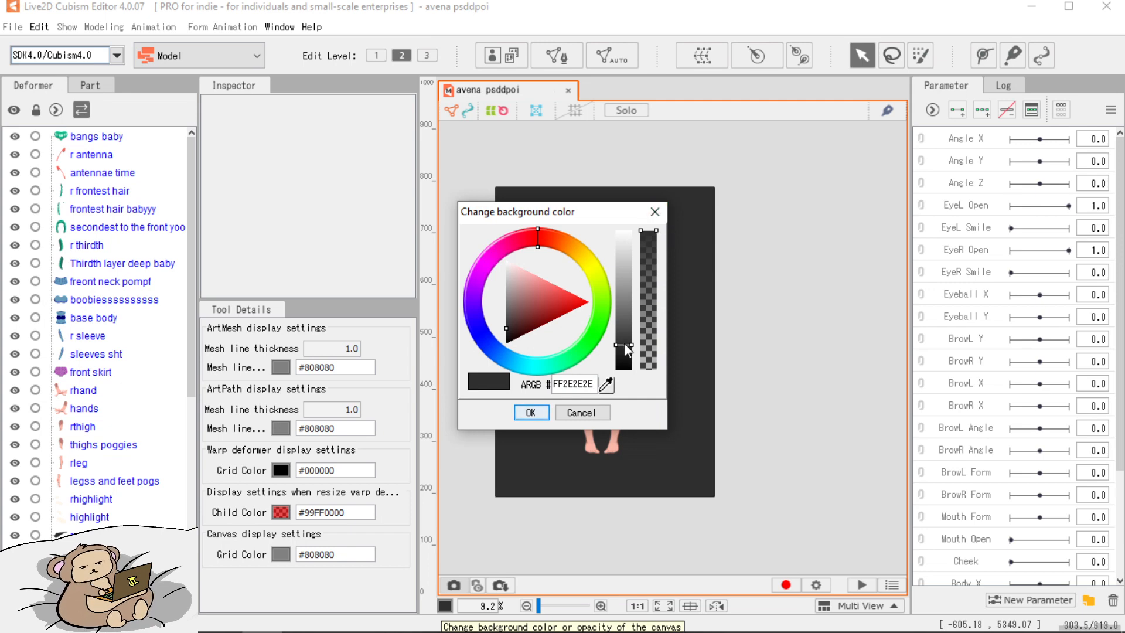
left_click_drag(624, 344, 623, 308)
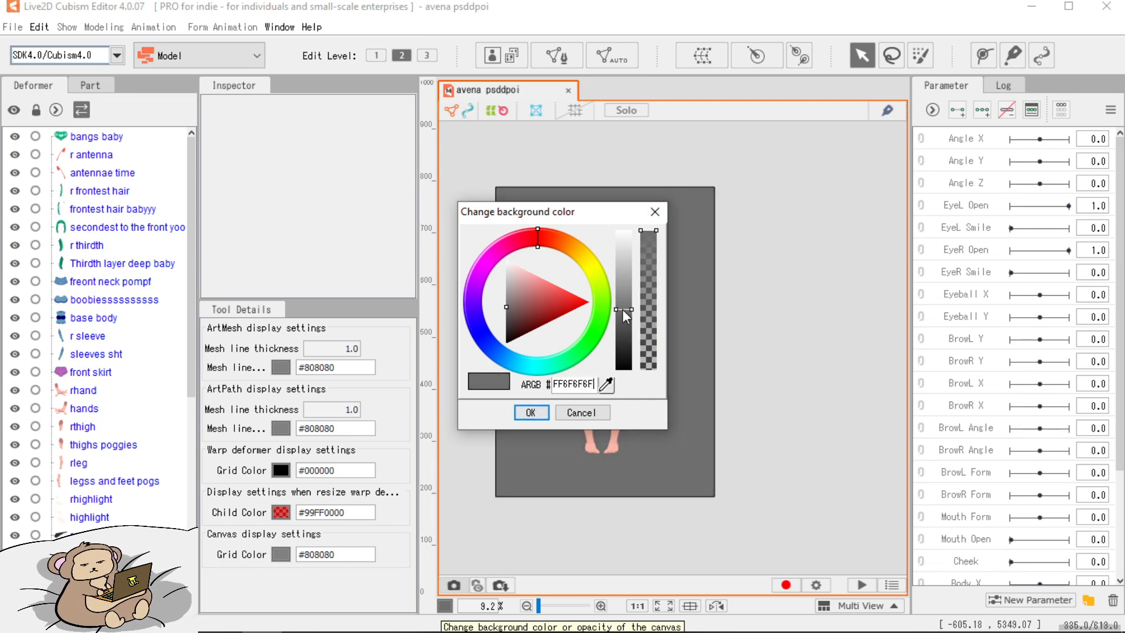
left_click(531, 413)
scroll(632, 337, "up", 5)
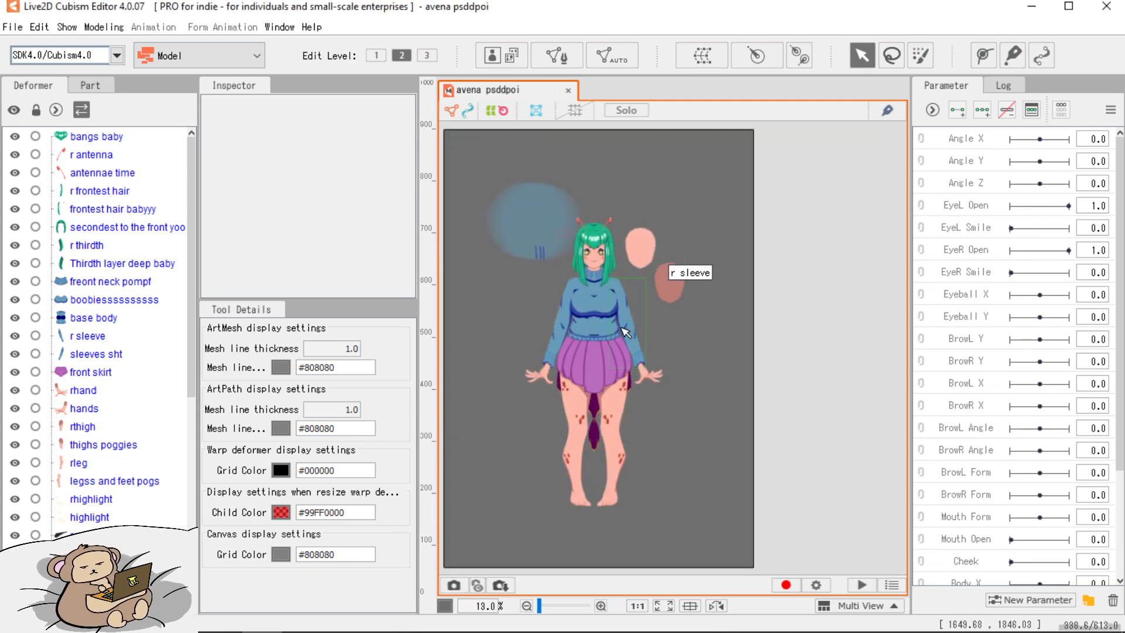
scroll(631, 337, "down", 4)
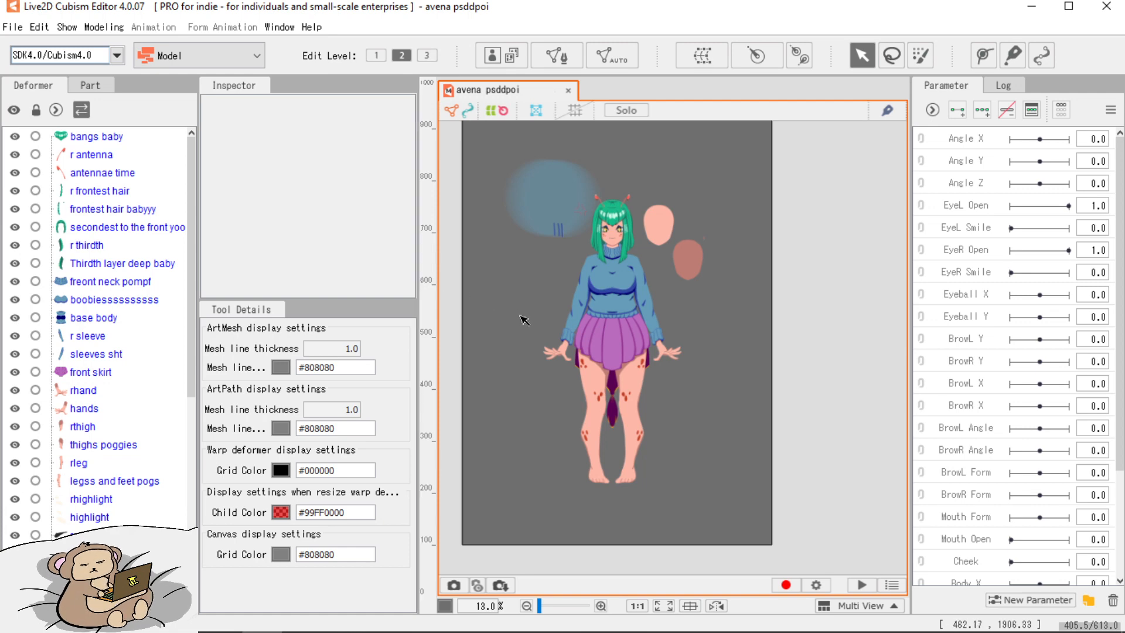
scroll(653, 385, "up", 10)
scroll(656, 387, "up", 6)
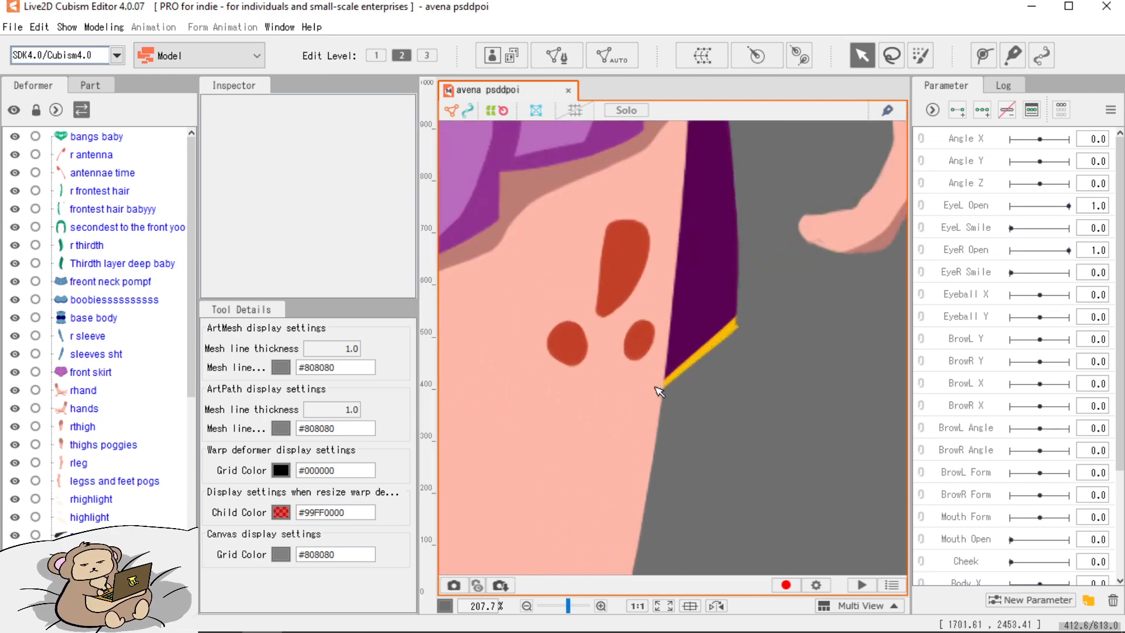
scroll(662, 394, "down", 11)
scroll(665, 398, "down", 3)
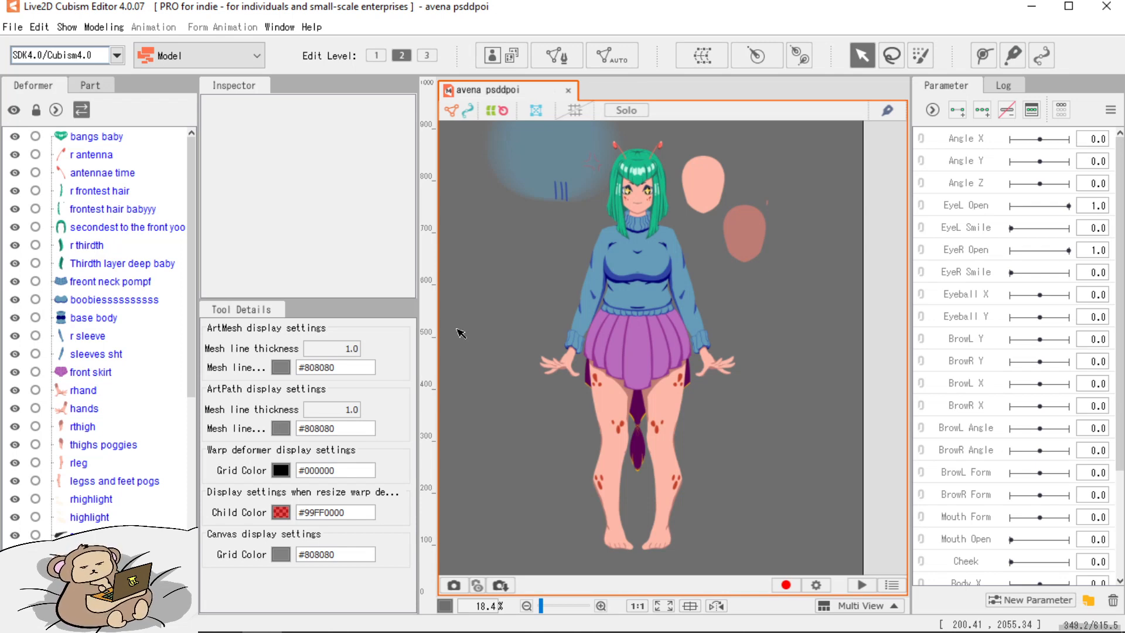
Delete the two stray face shapes beside the character, Layer2 and Layer3.
scroll(692, 237, "up", 3)
left_click_drag(708, 239, 667, 326)
left_click(686, 210)
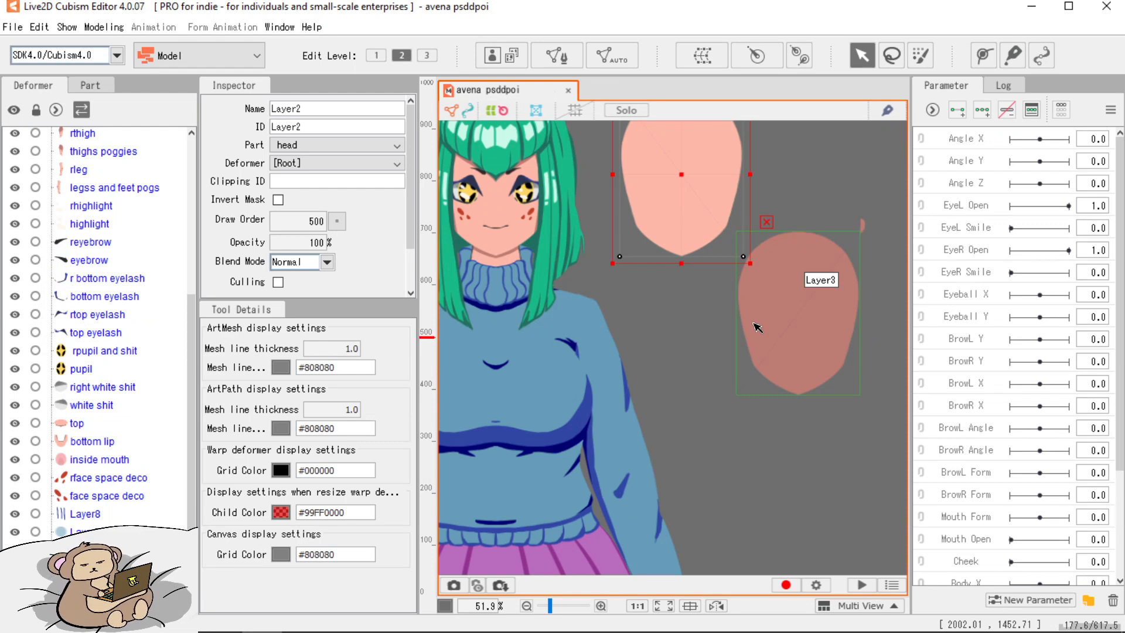
key("Delete")
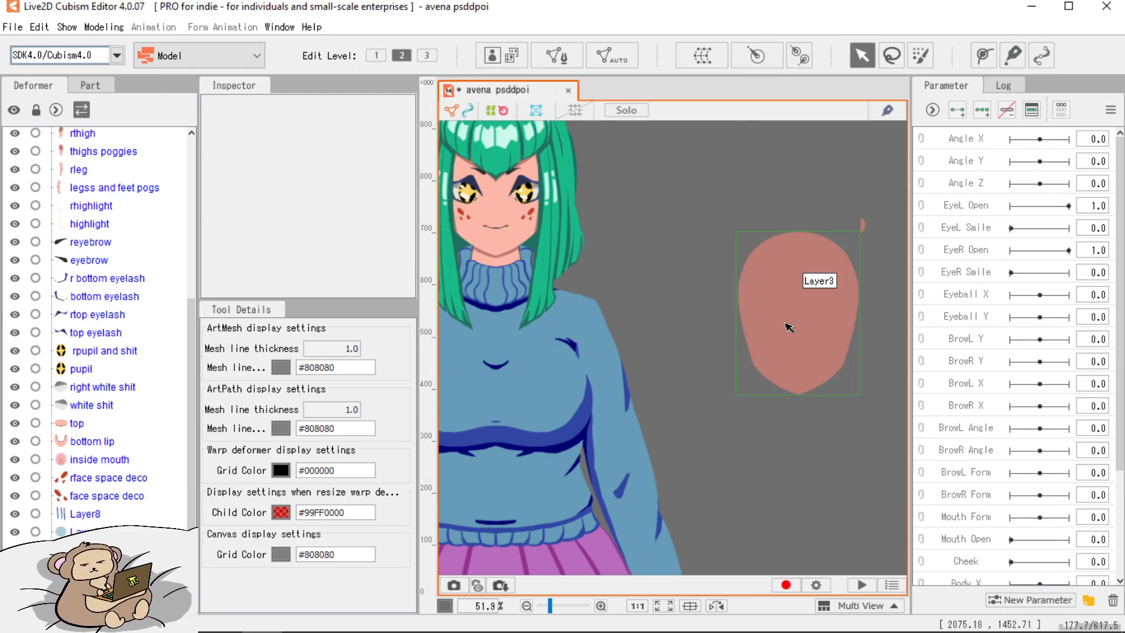
left_click(788, 327)
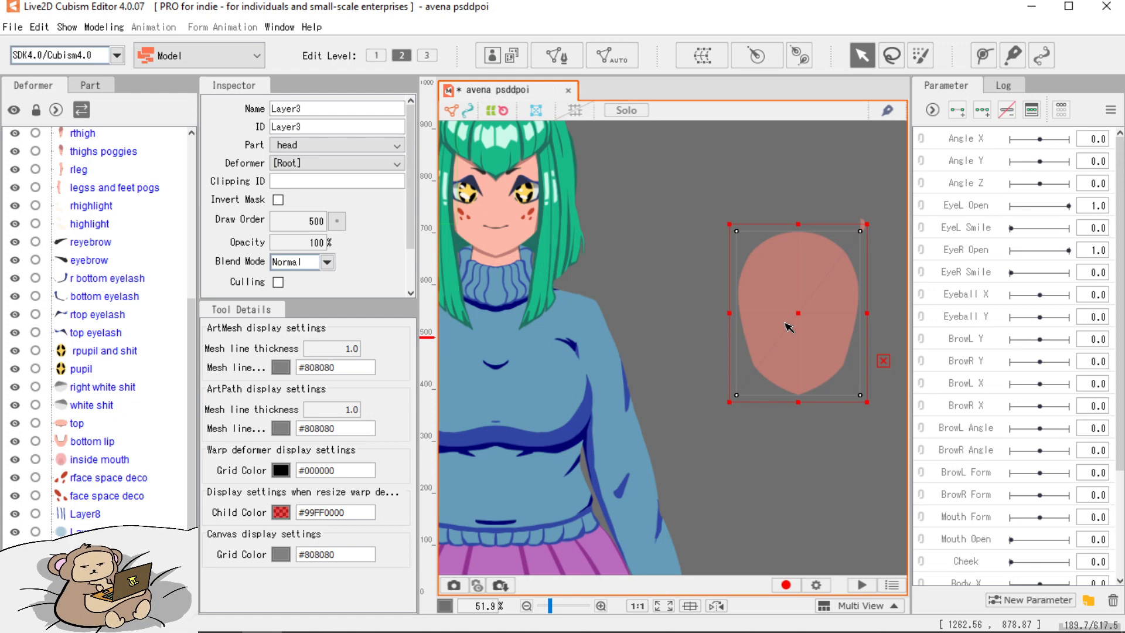
key("Delete")
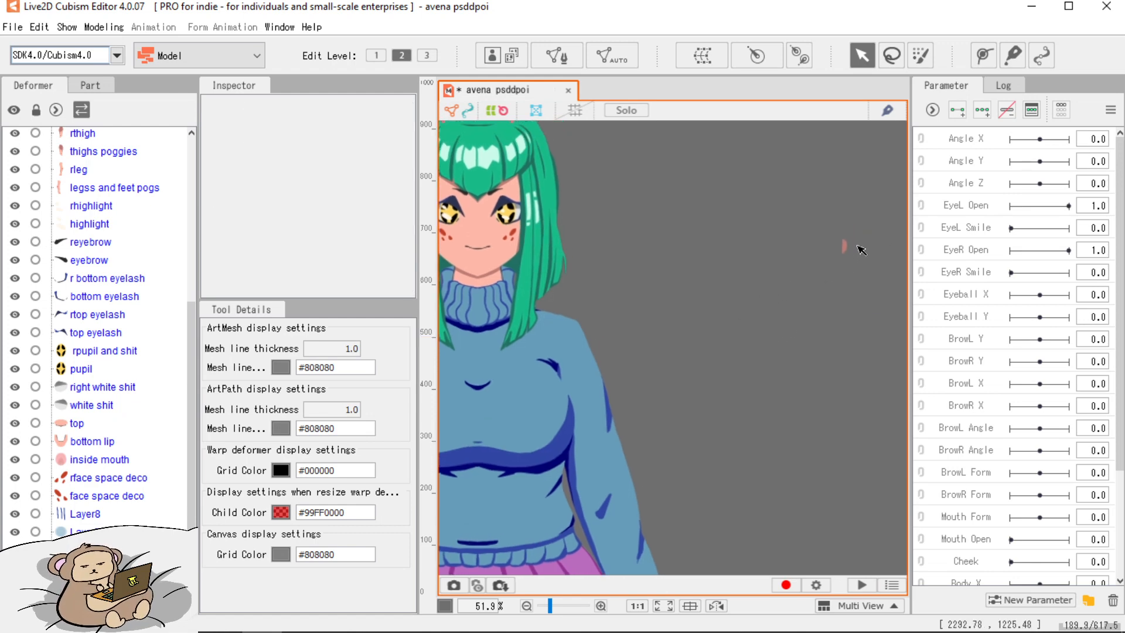
Move the stray nose shape, Layer4, onto the middle of the character's face, between and just below the eyes.
left_click(846, 249)
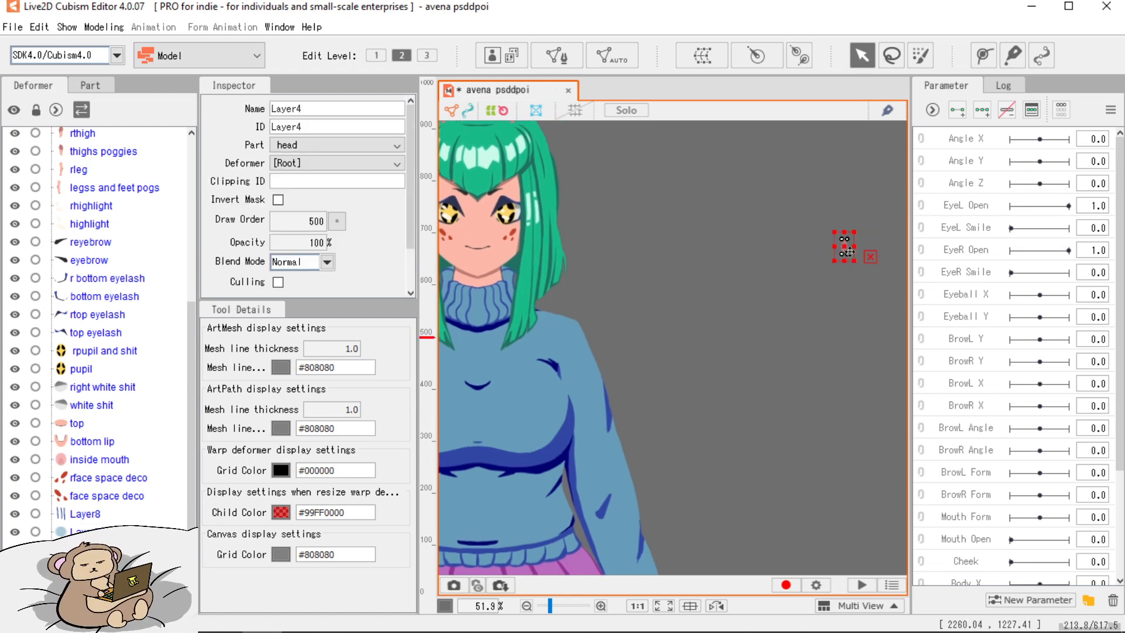
mouse_move(849, 252)
left_mouse_down()
mouse_move(586, 258)
mouse_move(837, 241)
mouse_move(847, 252)
left_mouse_up()
left_click(807, 267)
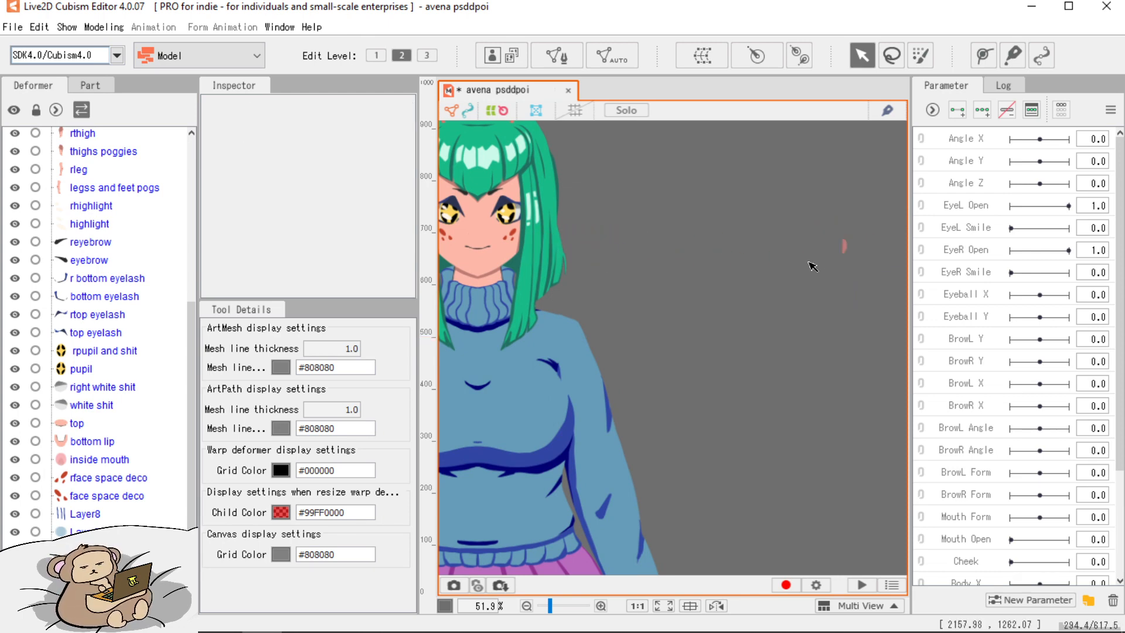
left_click(851, 253)
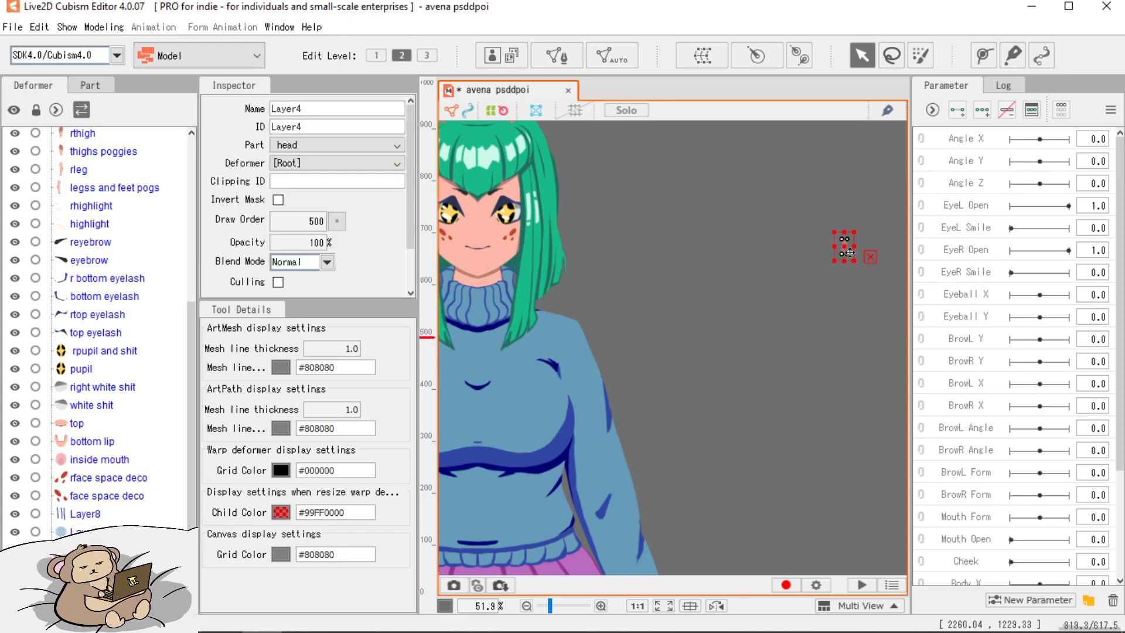
left_click_drag(850, 253, 605, 265)
scroll(483, 232, "up", 5)
scroll(604, 265, "down", 4)
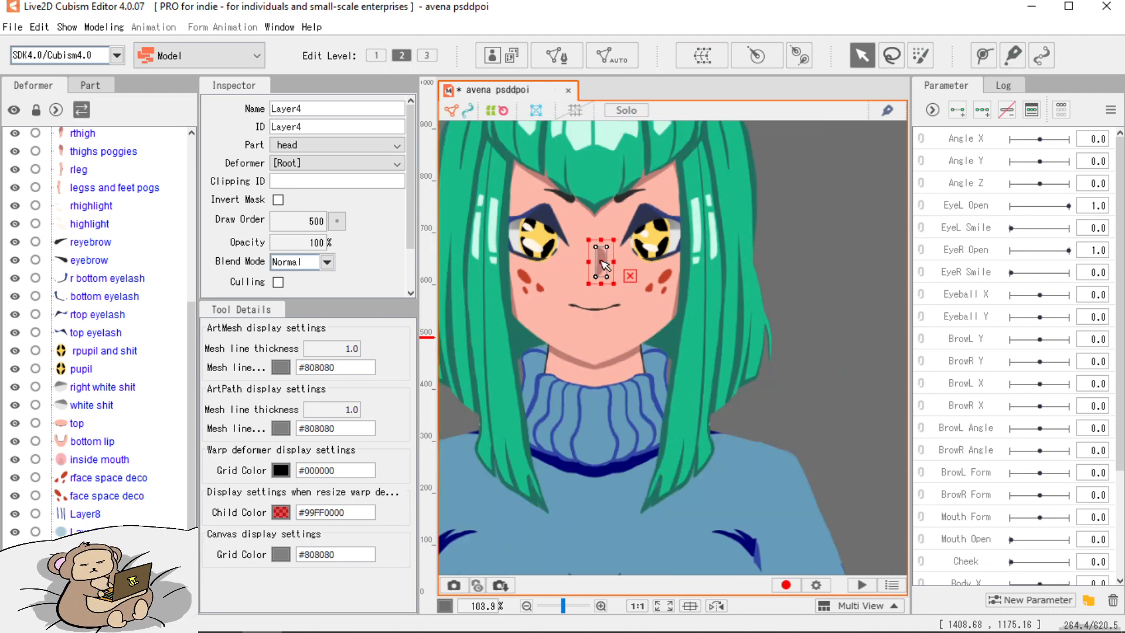
left_click(782, 341)
Select every mesh on the canvas, and clear the selection again.
scroll(782, 342, "down", 2)
scroll(809, 384, "down", 2)
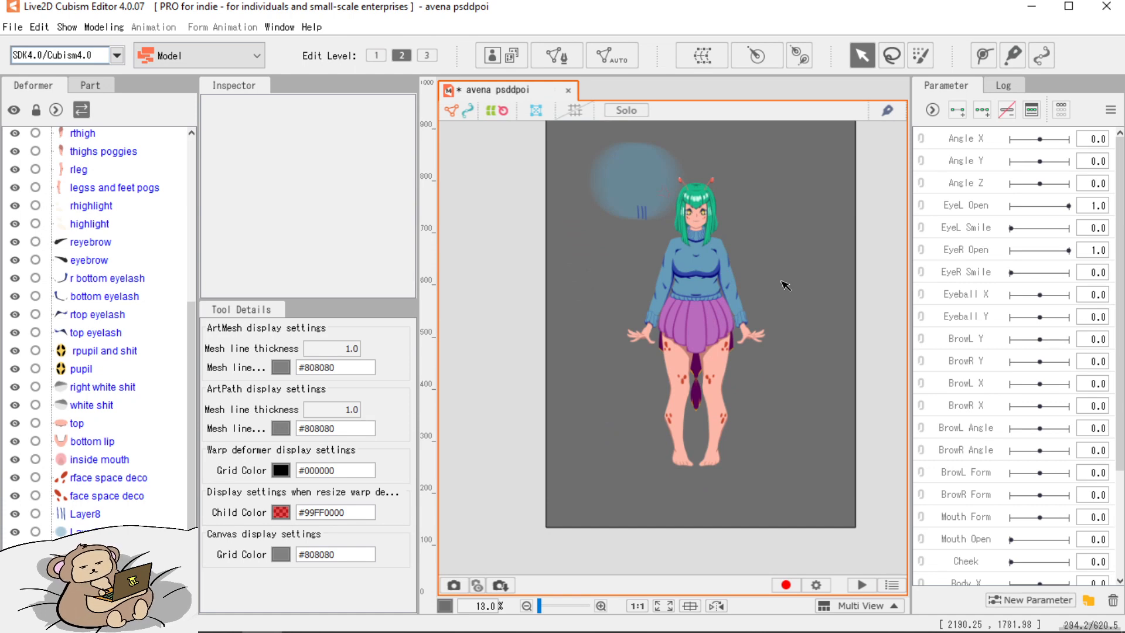
key("ctrl+a")
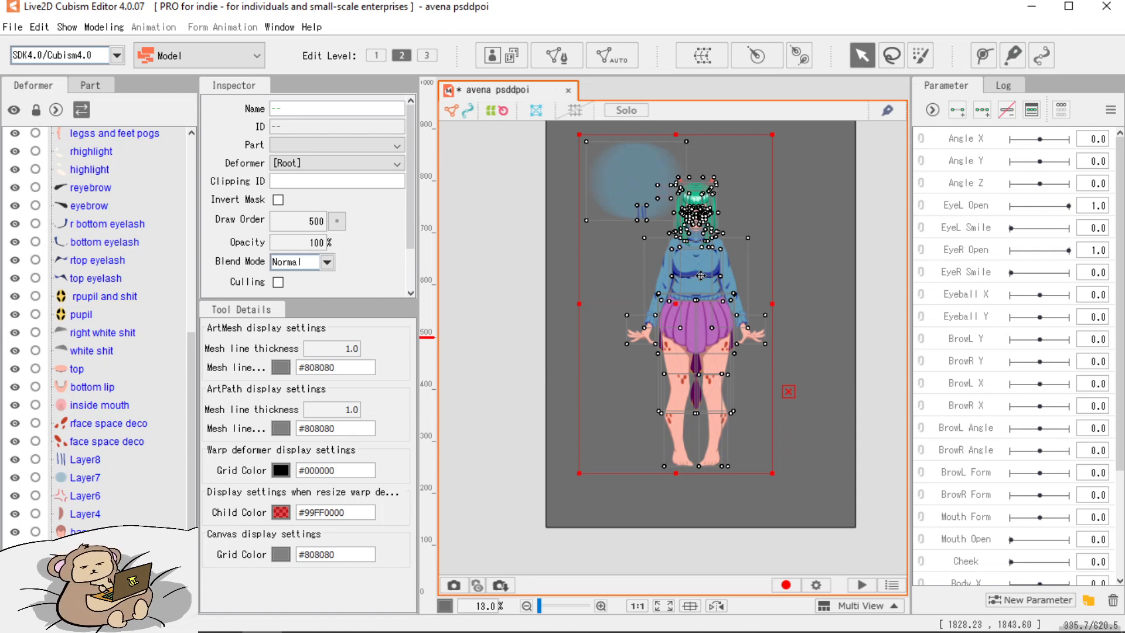
left_click(806, 309)
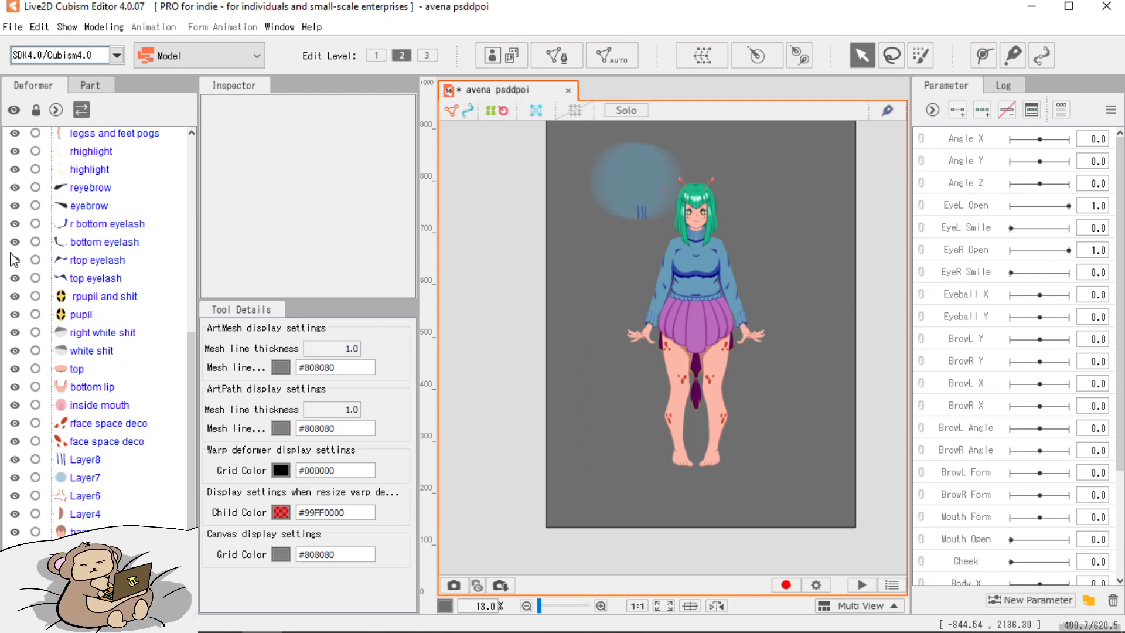
Hide the base body layer and select all the meshes that remain visible.
mouse_move(10, 253)
left_mouse_down()
mouse_move(12, 307)
mouse_move(13, 245)
left_mouse_up()
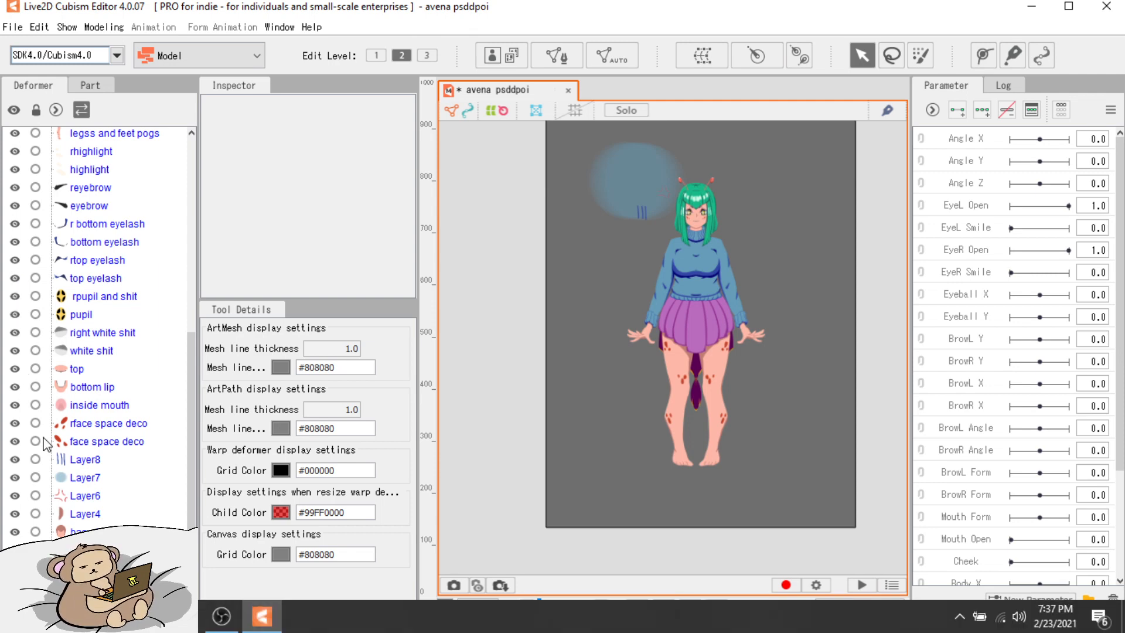
scroll(44, 410, "up", 6)
left_click(15, 299)
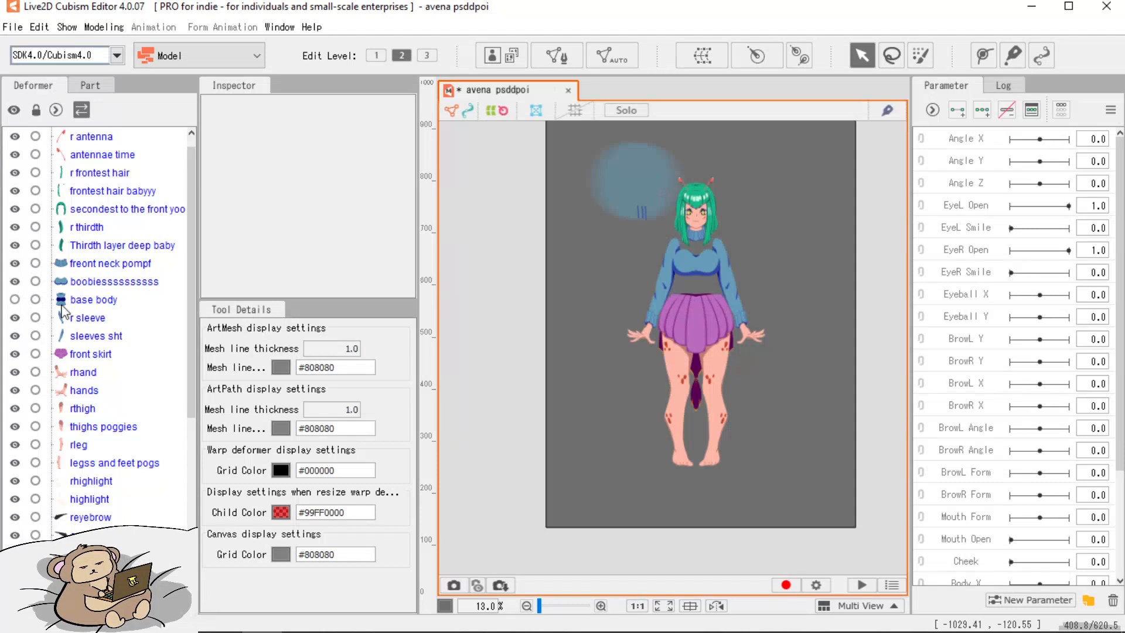
scroll(729, 324, "up", 3)
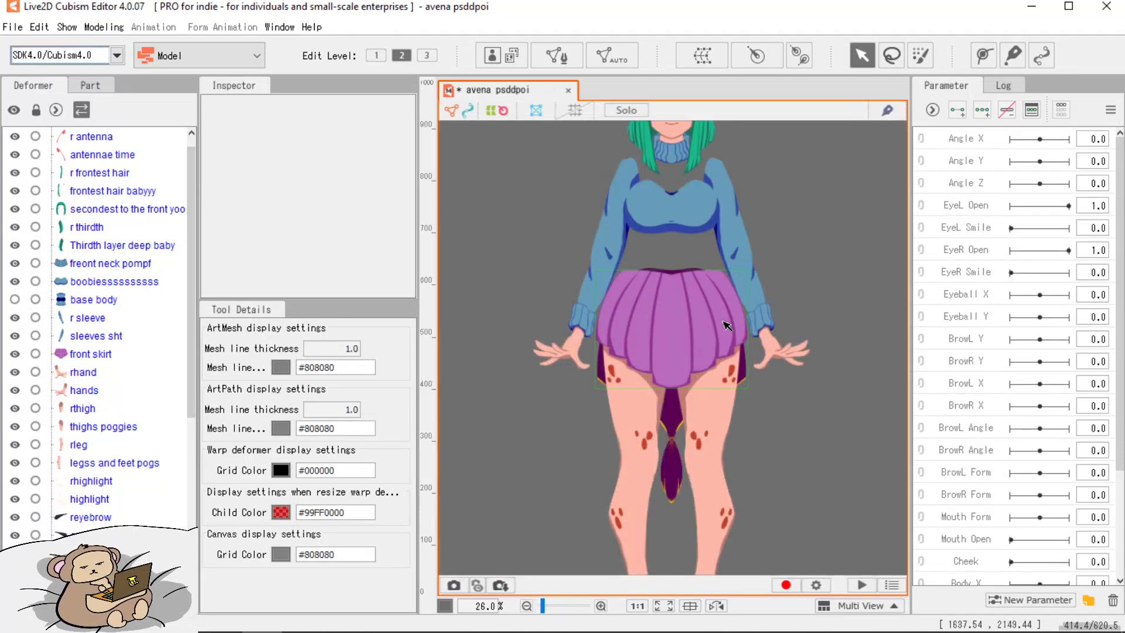
key("ctrl+a")
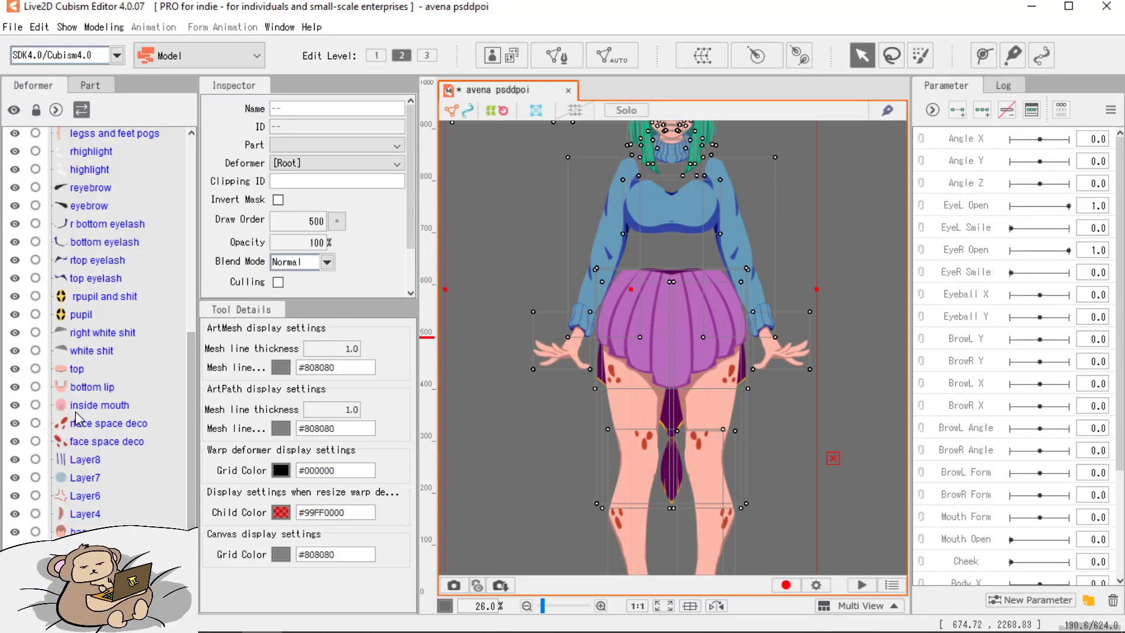
scroll(103, 420, "up", 2)
scroll(103, 419, "up", 3)
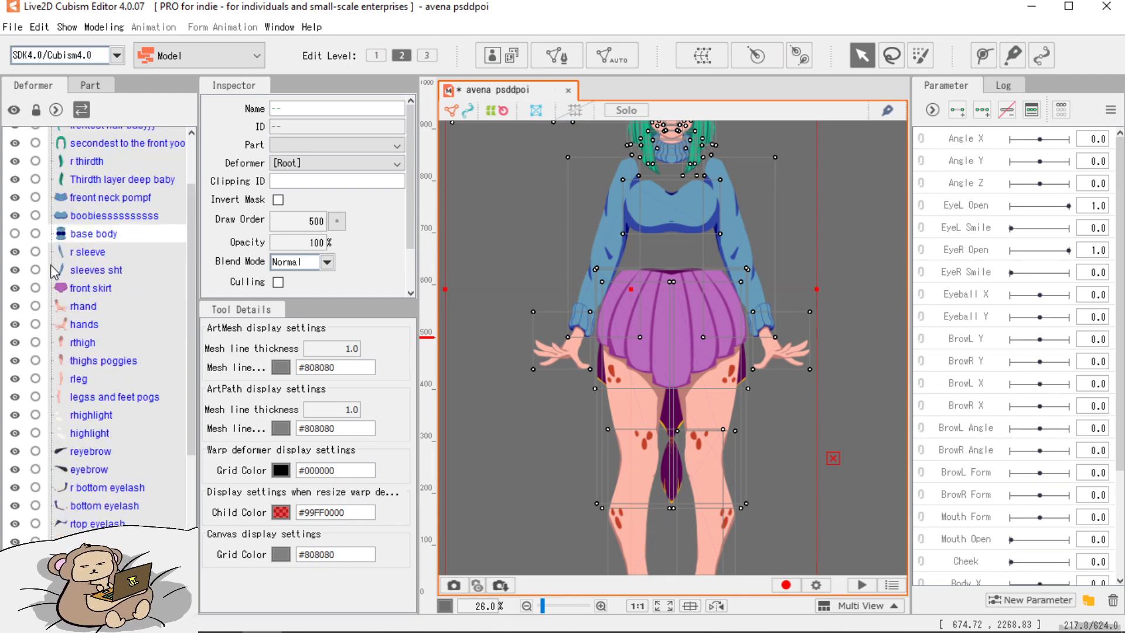
Show the base body layer again and reselect all the meshes of the model.
left_click(15, 233)
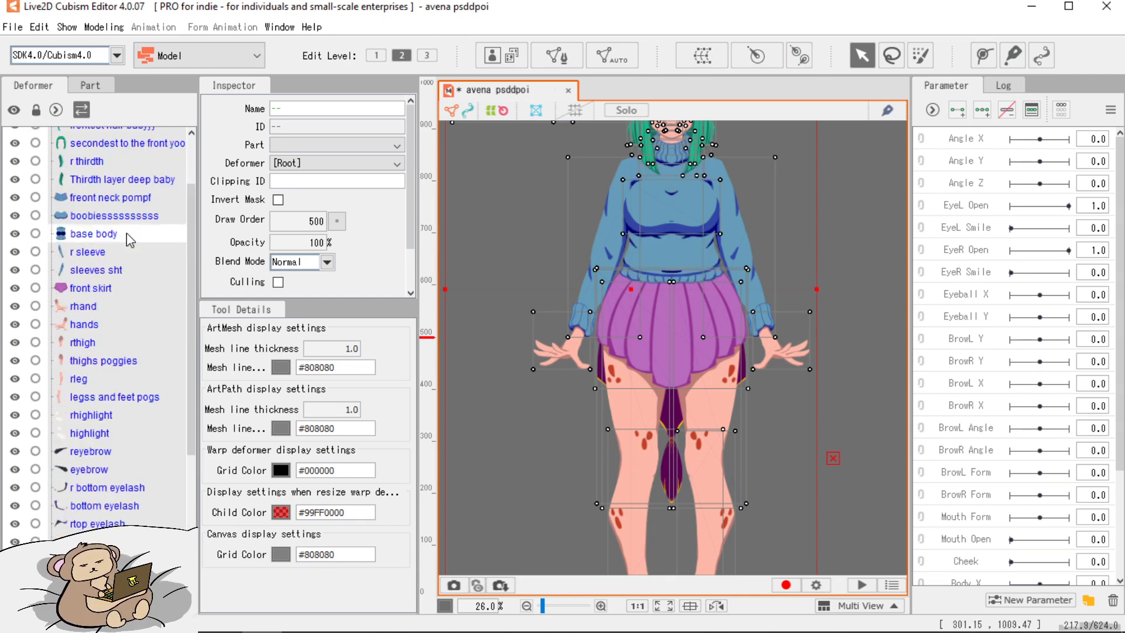
left_click(454, 271)
key("ctrl+a")
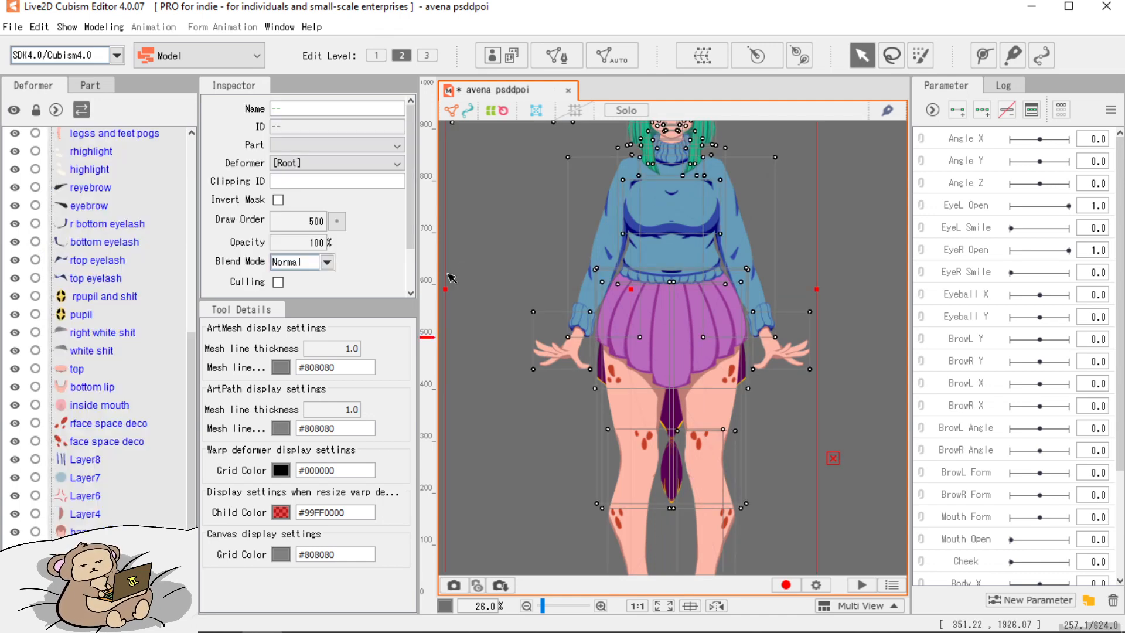
scroll(452, 279, "down", 2)
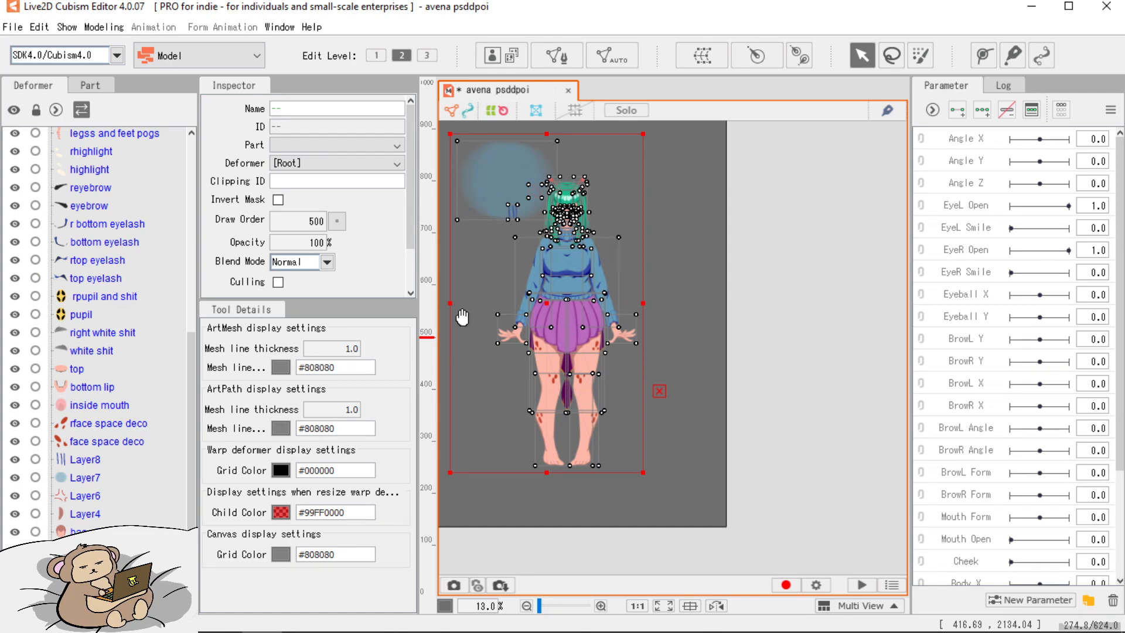
scroll(462, 317, "up", 2)
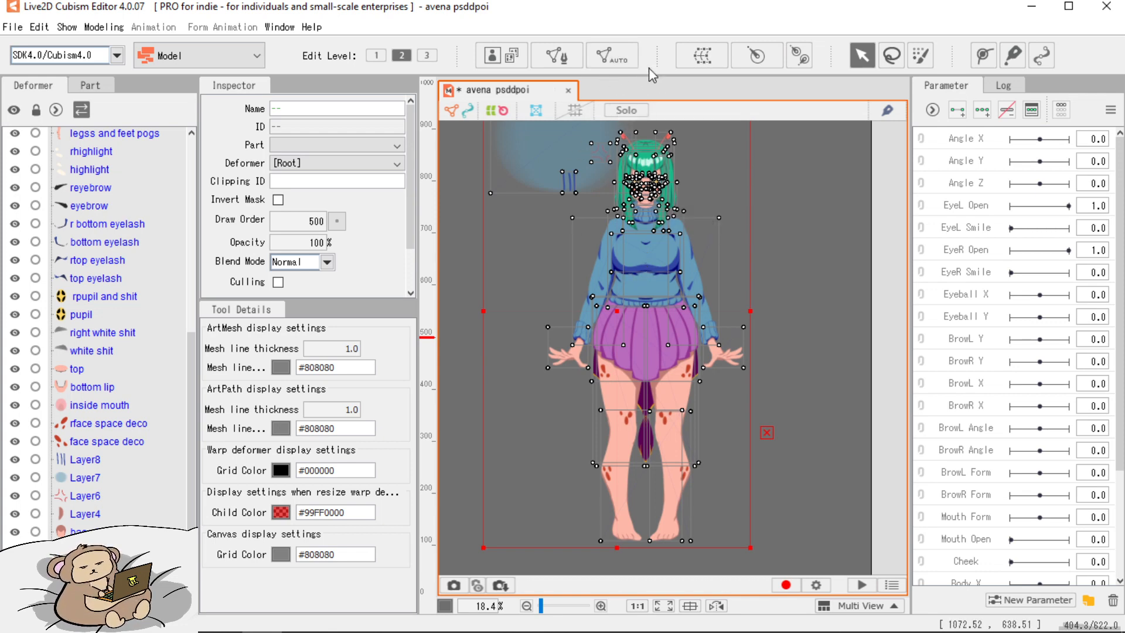
Generate meshes automatically for all the selected parts using the Standard preset.
left_click(619, 60)
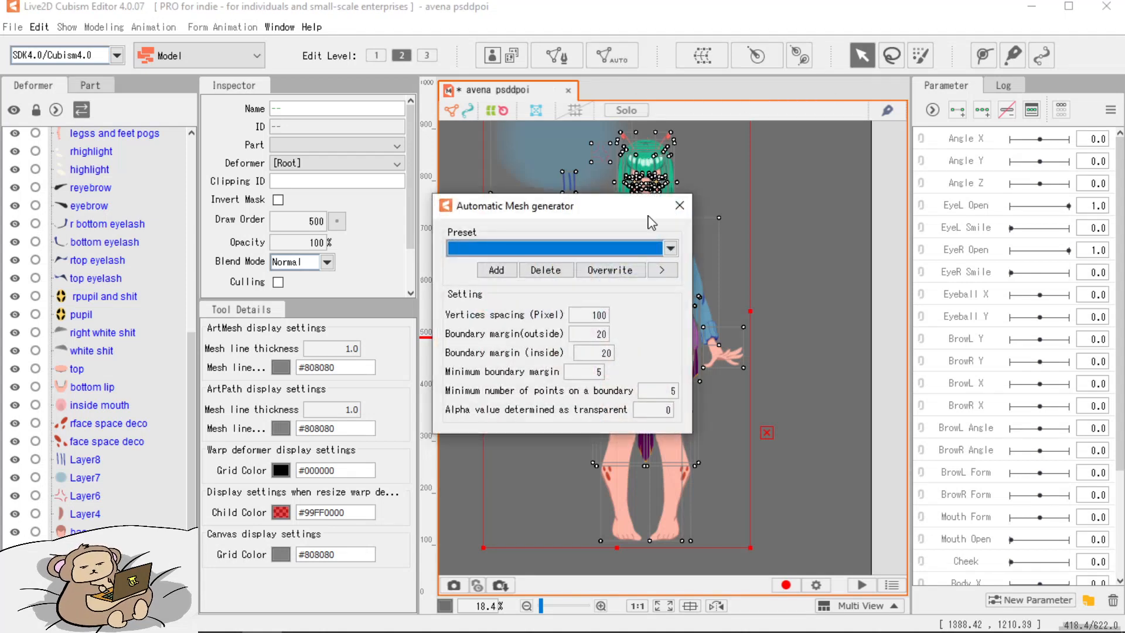
left_click(670, 249)
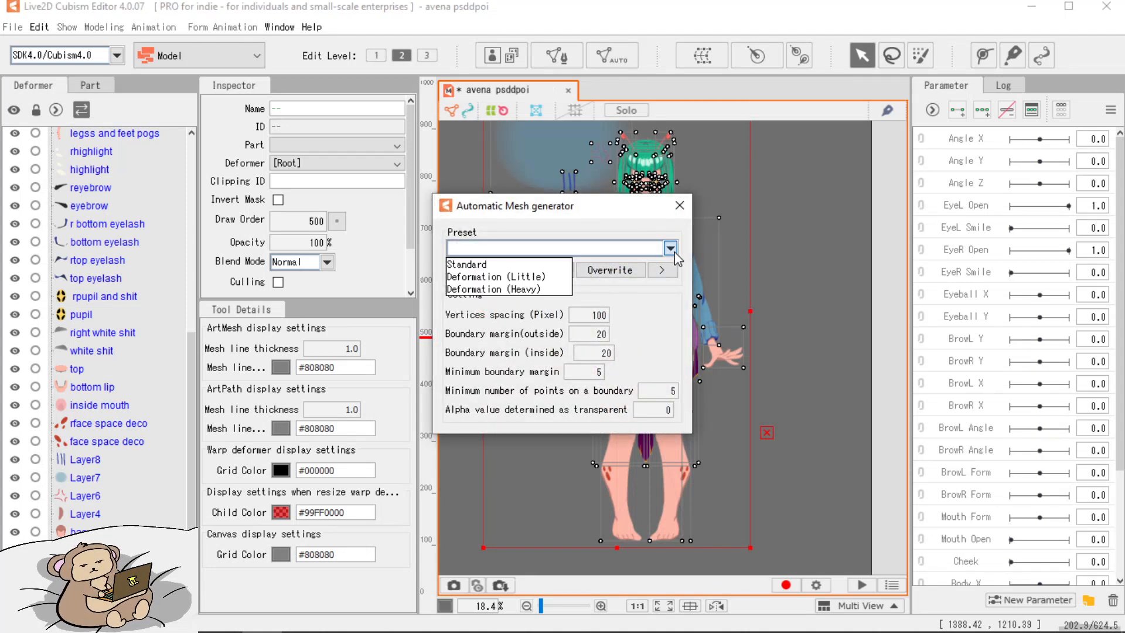
left_click(519, 266)
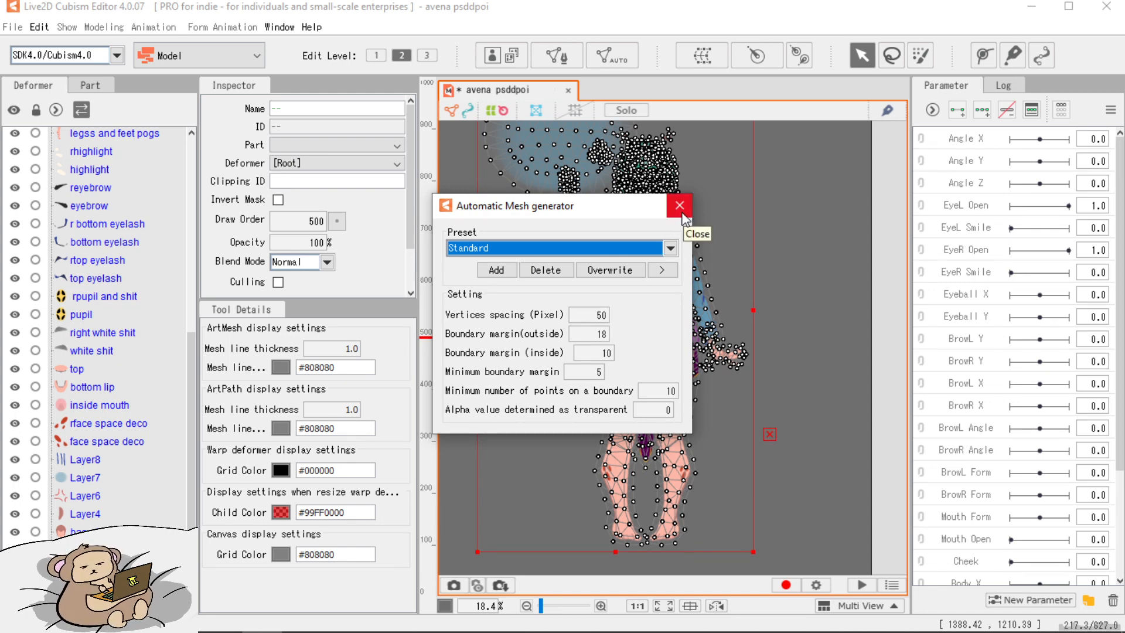
Try moving an outer vertex of the sleeve mesh inward, and undo the move.
left_click_drag(789, 253, 897, 233)
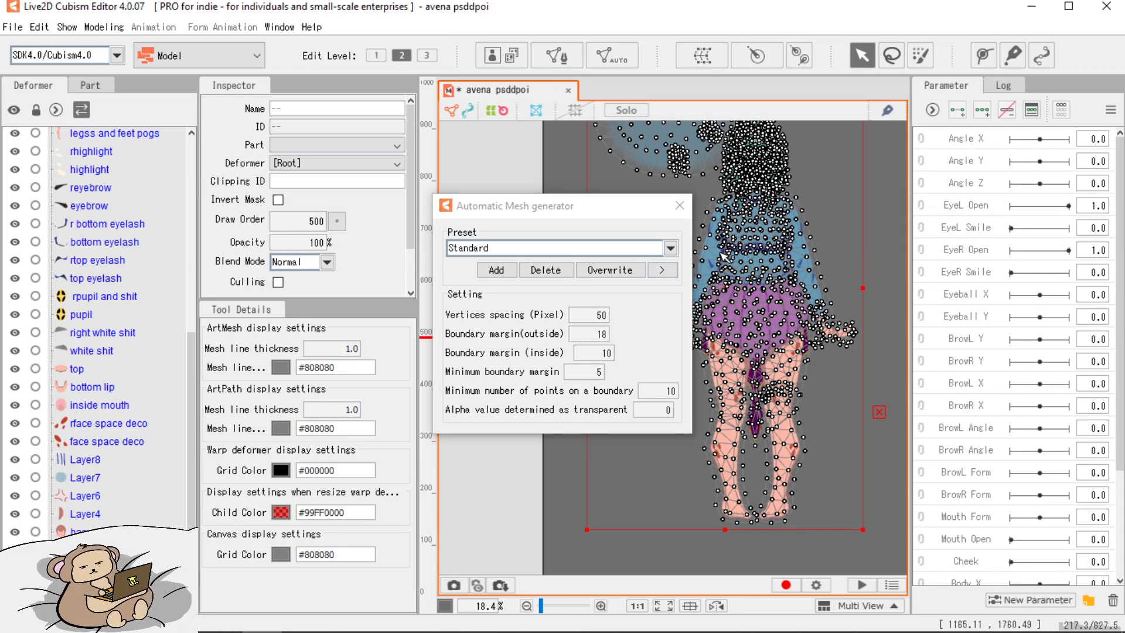
scroll(725, 257, "up", 5)
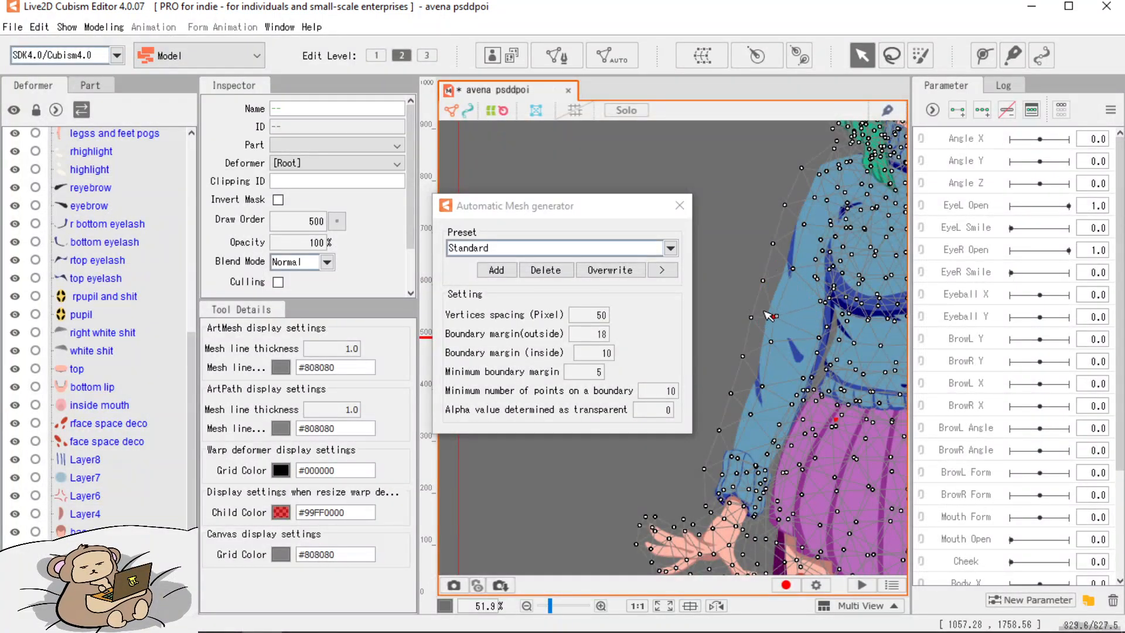
left_click(759, 291)
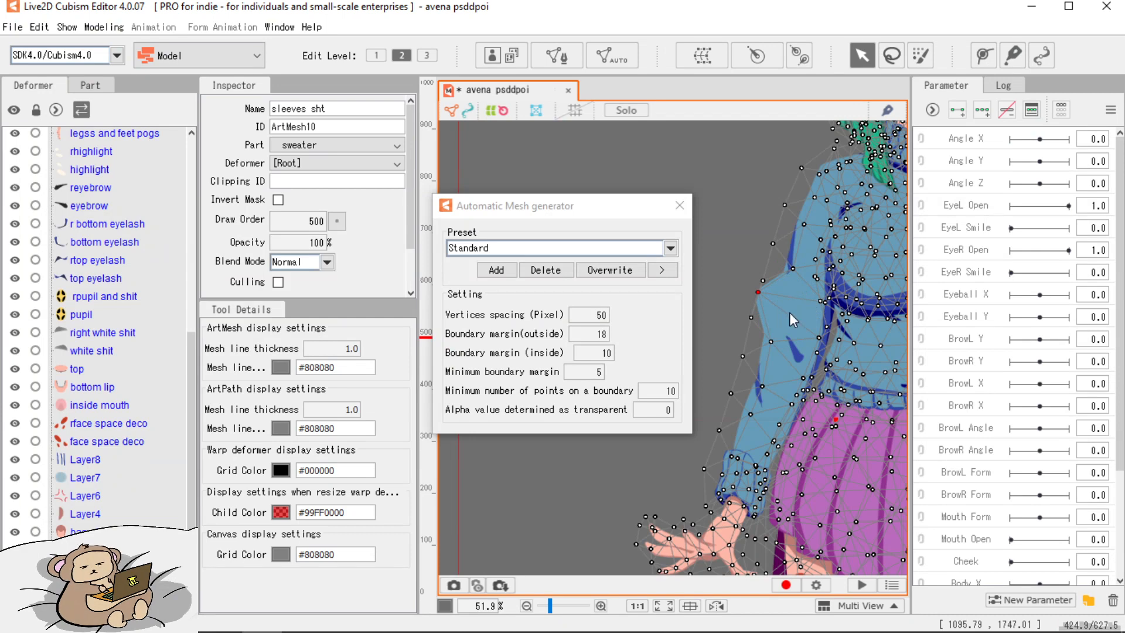
key("ctrl+z")
scroll(826, 355, "down", 3)
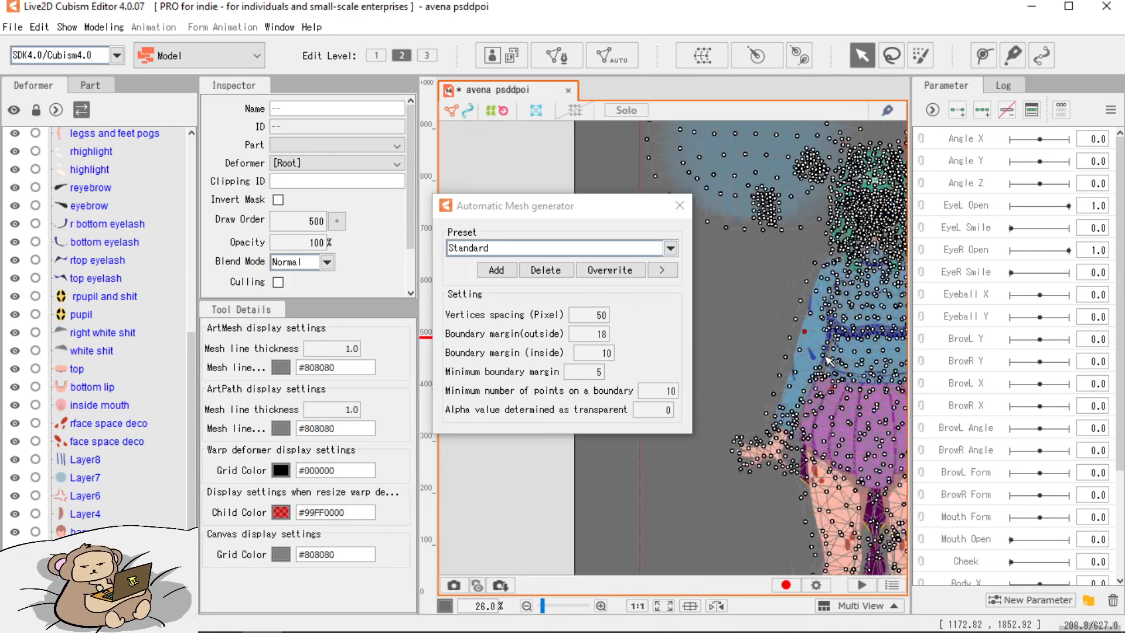
Try the Deformation (Heavy) mesh preset on all the selected parts, and undo it.
left_click_drag(828, 361, 747, 355)
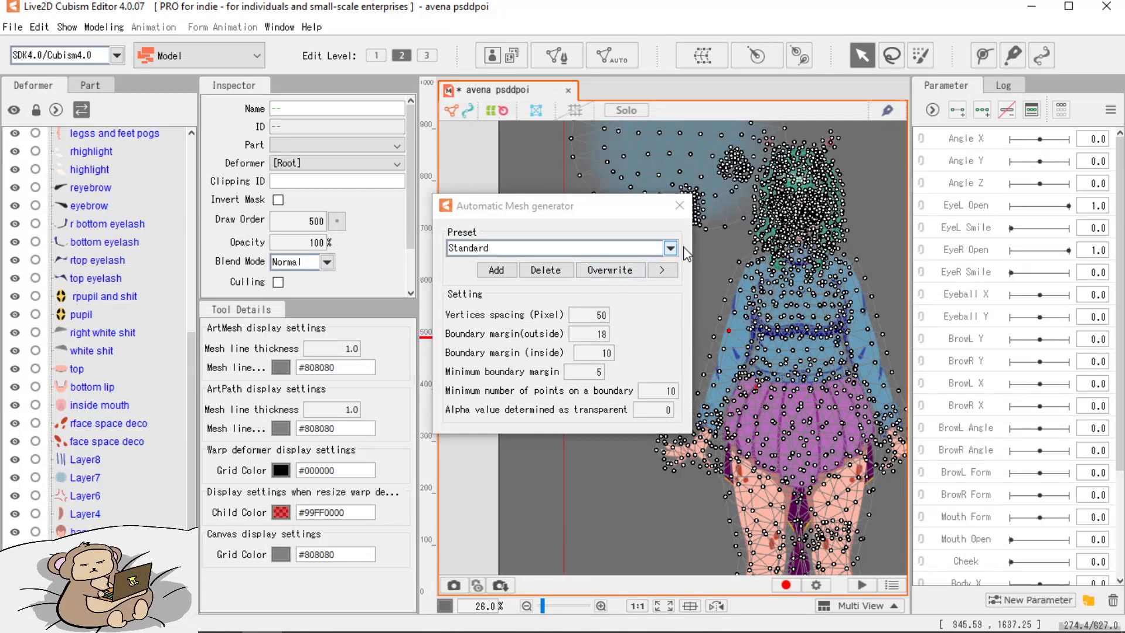
scroll(801, 467, "up", 5)
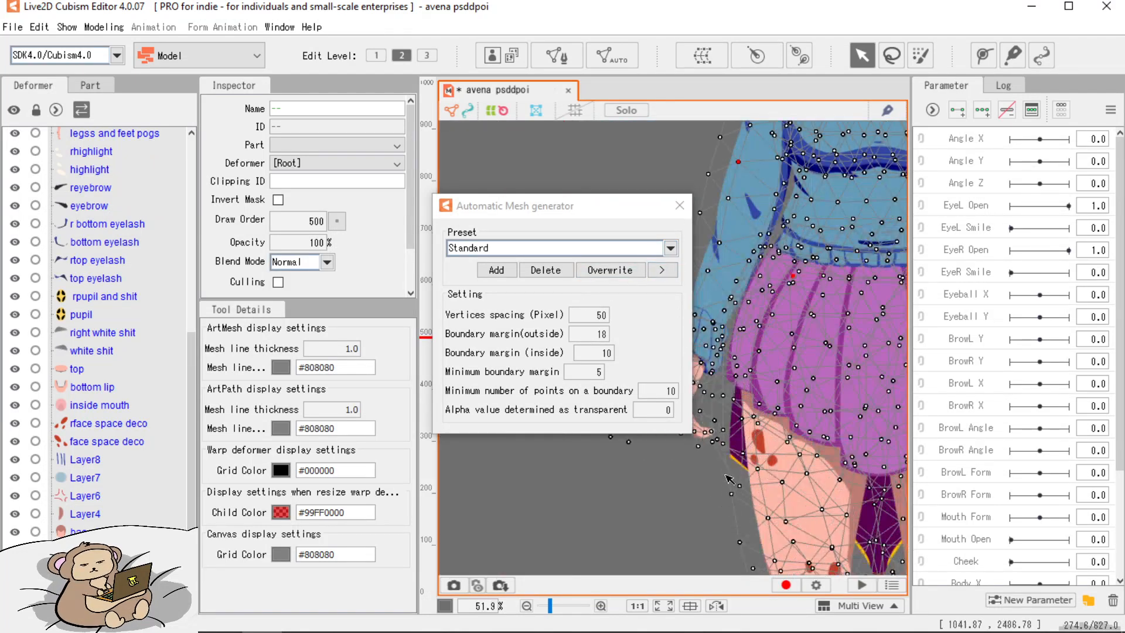
scroll(801, 467, "down", 3)
left_click_drag(803, 448, 662, 527)
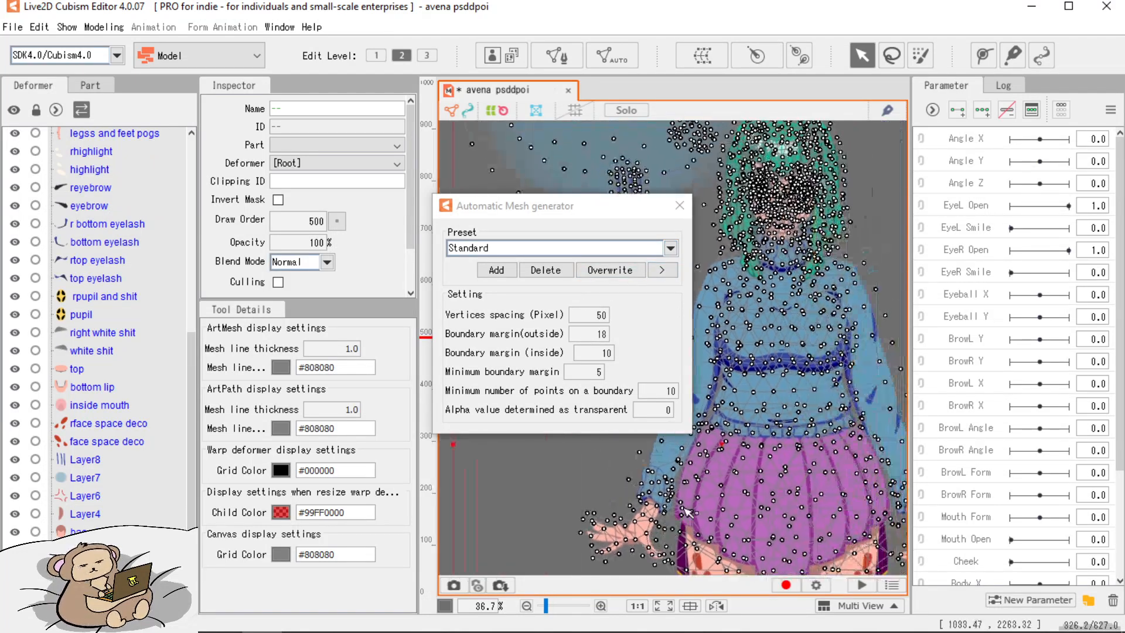
left_click_drag(805, 387, 725, 130)
scroll(797, 345, "down", 2)
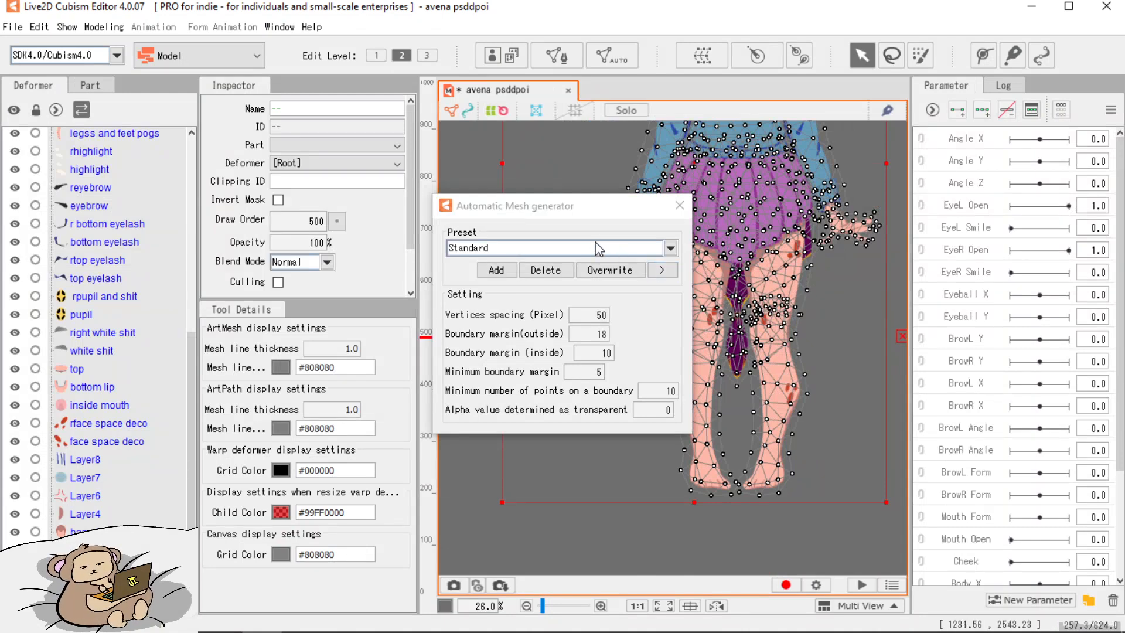
left_click(671, 247)
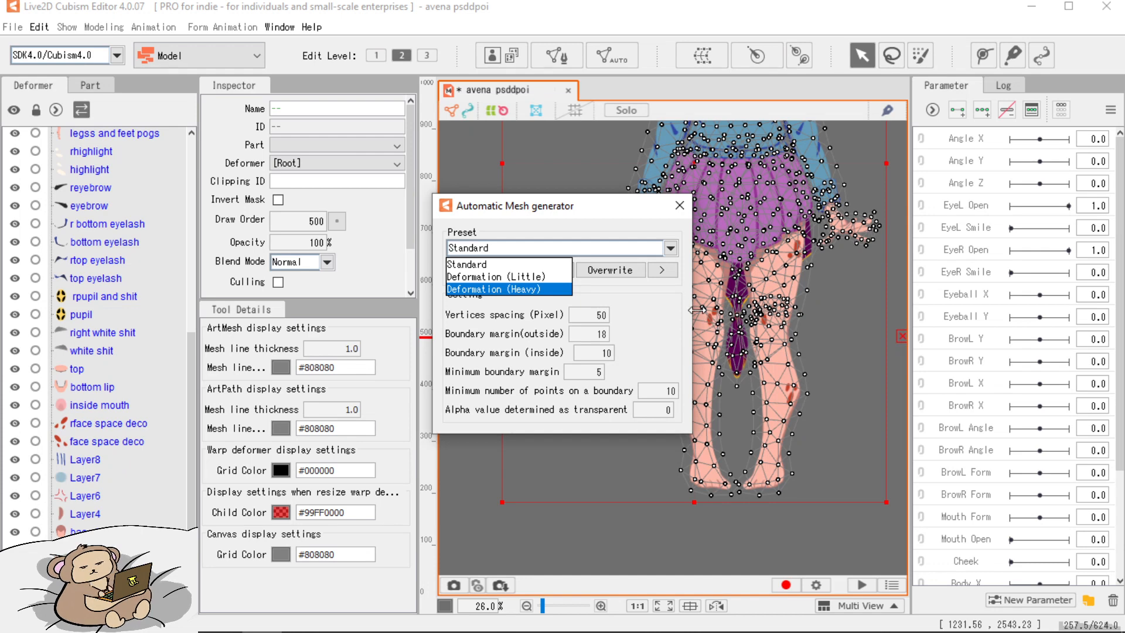
left_click(529, 287)
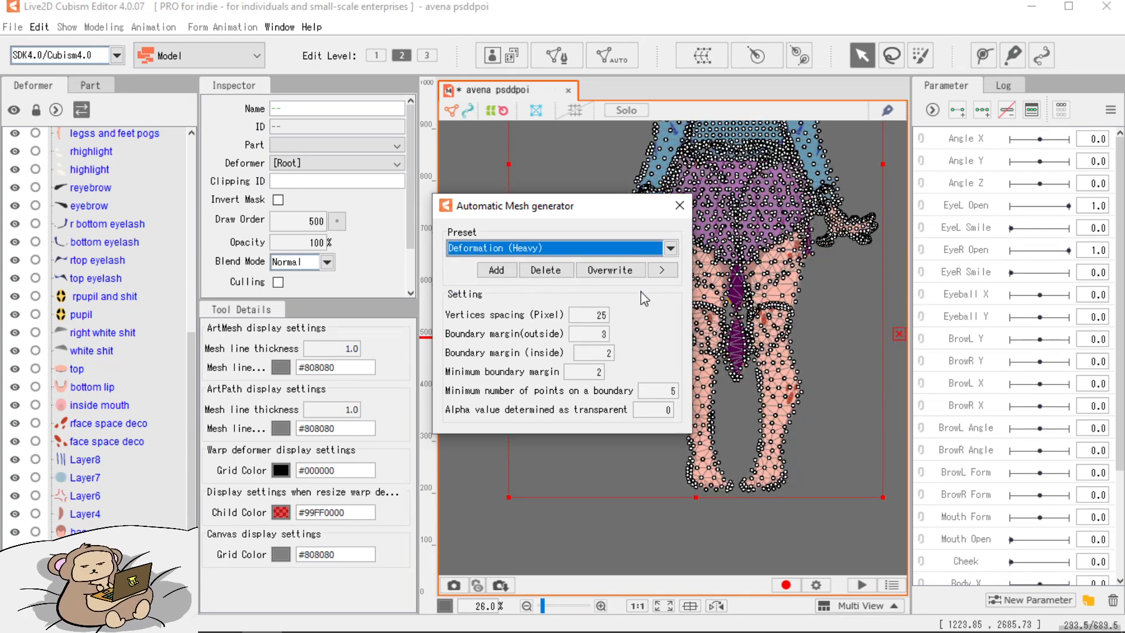
left_click(794, 318)
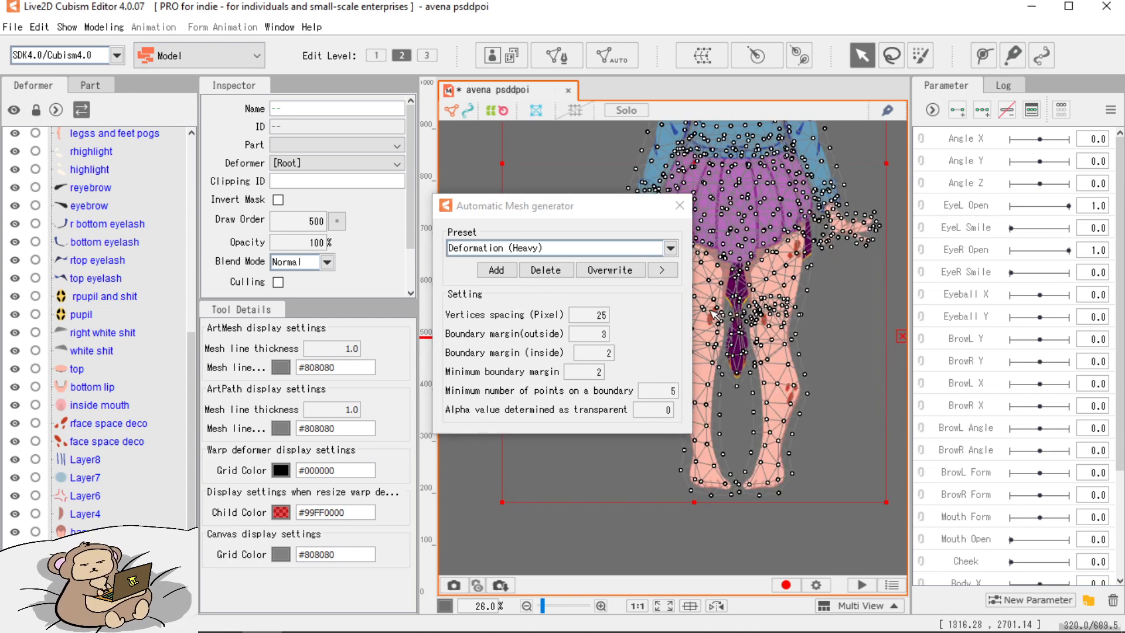
Check the available mesh presets, deselect all the meshes and close the Automatic Mesh generator.
left_click(655, 233)
left_click(652, 252)
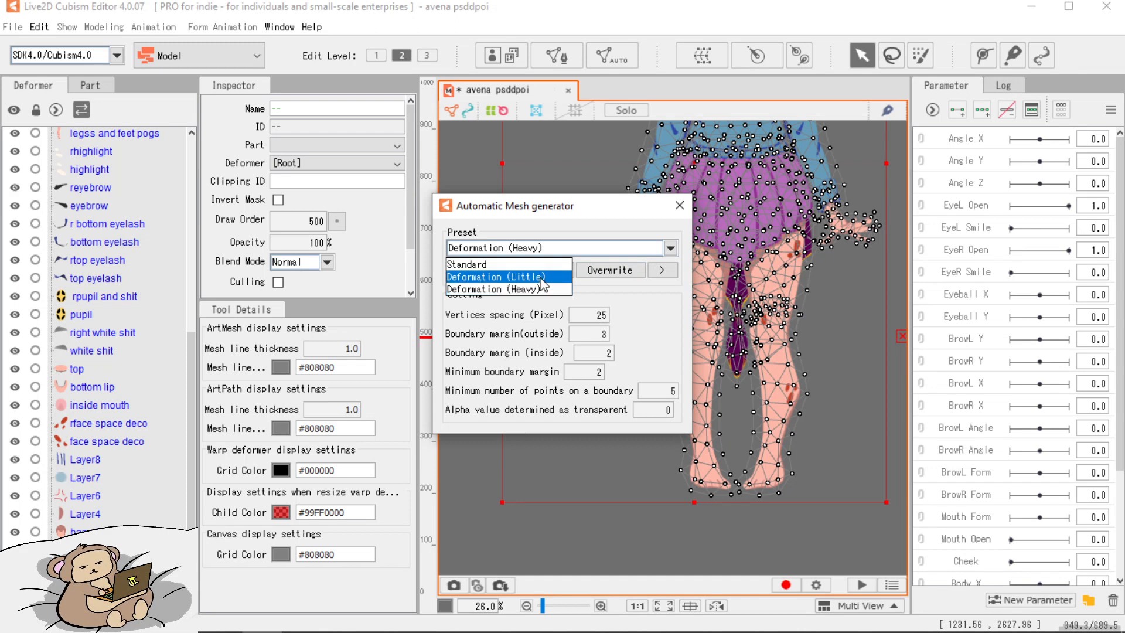
left_click(840, 315)
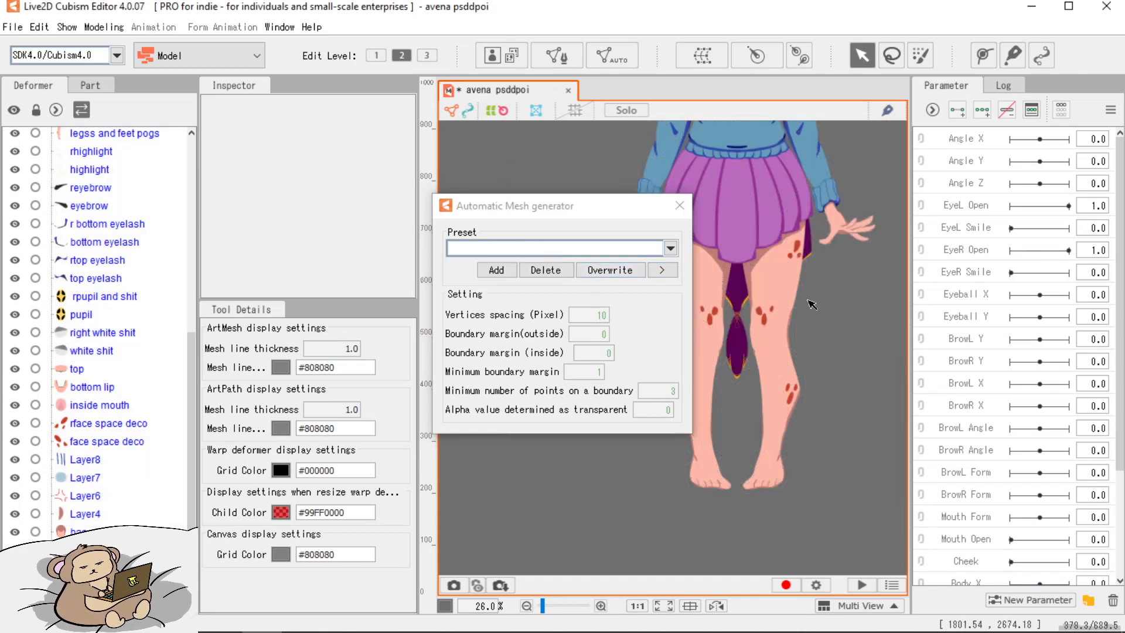
left_click_drag(754, 269, 742, 559)
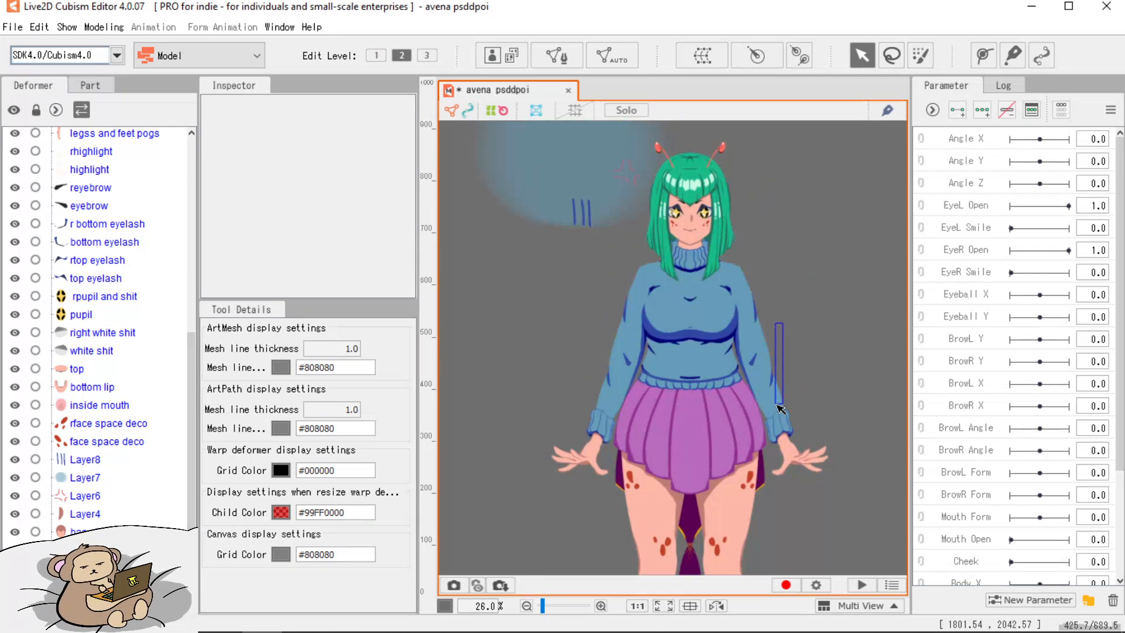
scroll(689, 252, "up", 5)
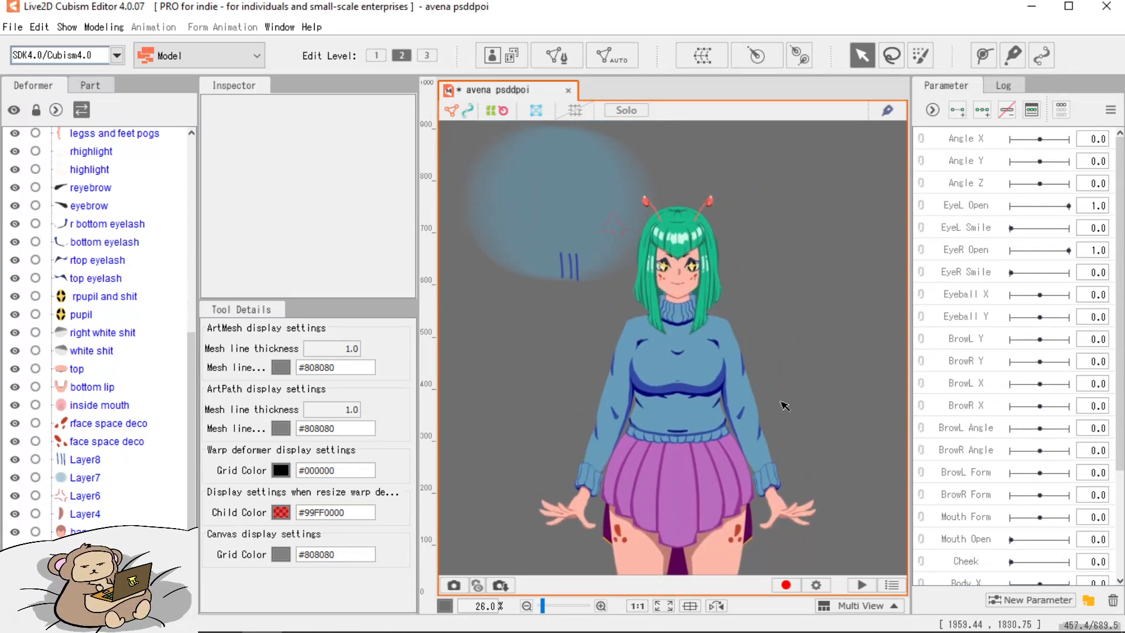
scroll(684, 304, "down", 4)
left_click_drag(723, 391, 758, 230)
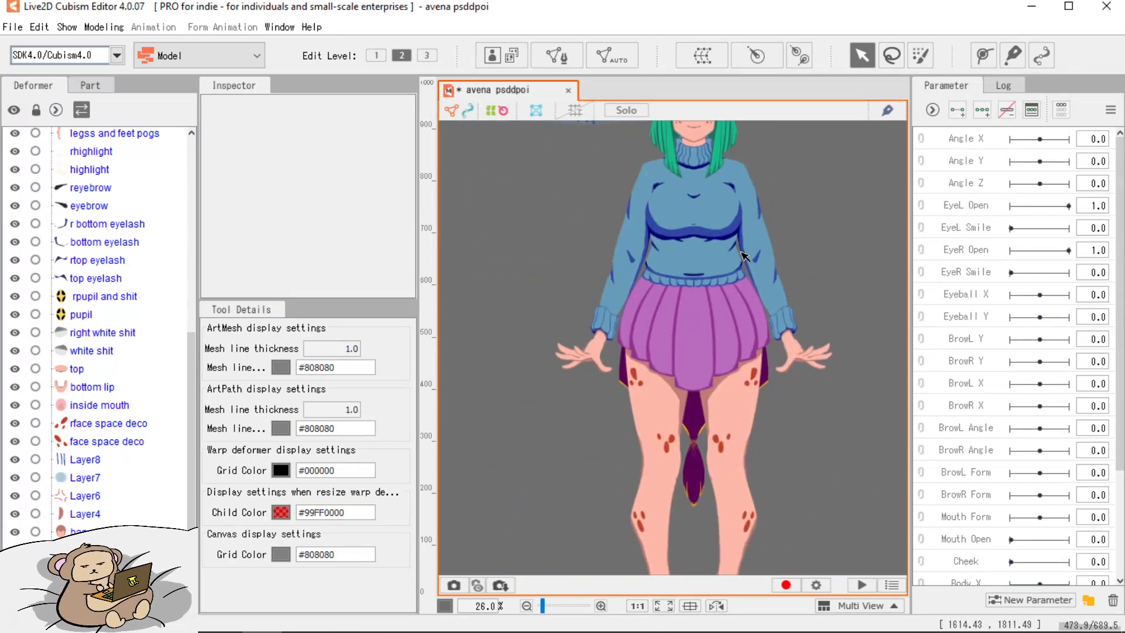
Examine the meshed character from face to feet, including the neck, sweater and skirt.
scroll(729, 248, "down", 4)
left_click_drag(773, 360, 764, 352)
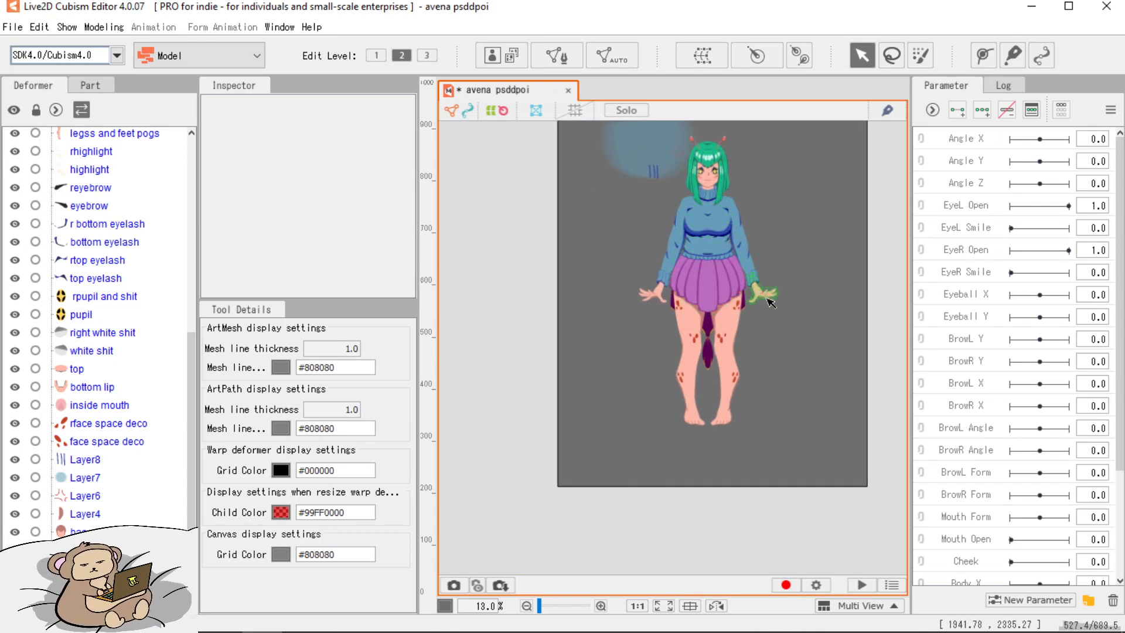
left_click_drag(727, 230, 723, 264)
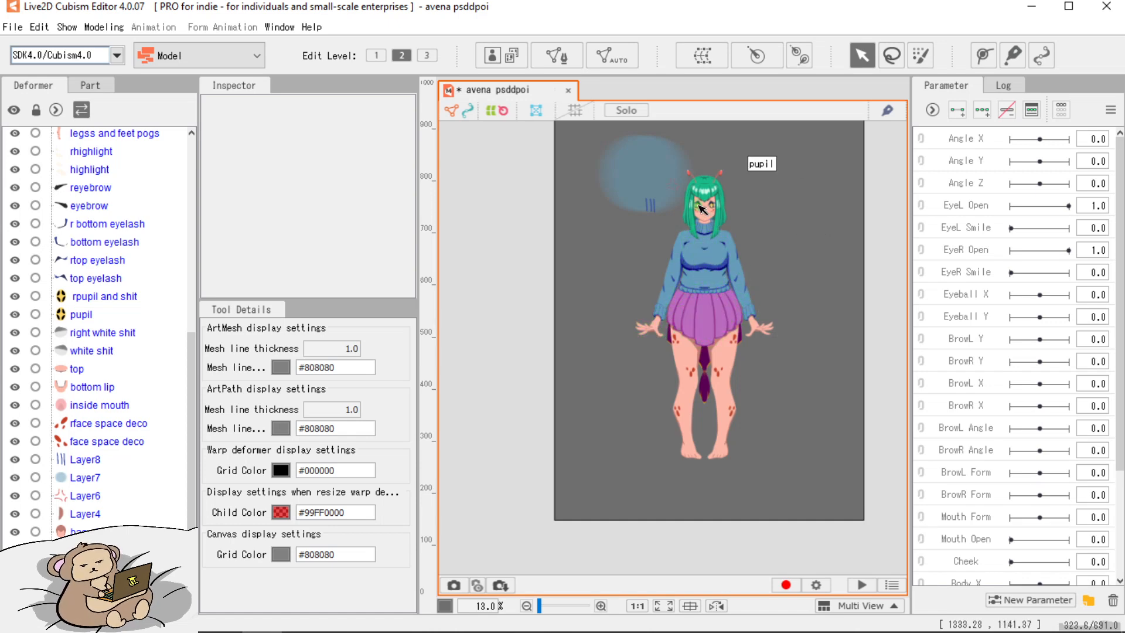
scroll(701, 208, "up", 10)
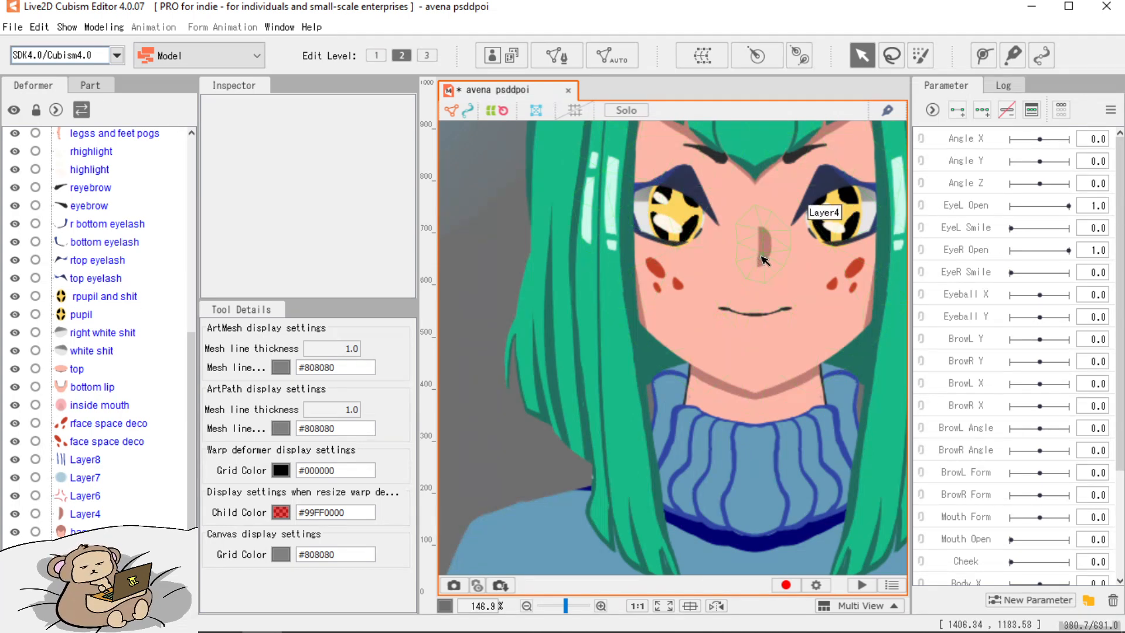
scroll(723, 170, "down", 4)
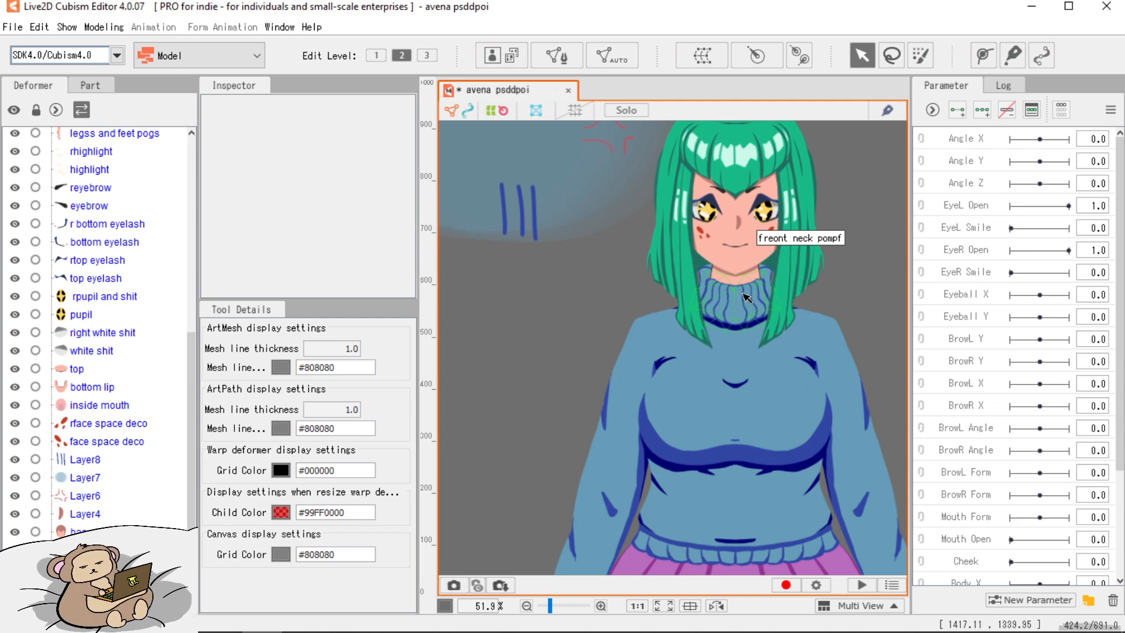
scroll(743, 294, "down", 5)
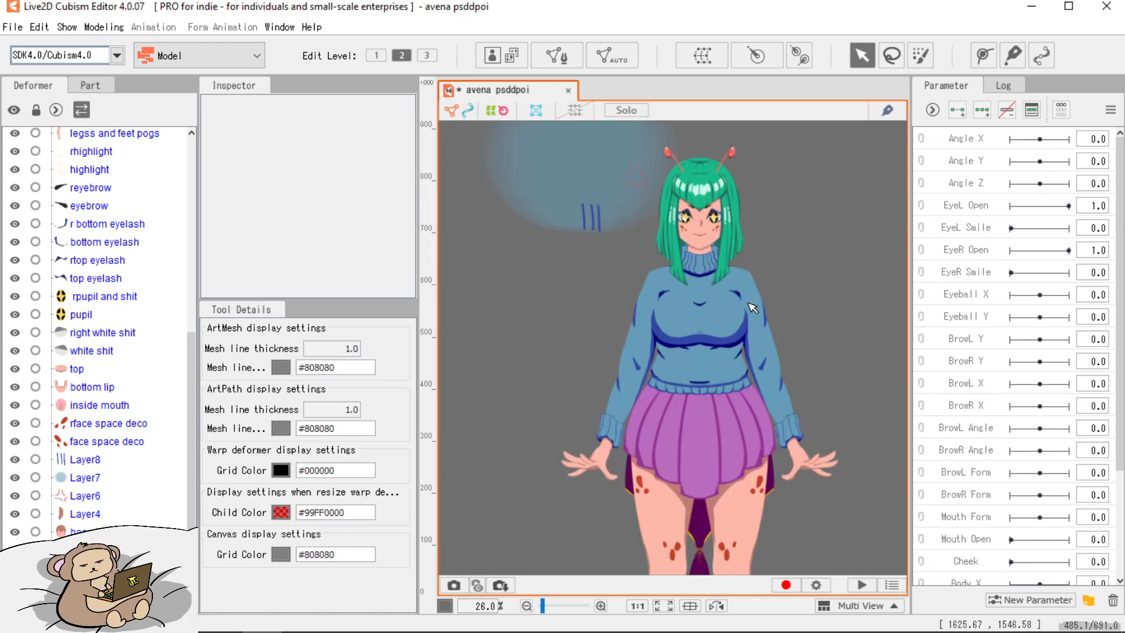
scroll(797, 281, "up", 5)
scroll(752, 331, "down", 3)
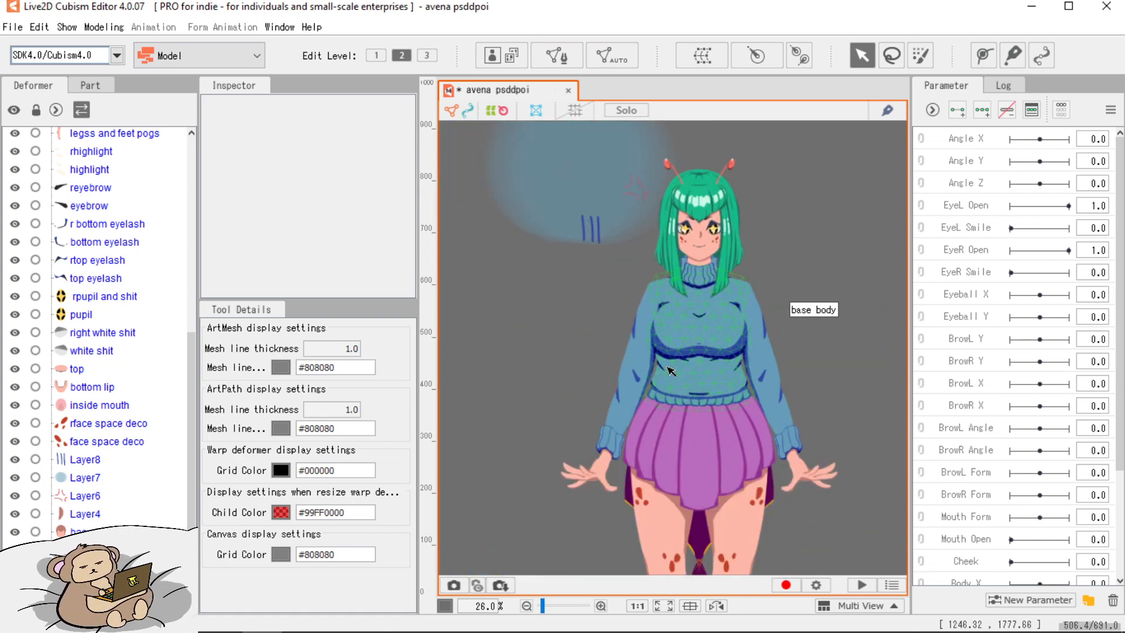
scroll(728, 397, "down", 3)
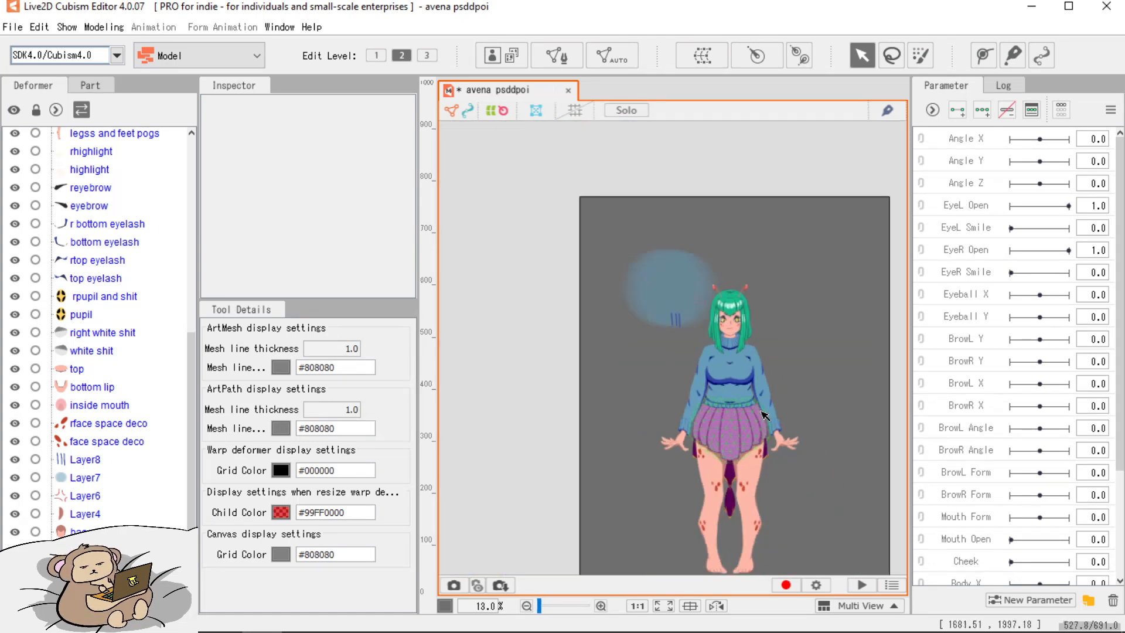
Check the draw order settings of the sweater's chest part and of the sleeves sht part.
left_click(730, 385)
scroll(724, 378, "up", 5)
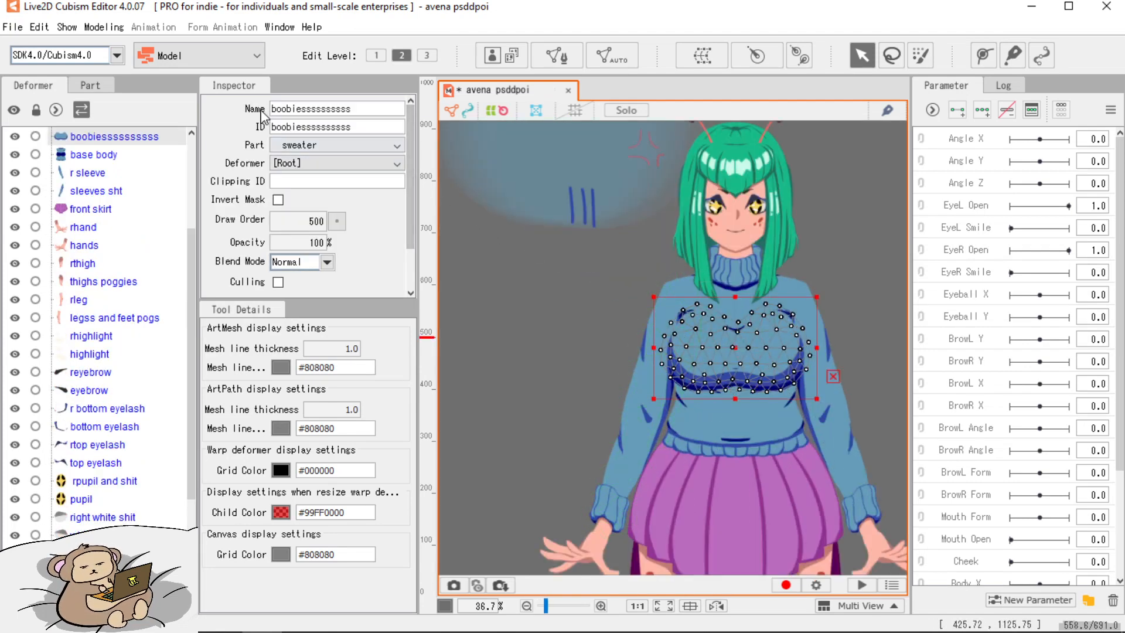
left_click(644, 417)
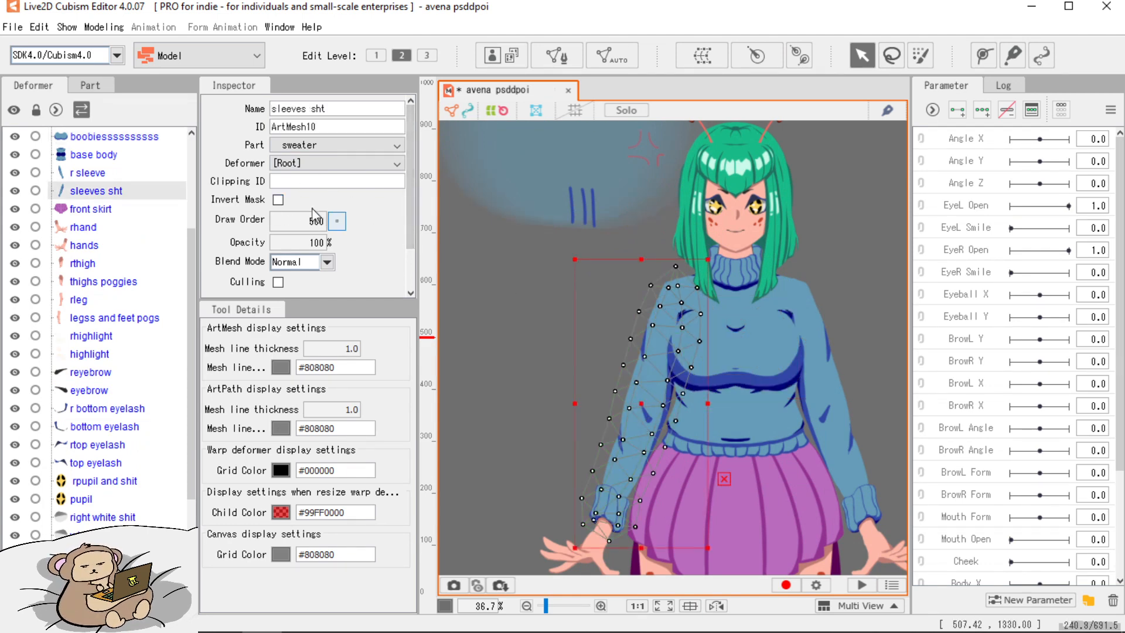
mouse_move(432, 338)
left_mouse_down()
mouse_move(442, 336)
mouse_move(442, 266)
mouse_move(443, 440)
mouse_move(449, 367)
left_mouse_up()
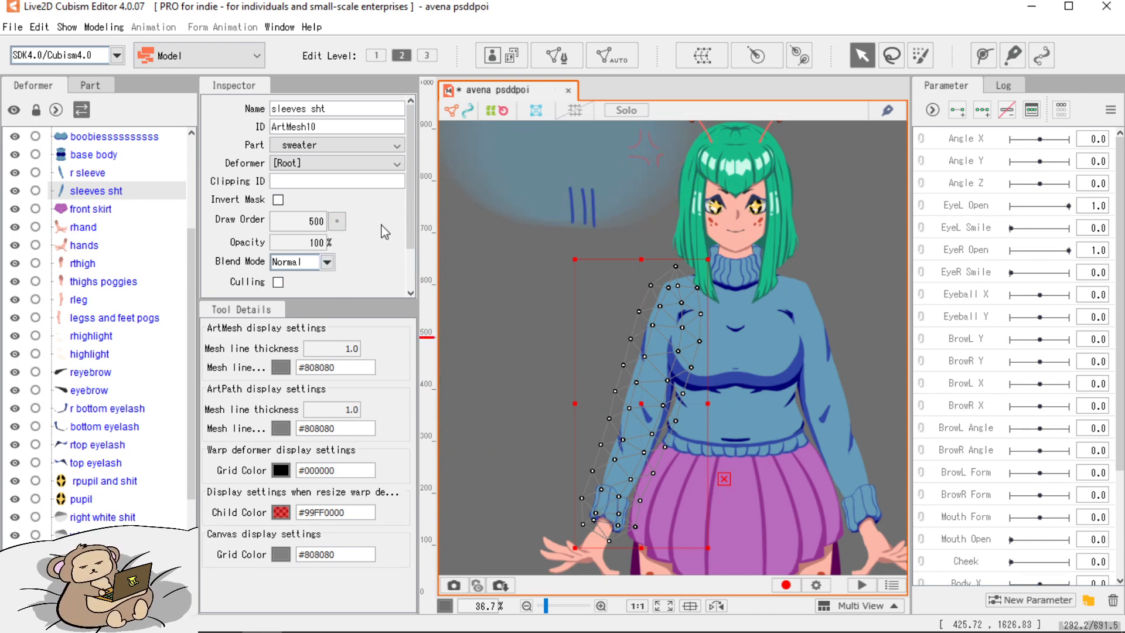
Try moving the r sleeve part inward over the torso to test its layering, and undo the move.
scroll(854, 265, "down", 2)
left_click_drag(847, 263, 726, 184)
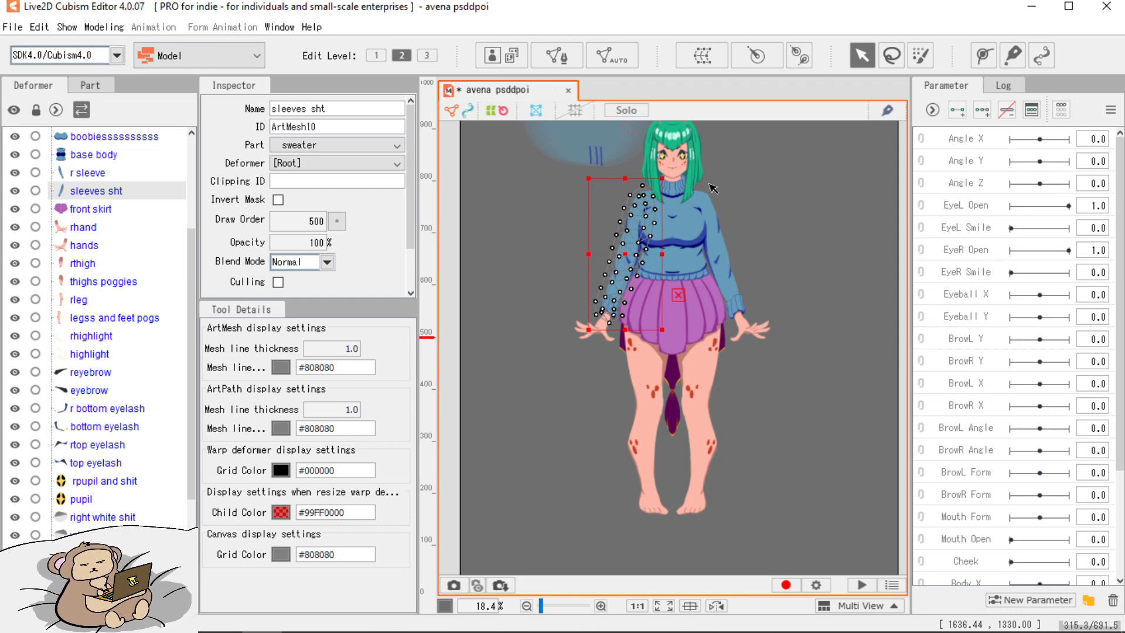
scroll(713, 188, "up", 5)
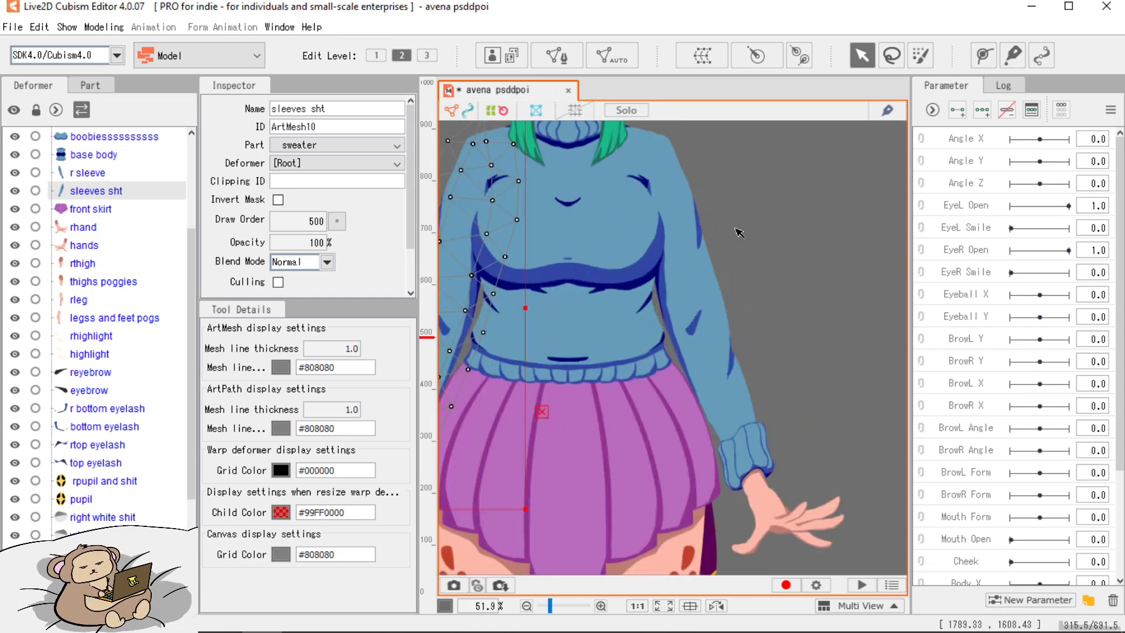
left_click(714, 333)
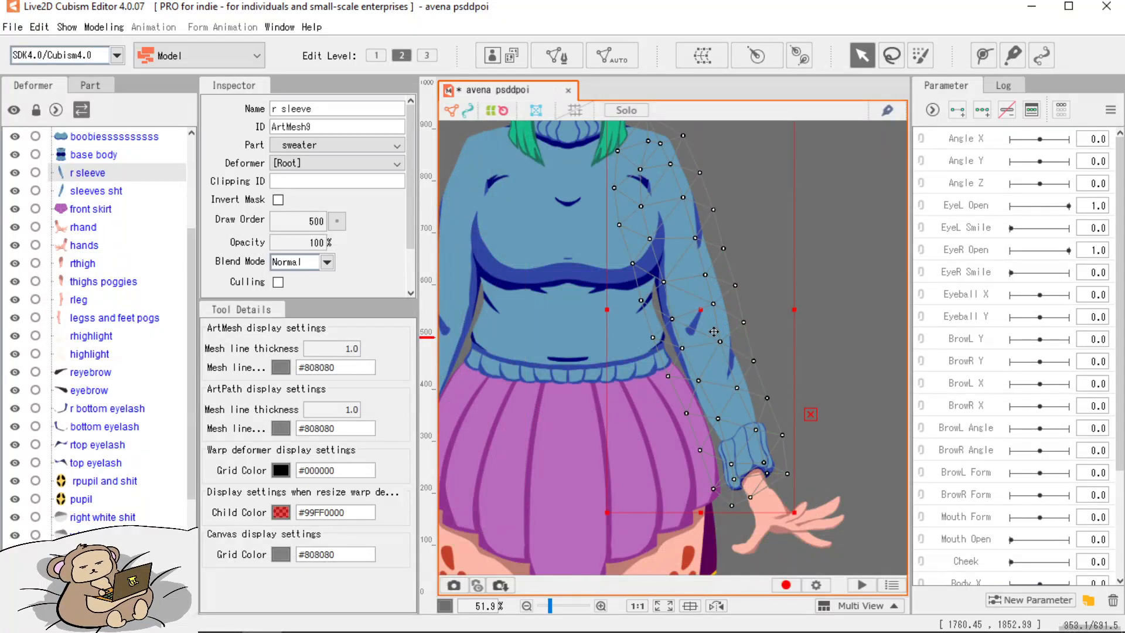
left_click_drag(714, 294, 642, 322)
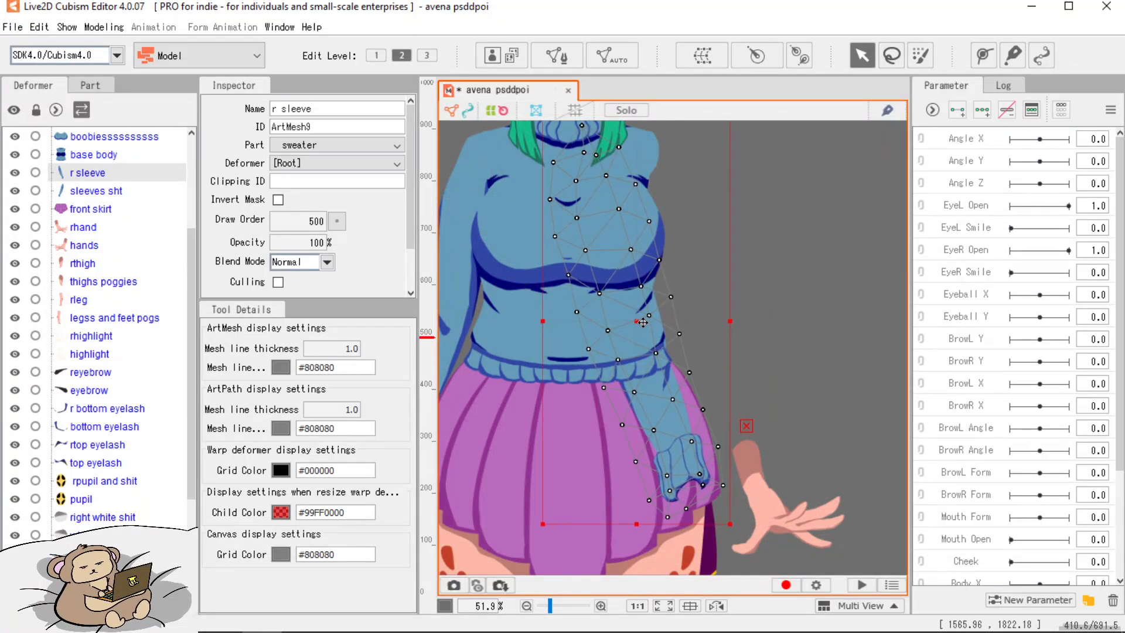
key("ctrl+z")
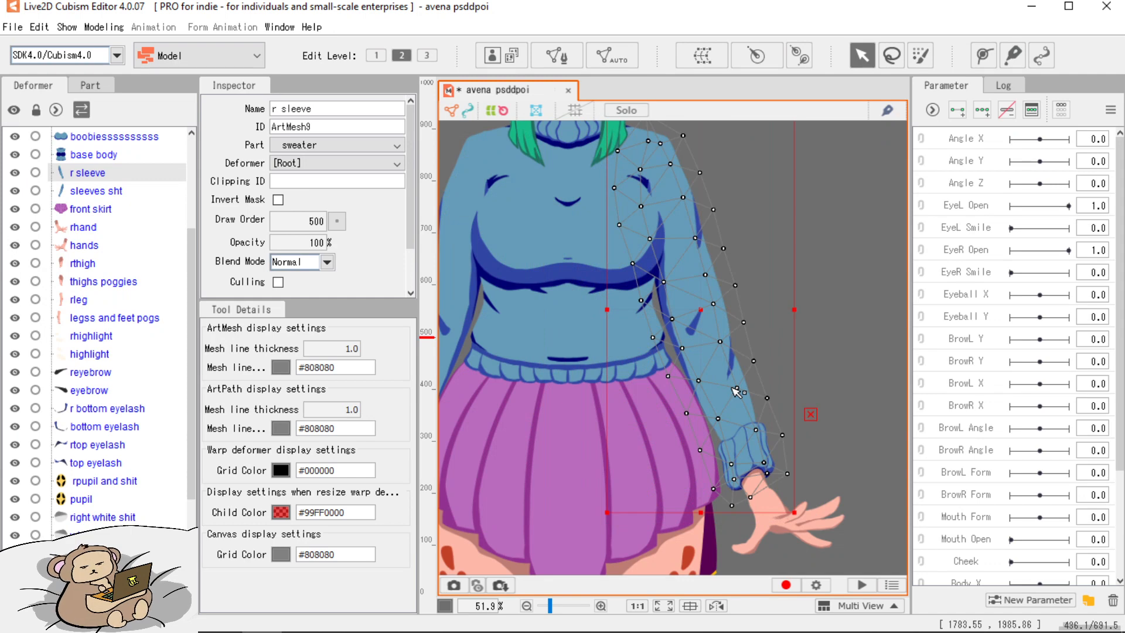
Lower the r sleeve part's draw order to 490 and deselect the part.
left_click(336, 221)
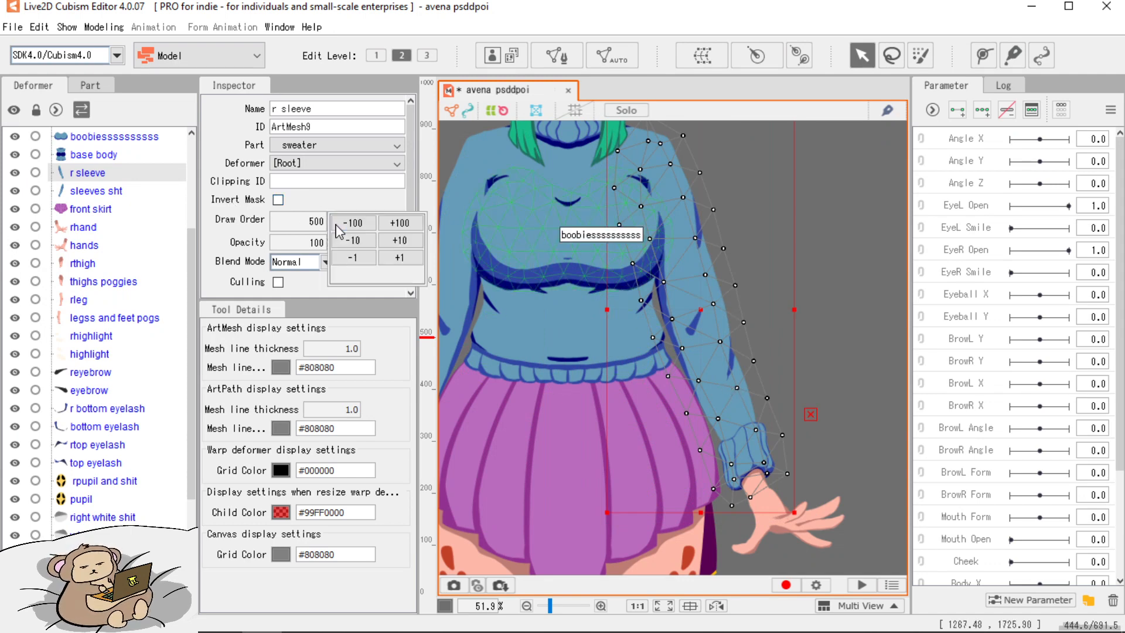
left_click(364, 244)
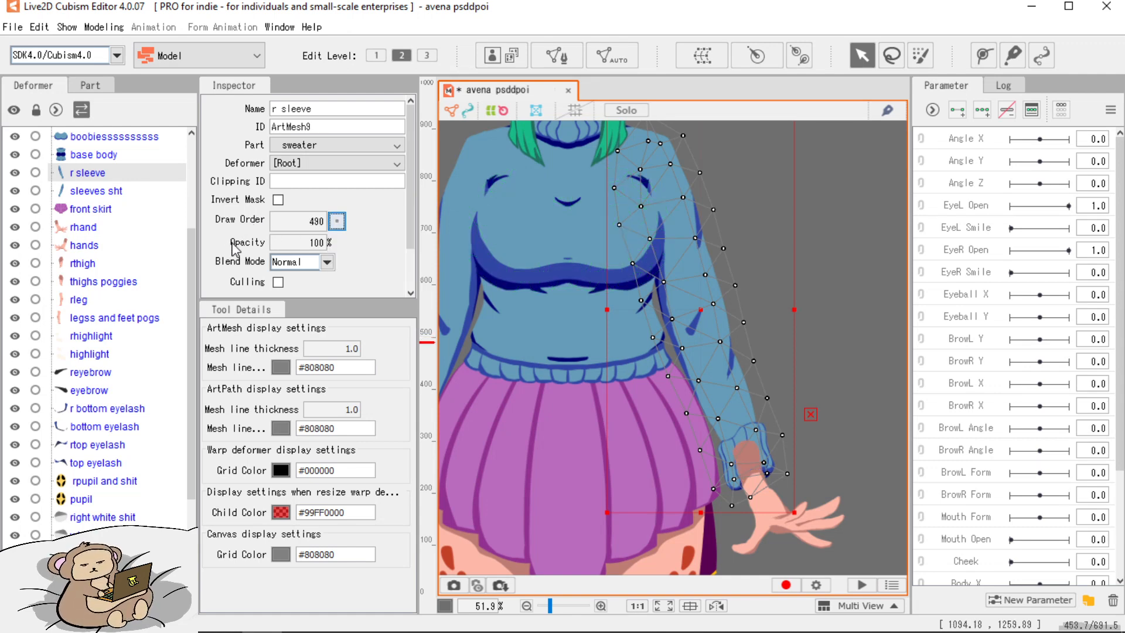
left_click(337, 222)
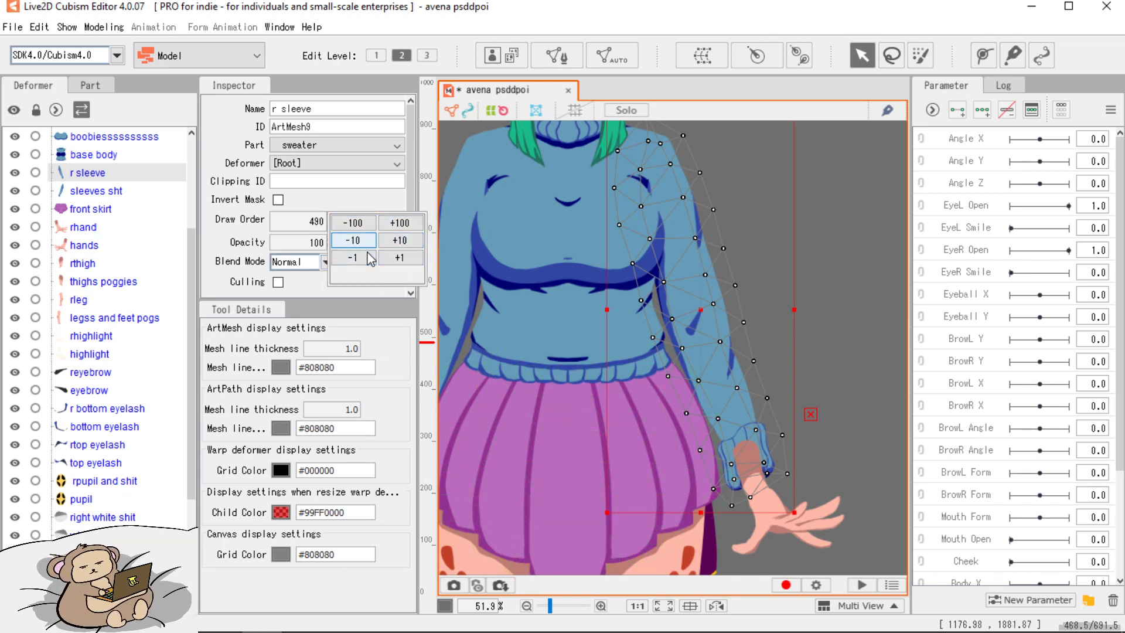
left_click(866, 350)
Lower the draw order of the opposite sleeve, sleeves sht, to 490.
left_click_drag(635, 393, 862, 290)
left_click(672, 244)
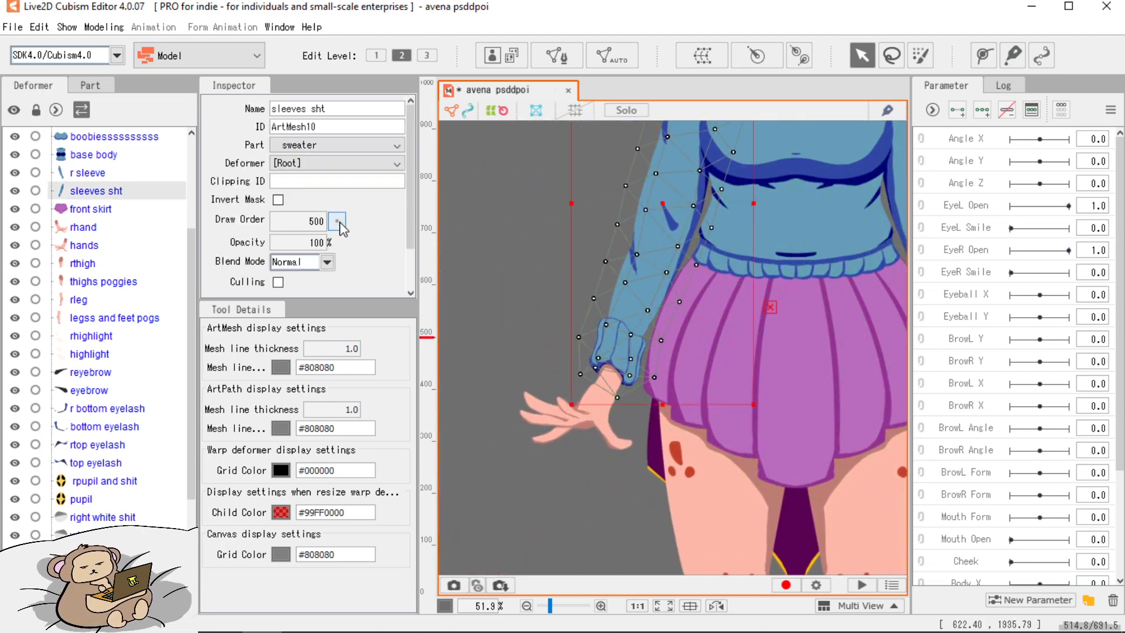
left_click(337, 221)
left_click(353, 241)
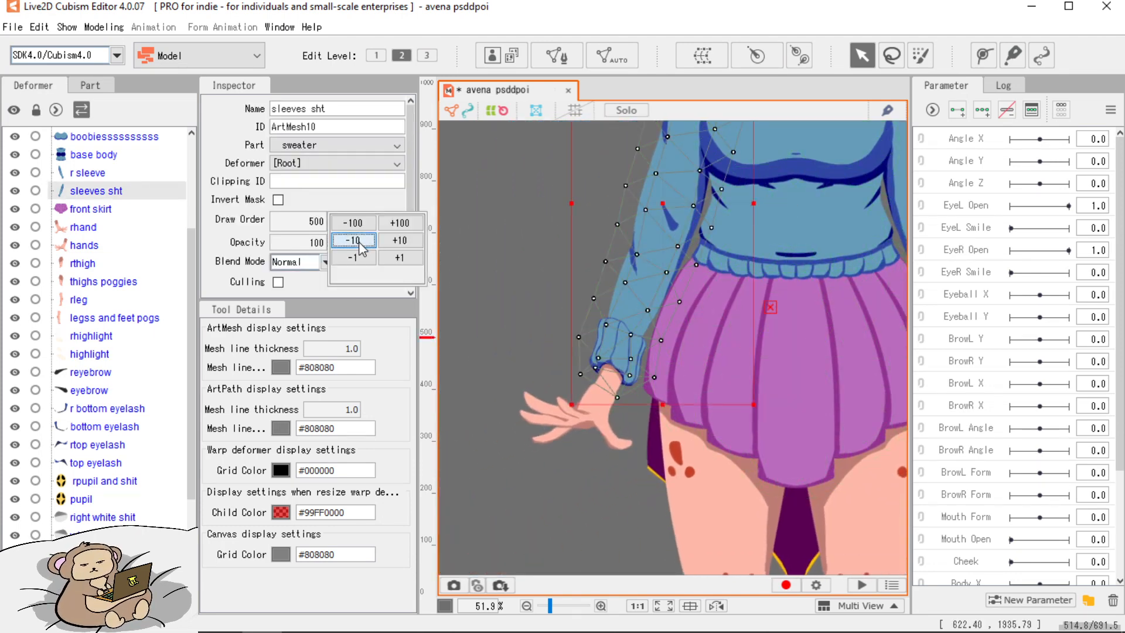
Set the draw order of the hands part to 480 so it sits behind its sleeve.
left_click(596, 420)
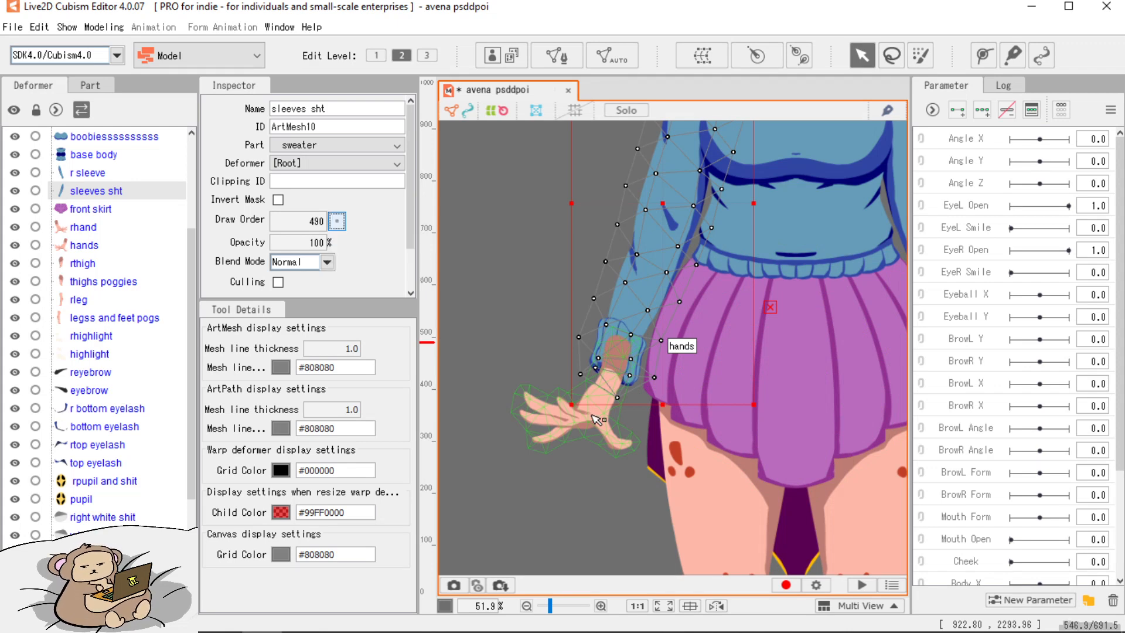
left_click(337, 221)
left_click(353, 239)
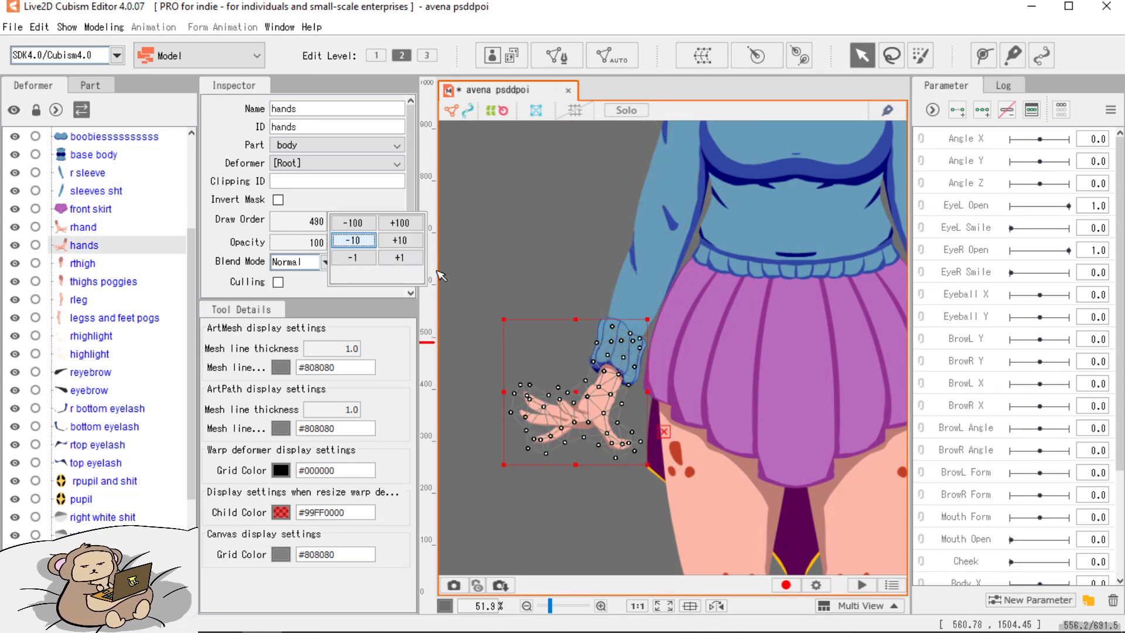
left_click(354, 239)
Lower the rhand part's draw order to 490.
left_click_drag(768, 327, 561, 332)
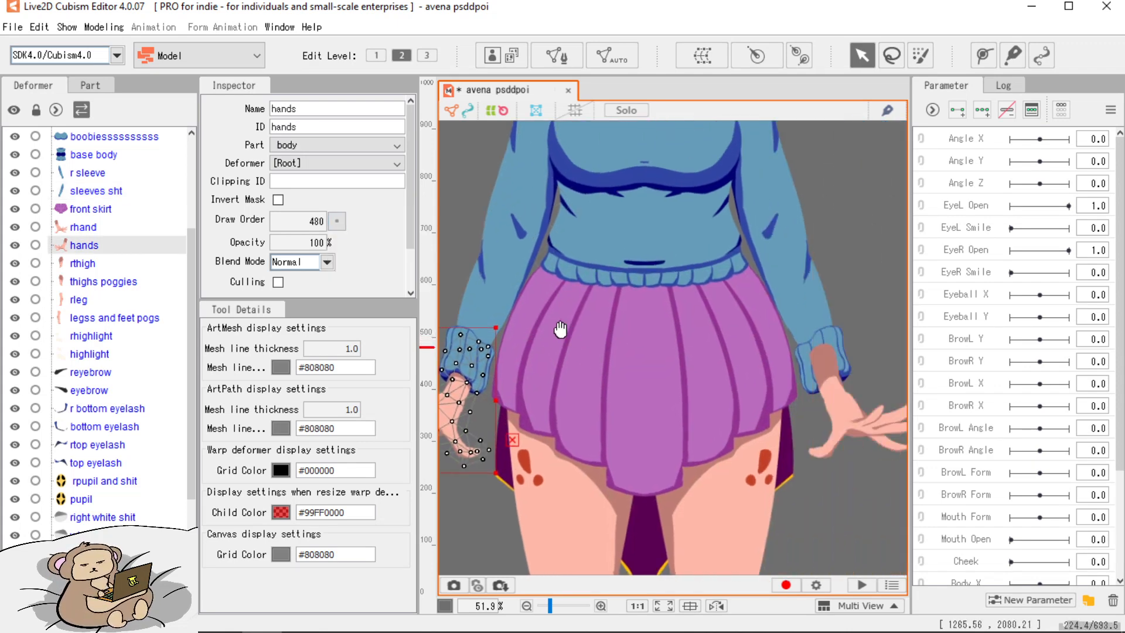
left_click(794, 406)
left_click(337, 221)
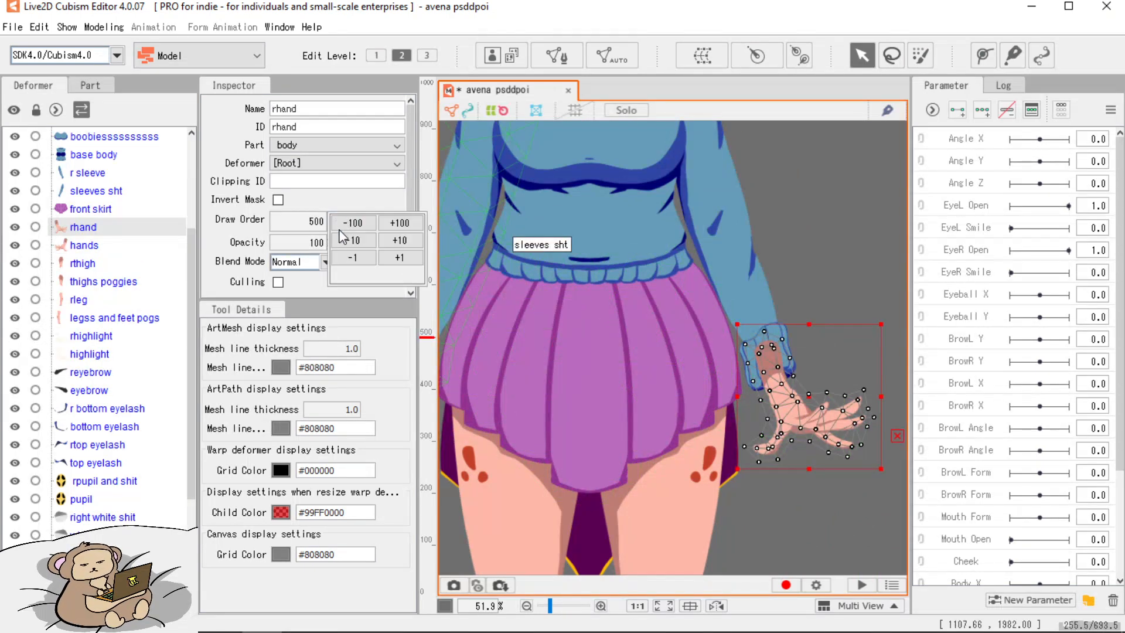
left_click(353, 239)
Try moving the r sleeve part down over the skirt to test its layering, and undo the move.
scroll(526, 346, "down", 5)
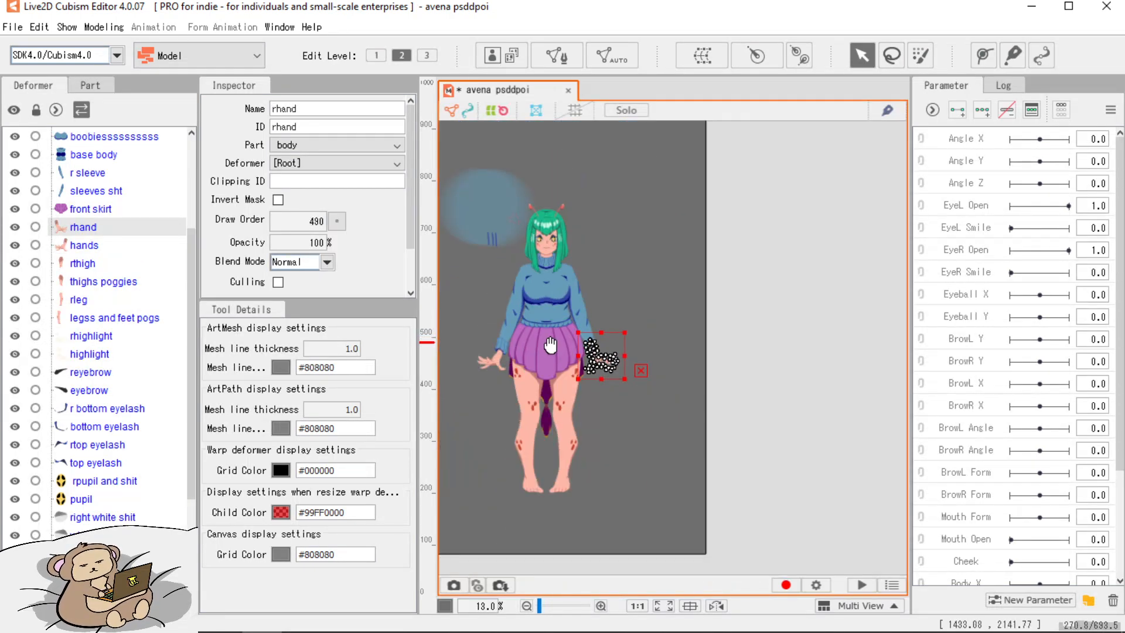
left_click_drag(554, 347, 589, 324)
scroll(591, 326, "up", 3)
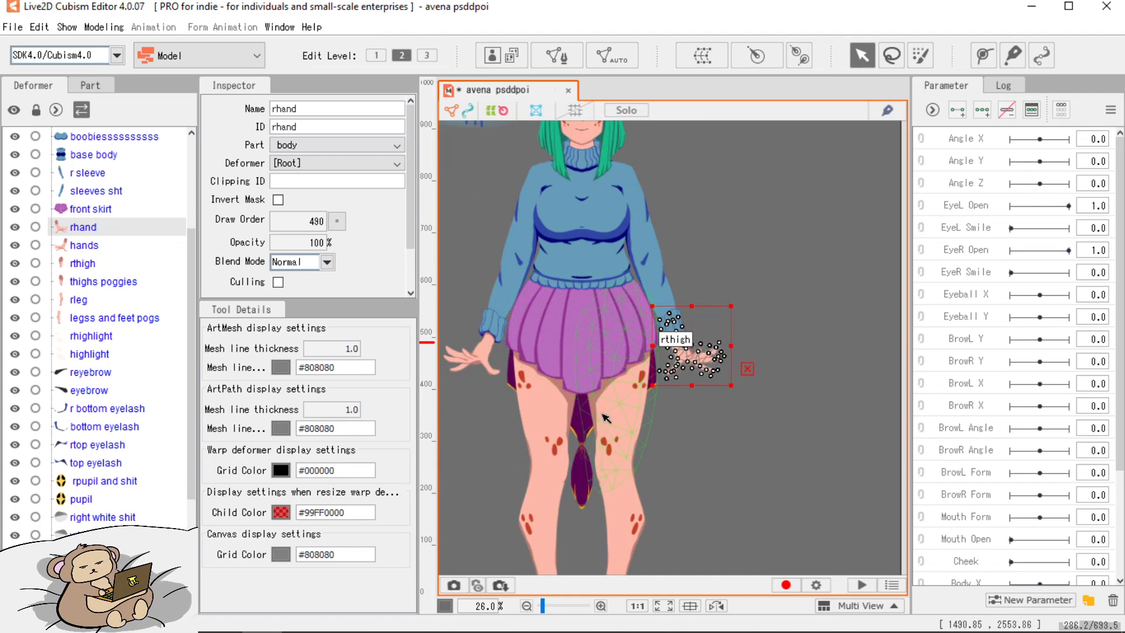
scroll(604, 424, "down", 3)
left_click_drag(600, 440, 598, 419)
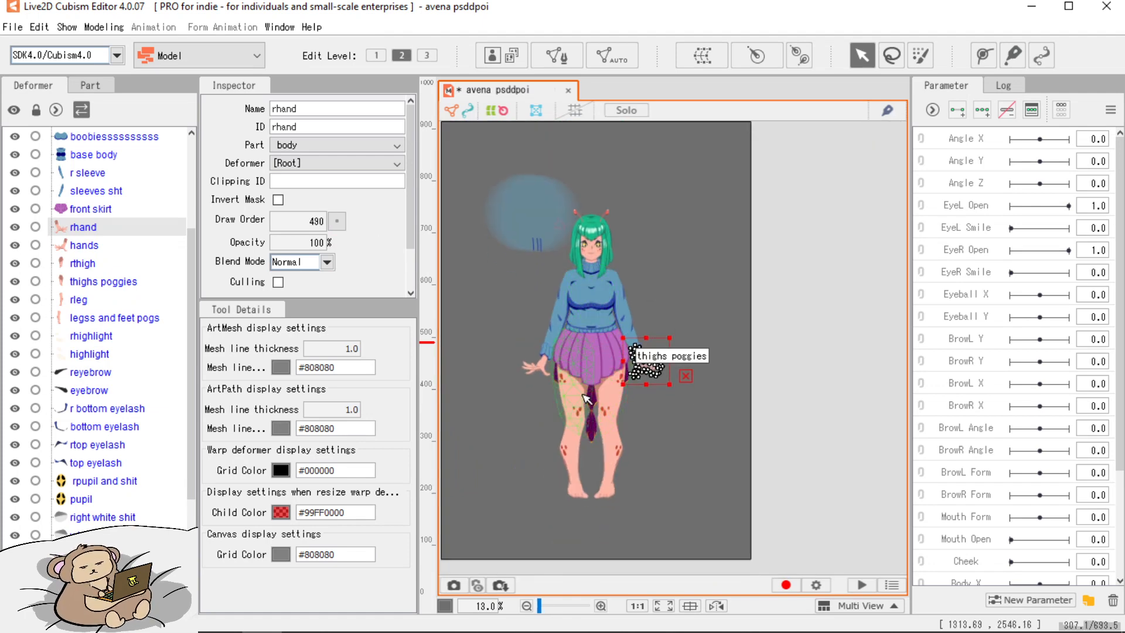
scroll(624, 407, "up", 3)
left_click(674, 253)
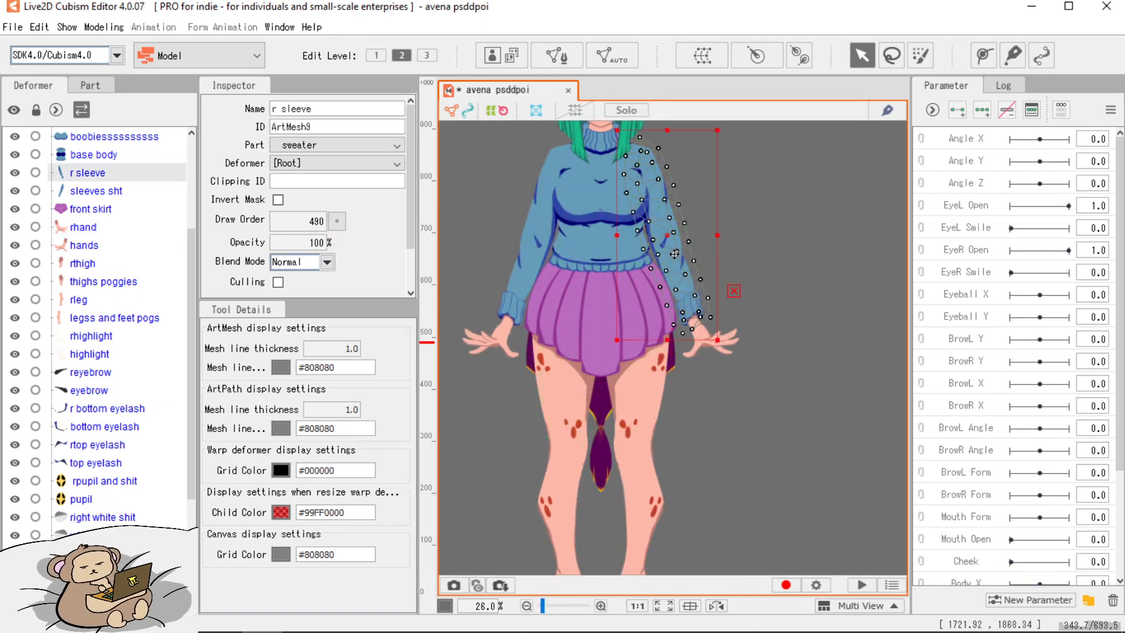
left_click_drag(669, 240, 657, 288)
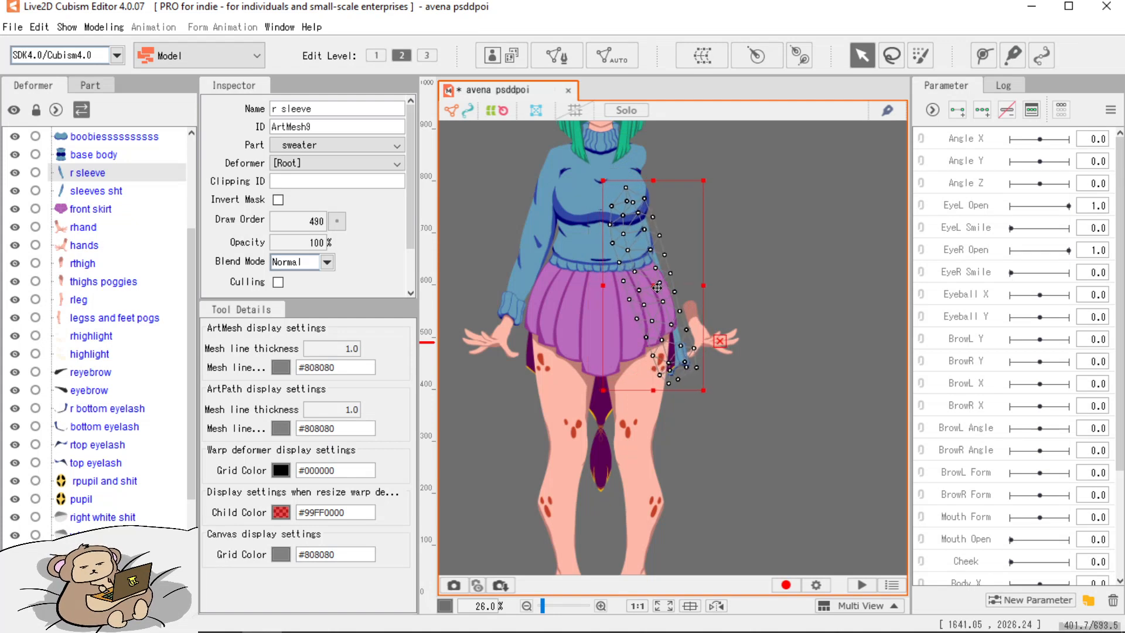
key("ctrl+z")
Inspect the sweater and neck area, try shifting the r sleeve part slightly inward over the torso, and undo the shift.
scroll(612, 472, "down", 3)
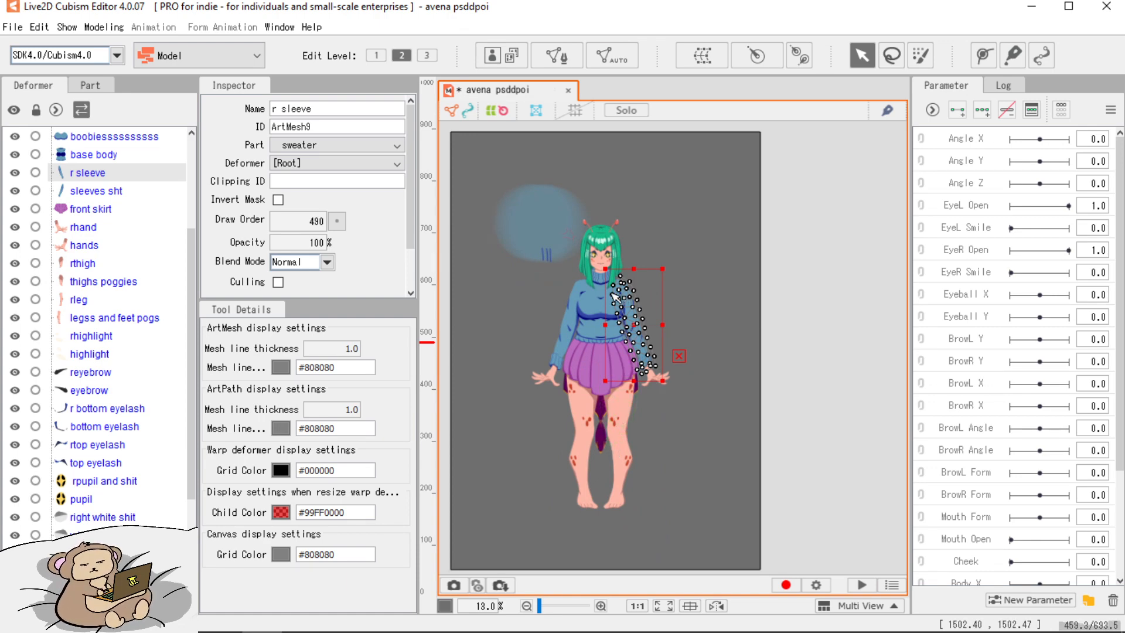
scroll(611, 292, "up", 3)
left_click_drag(592, 267, 593, 289)
left_click_drag(652, 405, 652, 317)
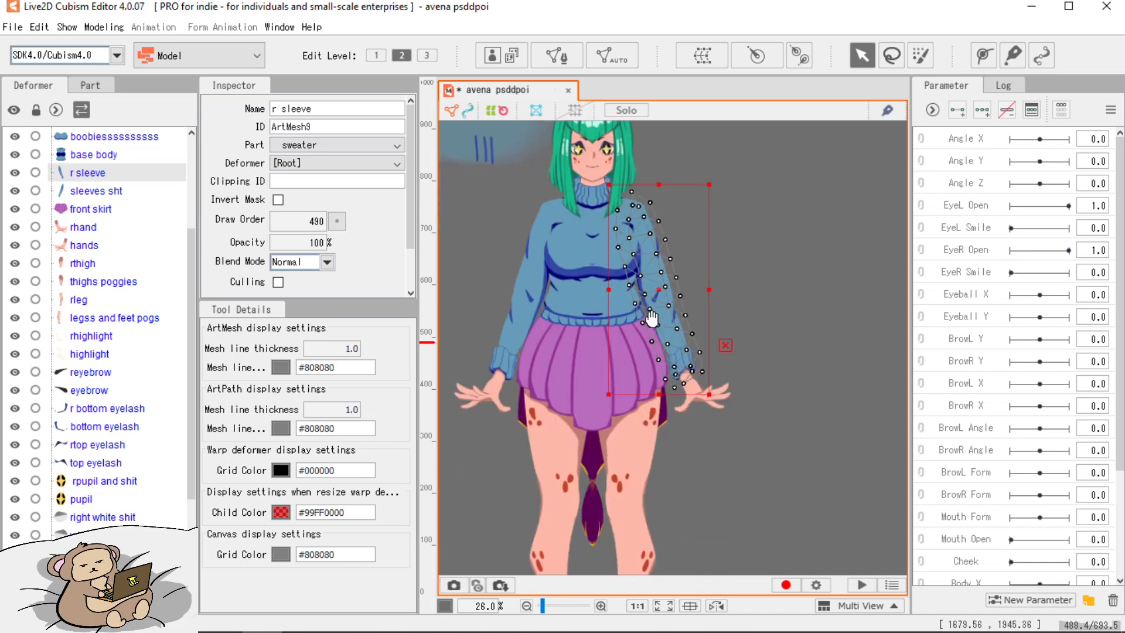
scroll(652, 317, "up", 2)
scroll(551, 316, "up", 3)
left_click_drag(551, 311, 551, 326)
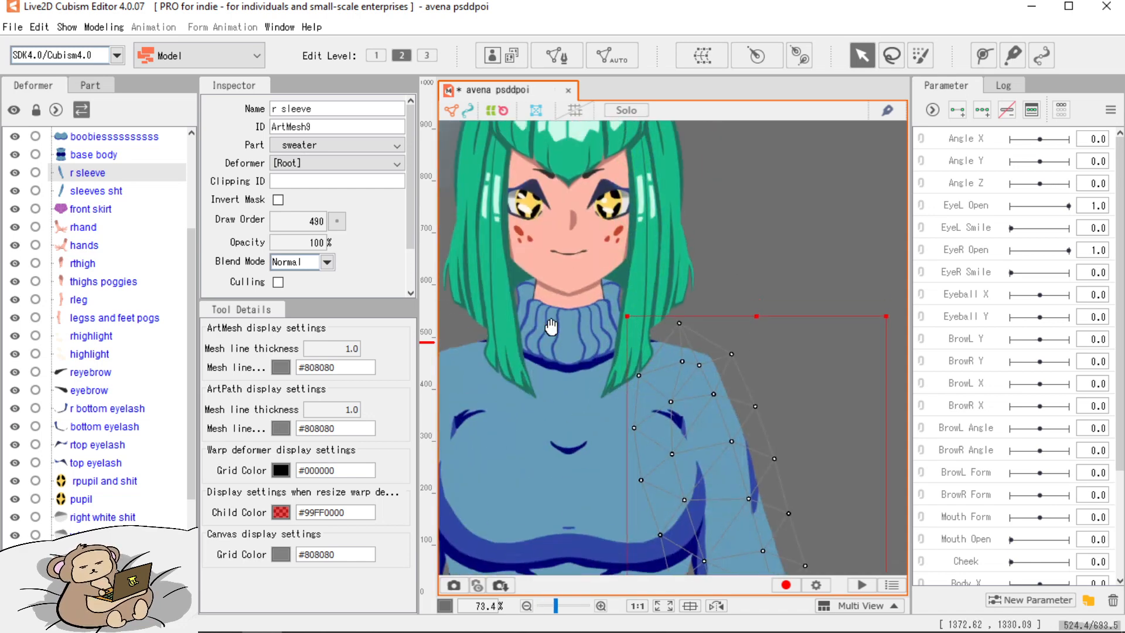
scroll(550, 325, "down", 2)
scroll(645, 398, "down", 2)
scroll(660, 311, "up", 1)
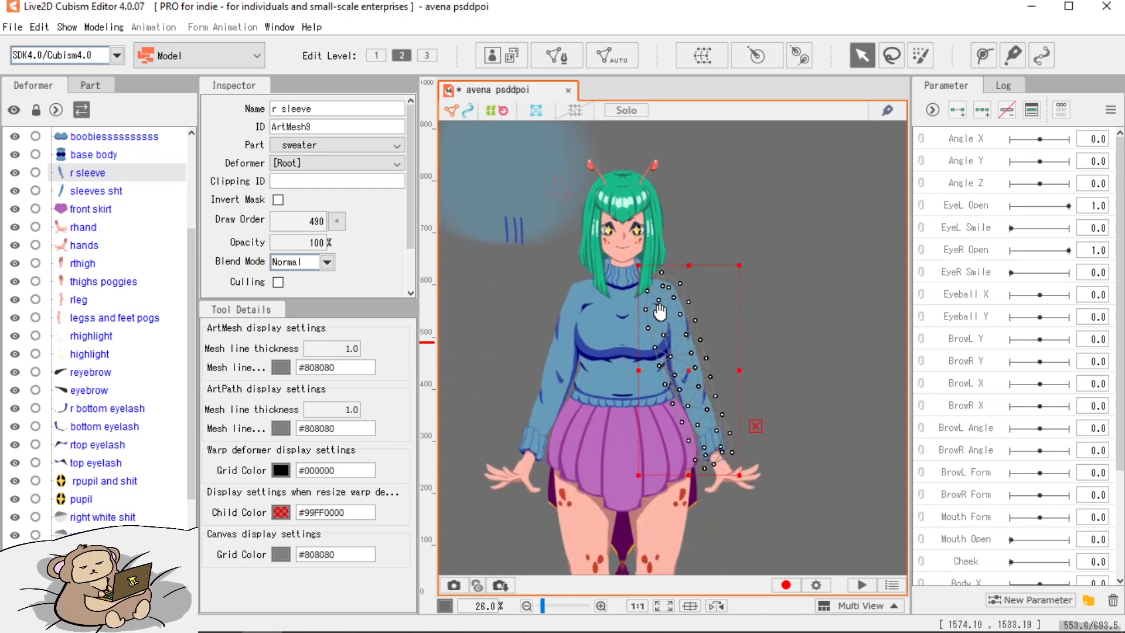
left_click_drag(685, 370, 661, 388)
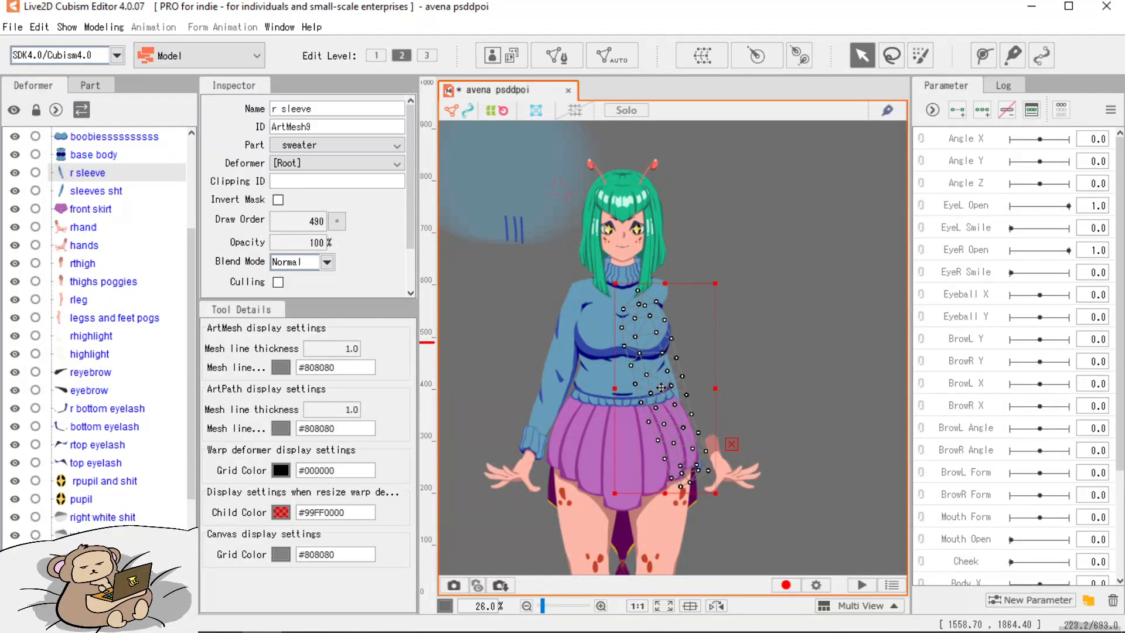
key("ctrl+z")
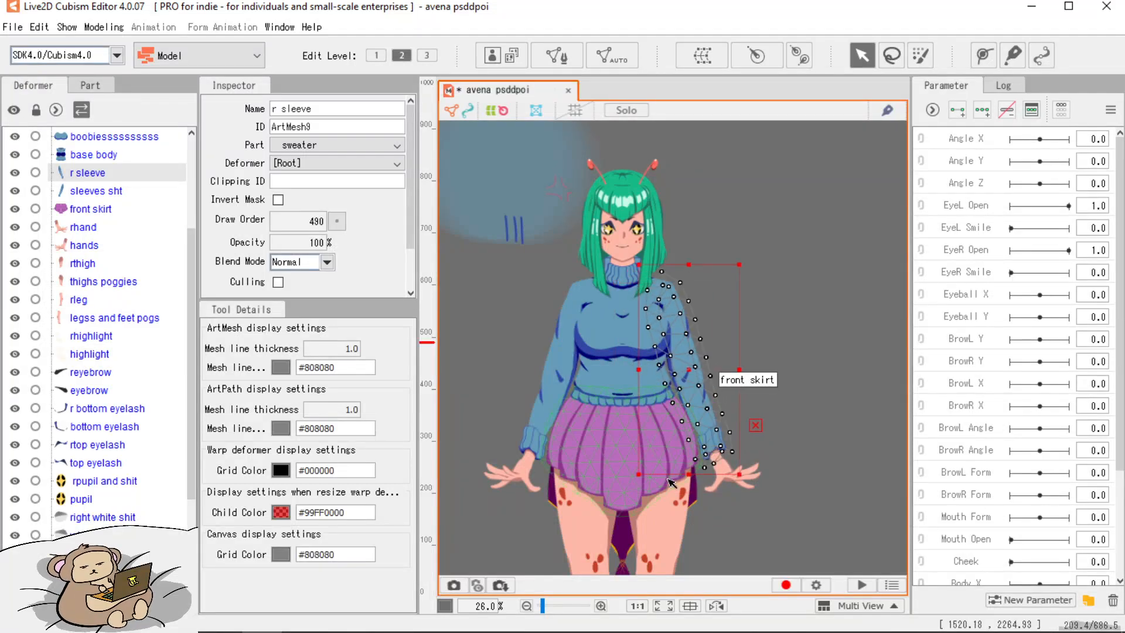
Raise the draw order of the nose shadow part Layer4 to 510.
left_click_drag(671, 491, 658, 247)
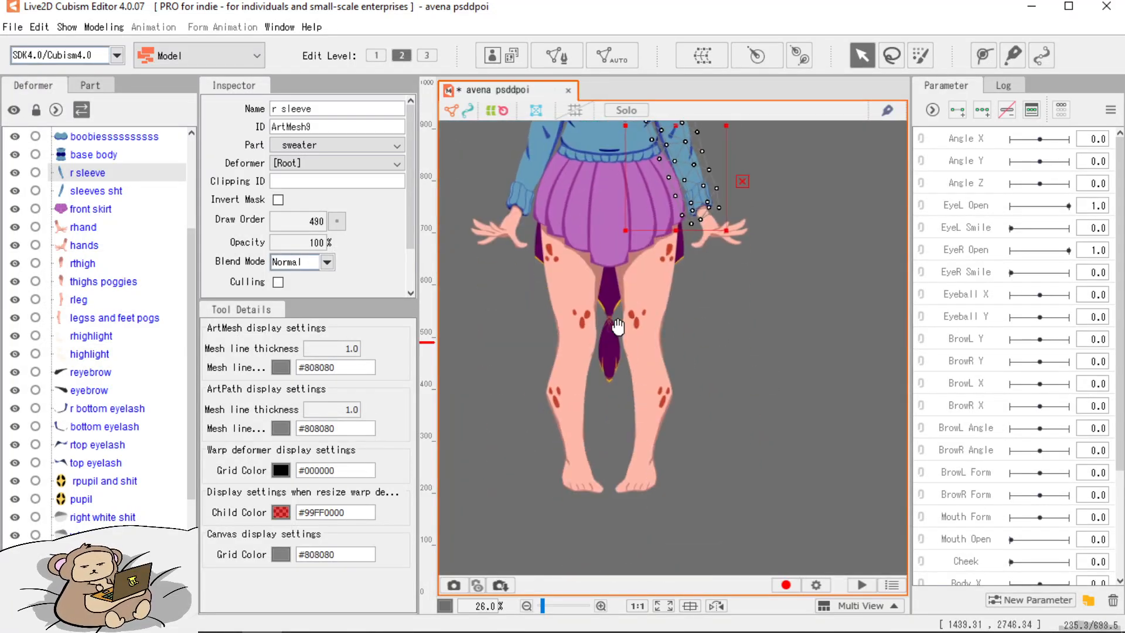
left_click_drag(593, 181, 573, 399)
scroll(584, 330, "up", 10)
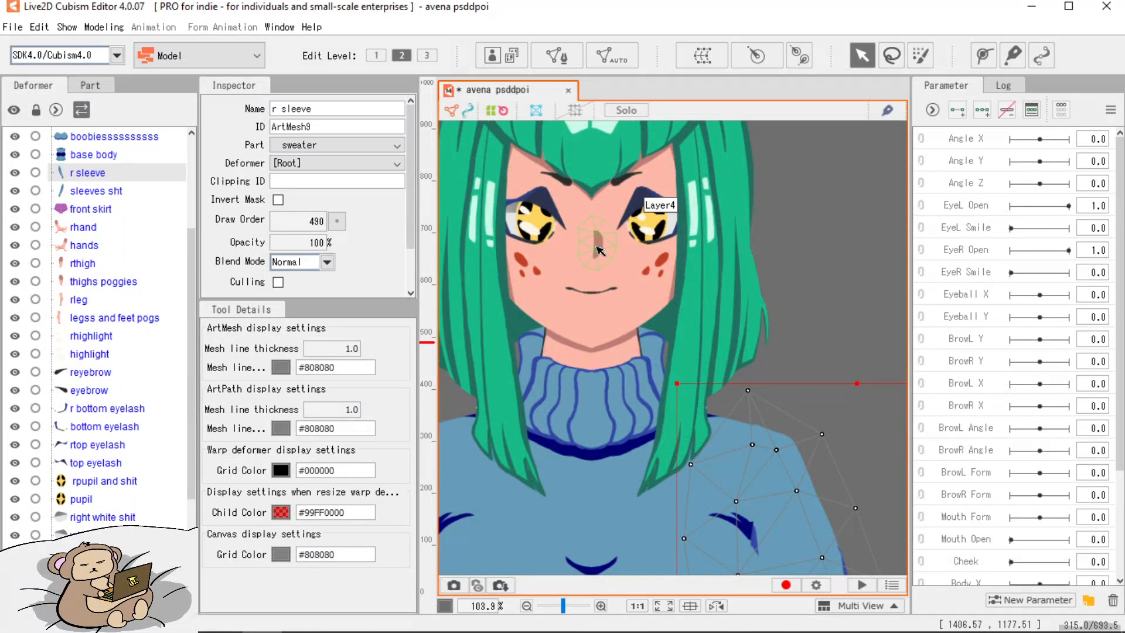
left_click(599, 250)
scroll(599, 252, "up", 5)
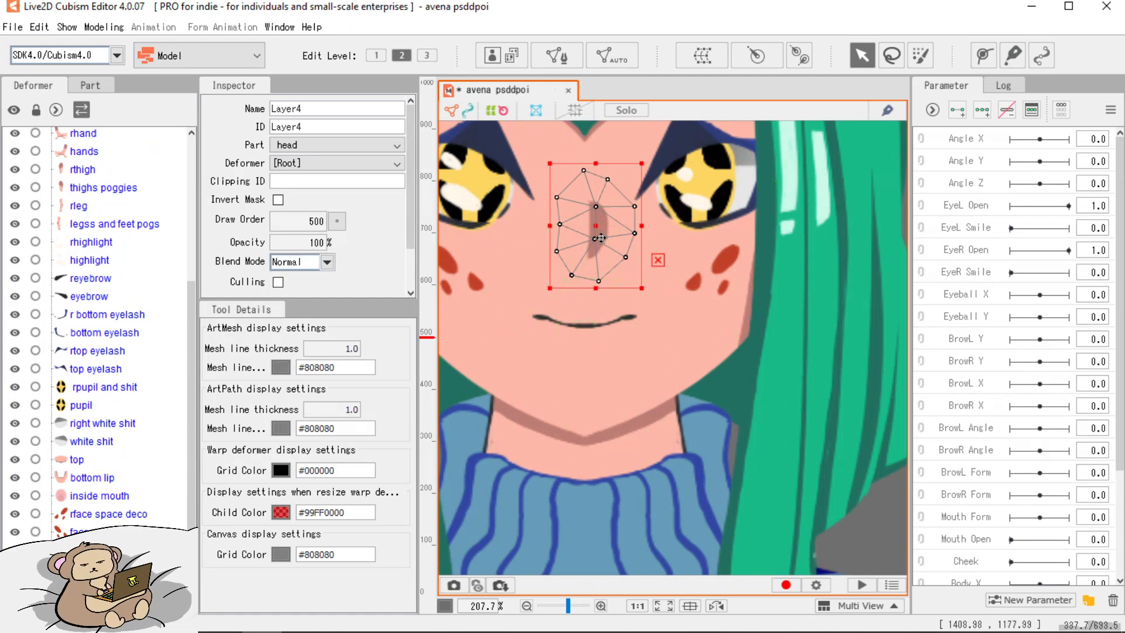
mouse_move(601, 273)
left_mouse_down()
mouse_move(532, 282)
mouse_move(619, 280)
mouse_move(601, 238)
left_mouse_up()
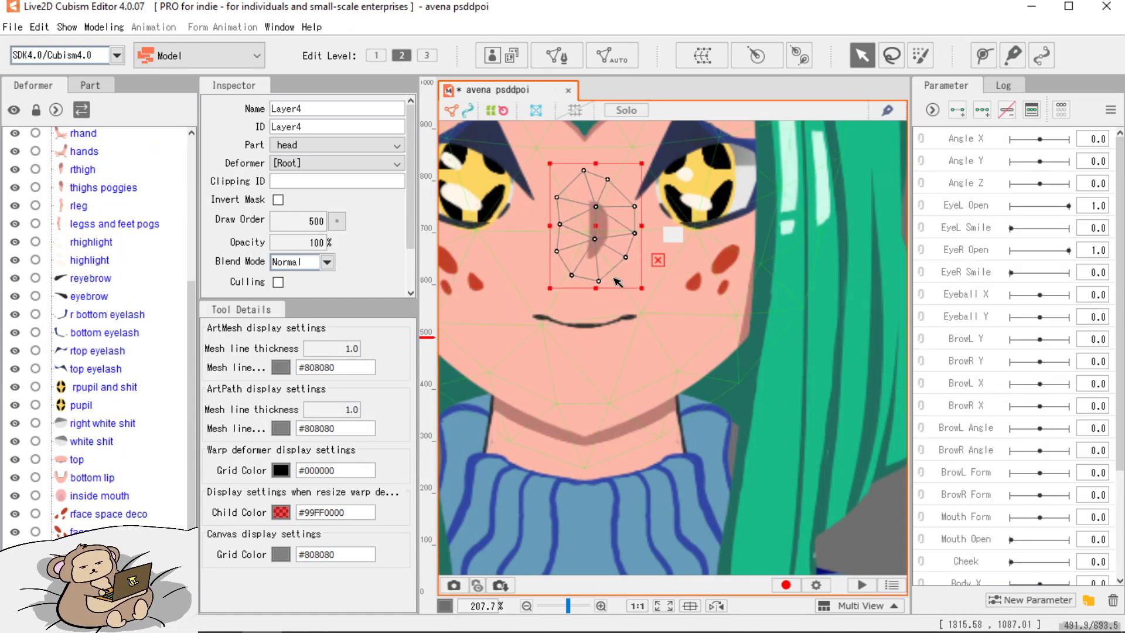
left_click(336, 222)
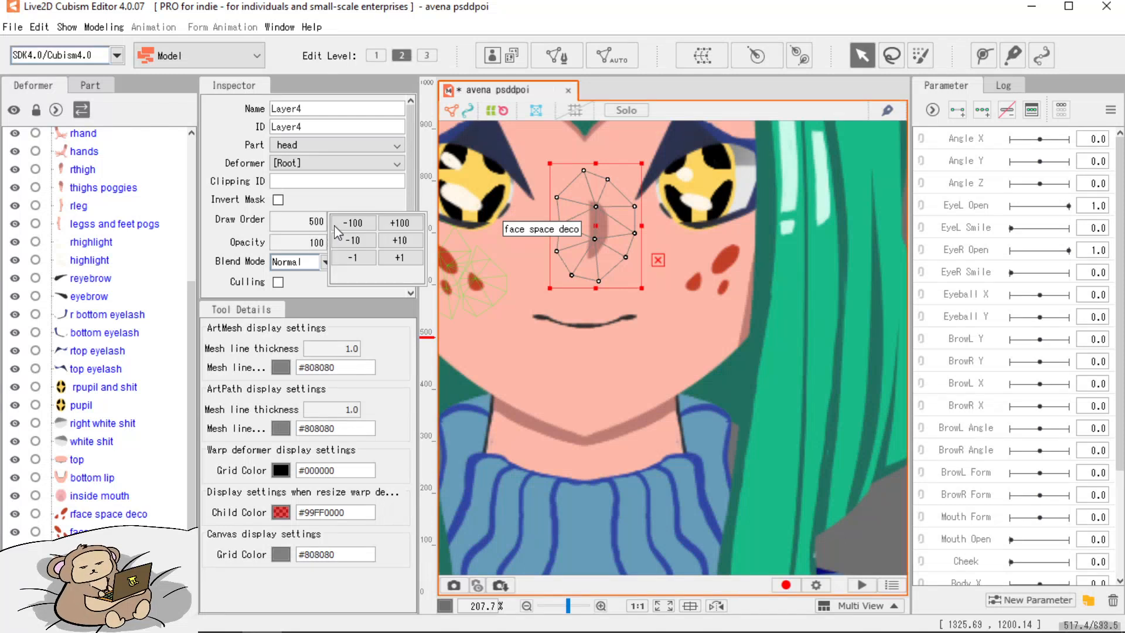
left_click(401, 258)
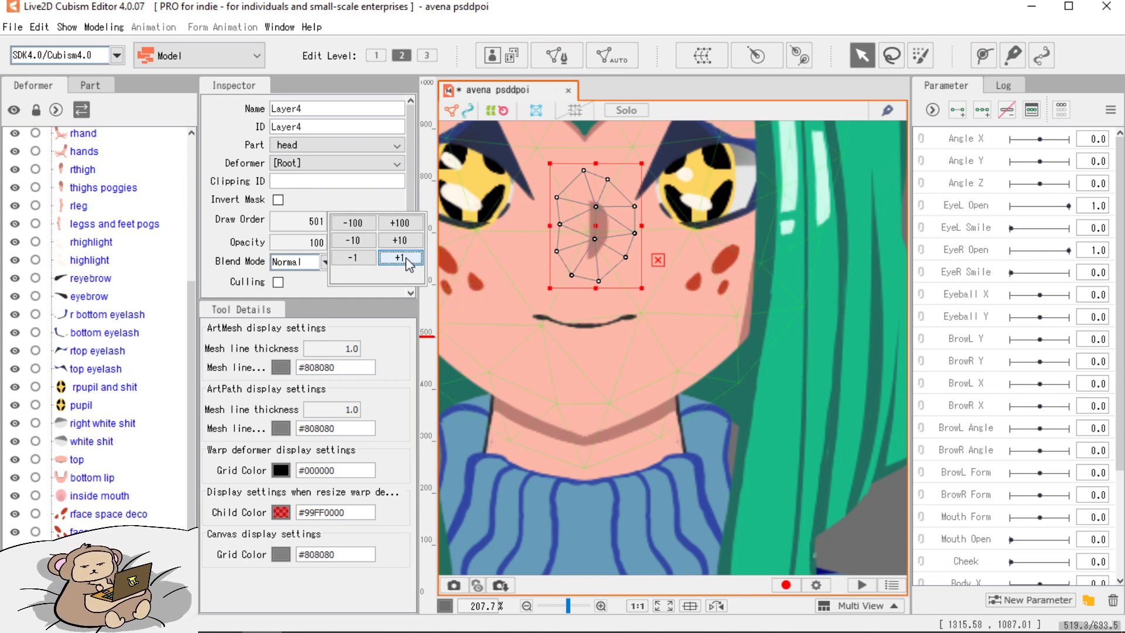
left_click(400, 240)
left_click(353, 258)
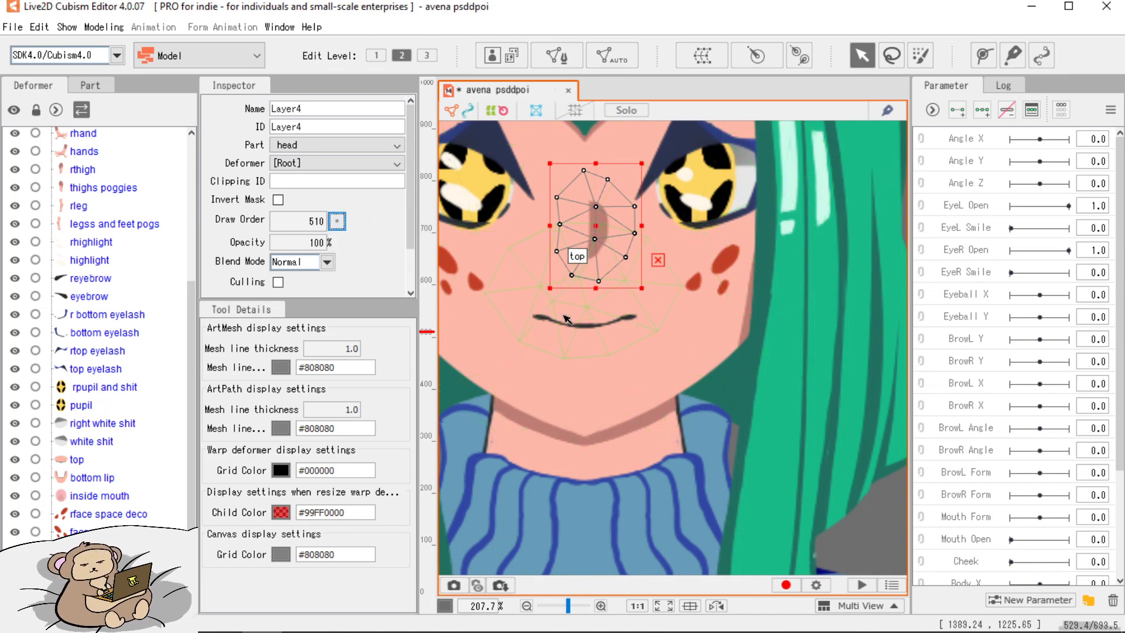
Examine the nose, eyes, brows and bangs on the face for layering problems.
scroll(567, 317, "down", 3)
scroll(564, 315, "up", 3)
left_click_drag(552, 290, 606, 380)
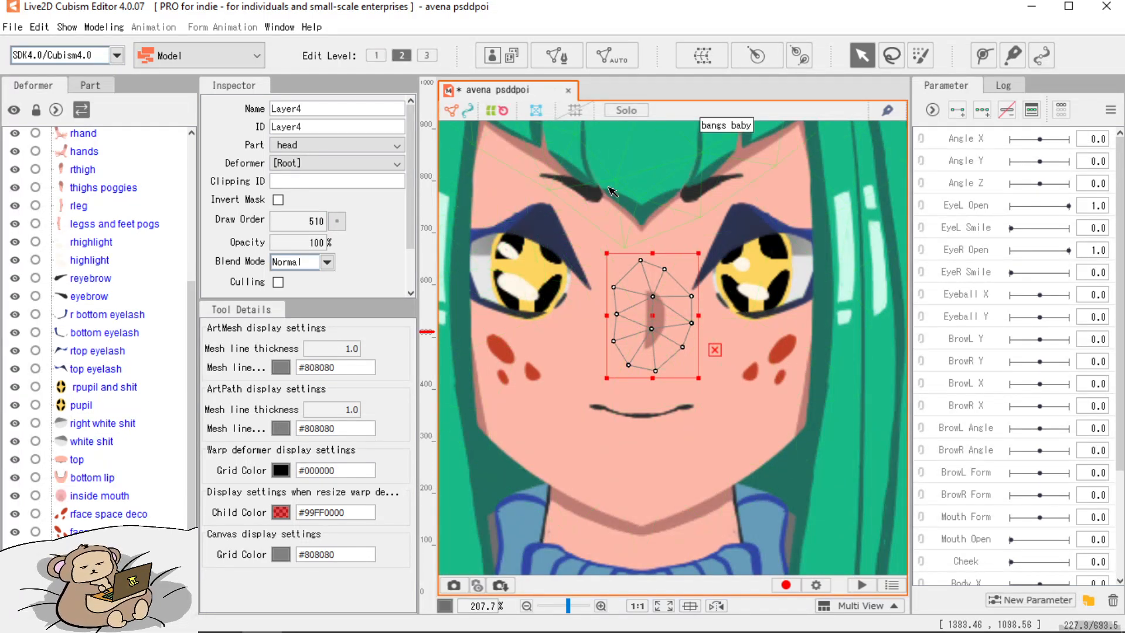
scroll(584, 280, "down", 3)
scroll(579, 300, "up", 3)
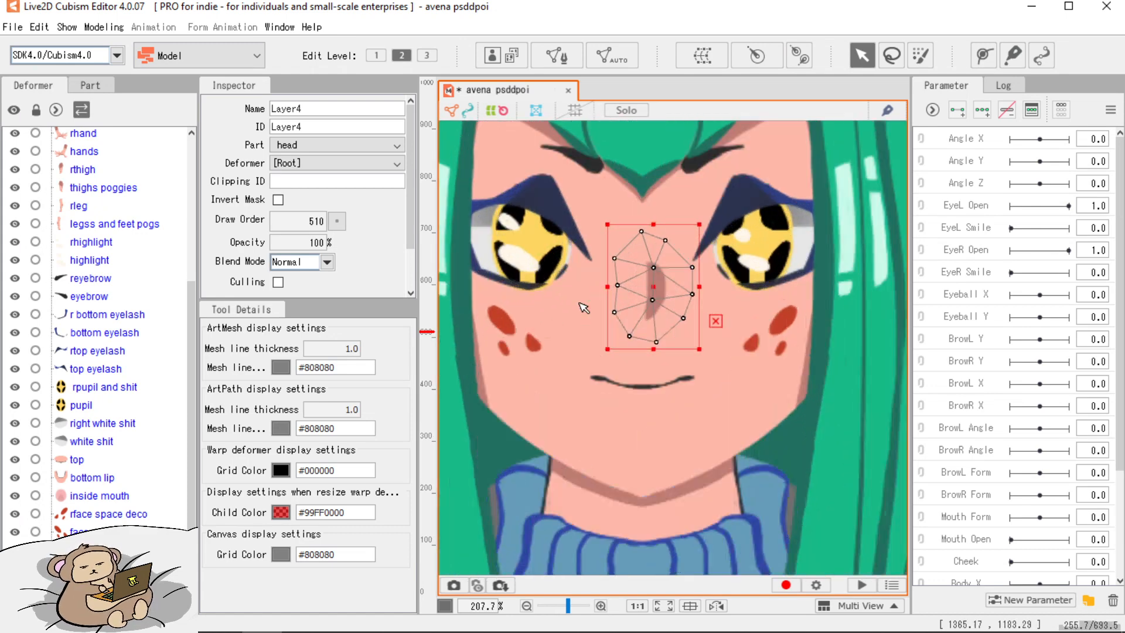
left_click_drag(566, 262, 620, 318)
scroll(621, 318, "down", 3)
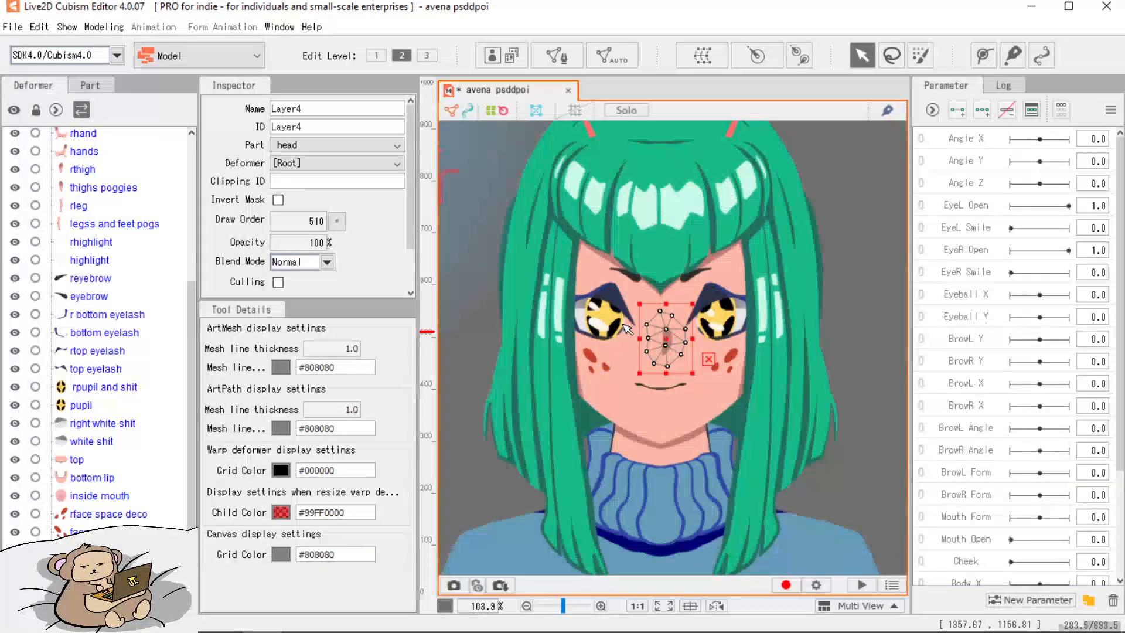
scroll(627, 324, "up", 4)
Try moving the top eyelash part down over the eye to test its layering, and undo the move.
left_click(607, 252)
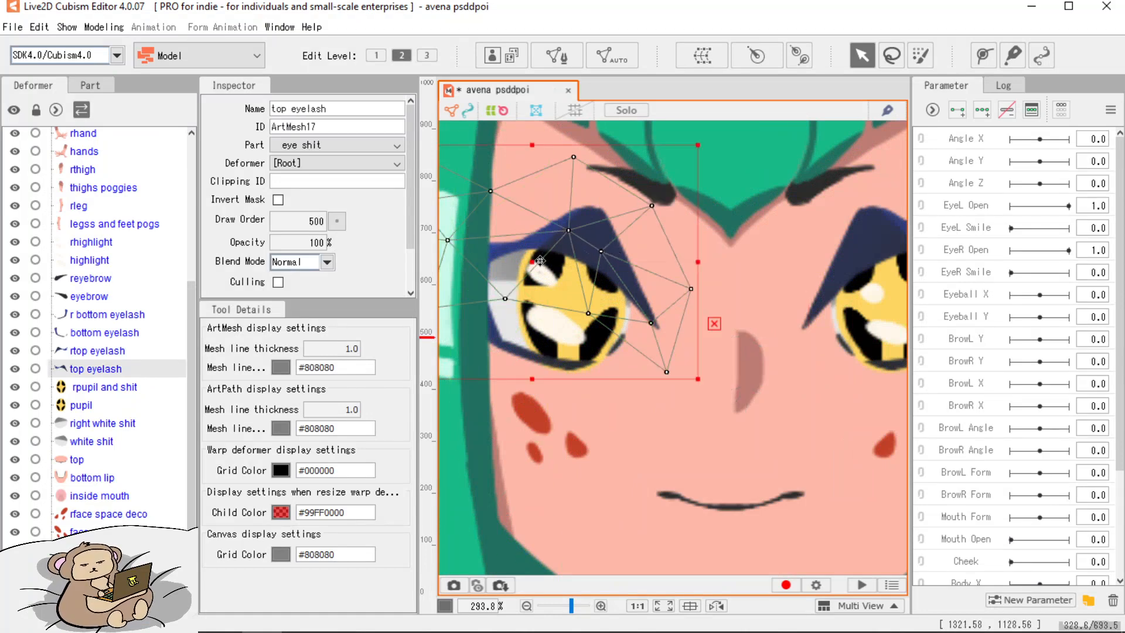
left_click(337, 222)
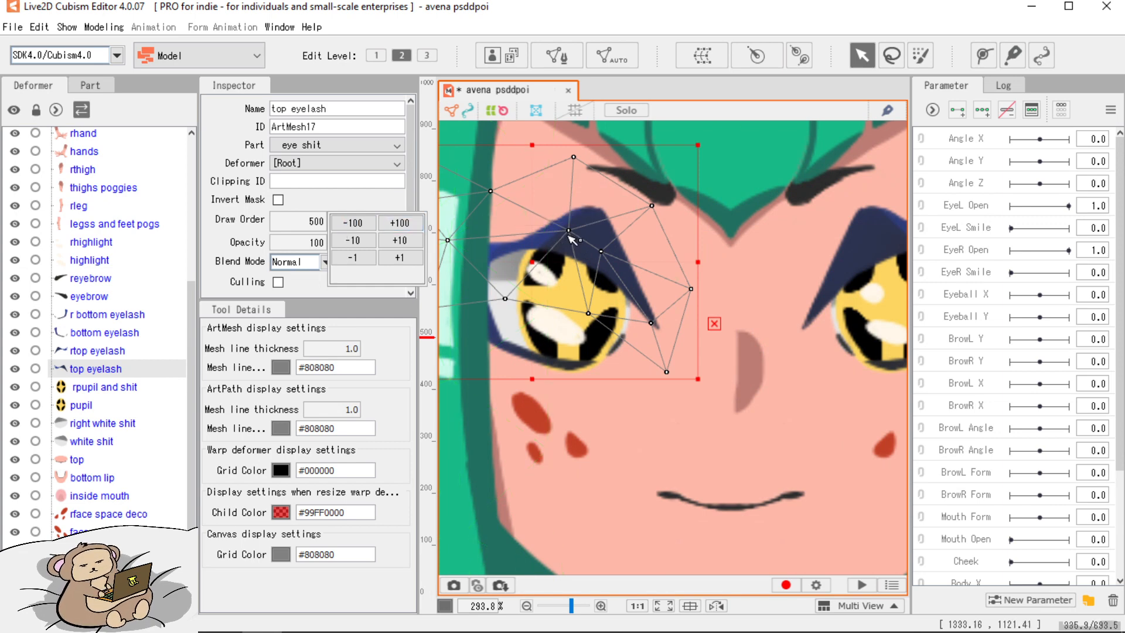
left_click_drag(546, 260, 513, 358)
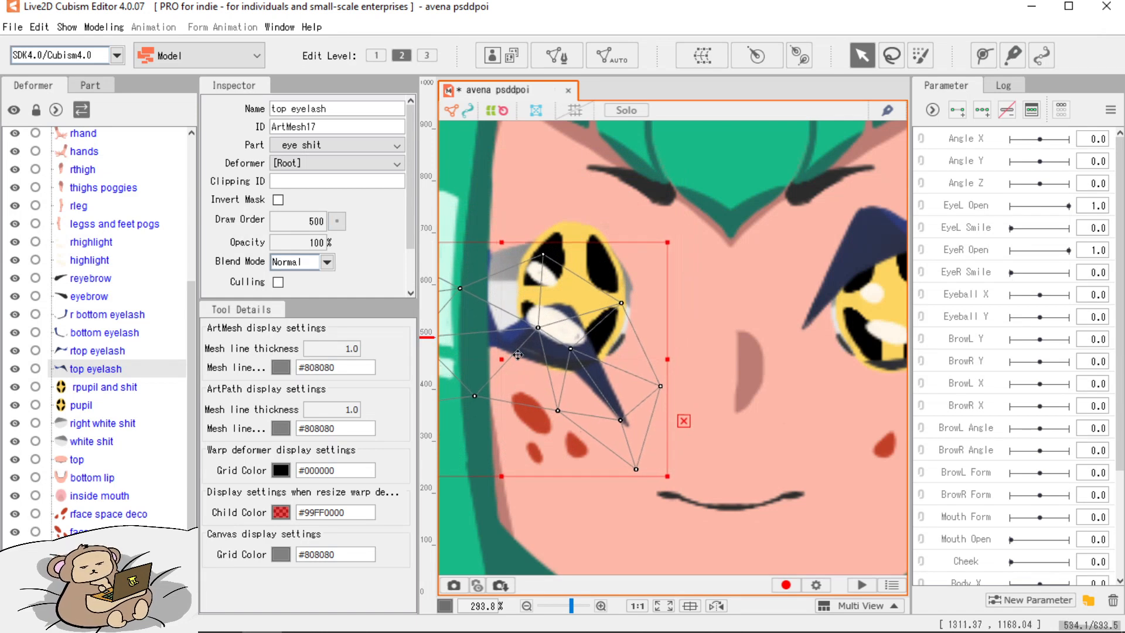
key("ctrl+z")
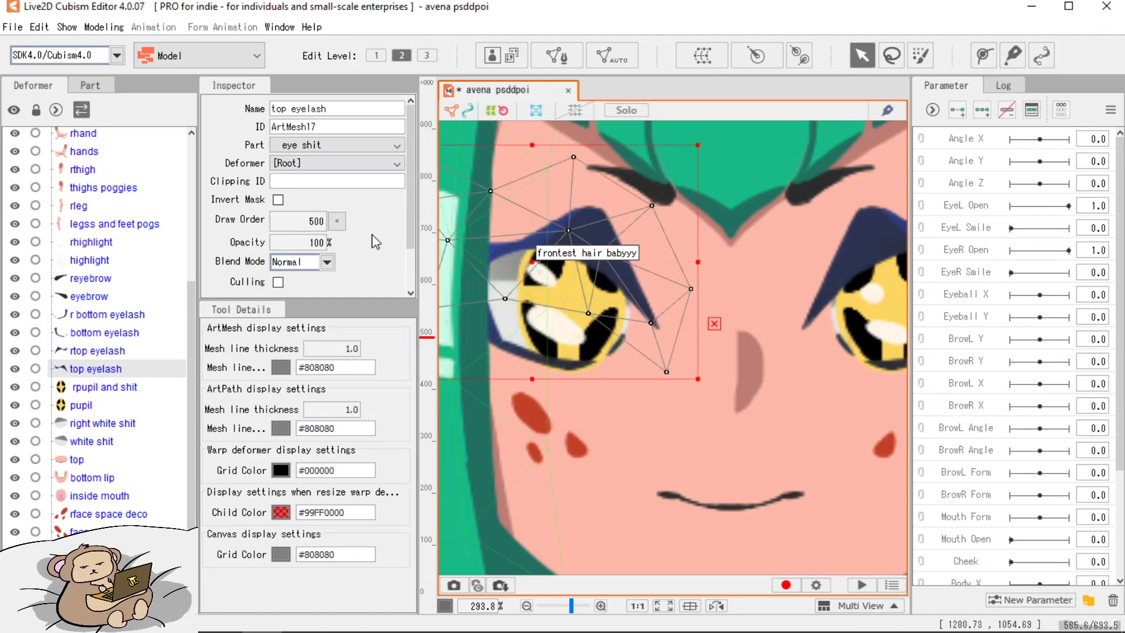
Raise the draw order of the top eyelash part to 520.
left_click(338, 222)
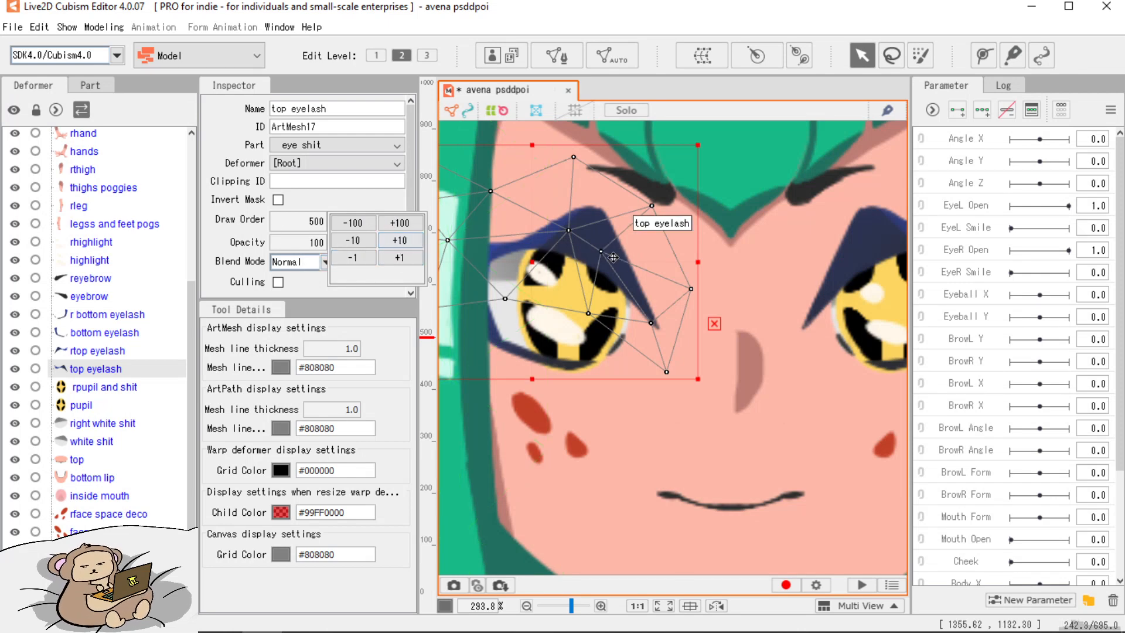
left_click(400, 242)
left_click(400, 241)
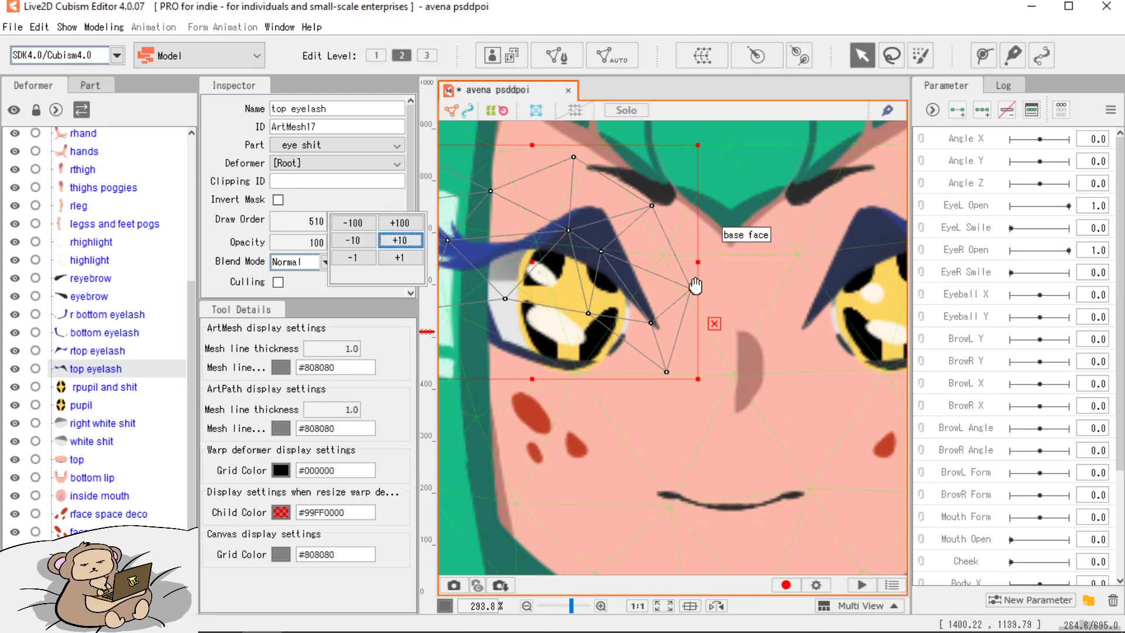
Select the frontest hair babyyy part beside the eyelash and raise its draw order to 600.
left_click_drag(653, 287, 745, 279)
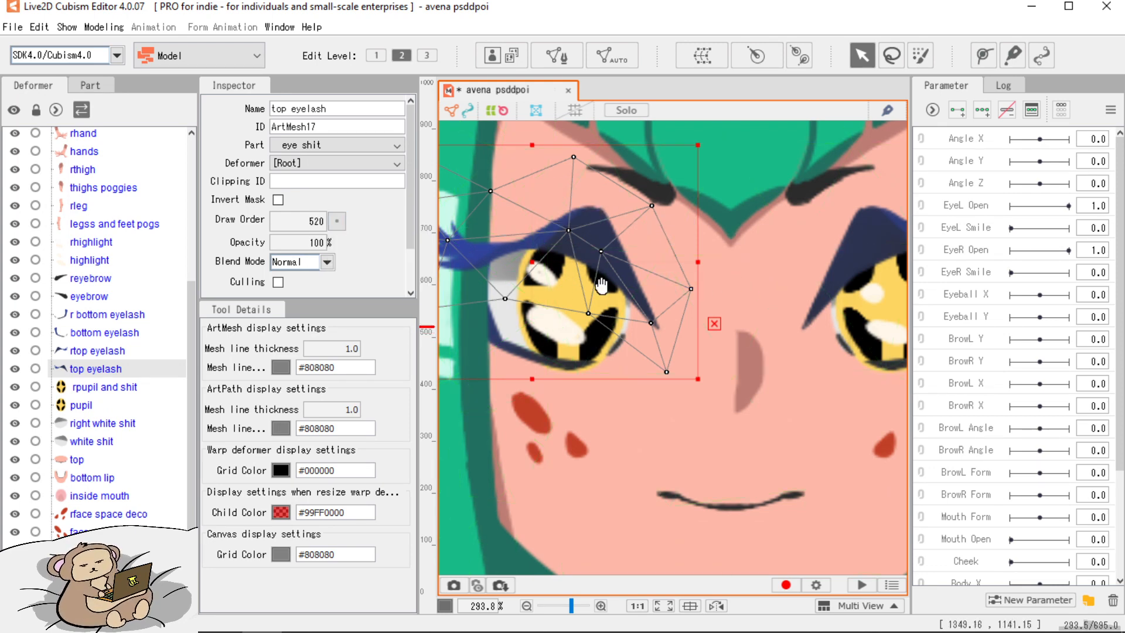
left_click_drag(604, 288, 759, 295)
left_click(635, 378)
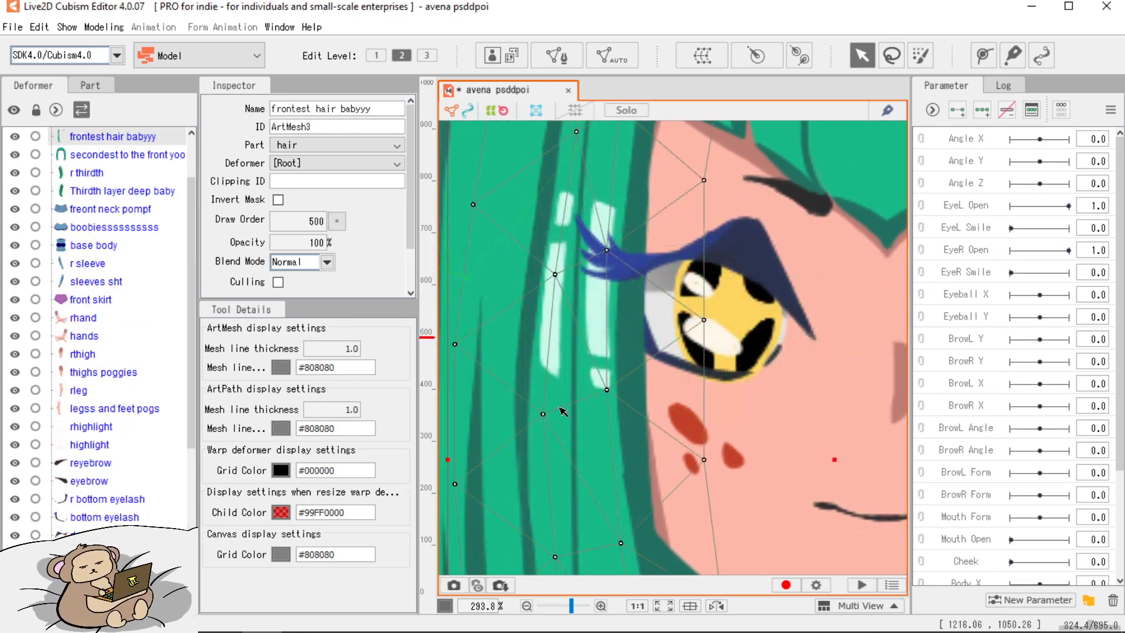
scroll(563, 398, "down", 5)
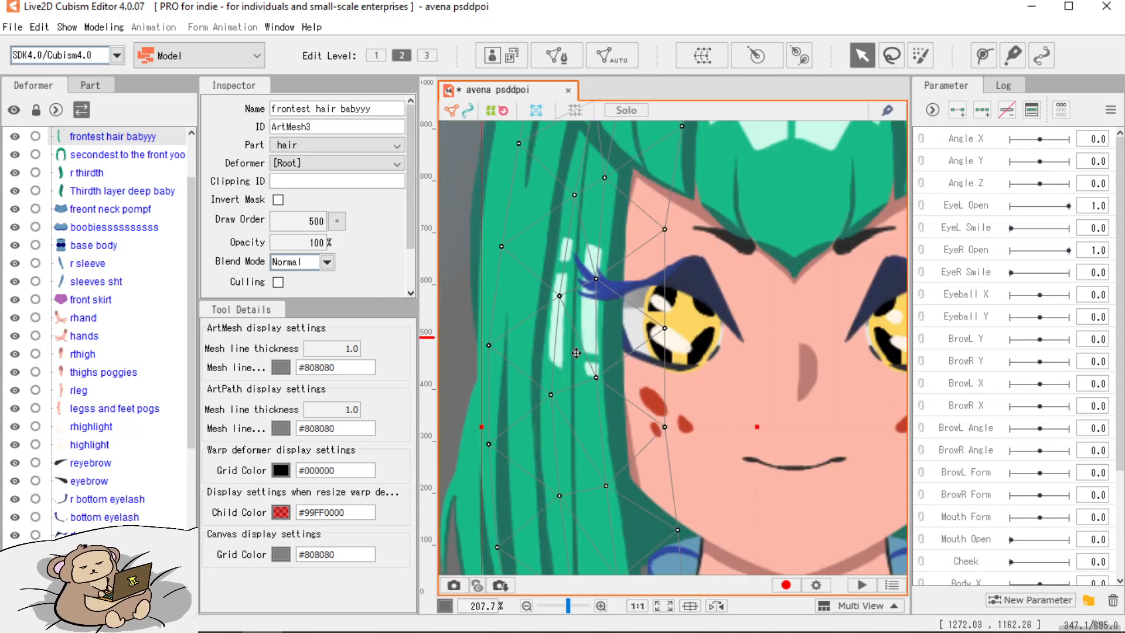
scroll(129, 309, "up", 1)
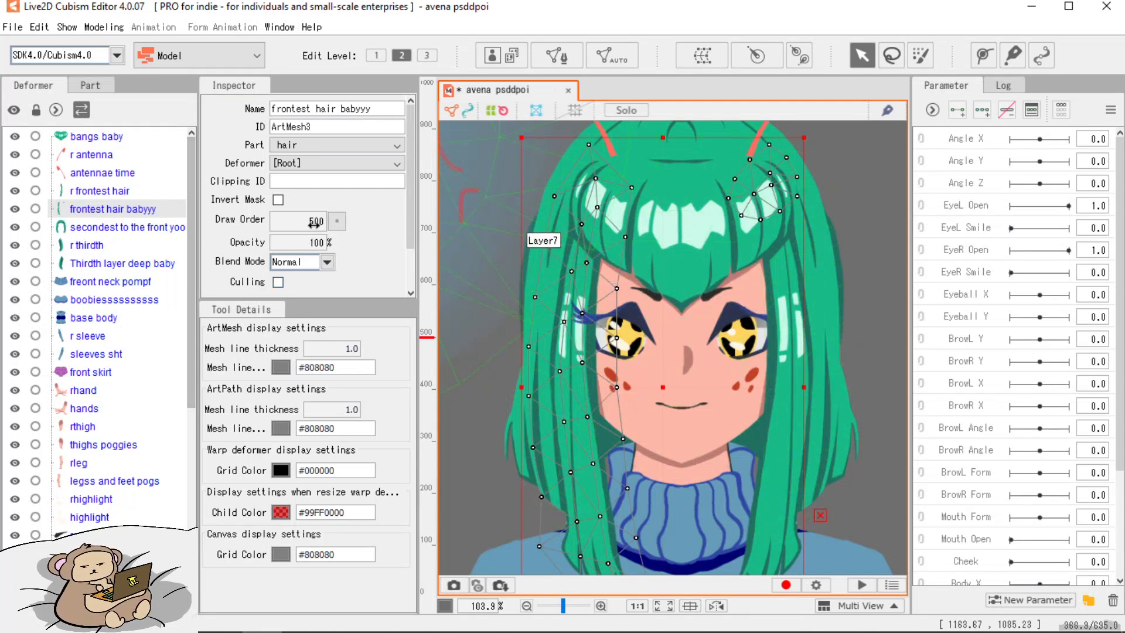
left_click(337, 222)
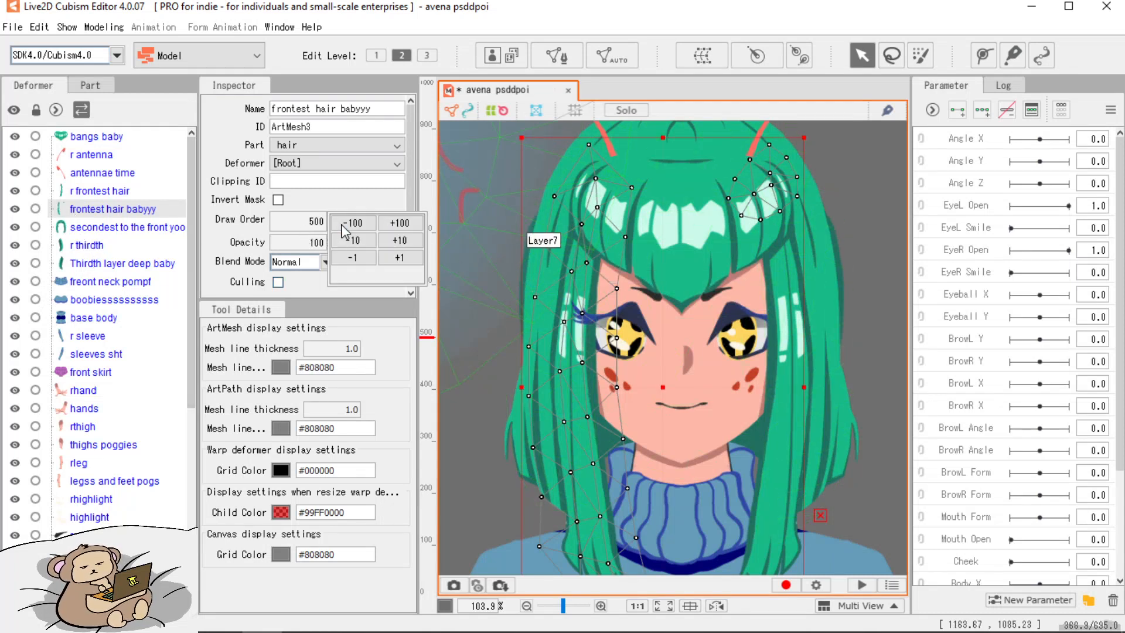
left_click(399, 224)
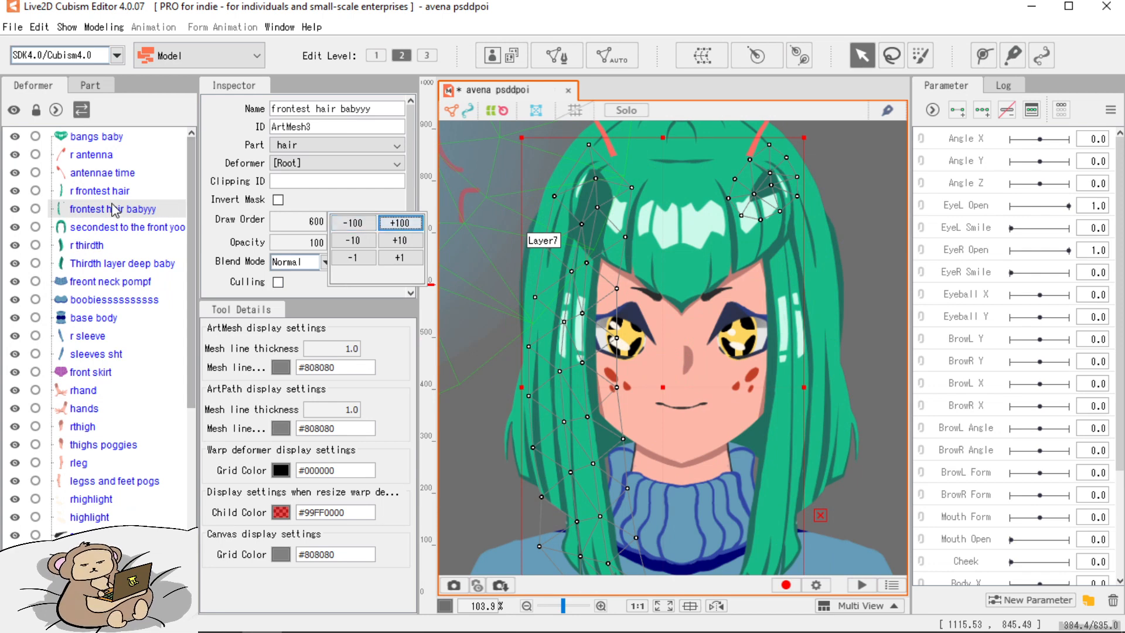
Raise the draw order of the r frontest hair part to 600.
left_click(109, 193)
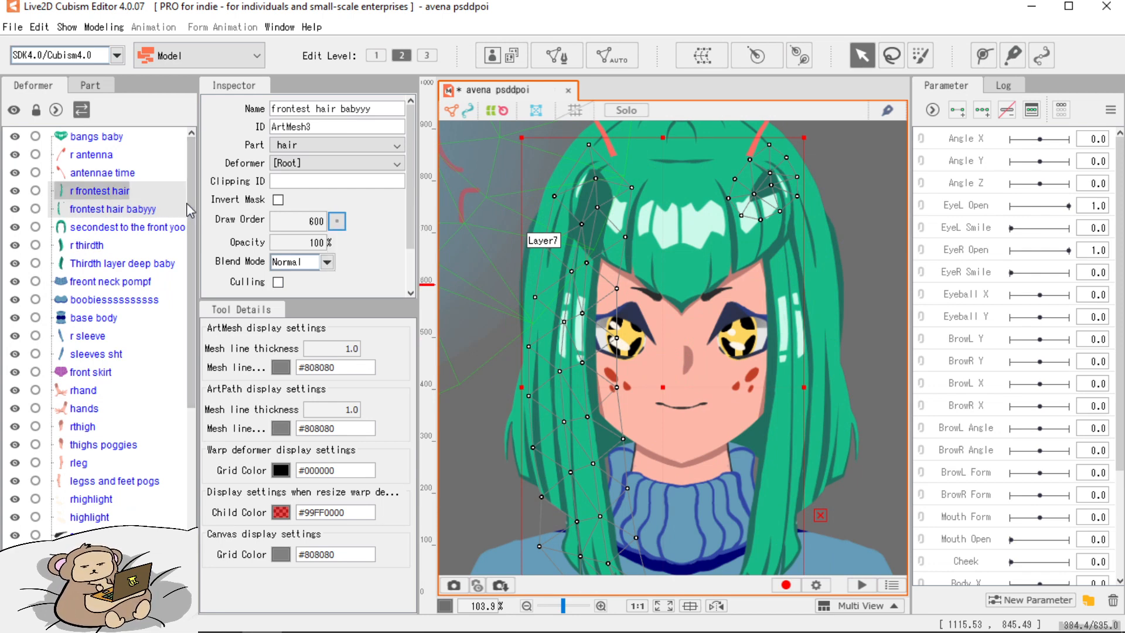
left_click(98, 189)
left_click(337, 221)
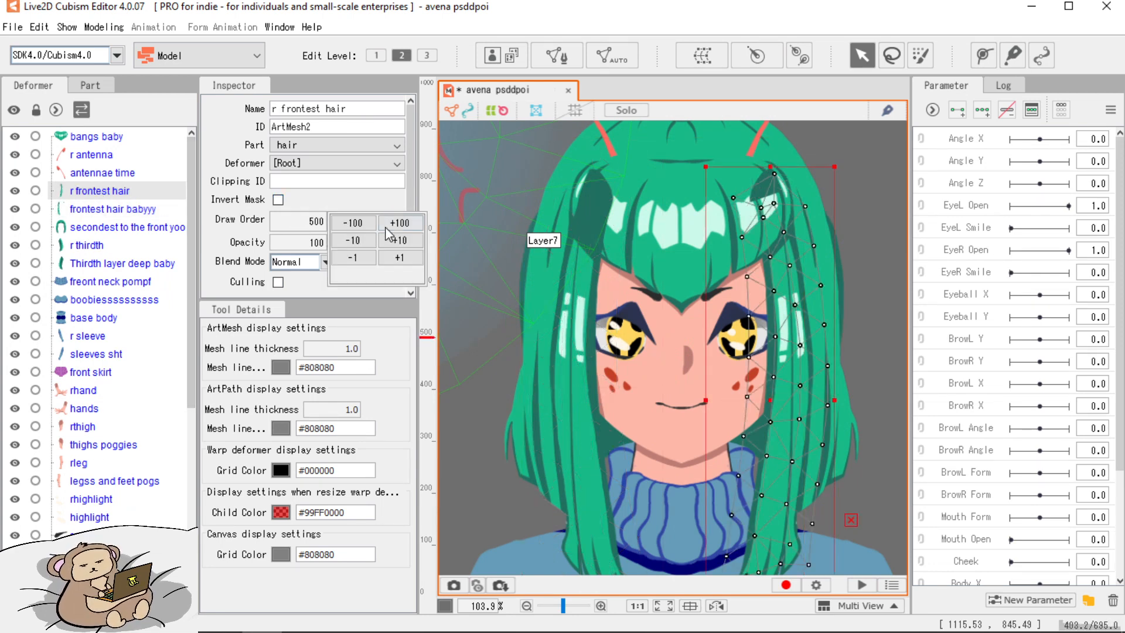
left_click(398, 224)
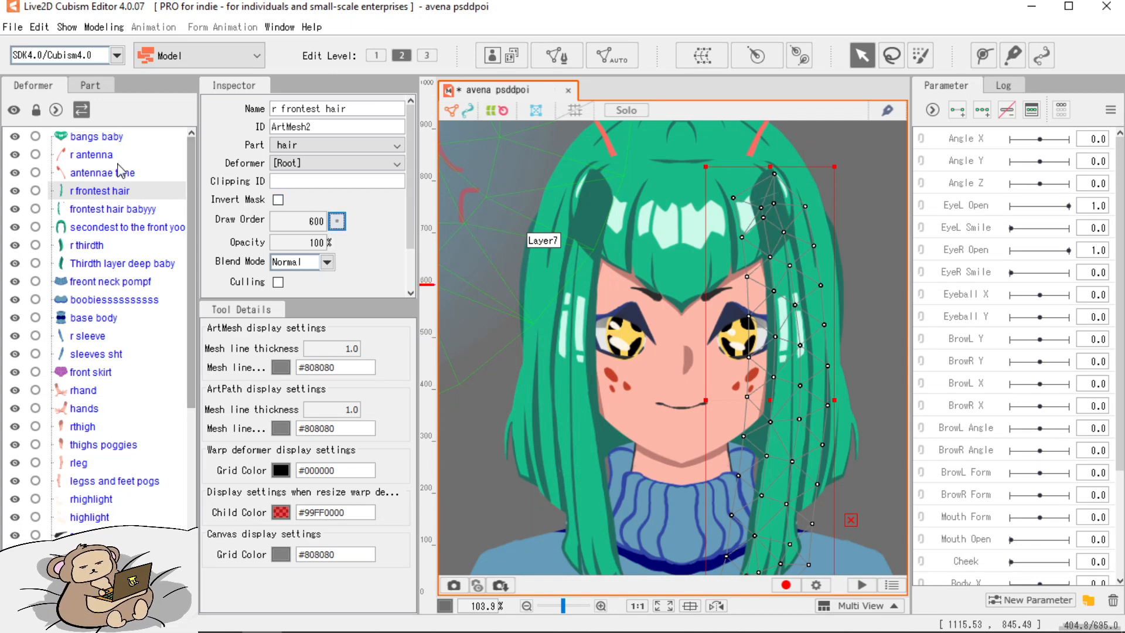
Raise the draw order of the bangs baby part and the secondest to the front hair part to 600.
left_click(98, 138)
left_click(337, 221)
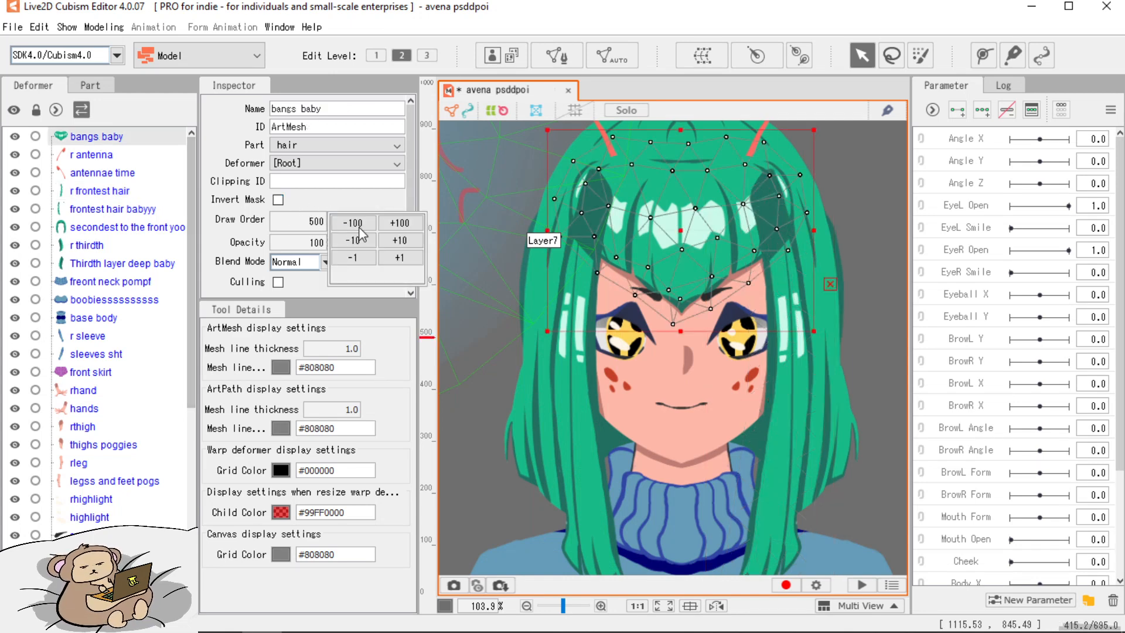
left_click(394, 226)
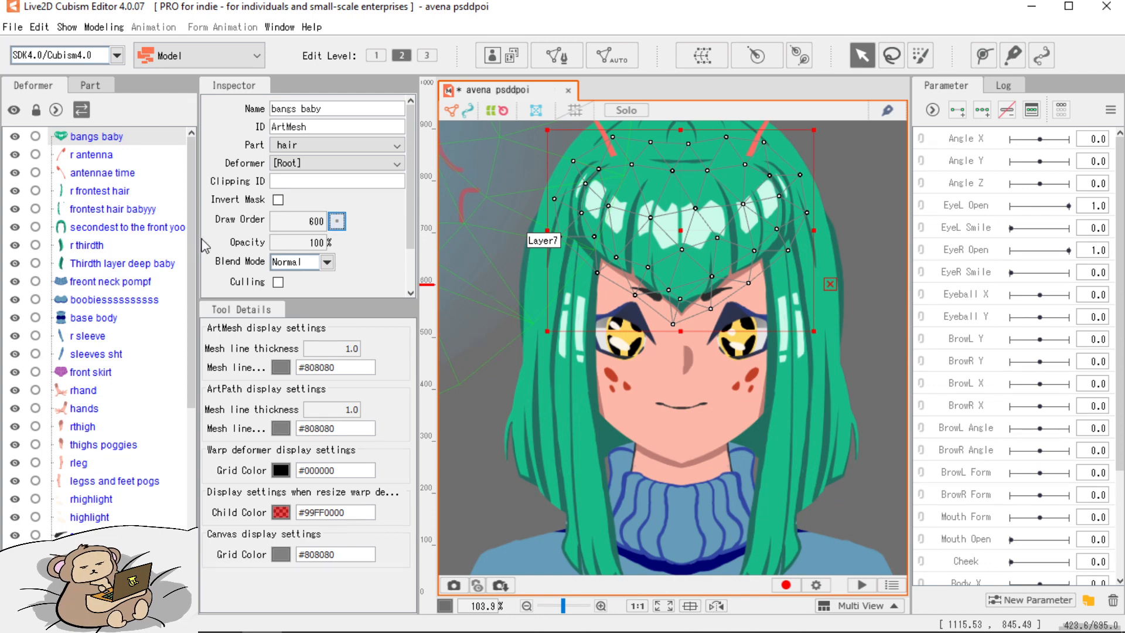
left_click(104, 228)
left_click(336, 221)
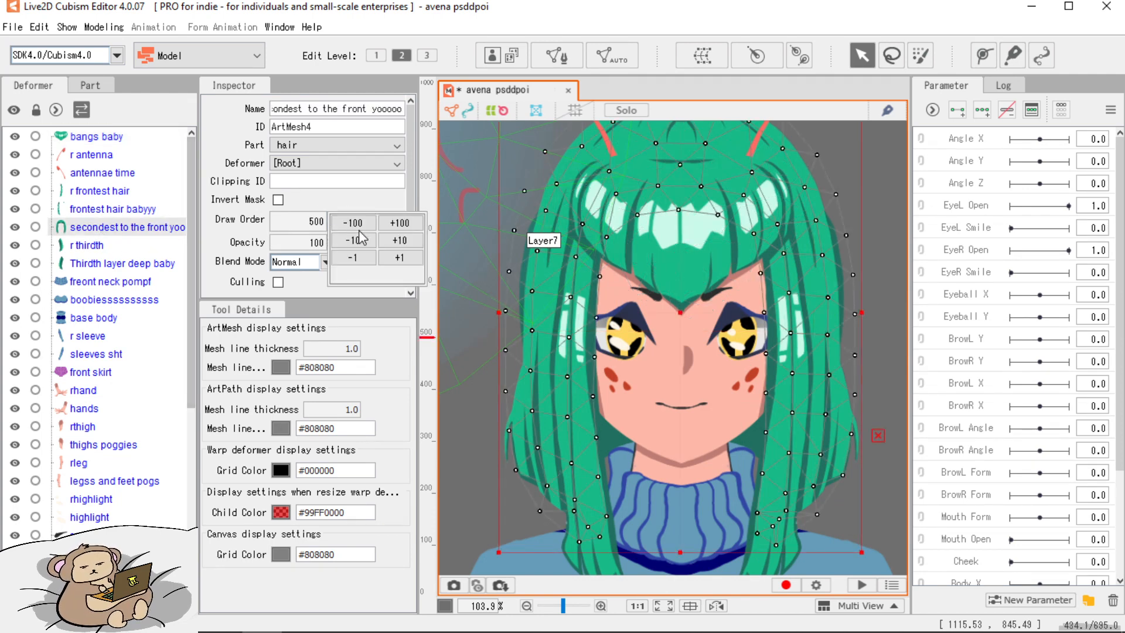
left_click(400, 223)
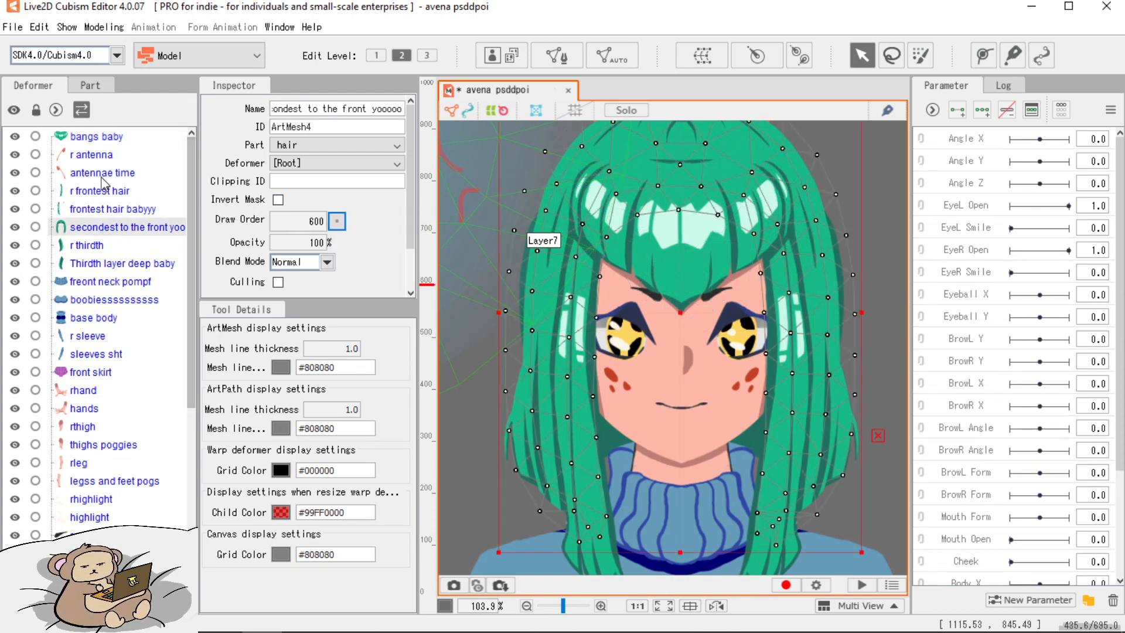
Raise the draw order of both antenna parts, antennae time and r antenna, to 600.
left_click(103, 172)
left_click(337, 221)
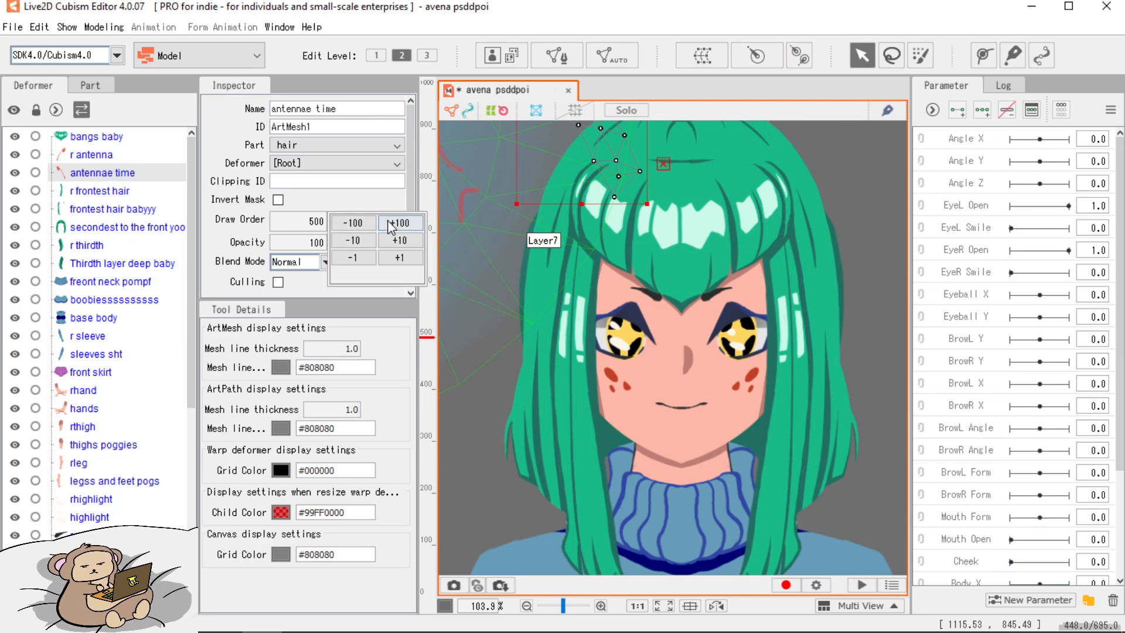
left_click(391, 225)
left_click(134, 154)
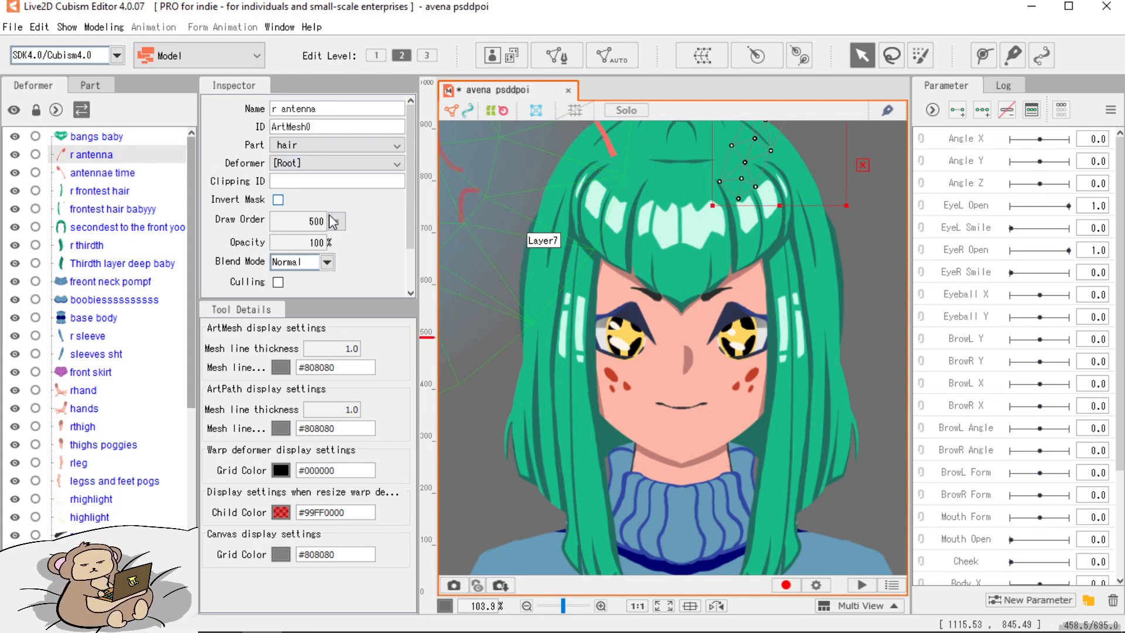
left_click(333, 221)
left_click(400, 222)
Examine how the hair and antennae layer over the face, and check the draw order of the top eyelash.
scroll(689, 316, "down", 3)
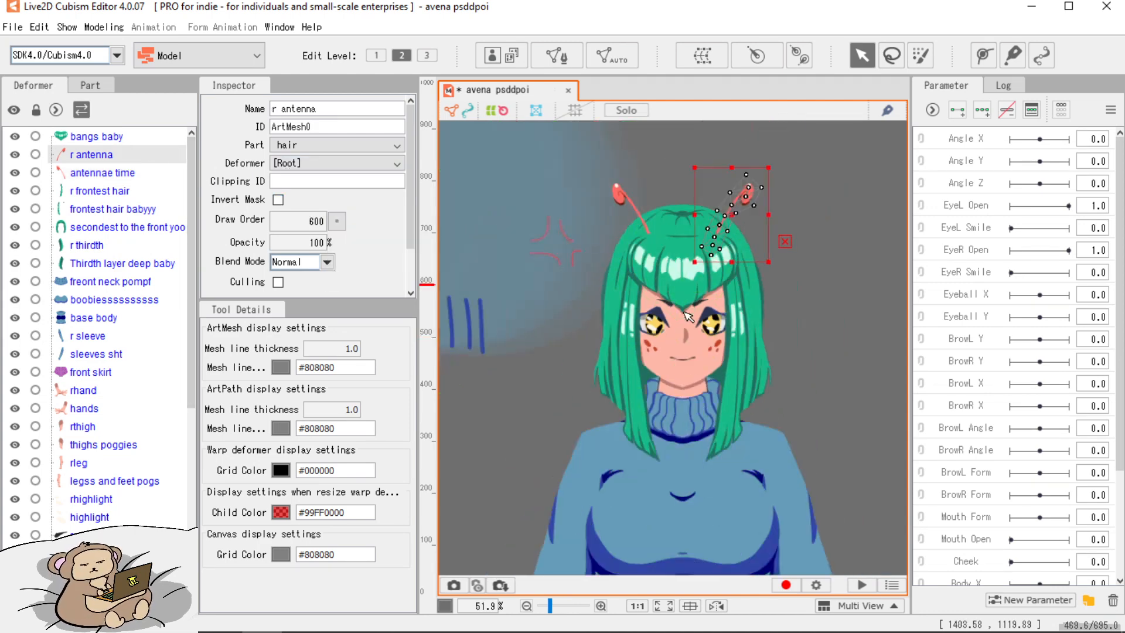
scroll(688, 317, "up", 3)
scroll(685, 340, "down", 3)
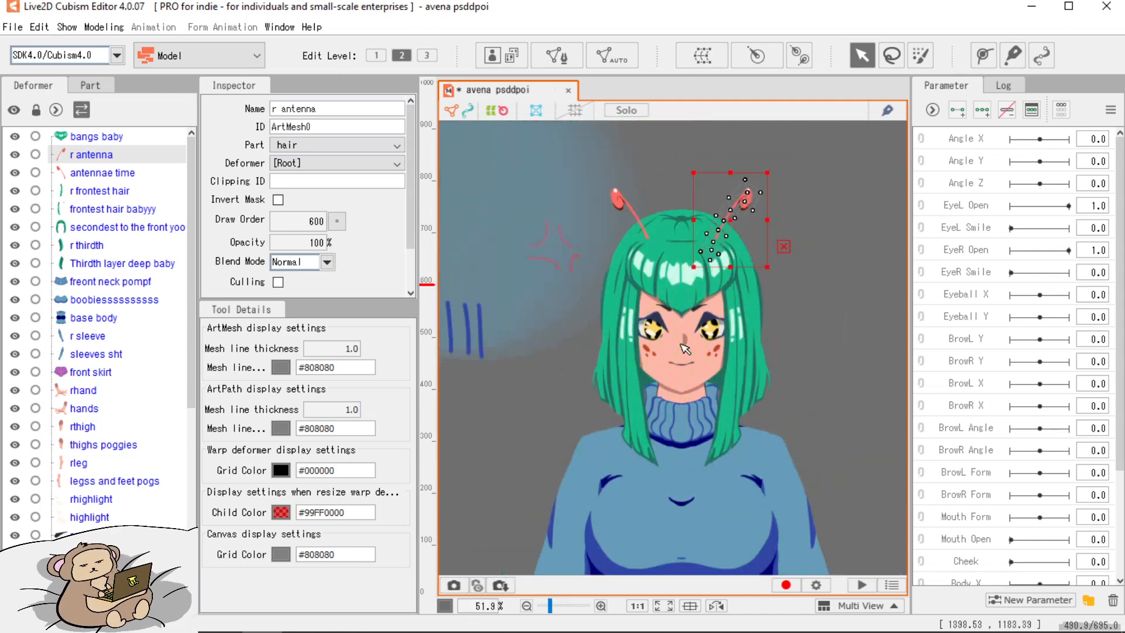
scroll(685, 350, "up", 4)
scroll(636, 293, "up", 1)
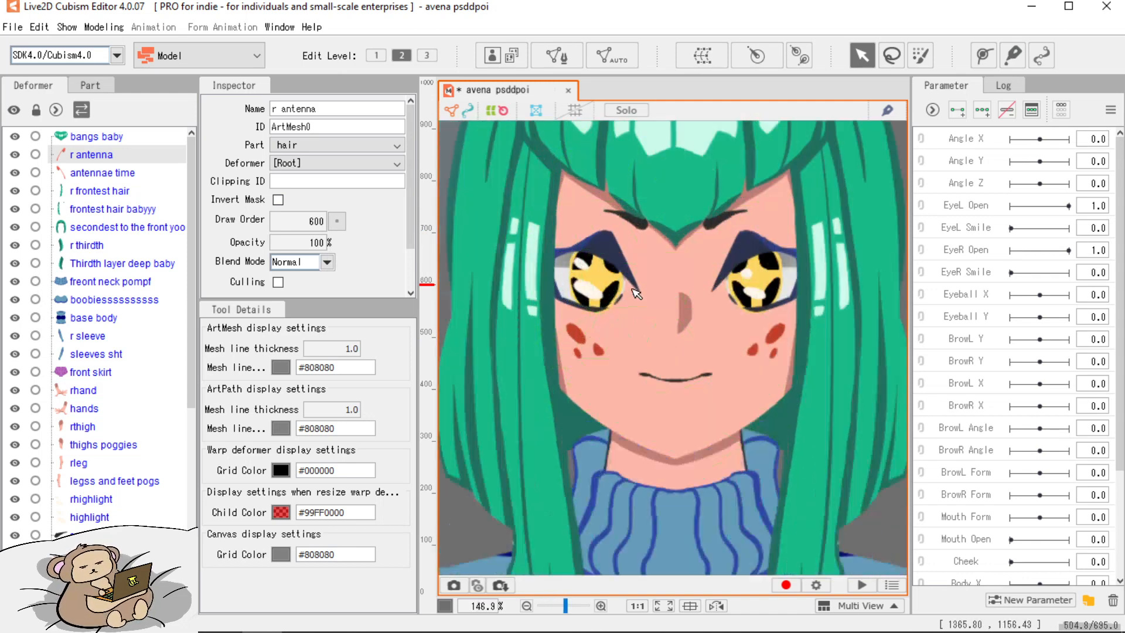
scroll(636, 293, "up", 2)
left_click(676, 265)
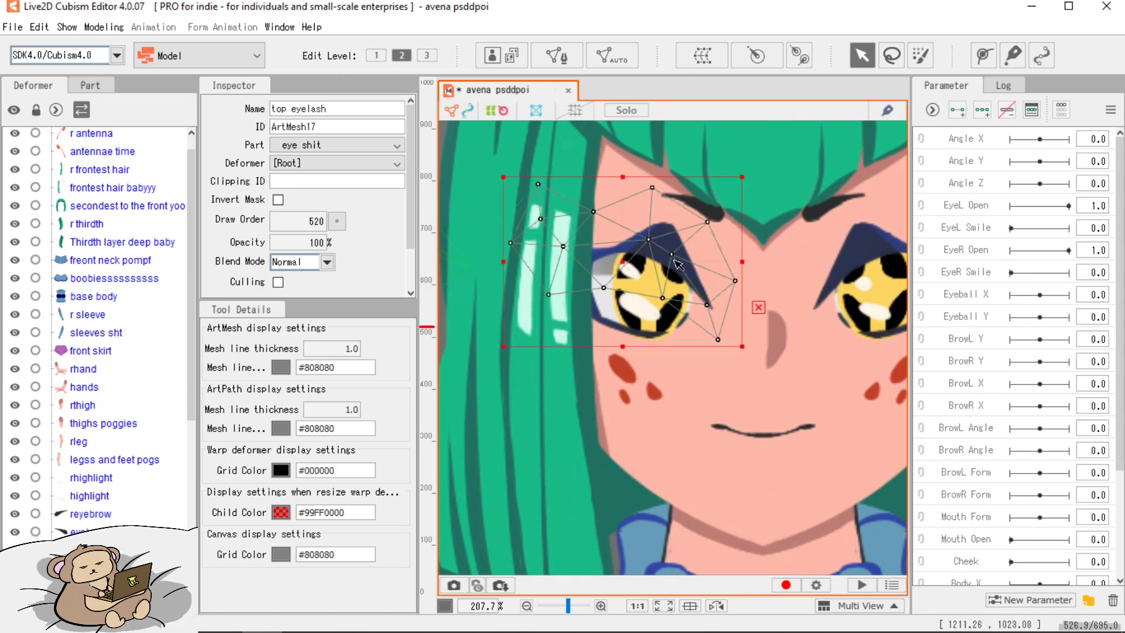
scroll(685, 275, "up", 1)
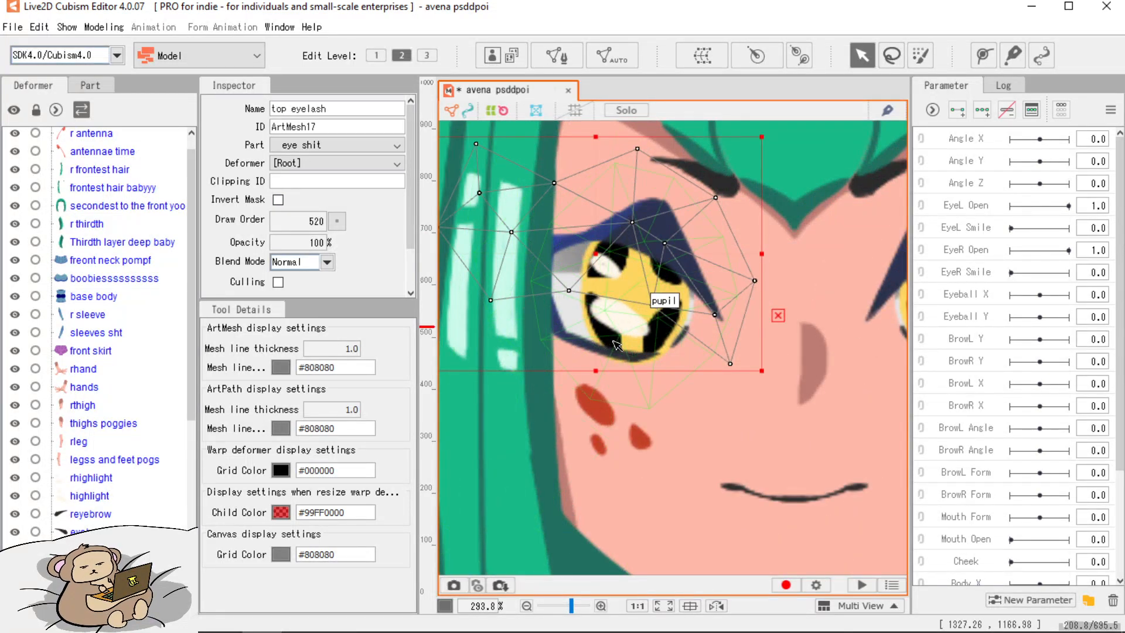
Raise the draw order of the bottom eyelash to 506, testing its layering over the eye with temporary moves.
left_click(609, 352)
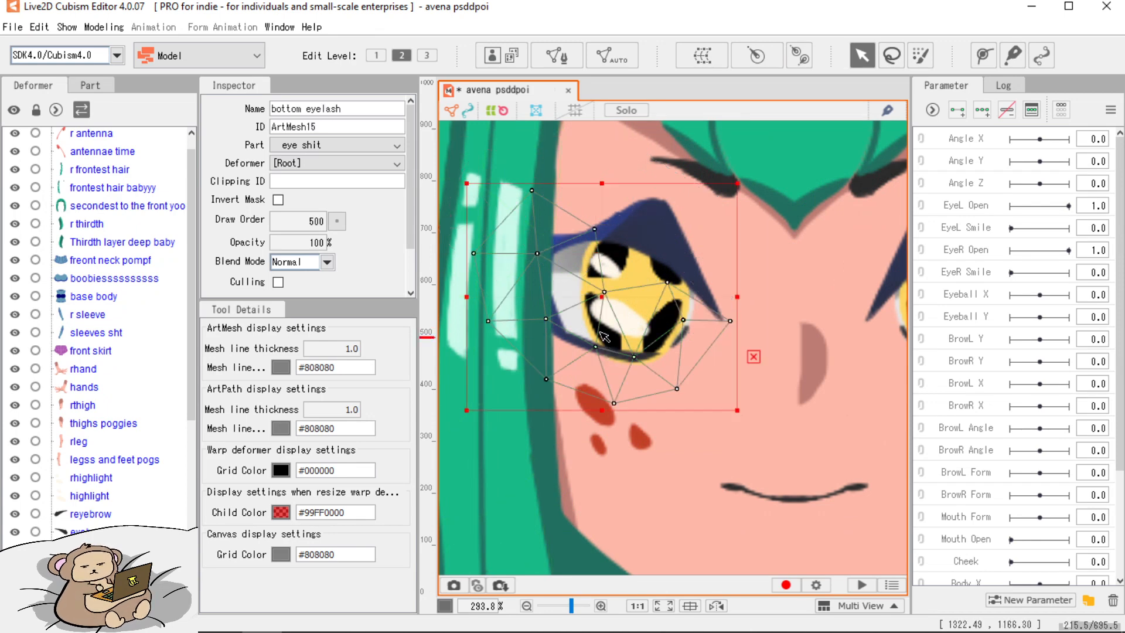
left_click_drag(602, 303, 644, 277)
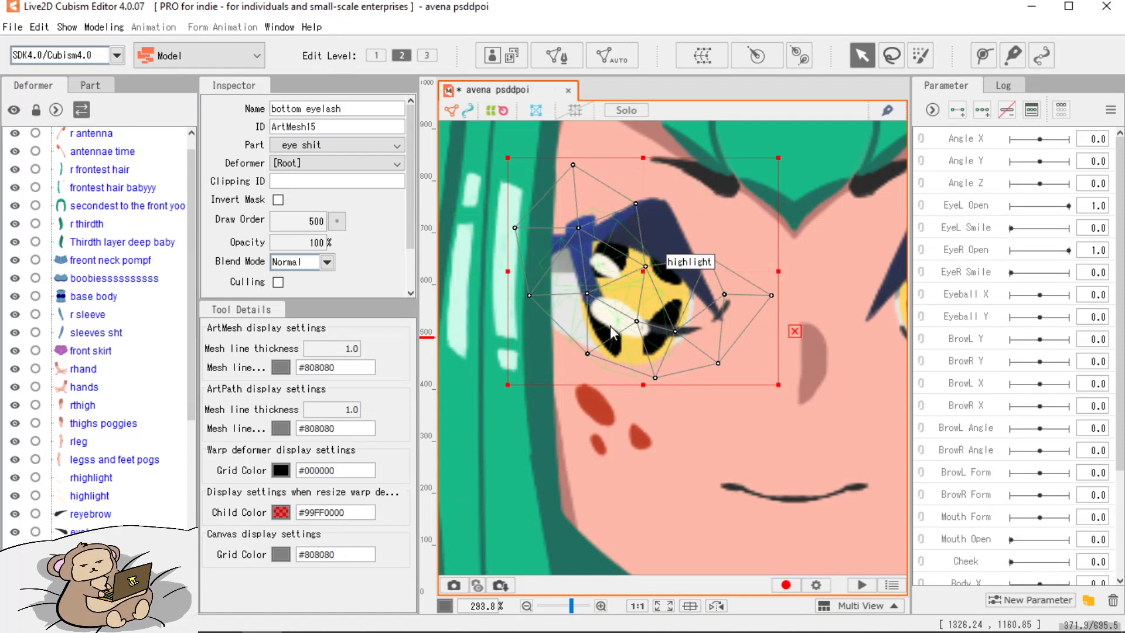
left_click_drag(610, 325, 569, 351)
left_click(337, 220)
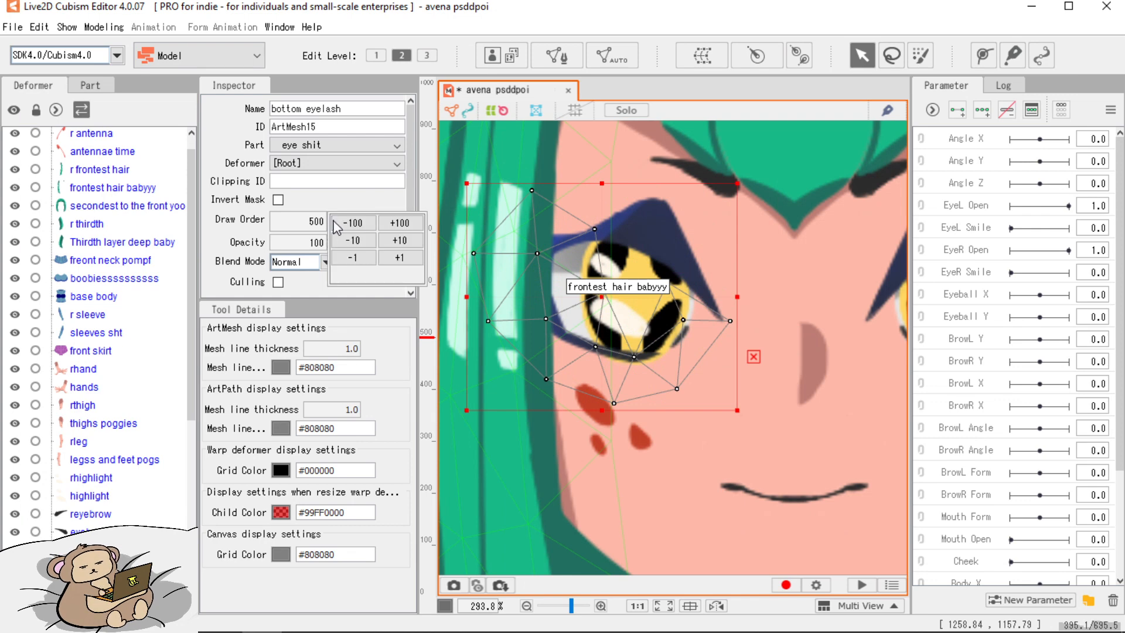
left_click(400, 258)
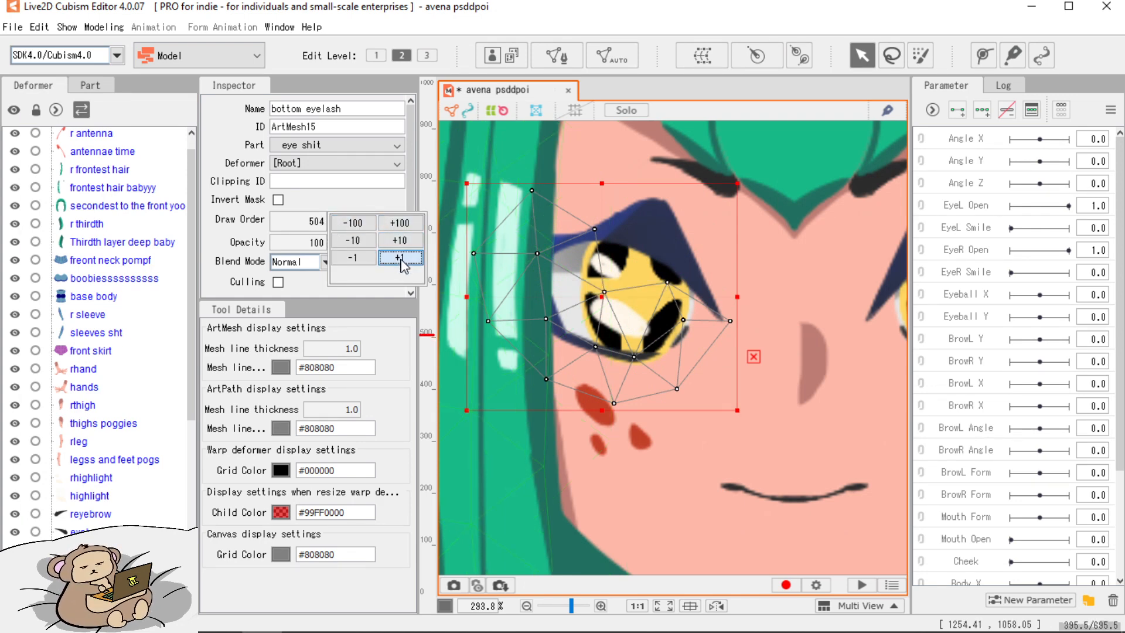
left_click(401, 259)
left_click(400, 259)
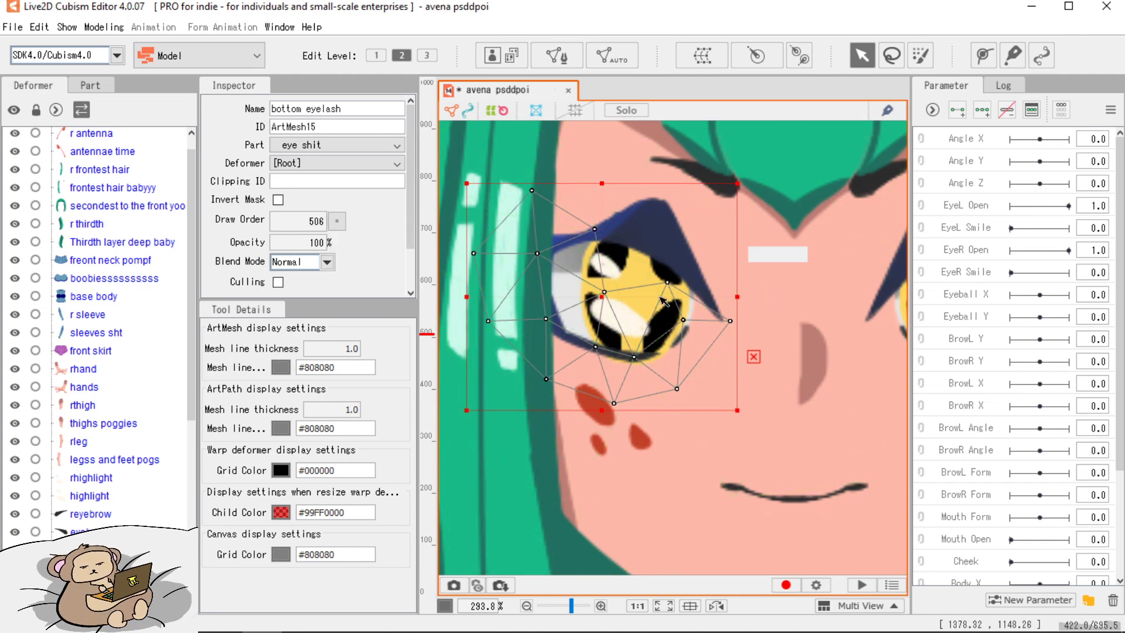
left_click_drag(598, 299, 639, 275)
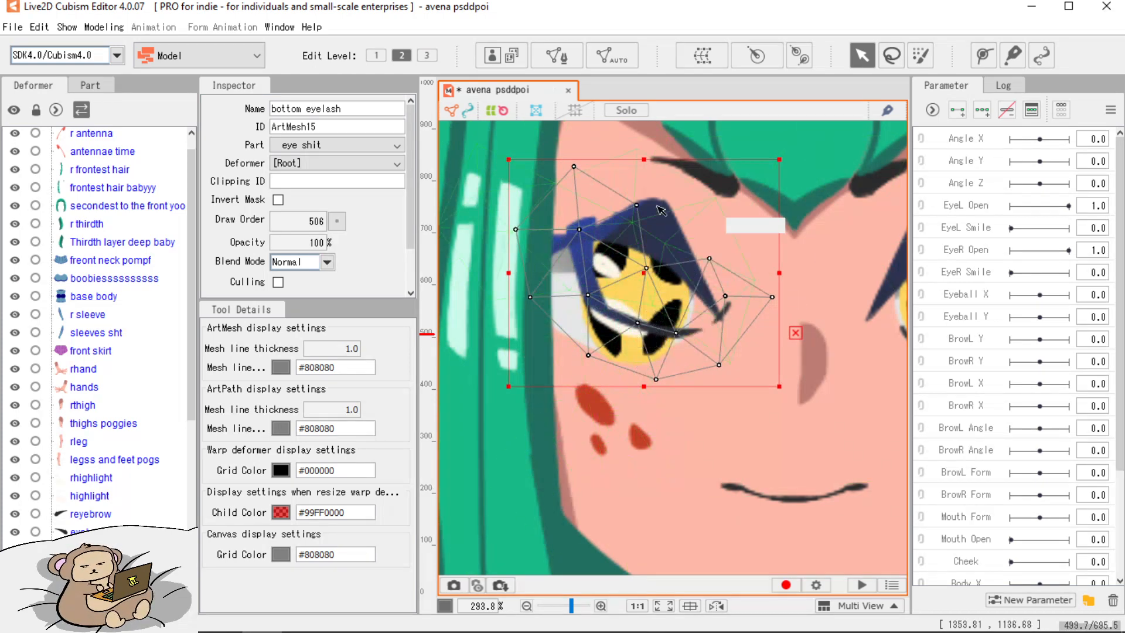
key("ctrl+z")
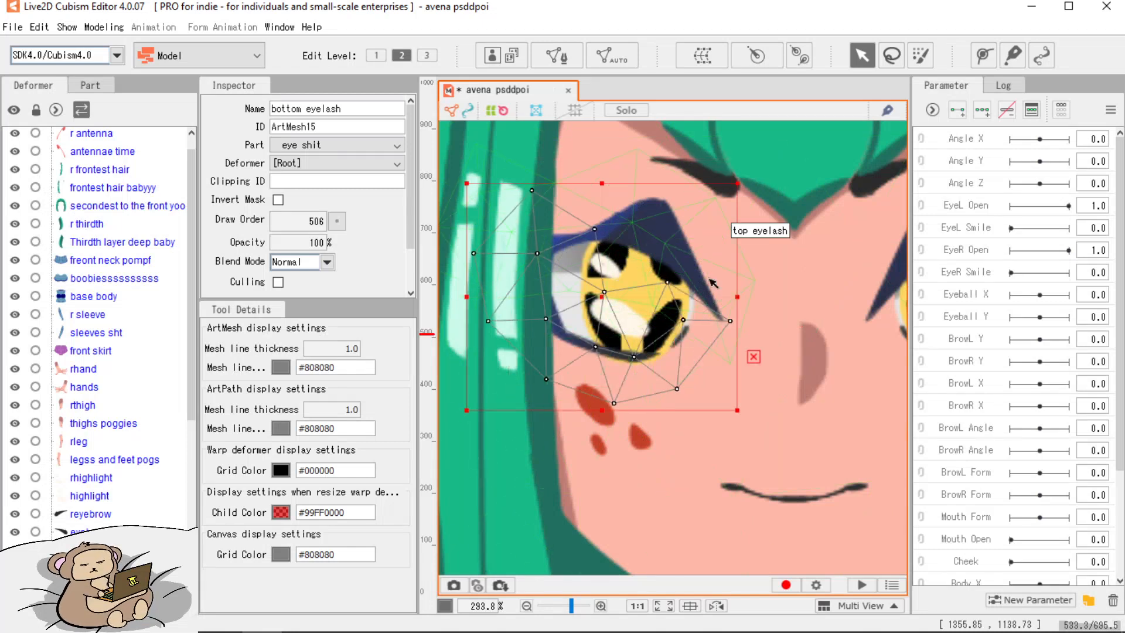
Select the rtop eyelash on the other eye and raise its draw order in increments of 10.
left_click_drag(770, 279, 506, 287)
left_click(693, 241)
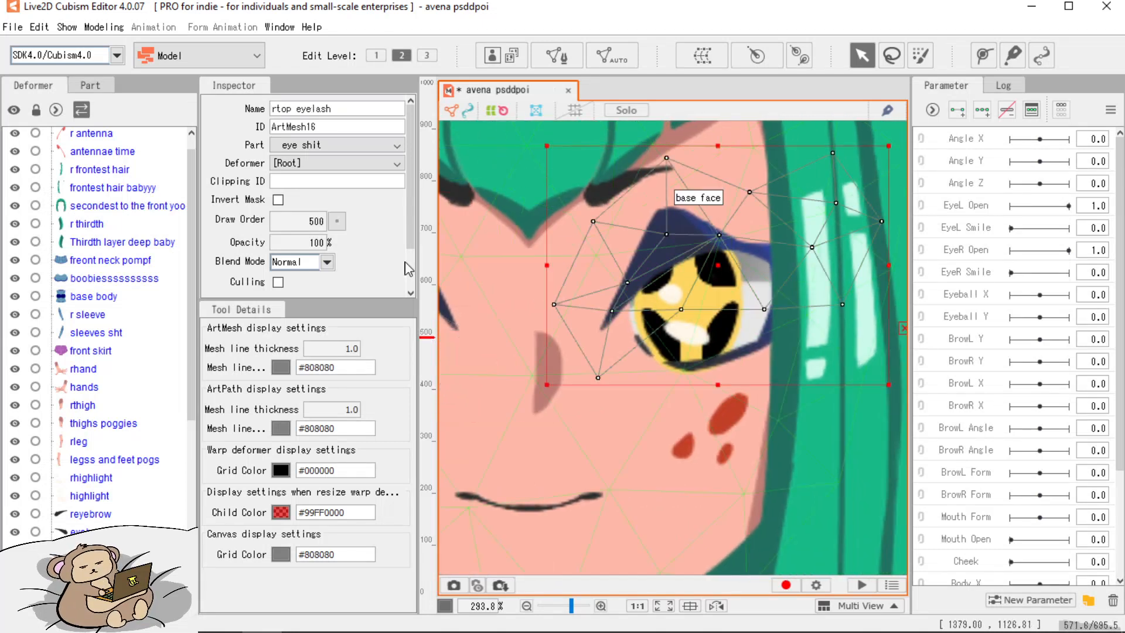
left_click(337, 221)
left_click(400, 240)
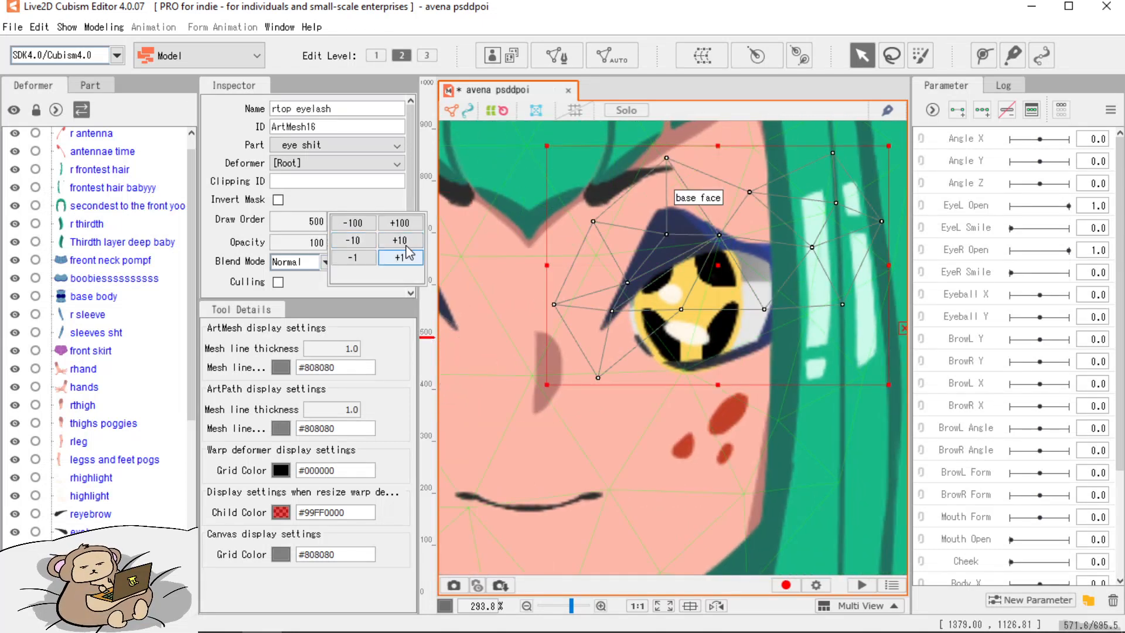
Select the r bottom eyelash and raise its draw order to 505.
left_click(713, 368)
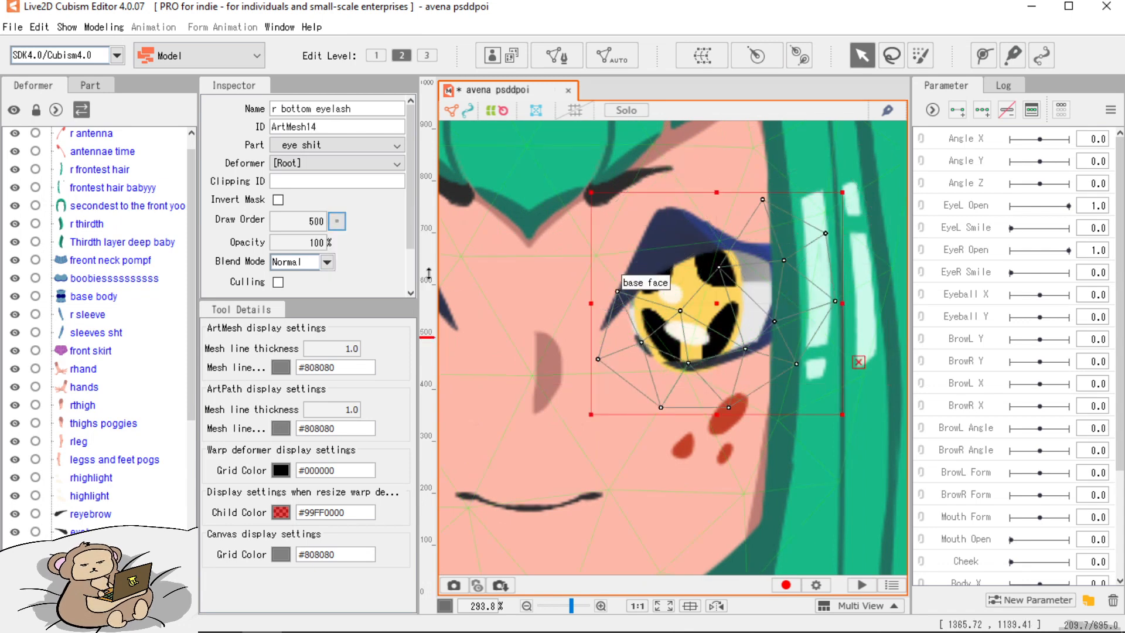
left_click(337, 221)
left_click(399, 258)
left_click(414, 261)
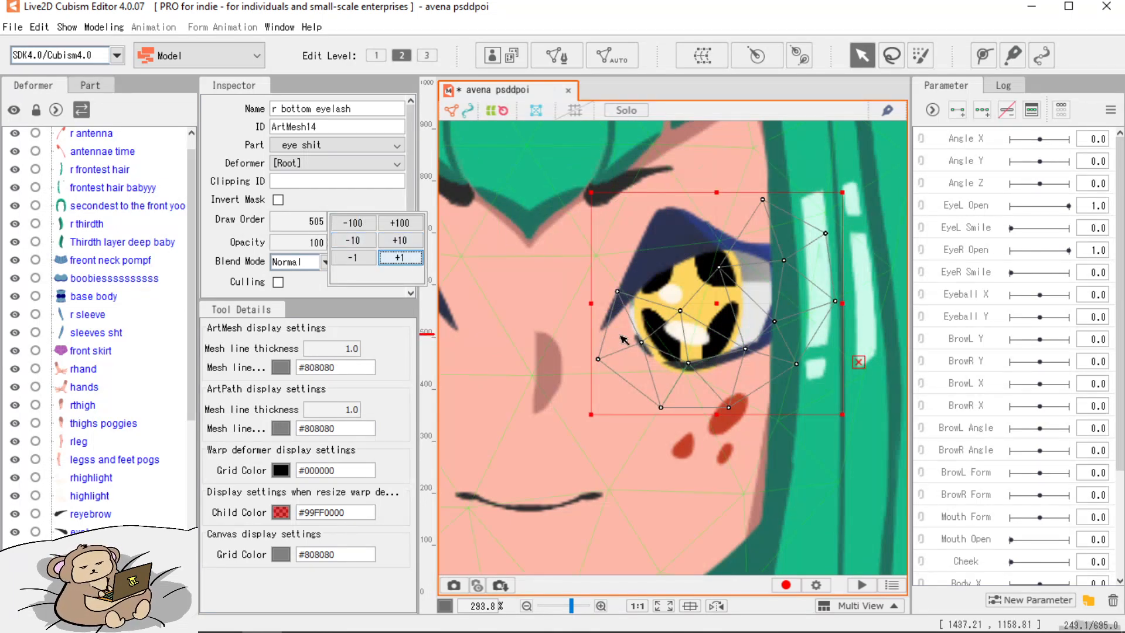
Check the layering across the whole figure and inspect the r sleeve part's draw order.
scroll(621, 345, "down", 5)
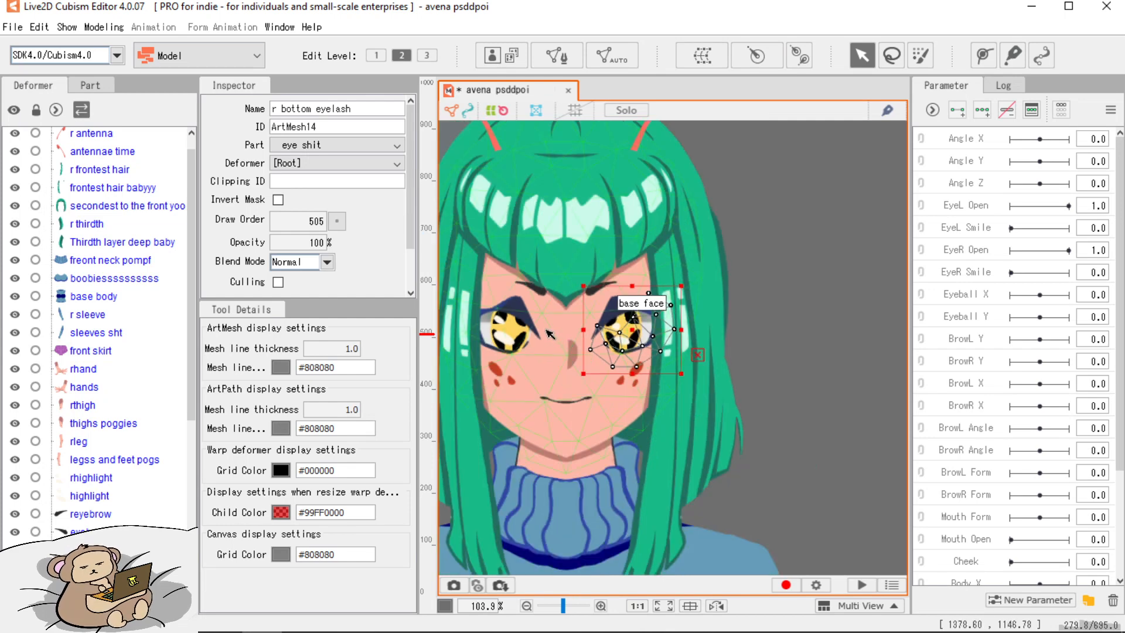
scroll(604, 366, "down", 3)
scroll(633, 373, "down", 4)
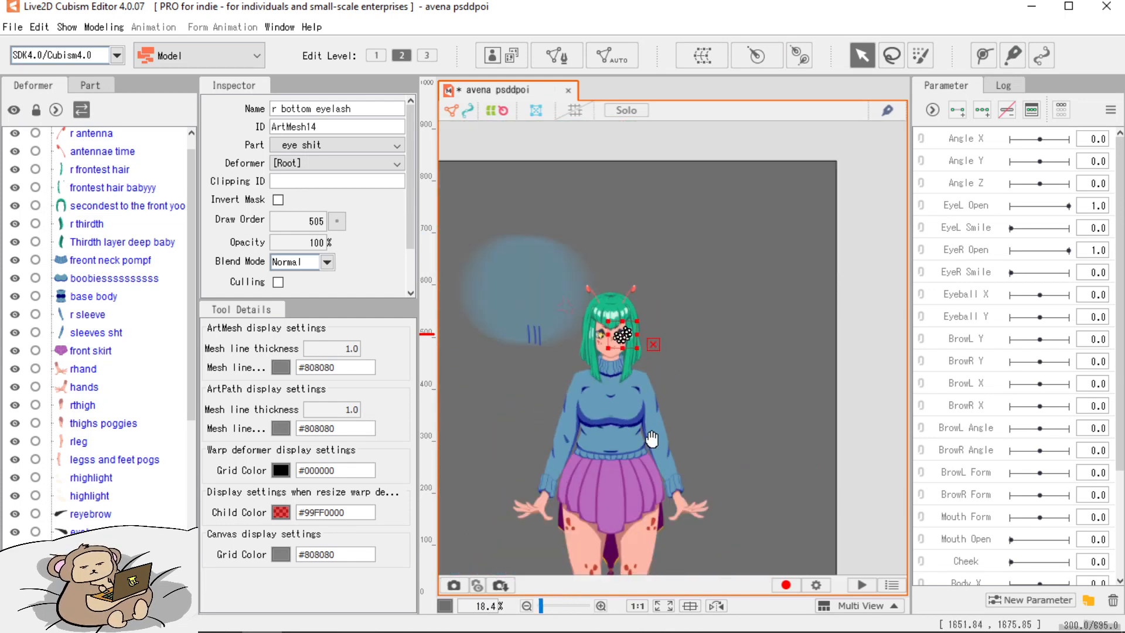
left_click_drag(651, 441, 643, 295)
scroll(694, 305, "up", 2)
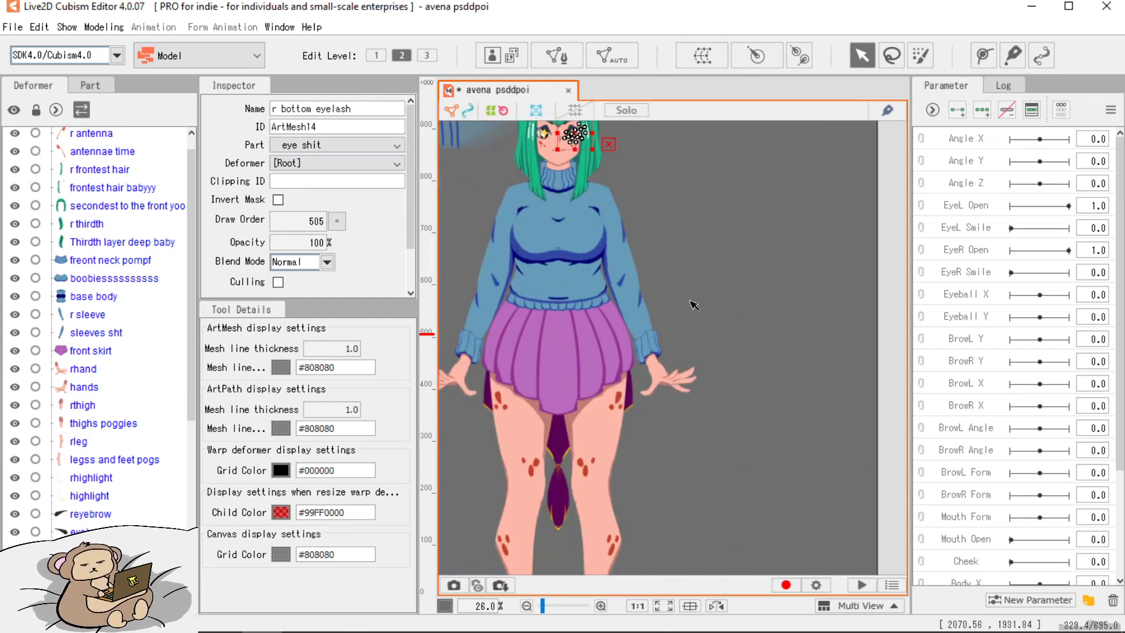
left_click(623, 275)
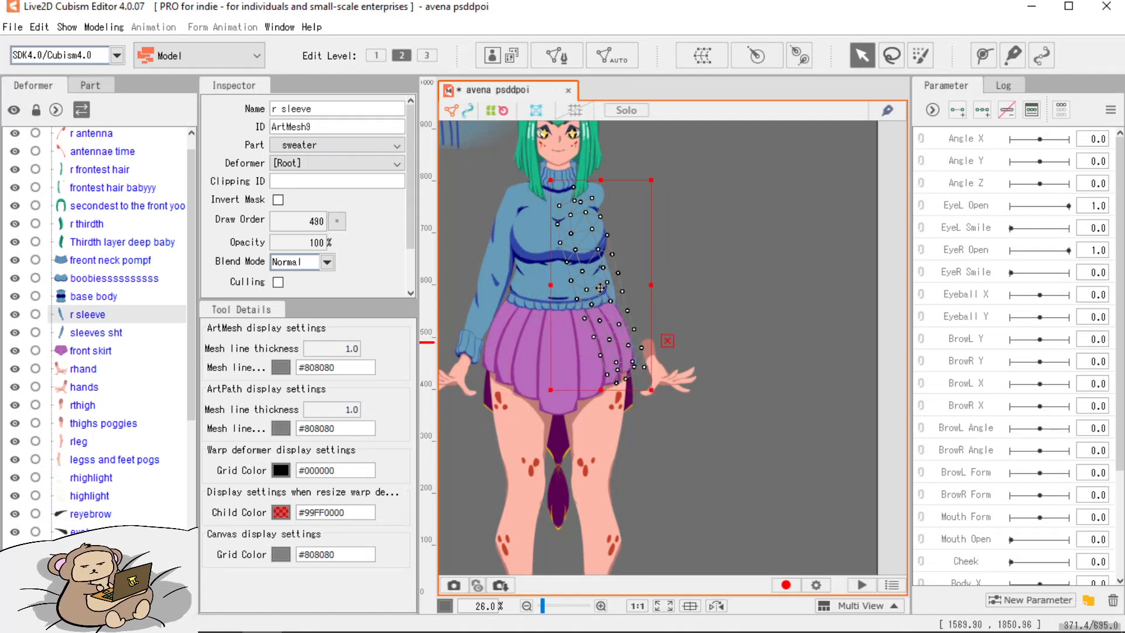
Try moving the freont neck pompf part away from the neck, and undo the move.
scroll(571, 210, "up", 5)
left_click_drag(571, 210, 591, 398)
left_click(567, 340)
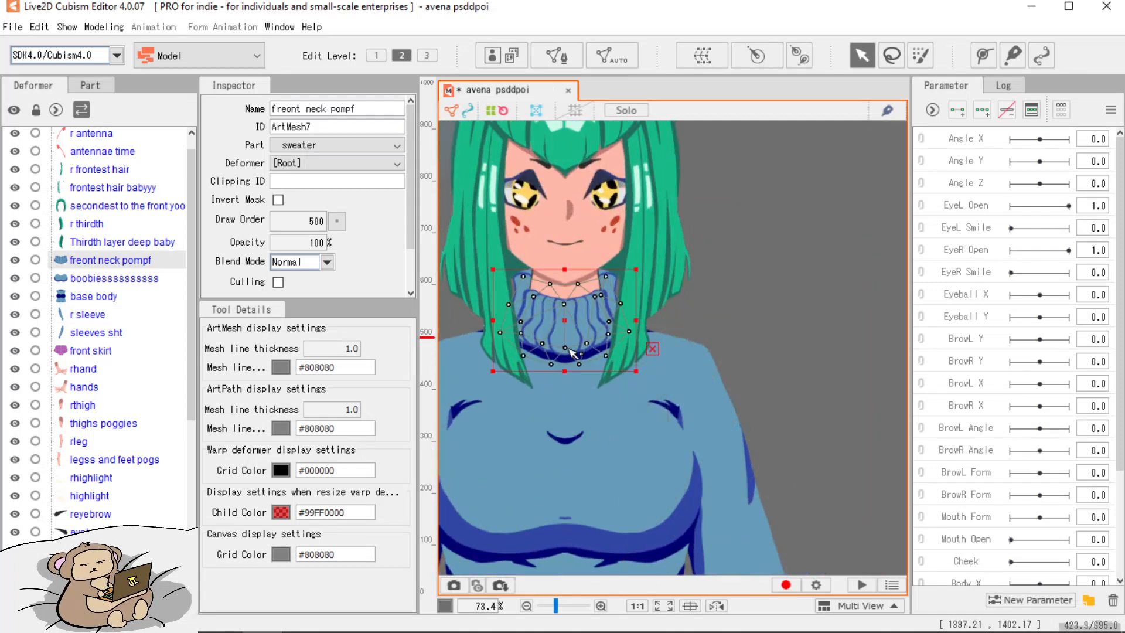
left_click_drag(564, 323, 744, 364)
key("ctrl+z")
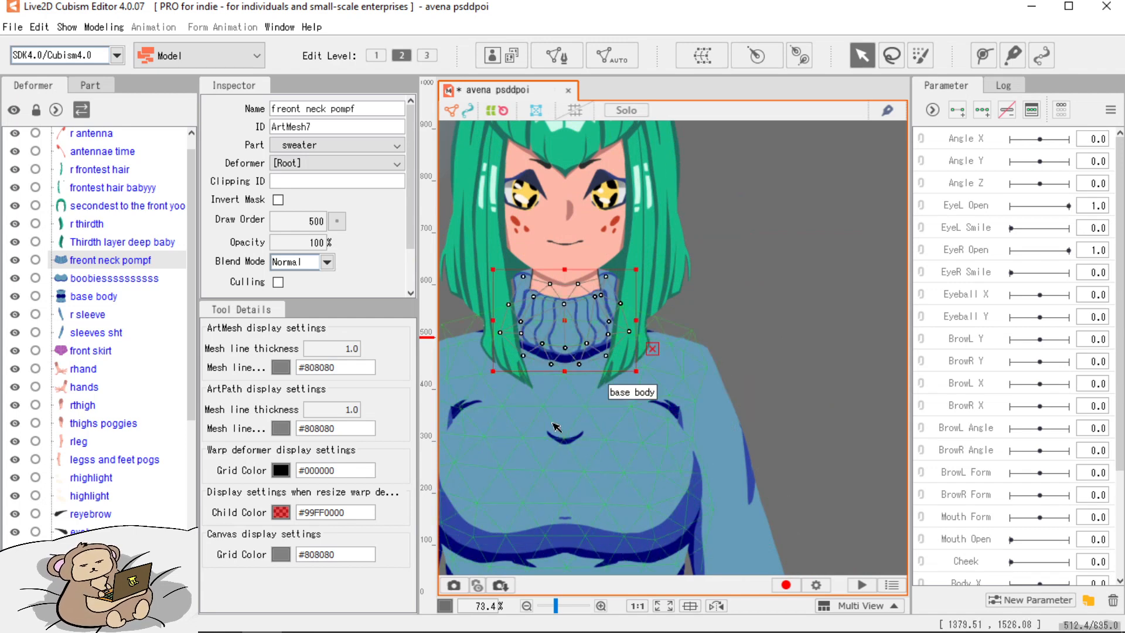
Look over the neck and full figure, and identify the large blue blush part beside the head.
scroll(541, 281, "down", 2)
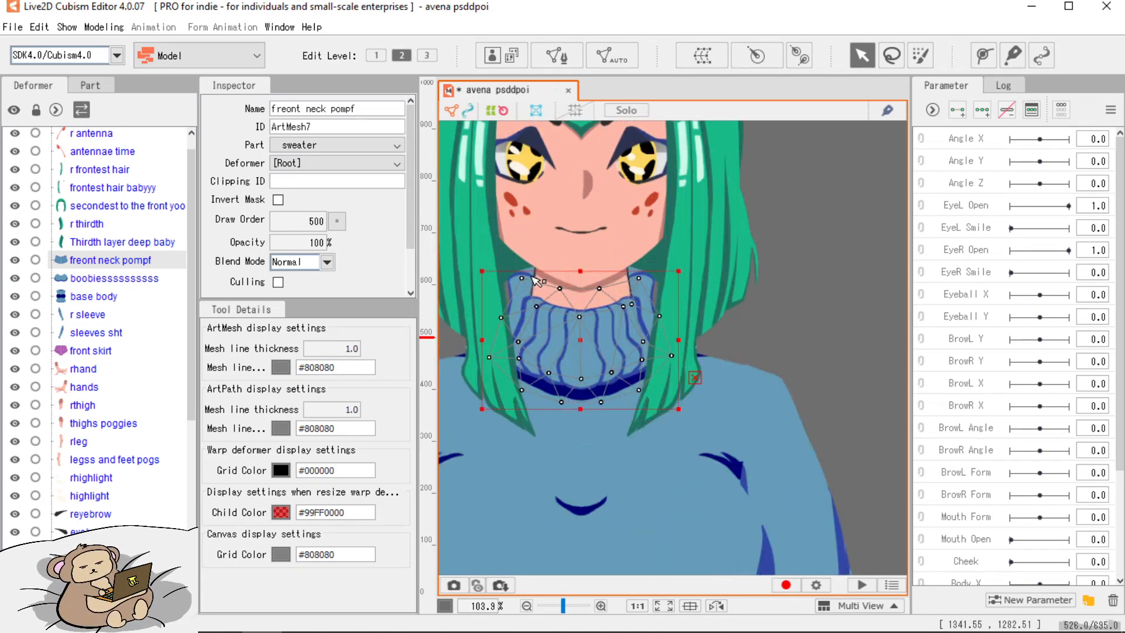
scroll(549, 298, "down", 4)
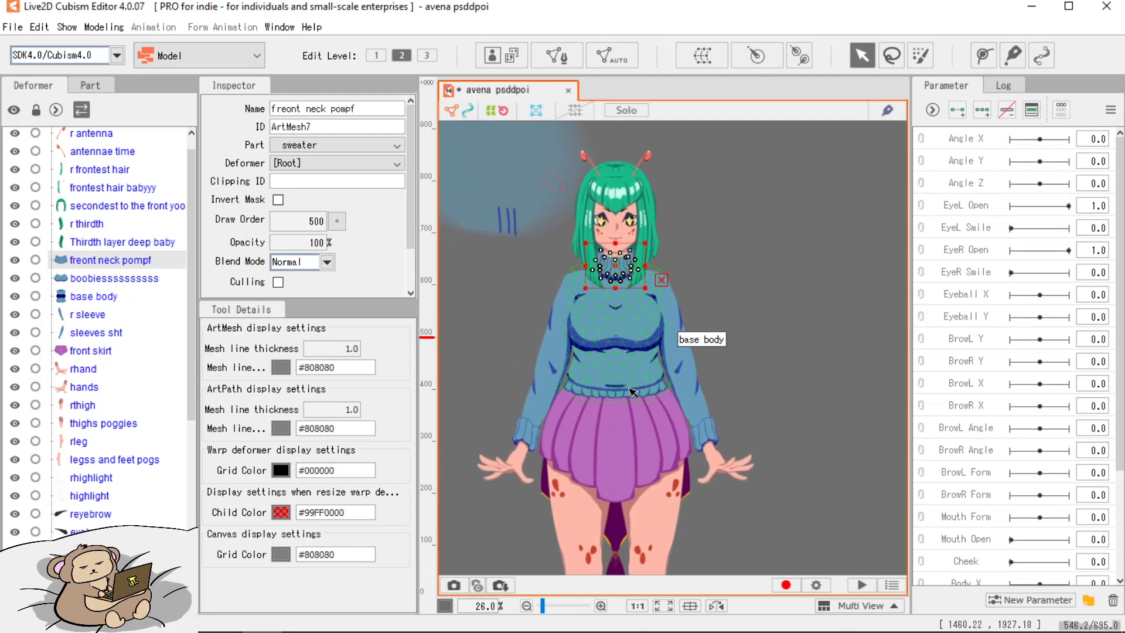
left_click_drag(627, 426, 625, 404)
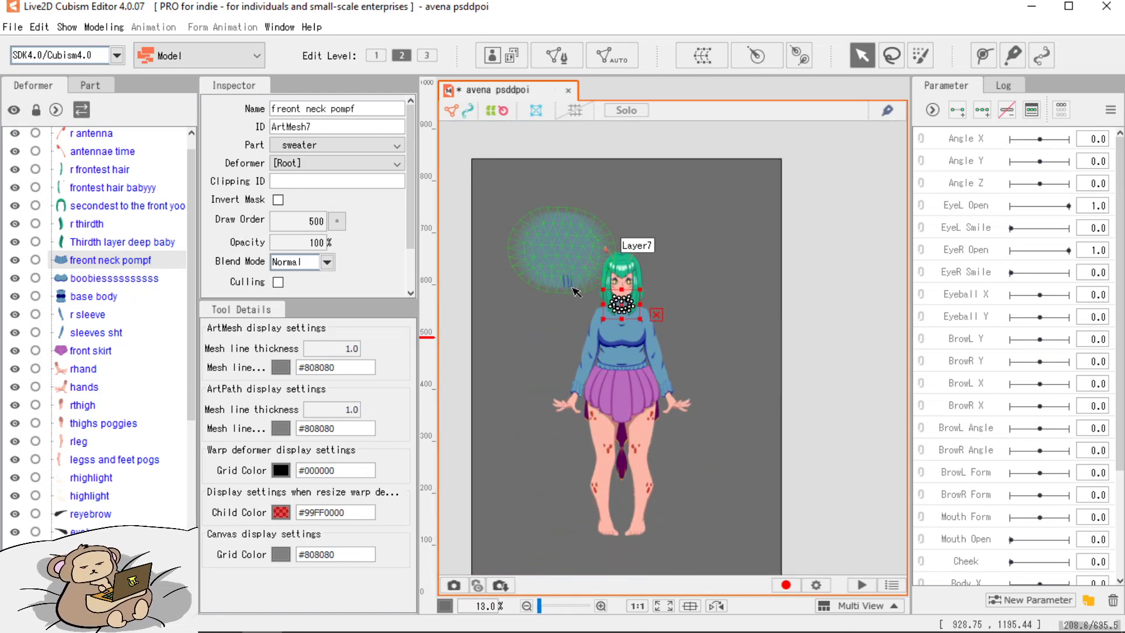
scroll(602, 357, "up", 3)
left_click(555, 224)
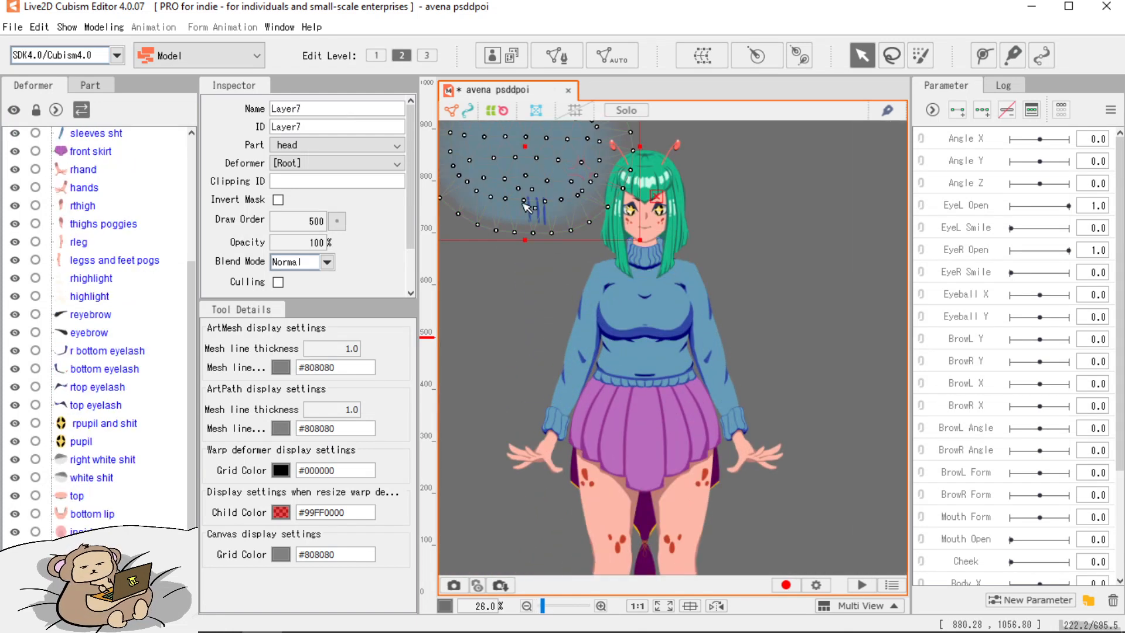
left_click(518, 318)
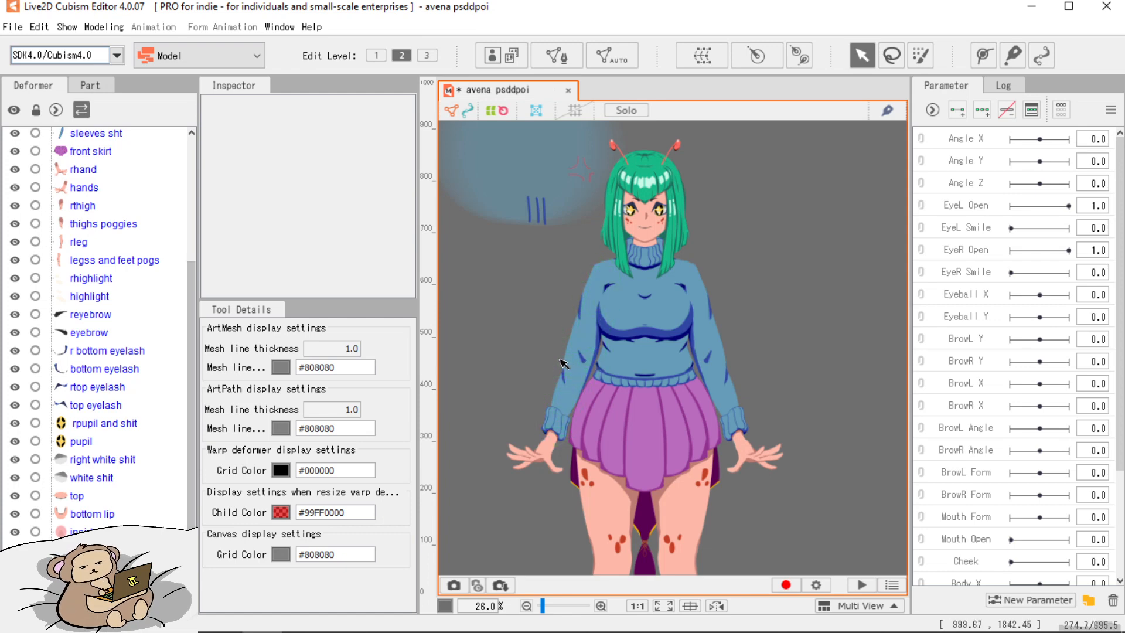
Select all art meshes of the character except Layer8, Layer7 and Layer6.
key("ctrl+a")
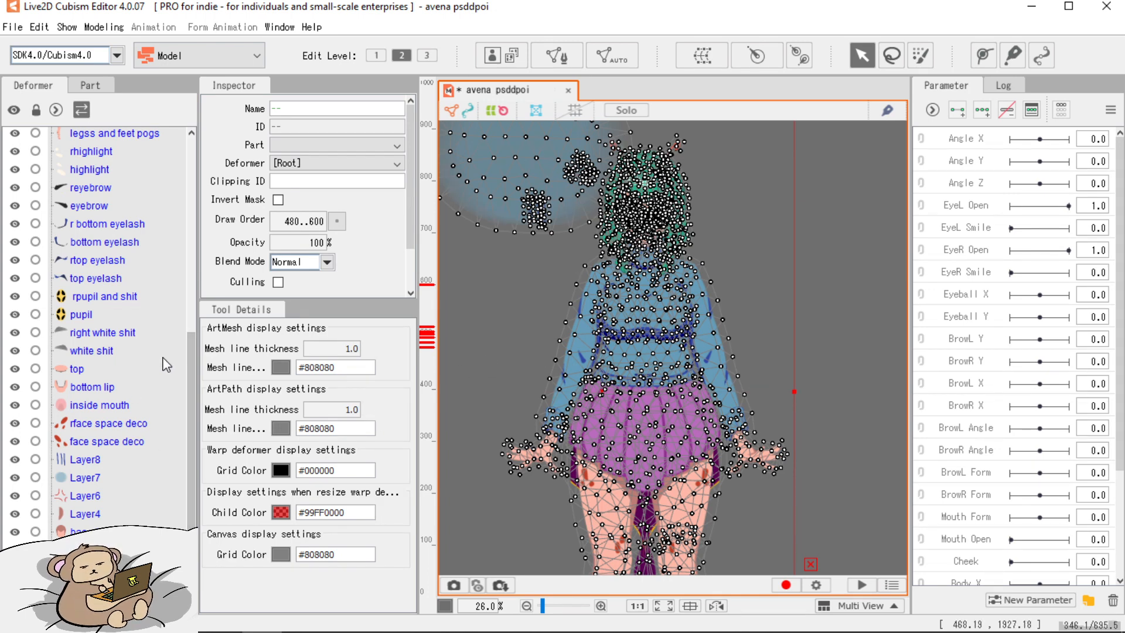
scroll(155, 264, "up", 6)
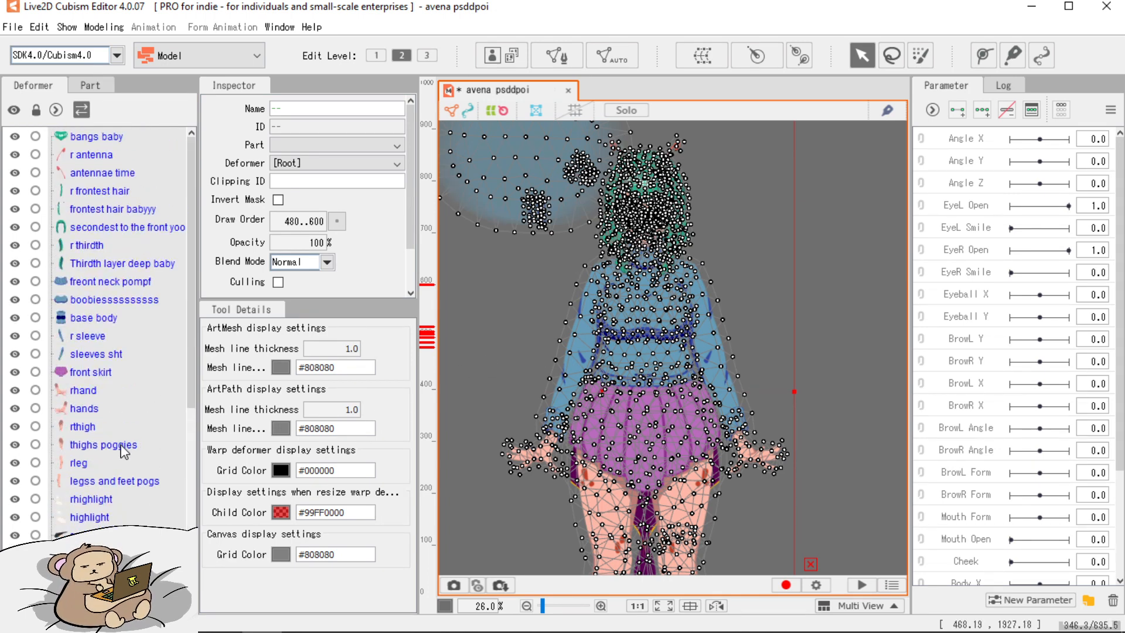
scroll(125, 451, "down", 4)
scroll(125, 451, "down", 3)
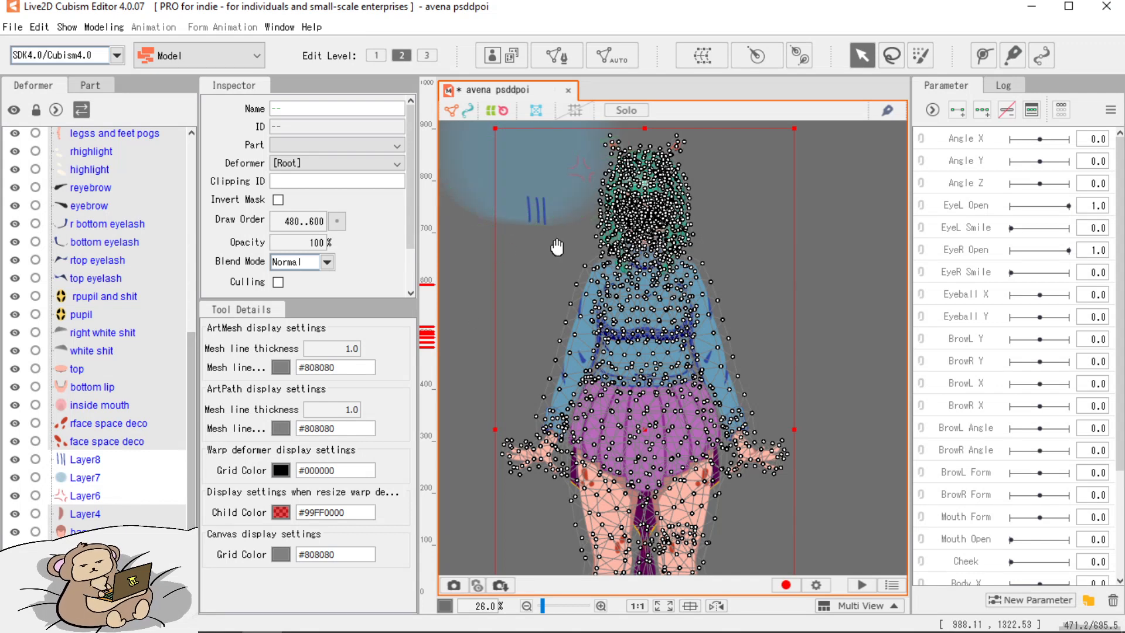
Start a warp deformer for the selected character meshes and set its destination part to Root Part.
left_click_drag(564, 243, 582, 375)
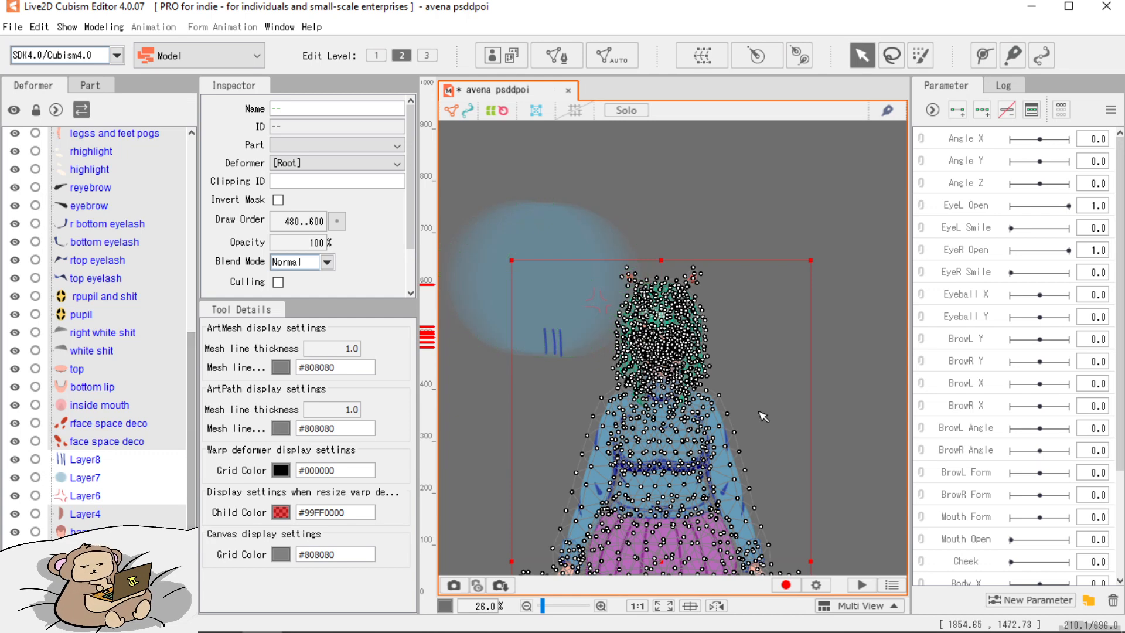
scroll(740, 283, "down", 3)
left_click_drag(740, 283, 734, 267)
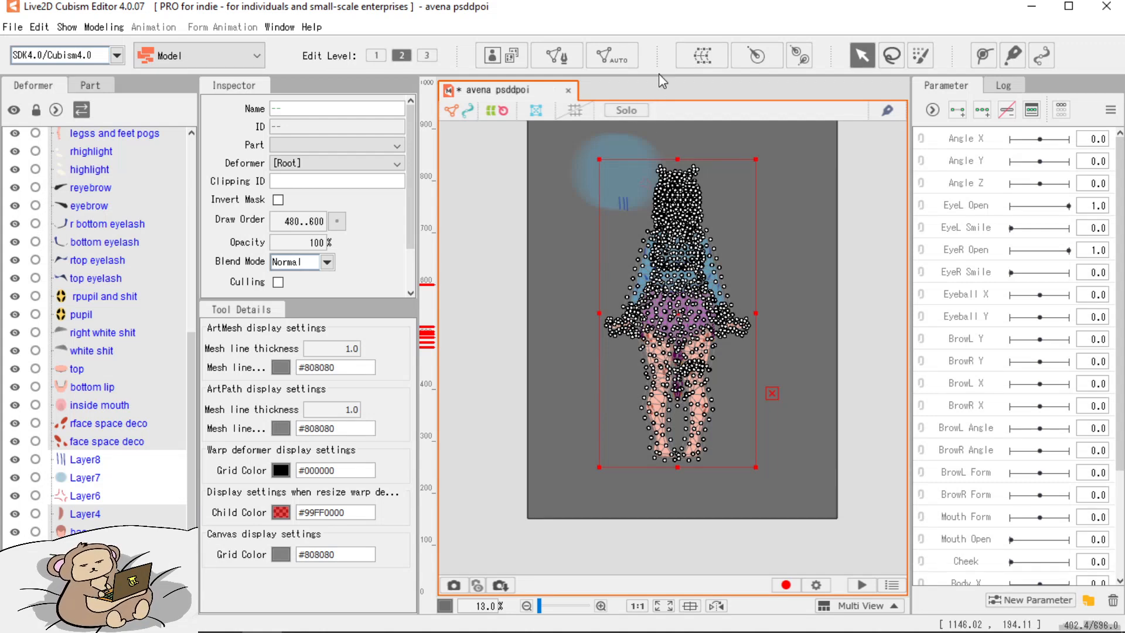
left_click(701, 60)
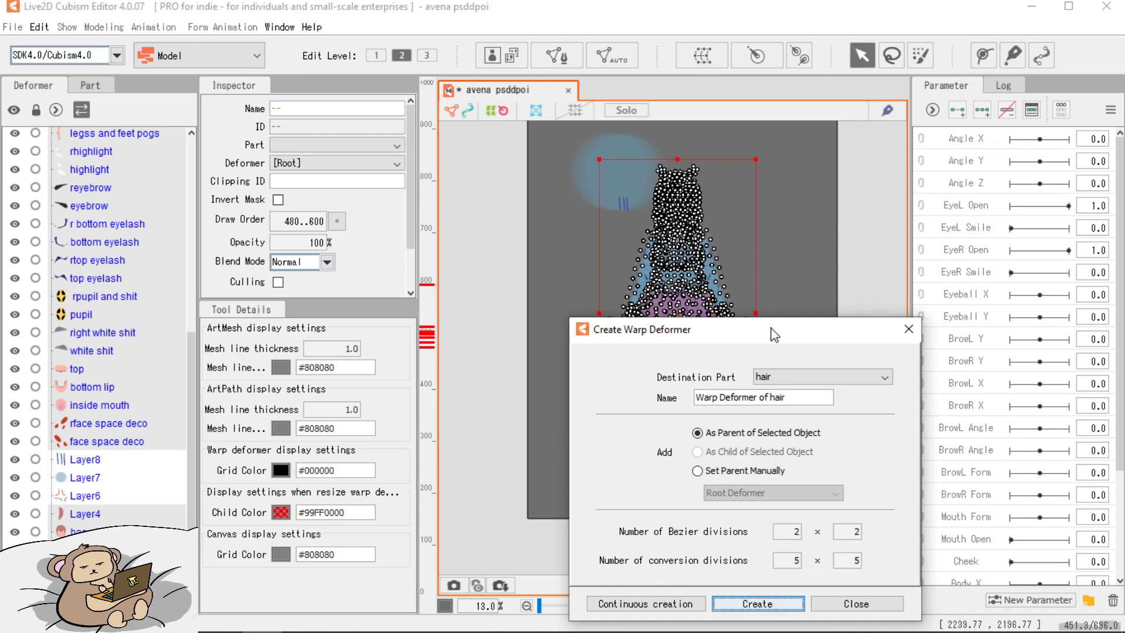
left_click_drag(773, 331, 586, 117)
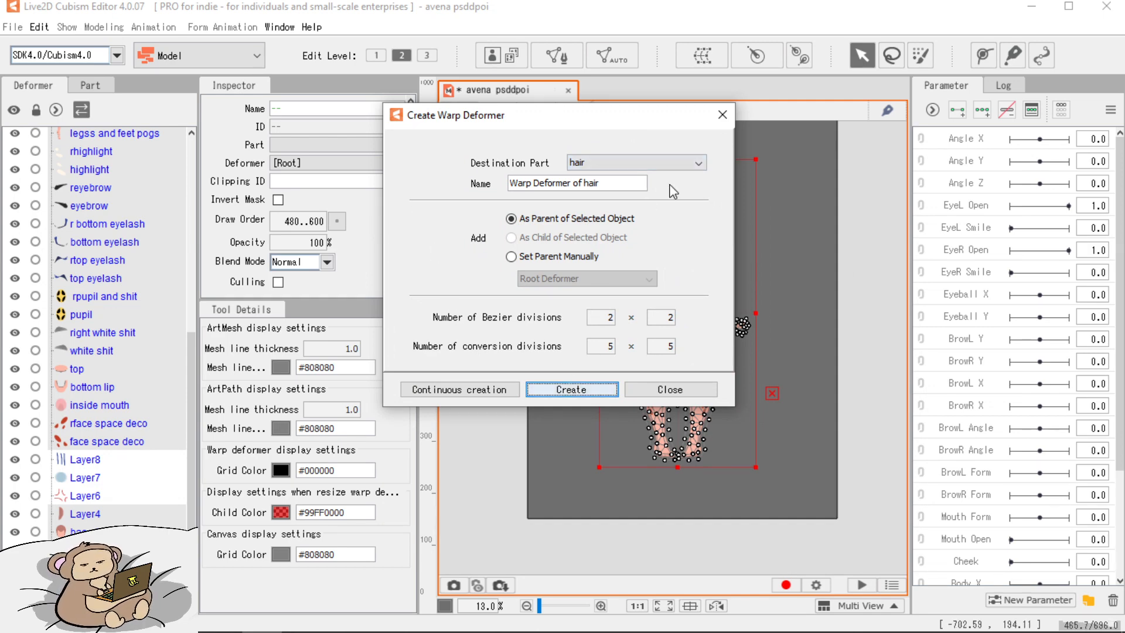
left_click(610, 163)
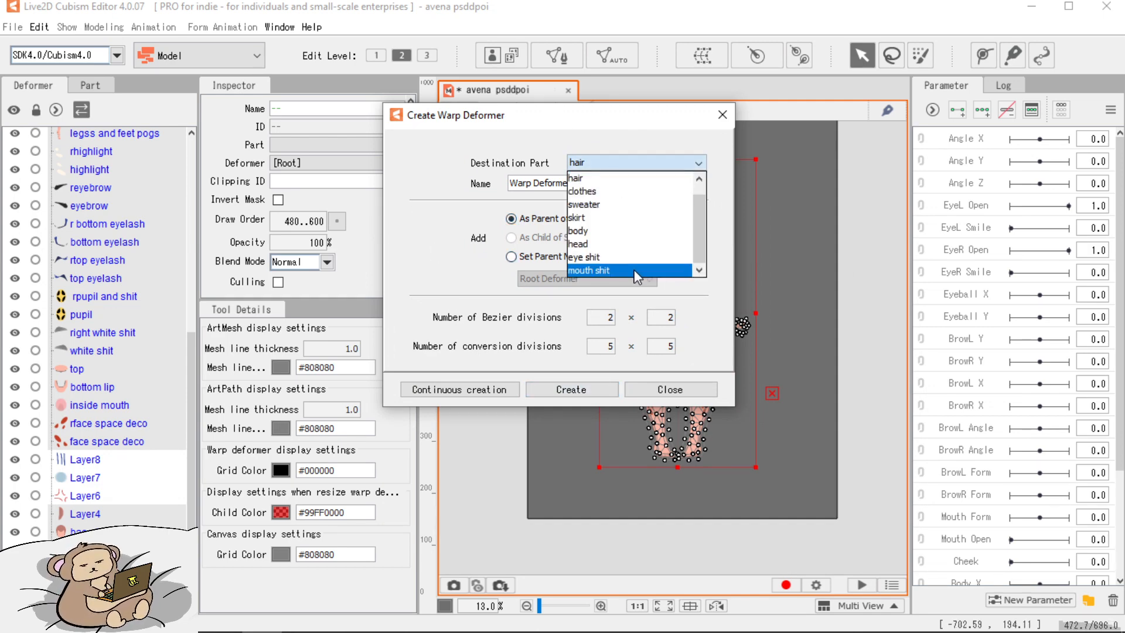
scroll(631, 252, "up", 1)
scroll(631, 240, "down", 1)
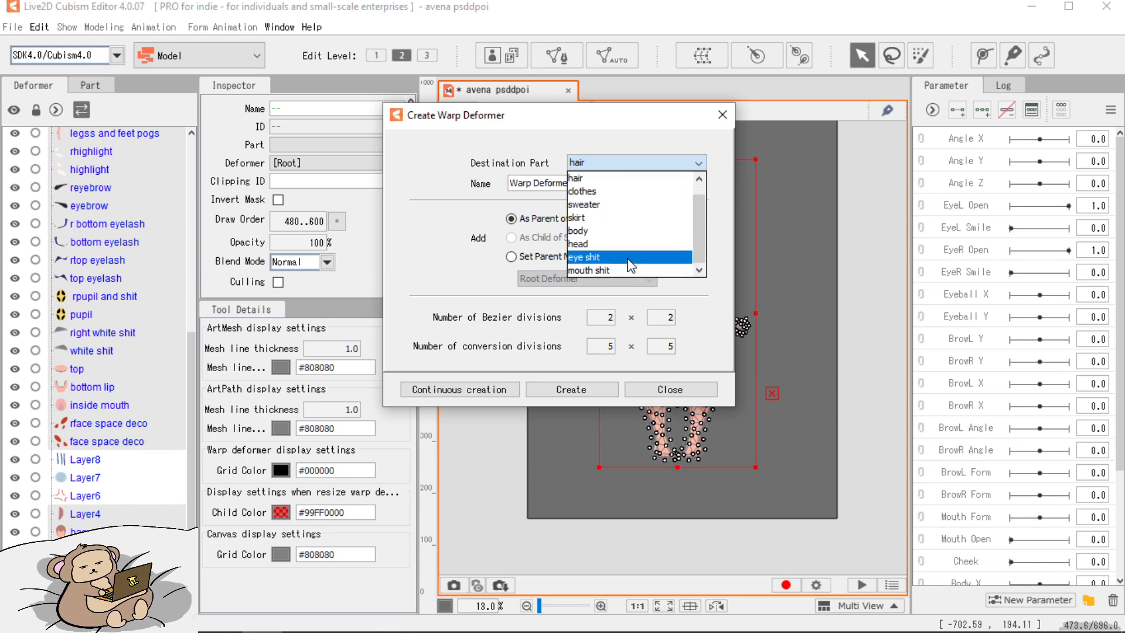
scroll(648, 239, "up", 1)
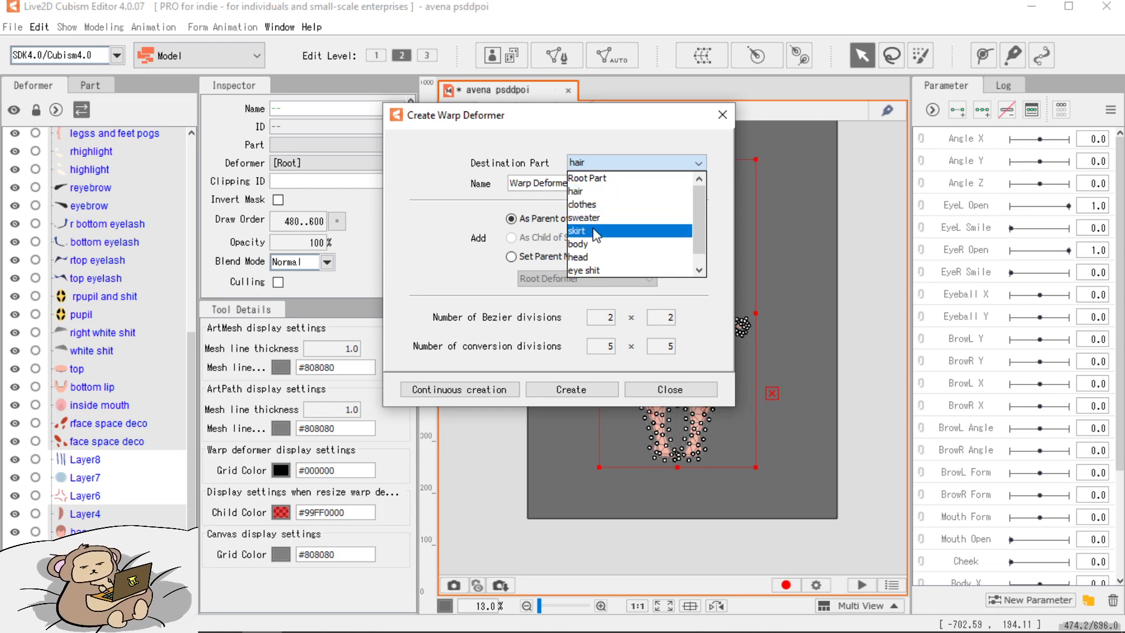
scroll(621, 252, "down", 1)
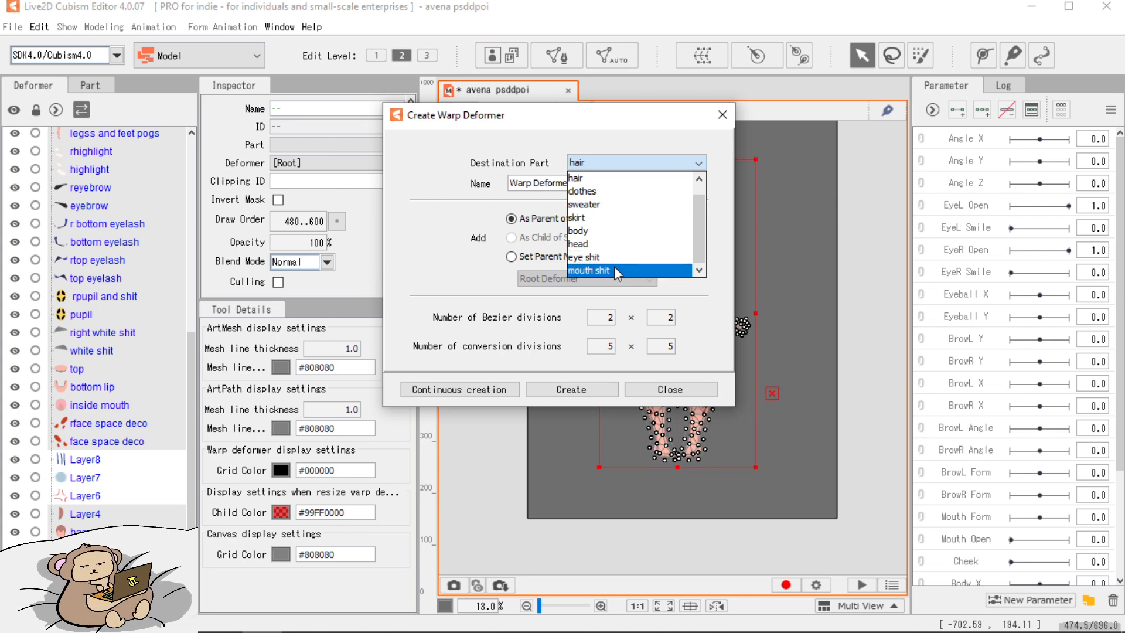
scroll(621, 255, "up", 1)
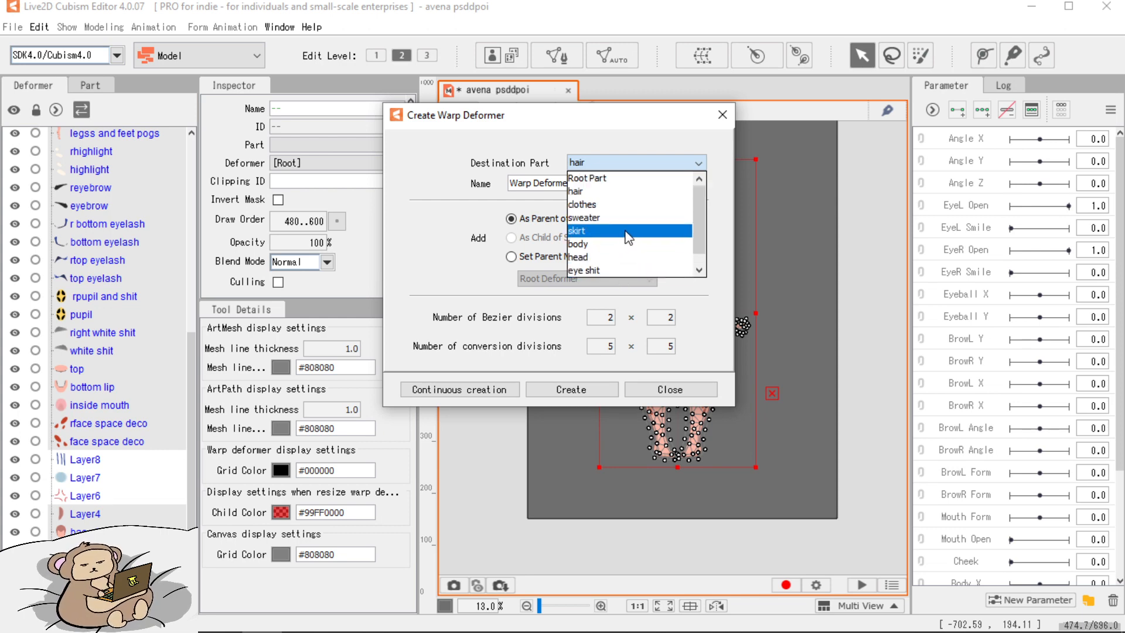
left_click(617, 179)
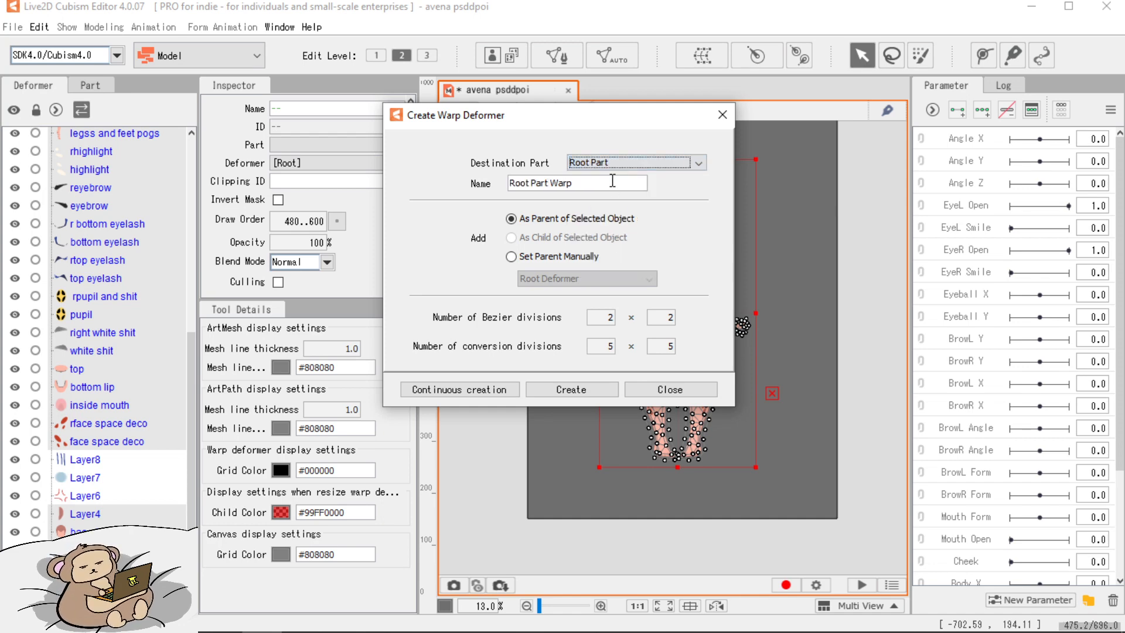
Name the warp deformer "breathing" and create it as the parent of the selected meshes.
left_click_drag(612, 181, 460, 185)
key("BackSpace")
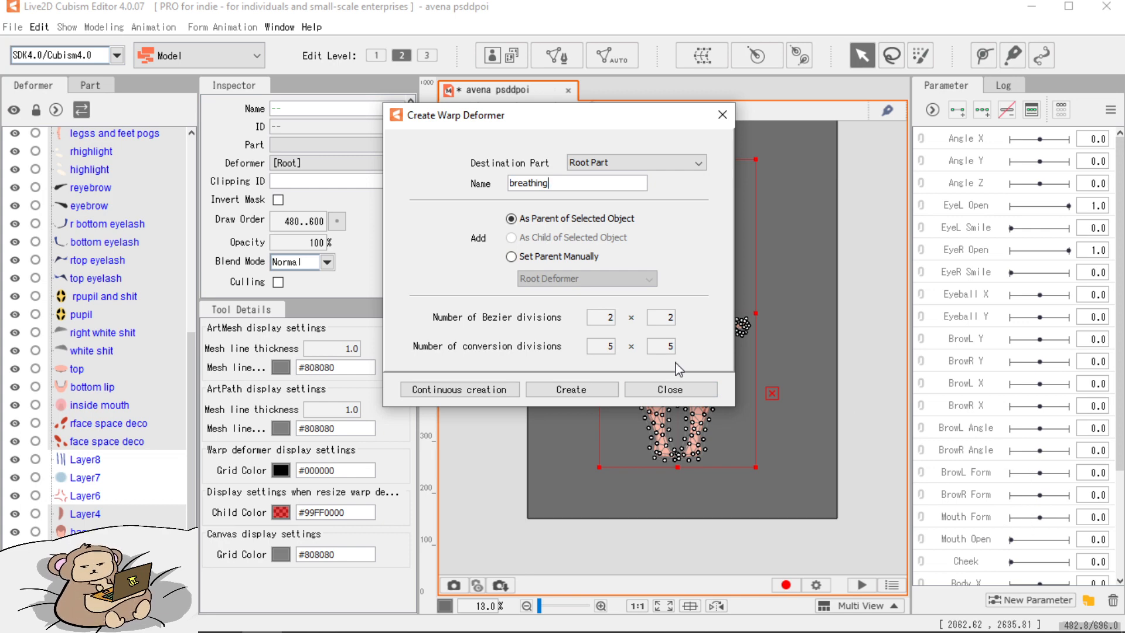
left_click(587, 393)
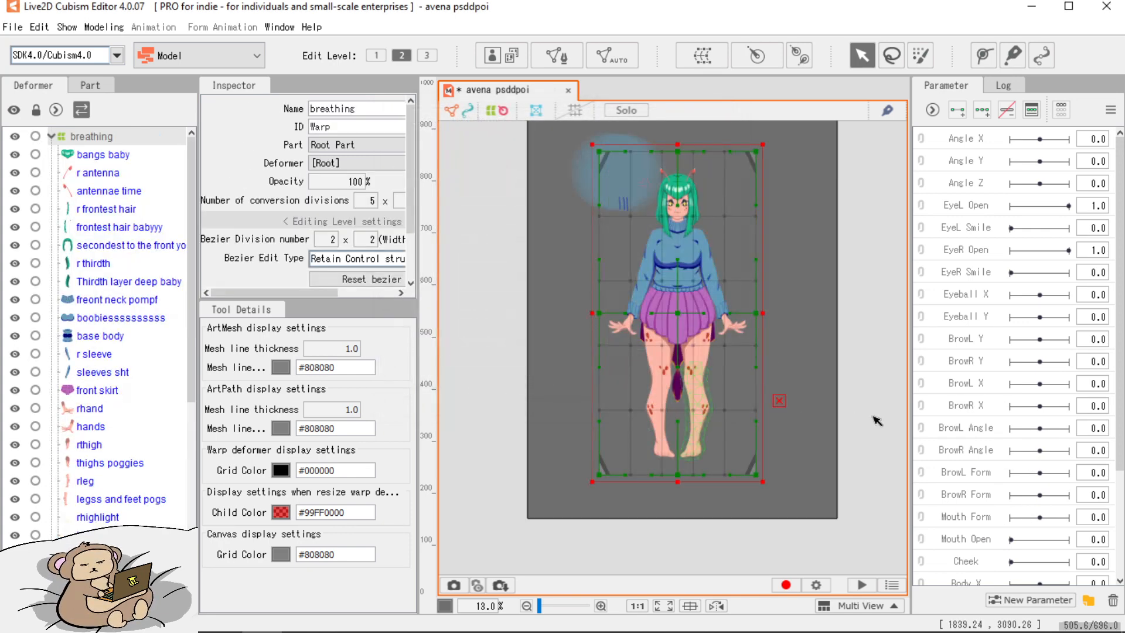
Select the Breathing parameter and deselect the breathing deformer.
scroll(990, 469, "down", 3)
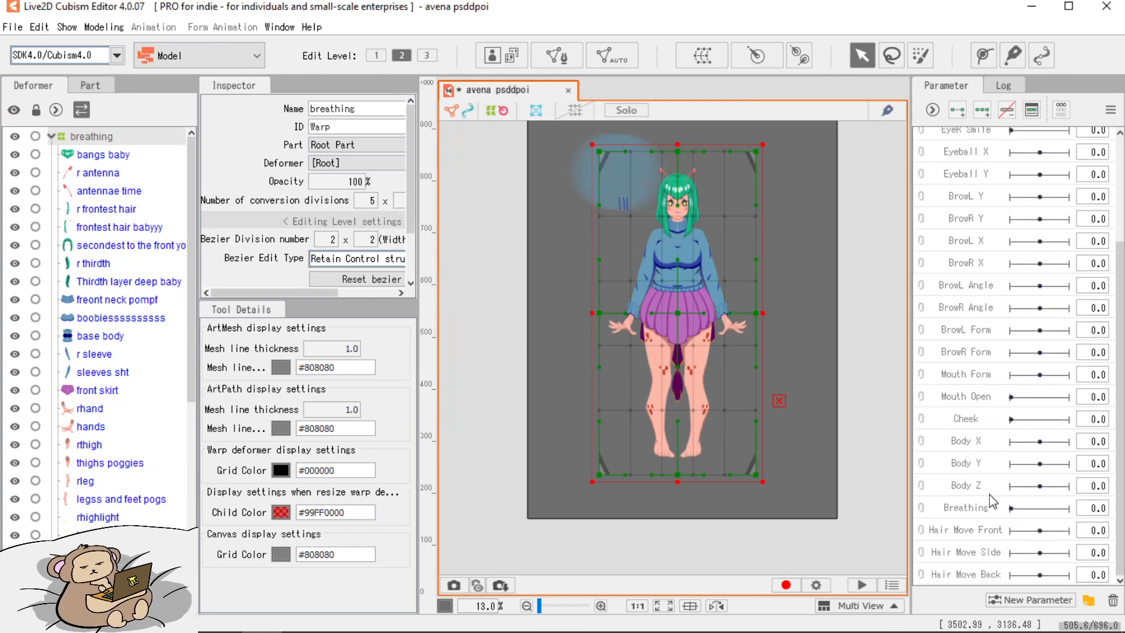
left_click(1027, 514)
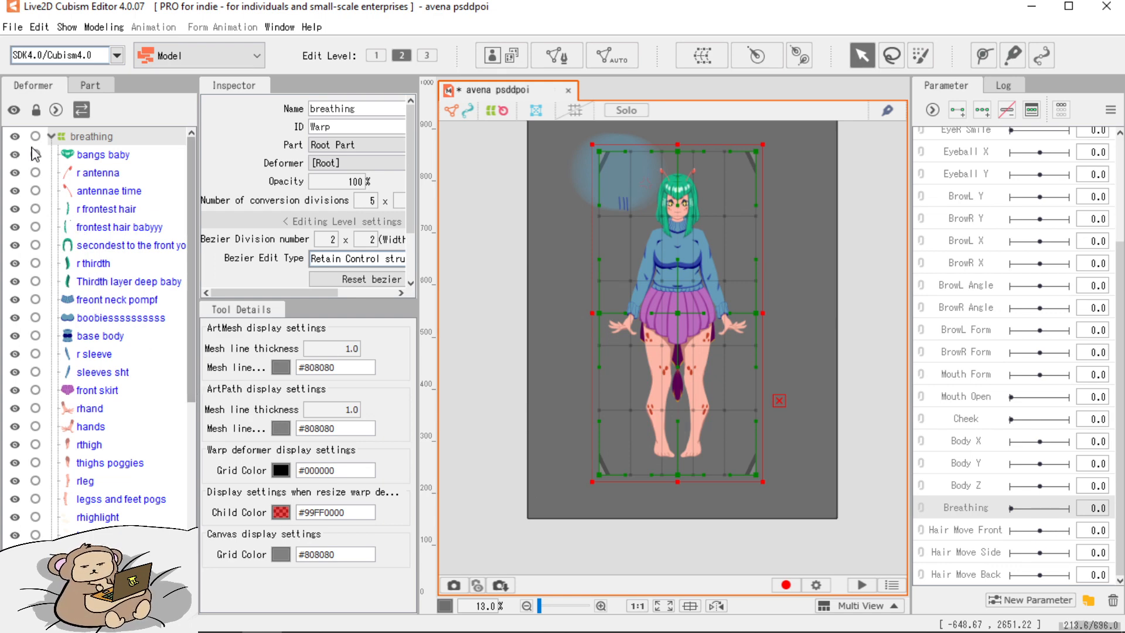
left_click(51, 136)
left_click(52, 136)
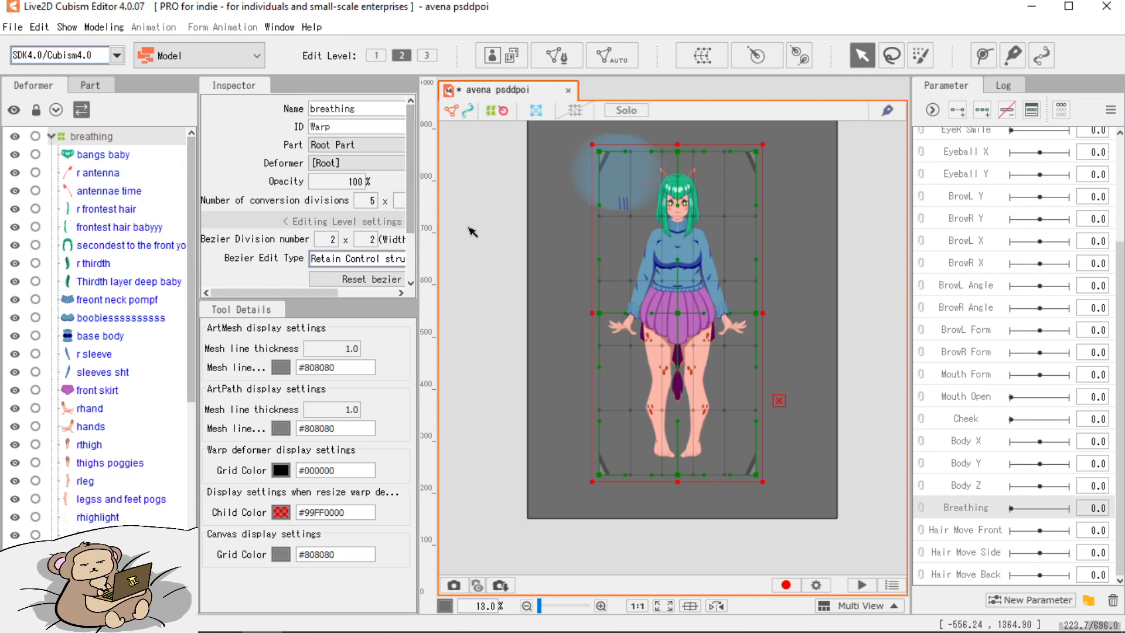
left_click(516, 202)
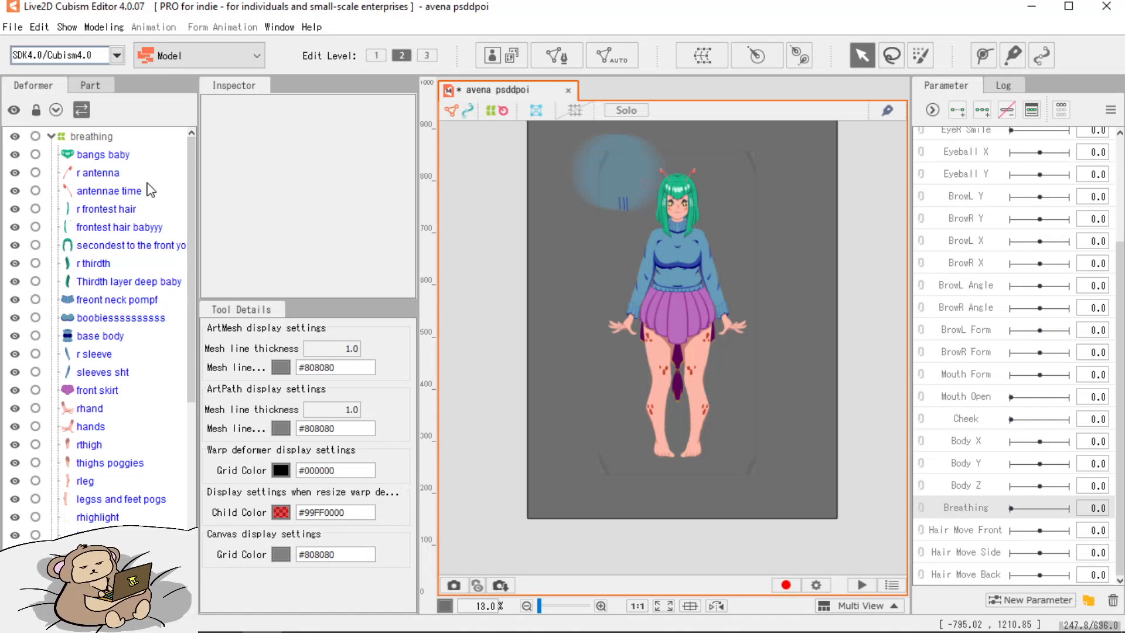
left_click(121, 163)
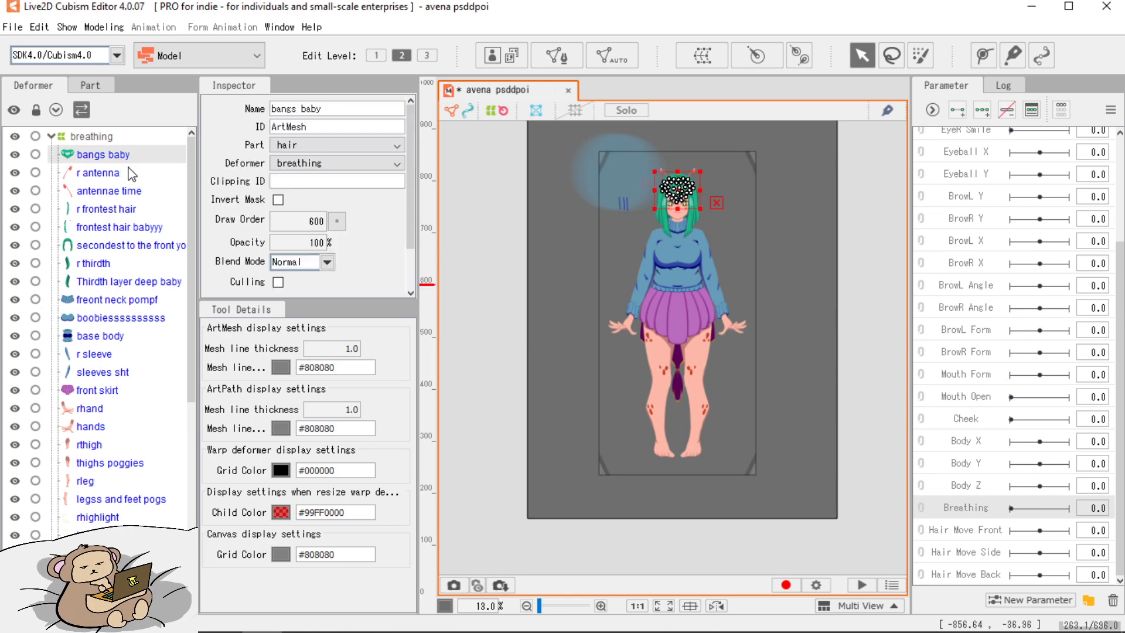
left_click(129, 176, "ctrl")
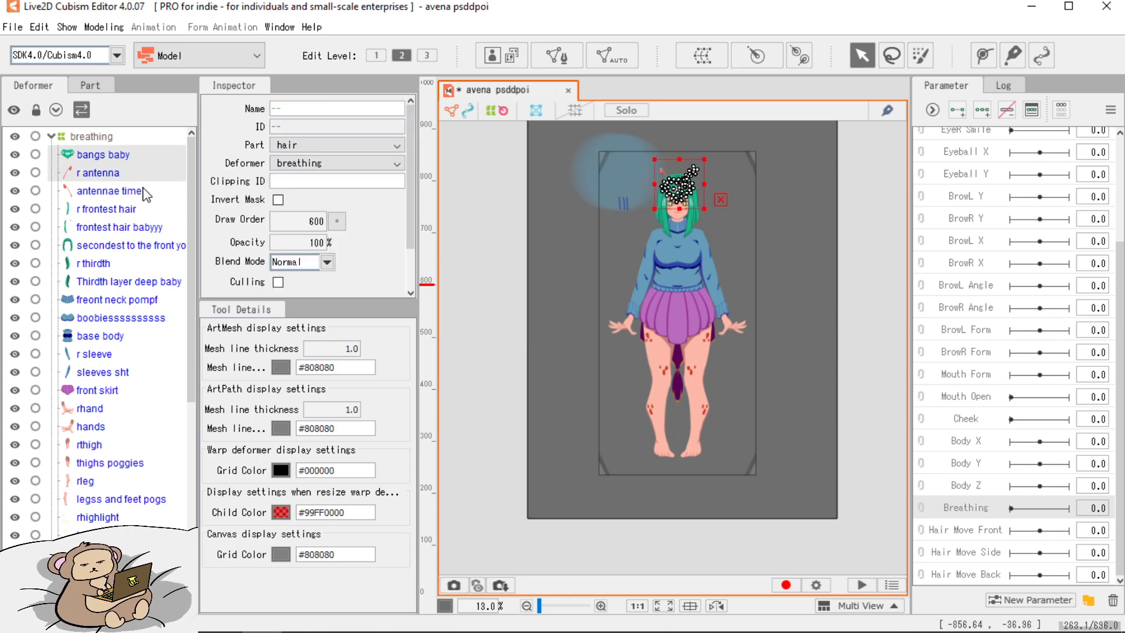
left_click(133, 163)
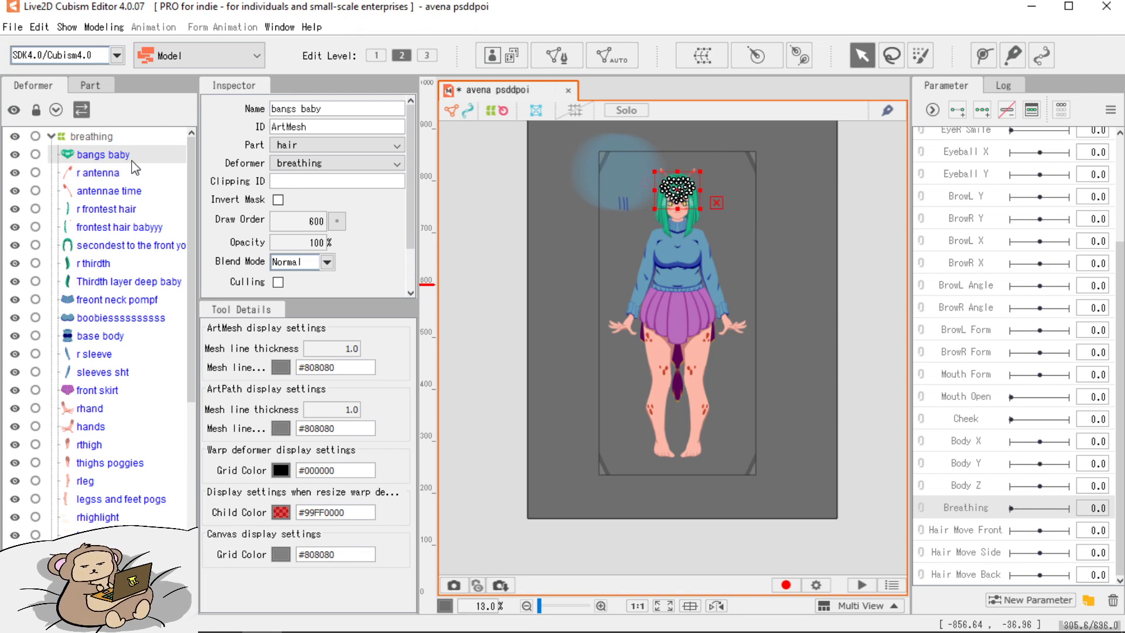
left_click(123, 280, "shift")
left_click(113, 203, "shift")
left_click(117, 251, "shift")
left_click(116, 179, "shift")
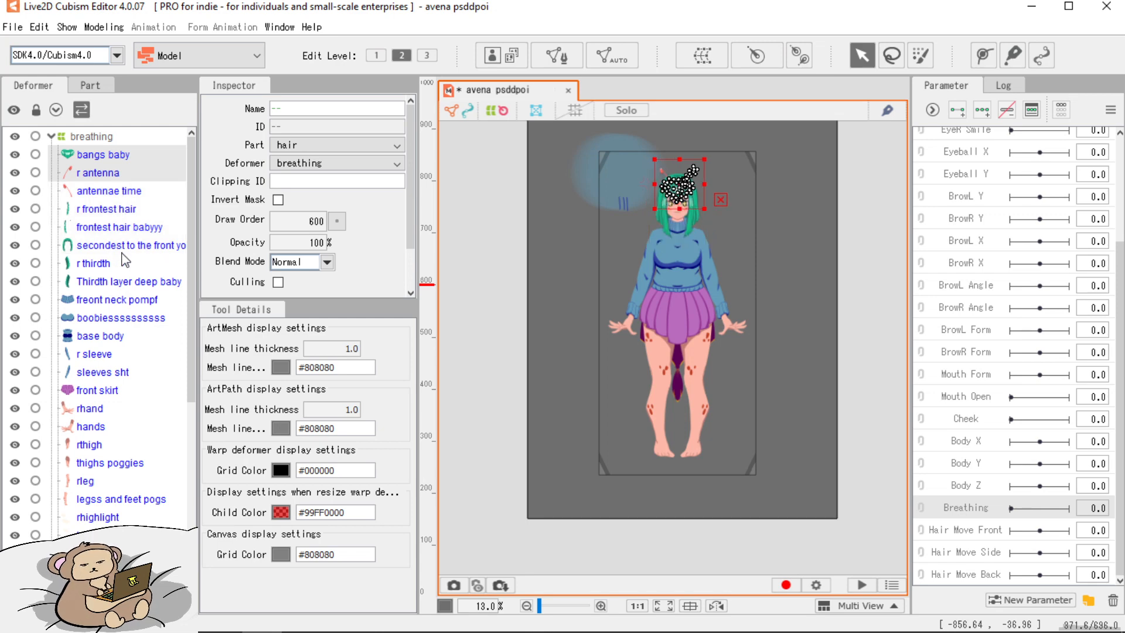
left_click(122, 250, "shift")
left_click(129, 190)
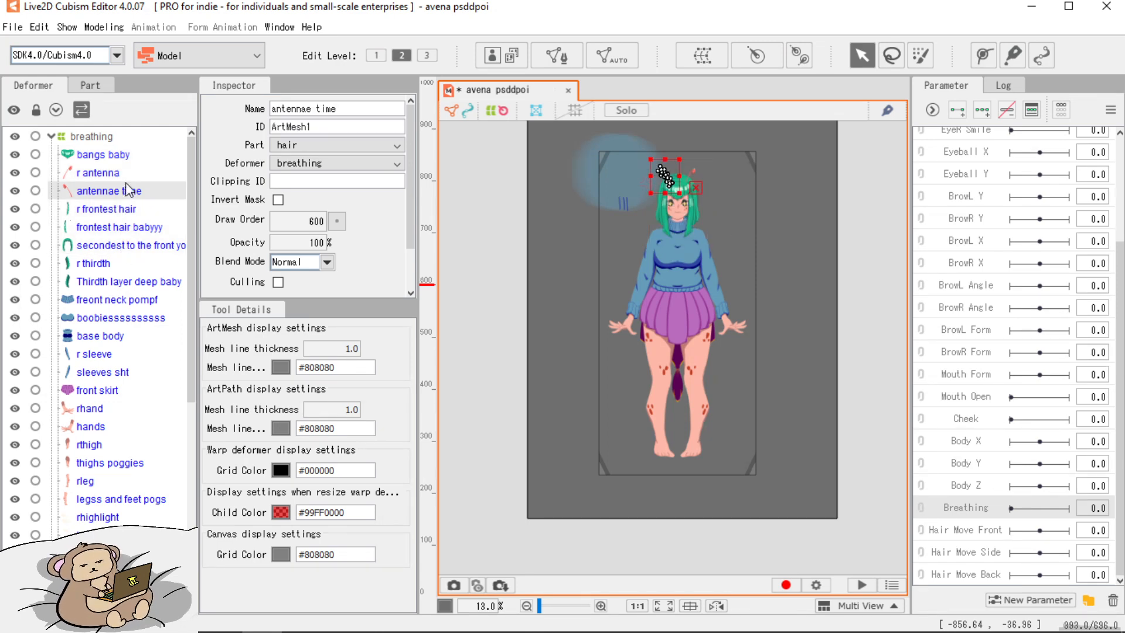
left_click(131, 283, "shift")
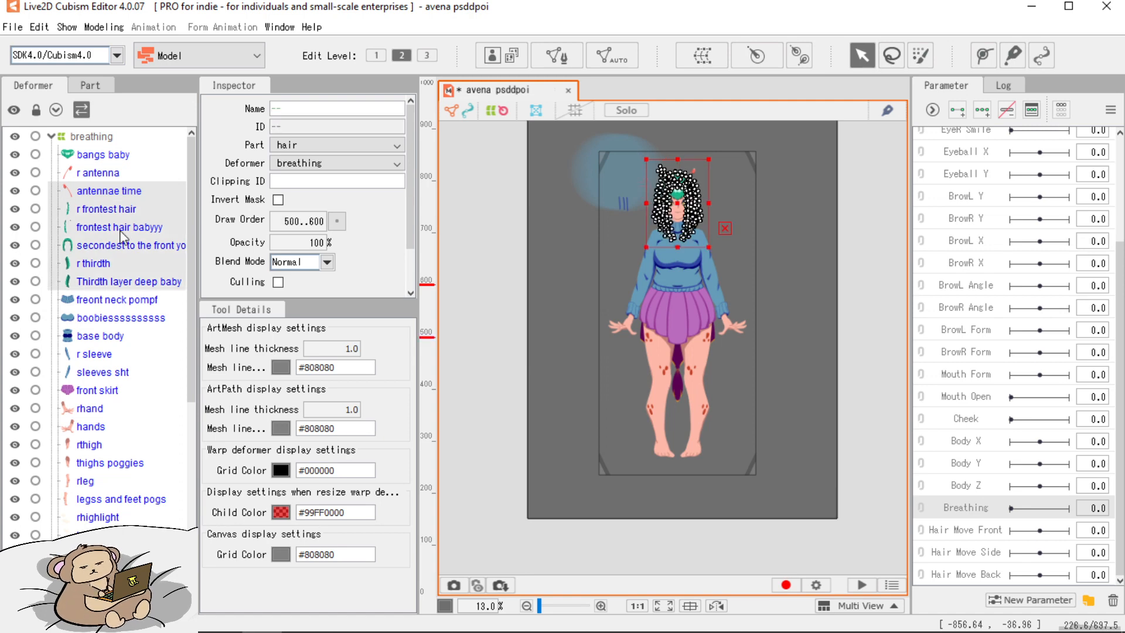
left_click(98, 156)
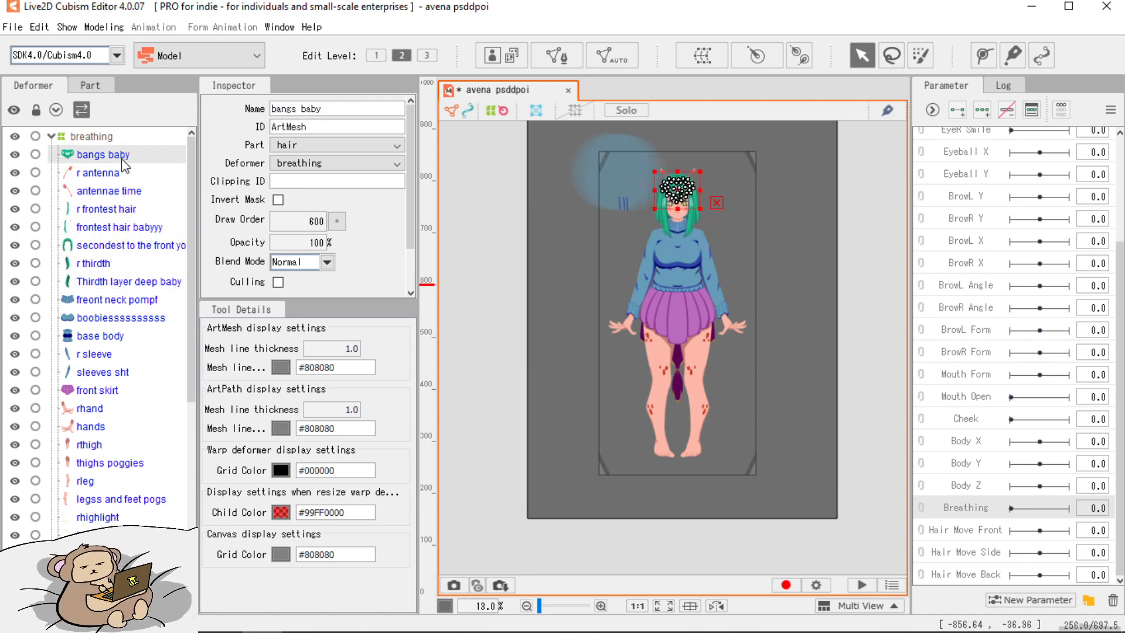
left_click(116, 171, "ctrl")
left_click(122, 157)
left_click(122, 157, "ctrl")
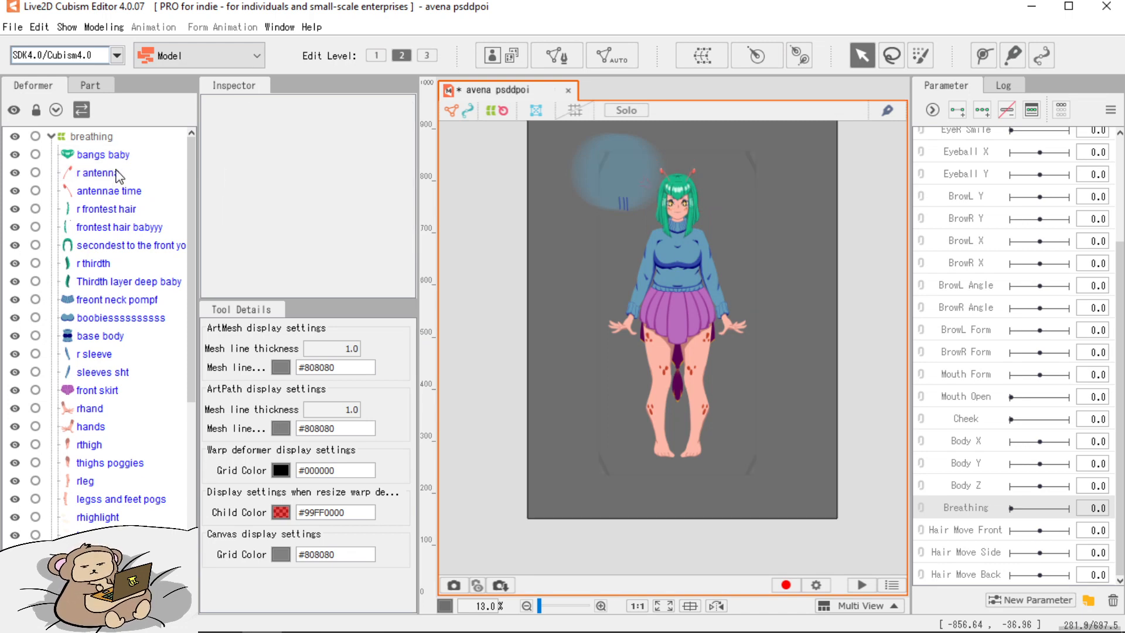
Select the antenna and hair meshes under breathing, from bangs baby through Thirdth layer deep baby.
left_click(116, 171, "ctrl")
left_click(116, 157, "ctrl")
left_click(115, 193, "ctrl")
left_click(116, 213, "ctrl")
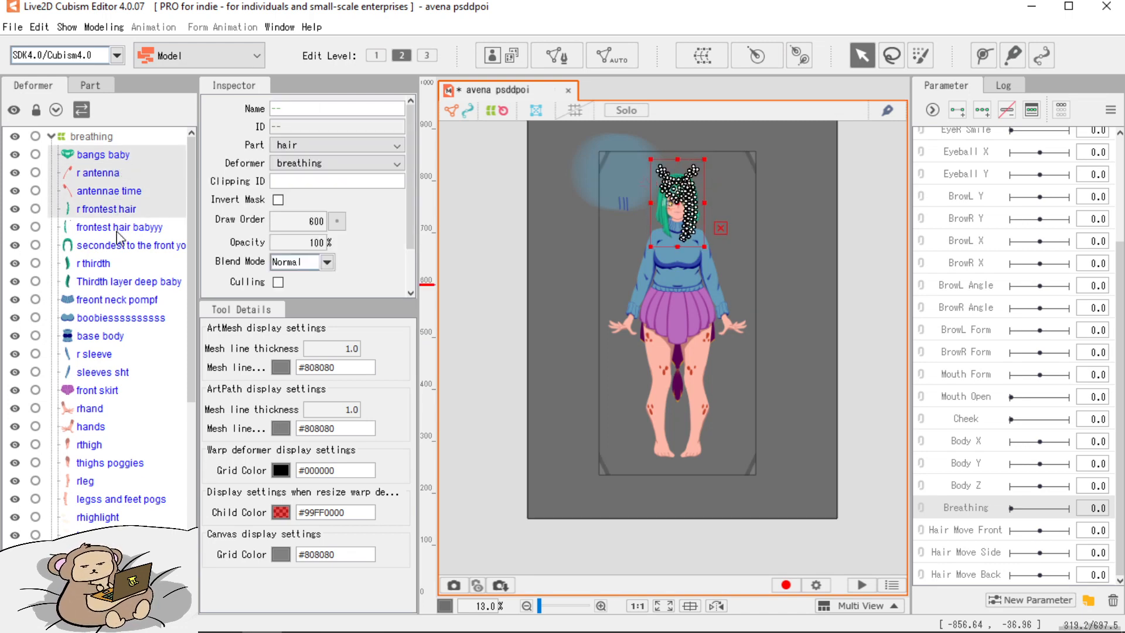
left_click(119, 229, "ctrl")
left_click(120, 246, "ctrl")
left_click(123, 267, "ctrl")
left_click(134, 284, "ctrl")
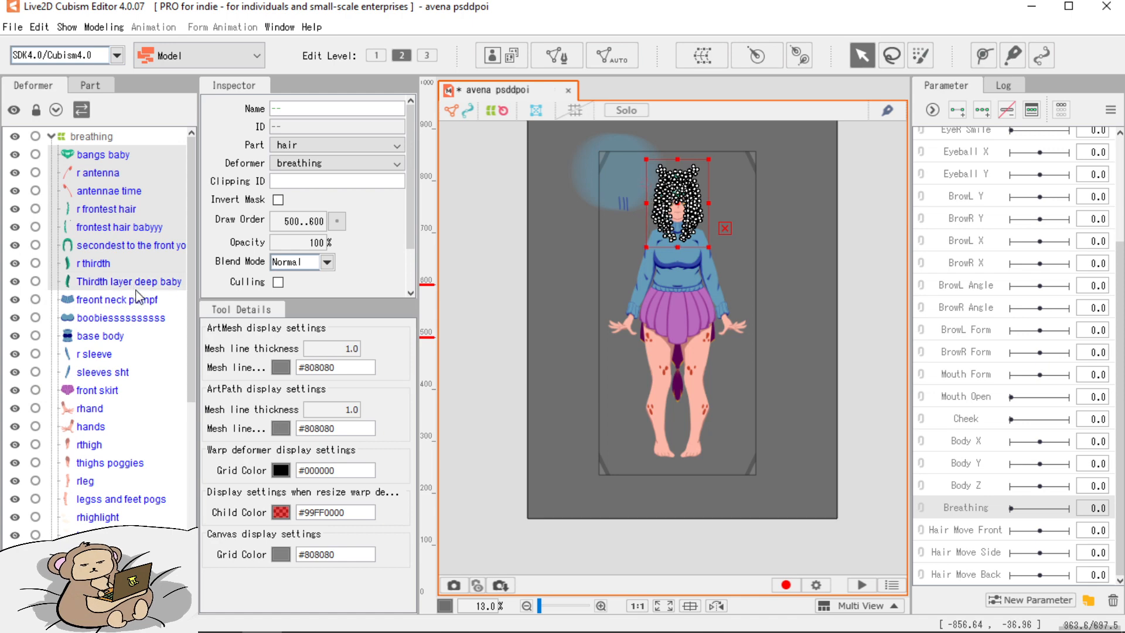
Add the green back hair mesh listed below neck pompf to the selection and check the coverage around the head.
scroll(143, 328, "down", 7)
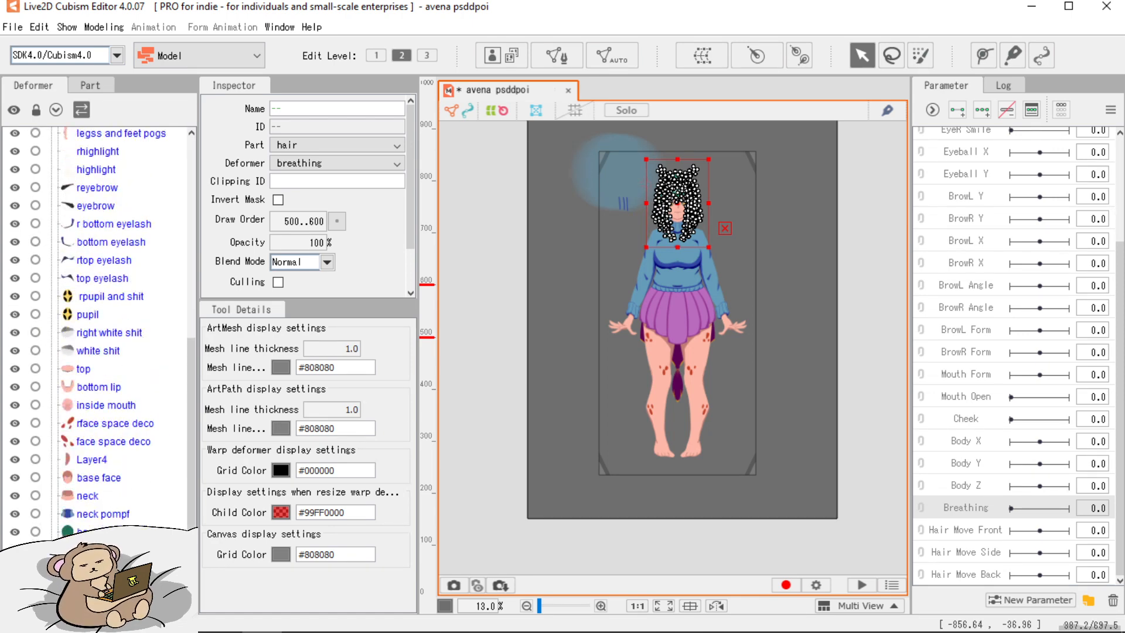
left_click(111, 531, "ctrl")
scroll(657, 261, "up", 5)
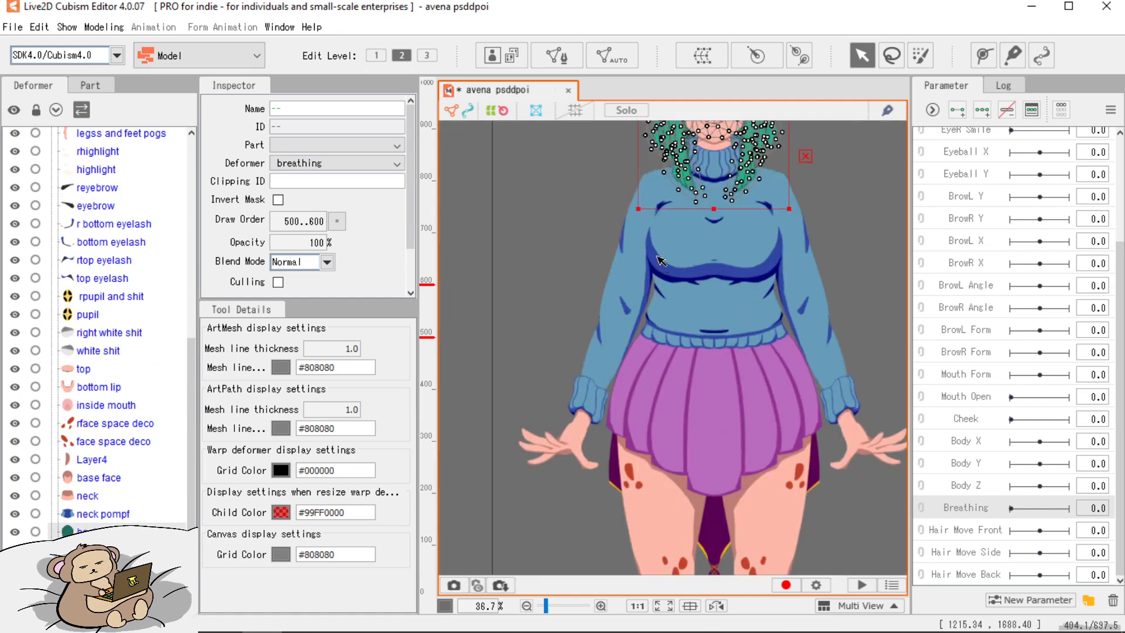
left_click_drag(622, 215, 535, 446)
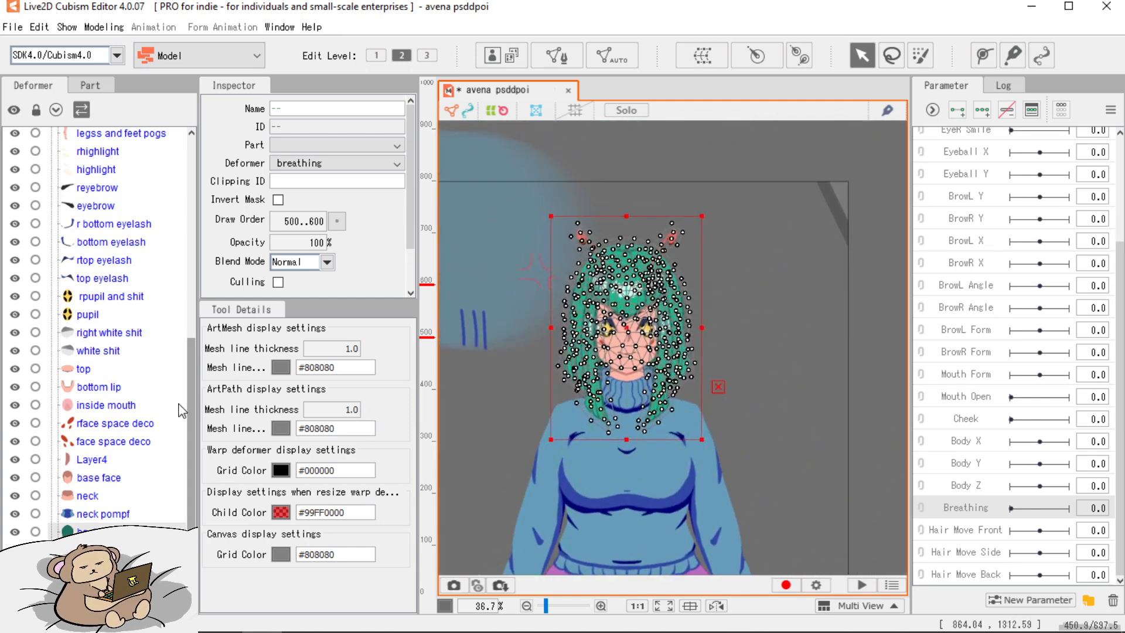
scroll(167, 422, "up", 7)
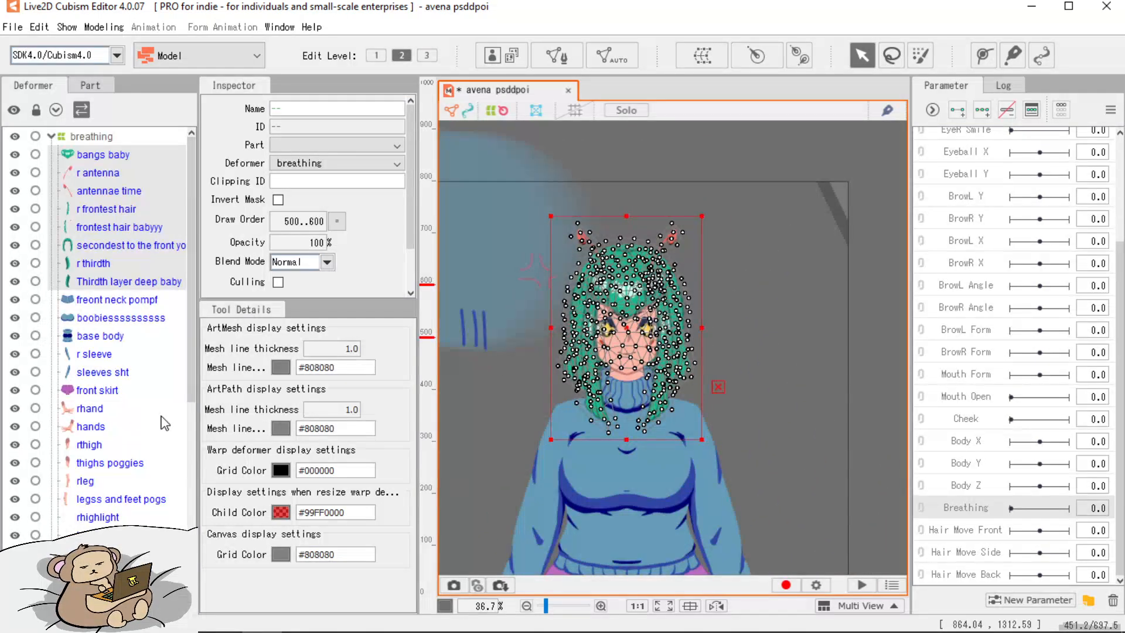
scroll(153, 413, "down", 4)
scroll(152, 413, "up", 5)
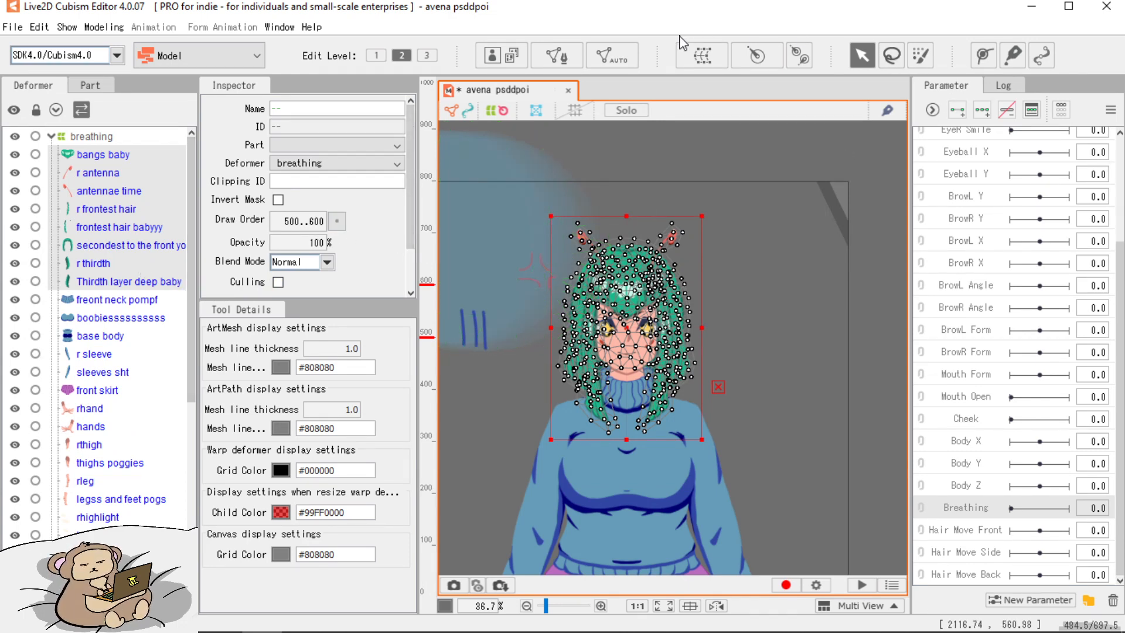
Create a warp deformer named "hair" in the hair part as the parent of the selected hair and antenna meshes.
left_click(703, 56)
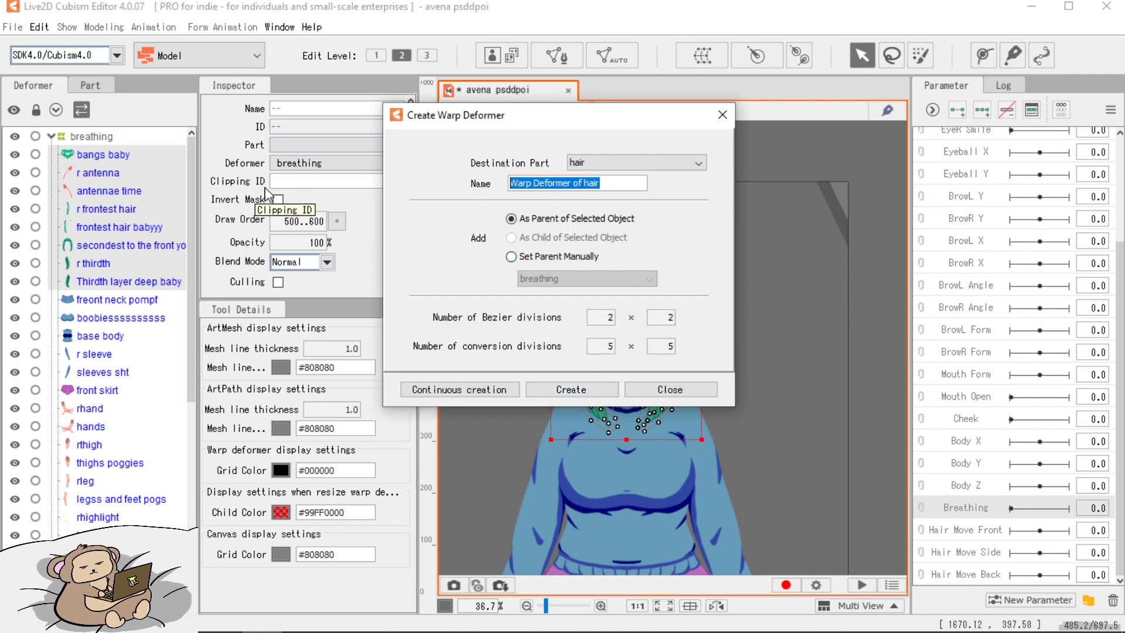
key("BackSpace")
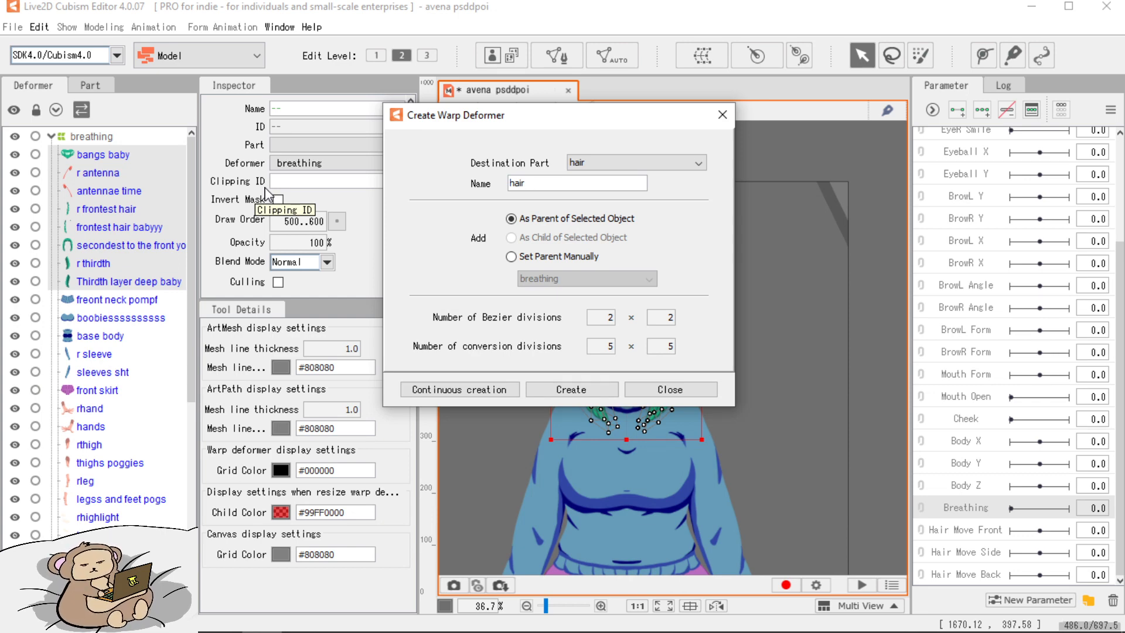
left_click(572, 390)
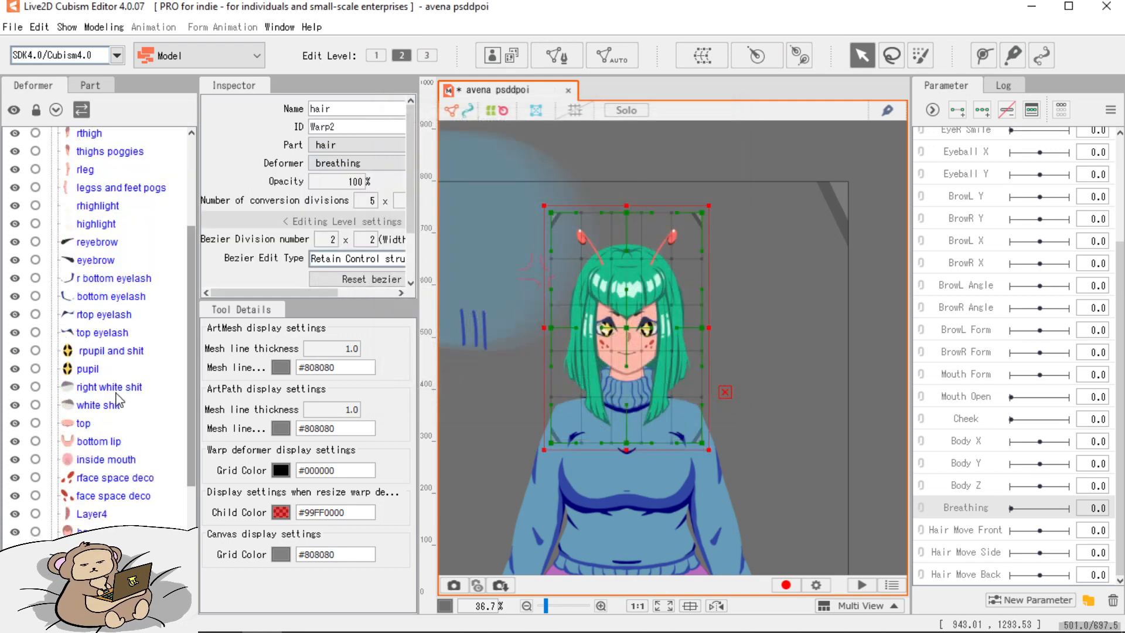
scroll(129, 495, "up", 3)
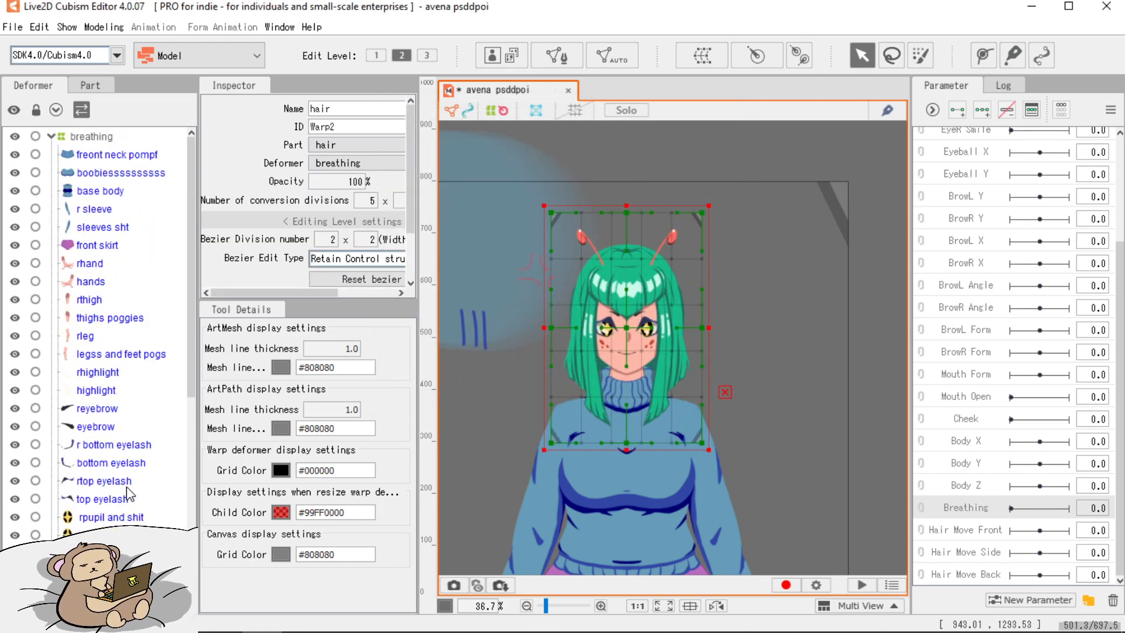
Select the body meshes from freont neck pompf through legss and feet pogs, plus neck pompf and back skirt.
left_click(105, 155)
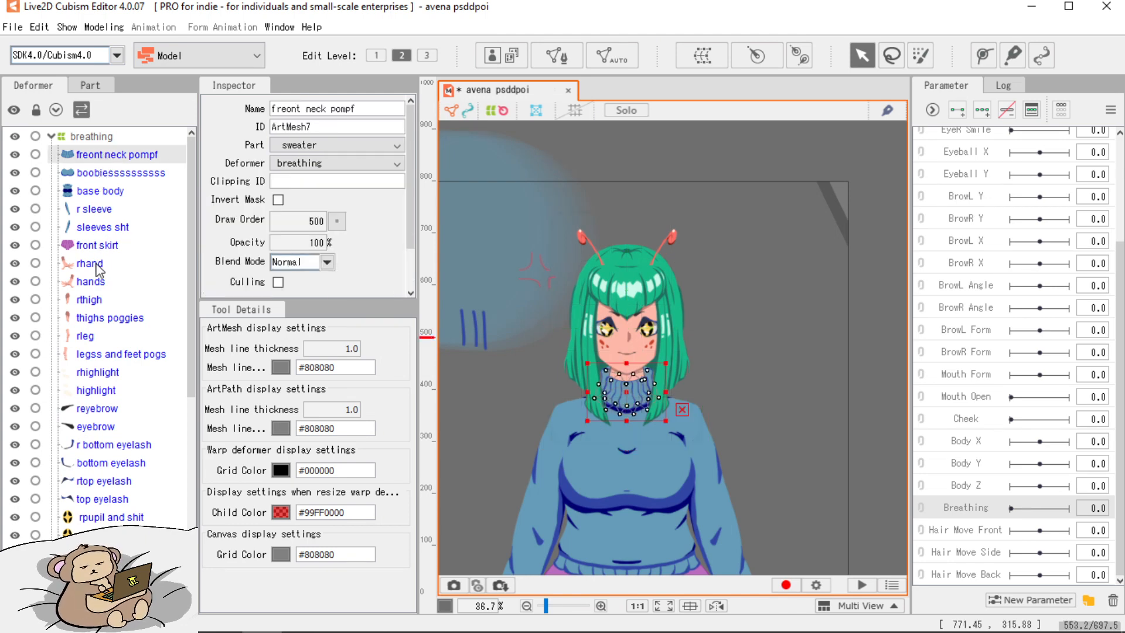
left_click(97, 358, "shift")
scroll(98, 366, "down", 3)
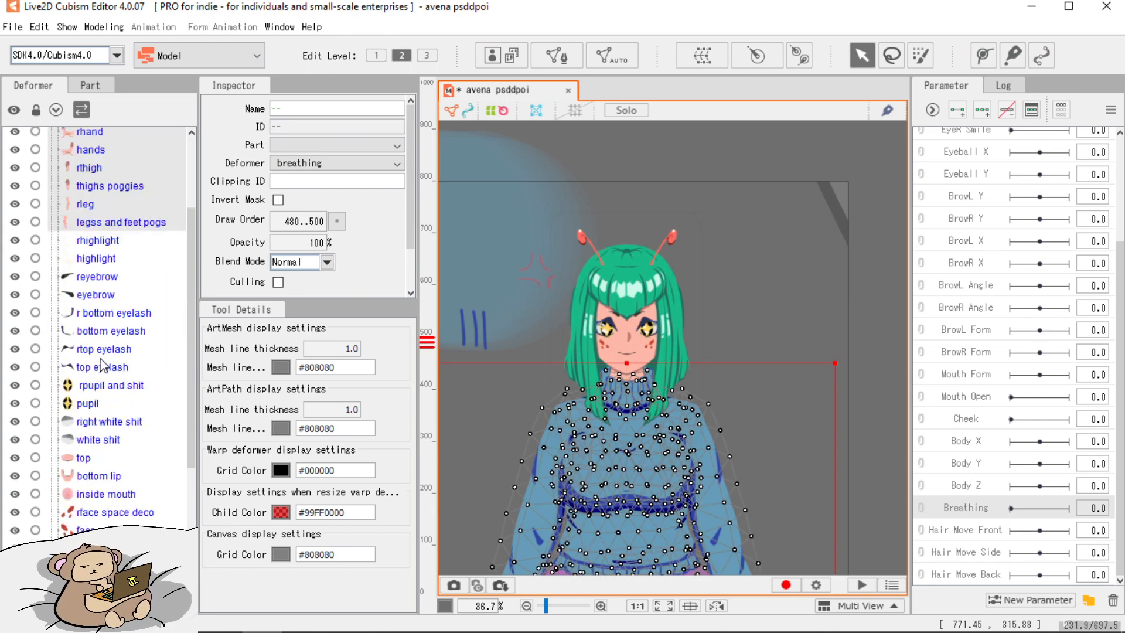
scroll(150, 488, "down", 3)
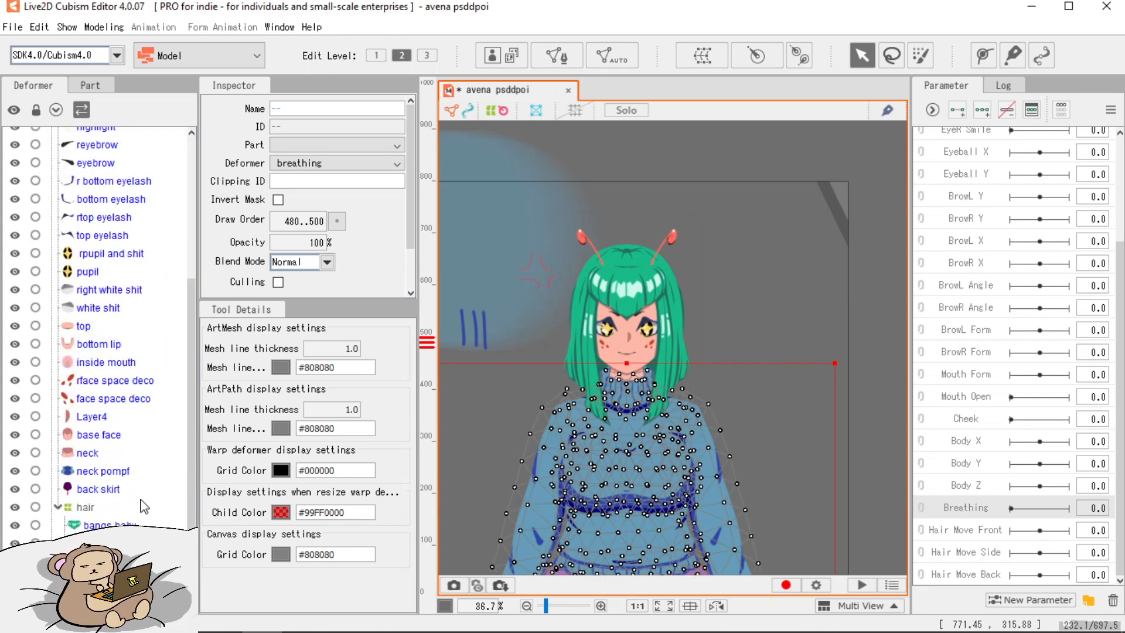
left_click(120, 489)
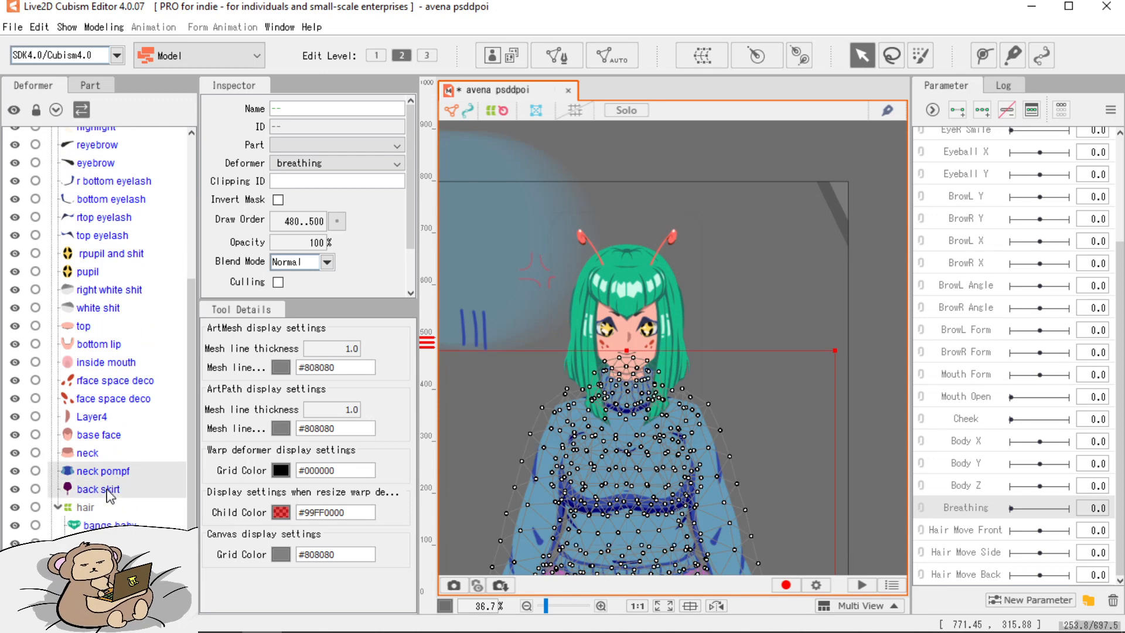
scroll(641, 492, "down", 5)
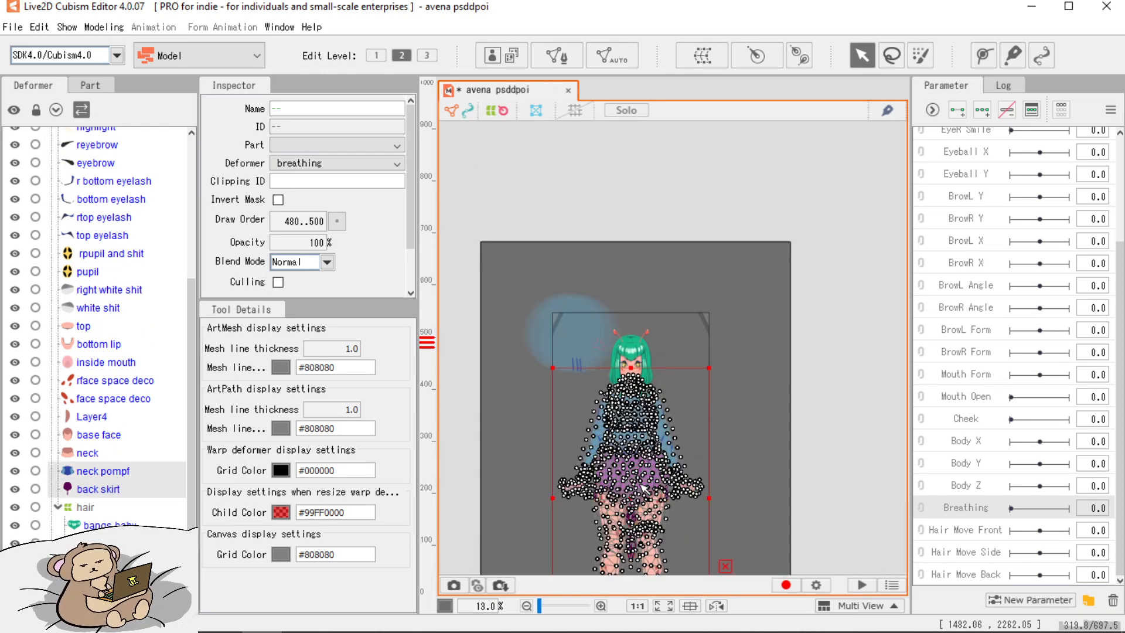
left_click_drag(643, 486, 661, 394)
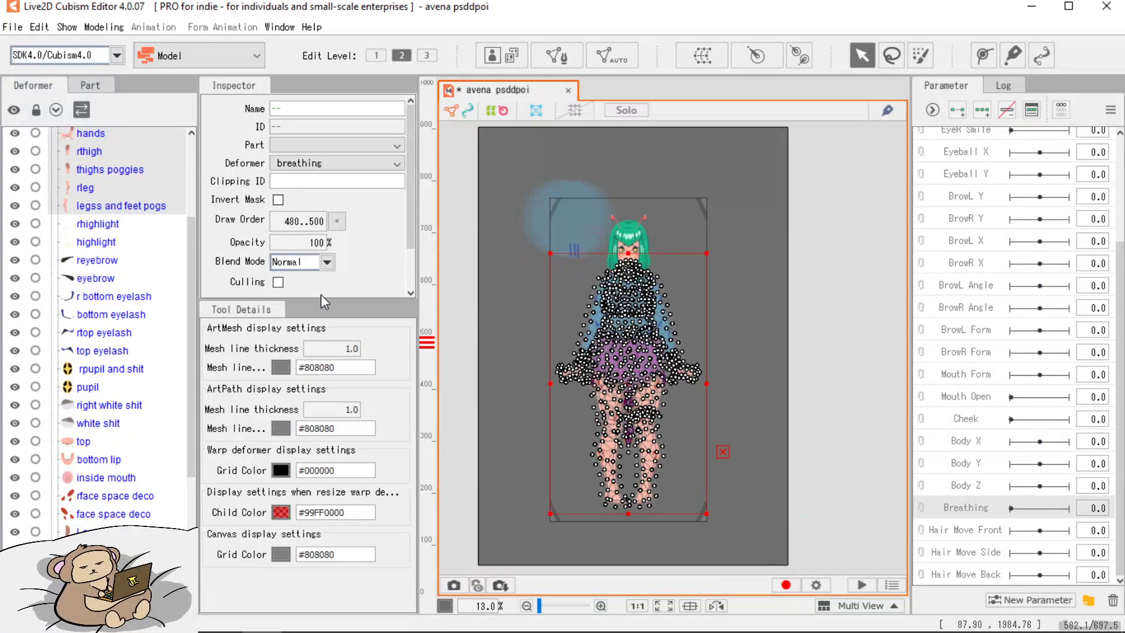
scroll(120, 378, "up", 3)
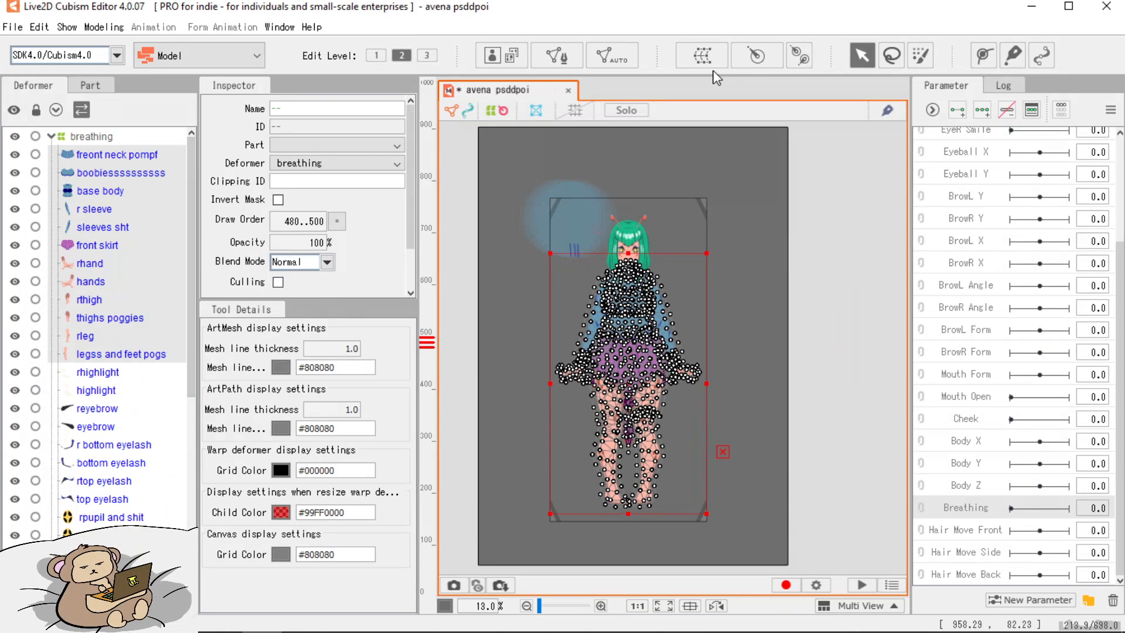
Create a warp deformer named "body" in the sweater part as parent of the selected meshes, and collapse the hair deformer.
left_click(703, 56)
left_click_drag(644, 183, 302, 182)
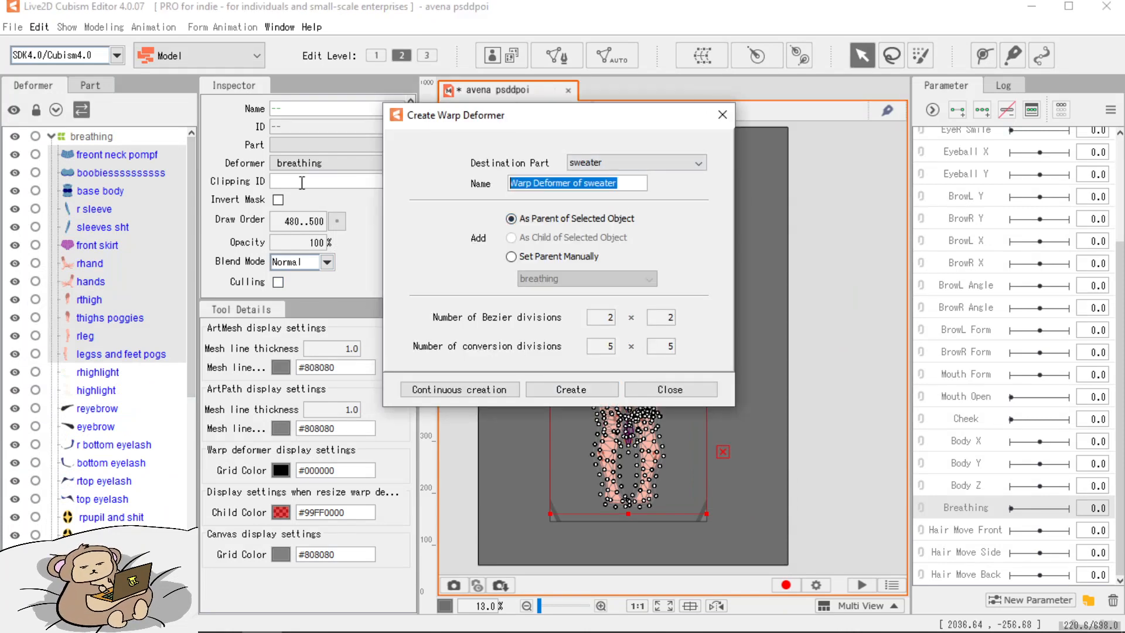
key("BackSpace")
type("body")
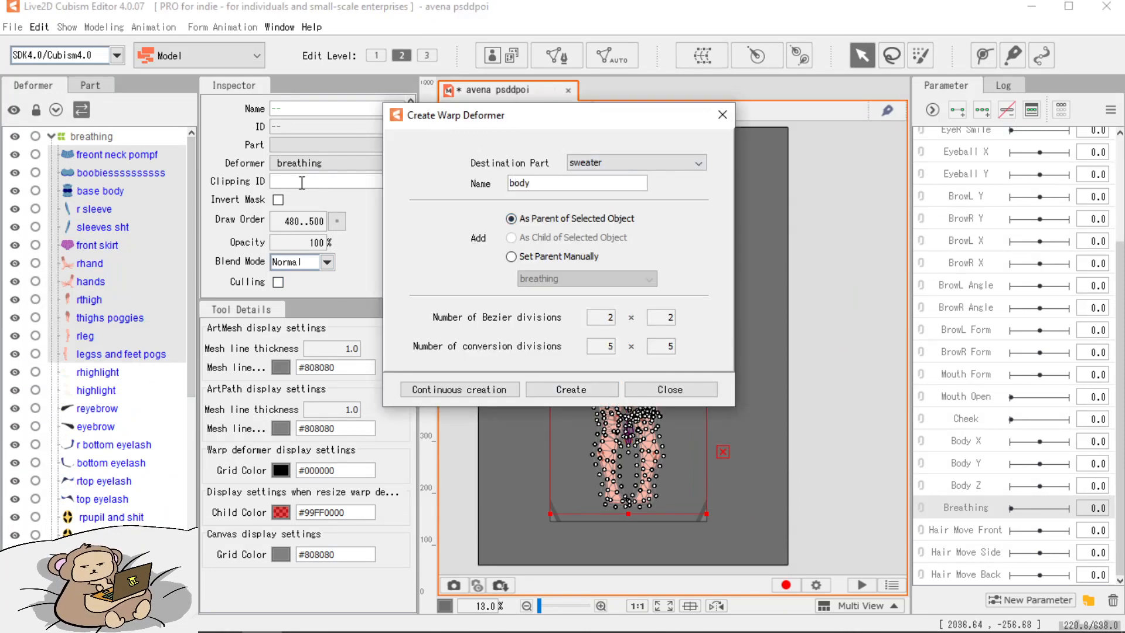
left_click(571, 389)
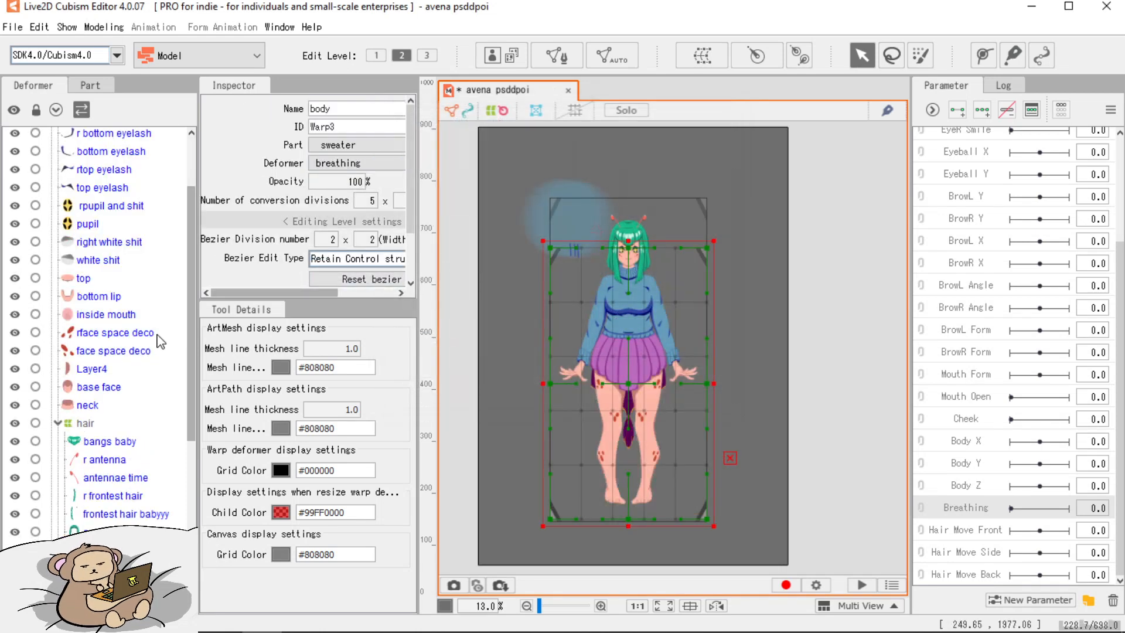
left_click(58, 423)
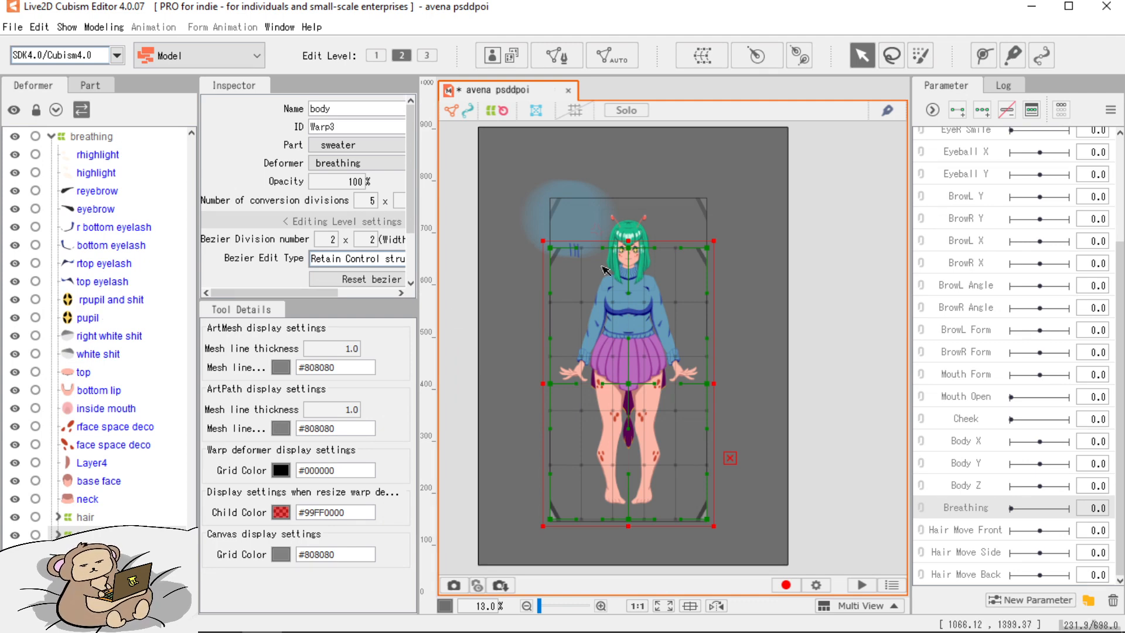
Select the right eye's highlight, bottom eyelash, top eyelash, pupil and white meshes under breathing, leaving out the eyebrow.
scroll(628, 336, "up", 10)
left_click_drag(579, 309, 680, 377)
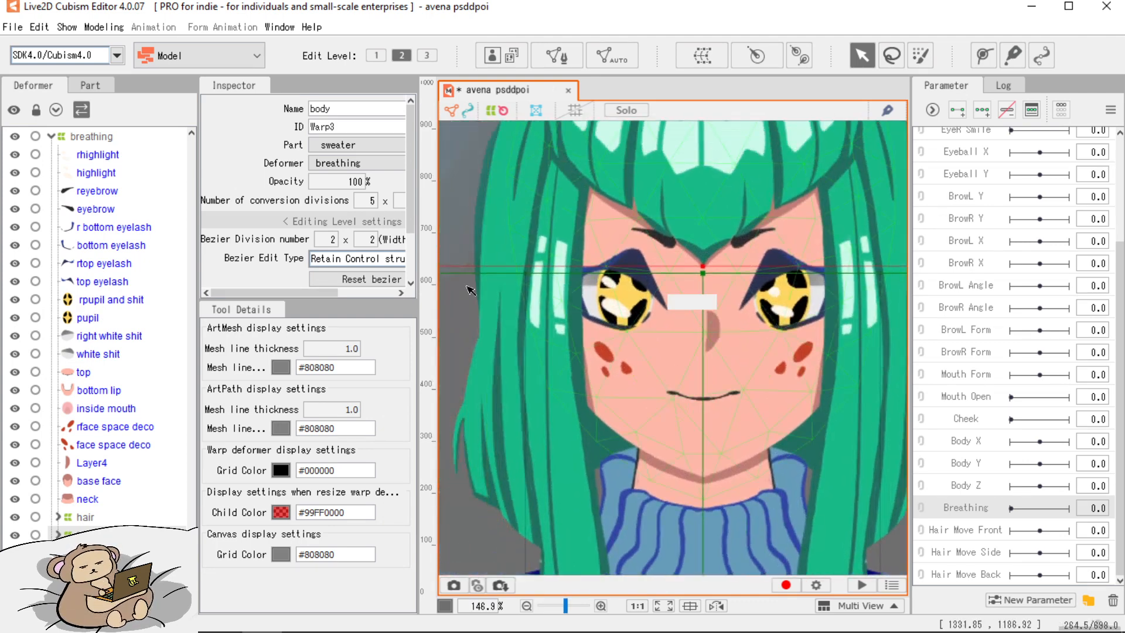
left_click(118, 161)
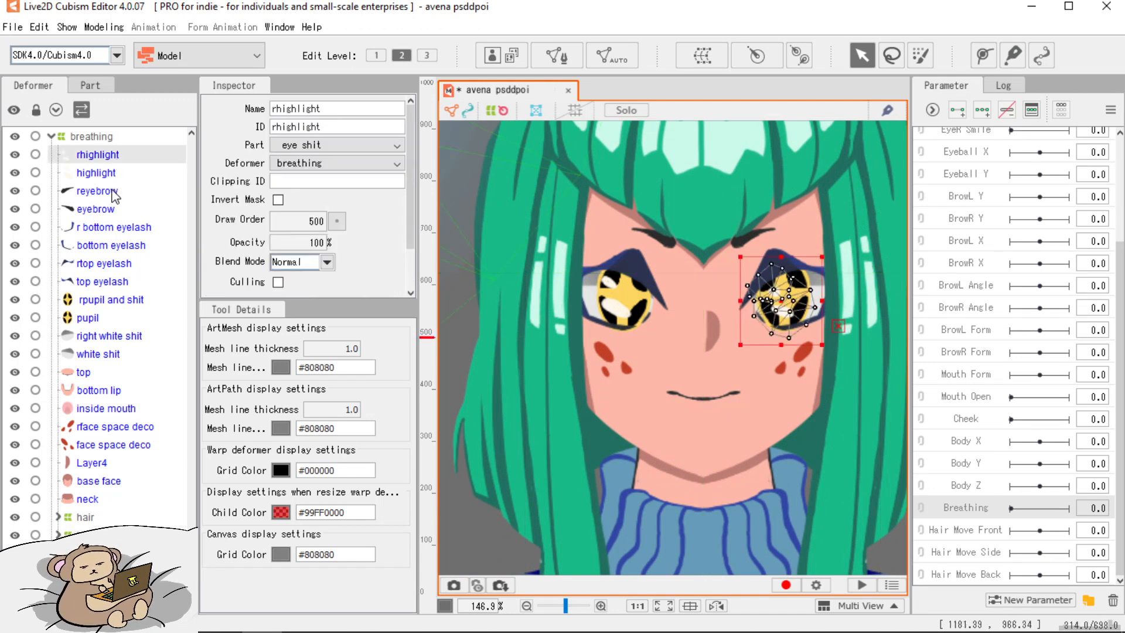
left_click(109, 229, "ctrl")
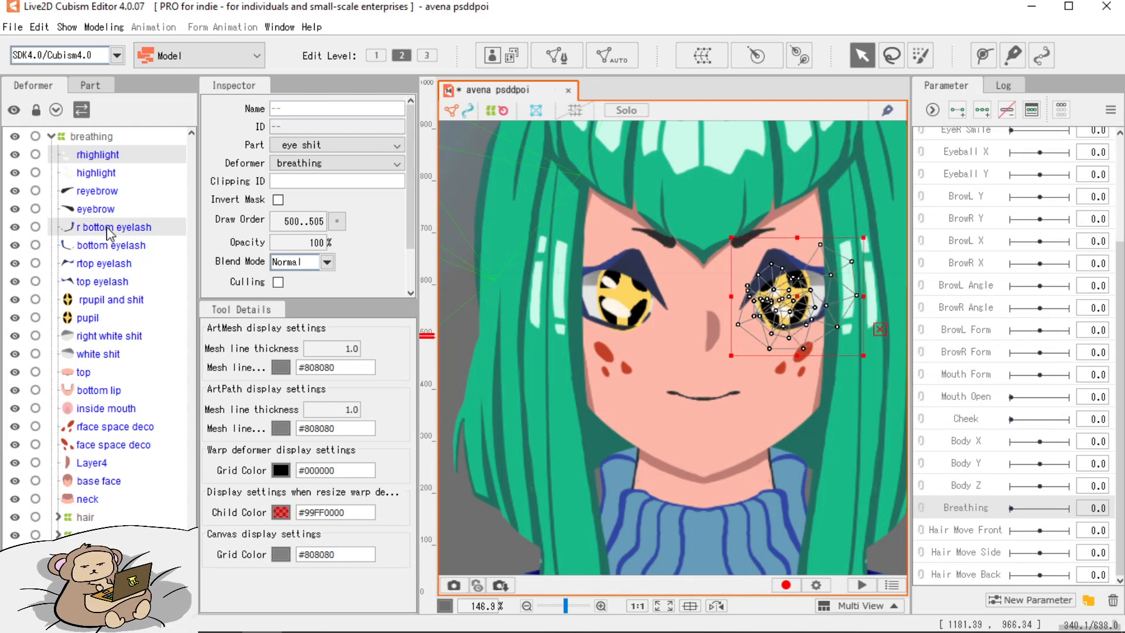
left_click(105, 271, "ctrl")
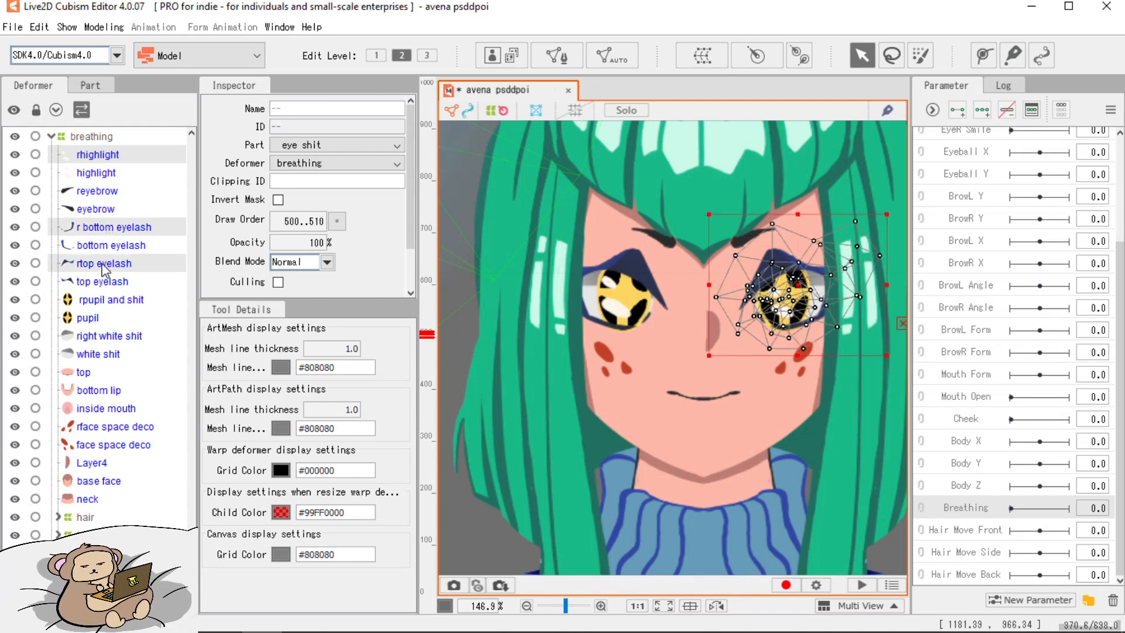
left_click(110, 300, "ctrl")
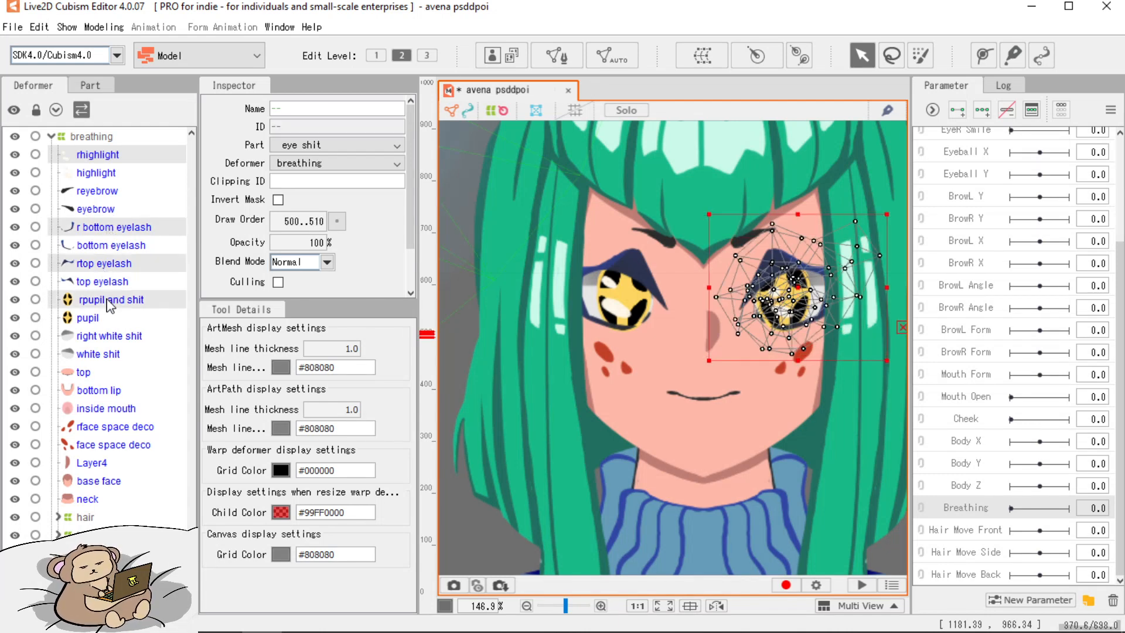
left_click(110, 340, "ctrl")
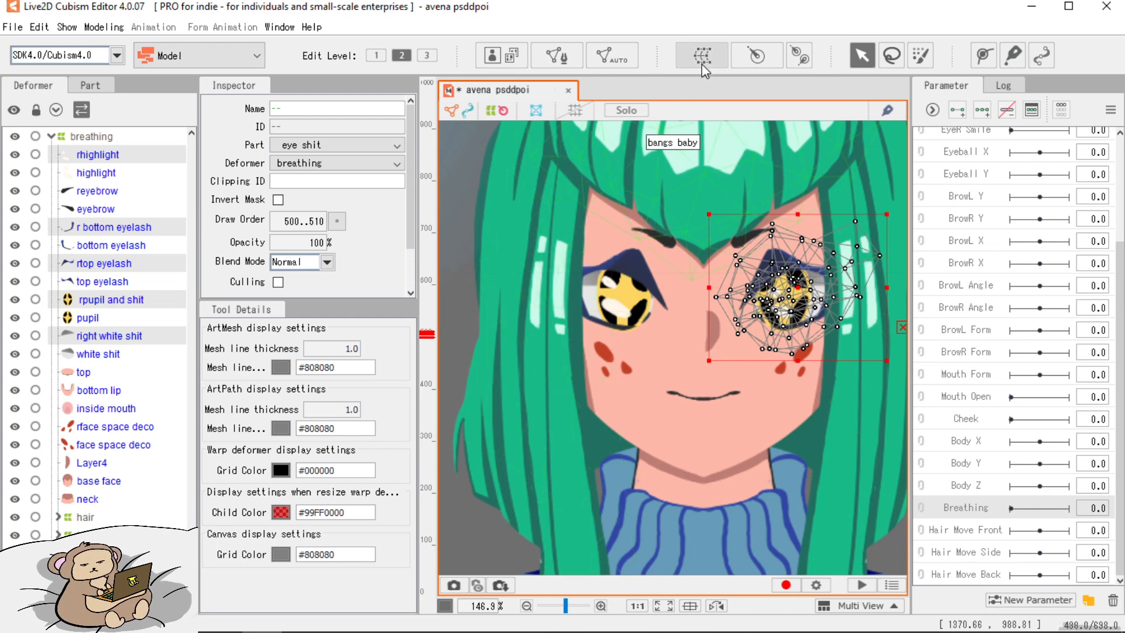
Create a warp deformer named "right eye" as the parent of the selected right-eye meshes.
left_click(703, 58)
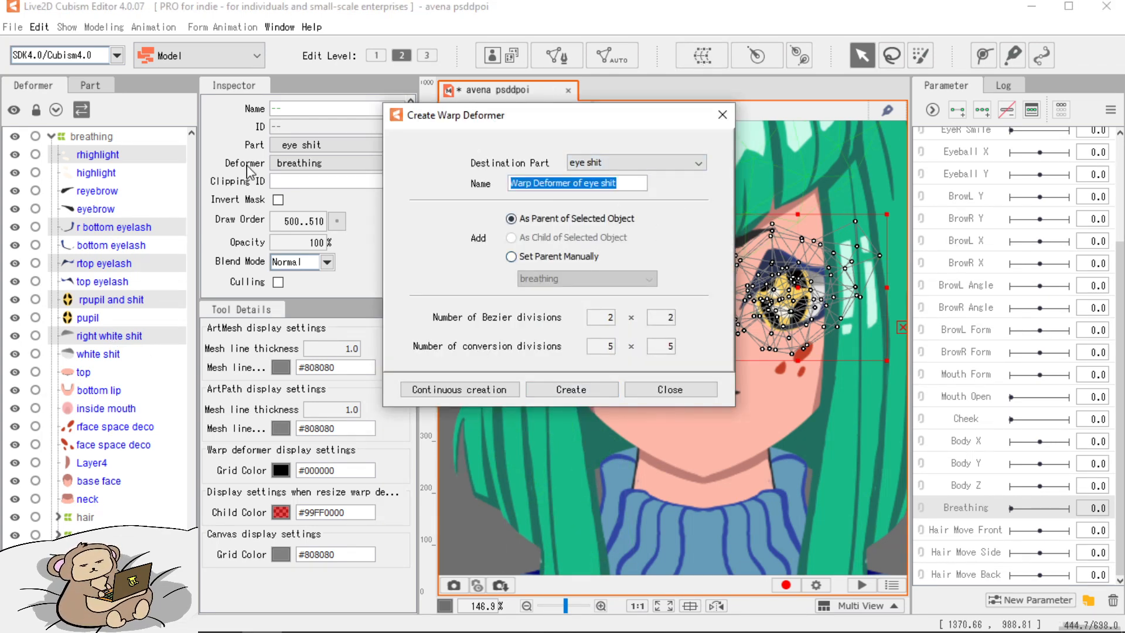
type("right eye")
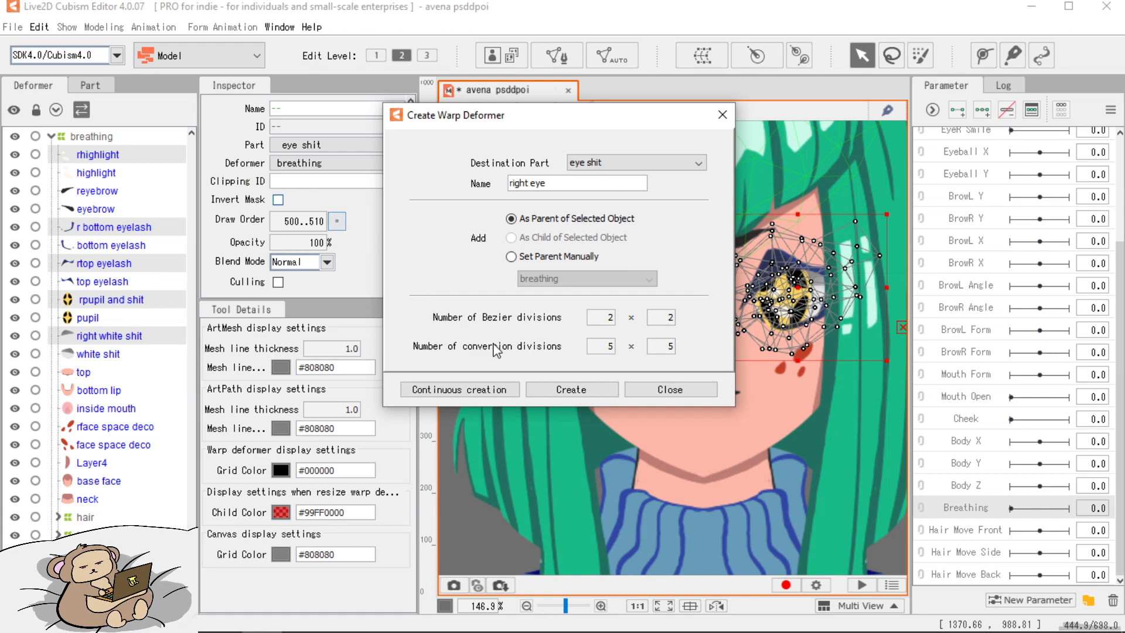
left_click(569, 389)
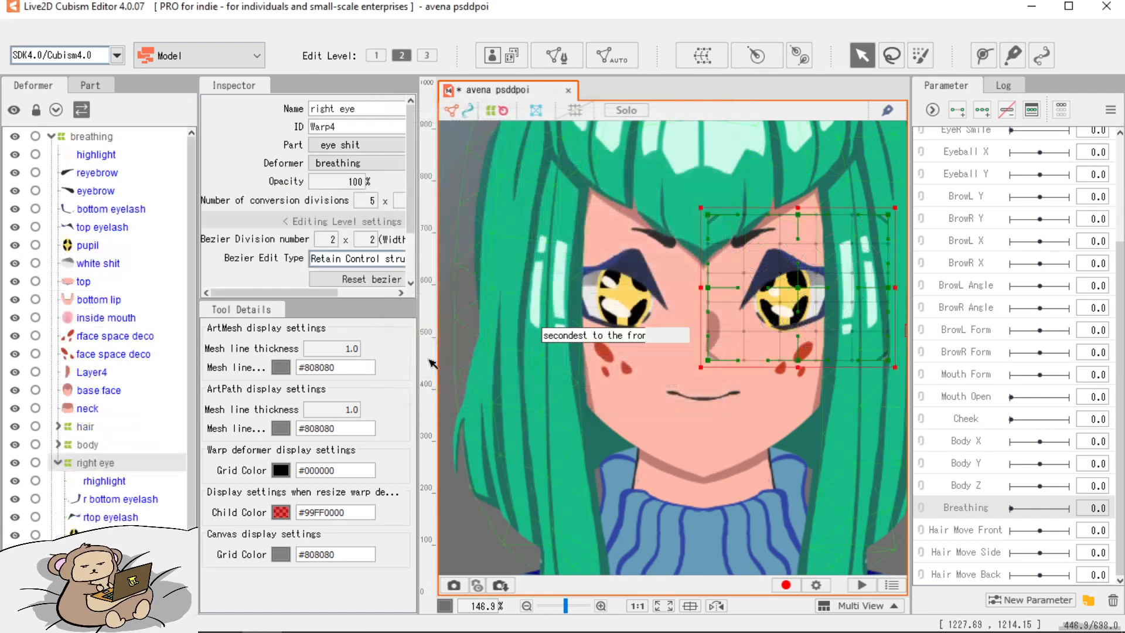
Select the left eye's highlight, bottom eyelash, top eyelash, pupil and white meshes under breathing.
left_click(96, 155)
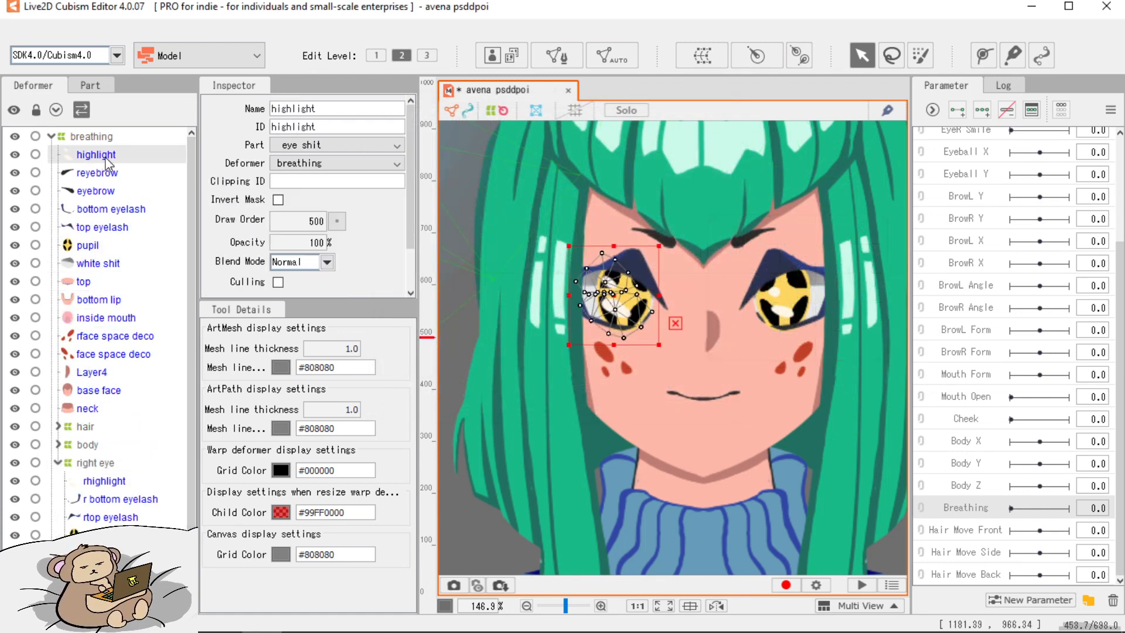
left_click(101, 212, "ctrl")
left_click(98, 228, "ctrl")
left_click(97, 247, "ctrl")
left_click(98, 279, "ctrl")
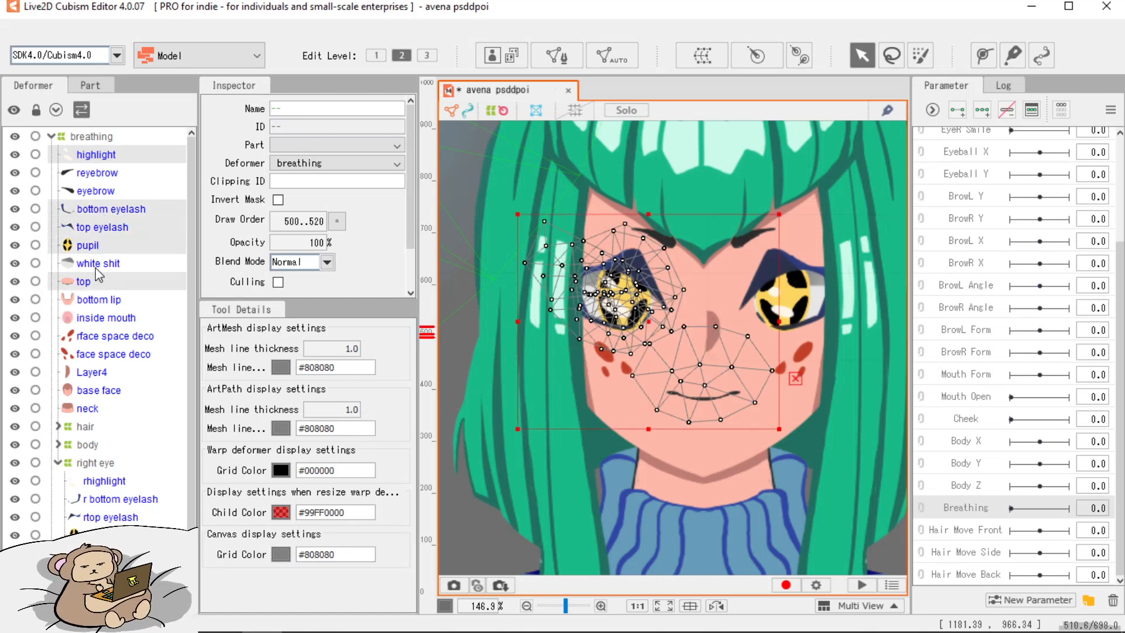
left_click(98, 265, "ctrl")
Create a warp deformer named "left eye" as parent of the selected meshes, and collapse both eye deformers in the hierarchy.
left_click(702, 55)
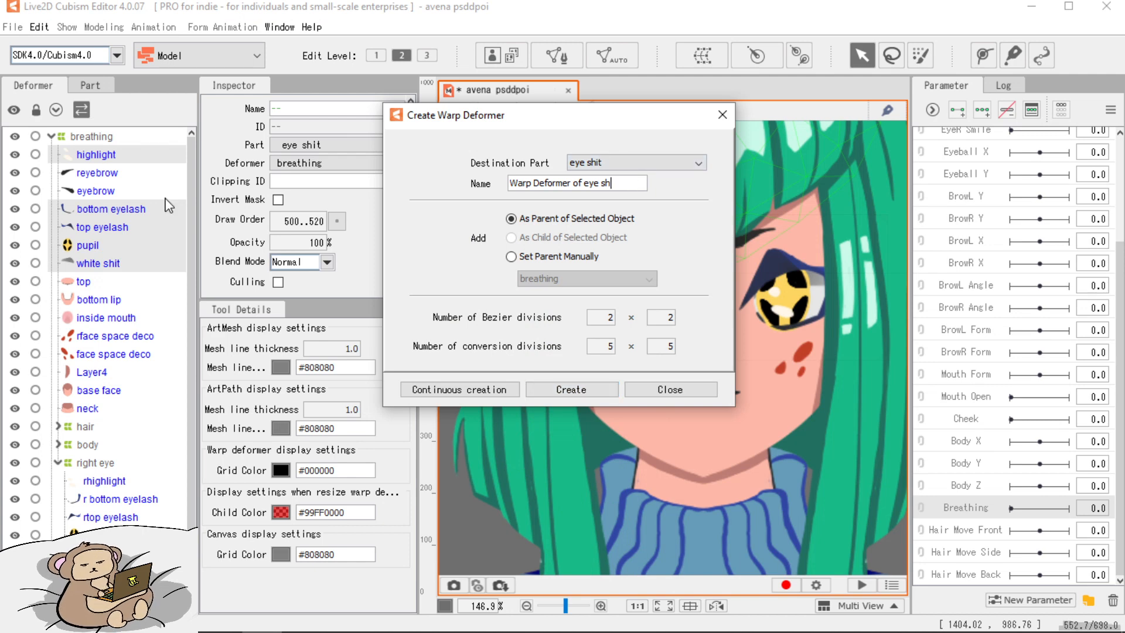
key("BackSpace")
key("BackSpace")
key("BackSpace")
key("BackSpace")
key("BackSpace")
key("BackSpace")
key("BackSpace")
key("BackSpace")
key("BackSpace")
key("BackSpace")
key("BackSpace")
key("BackSpace")
key("BackSpace")
key("BackSpace")
key("BackSpace")
key("BackSpace")
key("BackSpace")
key("BackSpace")
key("BackSpace")
key("BackSpace")
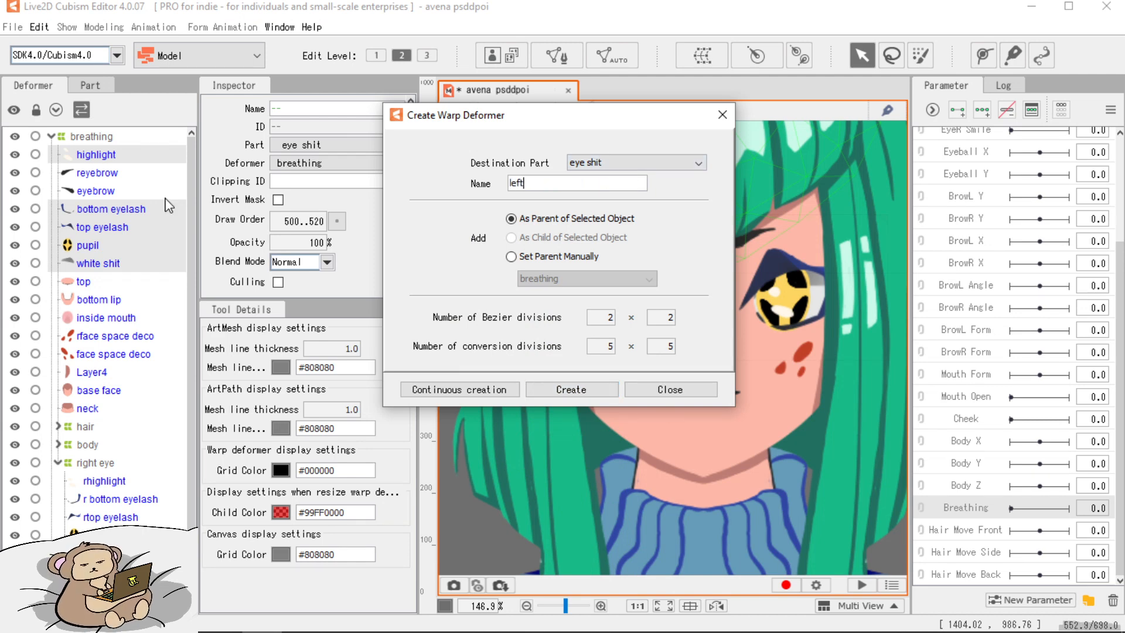
type("left eye")
left_click(571, 389)
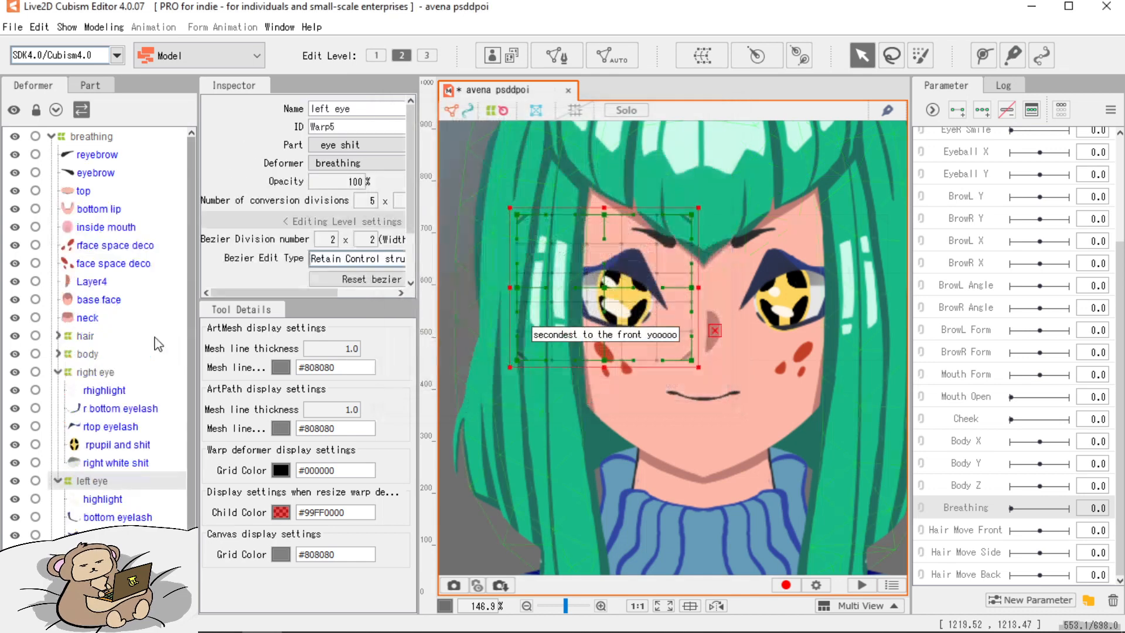
left_click(58, 481)
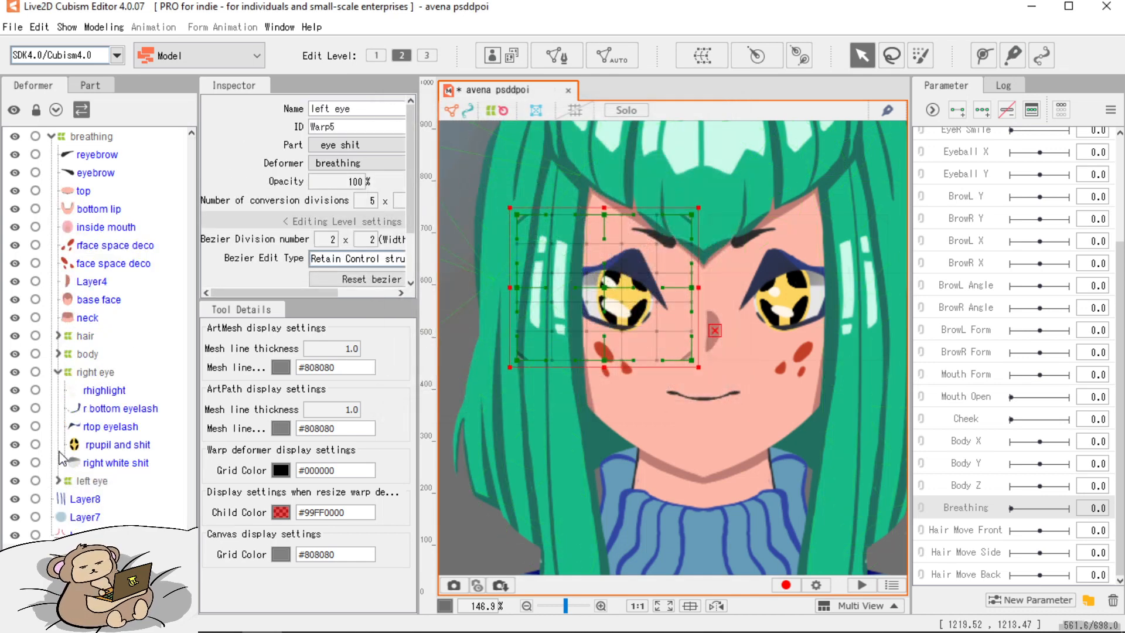
left_click(58, 374)
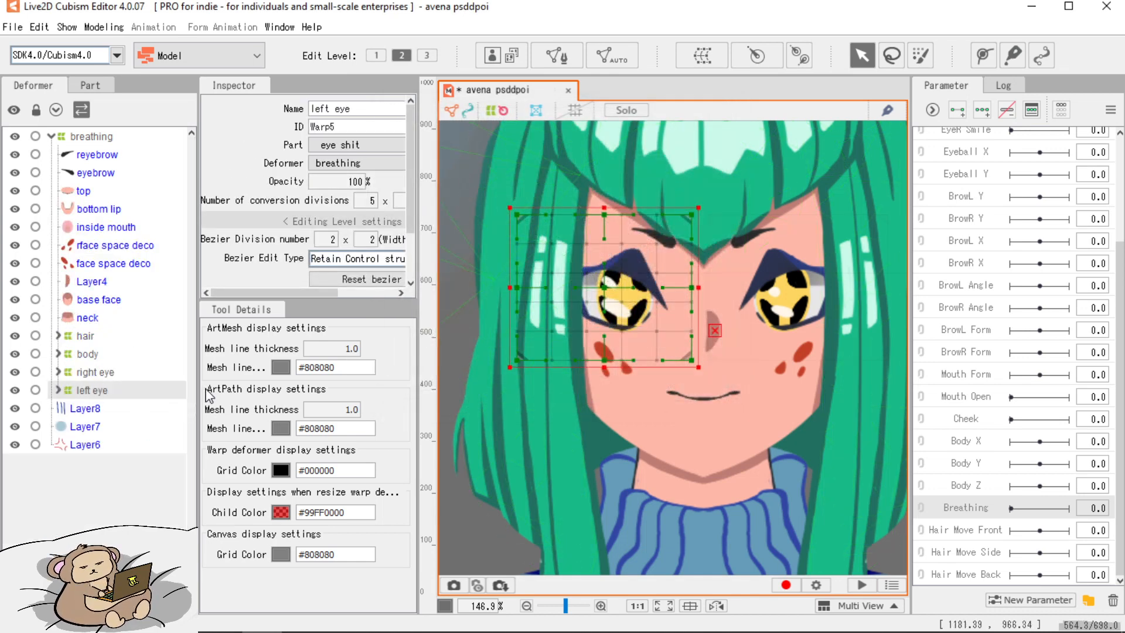
Create a warp deformer named "mouth" as parent of the top, bottom lip and inside mouth meshes, and collapse it in the hierarchy.
left_click(84, 191)
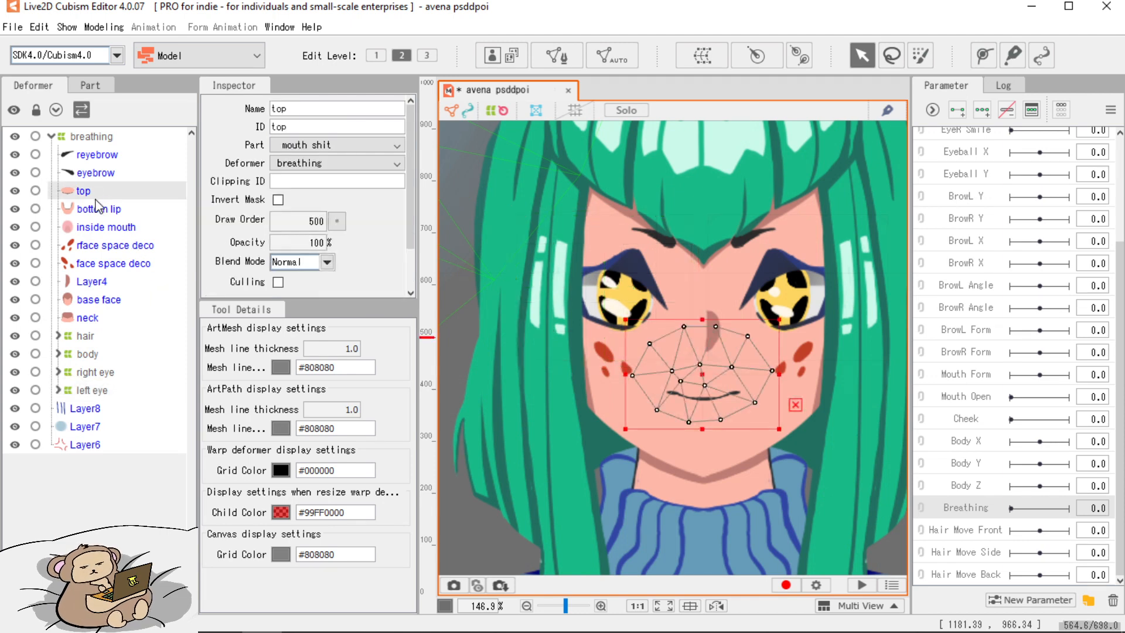
left_click(93, 229, "shift")
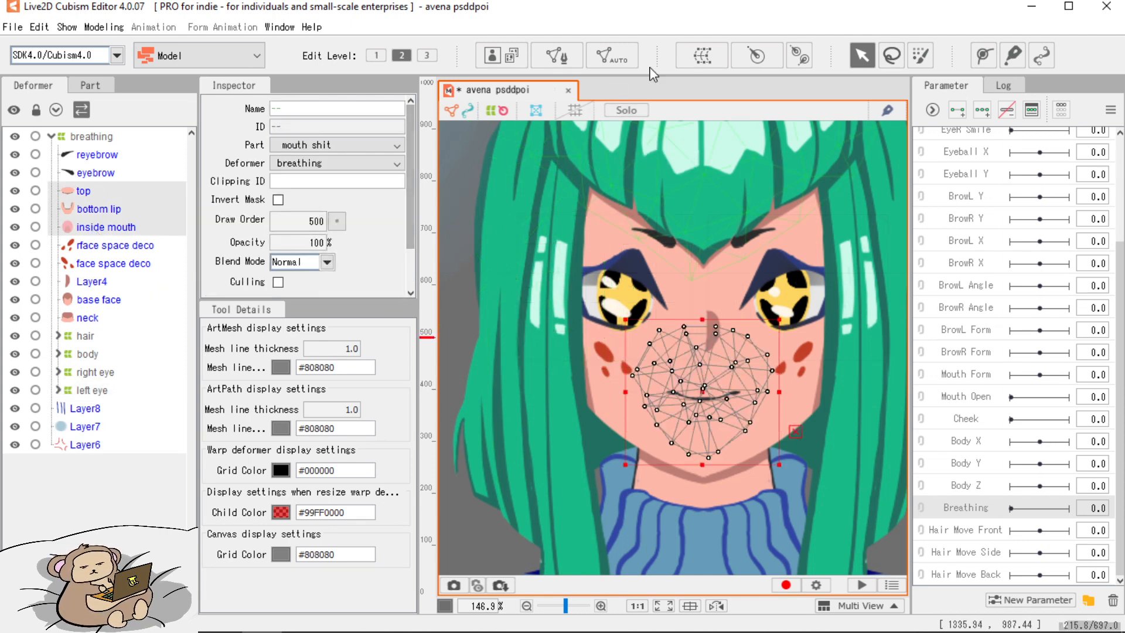
left_click(703, 56)
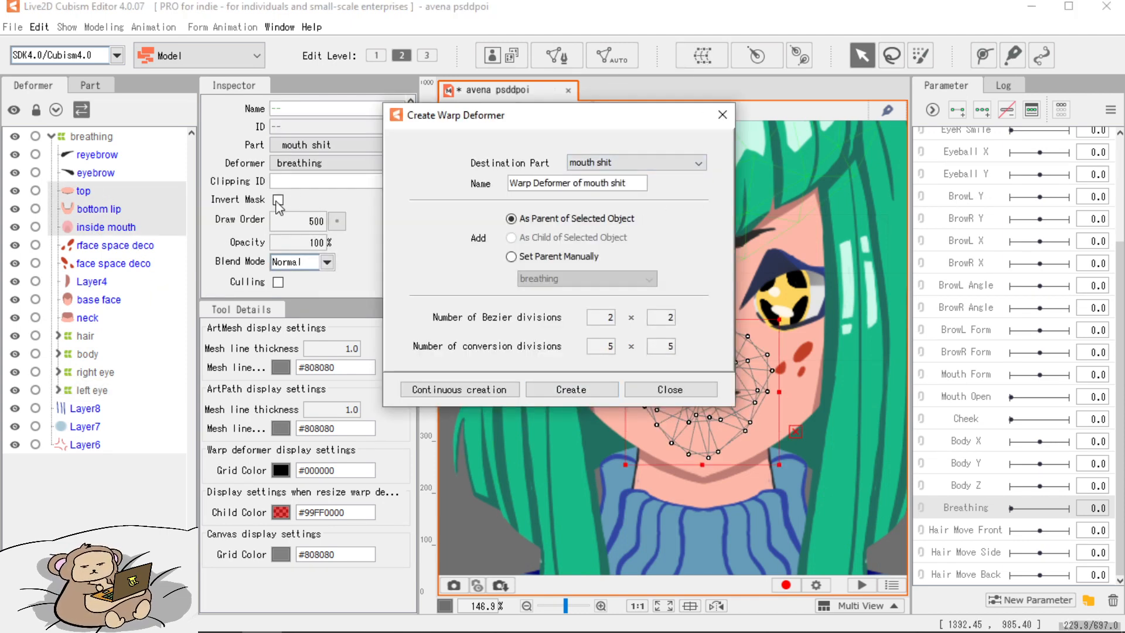
key("BackSpace")
key("BackSpace")
key("BackSpace")
key("BackSpace")
key("BackSpace")
key("BackSpace")
key("BackSpace")
key("BackSpace")
key("BackSpace")
key("BackSpace")
key("BackSpace")
key("BackSpace")
key("BackSpace")
key("BackSpace")
key("BackSpace")
key("BackSpace")
key("BackSpace")
key("BackSpace")
key("BackSpace")
key("BackSpace")
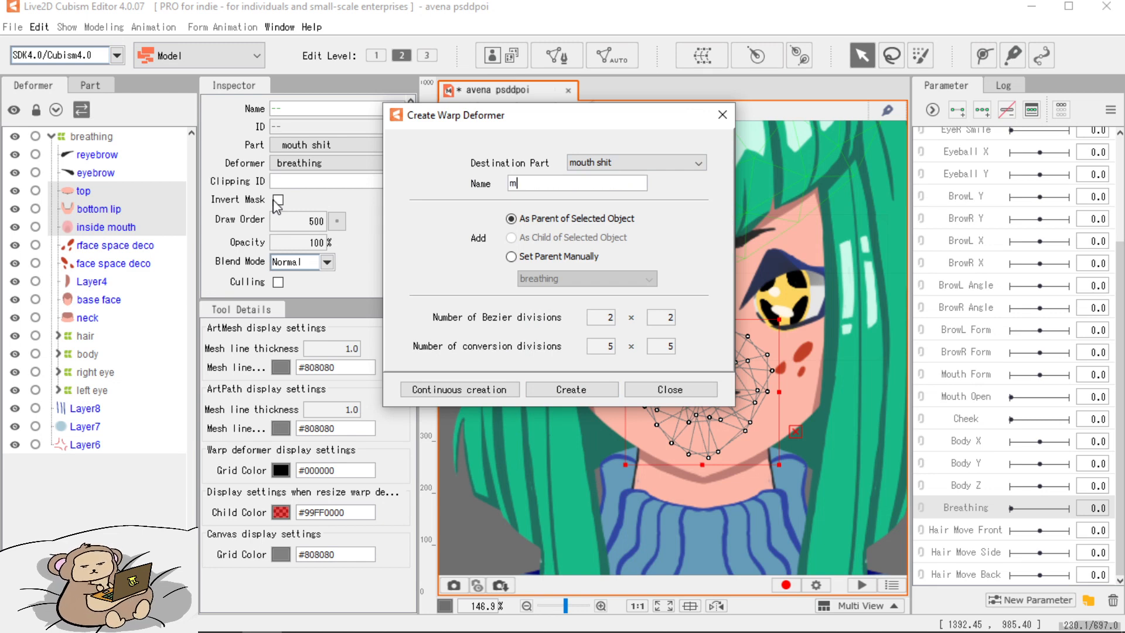
left_click(567, 390)
left_click(57, 354)
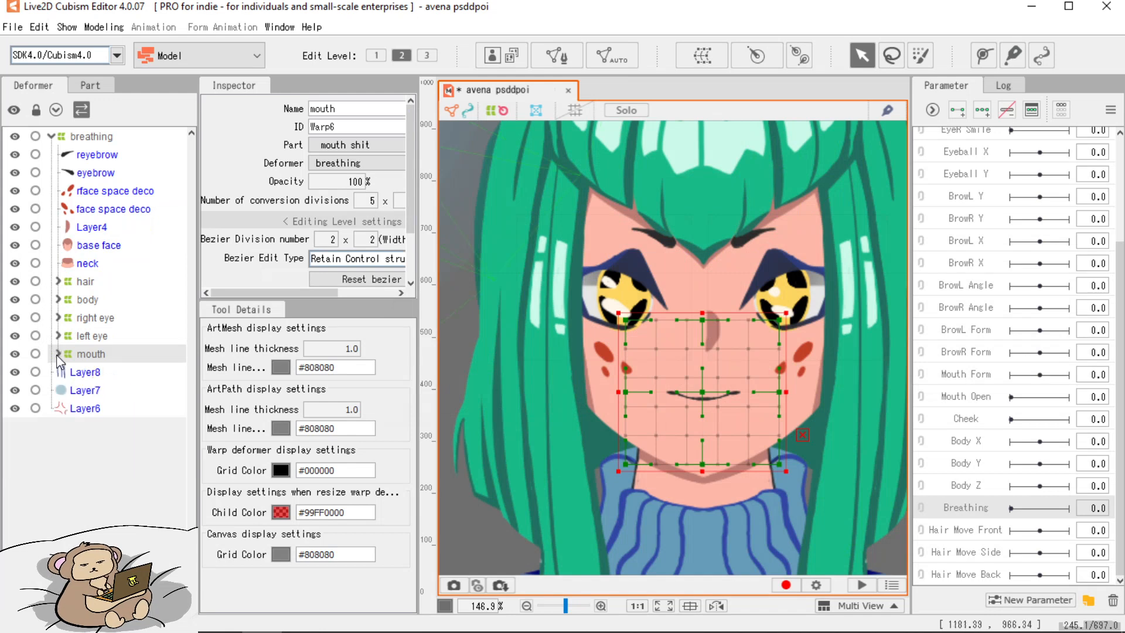
Create a warp deformer named "blush" as the parent of the rface space deco and face space deco meshes.
left_click(103, 248)
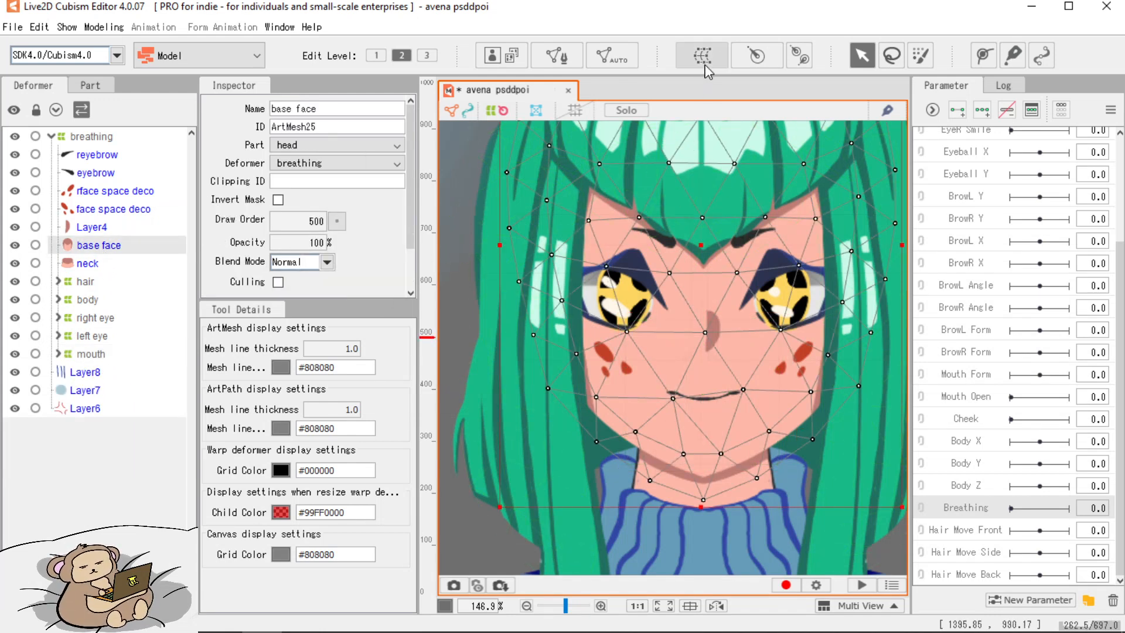
left_click(536, 111)
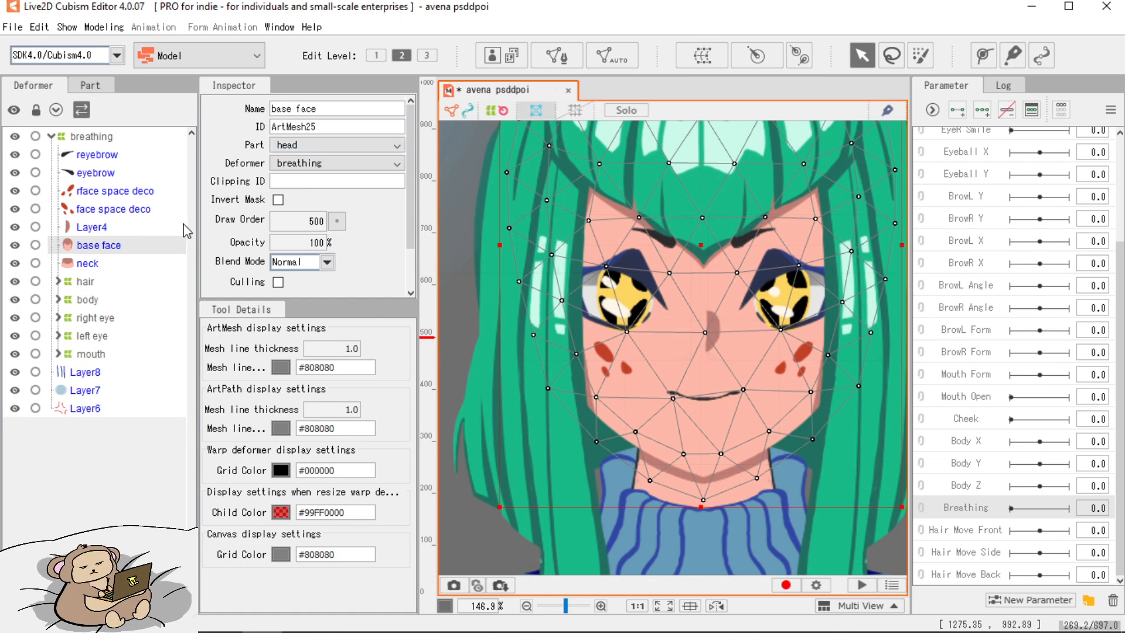
left_click(126, 192)
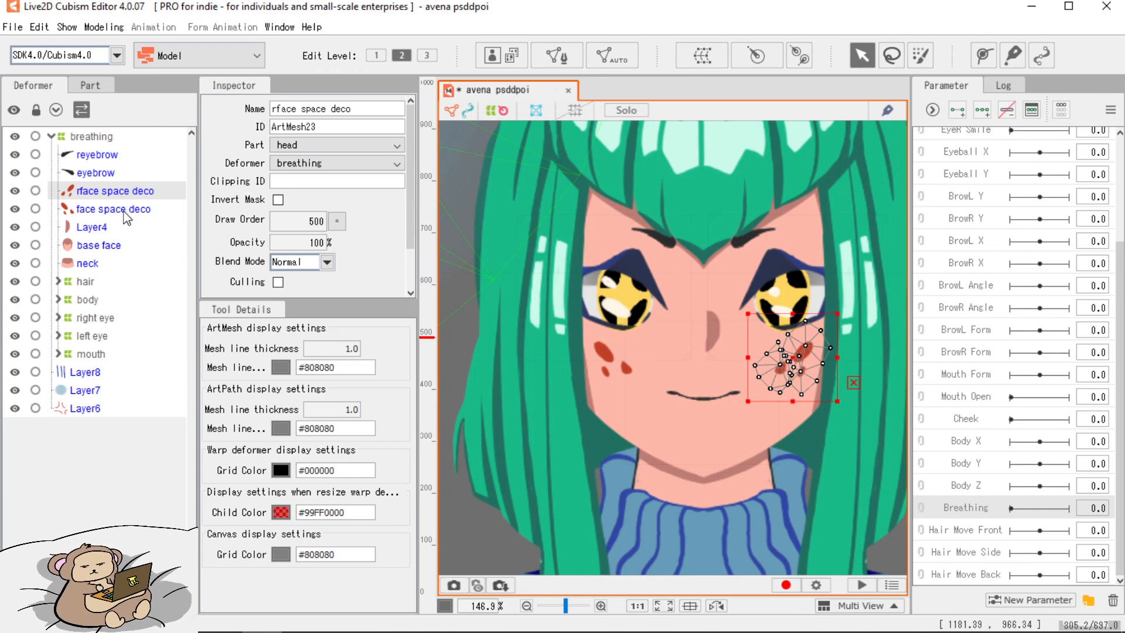
left_click(127, 205, "ctrl")
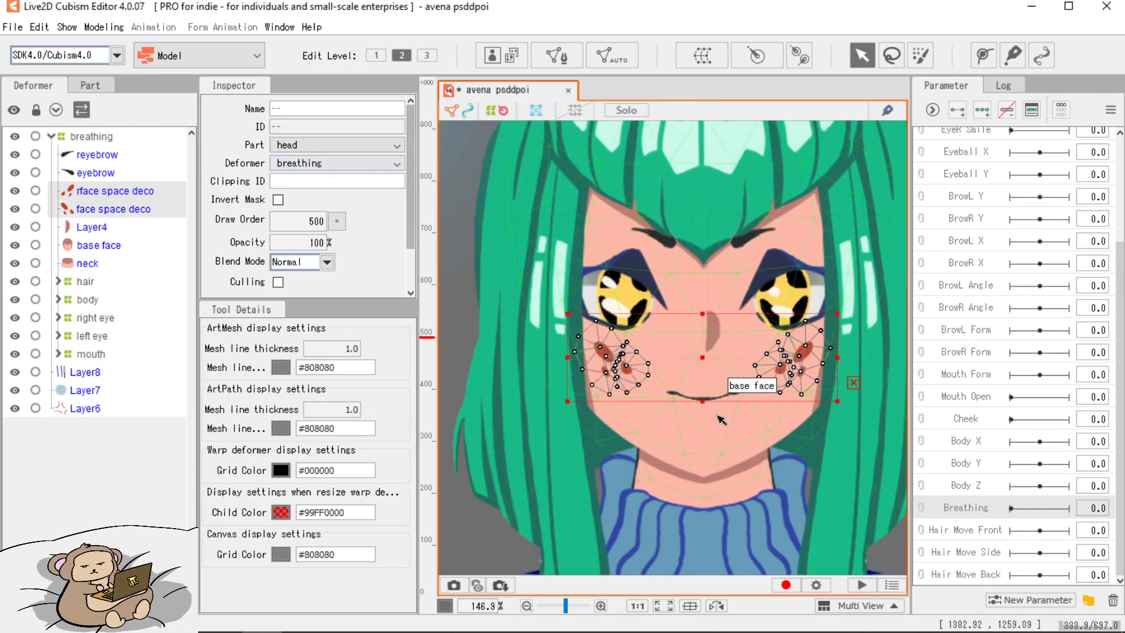
left_click(703, 55)
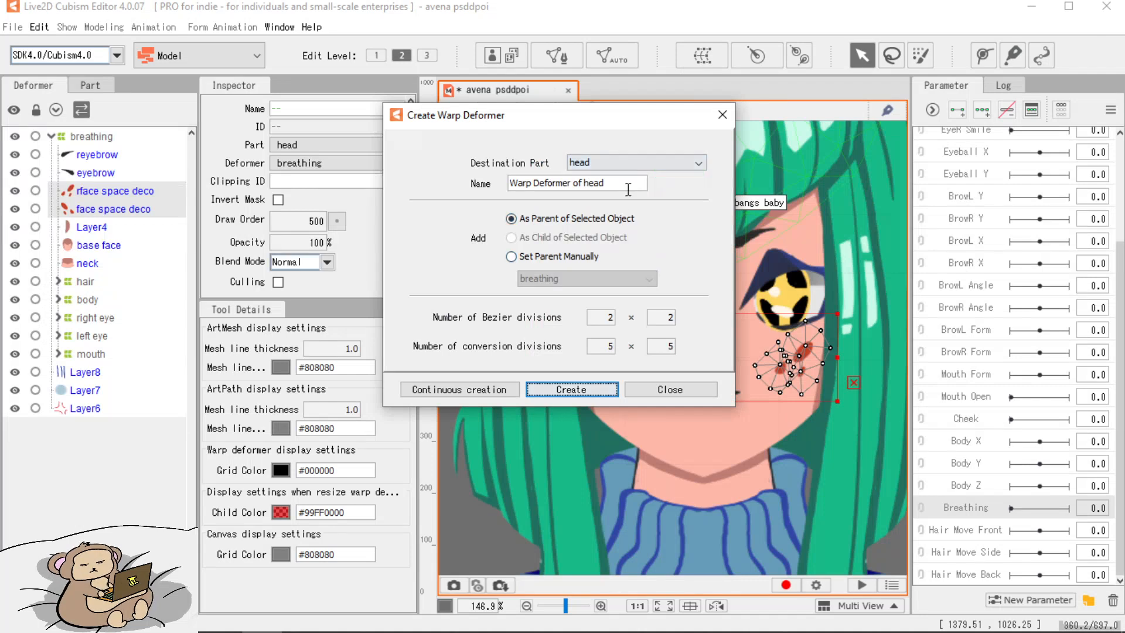
key("BackSpace")
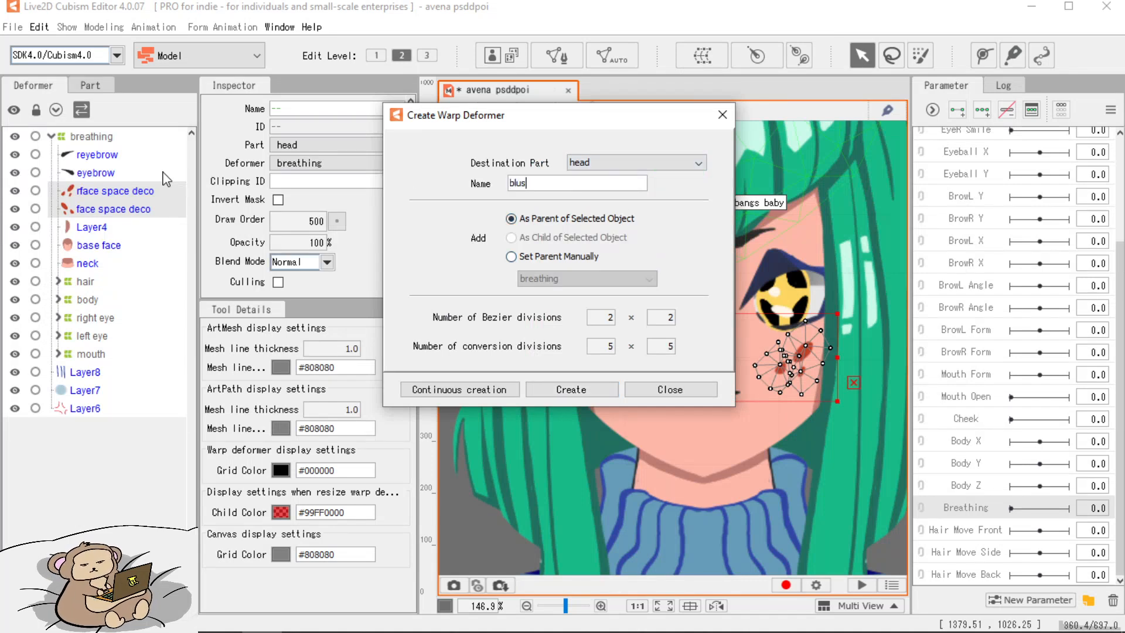
left_click(571, 389)
Create a warp deformer named "head" as parent of the base face mesh, and collapse the head and blush deformers in the hierarchy.
left_click(105, 211)
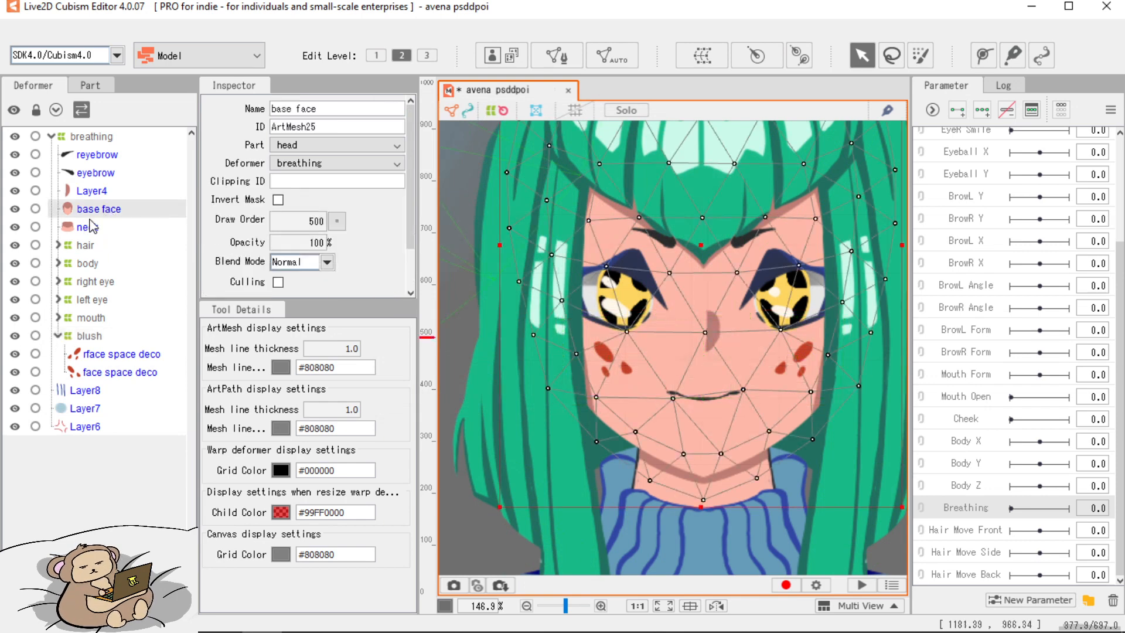
left_click(703, 54)
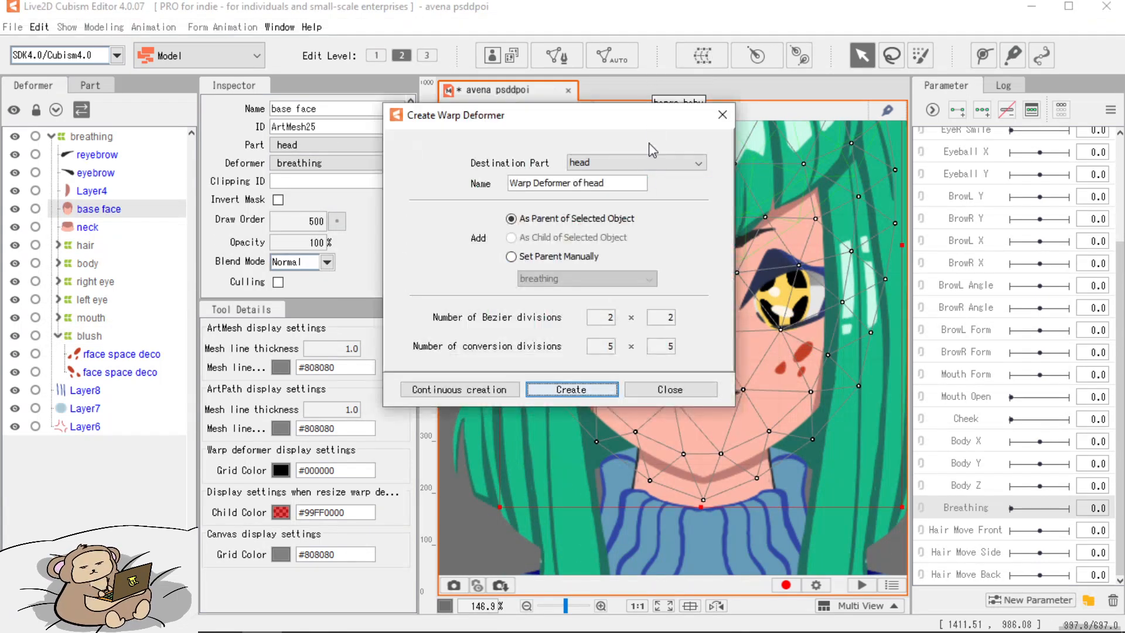
triple_click(632, 184)
key("BackSpace")
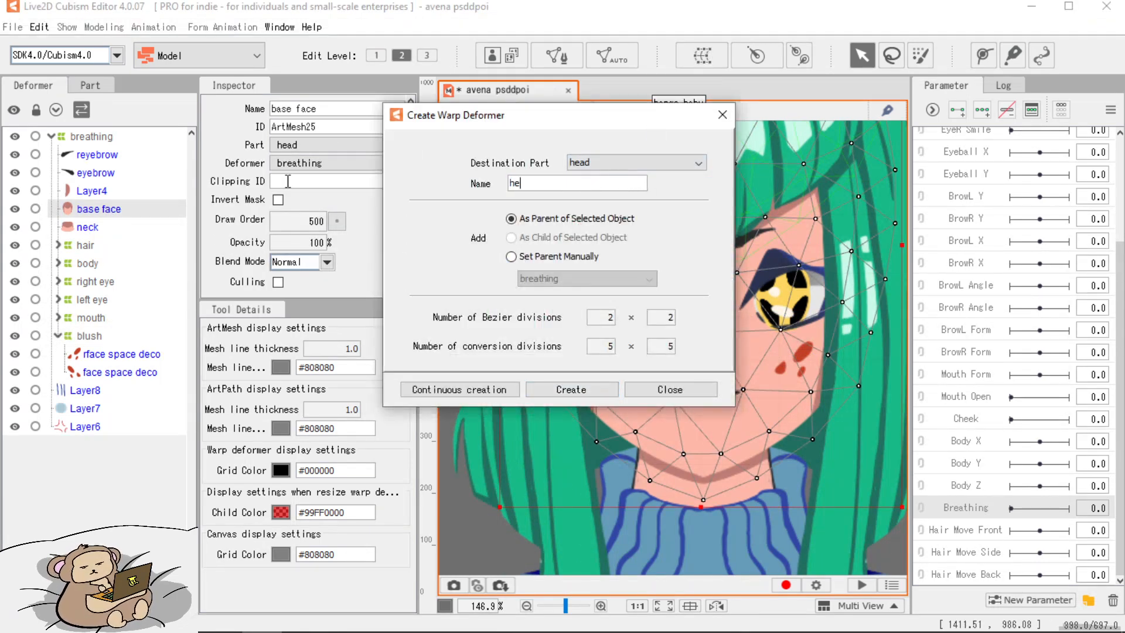
left_click(572, 390)
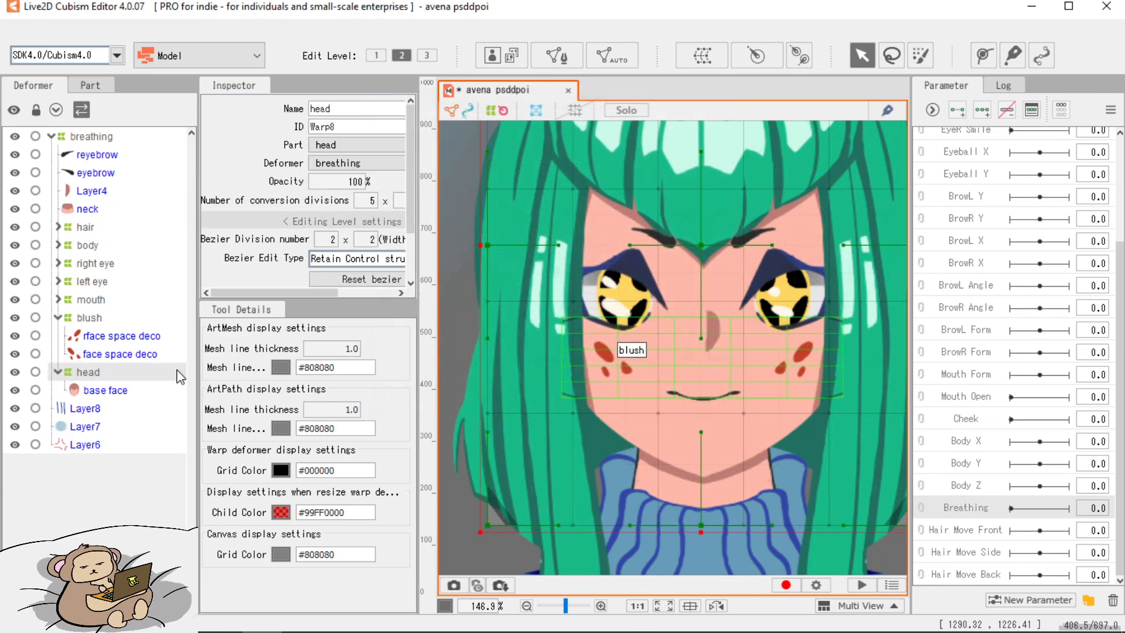
left_click(58, 372)
left_click(66, 323)
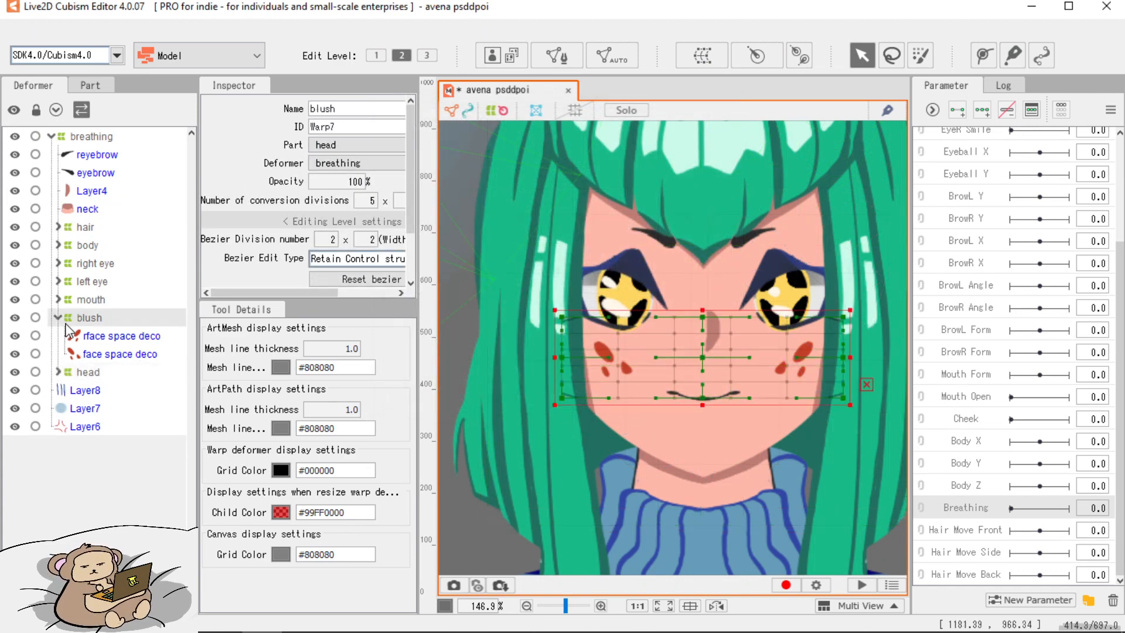
left_click(58, 317)
Create a warp deformer named "necc" as the parent of the neck mesh.
left_click(85, 210)
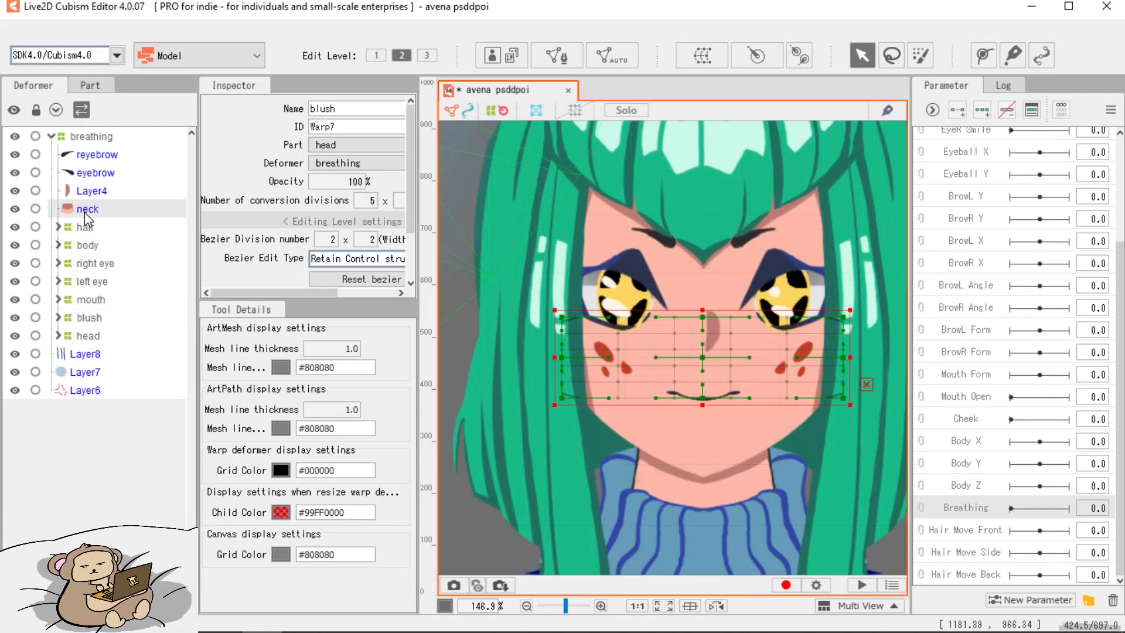
left_click(716, 63)
key("ctrl+a")
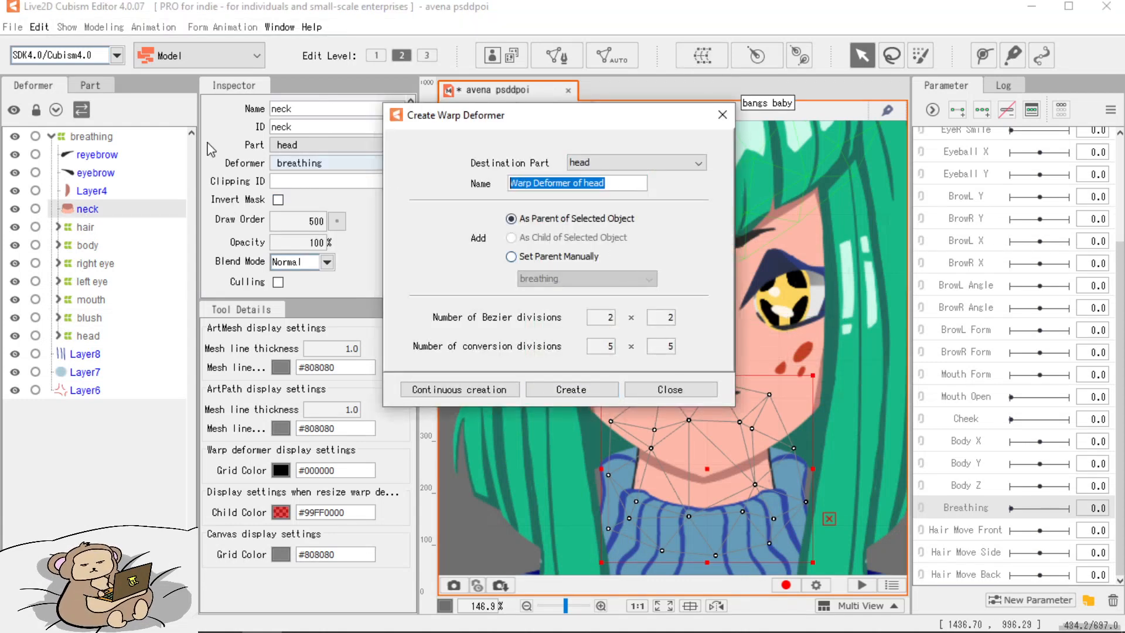
key("BackSpace")
type("necc")
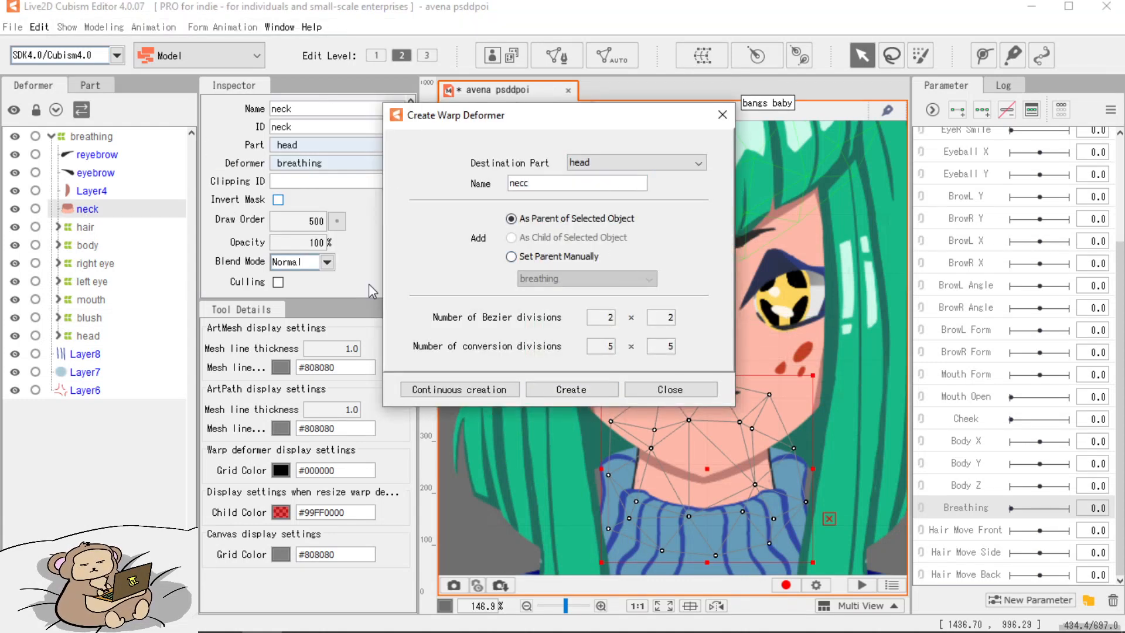
left_click(571, 390)
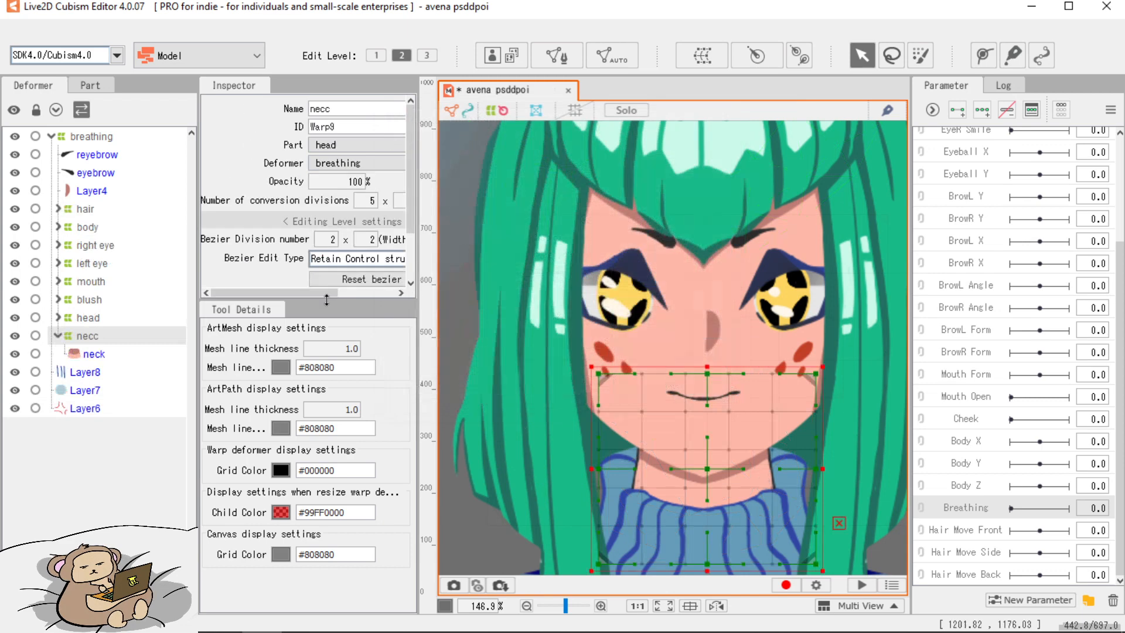
Create a warp deformer named "nose" as the parent of the Layer4 nose mesh.
left_click(89, 193)
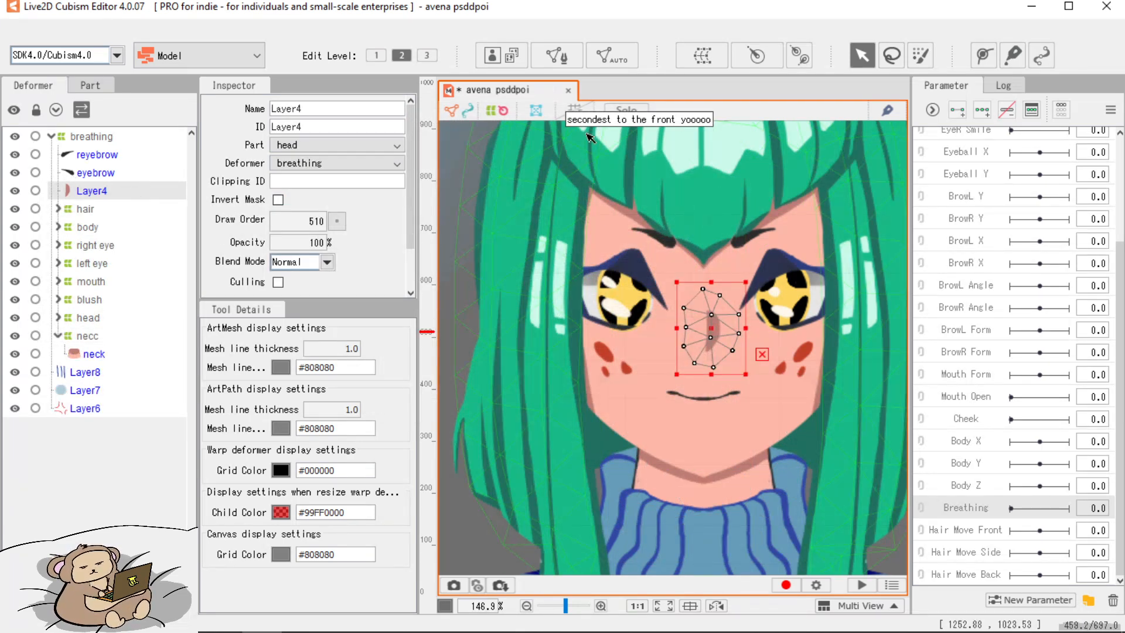
left_click(702, 55)
triple_click(623, 184)
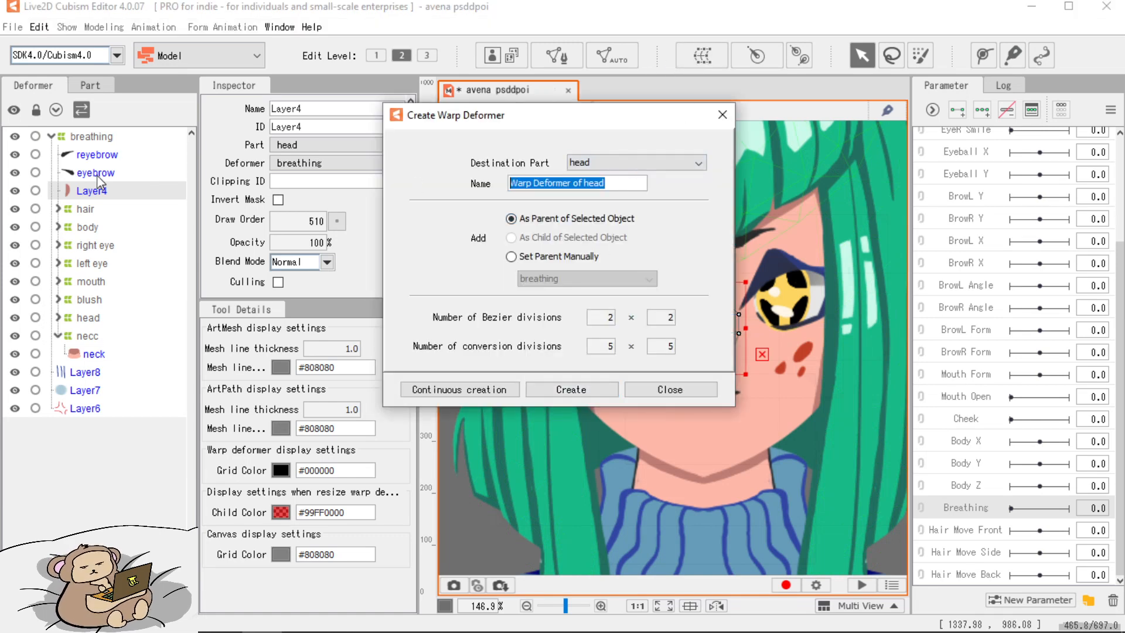
key("BackSpace")
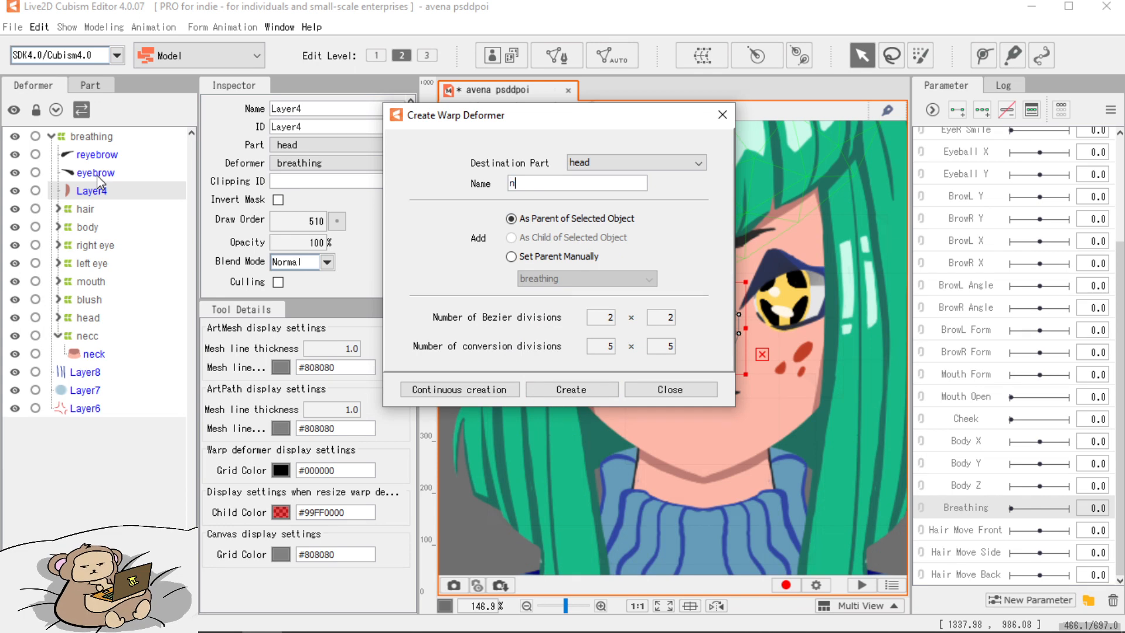
type("nose")
left_click(606, 391)
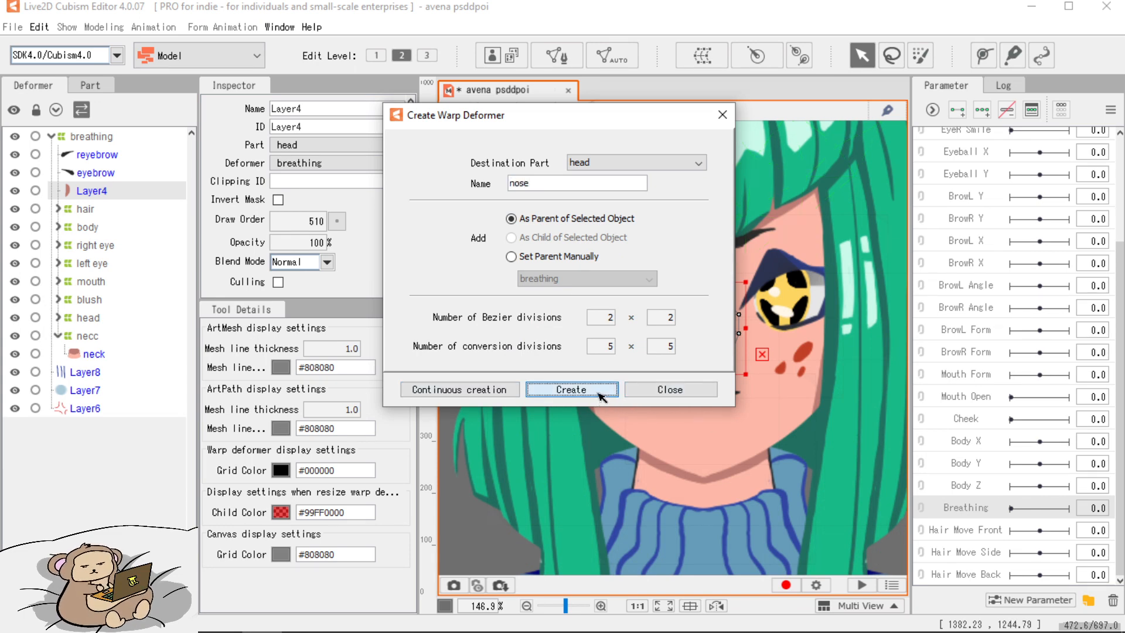
Create a warp deformer named "right eyebrow" as the parent of the reyebrow mesh.
left_click(166, 172)
left_click(164, 156)
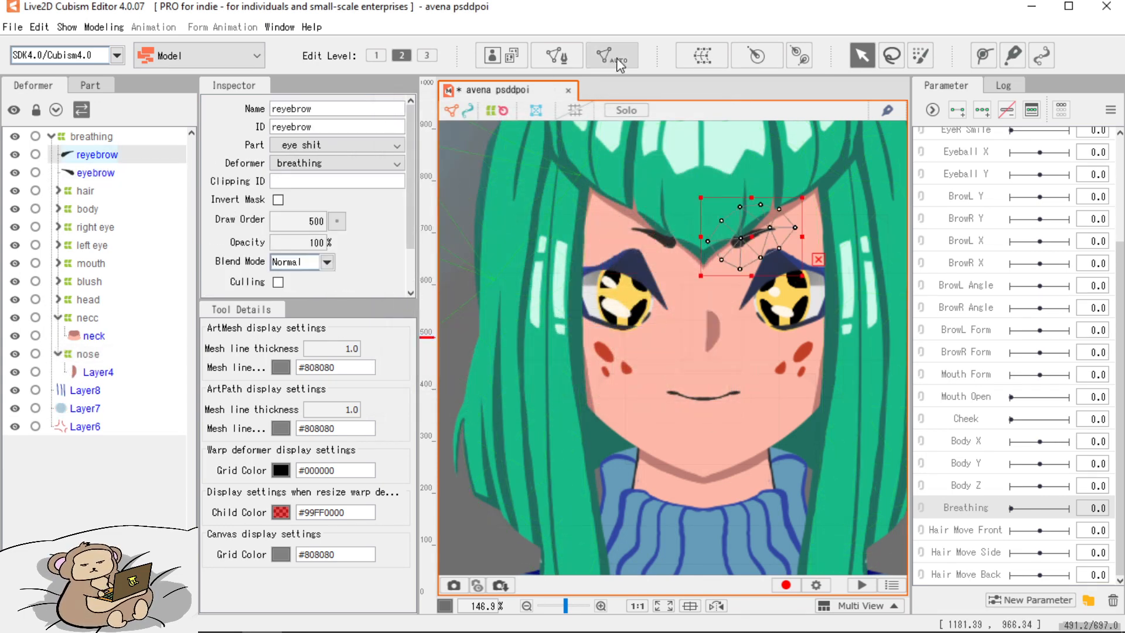
left_click(698, 63)
left_click_drag(580, 182, 289, 181)
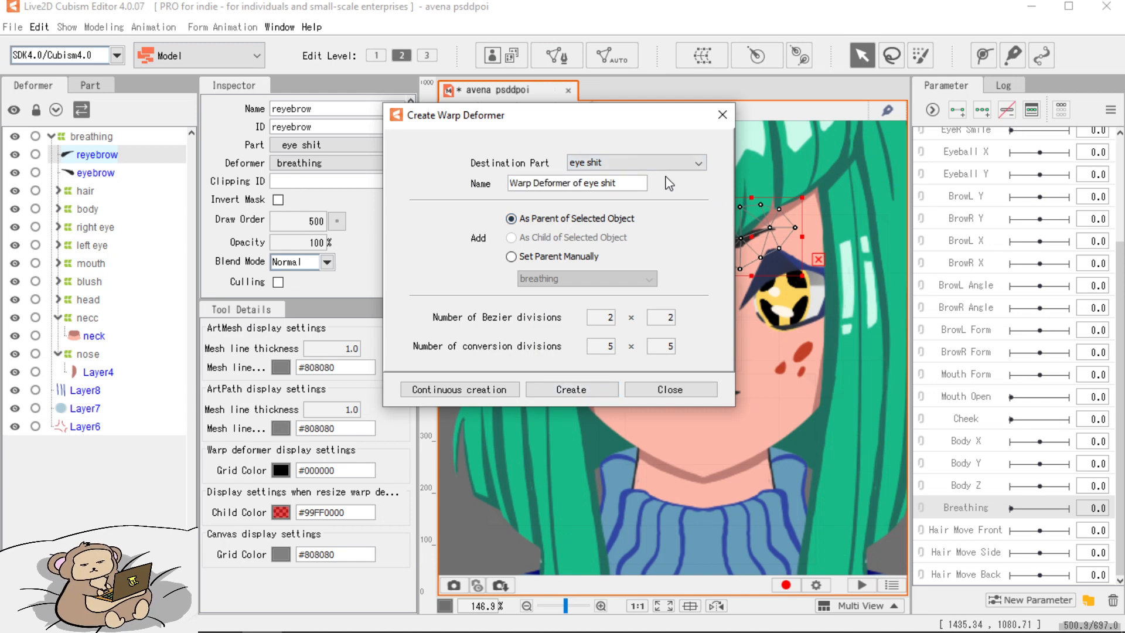
left_click_drag(631, 180, 341, 183)
type("r")
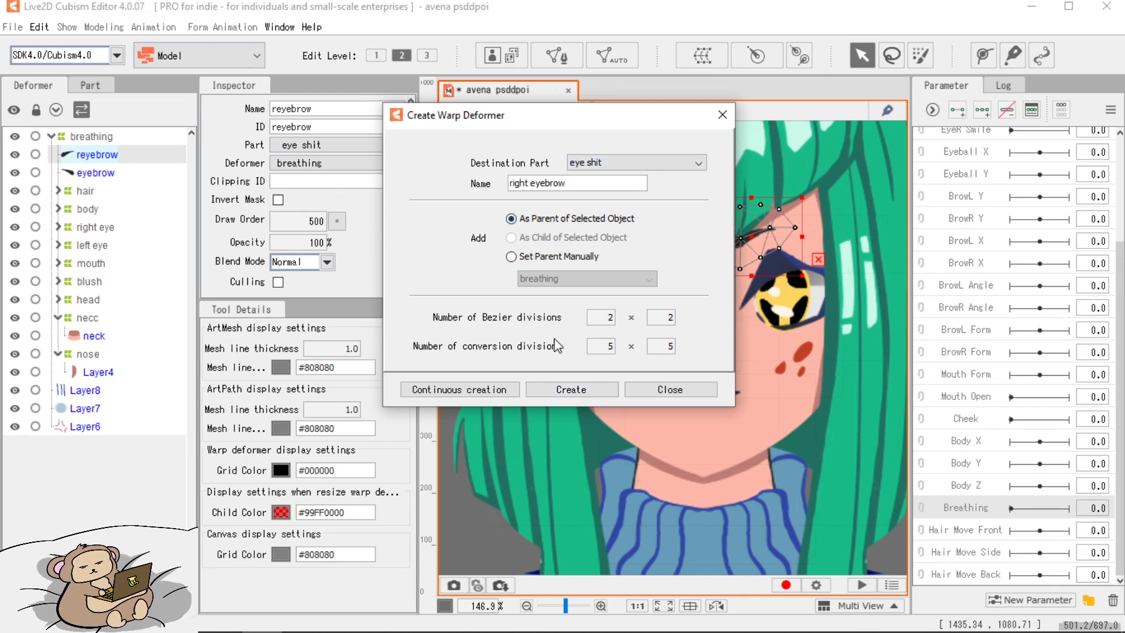
type("ight eyebrow")
left_click(571, 389)
Create a warp deformer named "left eyebrow" as parent of the eyebrow mesh, and collapse both eyebrow deformers in the hierarchy.
left_click(97, 155)
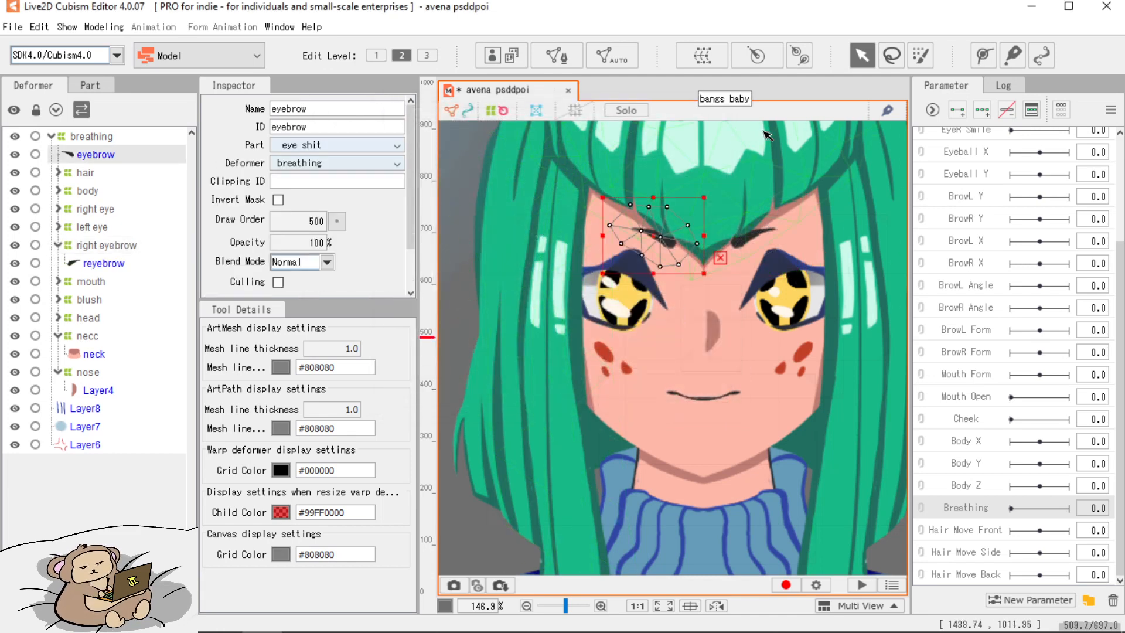
left_click(718, 58)
left_click_drag(635, 187, 343, 180)
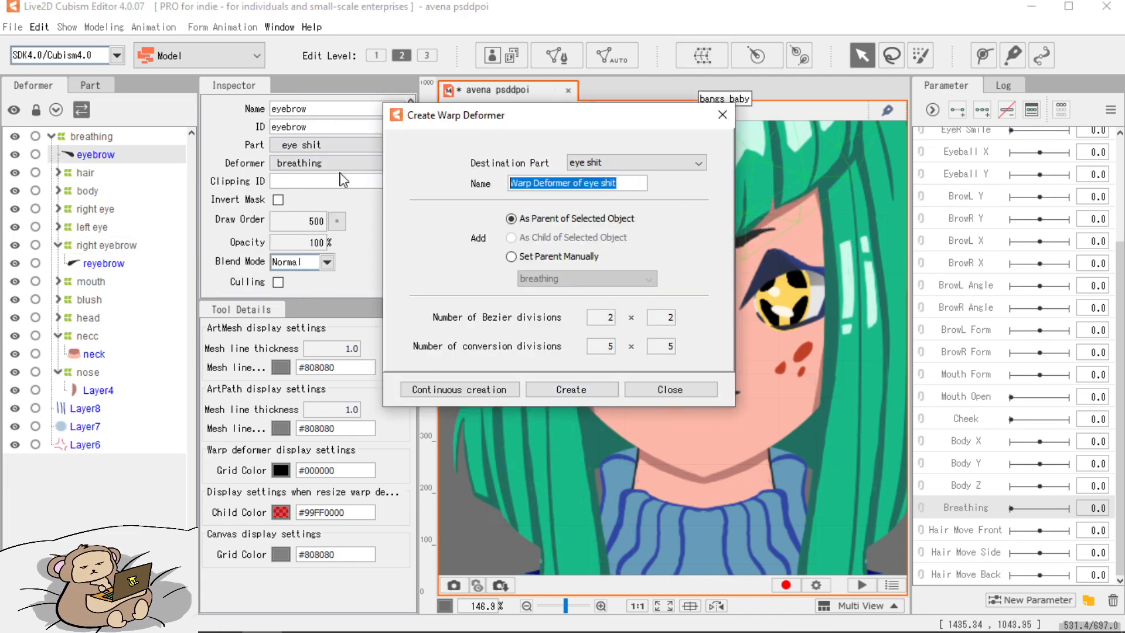
key("BackSpace")
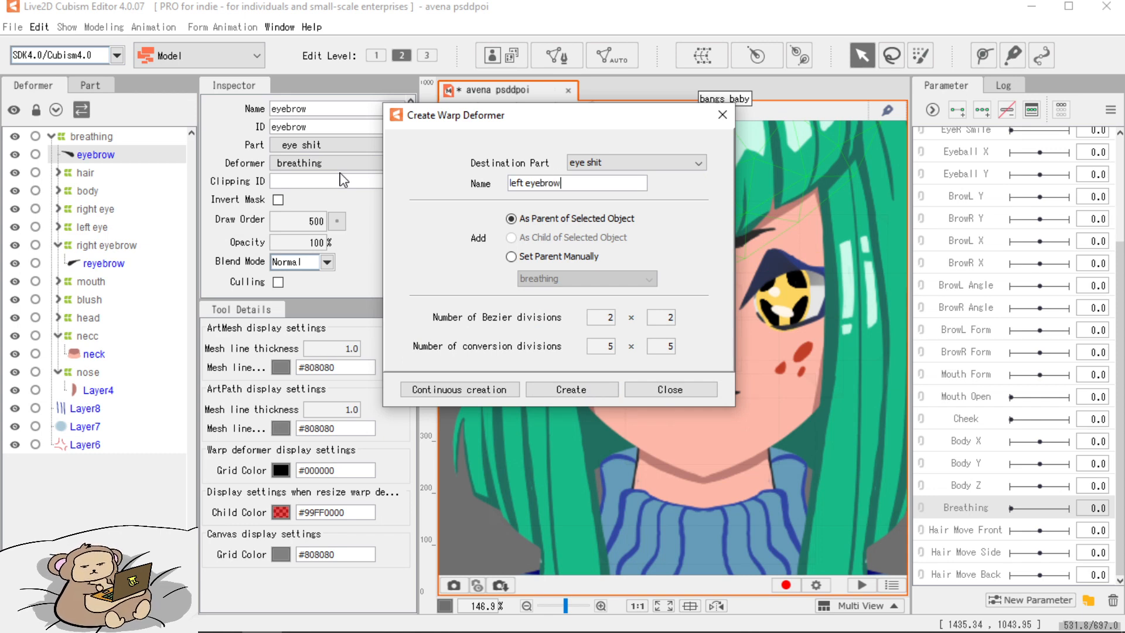
left_click(573, 389)
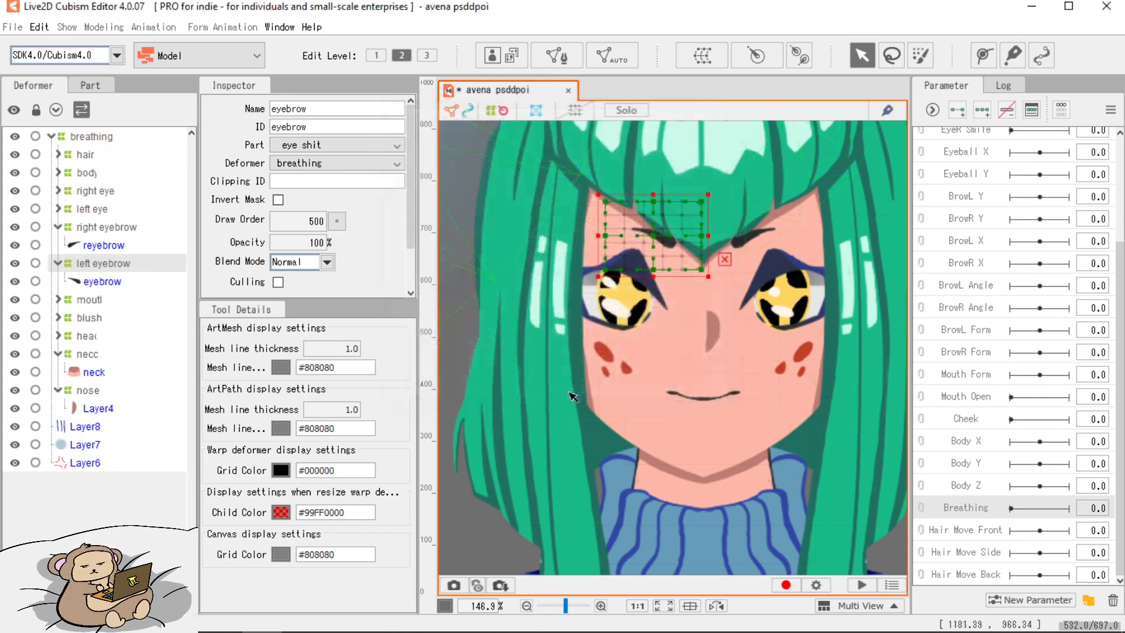
left_click(58, 264)
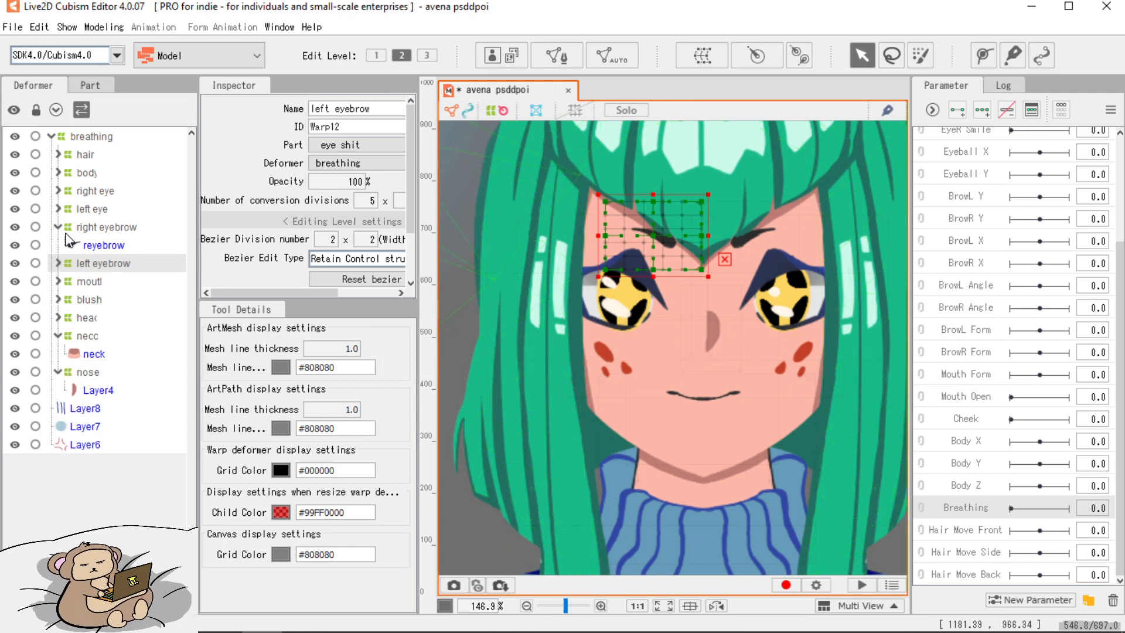
left_click(59, 227)
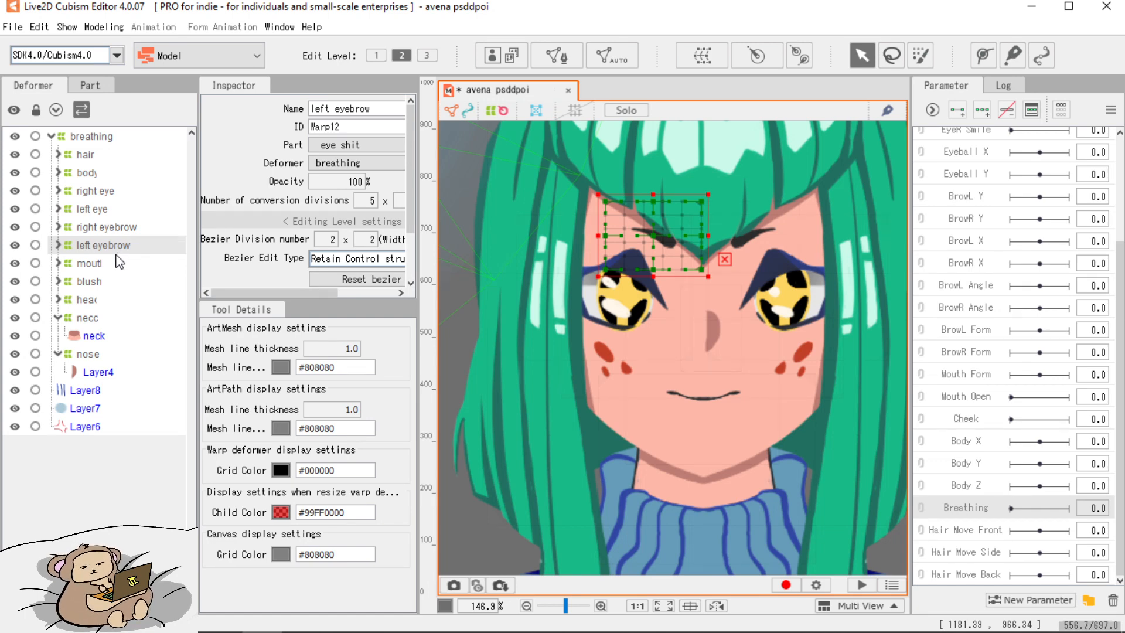
Examine how the base face mesh and the body and hair warp deformers cover the character.
left_click(730, 444)
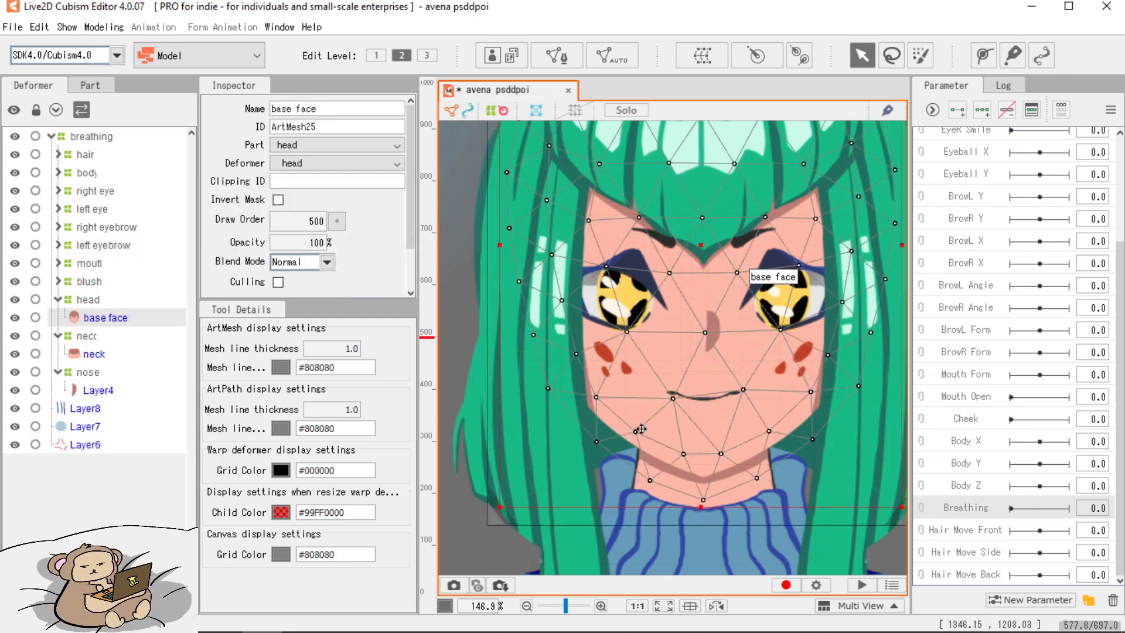
scroll(641, 430, "down", 5)
scroll(645, 445, "up", 2)
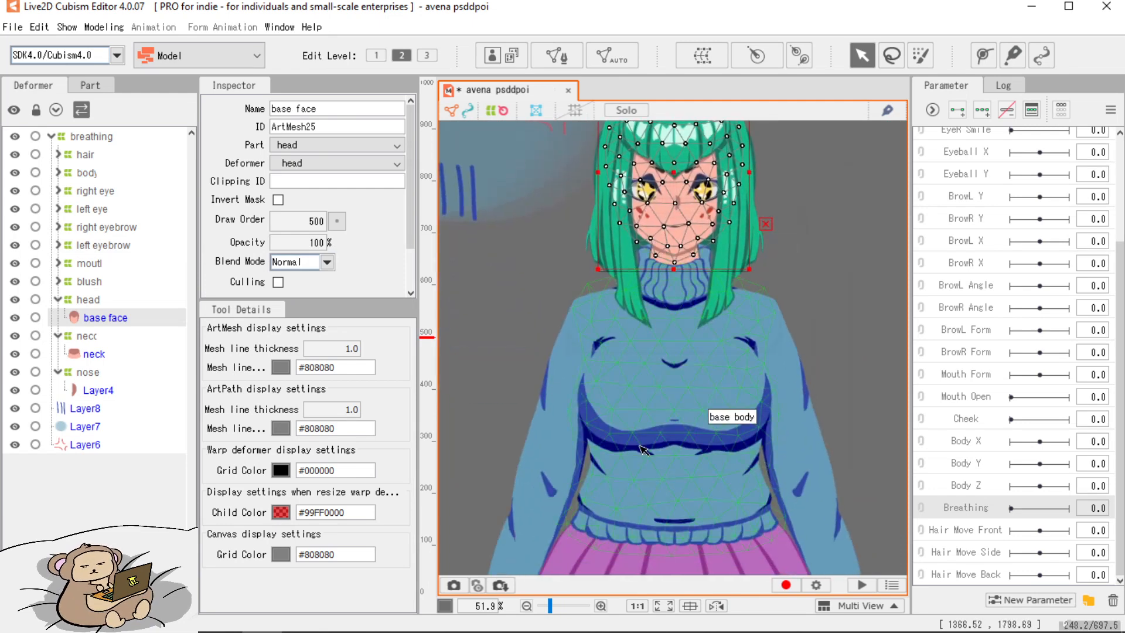
left_click(89, 173)
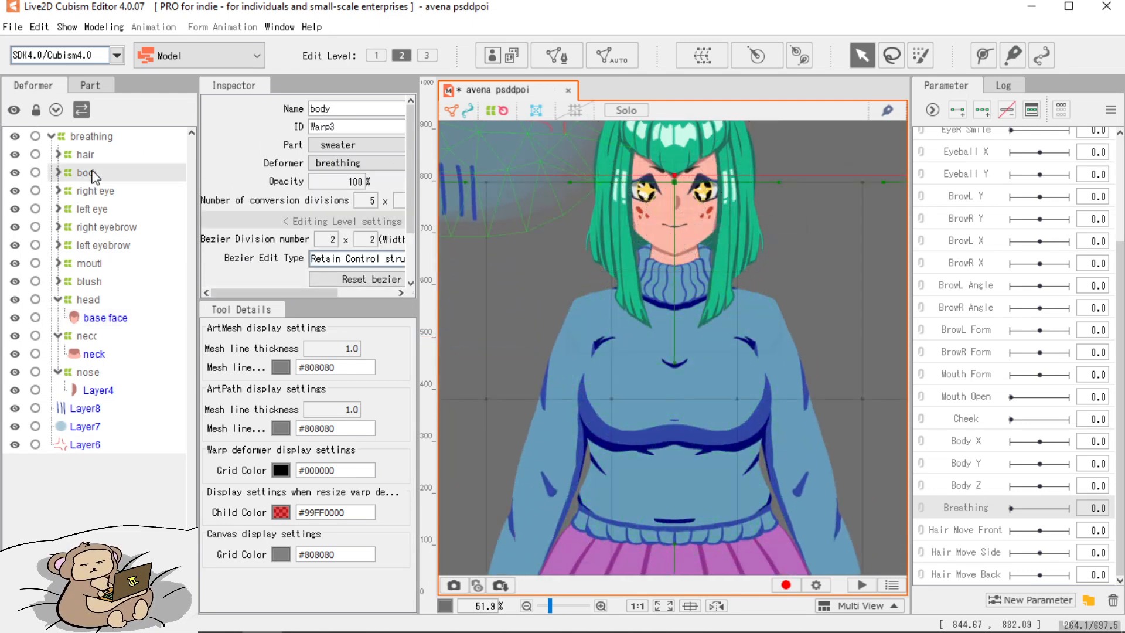
left_click(93, 161)
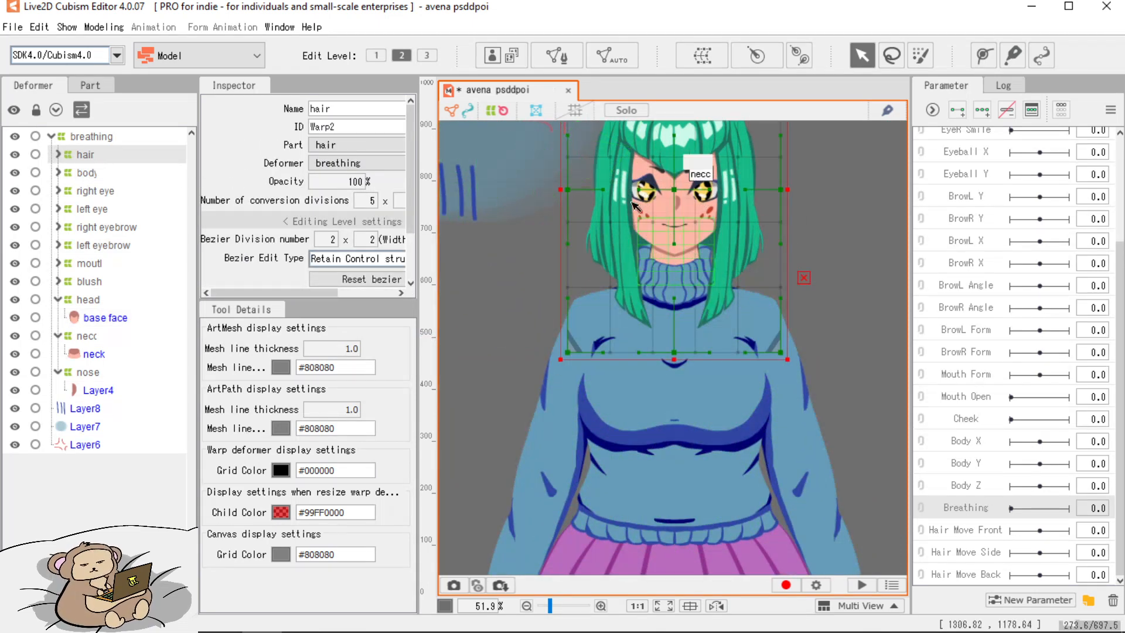
Test-move the hair warp deformer sideways, undo the move and collapse hair in the hierarchy.
left_click_drag(669, 187, 557, 198)
key("ctrl+z")
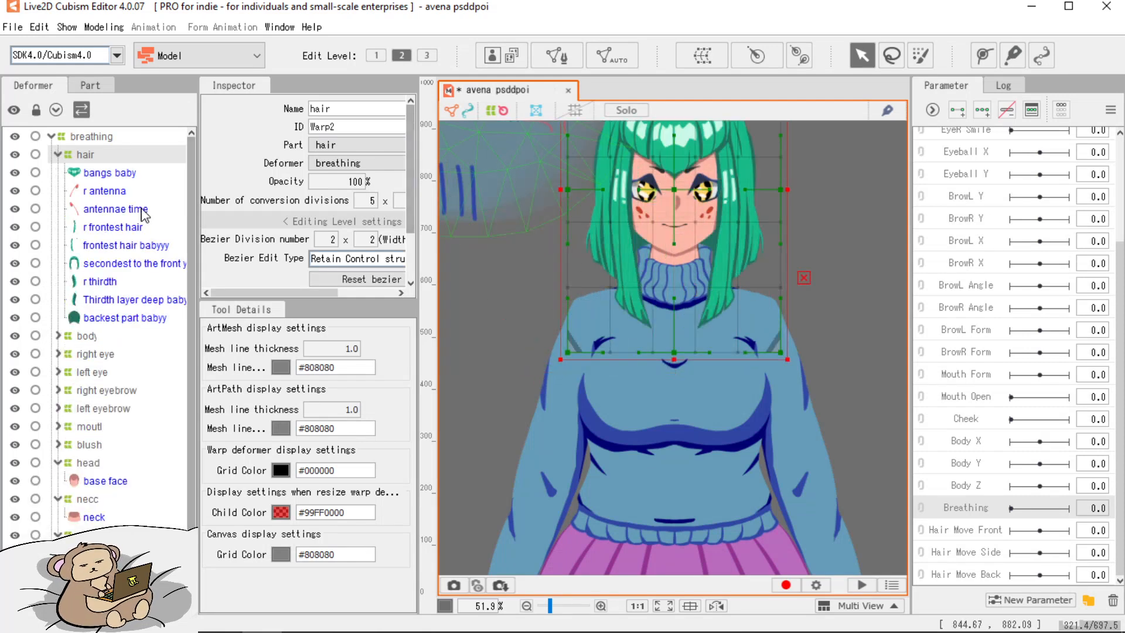
left_click(58, 154)
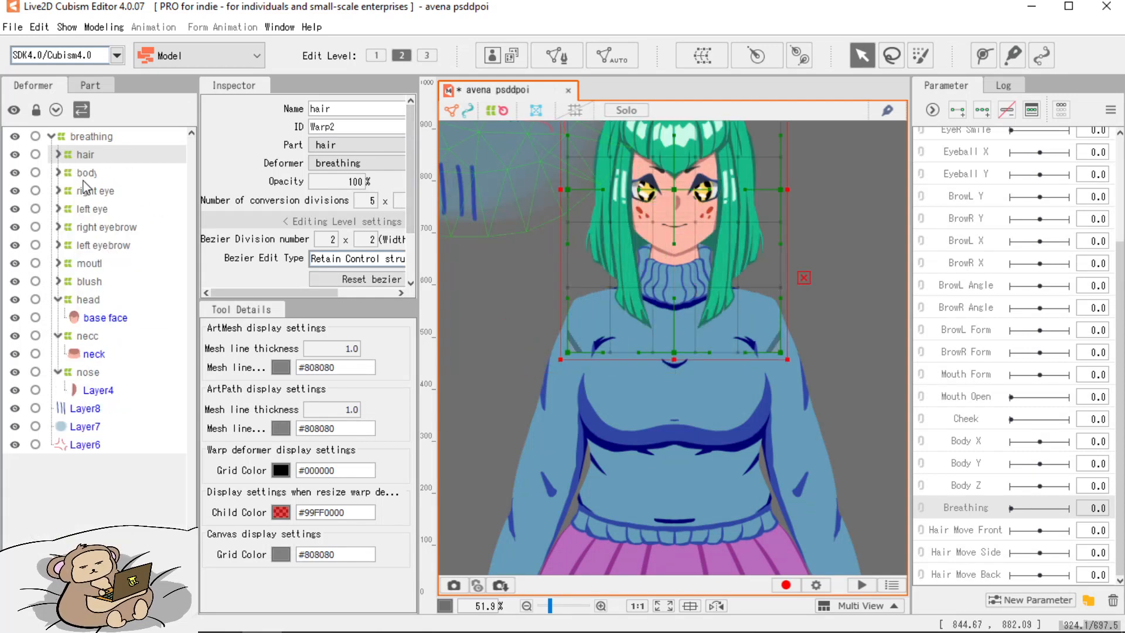
scroll(657, 289, "up", 8)
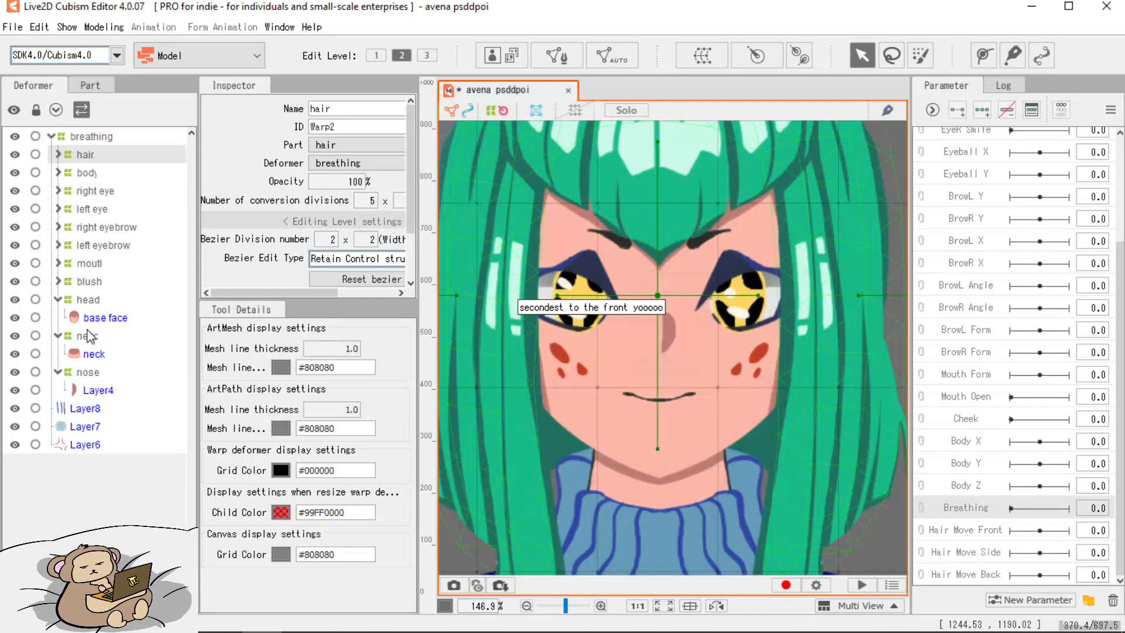
Create a warp deformer named "face things" as parent of the nose, blush, mouth, eyebrow and eye deformers.
left_click(89, 373)
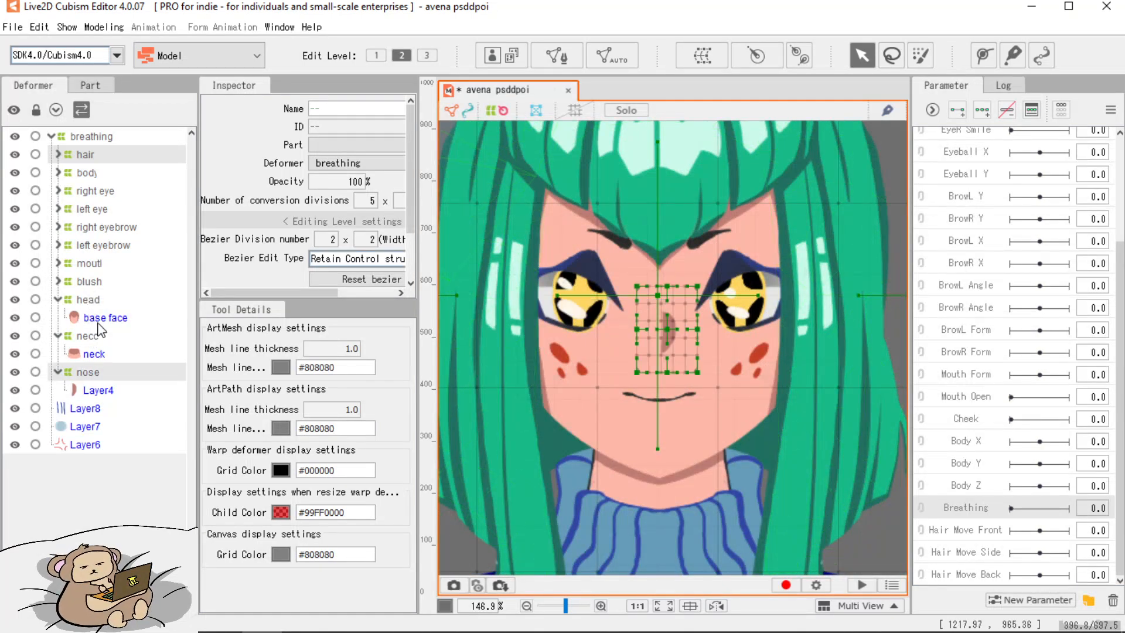
left_click(93, 378)
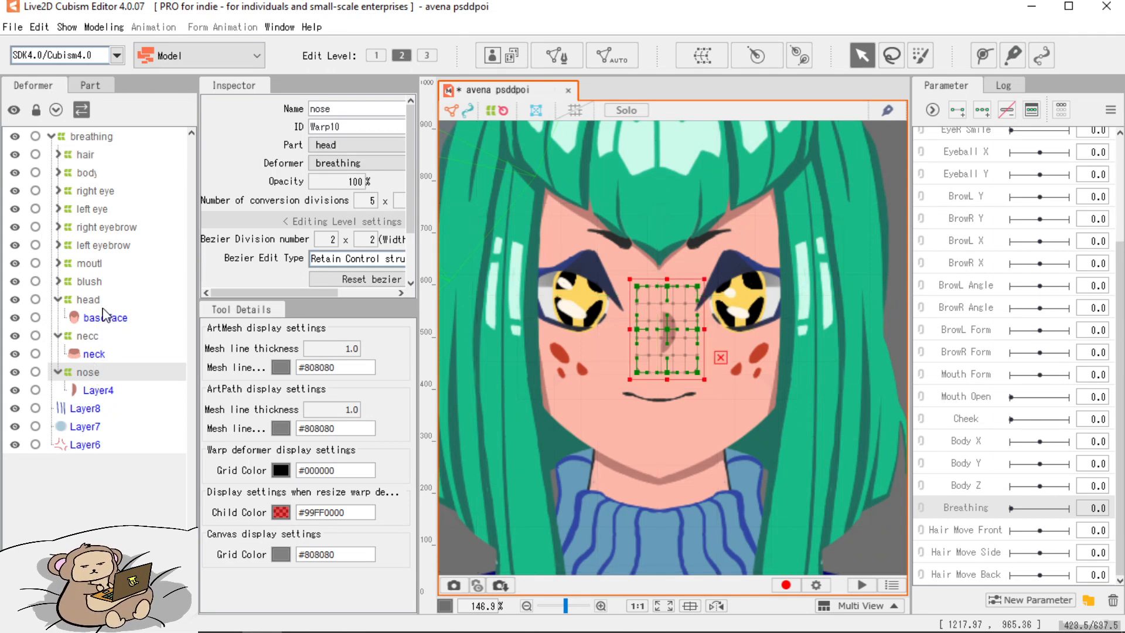
left_click(90, 282, "ctrl")
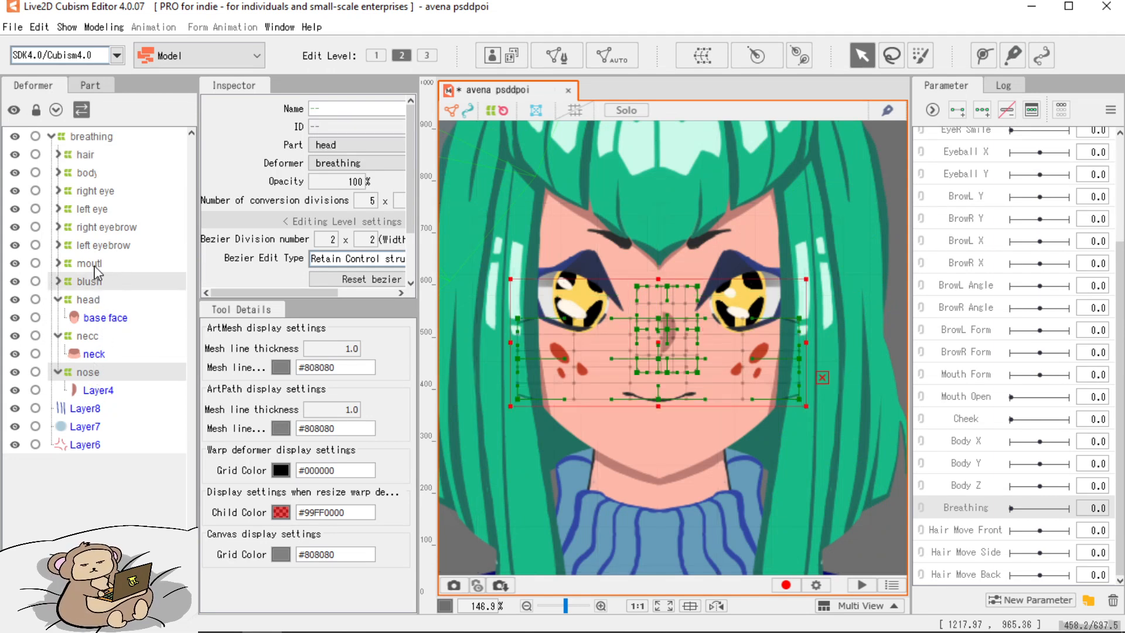
left_click(93, 264, "ctrl")
left_click(126, 245, "ctrl")
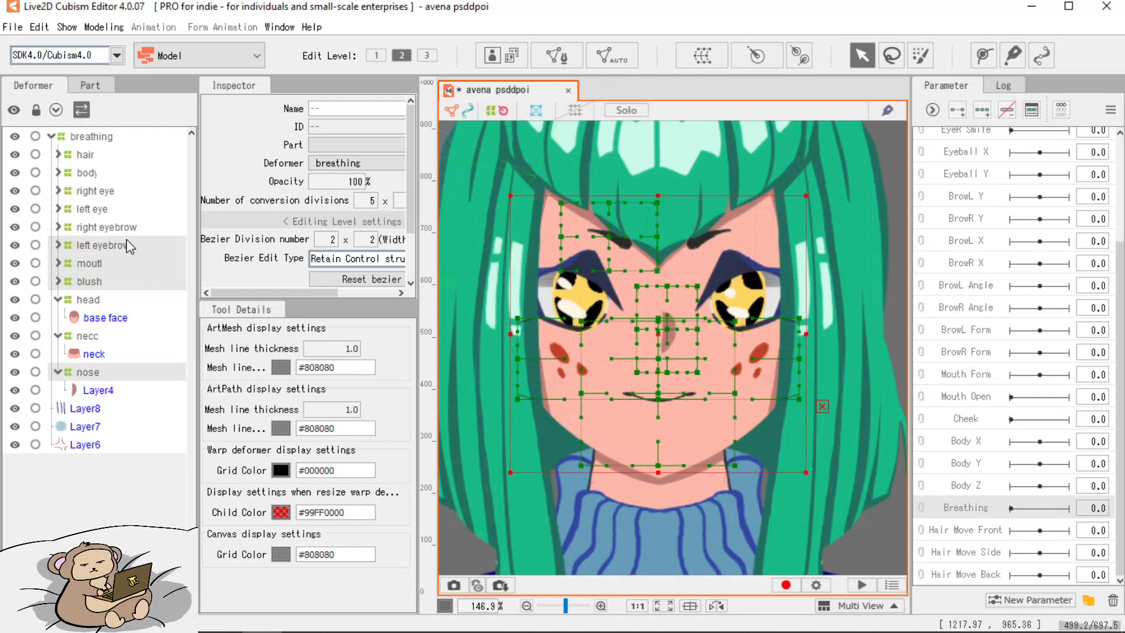
left_click(117, 229, "ctrl")
left_click(103, 210, "ctrl")
left_click(106, 192, "ctrl")
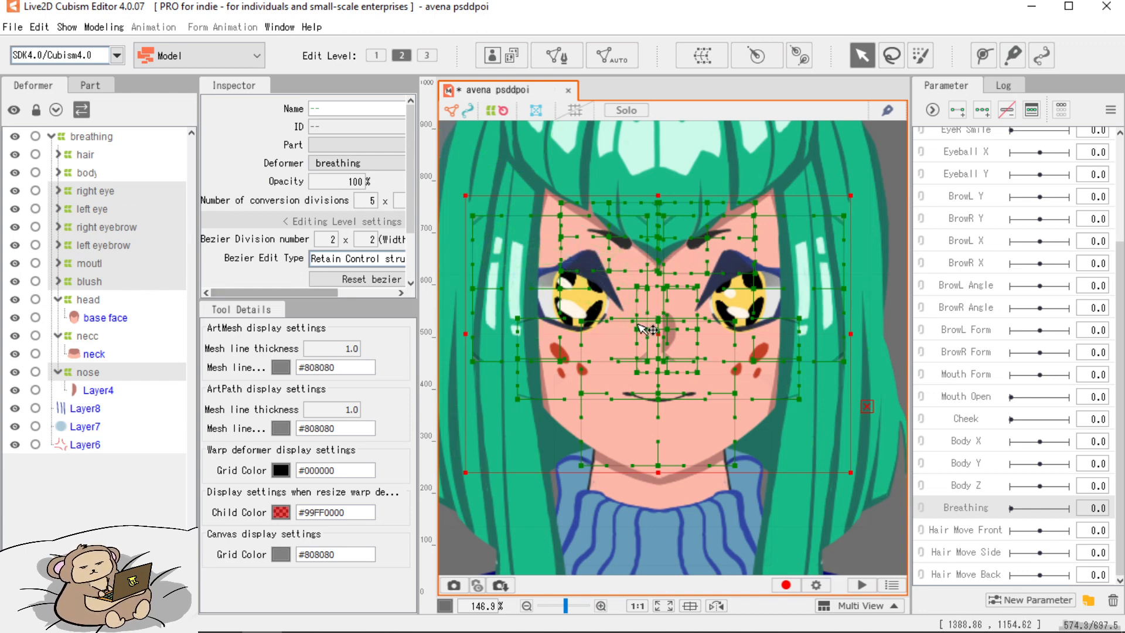
left_click(719, 61)
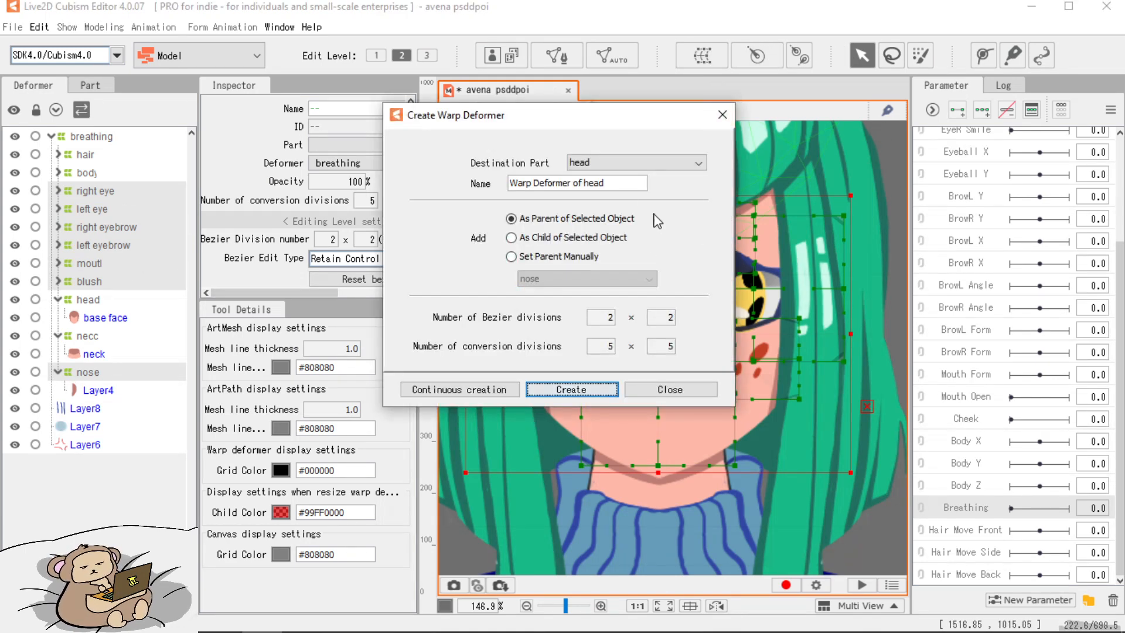
key("BackSpace")
key("BackSpace")
key("BackSpace")
key("BackSpace")
key("BackSpace")
key("BackSpace")
key("BackSpace")
key("BackSpace")
key("BackSpace")
key("BackSpace")
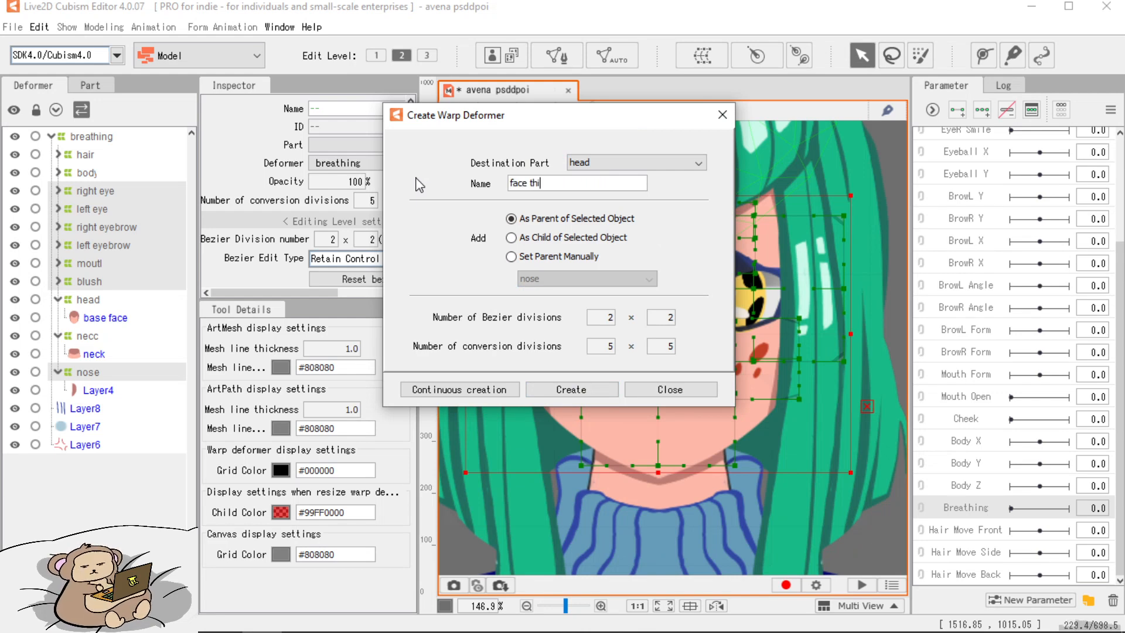
left_click(588, 387)
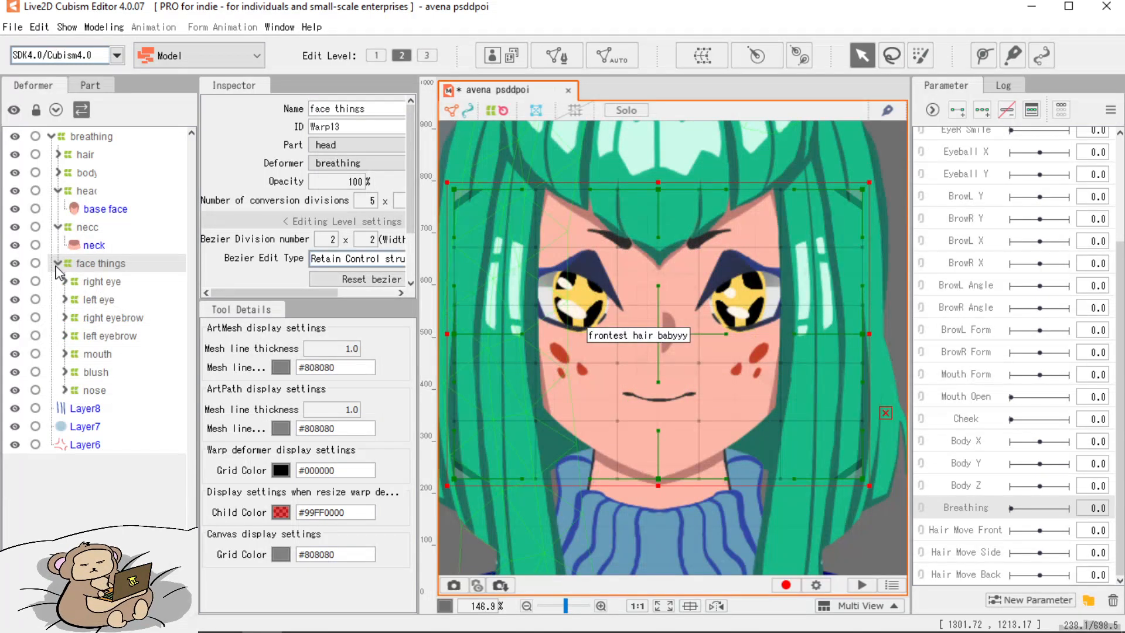
Collapse the face things, necc and head deformers in the hierarchy and nest necc under the body deformer.
left_click(58, 264)
left_click(58, 227)
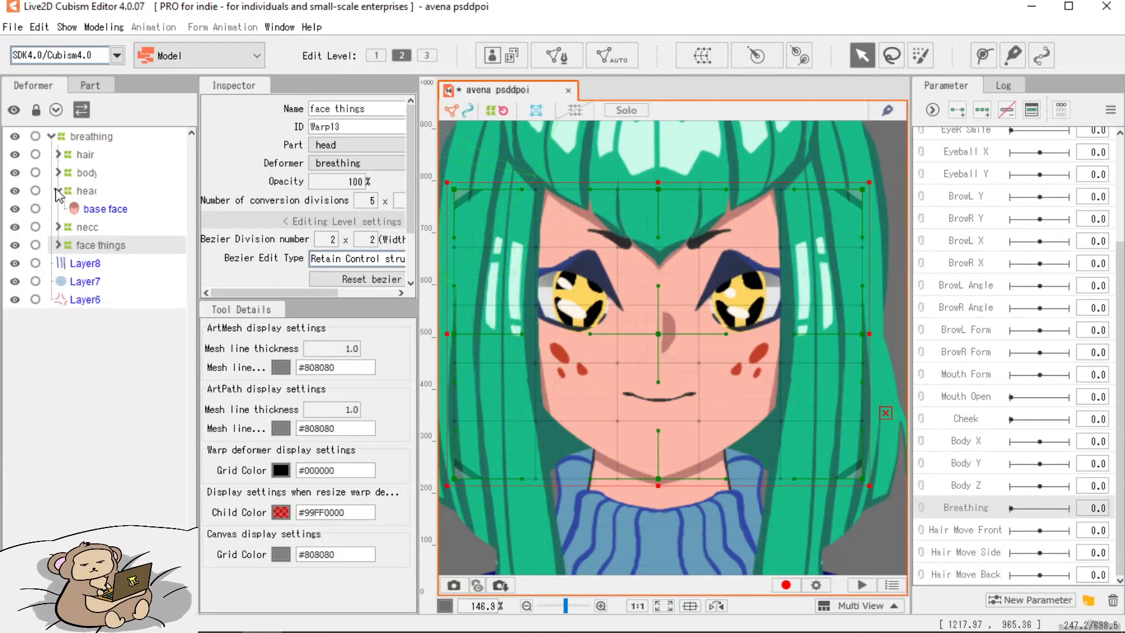
left_click(58, 191)
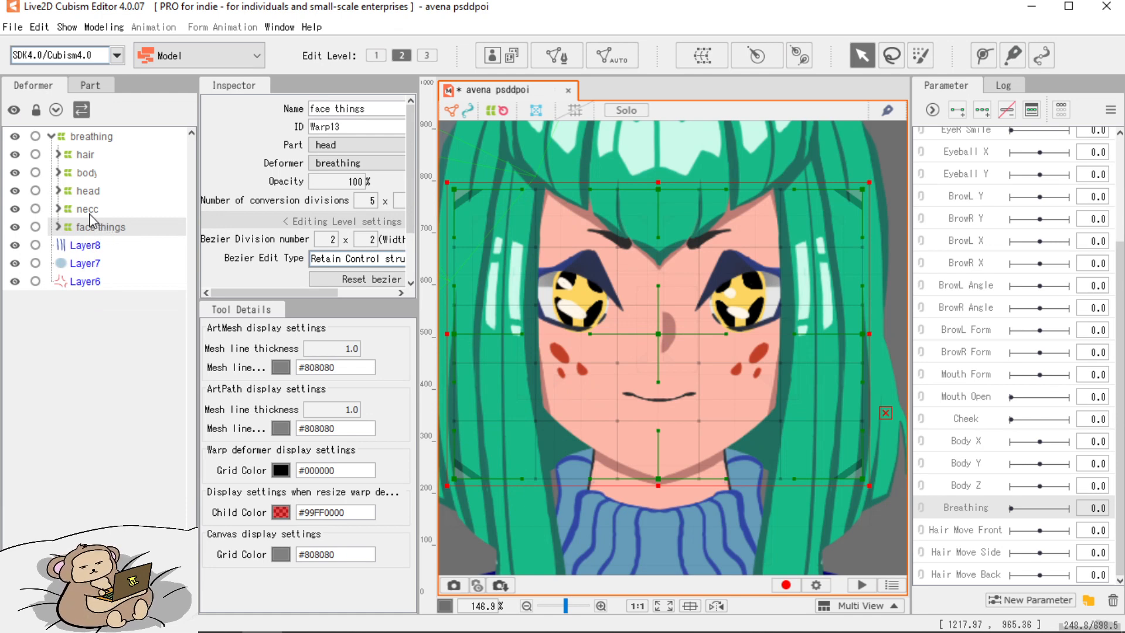
left_click_drag(88, 211, 89, 179)
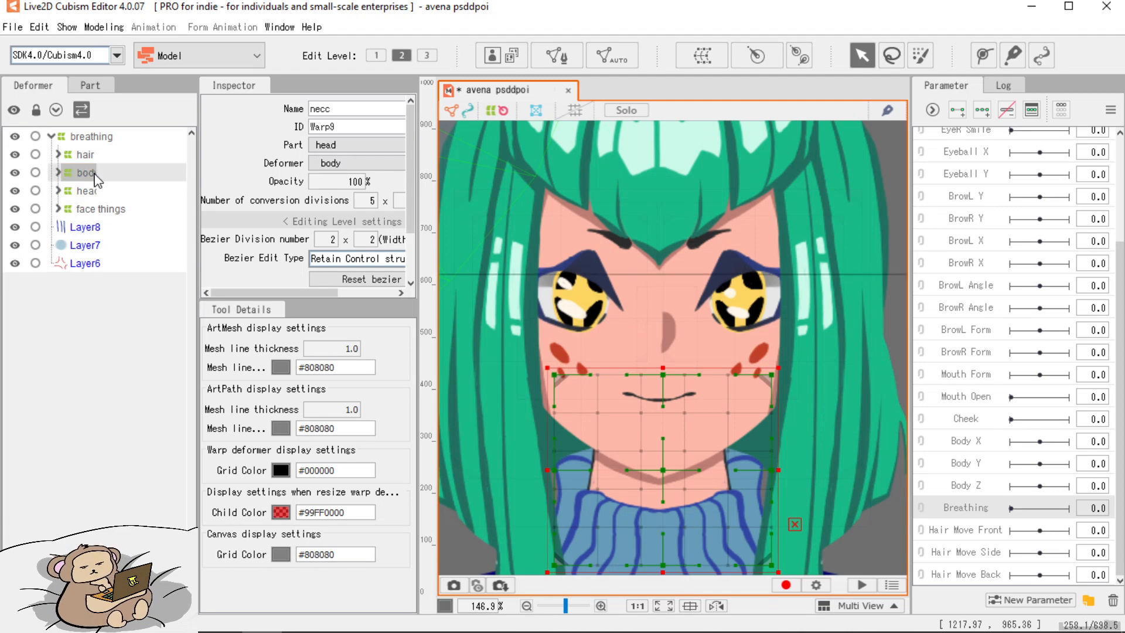
Test-move the face things deformer diagonally upward over the face and undo the move.
left_click(99, 213)
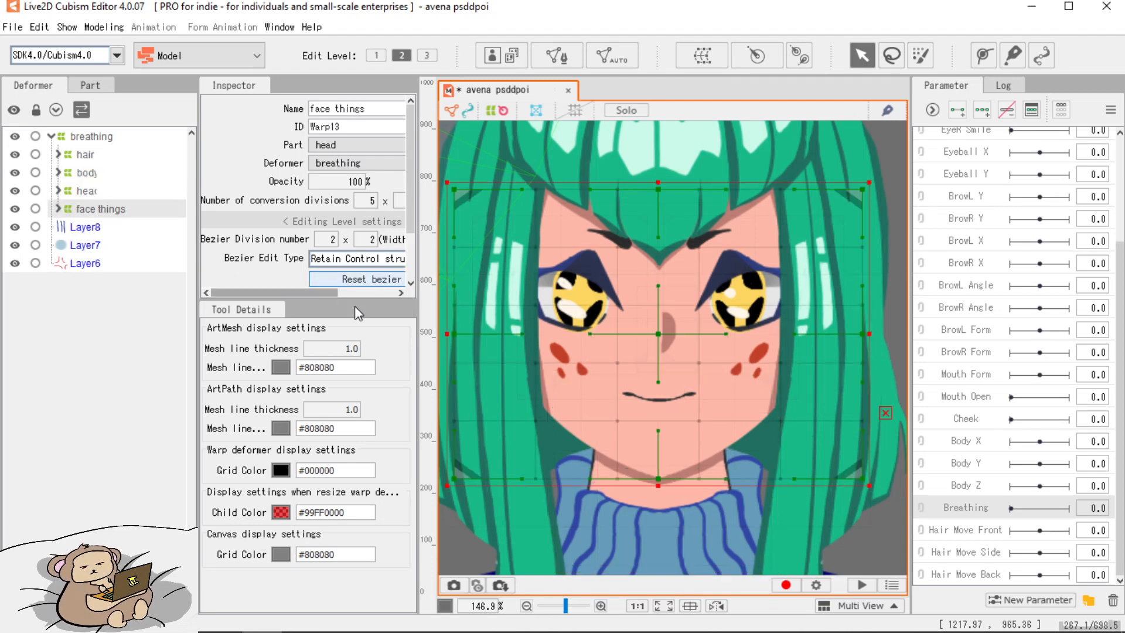
left_click_drag(667, 332, 684, 280)
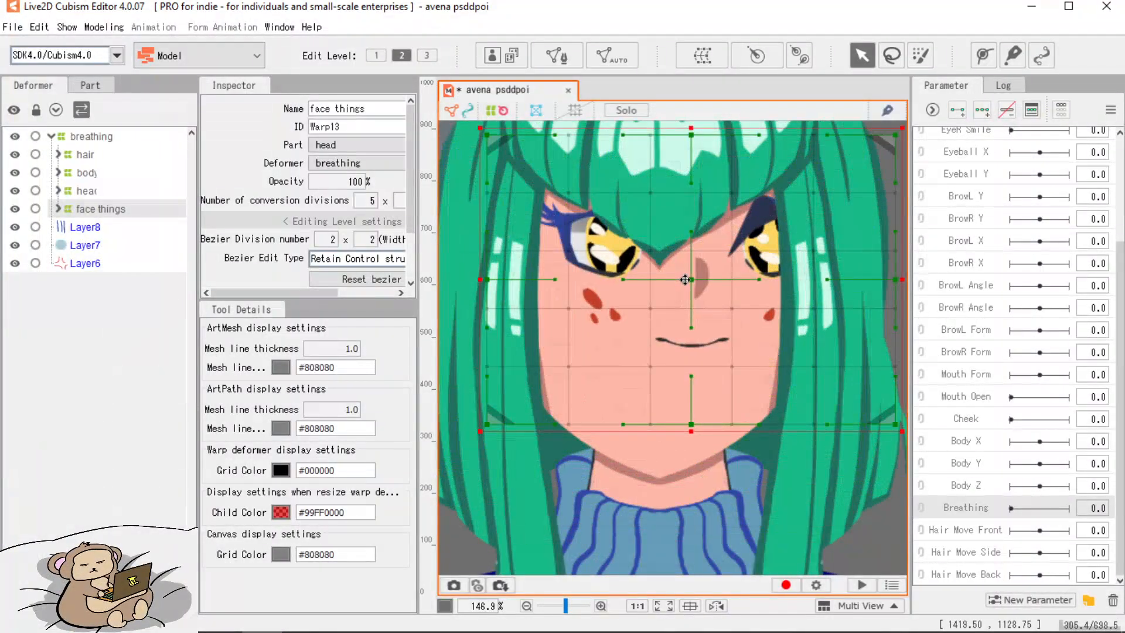
key("ctrl+z")
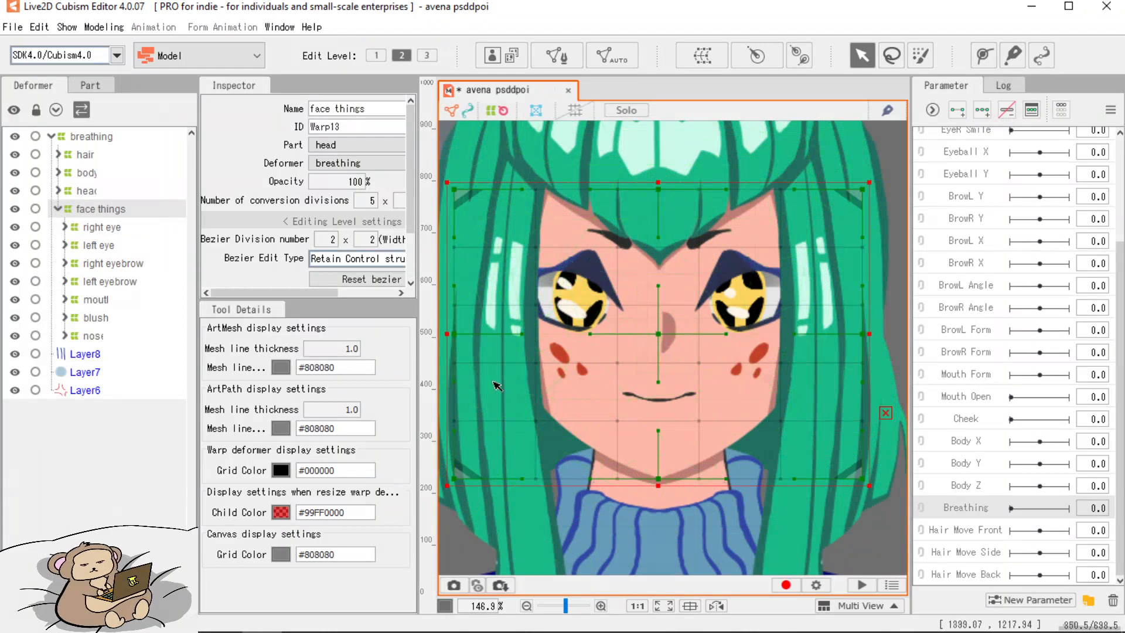
scroll(513, 396, "down", 8)
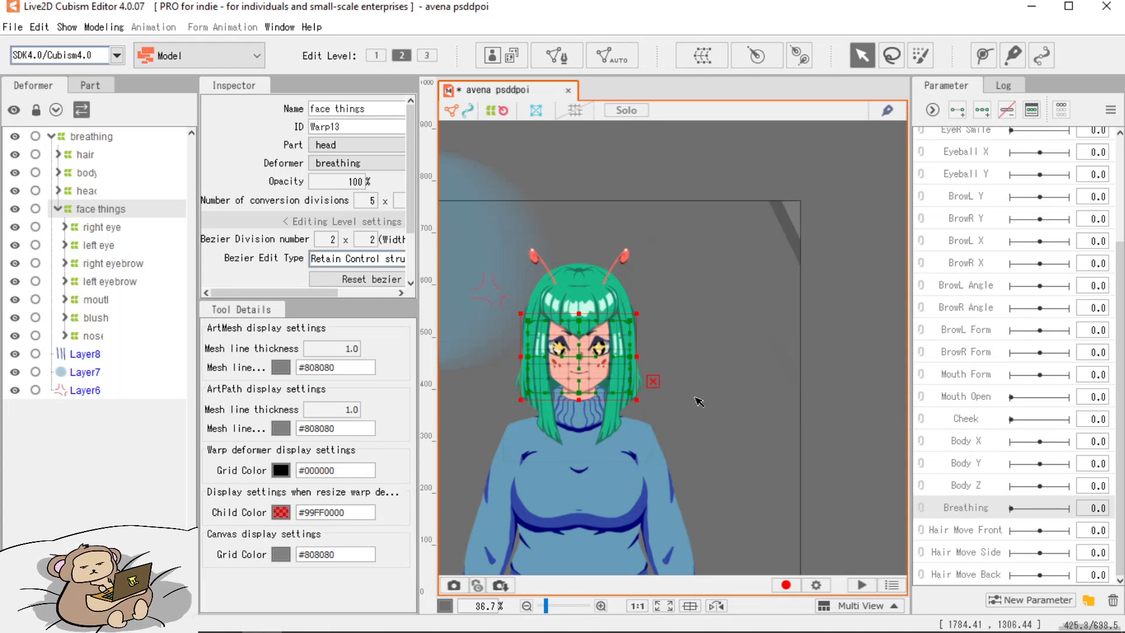
scroll(697, 408, "up", 6)
scroll(662, 375, "down", 2)
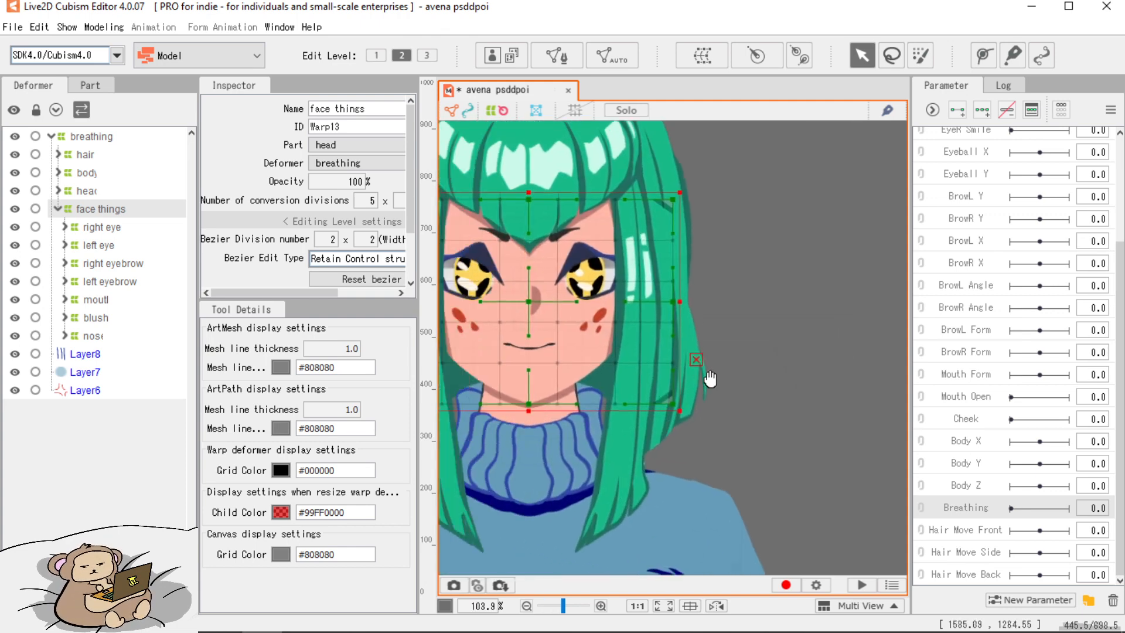
scroll(684, 352, "up", 3)
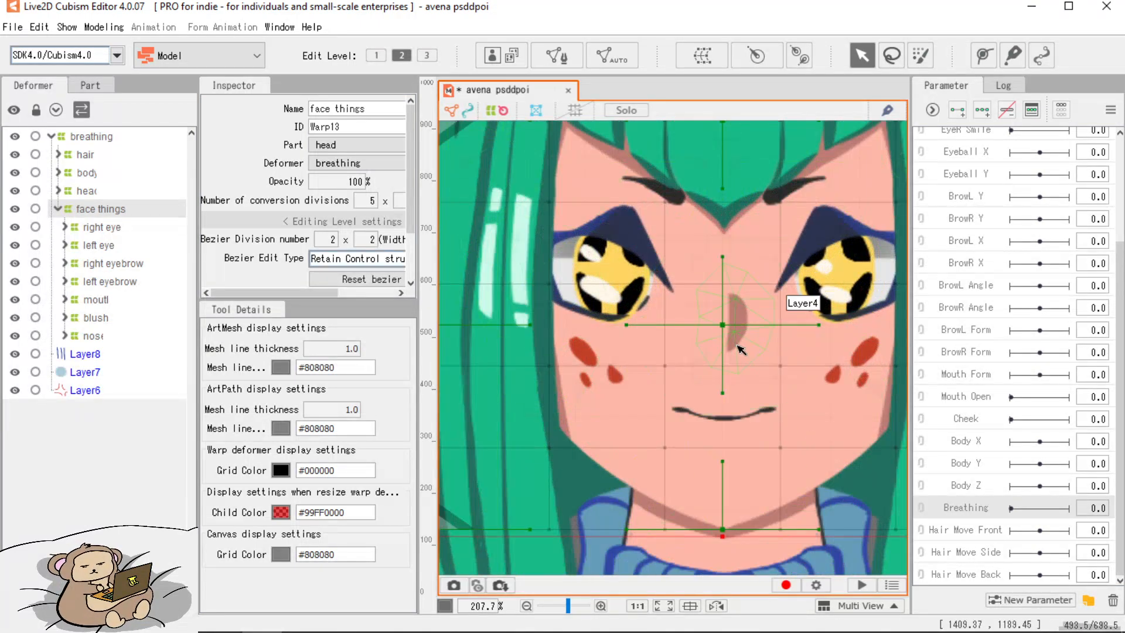
scroll(587, 348, "down", 1)
scroll(606, 361, "down", 2)
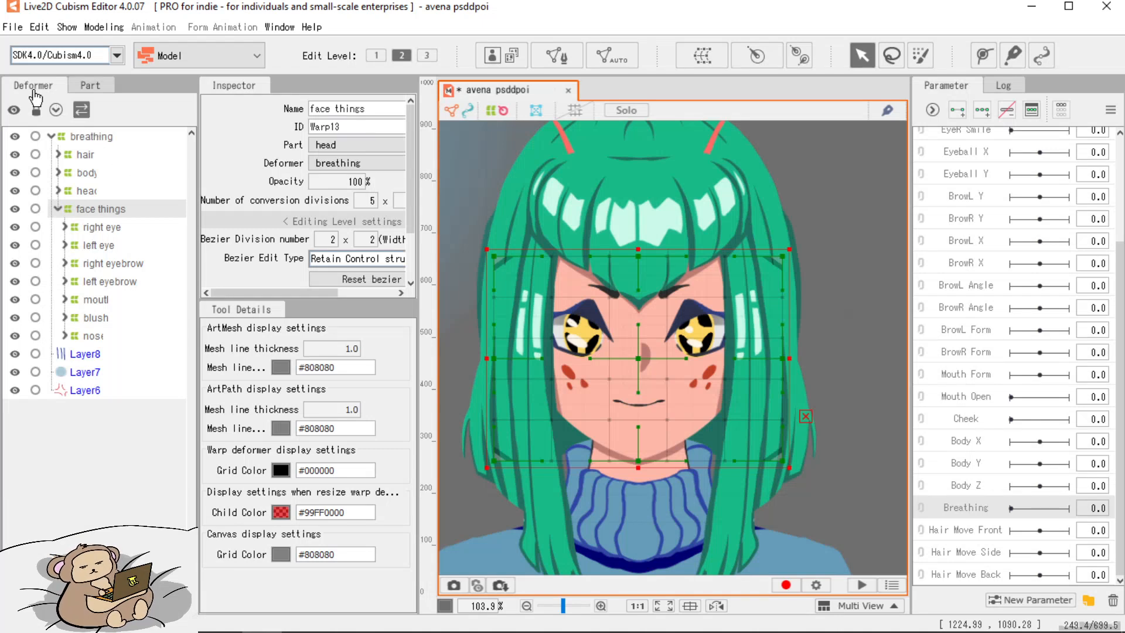
Collapse and hide the hair part folder, hide the "backest part babyy" mesh, and return to the deformer hierarchy.
left_click(94, 87)
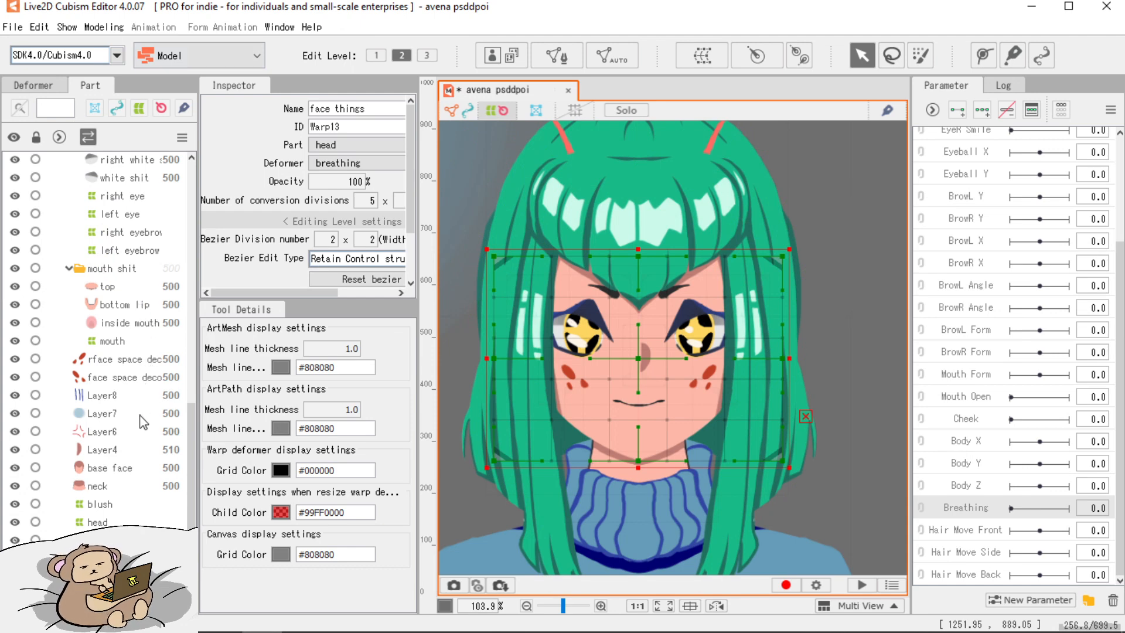
scroll(144, 421, "up", 6)
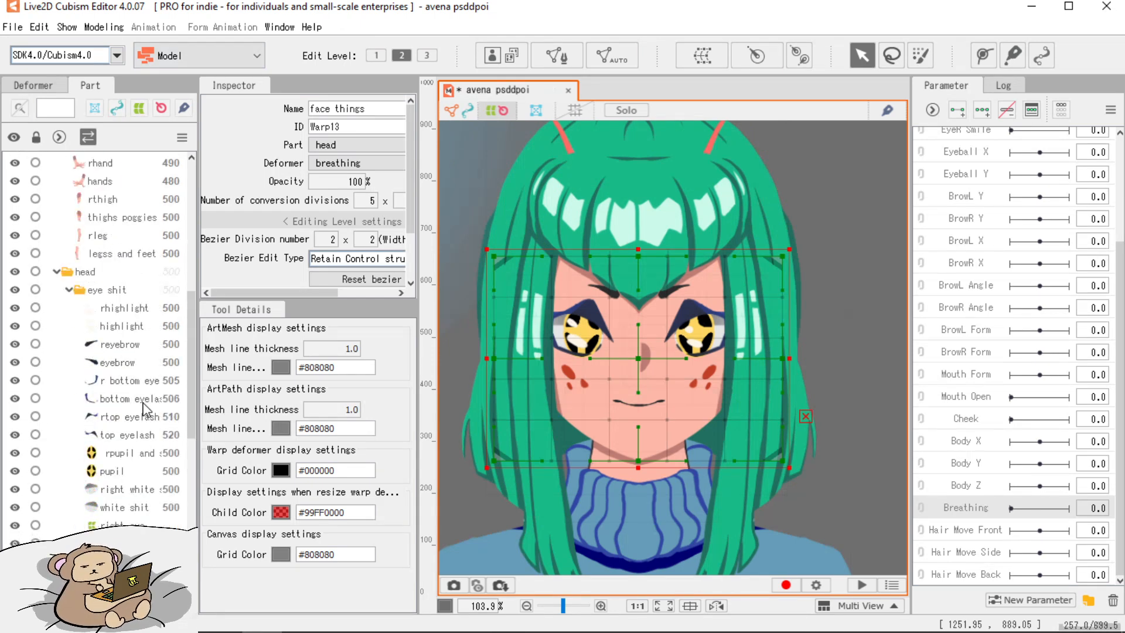
scroll(145, 408, "up", 2)
scroll(145, 408, "up", 5)
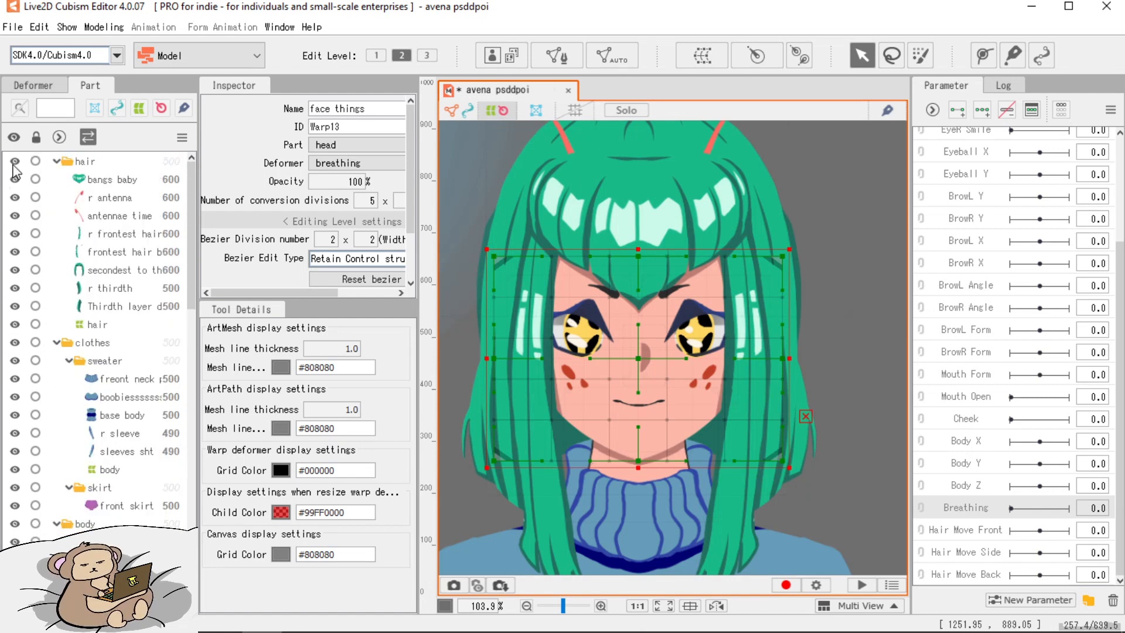
left_click(56, 161)
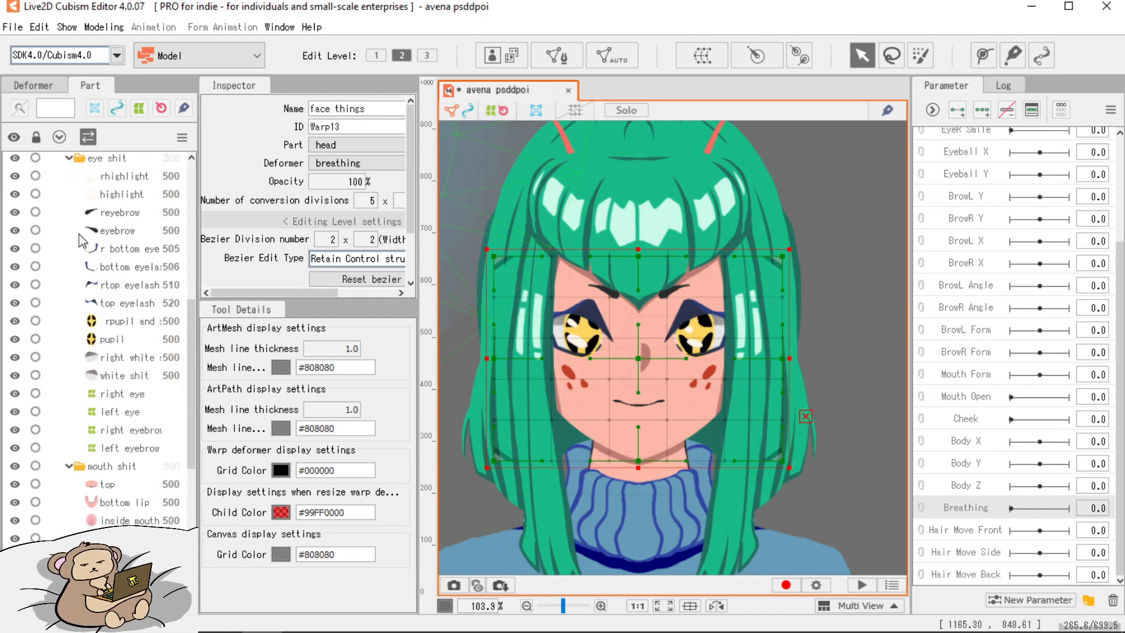
left_click(14, 162)
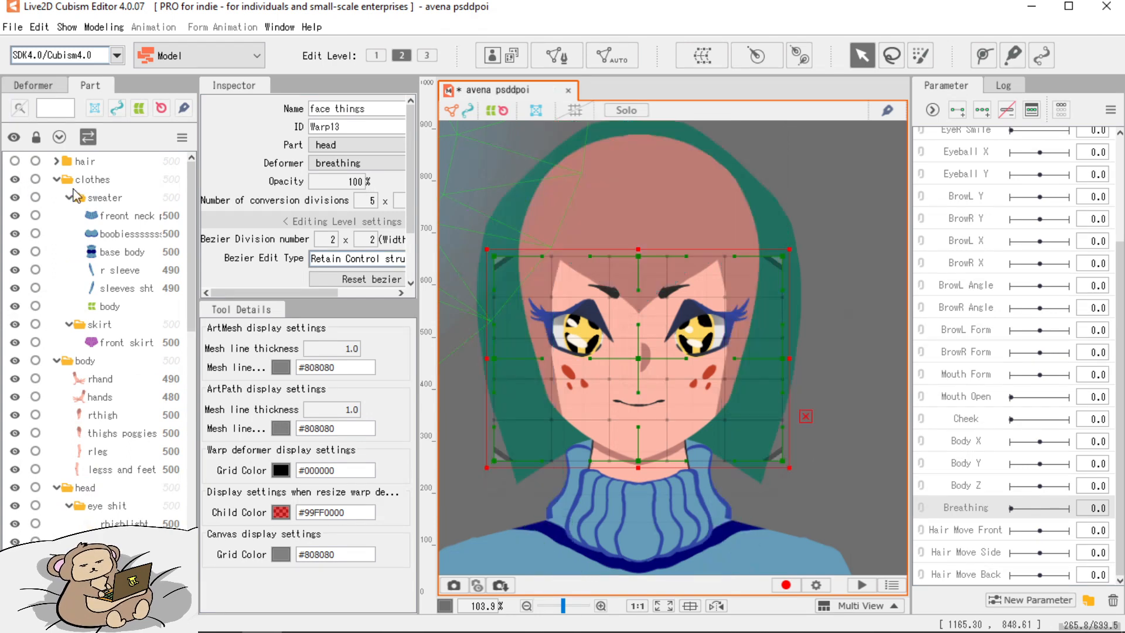
scroll(3, 500, "down", 1)
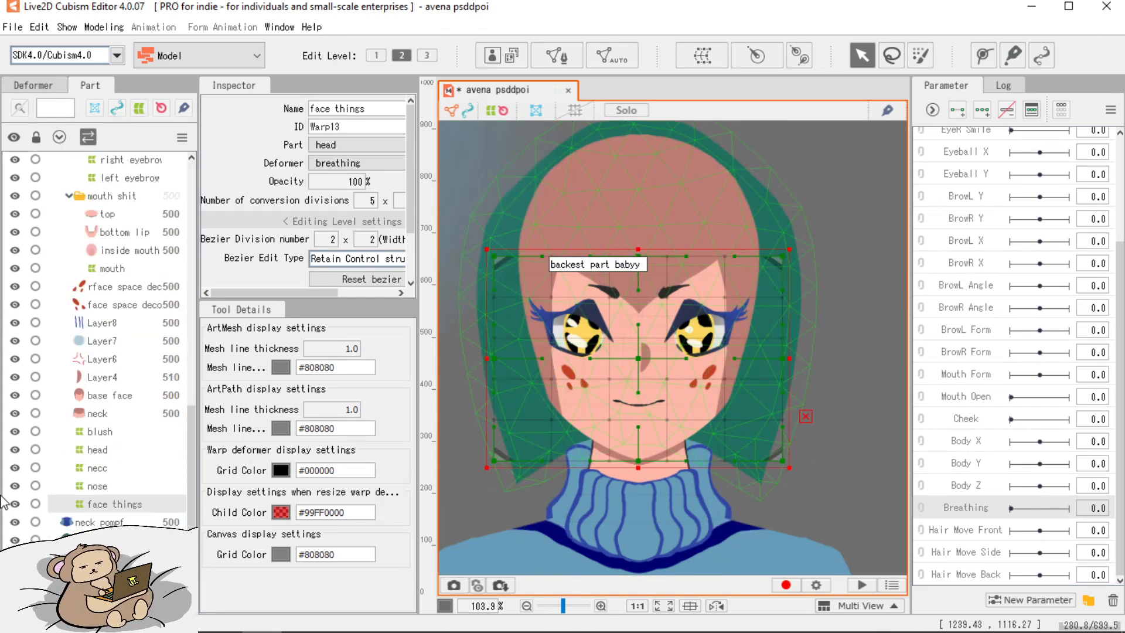
left_click(15, 539)
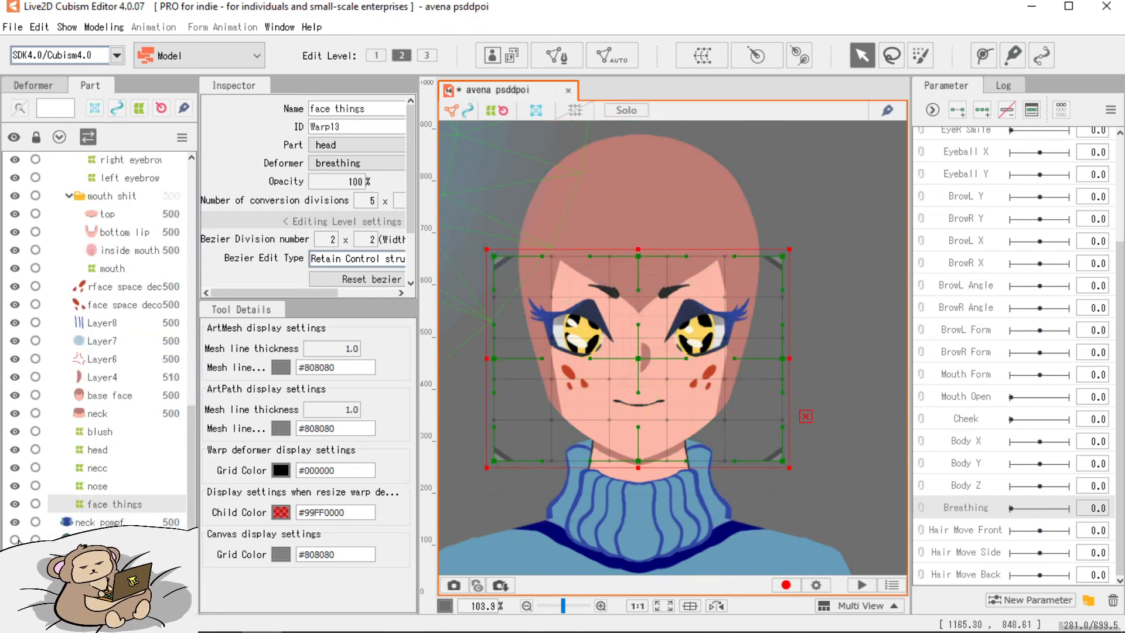
scroll(117, 355, "up", 10)
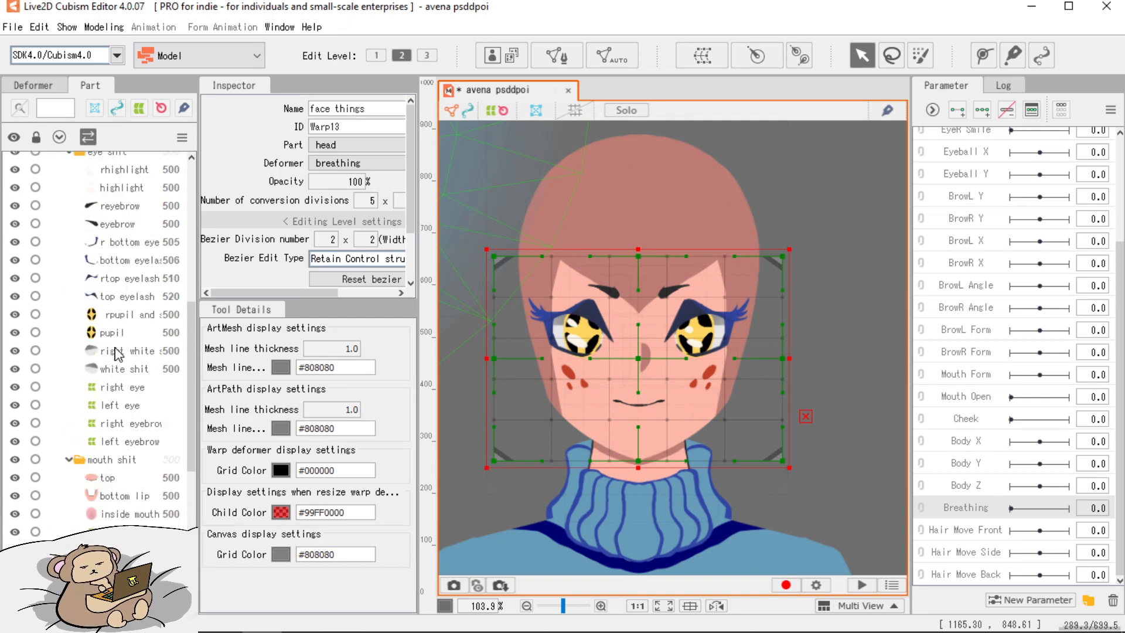
left_click(41, 87)
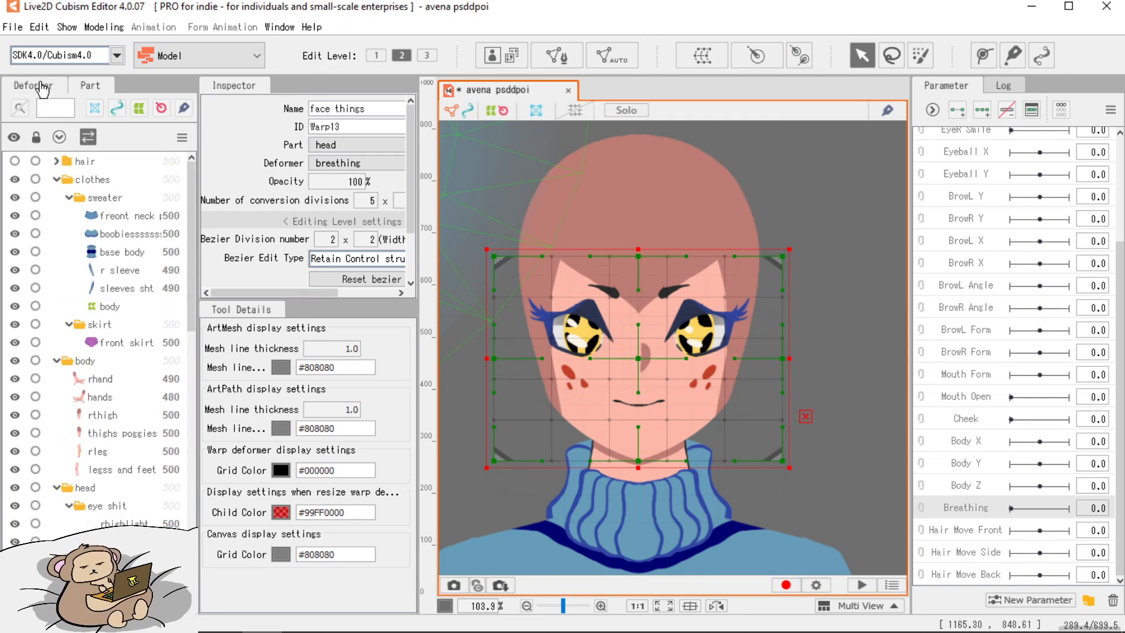
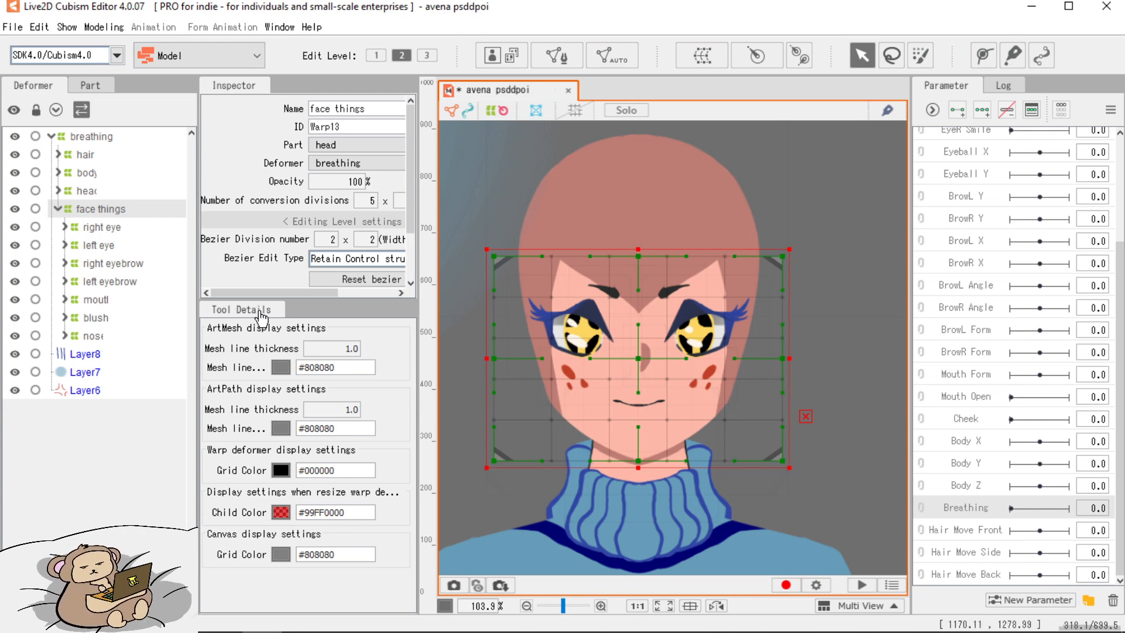
Expand the left eye deformer in the hierarchy and examine its highlight, eyelash, pupil and white meshes up close.
left_click(120, 246)
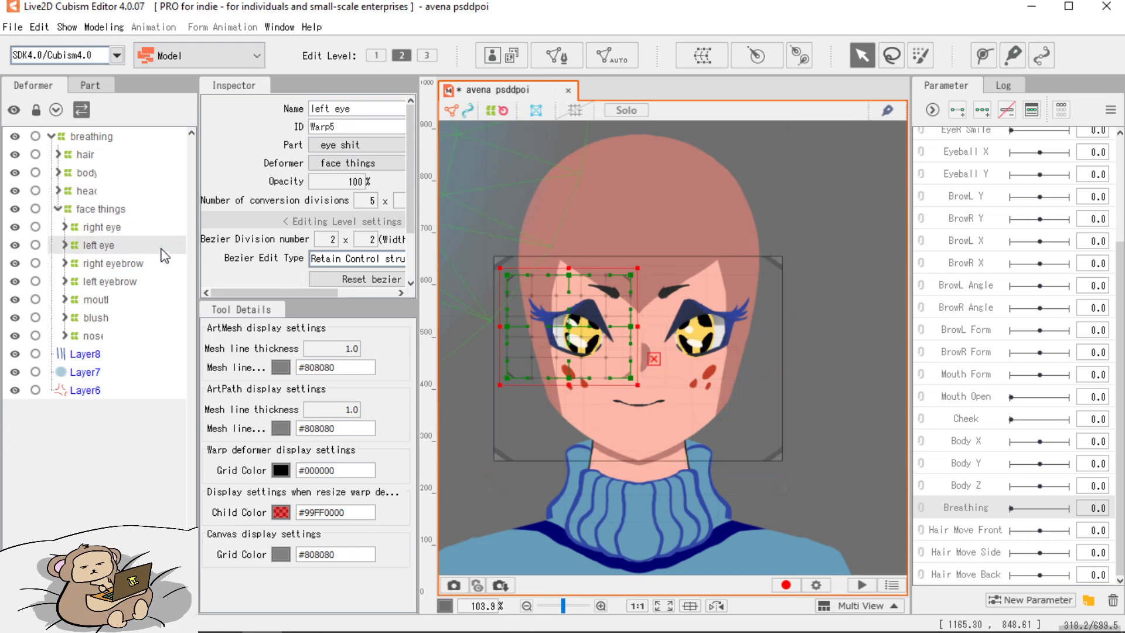
scroll(686, 293, "up", 2)
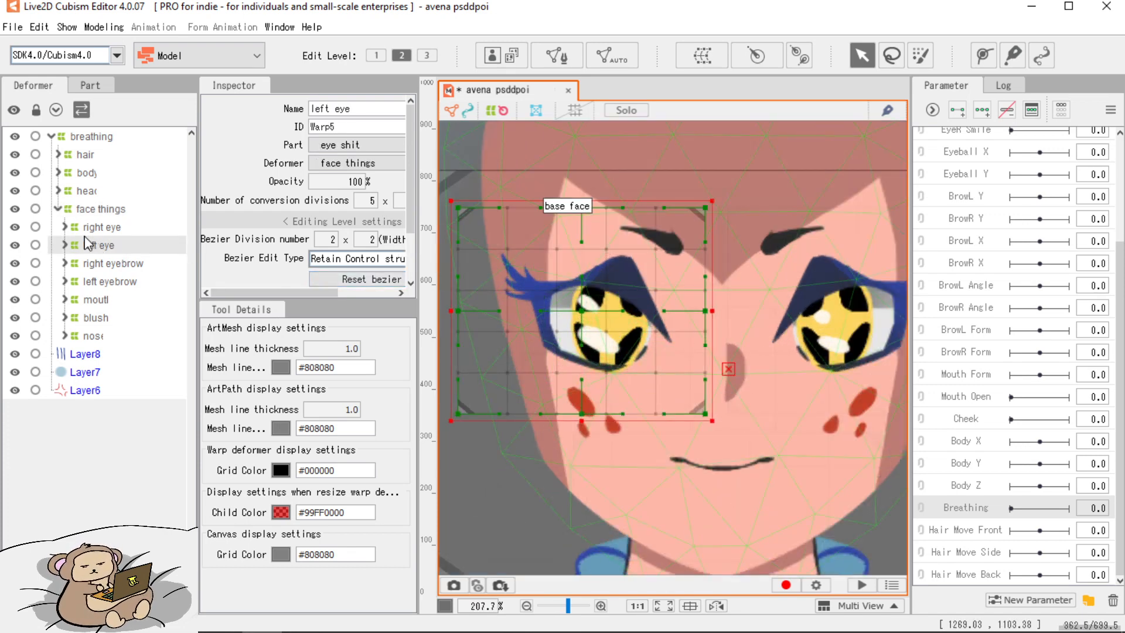
left_click(65, 246)
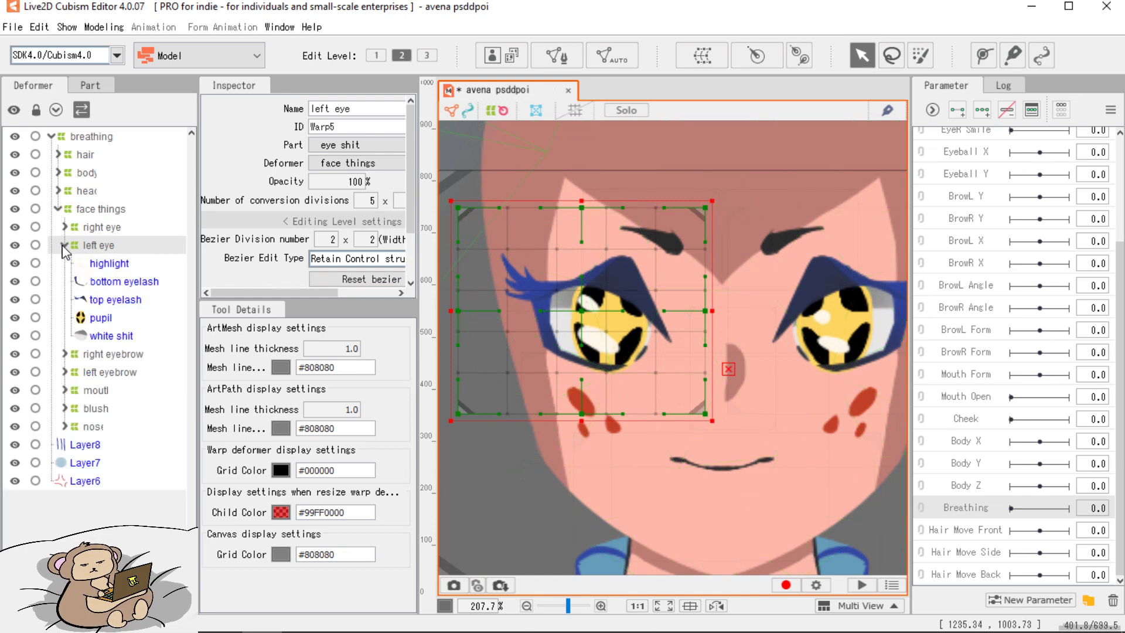
left_click(65, 246)
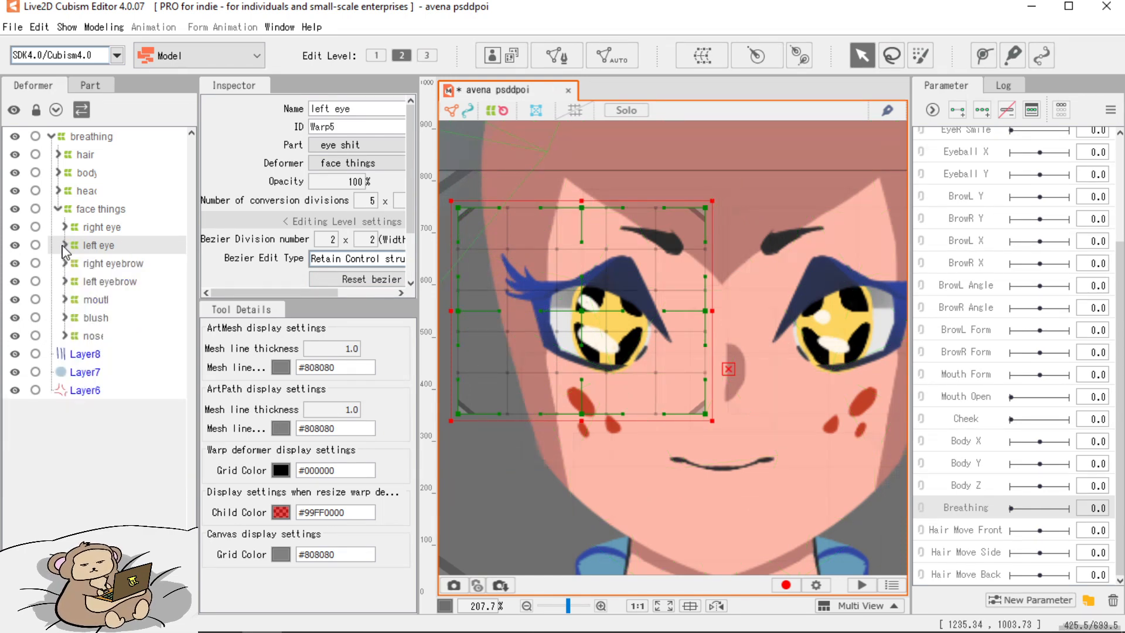
left_click(65, 246)
left_click(65, 246)
left_click(65, 247)
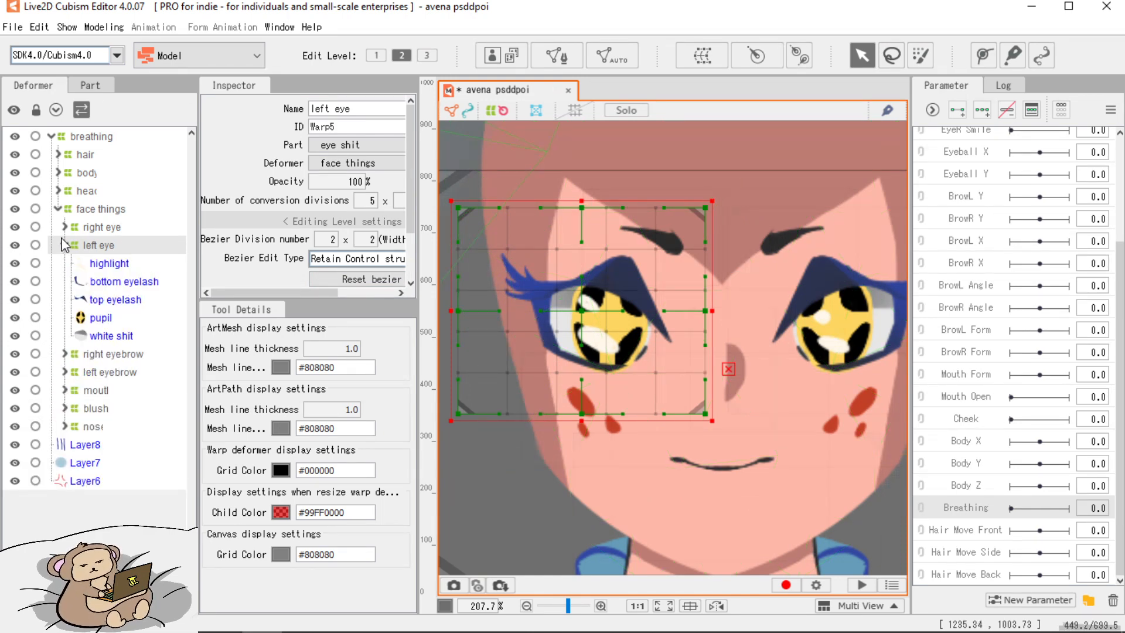
scroll(598, 295, "up", 4)
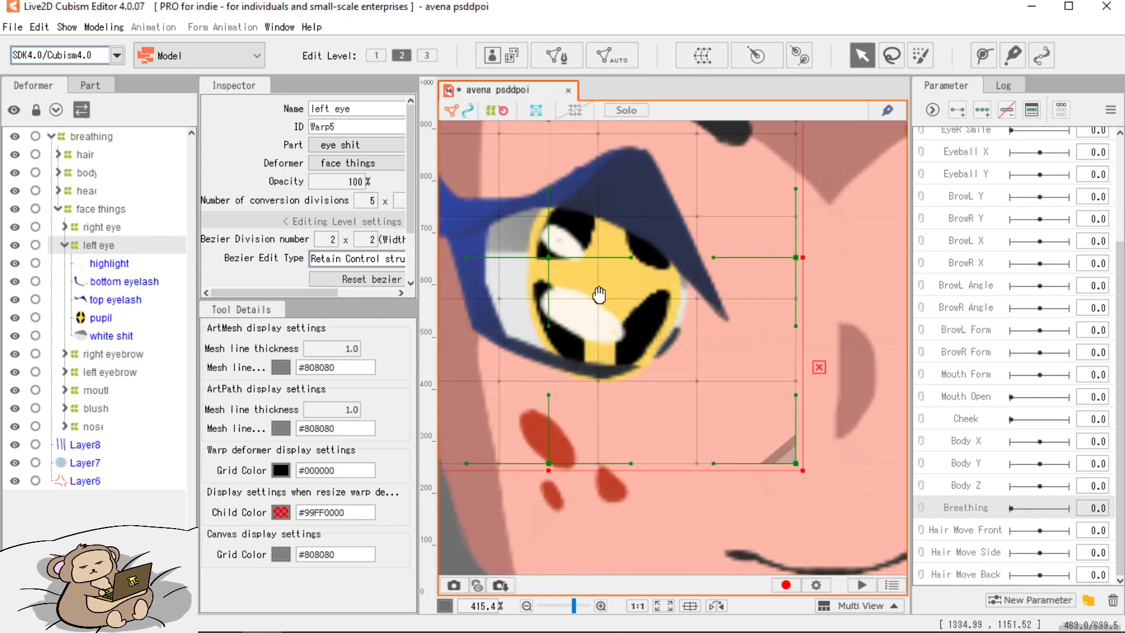
scroll(599, 295, "down", 4)
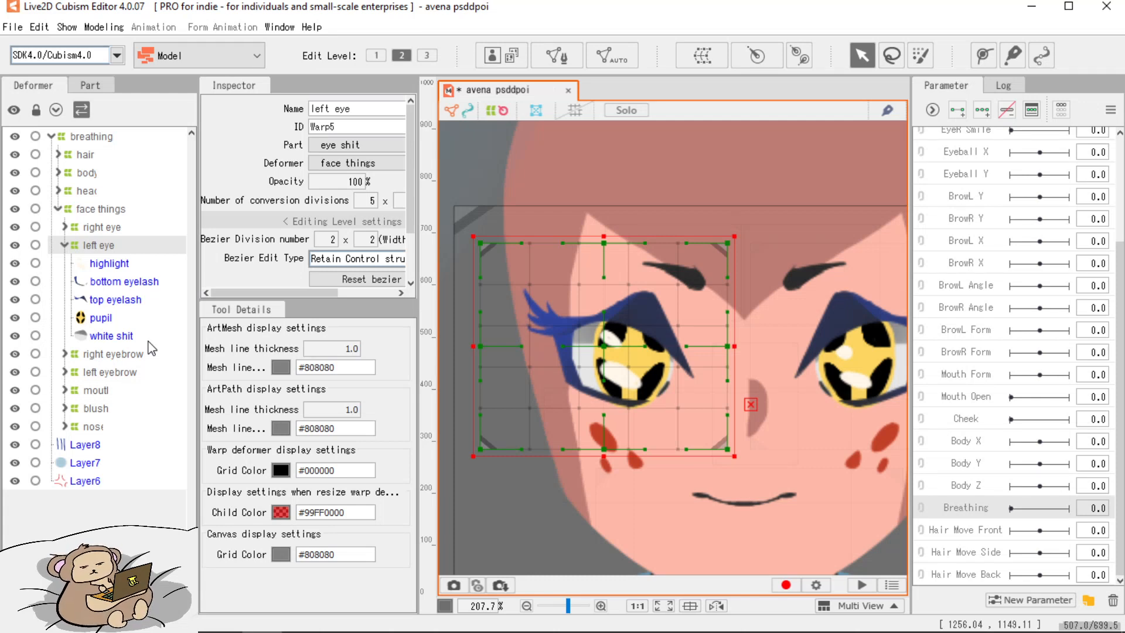
Inspect the left eye's "white shit", pupil and highlight meshes up close.
left_click(125, 339)
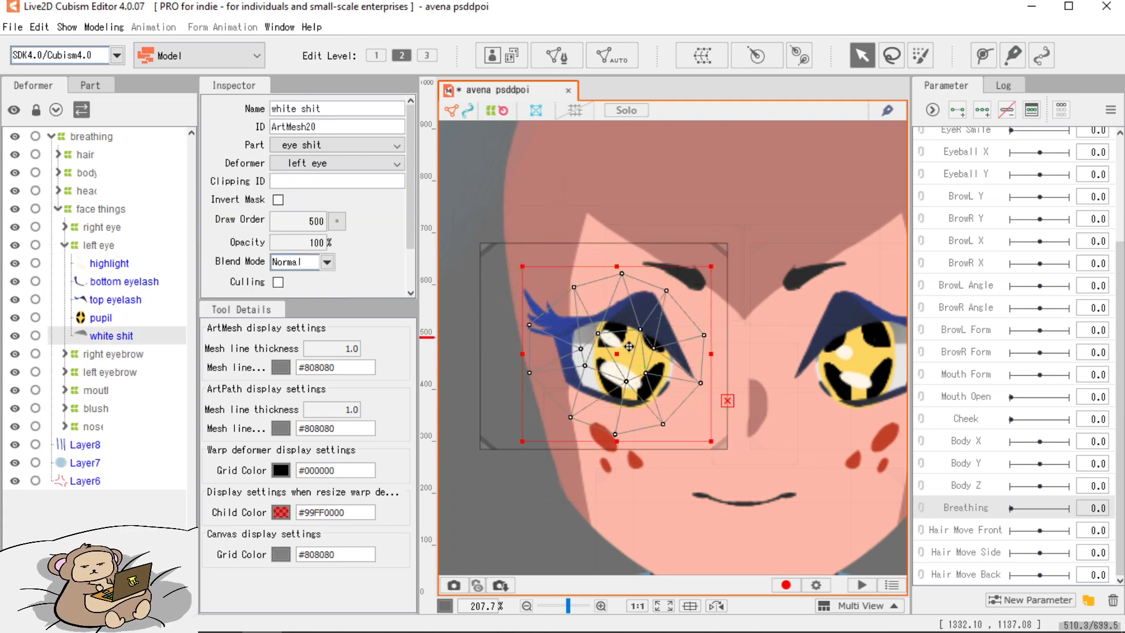
mouse_move(621, 354)
left_mouse_down()
mouse_move(502, 230)
mouse_move(611, 351)
left_mouse_up()
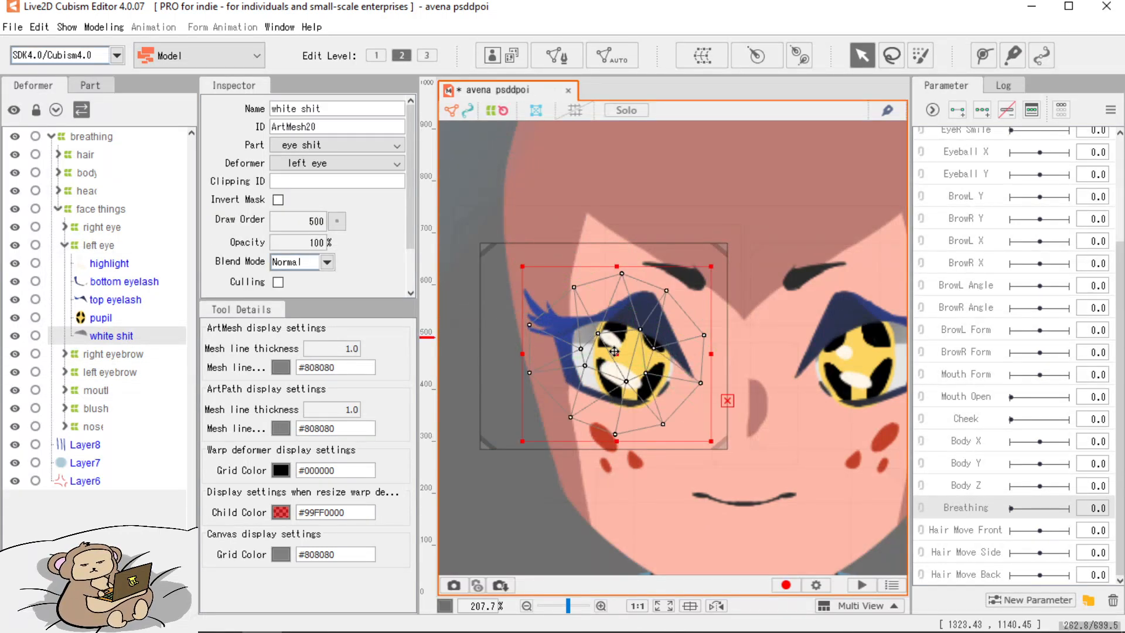
scroll(612, 351, "up", 2)
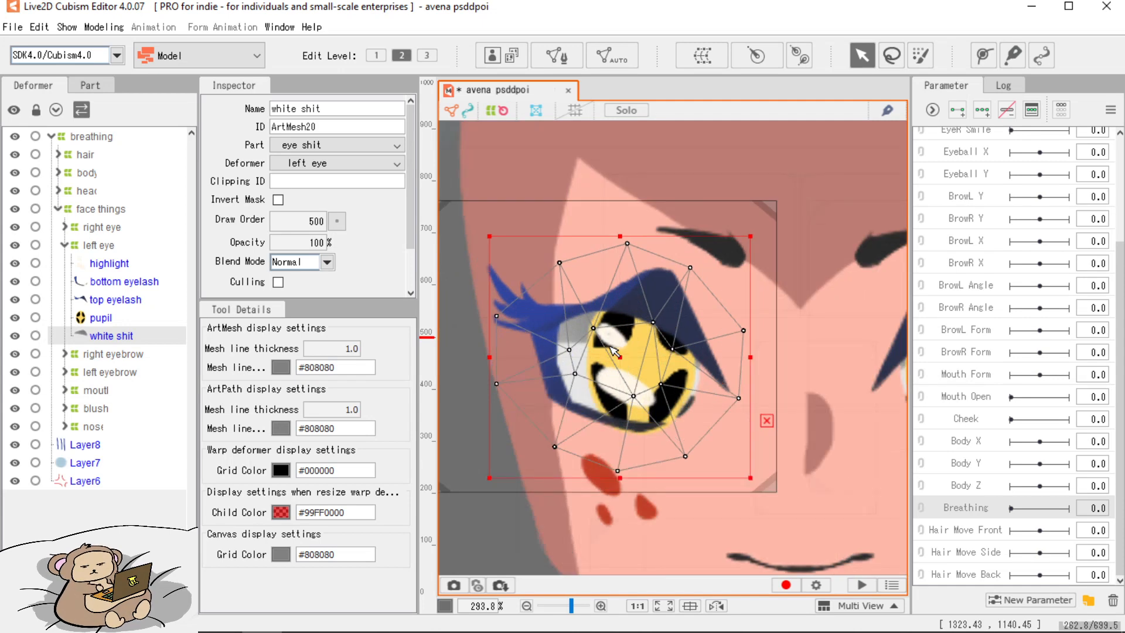
left_click(115, 322)
left_click(132, 267)
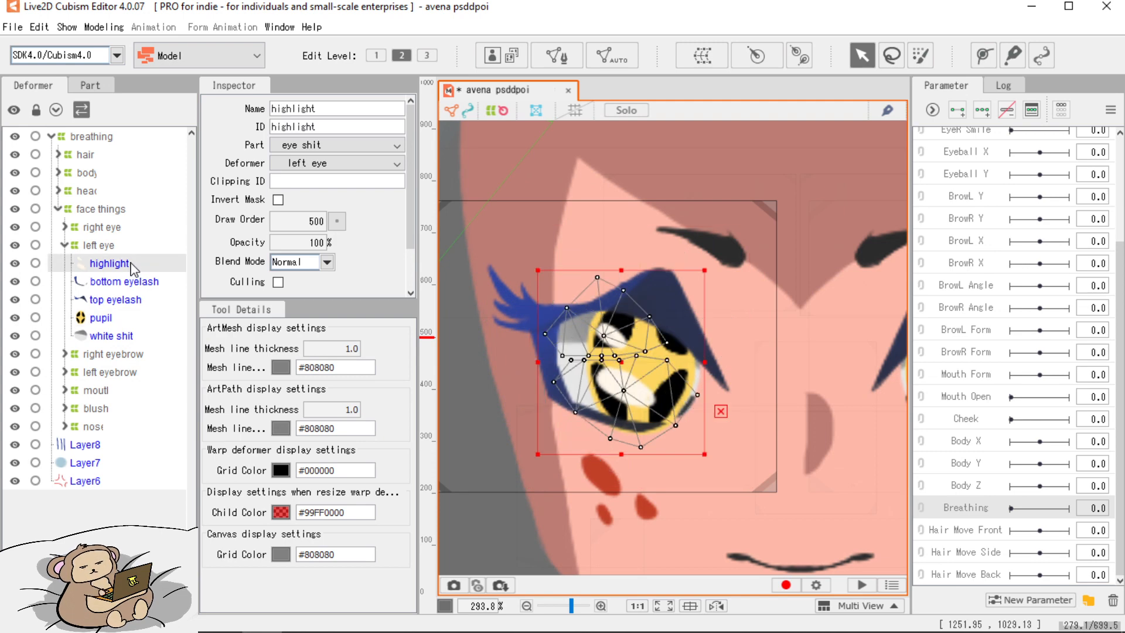
Copy the ID ArtMesh20 from the left eye's "white shit" mesh and set it as the left pupil's Clipping ID.
left_click(121, 339)
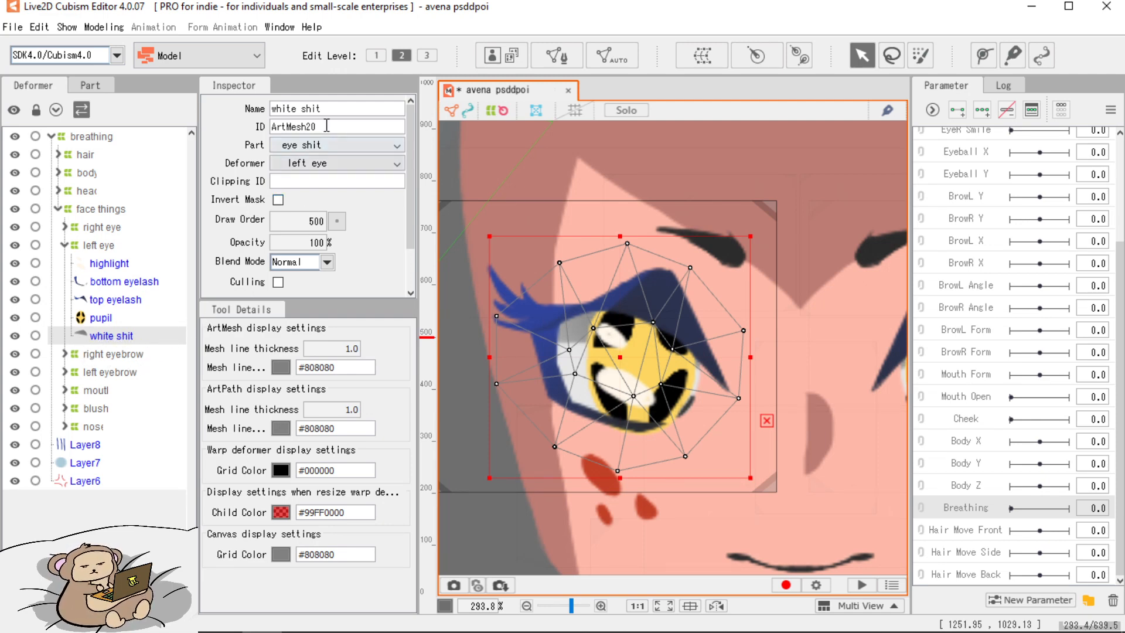
left_click_drag(326, 125, 230, 126)
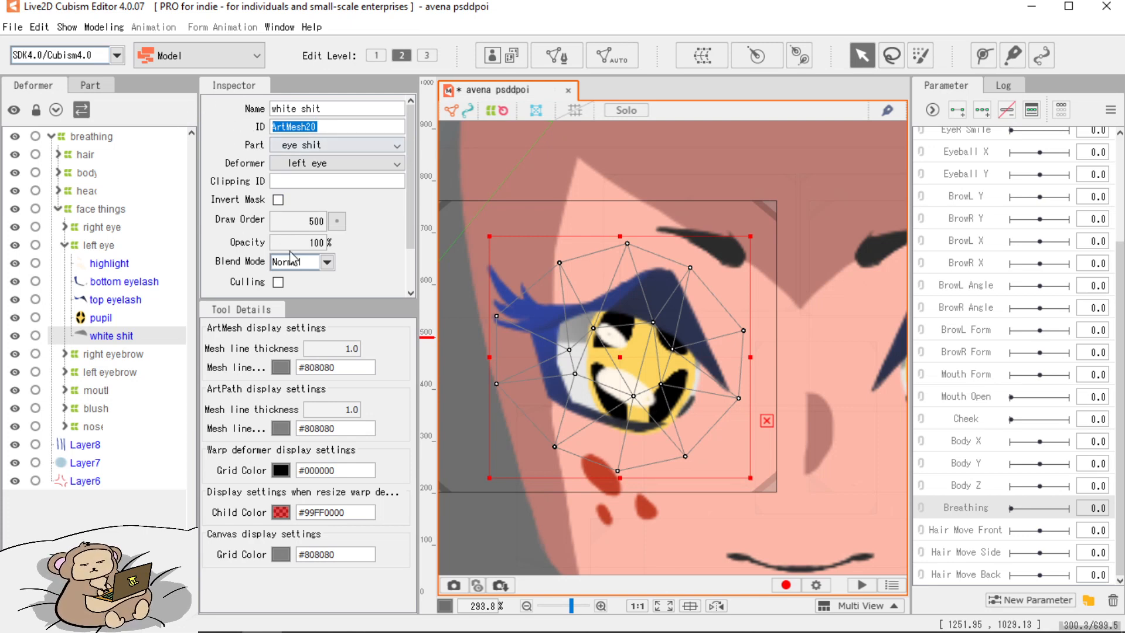
left_click_drag(340, 127, 212, 136)
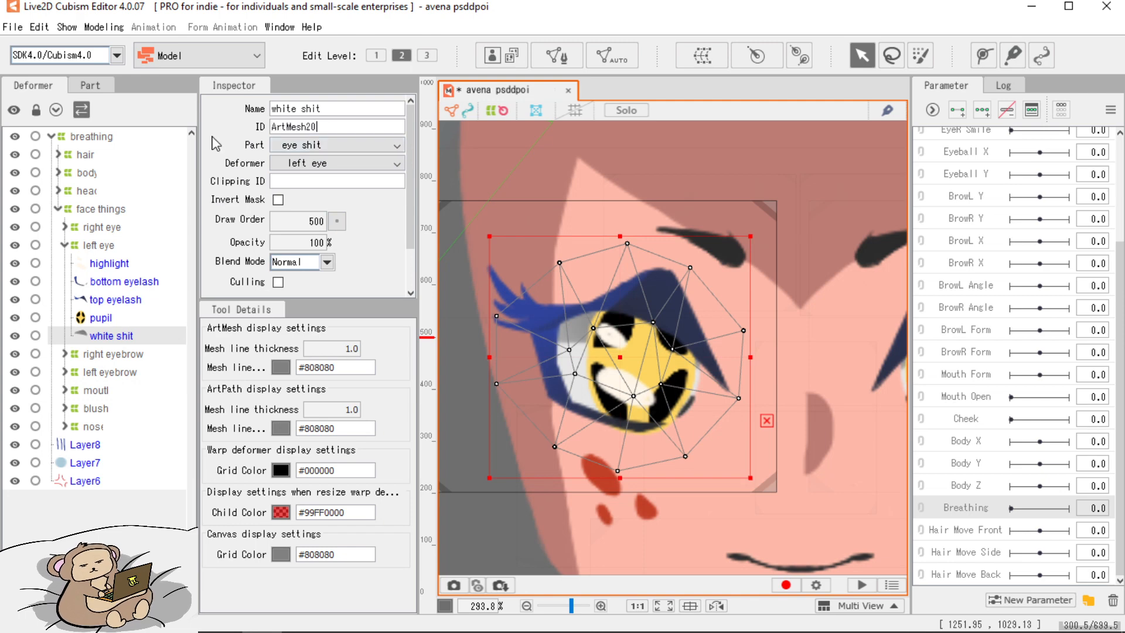
left_click_drag(331, 126, 202, 134)
key("ctrl+c")
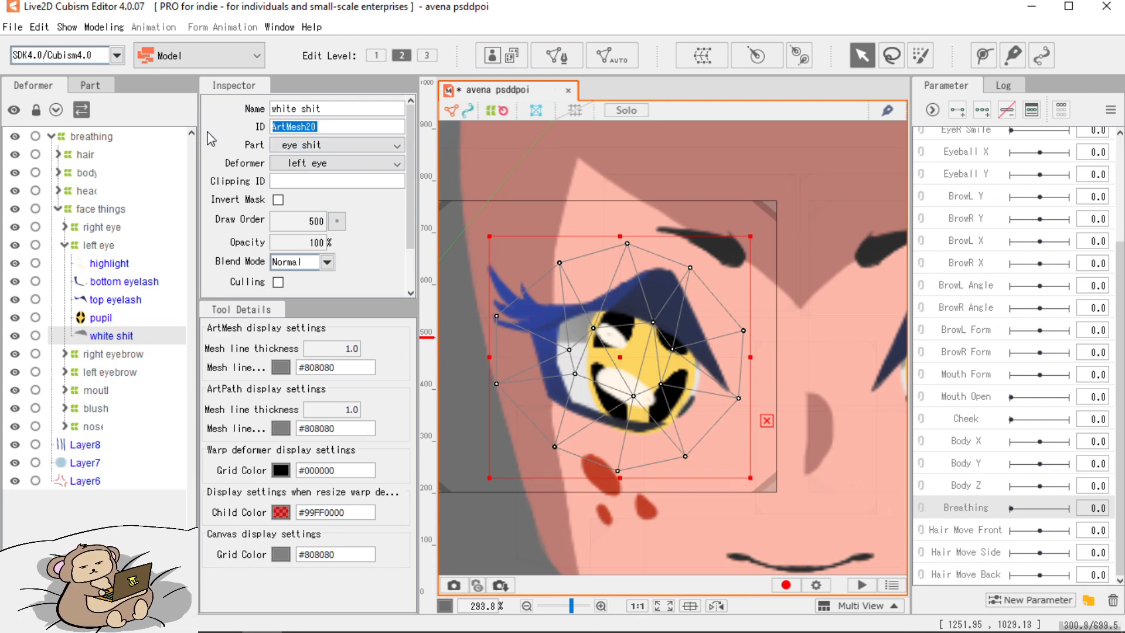
left_click(121, 322)
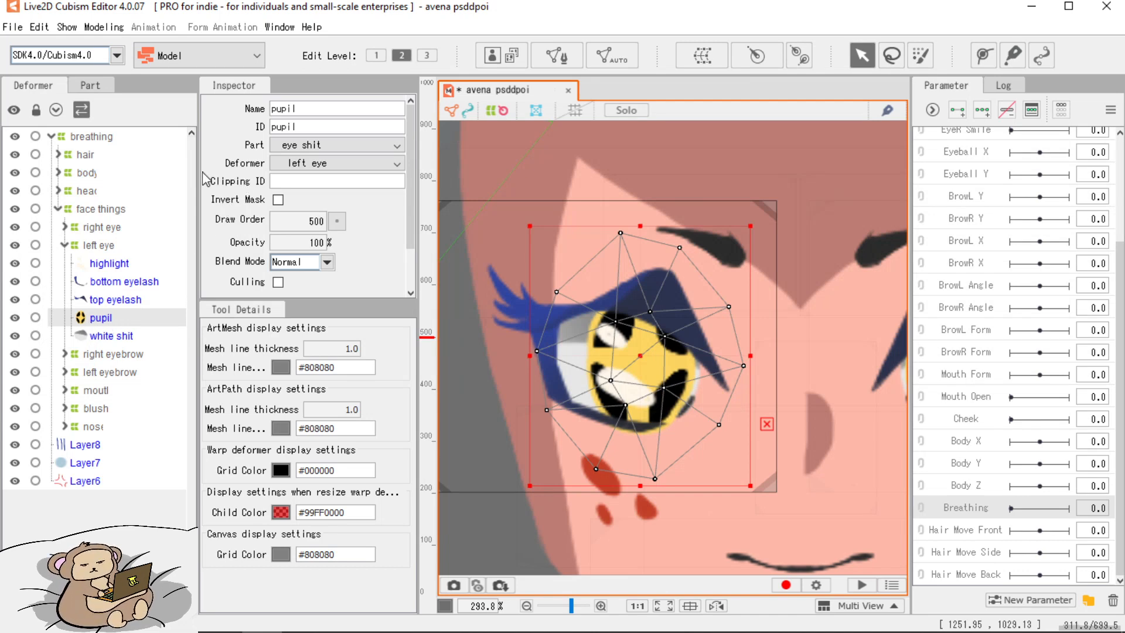
left_click(318, 180)
key("ctrl+v")
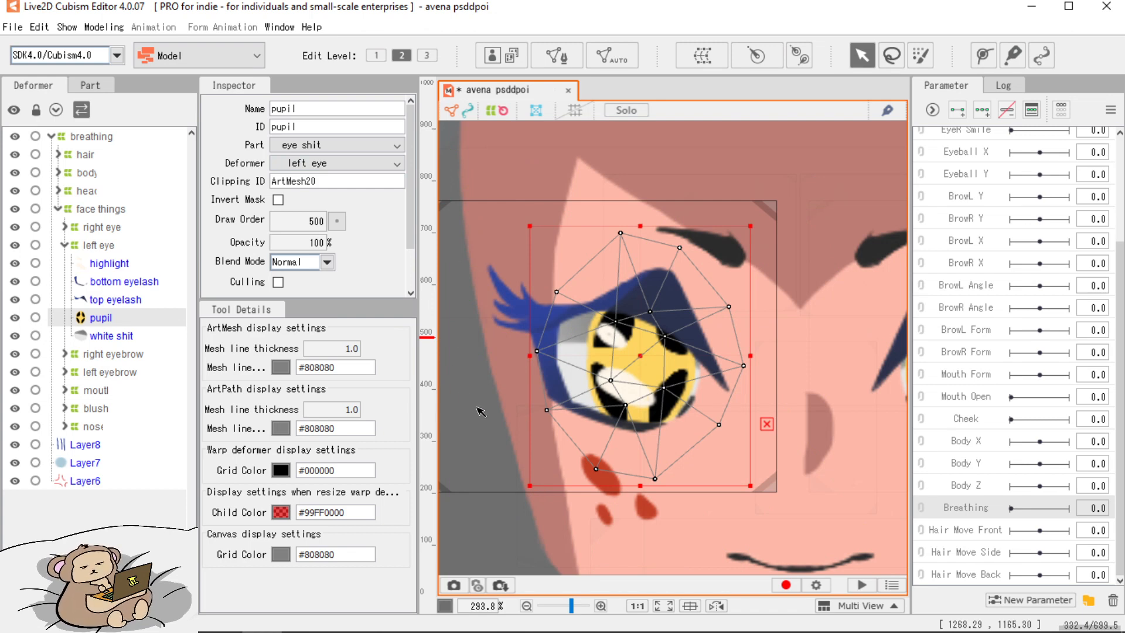
Set the Clipping ID of the left eye's highlight mesh to ArtMesh20.
left_click(111, 265)
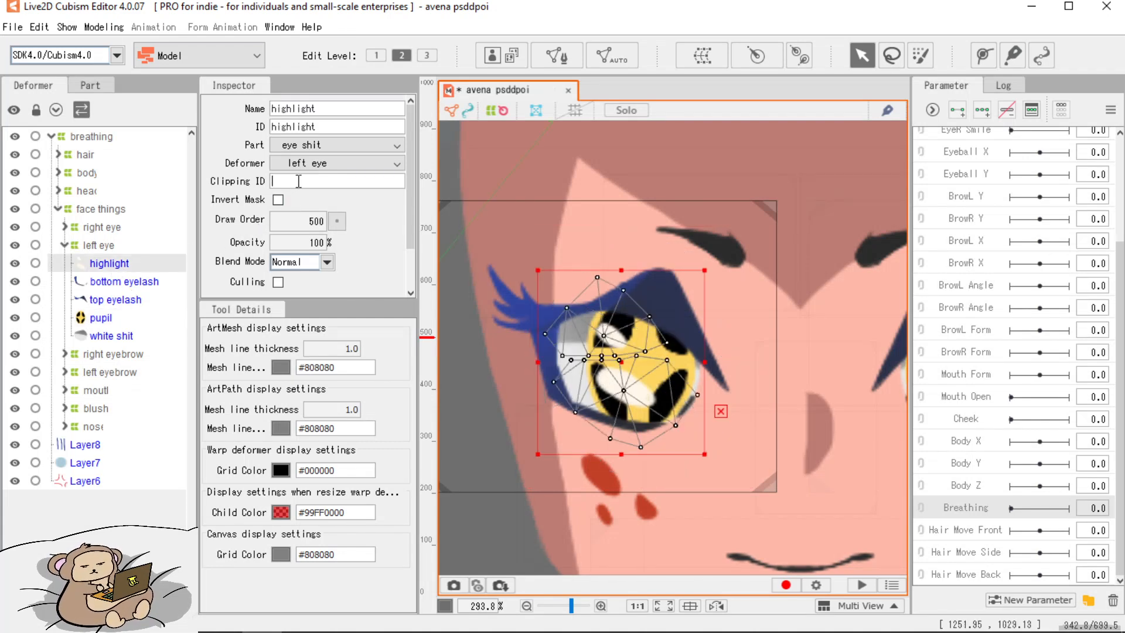
left_click(299, 181)
key("ctrl+v")
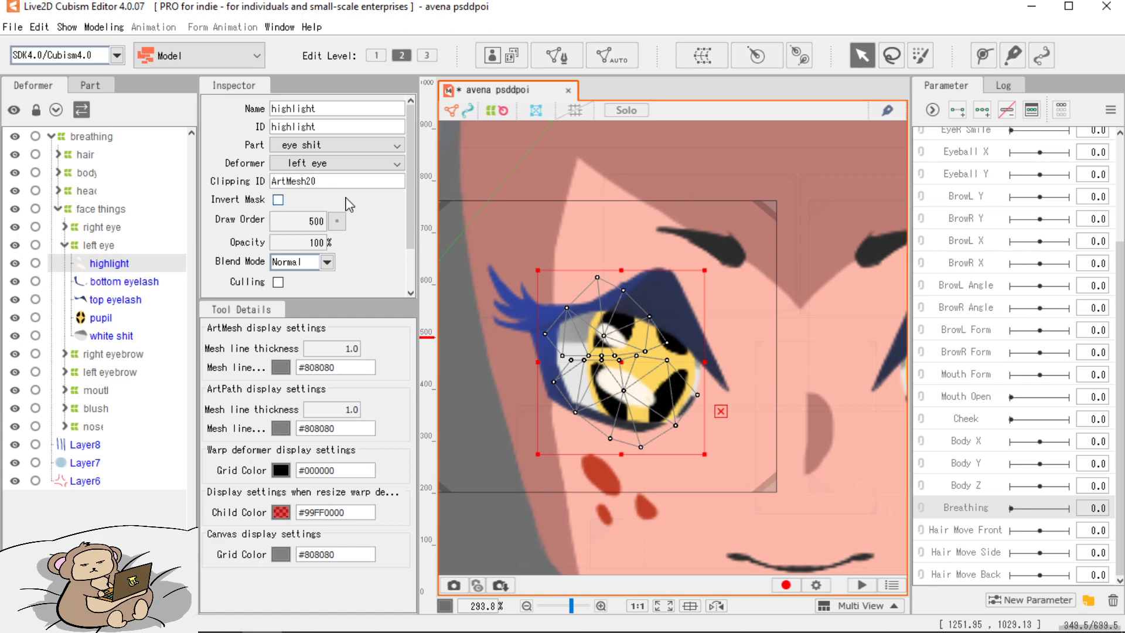
Test-move the left eye's "white shit" mesh downward to check the clipping and undo the move.
left_click(114, 337)
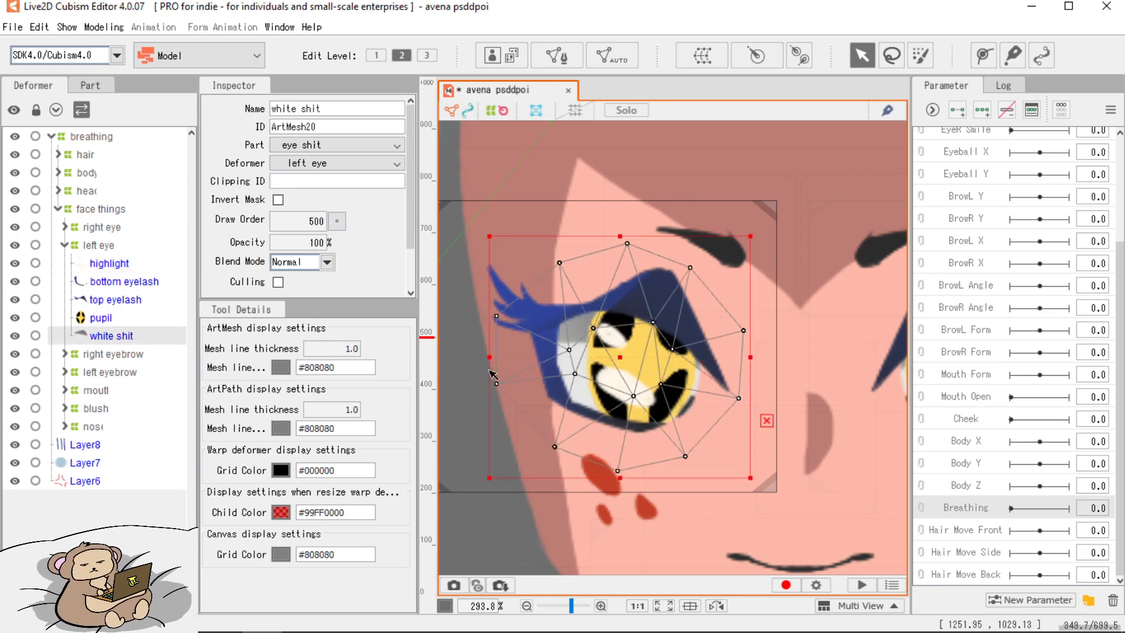
left_click_drag(626, 370, 608, 433)
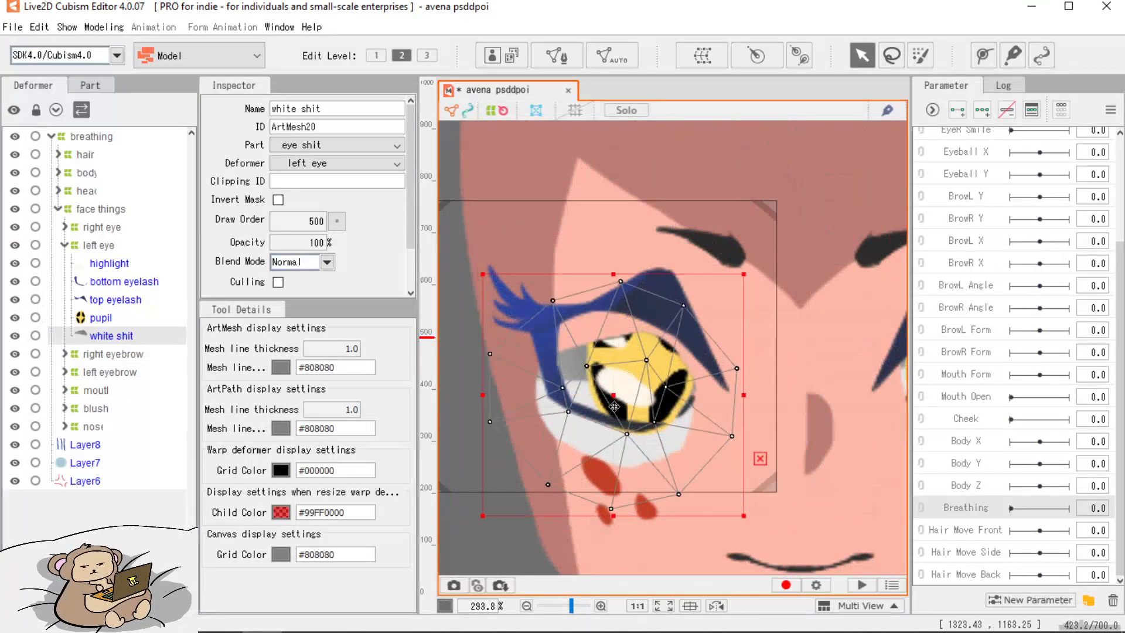
key("ctrl+z")
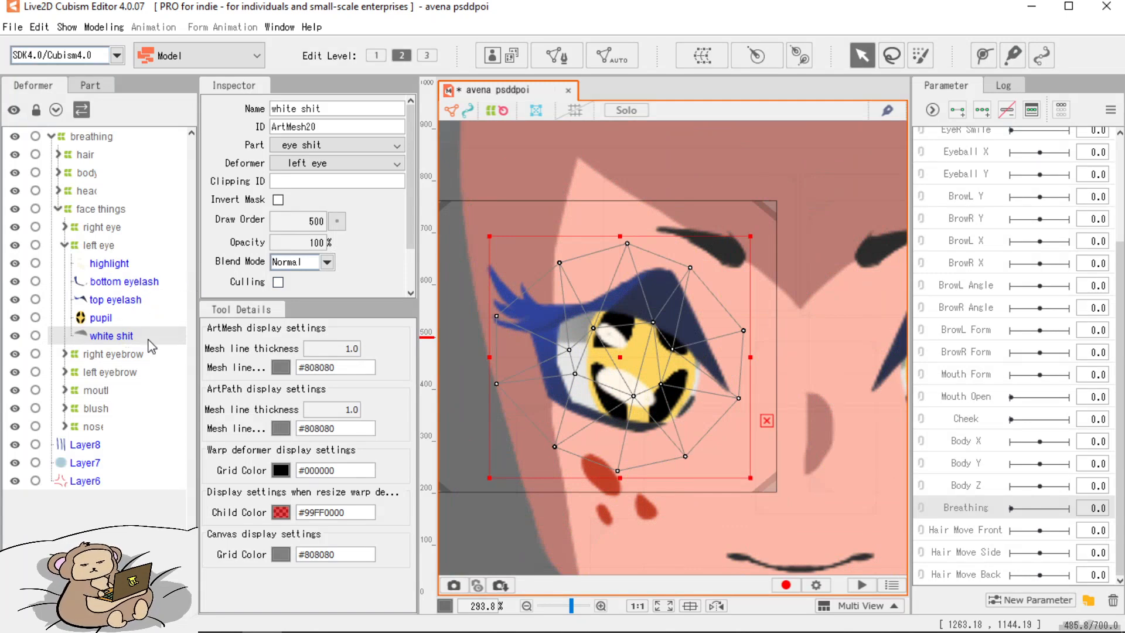
Copy the ID ArtMesh19 from the "right white shit" mesh and set it as the Clipping ID of "rpupil and shit".
left_click_drag(761, 341, 640, 338)
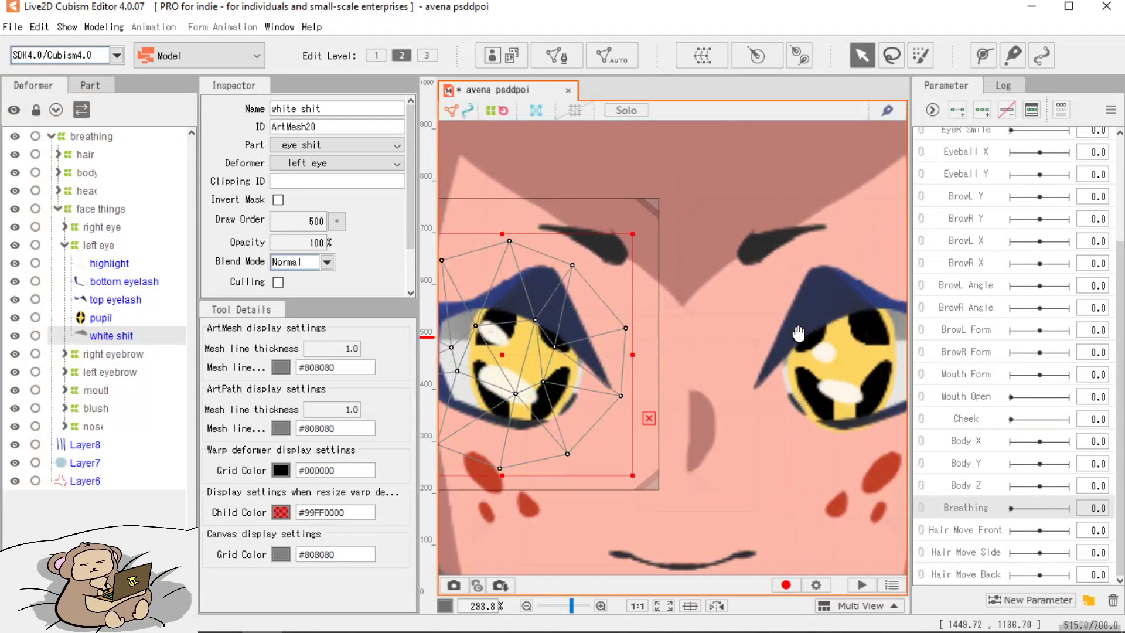
left_click_drag(799, 334, 661, 266)
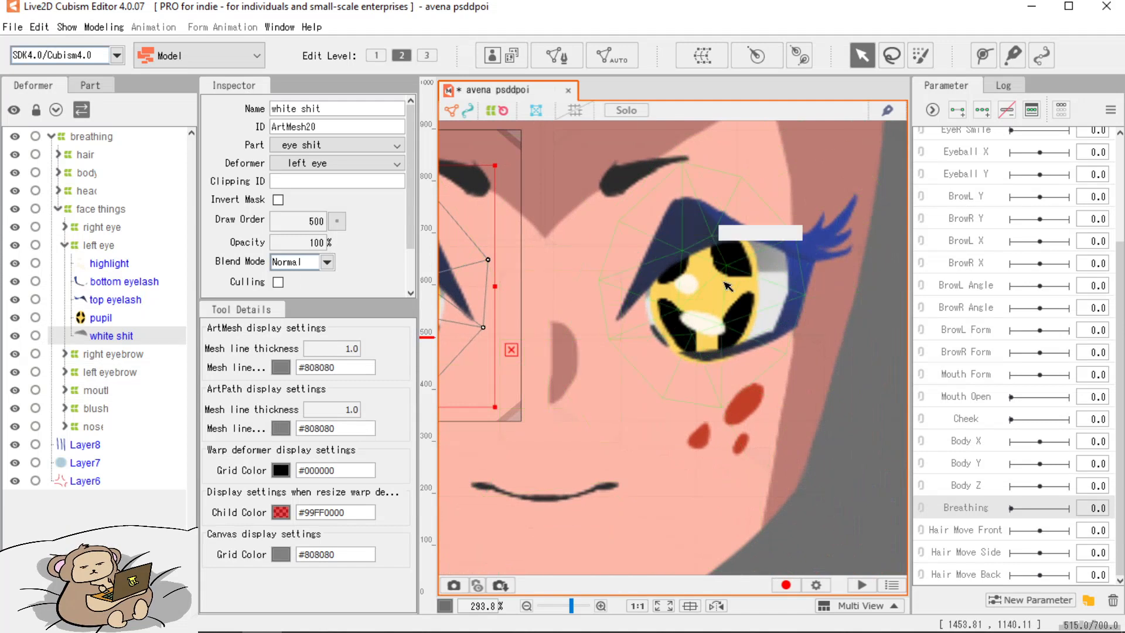
left_click(778, 290)
left_click_drag(330, 126, 233, 128)
key("ctrl+c")
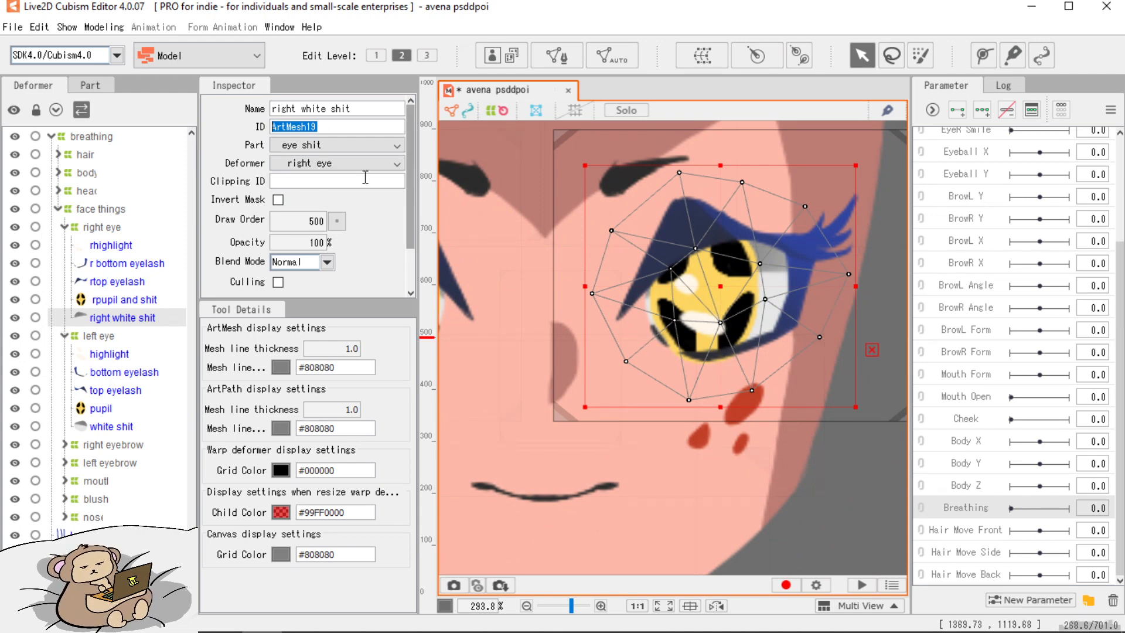
left_click(121, 299)
left_click(308, 182)
key("ctrl+v")
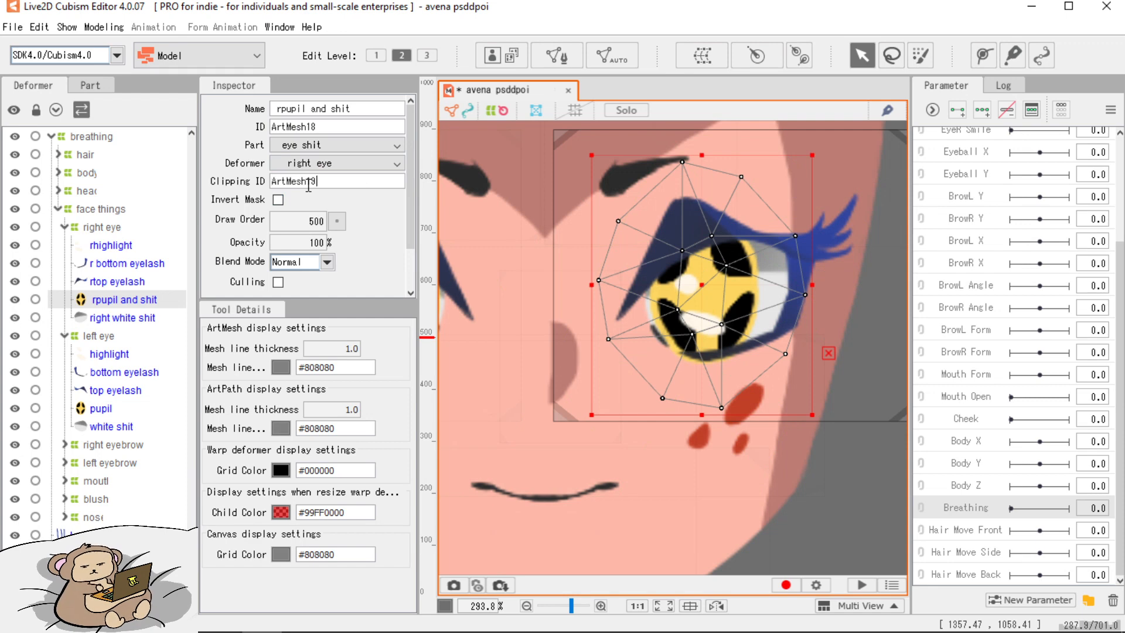
Set the Clipping ID of the right eye's rhighlight mesh to ArtMesh19.
left_click(135, 245)
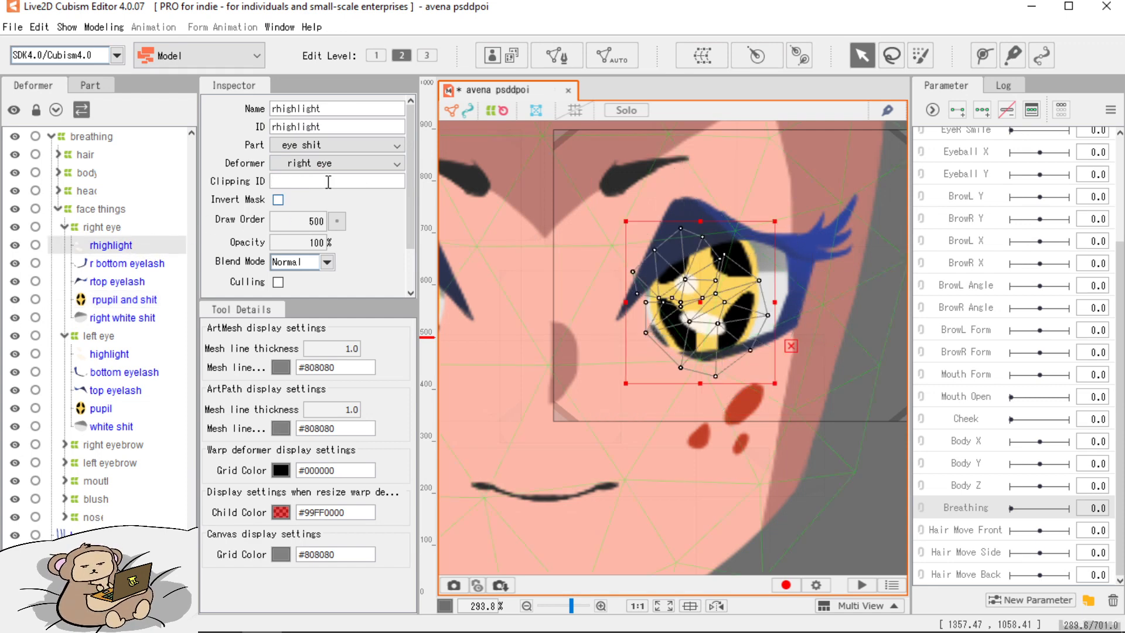
left_click(328, 182)
key("ctrl+v")
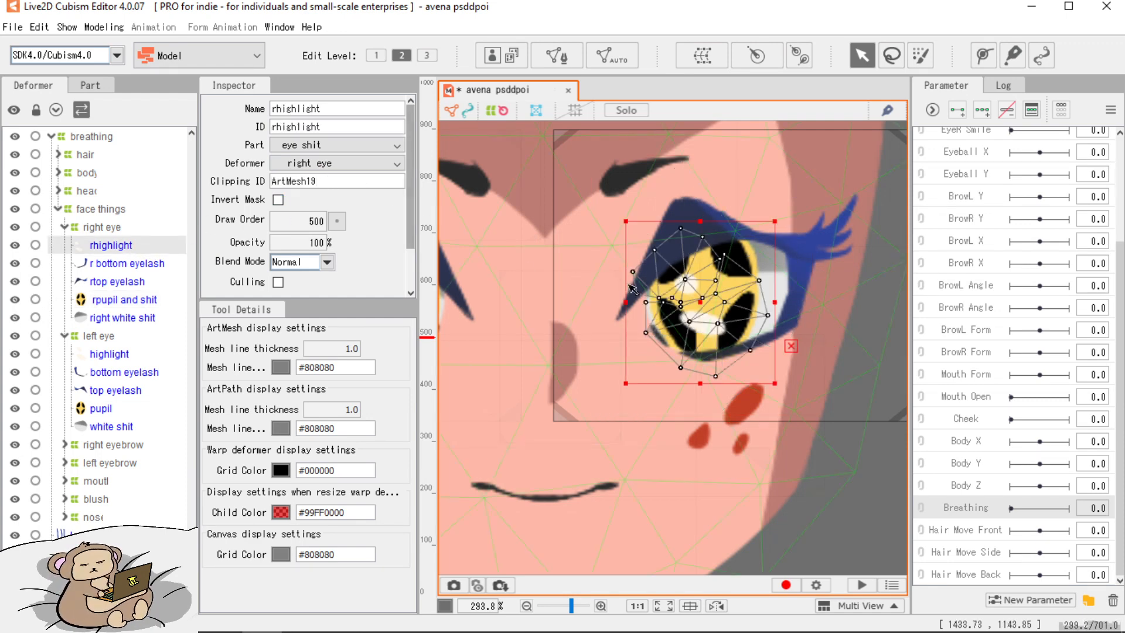
Test-move the "right white shit" mesh to check the right eye's clipping and restore its position.
scroll(626, 283, "down", 3)
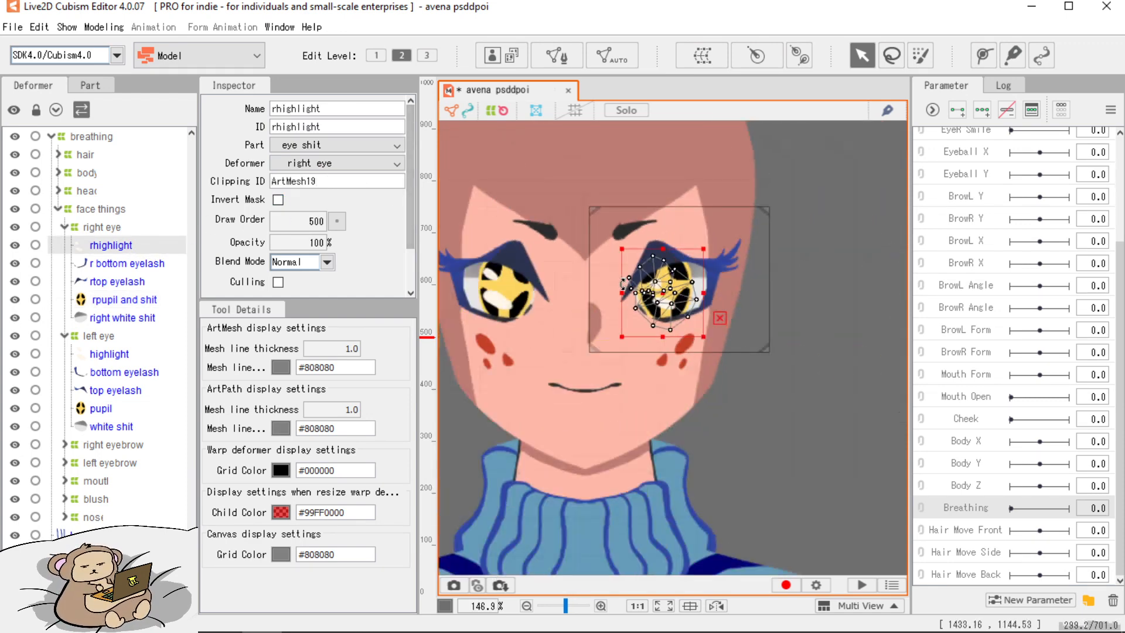
left_click(123, 318)
left_click_drag(668, 267, 674, 293)
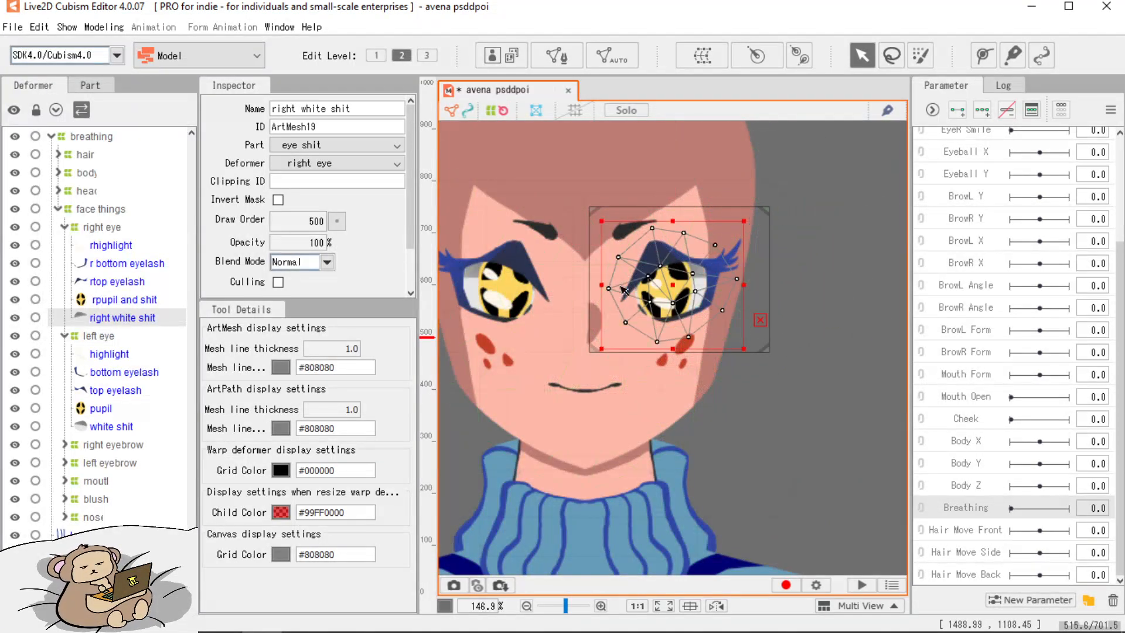
scroll(577, 433, "up", 3)
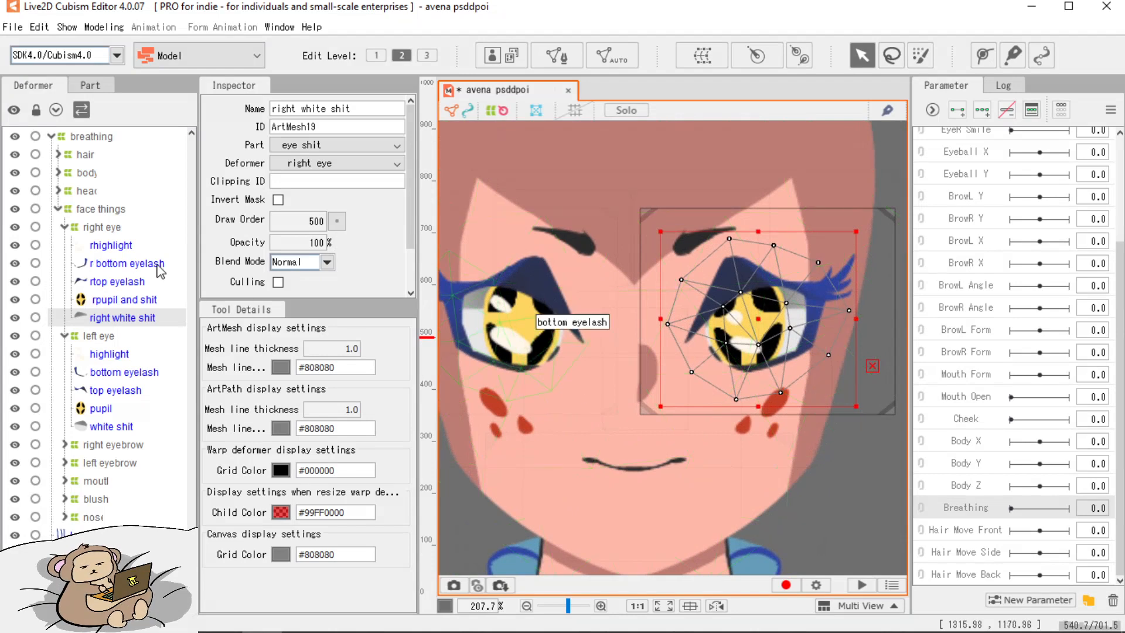
scroll(576, 359, "down", 3)
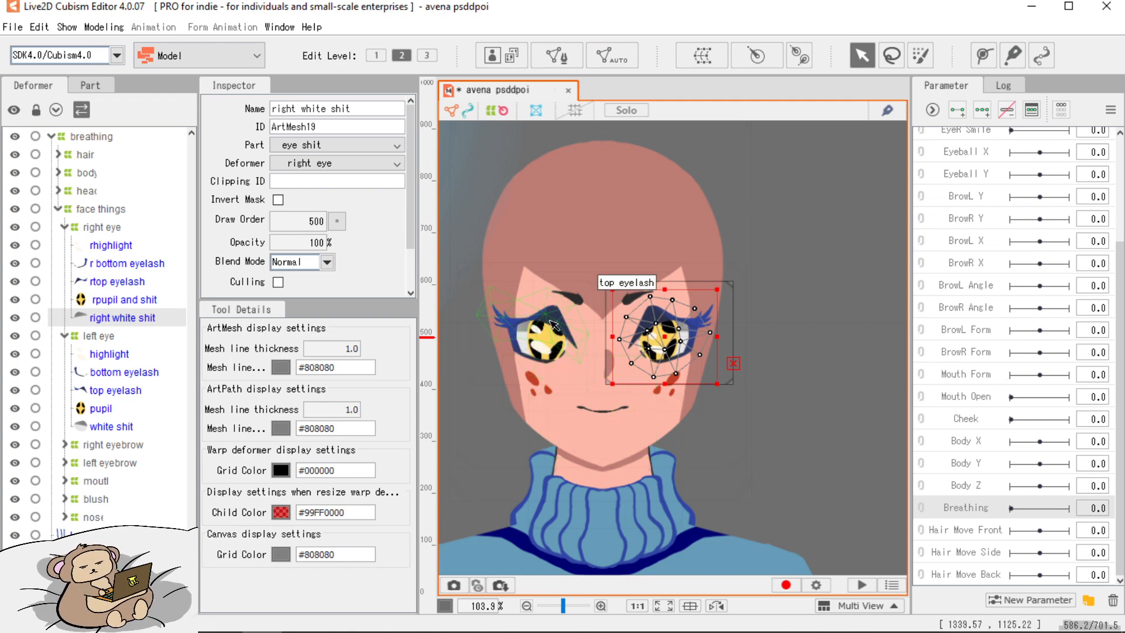
Examine the left eye's top eyelash mesh up close and compare it with its left eye deformer.
left_click(554, 324)
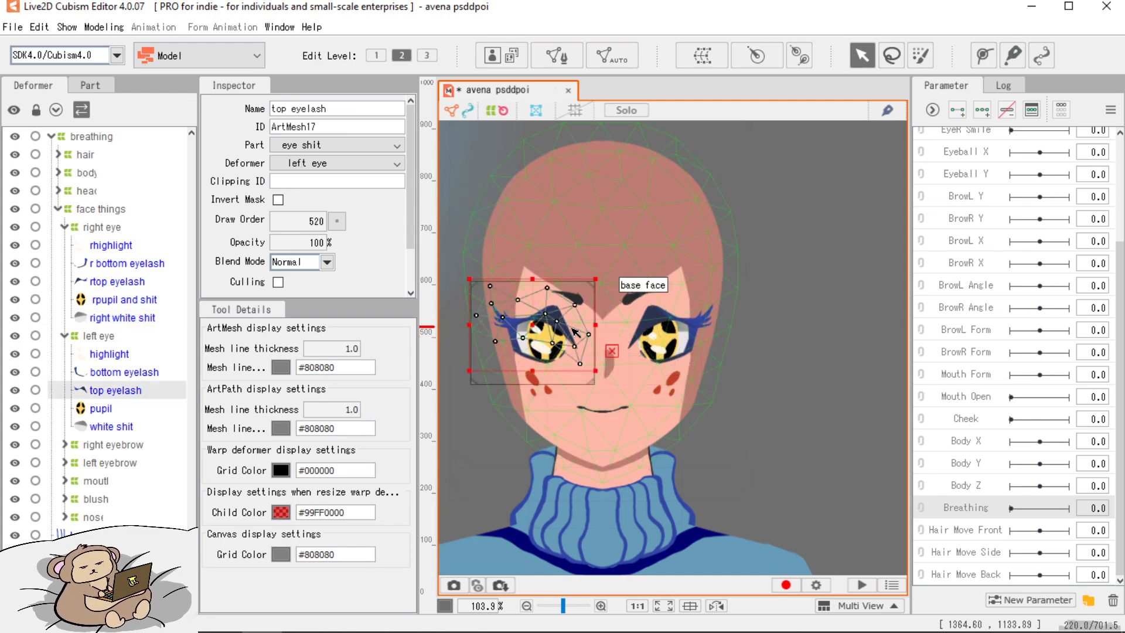
scroll(545, 331, "up", 3)
left_click_drag(539, 333, 636, 360)
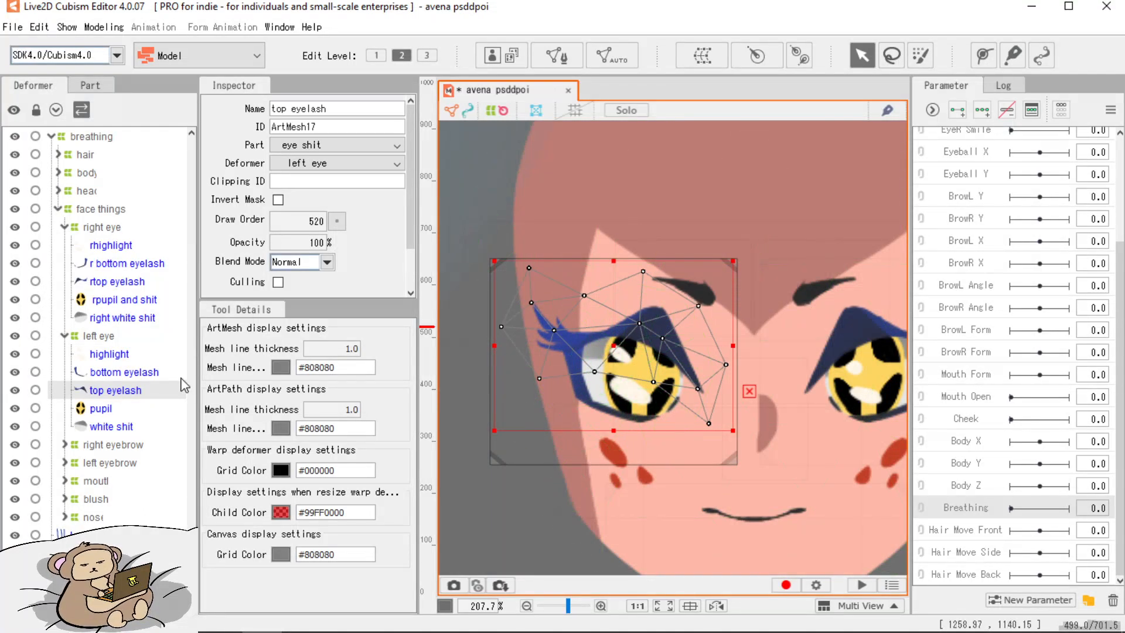
left_click(109, 337)
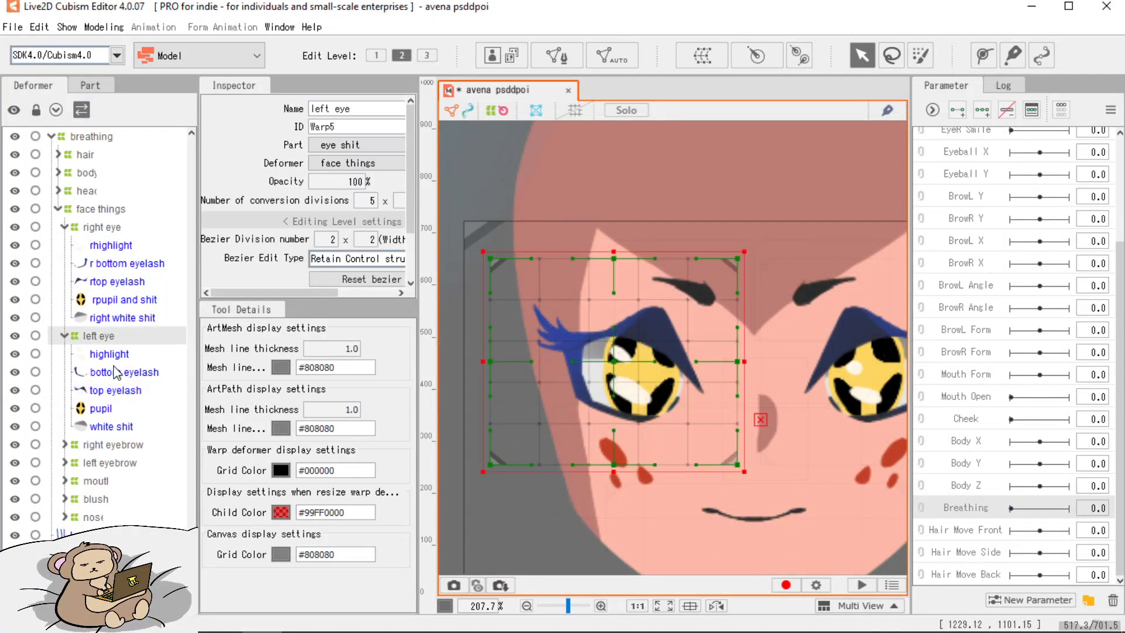
left_click(130, 391)
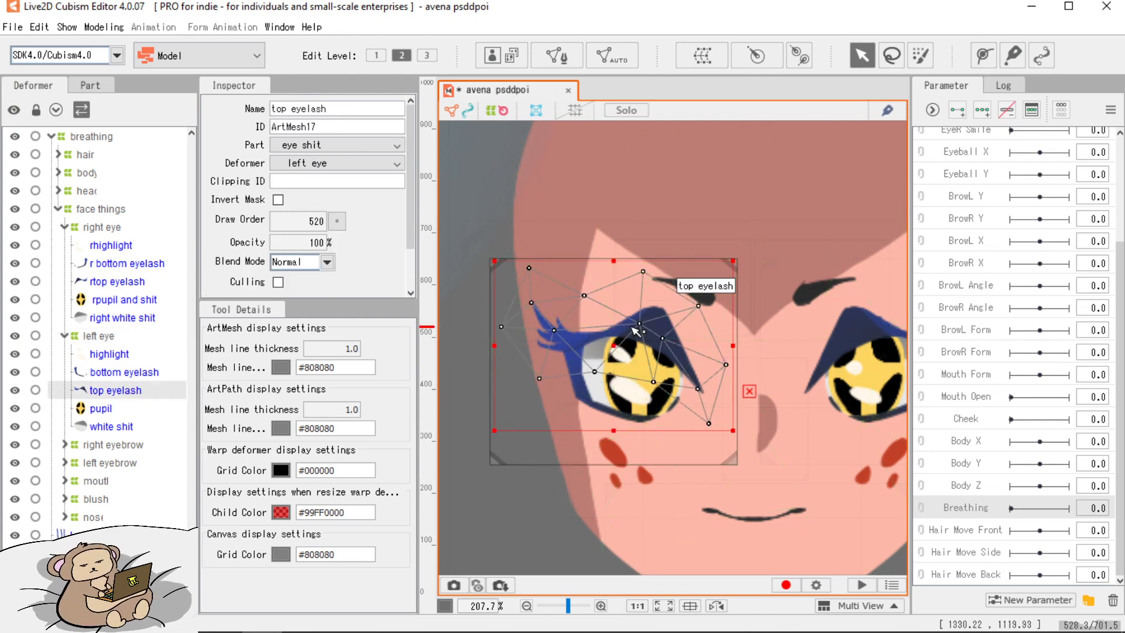
left_click(95, 340)
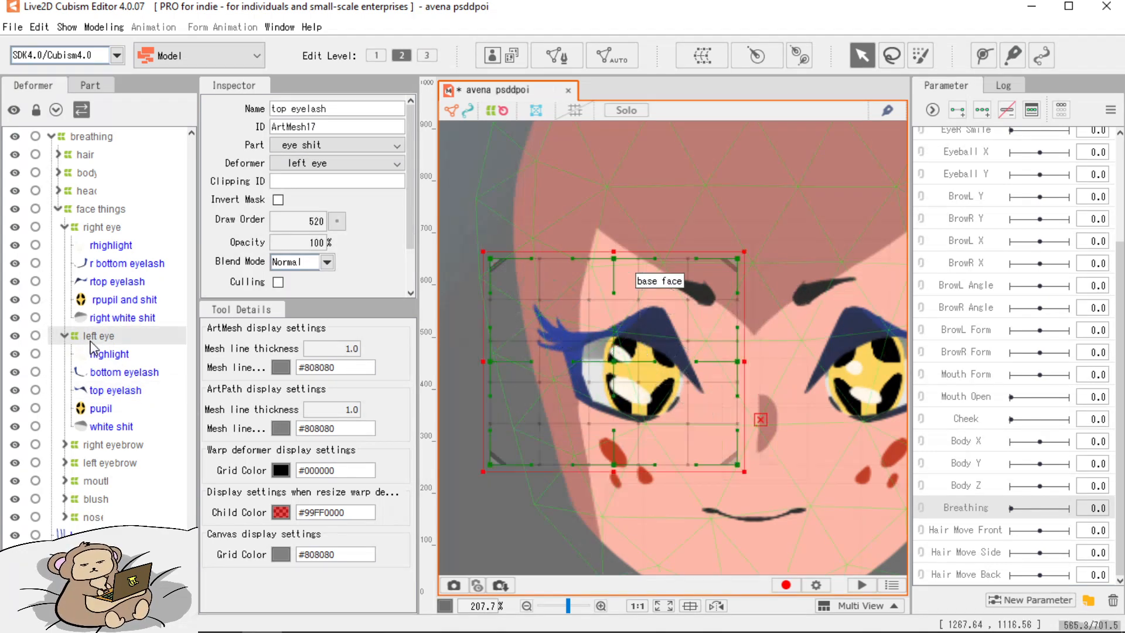
left_click(105, 391)
scroll(654, 339, "up", 2)
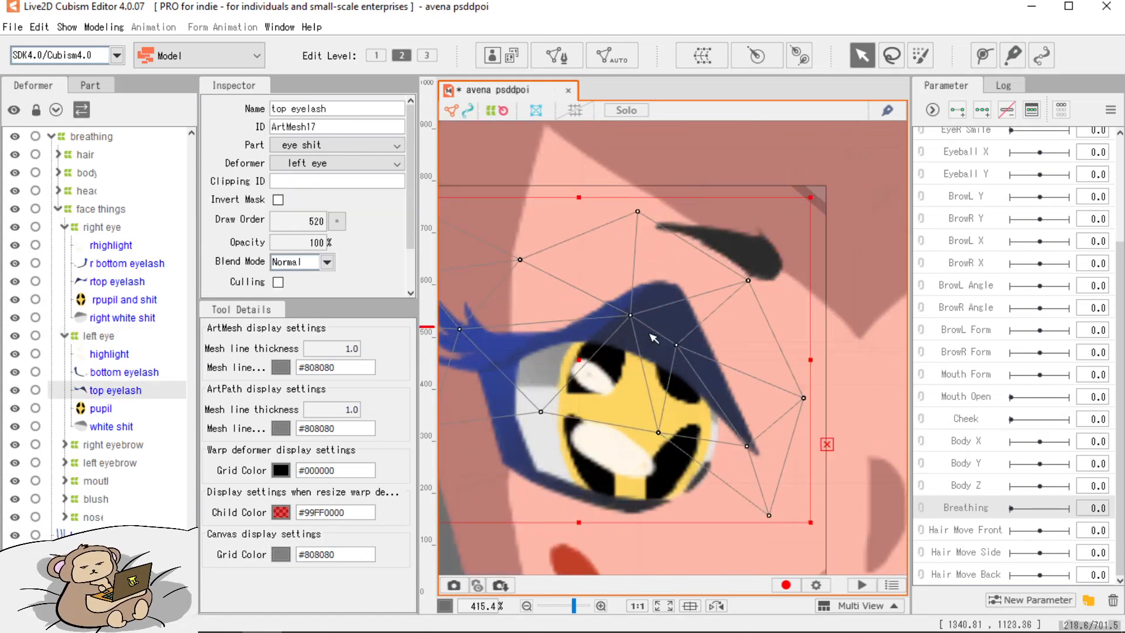
scroll(653, 339, "down", 2)
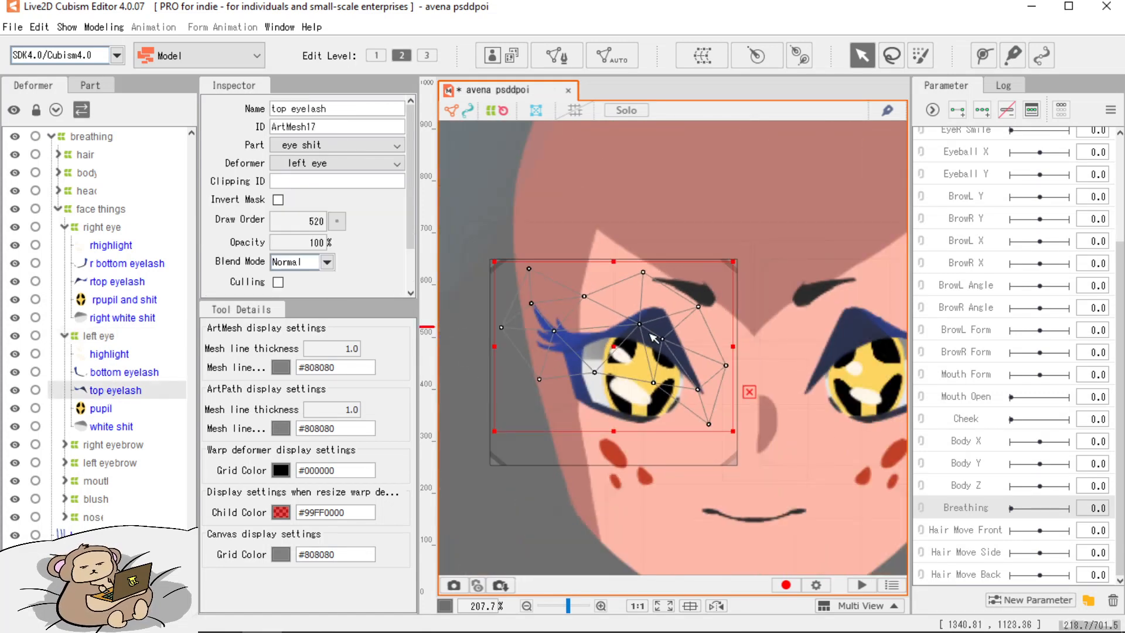
key("ctrl+e")
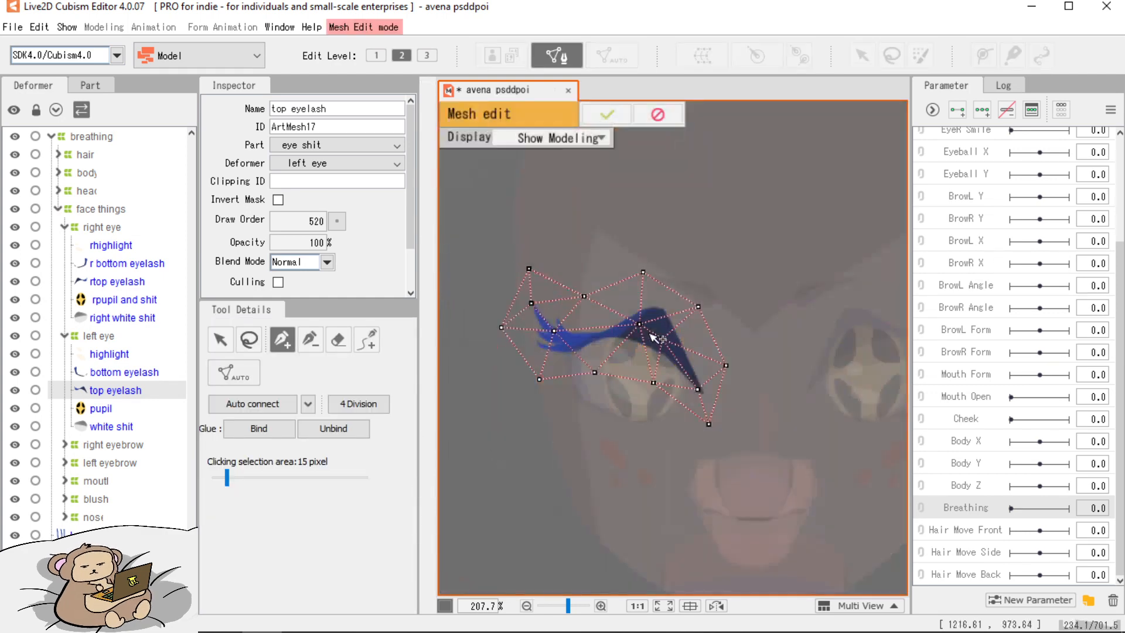
left_click(657, 114)
key("ctrl+e")
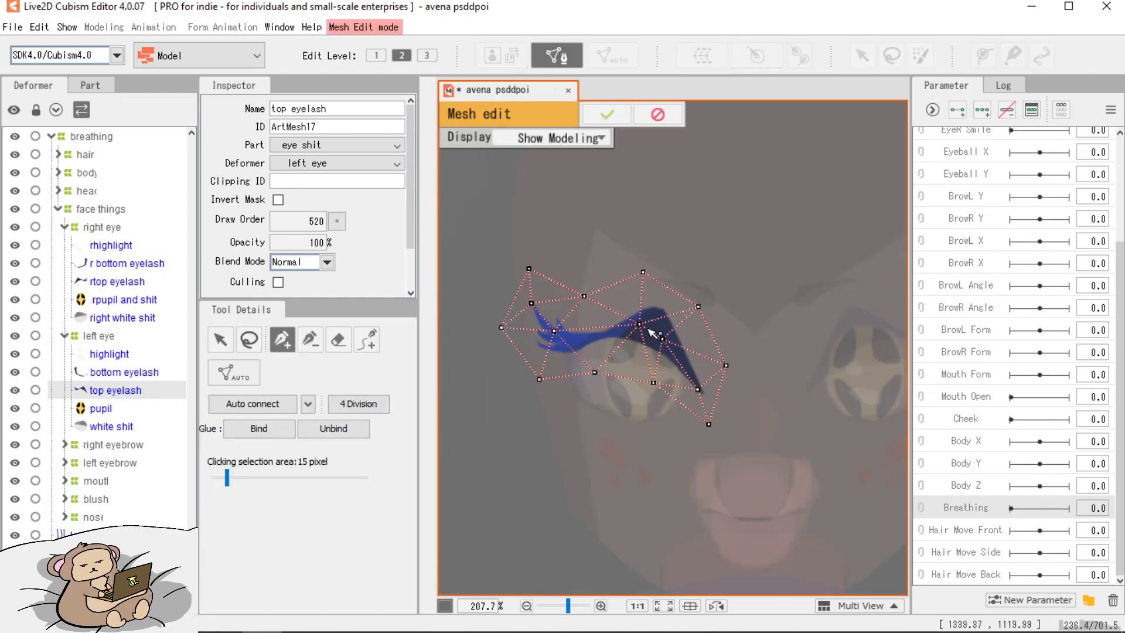
left_click(657, 113)
key("ctrl+e")
left_click(657, 114)
Open the left eye's top eyelash in mesh edit mode and erase its entire existing mesh.
key("ctrl+e")
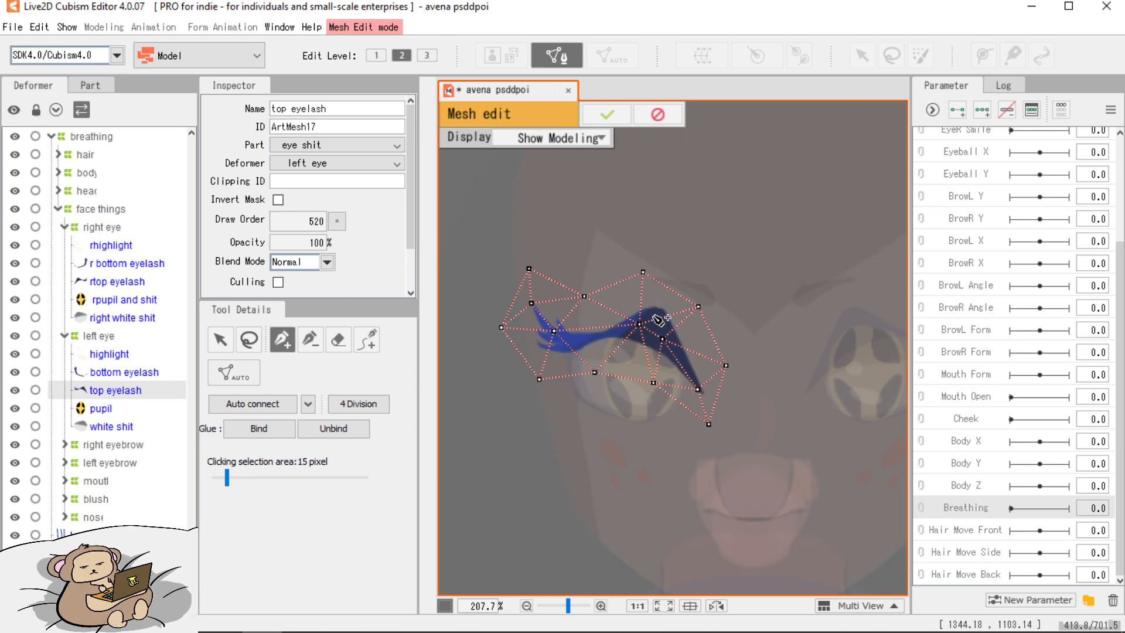
scroll(667, 345, "up", 3)
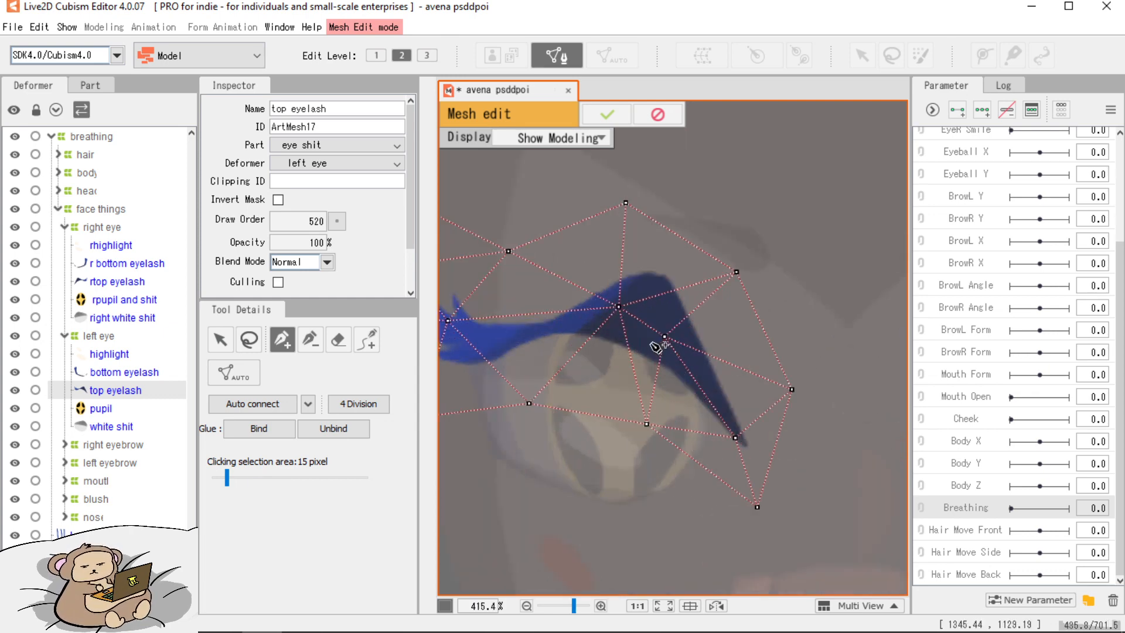
scroll(610, 310, "down", 3)
left_click_drag(610, 321, 648, 307)
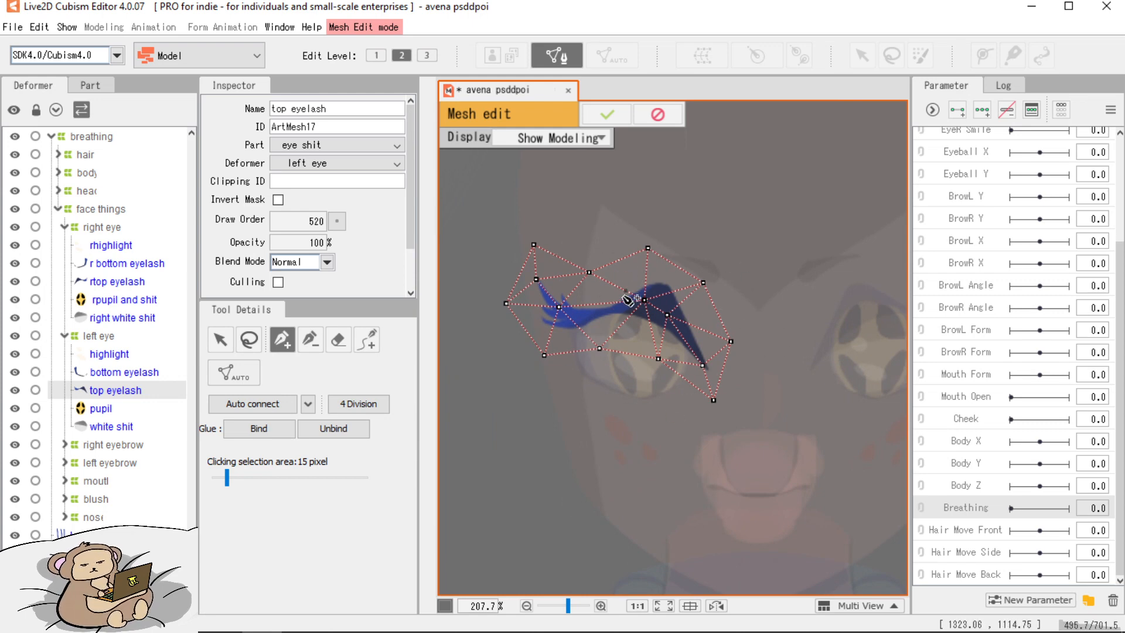
left_click(340, 348)
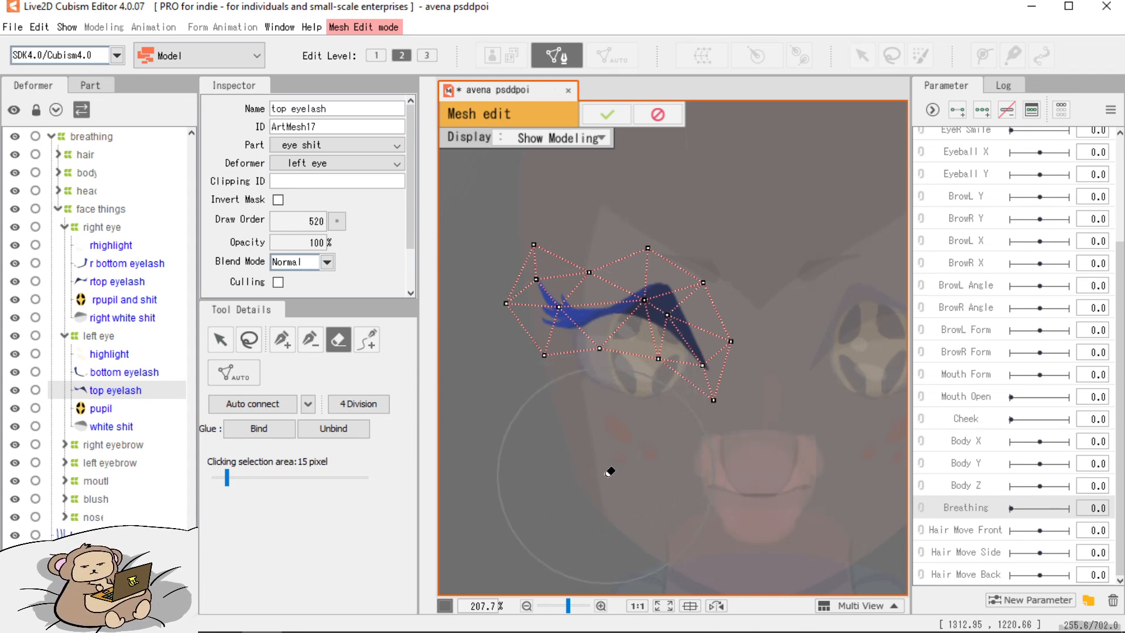
mouse_move(528, 218)
left_mouse_down()
mouse_move(580, 289)
mouse_move(570, 277)
mouse_move(609, 283)
left_mouse_up()
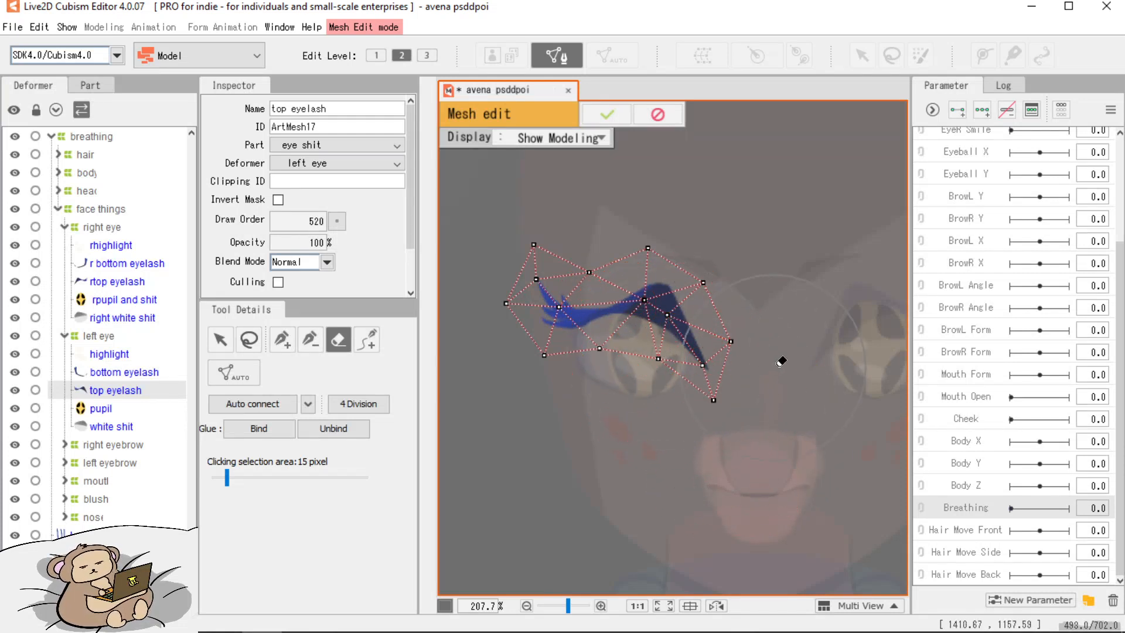
left_click(665, 346)
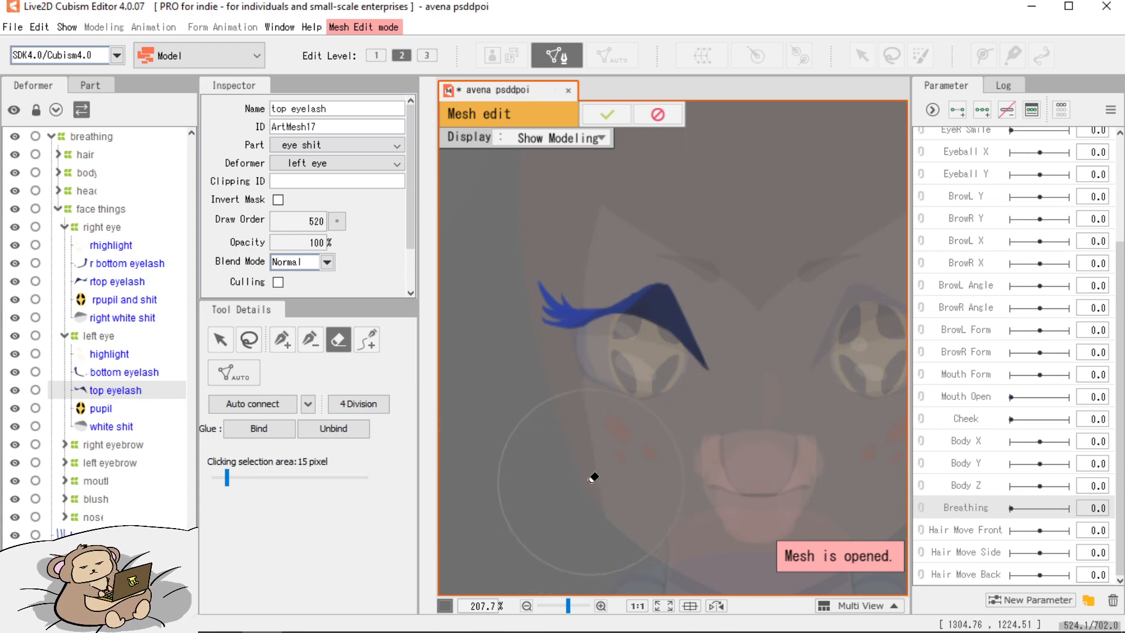
Place new mesh vertices down the top eyelash's inner slanted edge, from its peak around the pointed inner tip.
left_click(281, 341)
scroll(679, 316, "up", 3)
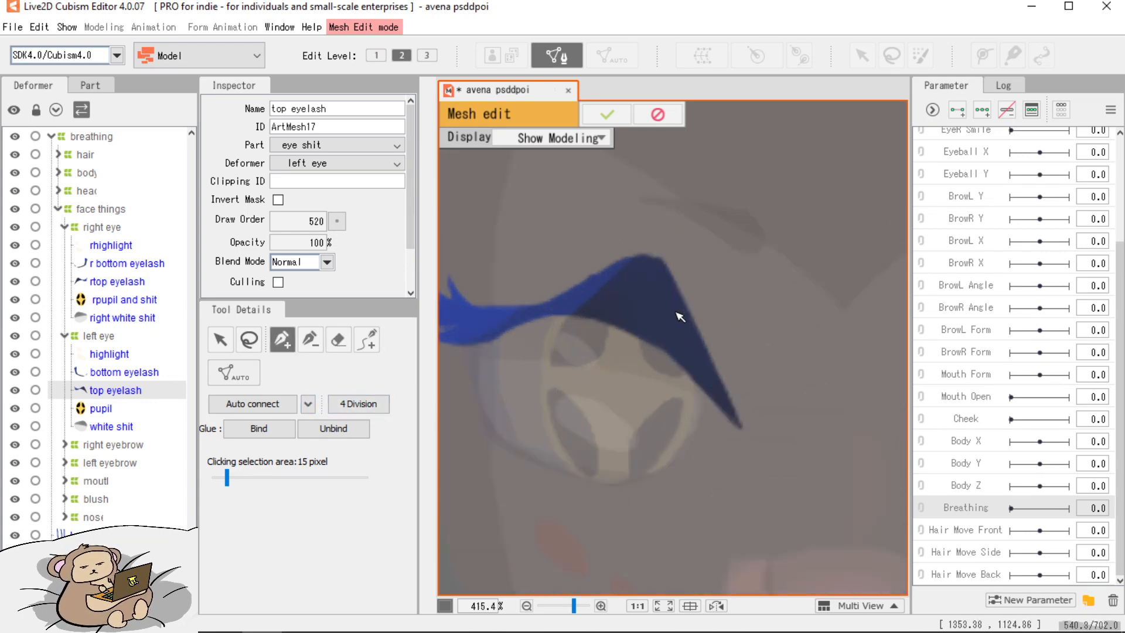
scroll(679, 317, "down", 3)
scroll(669, 331, "up", 1)
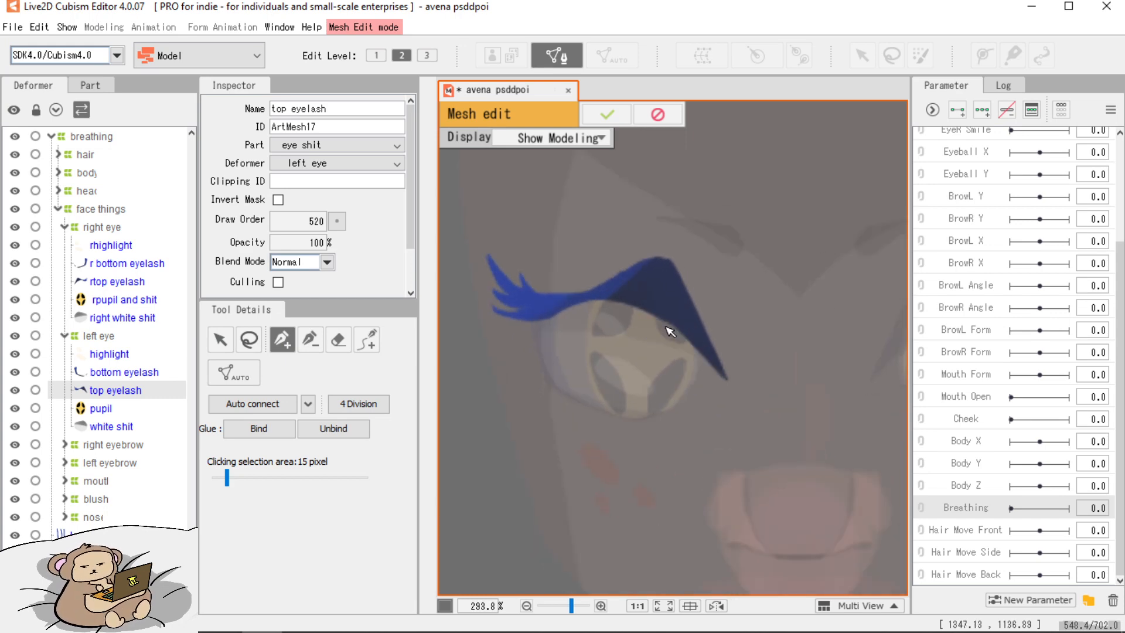
scroll(641, 299, "up", 2)
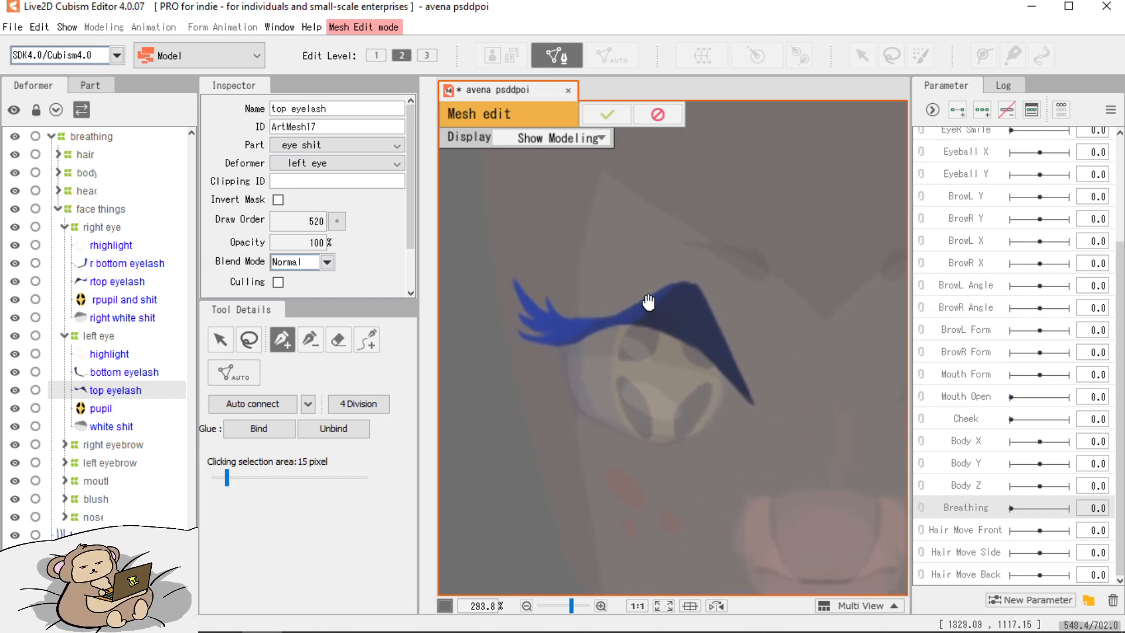
left_click(702, 287)
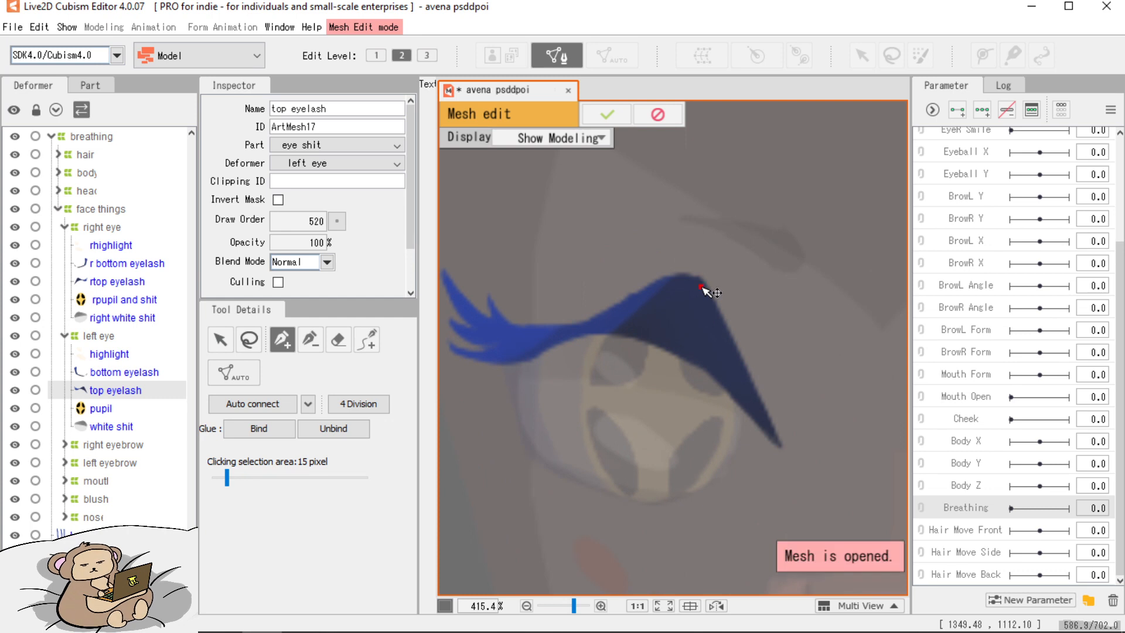
left_click(733, 354)
left_click(744, 375)
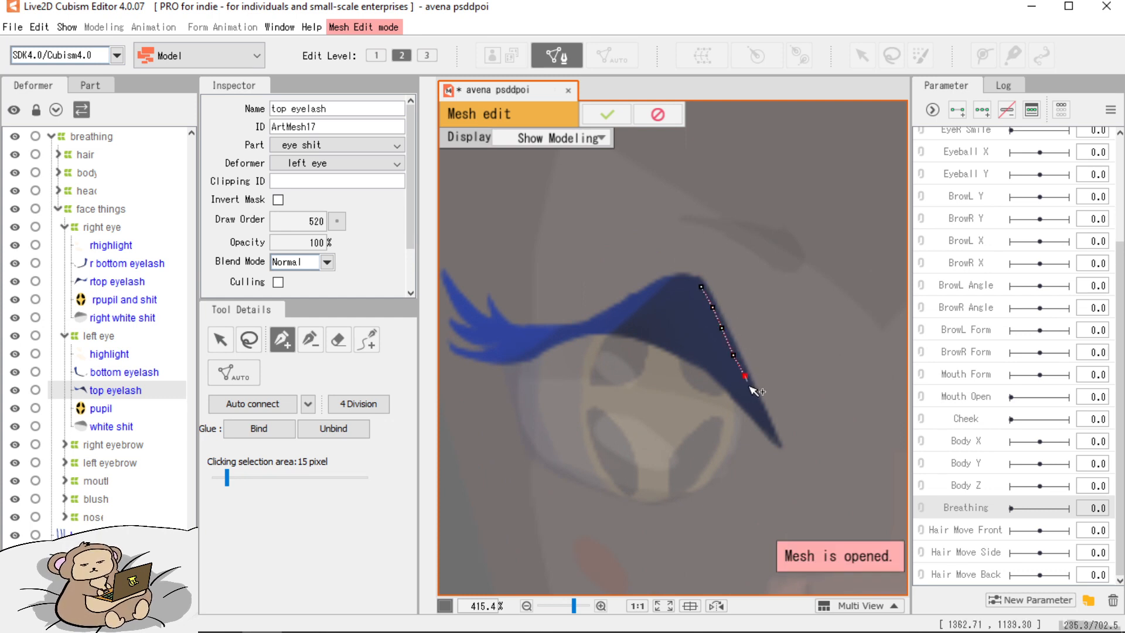
left_click(767, 420)
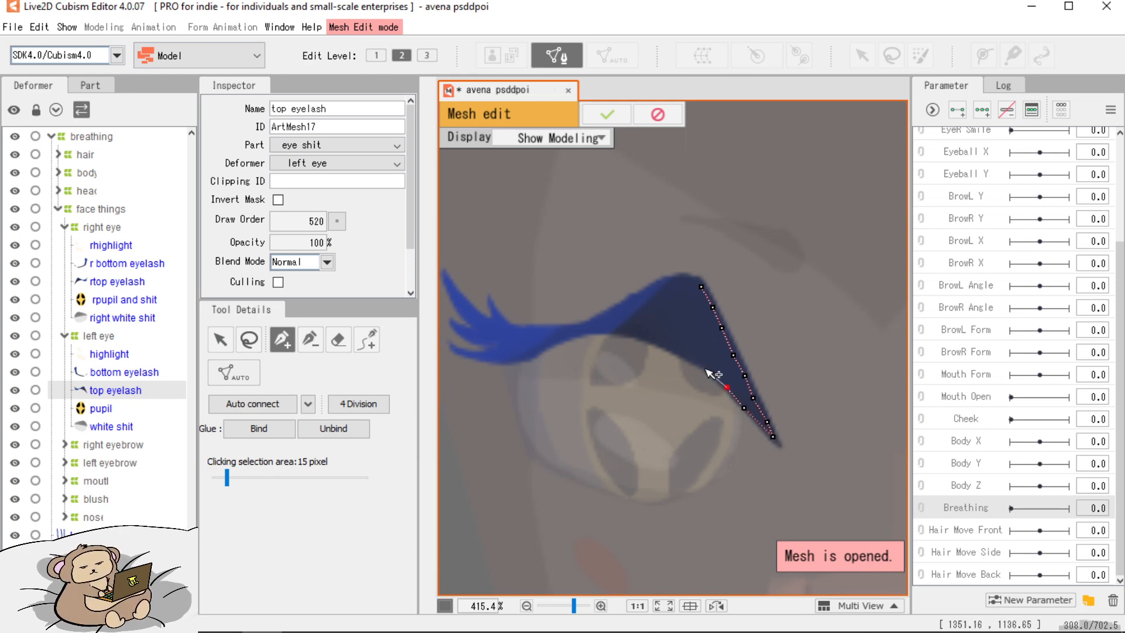
Continue the vertex line along the top eyelash's lower edge toward the outer lash spikes.
left_click(659, 337)
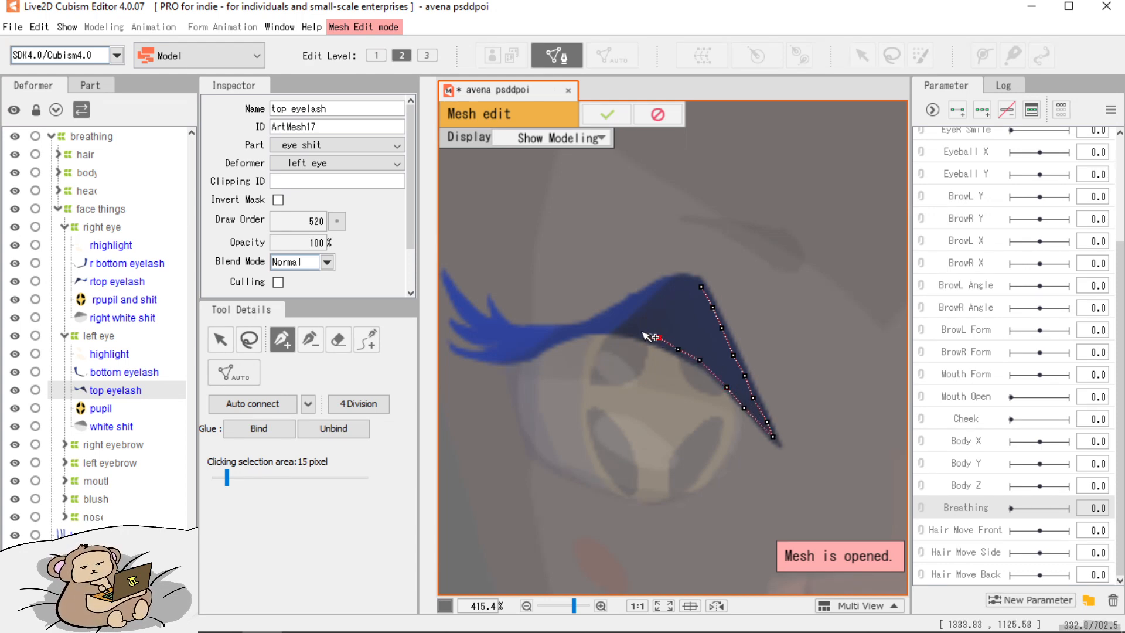
left_click(609, 327)
left_click(590, 329)
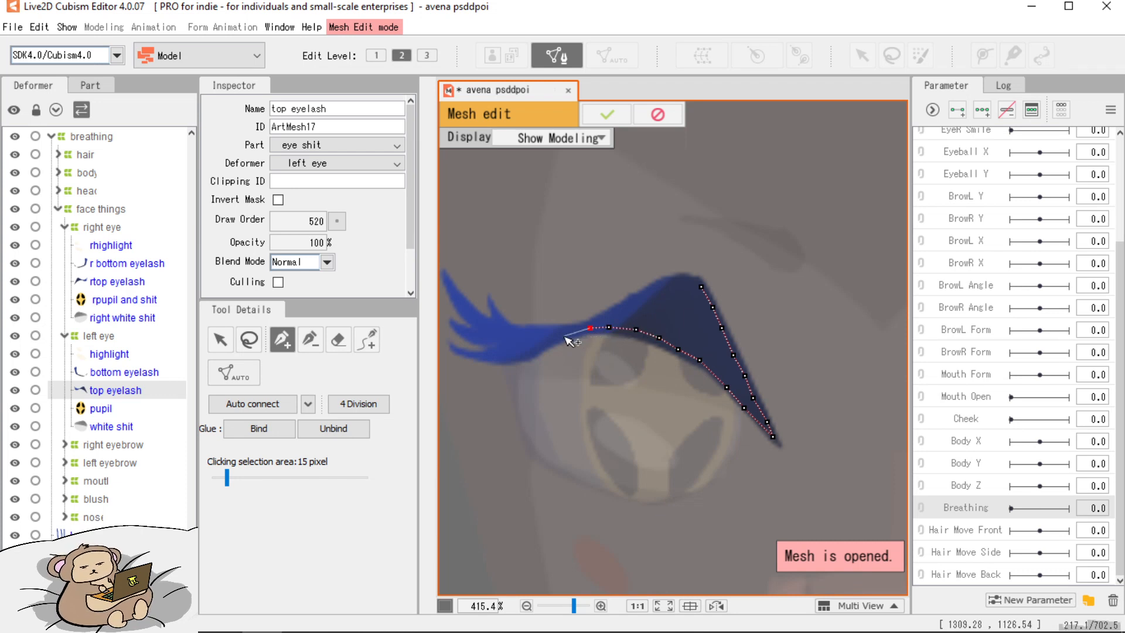
left_click(548, 349)
left_click(523, 361)
left_click(492, 361)
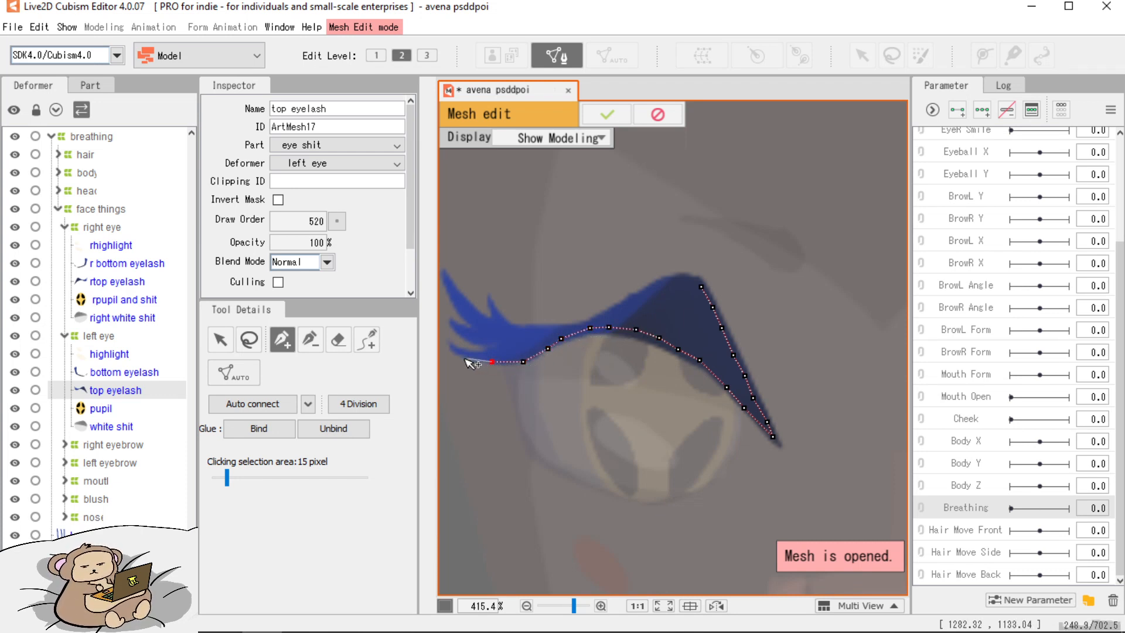
Trace vertices around the outer lash spikes, undoing a misplaced point, and return along their upper side.
left_click_drag(457, 338, 514, 394)
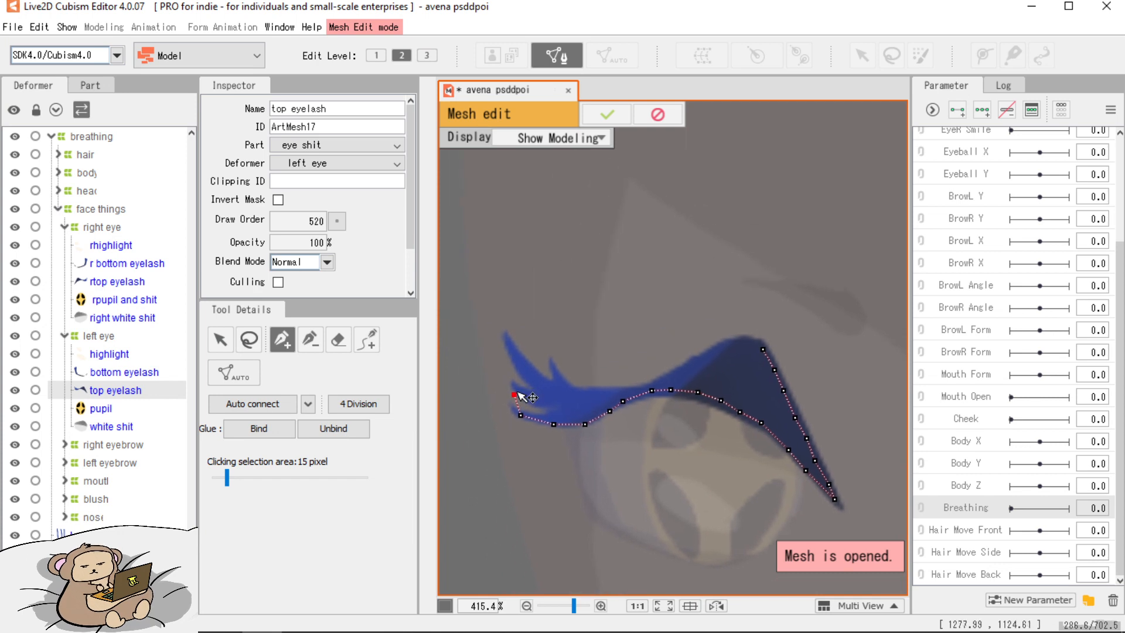
left_click(513, 395)
left_click(504, 338)
left_click(508, 361)
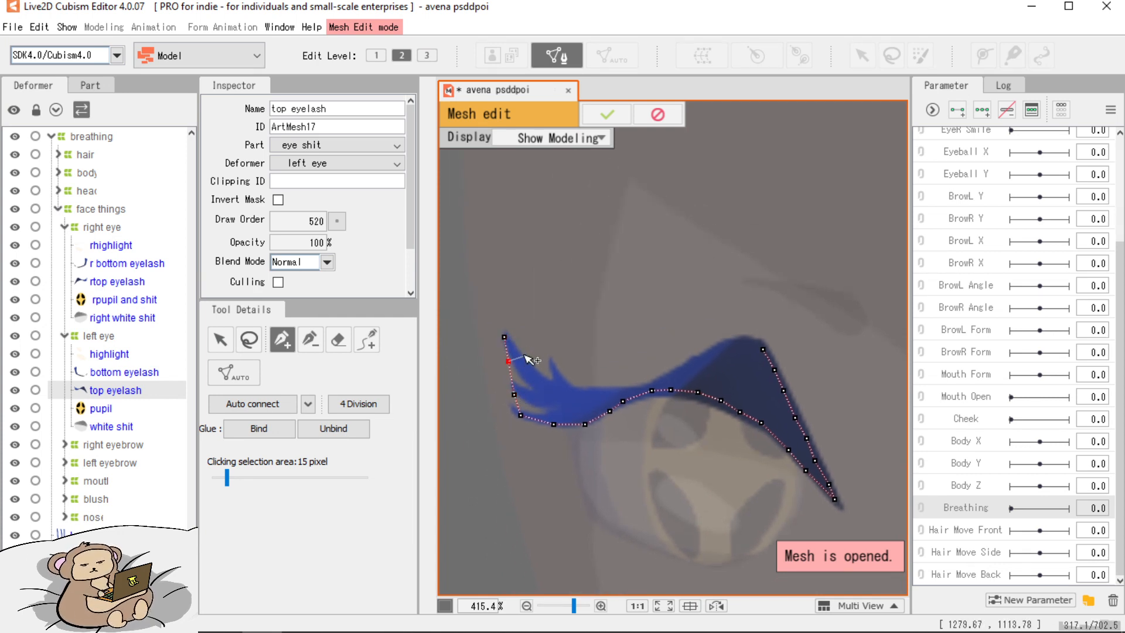
key("ctrl+z")
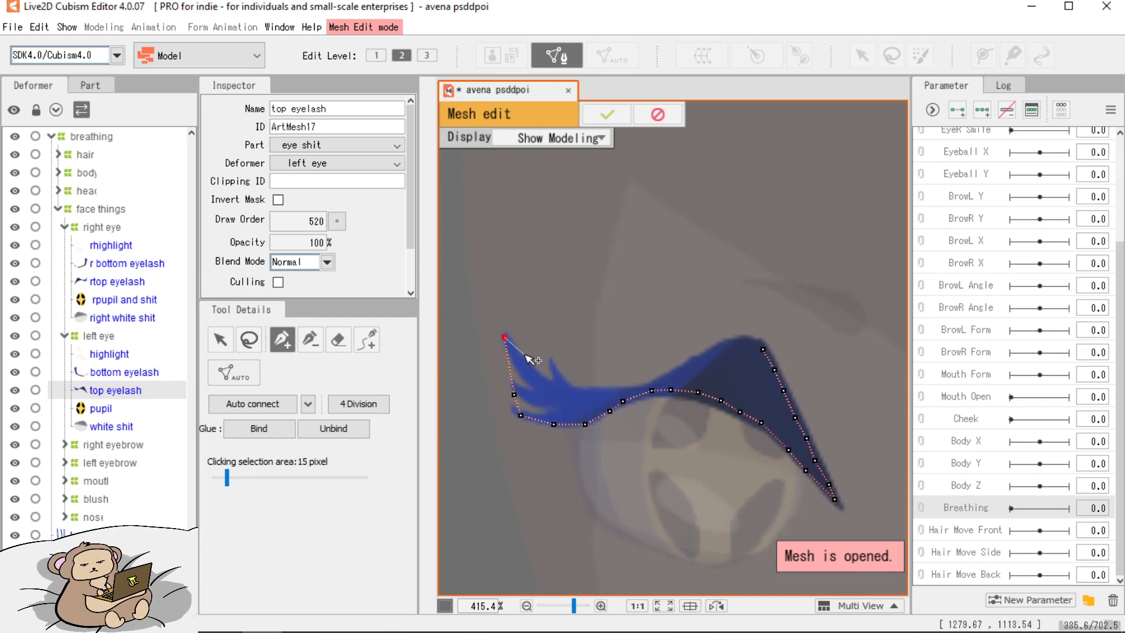
left_click(523, 356)
left_click(564, 379)
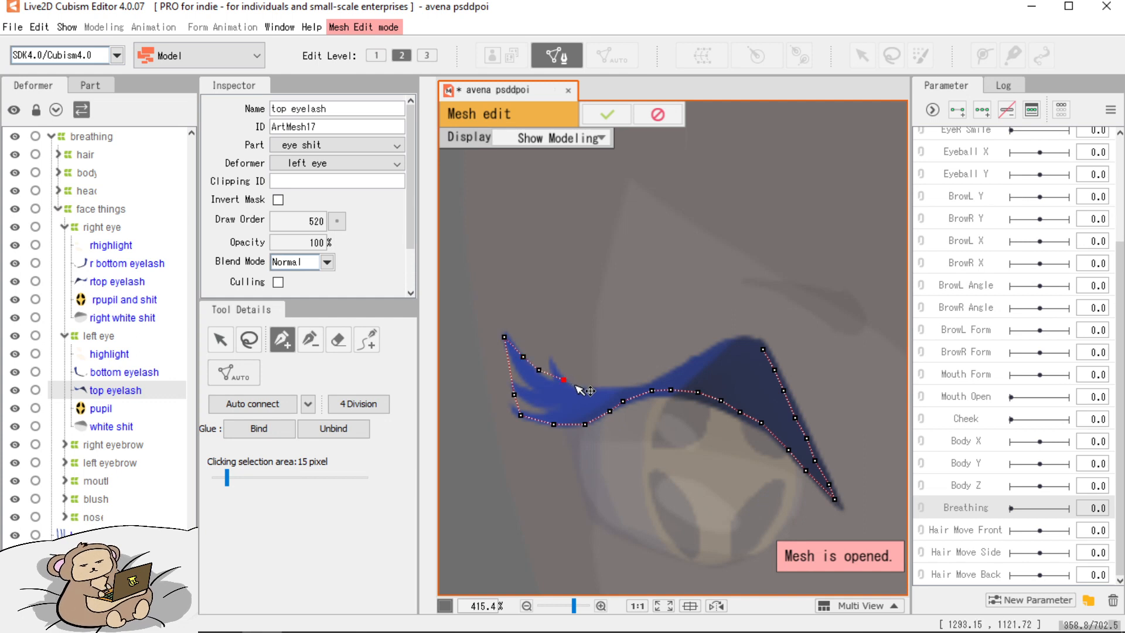
Add vertices along the upper edge of the eyelash's narrow middle section, rising toward the peak.
left_click(606, 386)
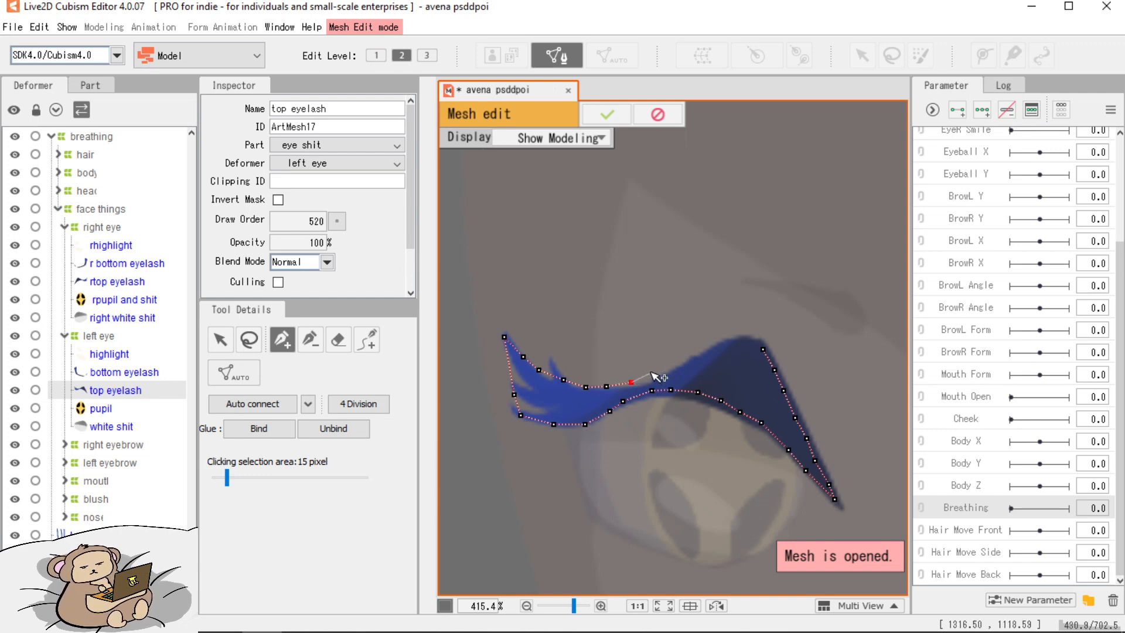
scroll(652, 388, "up", 2)
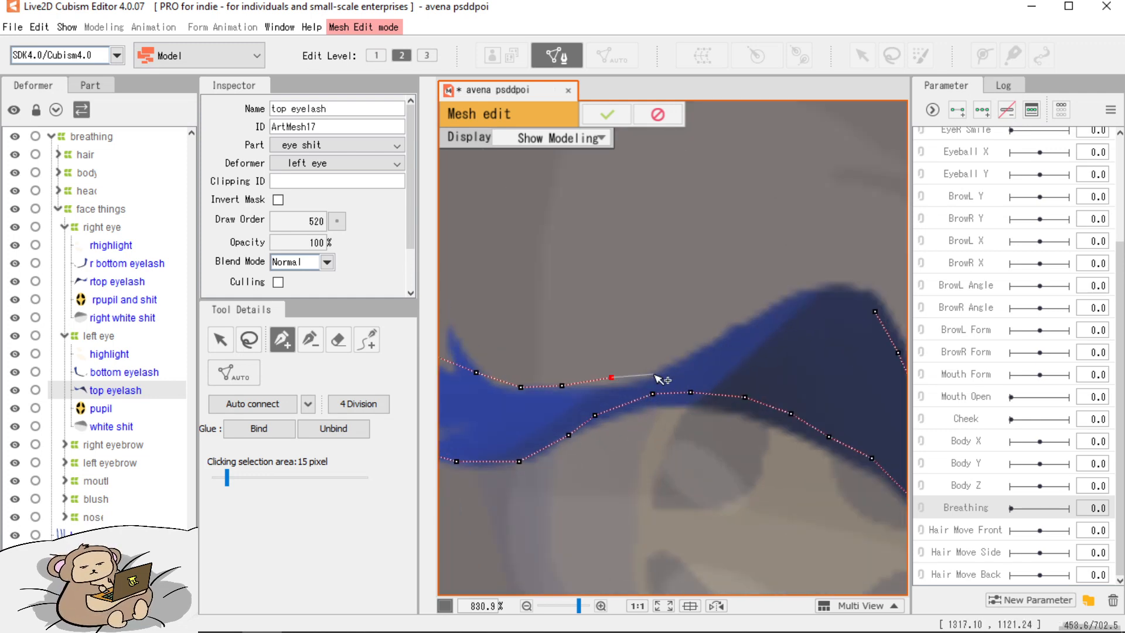
scroll(652, 390, "up", 2)
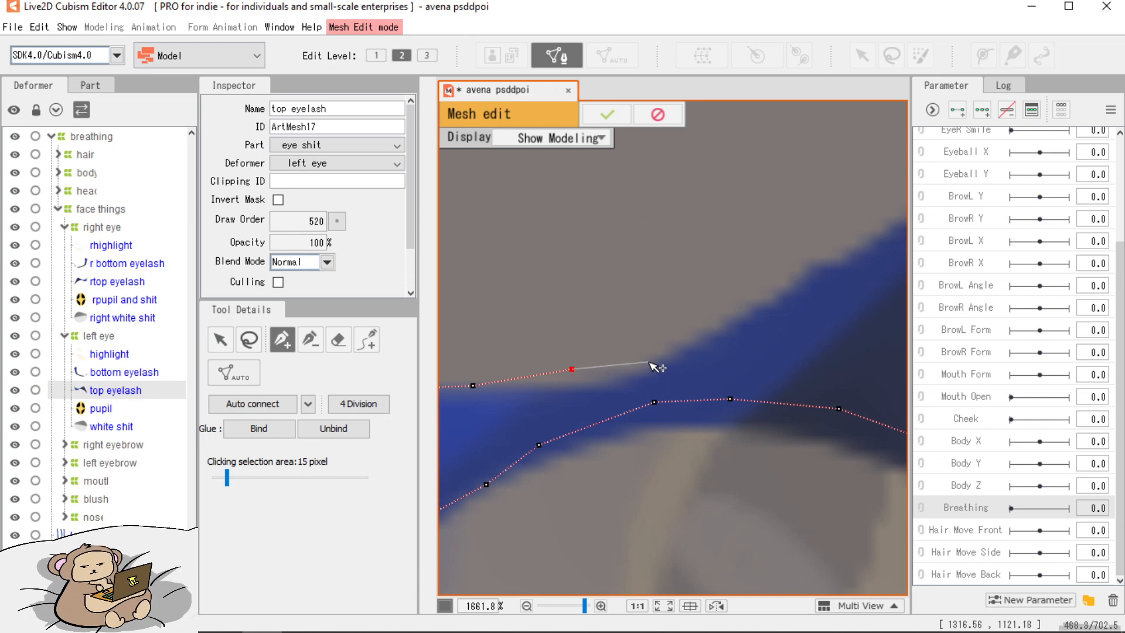
left_click(649, 361)
left_click(709, 336)
left_click_drag(748, 320, 529, 439)
left_click(589, 405)
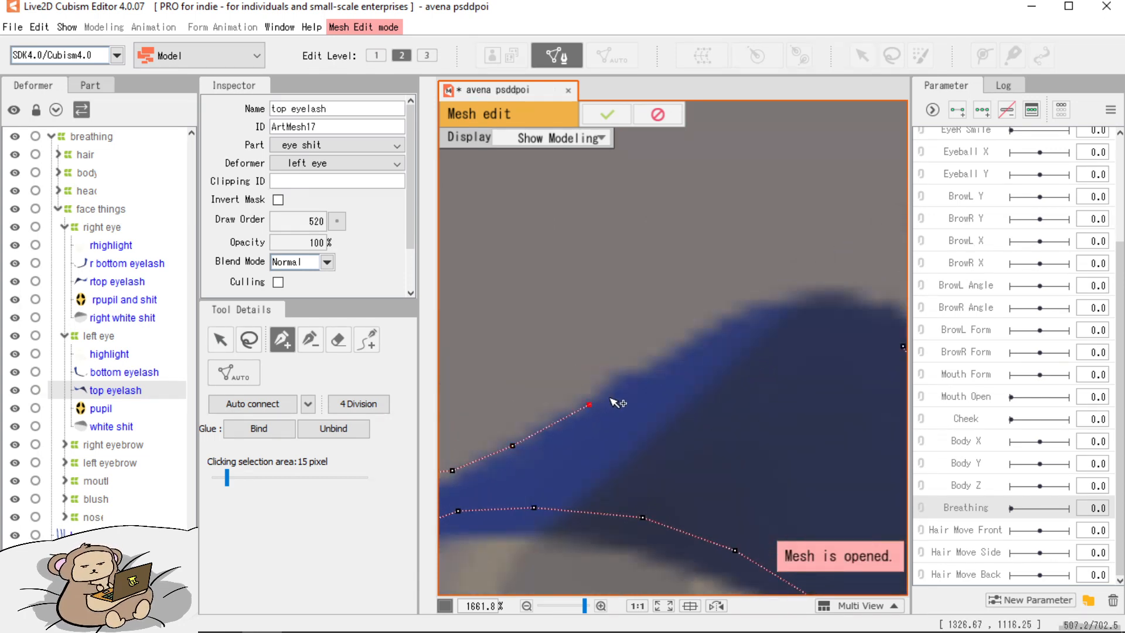
Carry the vertices over the eyelash's peak and join them to the starting point to close the inner outline.
left_click(647, 374)
left_click(691, 352)
left_click(752, 325)
left_click_drag(754, 326, 566, 329)
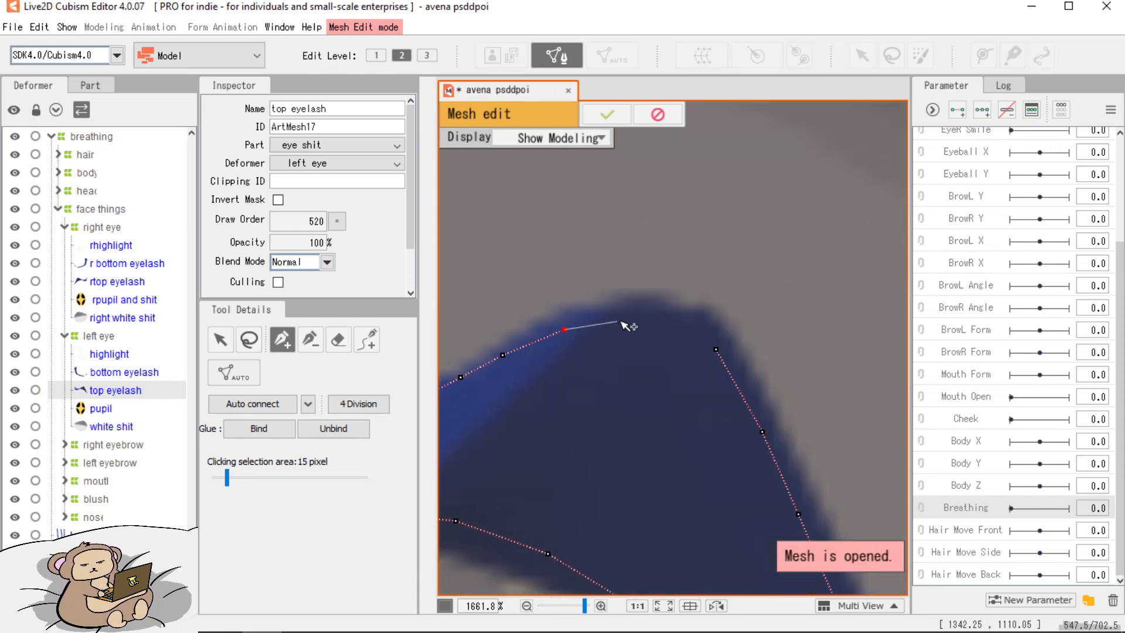
left_click(638, 320)
left_click(683, 321)
left_click(717, 348)
scroll(726, 363, "down", 4)
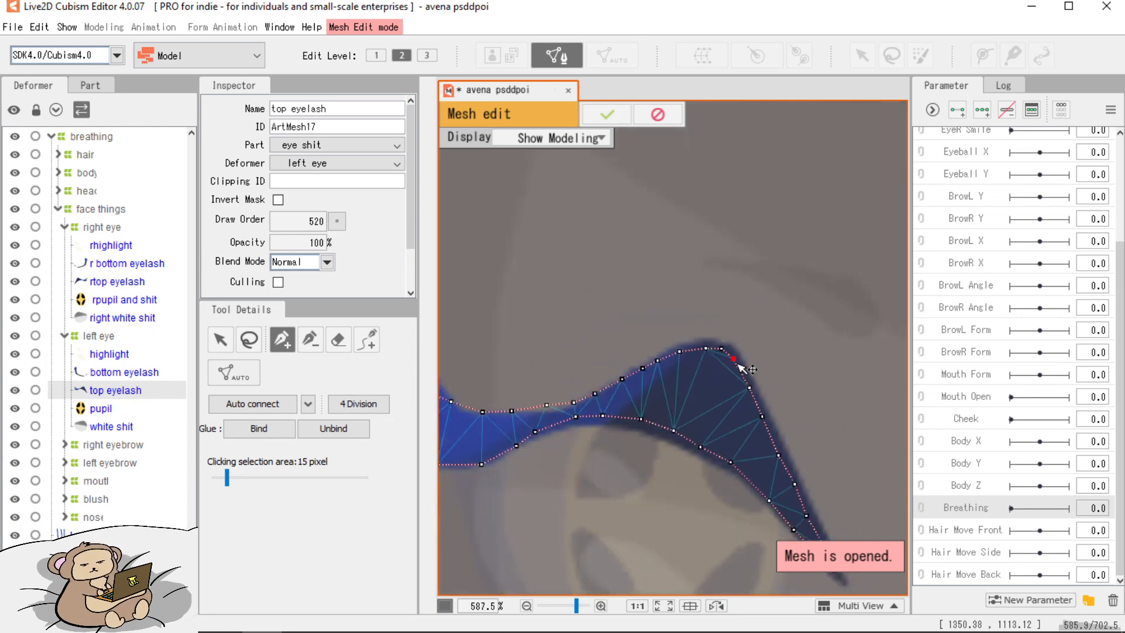
Start an outer vertex row from the eyelash's peak, offset outside the artwork and running down beside the slanted edge.
scroll(733, 381, "up", 1)
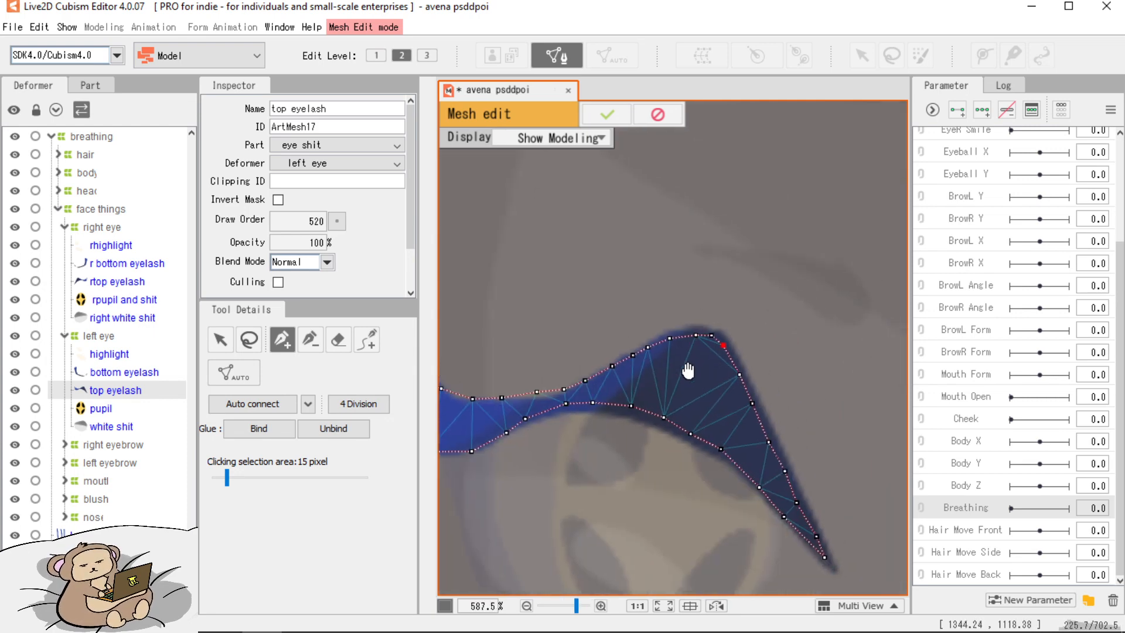
scroll(656, 363, "up", 4)
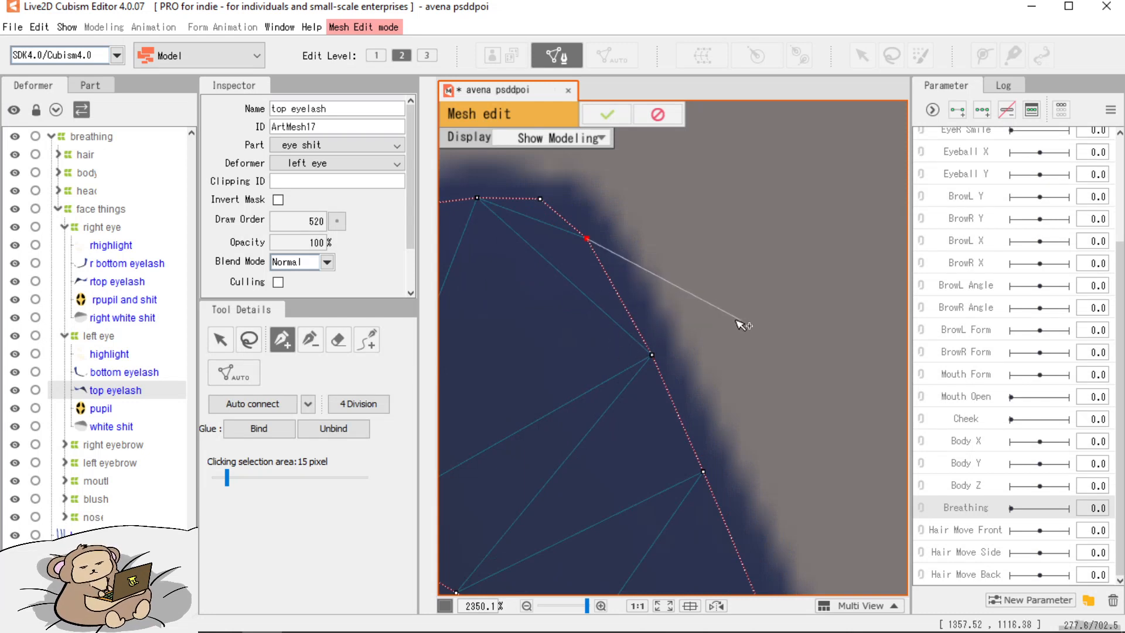
scroll(767, 308, "down", 2)
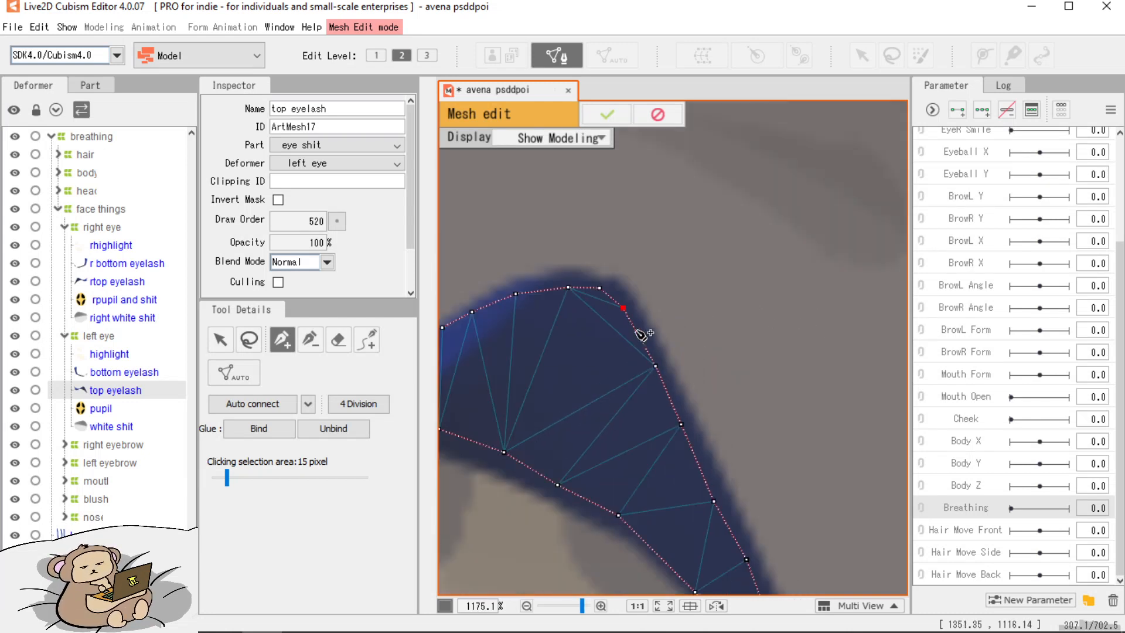
left_click(683, 301)
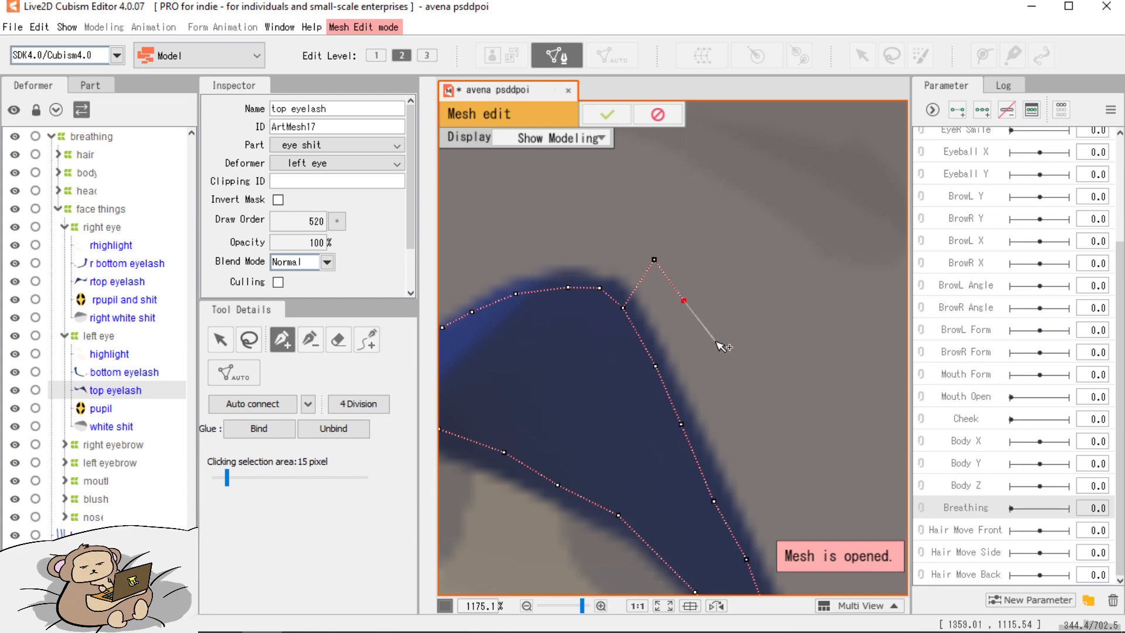
left_click(714, 340)
left_click(737, 388)
left_click_drag(754, 440, 713, 312)
left_click(719, 317)
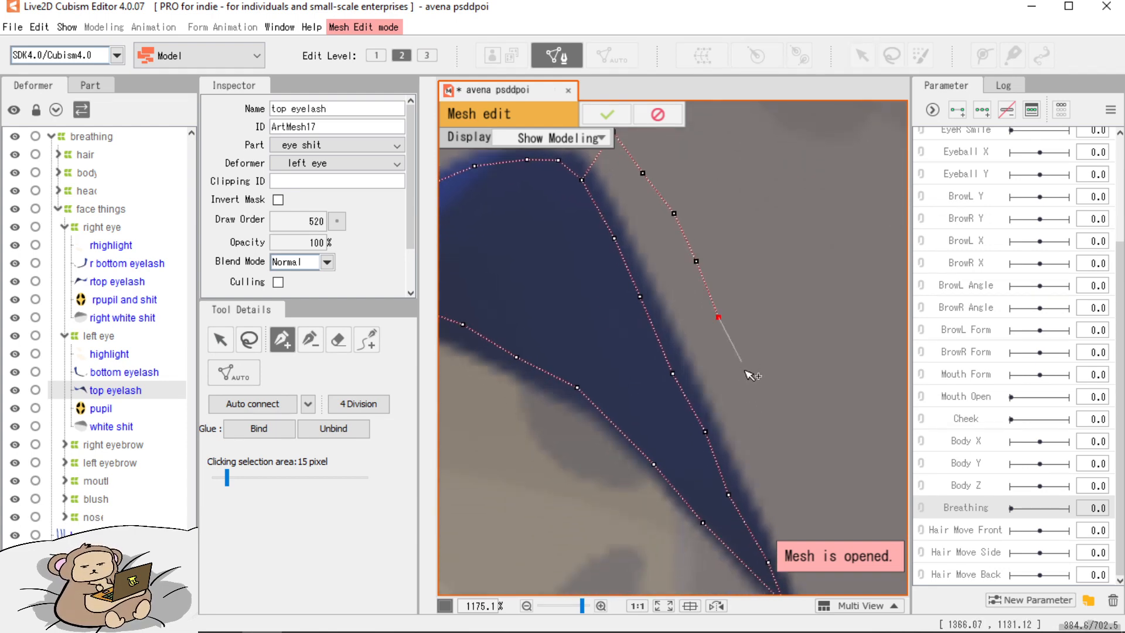
Extend the outer vertex row down past the eyelash's pointed inner tip, keeping it offset from the artwork.
left_click(746, 377)
left_click(758, 416)
left_click(785, 477)
left_click_drag(774, 465, 728, 328)
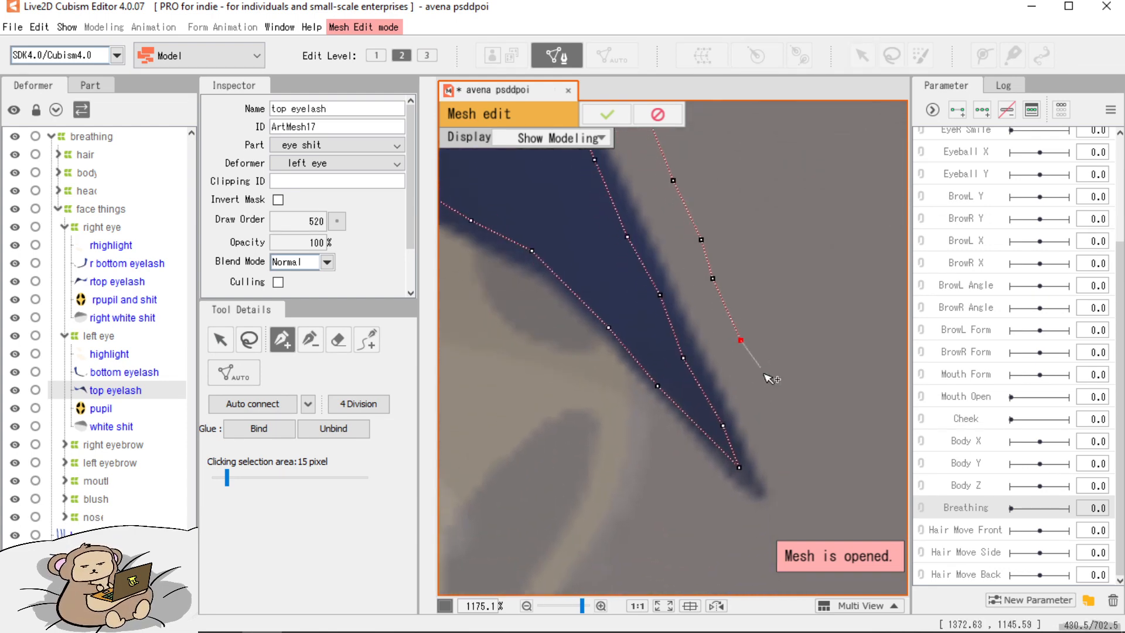
left_click(778, 410)
left_click(798, 472)
left_click(796, 537)
Turn the outer vertex row around the eyelash's pointed inner tip and back beneath its lower edge, repositioning the last vertex closer to the artwork's slant.
left_click(731, 526)
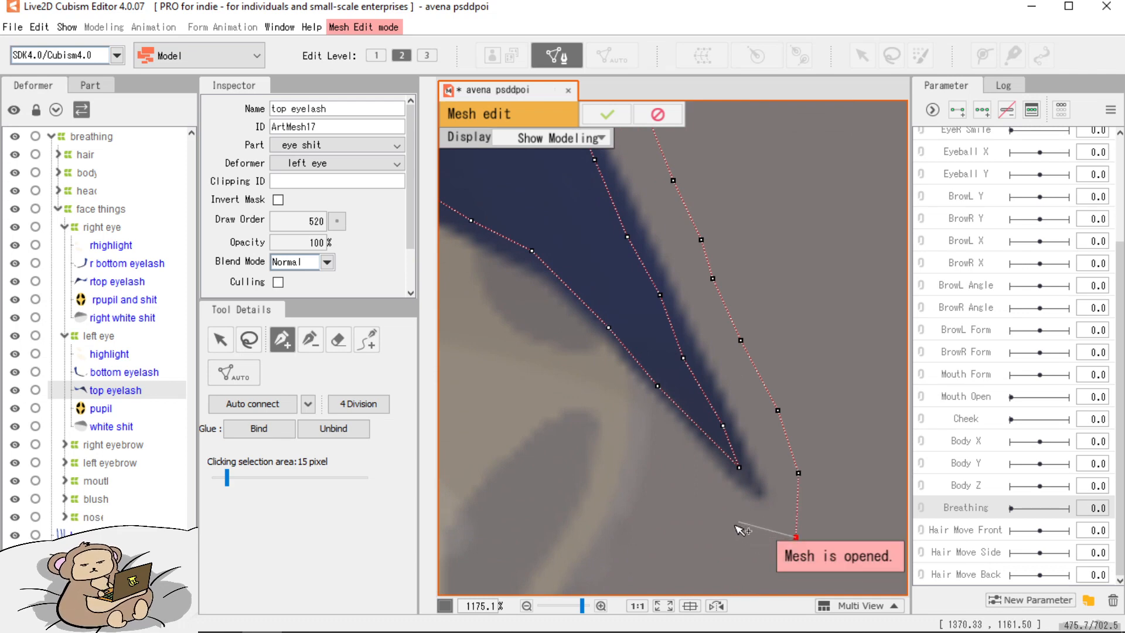
left_click(673, 481)
left_click(614, 431)
left_click(578, 400)
left_click(492, 306)
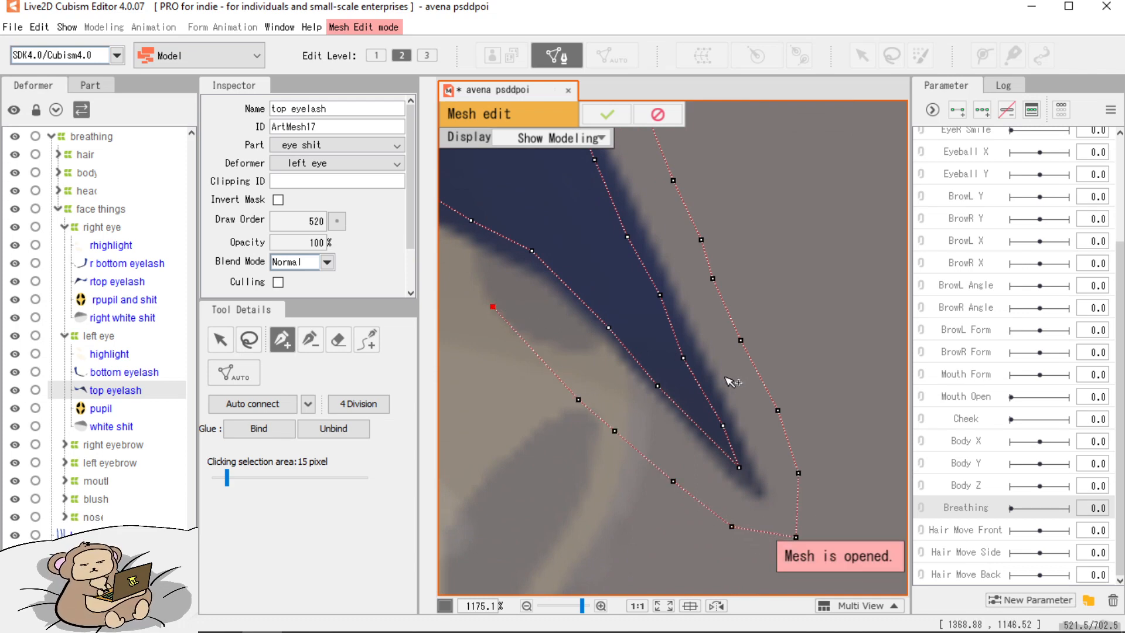
left_click_drag(558, 344, 829, 460)
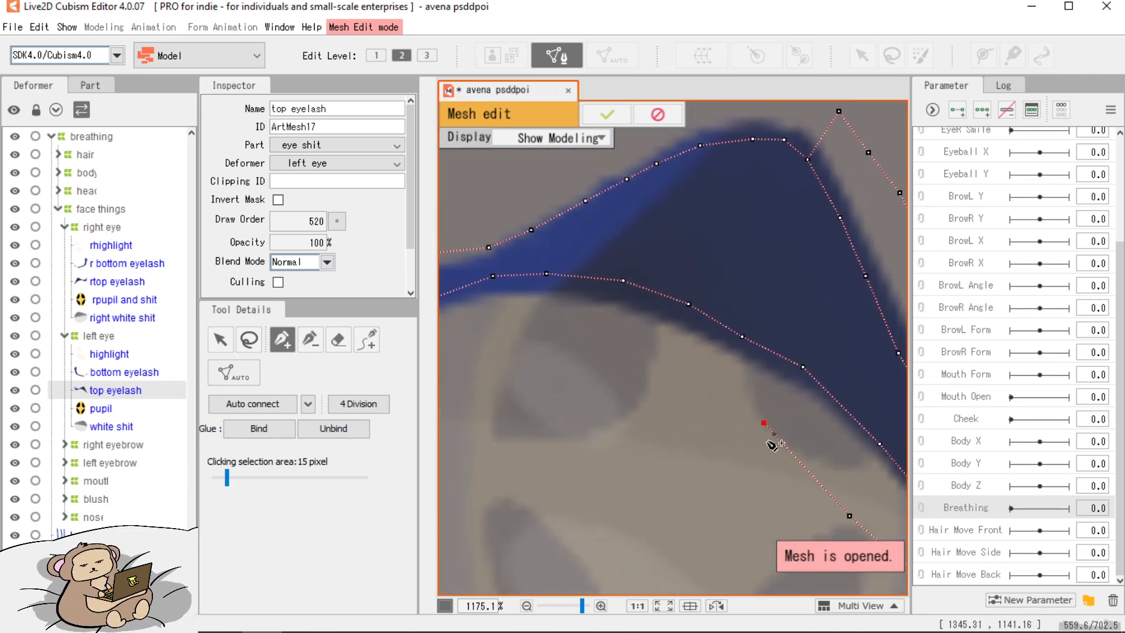
left_click_drag(760, 427, 800, 453)
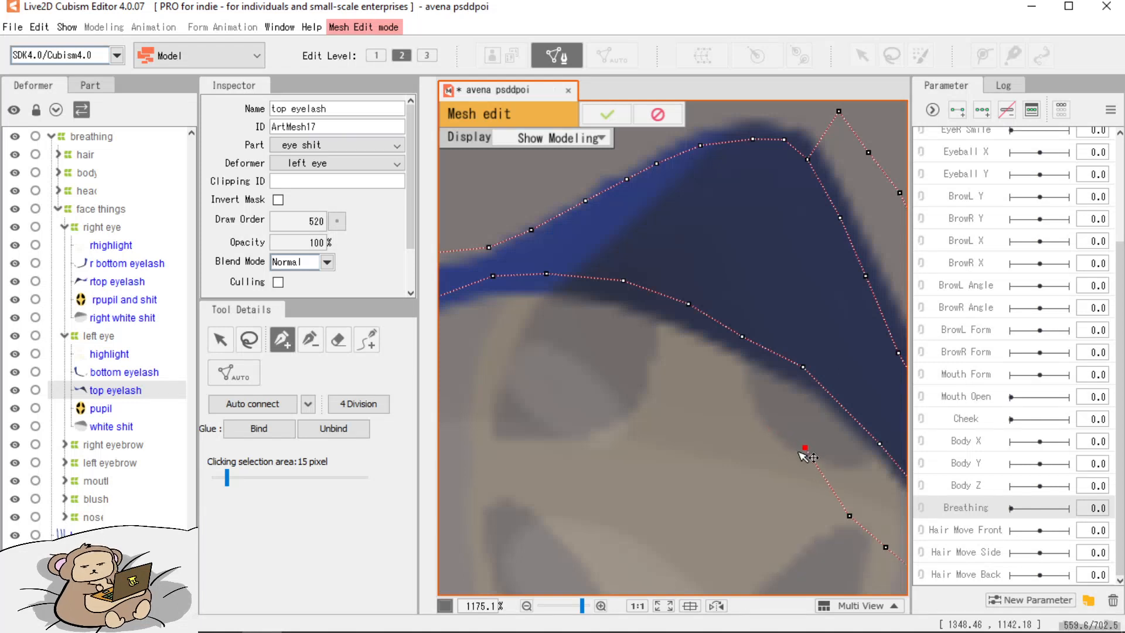
Continue the outer vertex row beneath the eyelash's arched lower edge and down along its narrow middle section.
left_click(738, 406)
left_click(682, 371)
left_click(627, 341)
left_click(565, 321)
left_click_drag(518, 317, 810, 352)
left_click(767, 364)
left_click(714, 399)
left_click(669, 416)
left_click_drag(617, 441, 811, 437)
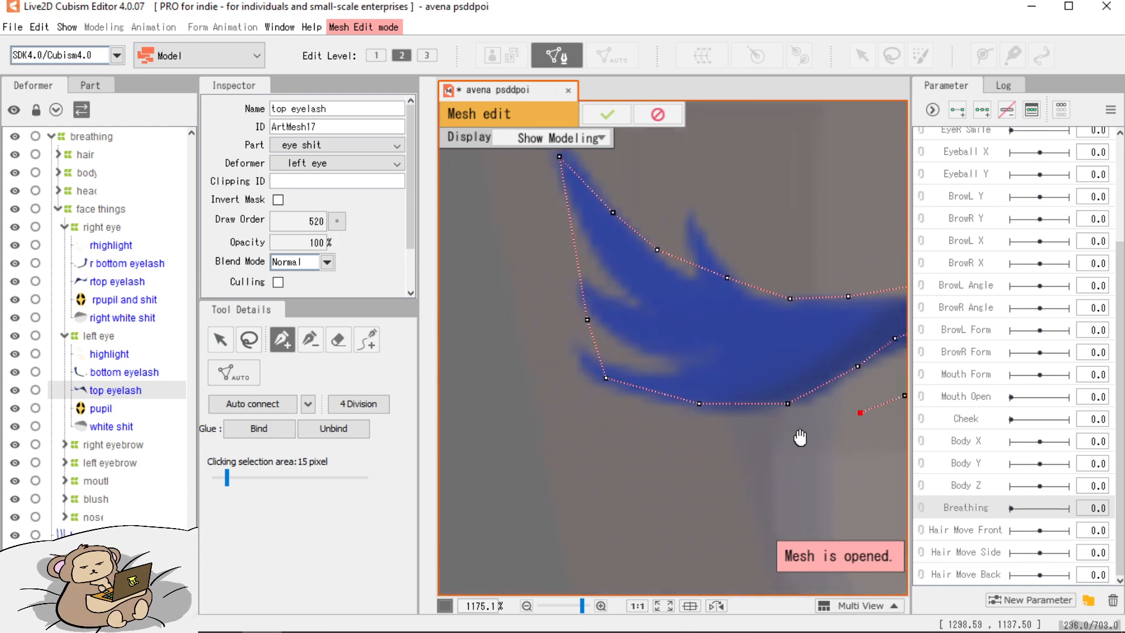
Carry the outer vertex row under the eyelash's feathered end and up along its outer side, offset from the artwork.
left_click(816, 439)
left_click(758, 443)
left_click(667, 444)
left_click(626, 430)
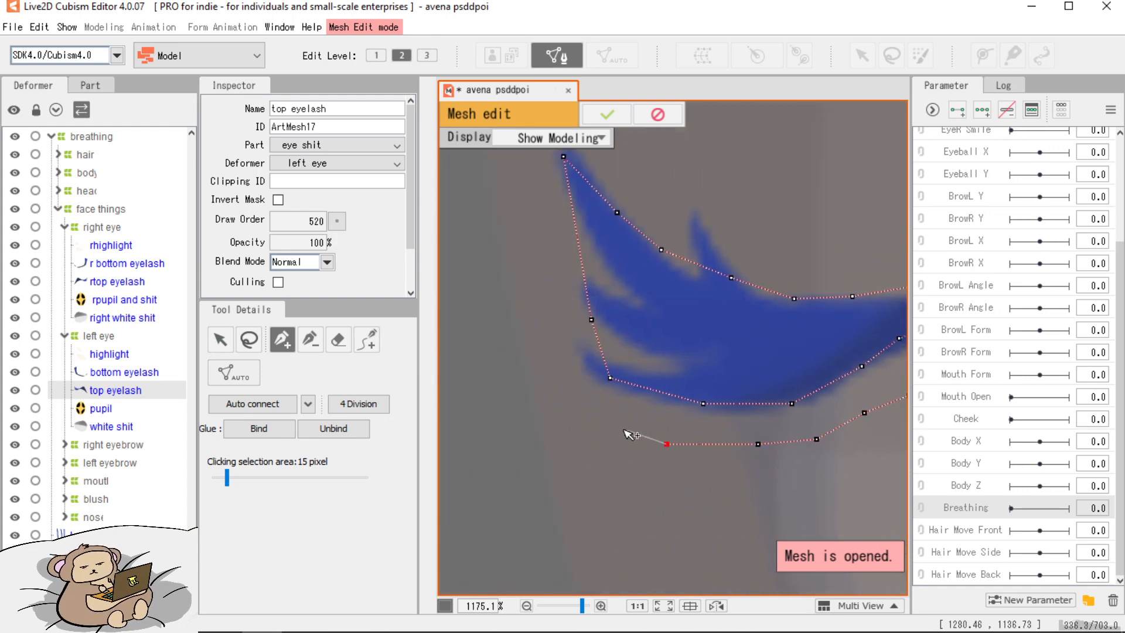
left_click(563, 392)
left_click(550, 356)
left_click(540, 257)
left_click_drag(540, 282, 551, 470)
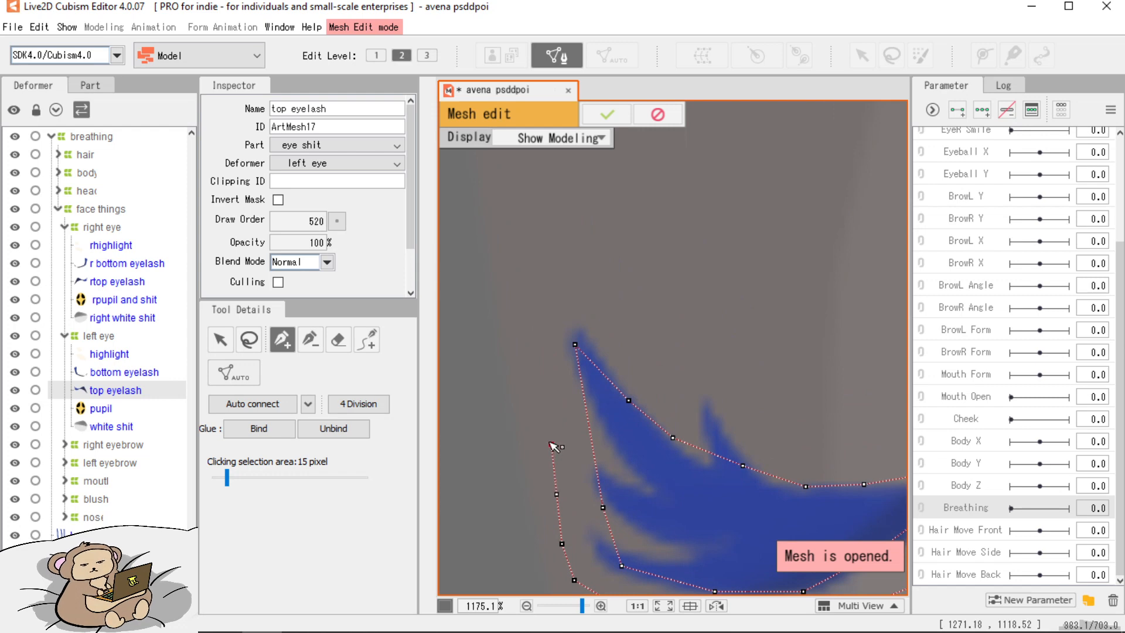
Wrap the outer vertex row over the feathered end's upper tip and along the upper edge toward the middle.
left_click(540, 356)
left_click(536, 293)
left_click(558, 269)
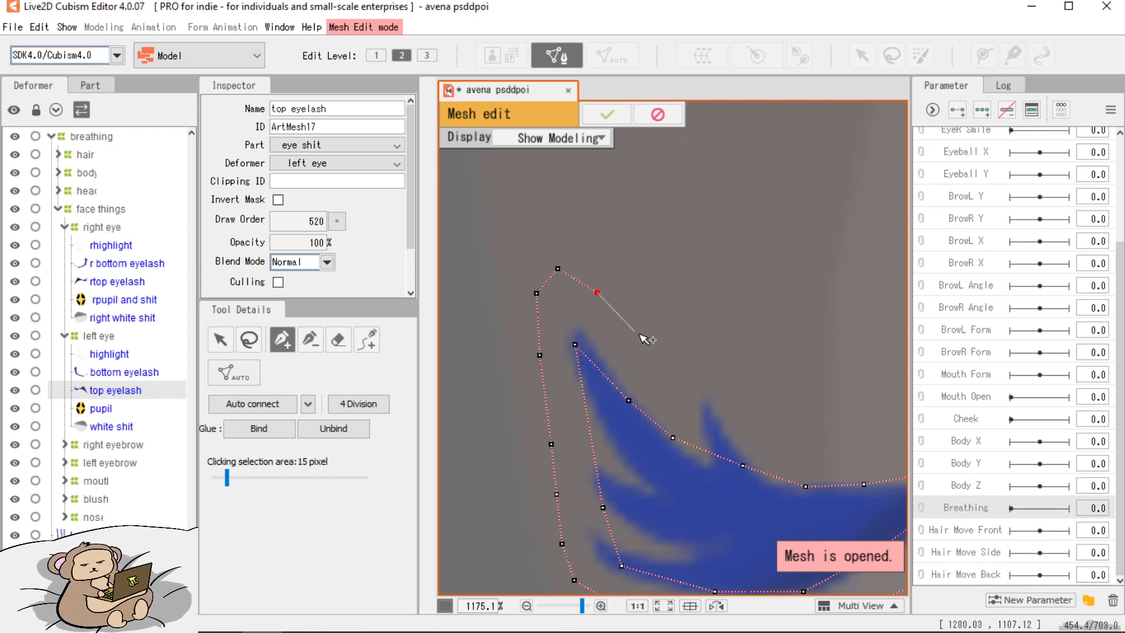
left_click_drag(834, 381, 475, 339)
Add outer vertices above the eyelash's narrow middle section, rising toward the peak.
left_click(508, 372)
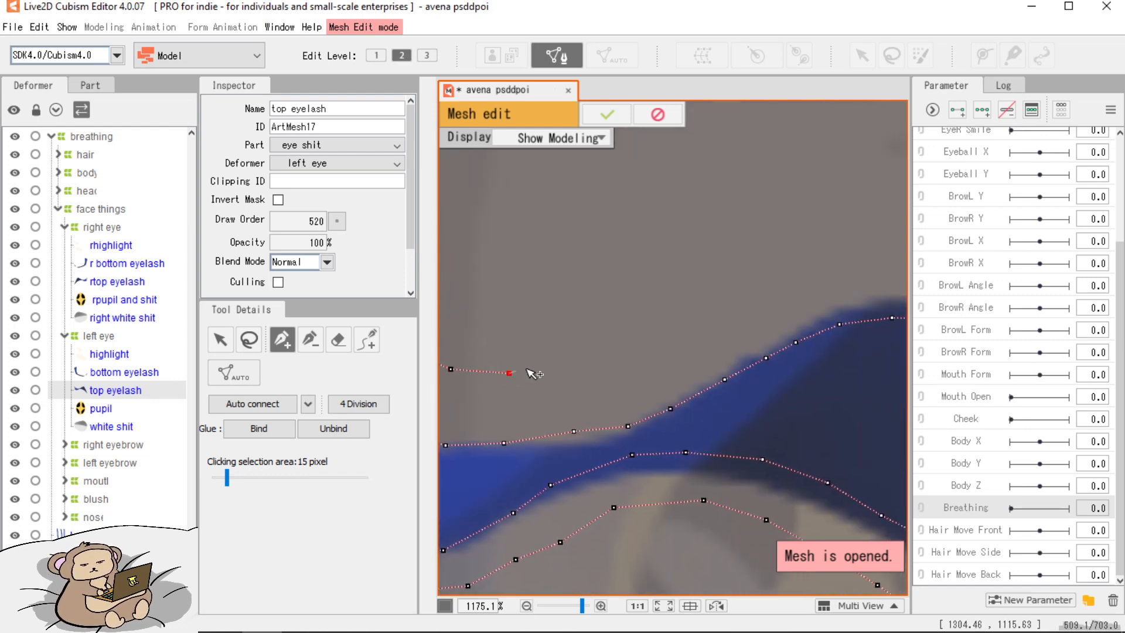
left_click(577, 355)
left_click(632, 337)
left_click(698, 308)
left_click(794, 283)
left_click_drag(692, 325, 532, 383)
Carry the outer vertex row over the eyelash's peak and join it to its starting vertex to close the outer outline.
left_click(638, 351)
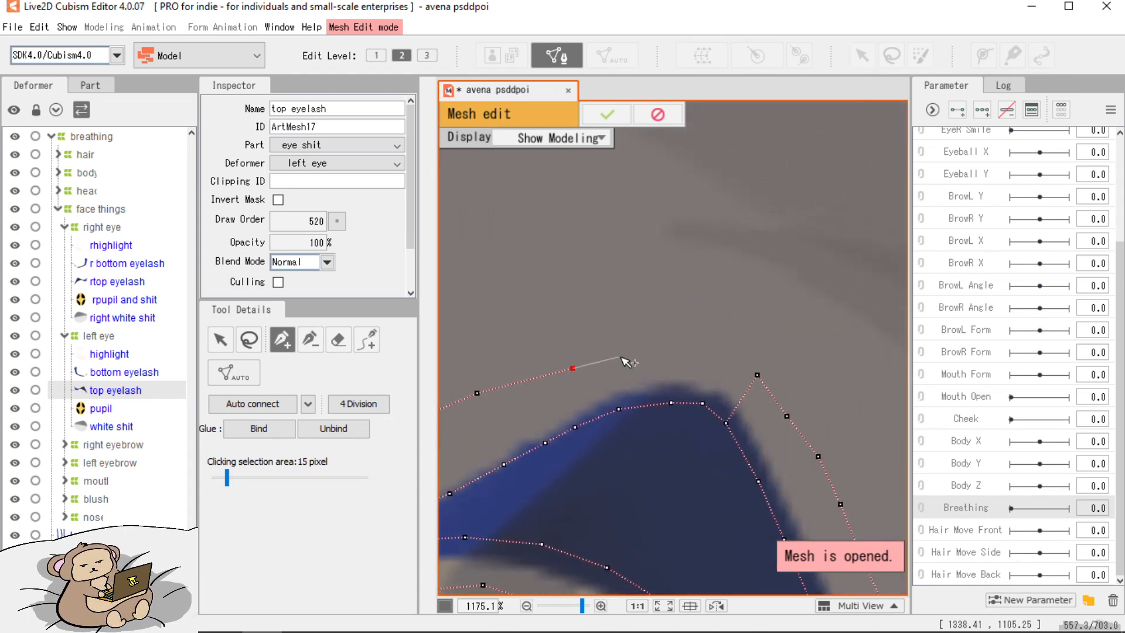
left_click(710, 349)
left_click(757, 375)
scroll(769, 386, "down", 5)
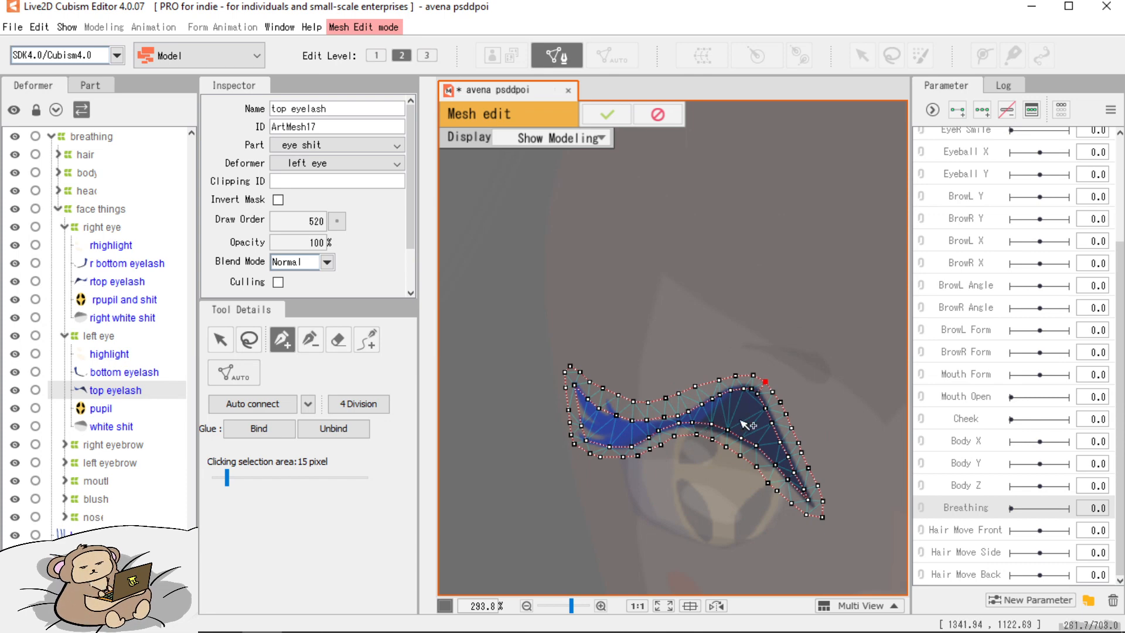
scroll(747, 423, "up", 4)
scroll(745, 421, "down", 4)
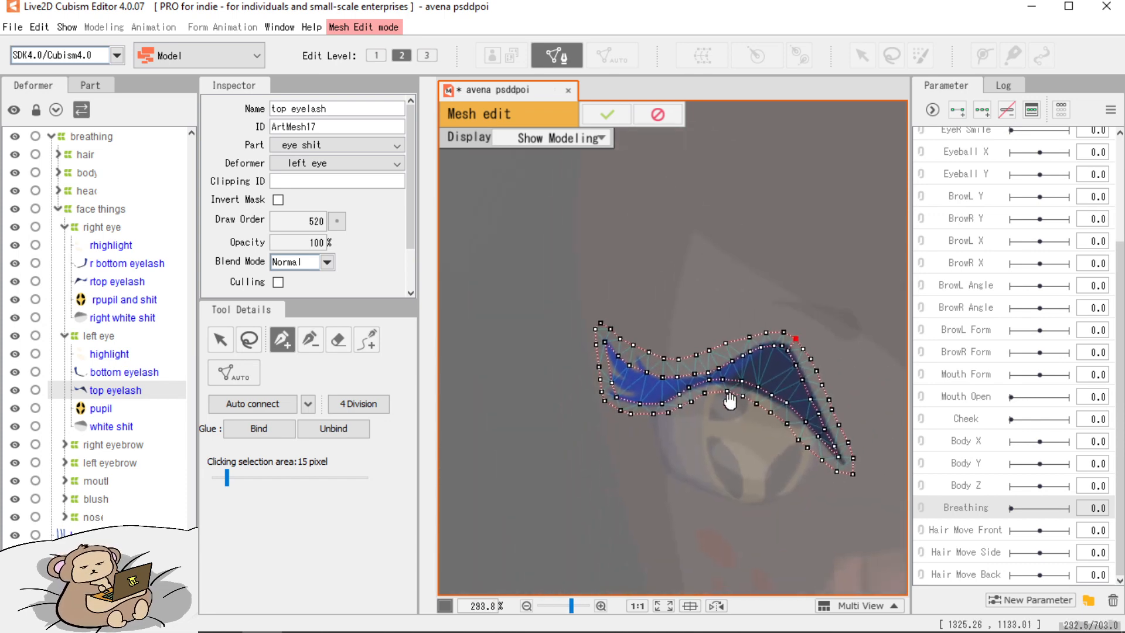
scroll(653, 390, "up", 3)
scroll(592, 395, "down", 3)
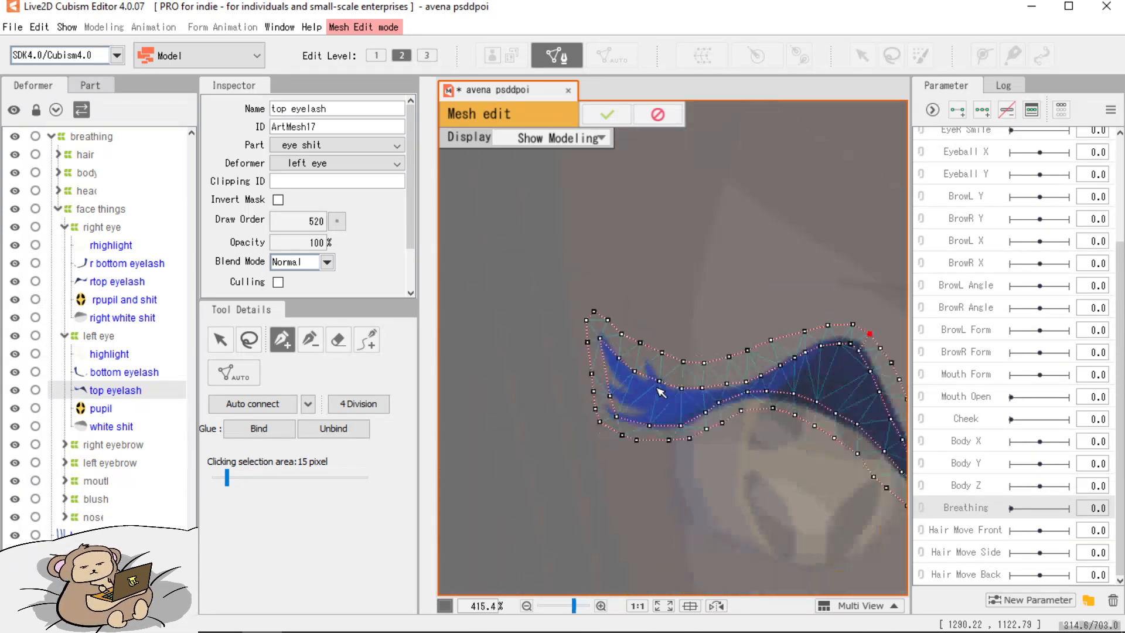
scroll(776, 433, "up", 1)
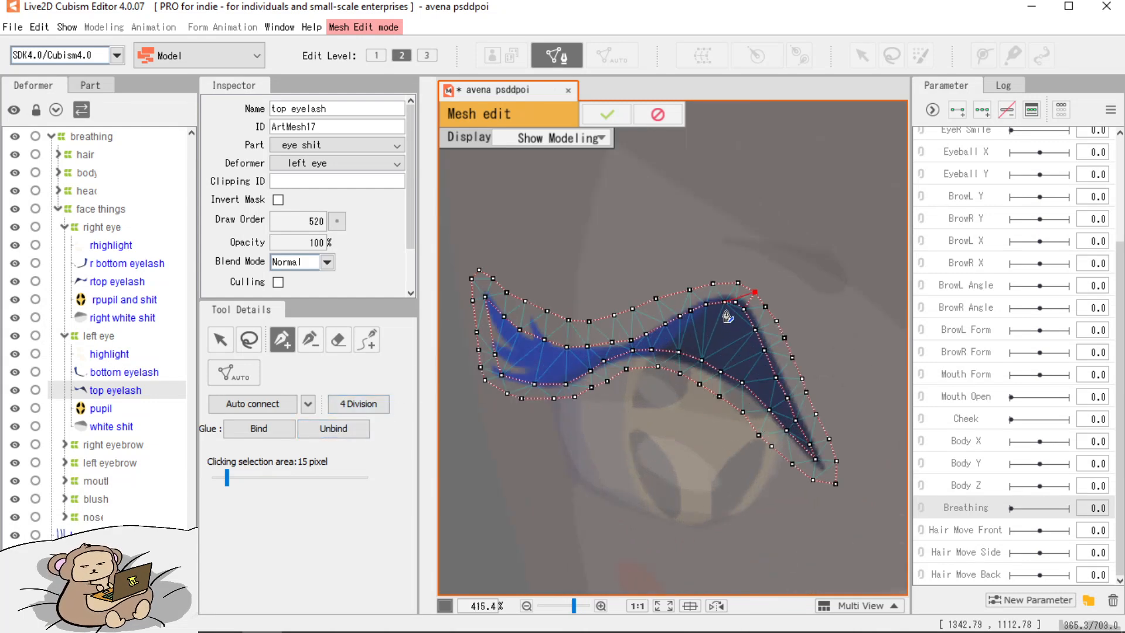
Add a mesh vertex inside the thick dark part of the left top eyelash, connected to the nearby upper corner of the inner outline.
scroll(745, 316, "up", 3)
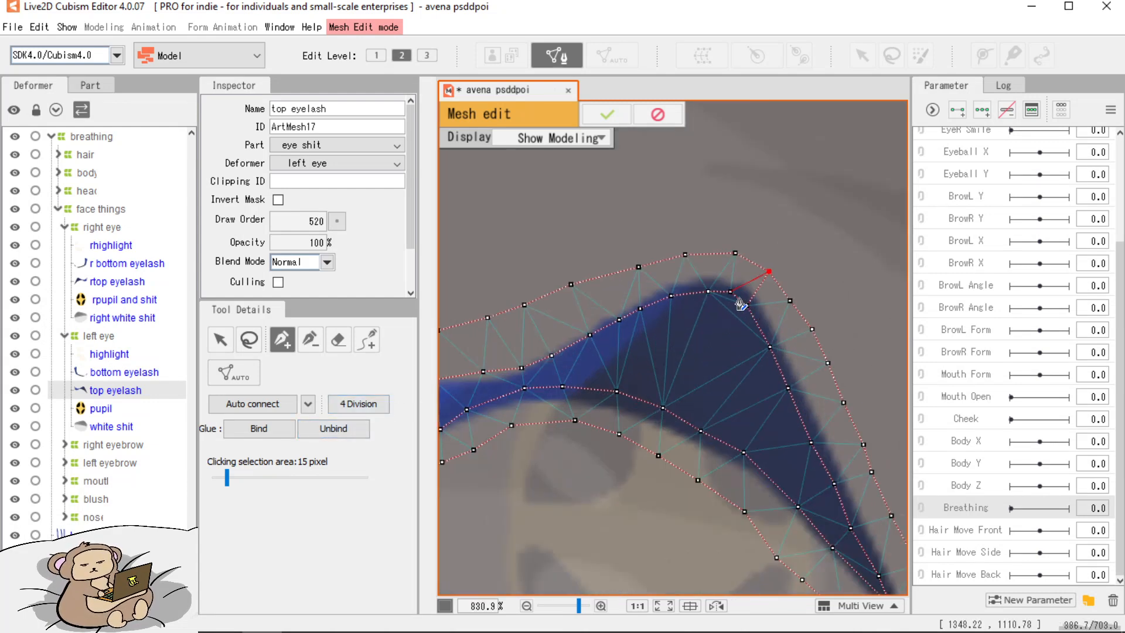
scroll(742, 344, "up", 2)
scroll(742, 346, "down", 4)
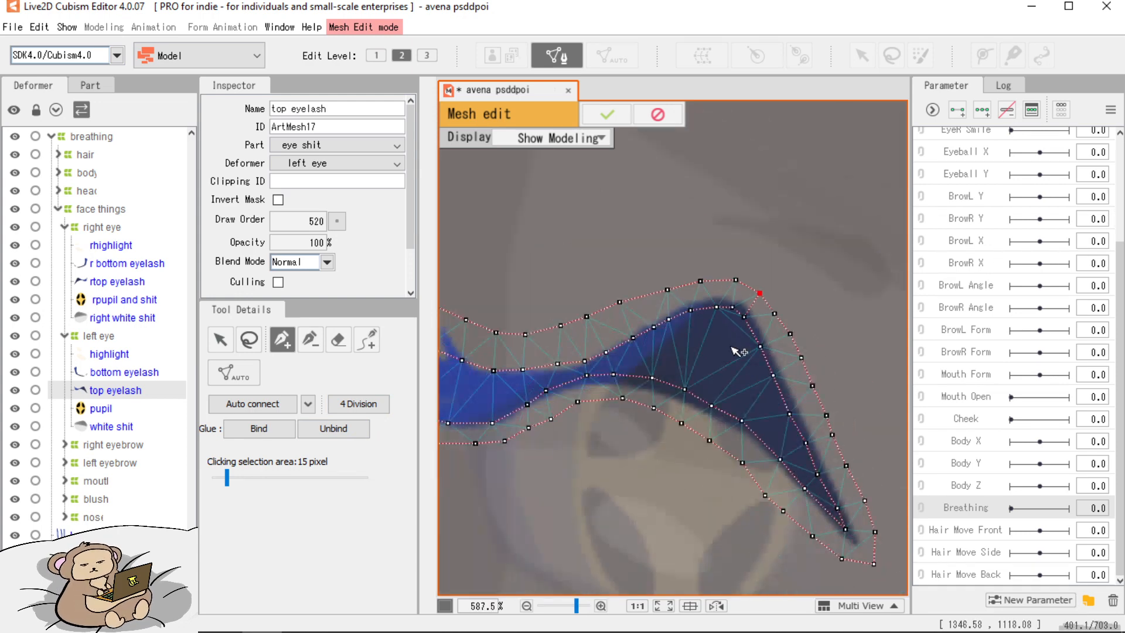
scroll(732, 334, "up", 2)
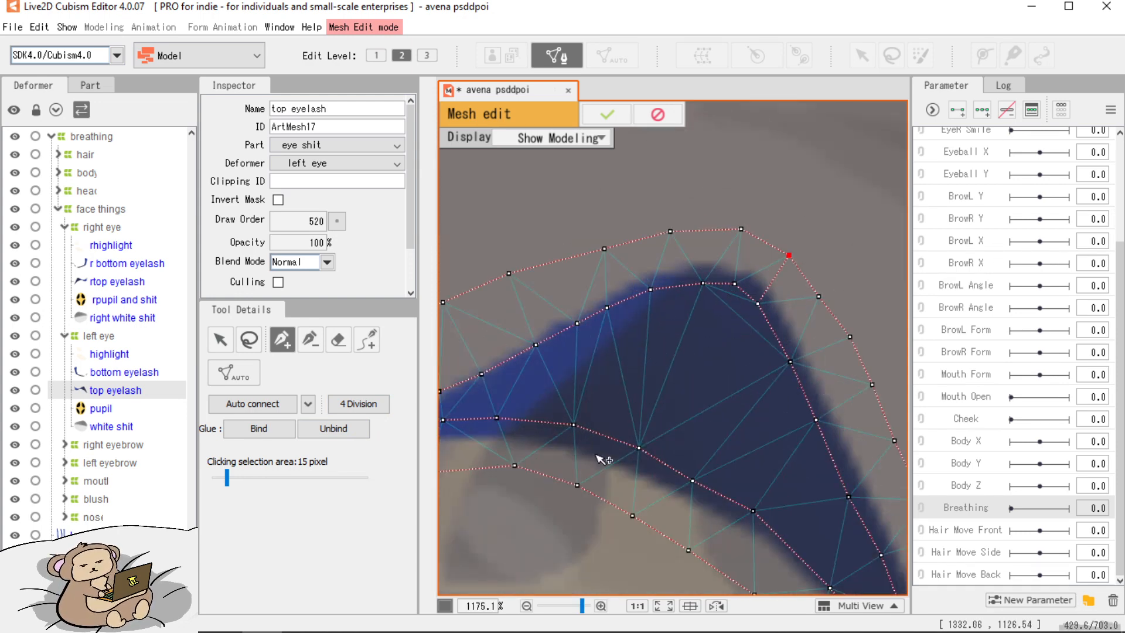
left_click(734, 283)
left_click(692, 384)
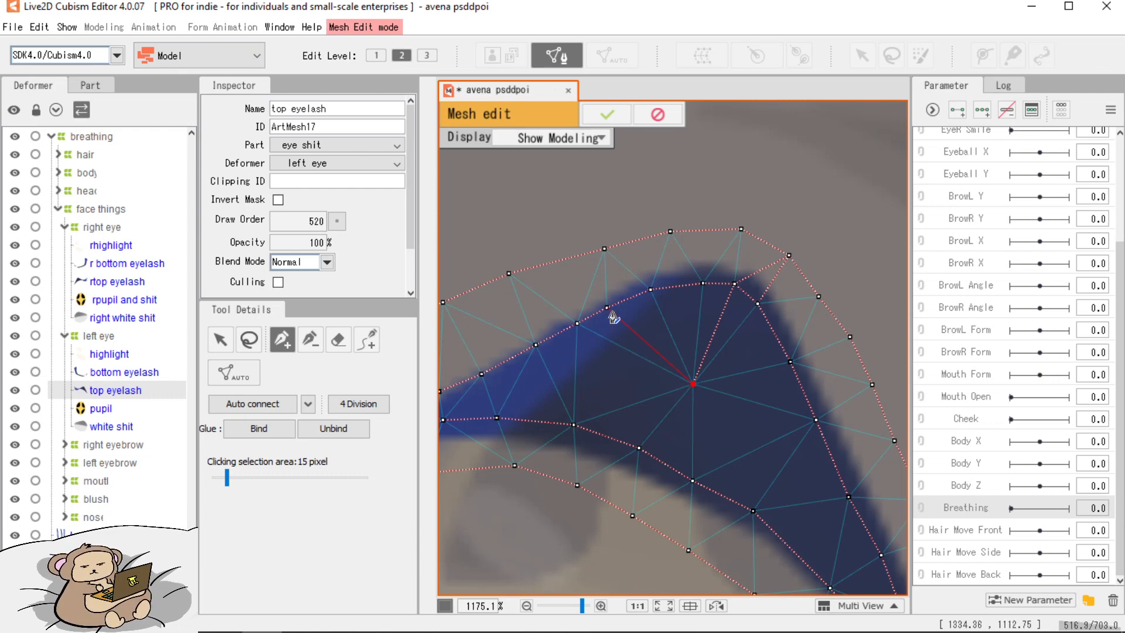
left_click(574, 426)
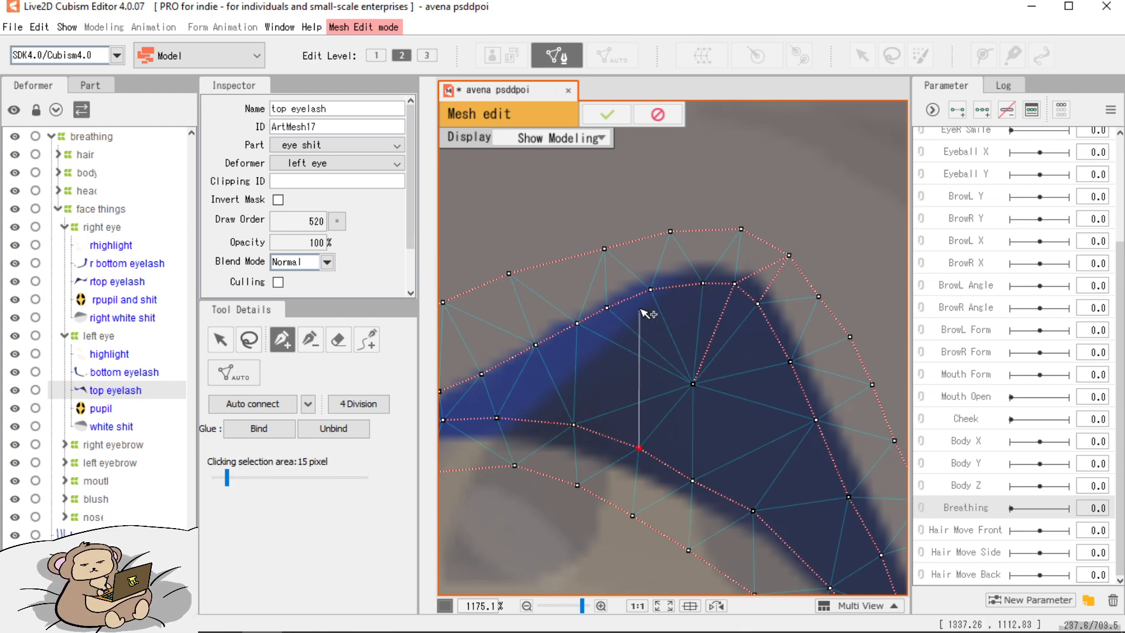
left_click(639, 449)
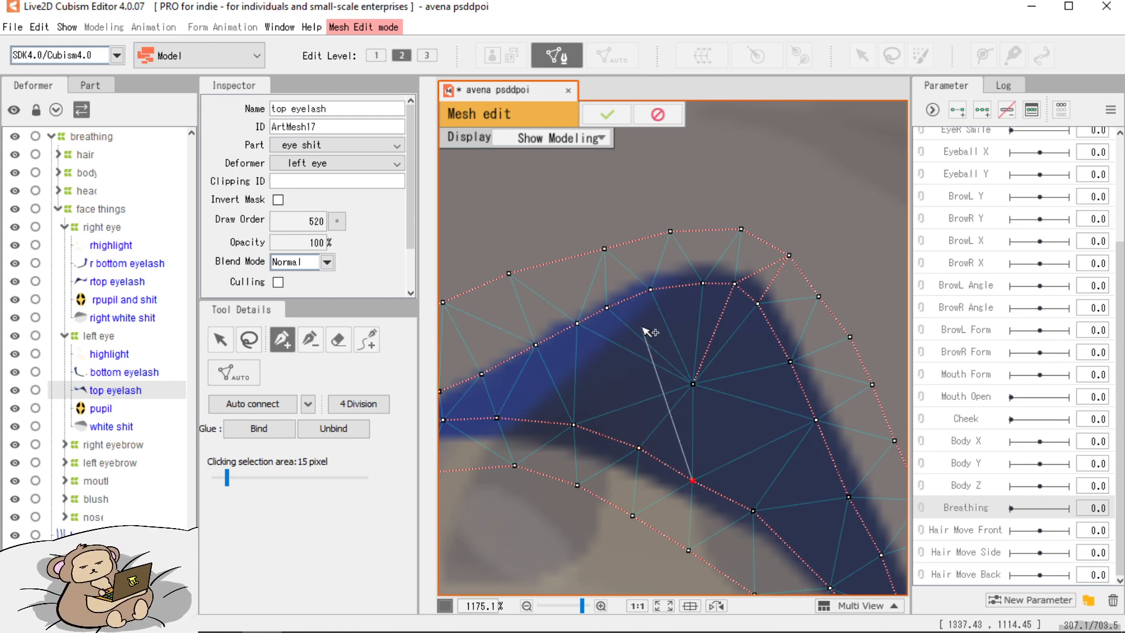
left_click(693, 480)
left_click(754, 511)
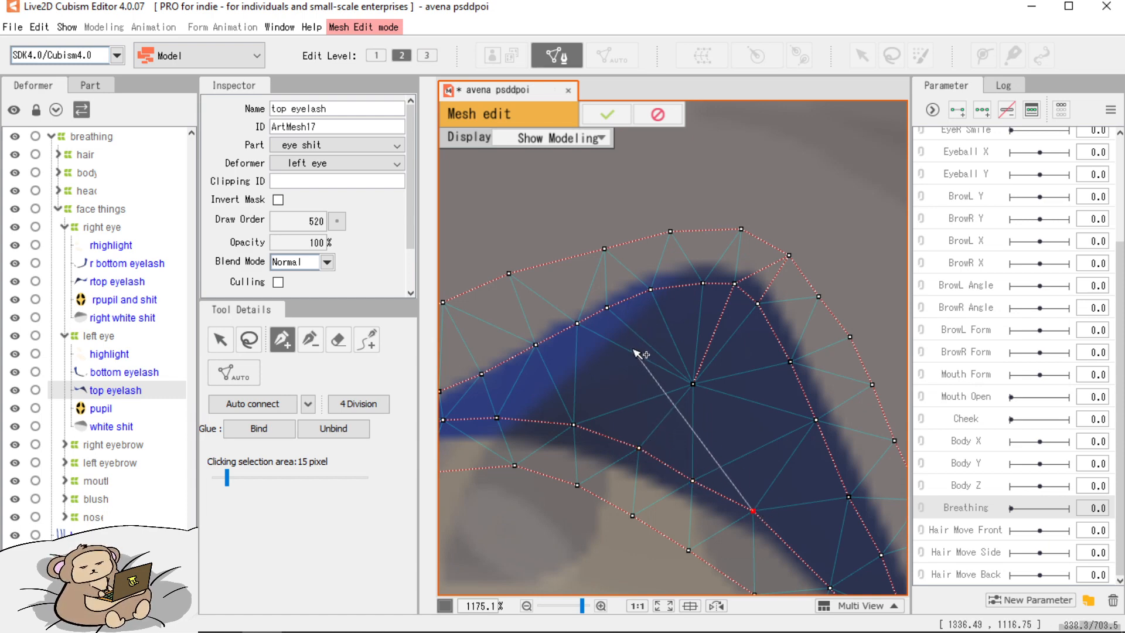
key("Escape")
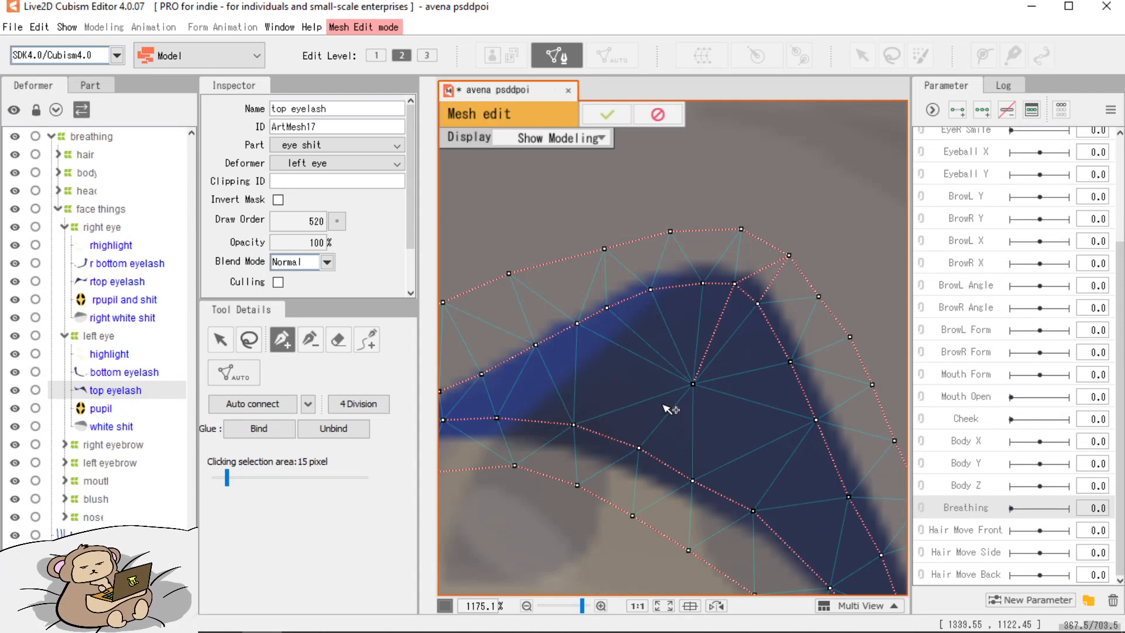
scroll(622, 405, "down", 5)
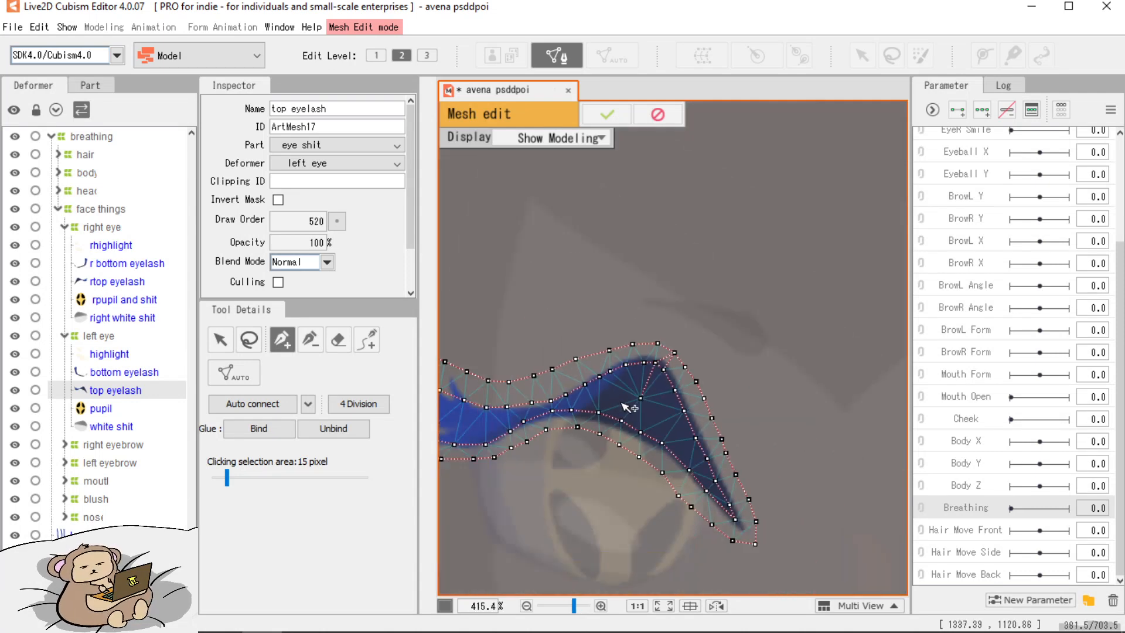
scroll(530, 433, "down", 3)
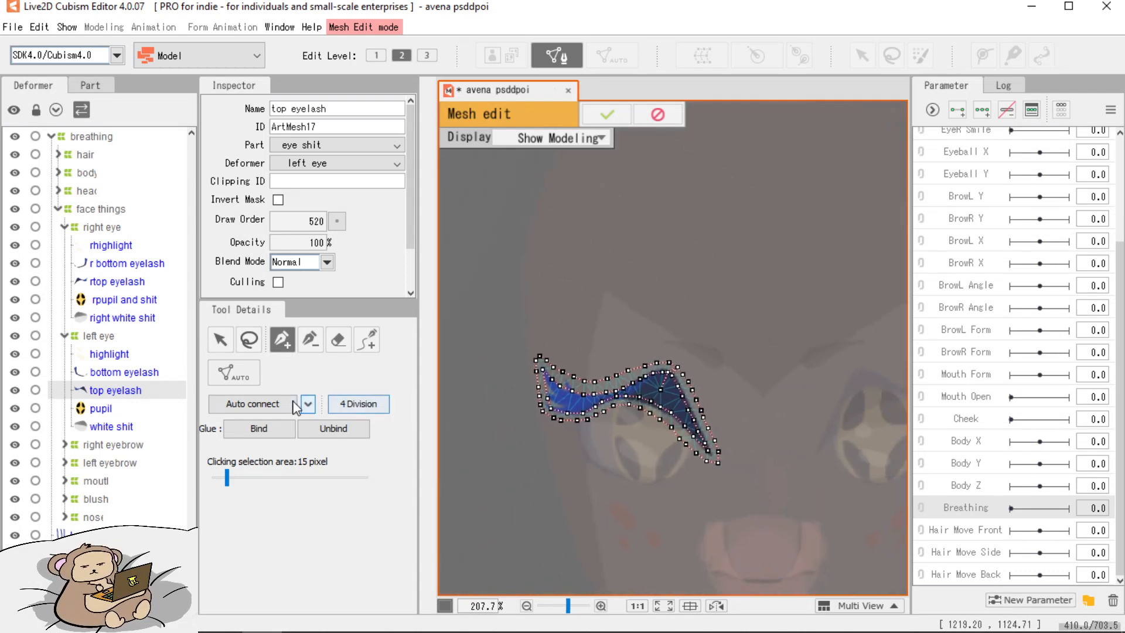
left_click(268, 410)
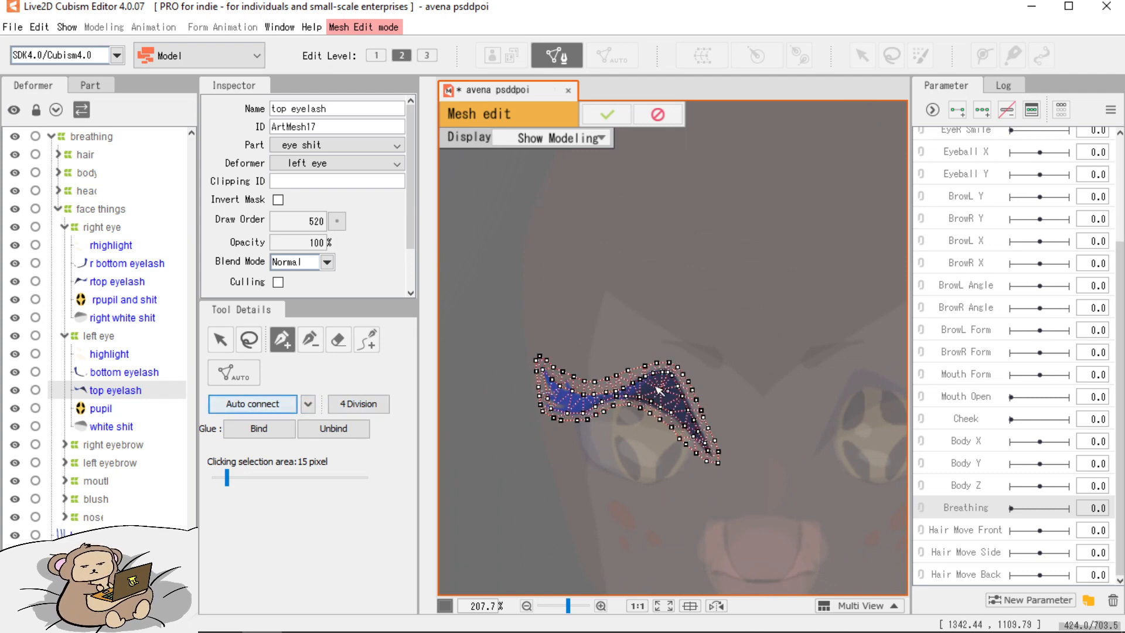
scroll(656, 399, "up", 6)
key("ctrl+z")
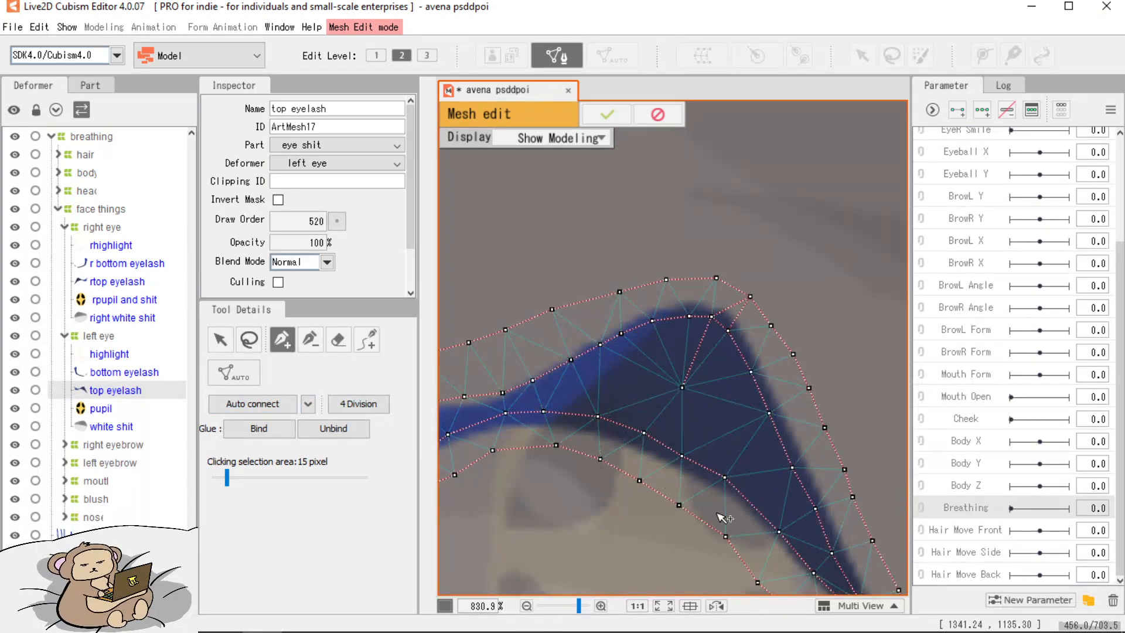
scroll(727, 476, "down", 3)
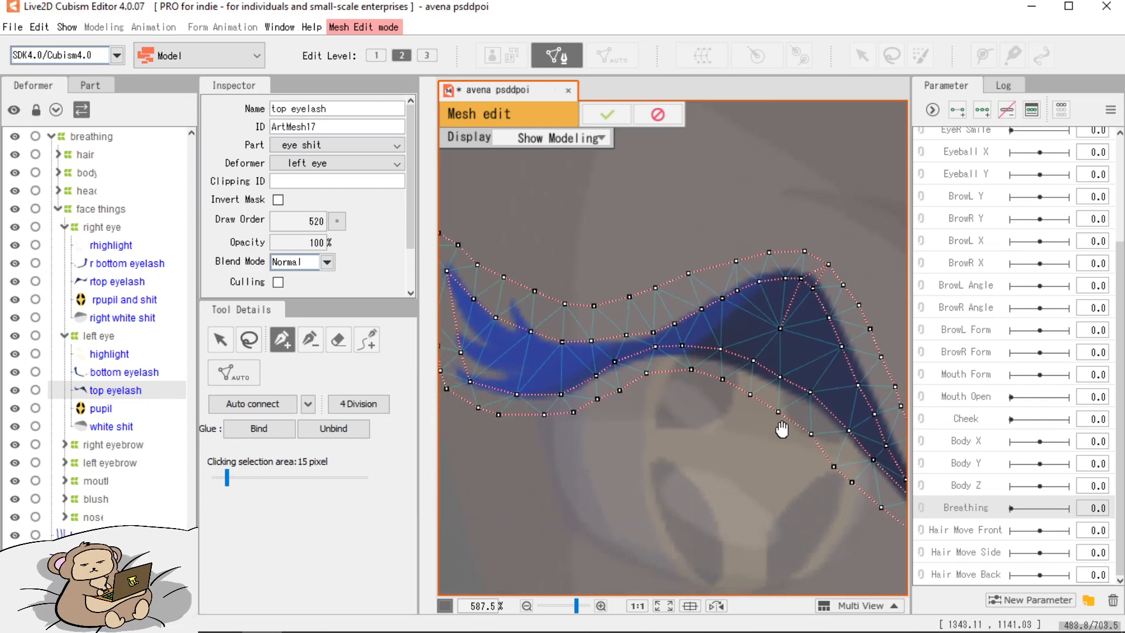
scroll(786, 441, "up", 1)
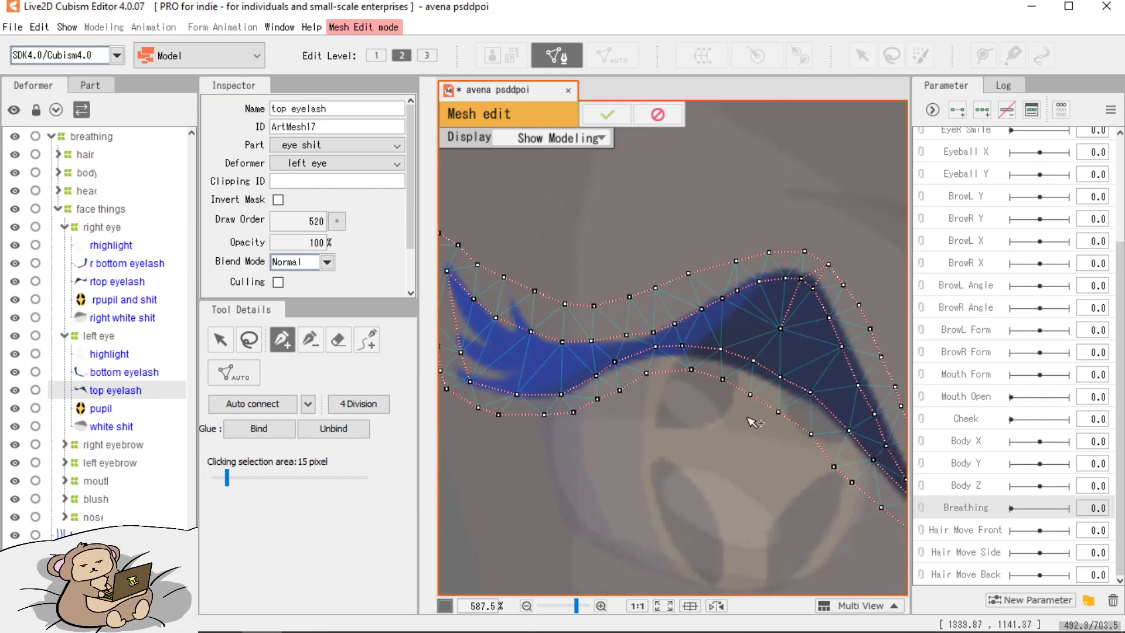
Auto-connect the left top eyelash's mesh vertices and apply the mesh edit.
left_click(367, 410)
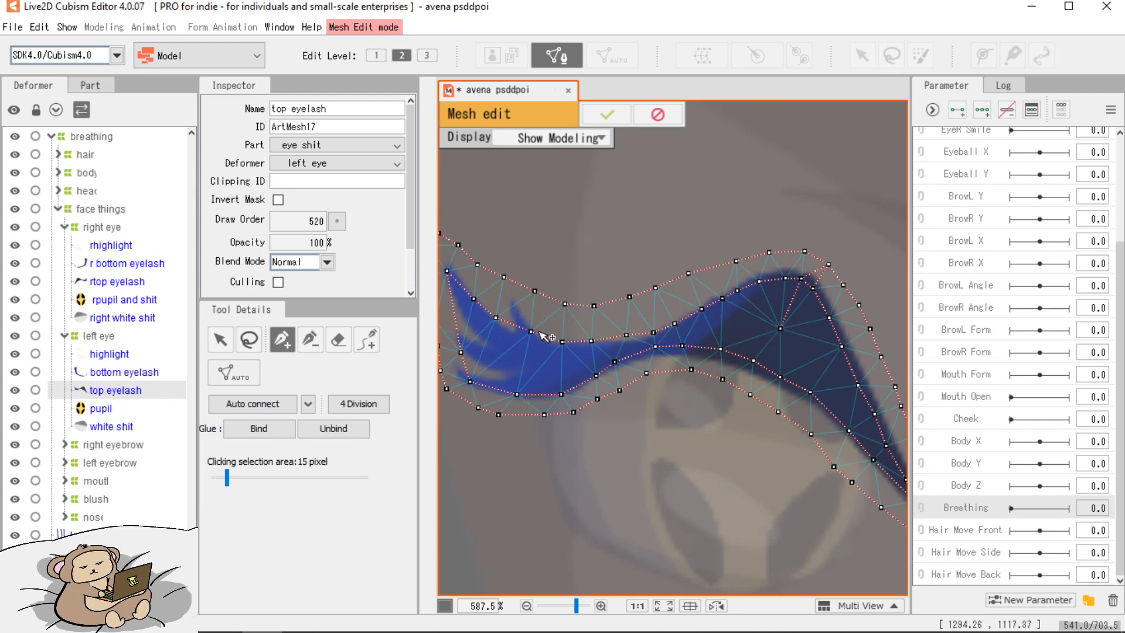
scroll(595, 375, "down", 3)
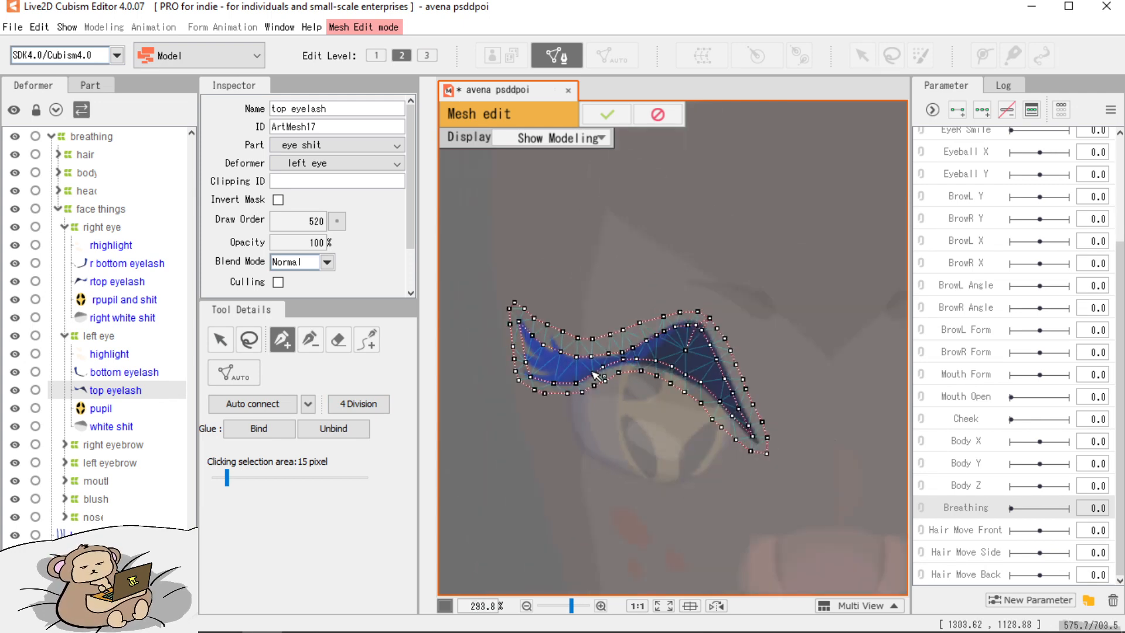
left_click(269, 408)
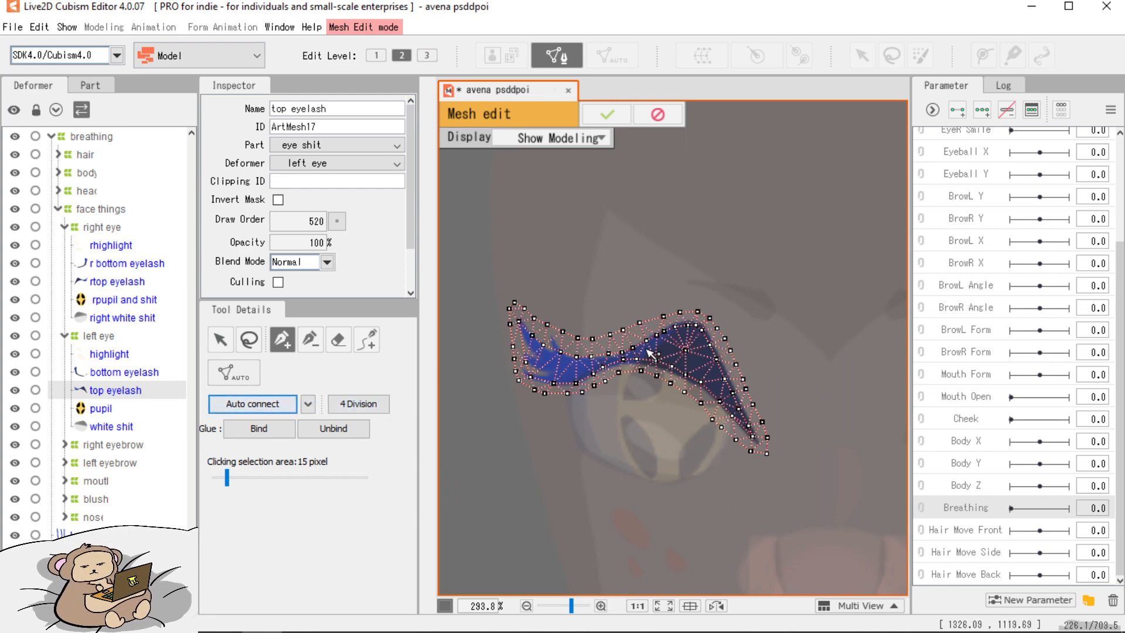
left_click(607, 113)
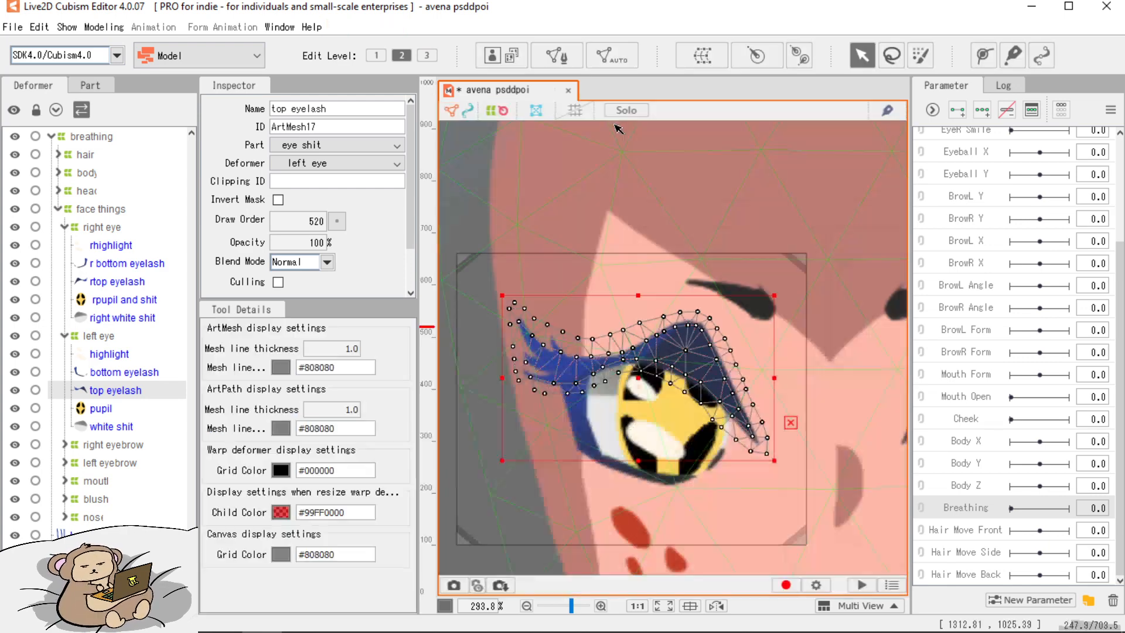
left_click_drag(641, 387, 675, 351)
key("ctrl+z")
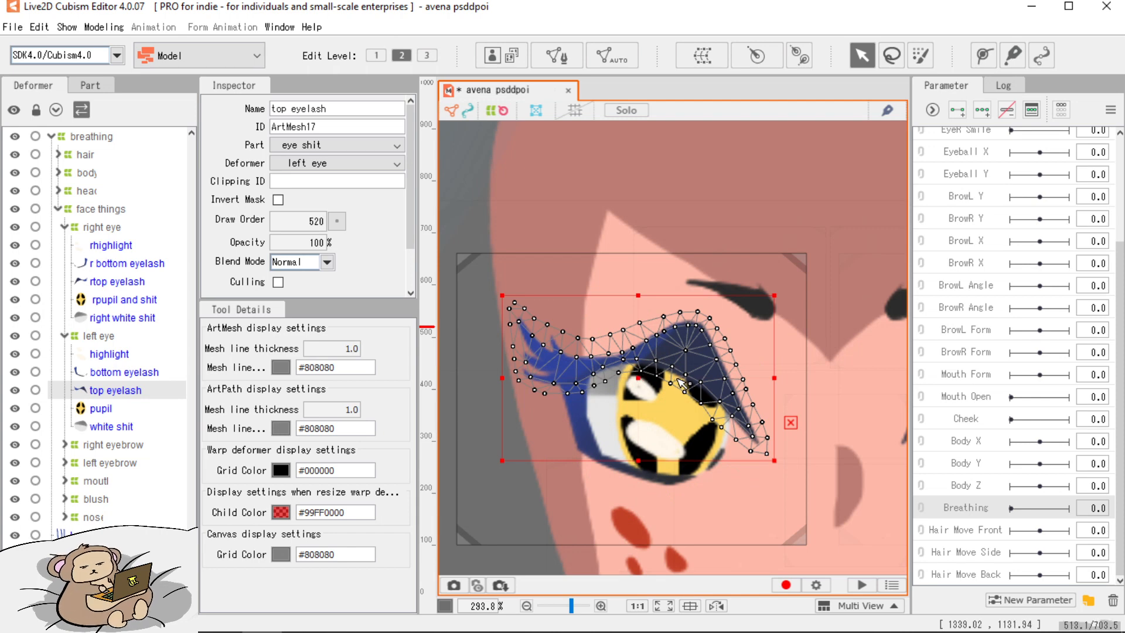
left_click_drag(720, 372, 496, 355)
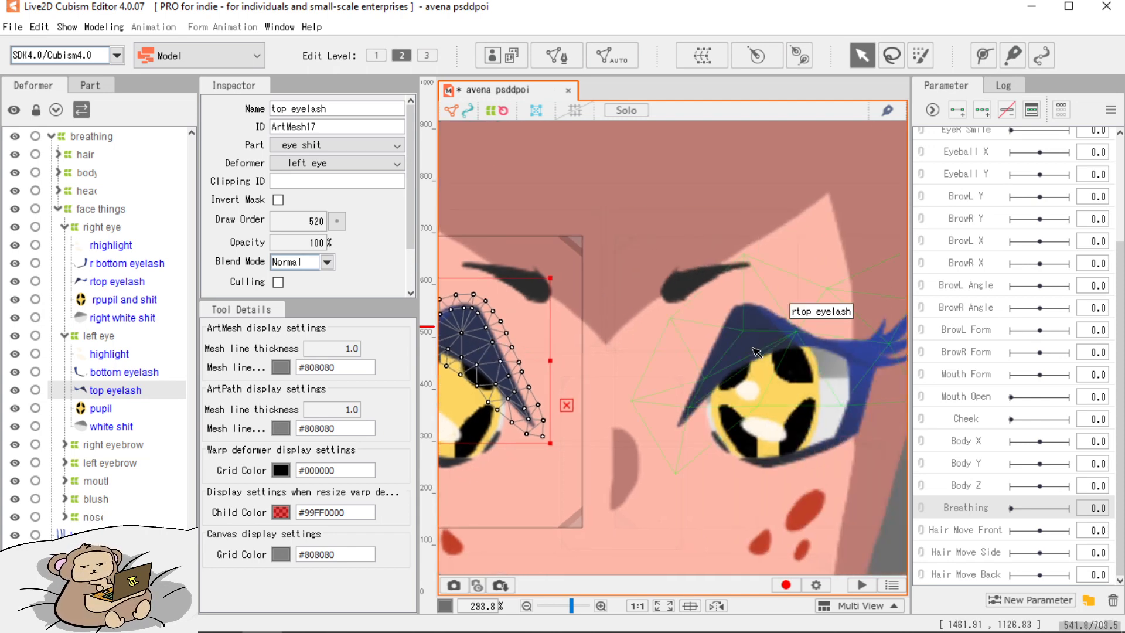
left_click_drag(561, 368, 763, 351)
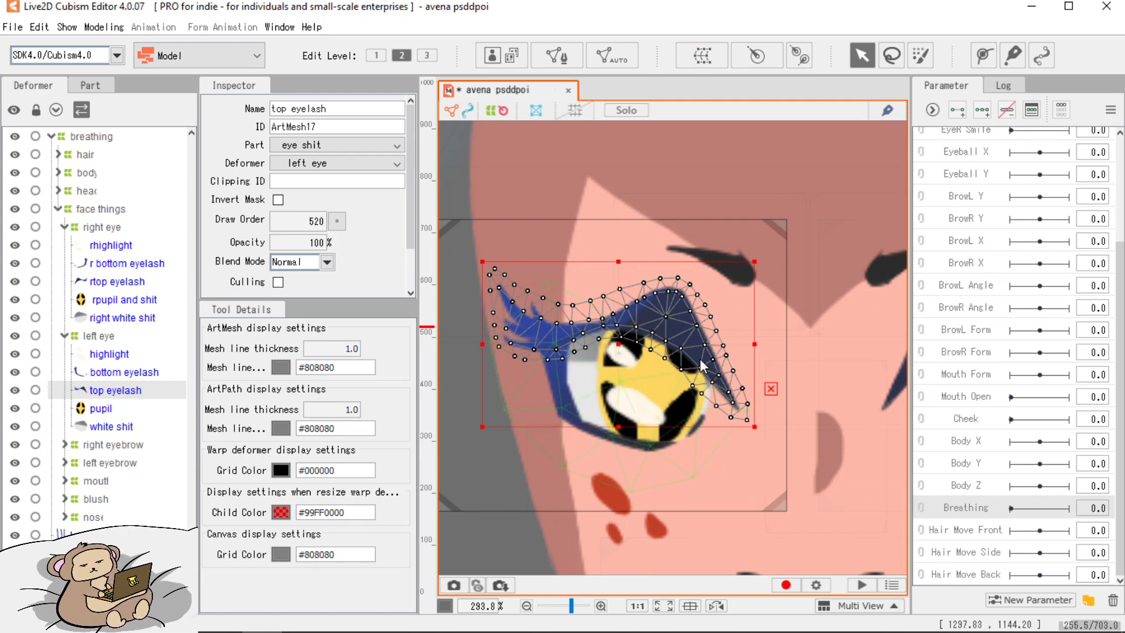
left_click_drag(773, 337, 635, 343)
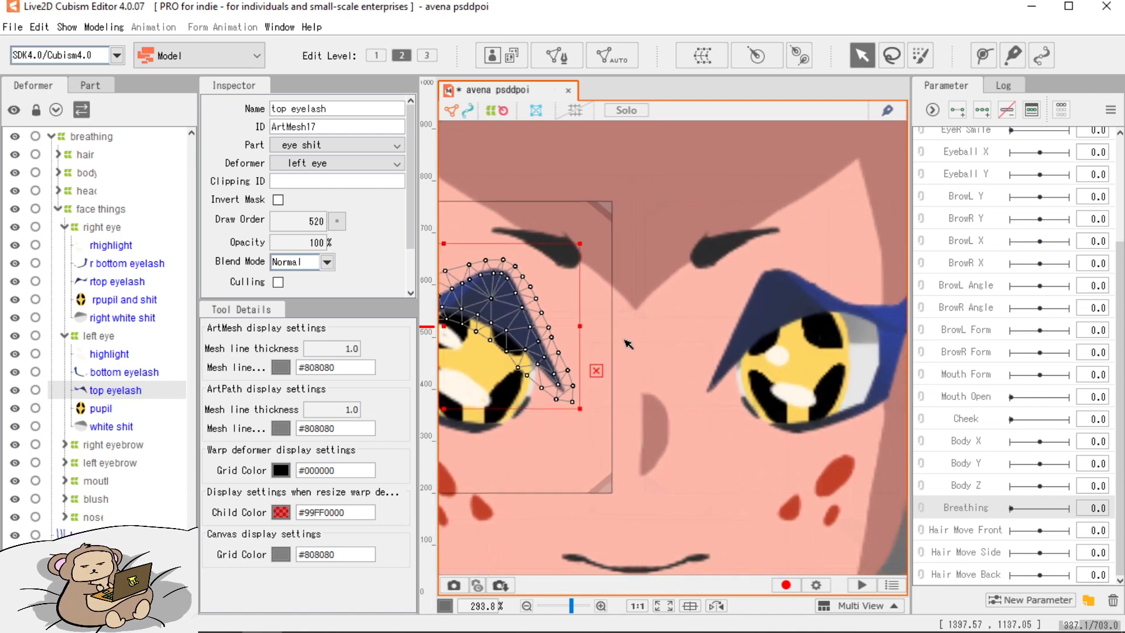
Open the "rtop eyelash" mesh for editing and erase all of its existing vertices.
left_click(762, 315)
left_click_drag(761, 316, 656, 296)
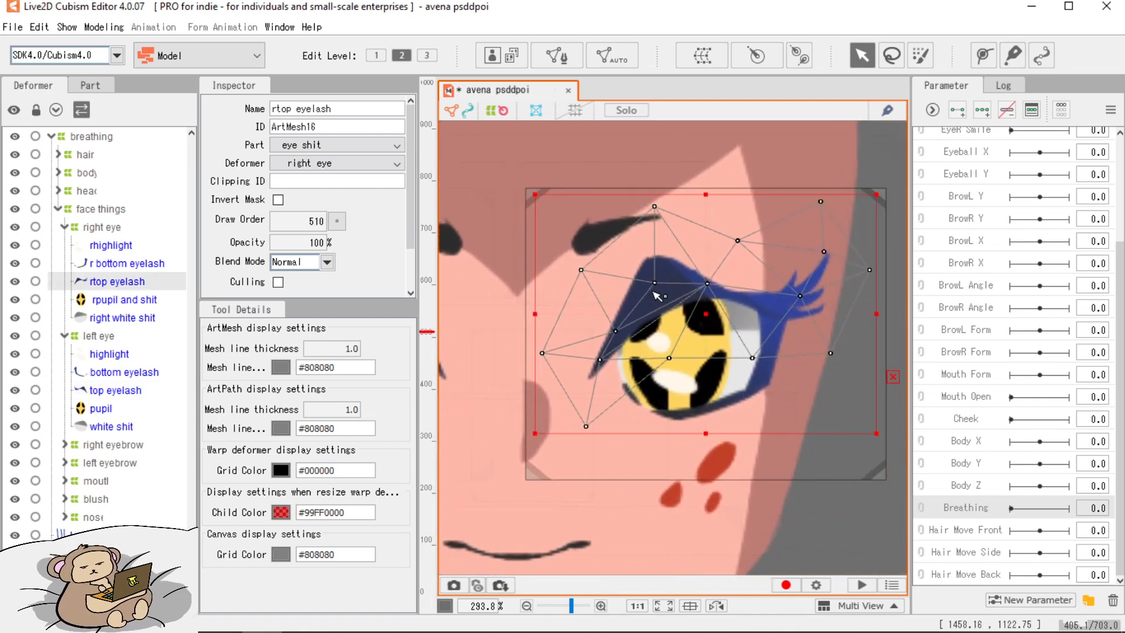
double_click(658, 296)
left_click(338, 339)
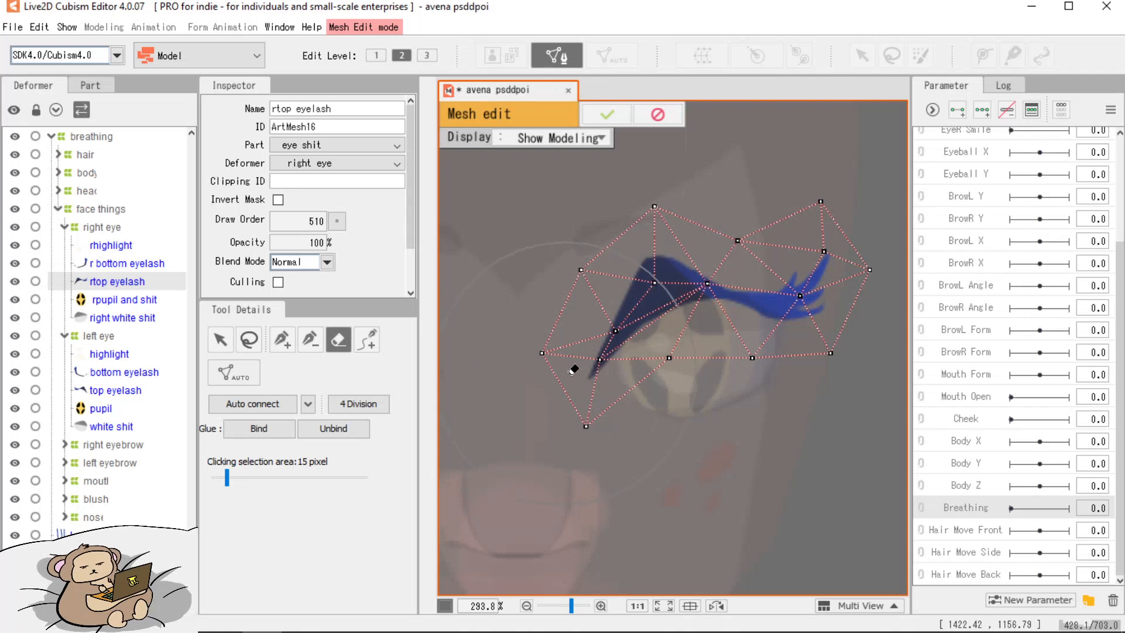
left_click_drag(573, 371, 806, 309)
scroll(727, 363, "down", 2)
left_click_drag(684, 376, 696, 365)
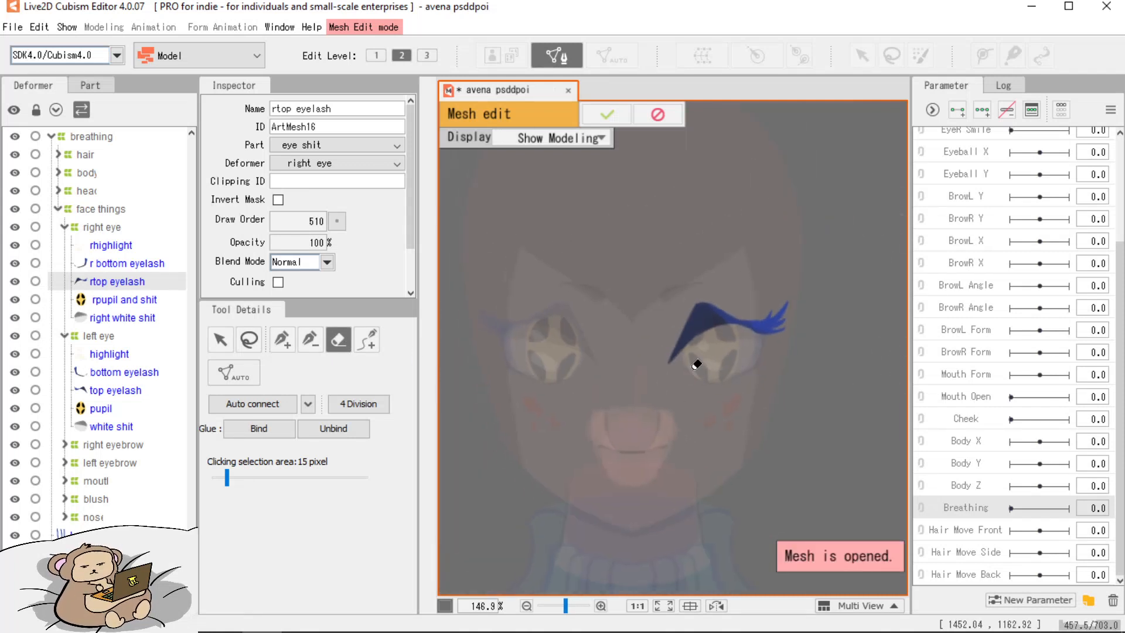
Paste the left top eyelash's mesh into the "rtop eyelash" mesh edit and reflect it horizontally.
key("ctrl+v")
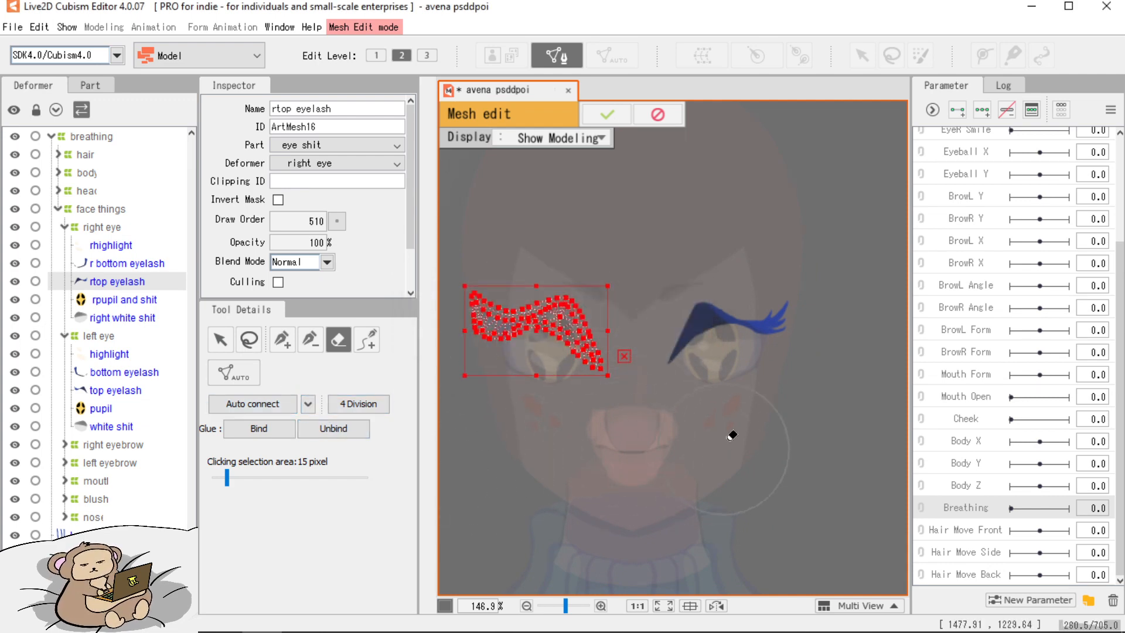
right_click(750, 273)
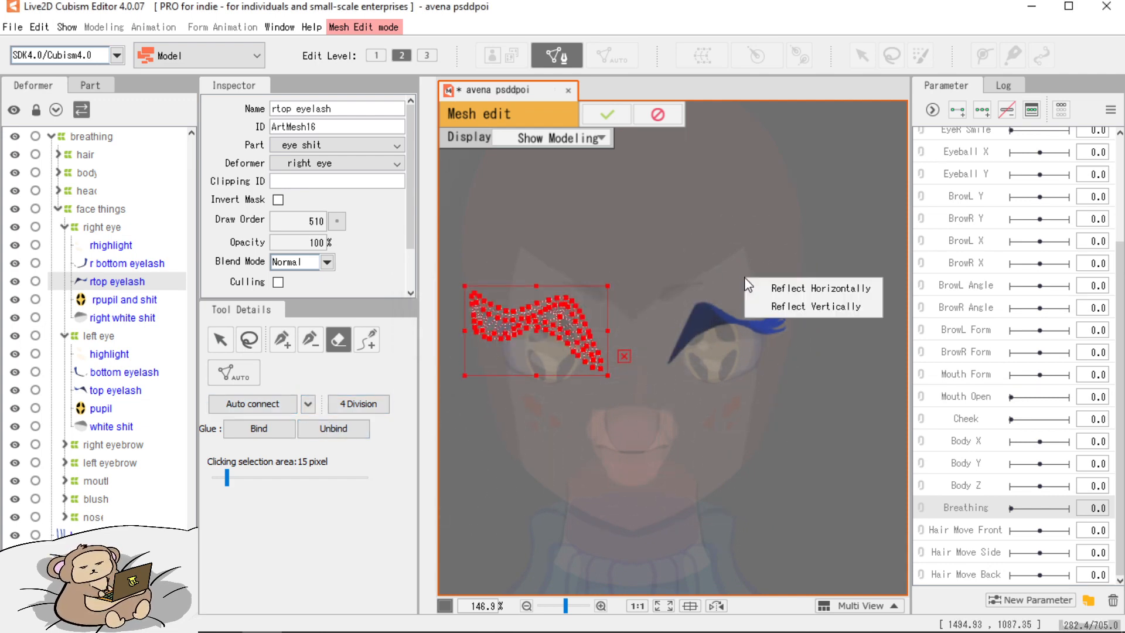
left_click(779, 287)
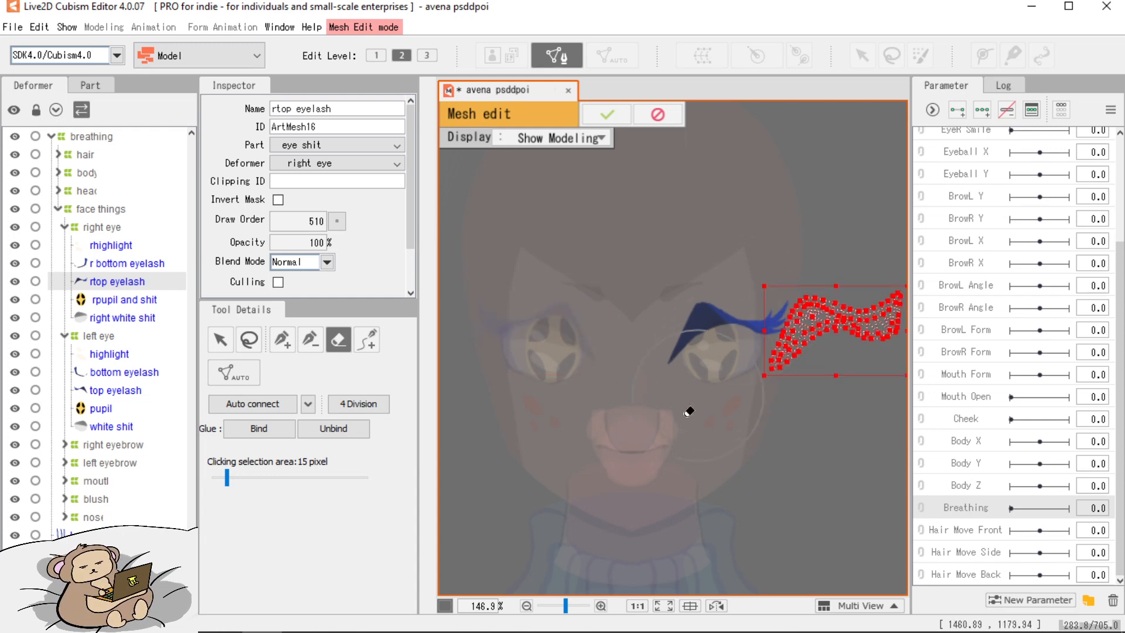
Move the mirrored mesh onto the right eye's top eyelash, align it with the artwork, and apply the mesh edit.
left_click(222, 339)
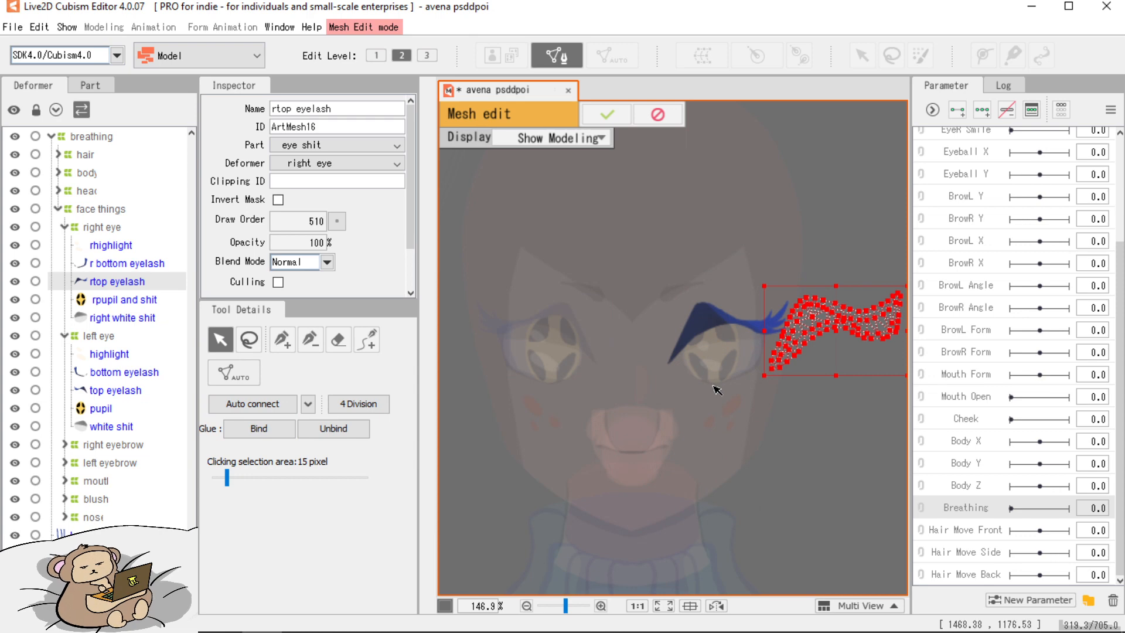
scroll(735, 387, "up", 3)
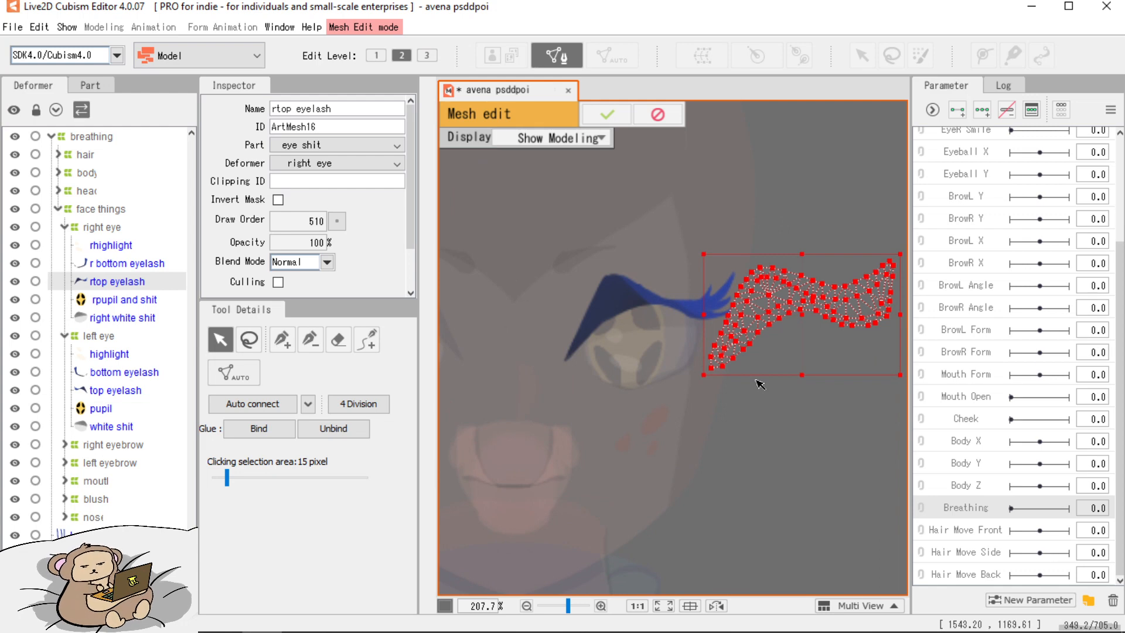
left_click_drag(803, 312, 652, 351)
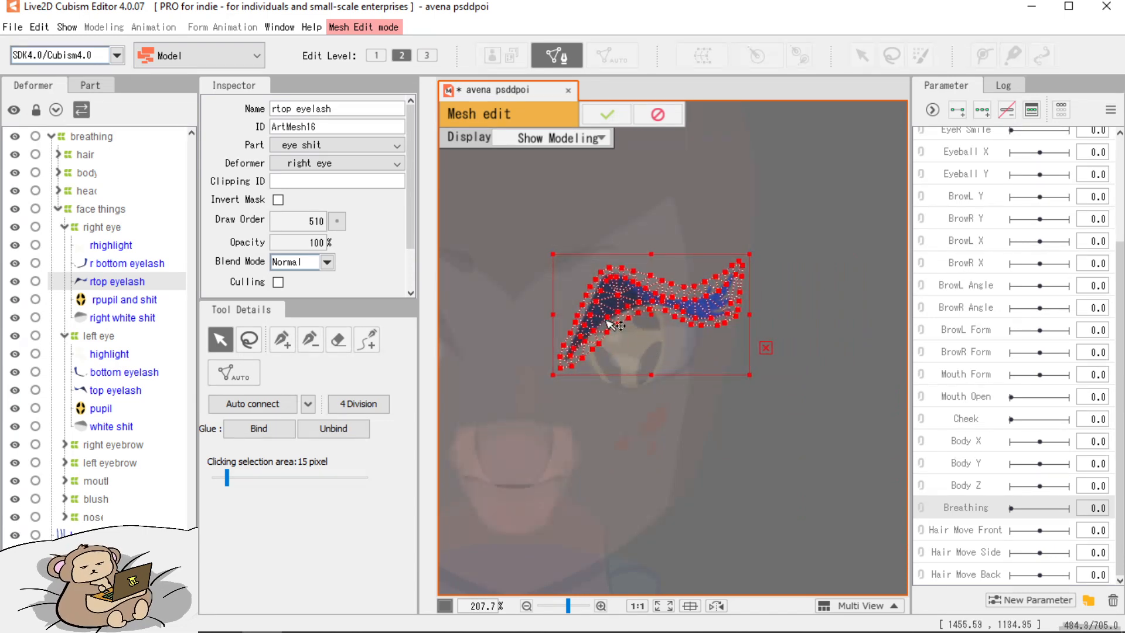
scroll(615, 325, "up", 5)
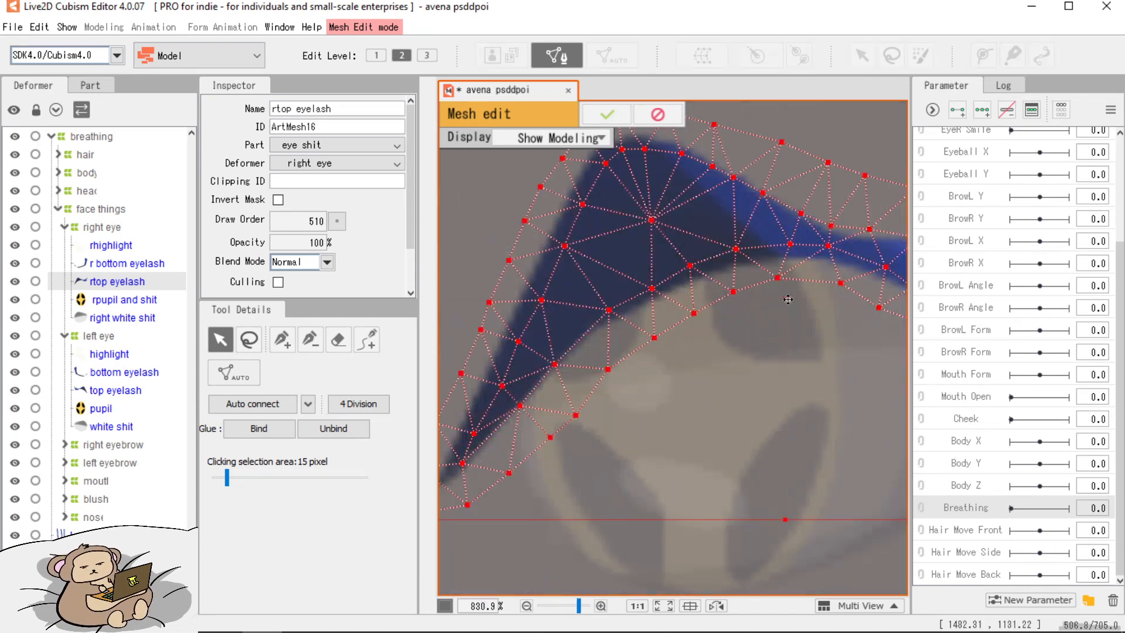
left_click_drag(788, 300, 780, 301)
scroll(790, 314, "down", 5)
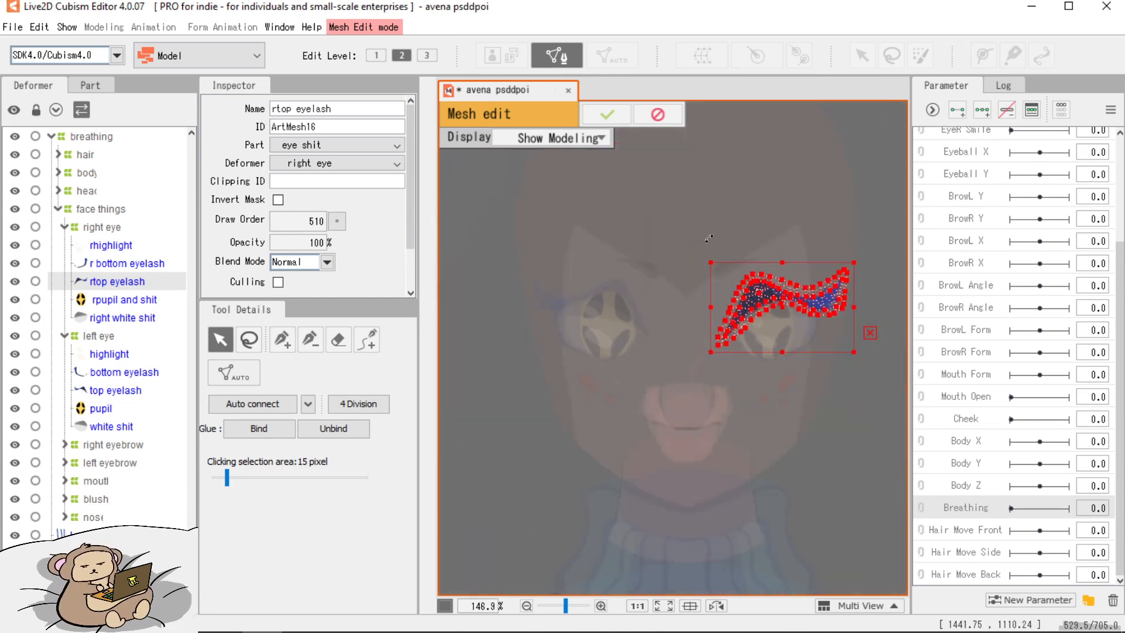
left_click(623, 115)
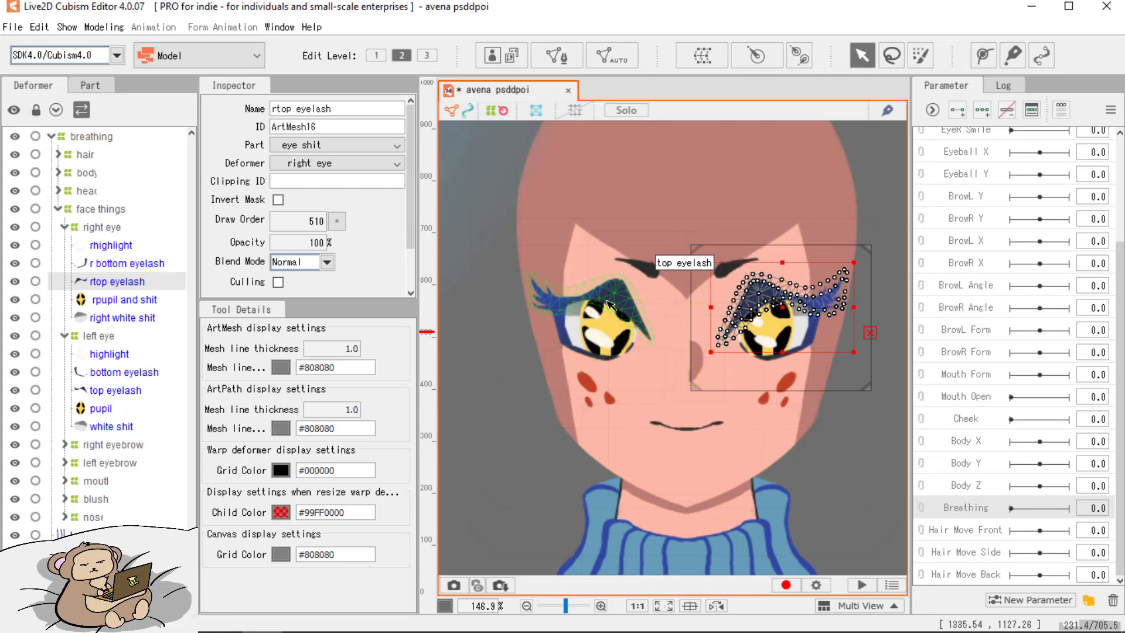
Select the left eye's top eyelash and collapse the right eye deformer group.
left_click(623, 292)
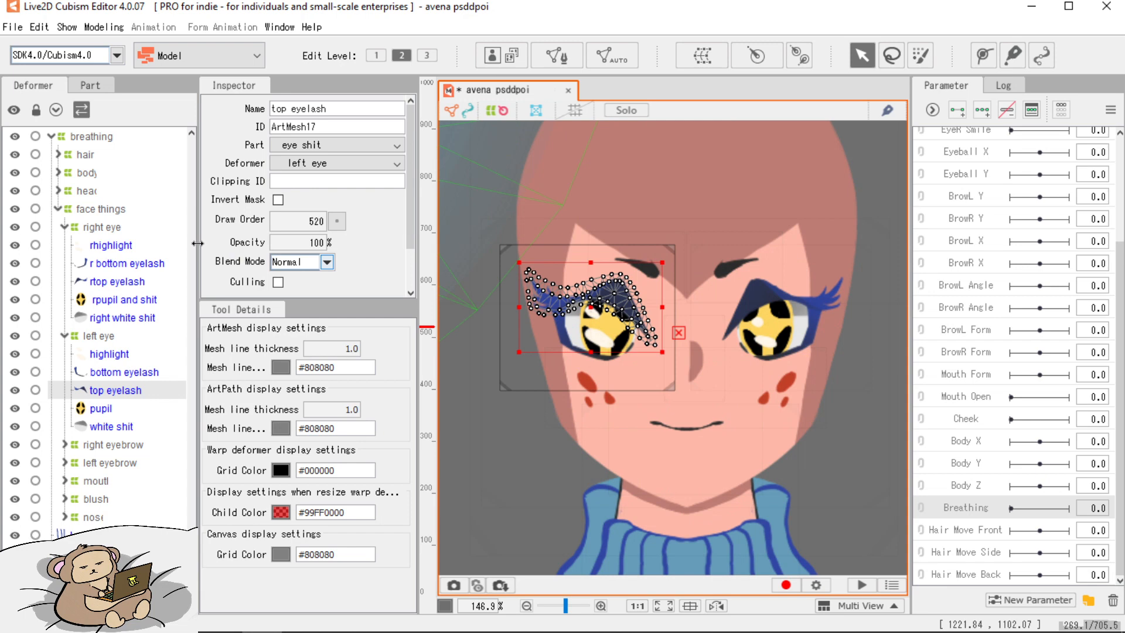
left_click(64, 227)
scroll(530, 274, "up", 5)
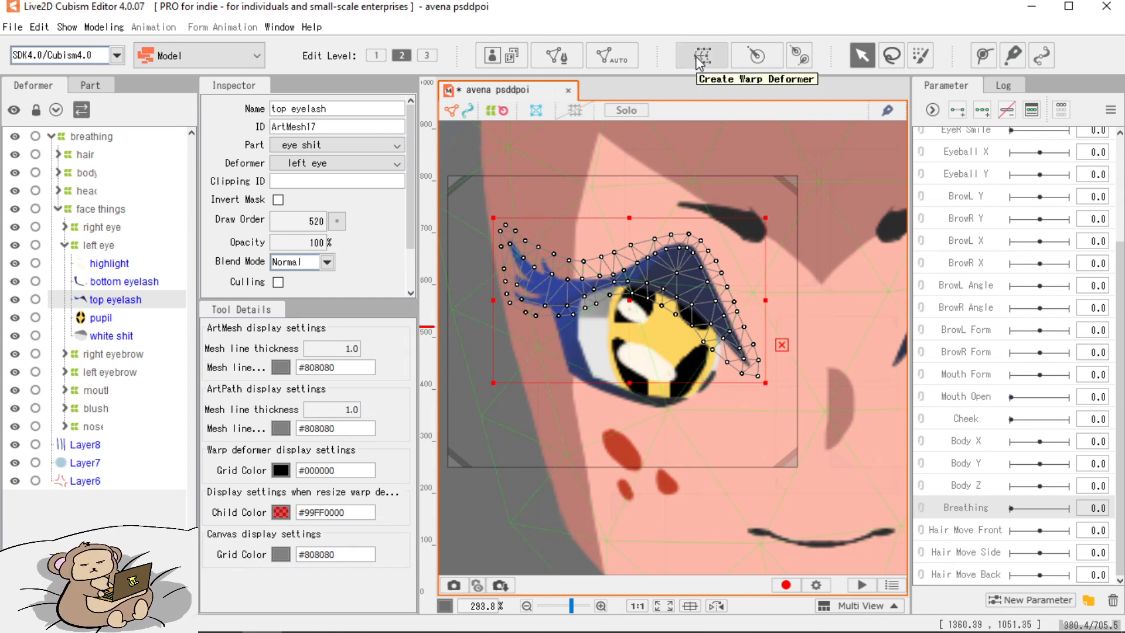
Try a rotation deformer as parent of the left top eyelash, swing its handle, and undo both the rotation and the deformer.
left_click(754, 57)
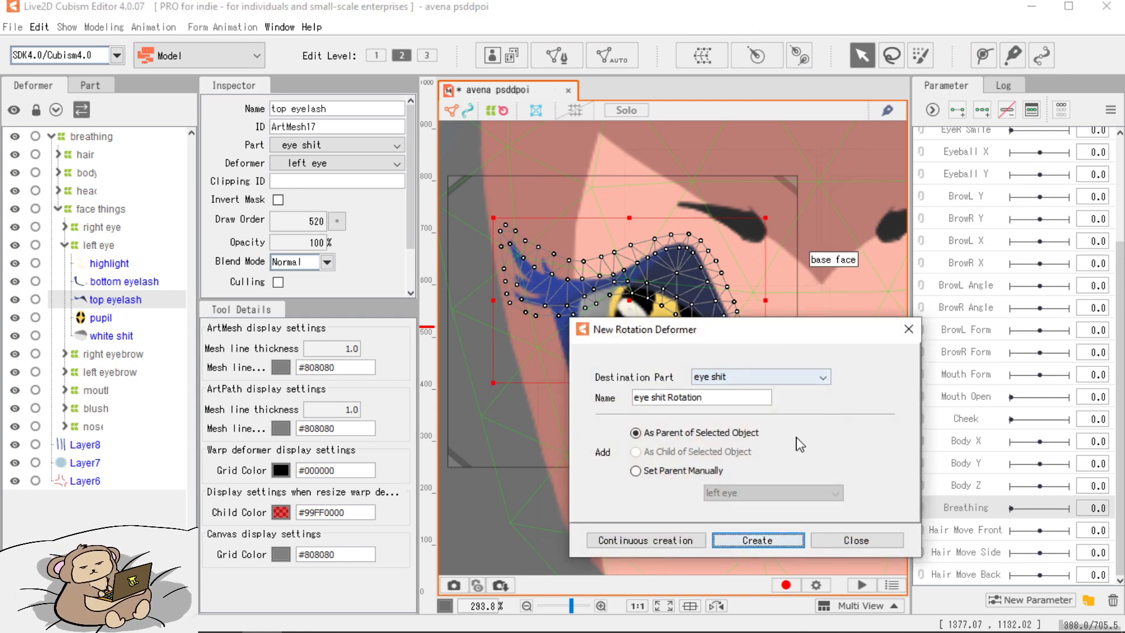
left_click(767, 540)
scroll(672, 351, "down", 2)
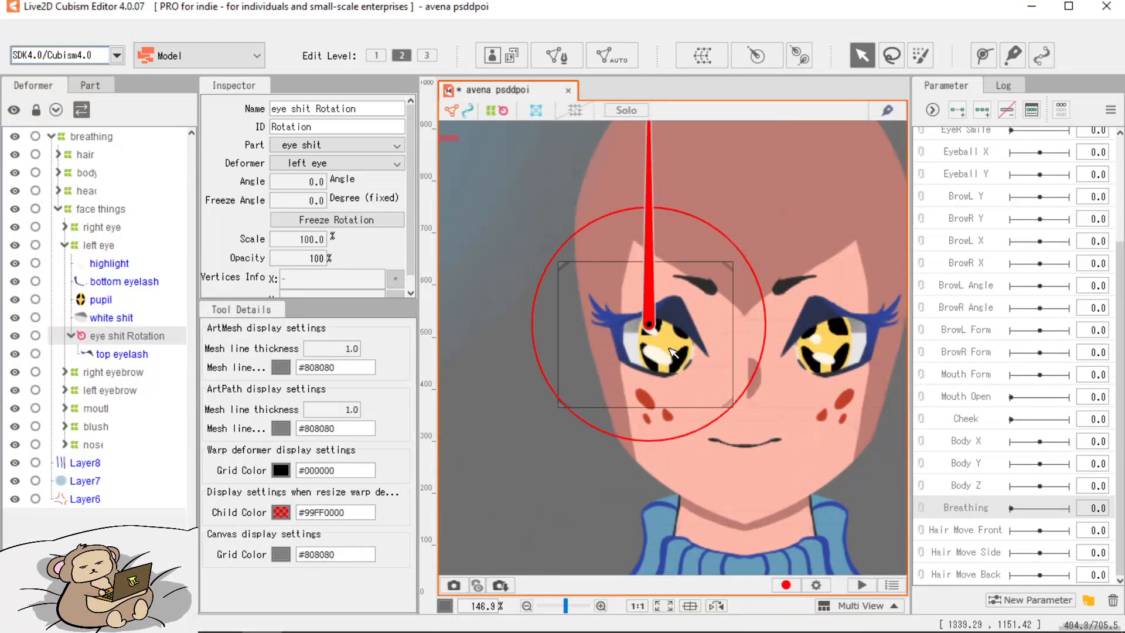
scroll(673, 352, "down", 2)
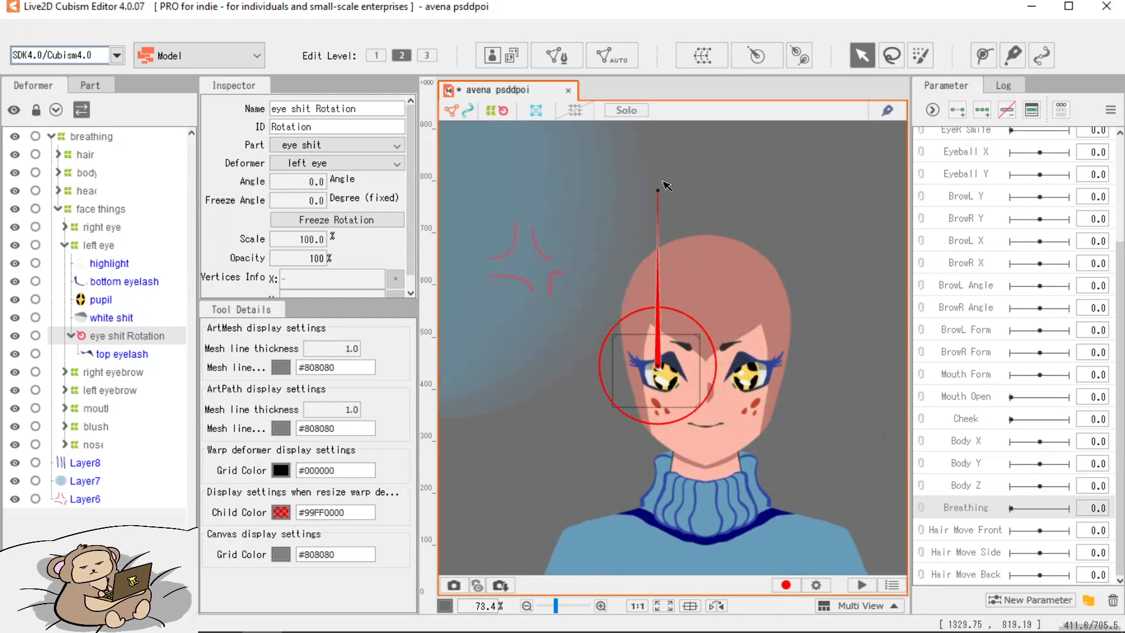
left_click_drag(660, 188, 539, 293)
key("ctrl+z")
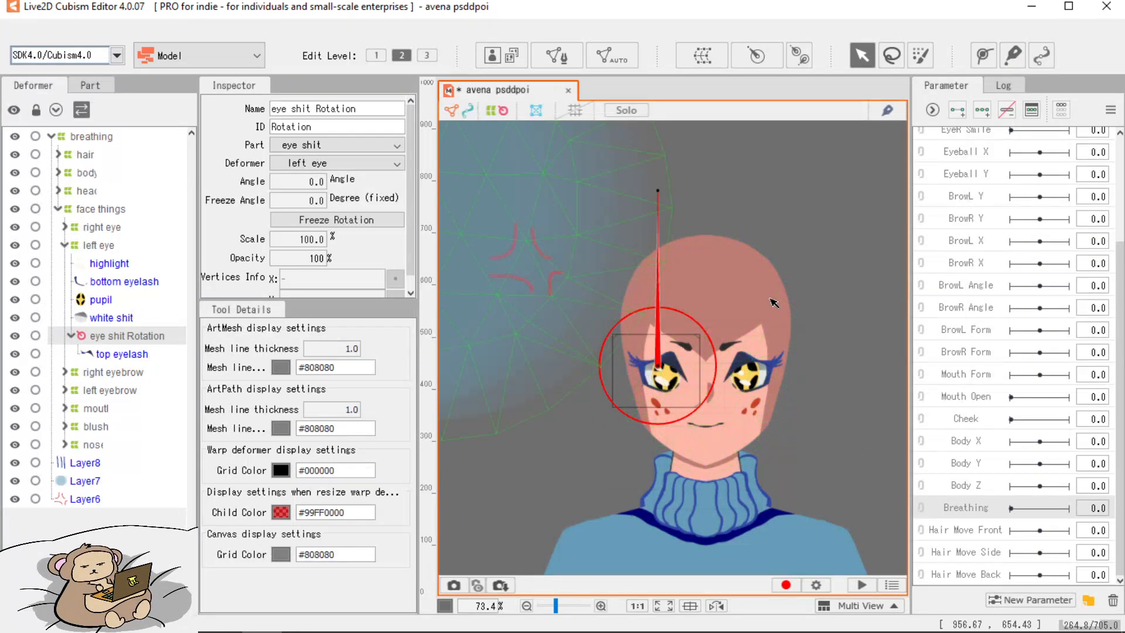
key("ctrl+z")
Activate brush selection for the left top eyelash's vertices and adjust the brush size to 131 px.
scroll(690, 376, "up", 5)
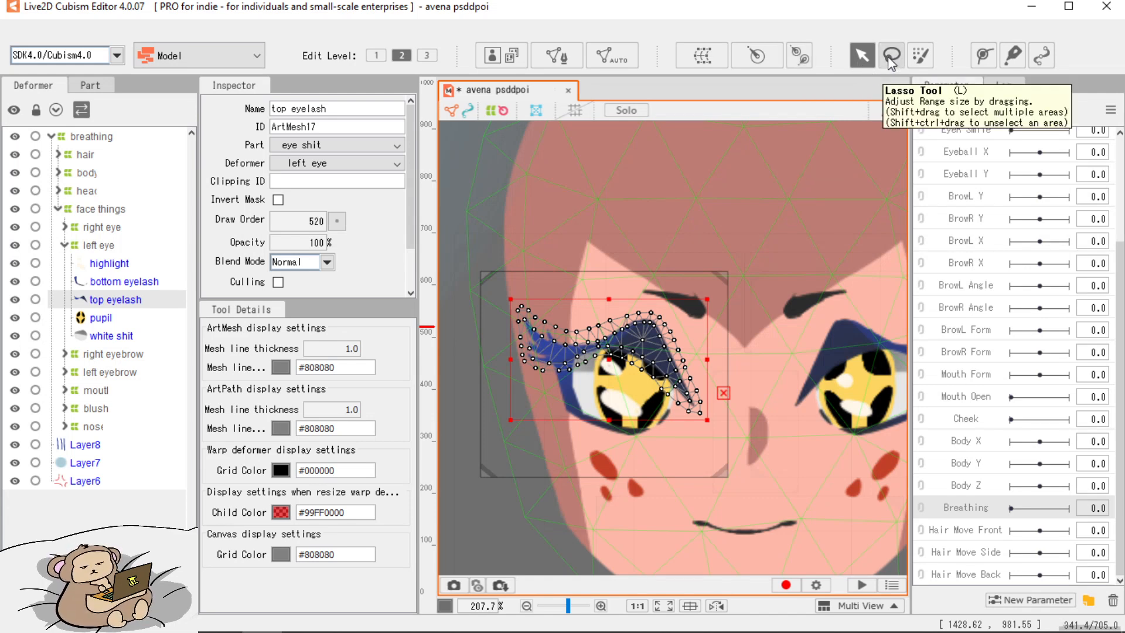
left_click(923, 60)
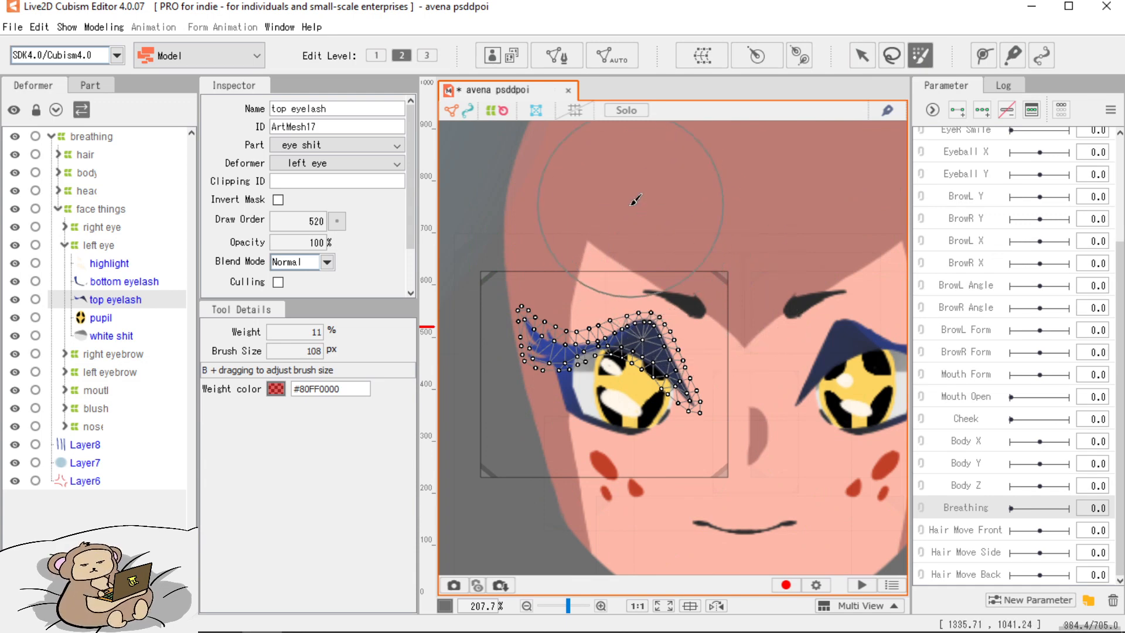
key("b")
mouse_move(630, 203)
left_mouse_down()
mouse_move(708, 277)
mouse_move(603, 176)
mouse_move(668, 258)
mouse_move(636, 245)
mouse_move(665, 252)
mouse_move(703, 299)
mouse_move(665, 299)
mouse_move(671, 310)
mouse_move(607, 170)
mouse_move(691, 271)
mouse_move(762, 328)
left_mouse_up()
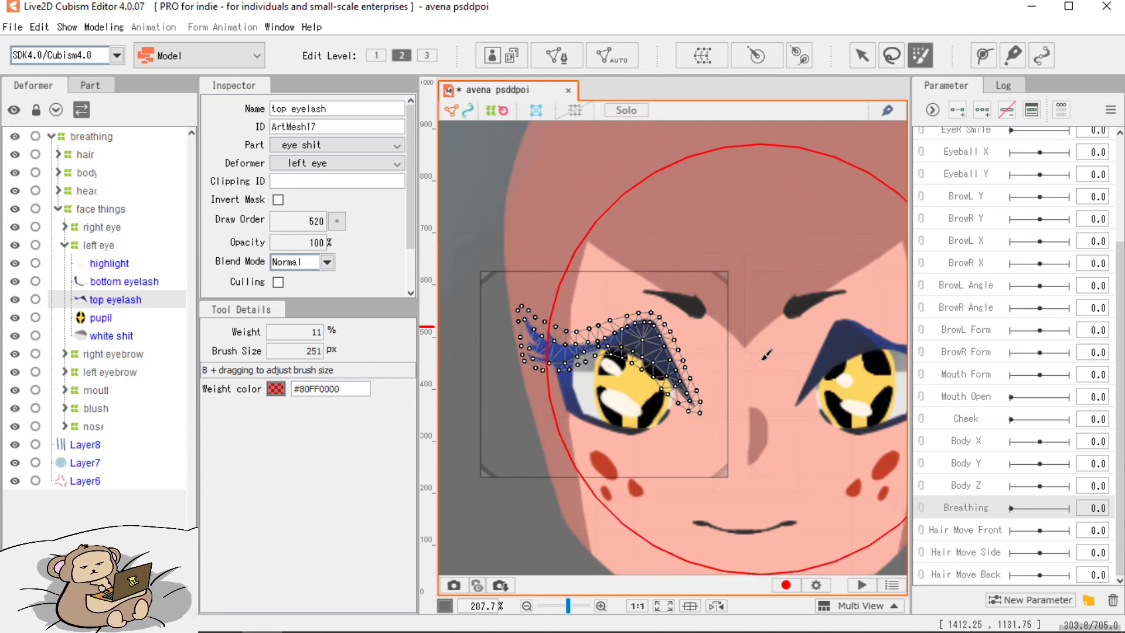
left_click_drag(754, 274, 667, 181)
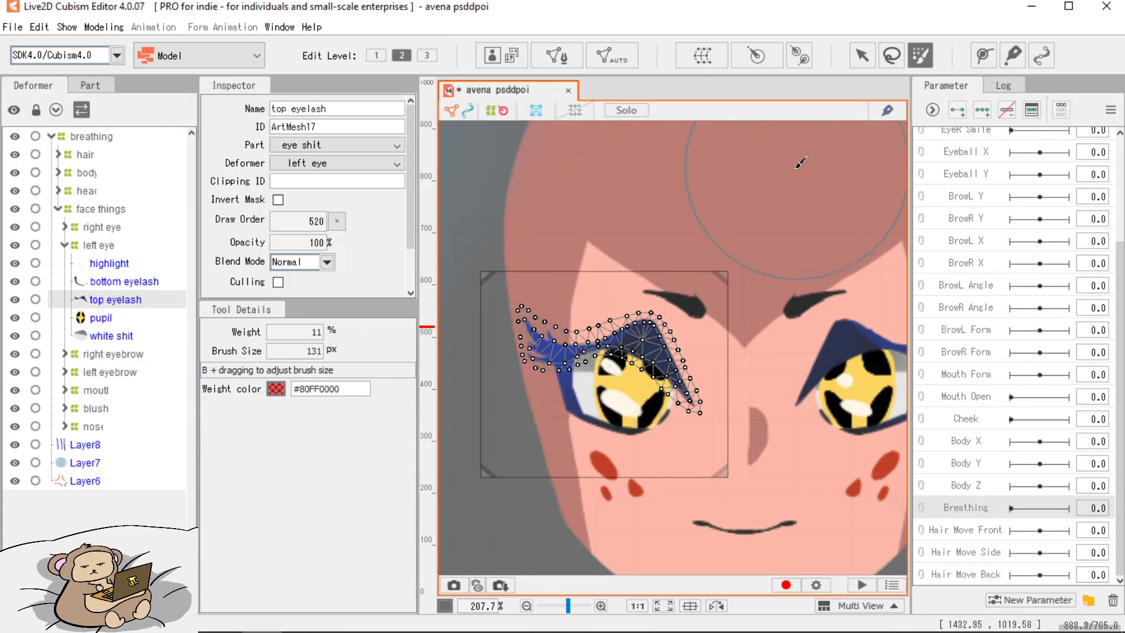
scroll(598, 263, "up", 2)
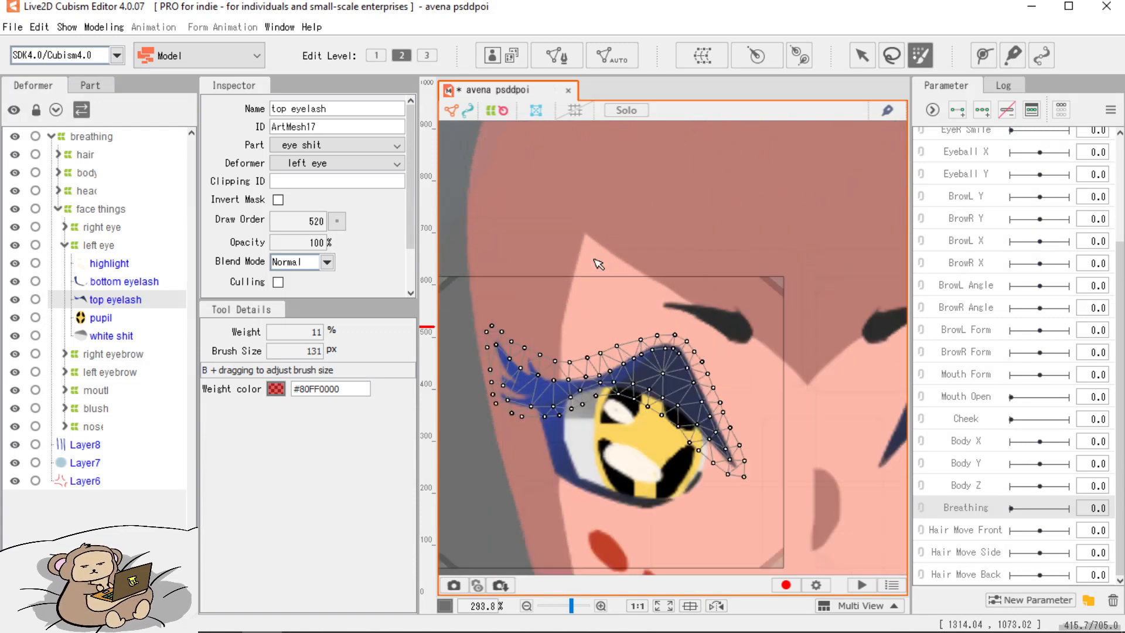
scroll(599, 263, "down", 2)
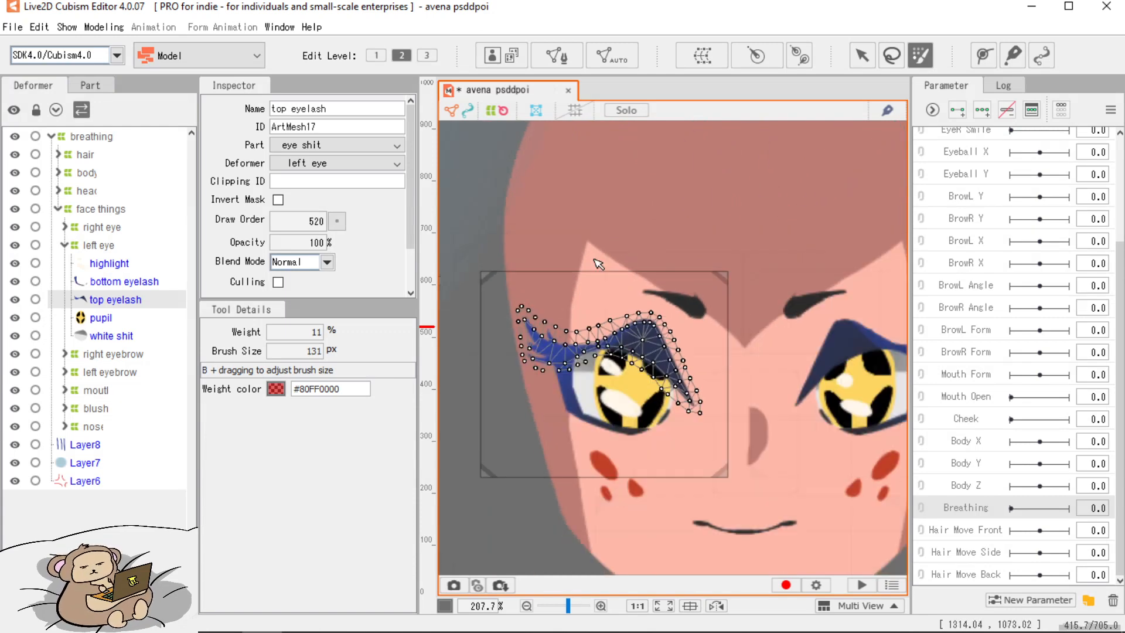
Draw a four-point deform path along the left top eyelash, from its inner corner over the arch to the outer lash tip.
left_click(988, 56)
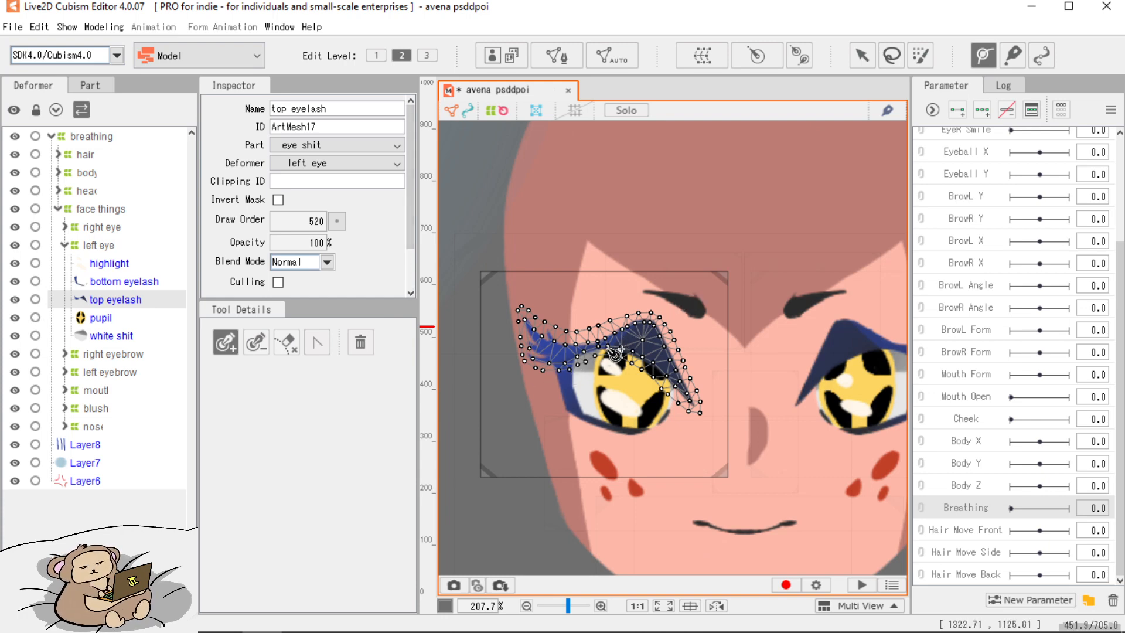
scroll(559, 378, "up", 2)
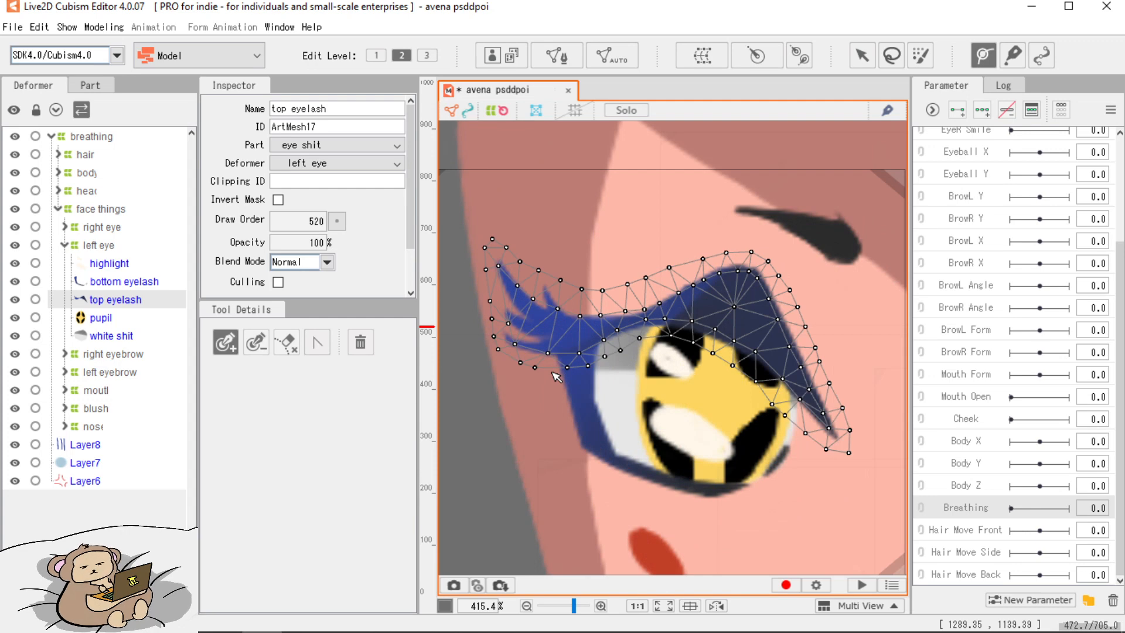
scroll(556, 376, "down", 3)
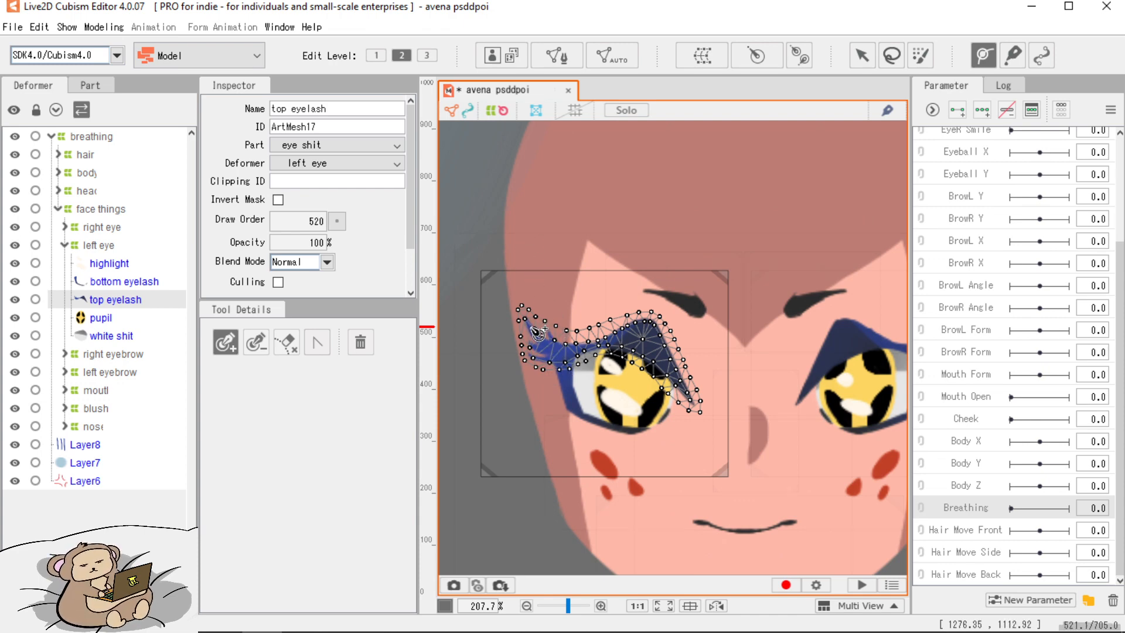
scroll(544, 343, "up", 2)
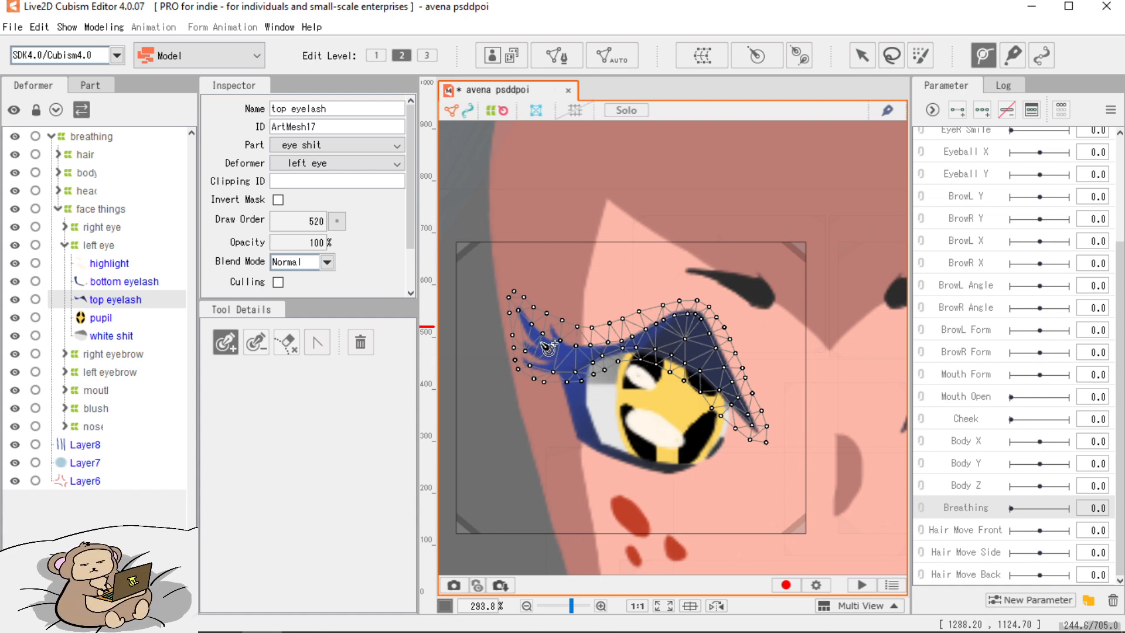
scroll(722, 395, "up", 1)
scroll(722, 396, "down", 2)
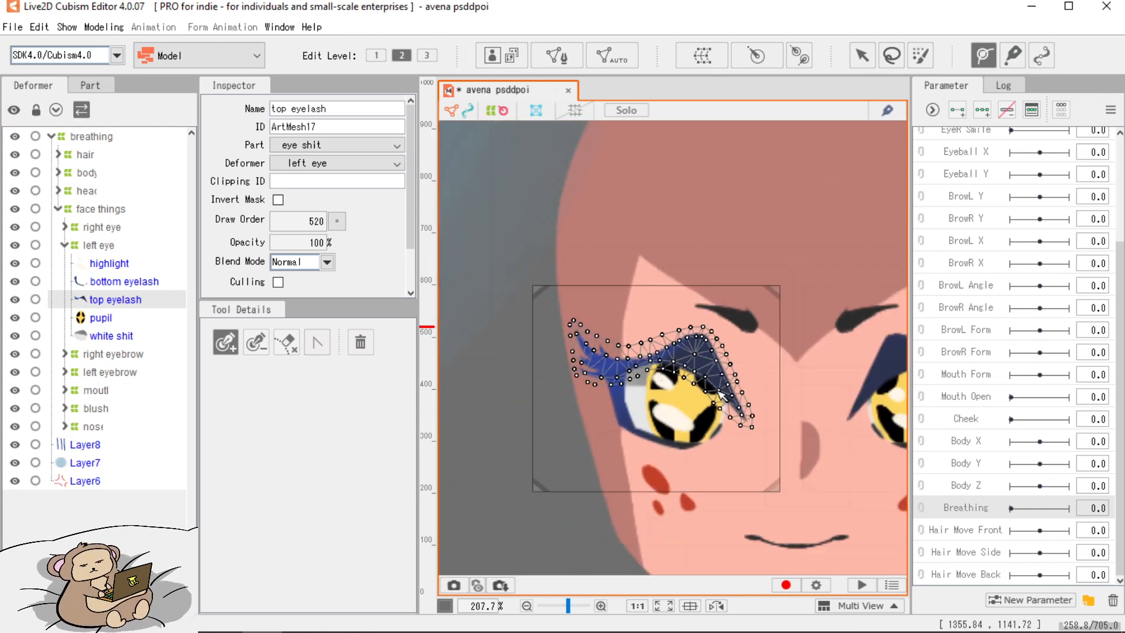
scroll(684, 368, "up", 2)
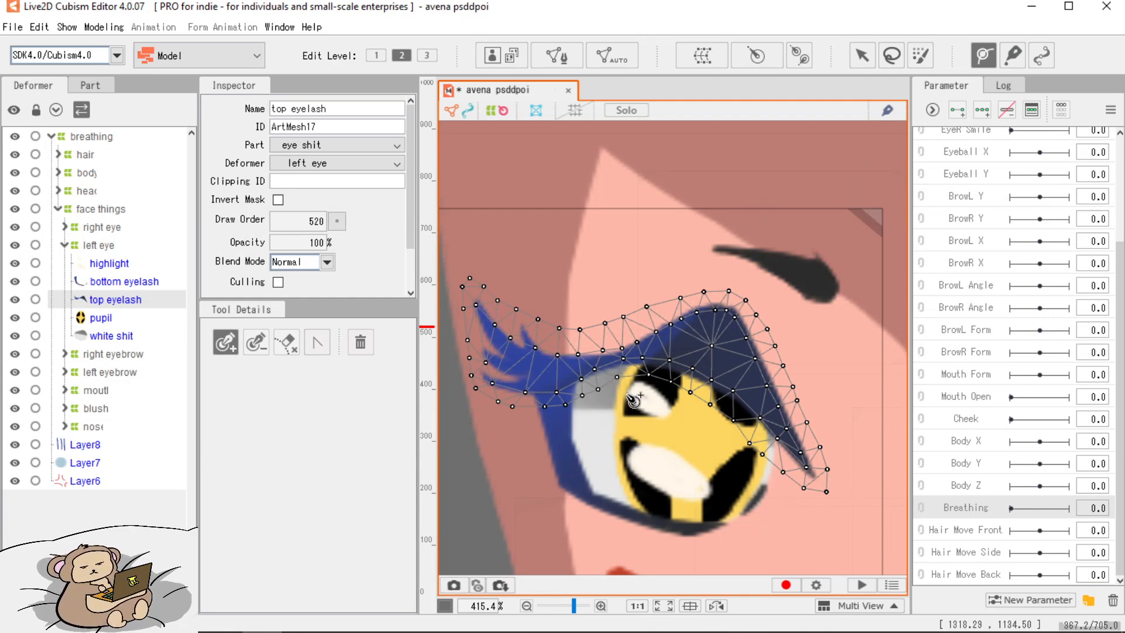
left_click(806, 471)
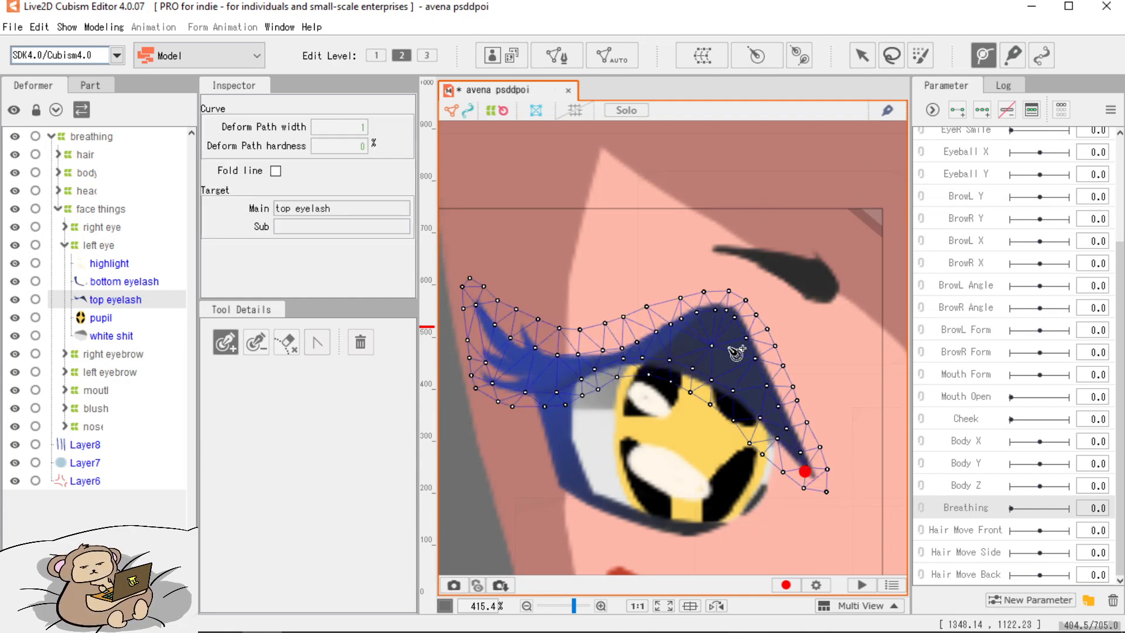
left_click(724, 343)
left_click(570, 370)
left_click(484, 316)
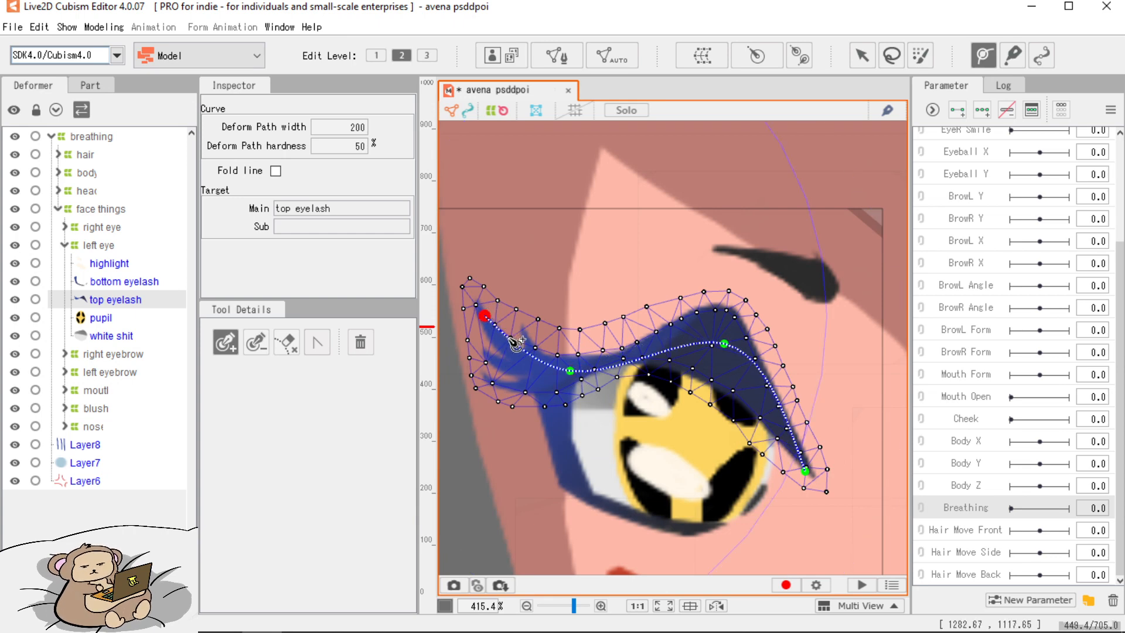
Reposition the two middle points of the deform path to follow the curve of the left top eyelash.
left_click_drag(569, 370, 543, 372)
mouse_move(724, 343)
left_mouse_down()
mouse_move(713, 335)
mouse_move(704, 345)
mouse_move(722, 344)
left_mouse_up()
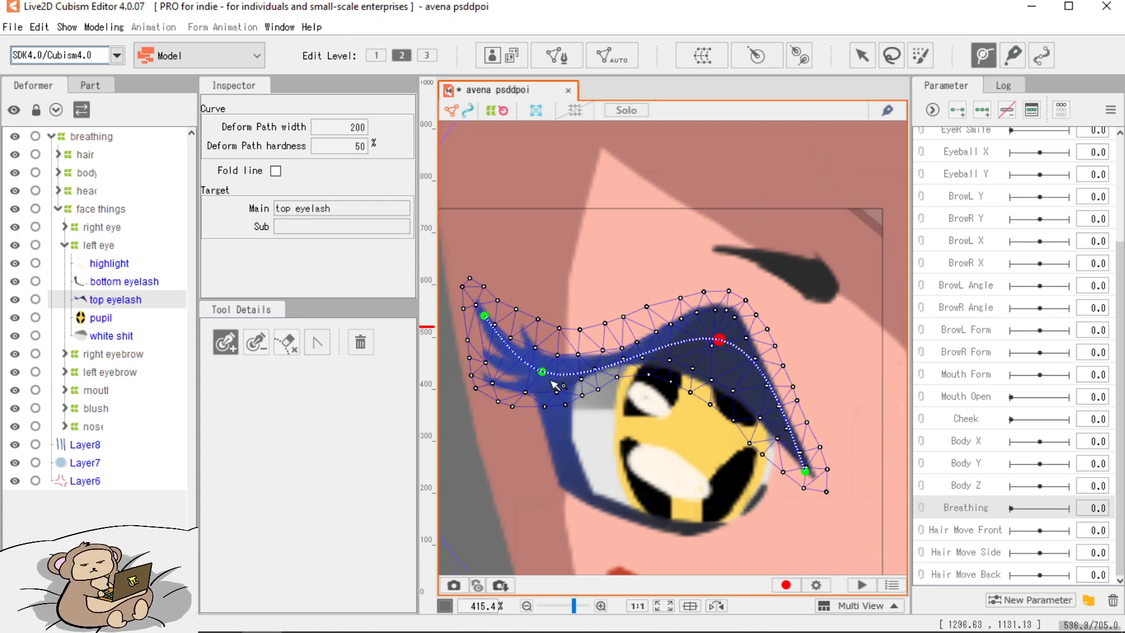
left_click_drag(546, 376, 590, 372)
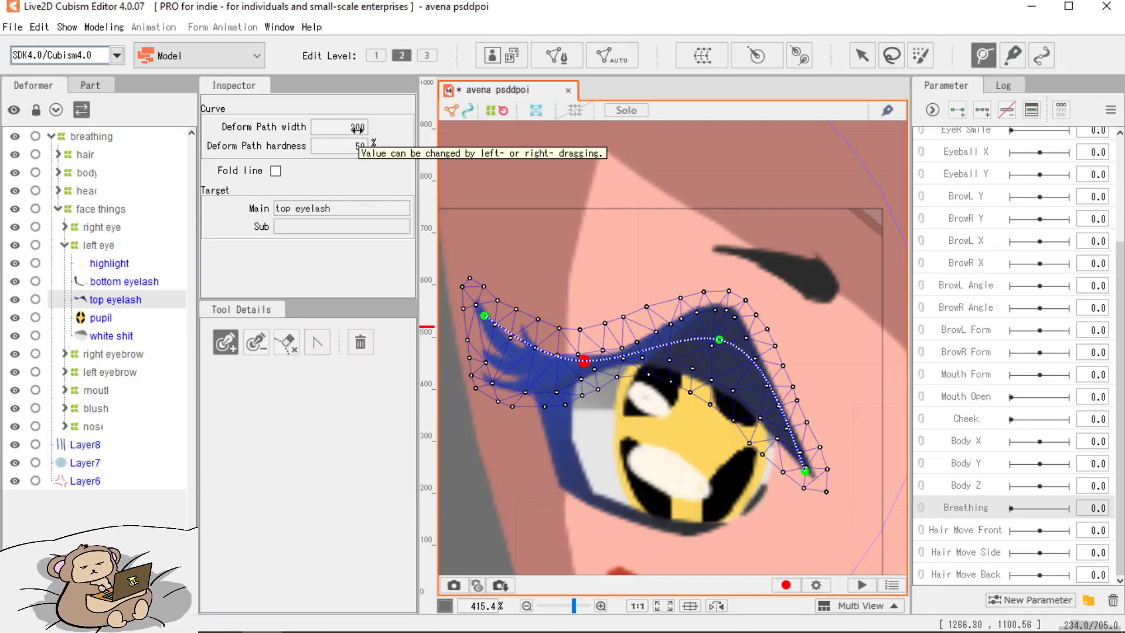
Set the deform path width to 60 for the left top eyelash's path.
left_click_drag(358, 130, 276, 130)
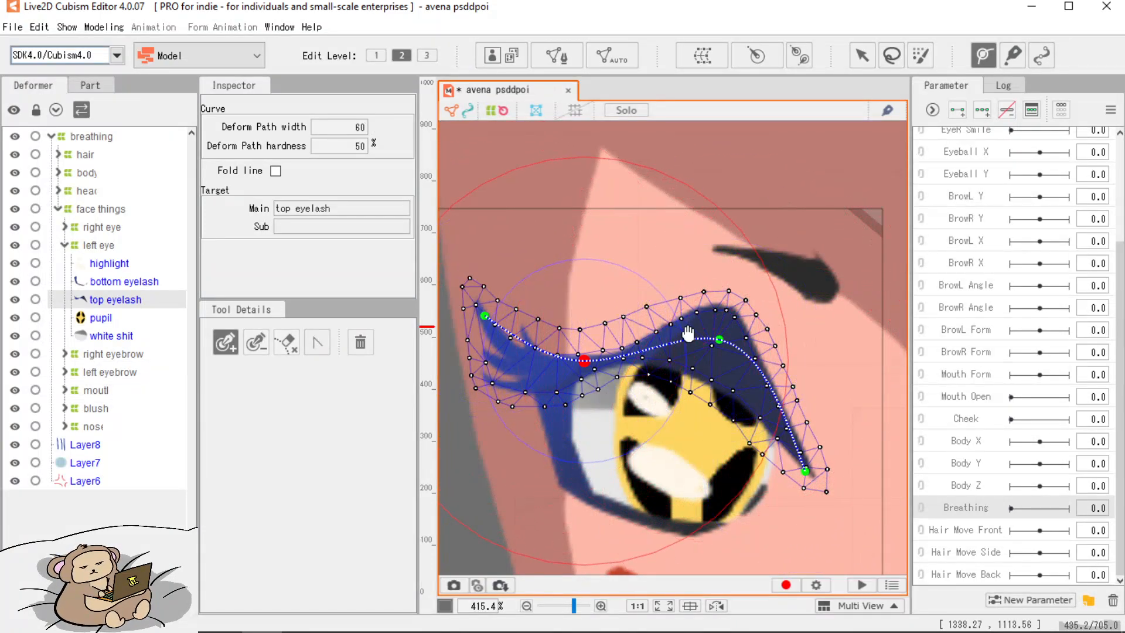
left_click_drag(690, 328, 688, 242)
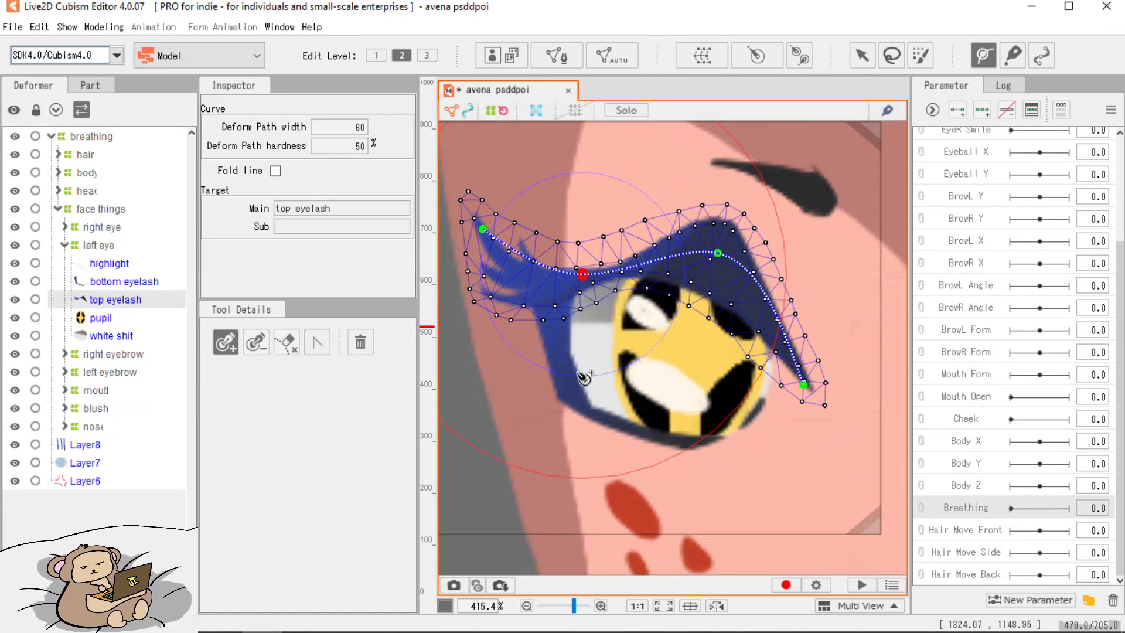
scroll(545, 325, "down", 2)
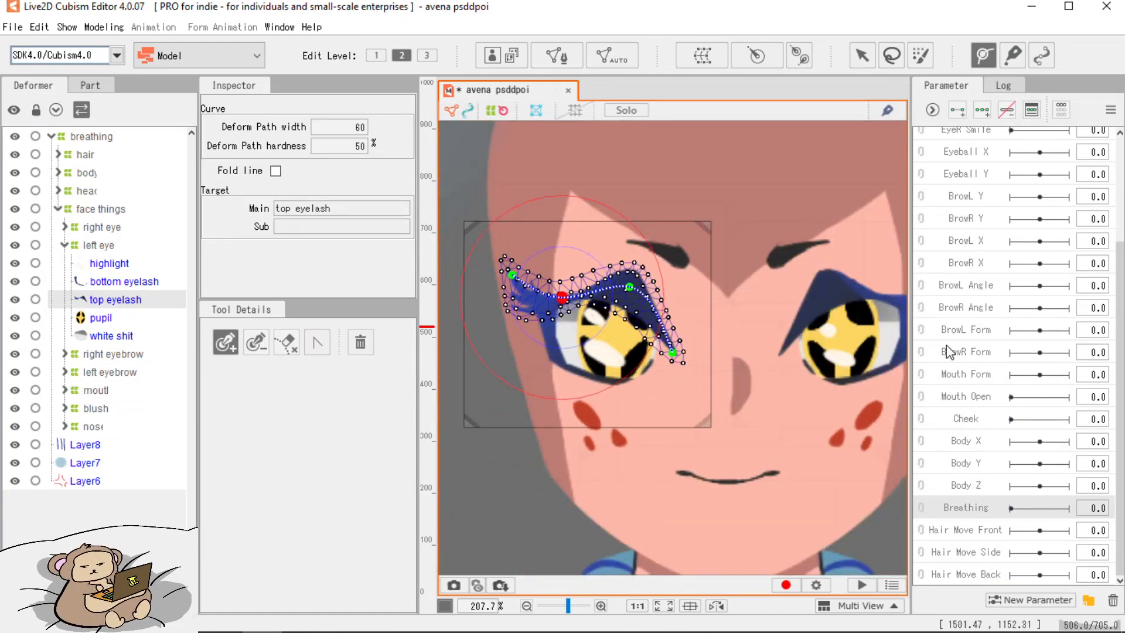
Test the head angle parameters, moving Angle X to 6.9, Angle Y to -30 and Angle Z to 30.
scroll(1025, 422, "up", 1)
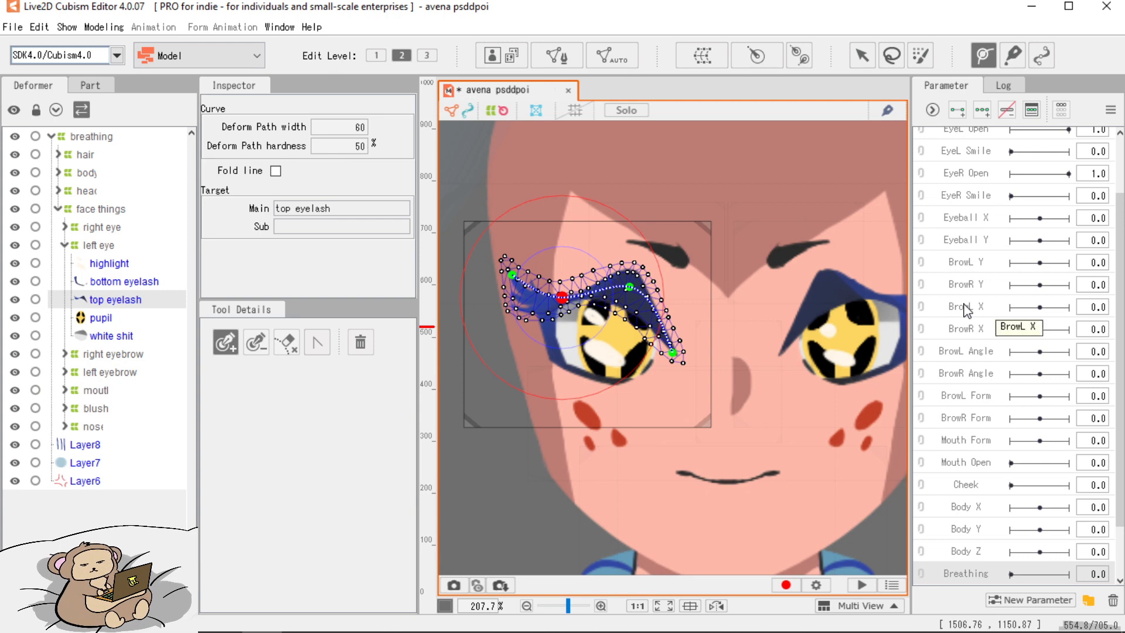
scroll(964, 316, "up", 1)
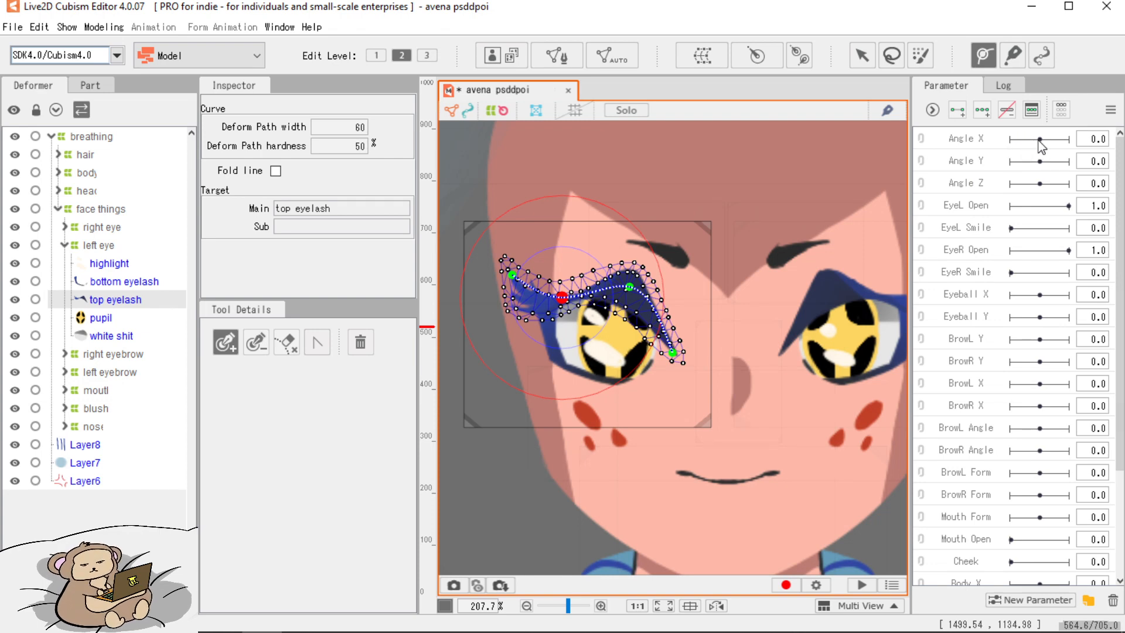
left_click_drag(1040, 141, 1033, 234)
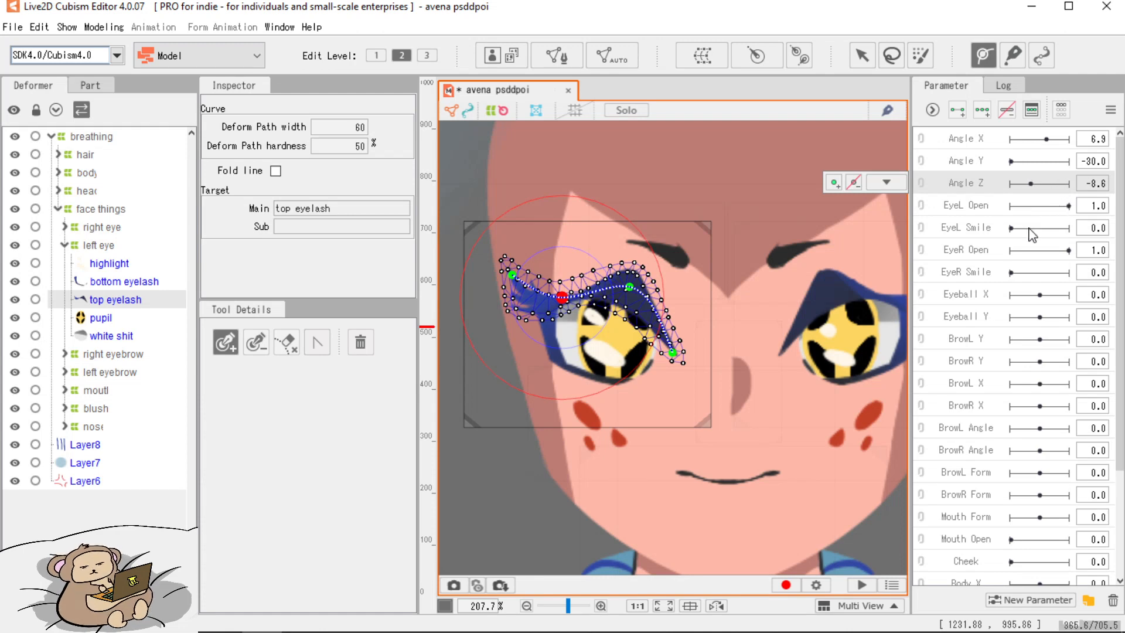
left_click_drag(967, 241, 1122, 241)
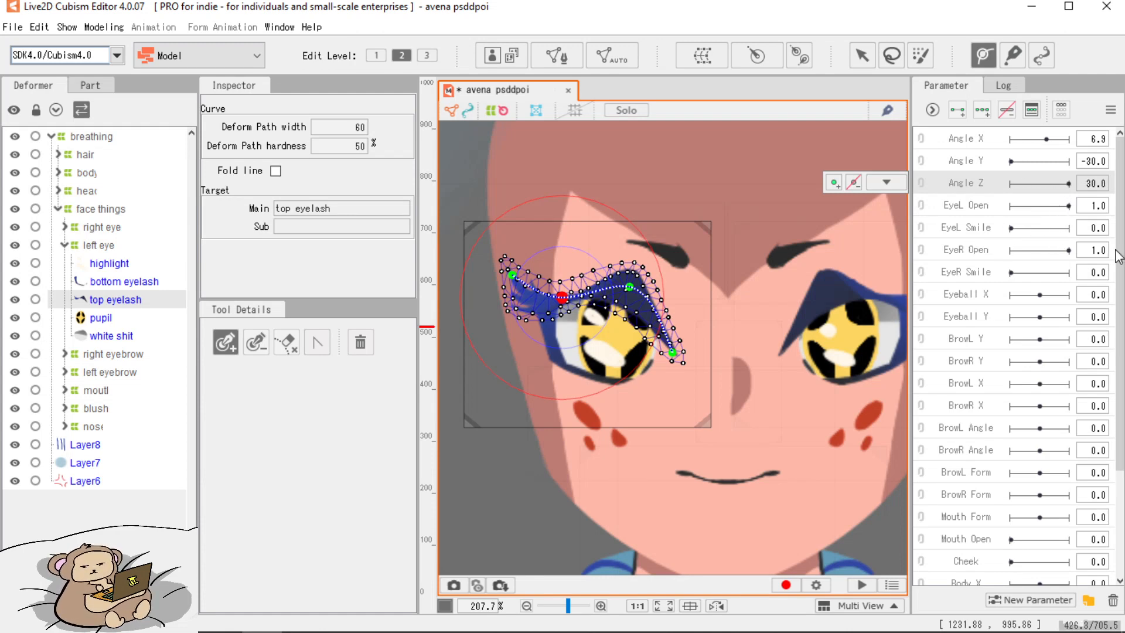
Try out the EyeL Open, EyeL Smile and EyeR Open parameters, moving EyeR Open to 0 and Eyeball X to 0.1.
left_click(1076, 209)
left_click_drag(1070, 209, 982, 225)
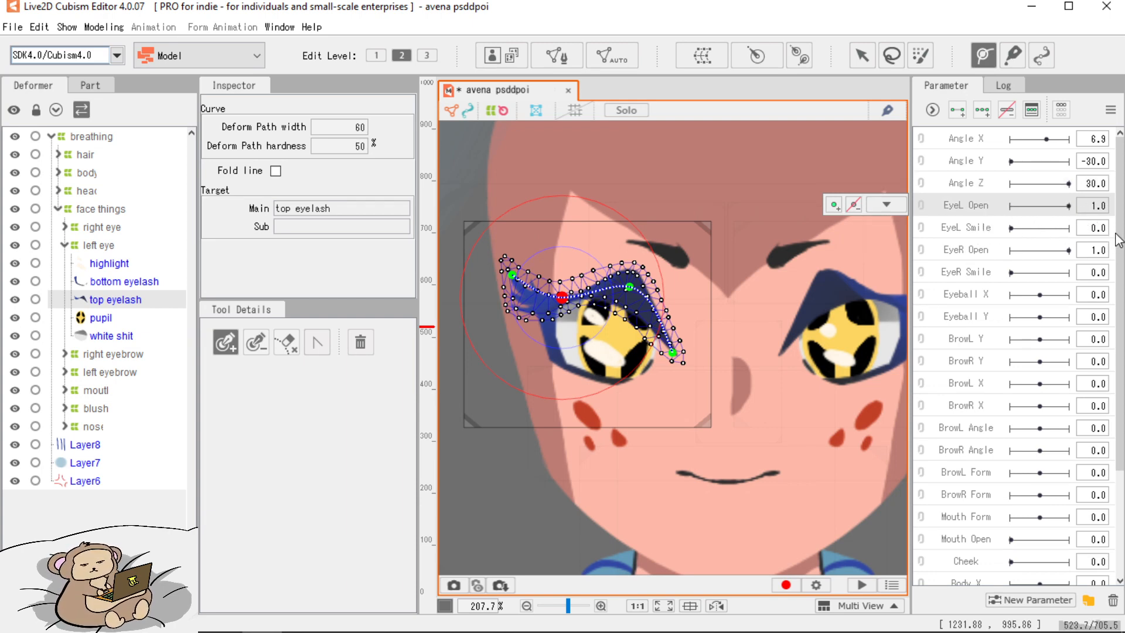
left_click_drag(1011, 230, 993, 255)
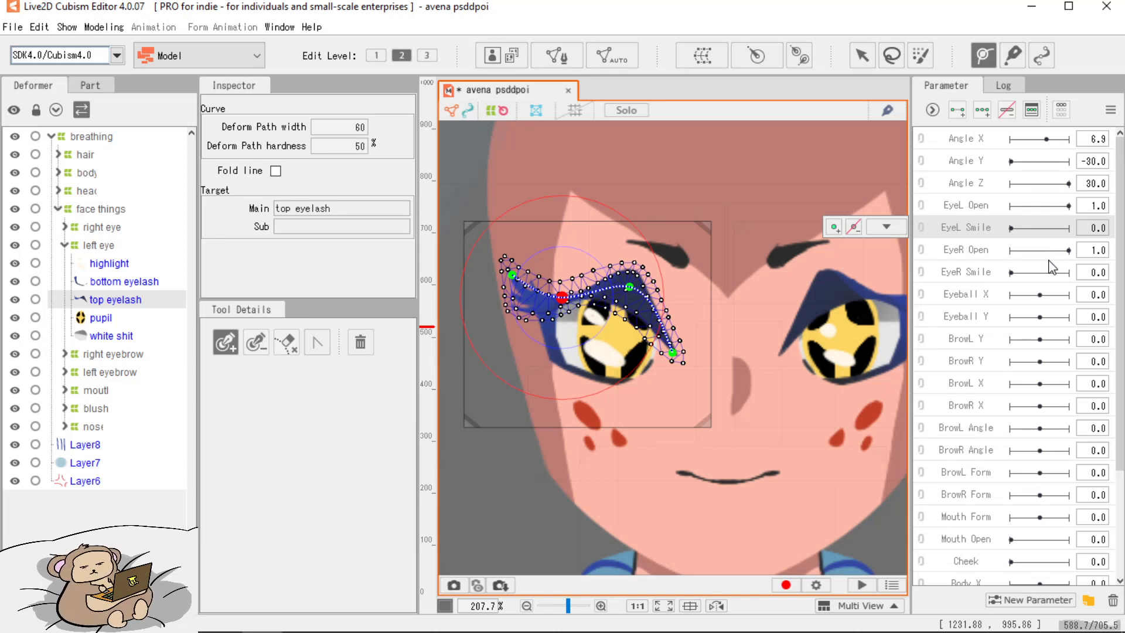
left_click(1072, 253)
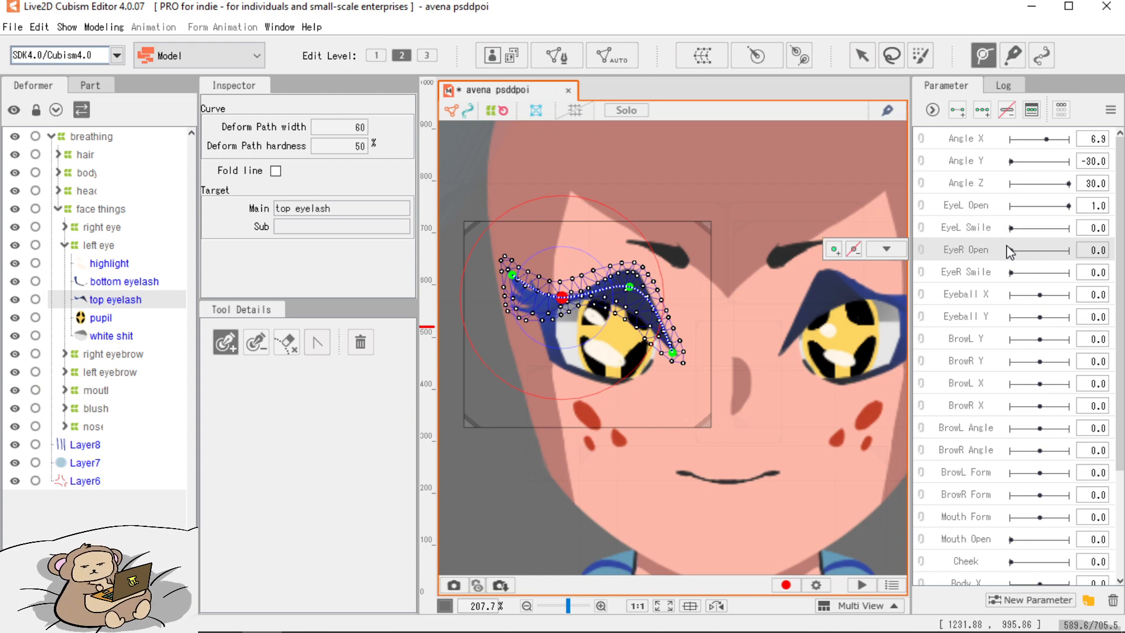
left_click_drag(1078, 251, 989, 270)
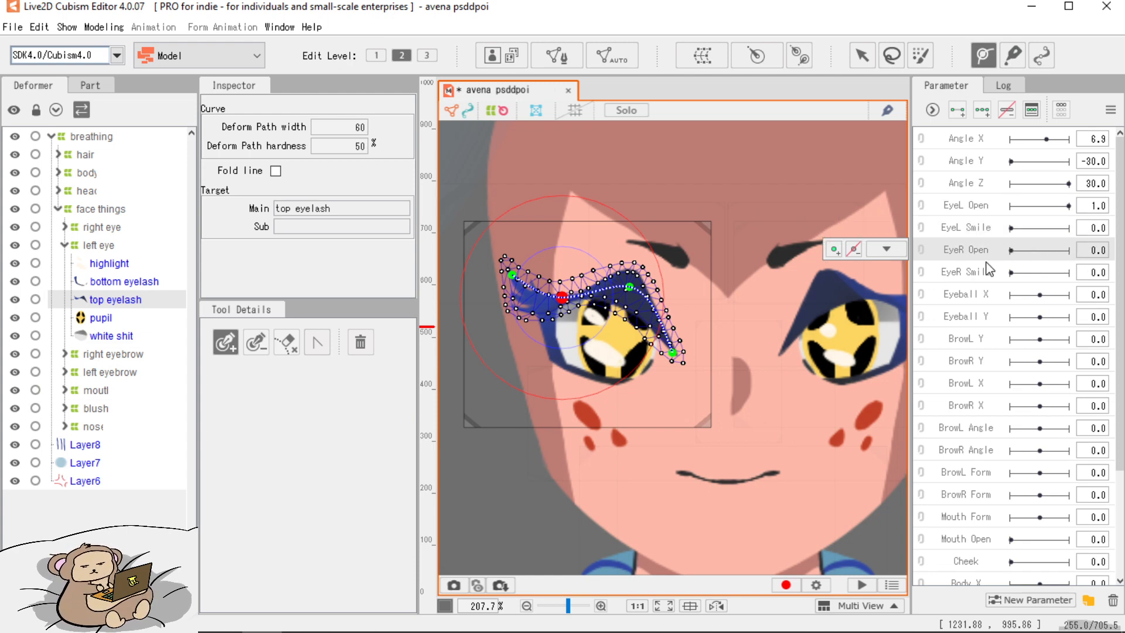
left_click_drag(1069, 251, 939, 267)
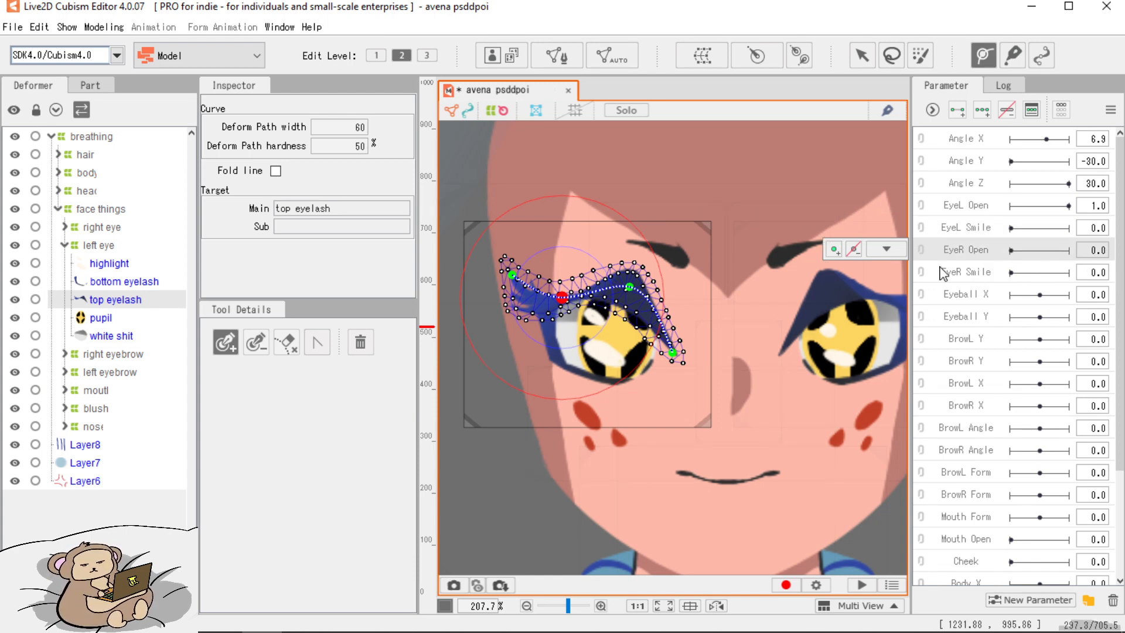
left_click(1042, 295)
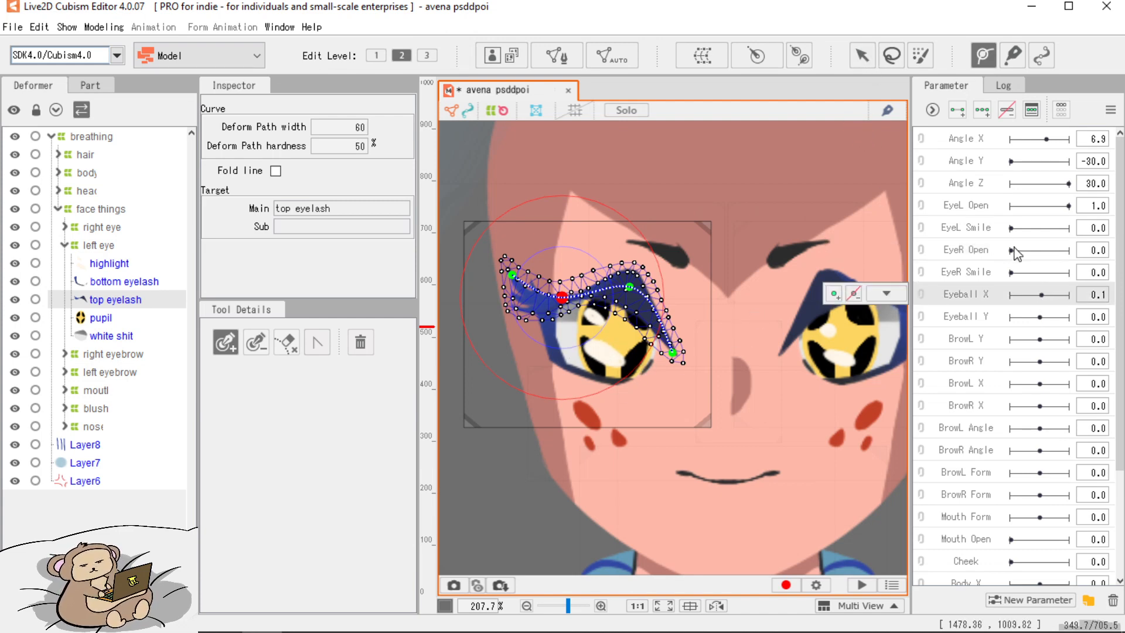
Try out the eyeball parameters, moving Eyeball X to -1.0 and back to about the middle, and Eyeball Y to -1.0.
left_click_drag(1041, 296, 1119, 314)
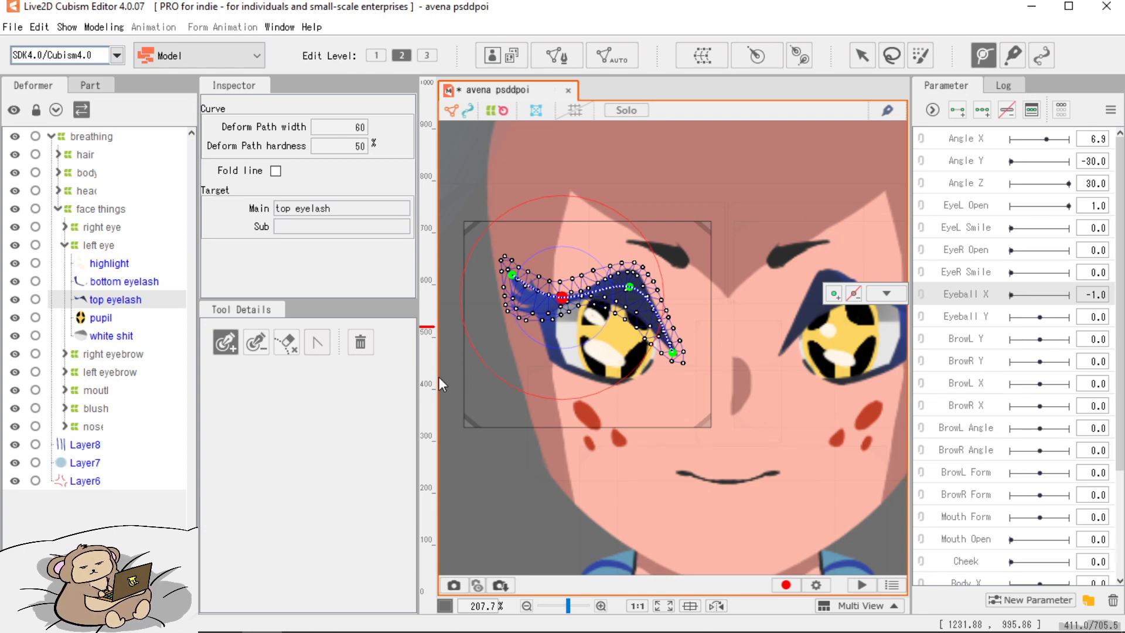
left_click(1042, 295)
left_click_drag(1044, 317, 881, 384)
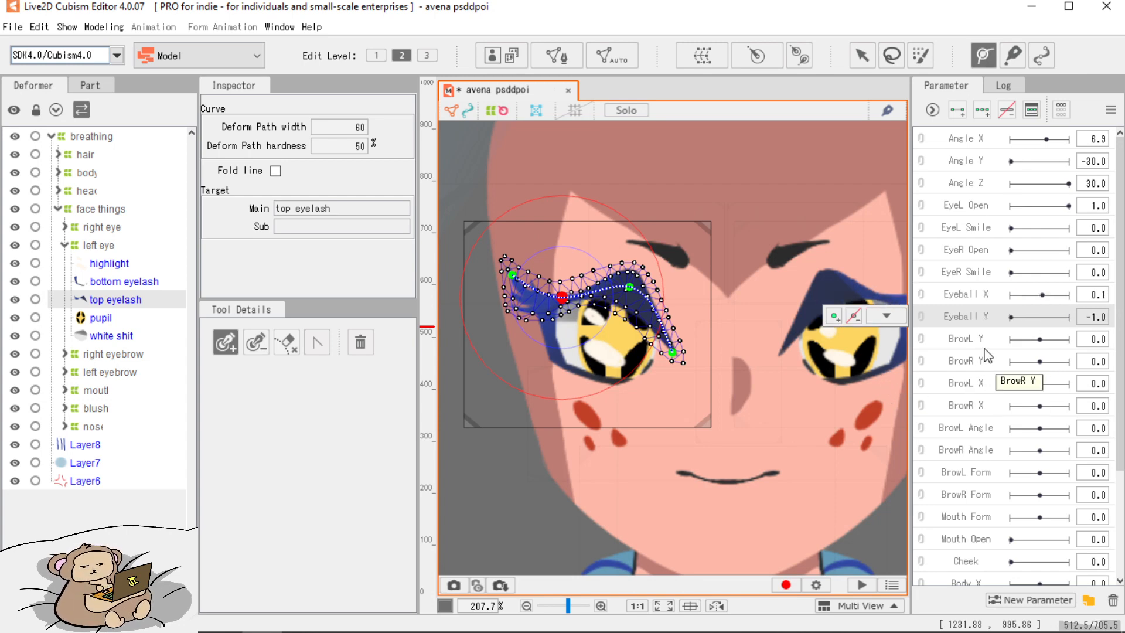
Examine the left and right brow parameters for Y, X, Angle and Form.
left_click(1004, 346)
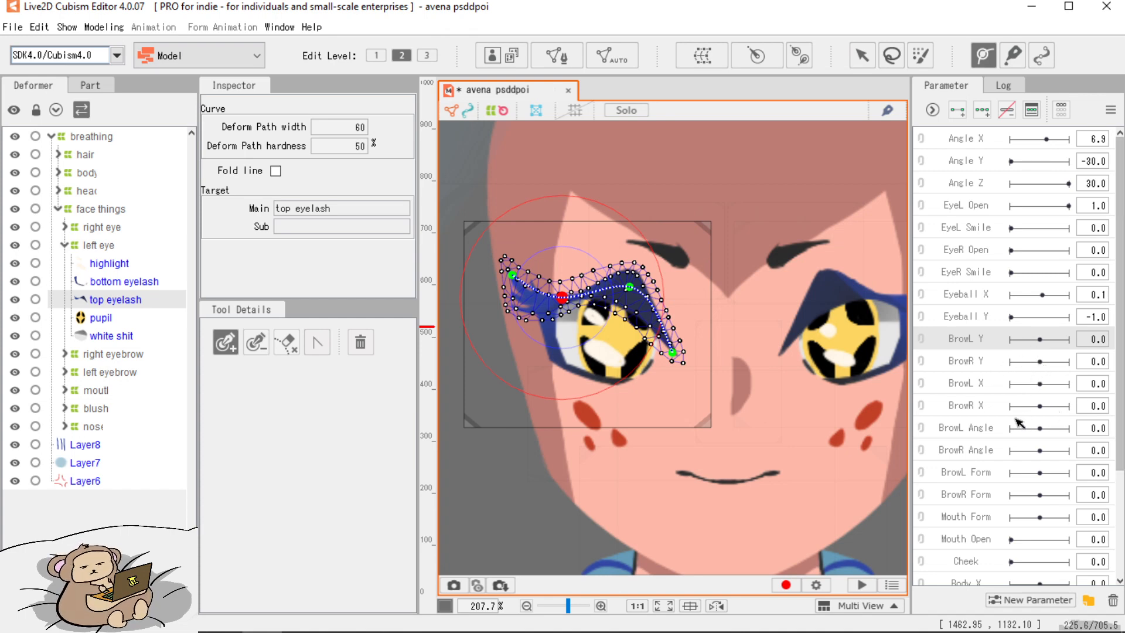
scroll(1019, 419, "down", 1)
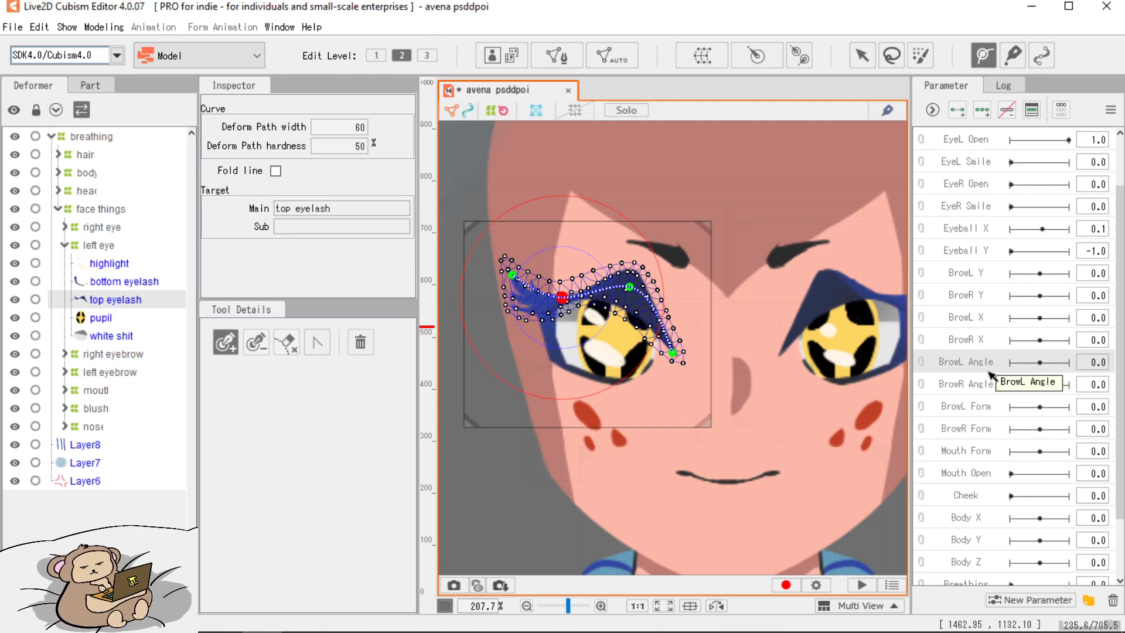
left_click(991, 390)
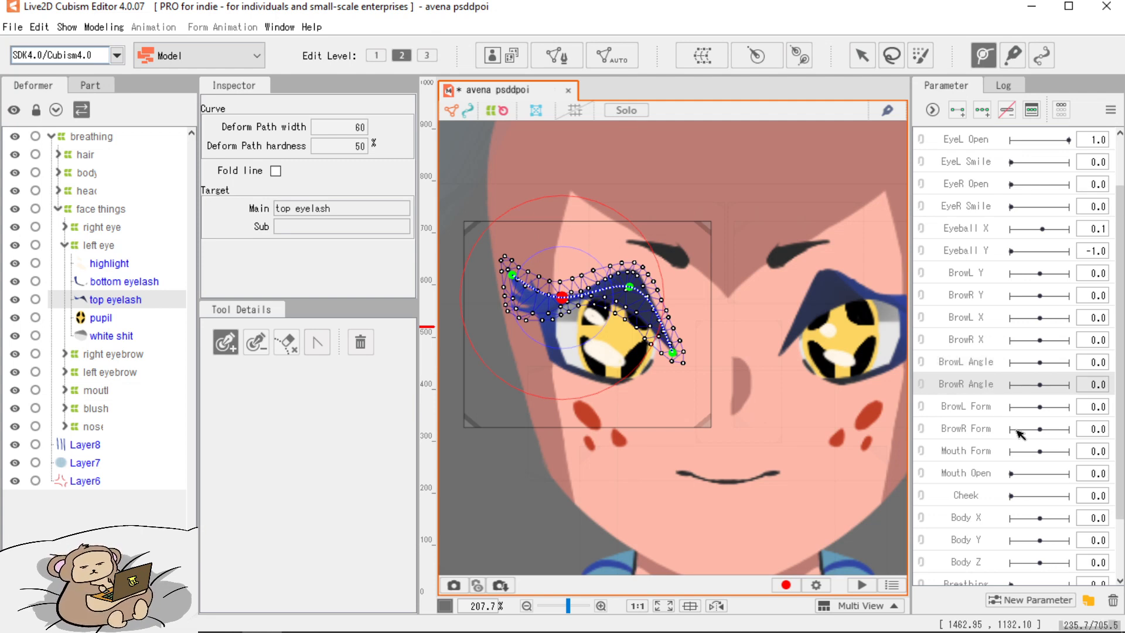
left_click(994, 414)
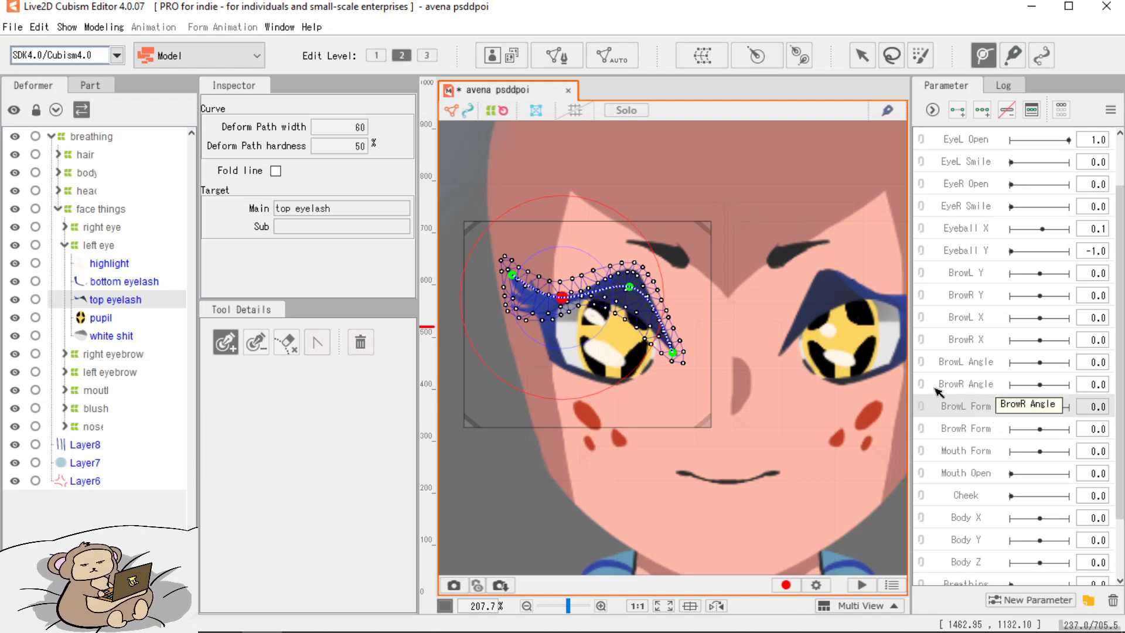
scroll(972, 422, "down", 2)
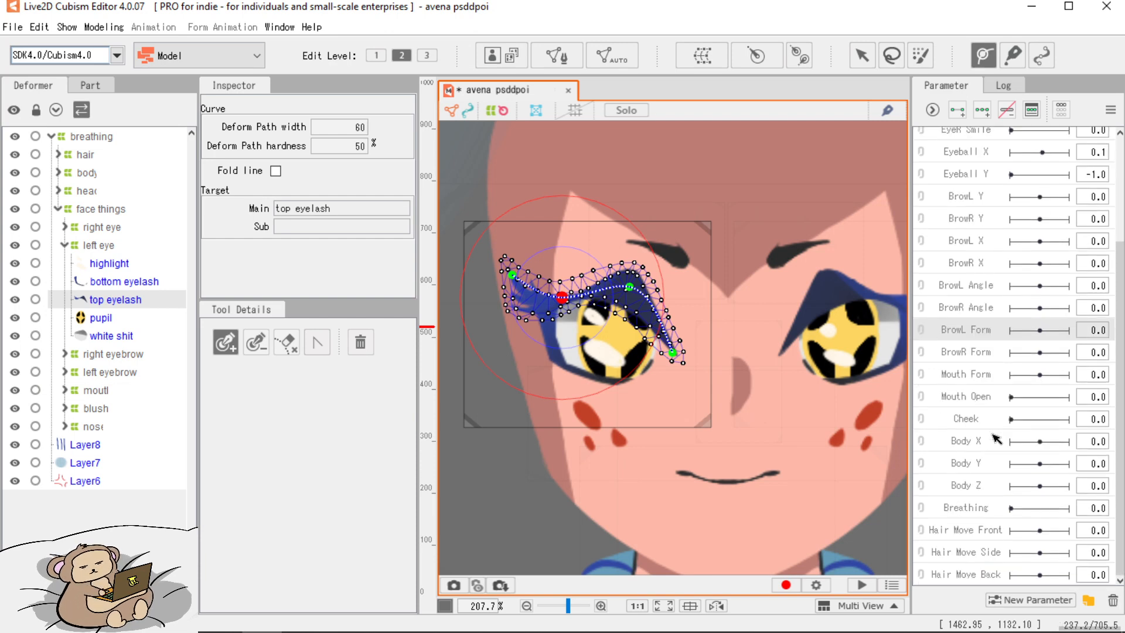
Try out the Mouth Form, Mouth Open and Cheek parameters, moving Mouth Form to -1.0 and back to 0.0, and Cheek to 1.0.
left_click(967, 381)
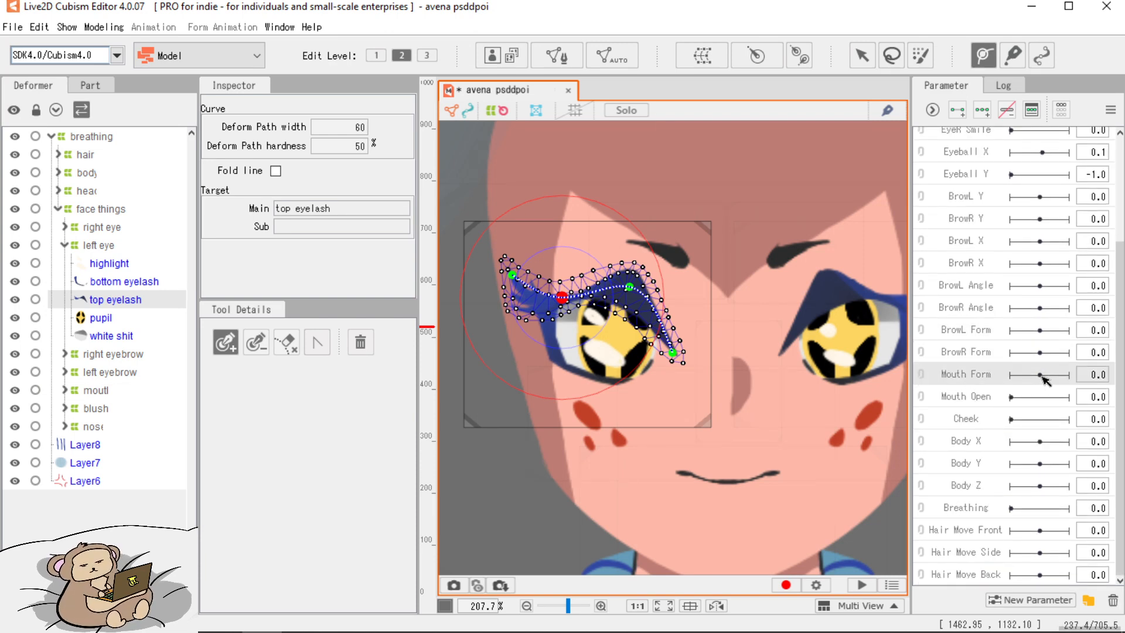
left_click_drag(1042, 378, 1075, 376)
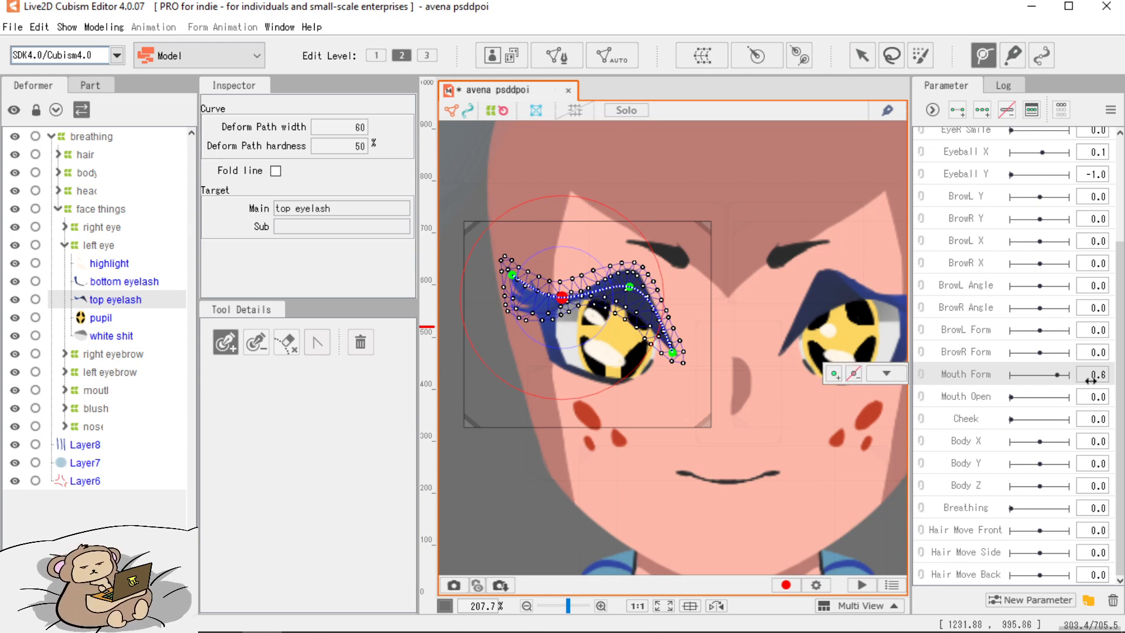
left_click_drag(1008, 415, 991, 414)
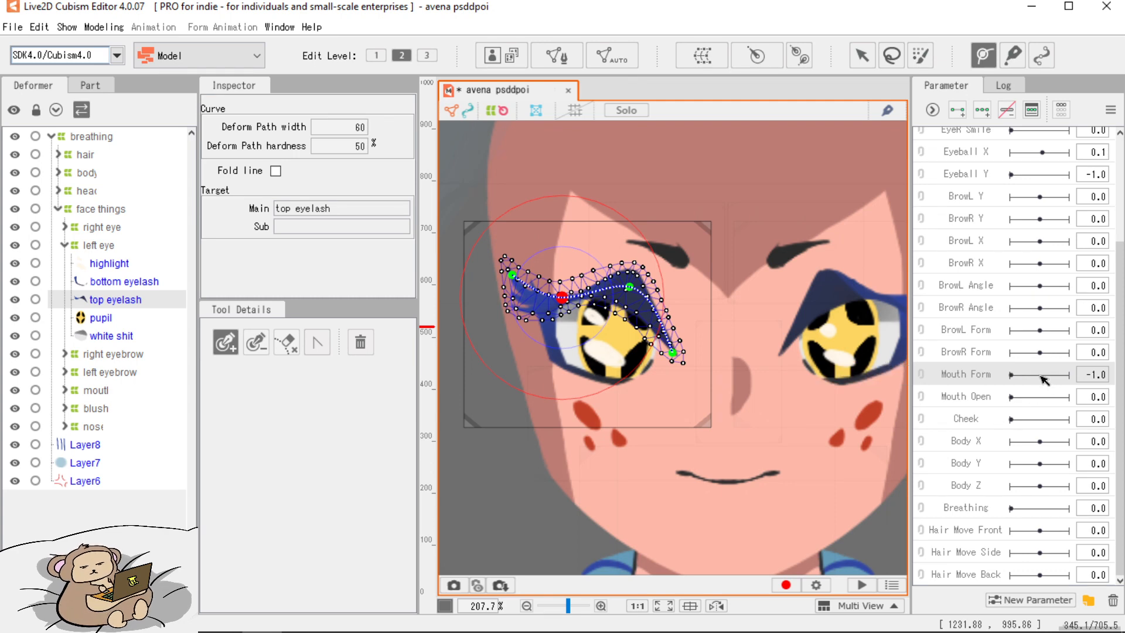
left_click(1042, 379)
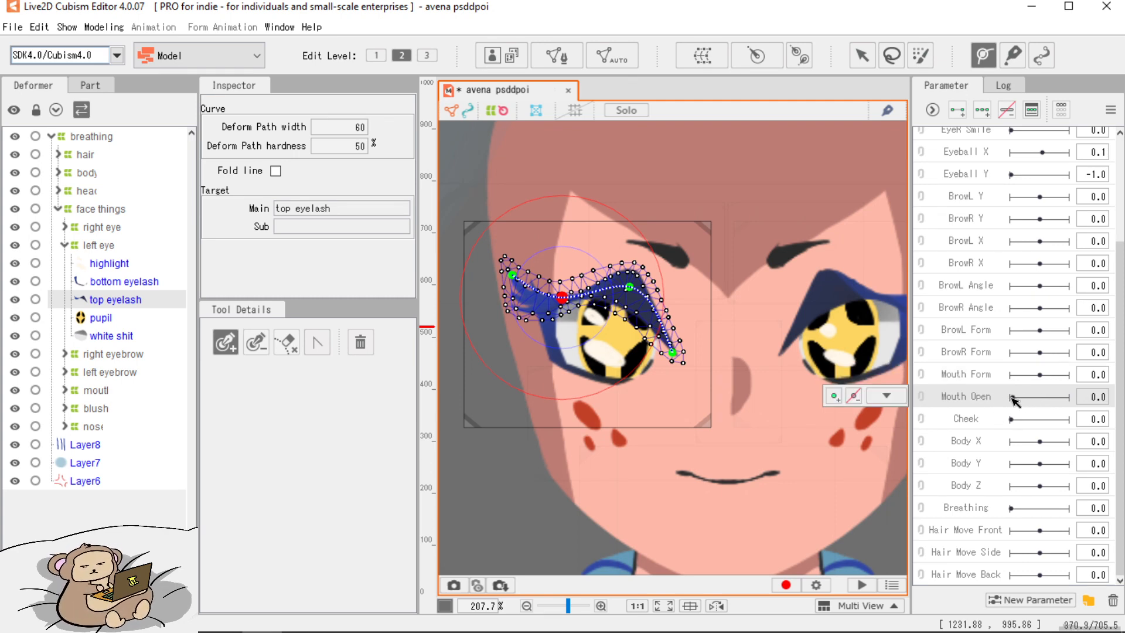
left_click_drag(1011, 397, 1009, 423)
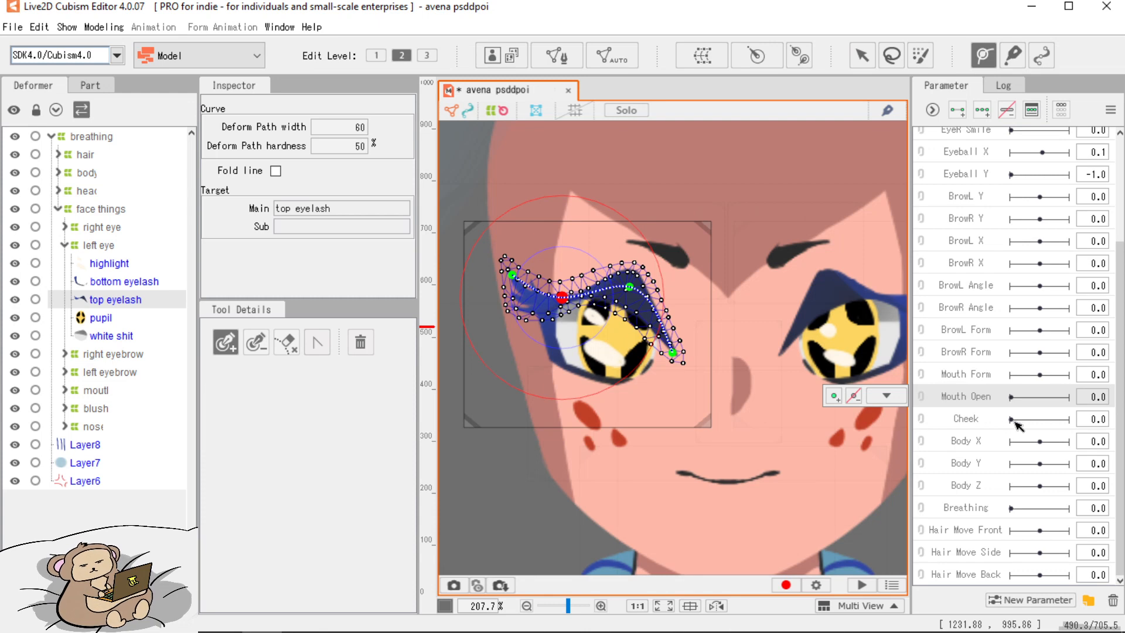
left_click(1013, 425)
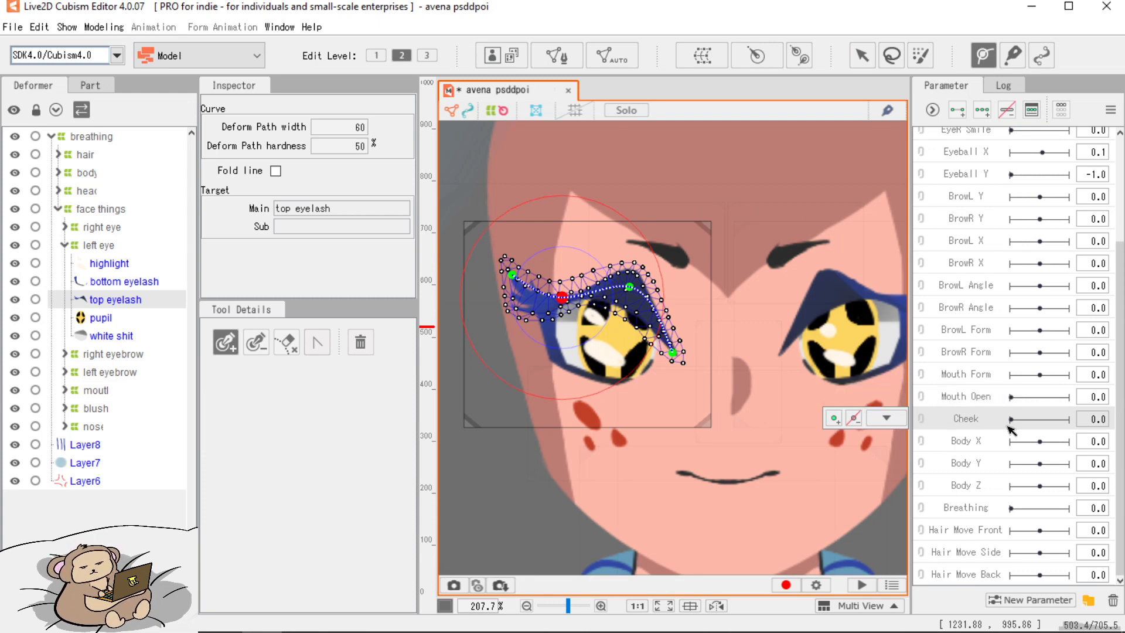
left_click_drag(1009, 427, 1104, 426)
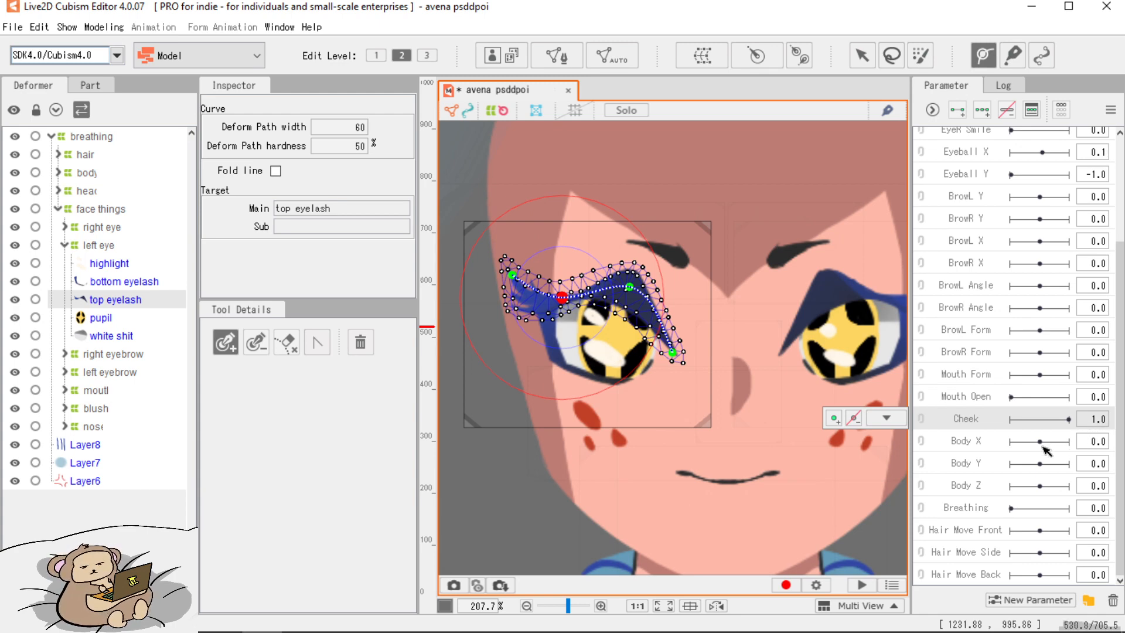
Test Body X at 10, Body Y and Z at -10, and Hair Move Front at 1.0, Side at -0.4 and Back at -1.0.
left_click_drag(1041, 442, 977, 557)
left_click_drag(1039, 530, 997, 590)
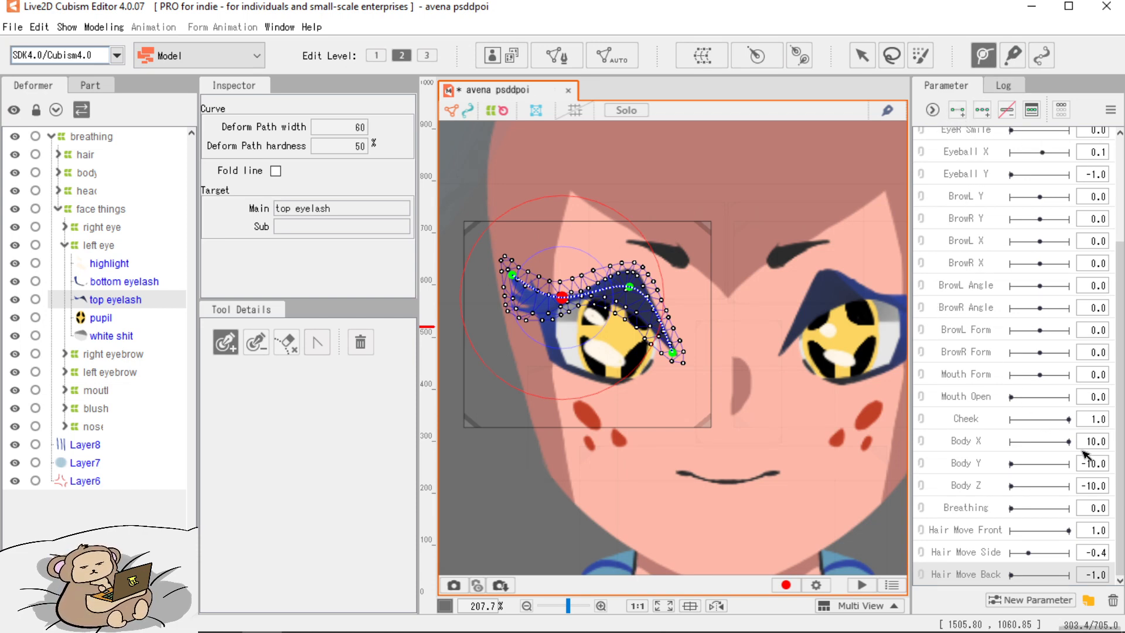
scroll(943, 422, "up", 1)
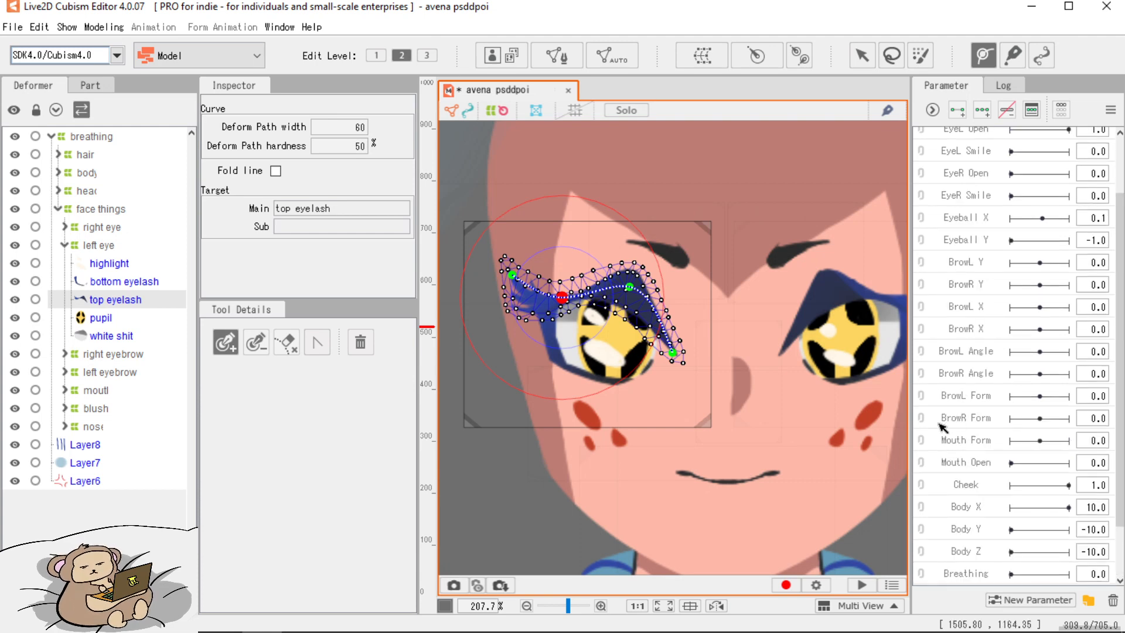
scroll(792, 432, "up", 2)
scroll(792, 432, "down", 3)
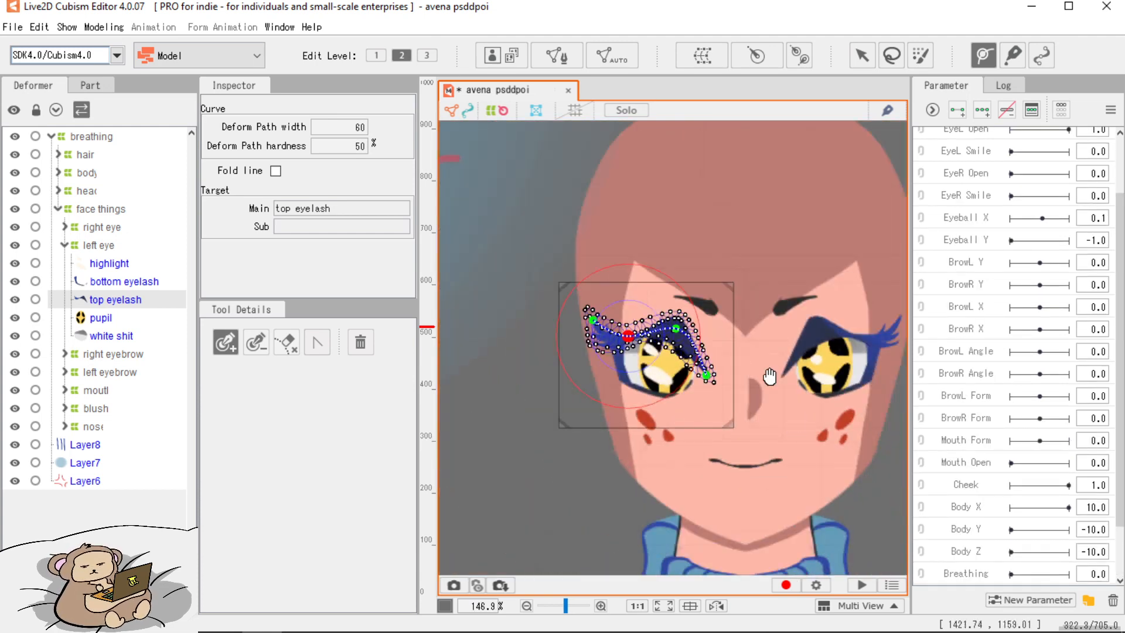
left_click_drag(769, 377, 780, 365)
scroll(1024, 386, "up", 1)
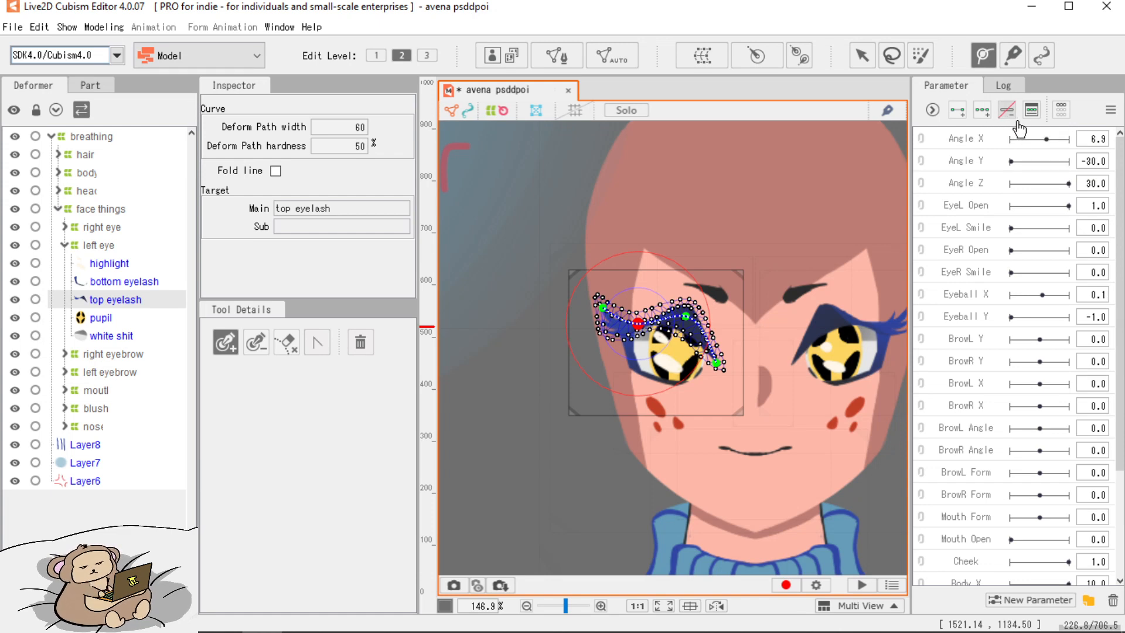
View the manual keyform editor for Hair Move Back, and briefly show only the parameters active for the selected object.
left_click(1032, 110)
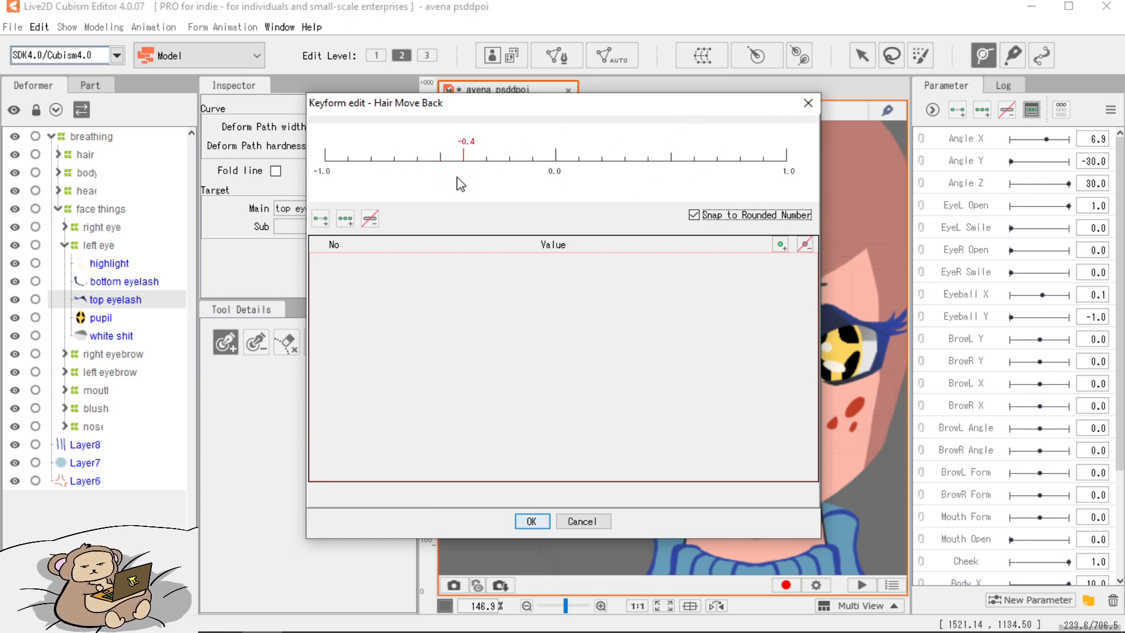
left_click(808, 103)
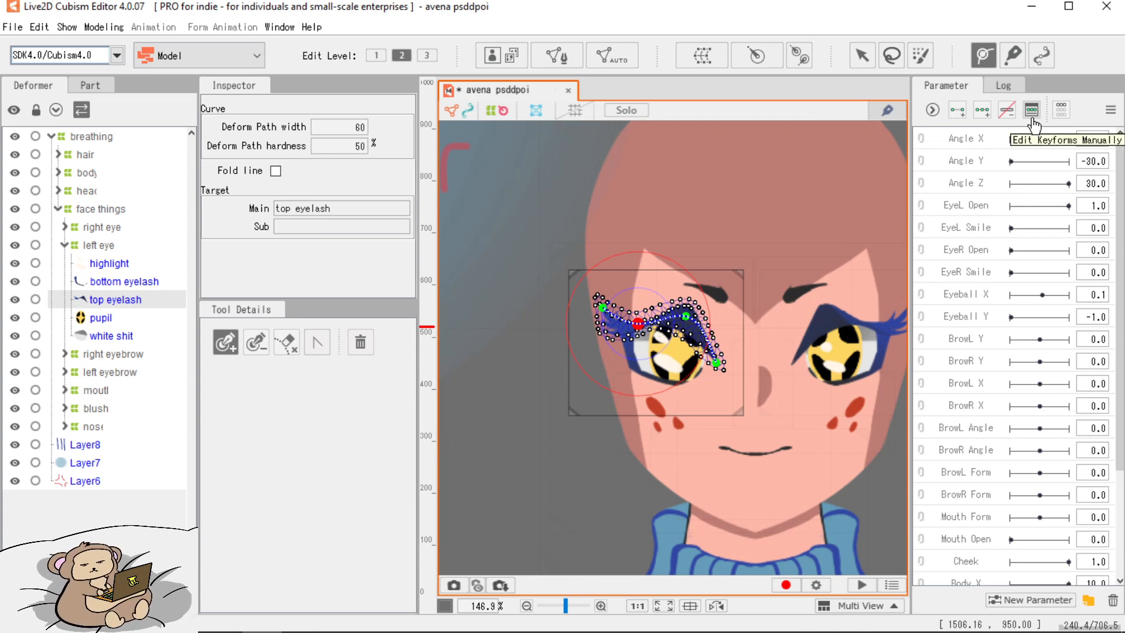
left_click(1060, 114)
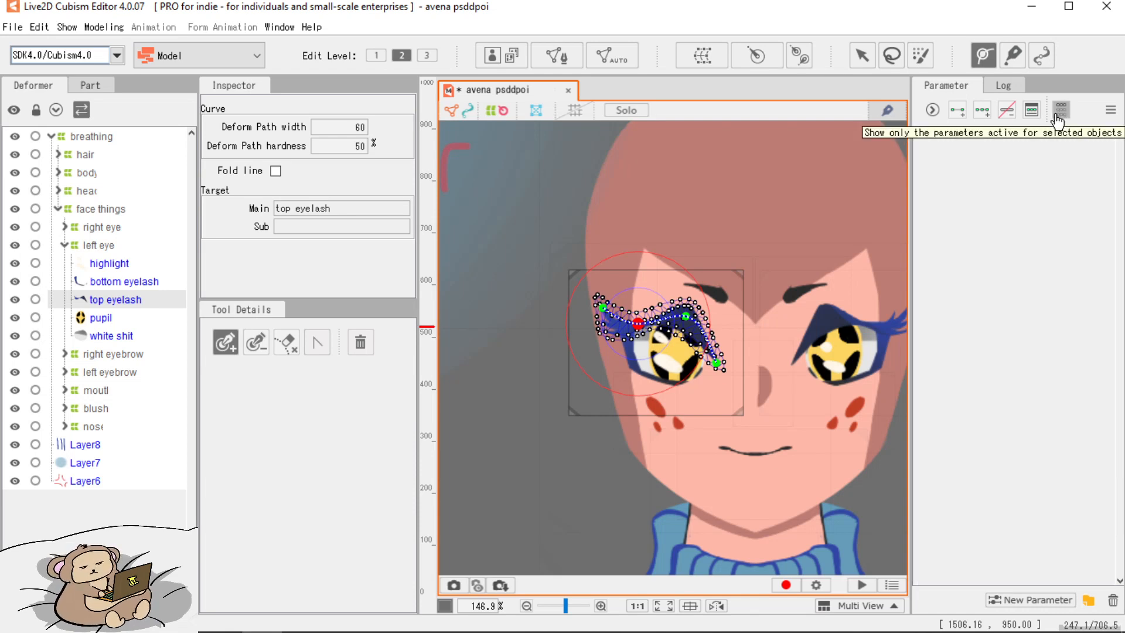
left_click(1059, 114)
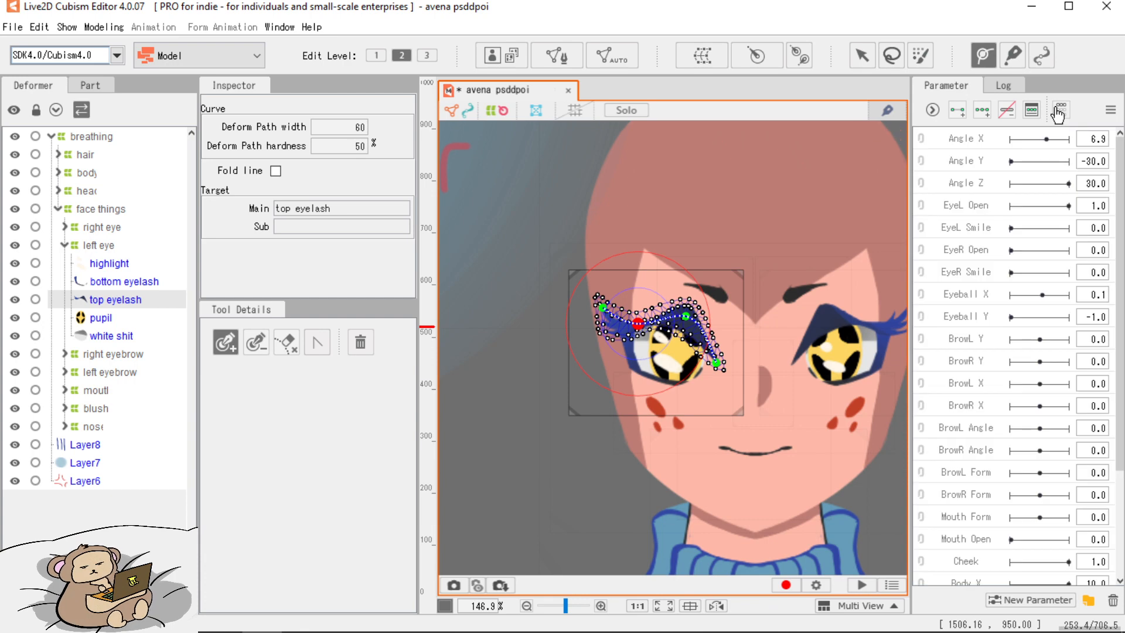
Lock the default deformer, try moving the left top eyelash, and undo the move and unlock the deformer.
left_click(1111, 110)
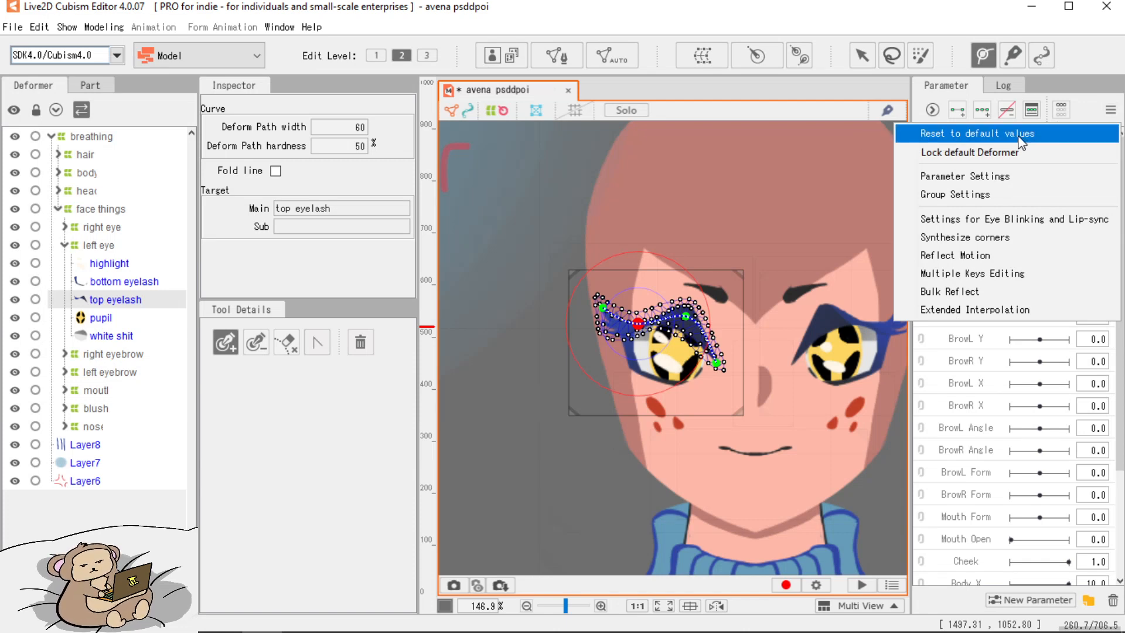
left_click(931, 153)
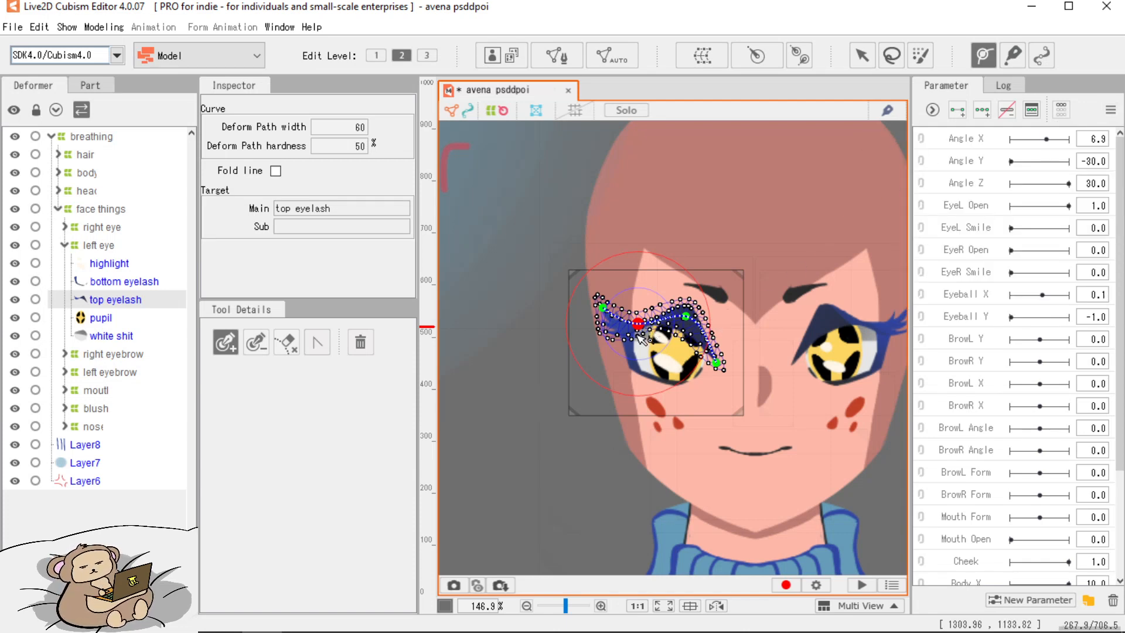
mouse_move(663, 329)
left_mouse_down()
mouse_move(690, 325)
mouse_move(802, 253)
left_mouse_up()
key("v")
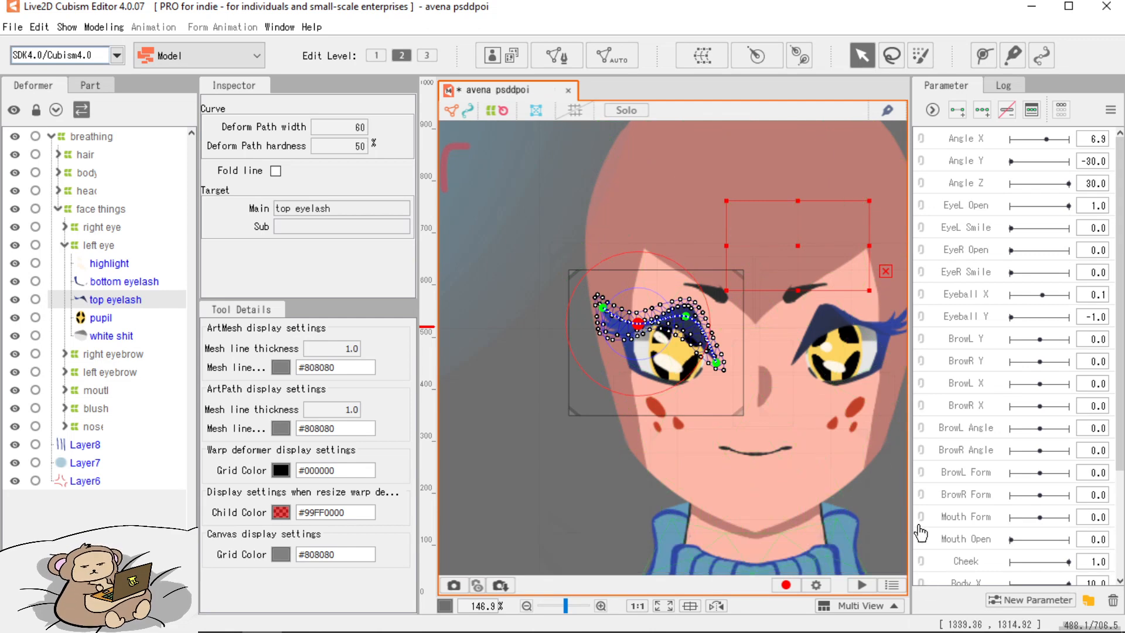
key("ctrl+z")
left_click(1110, 111)
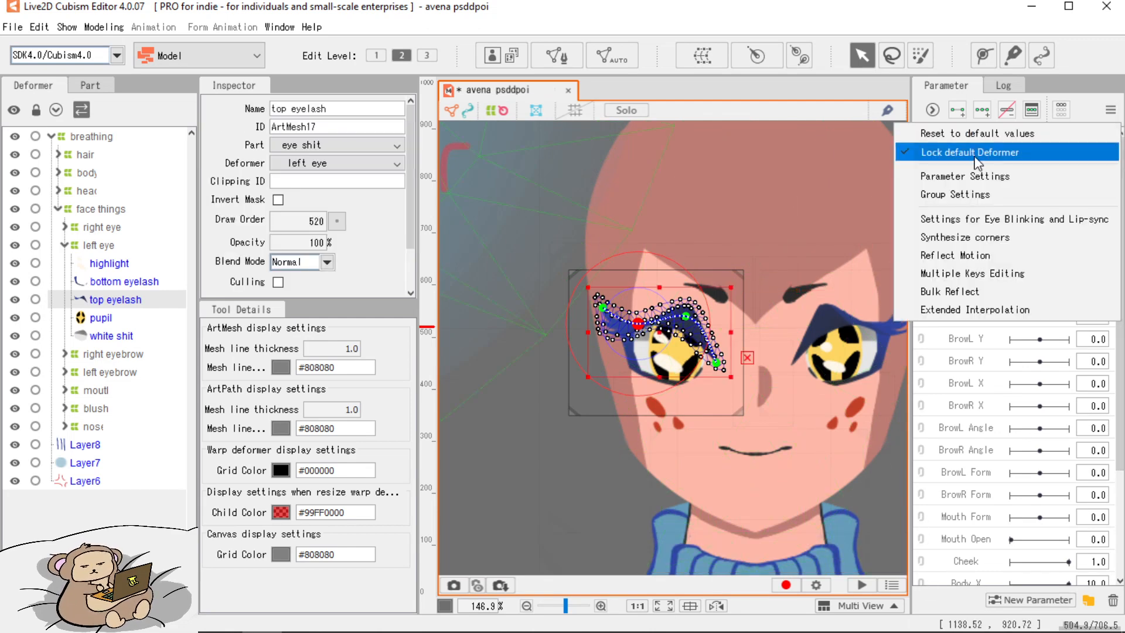
left_click(974, 157)
Reset all parameters to their default values.
left_click(1110, 110)
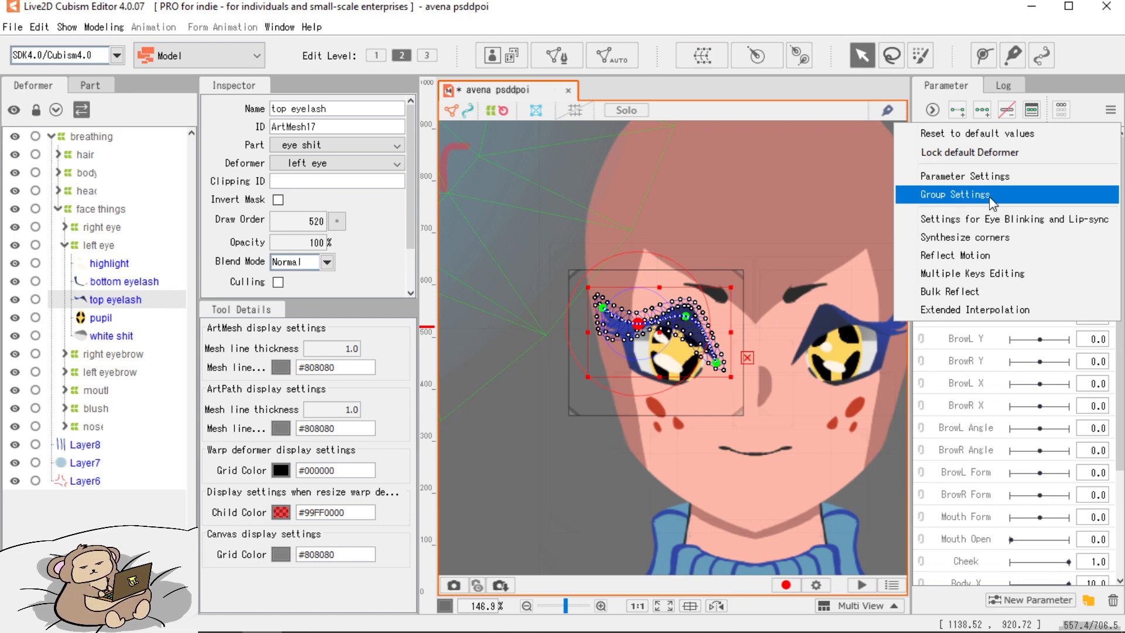
left_click(965, 143)
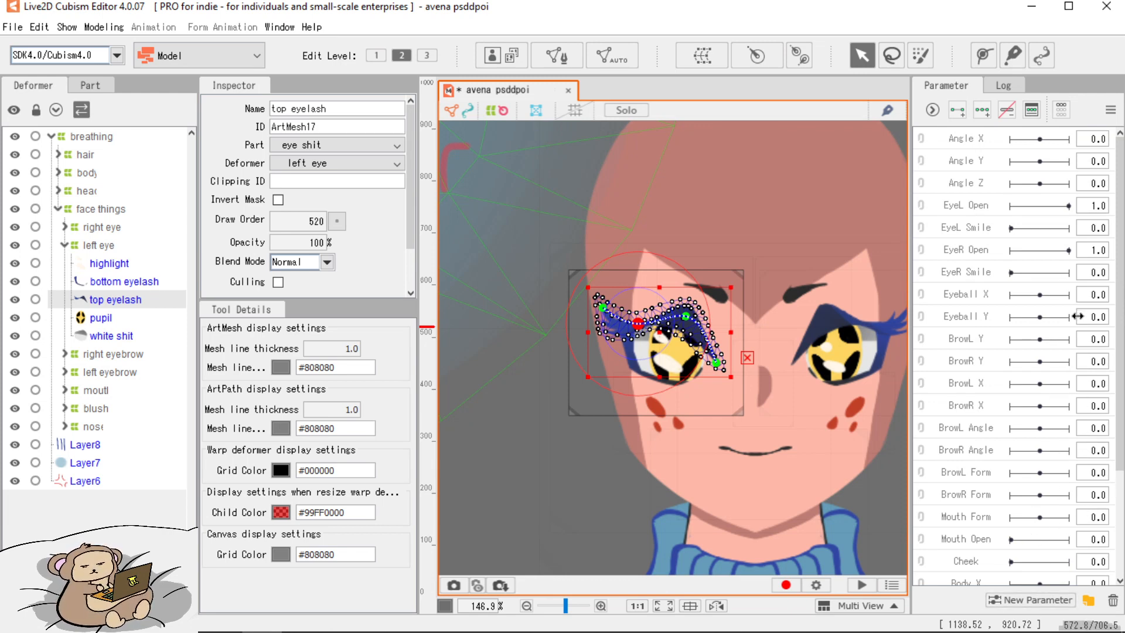
left_click(1109, 111)
left_click(1076, 130)
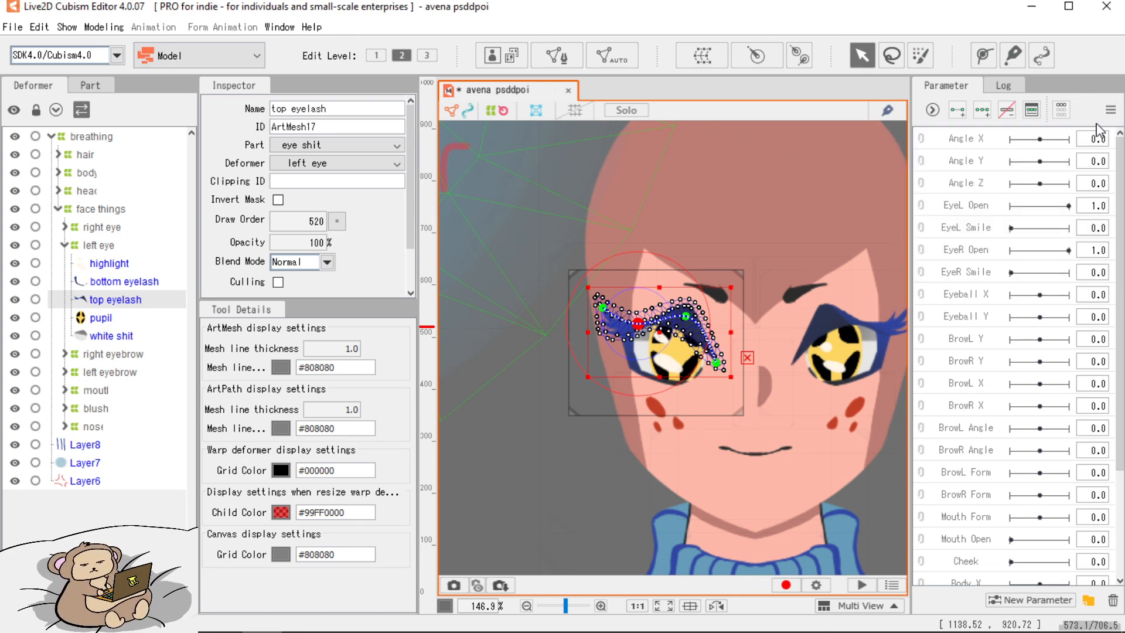
left_click(1111, 114)
left_click(1107, 134)
left_click(1112, 112)
left_click(1097, 134)
left_click(1111, 111)
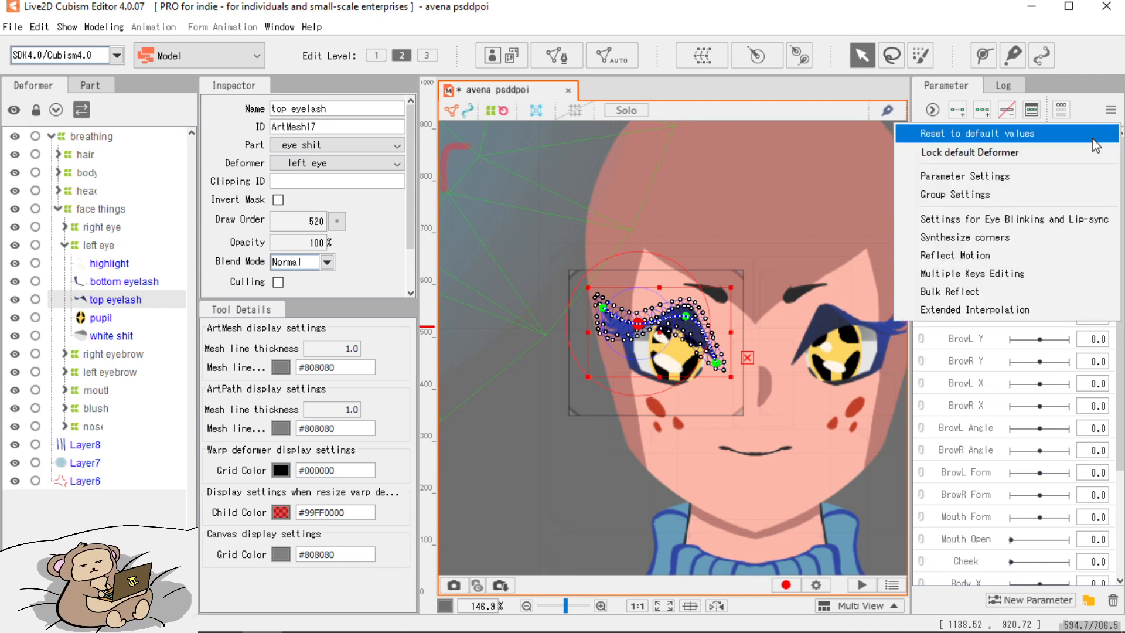
left_click(1093, 136)
left_click(1109, 112)
left_click(1069, 133)
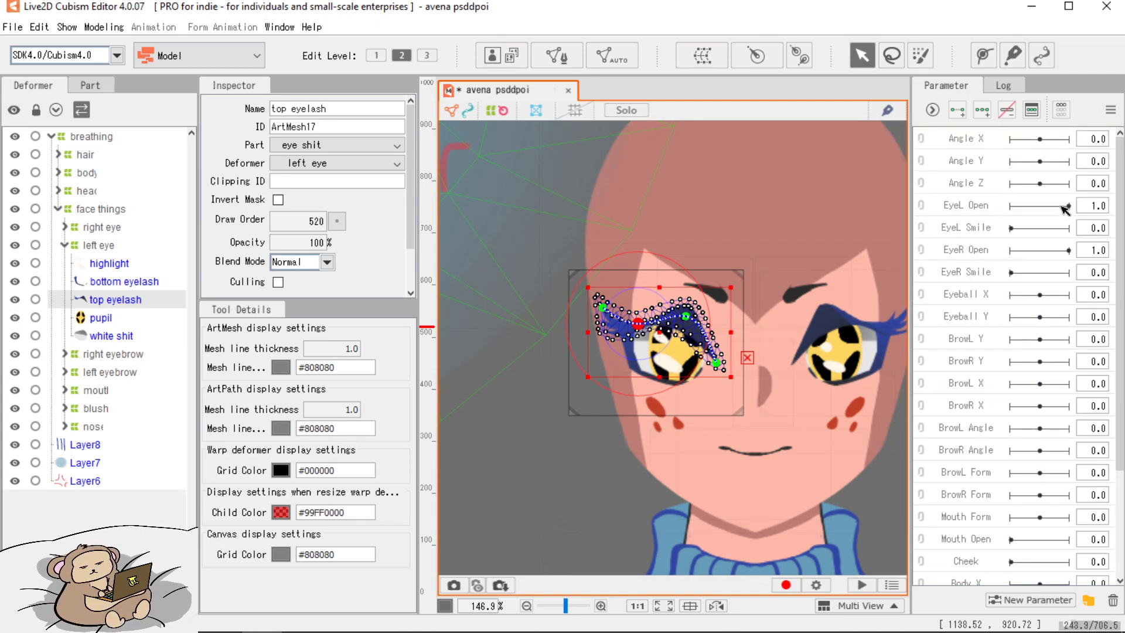
left_click(1110, 111)
left_click(1065, 134)
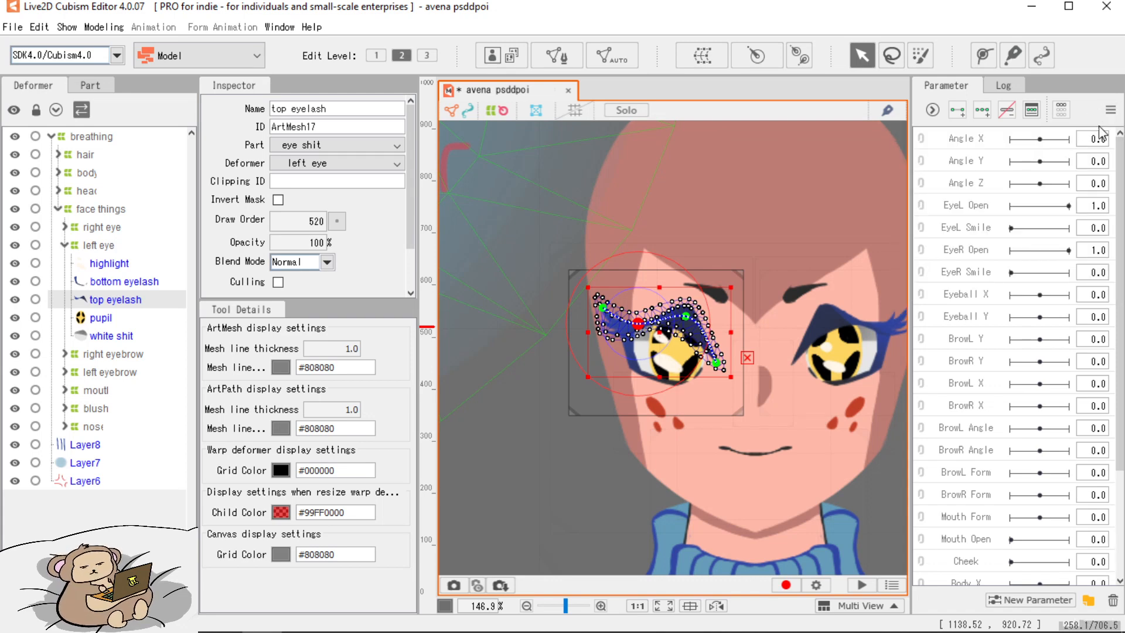
left_click(1111, 112)
left_click(1094, 130)
left_click(1109, 113)
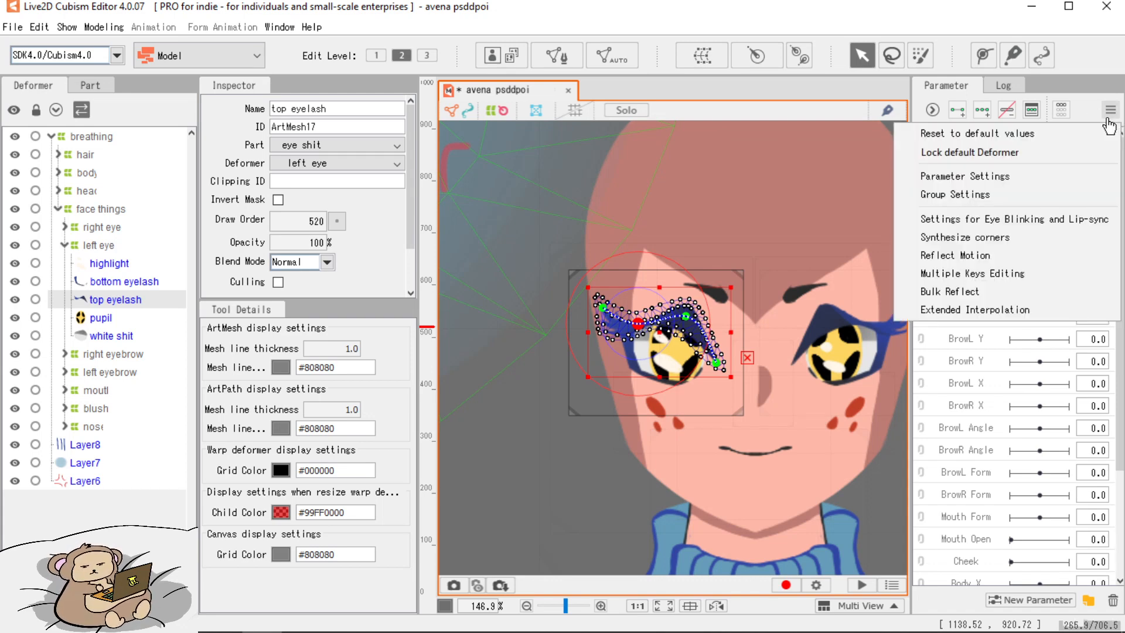
left_click(1095, 116)
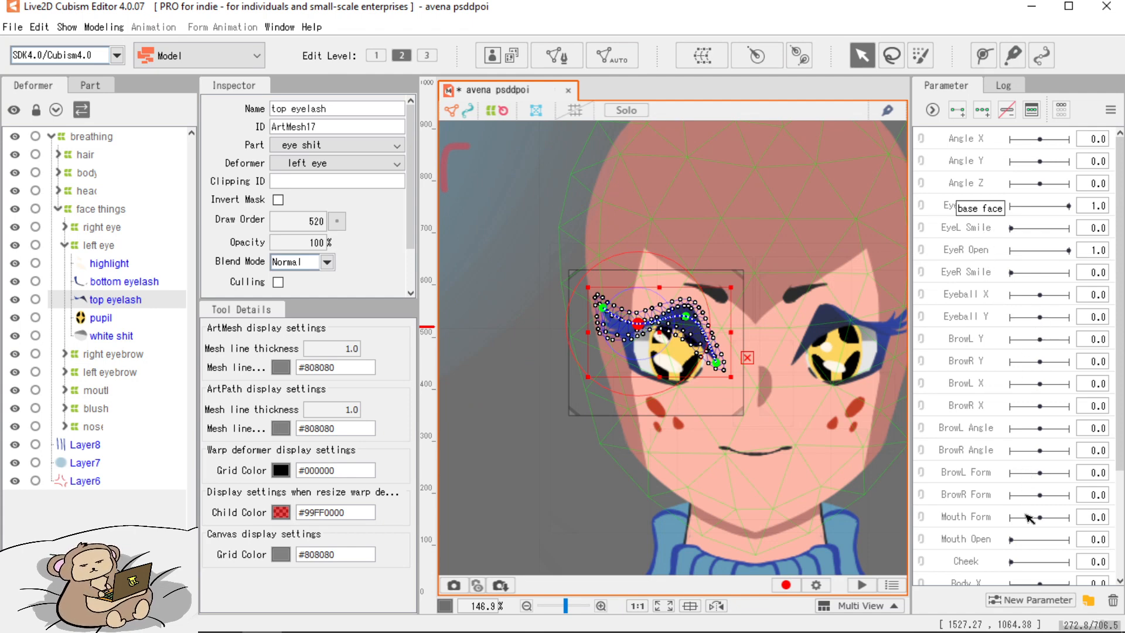
Add five new folders to the parameter list.
left_click(1089, 604)
left_click(1089, 603)
left_click(1089, 603)
left_click(1089, 603)
left_click(1089, 603)
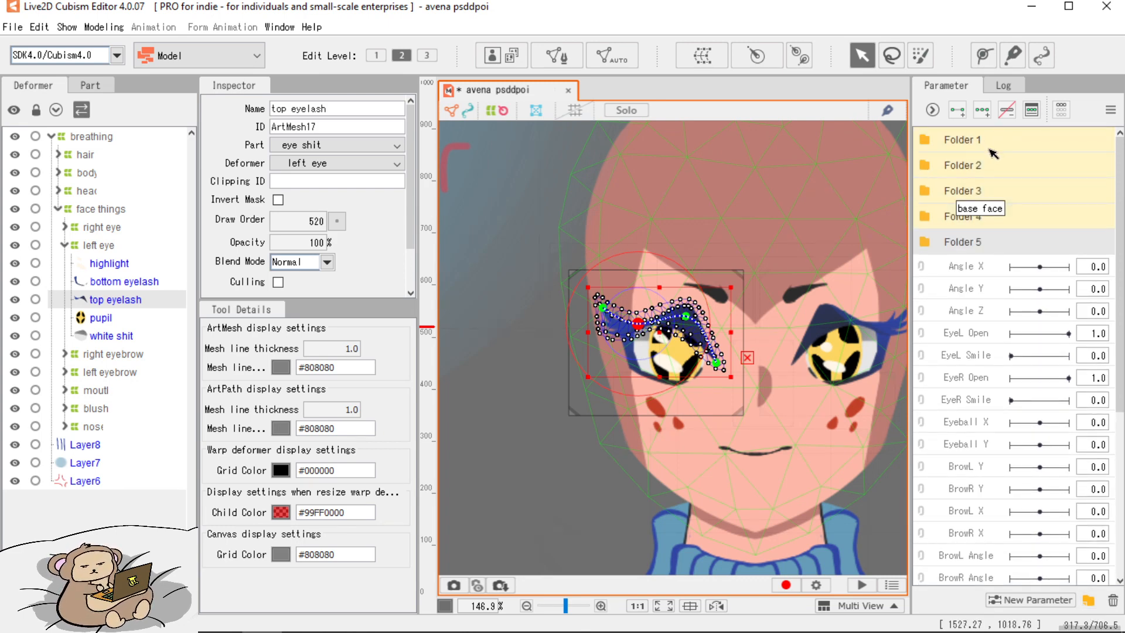
Rename the parameter folder Folder 1 as eyes.
double_click(979, 140)
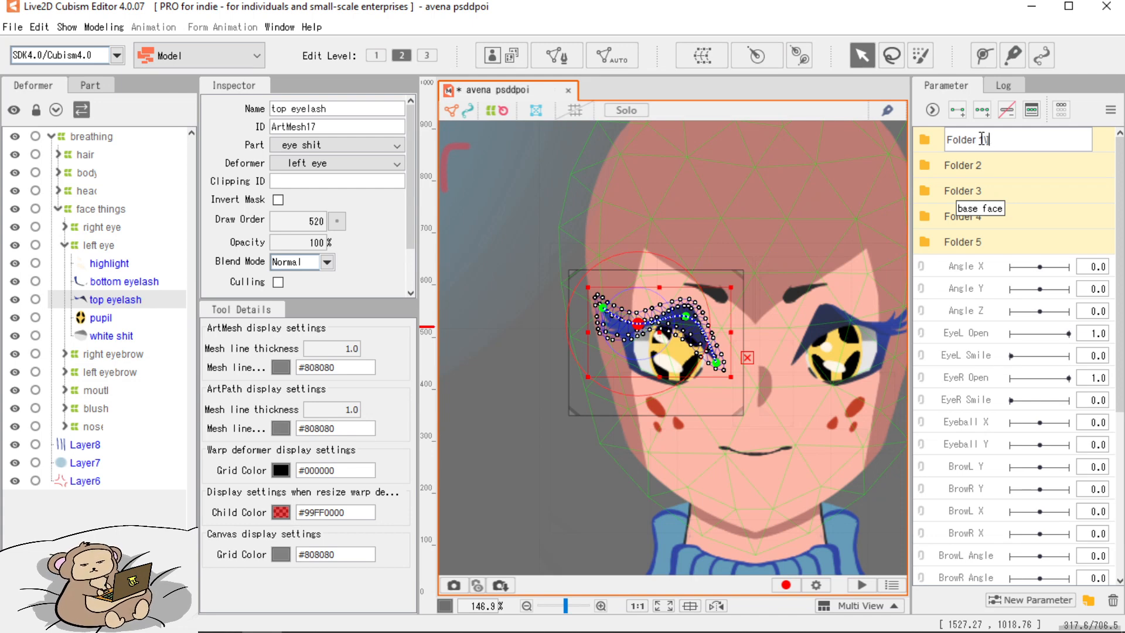
key("BackSpace")
key("BackSpace")
key("BackSpace")
key("BackSpace")
key("BackSpace")
key("BackSpace")
key("BackSpace")
key("BackSpace")
type("eyes")
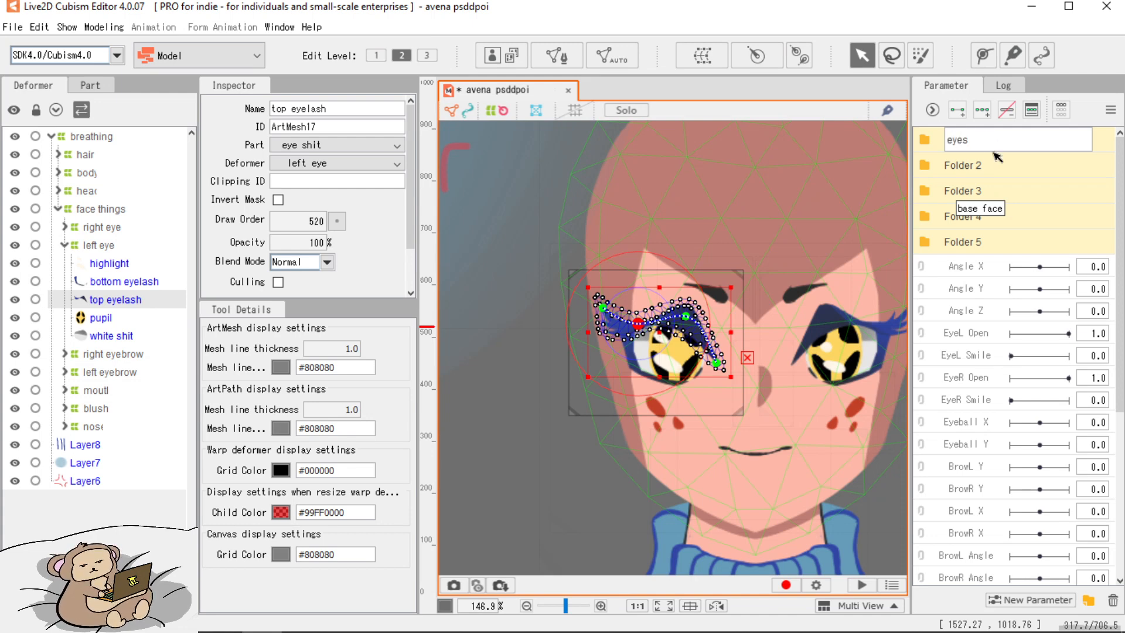
Rename the parameter folders Folder 2 and Folder 3 as eyebrows and mouth.
double_click(988, 167)
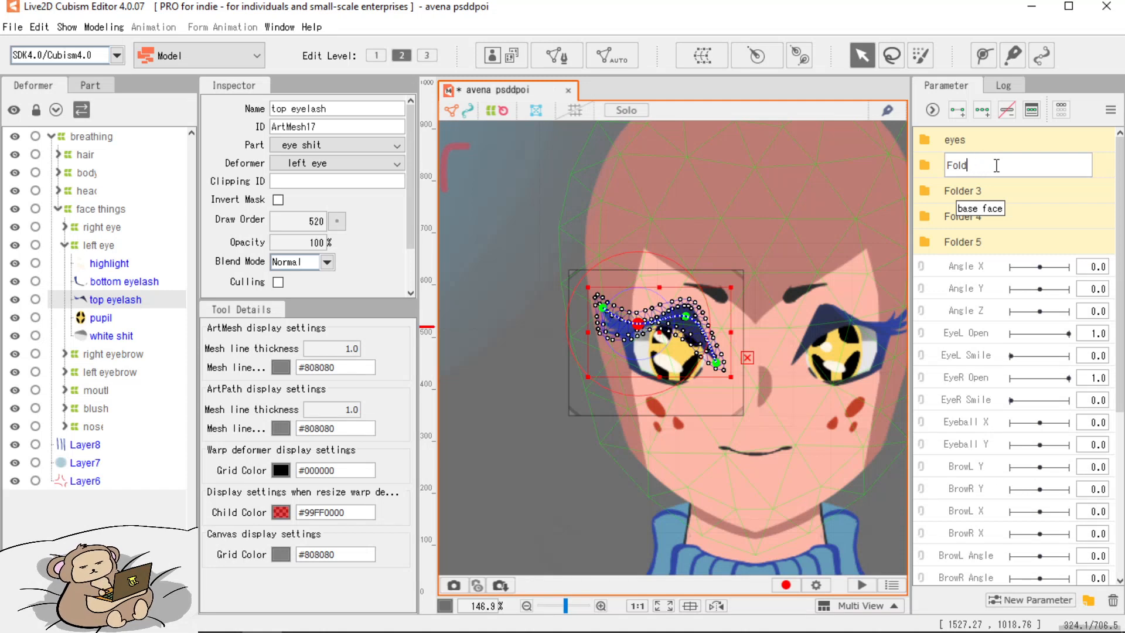
key("BackSpace")
key("BackSpace")
key("BackSpace")
key("BackSpace")
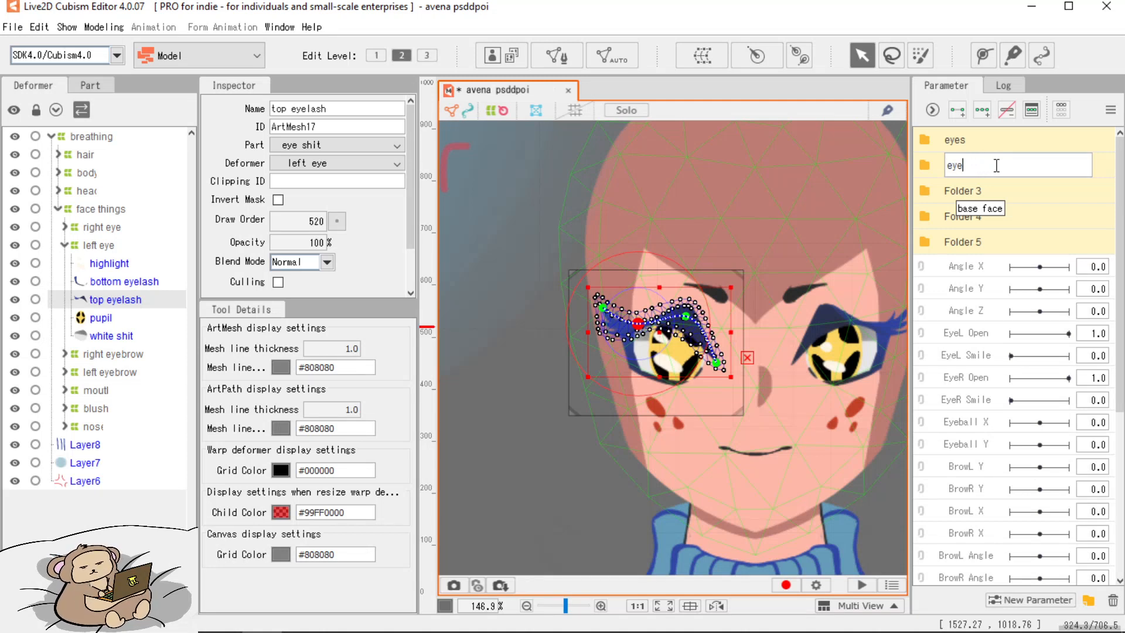
key("Return")
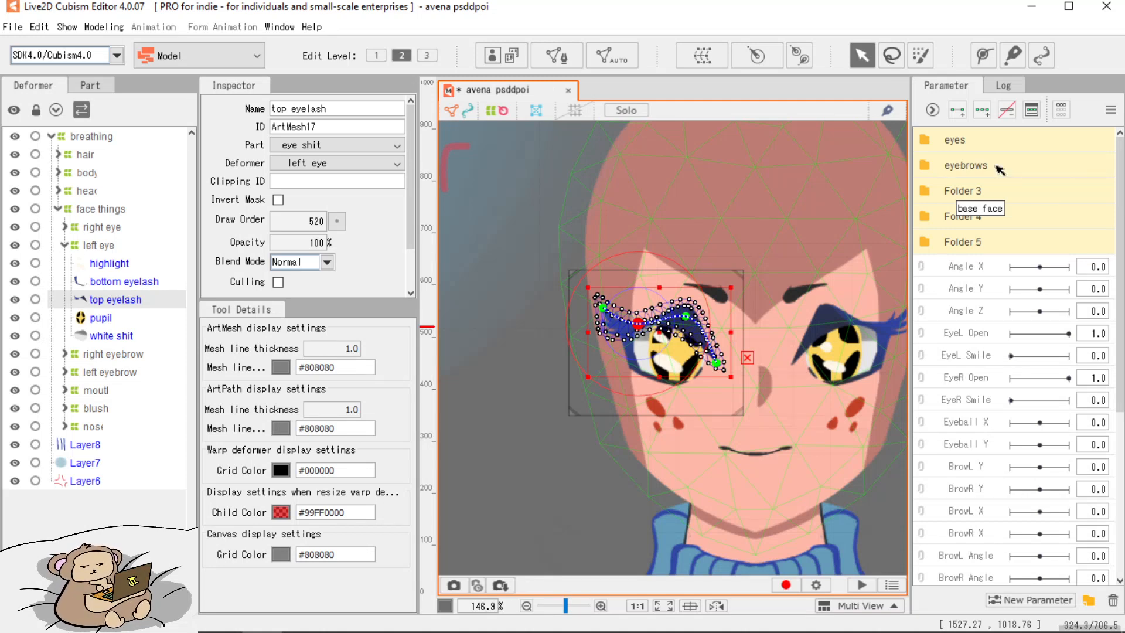
double_click(976, 191)
key("BackSpace")
key("BackSpace")
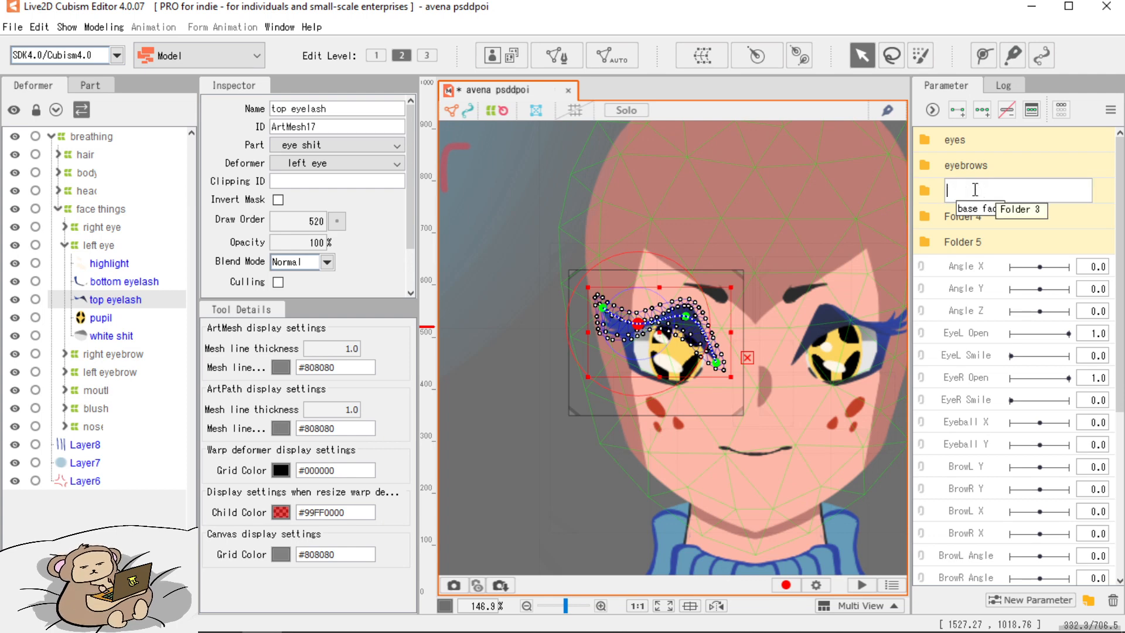
key("Return")
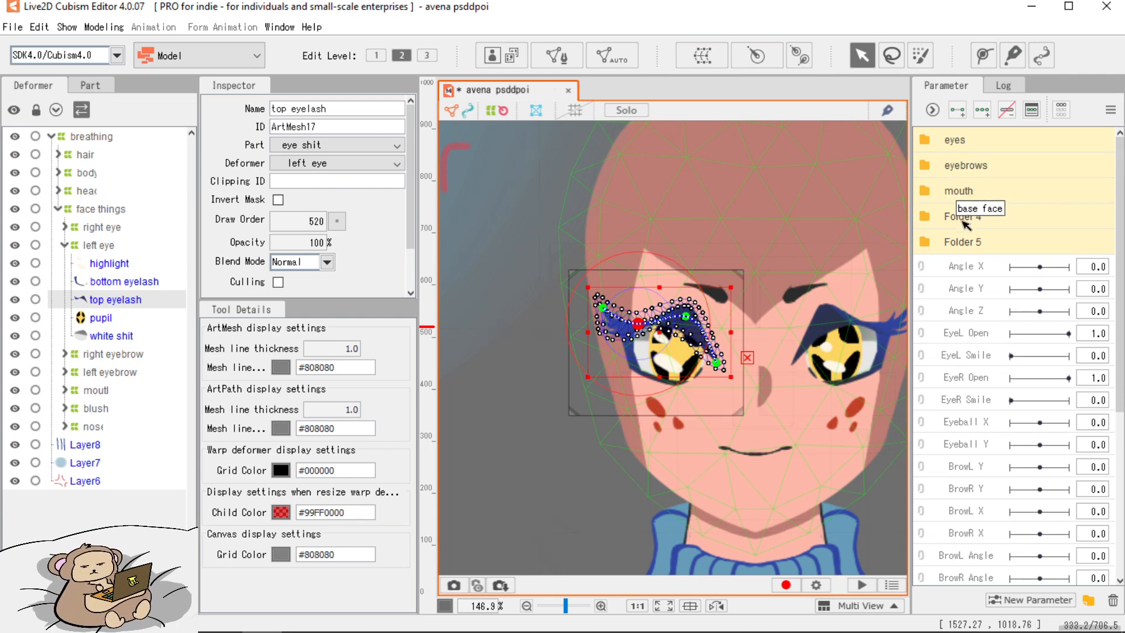
Rename the parameter folders Folder 4 and Folder 5 as hair physics and head turn.
double_click(963, 218)
key("BackSpace")
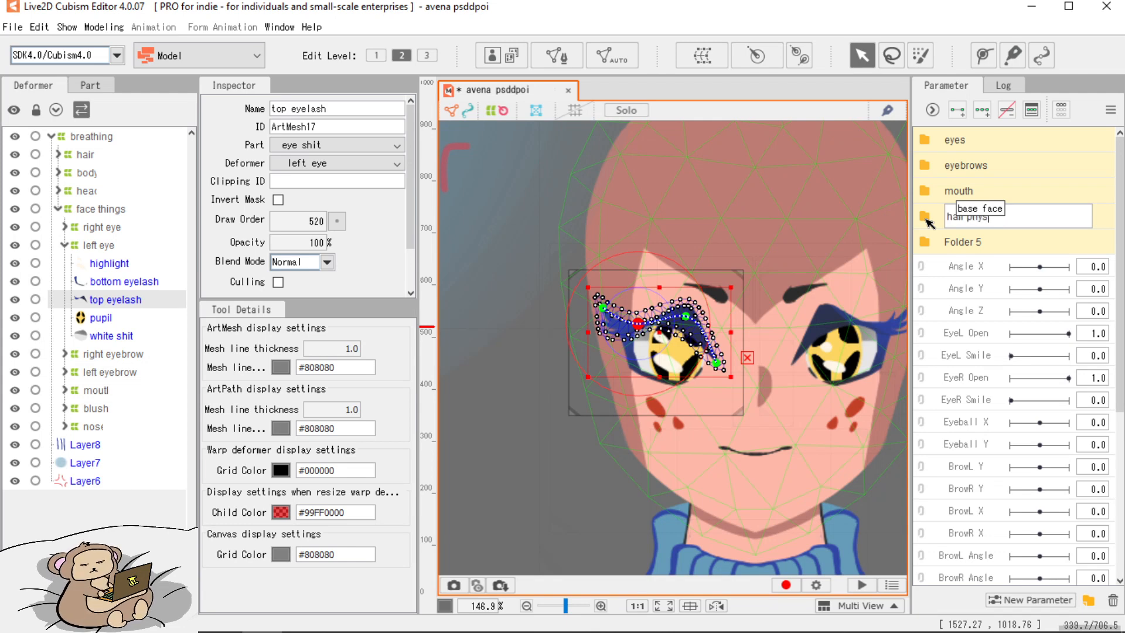
type("hair physics")
key("Return")
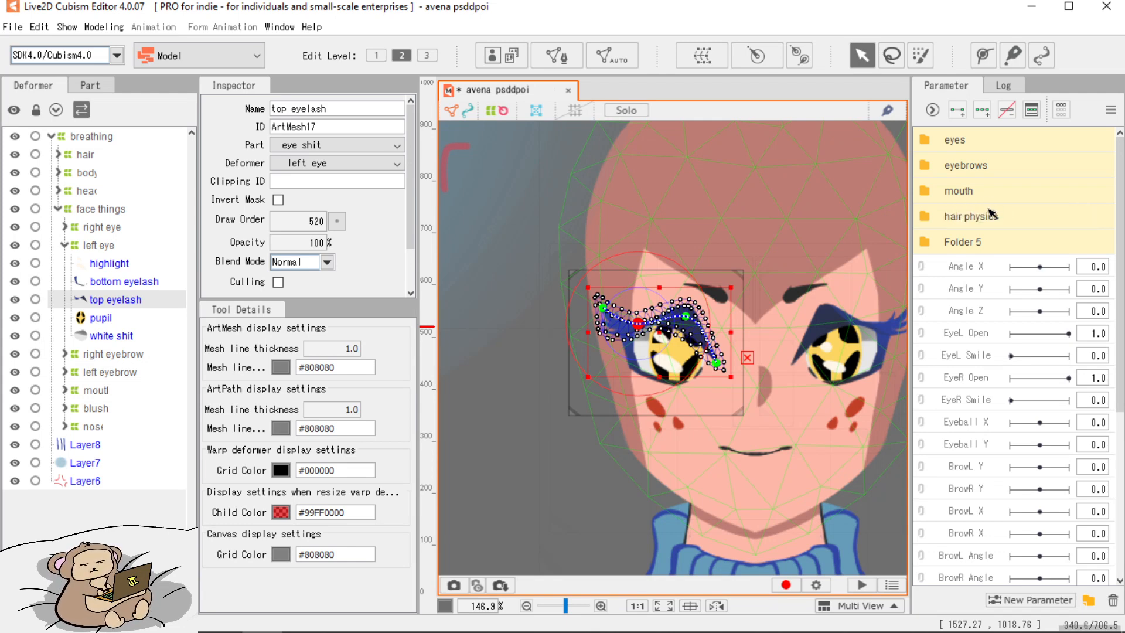
double_click(967, 246)
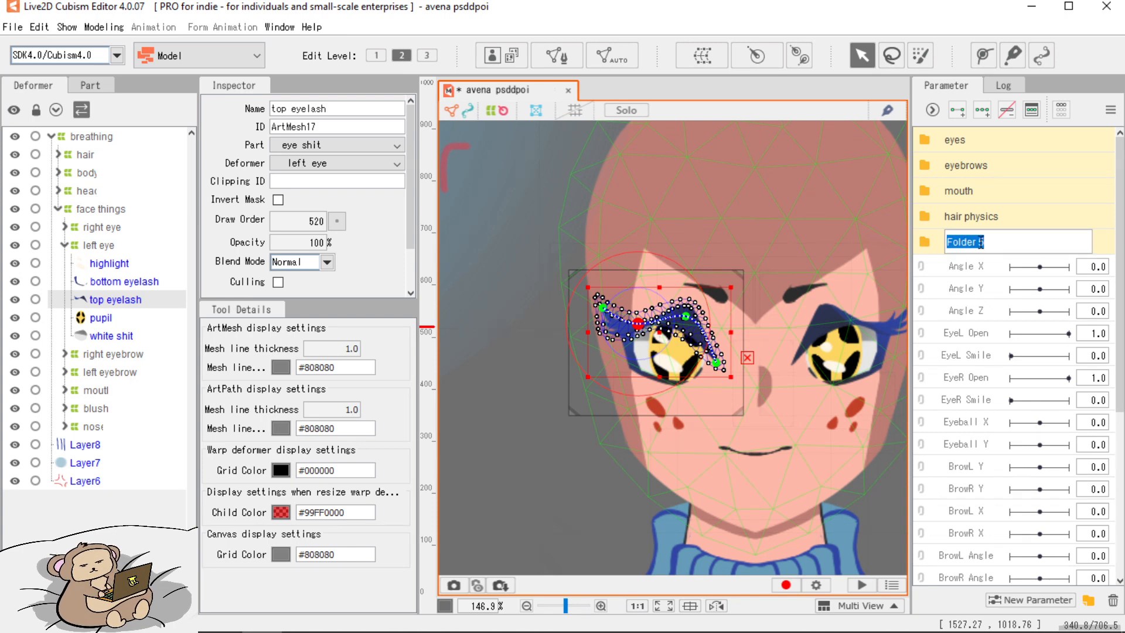
key("BackSpace")
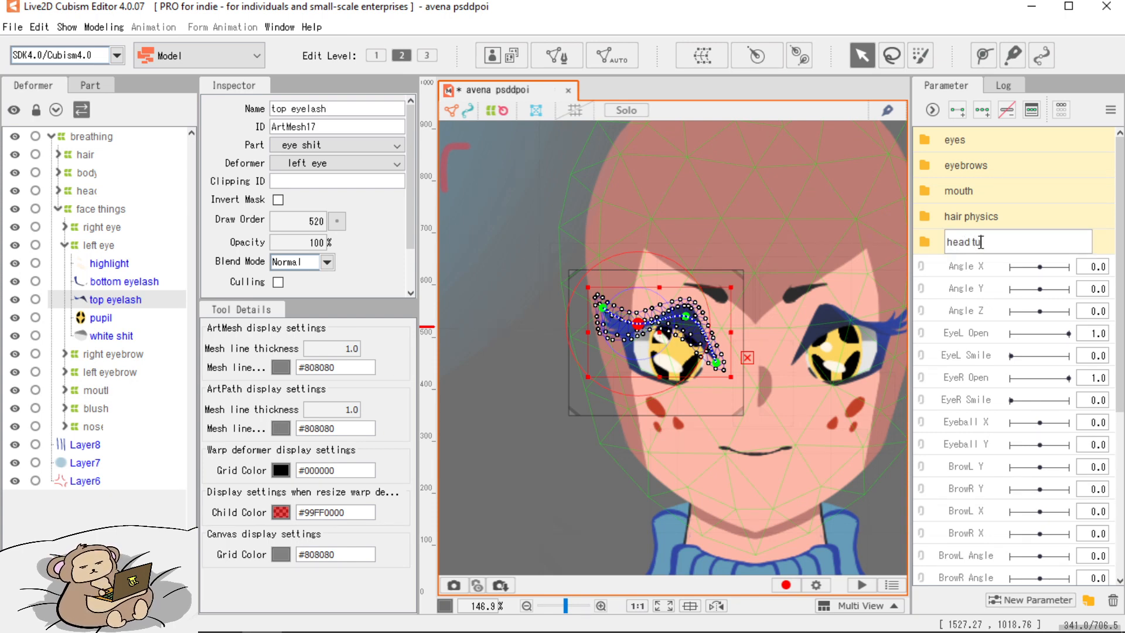
key("Return")
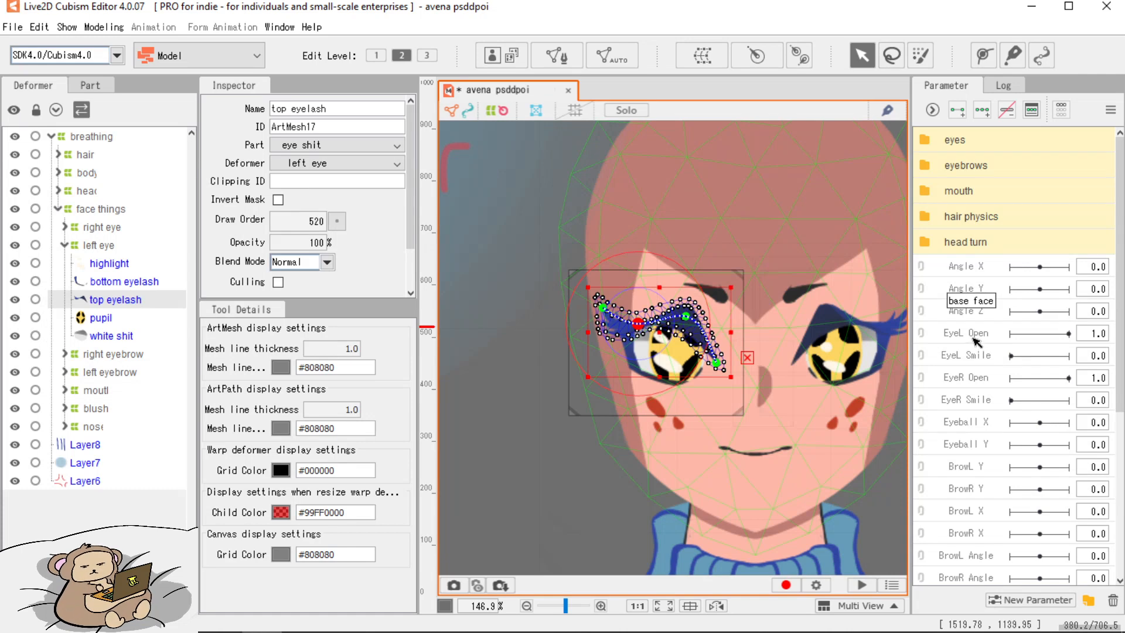
Move the parameters from EyeL Open through Eyeball Y into the eyes folder.
left_click(976, 340)
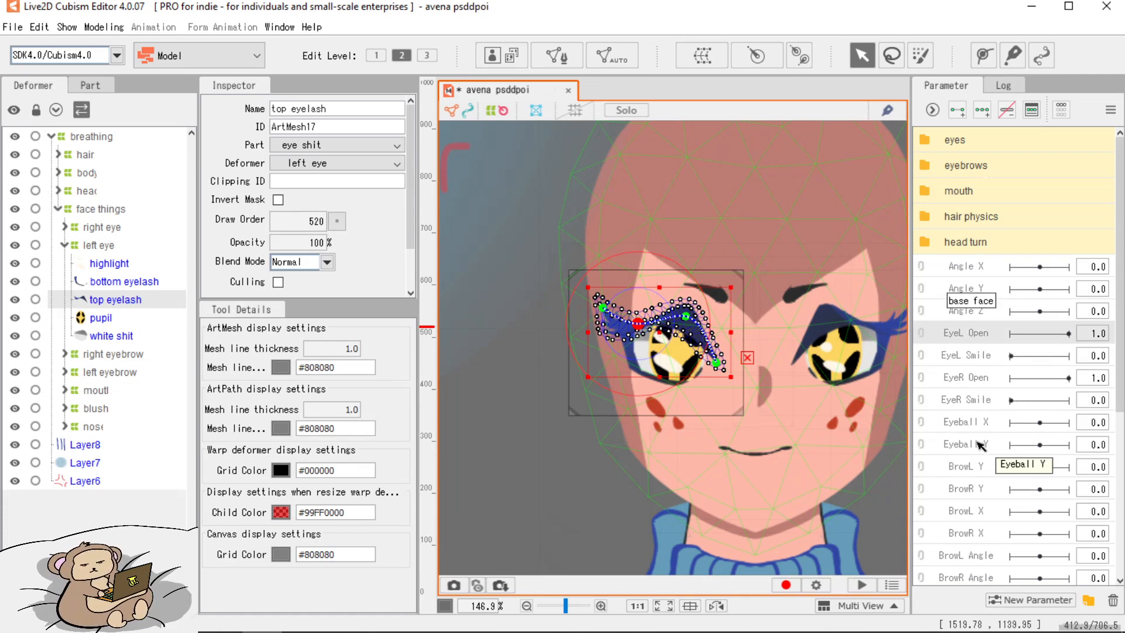
left_click(980, 445, "shift")
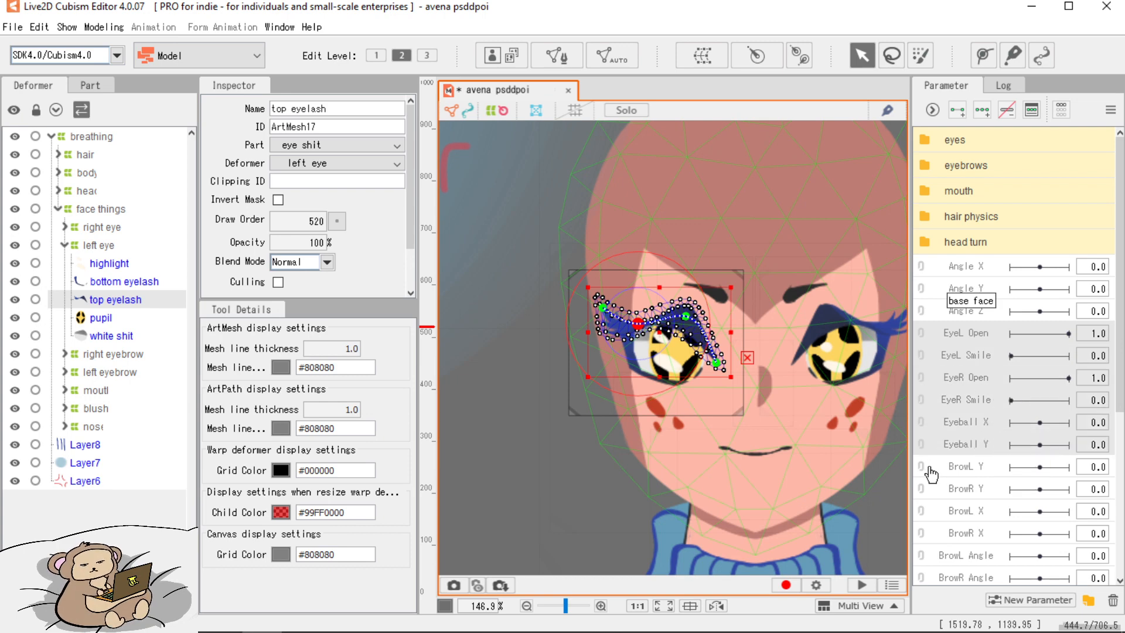
left_click_drag(981, 408, 955, 150)
Move the eyebrow parameters from BrowL Y through BrowR Form into the eyebrows folder.
left_click(976, 339)
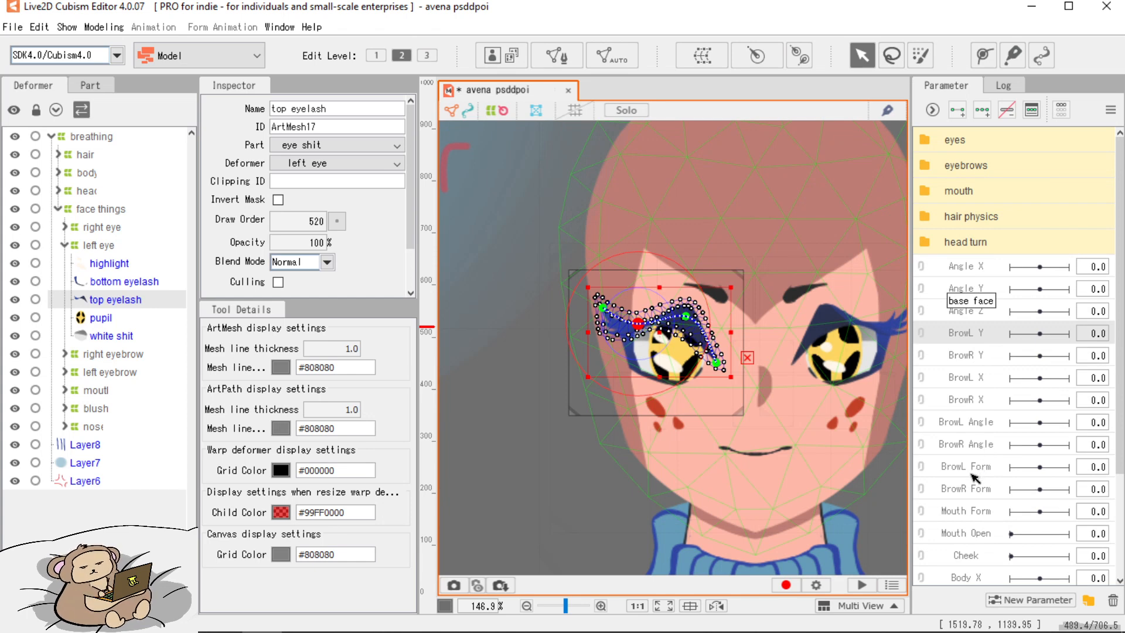
left_click(973, 473, "shift")
left_click_drag(982, 433, 965, 166)
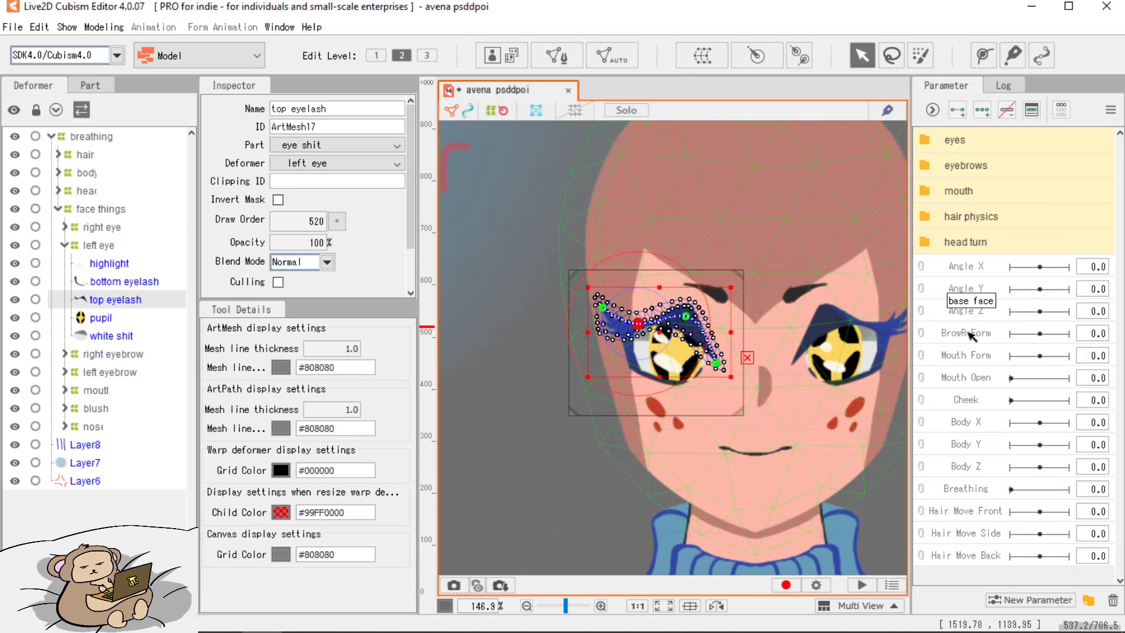
left_click_drag(966, 339, 969, 167)
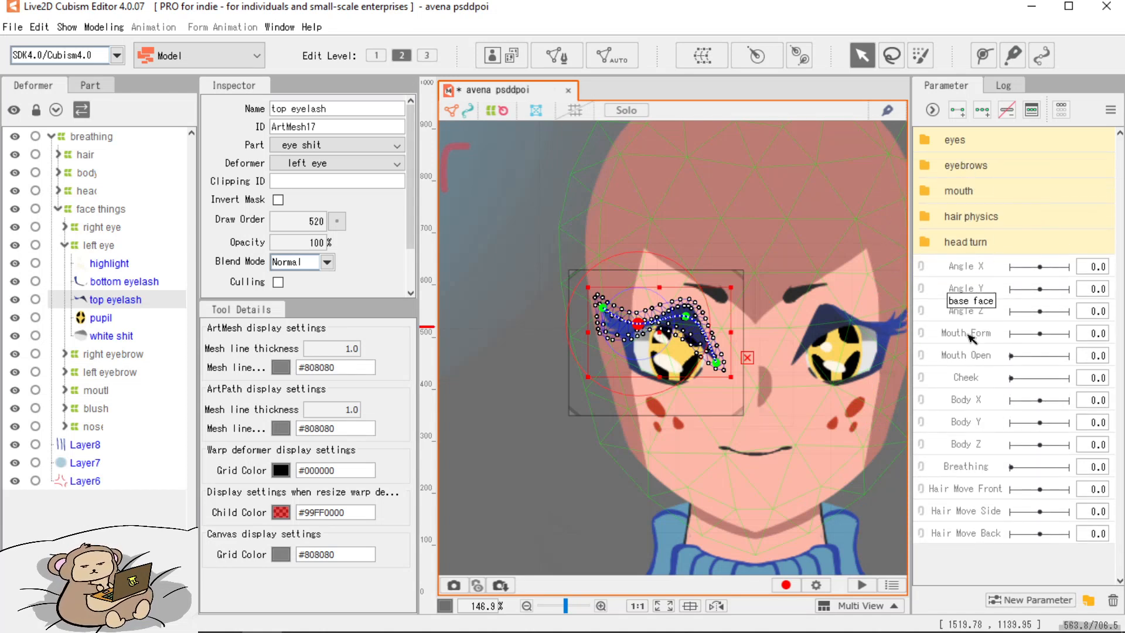
Move the Mouth Form and Mouth Open parameters into the mouth folder.
left_click(966, 339)
left_click(967, 355, "shift")
left_click_drag(969, 341, 951, 198)
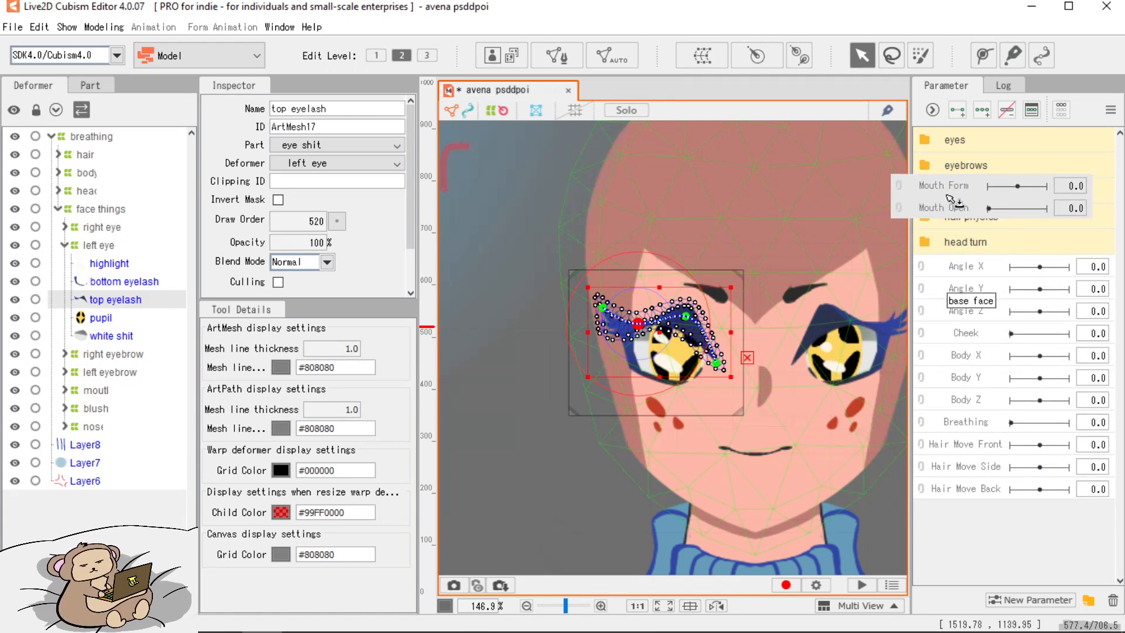
left_click_drag(948, 198, 949, 198)
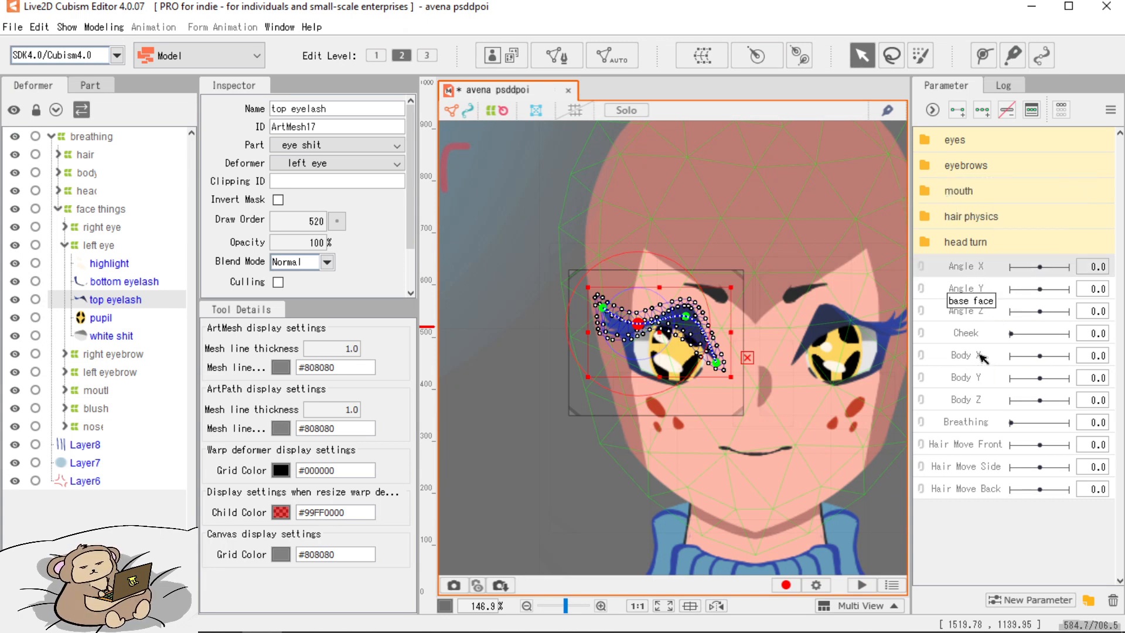
Move the Hair Move Front, Hair Move Side and Hair Move Back parameters into the hair physics folder.
left_click(970, 449)
left_click(978, 492, "shift")
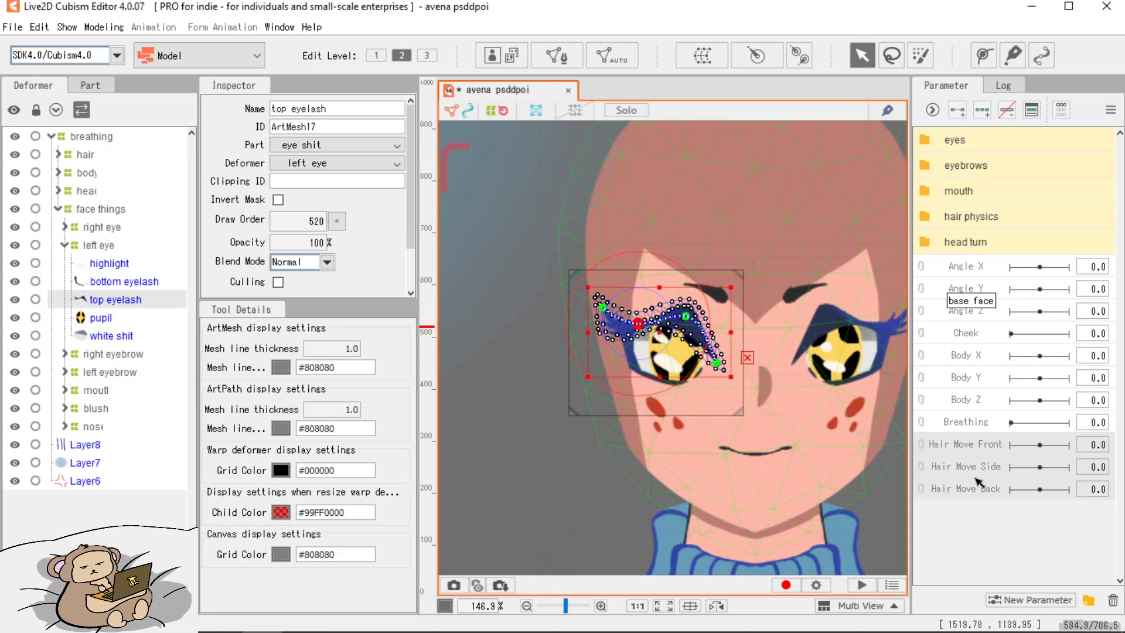
left_click_drag(979, 477, 967, 226)
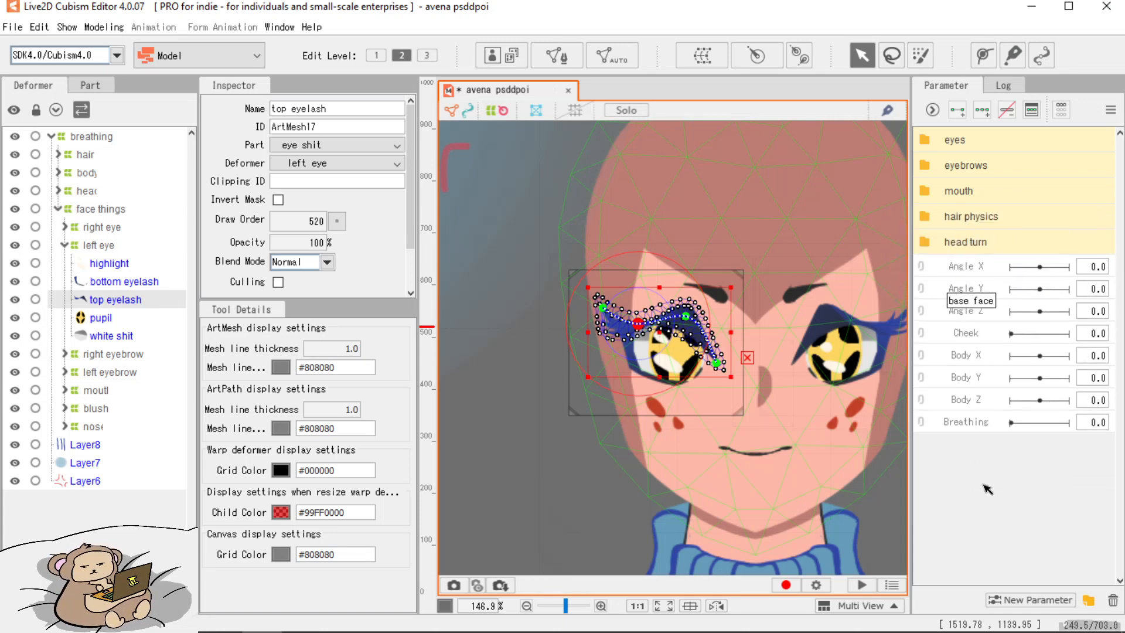
Move the Angle X, Angle Y and Angle Z parameters into the head turn folder.
left_click(958, 271)
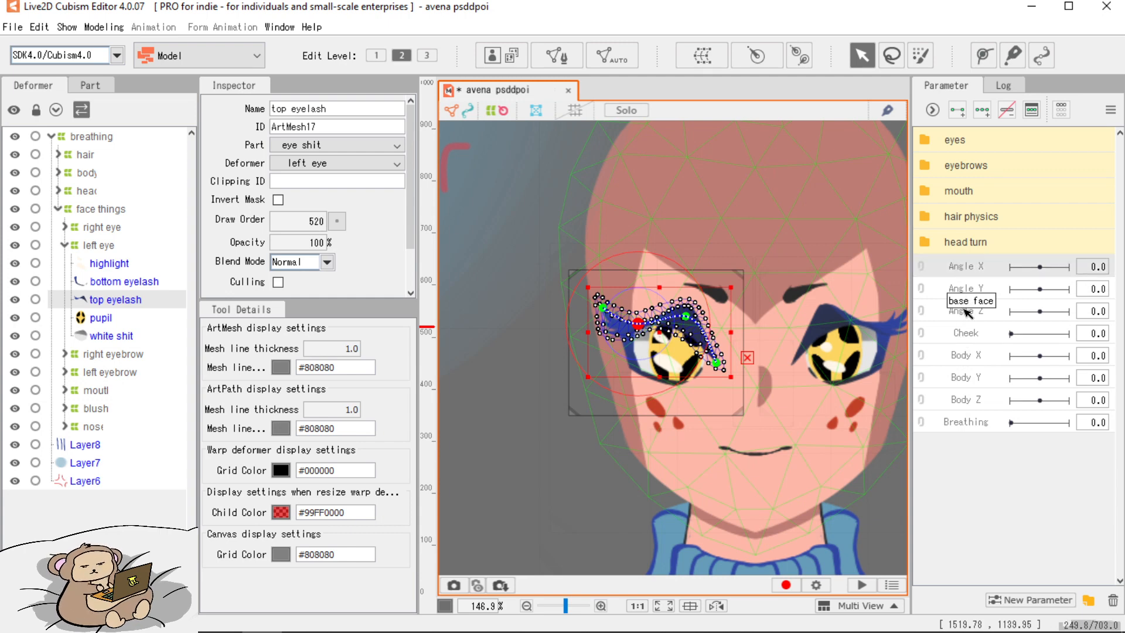
left_click(967, 314, "shift")
left_click_drag(957, 290, 996, 246)
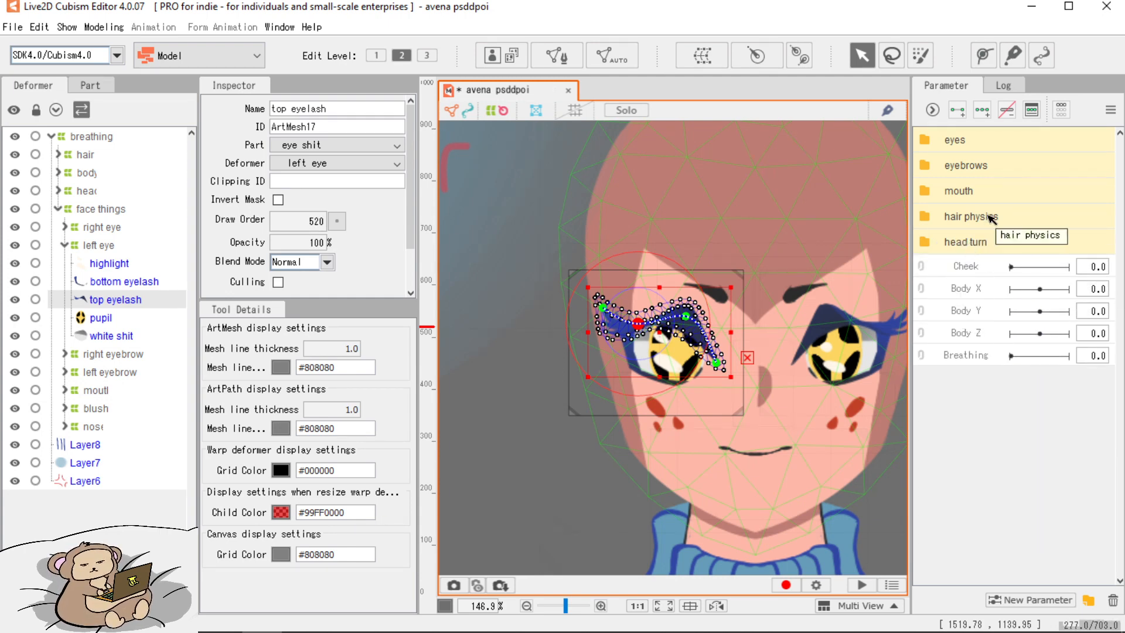
Try a golden yellow group color on the eyes folder.
right_click(954, 143)
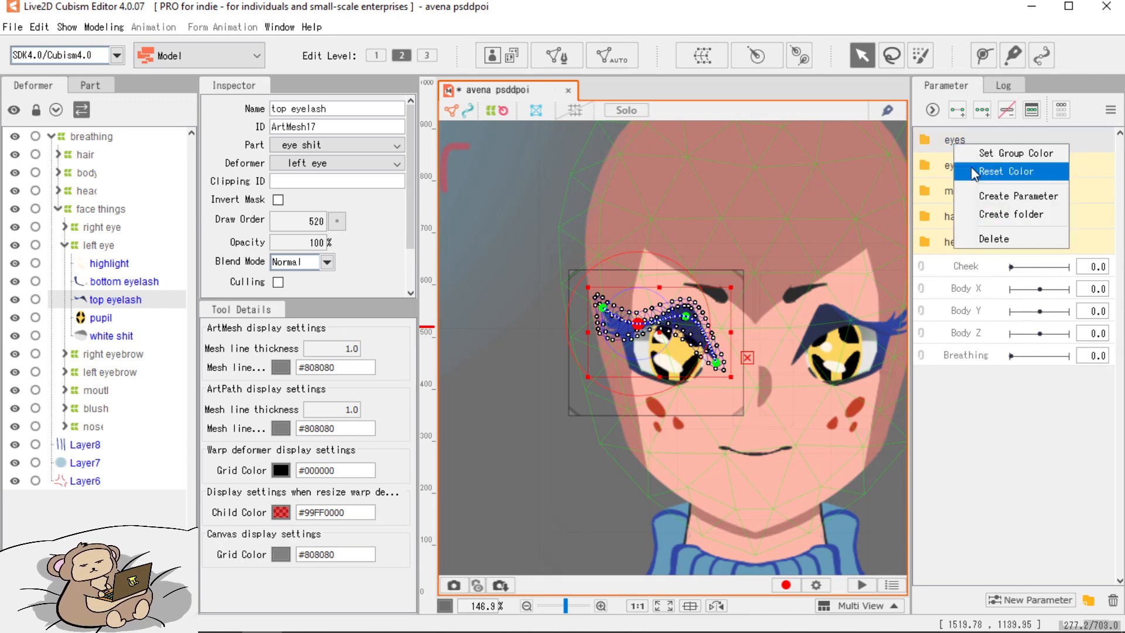
left_click(990, 154)
left_click(564, 292)
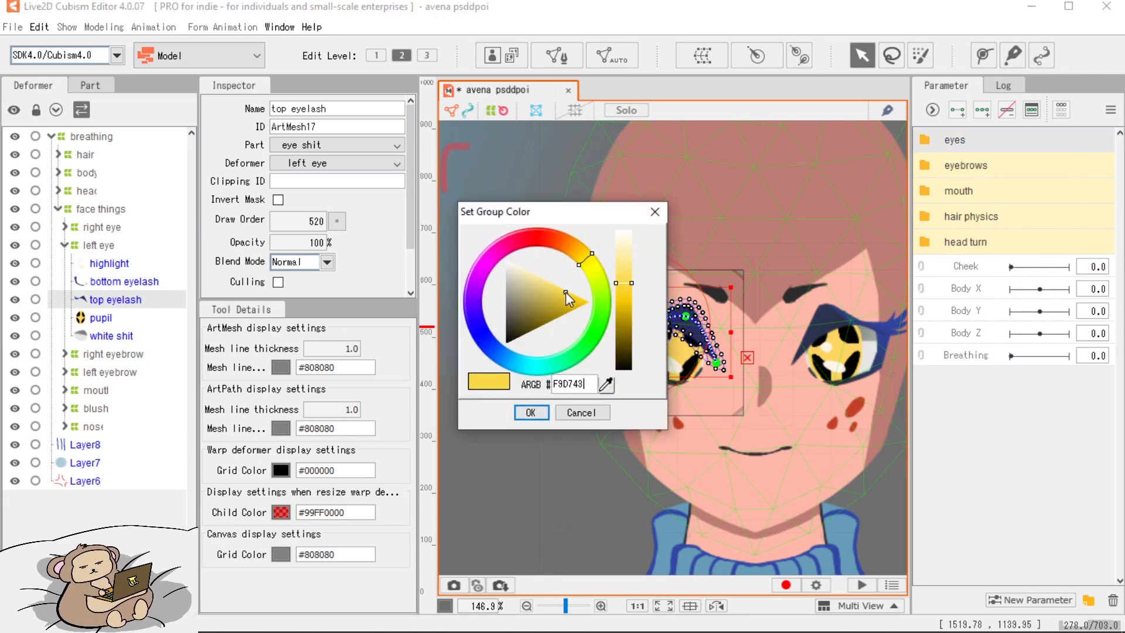
left_click(530, 412)
Try the muted red group color BD5B5E on the eyebrows folder.
right_click(1010, 160)
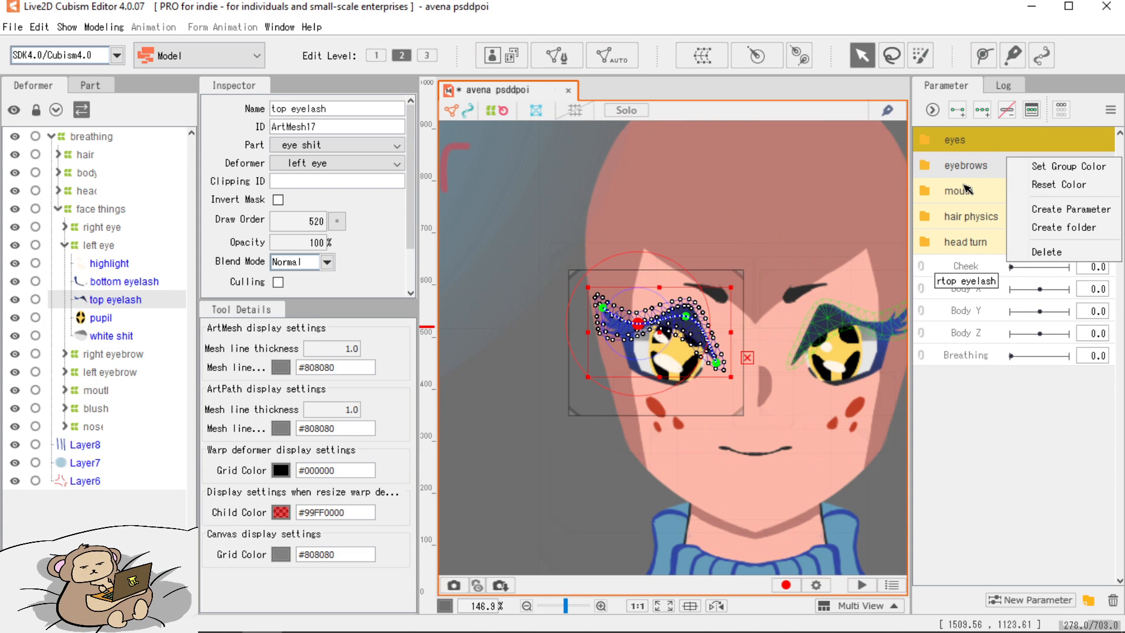
left_click(1033, 170)
left_click_drag(579, 256, 534, 241)
left_click(538, 298)
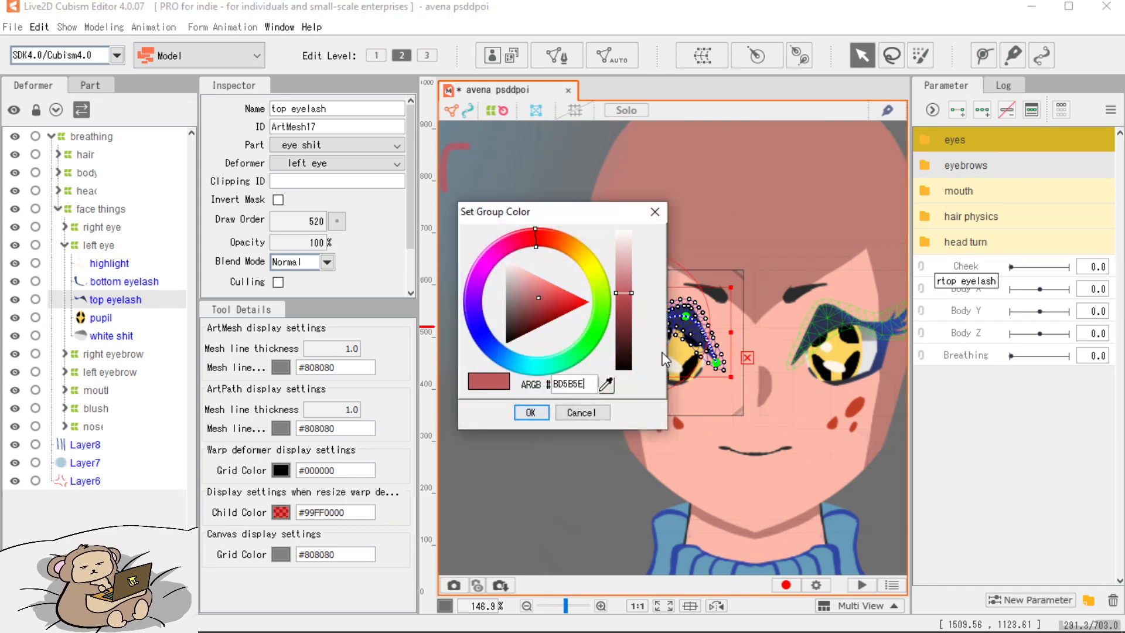
left_click(531, 412)
Cancel choosing a group color for the mouth folder and undo the folder color changes.
right_click(993, 193)
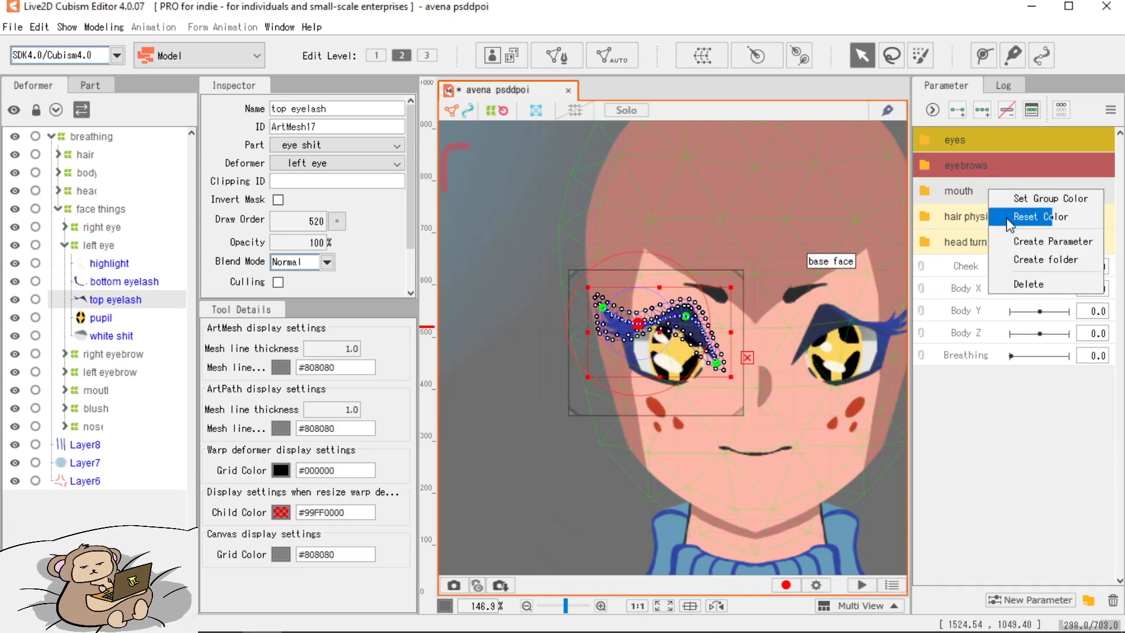
left_click(1039, 199)
left_click(598, 416)
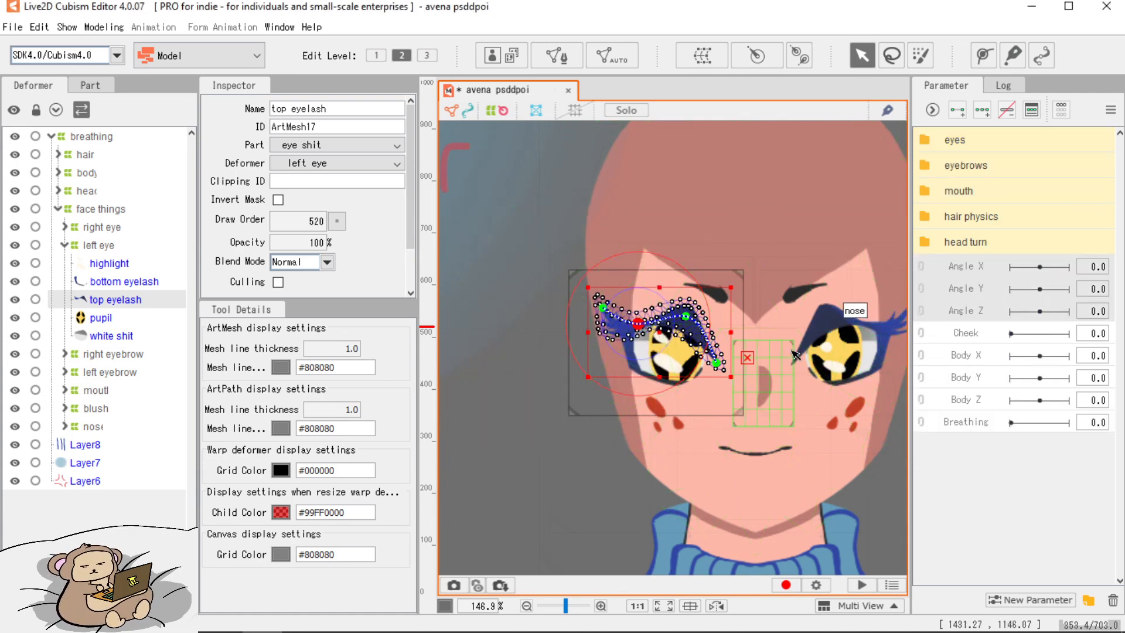
Put Angle X, Angle Y and Angle Z back into the head turn folder, and briefly expand and collapse that folder.
left_click(961, 246)
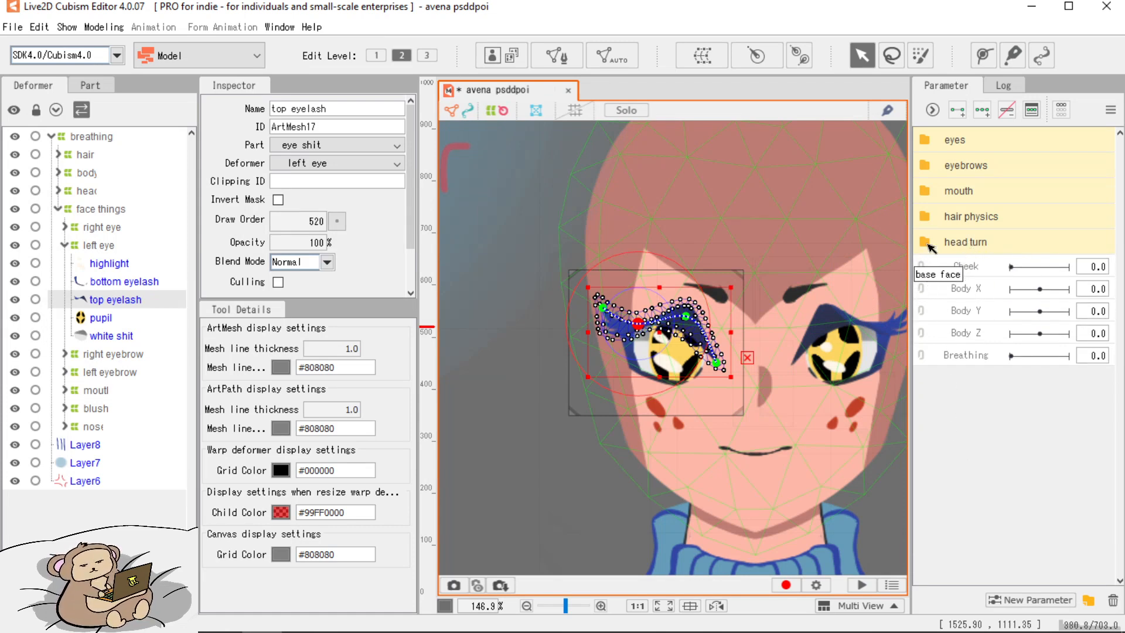
left_click(927, 244)
left_click(929, 246)
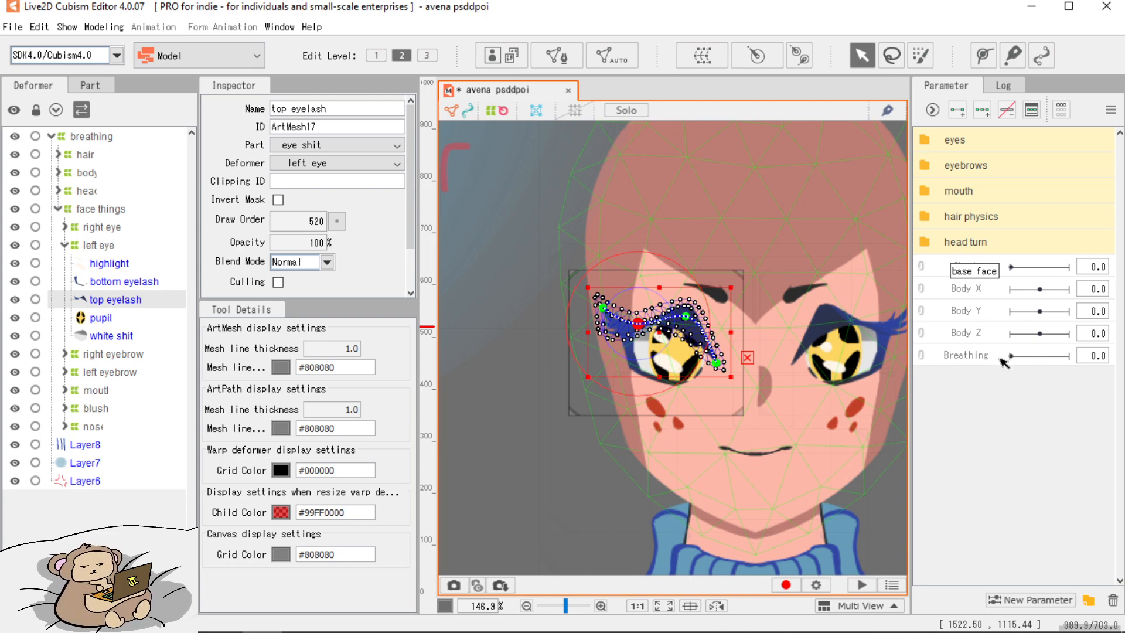
Expand the eyes folder and add two keyforms on EyeL Open for the left eye's top eyelash.
left_click(932, 146)
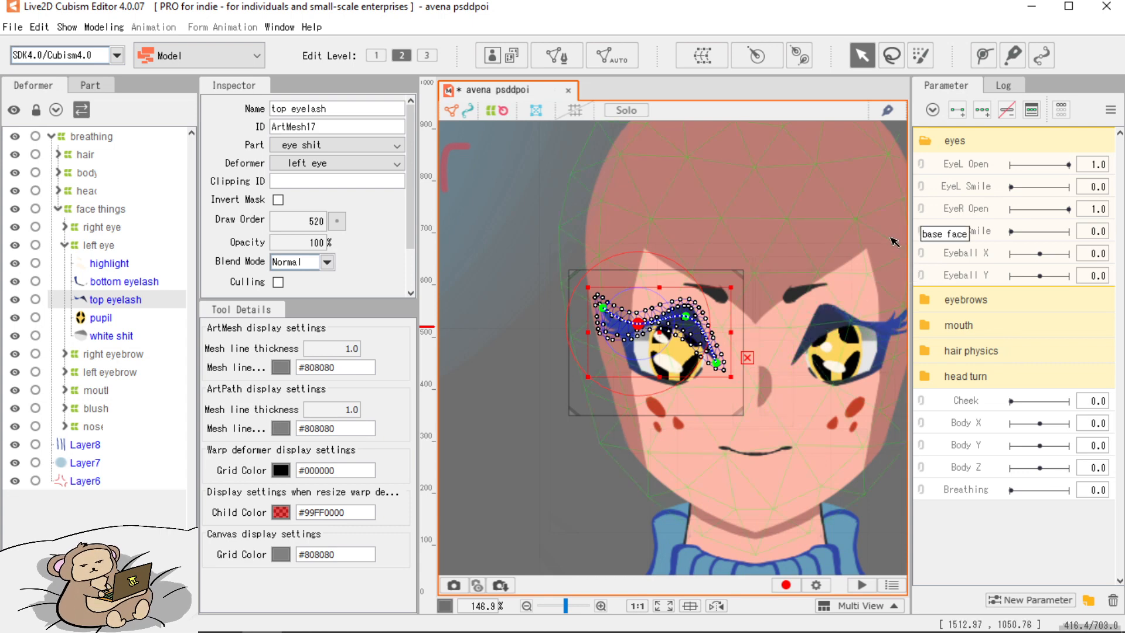
left_click(971, 169)
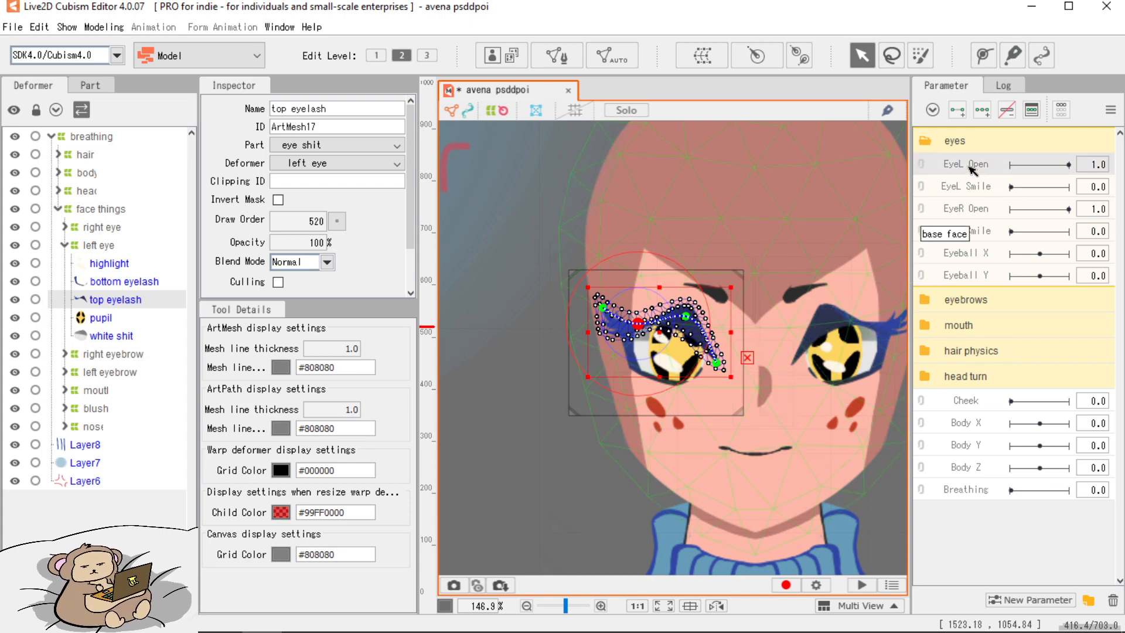
left_click(957, 109)
scroll(652, 327, "up", 4)
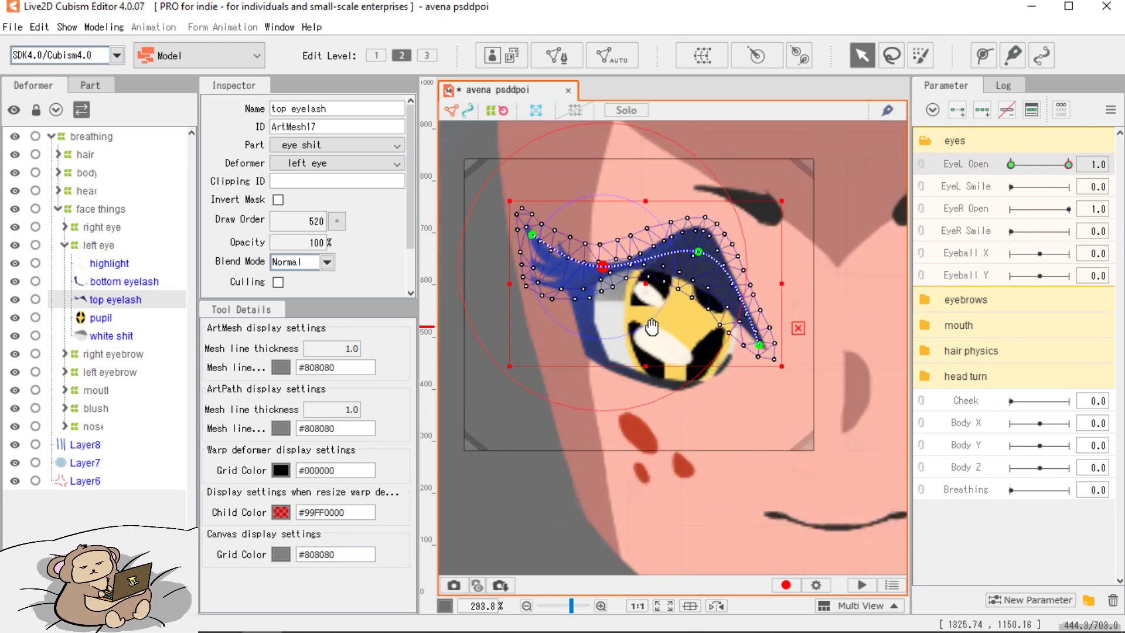
left_click_drag(651, 327, 678, 337)
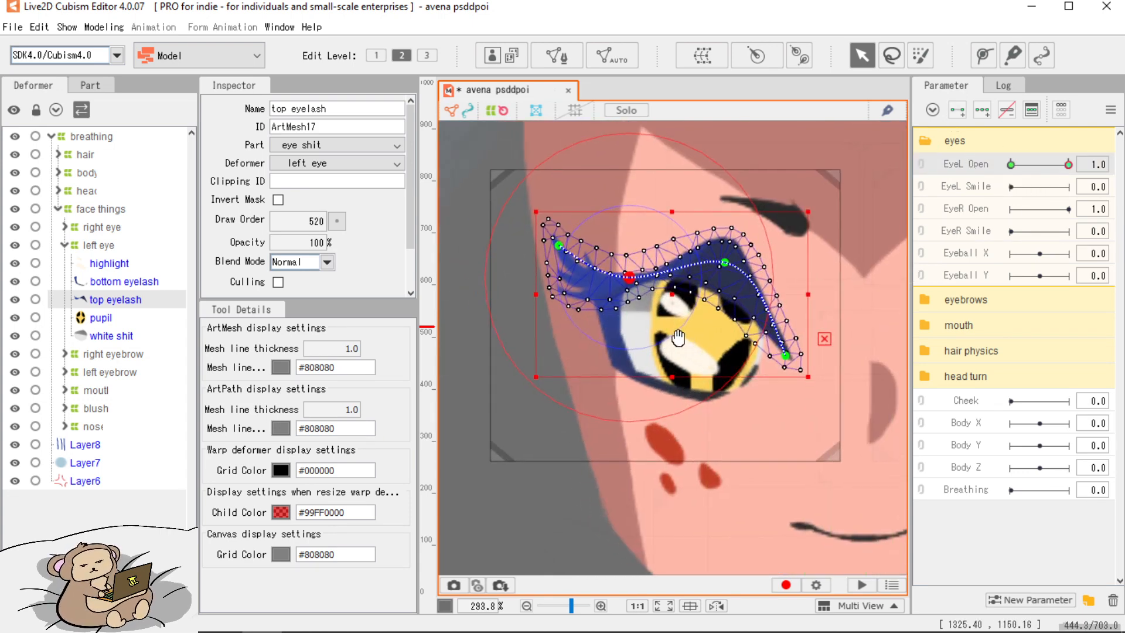
Move the left eye's top eyelash down over the pupil at EyeL Open 0.0 and test the parameter between 0.0 and 1.0.
left_click(1070, 165)
left_click_drag(1070, 166, 482, 254)
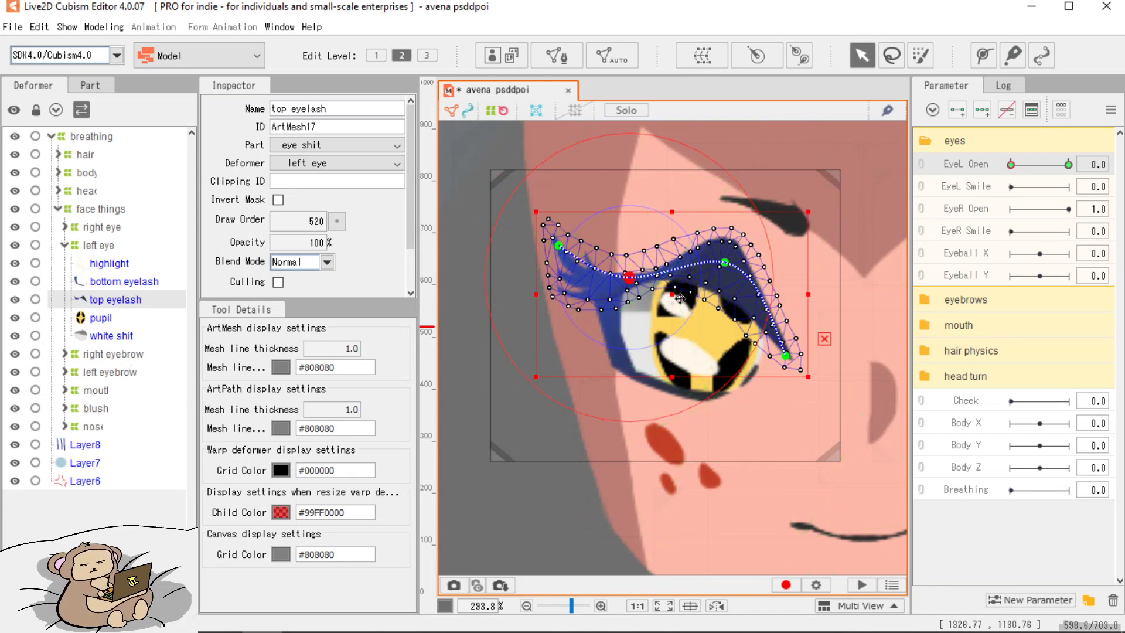
left_click_drag(679, 301, 683, 374)
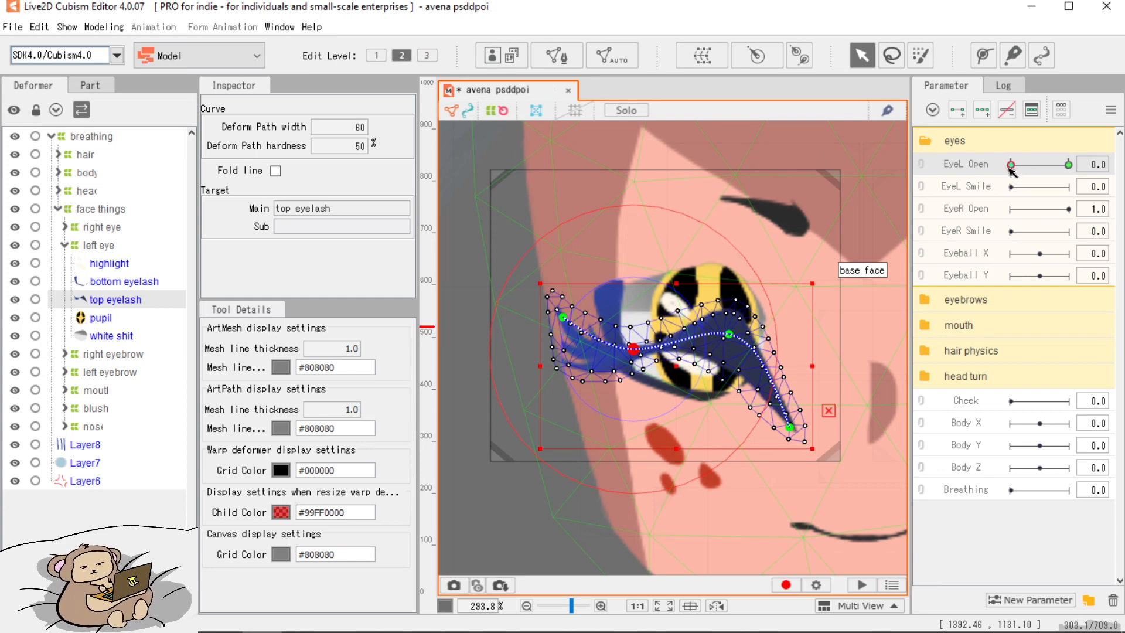
left_click_drag(1011, 166, 1066, 188)
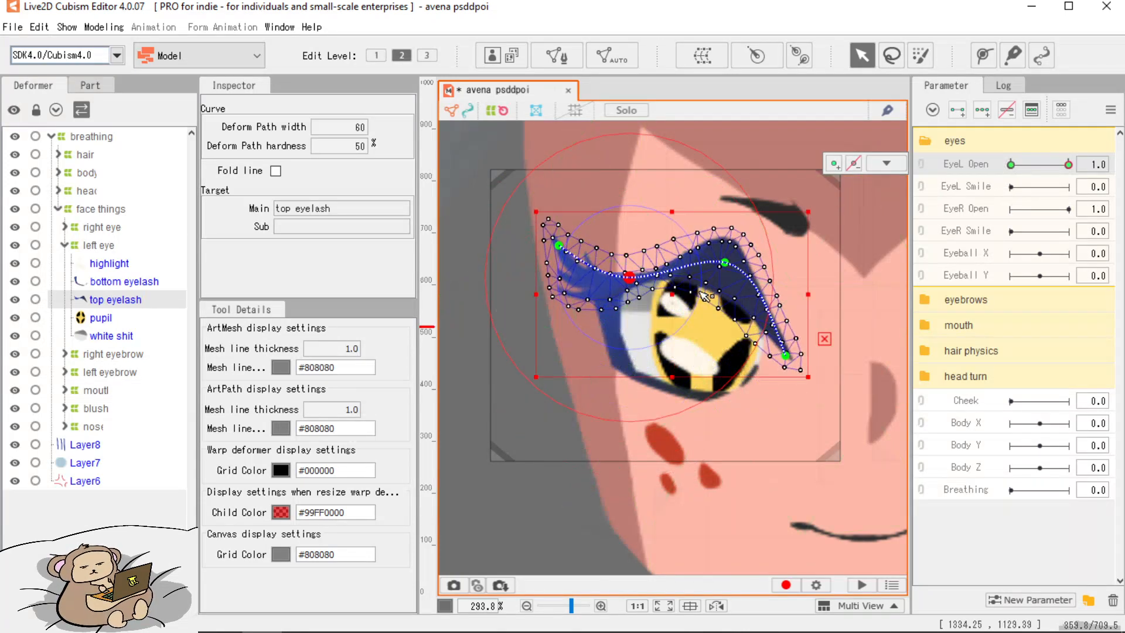
left_click(1011, 164)
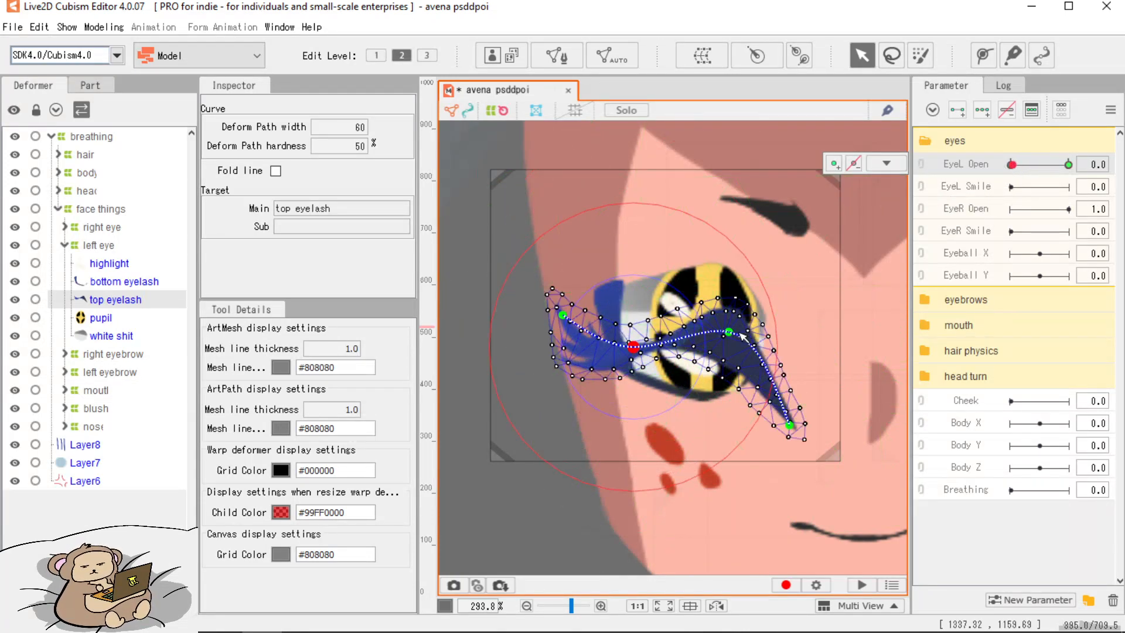
left_click_drag(1016, 167, 992, 231)
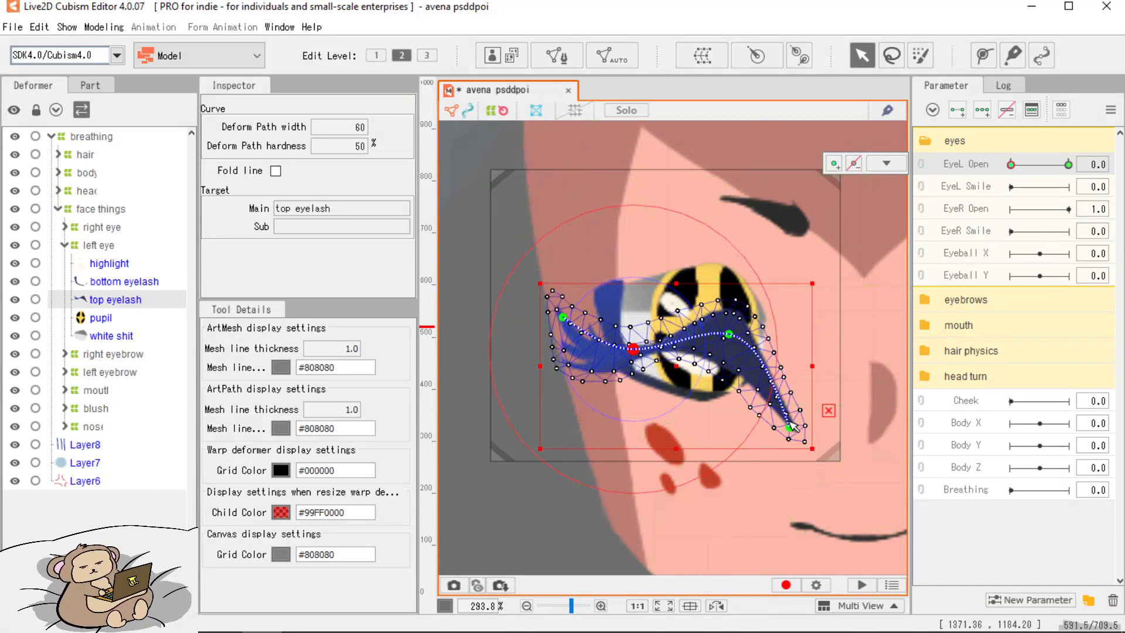
Bend the top eyelash's deform path into a flatter closed-eye curve at EyeL Open 0.0, and return the parameter to 1.0.
left_click_drag(791, 428, 823, 373)
left_click_drag(729, 334, 726, 342)
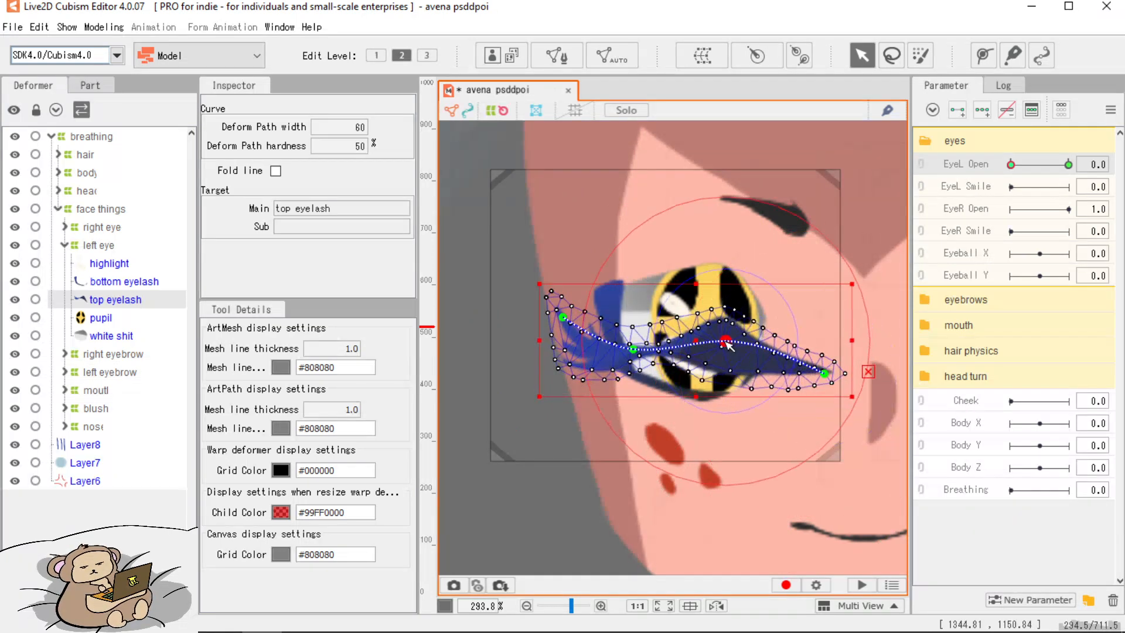
left_click_drag(638, 350, 630, 362)
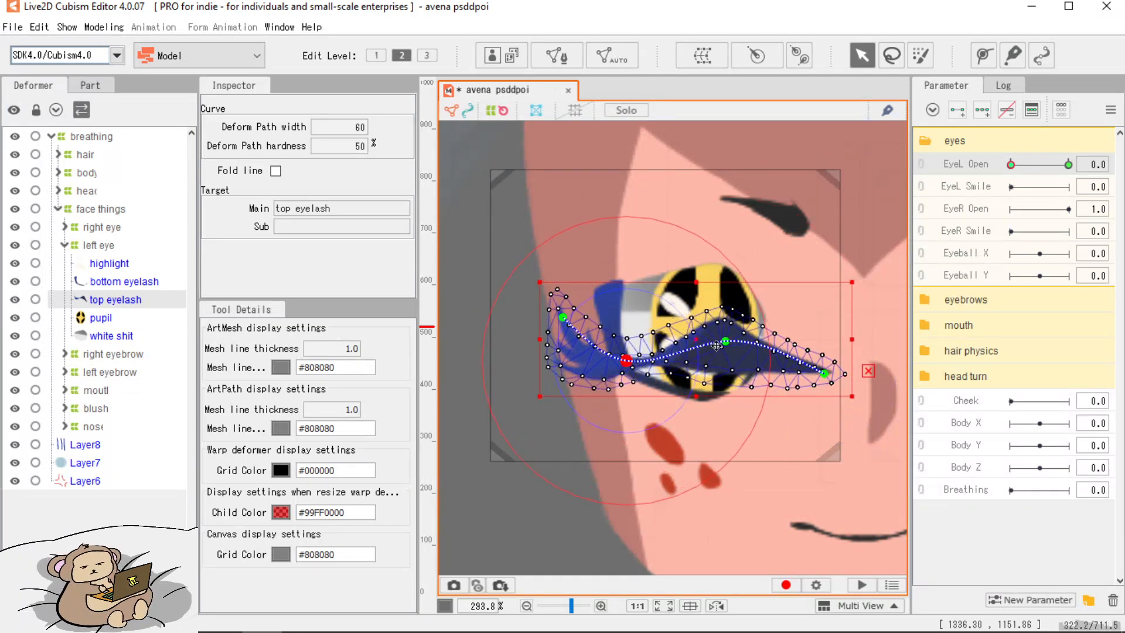
left_click_drag(726, 342, 725, 335)
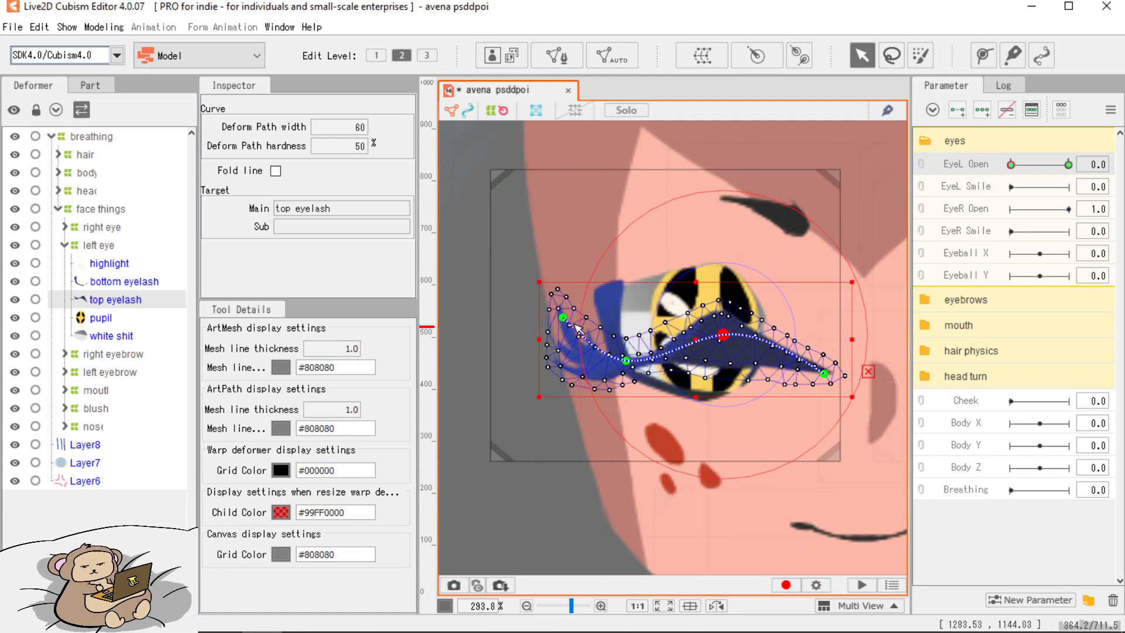
left_click_drag(563, 317, 563, 314)
left_click_drag(626, 360, 619, 359)
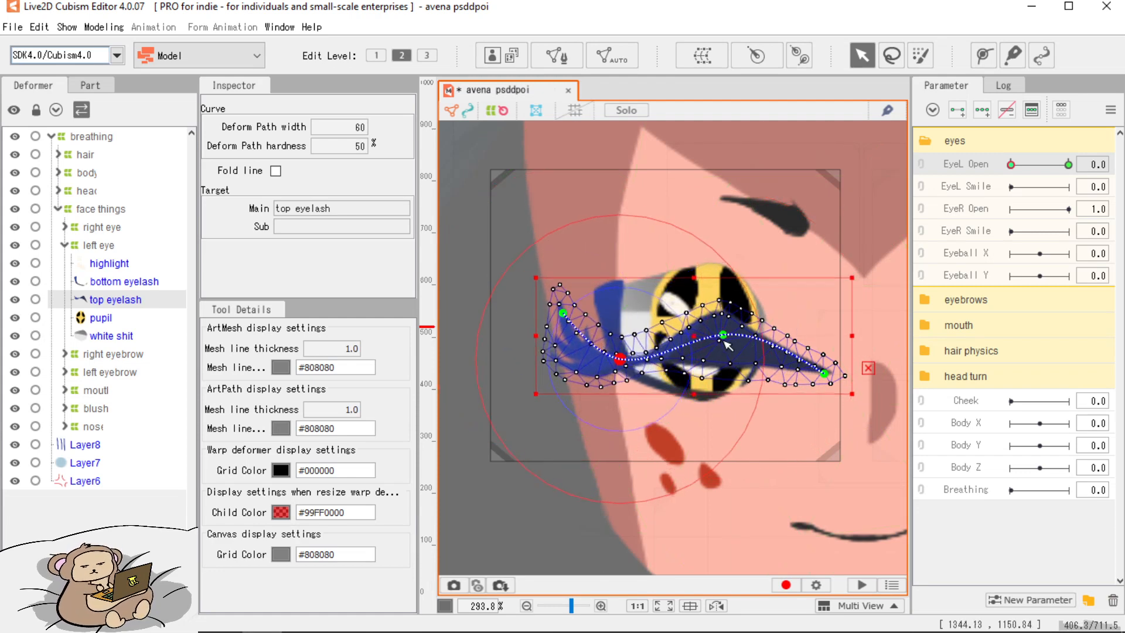
left_click_drag(723, 335, 714, 333)
left_click_drag(825, 373, 815, 380)
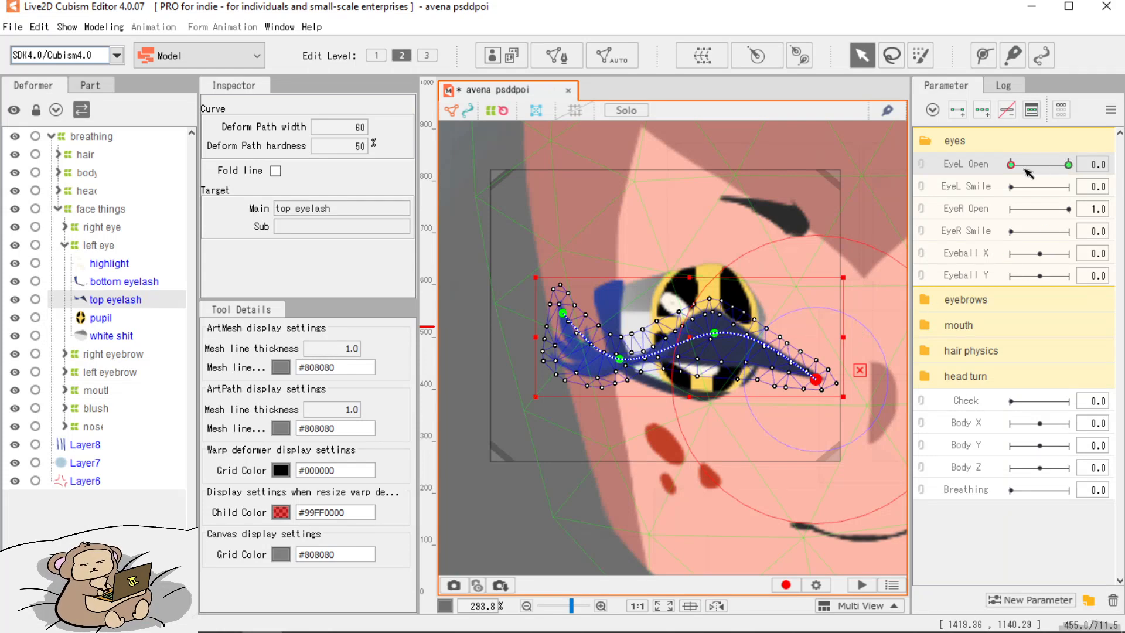
left_click_drag(1012, 166, 1005, 245)
left_click_drag(924, 235, 1122, 205)
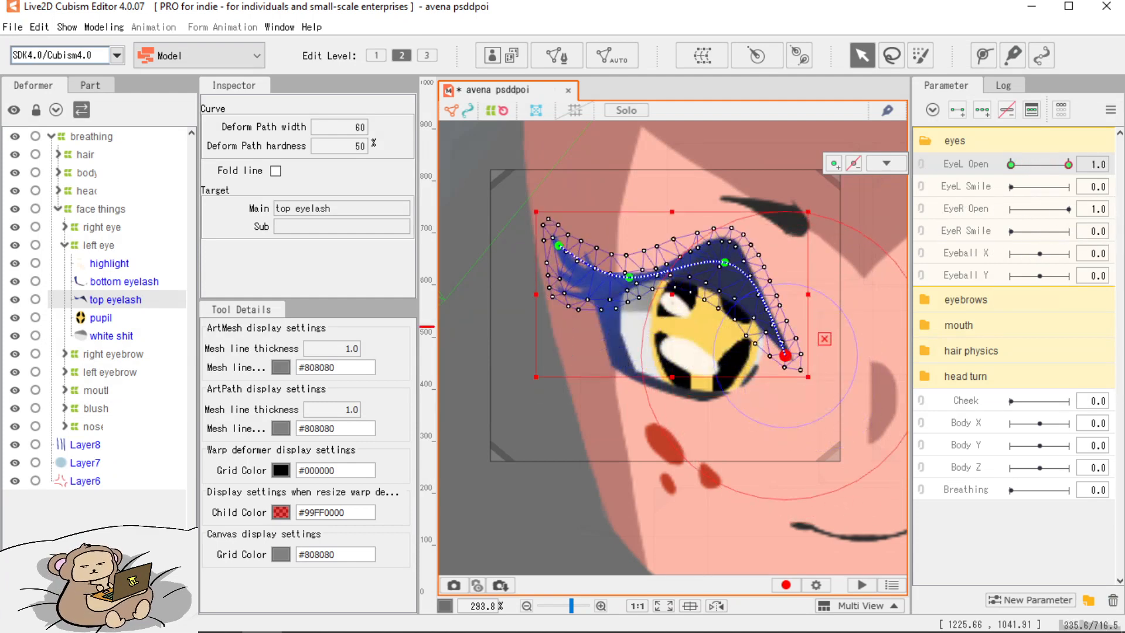
Open the left eye's bottom eyelash for mesh editing and erase its existing mesh.
left_click(112, 285)
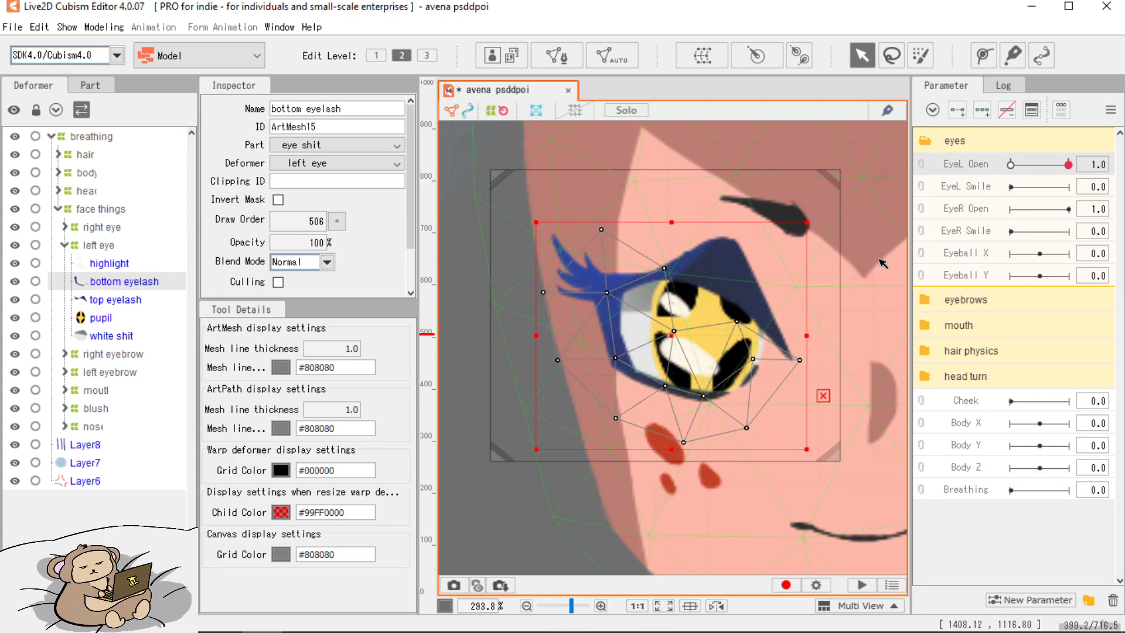
key("ctrl+e")
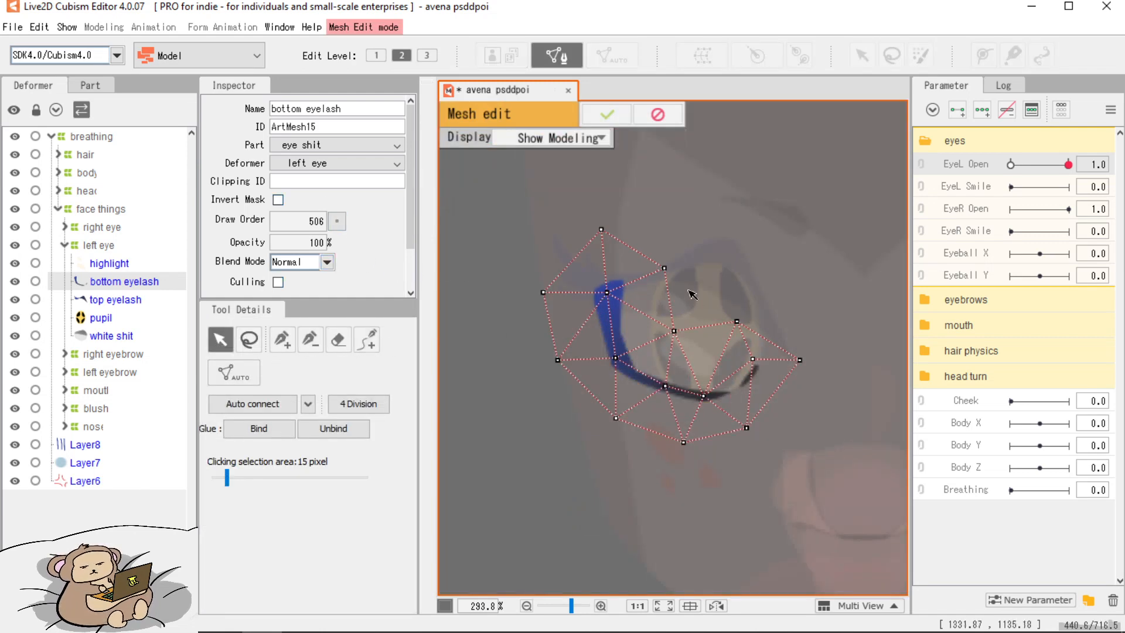
left_click(338, 339)
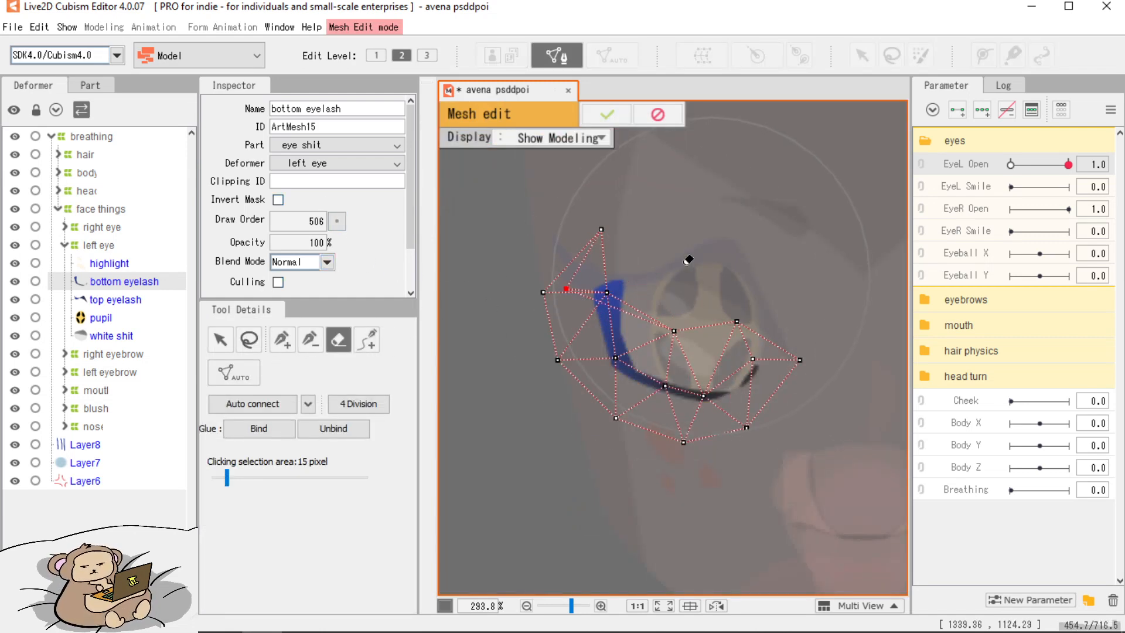
left_click(540, 316)
Draw a closed mesh outline around the bottom eyelash and refine the vertices along its lower edge.
left_click(281, 339)
scroll(687, 322, "up", 3)
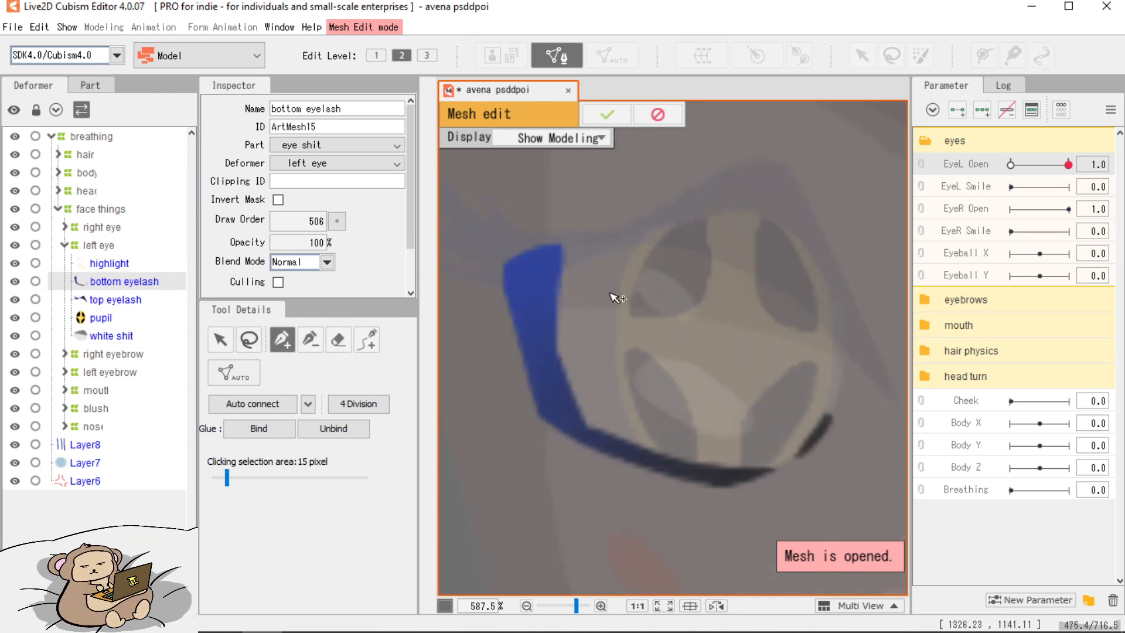
left_click(547, 217)
left_click(617, 366)
left_click(636, 386)
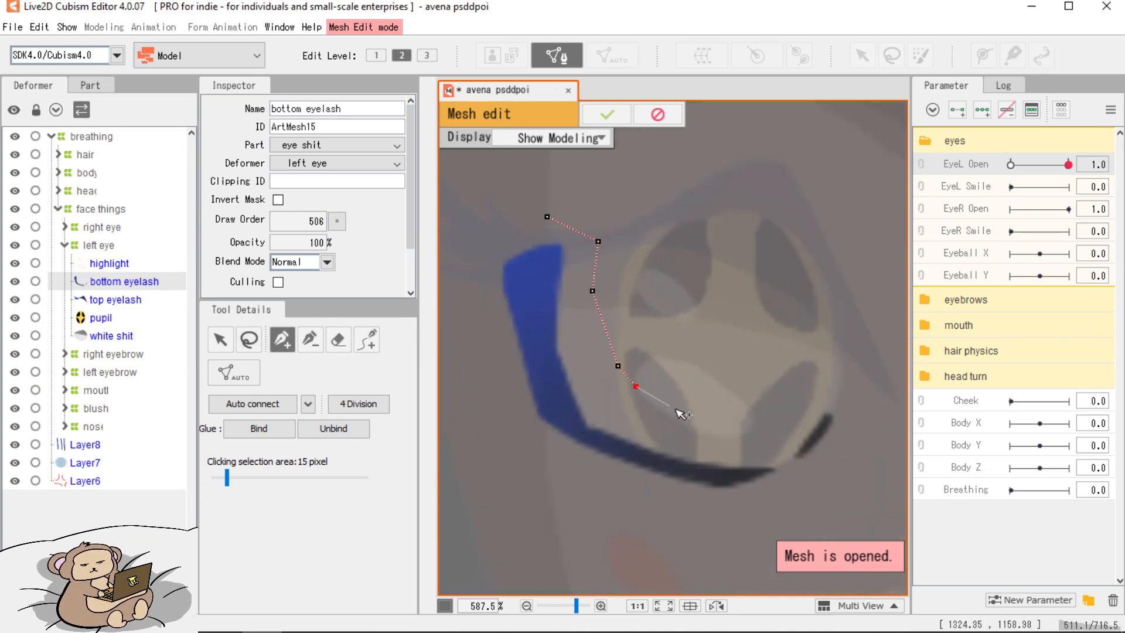
left_click(899, 426)
left_click(835, 498)
left_click(723, 502)
left_click(532, 491)
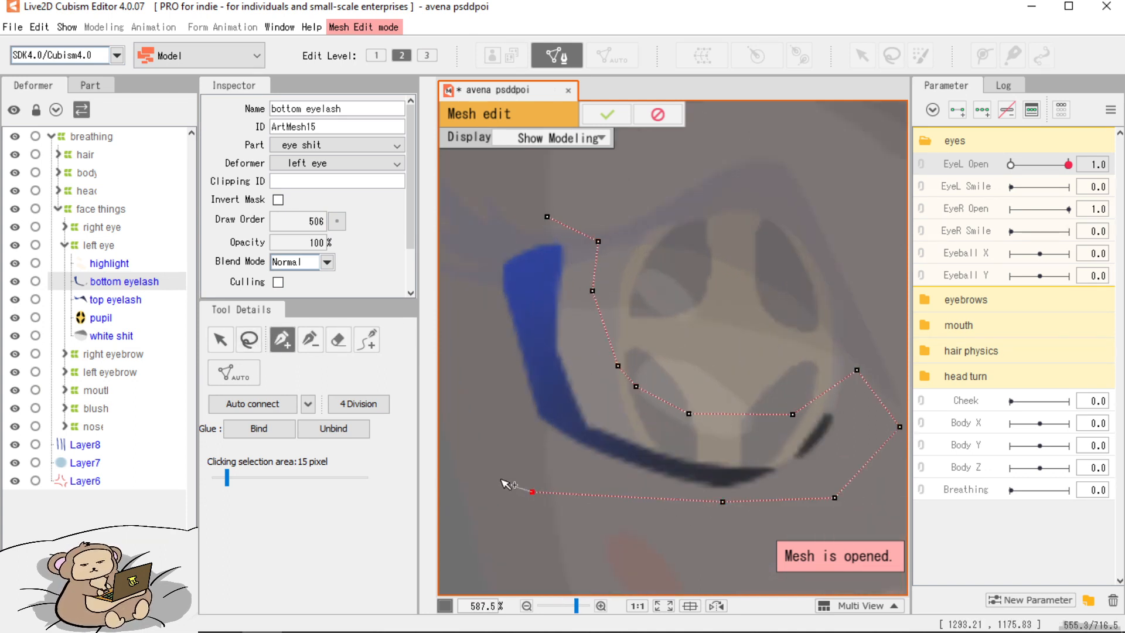
left_click(449, 342)
left_click(467, 234)
left_click(547, 216)
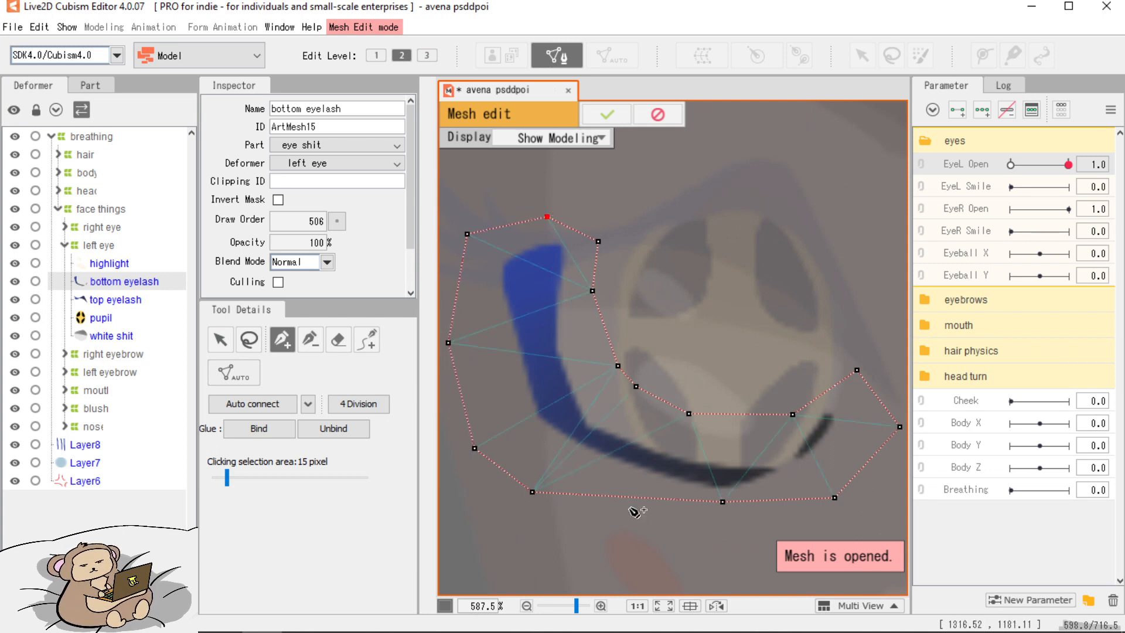
left_click_drag(632, 499, 633, 516)
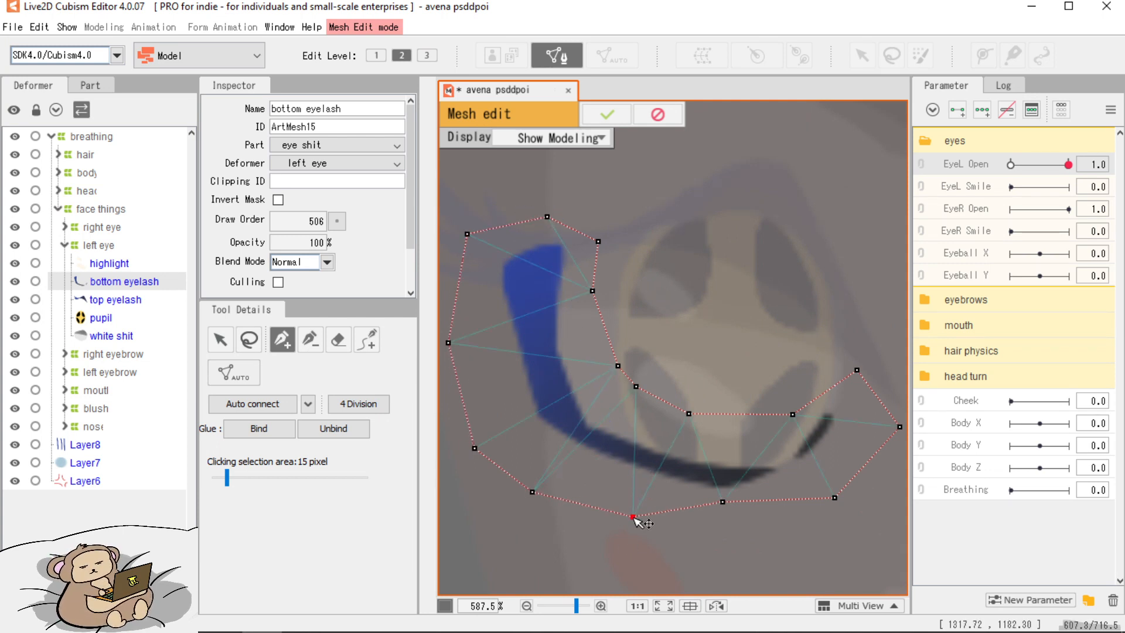
left_click_drag(724, 504, 727, 514)
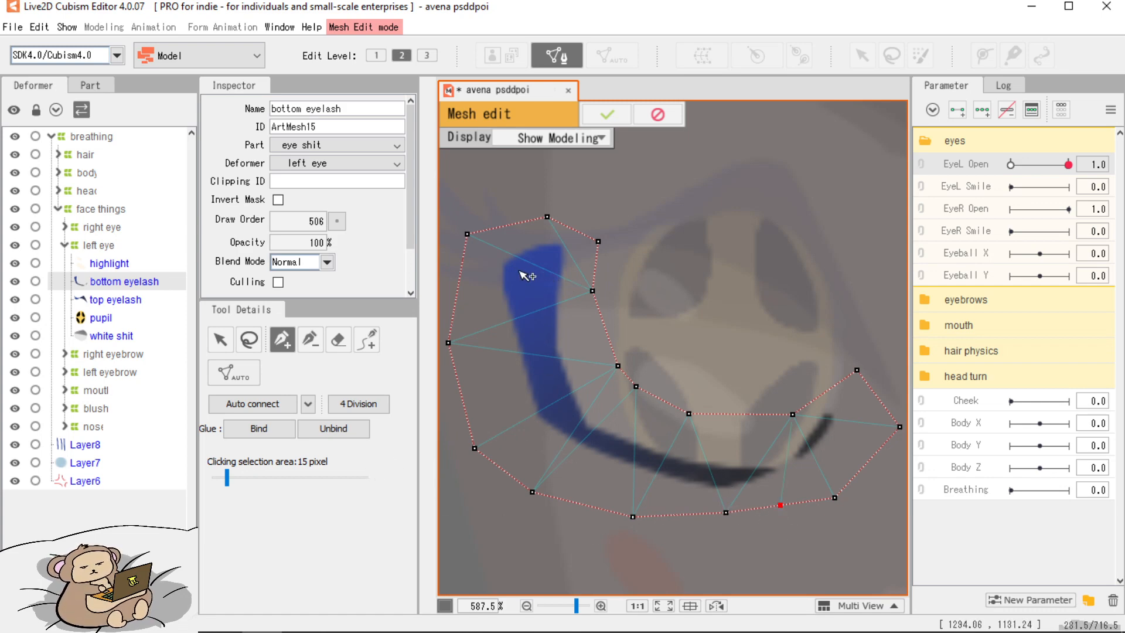
Add inner vertices along the bottom eyelash's stroke, auto-connect the mesh and apply the mesh edit.
mouse_move(516, 279)
left_mouse_down()
mouse_move(542, 384)
mouse_move(588, 439)
left_mouse_up()
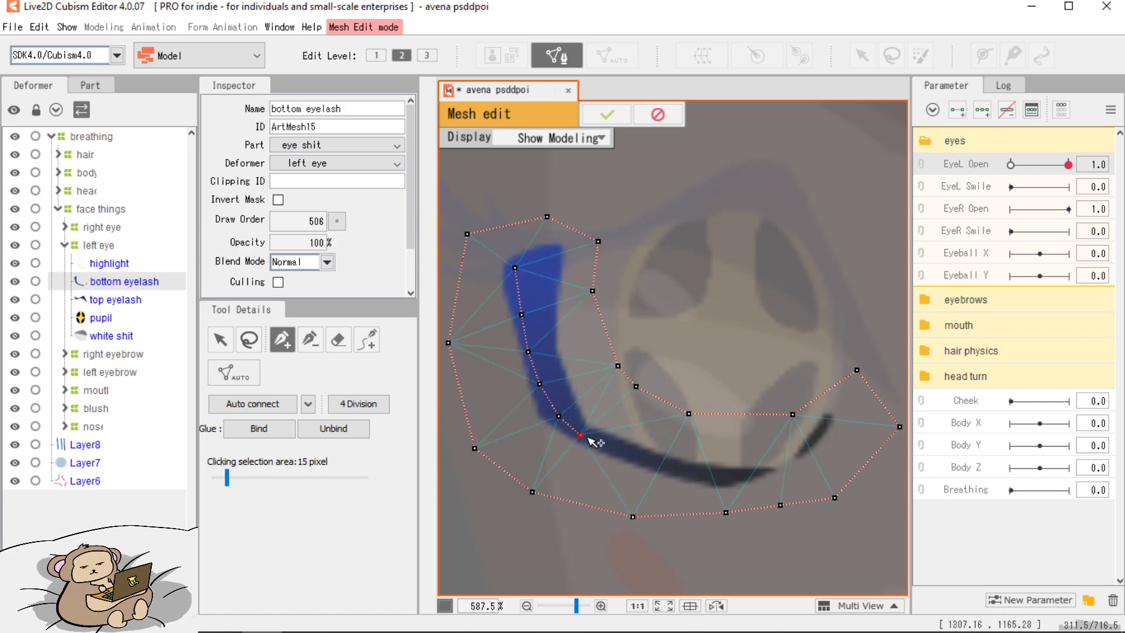
left_click_drag(660, 463, 753, 477)
left_click_drag(813, 456, 830, 425)
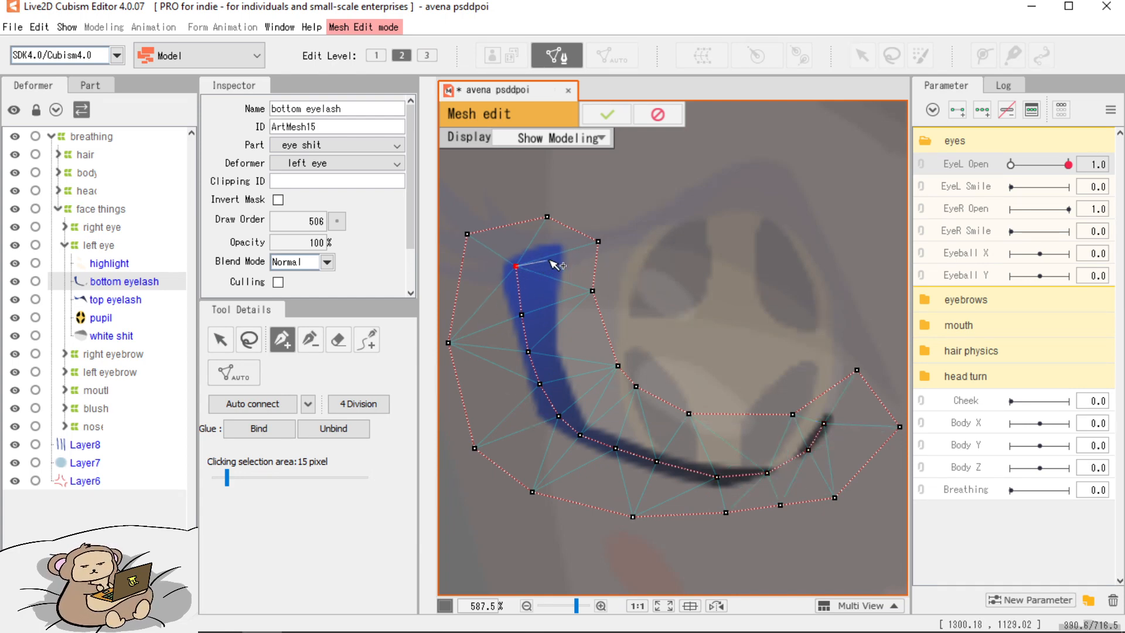
left_click_drag(552, 262, 548, 303)
left_click_drag(554, 370, 564, 400)
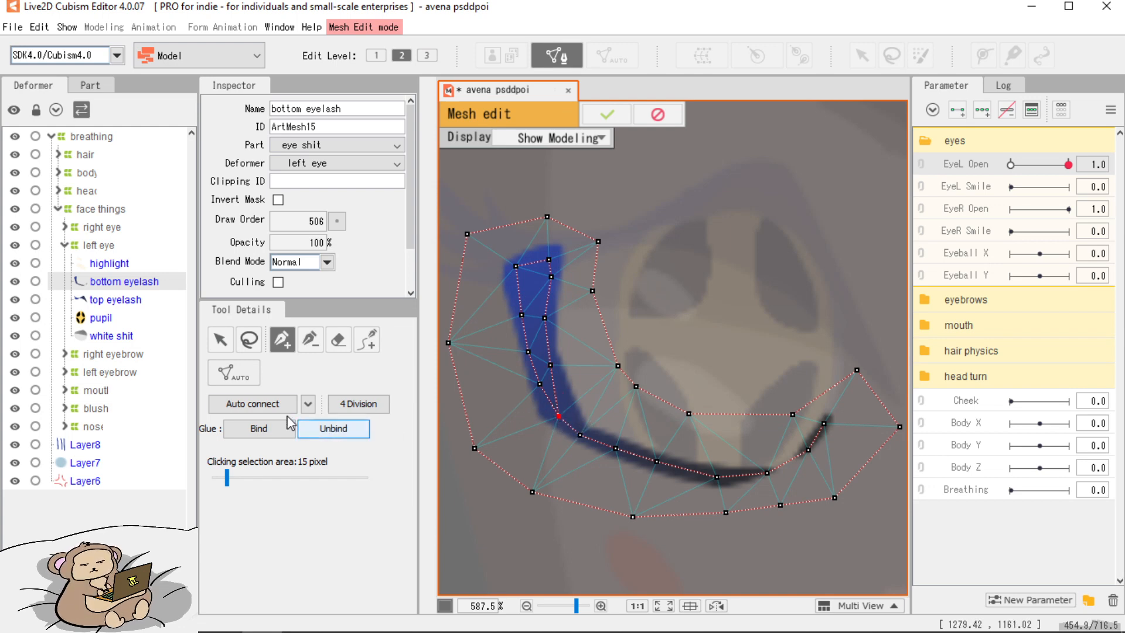
left_click(251, 403)
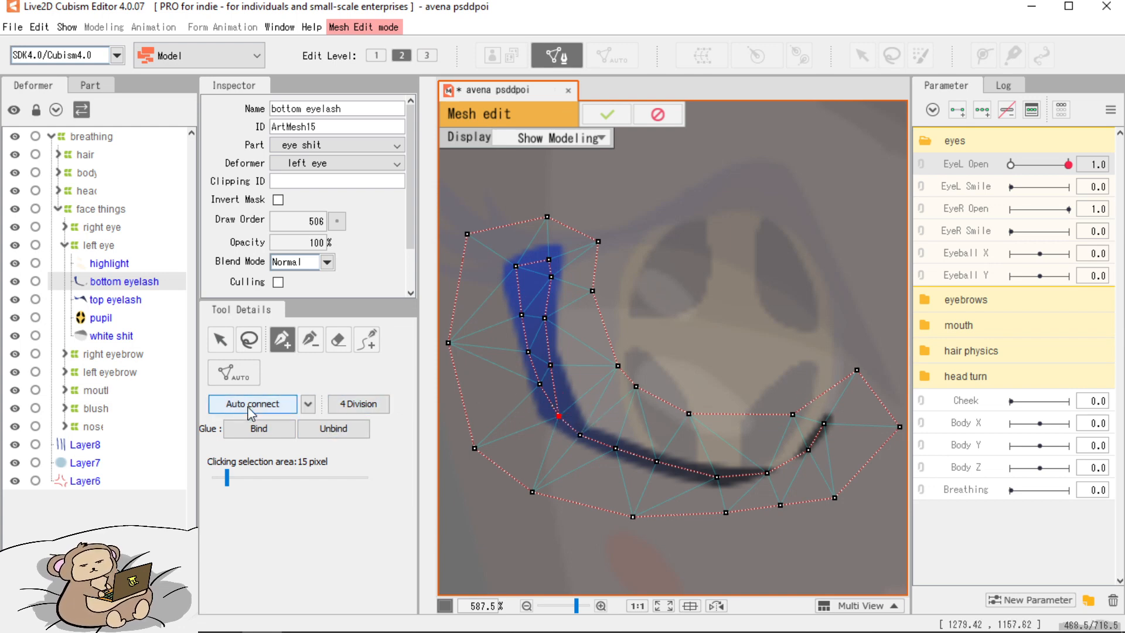
left_click(607, 114)
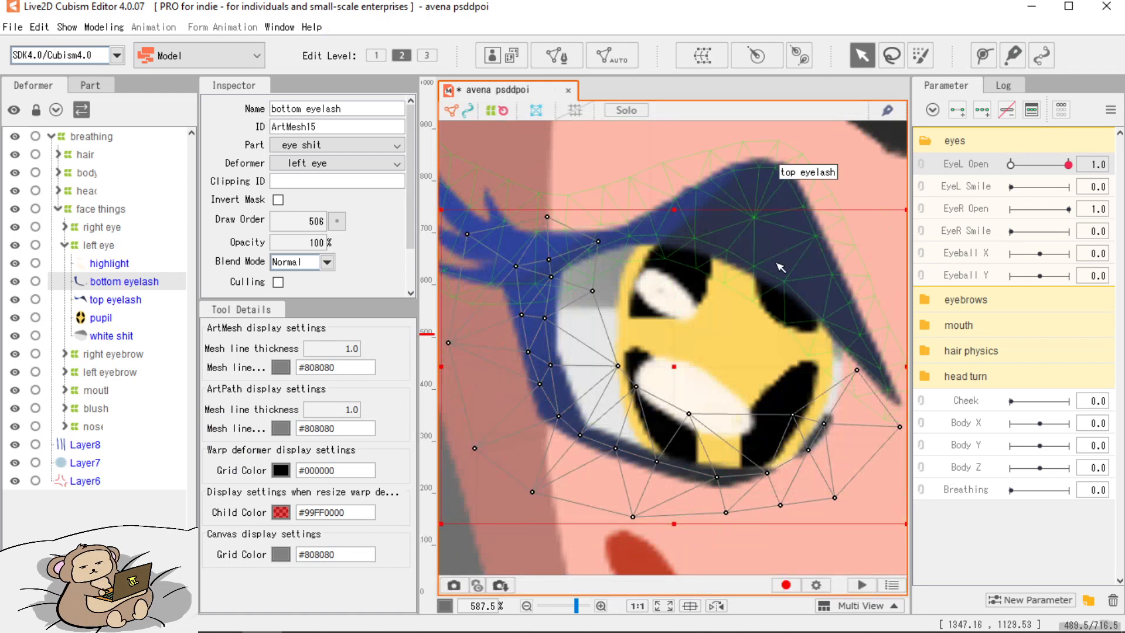
Create a four-point deform path along the bottom eyelash and set its width to 65.
scroll(779, 263, "down", 2)
left_click(984, 55)
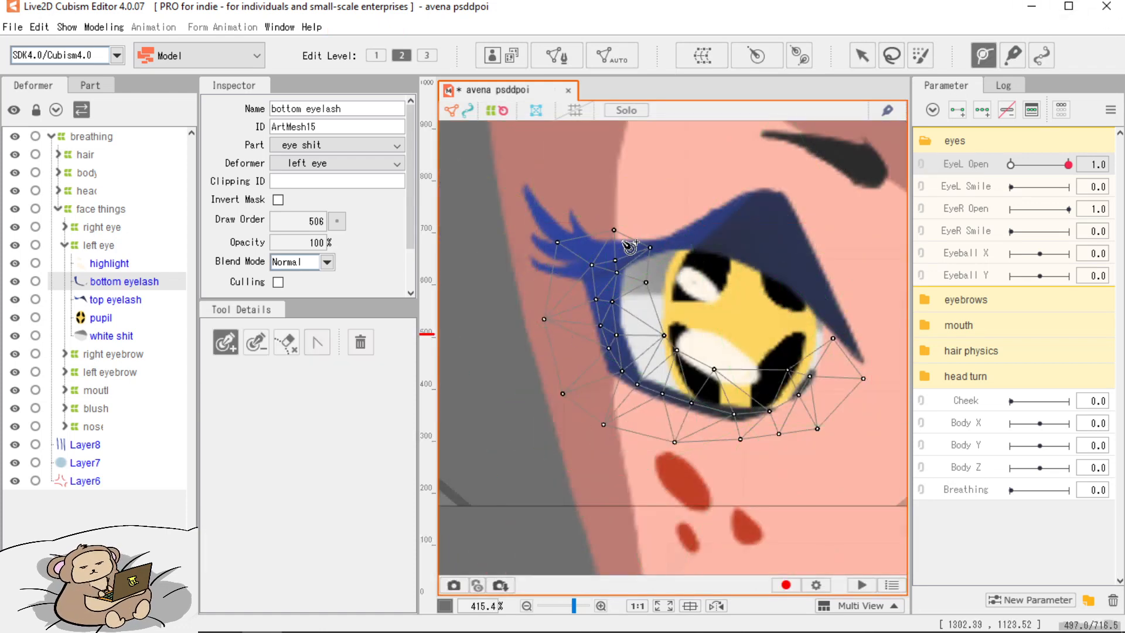
left_click(603, 271)
left_click(624, 378)
left_click(750, 410)
left_click(821, 370)
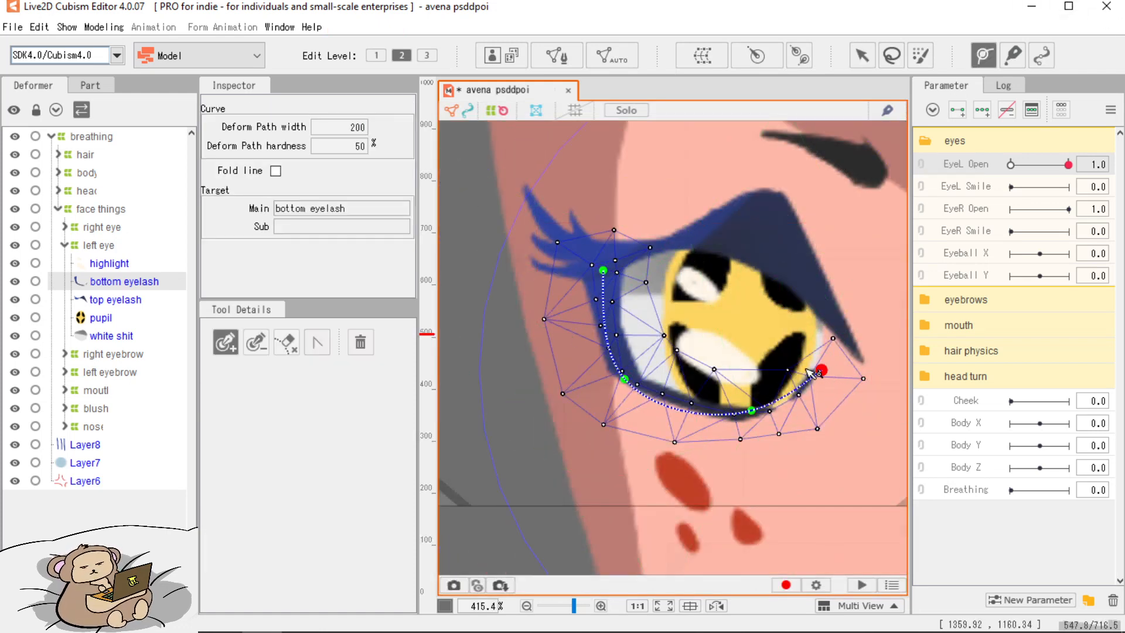
left_click_drag(750, 410, 748, 413)
left_click_drag(359, 125, 280, 125)
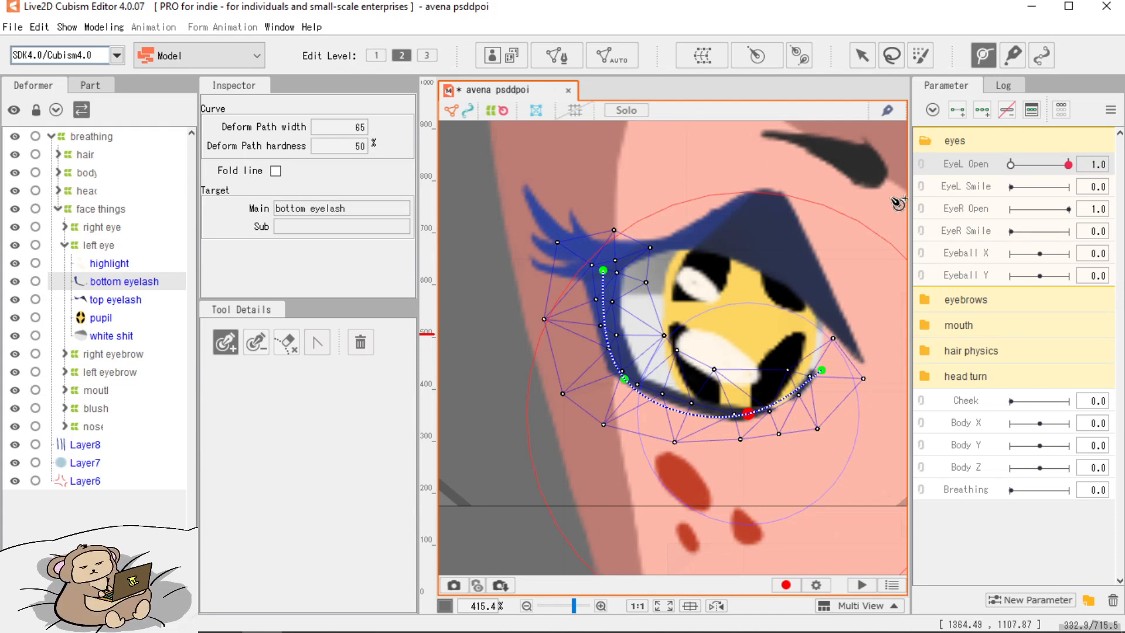
Add two keyforms on EyeL Open for the bottom eyelash and shift the lash slightly toward the nose at 0.0.
left_click_drag(1067, 168, 1011, 165)
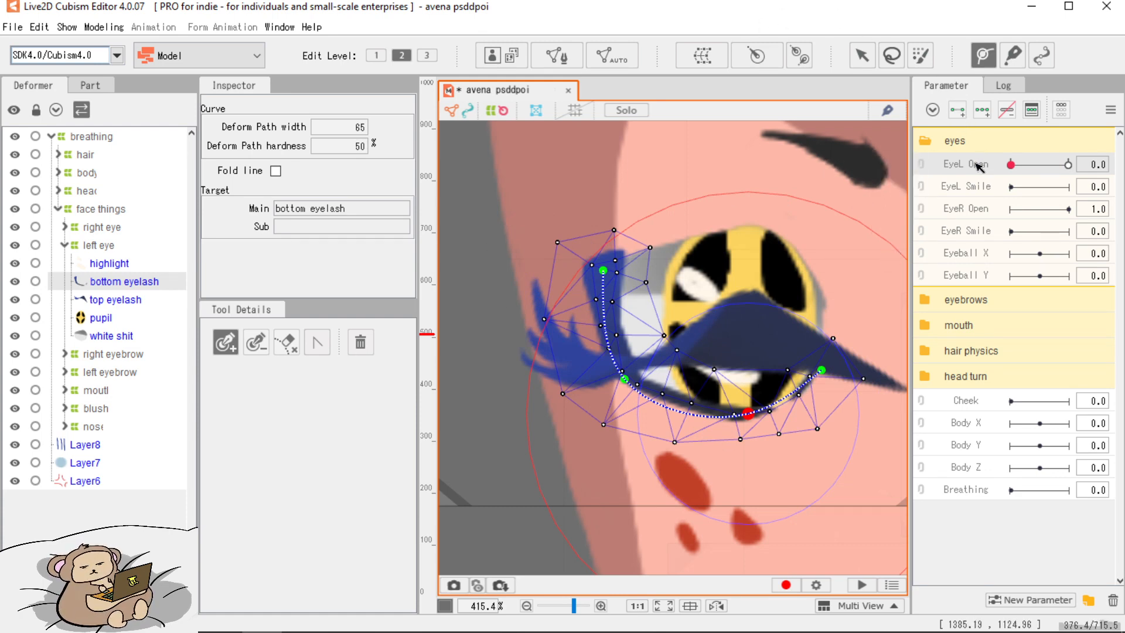
left_click(958, 117)
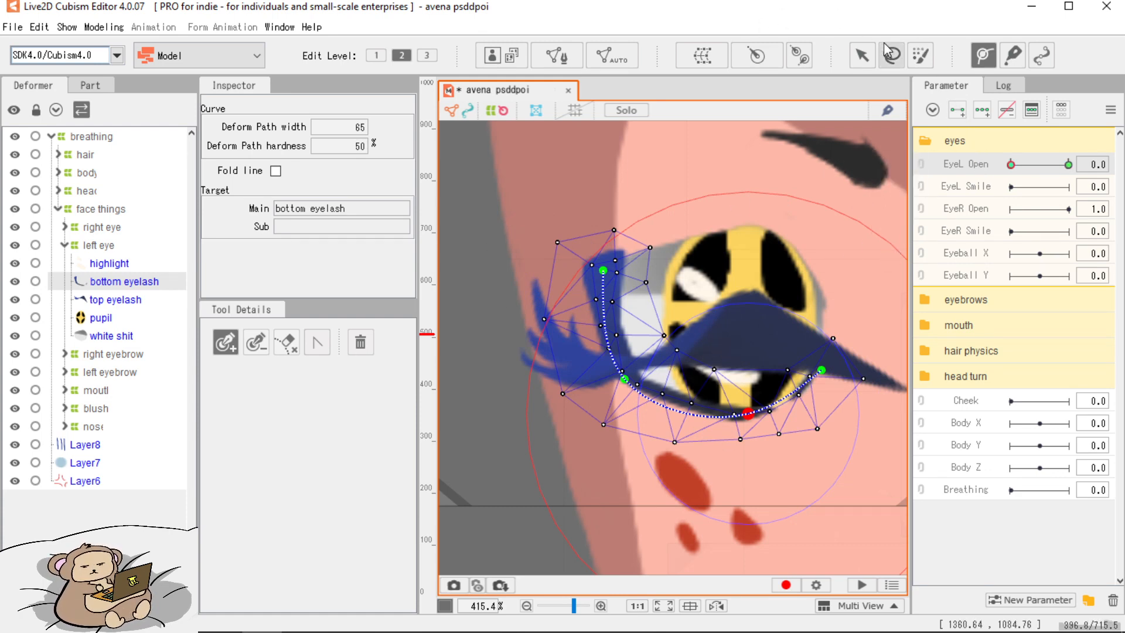
left_click(862, 56)
mouse_move(710, 341)
left_mouse_down()
mouse_move(790, 341)
mouse_move(722, 342)
left_mouse_up()
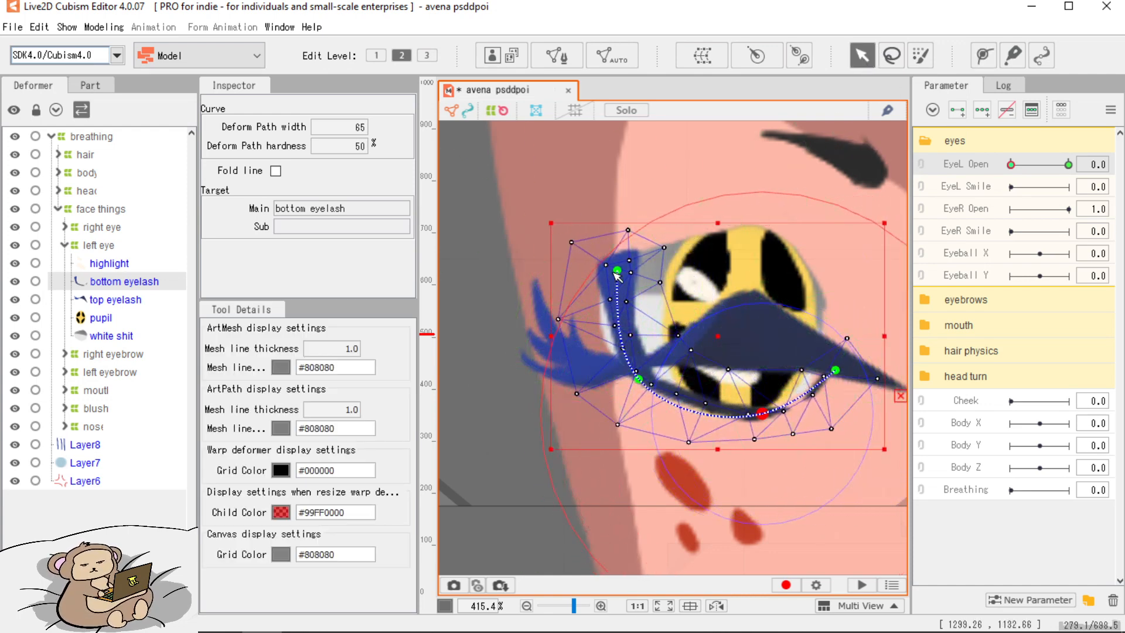
Flatten the bottom eyelash's deform path against the closed top eyelash at EyeL Open 0.0, and return the parameter to 1.0.
left_click_drag(615, 271, 576, 361)
left_click_drag(639, 380, 641, 392)
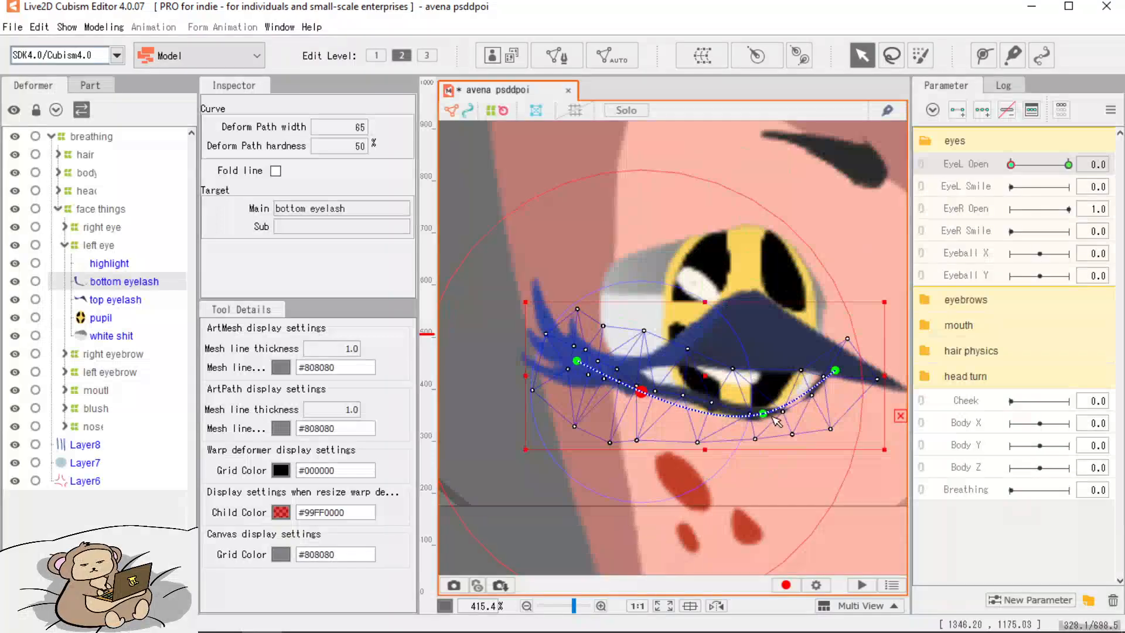
left_click_drag(763, 414, 762, 389)
left_click_drag(642, 391, 656, 376)
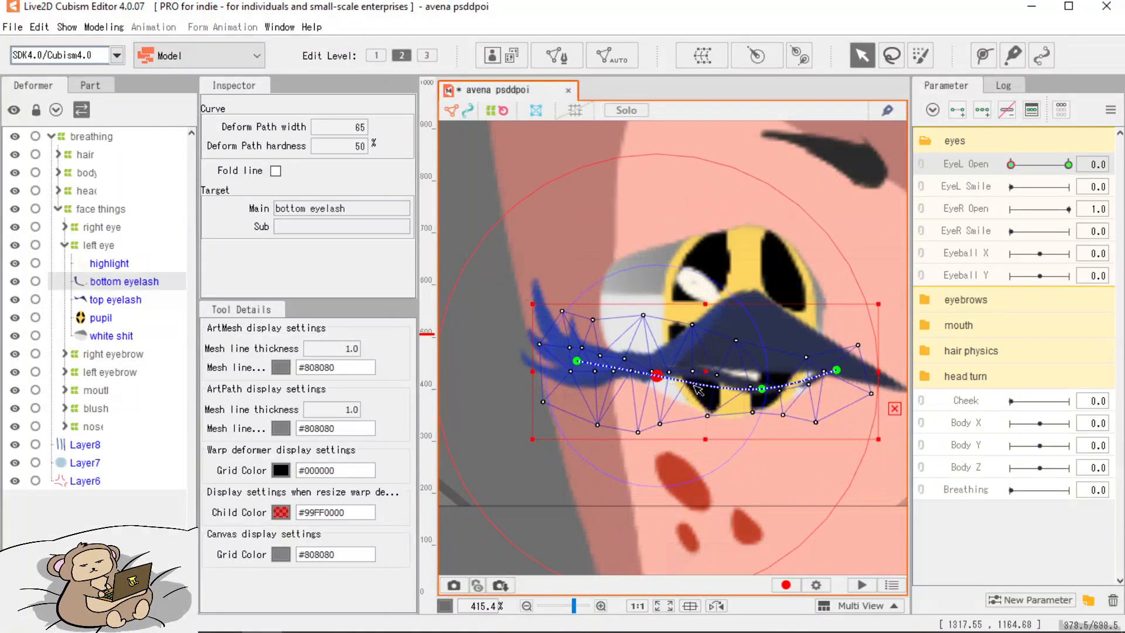
left_click_drag(762, 390, 848, 371)
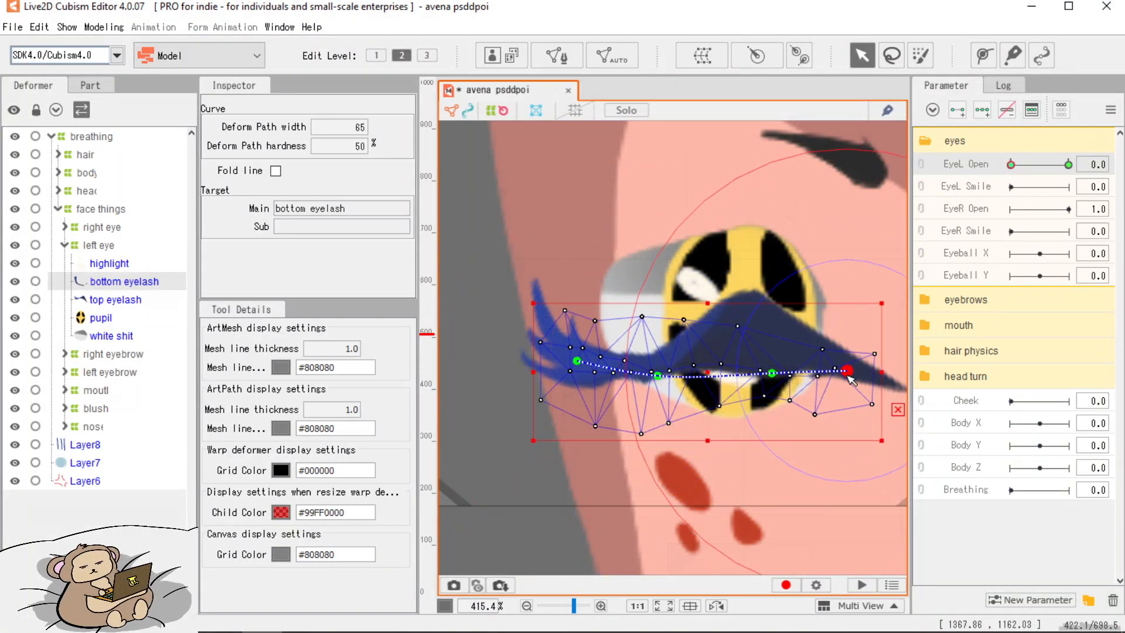
left_click_drag(1013, 163, 1107, 266)
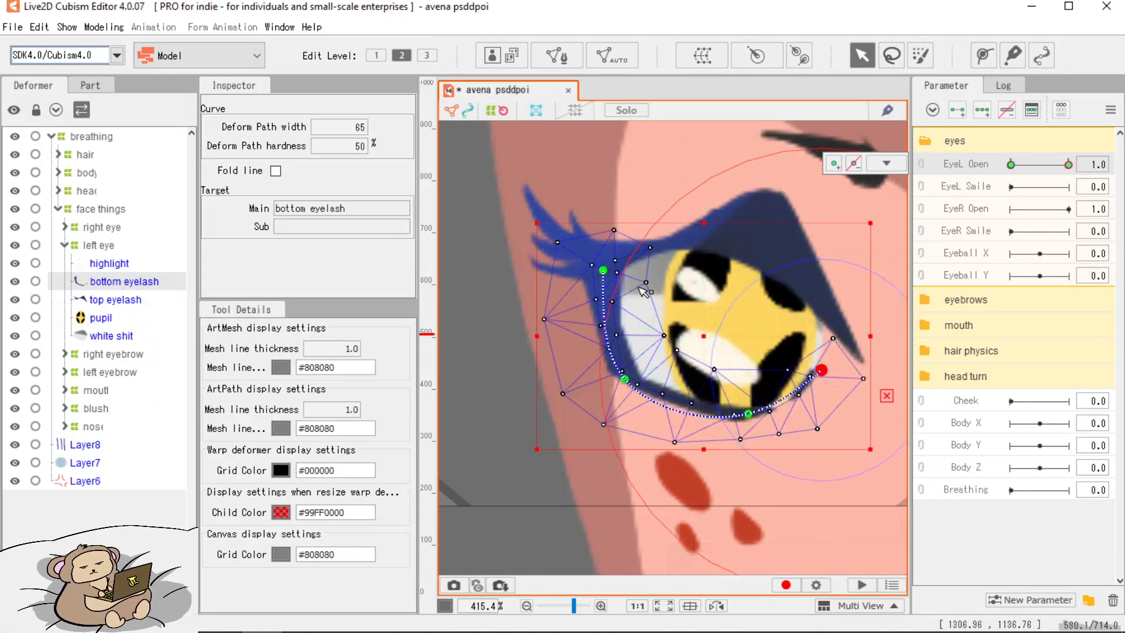
Add two keyforms on EyeL Open for the left eye's "white shit" mesh and set the parameter to 0.0.
left_click(112, 336)
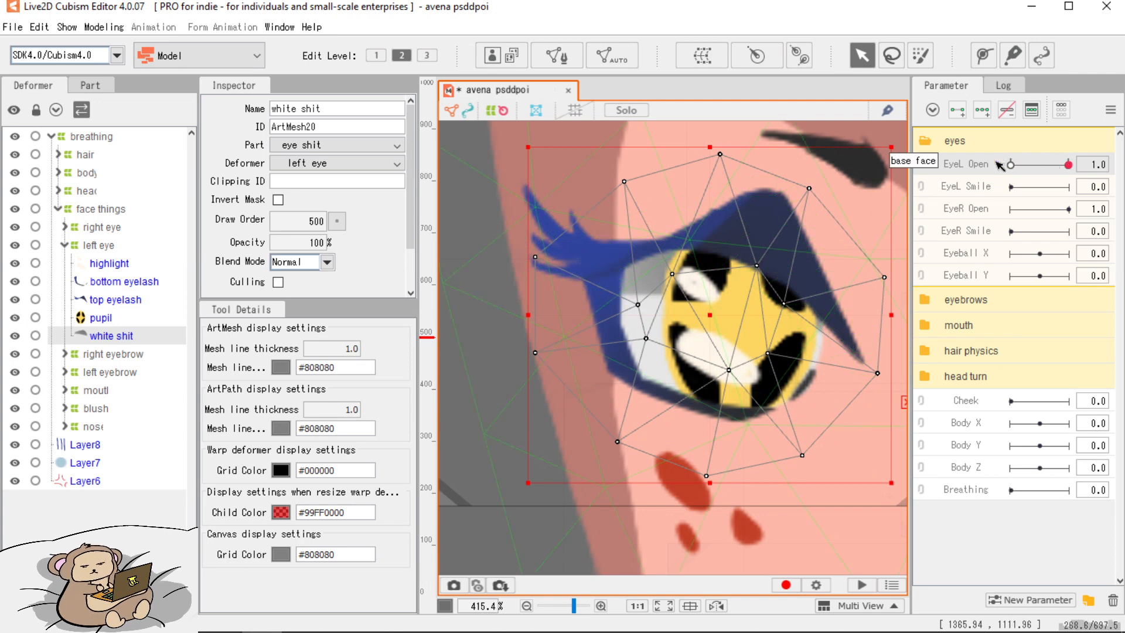
left_click(959, 113)
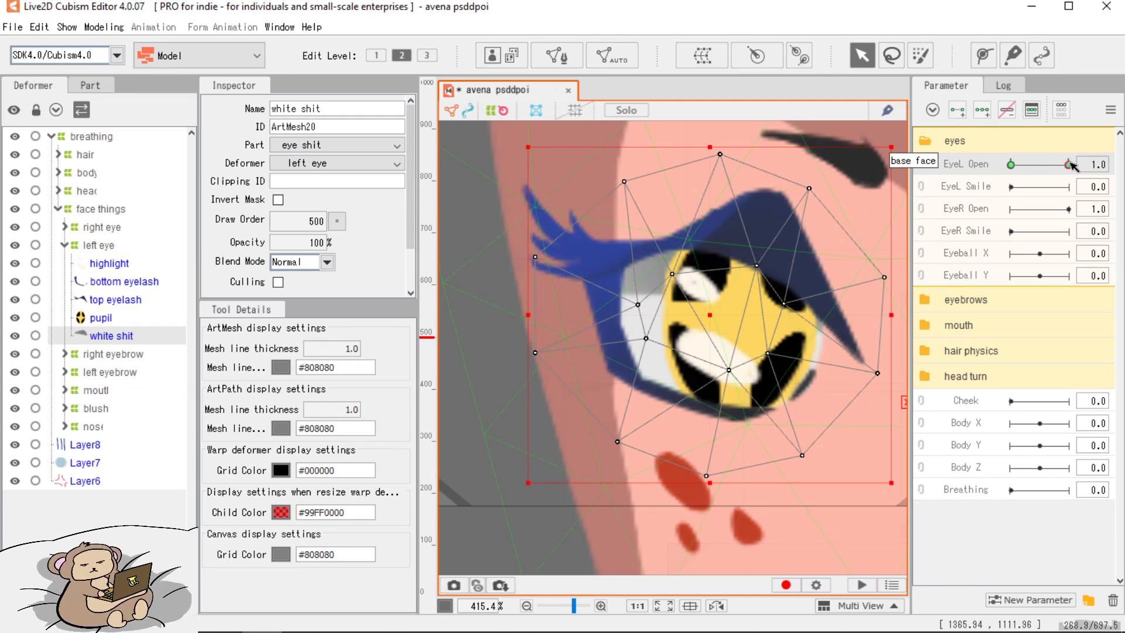
left_click_drag(1072, 164, 1011, 164)
left_click_drag(733, 290, 714, 297)
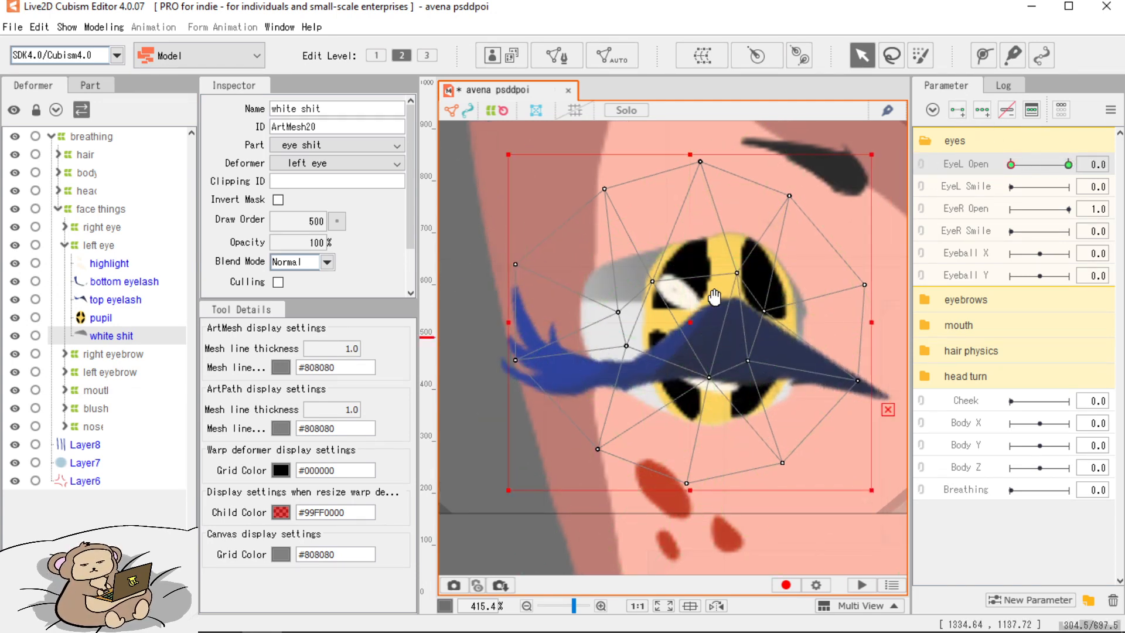
left_click_drag(871, 155, 691, 154)
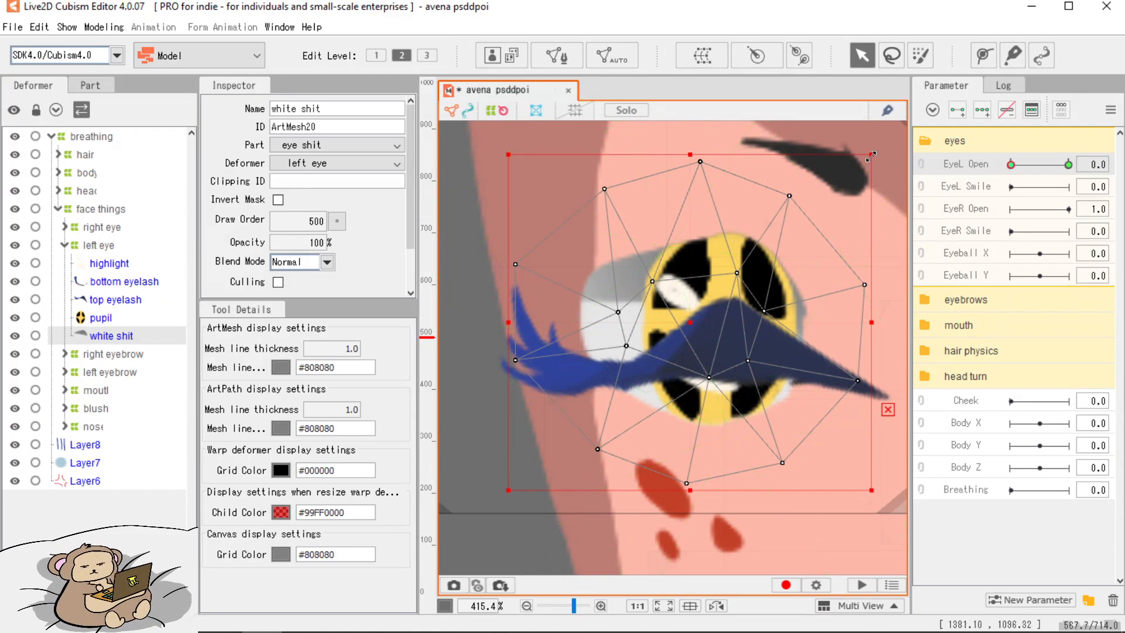
left_click_drag(881, 144, 937, 282)
key("ctrl+z")
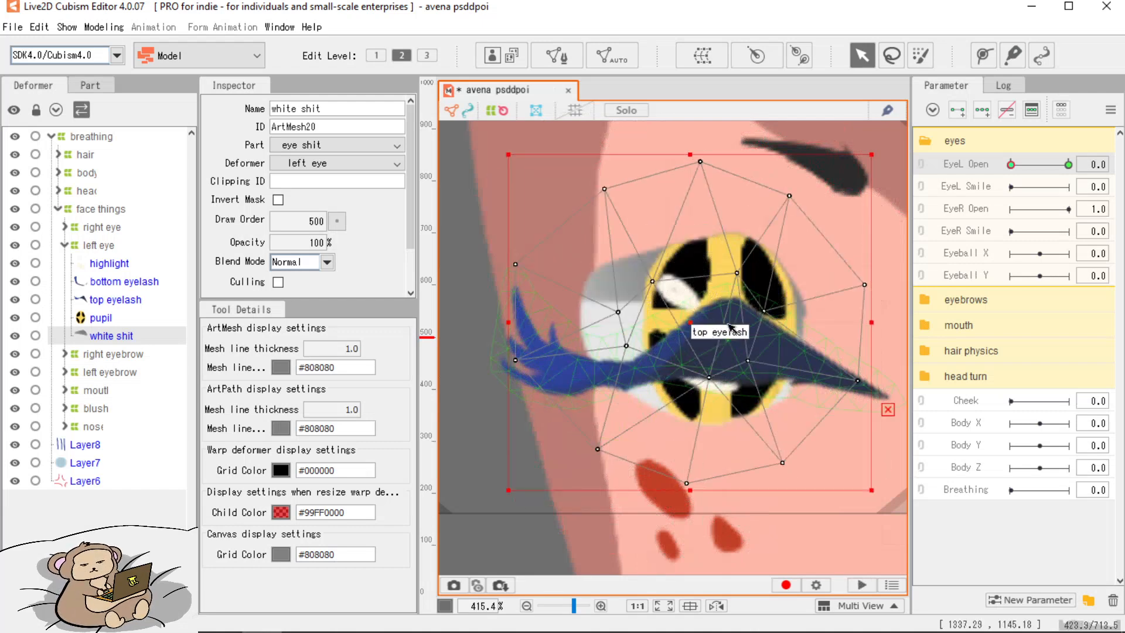
Squash the left eye white vertically from above and below behind the closed top eyelash at EyeL Open 0.0.
left_click_drag(690, 155, 691, 261)
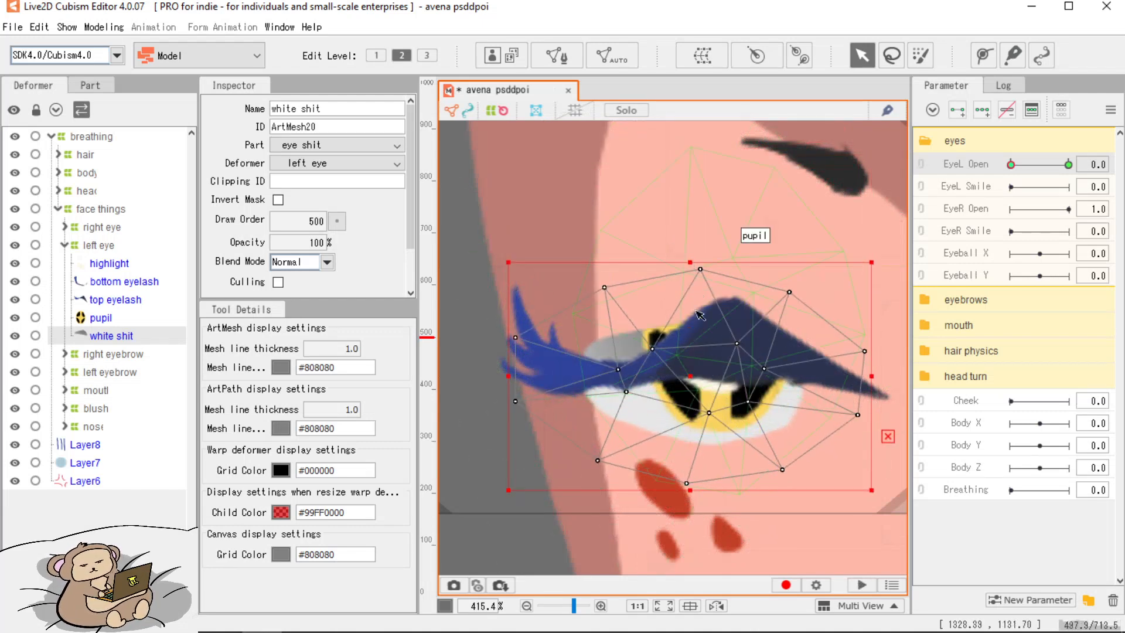
left_click_drag(691, 490, 696, 408)
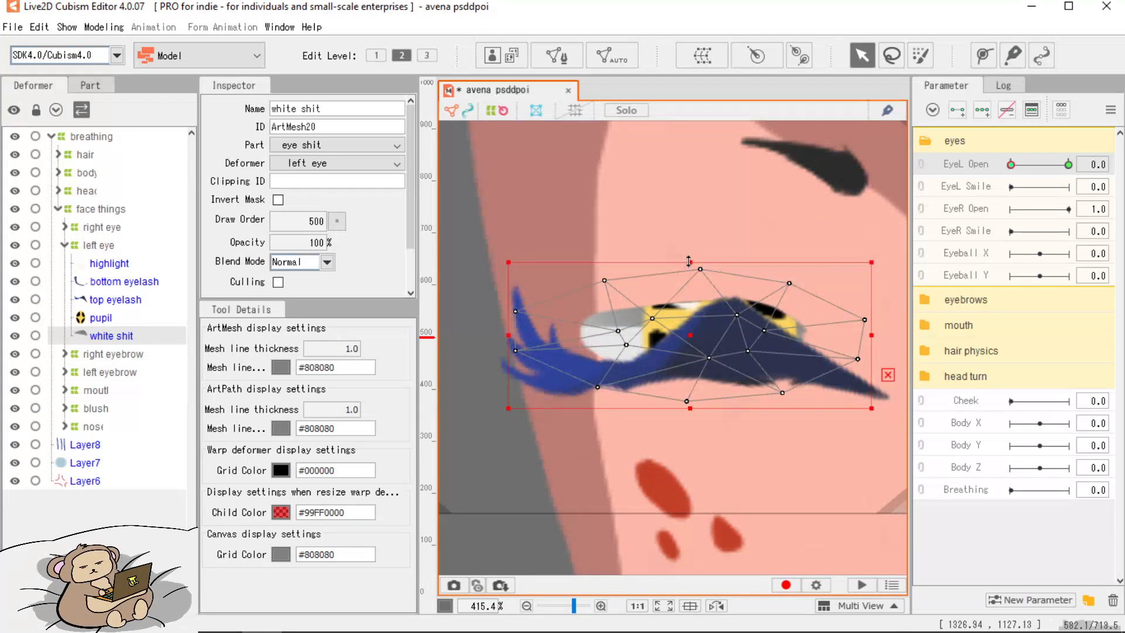
left_click_drag(691, 262, 691, 330)
left_click_drag(691, 408, 690, 393)
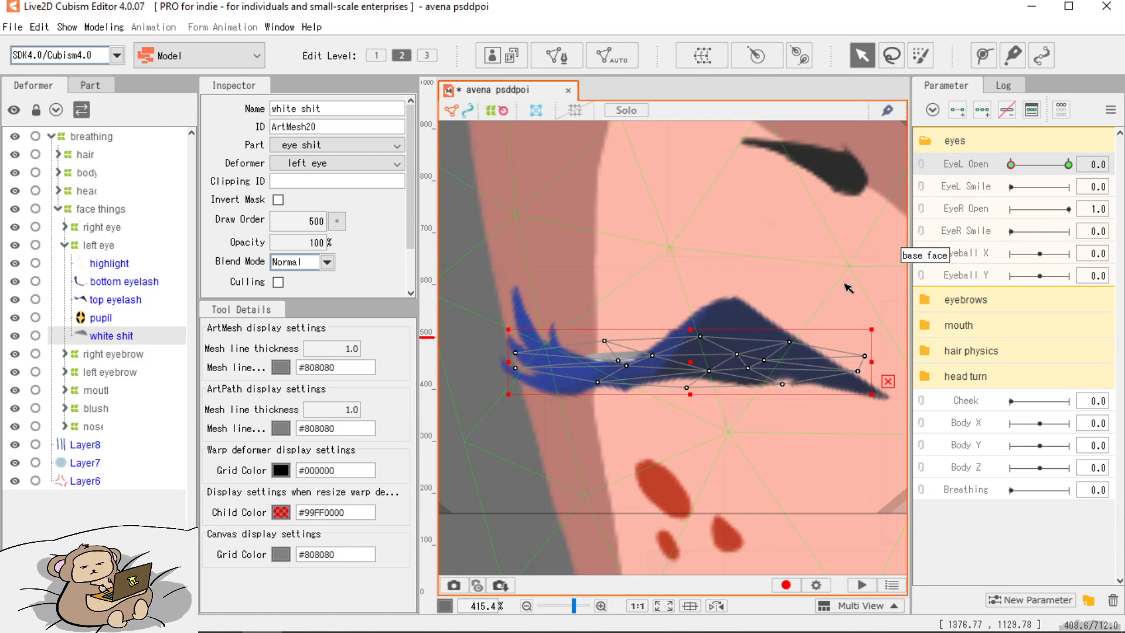
Create a three-point deform path along the squashed left eye white and set its width to 46.
left_click(984, 57)
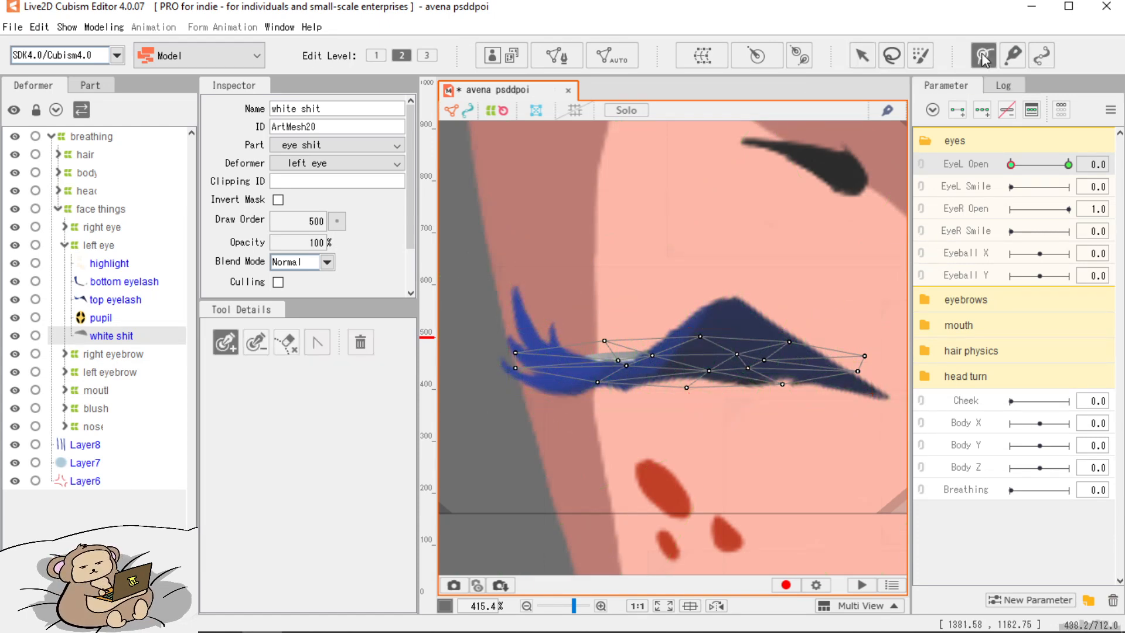
left_click(564, 361)
left_click(694, 362)
left_click(827, 367)
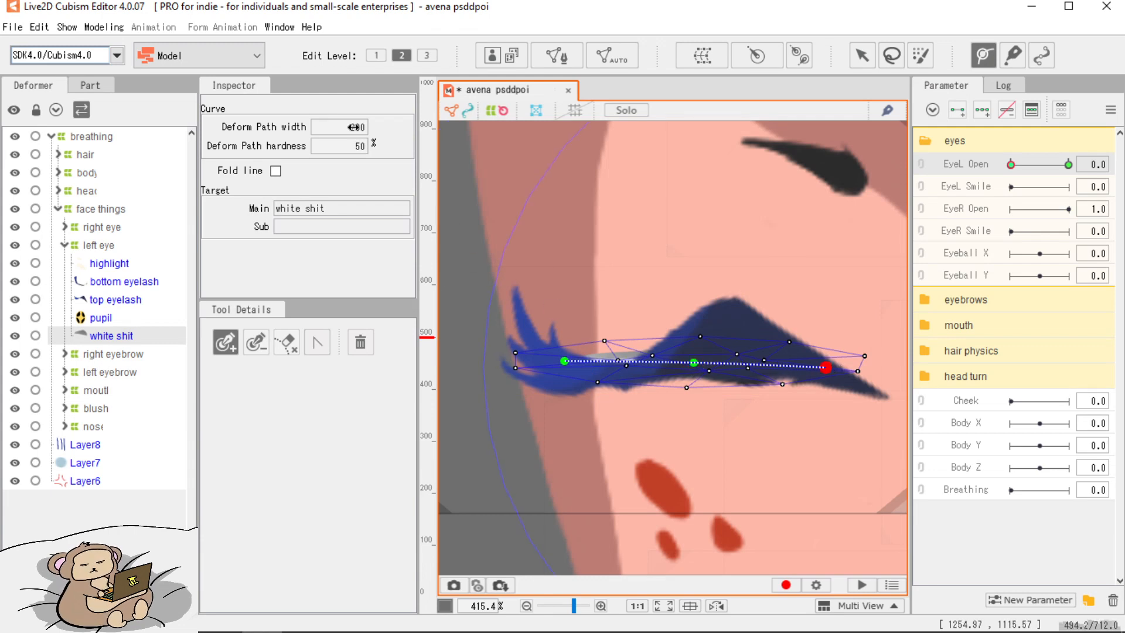
left_click_drag(353, 127, 264, 127)
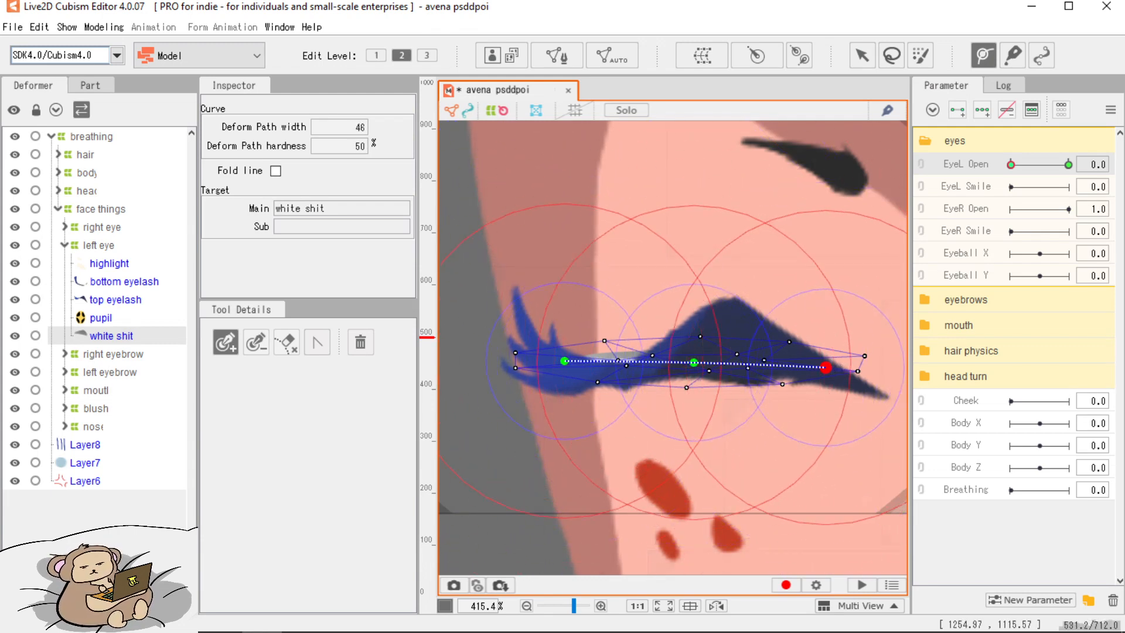
Curve and flatten the left eye white's deform path to hide behind the closed eyelash, and return EyeL Open to 1.0.
left_click(862, 55)
left_click_drag(565, 360, 566, 381)
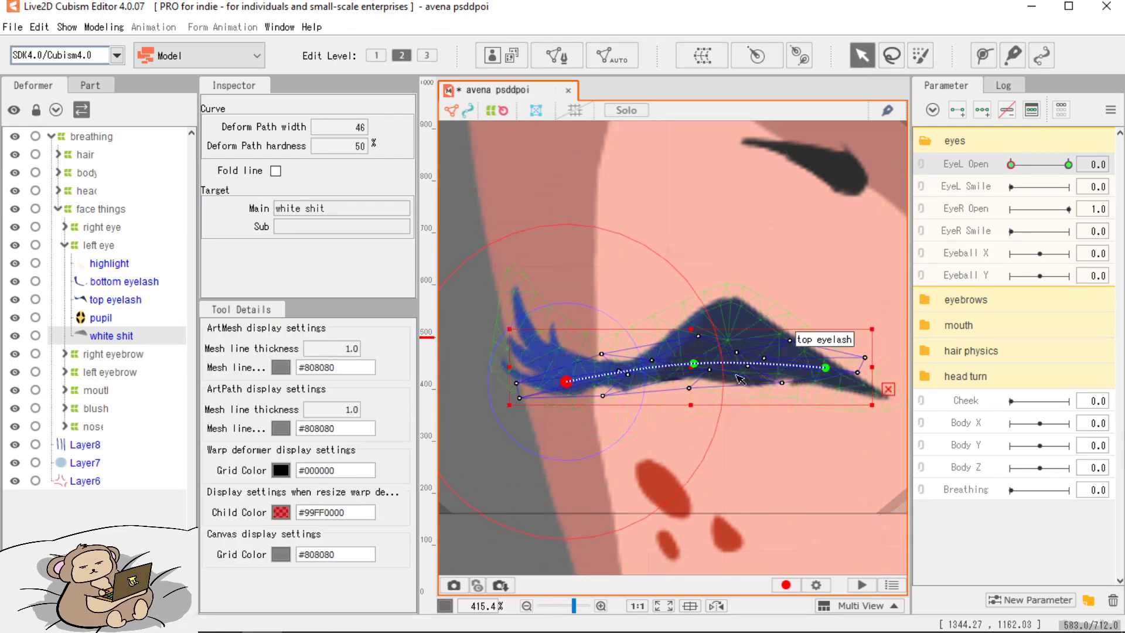
left_click_drag(696, 366, 701, 357)
left_click_drag(830, 359, 839, 376)
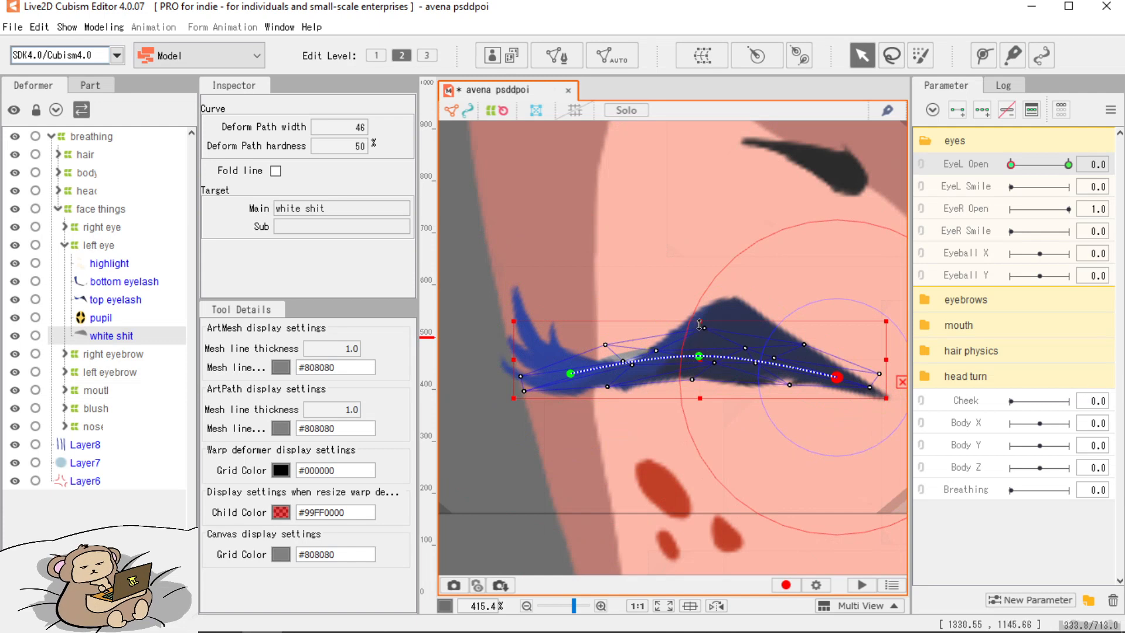
left_click_drag(695, 363, 710, 388)
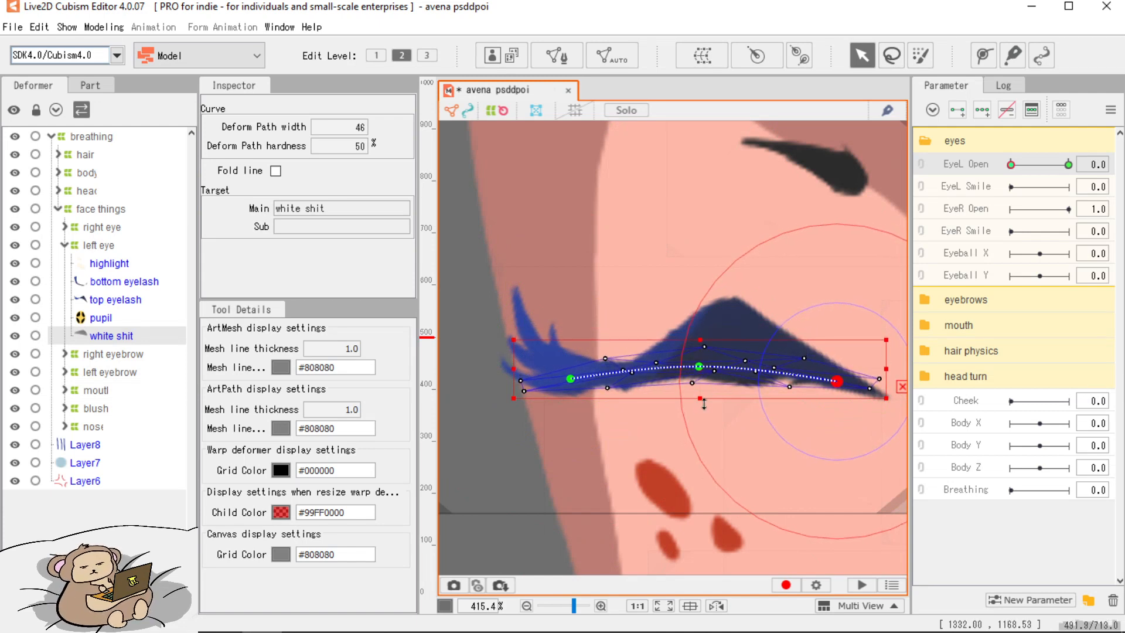
left_click_drag(1010, 164, 1072, 273)
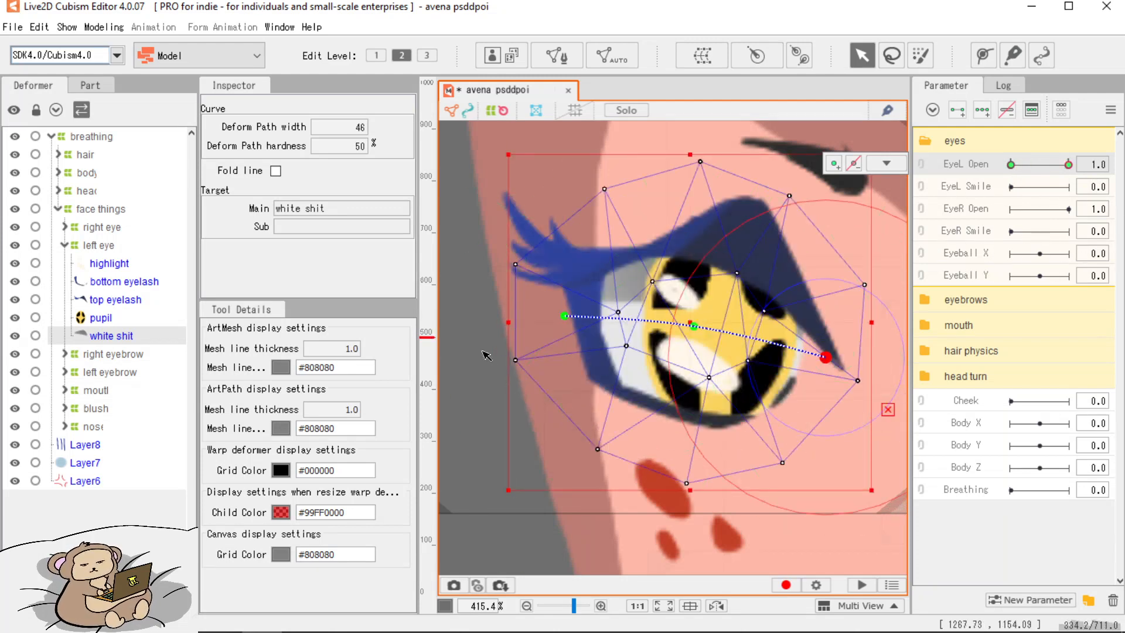
scroll(486, 356, "down", 2)
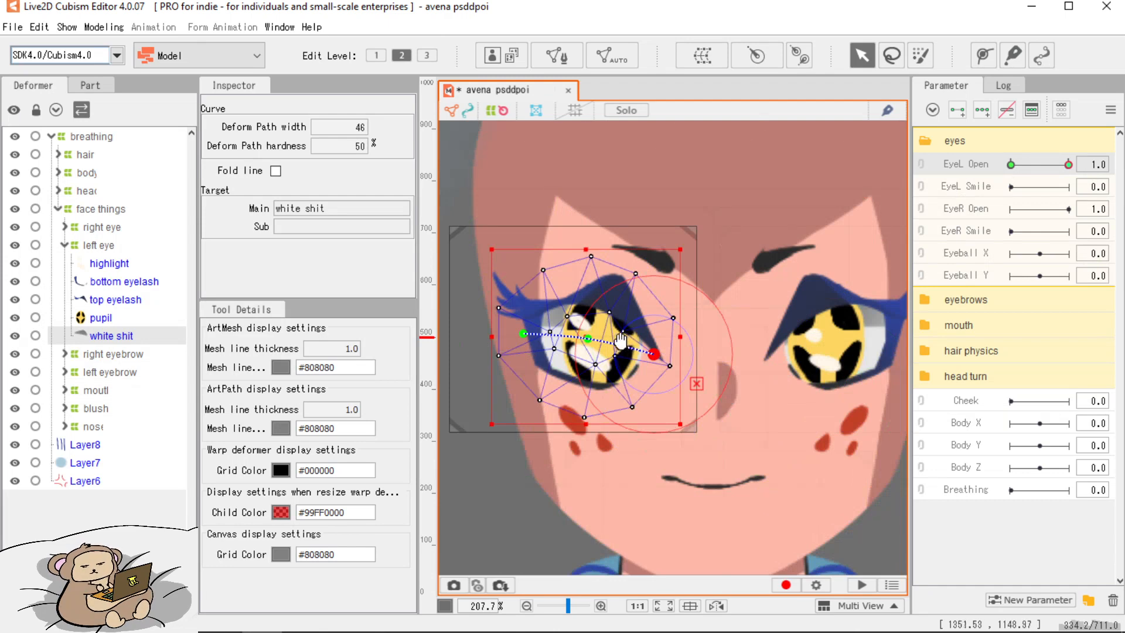
Duplicate all five left eye parts and create a parent warp deformer named "right eye" for one set.
left_click(118, 266)
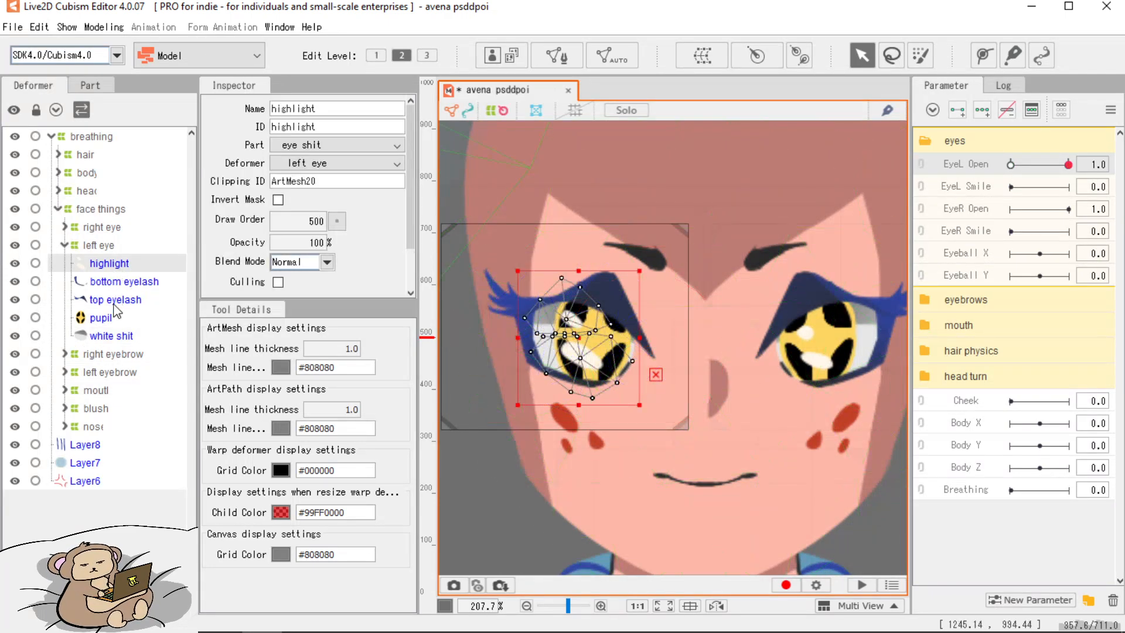
left_click(113, 336, "shift")
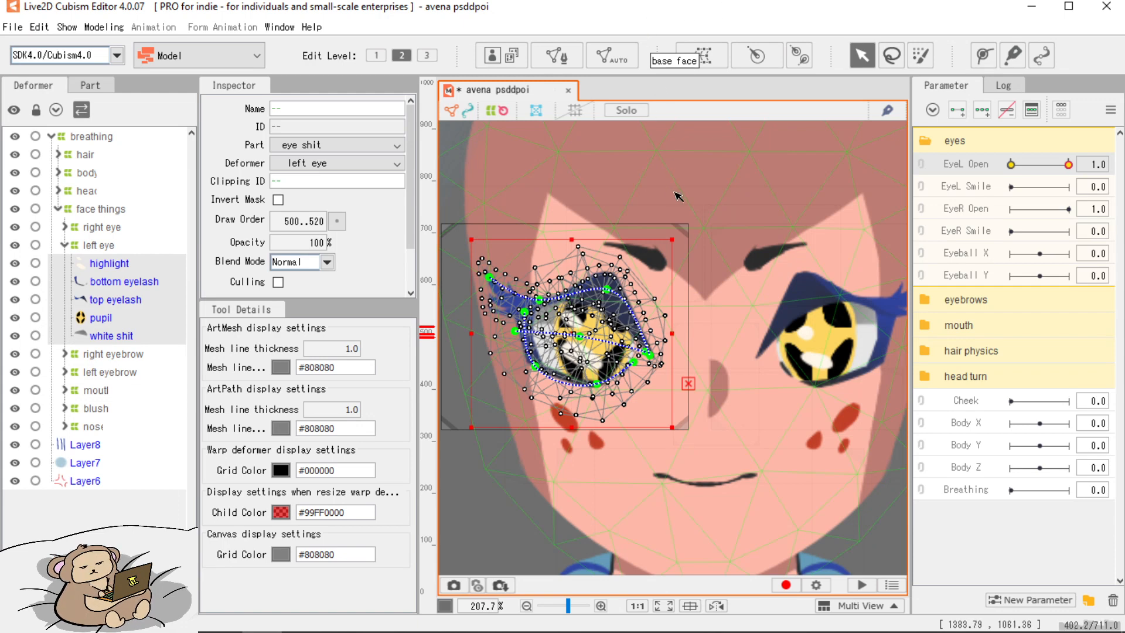
key("ctrl+v")
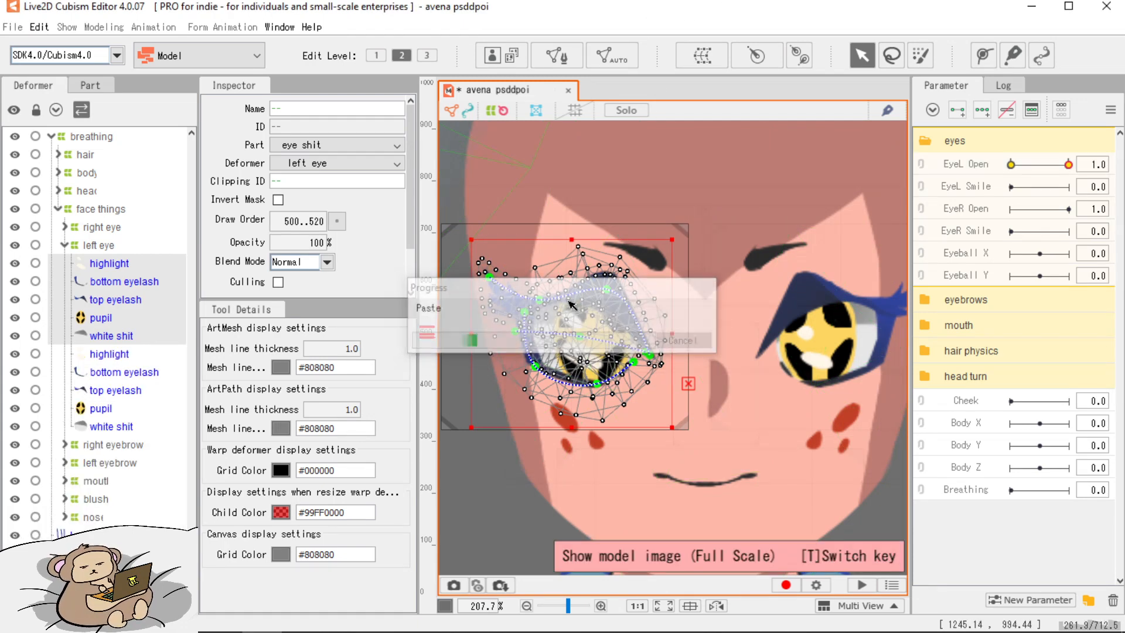
left_click(718, 55)
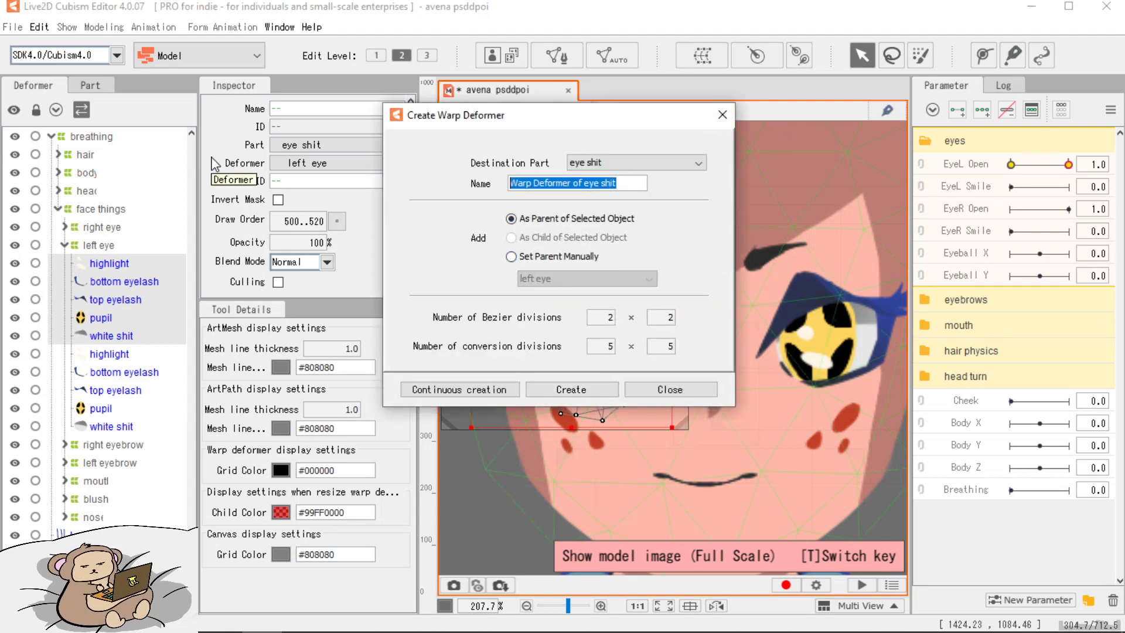
key("BackSpace")
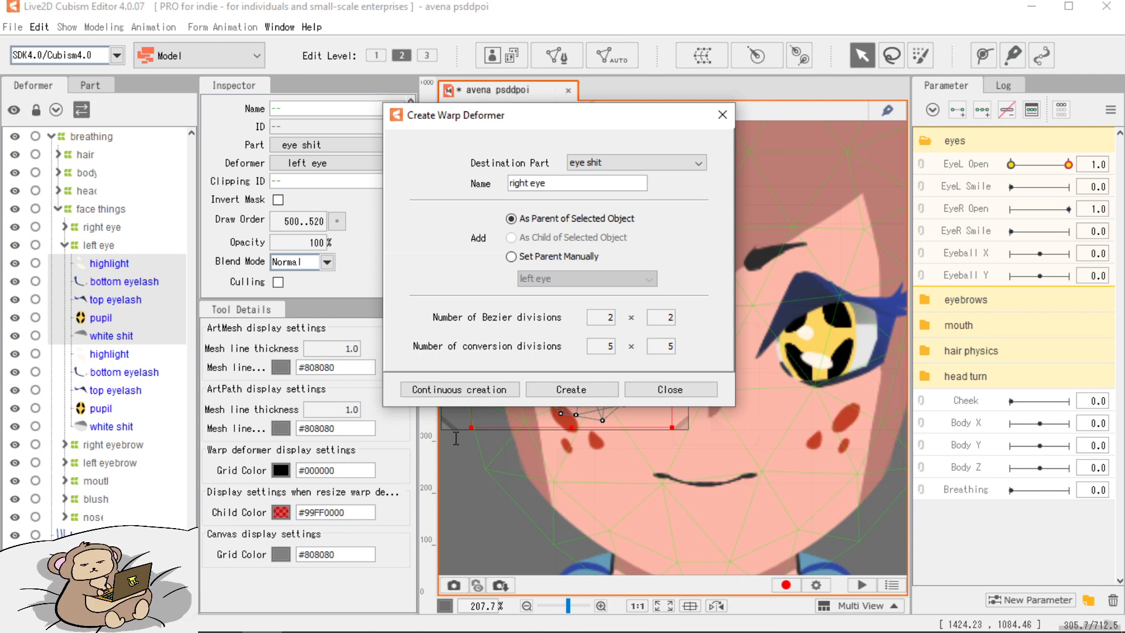
left_click(565, 391)
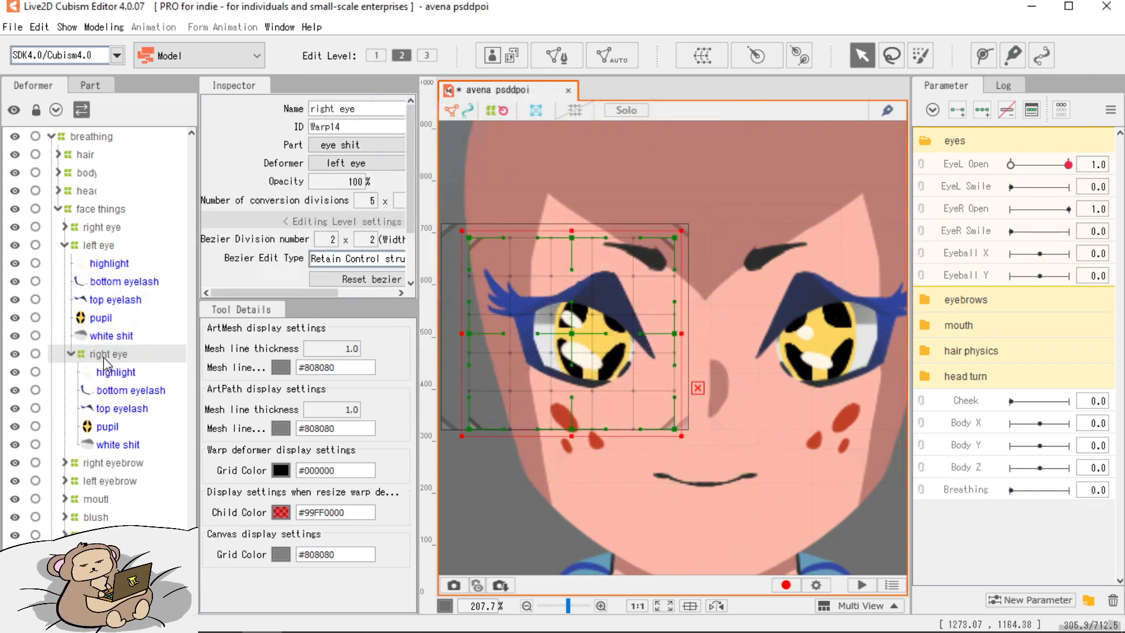
Reflect the new right eye deformer horizontally and move it across the face onto the existing right eye.
right_click(695, 300)
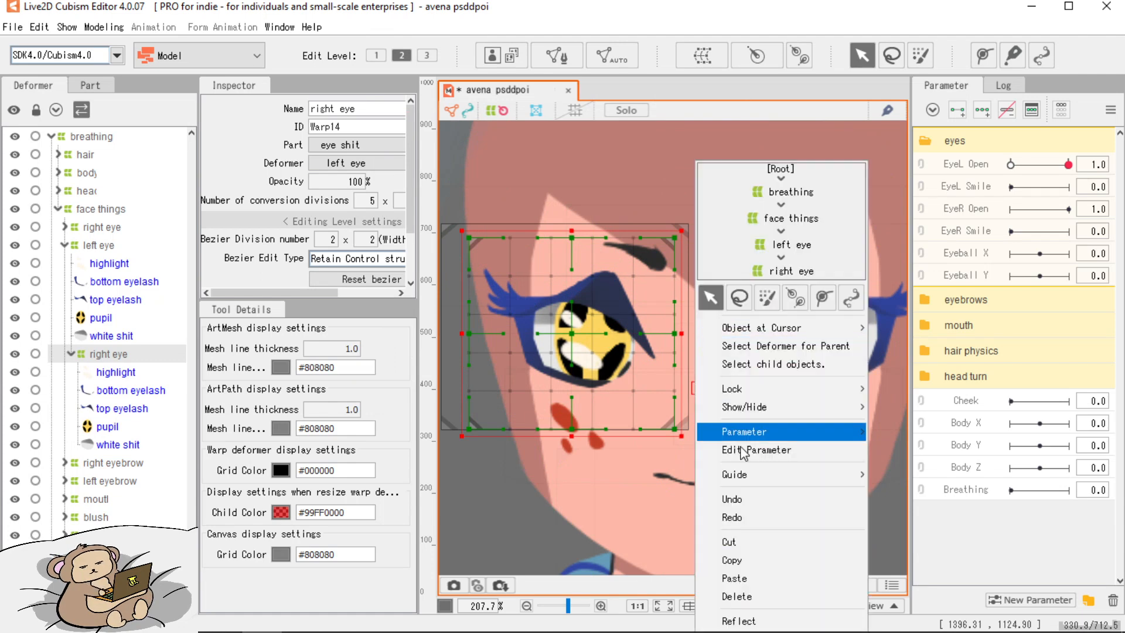
mouse_move(778, 404)
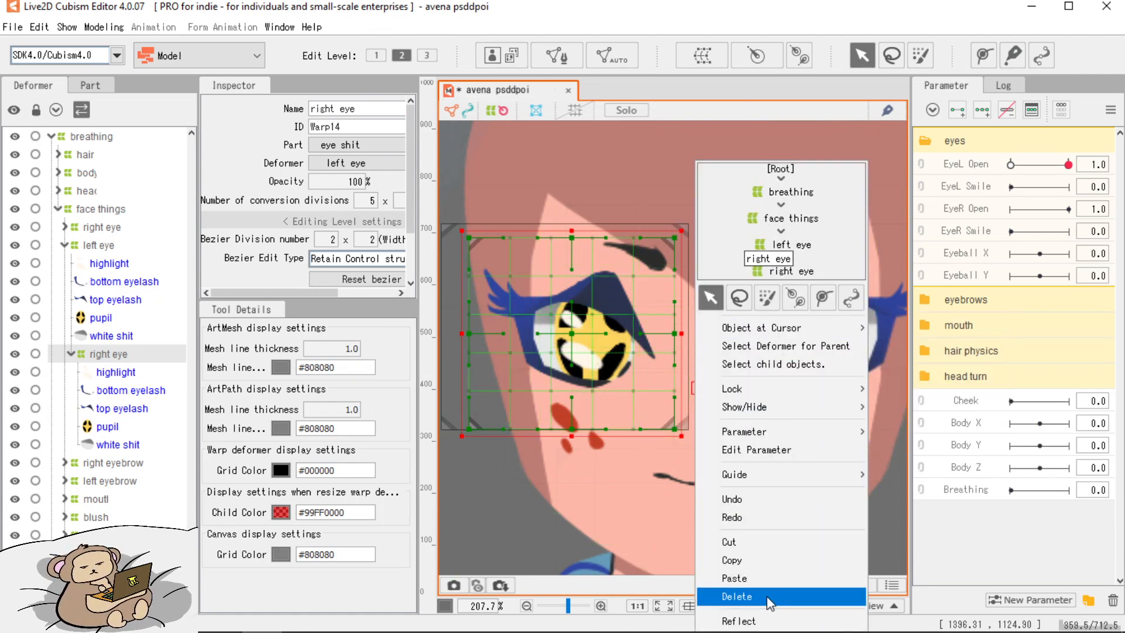
left_click(739, 620)
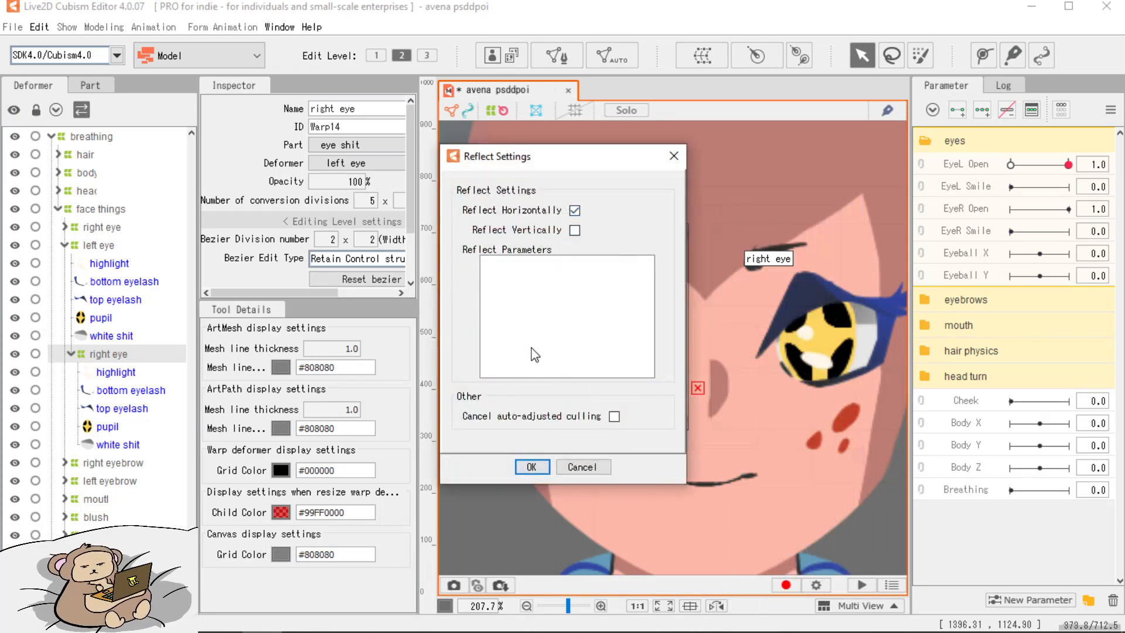
left_click(530, 466)
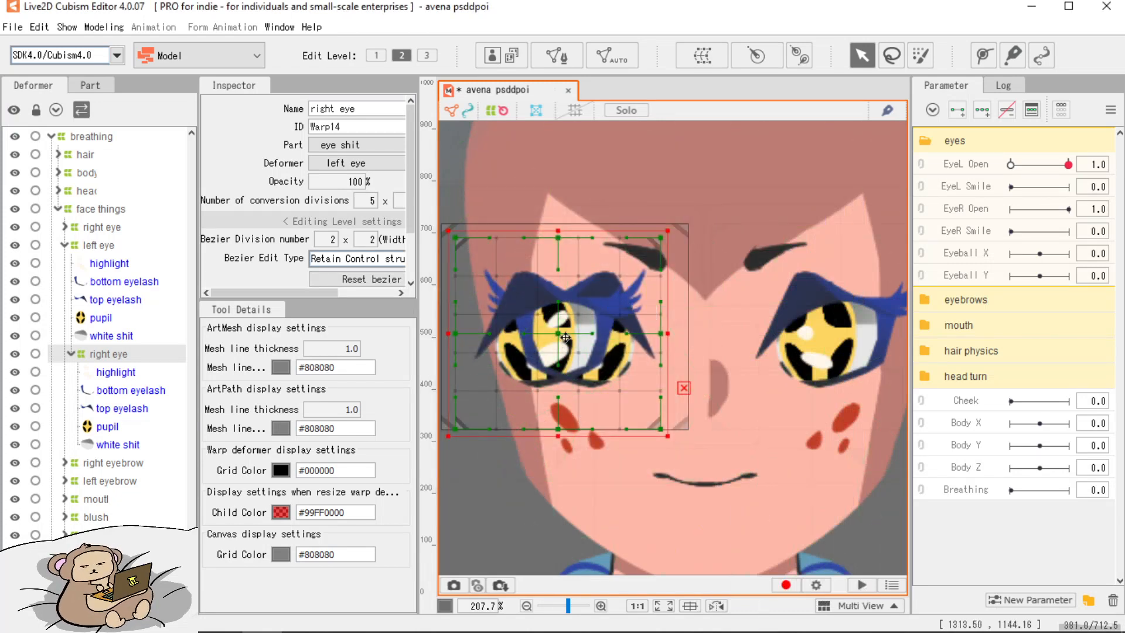
left_click_drag(565, 338, 839, 356)
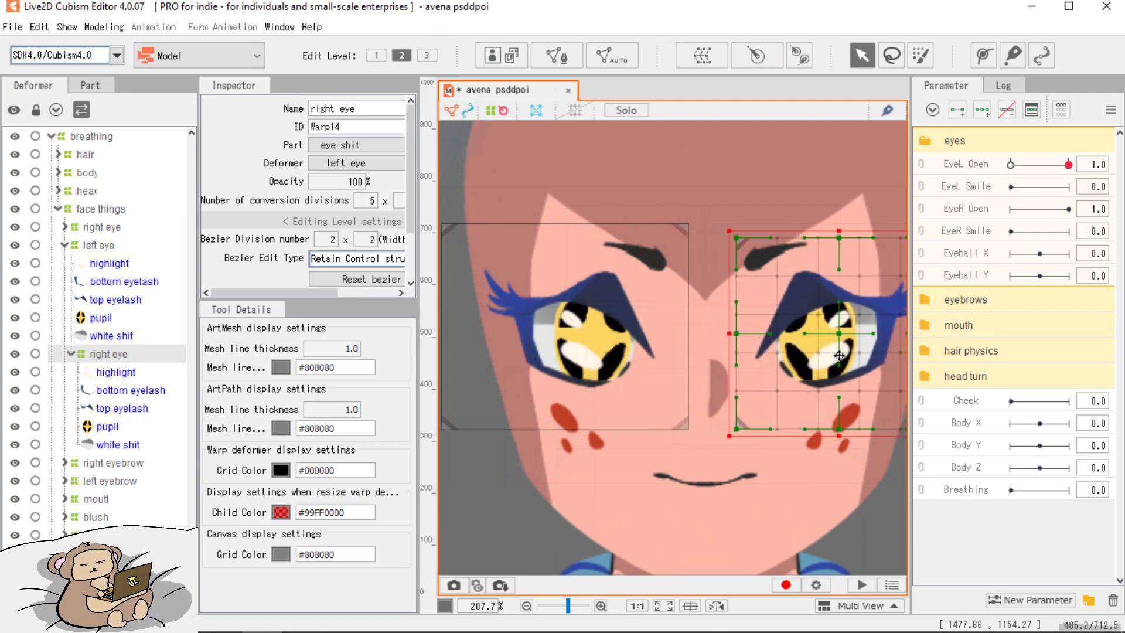
Move the new right eye deformer out of left eye so that face things is its parent.
left_click(115, 373)
left_click(109, 356)
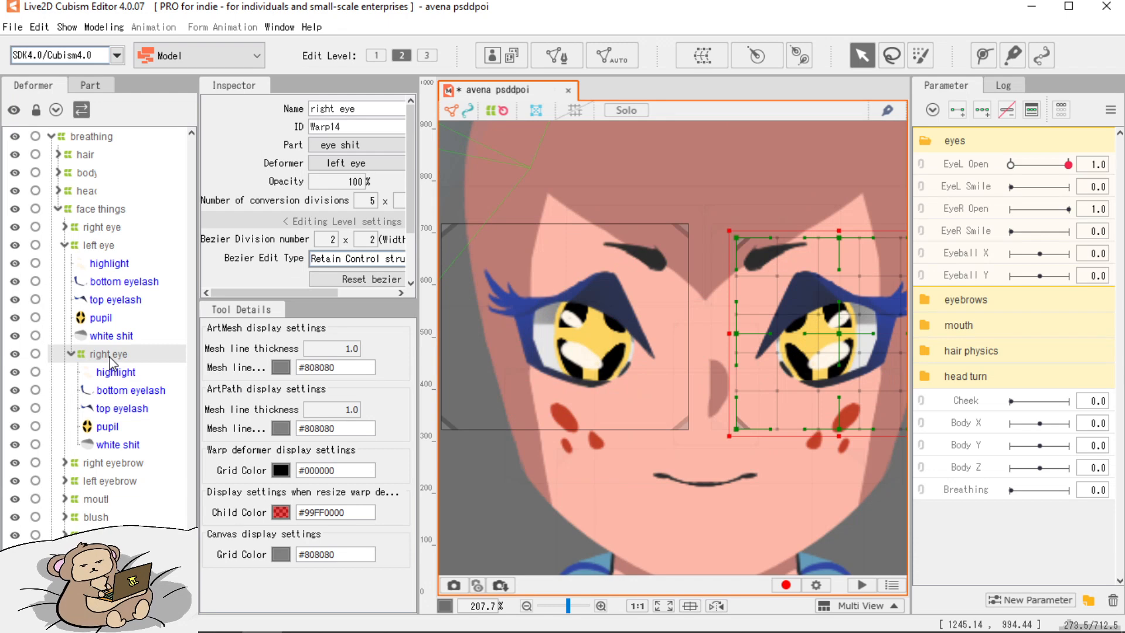
left_click_drag(109, 357, 104, 246)
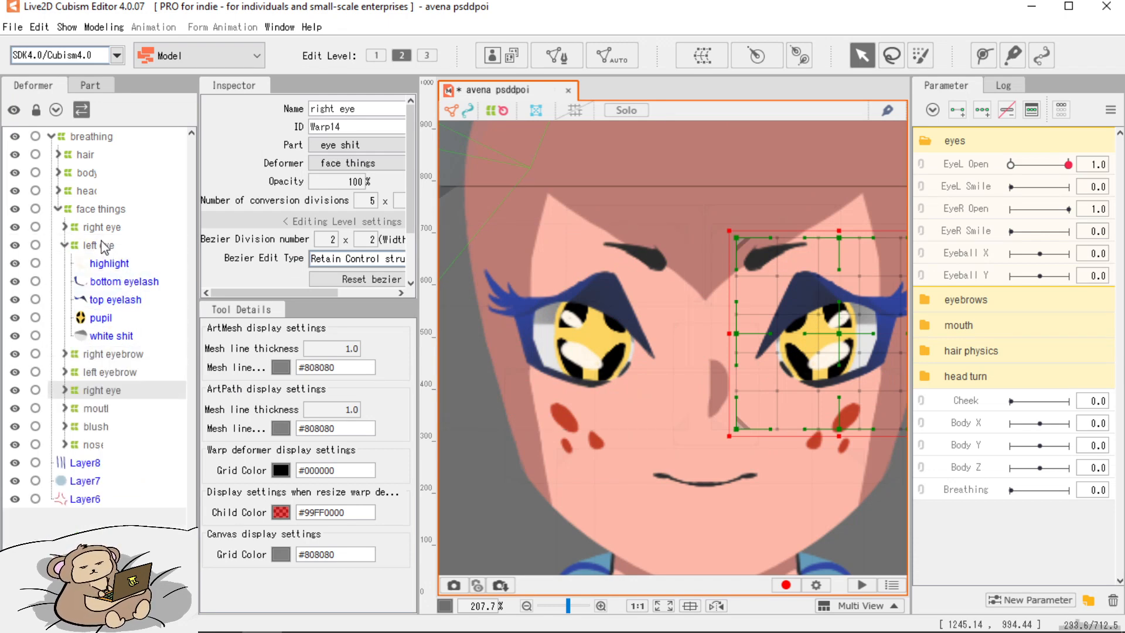
Delete the original right eye deformer together with its five child parts.
left_click(101, 232)
left_click(66, 229)
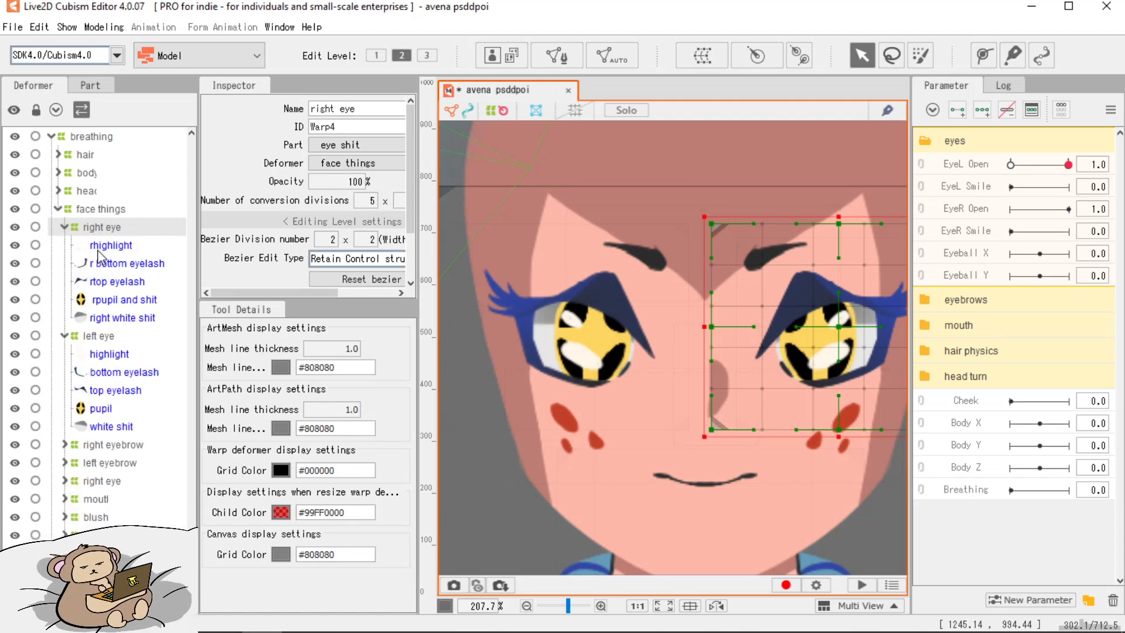
left_click(117, 320)
left_click(99, 232, "shift")
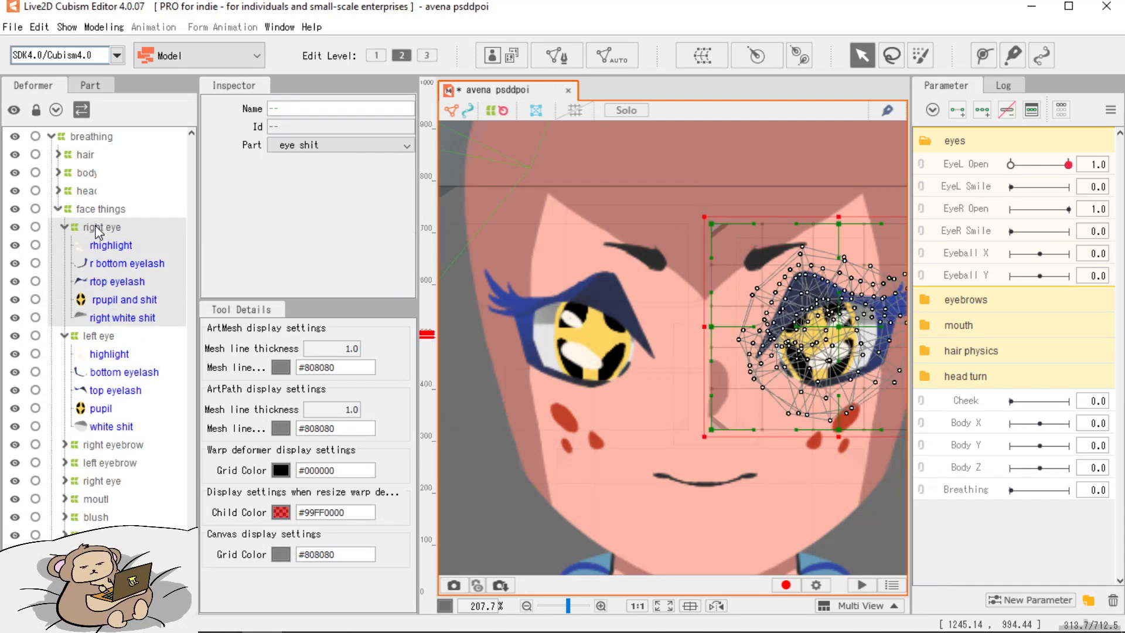
key("Delete")
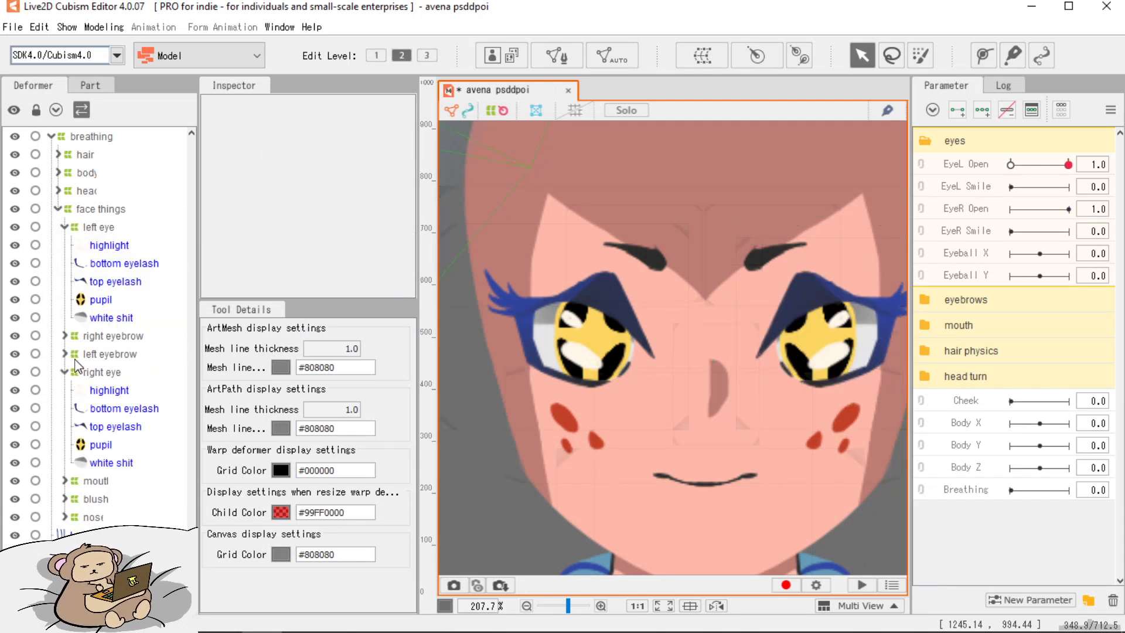
Test the EyeL Open parameter and inspect both eyes on the whole face with it at 1.0.
left_click_drag(1066, 165, 1121, 205)
left_click_drag(697, 344, 660, 333)
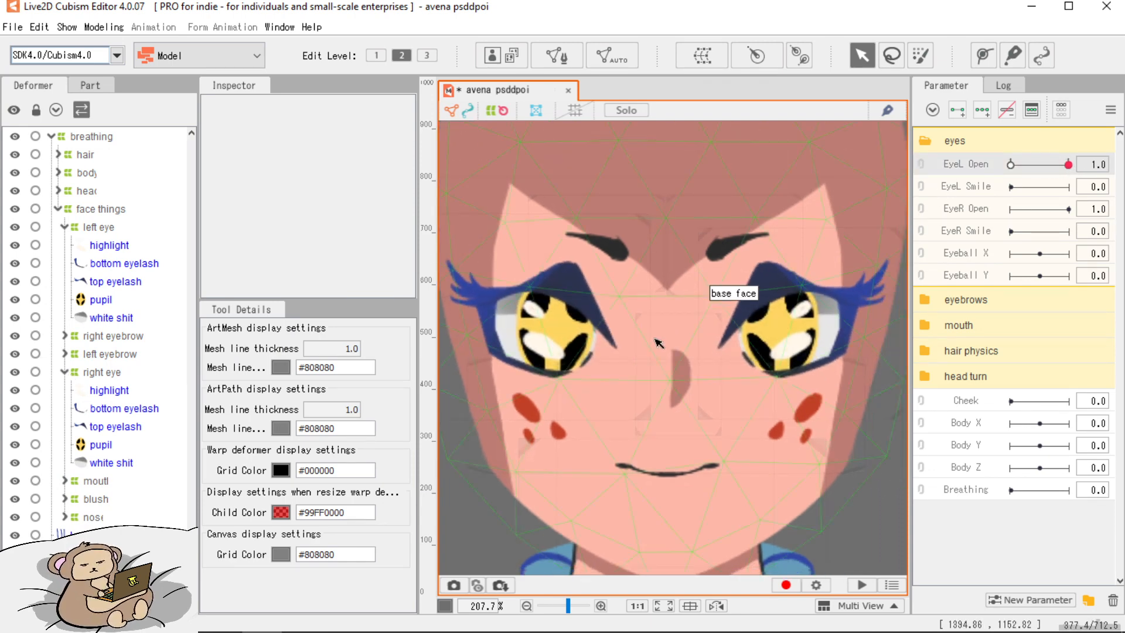
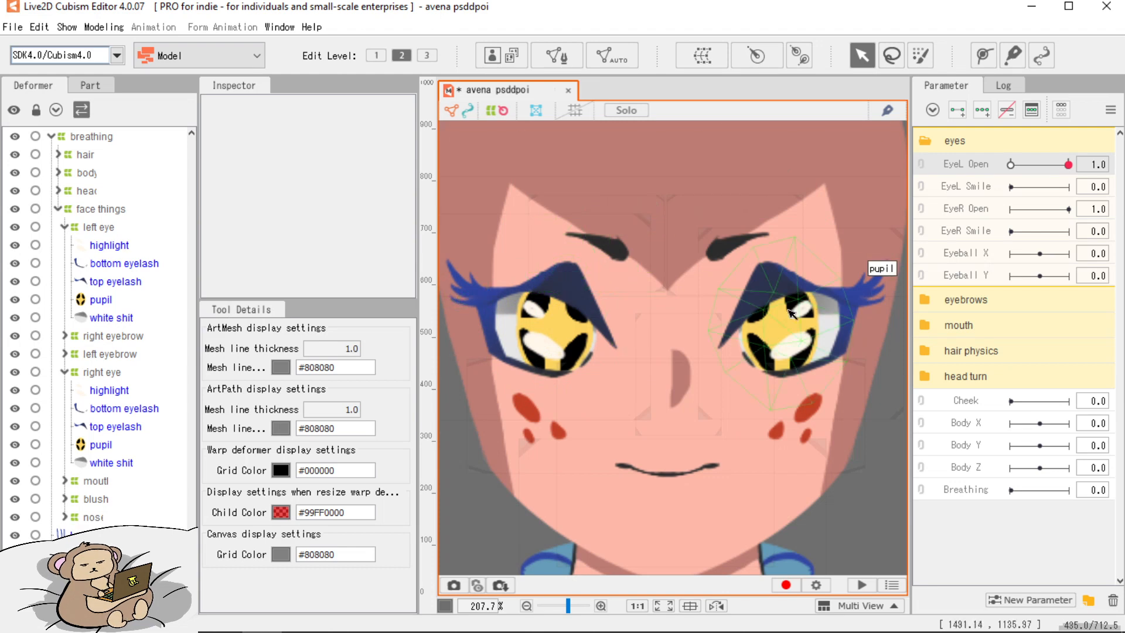
scroll(745, 315, "down", 2)
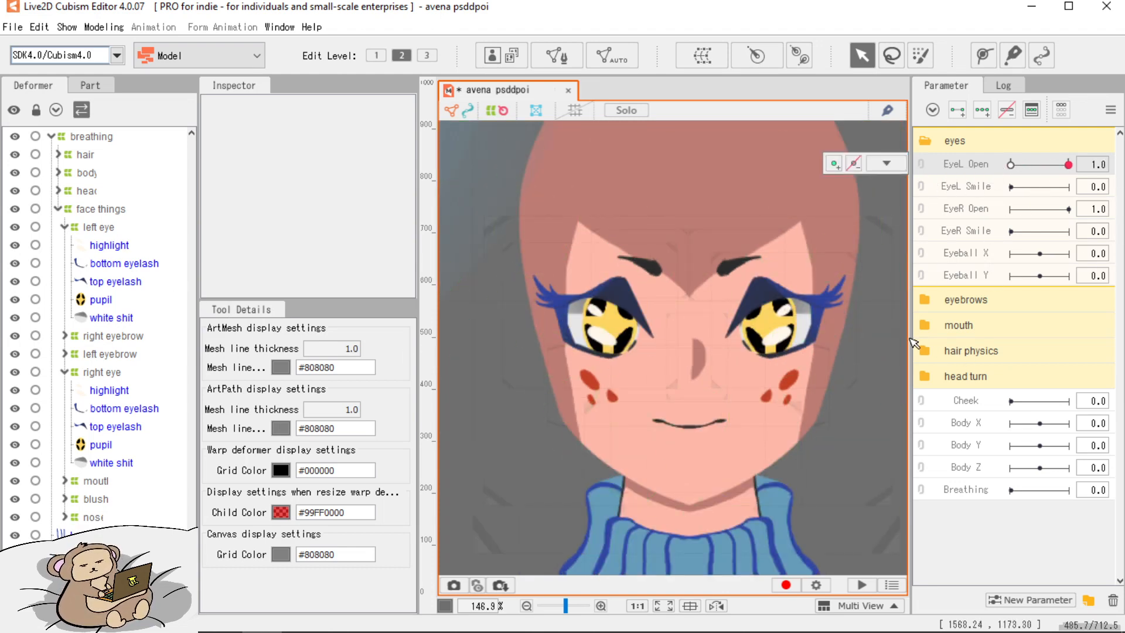
Select the right eye's five parts, and from them select all objects keyed on EyeL Open.
scroll(855, 351, "up", 2)
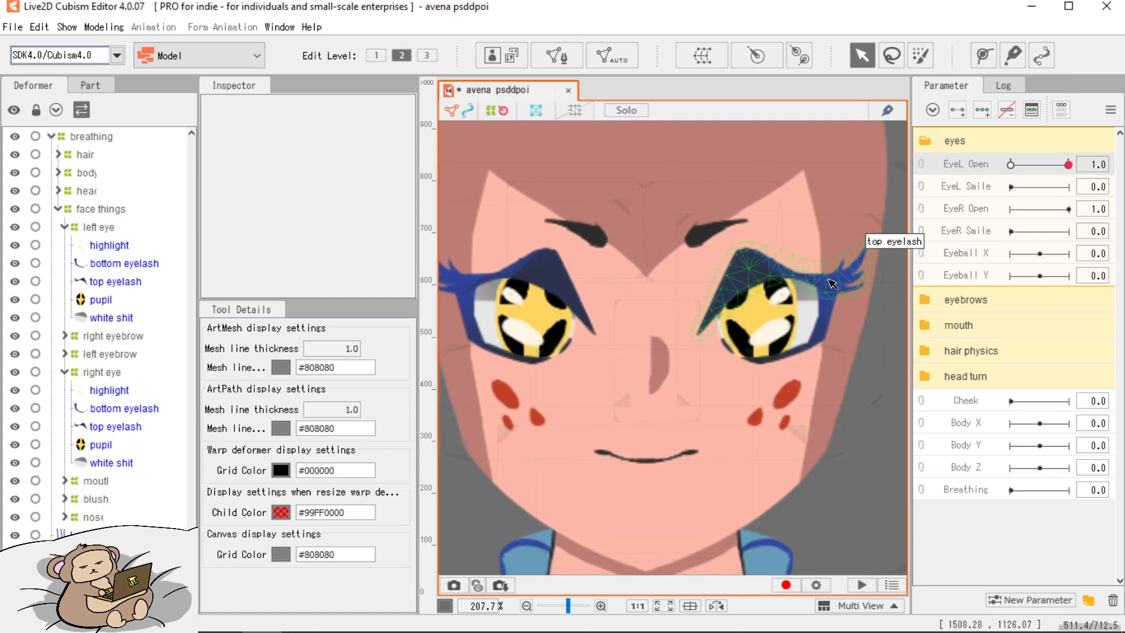
left_click(91, 396)
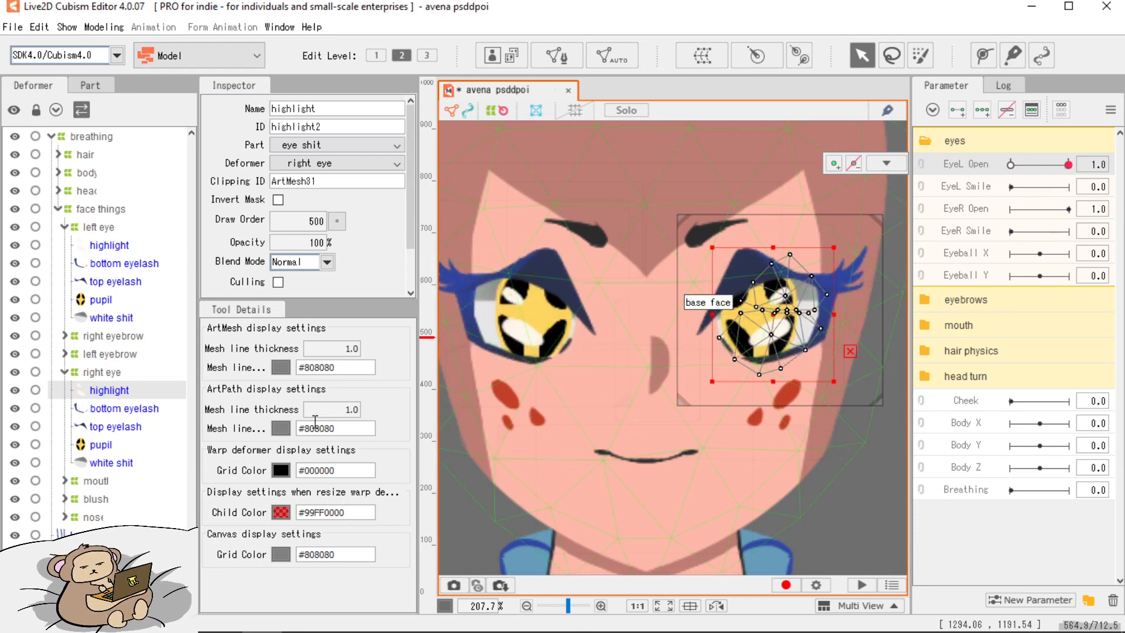
left_click(100, 464, "shift")
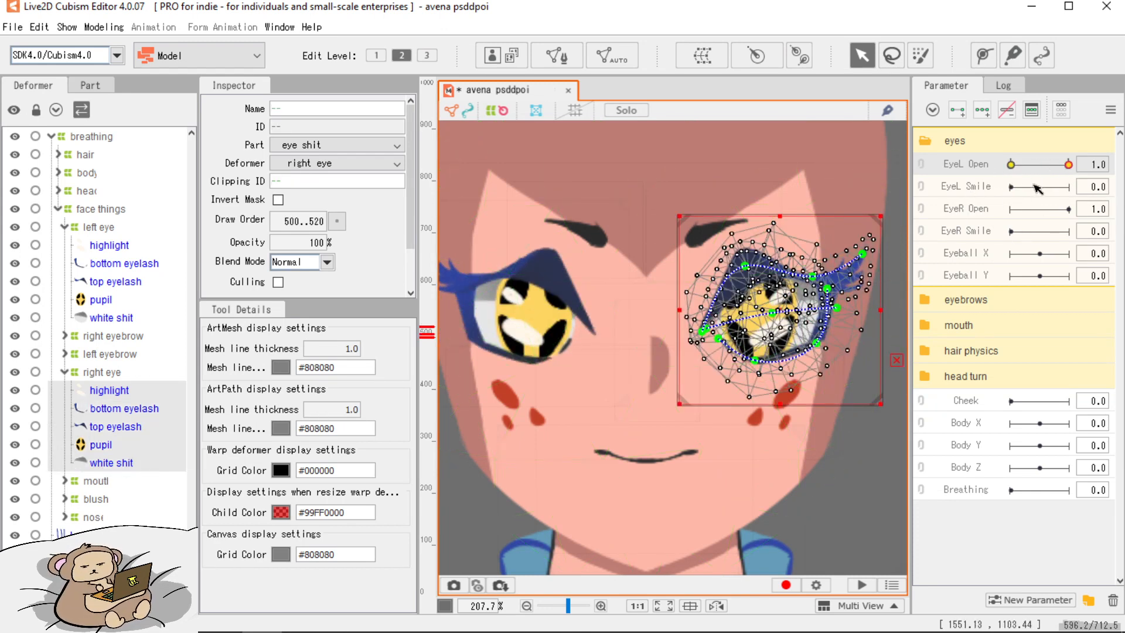
mouse_move(1062, 170)
left_mouse_down()
mouse_move(1046, 173)
mouse_move(1066, 171)
left_mouse_up()
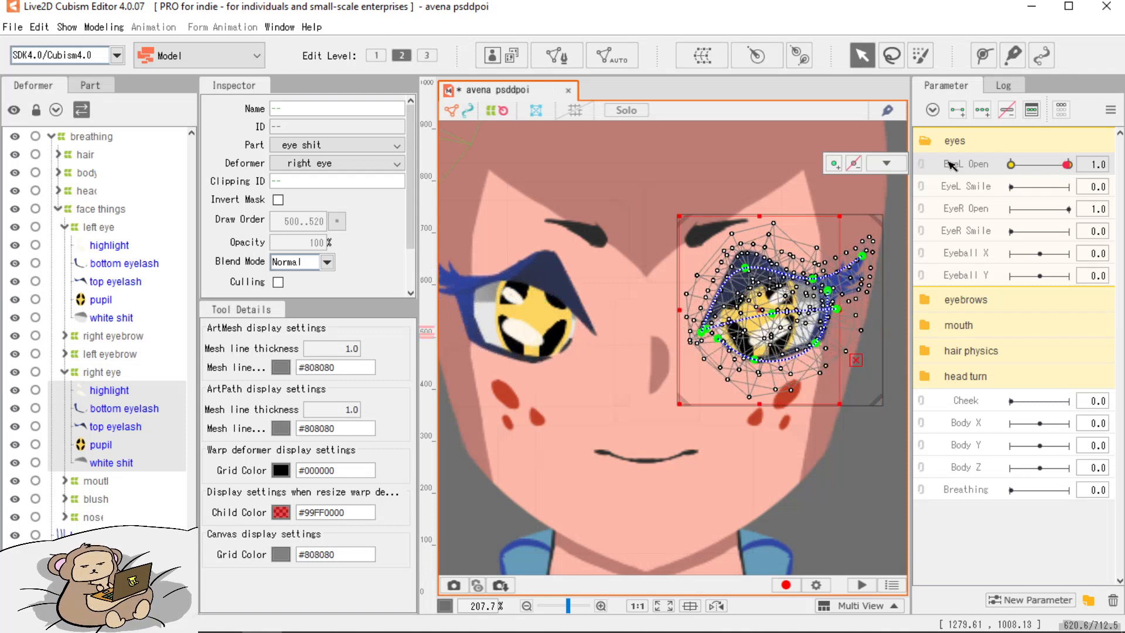
left_click(887, 164)
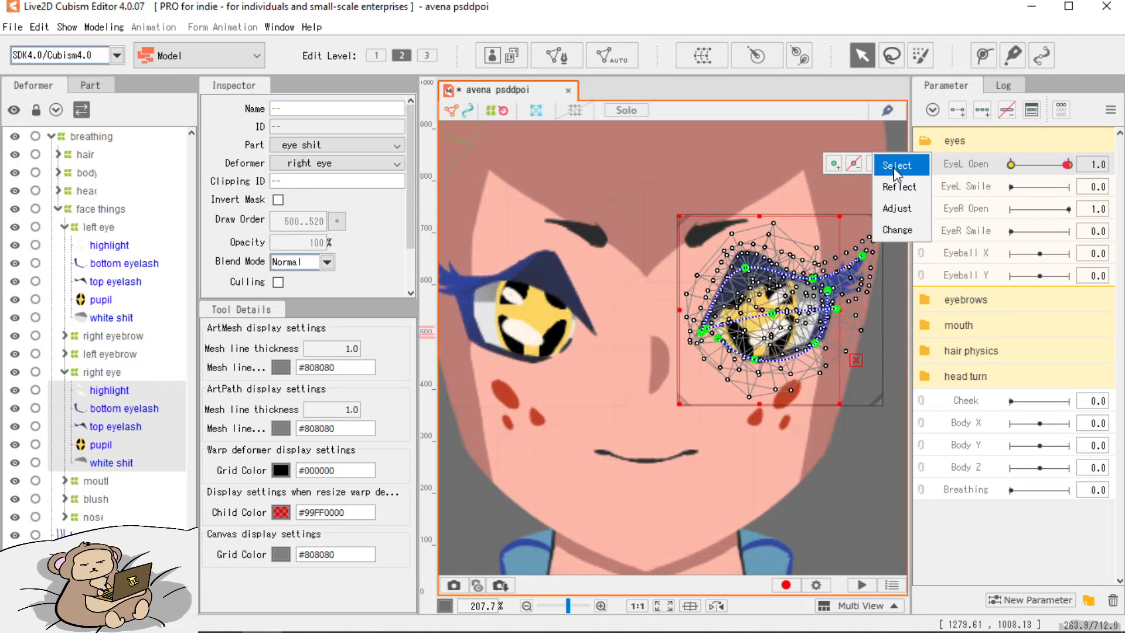
left_click(893, 172)
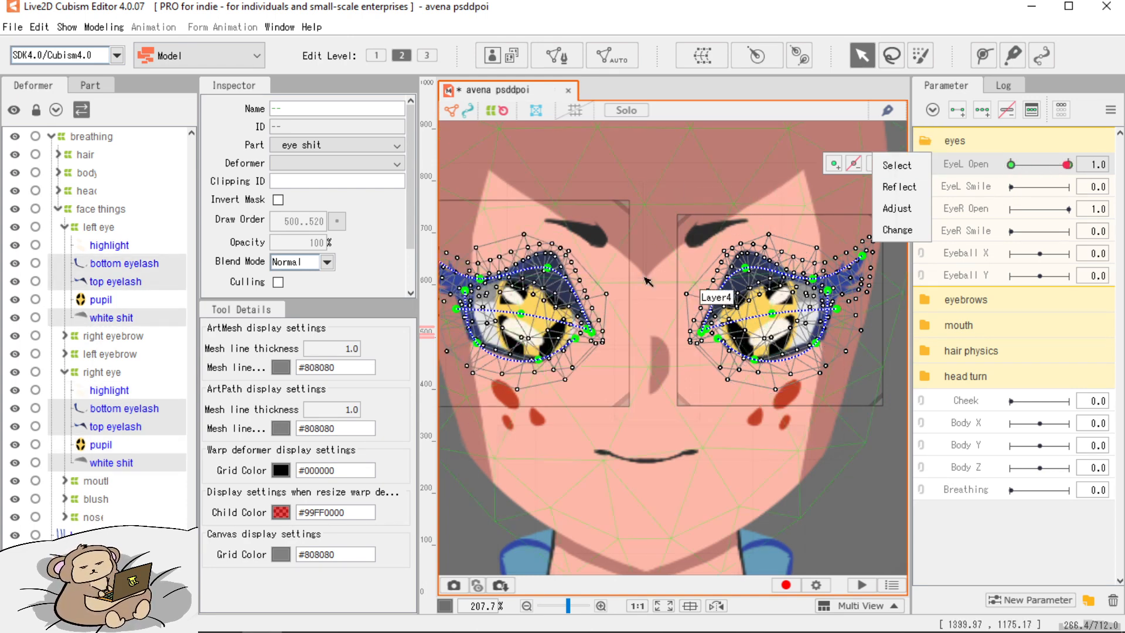
Select only the five child parts under the right eye deformer.
left_click(135, 464)
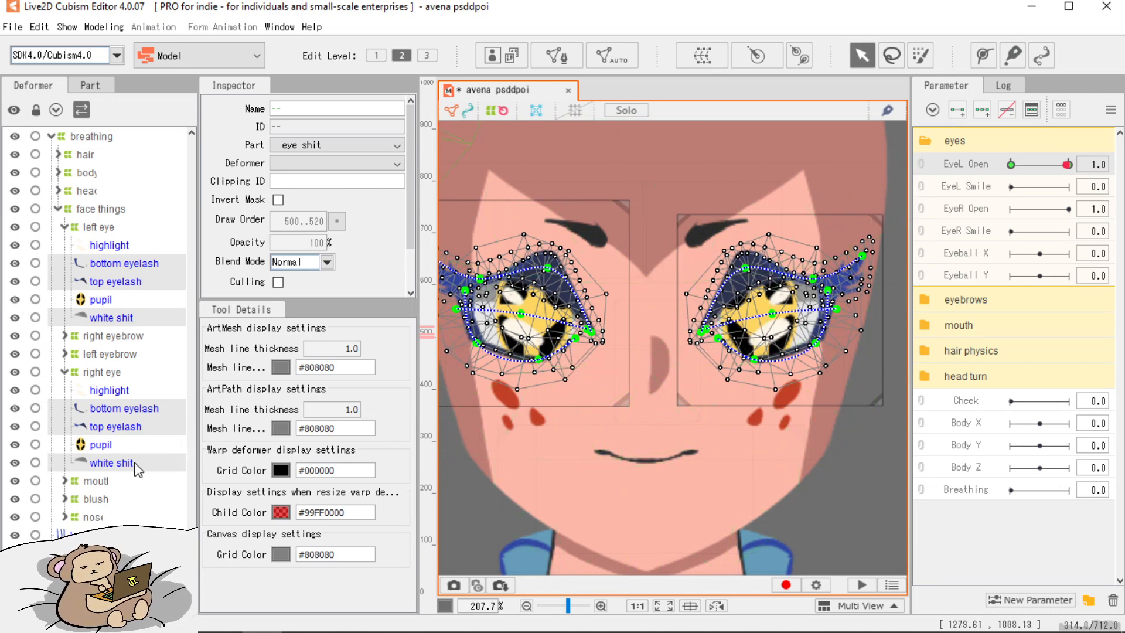
left_click(135, 464)
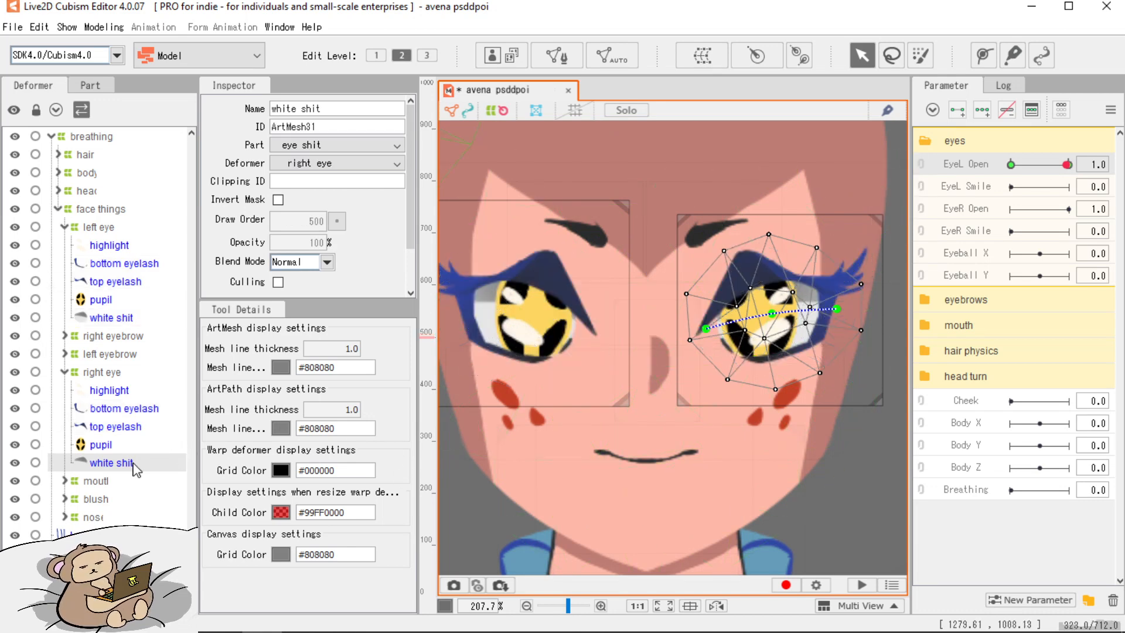
left_click(116, 398, "shift")
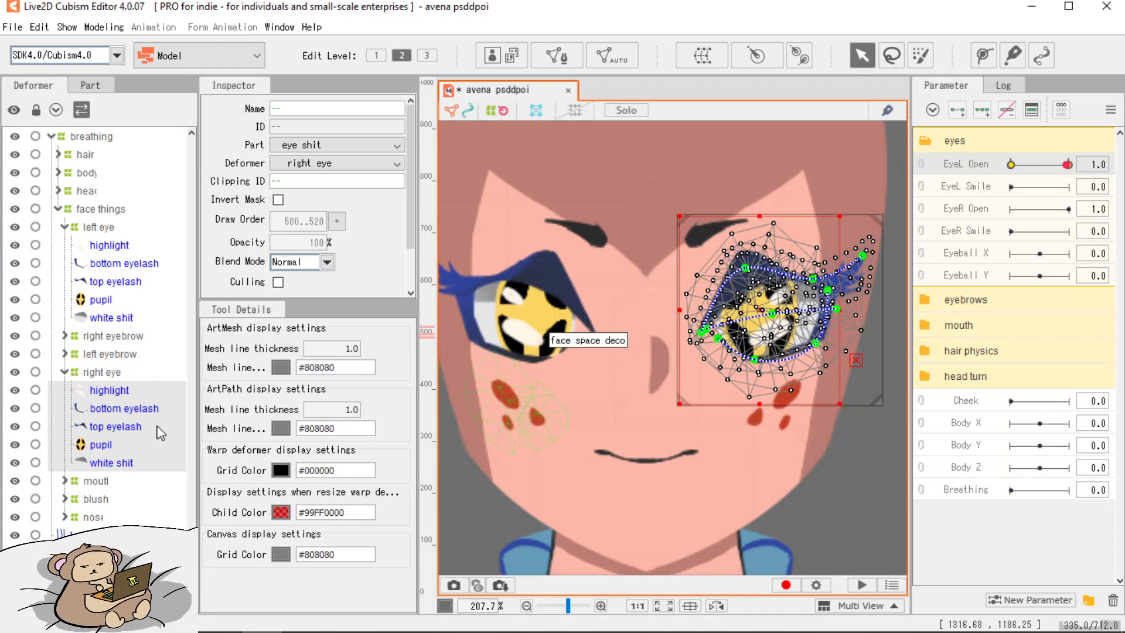
Try reflecting the right eye parts' keys on EyeL Open and test the parameter at 0.0.
left_click(1049, 164)
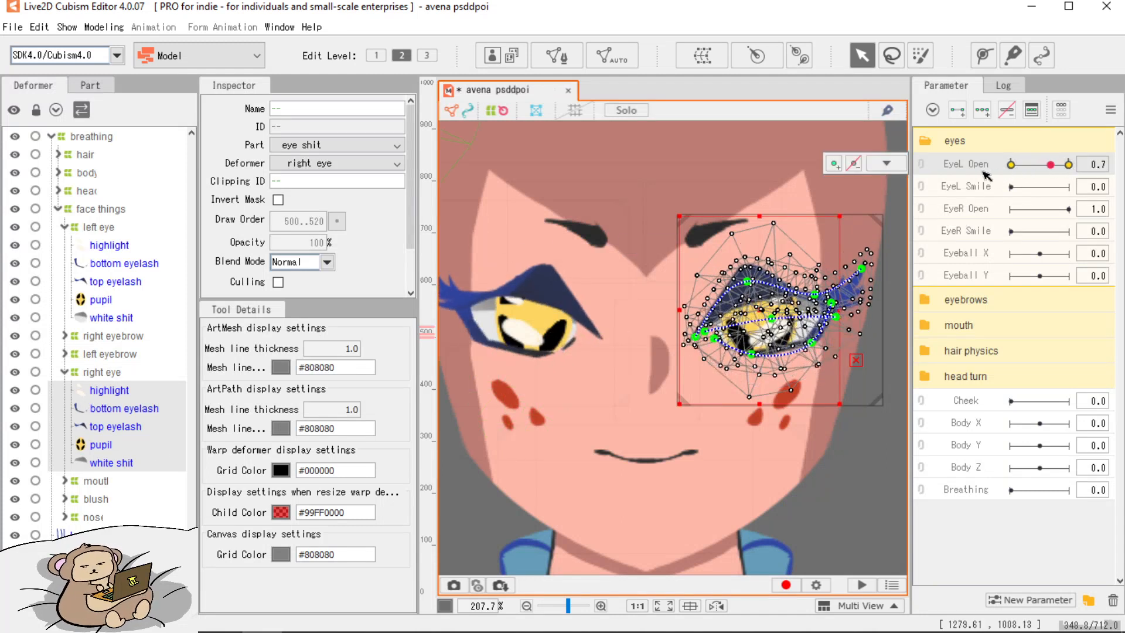
left_click(890, 167)
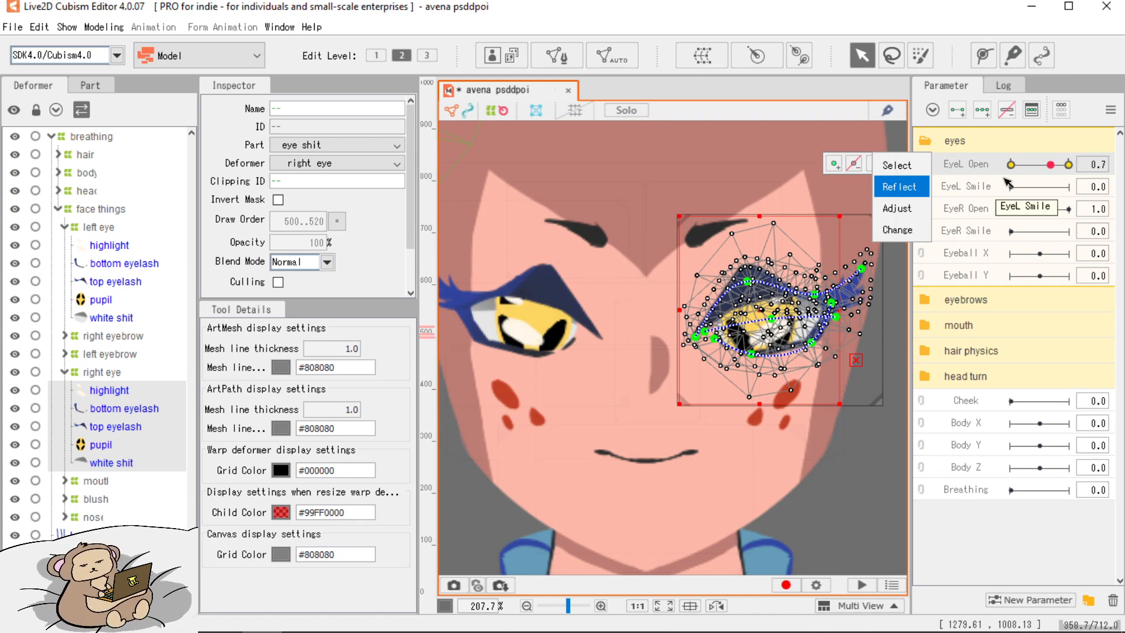
left_click(900, 186)
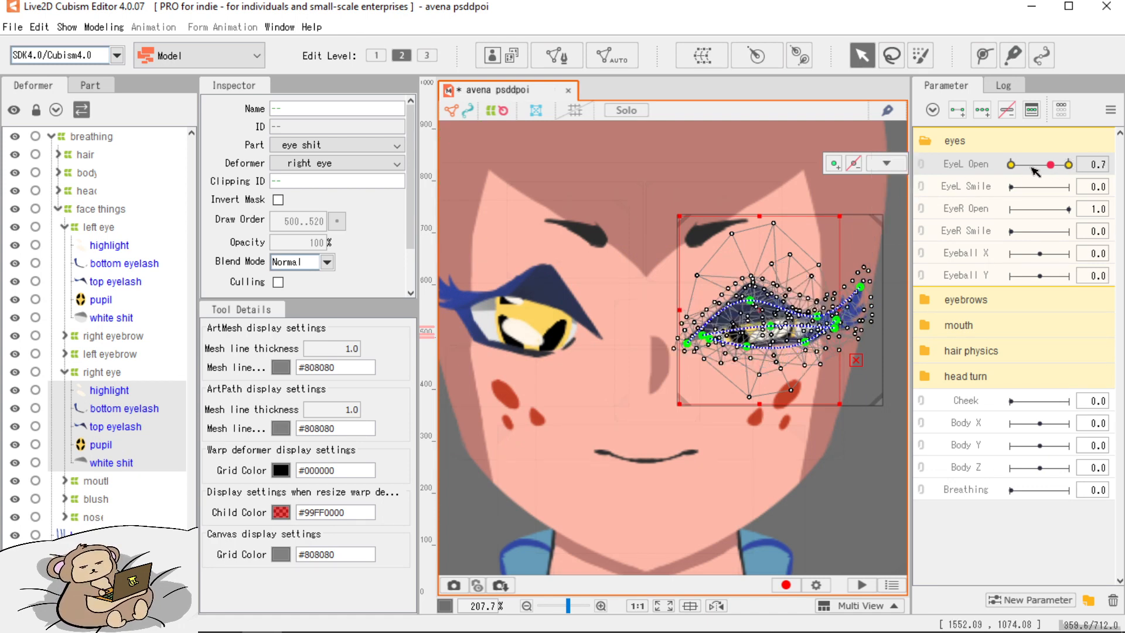
left_click_drag(1031, 168, 947, 208)
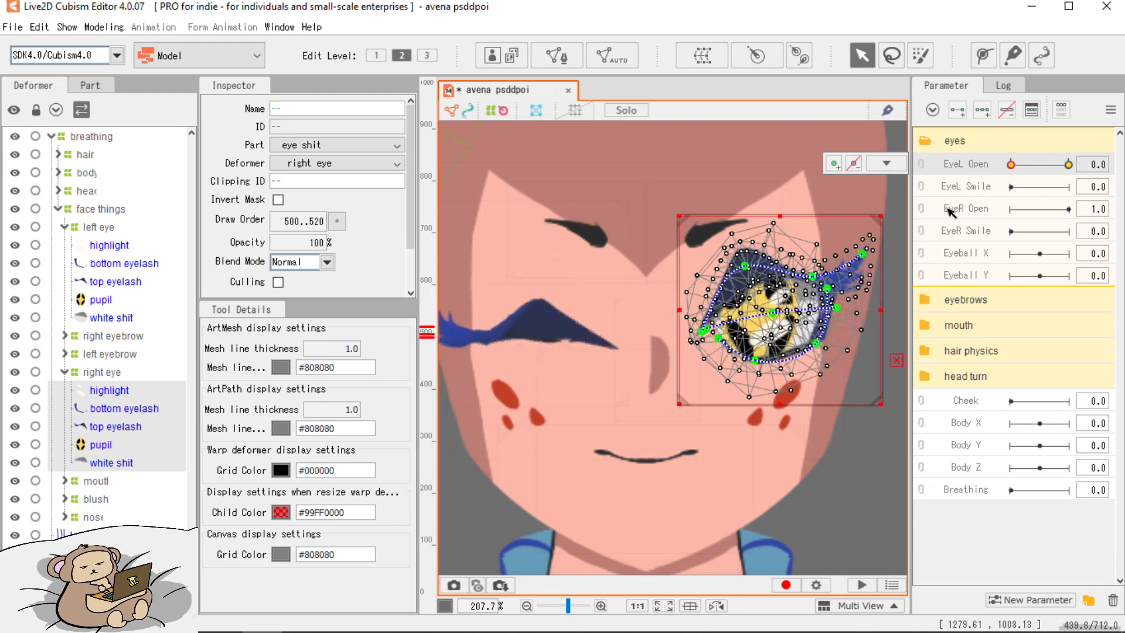
left_click(886, 166)
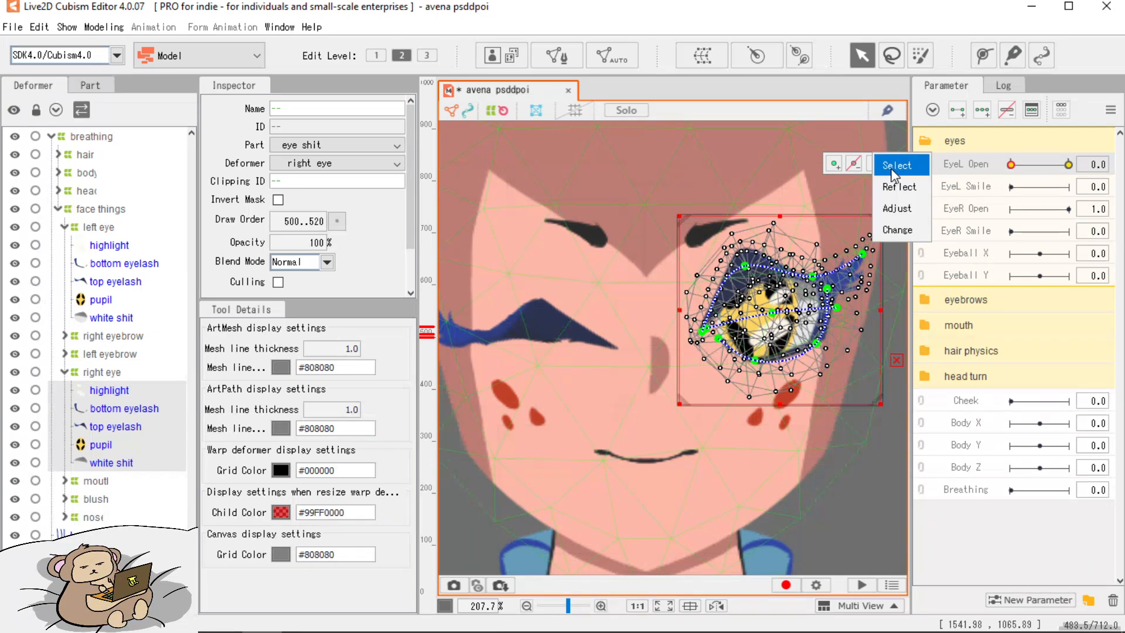
left_click(890, 168)
left_click_drag(1016, 178, 1012, 208)
Change the parameter of the right eye parts' keys from EyeL Open to EyeR Open.
left_click(886, 164)
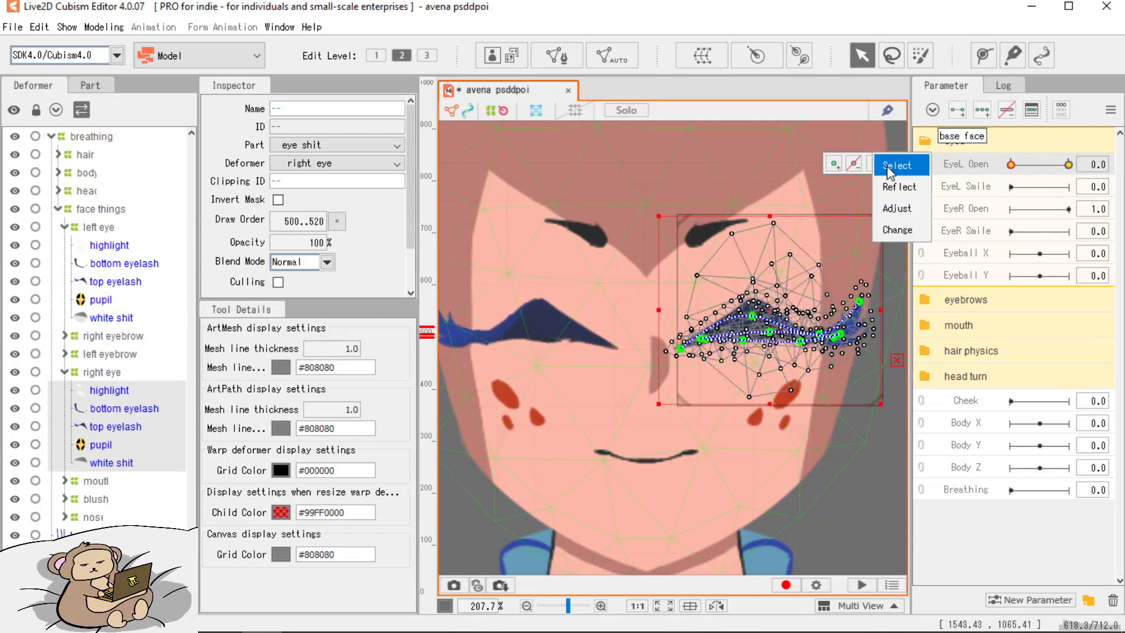
left_click(909, 226)
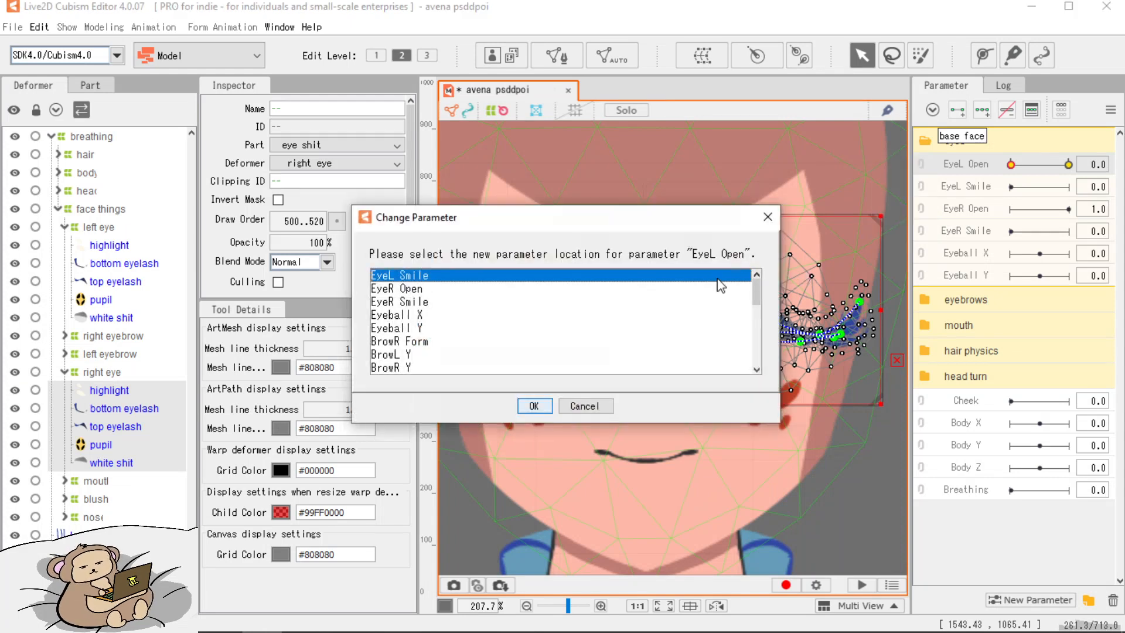
left_click(404, 290)
left_click(533, 405)
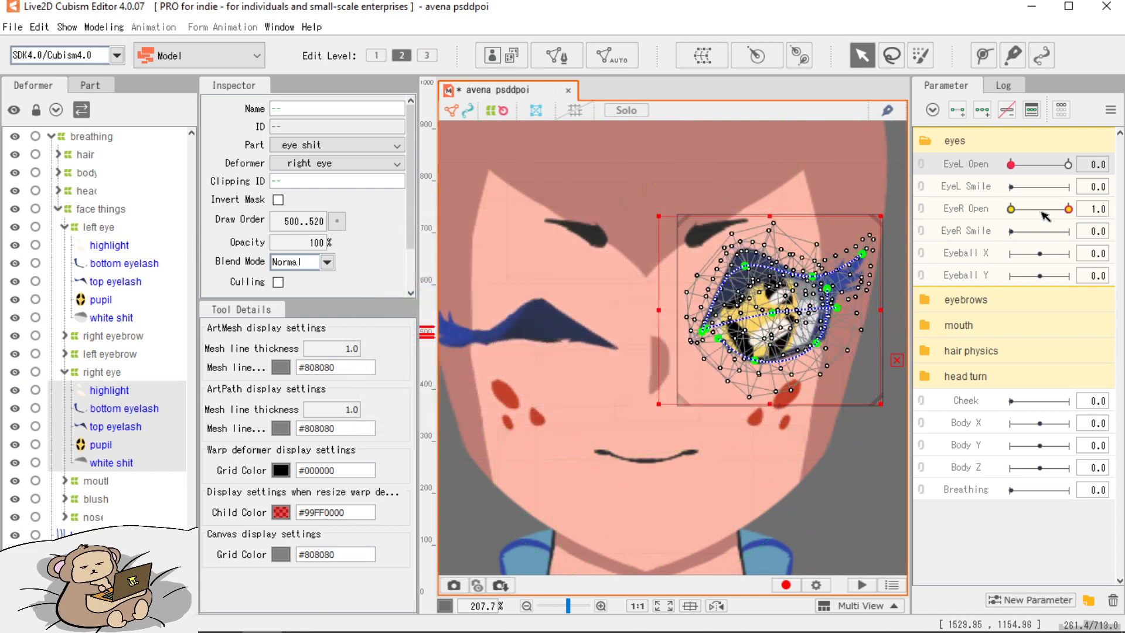
Test EyeL Open and EyeR Open separately on the whole face, ending with both parameters at 1.0.
left_click_drag(1068, 209, 1118, 247)
left_click_drag(1011, 166, 1046, 220)
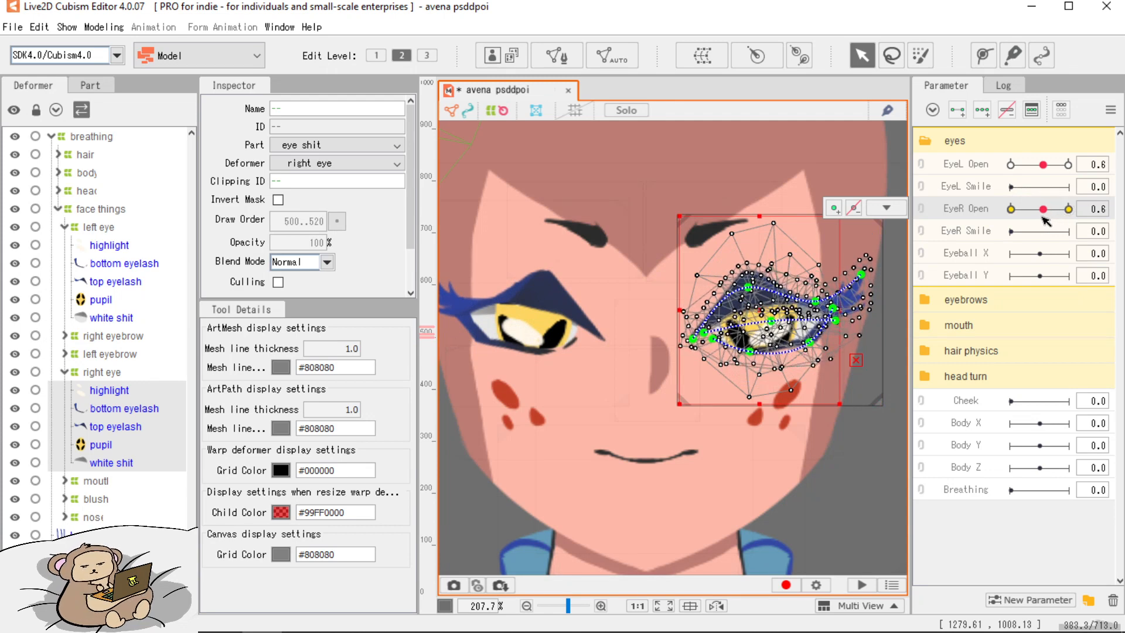
left_click(883, 471)
scroll(870, 459, "down", 2)
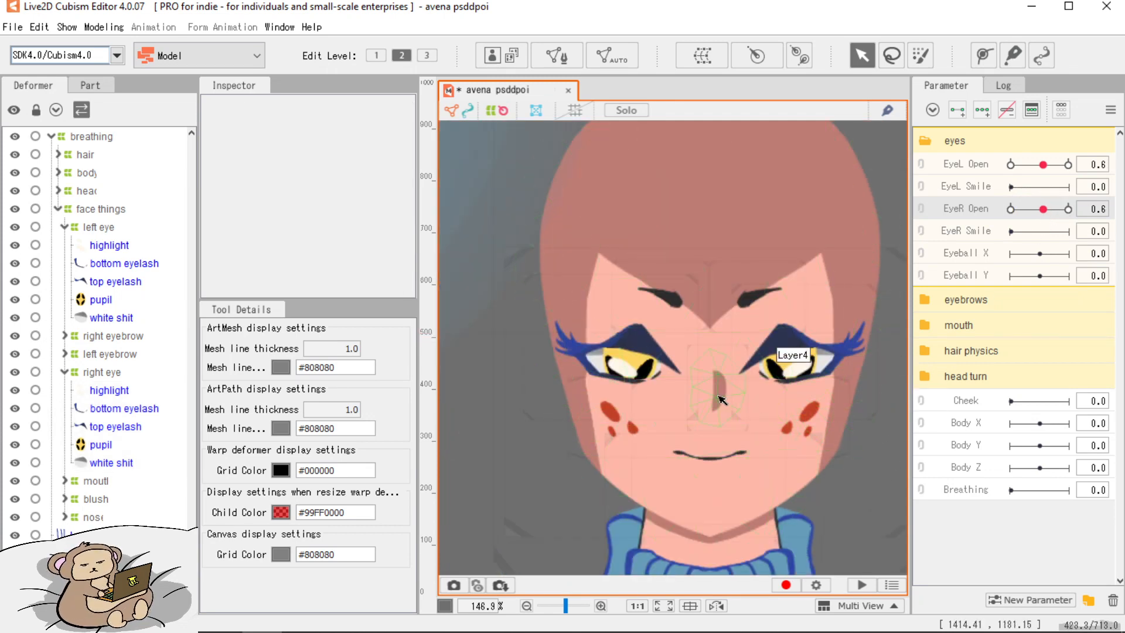
left_click(1044, 164)
left_click_drag(1044, 169, 1042, 171)
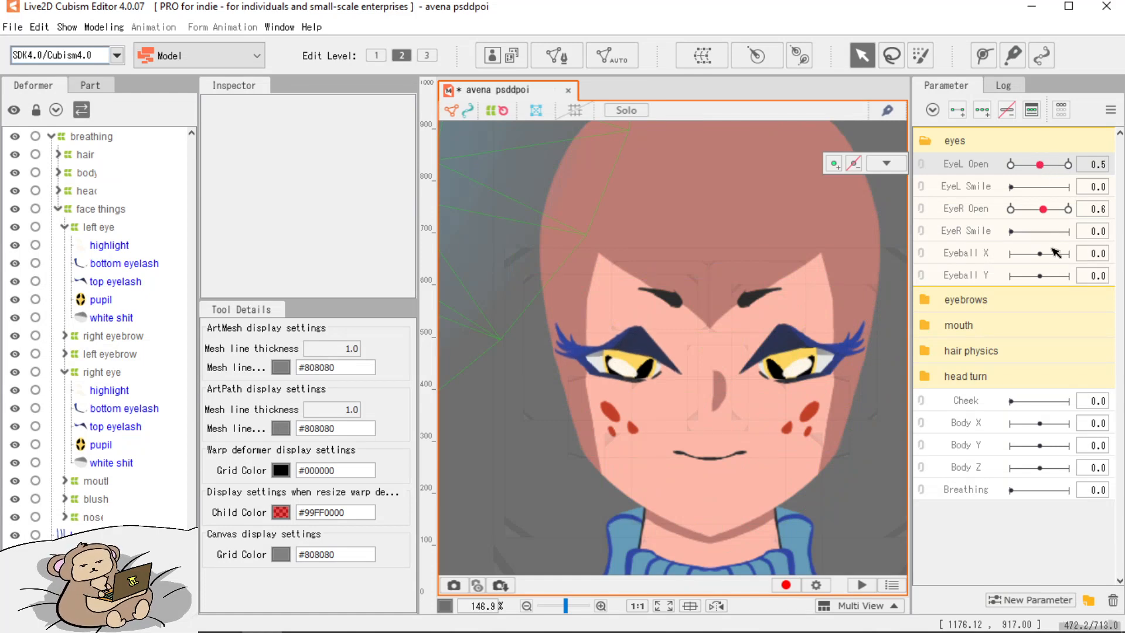
left_click_drag(1043, 209, 1119, 197)
left_click_drag(1048, 164, 1075, 176)
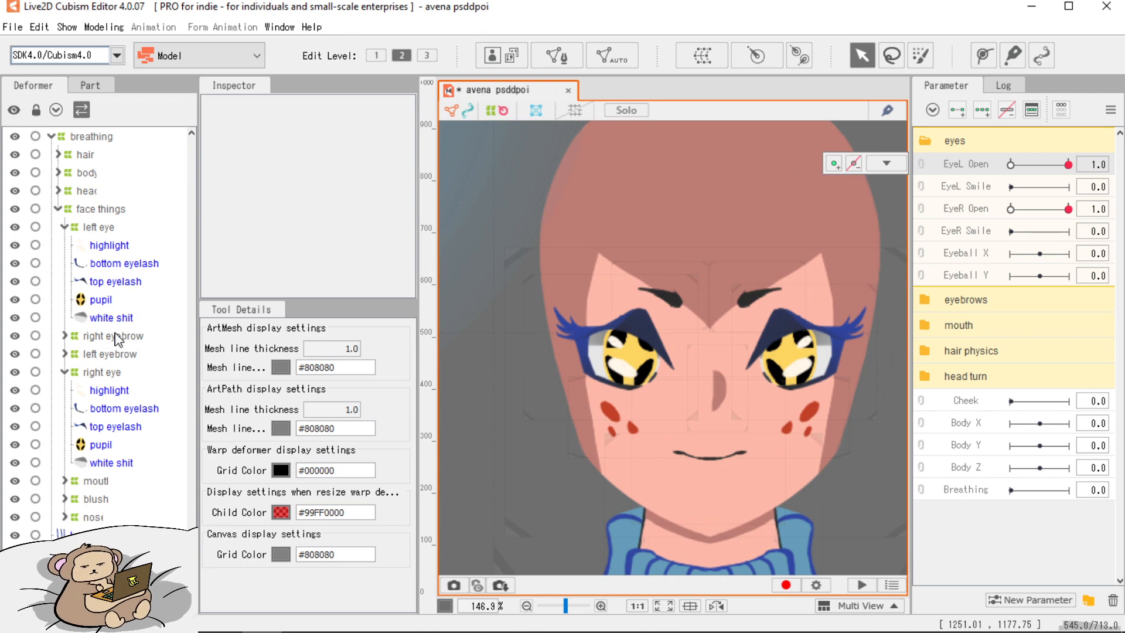
Add three keys on Eyeball X to the pupil and highlight parts of both eyes.
left_click(111, 300)
left_click(117, 246, "ctrl")
left_click(120, 446, "ctrl")
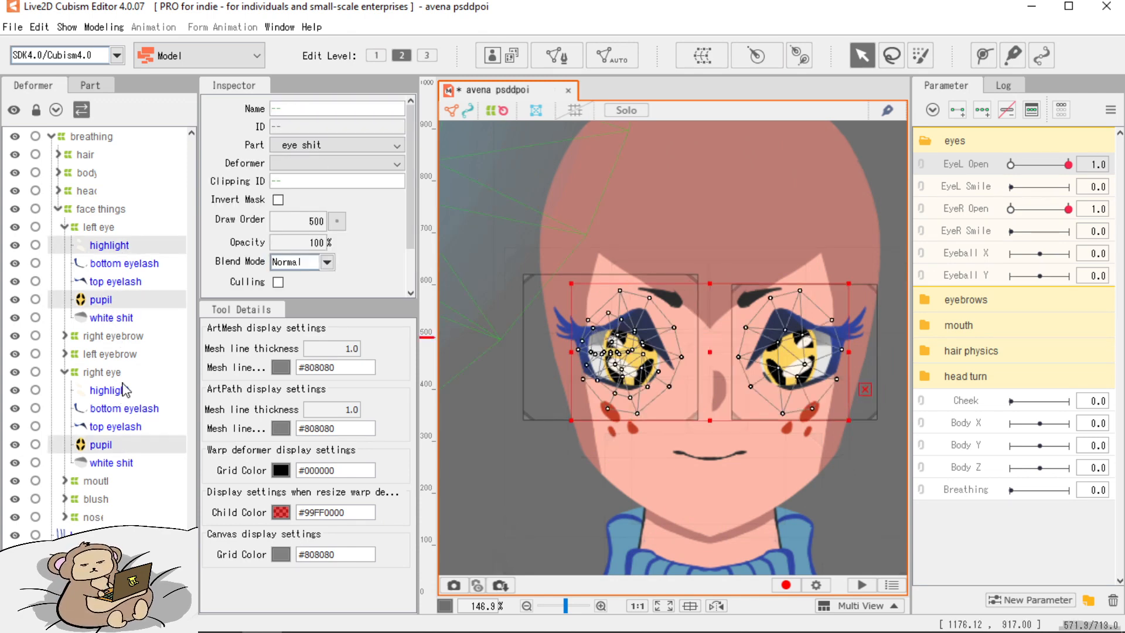
left_click(125, 390, "ctrl")
left_click(987, 256)
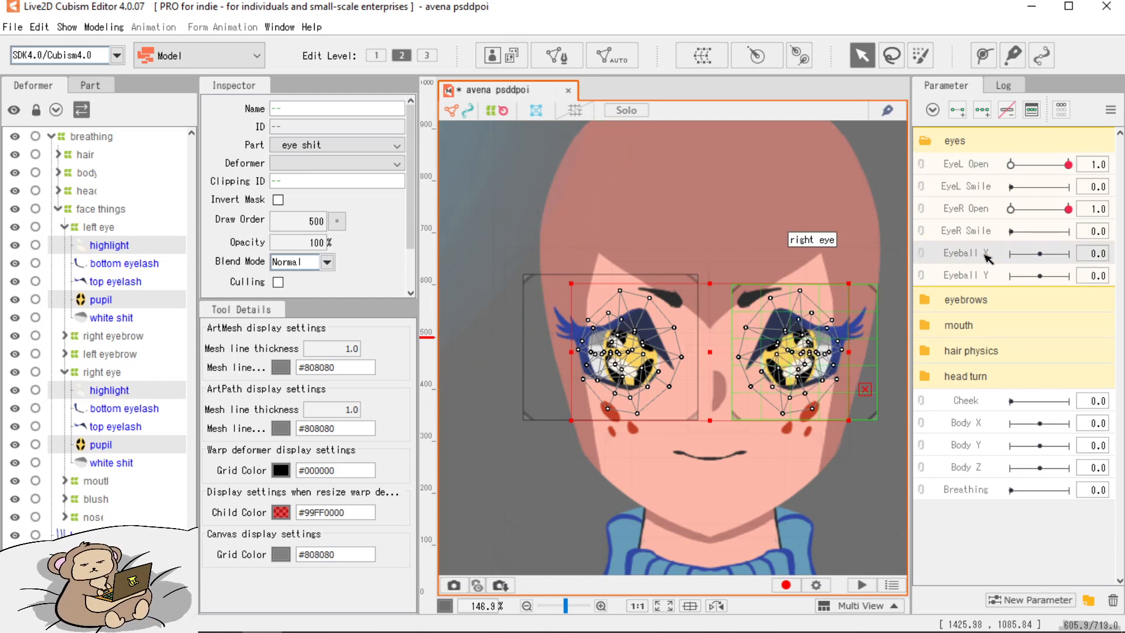
left_click(983, 111)
Shift both pupils and highlights slightly right at Eyeball X 1.0 and slightly left at Eyeball X -1.0.
left_click_drag(1041, 254, 1083, 255)
mouse_move(710, 354)
left_mouse_down()
mouse_move(726, 353)
mouse_move(694, 355)
left_mouse_up()
left_click(1011, 253)
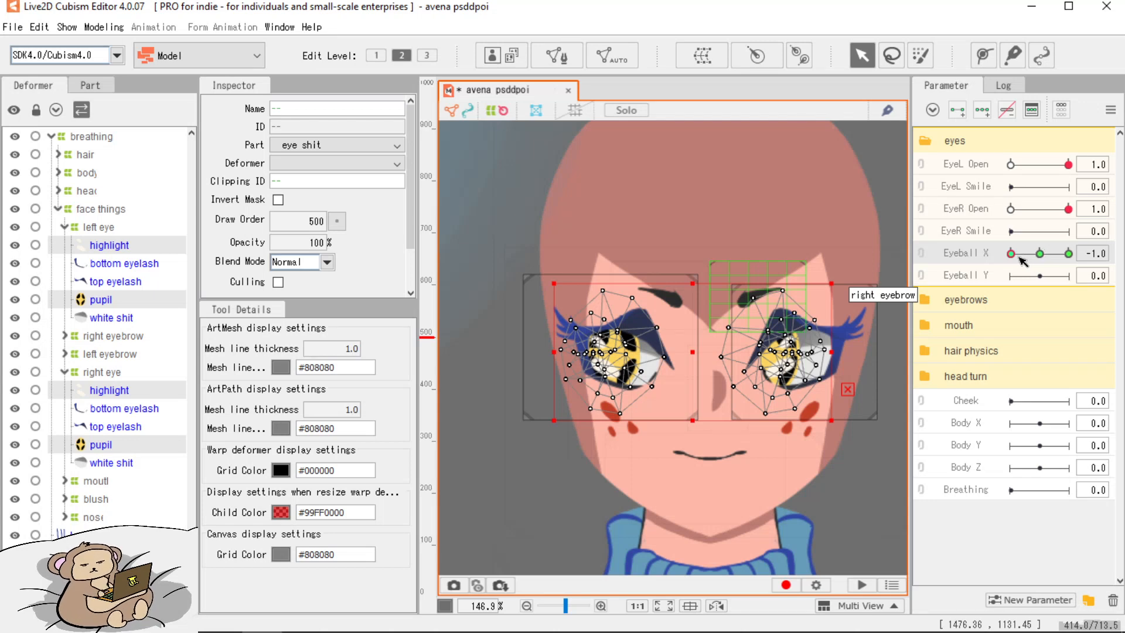
Check the pupils' sideways movement at Eyeball X -1.0, 0.0 and 1.0, ending at 0.0.
left_click_drag(1022, 260, 1041, 272)
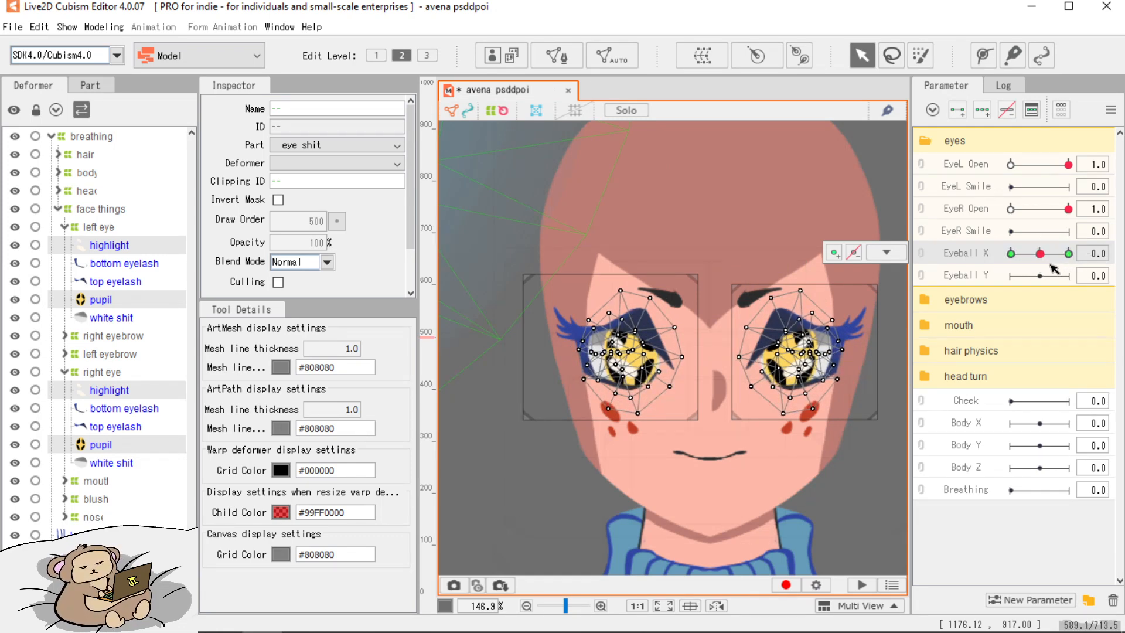
left_click_drag(1041, 255, 1020, 258)
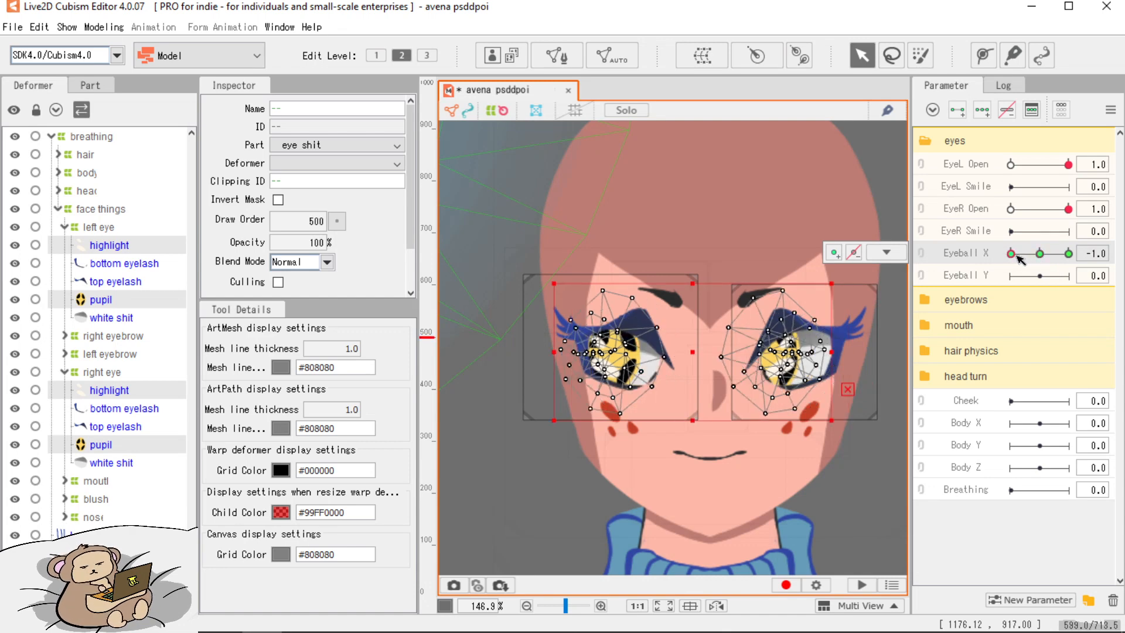
left_click(1069, 256)
left_click(1040, 255)
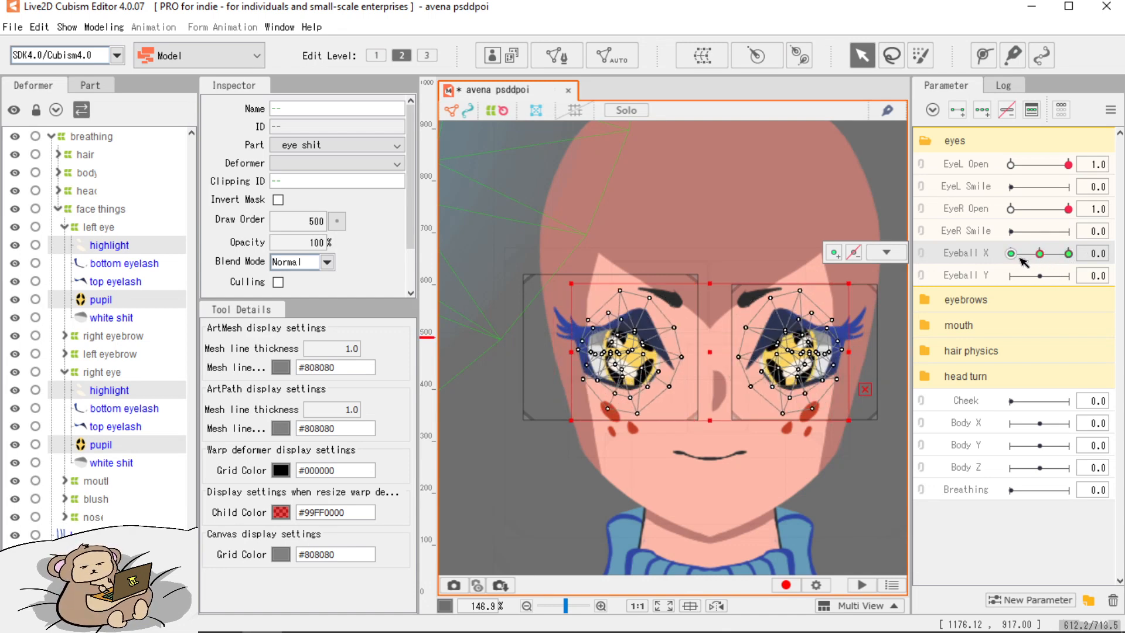
left_click(1019, 257)
left_click(1041, 256)
left_click(1068, 255)
left_click(1043, 257)
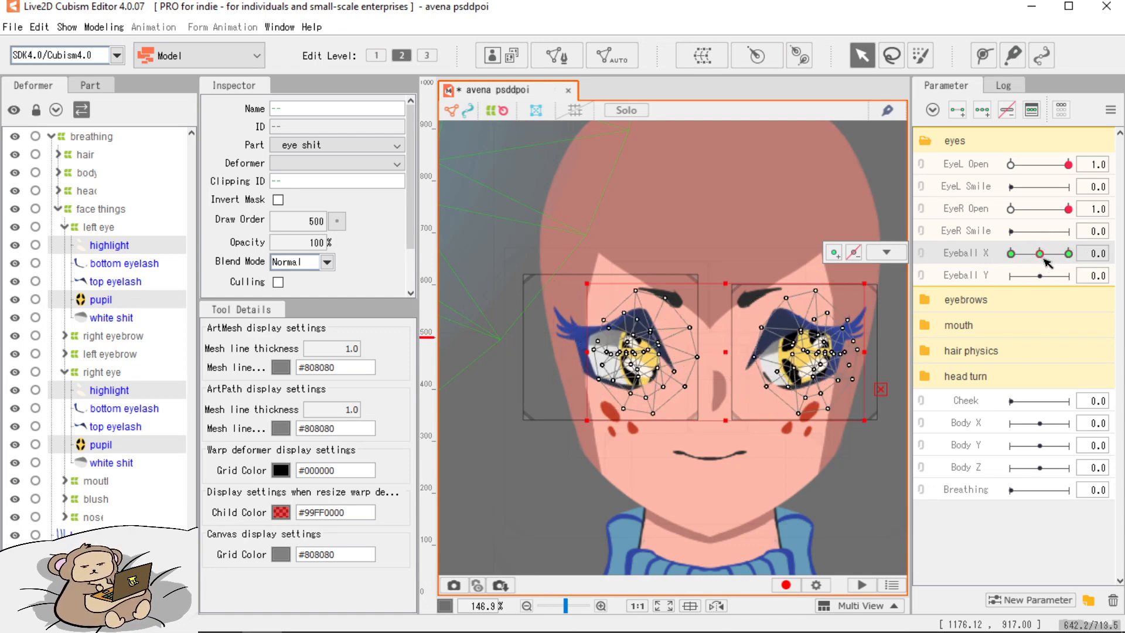
left_click(1018, 257)
left_click(1041, 255)
left_click(1068, 255)
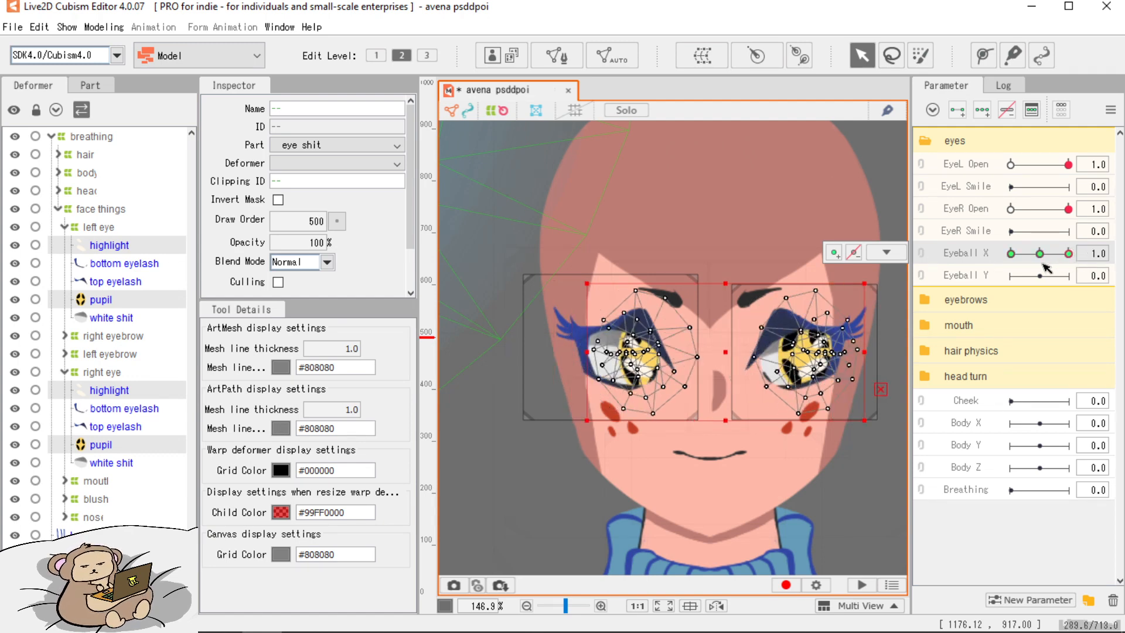
left_click(1041, 257)
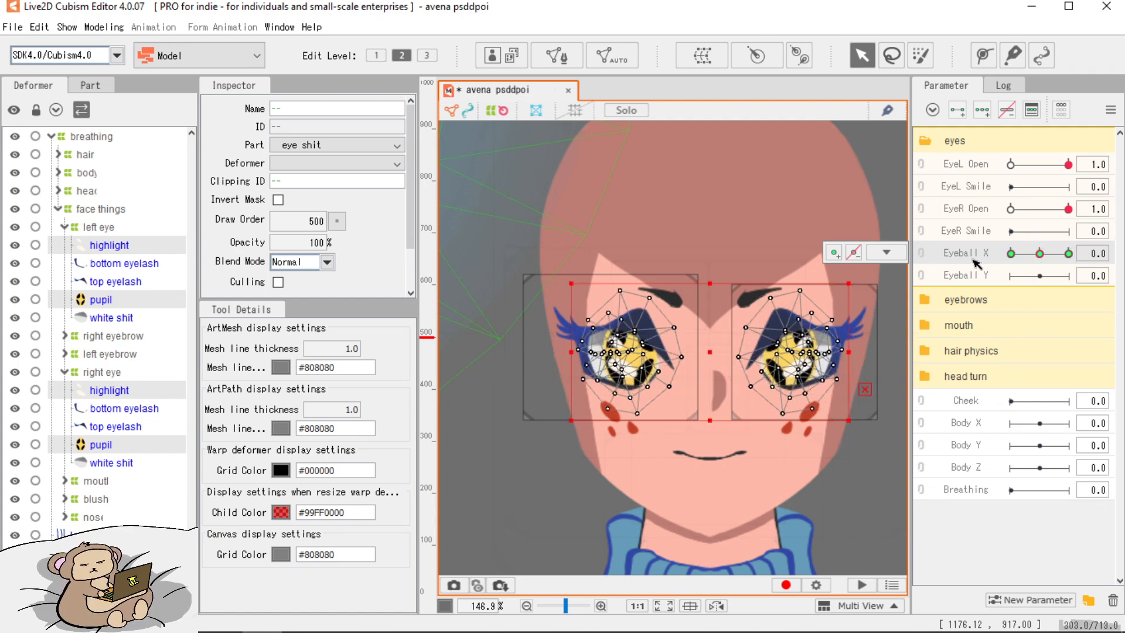
left_click_drag(912, 285, 908, 282)
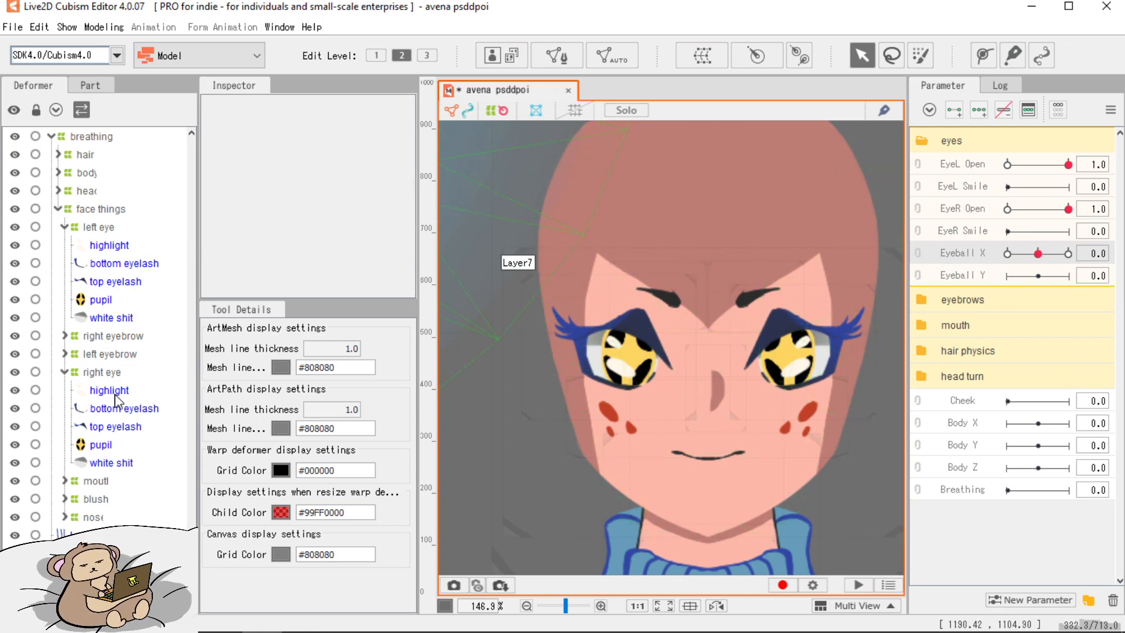
Add three keys on Eyeball Y to the pupil and highlight parts of both eyes.
left_click(116, 444)
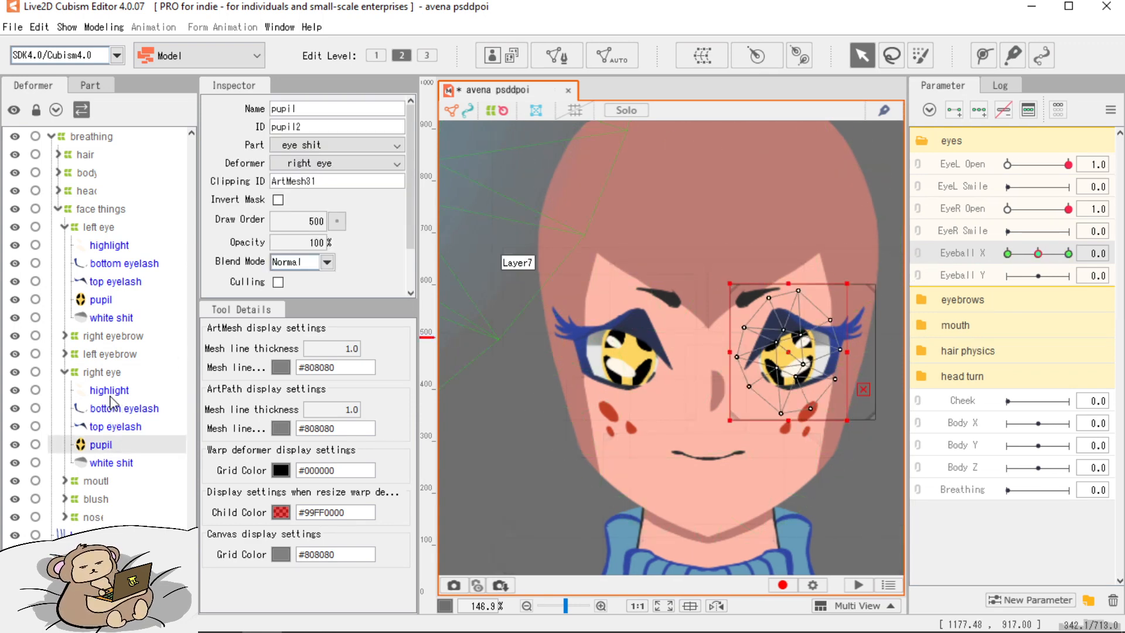
left_click(111, 393, "ctrl")
left_click(104, 302, "ctrl")
left_click(116, 249, "ctrl")
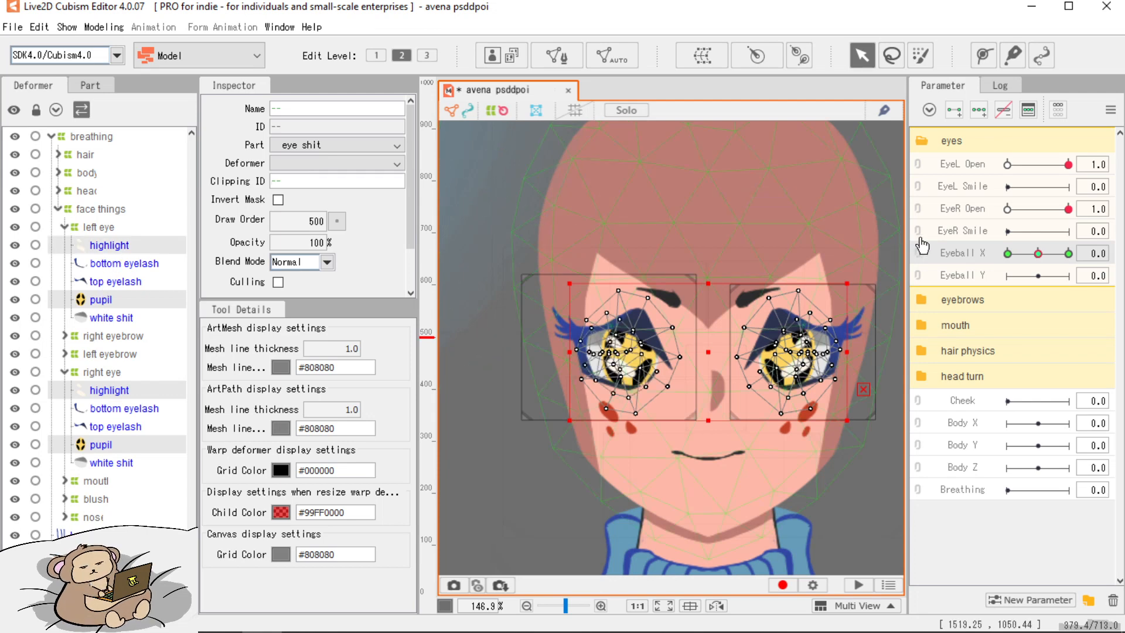
left_click(986, 280)
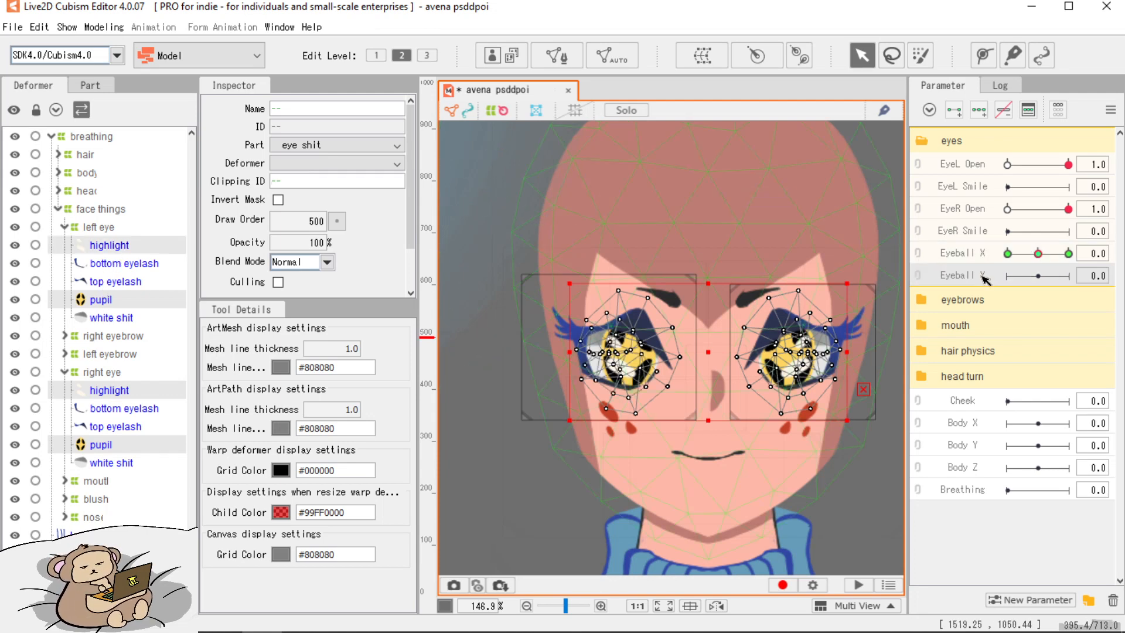
left_click(978, 110)
left_click(1069, 275)
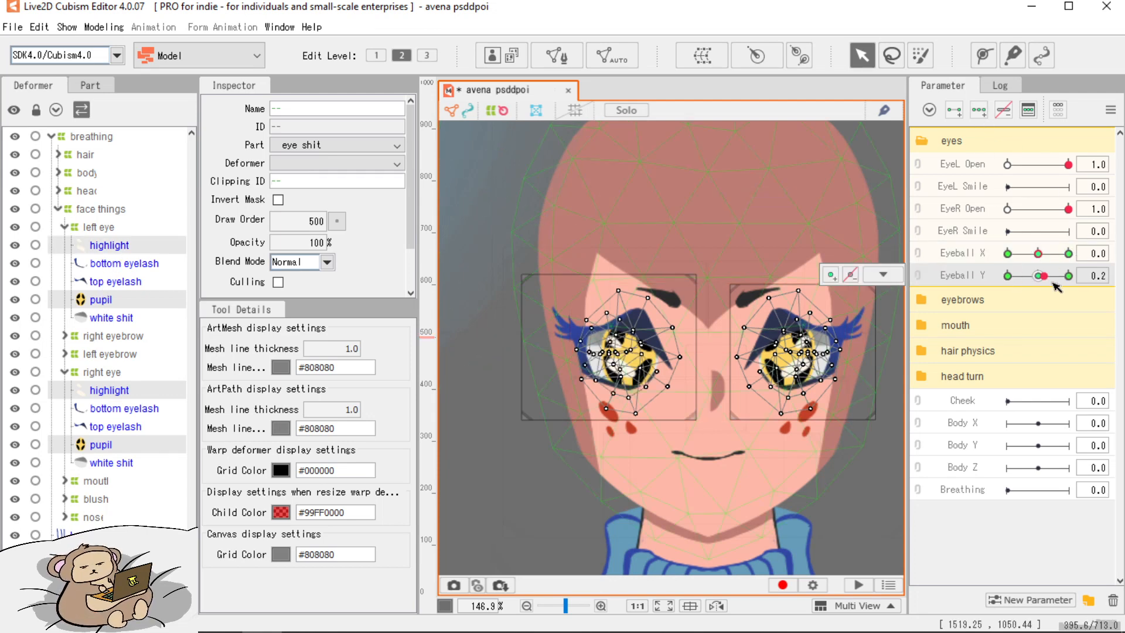
Shift both pupils and highlights down at Eyeball Y -1.0, and check the vertical movement, ending at 0.0.
left_click_drag(704, 356, 695, 376)
left_click(1008, 275)
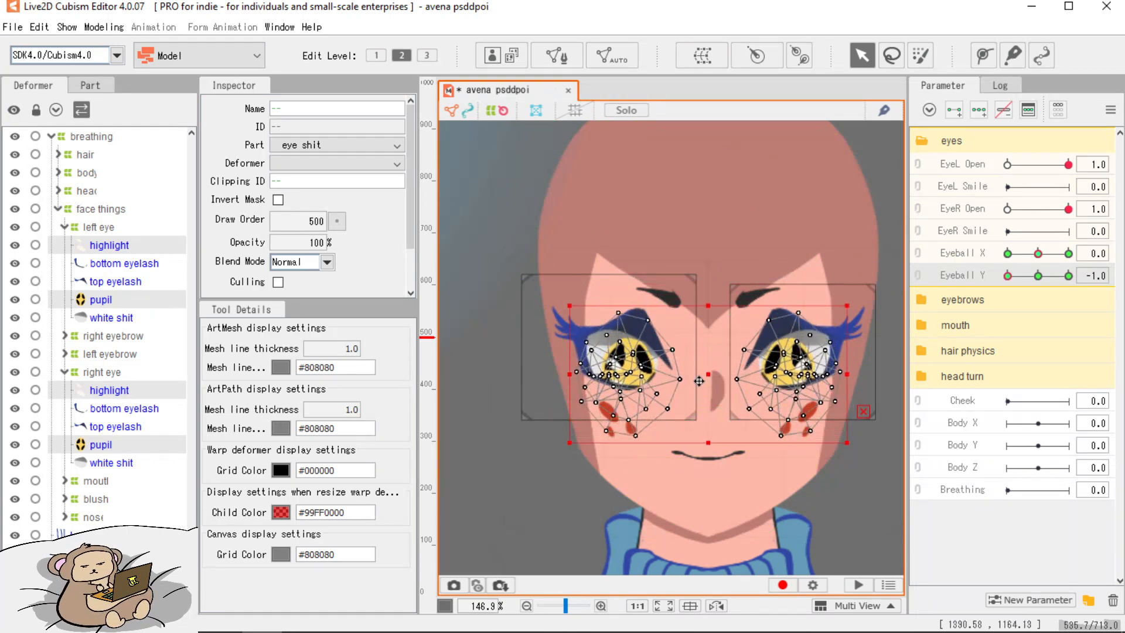
mouse_move(1009, 276)
left_mouse_down()
mouse_move(1065, 280)
mouse_move(996, 294)
left_mouse_up()
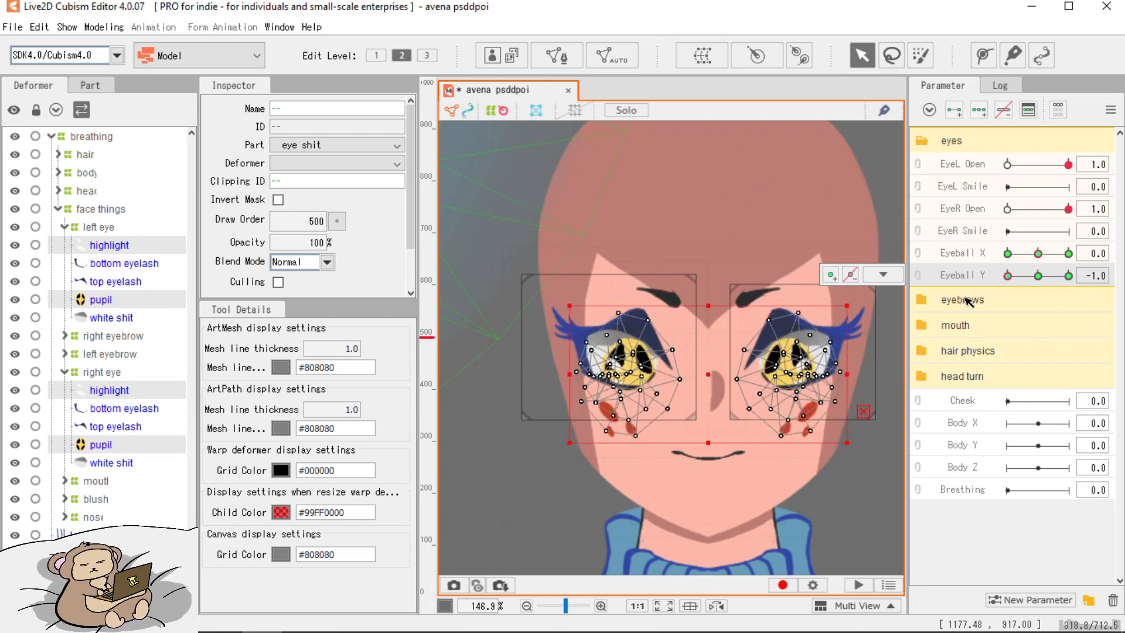
left_click(1038, 277)
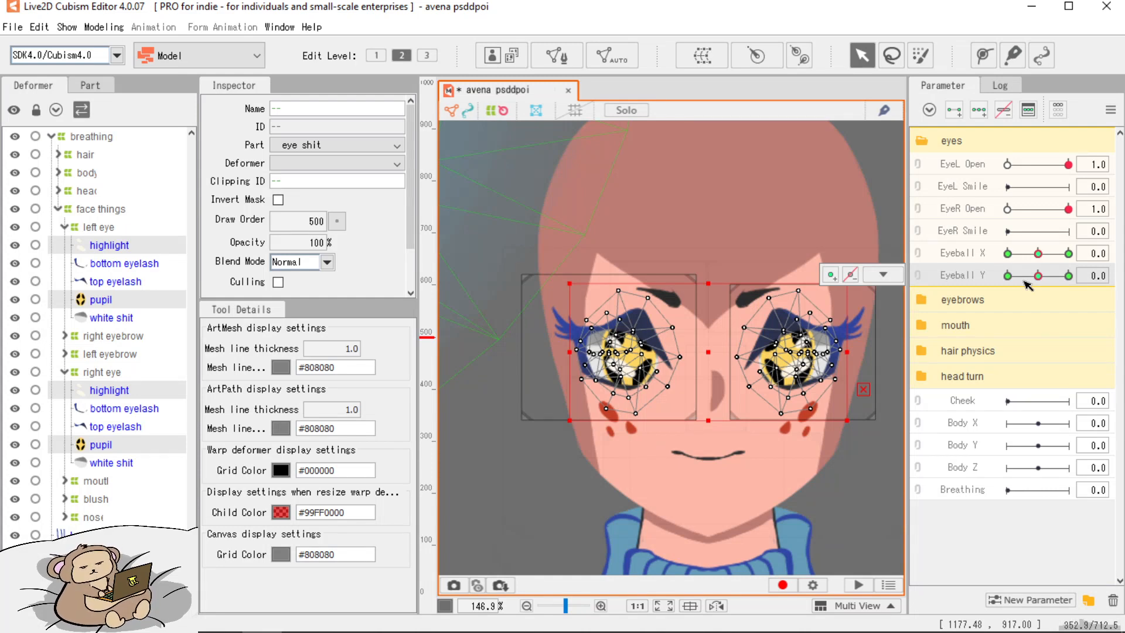
Synthesize the corner shapes of Eyeball X and Eyeball Y for the selected objects, and link the two parameters into one grid.
key("ctrl+4")
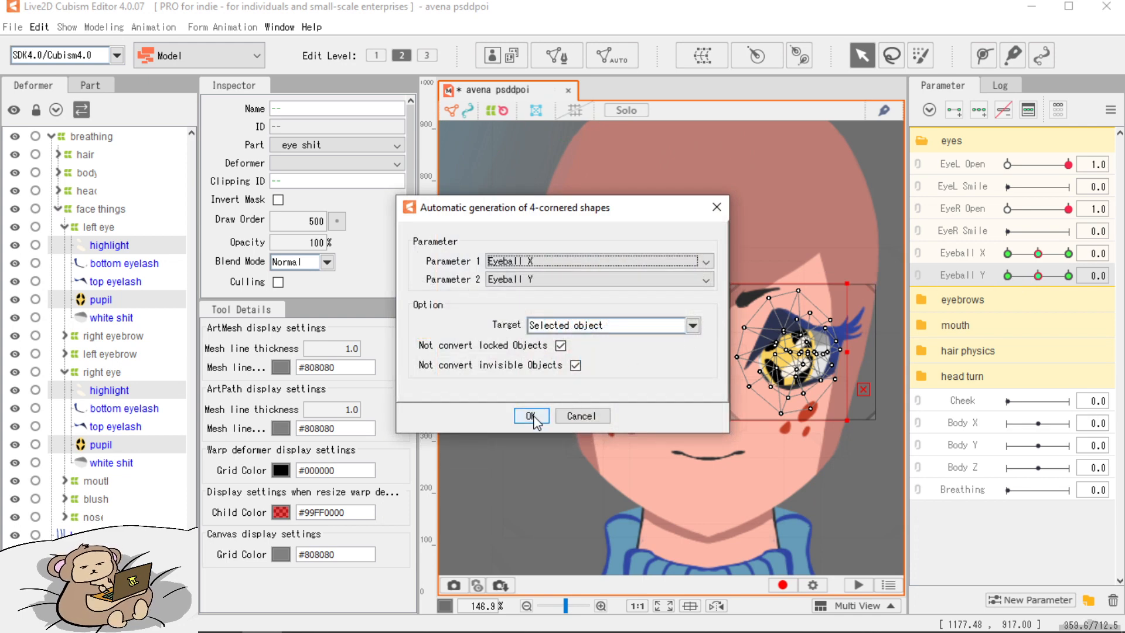
left_click(580, 415)
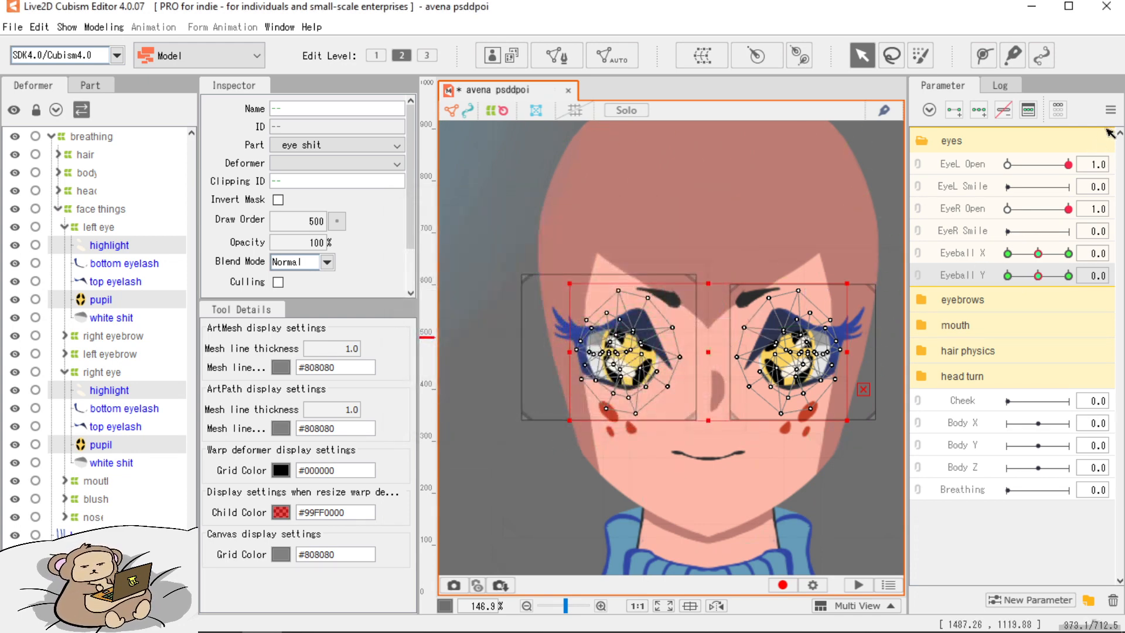
left_click(1110, 110)
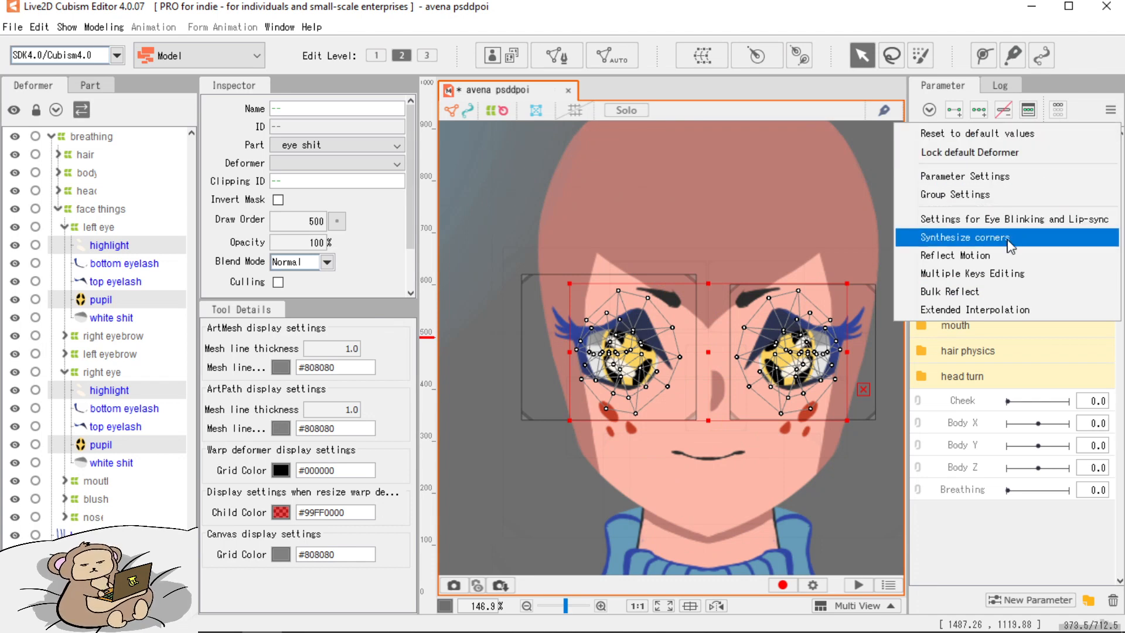
left_click(967, 238)
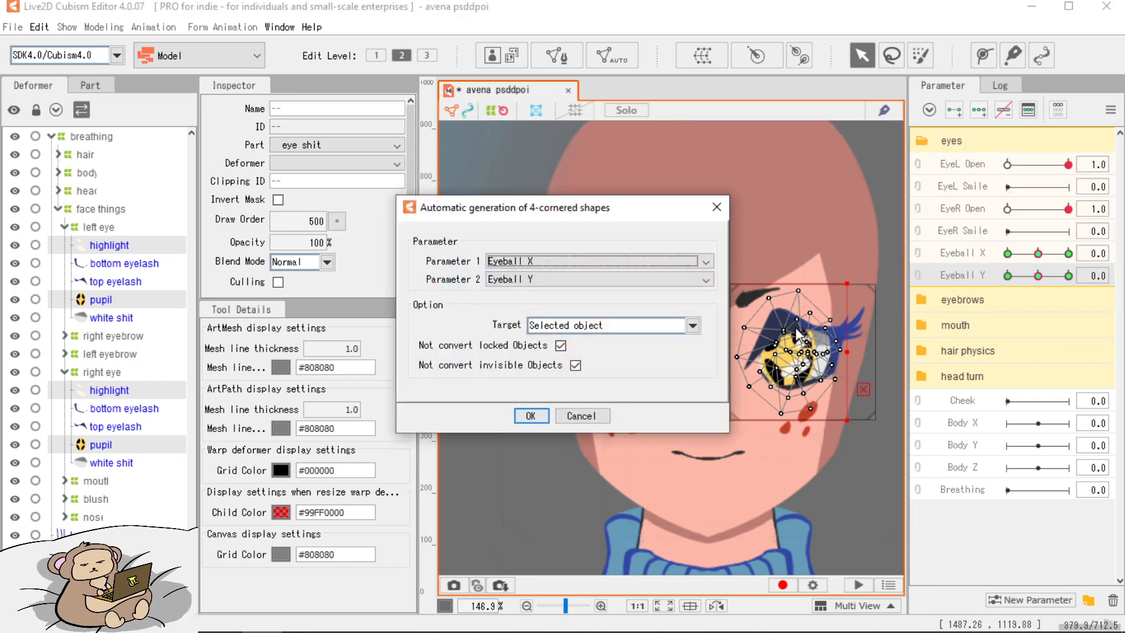
left_click(528, 414)
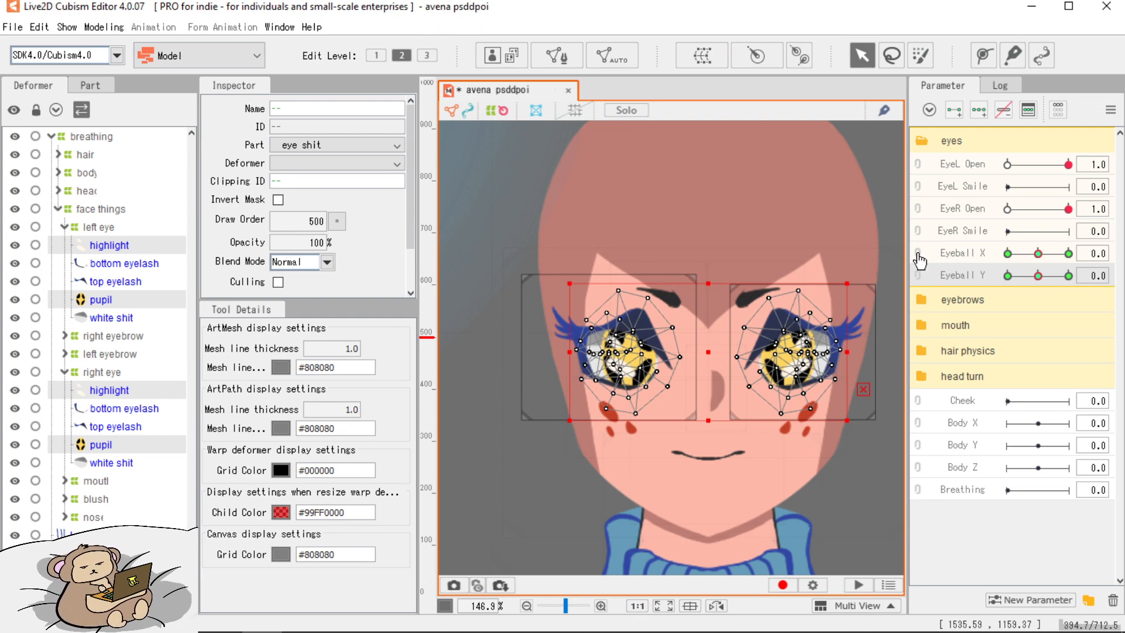
left_click(918, 259)
mouse_move(1038, 278)
left_mouse_down()
mouse_move(1074, 280)
mouse_move(1034, 282)
mouse_move(1055, 283)
mouse_move(1045, 279)
left_mouse_up()
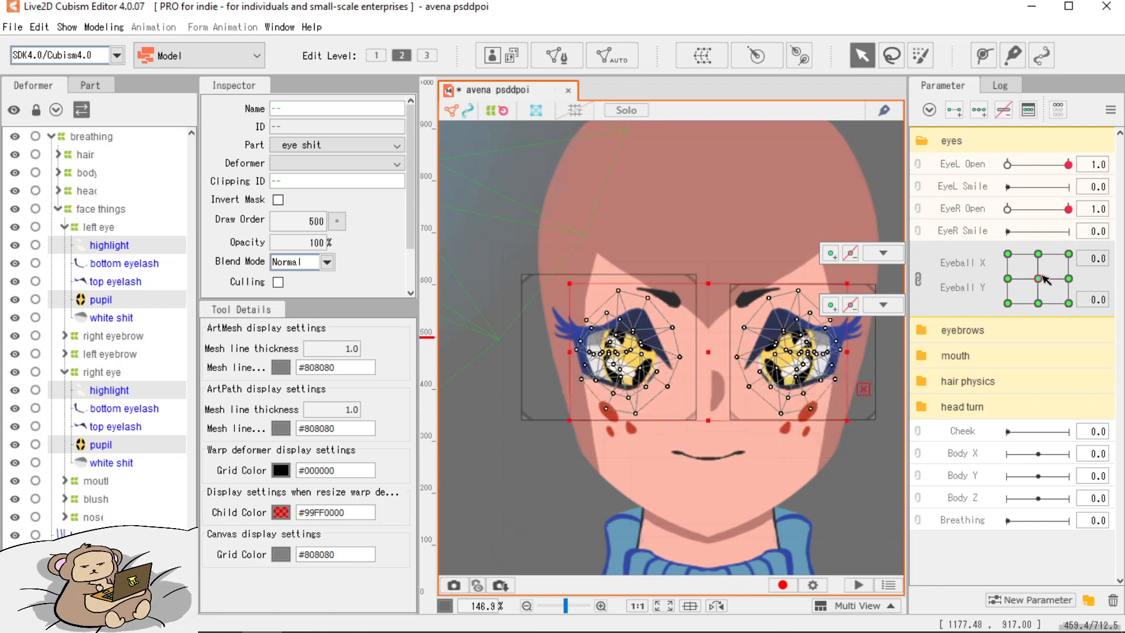
Collapse the eyes parameter group, expand the eyebrows group, and collapse the left eye and right eye deformers.
left_click(922, 141)
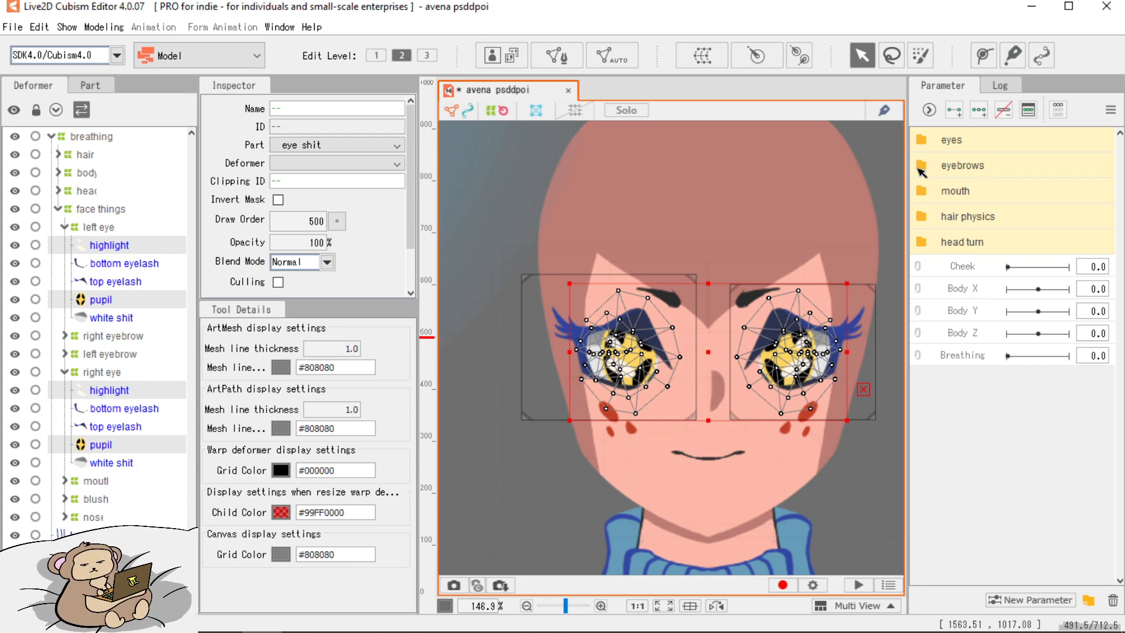
left_click(924, 166)
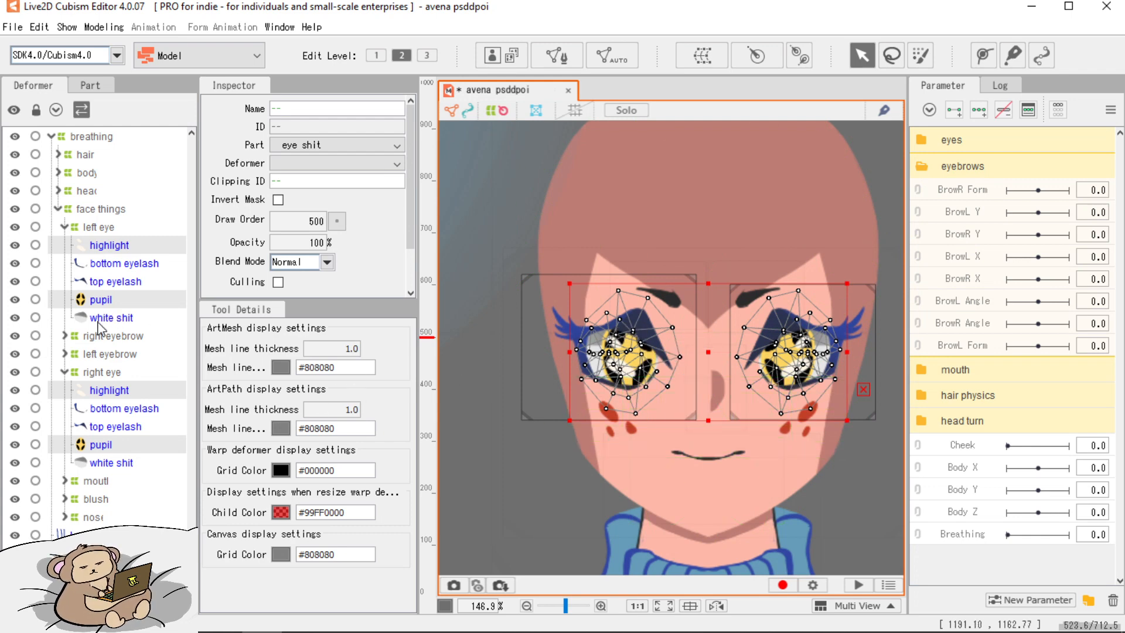
left_click(64, 226)
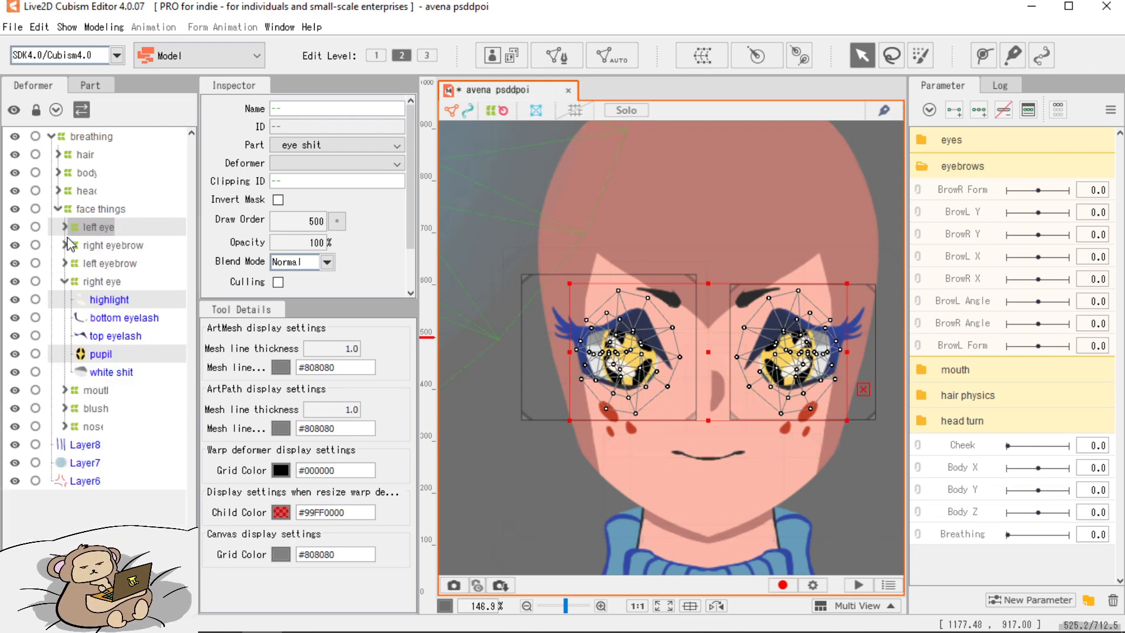
left_click(66, 281)
Create a warp deformer named "right eyebrow angle" as parent of the reyebrow mesh, with 2 × 2 Bezier and 5 × 5 conversion divisions.
left_click(96, 253)
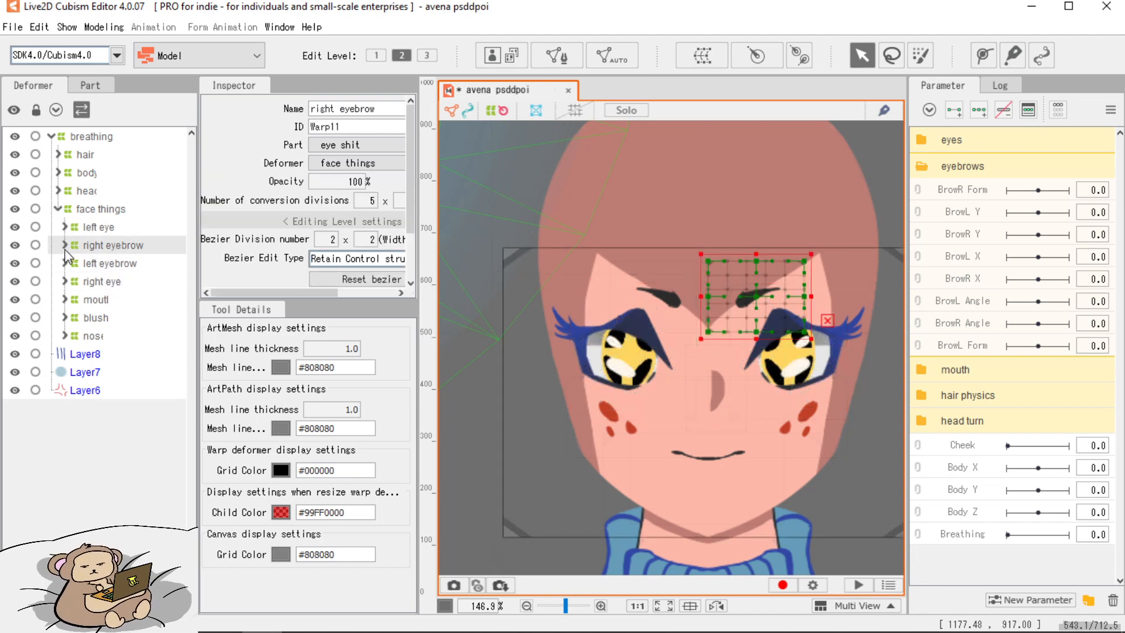
left_click(64, 246)
left_click(110, 265)
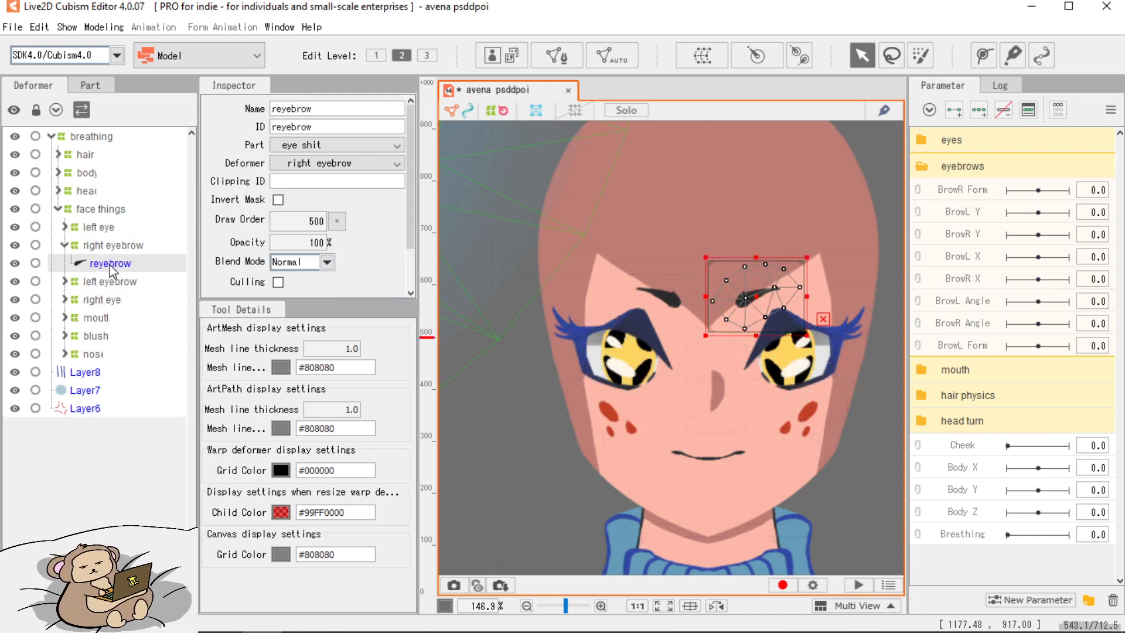
left_click(680, 61)
left_click_drag(635, 183, 413, 188)
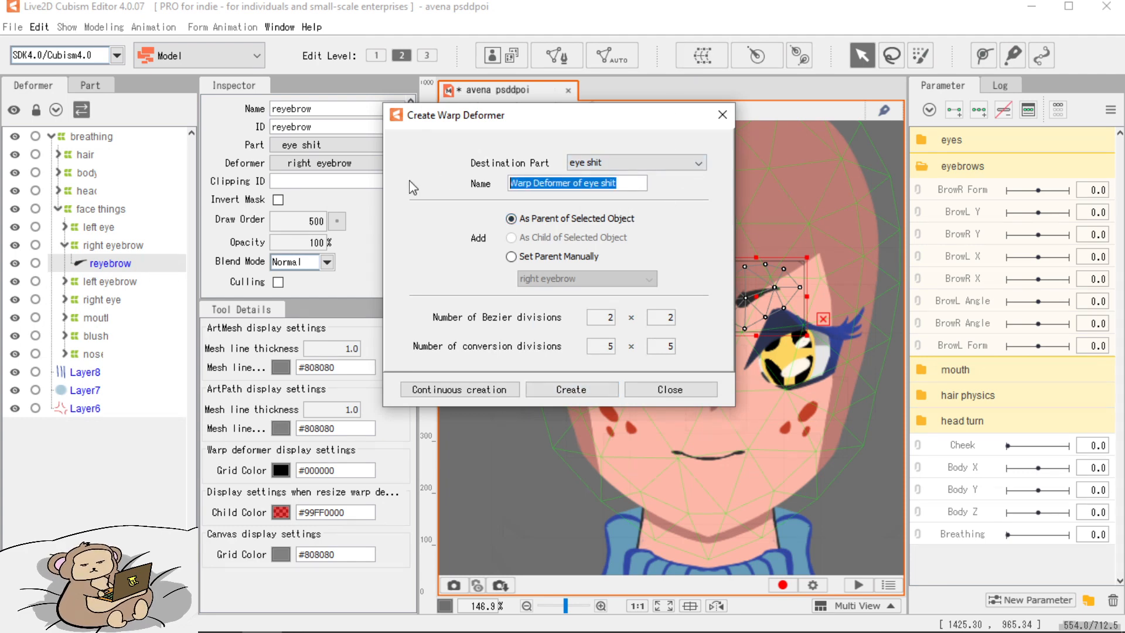
key("BackSpace")
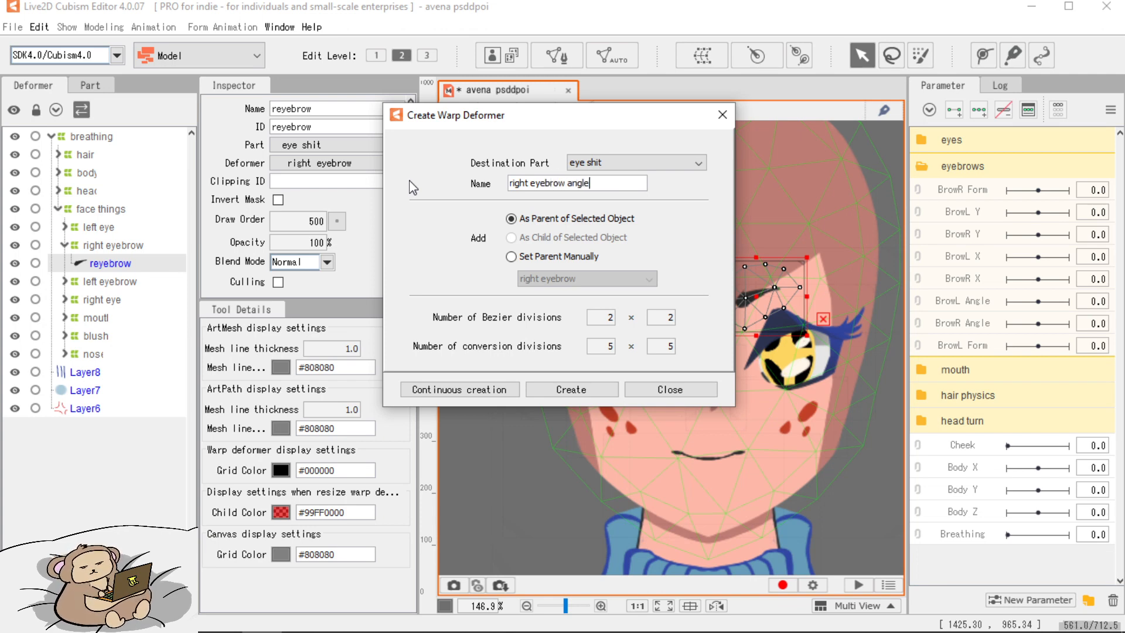
left_click(567, 391)
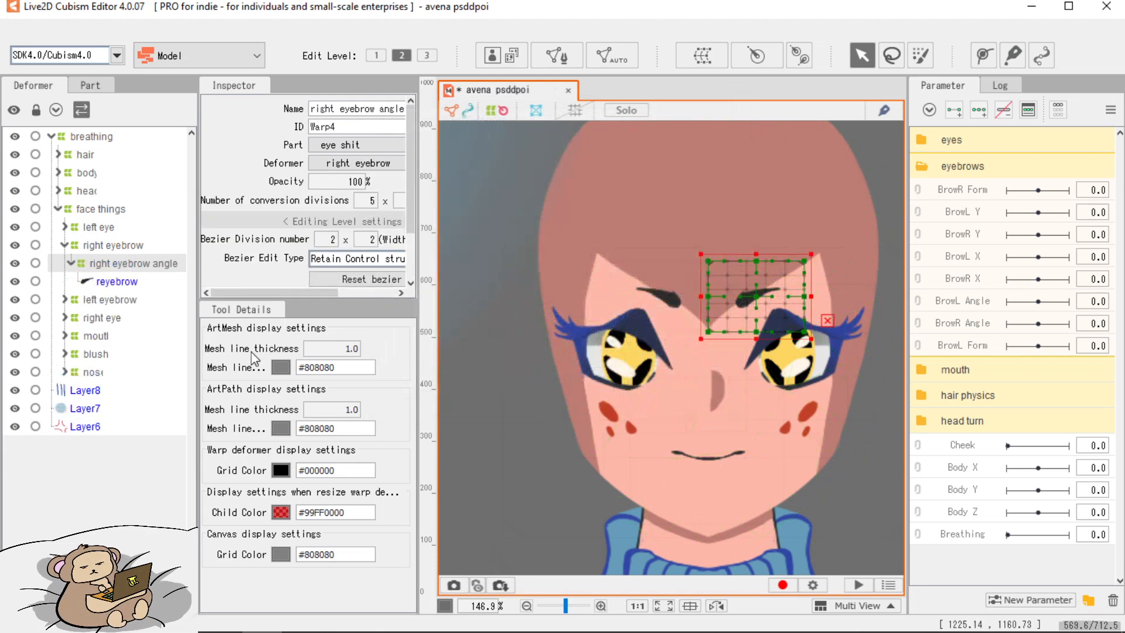
Create a warp deformer named "left eyebrow angle" as parent of the eyebrow mesh inside the left eyebrow deformer.
left_click(65, 300)
left_click(110, 318)
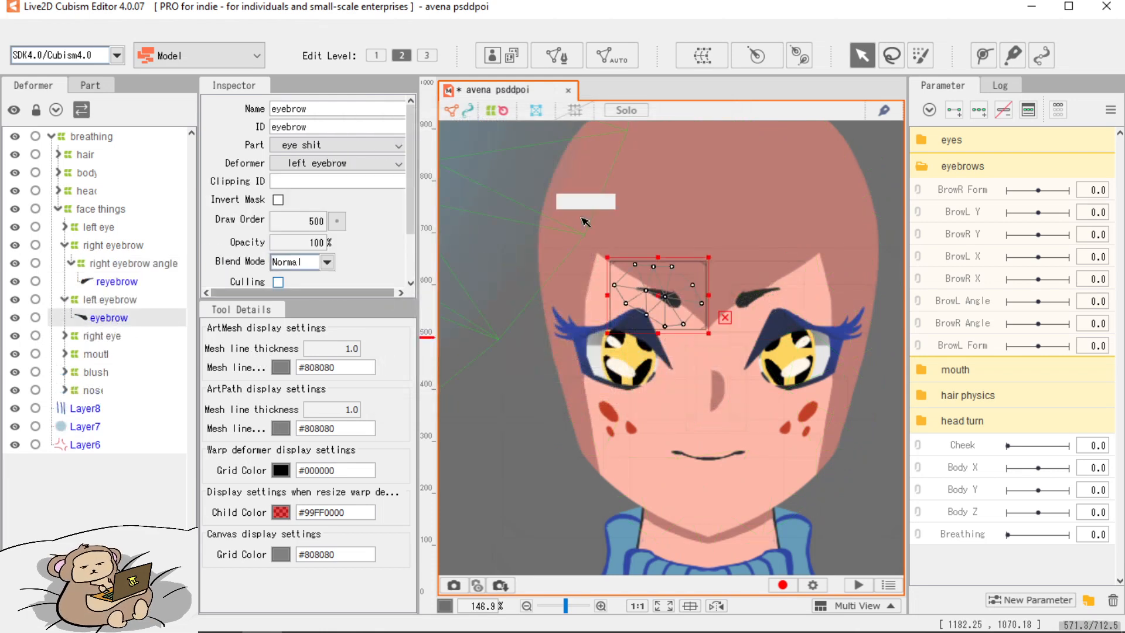
left_click(702, 58)
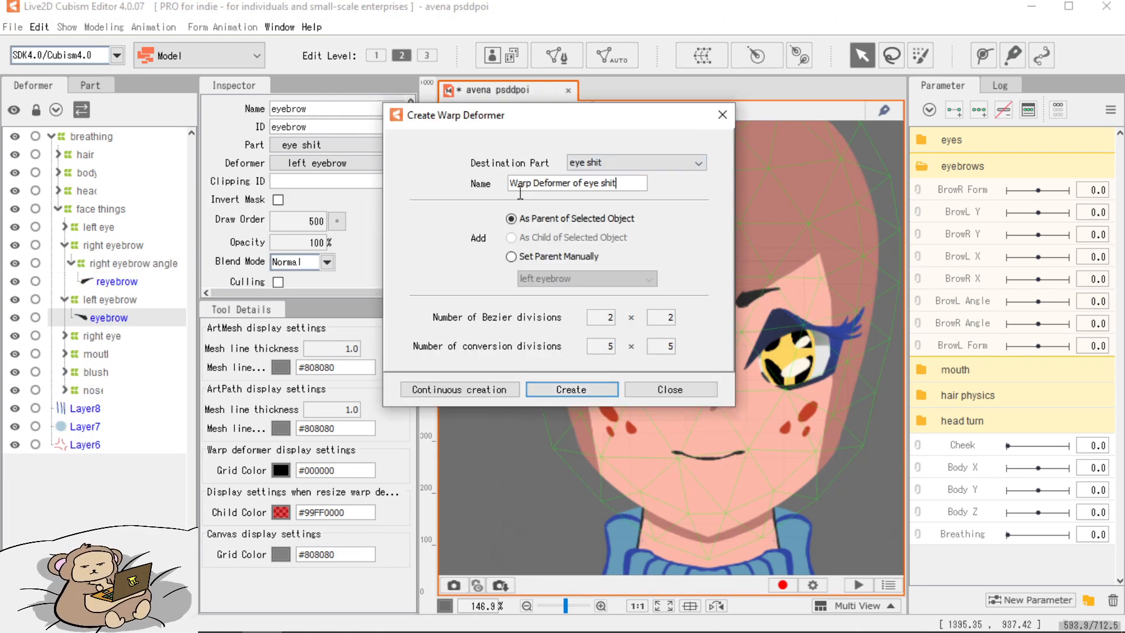
key("BackSpace")
key("BackSpace")
key("BackSpace")
key("BackSpace")
key("BackSpace")
key("BackSpace")
key("BackSpace")
key("BackSpace")
key("BackSpace")
key("BackSpace")
key("BackSpace")
key("BackSpace")
key("BackSpace")
key("BackSpace")
key("BackSpace")
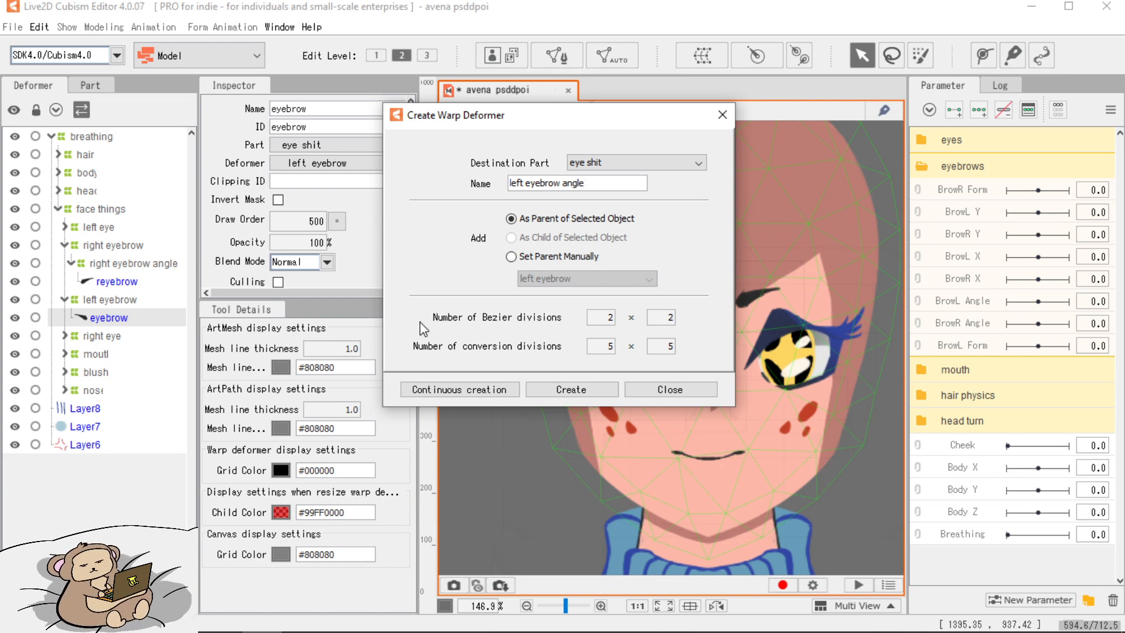
left_click(579, 390)
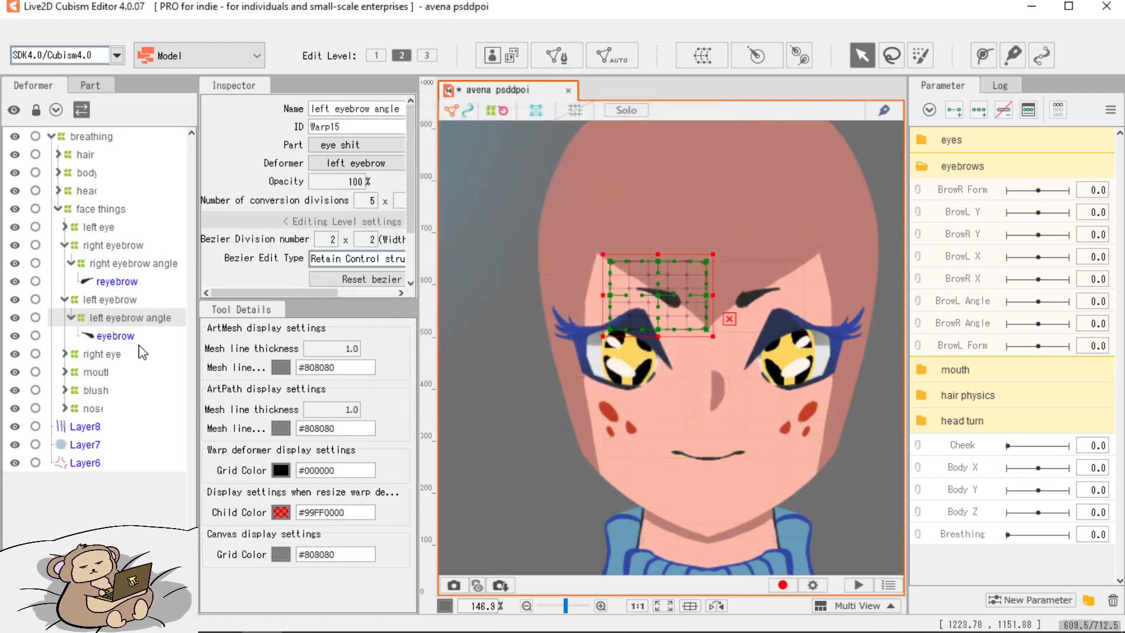
Inspect the left eyebrow mesh and its two parent deformers, left eyebrow angle and left eyebrow, one after another.
left_click(115, 336)
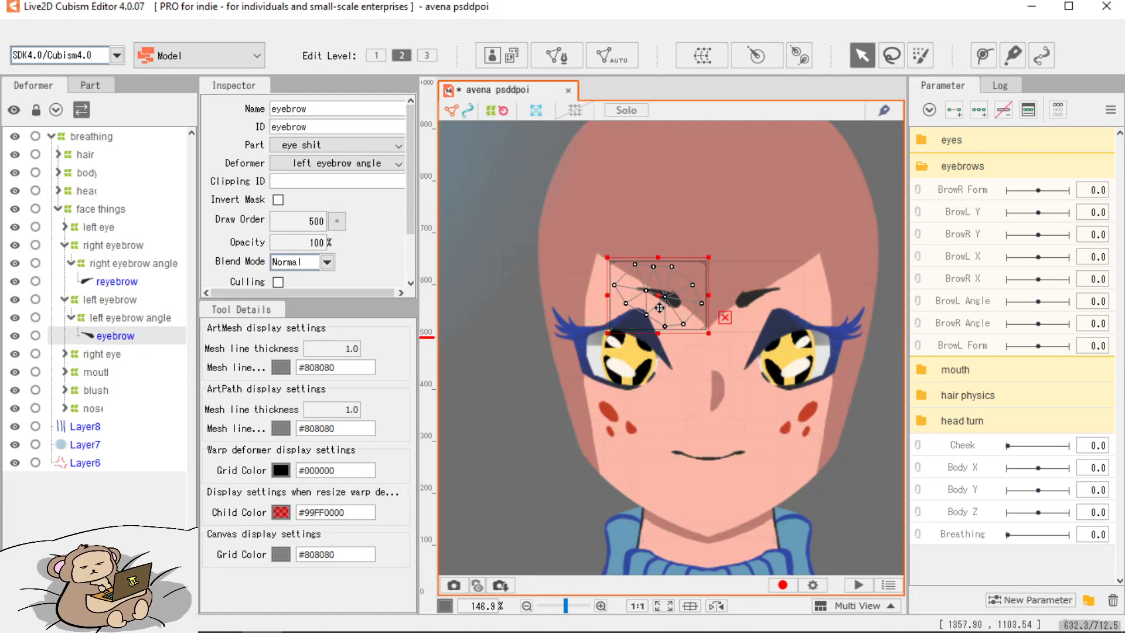
left_click(130, 317)
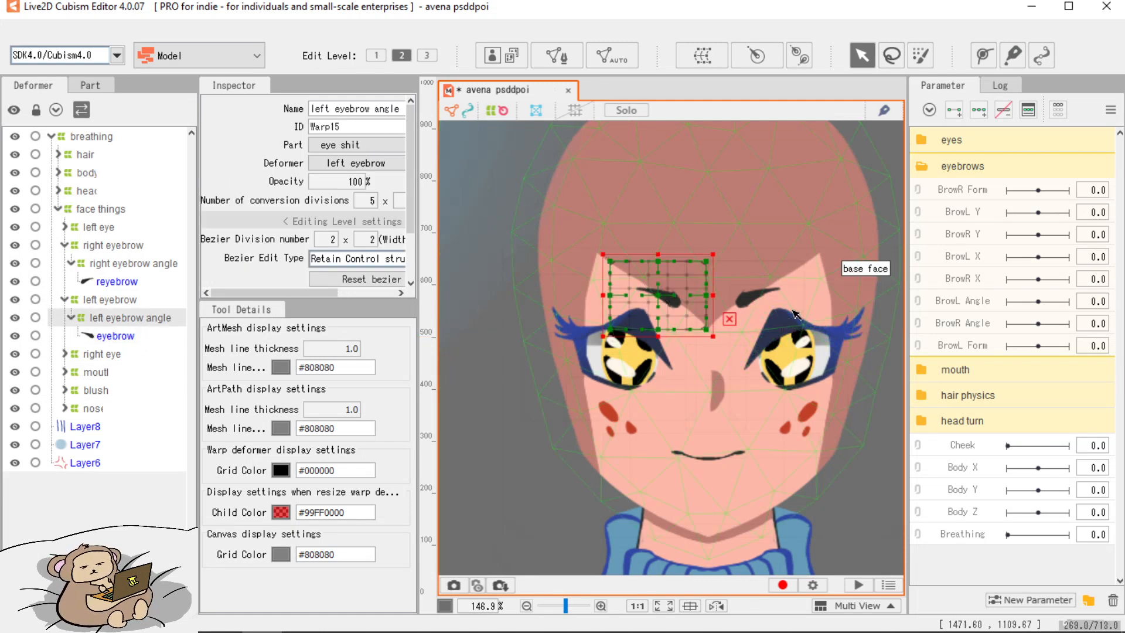
left_click(109, 300)
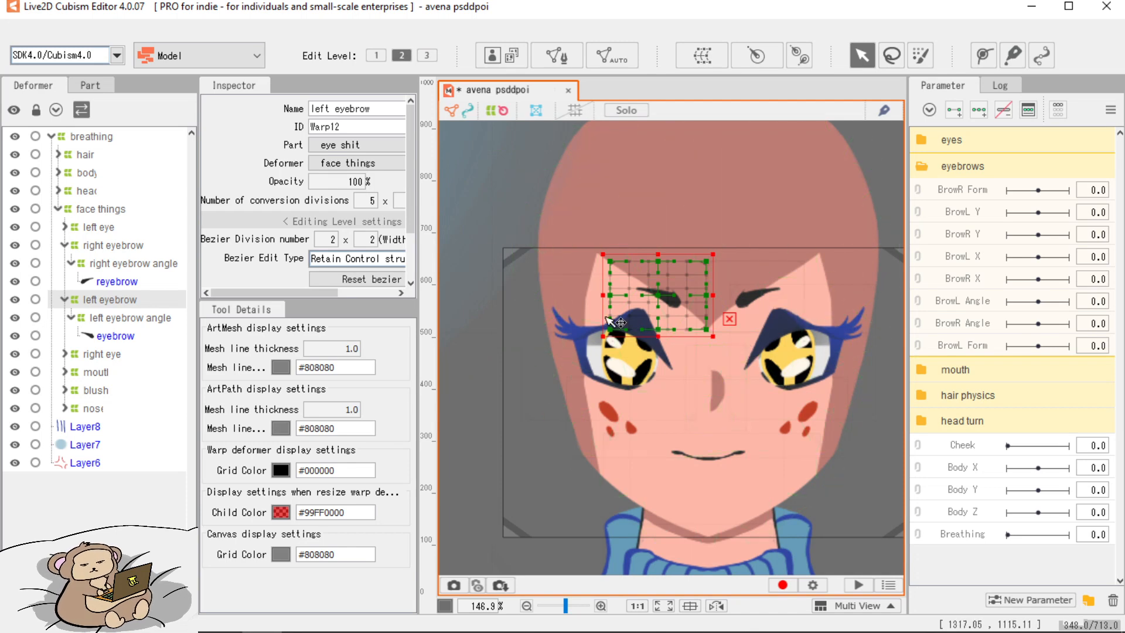
scroll(609, 321, "up", 3)
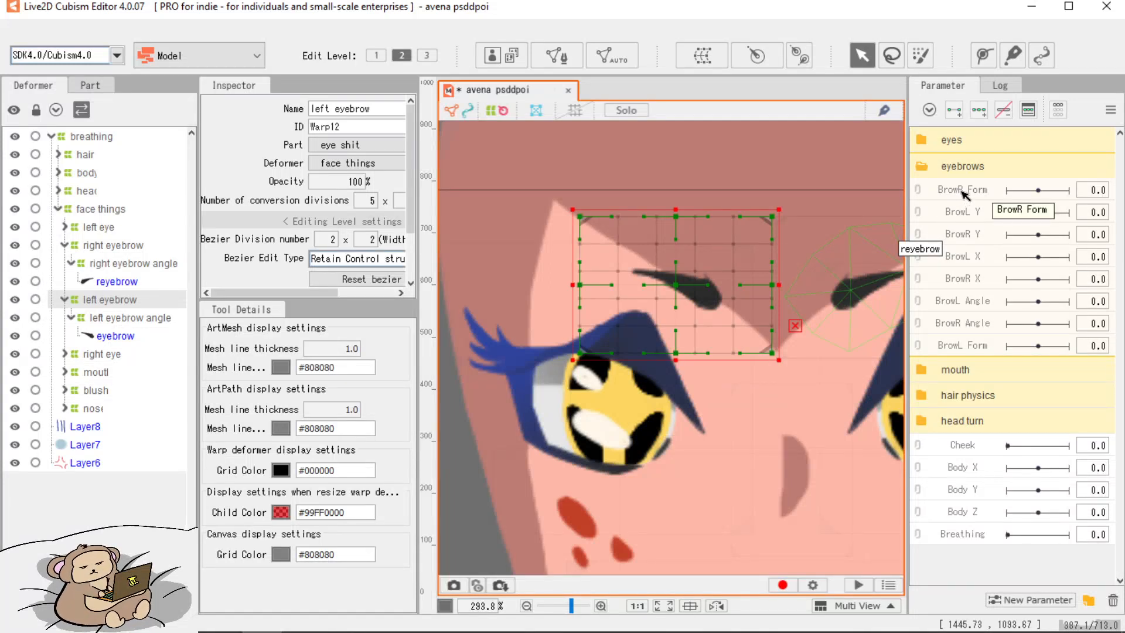
Reorder the eyebrow parameters: BrowR Form to the end, BrowL X directly below BrowL Y, and BrowR X above BrowR Y.
left_click_drag(964, 194, 962, 321)
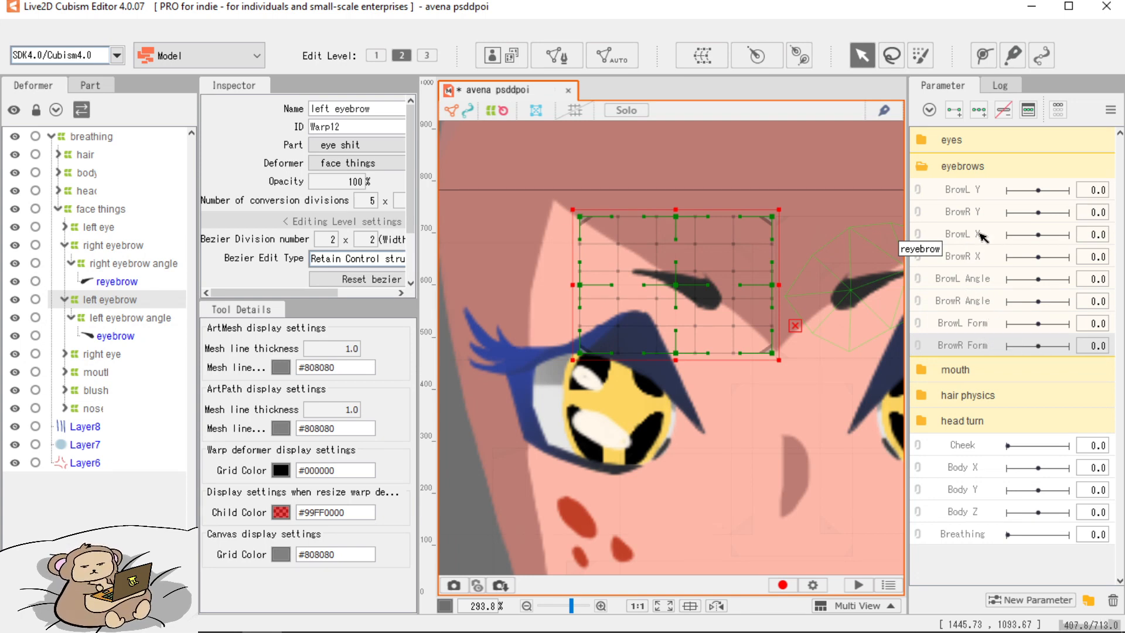
left_click_drag(981, 236, 1003, 211)
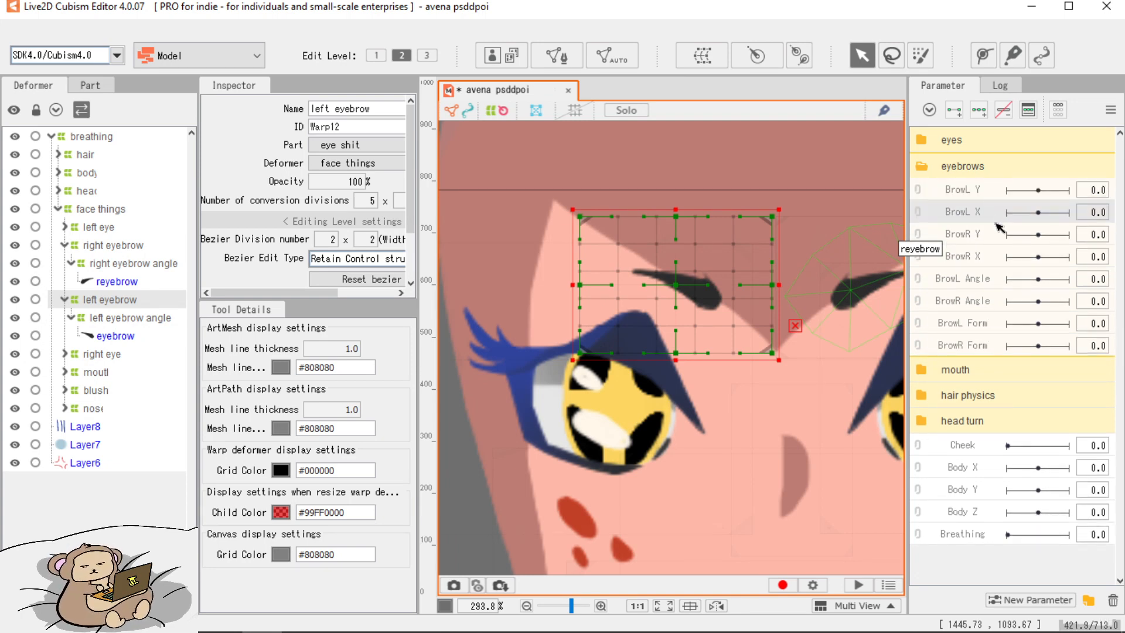
left_click_drag(1007, 258, 960, 237)
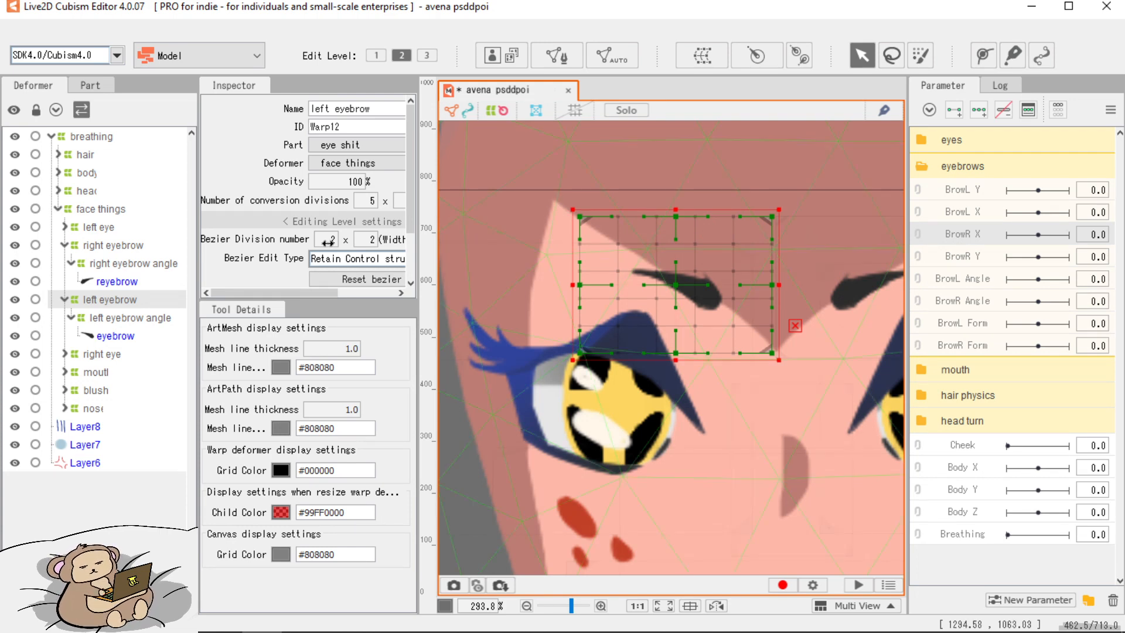
Select the left eyebrow and right eyebrow deformers together.
left_click(100, 303)
left_click(113, 304)
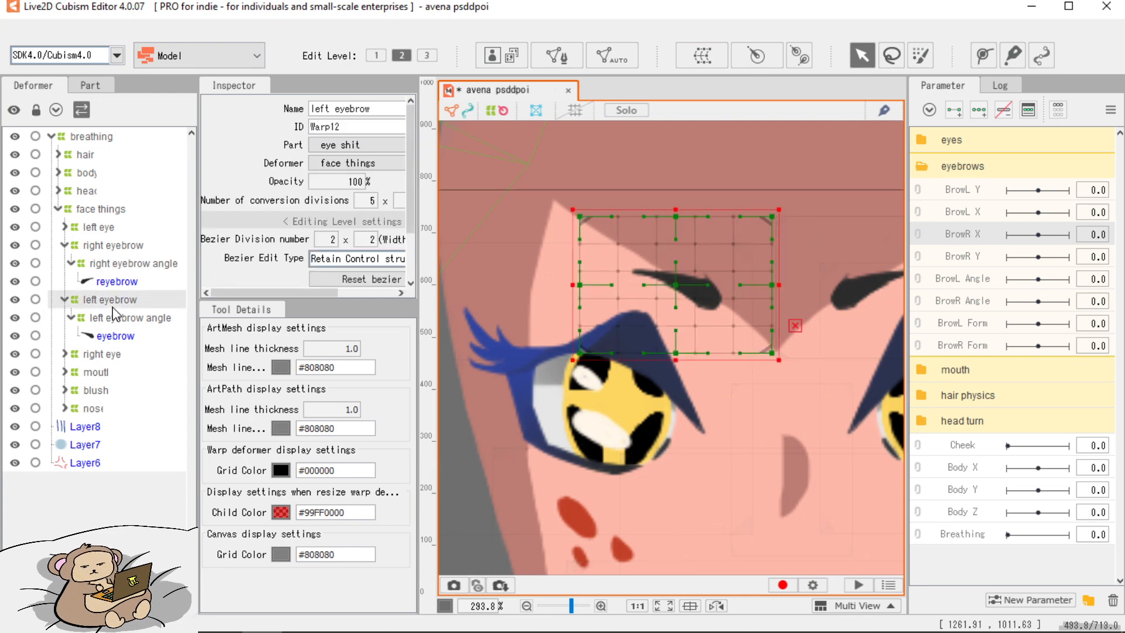
left_click(121, 251, "ctrl")
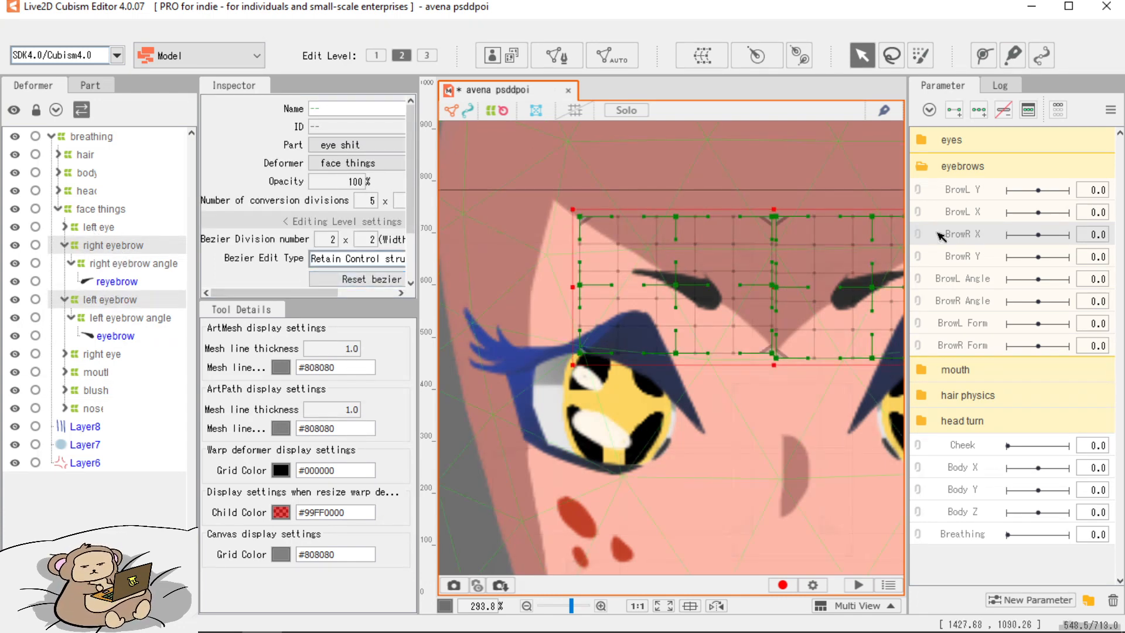
left_click_drag(630, 291, 597, 284)
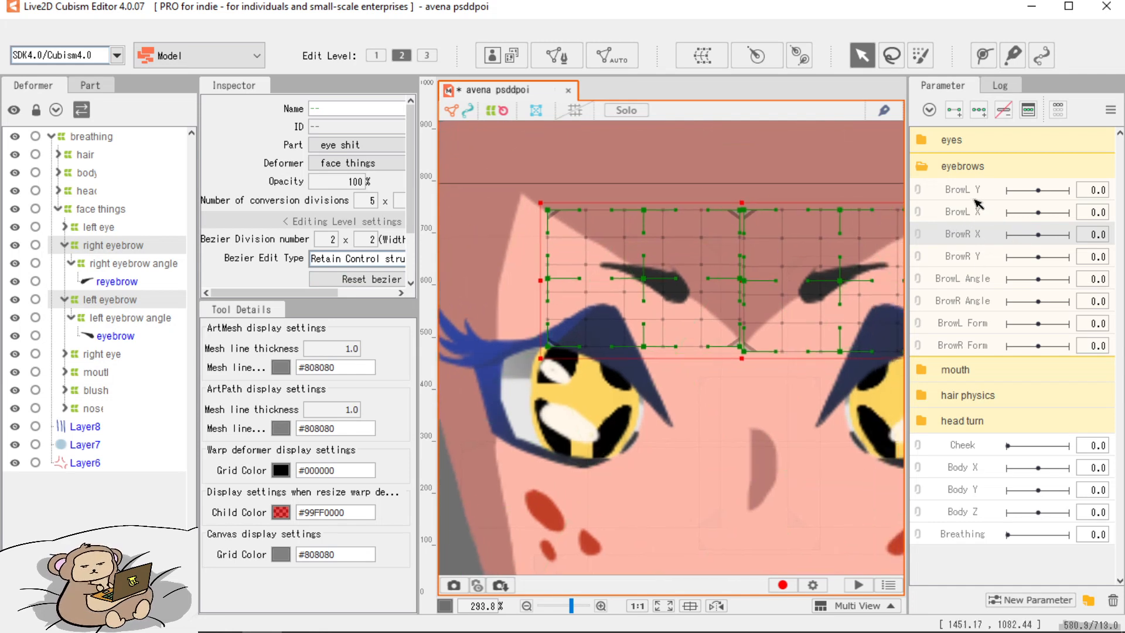
Try keying a sideways shift of both eyebrow deformers on BrowL Y, with three keys, right at 1.0 and left at -1.0.
left_click(980, 112)
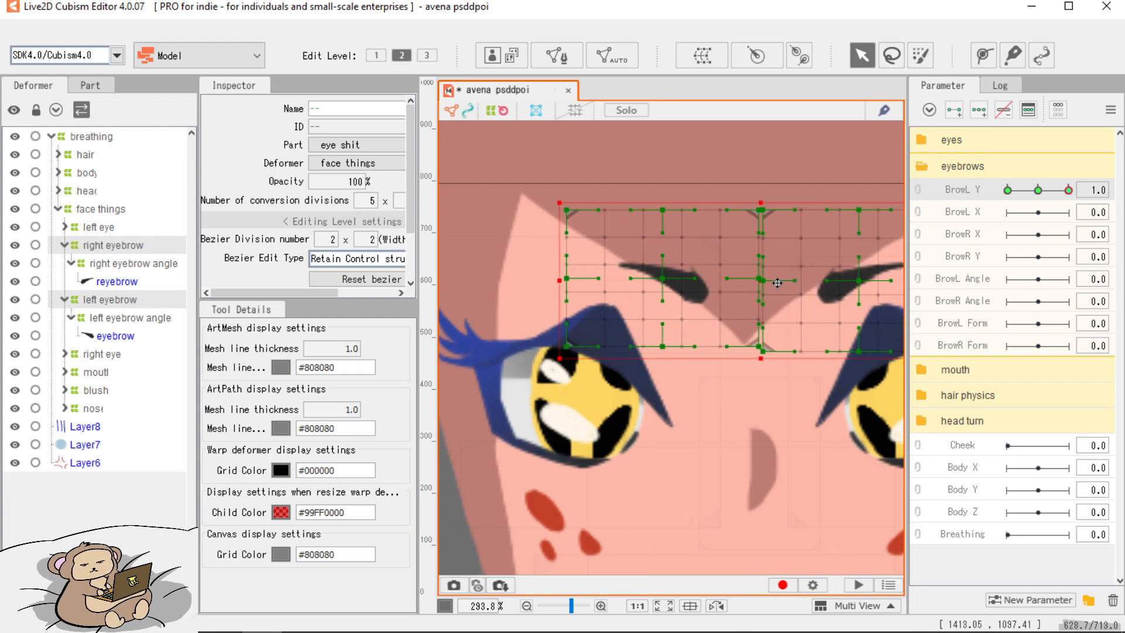
left_click(1007, 189)
left_click_drag(741, 293, 717, 293)
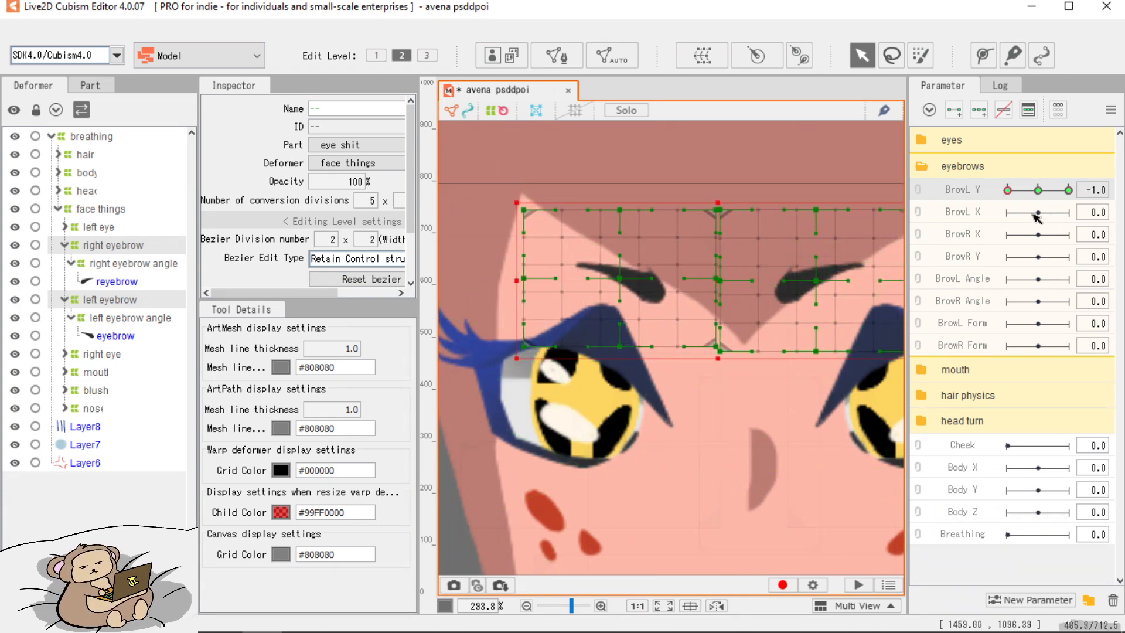
left_click(1038, 190)
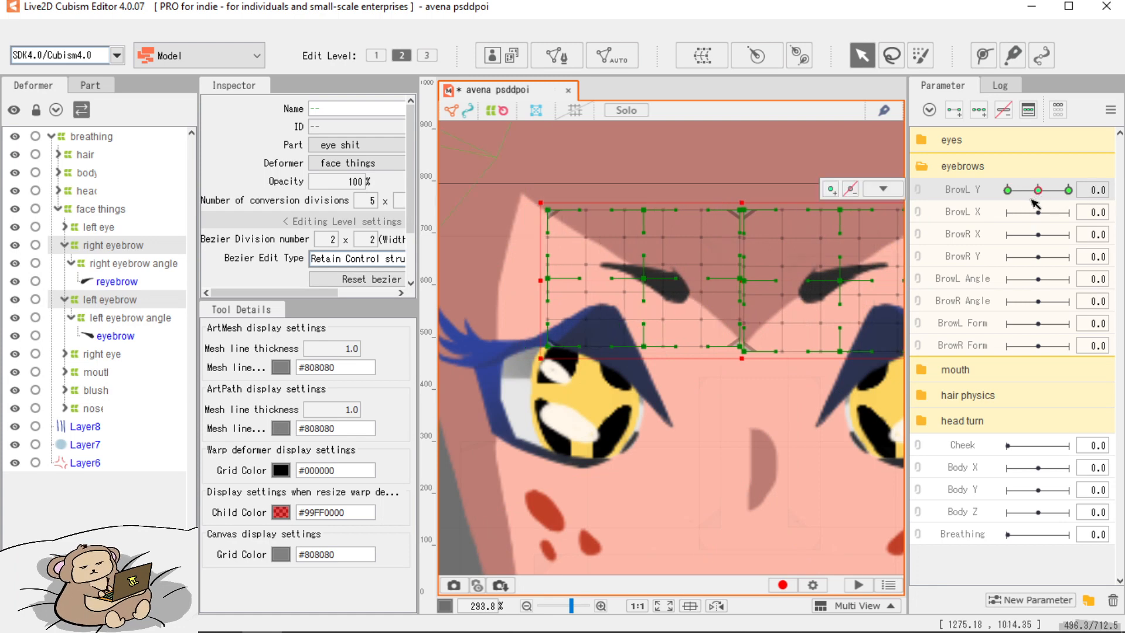
left_click(989, 203)
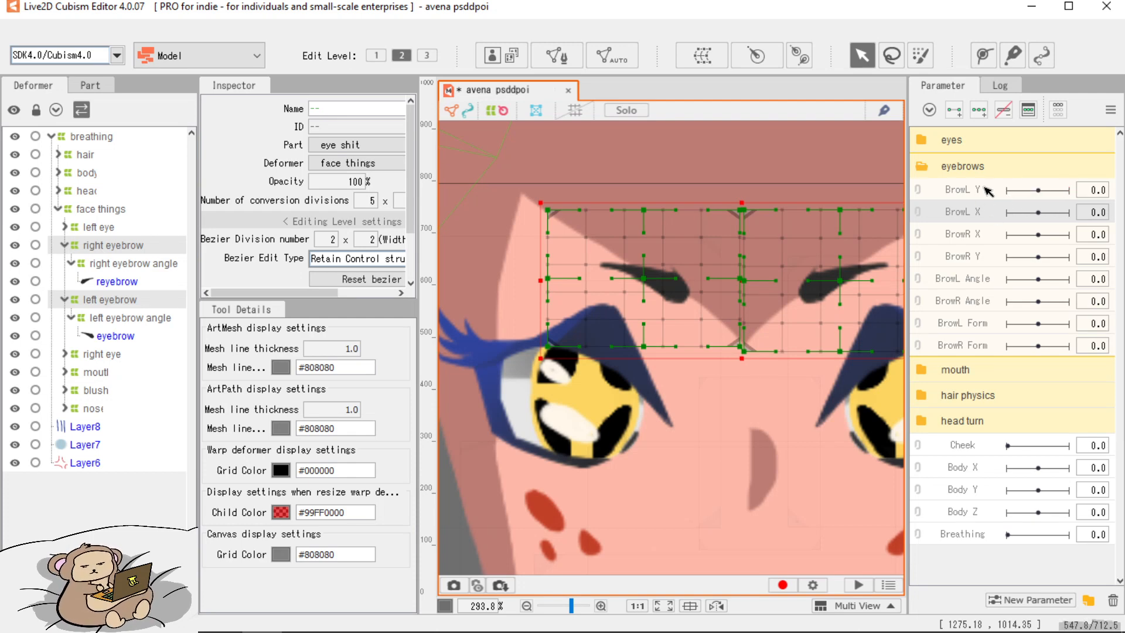
Move the BrowL X parameter directly above BrowL Y in the eyebrows group.
left_click_drag(972, 204, 967, 181)
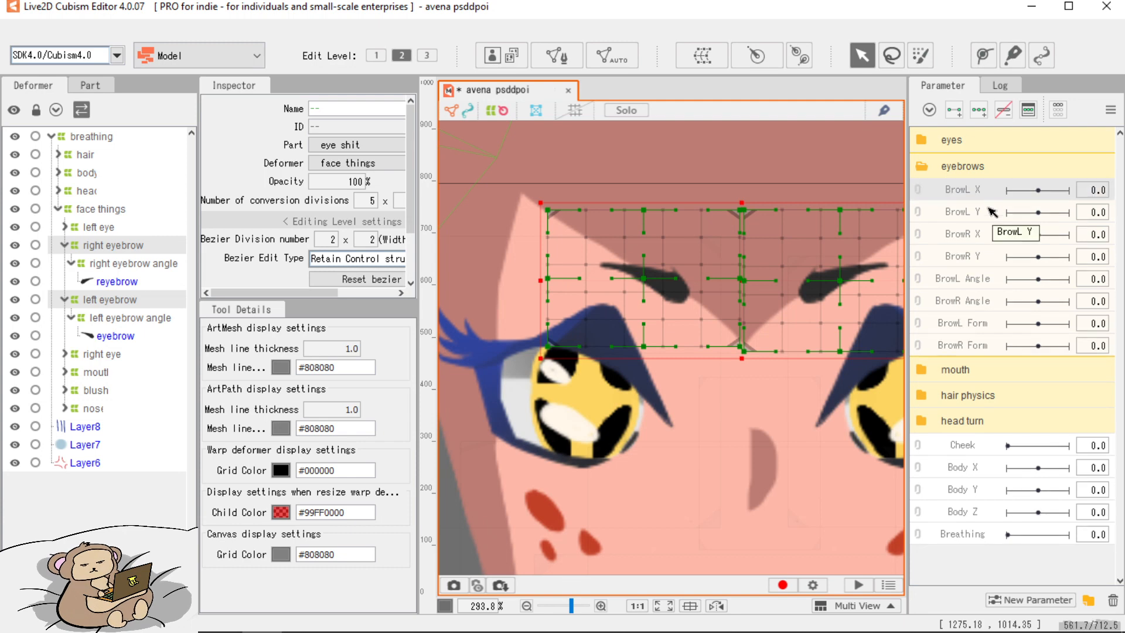
left_click(978, 109)
key("ctrl+z")
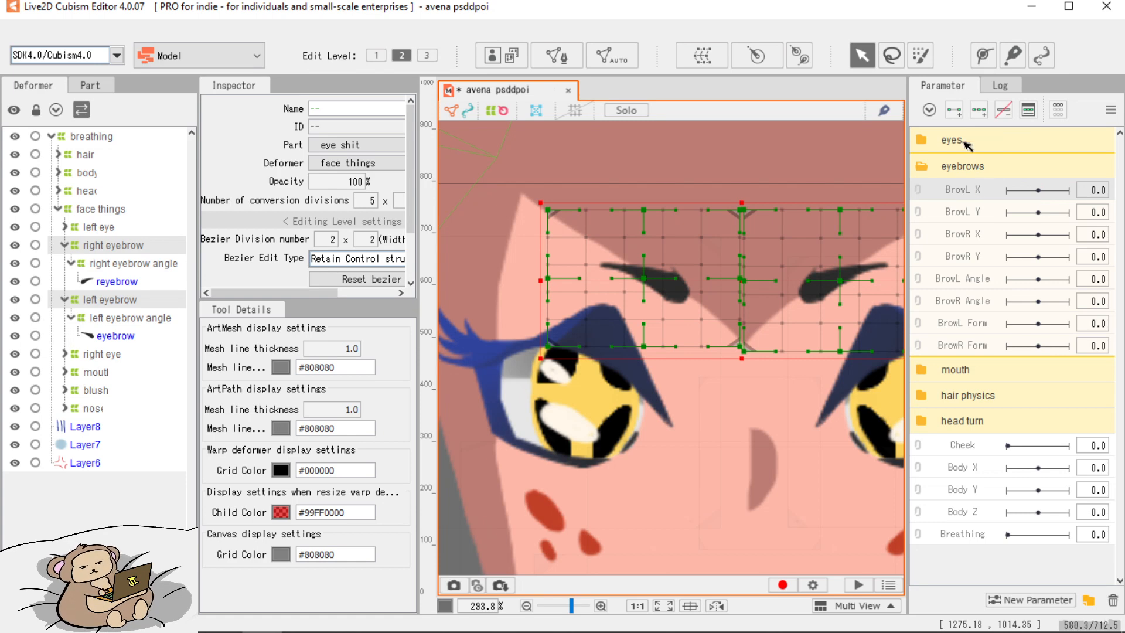
Key a sideways shift of both eyebrow deformers on BrowL X with three keys, right at 1.0 and left at -1.0.
left_click(979, 112)
left_click_drag(1038, 191, 1068, 191)
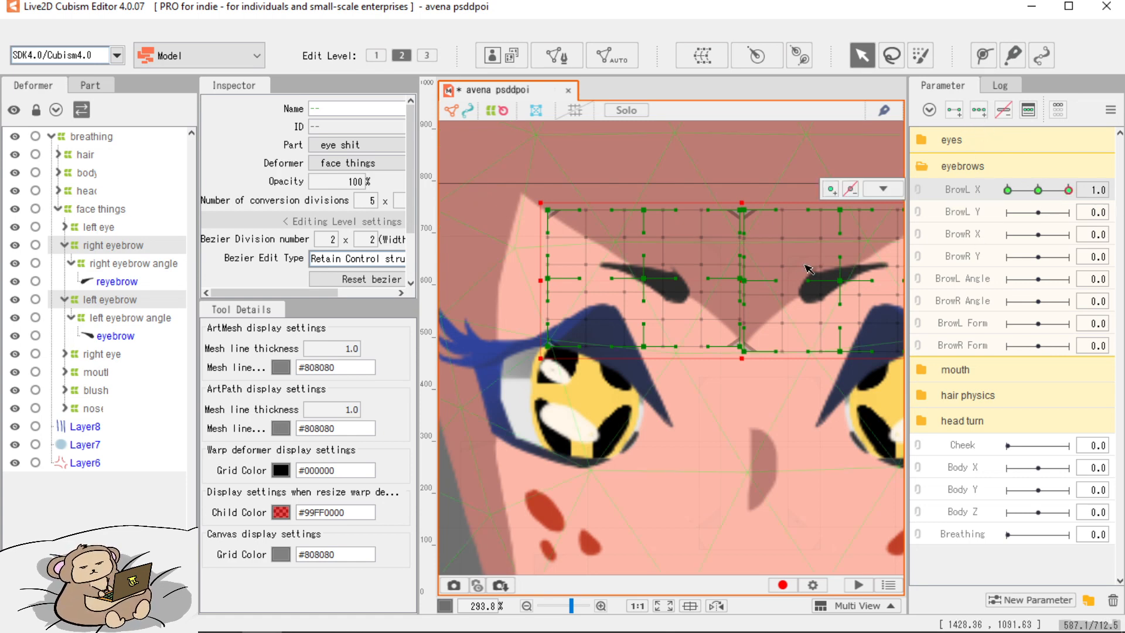
left_click_drag(751, 282, 721, 273)
left_click(1007, 190)
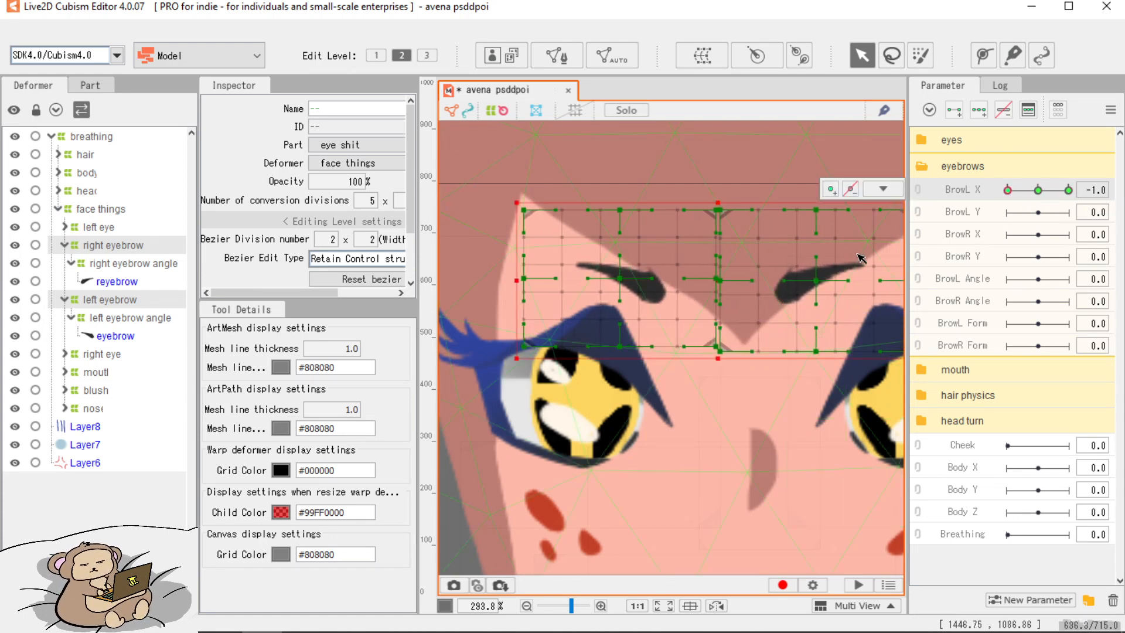
left_click_drag(1004, 191, 1033, 216)
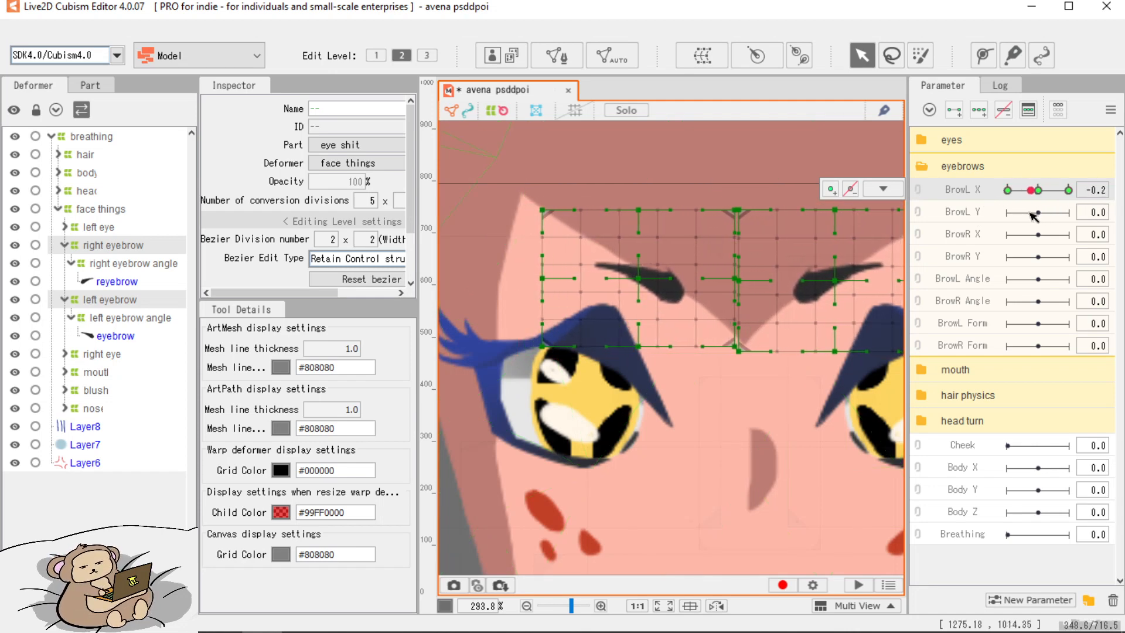
Key a vertical shift of both eyebrow deformers on BrowL Y with three keys, raised at 1.0 and lowered at -1.0.
left_click(999, 215)
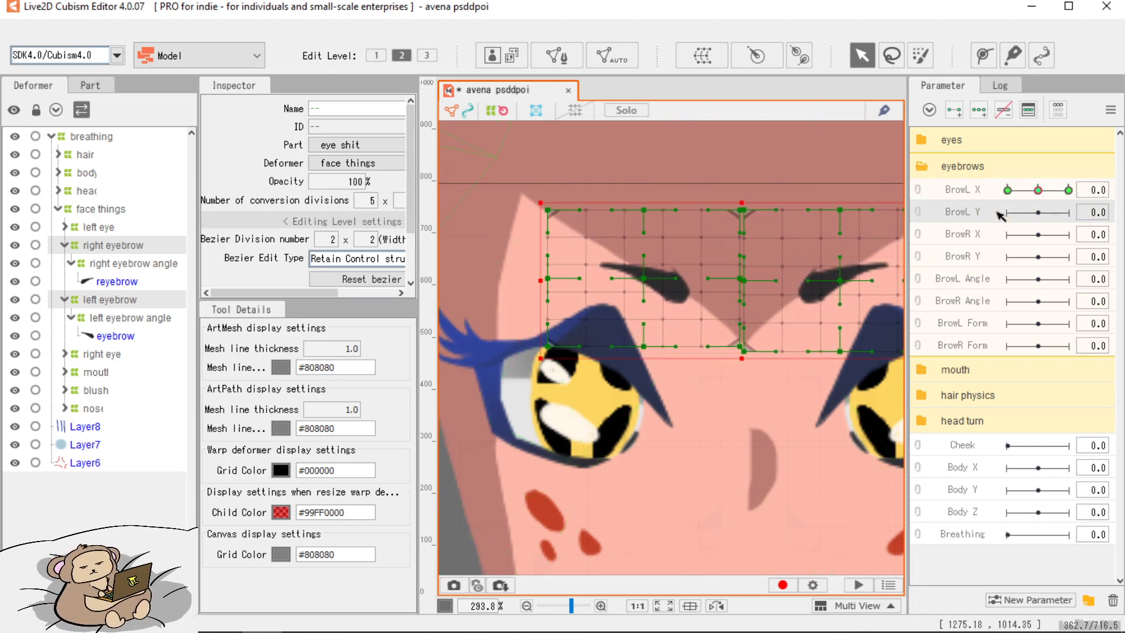
left_click(982, 113)
left_click_drag(1039, 212, 1081, 218)
left_click_drag(718, 292, 721, 277)
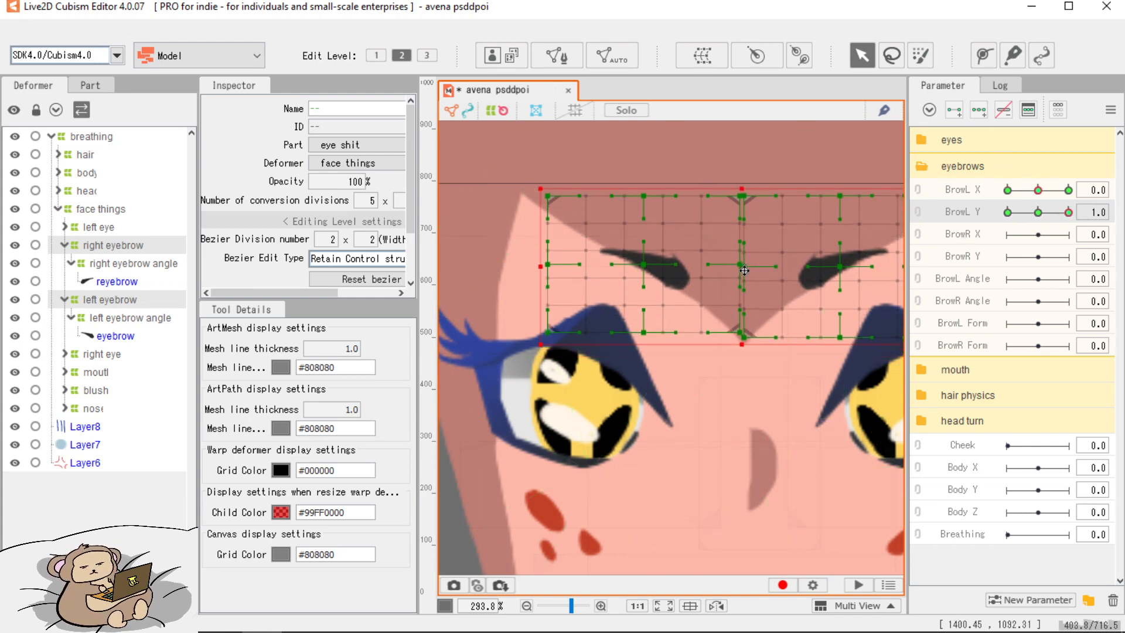
left_click_drag(1037, 213, 995, 217)
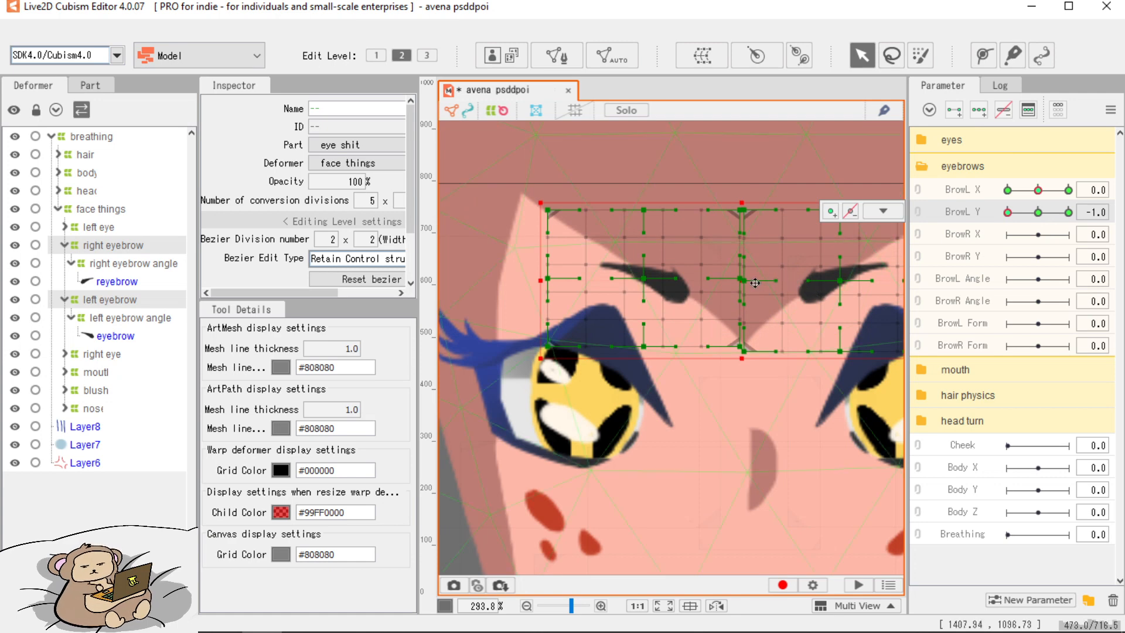
left_click_drag(744, 285, 745, 298)
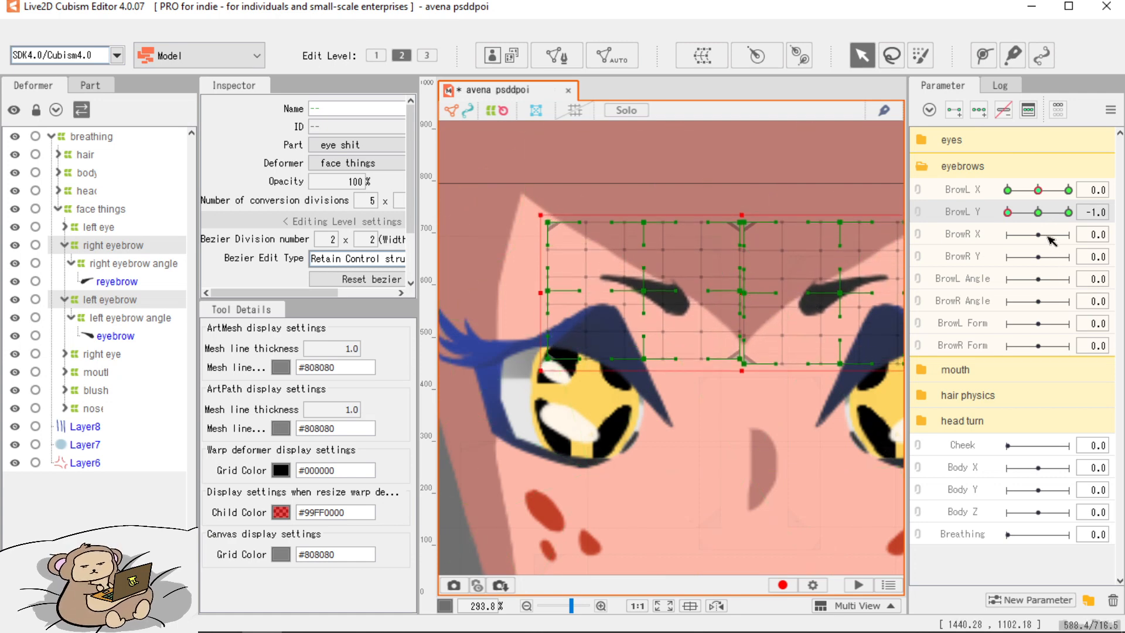
Synthesize the corner shapes of BrowL X and BrowL Y for the selected deformers, and link the two parameters.
key("ctrl+4")
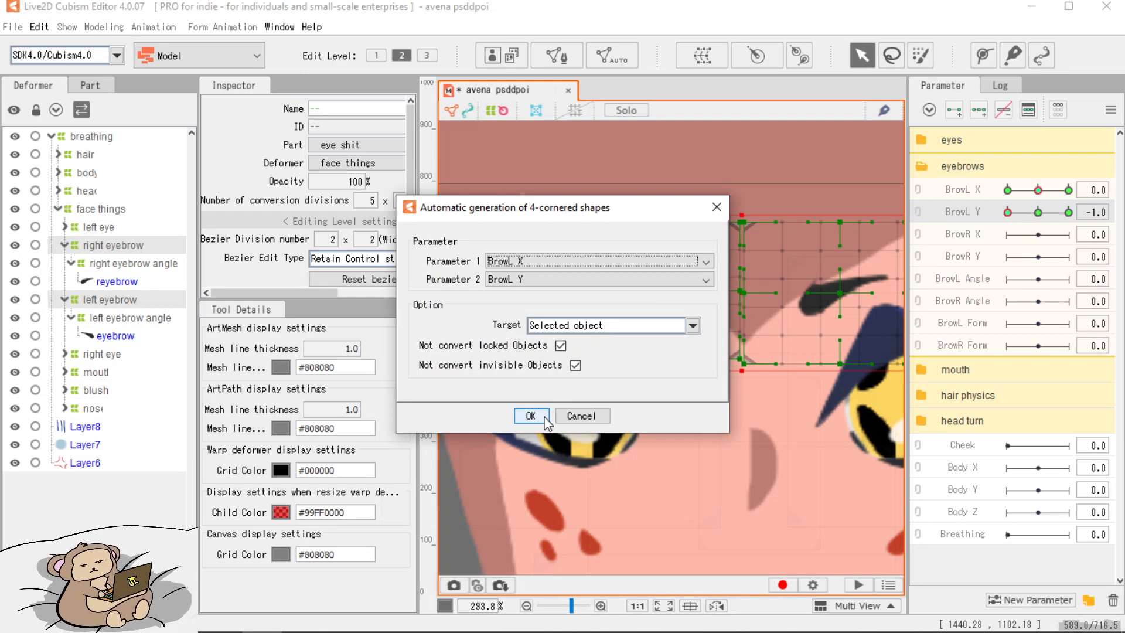
left_click(578, 420)
left_click(1111, 109)
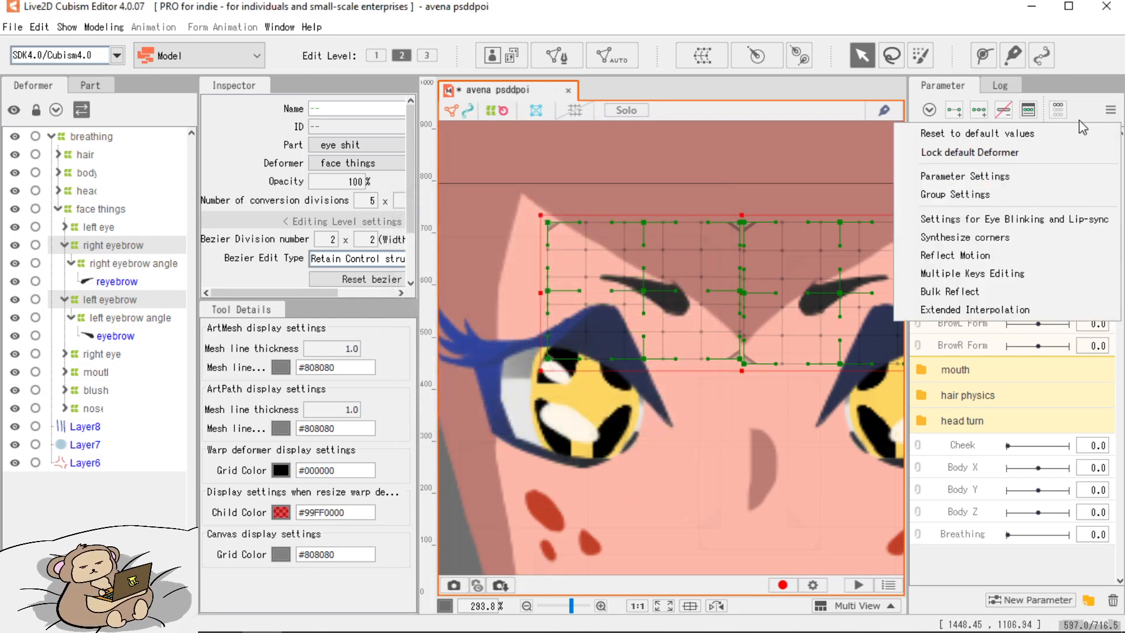
left_click(965, 237)
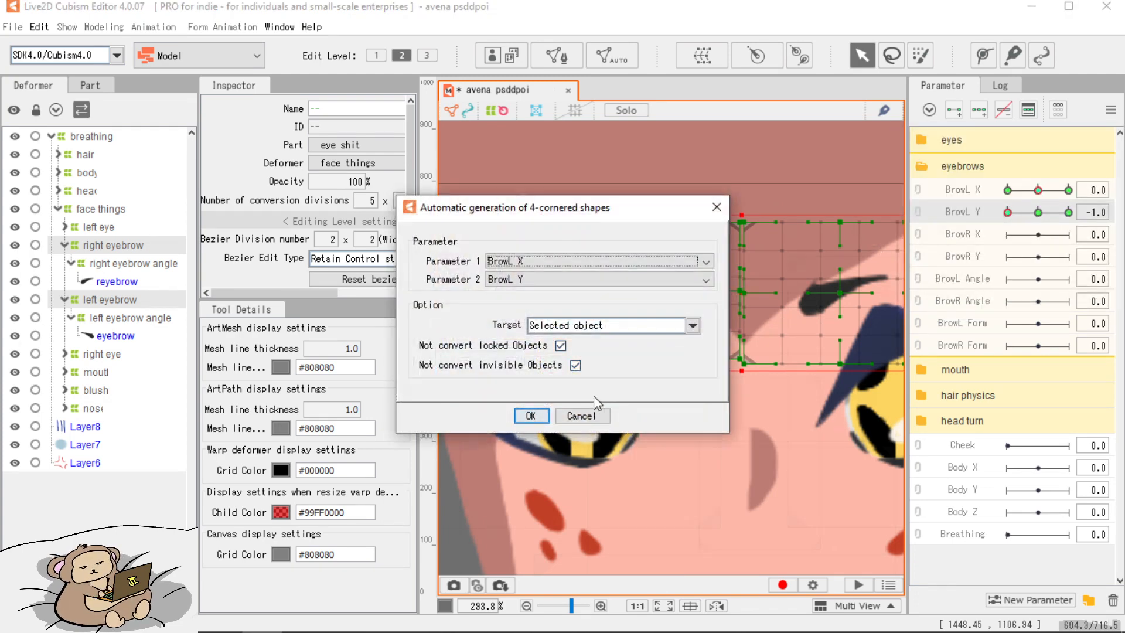
left_click(530, 416)
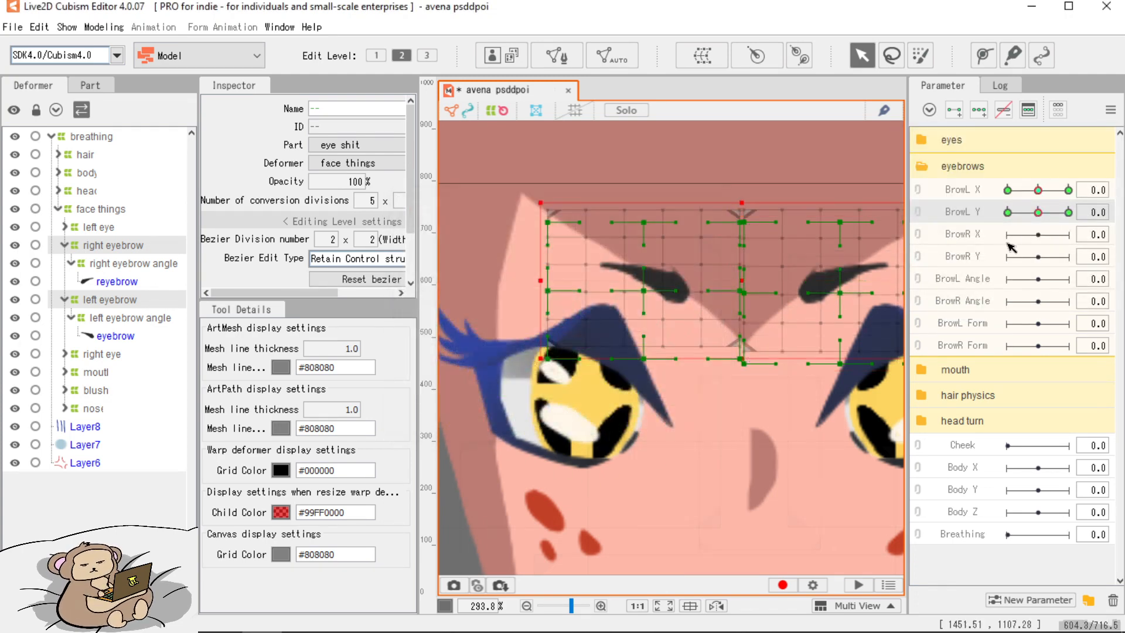
left_click(918, 192)
mouse_move(1037, 221)
left_mouse_down()
mouse_move(1029, 210)
mouse_move(1061, 223)
mouse_move(1038, 215)
left_mouse_up()
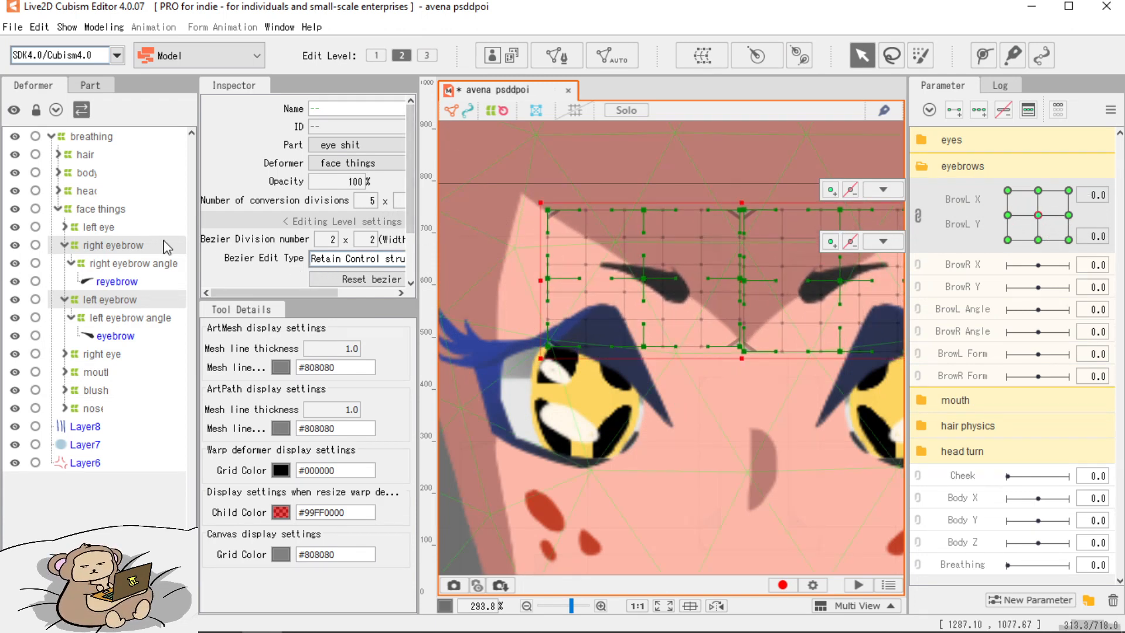
Unlink BrowL X and BrowL Y, and transfer the right eyebrow deformer's BrowL X keys to BrowR X.
left_click(132, 246)
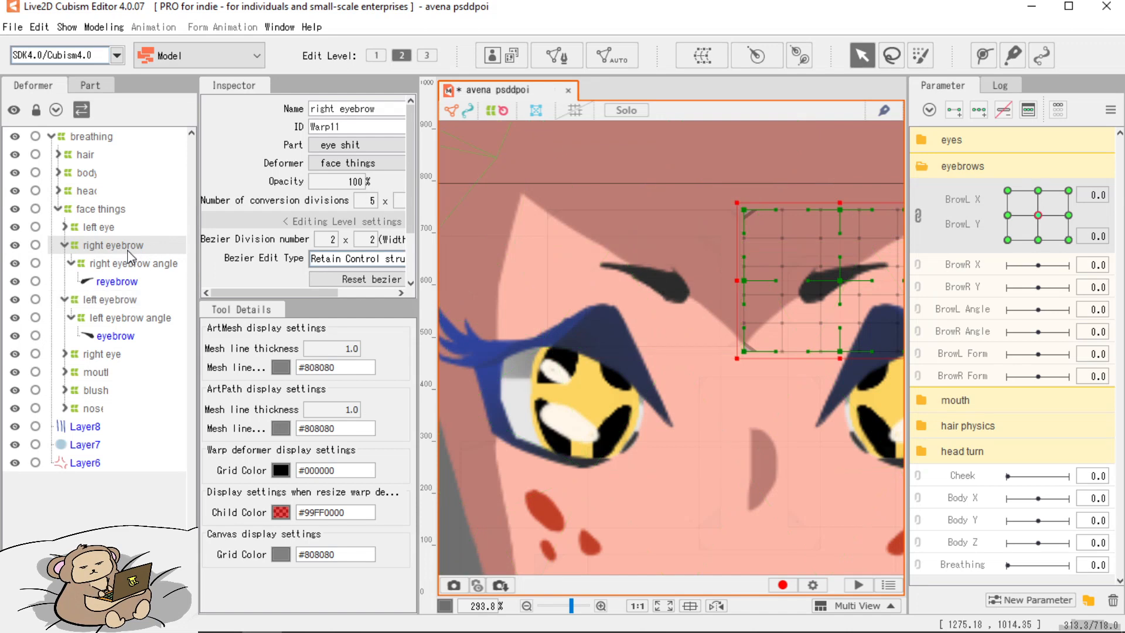
left_click(918, 216)
left_click_drag(1039, 189, 1047, 191)
left_click(1038, 189)
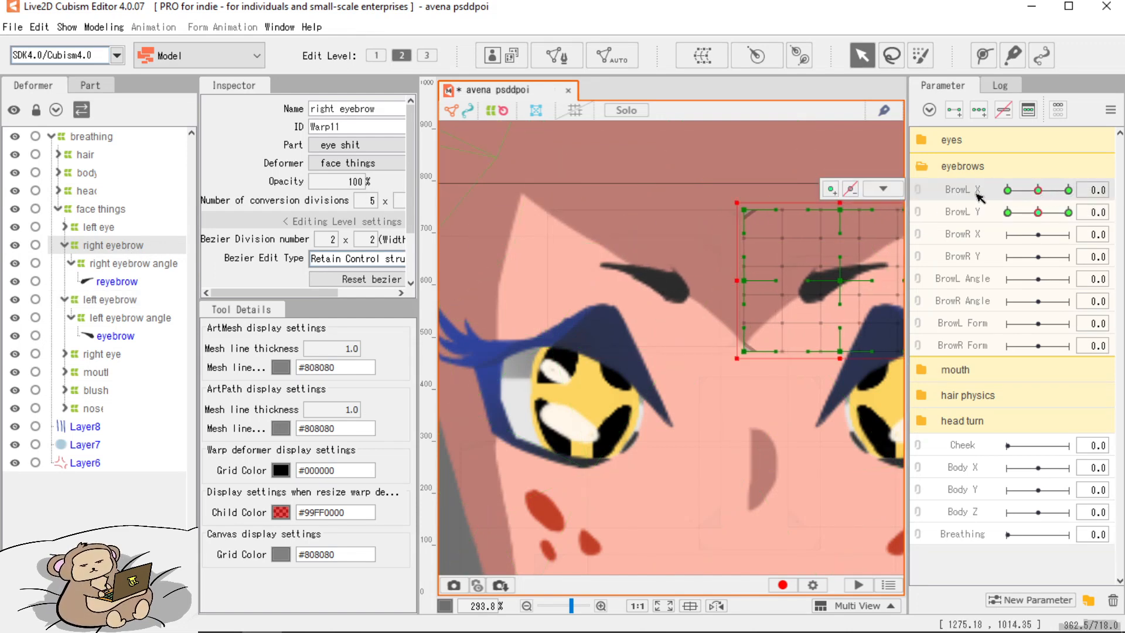
left_click(883, 189)
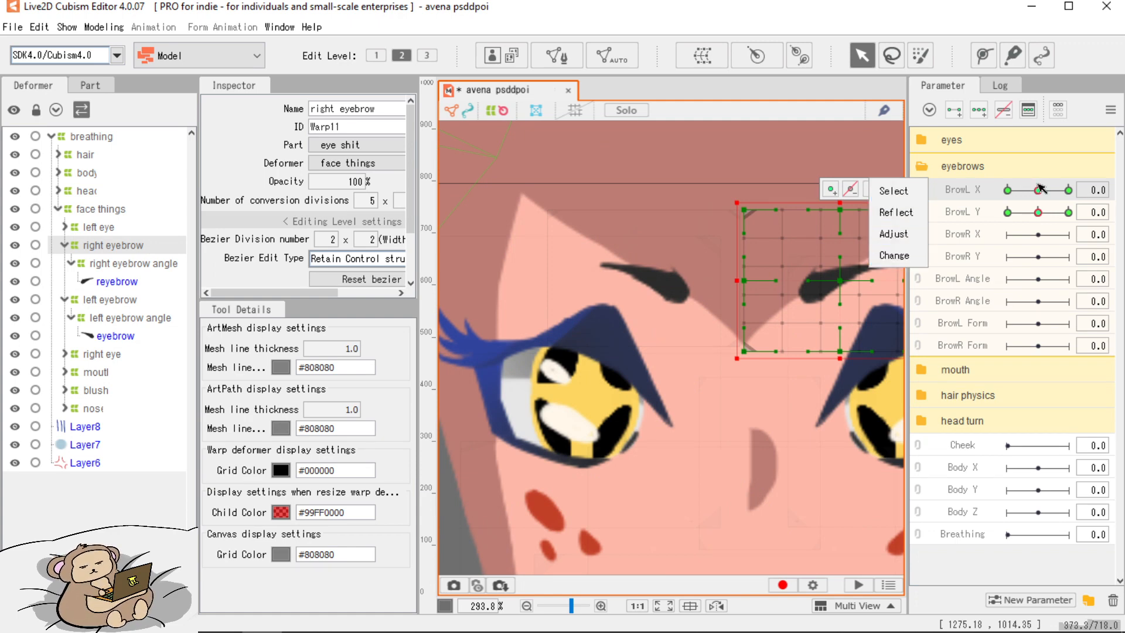
mouse_move(1039, 189)
left_mouse_down()
mouse_move(1052, 191)
mouse_move(1039, 193)
left_mouse_up()
mouse_move(894, 194)
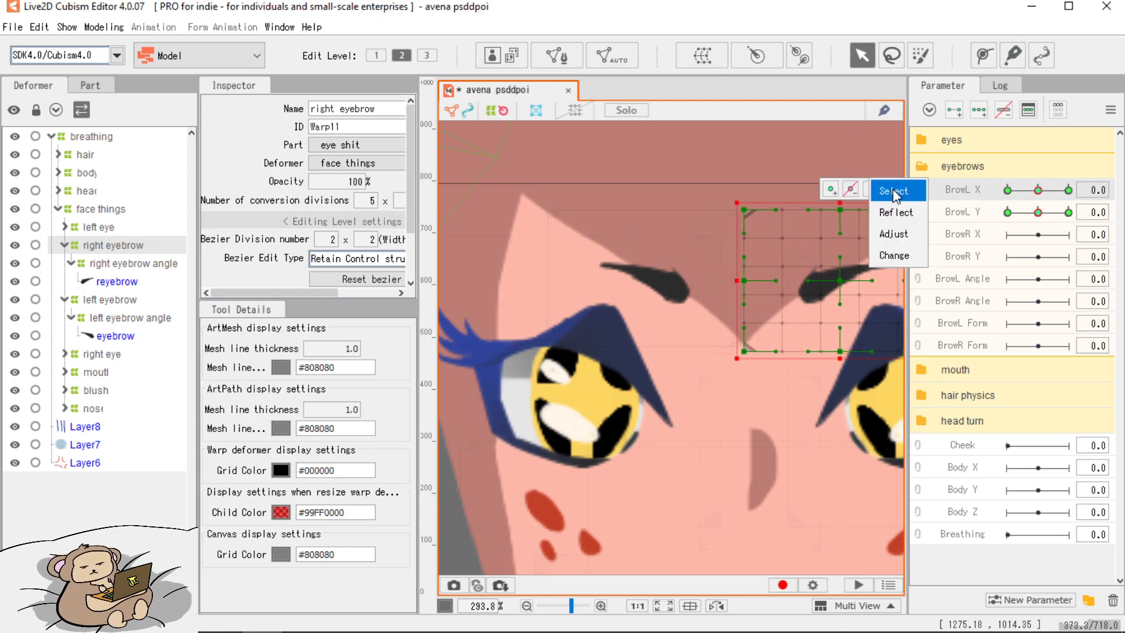
left_click(903, 255)
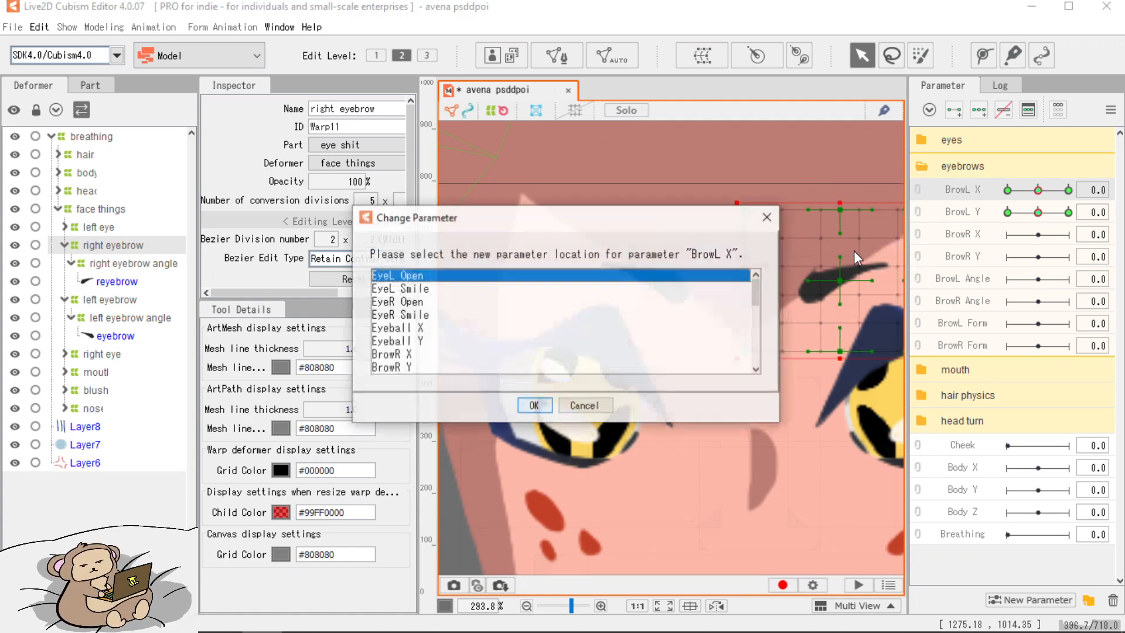
left_click(403, 355)
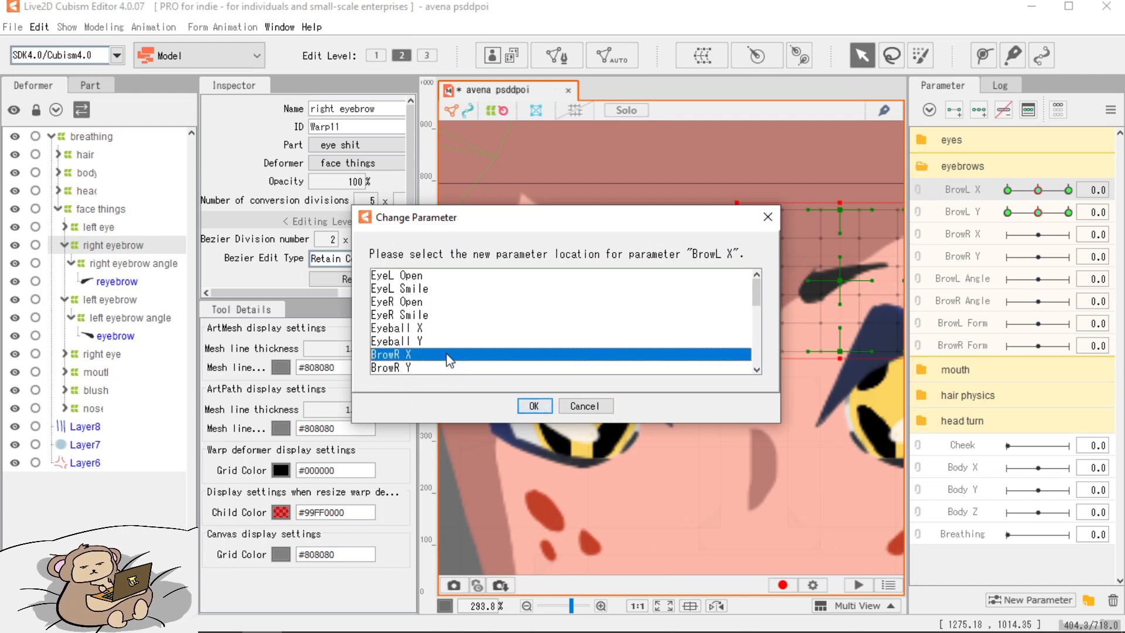
left_click(529, 404)
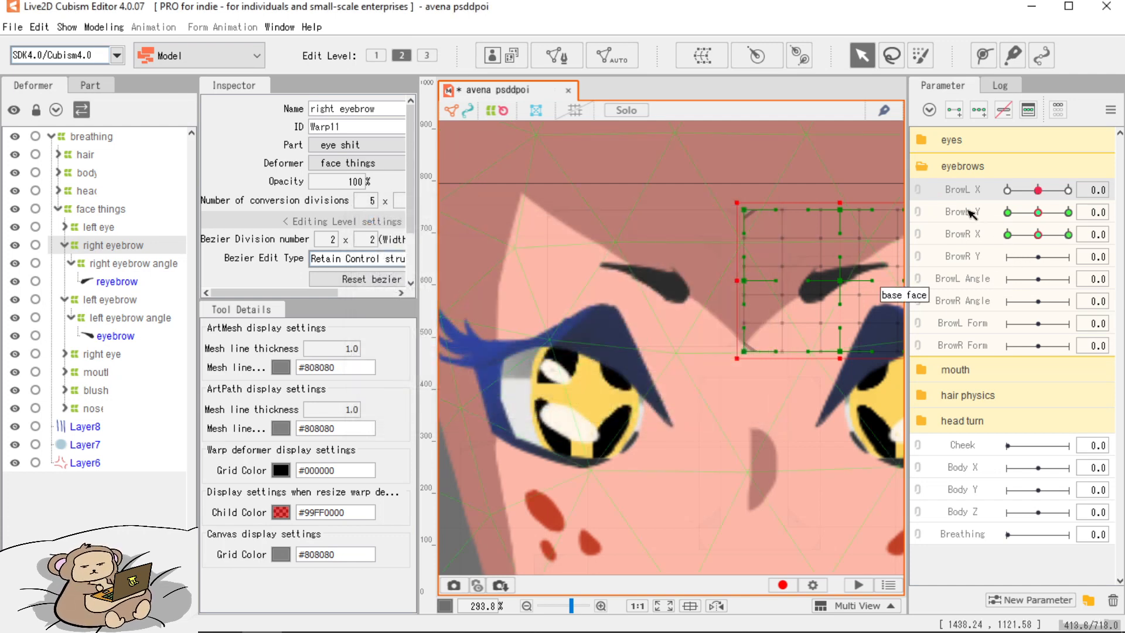
Transfer the right eyebrow deformer's BrowL Y keys to BrowR Y.
left_click(1030, 215)
left_click(883, 213)
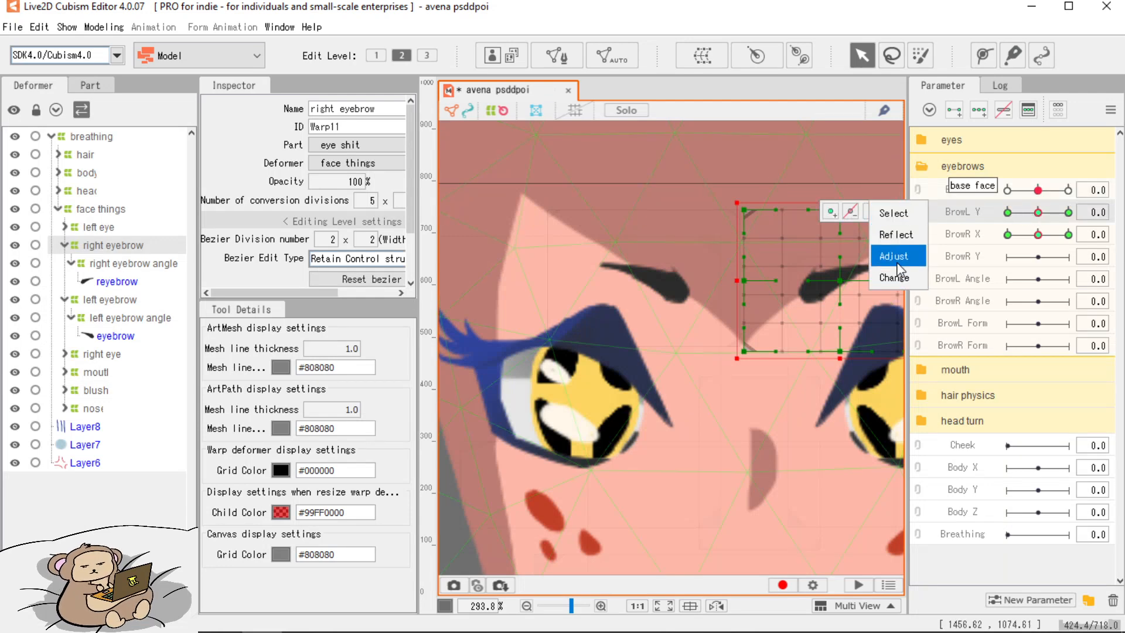
left_click(895, 277)
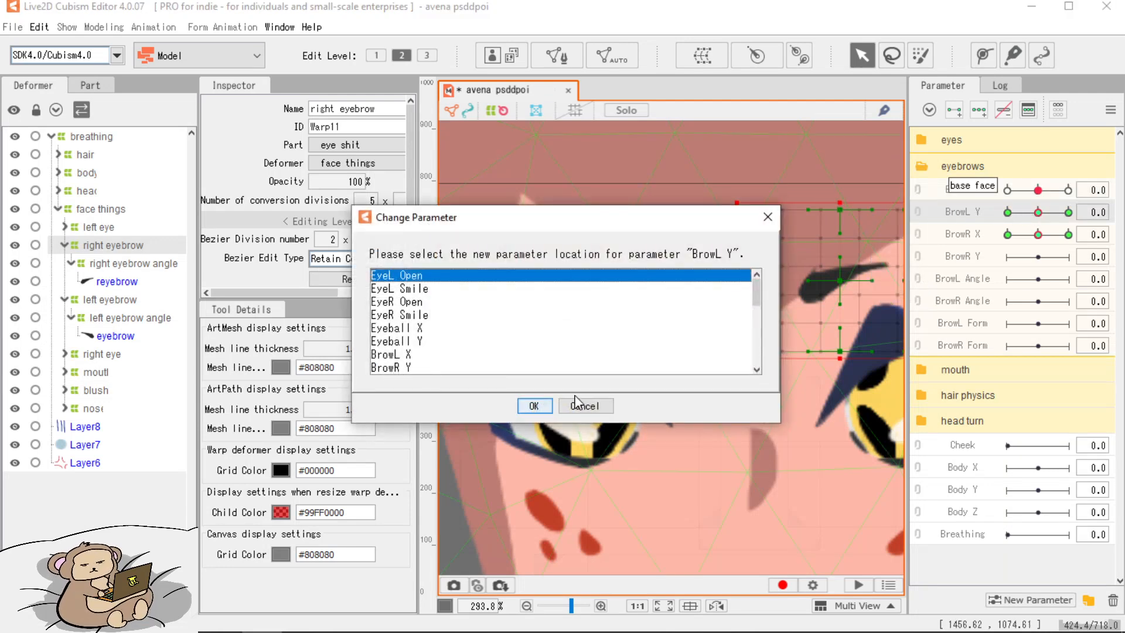
left_click(381, 367)
left_click(533, 406)
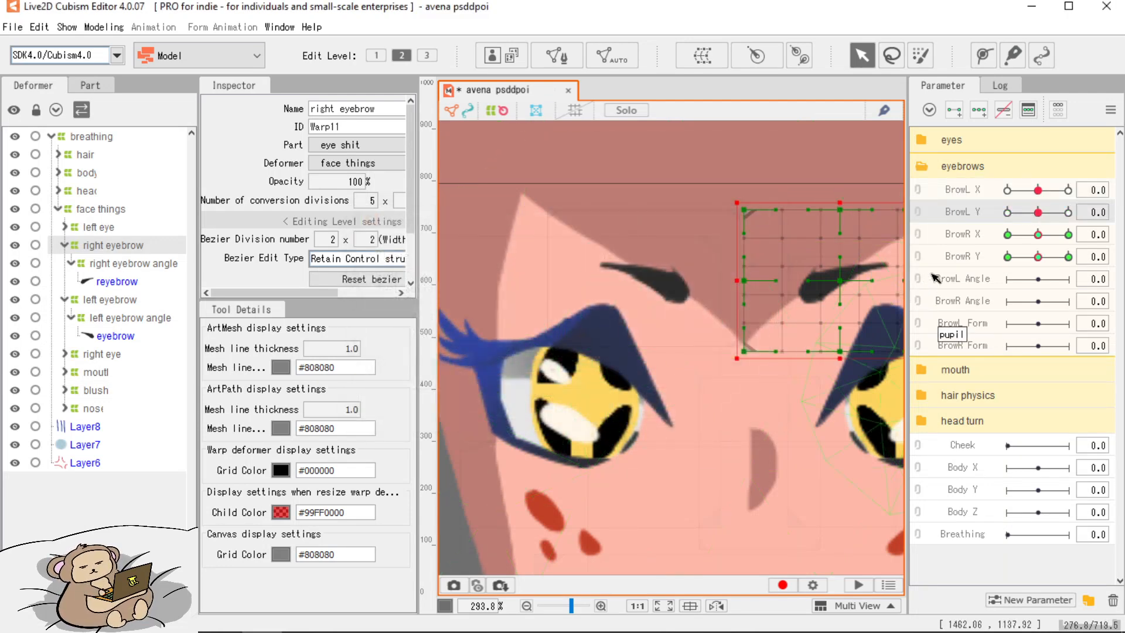
Link BrowR X with BrowR Y and BrowL X with BrowL Y, and test the right eyebrow's combined movement.
left_click(918, 245)
left_click(919, 200)
mouse_move(1043, 289)
left_mouse_down()
mouse_move(1022, 306)
mouse_move(1041, 286)
left_mouse_up()
left_click_drag(1038, 213, 1044, 236)
left_click(1037, 215)
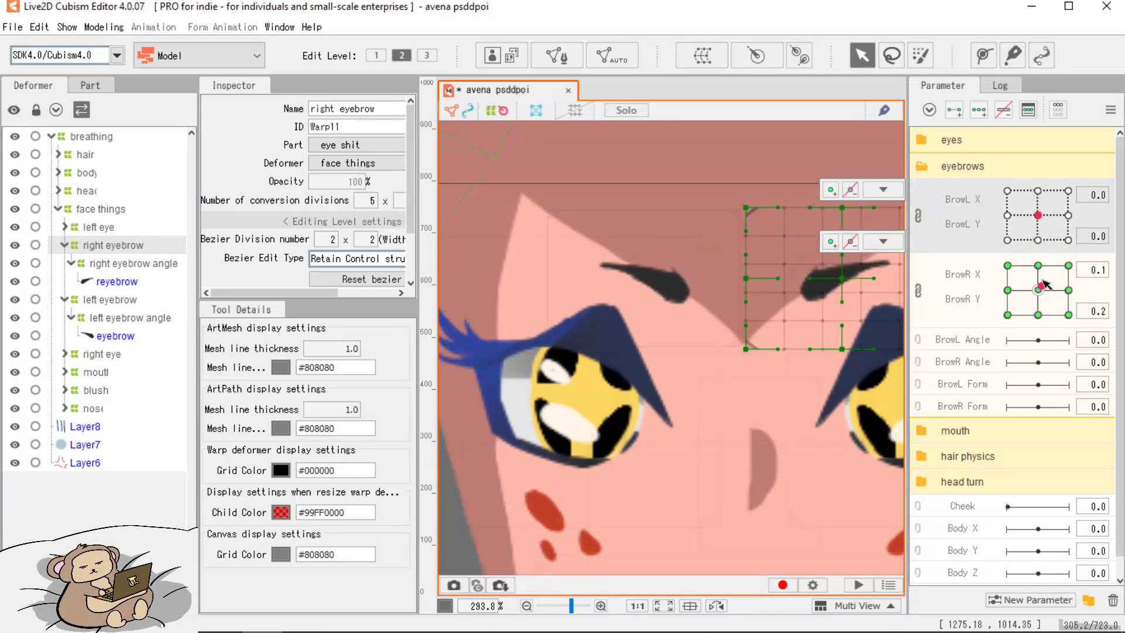
left_click(1038, 290)
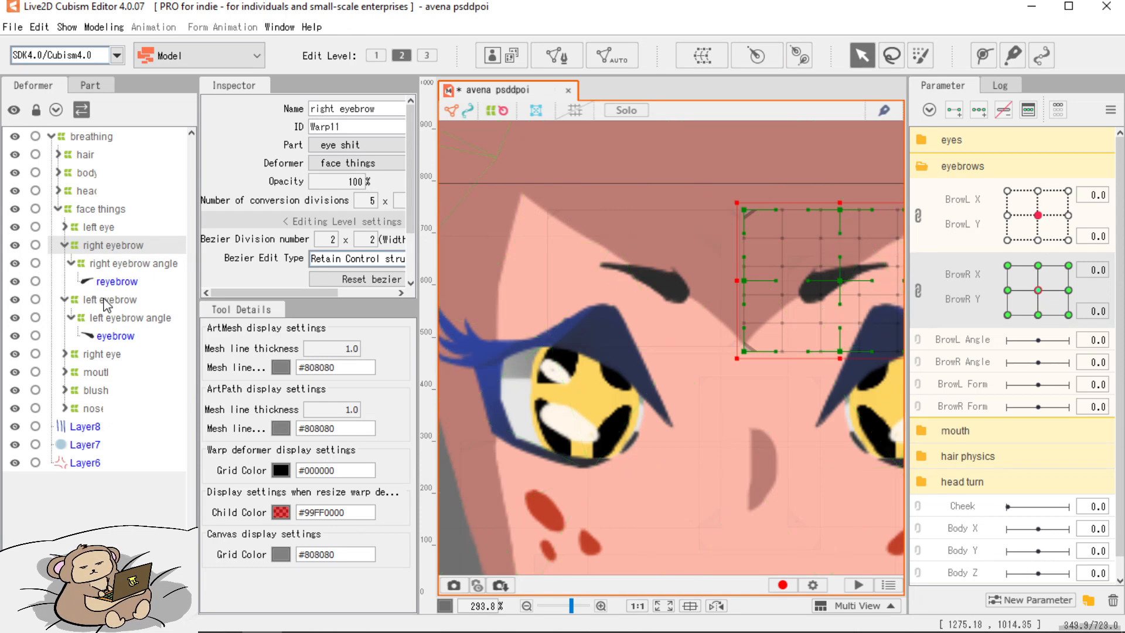
left_click(138, 300)
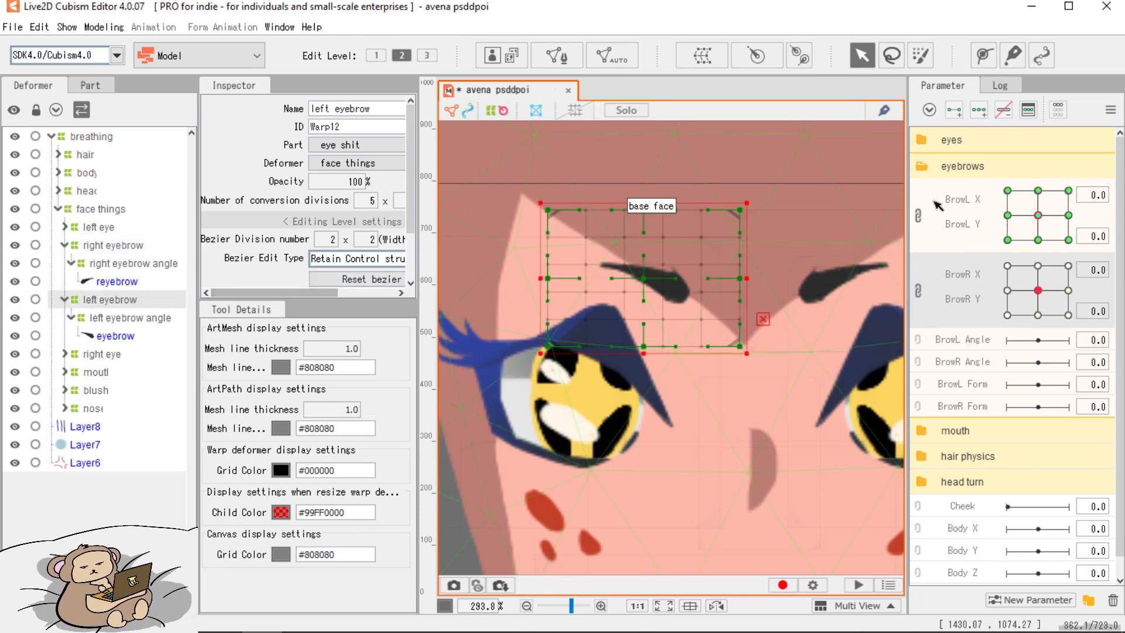
left_click(918, 216)
left_click(1040, 188)
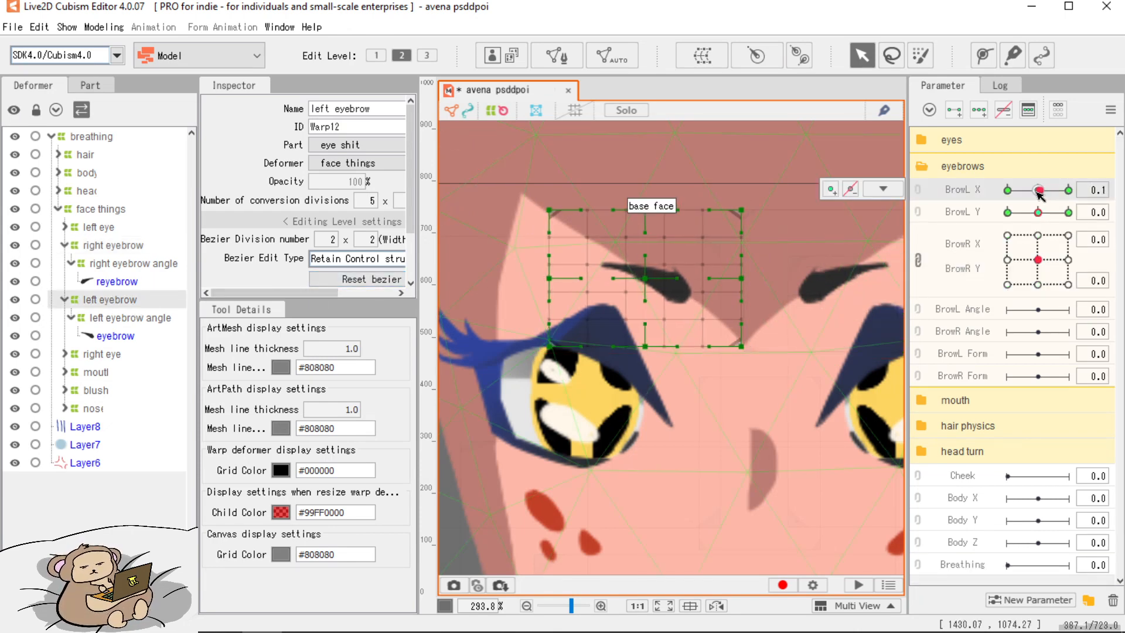
left_click(902, 191)
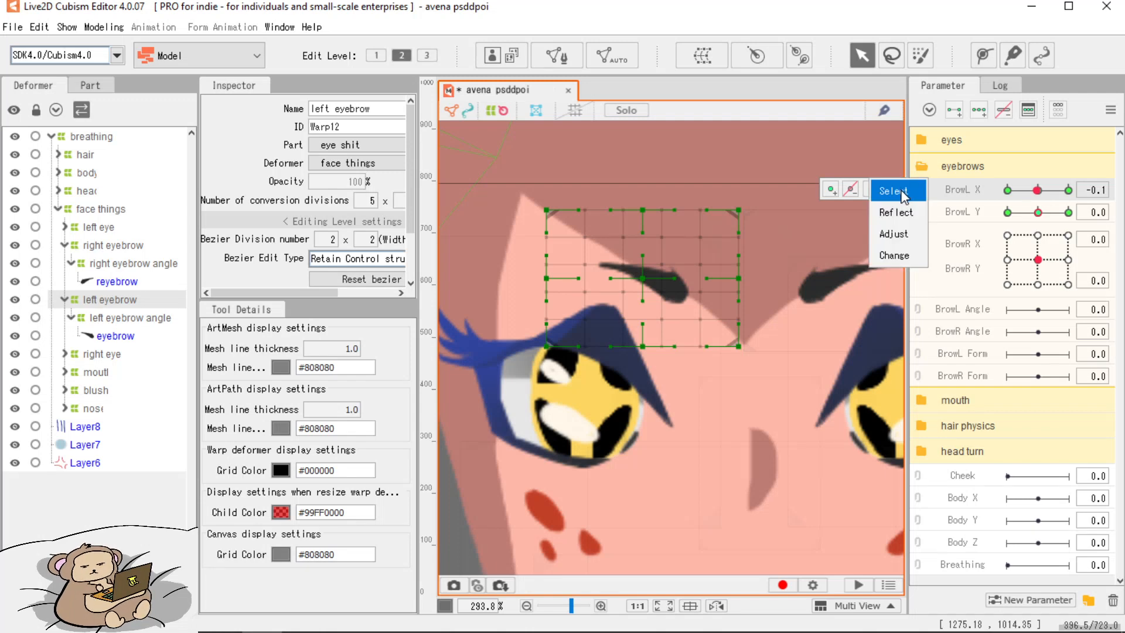
left_click(901, 225)
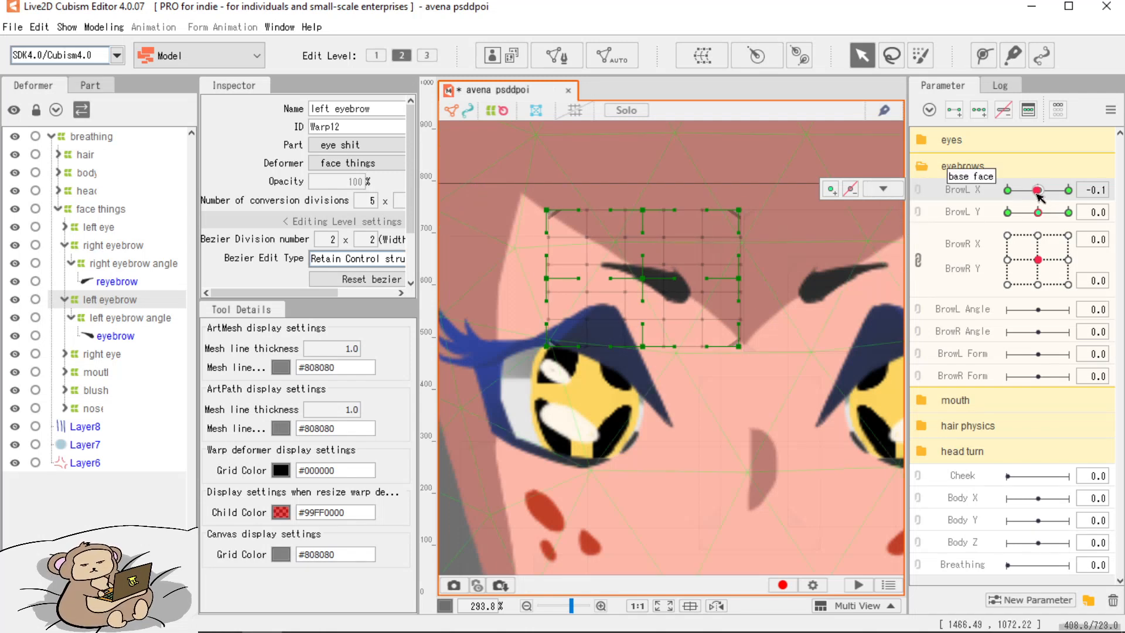
left_click_drag(1037, 193, 902, 202)
left_click(884, 189)
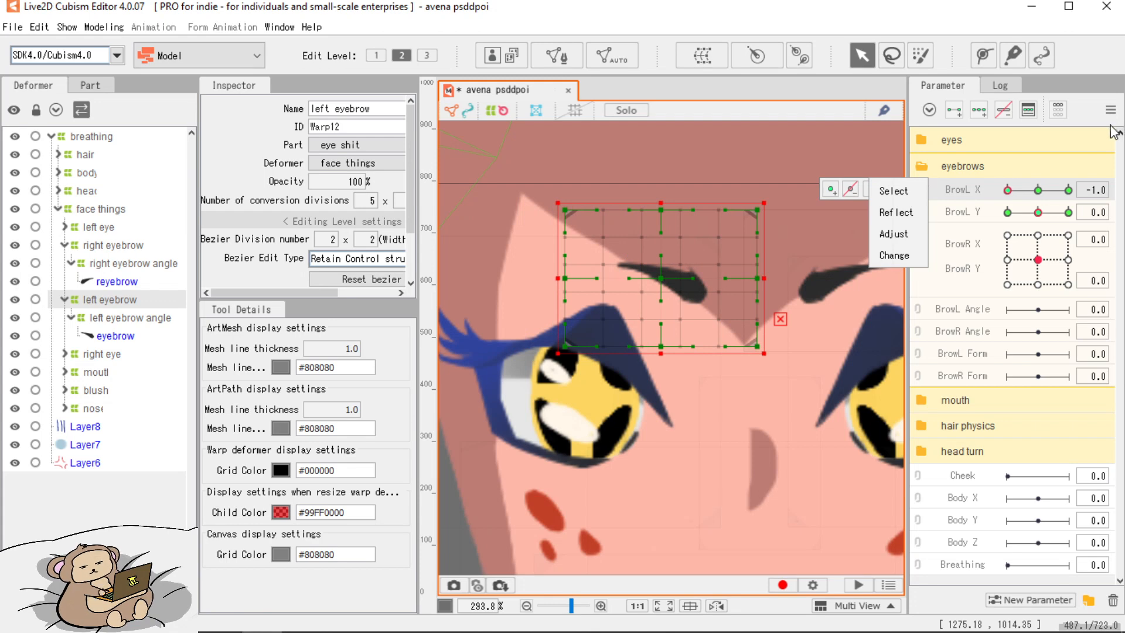
left_click(1111, 109)
left_click(1035, 136)
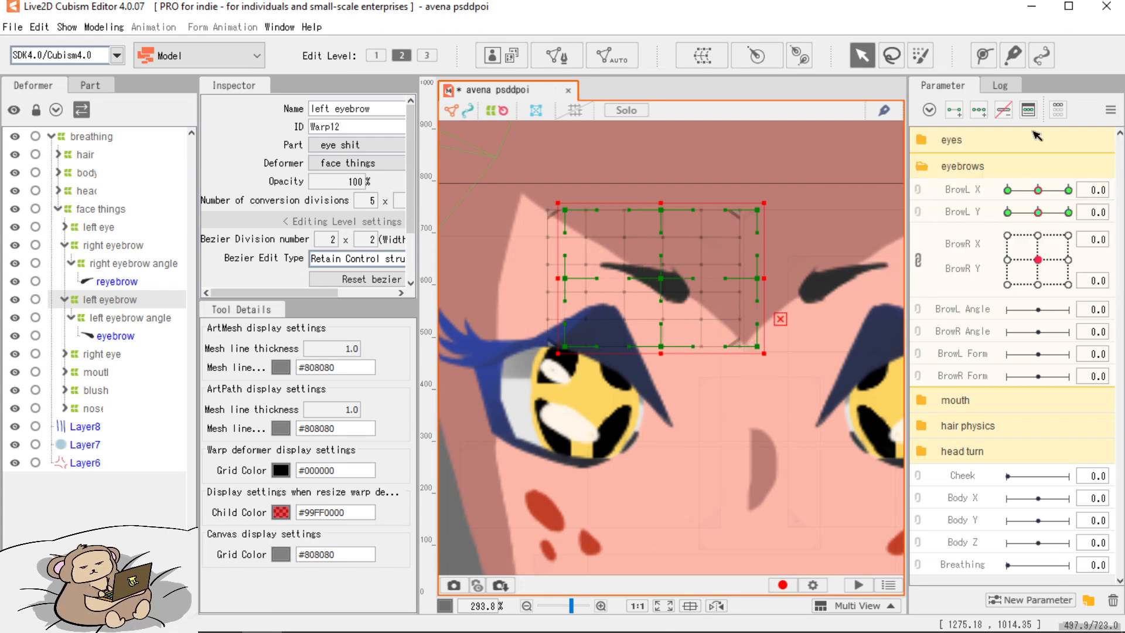
left_click(919, 200)
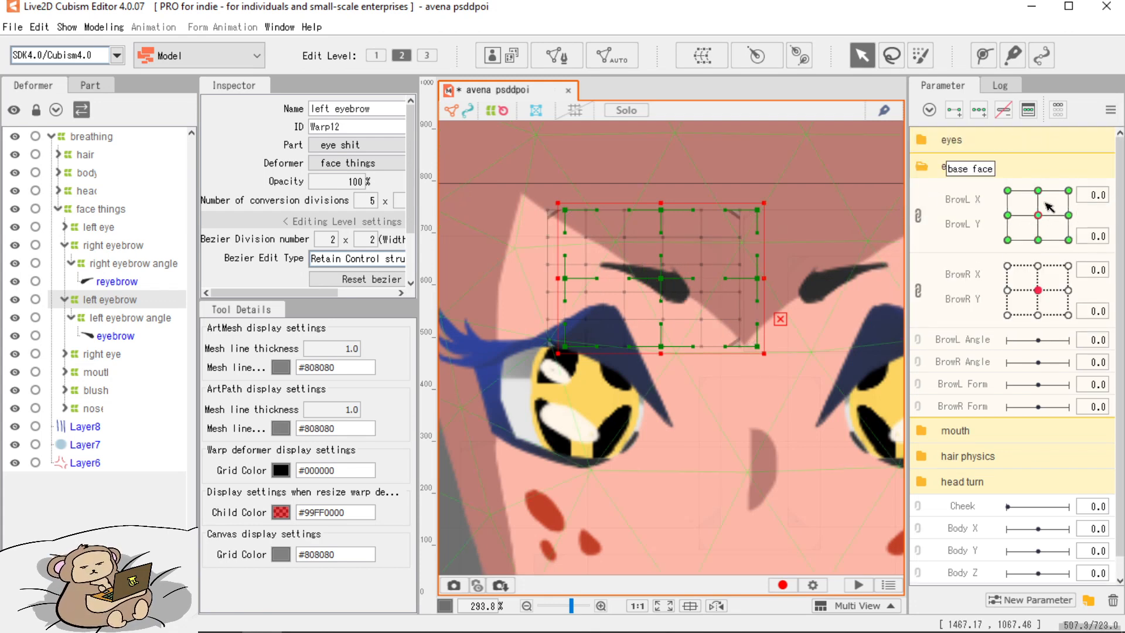
Test the left and right eyebrow movement on the linked BrowL and BrowR parameters.
left_click_drag(1049, 207, 1035, 220)
left_click(1050, 288)
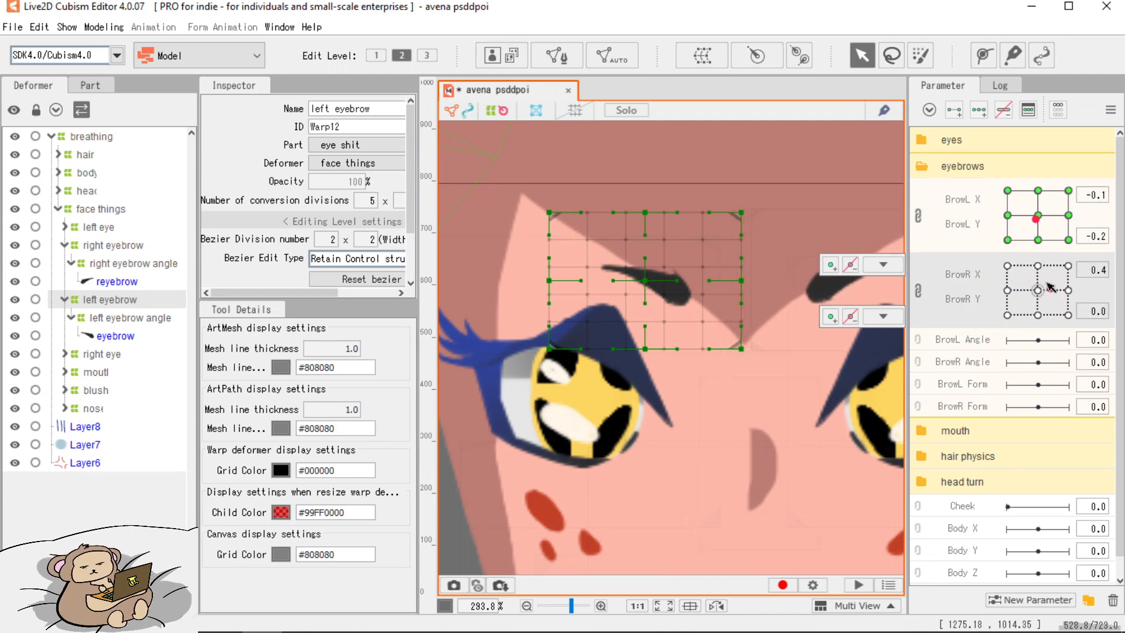
left_click_drag(1050, 286, 1037, 290)
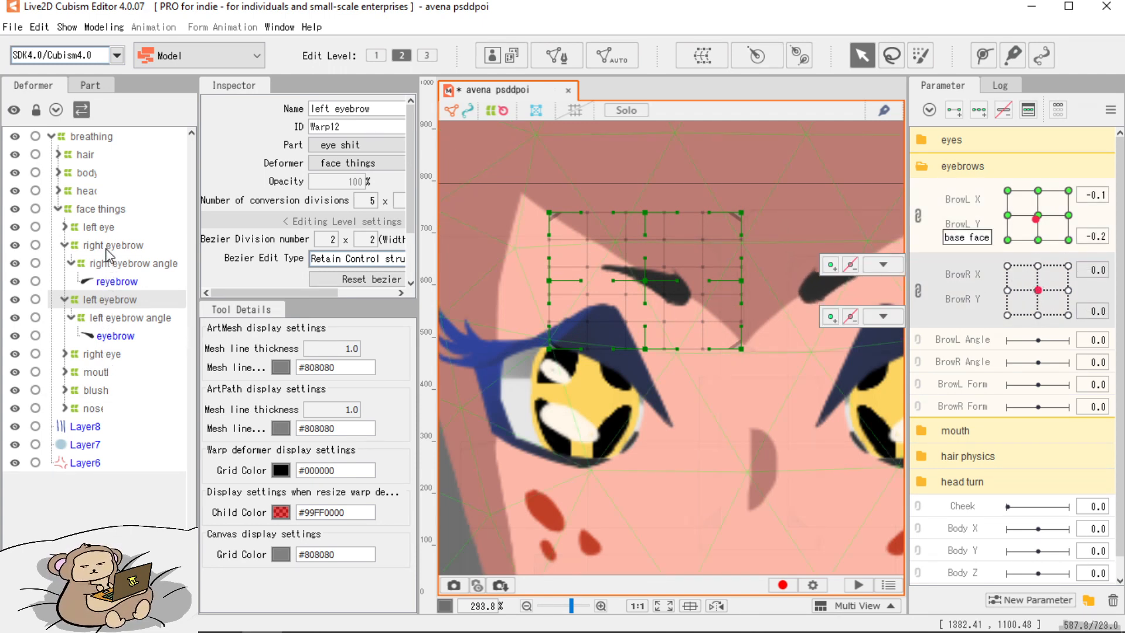
Add three BrowR Angle keys to the right eyebrow angle deformer, rotating it counterclockwise at -1.0 and clockwise at 1.0.
left_click(123, 265)
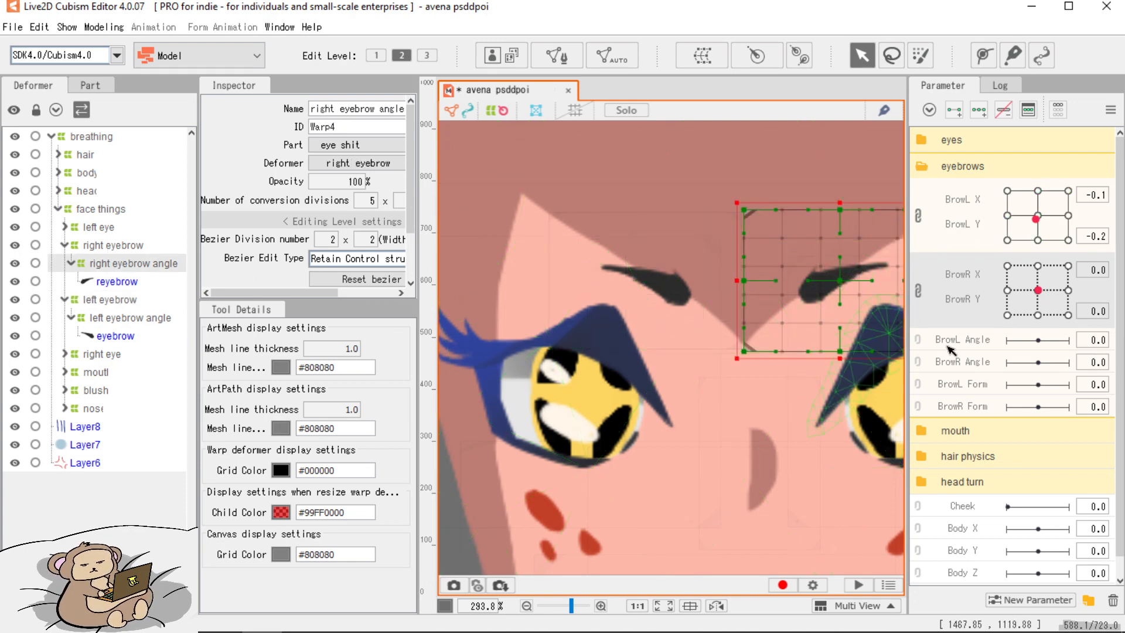
left_click(968, 366)
left_click_drag(656, 281, 616, 244)
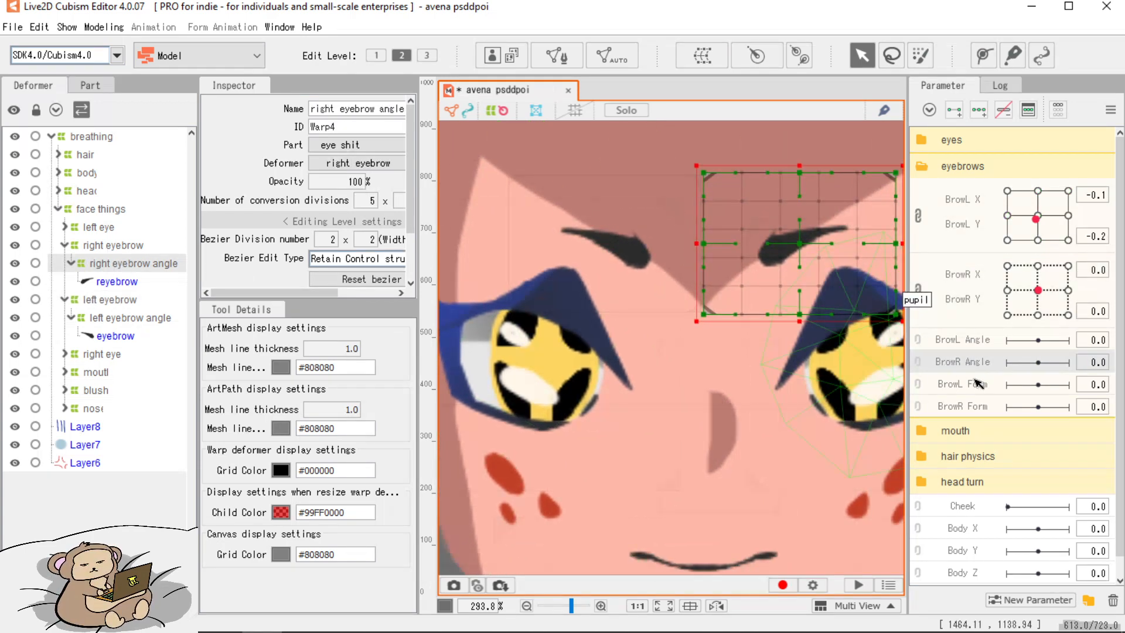
left_click(977, 343)
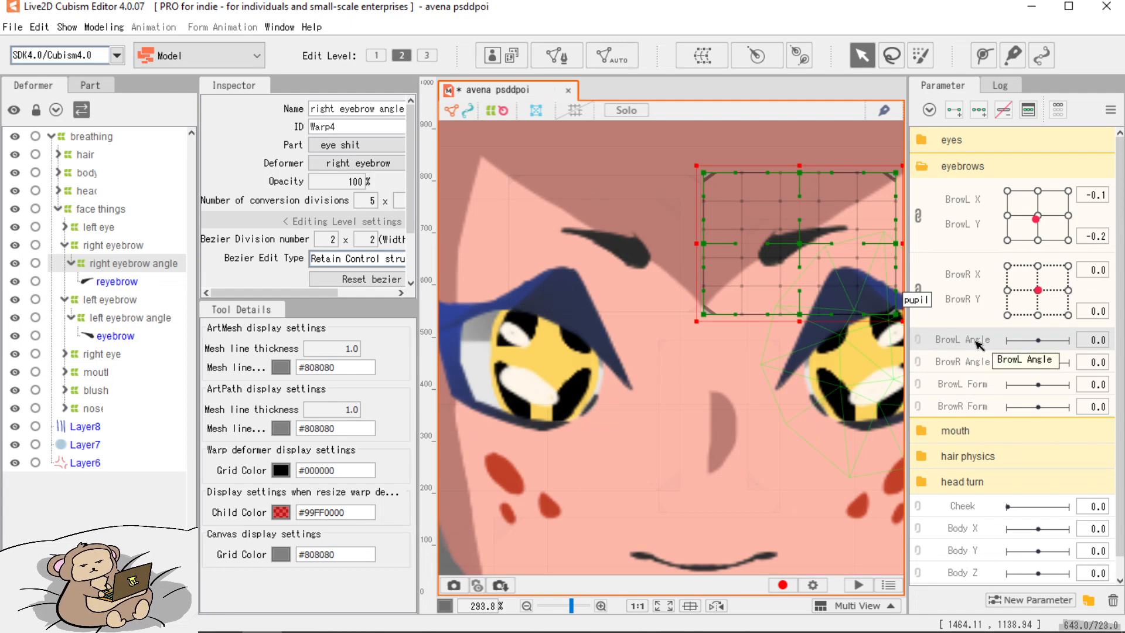
left_click(985, 363)
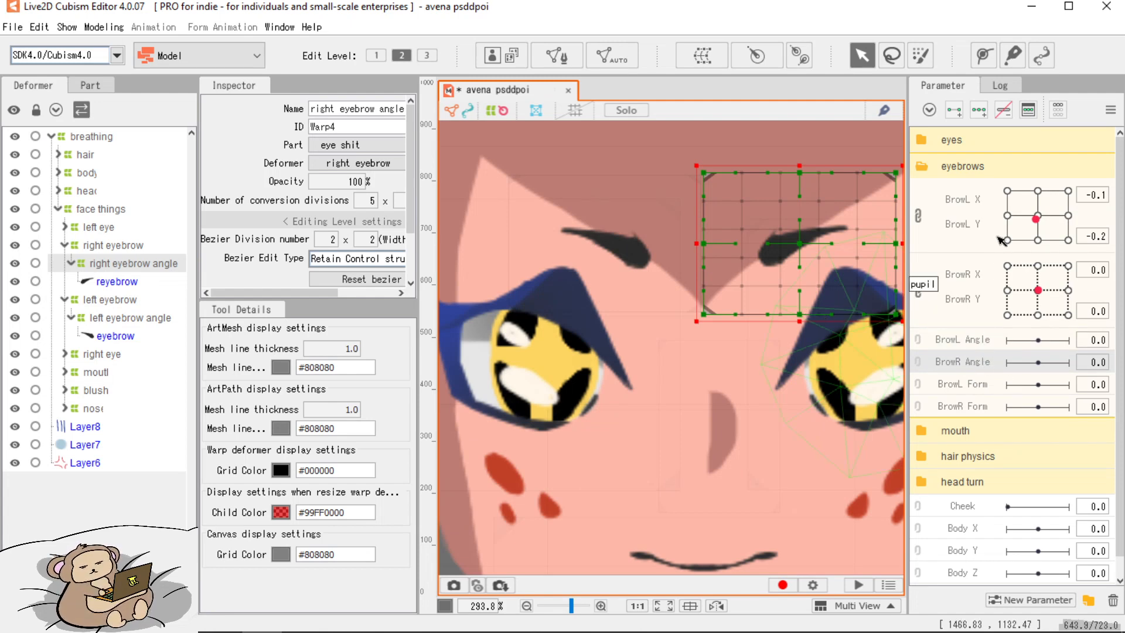
left_click(985, 117)
left_click_drag(1038, 364, 1003, 366)
left_click_drag(693, 152, 679, 205)
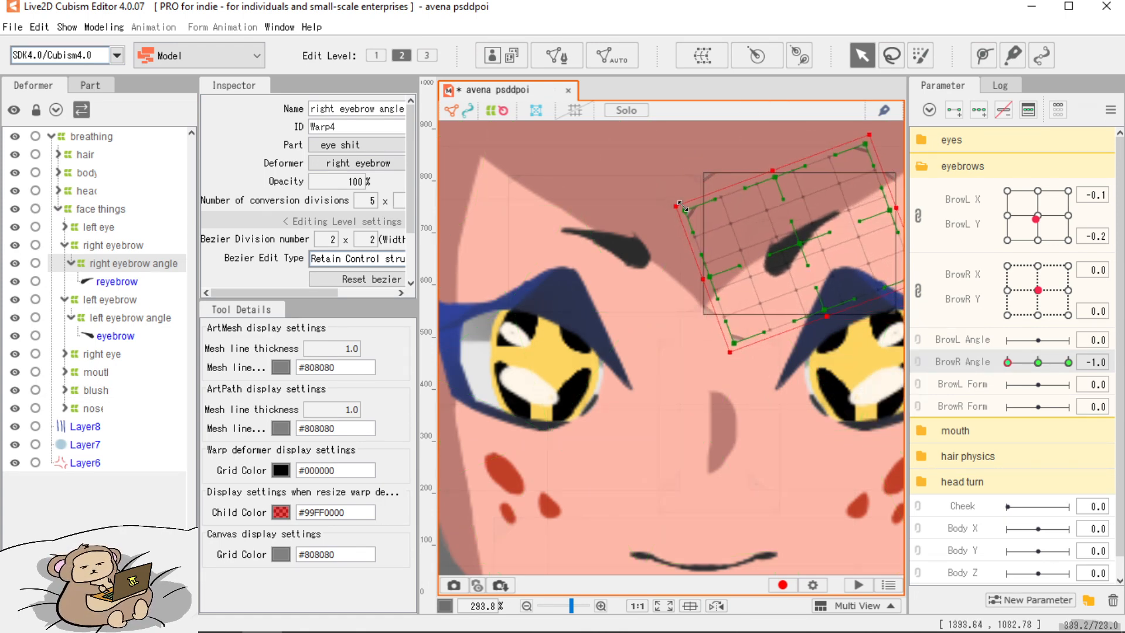
left_click_drag(1019, 363, 1069, 362)
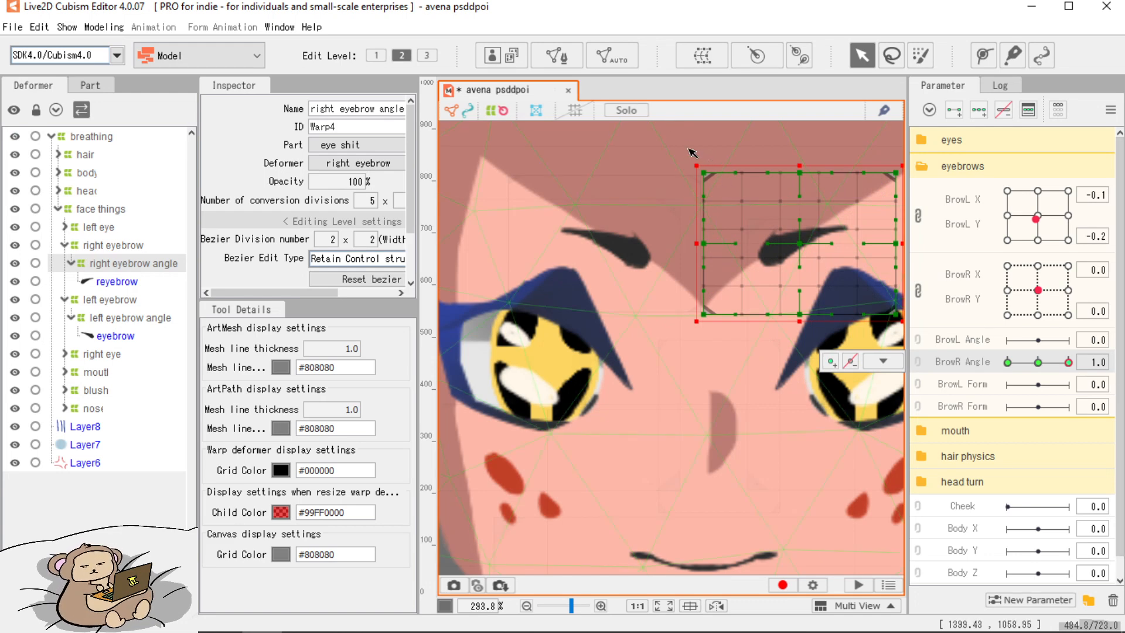
left_click_drag(689, 157, 736, 144)
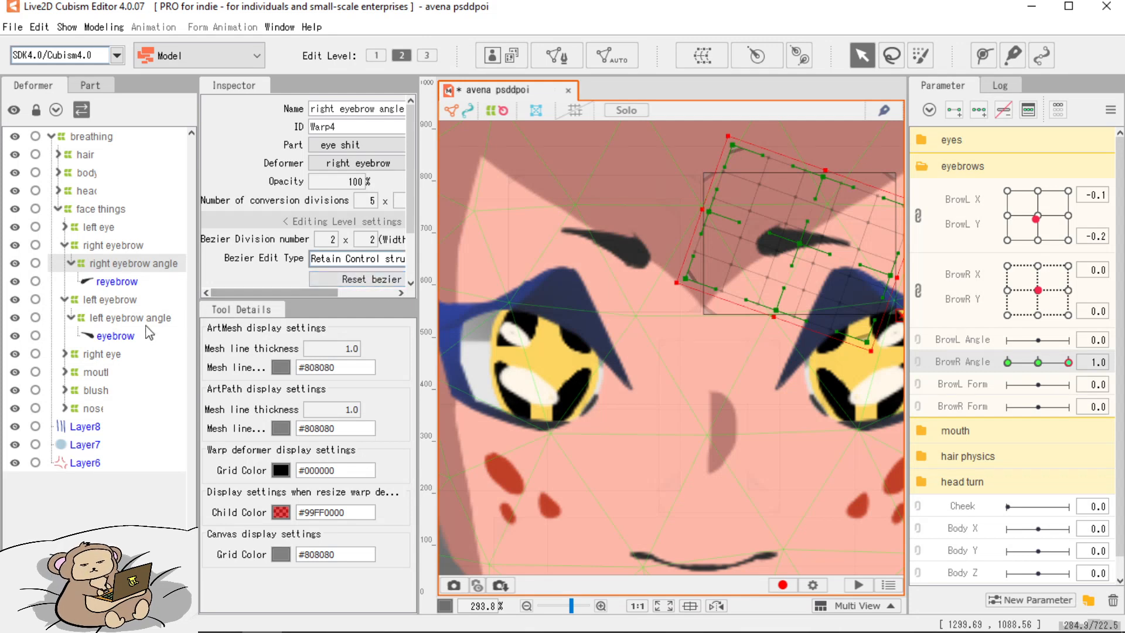
Add three BrowL Angle keys to the left eyebrow angle deformer and rotate it clockwise at -1.0 to match the right eyebrow at BrowR Angle -1.0.
left_click(126, 319)
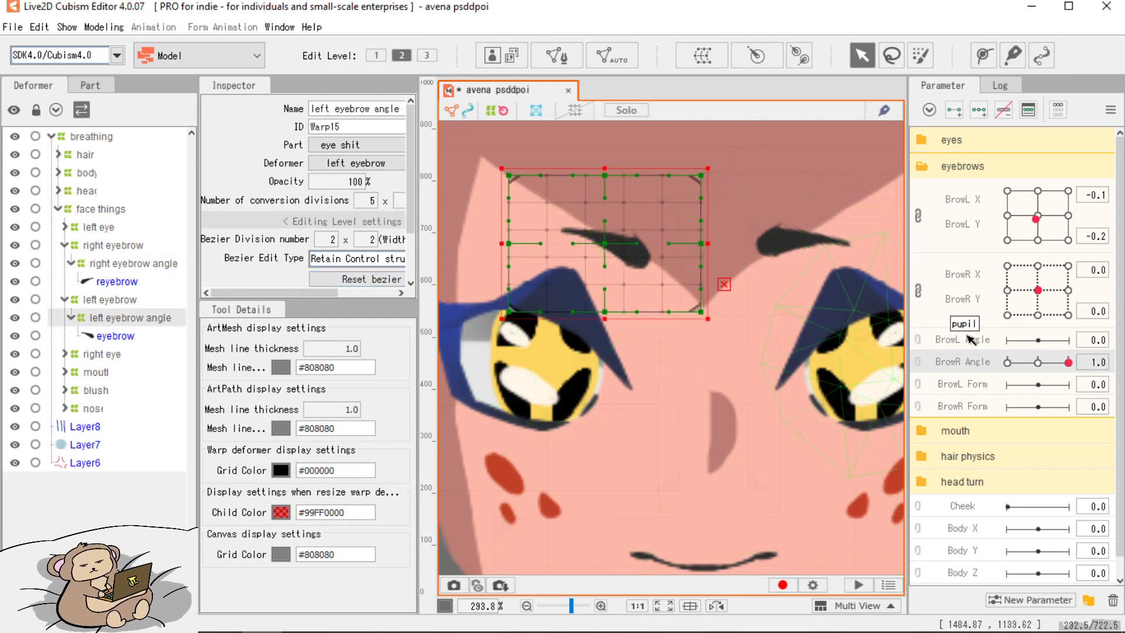
left_click(989, 389)
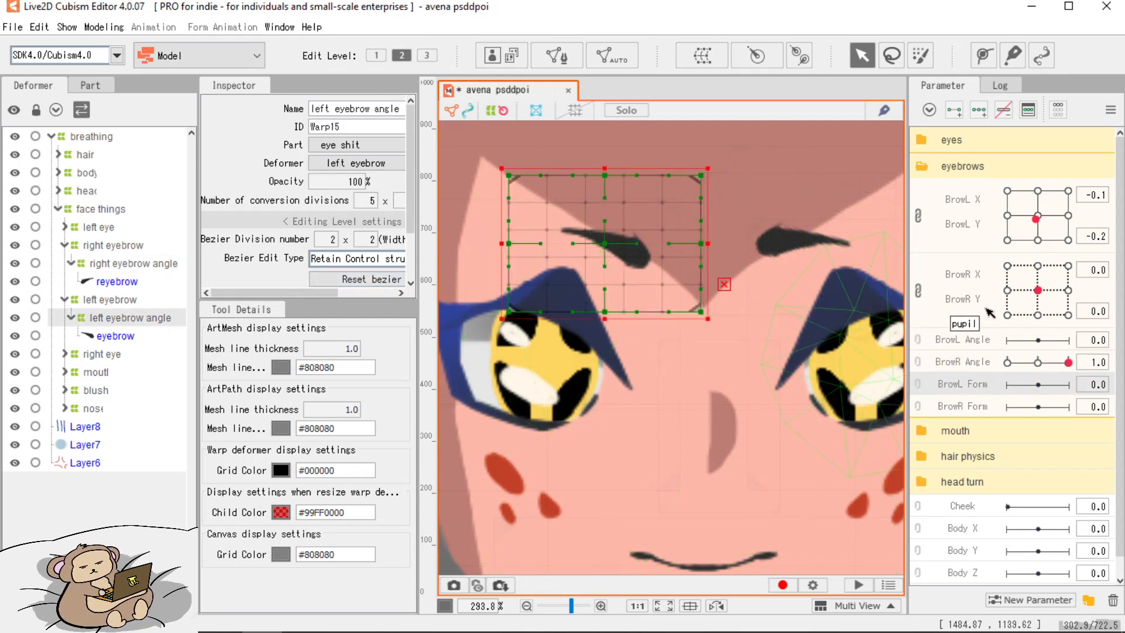
left_click(980, 344)
left_click(978, 109)
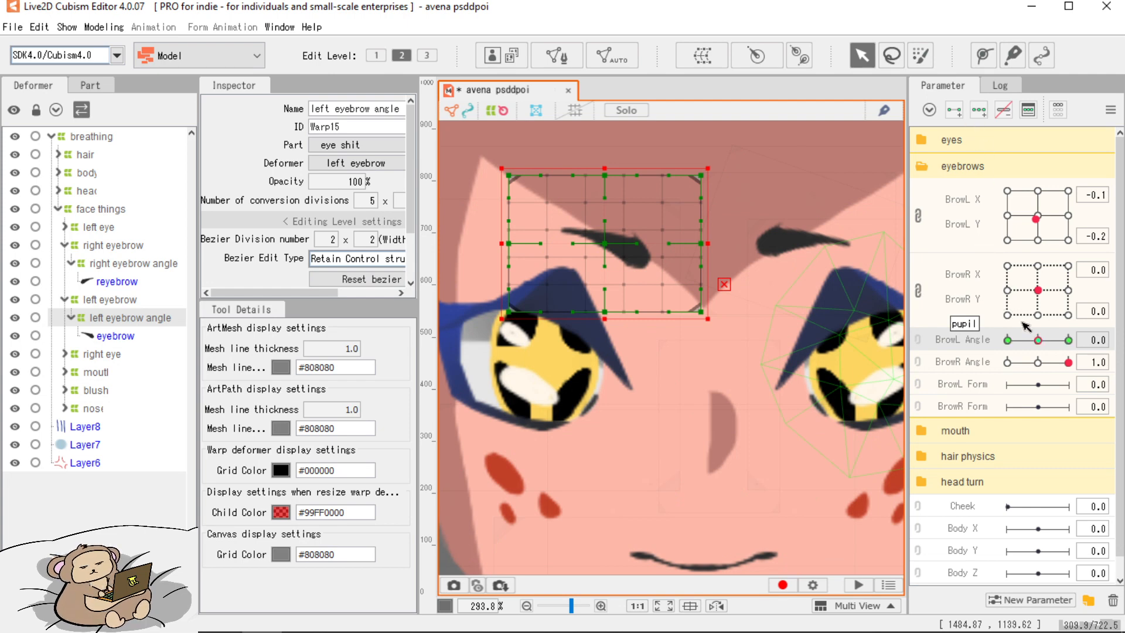
left_click_drag(1036, 343, 991, 345)
left_click(884, 342)
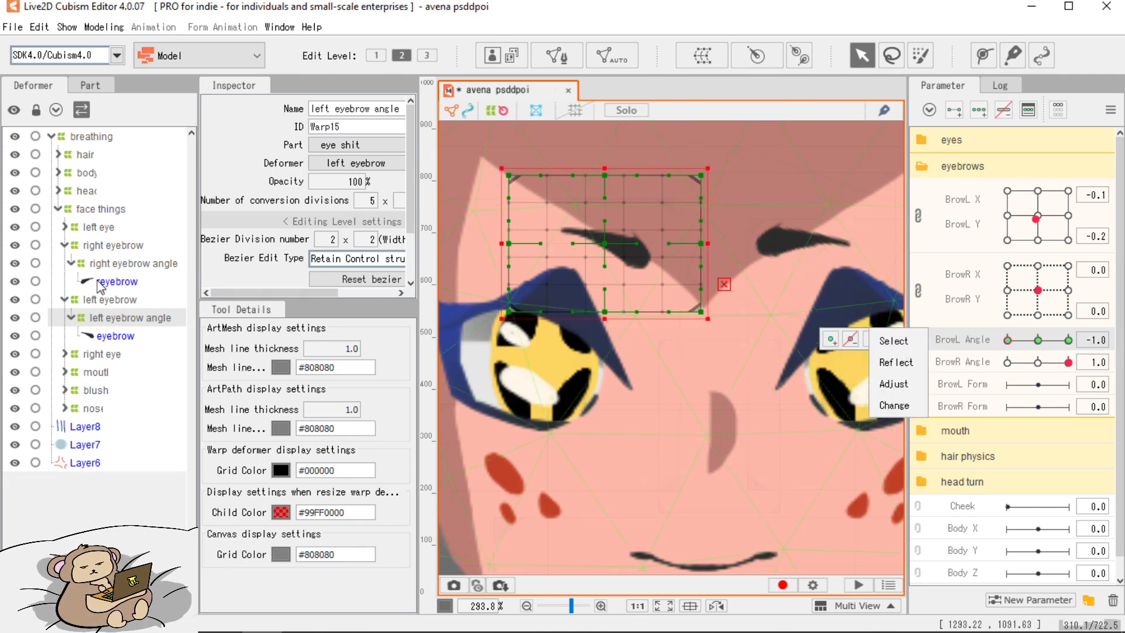
left_click(896, 362)
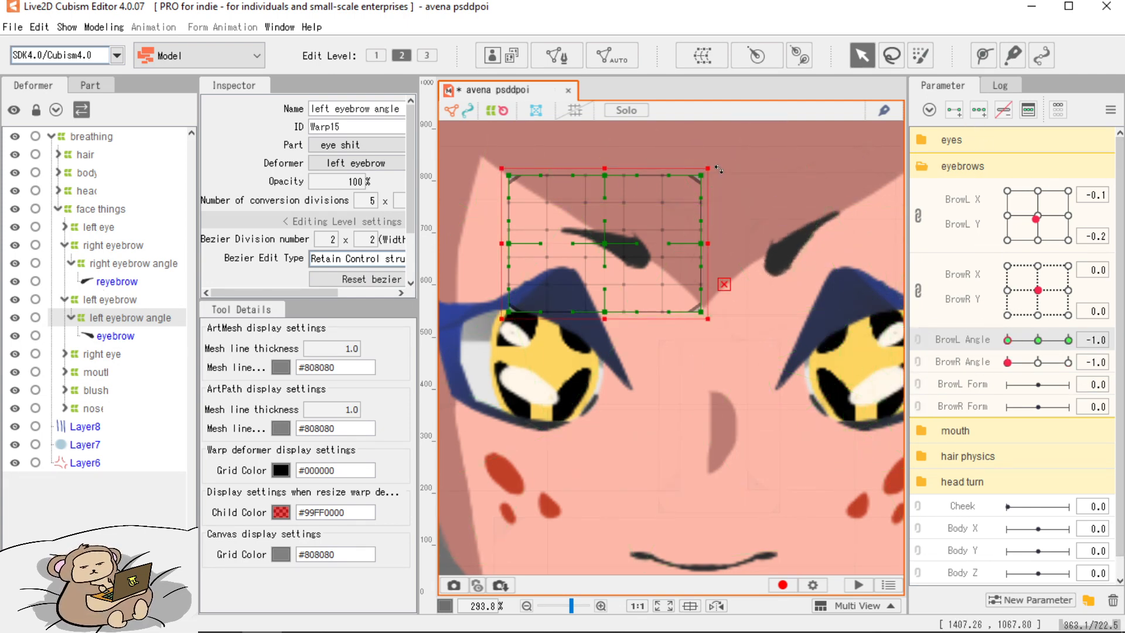
left_click_drag(722, 167, 741, 197)
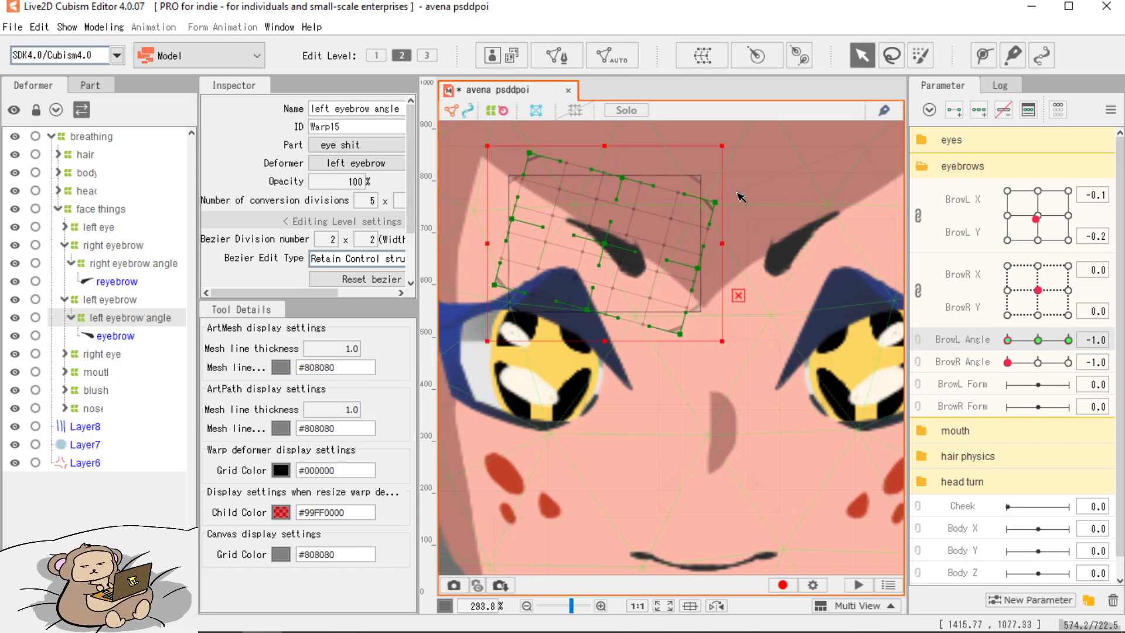
left_click_drag(731, 239, 731, 227)
Rotate the left eyebrow angle deformer counterclockwise at BrowL Angle 1.0 to match the right eyebrow at BrowR Angle 1.0.
left_click_drag(1008, 362, 1069, 360)
left_click_drag(1007, 340, 1068, 340)
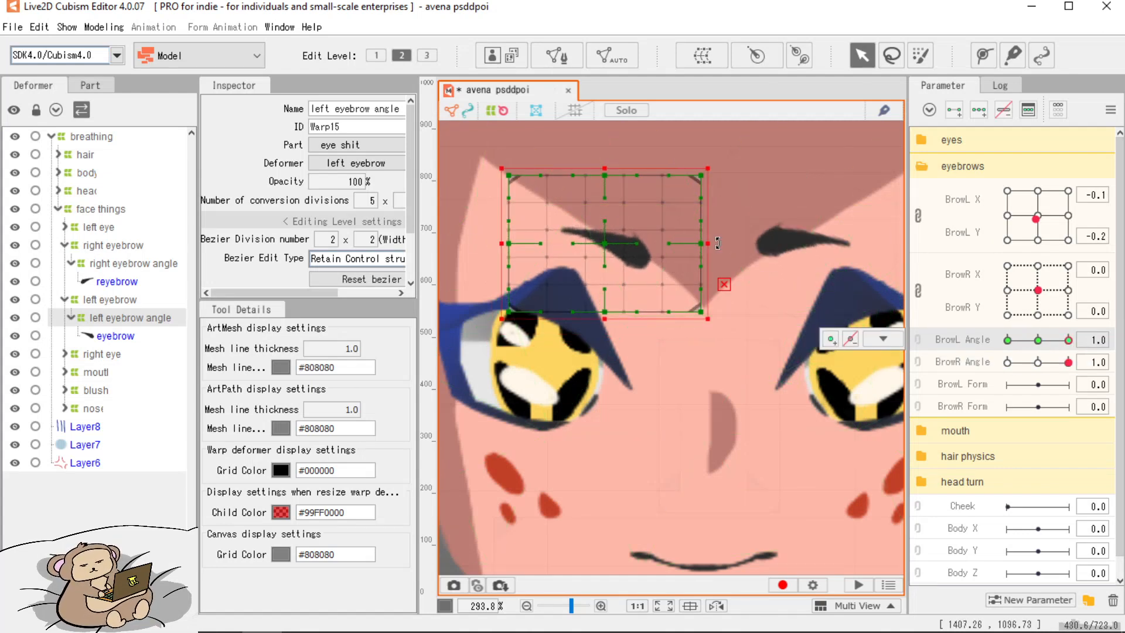
left_click_drag(719, 246, 726, 205)
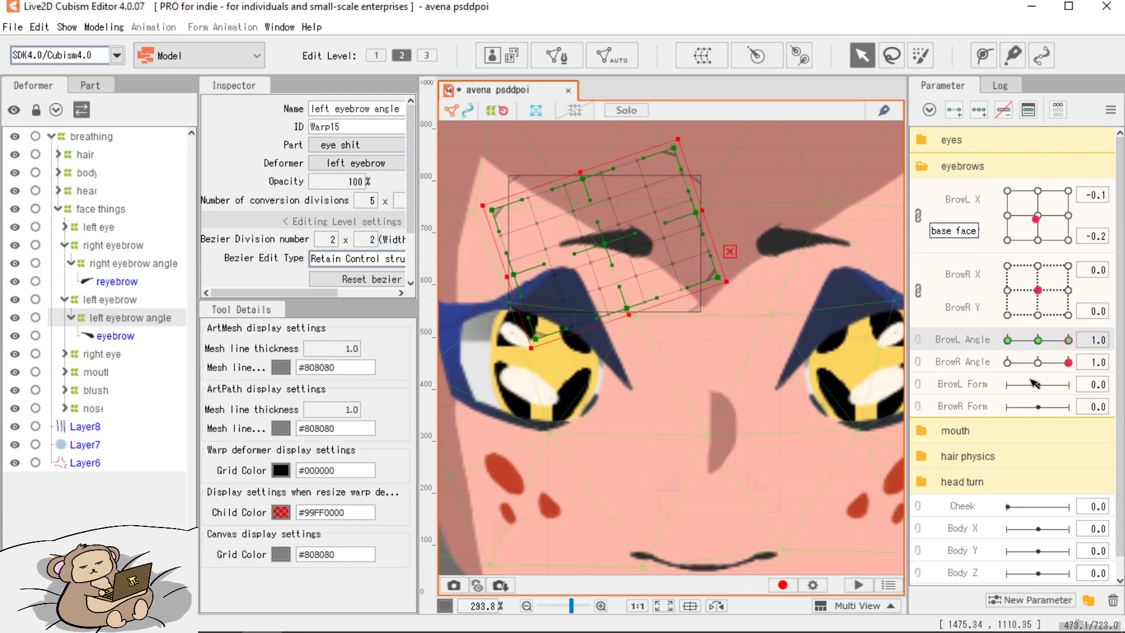
Test the BrowL Angle and BrowR Angle movement, and return both parameters to 0.0.
left_click_drag(1039, 342, 1049, 363)
left_click(1070, 346)
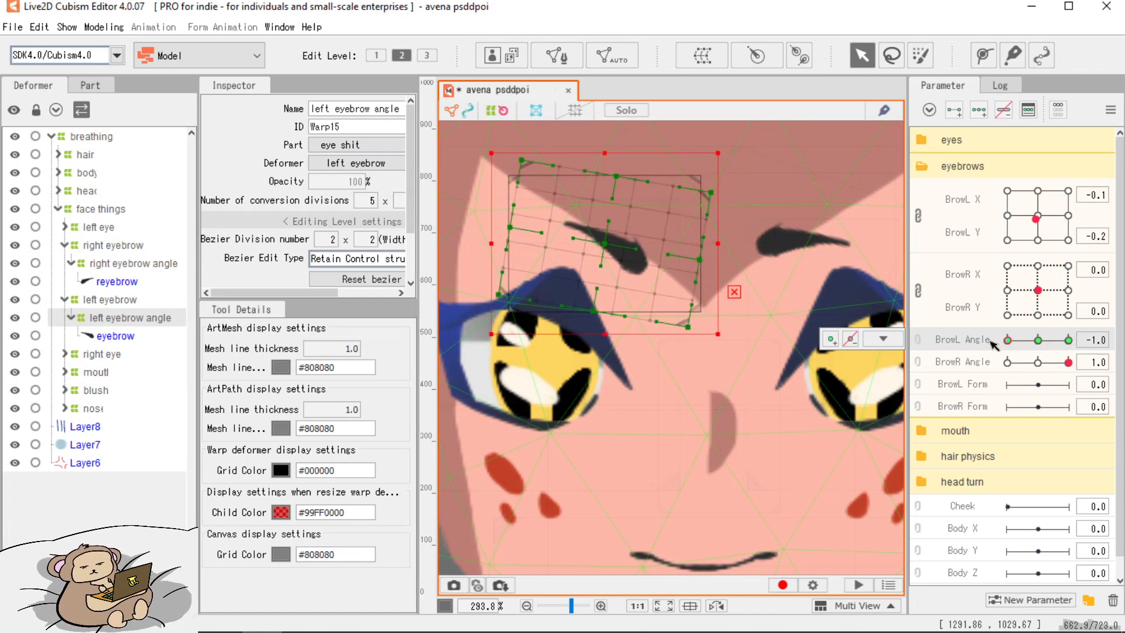
left_click(1041, 369)
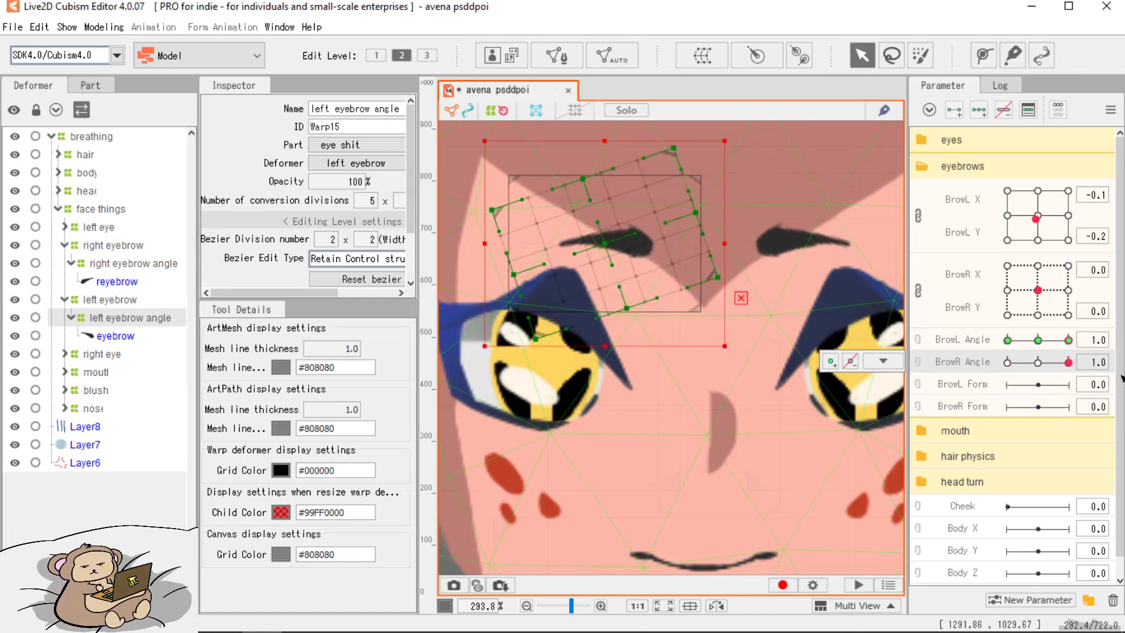
left_click(1037, 363)
left_click(1037, 341)
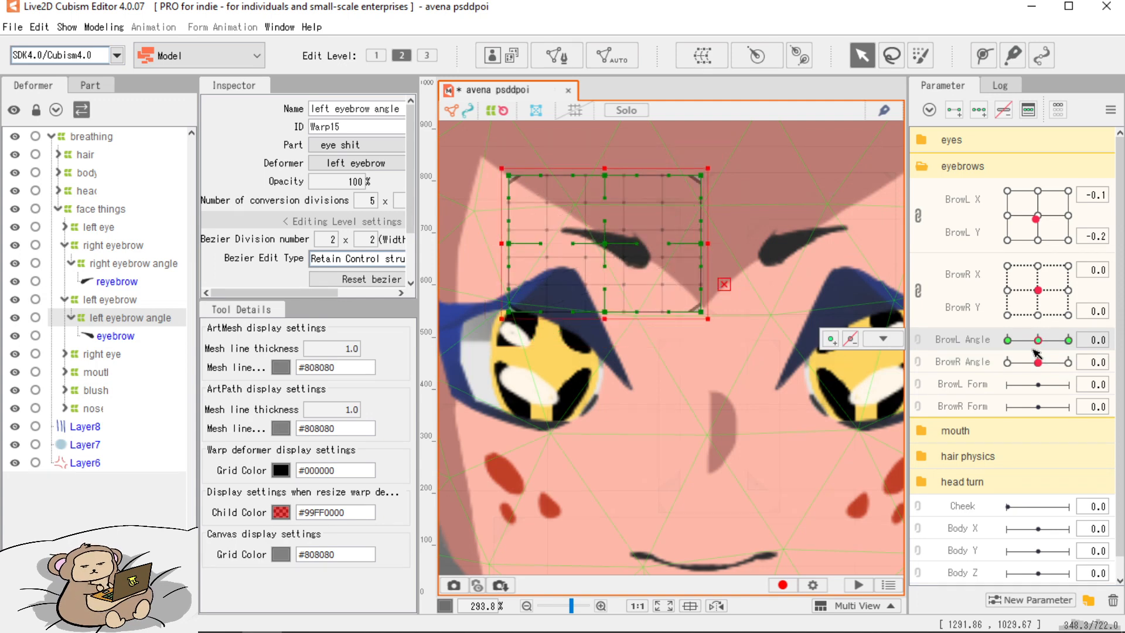
left_click(883, 339)
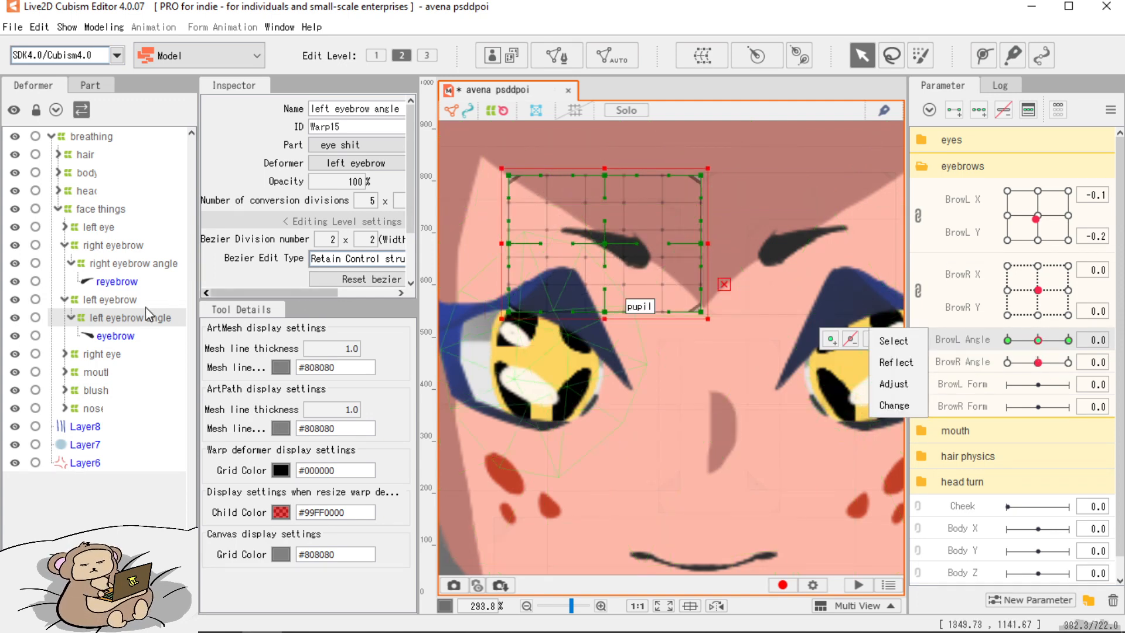
Draw a three-point deform path along the reyebrow mesh and set its path width to 57.
left_click(123, 278, "shift")
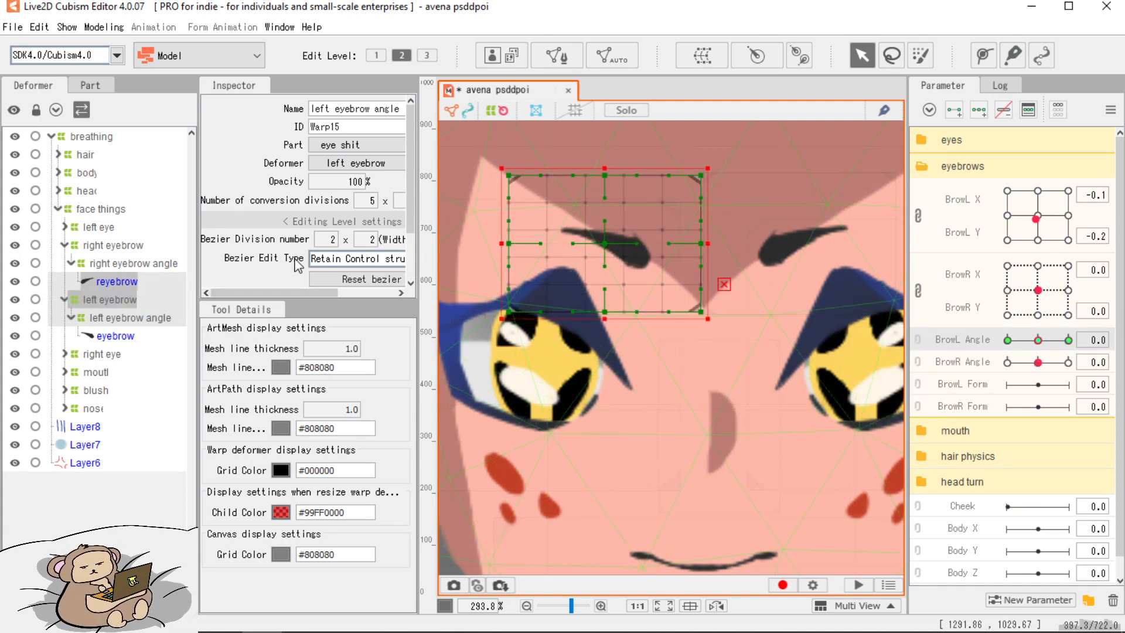
left_click(122, 283)
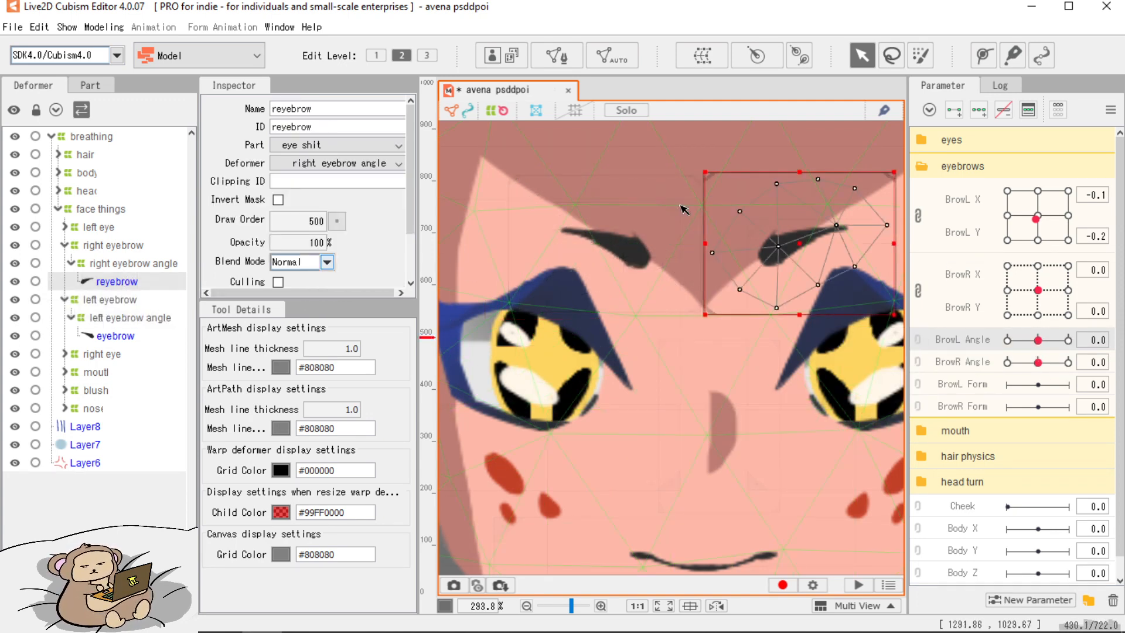
left_click(983, 56)
left_click(738, 281)
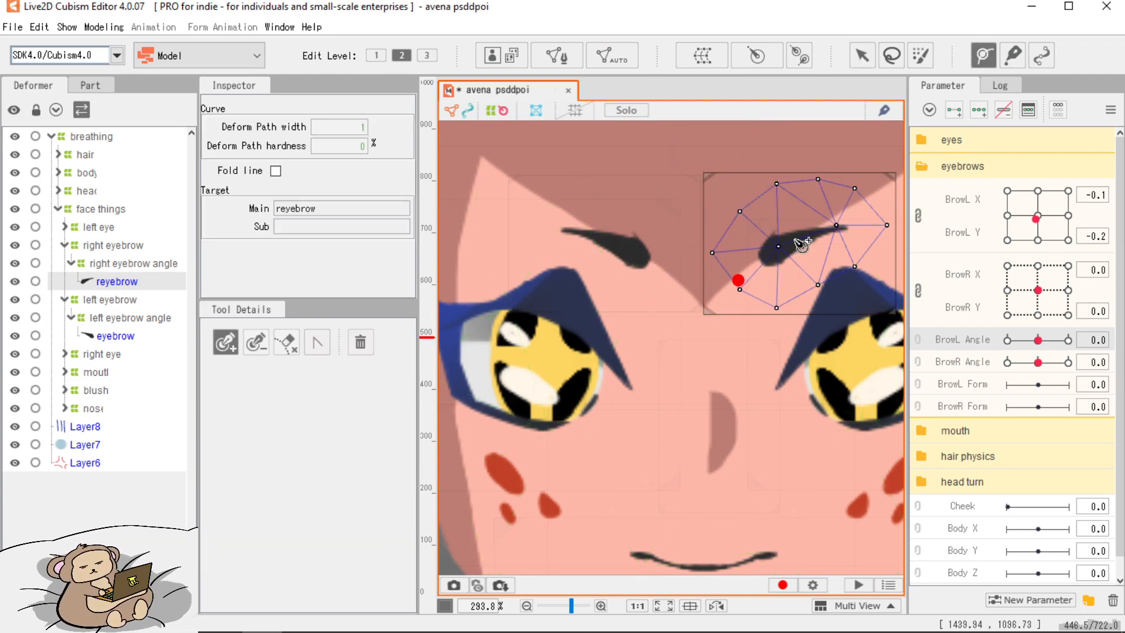
left_click(871, 225)
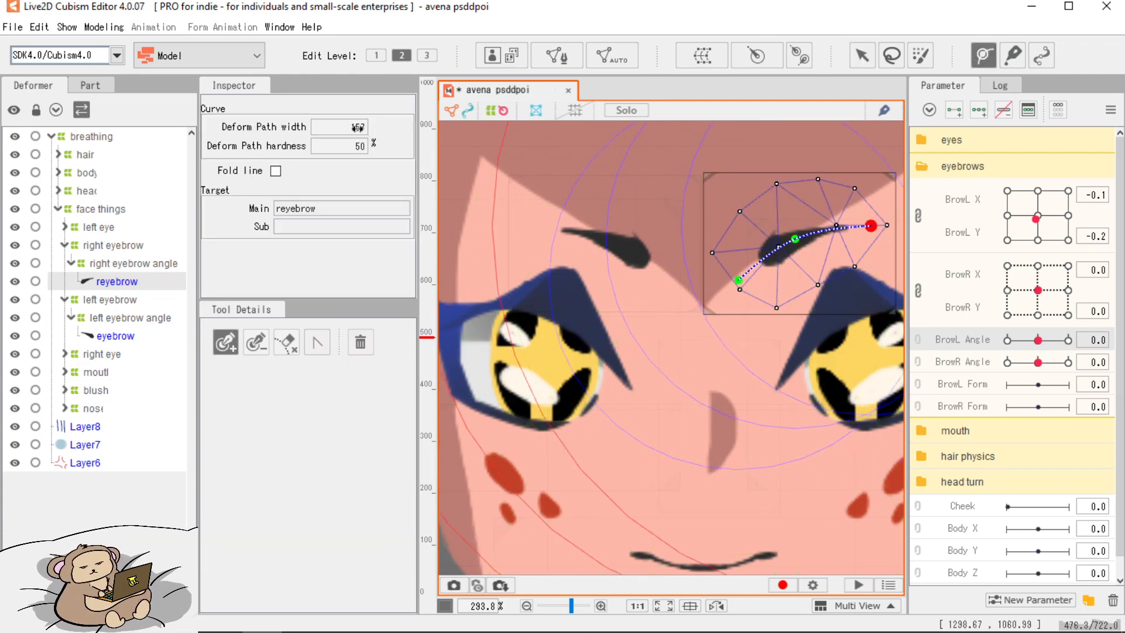
left_click_drag(357, 127, 299, 128)
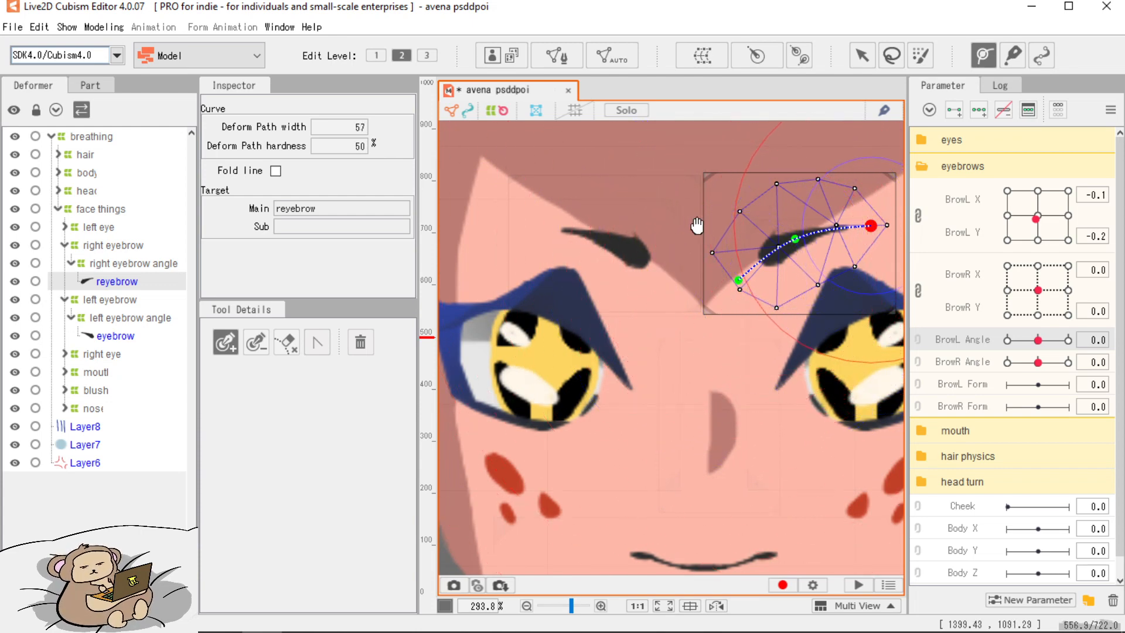
left_click_drag(697, 224, 613, 225)
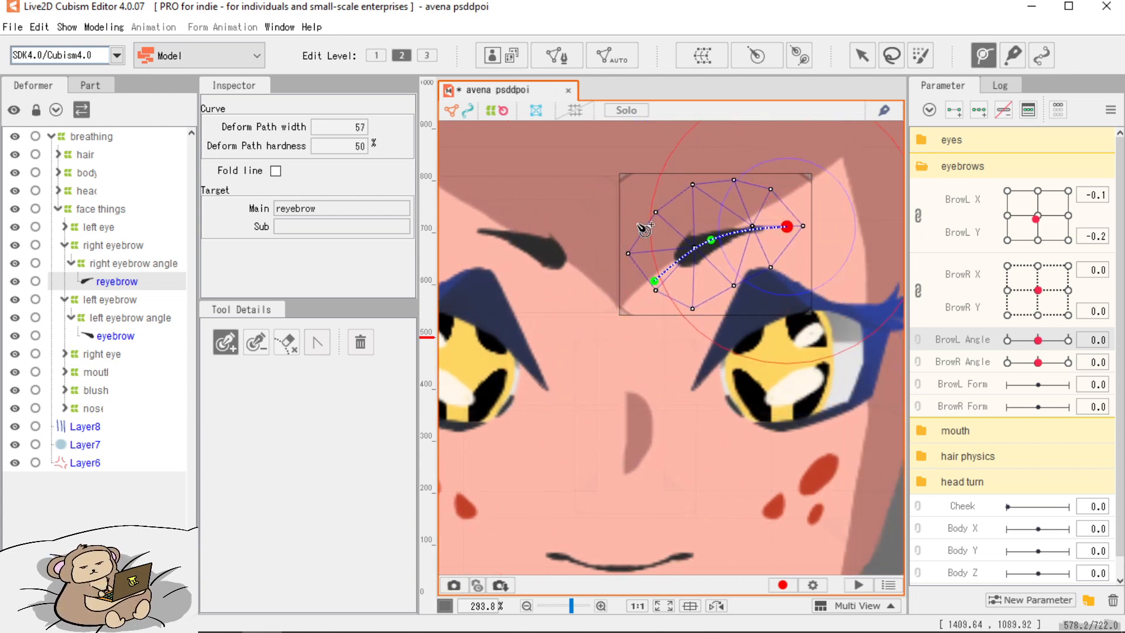
Add three BrowR Form keys to the reyebrow mesh, pulling the path's middle point down at -1.0 and up at 1.0.
left_click(866, 57)
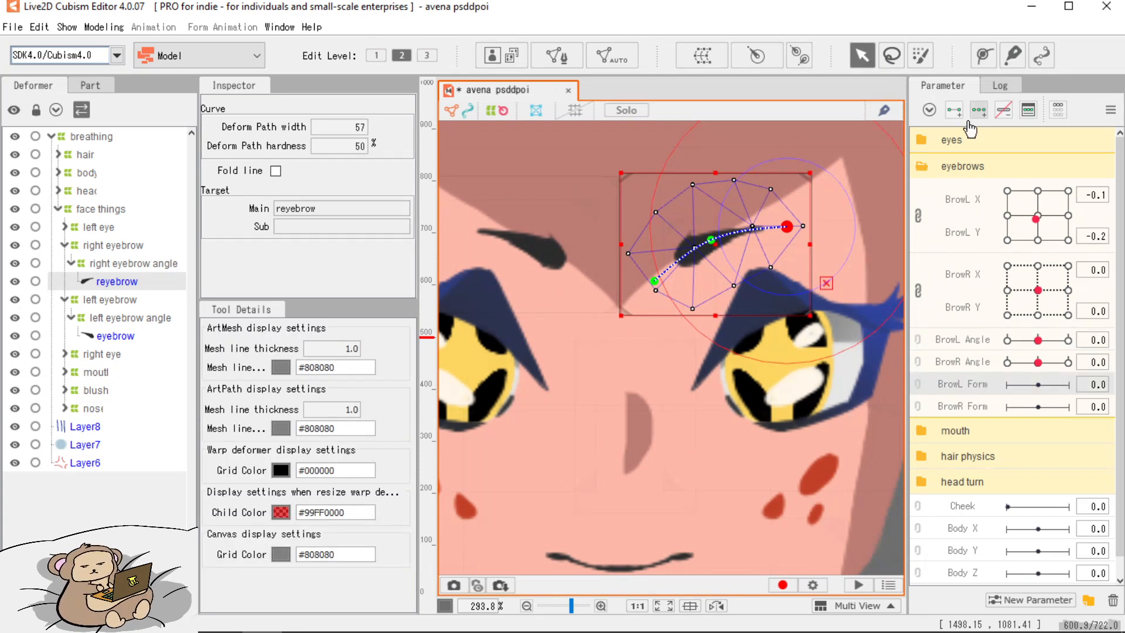
left_click(965, 409)
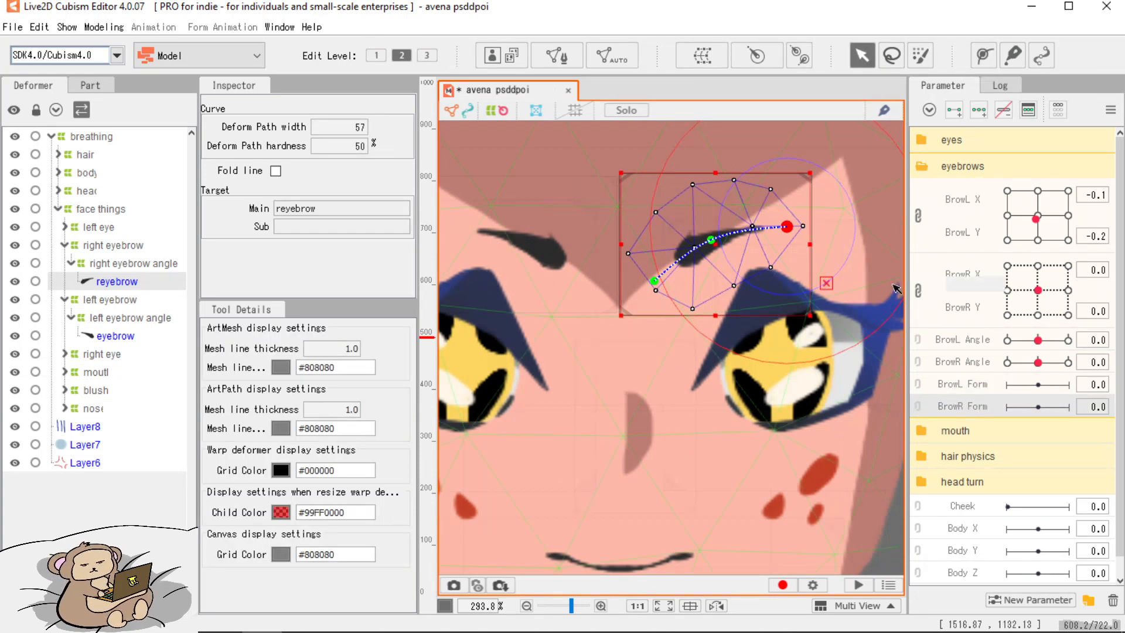
left_click(980, 114)
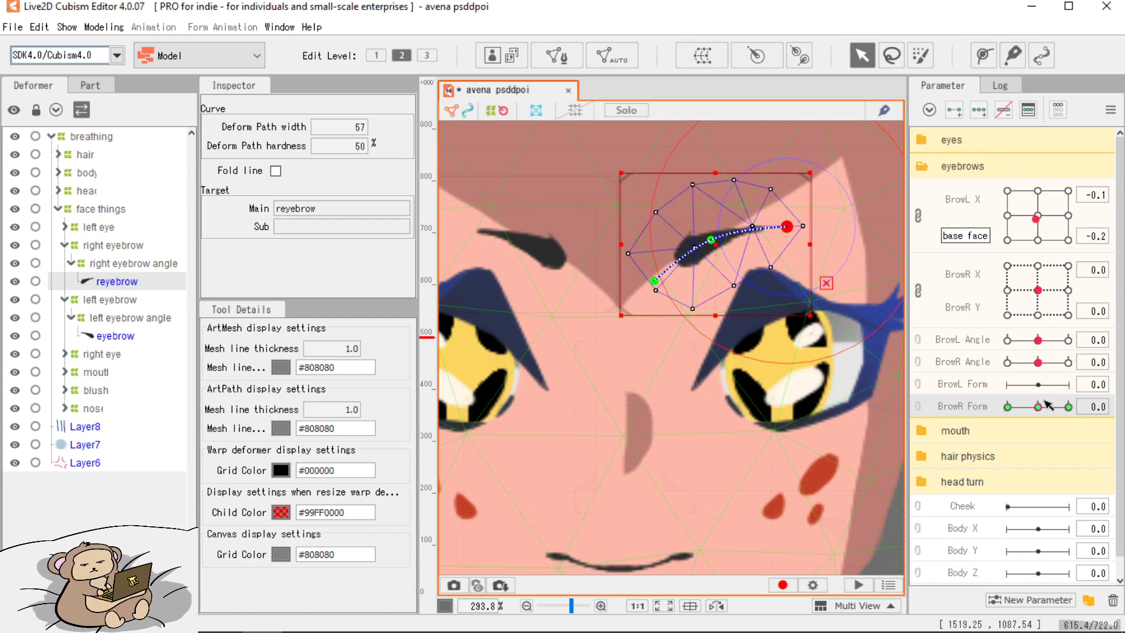
left_click(1008, 406)
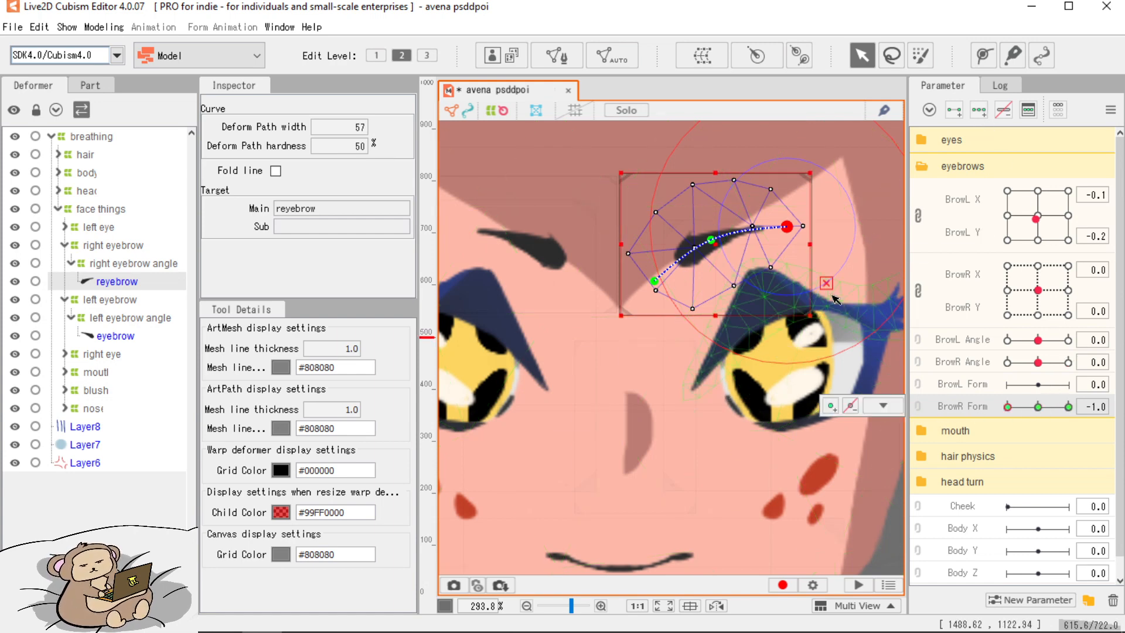
left_click_drag(711, 240, 718, 266)
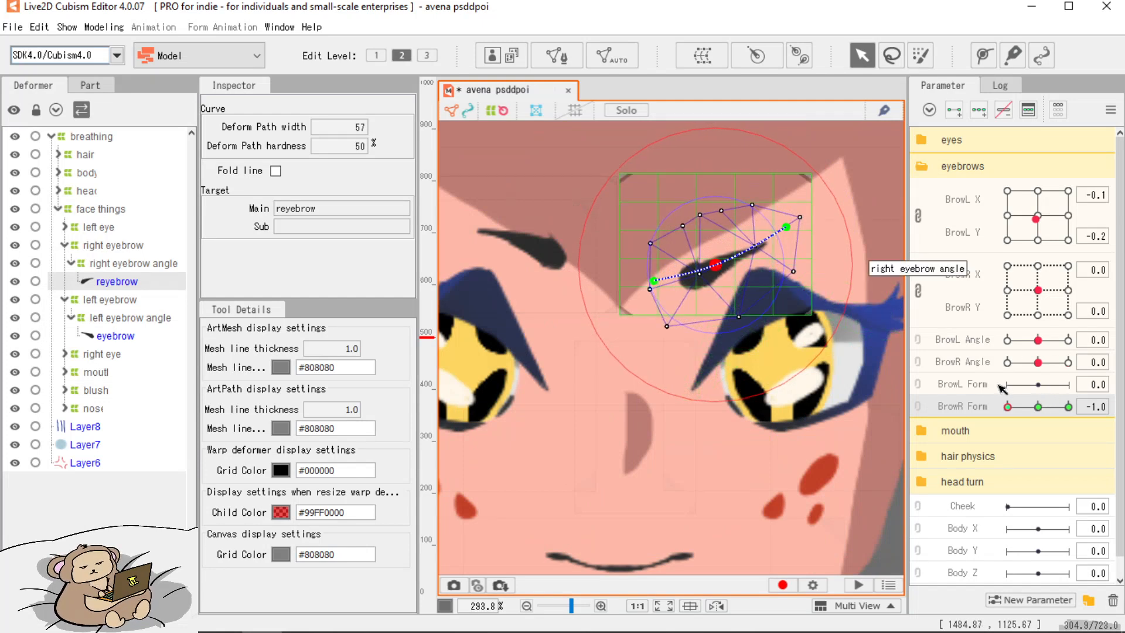
left_click(1068, 407)
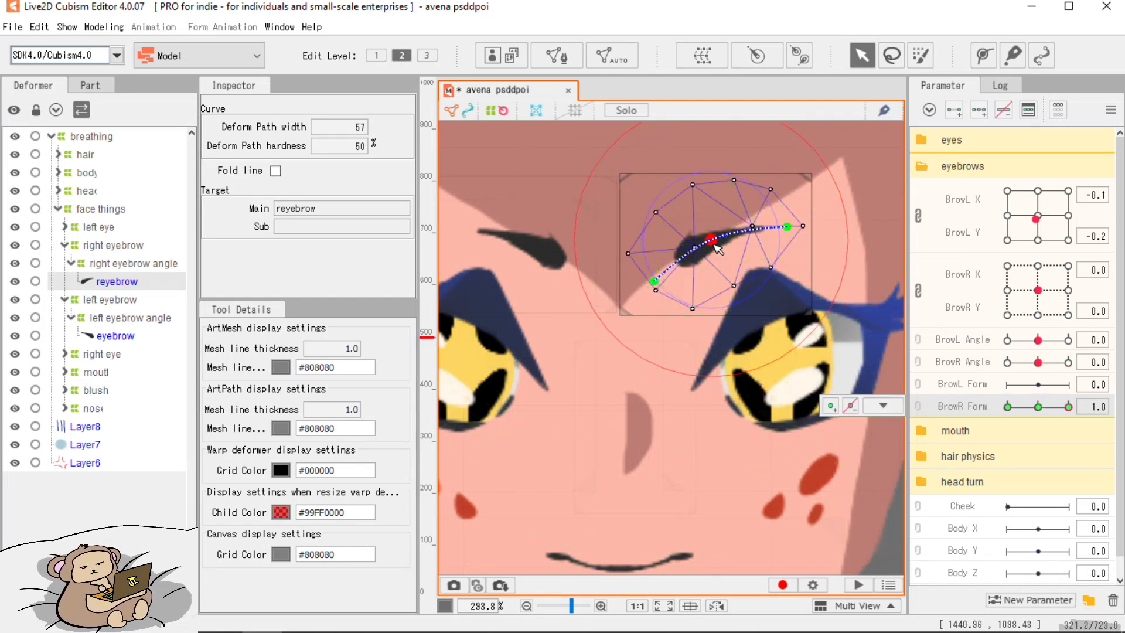
left_click_drag(718, 248, 705, 220)
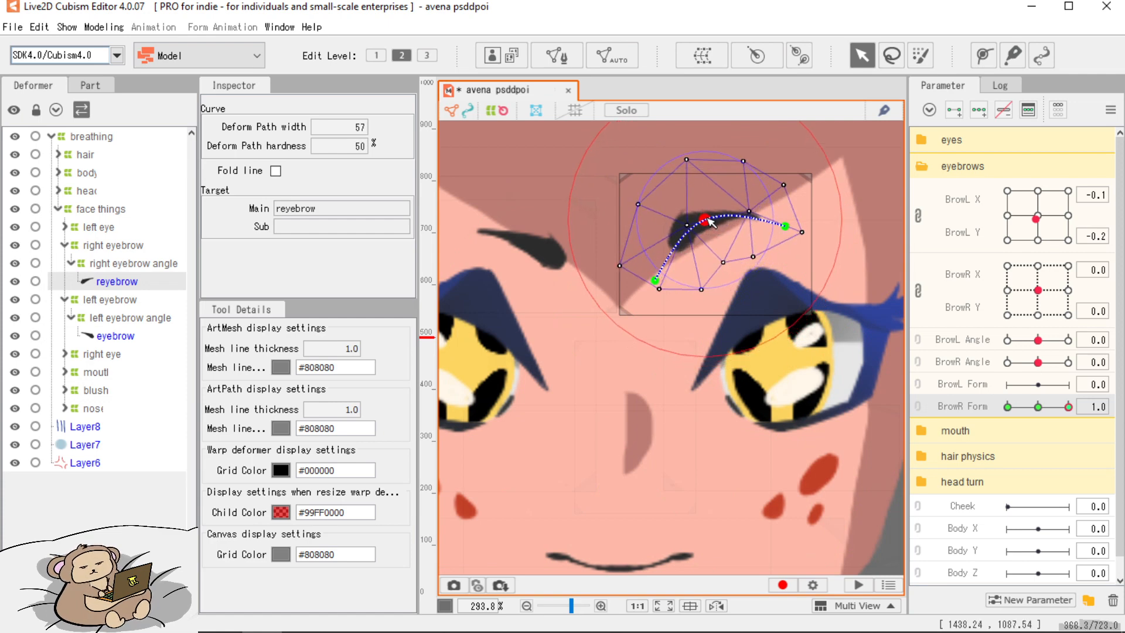
Add three BrowL Form keys to the eyebrow mesh and set BrowL Form to 1.0.
left_click(121, 339)
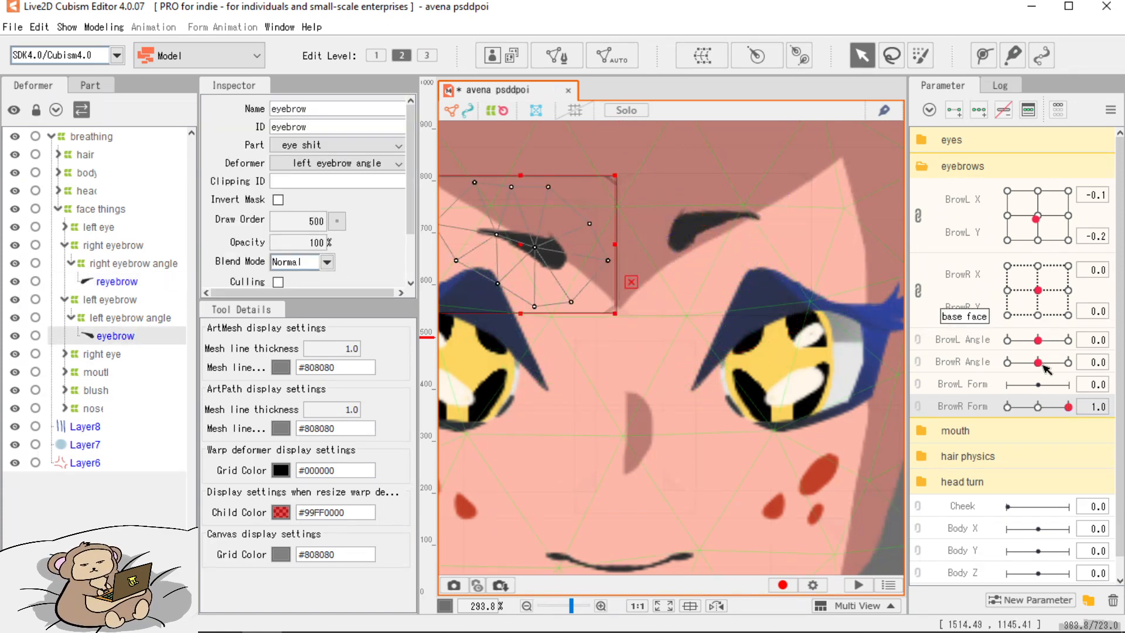
left_click(967, 389)
left_click(978, 110)
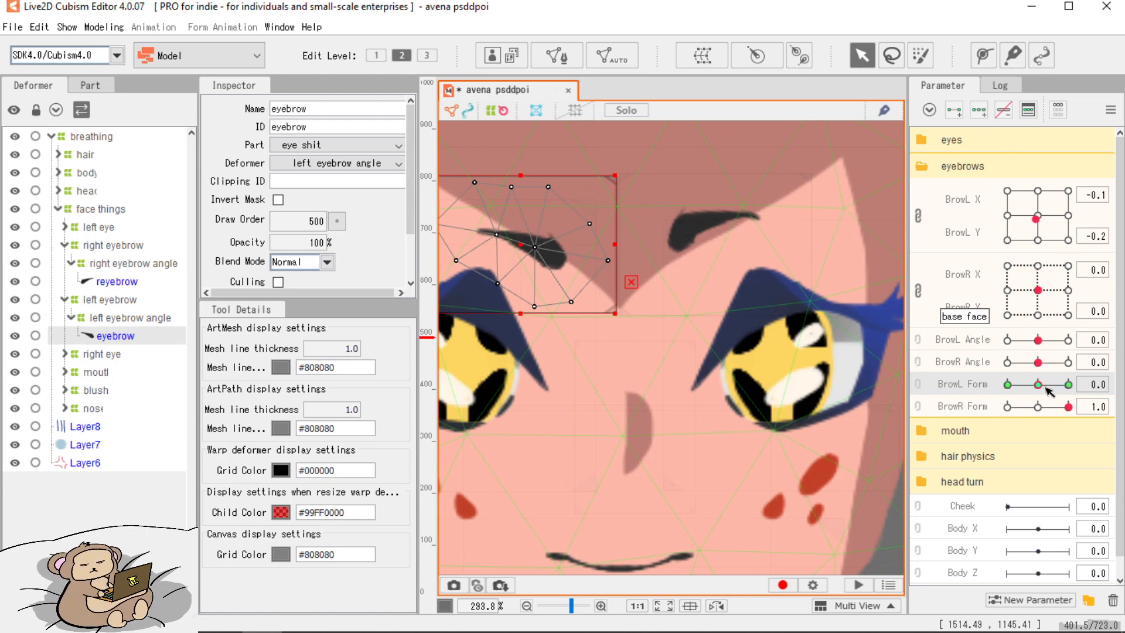
left_click(1068, 384)
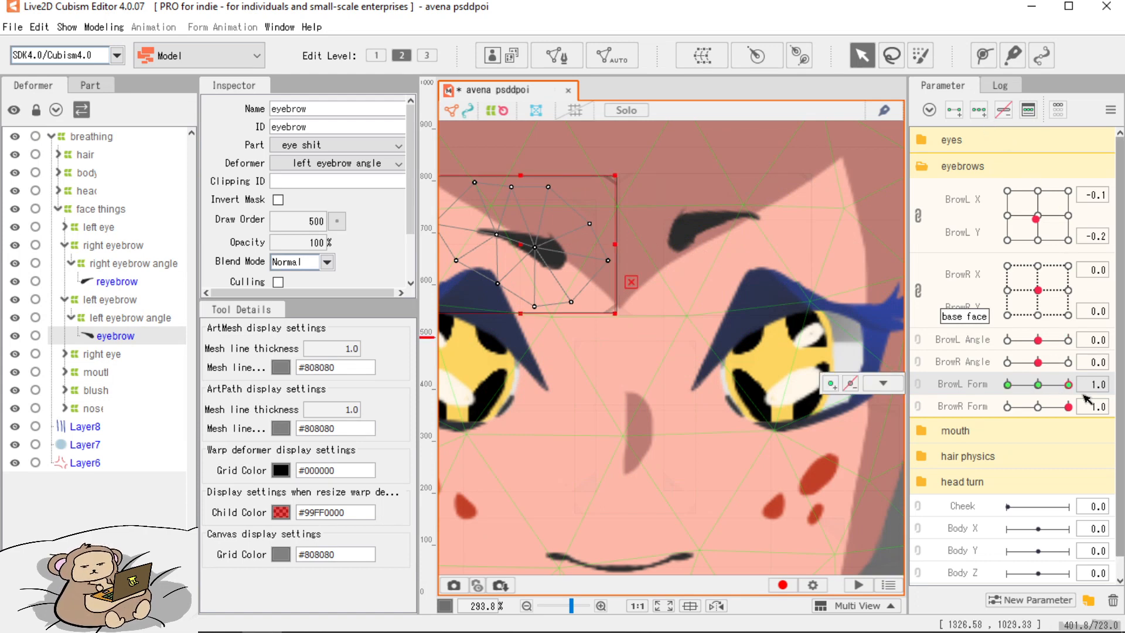
Draw a three-point deform path along the eyebrow mesh and set its path width to 61.
left_click(985, 55)
left_click(454, 218)
left_click(531, 238)
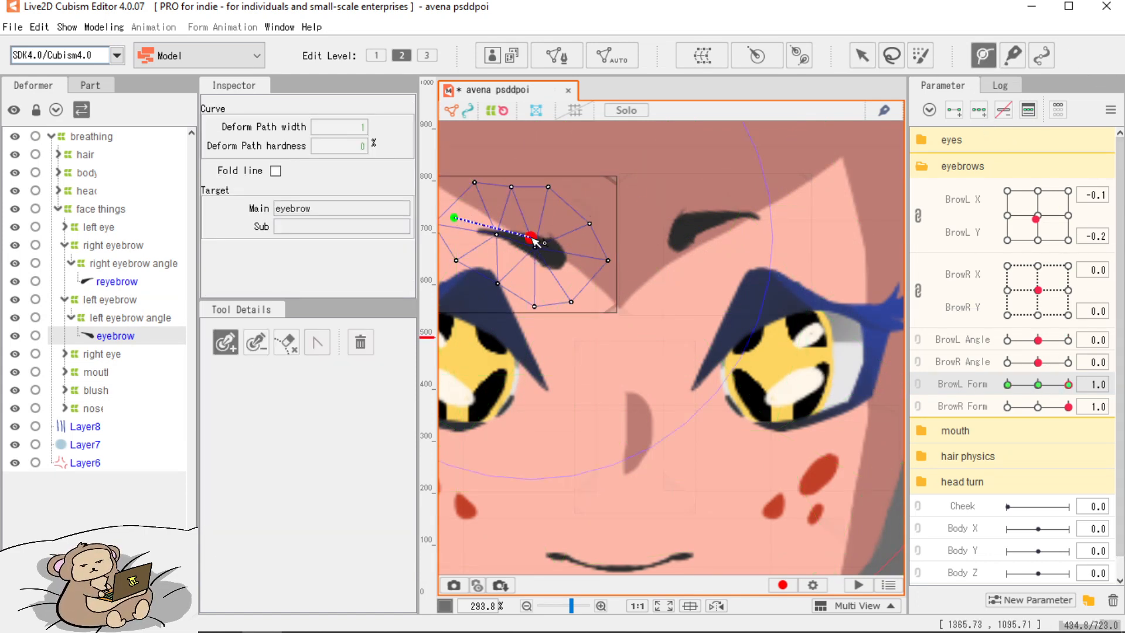
left_click(586, 273)
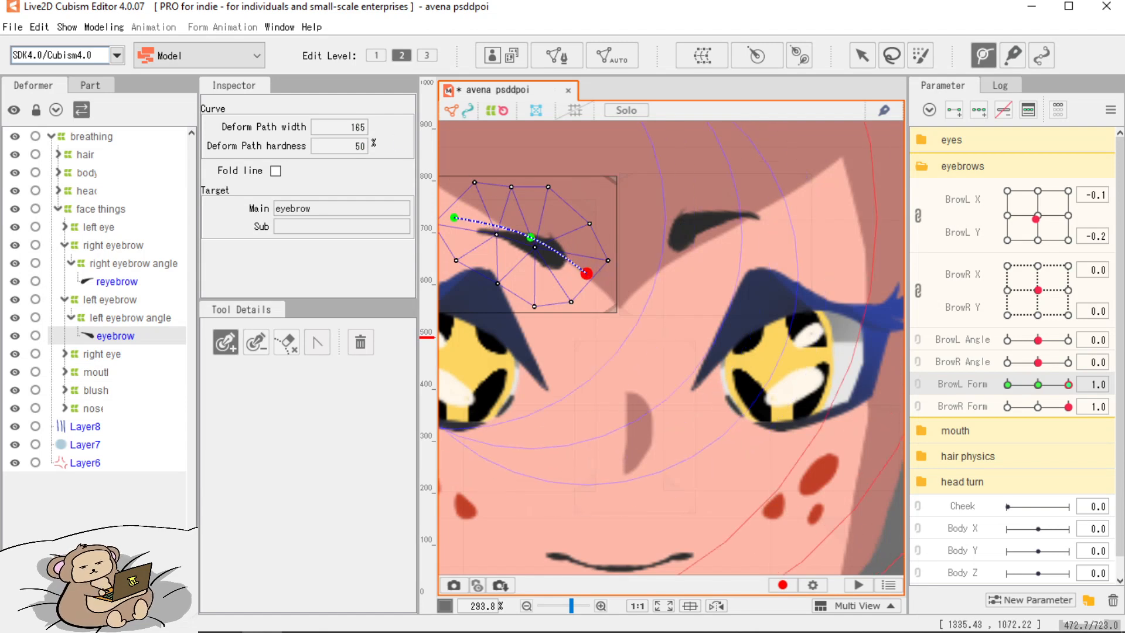
left_click_drag(367, 128, 352, 128)
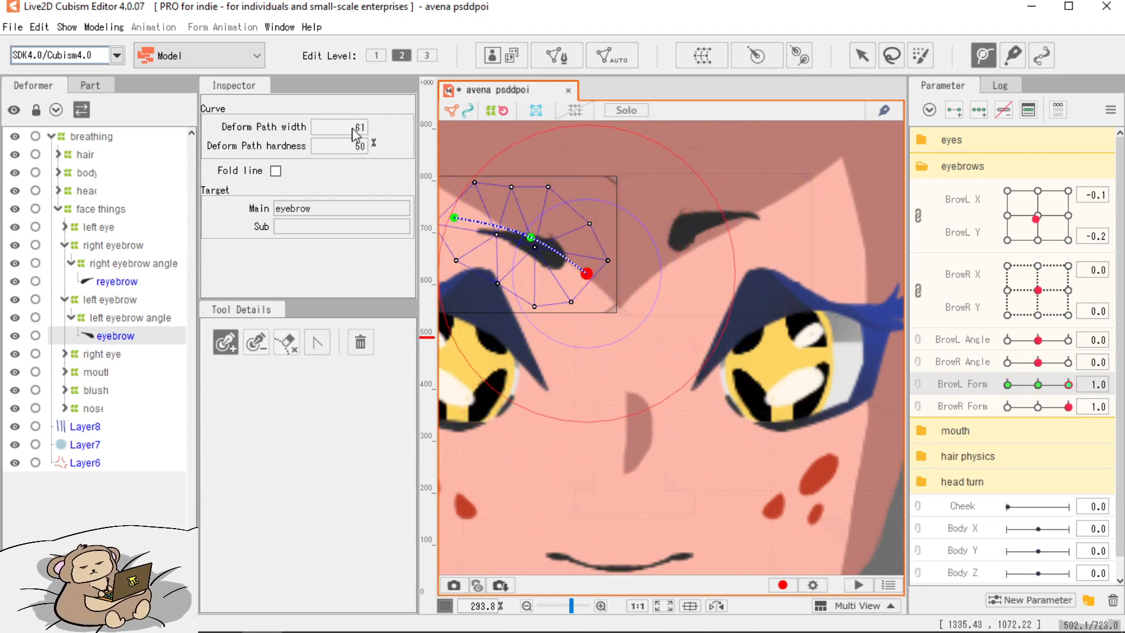
At BrowL Form 1.0, pull the eyebrow path's middle point up into an arch and raise its inner end slightly.
left_click(862, 55)
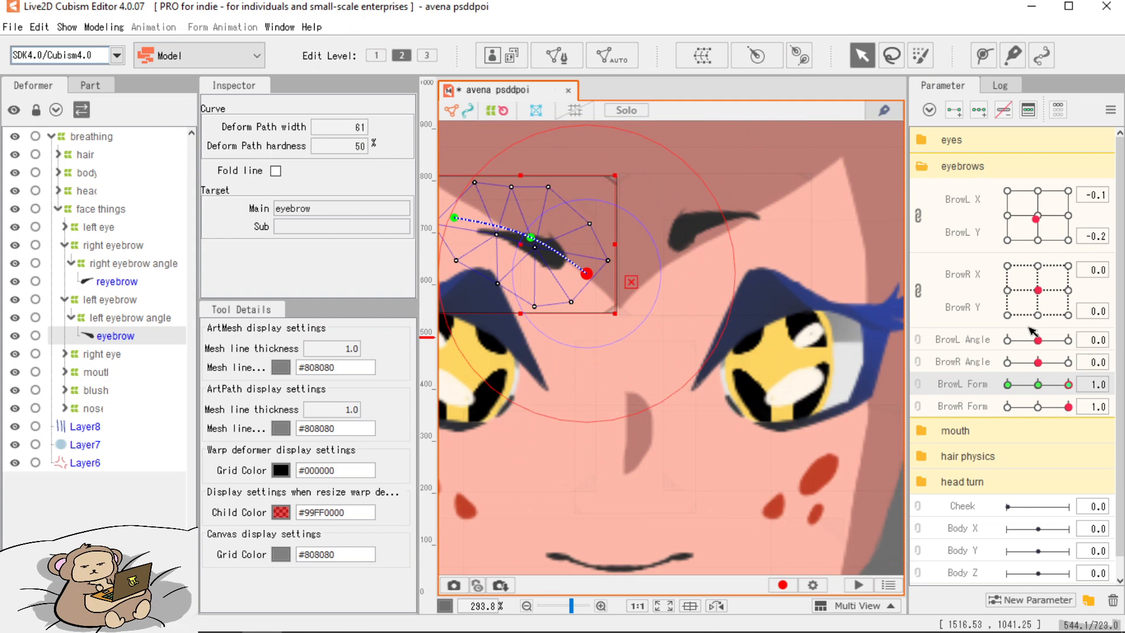
left_click(631, 282)
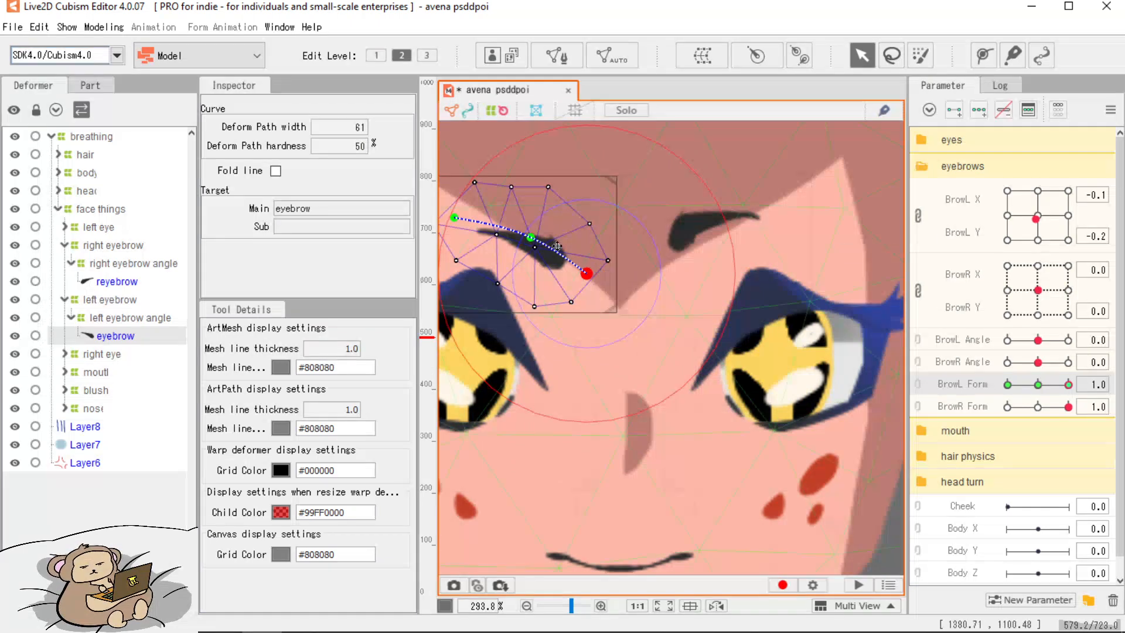
left_click_drag(531, 237, 547, 221)
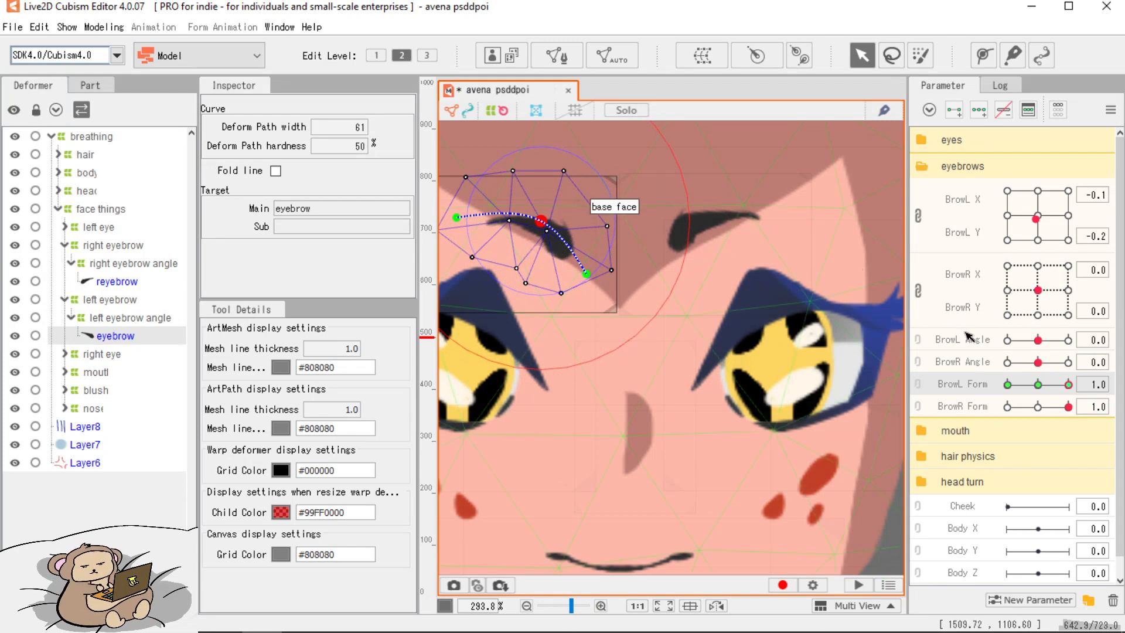
left_click_drag(654, 164, 387, 319)
left_click_drag(514, 226, 540, 223)
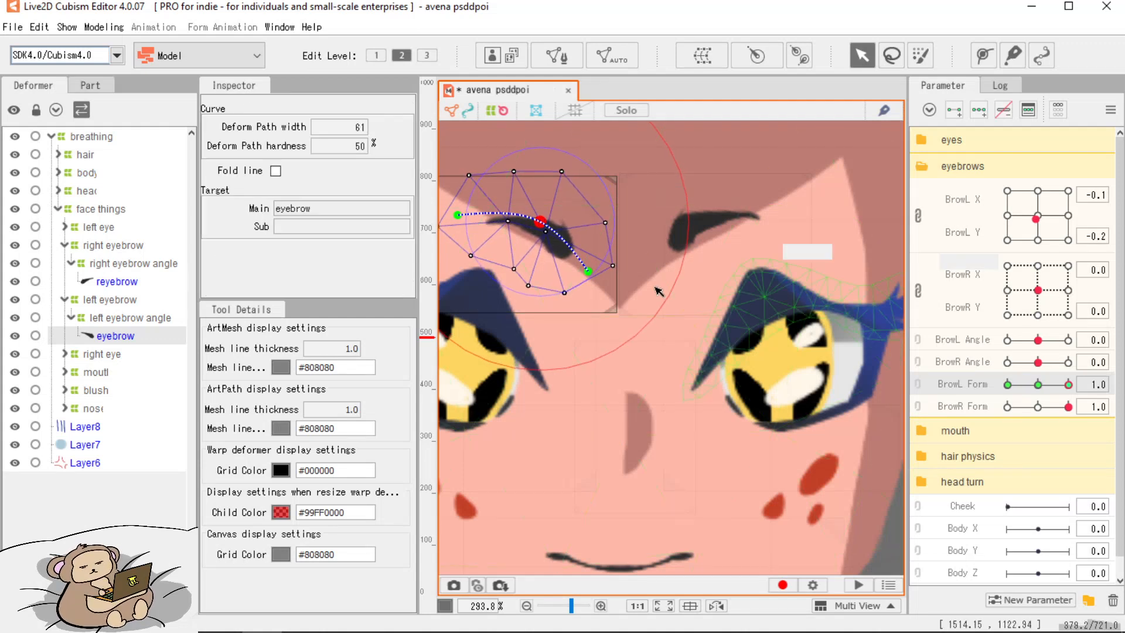
left_click_drag(589, 271, 595, 264)
scroll(597, 266, "down", 3)
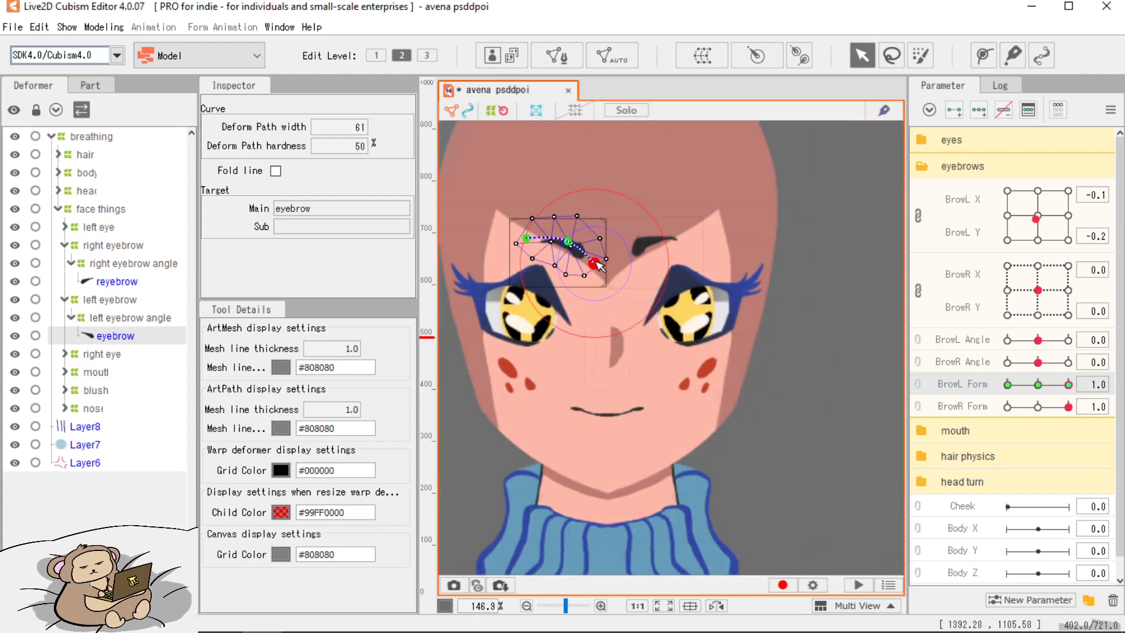
scroll(598, 266, "up", 2)
left_click(878, 328)
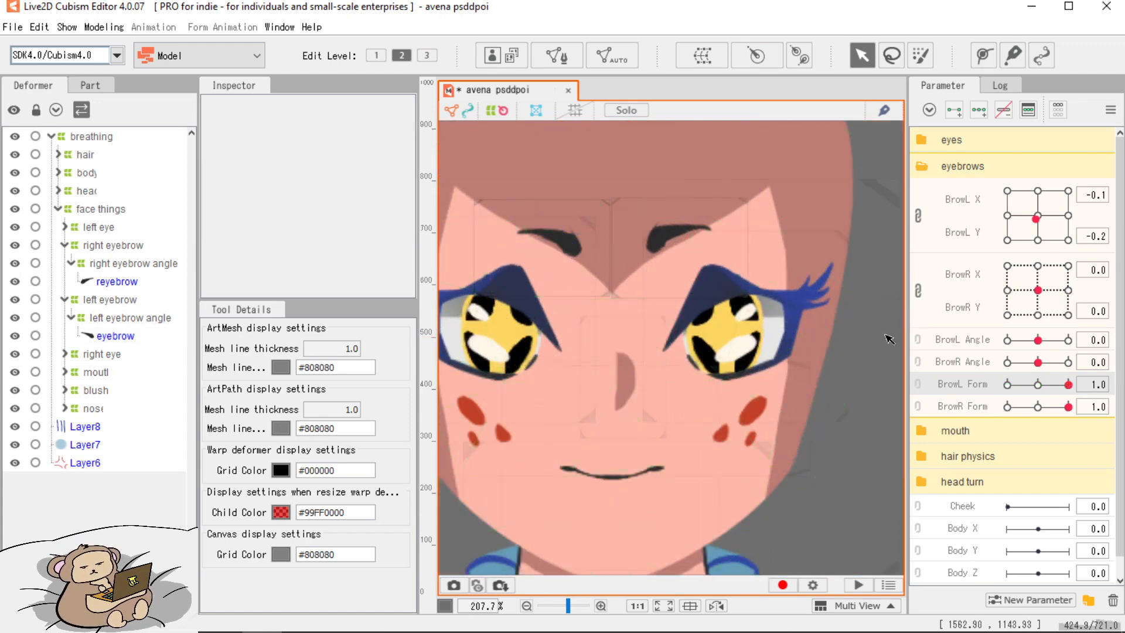
Lower the reyebrow path's middle point slightly at BrowR Form 1.0 to match the arch of the left eyebrow.
left_click(667, 242)
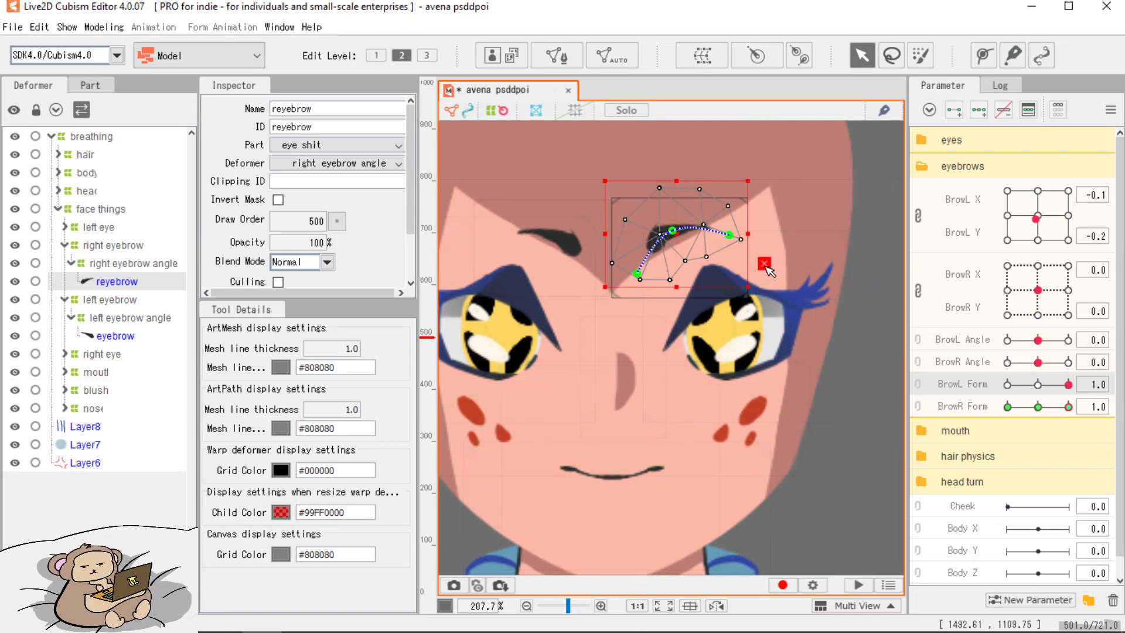
left_click_drag(674, 227, 679, 240)
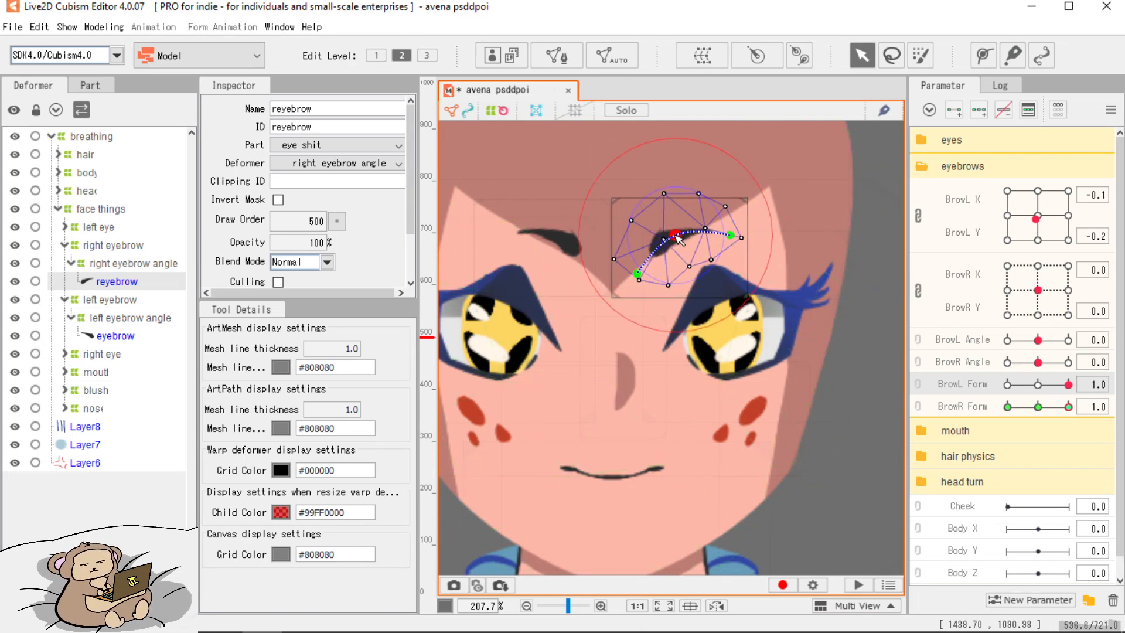
left_click(893, 345)
scroll(890, 345, "down", 3)
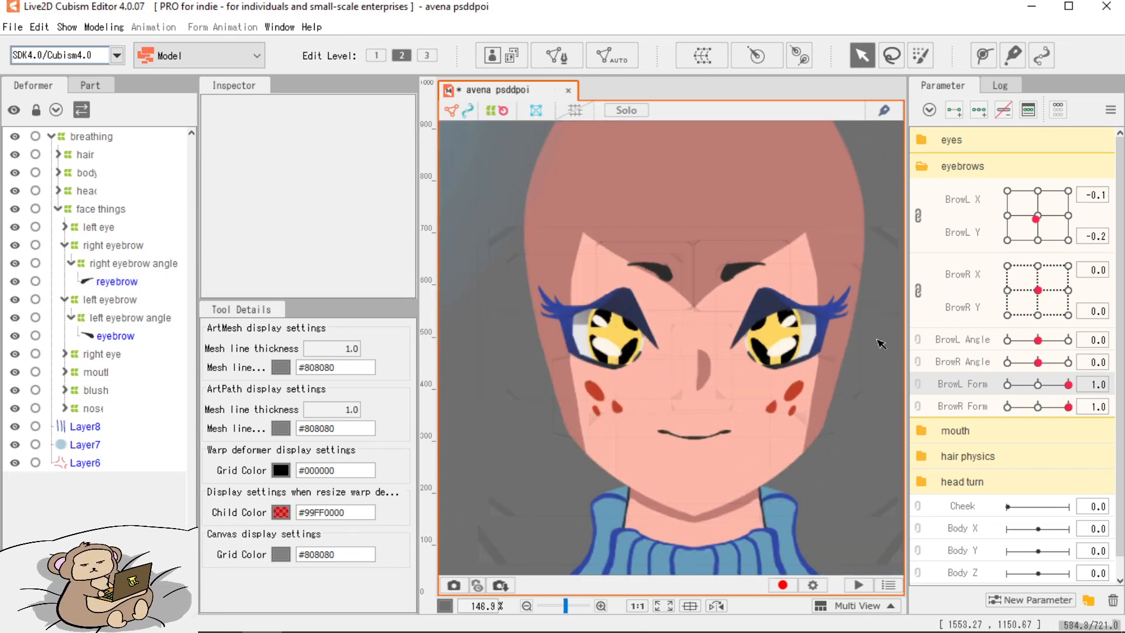
Set BrowL Form and BrowR Form to -1.0, and pull the eyebrow path's middle point down.
left_click_drag(1067, 385, 961, 383)
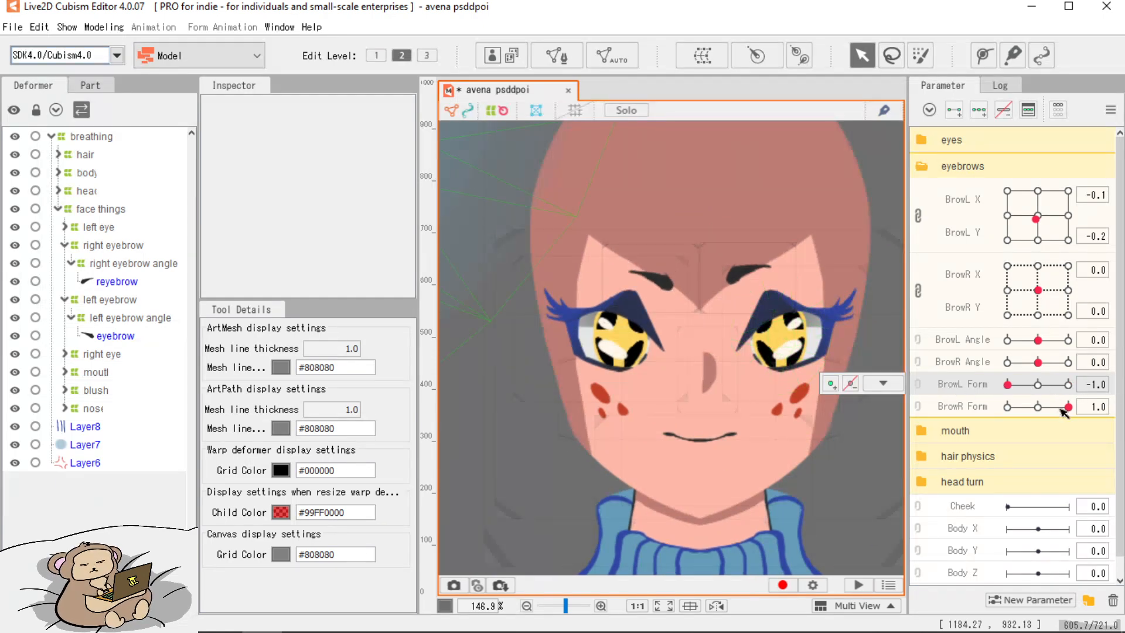
left_click_drag(1067, 408, 975, 411)
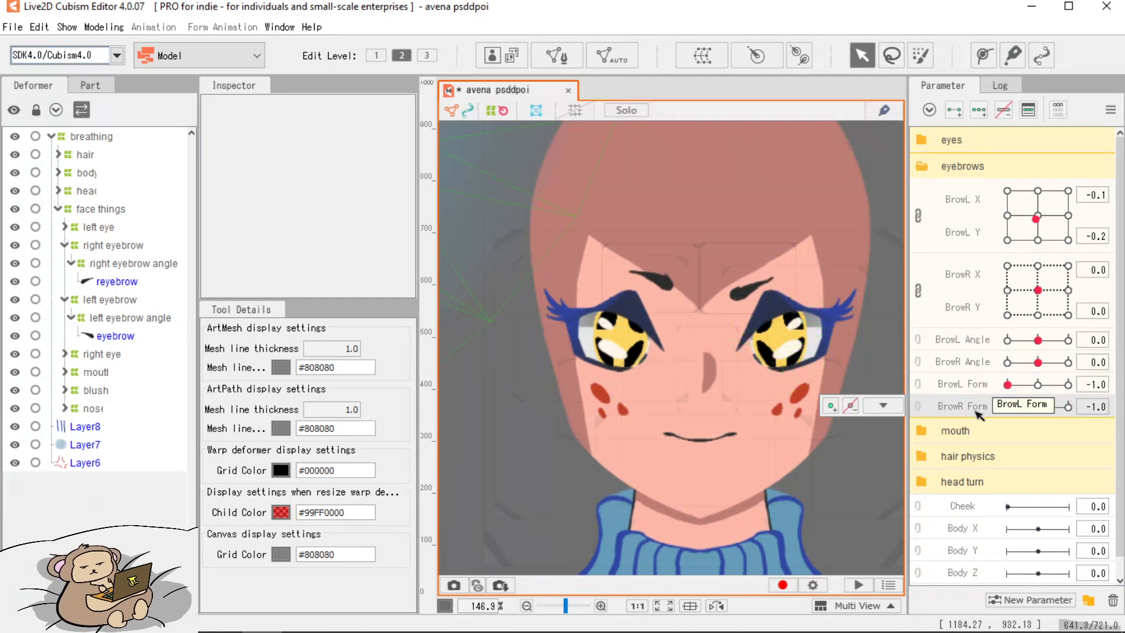
left_click(661, 280)
scroll(661, 280, "up", 6)
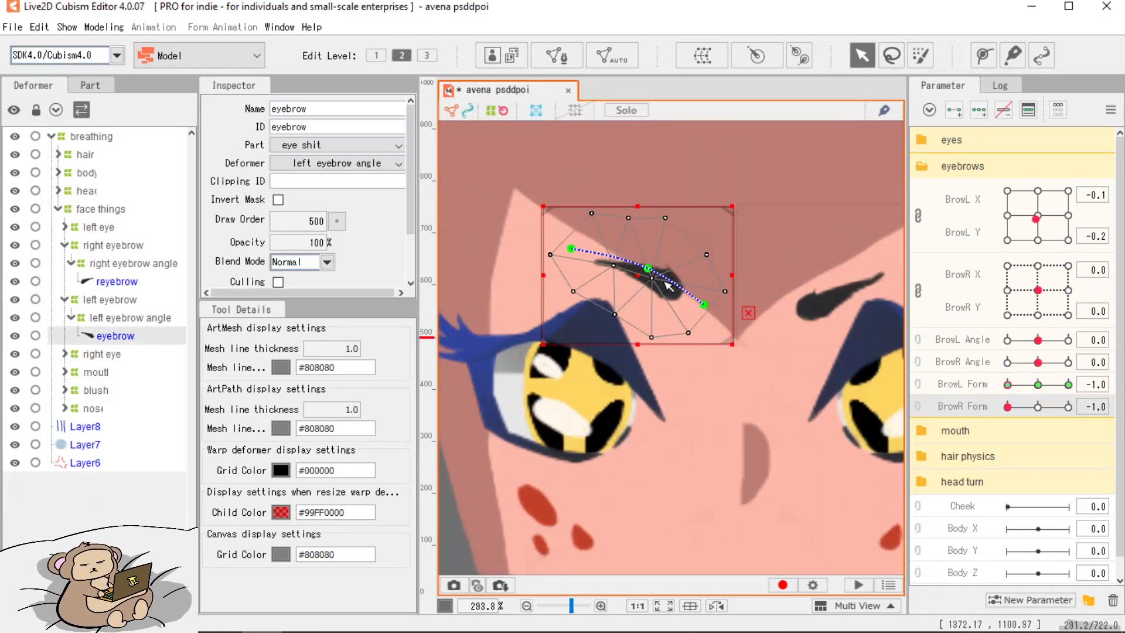
left_click(748, 314)
left_click_drag(648, 269, 643, 290)
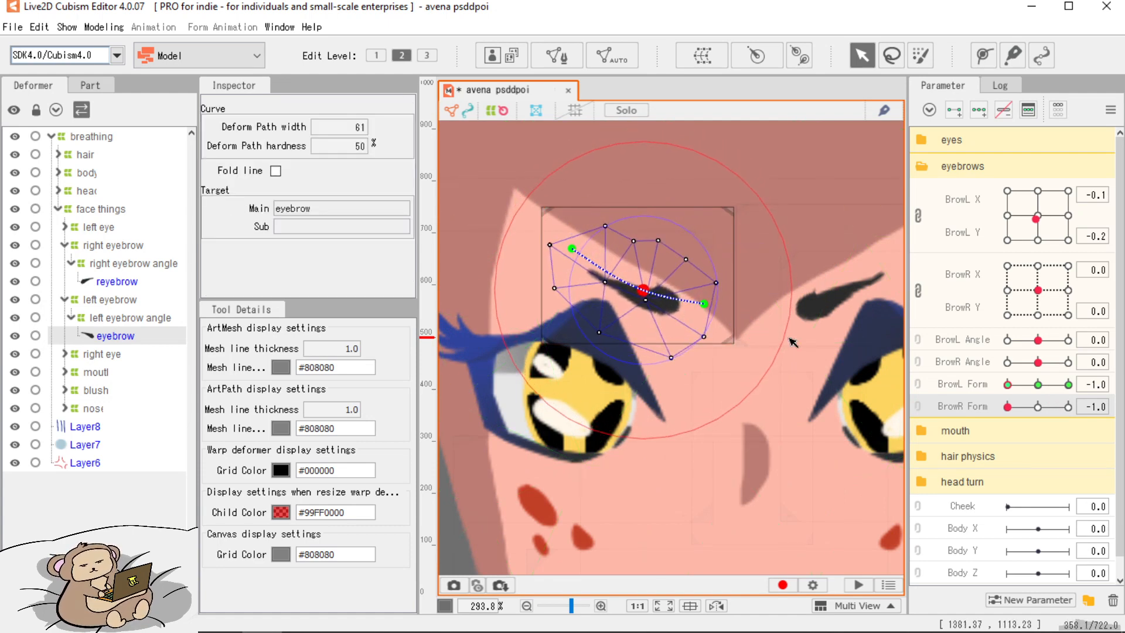
Test the BrowL Form movement, and return BrowL Form, BrowR Form, BrowL X and BrowL Y to 0.0.
left_click(1023, 384)
left_click_drag(1014, 403, 1090, 412)
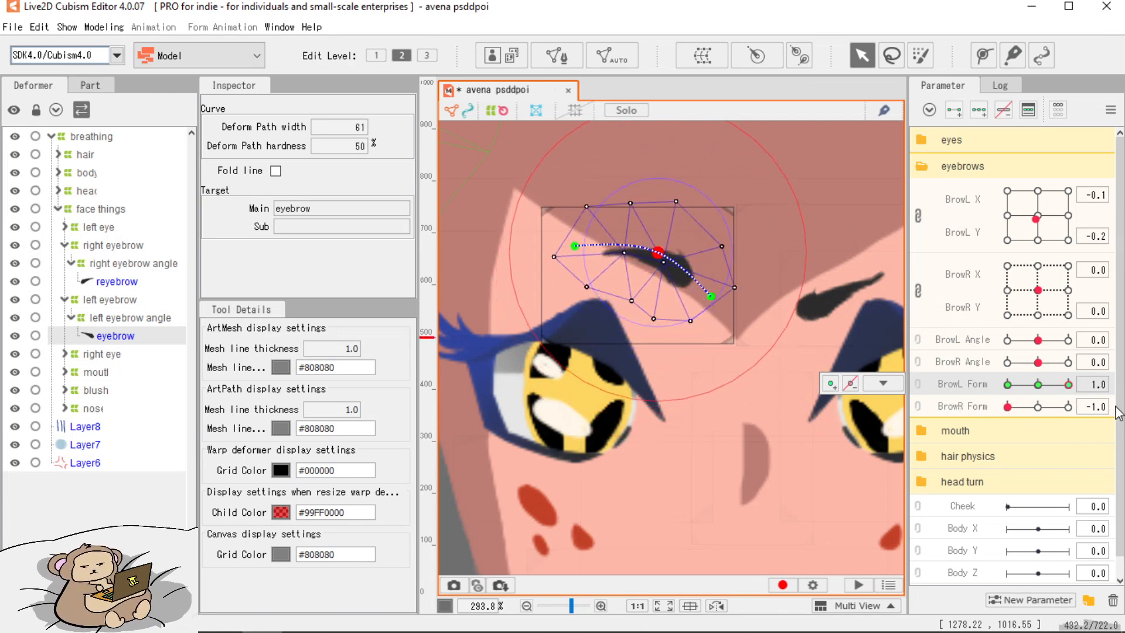
left_click(1038, 384)
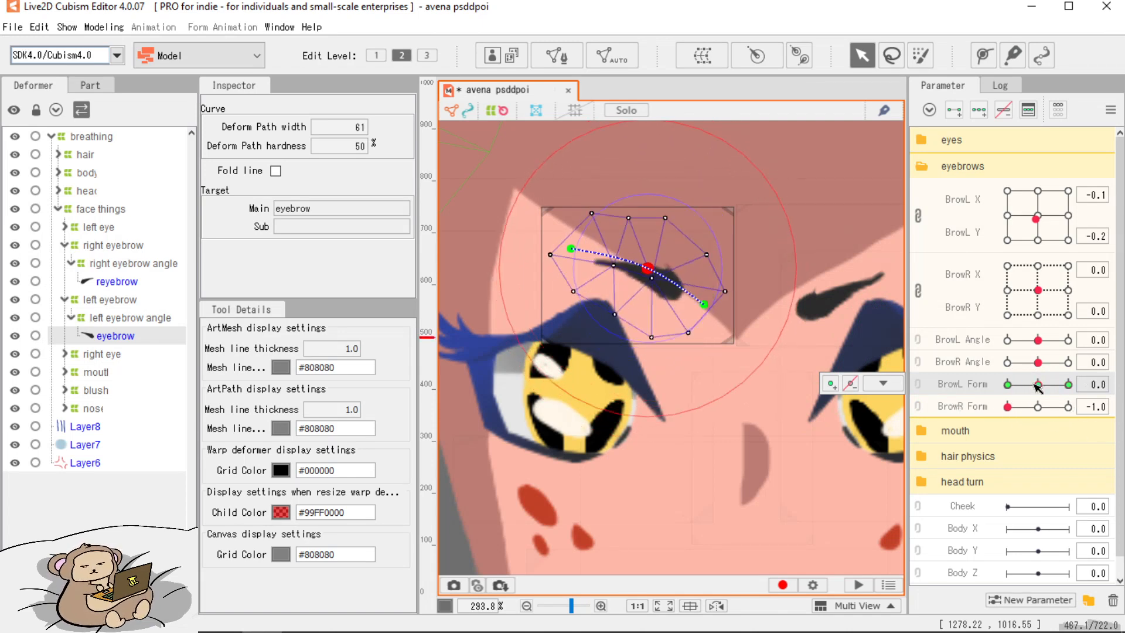
left_click(1037, 407)
left_click(1038, 216)
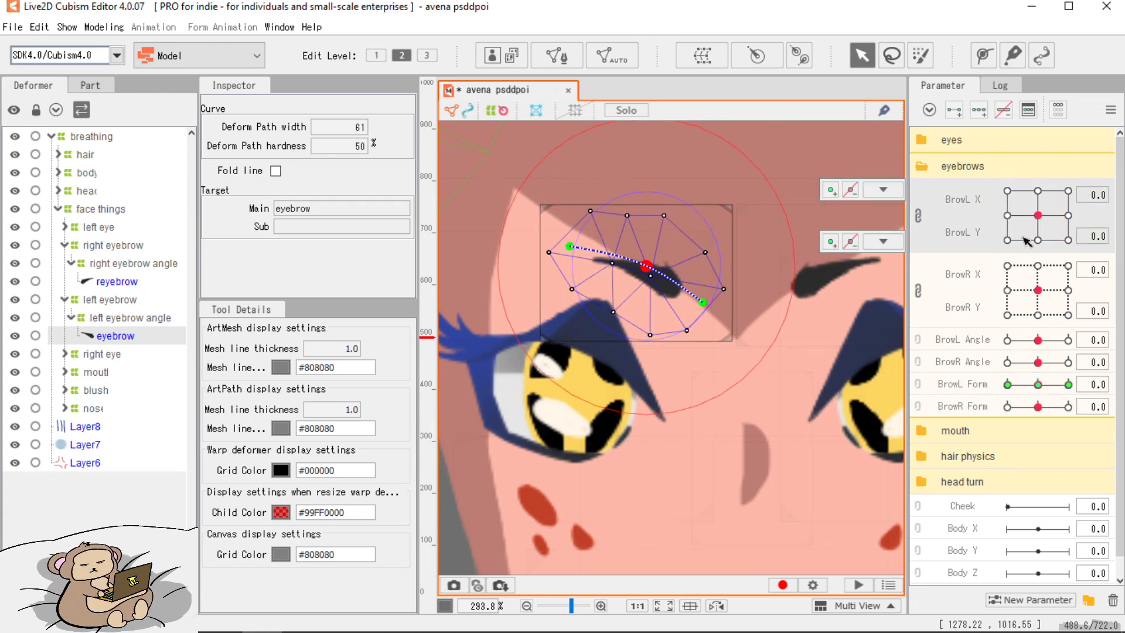
Save the model as avena psddpoi.cmo3 in a new Documents folder named practice live2d, and close the folder window.
key("ctrl+s")
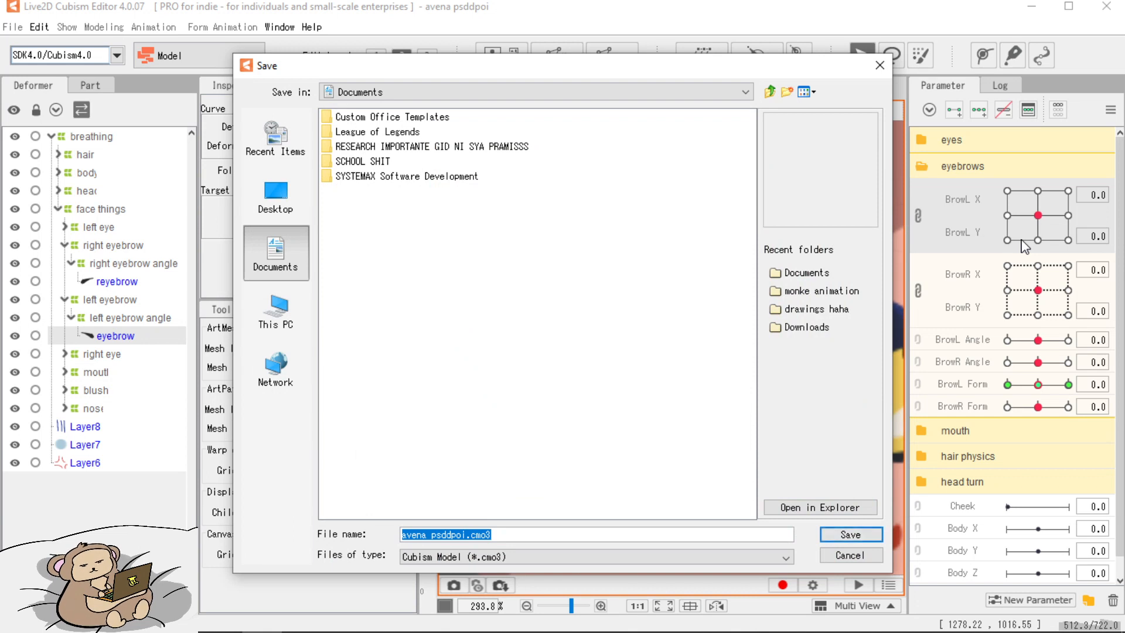
left_click(787, 91)
key("BackSpace")
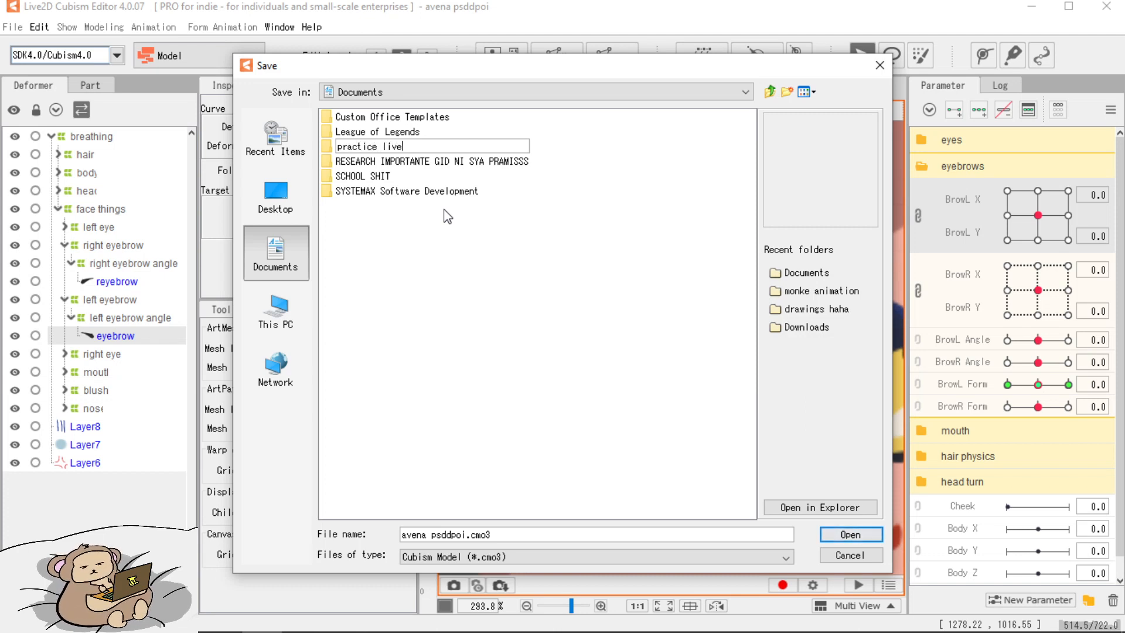
type("practice live2d")
key("Return")
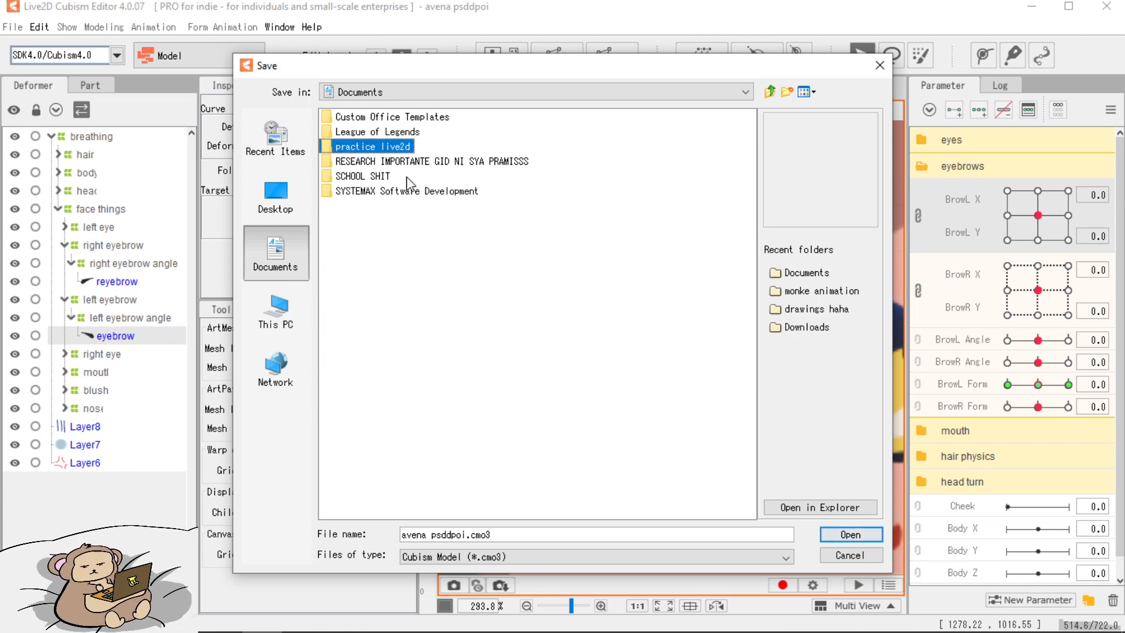
double_click(387, 148)
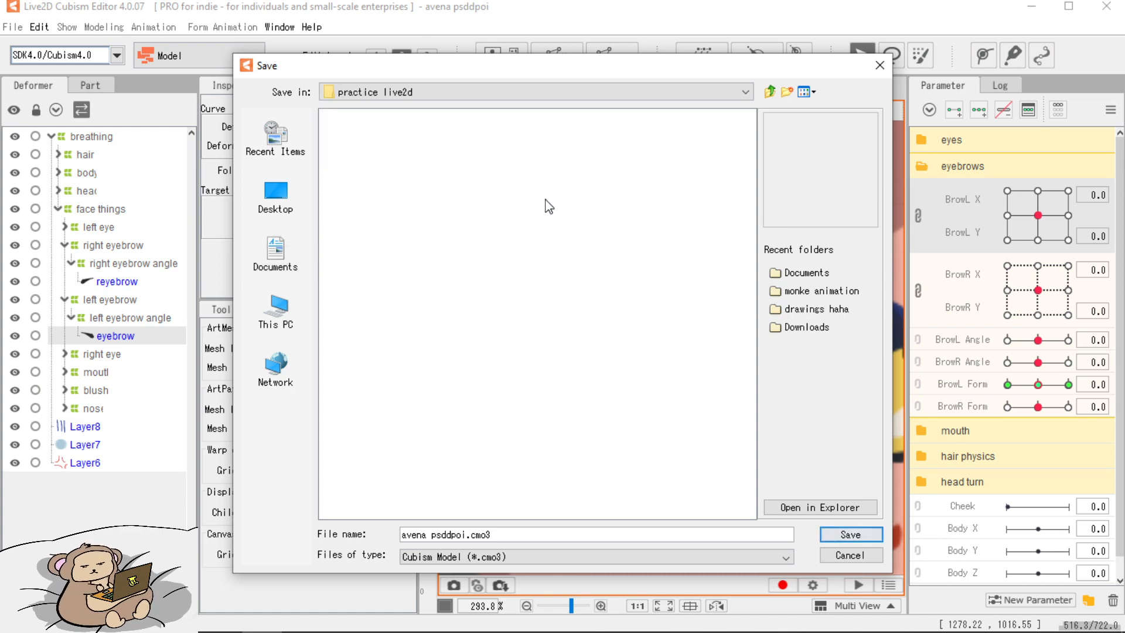
left_click(849, 535)
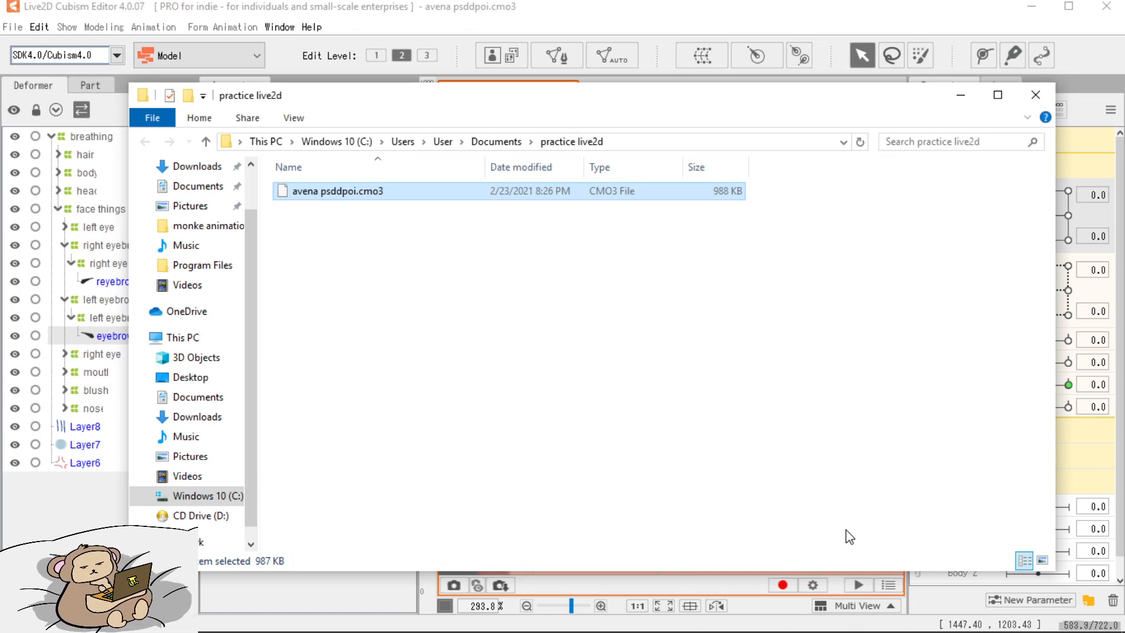
left_click(1036, 95)
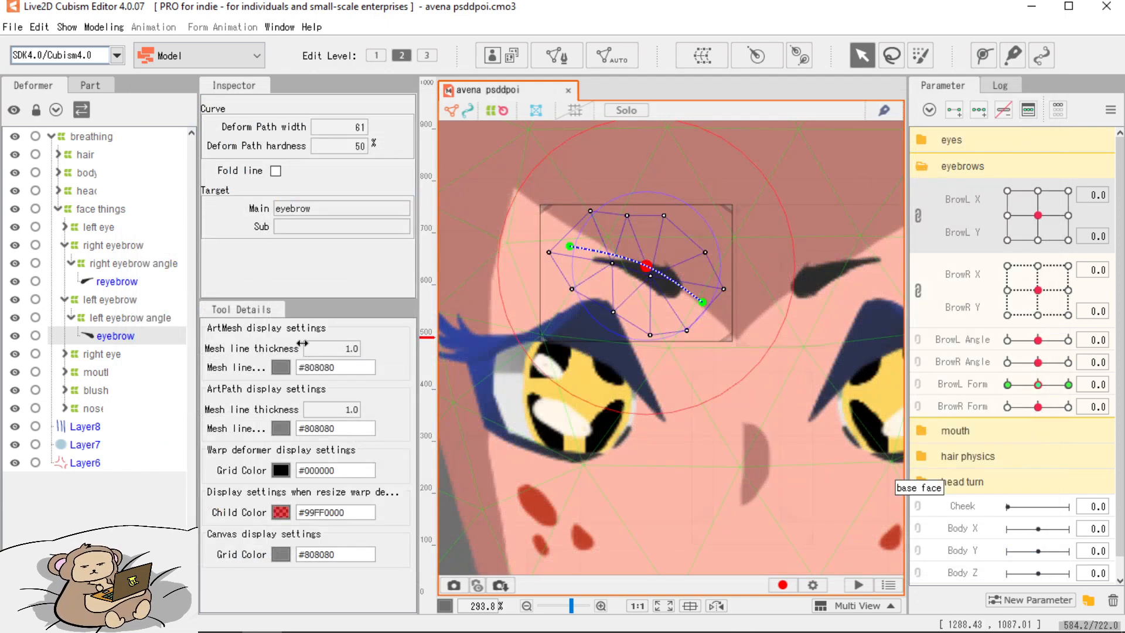
left_click(128, 319)
left_click(129, 303)
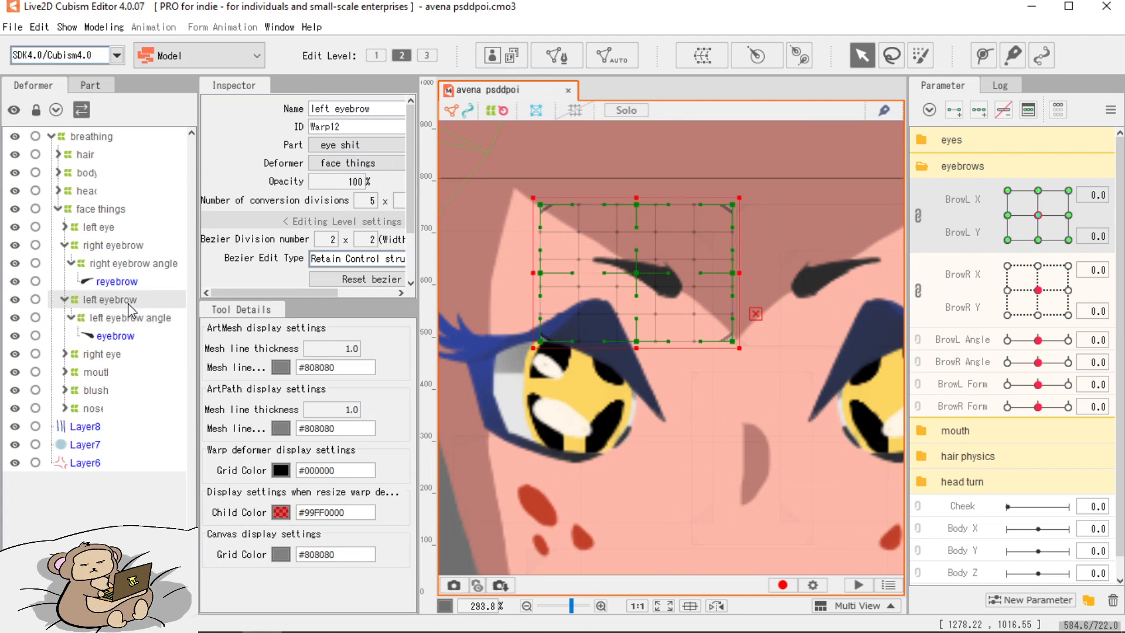
left_click(129, 342)
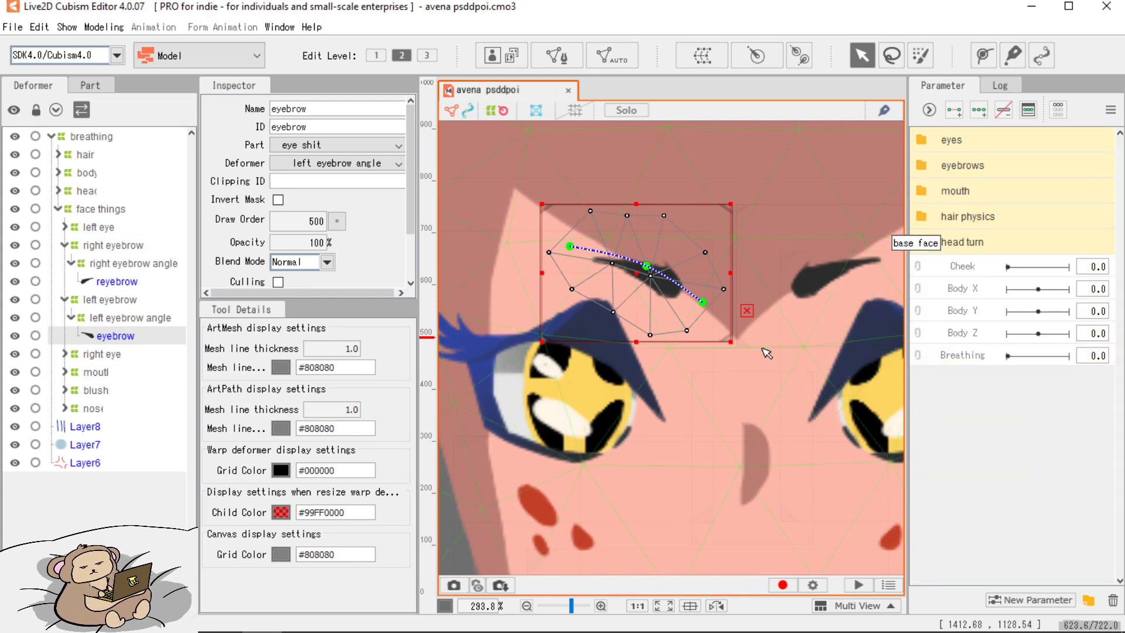
scroll(766, 350, "down", 3)
left_click_drag(771, 375, 726, 235)
mouse_move(606, 612)
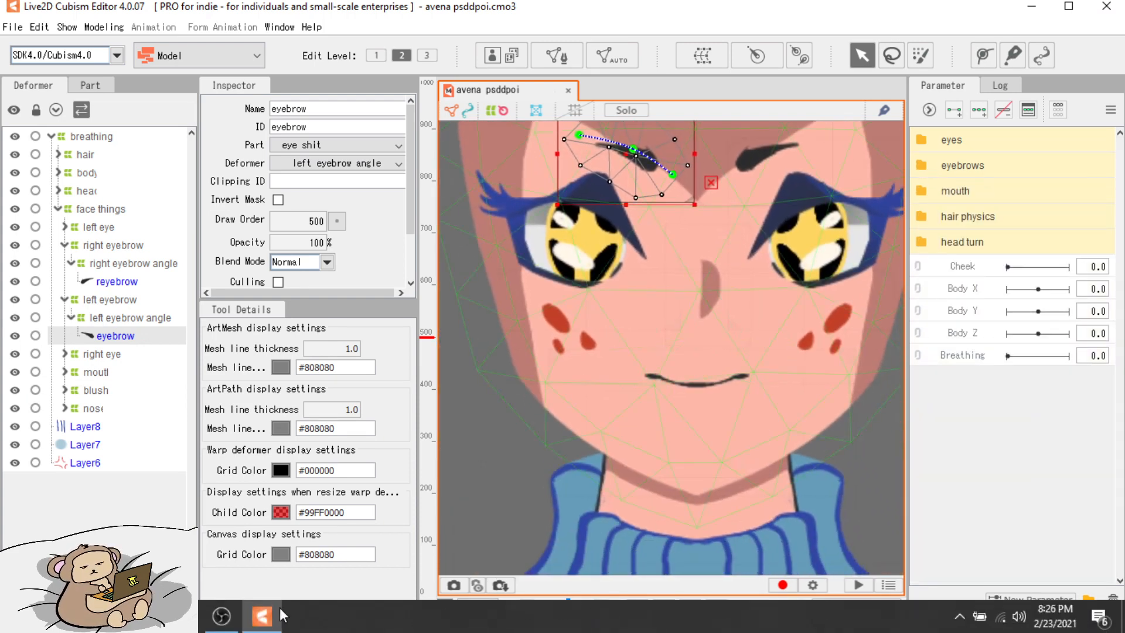
left_click(221, 615)
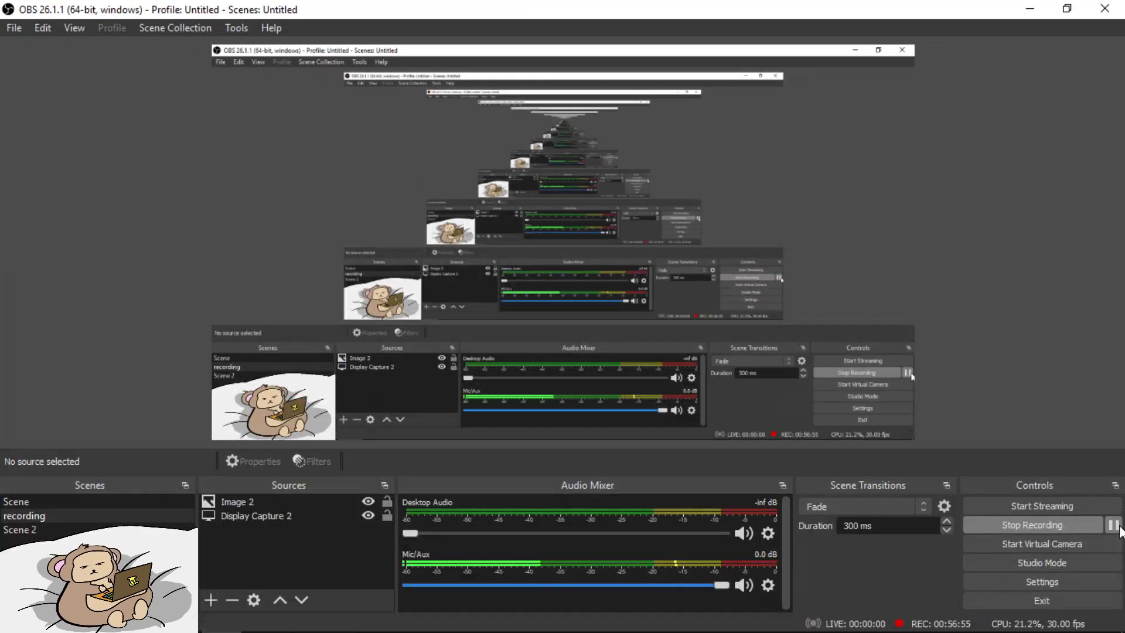
left_click(1118, 527)
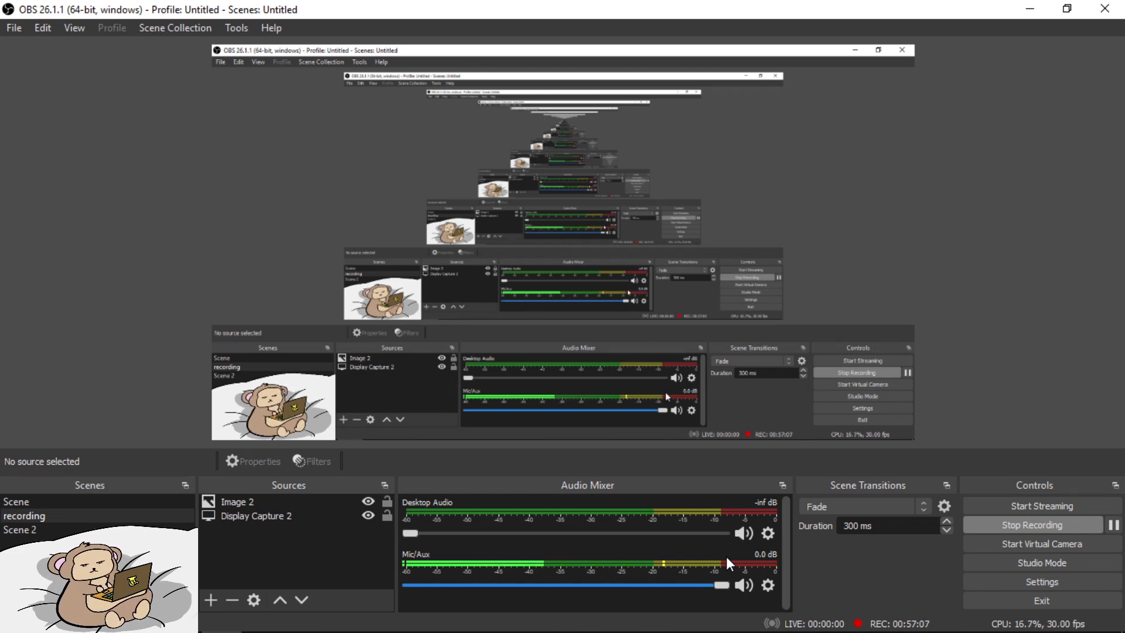
mouse_move(643, 593)
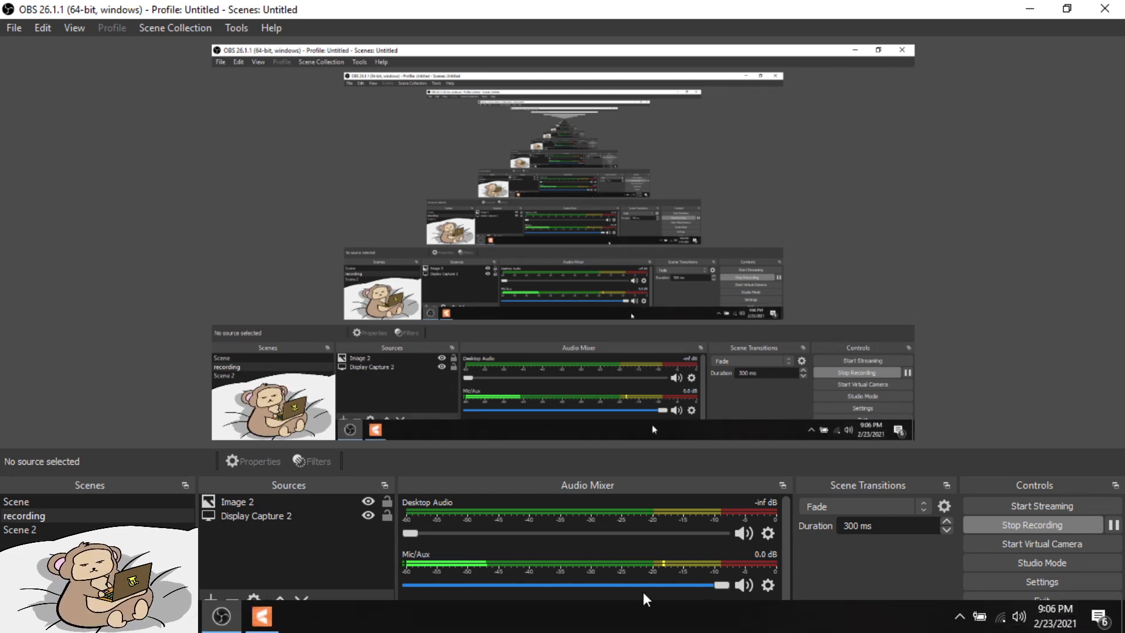
Switch back to Live2D Cubism Editor and expand the eyebrows parameter group.
left_click(261, 622)
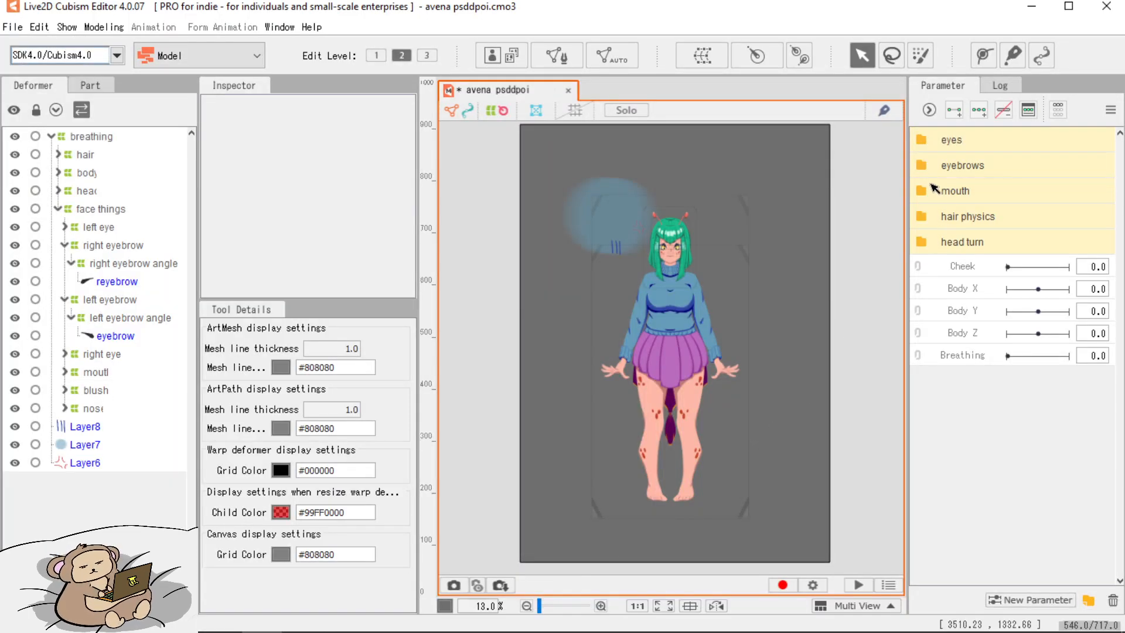
left_click(922, 168)
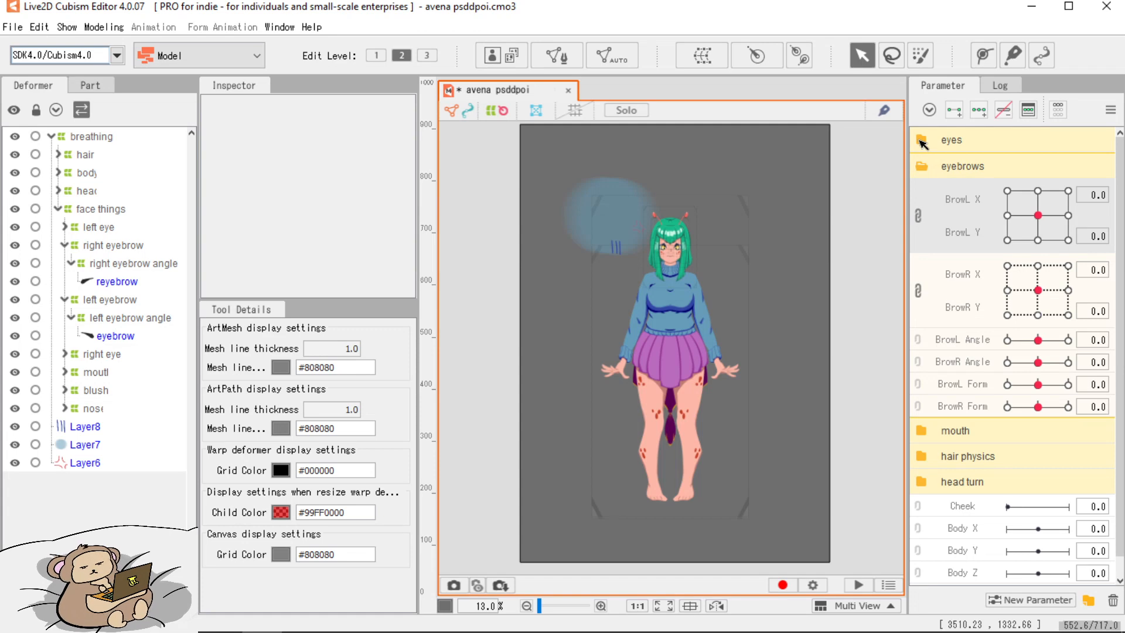
Collapse the eyebrows parameter group, leaving the eyes group collapsed too.
left_click(922, 142)
left_click(925, 143)
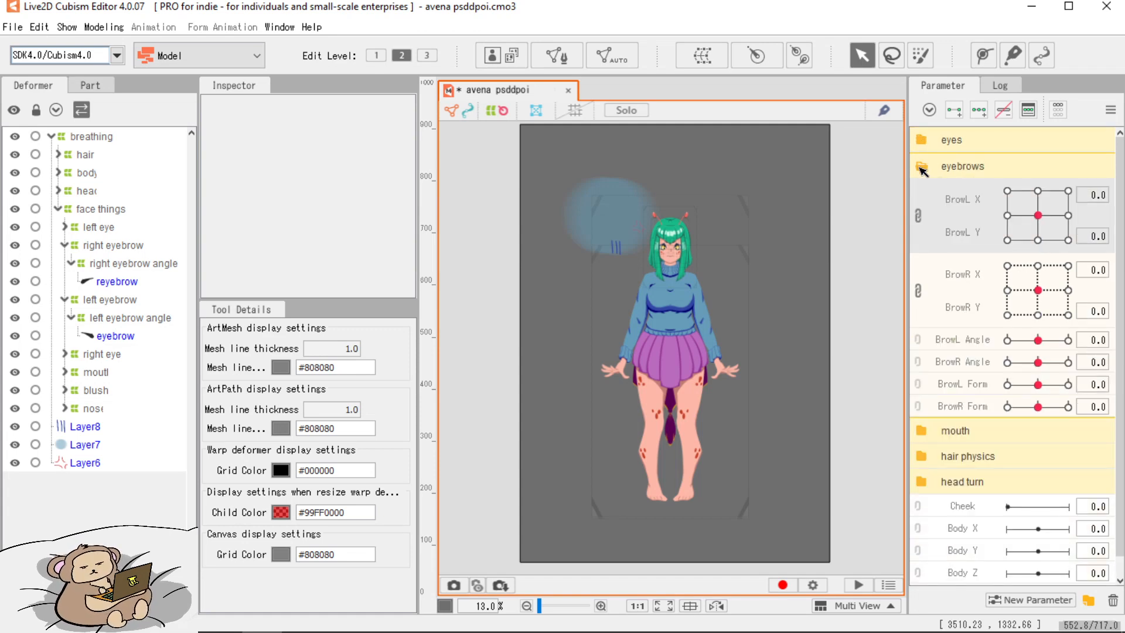
left_click(922, 168)
Collapse the right eyebrow and left eyebrow deformers and expand the mouth deformer, with the face in close view.
scroll(670, 257, "up", 5)
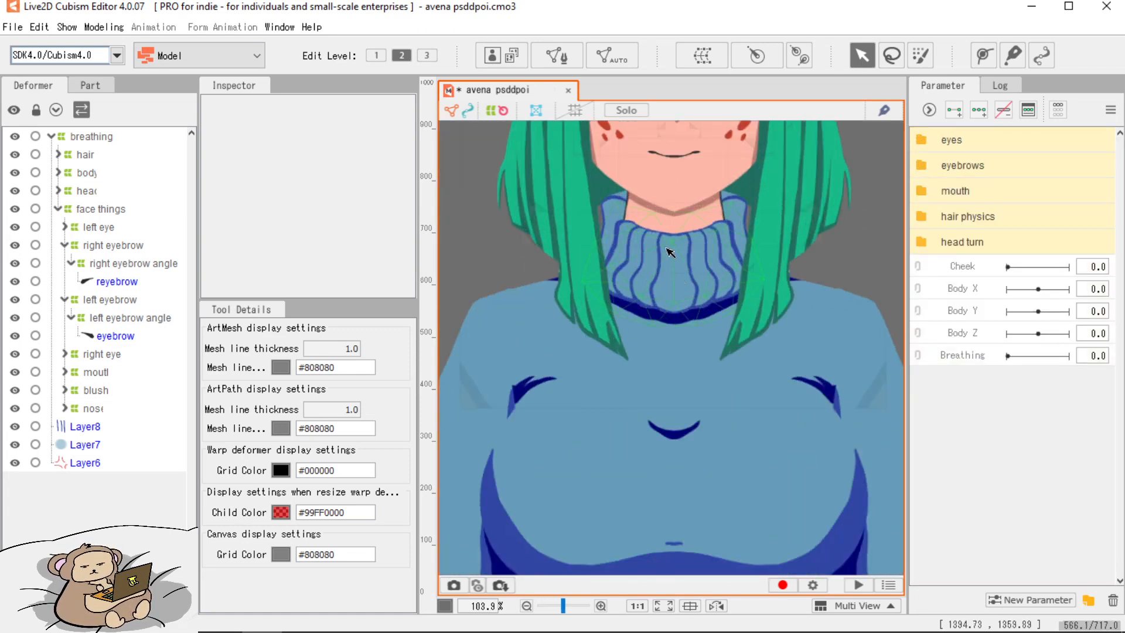
left_click_drag(670, 252, 623, 486)
scroll(605, 395, "up", 2)
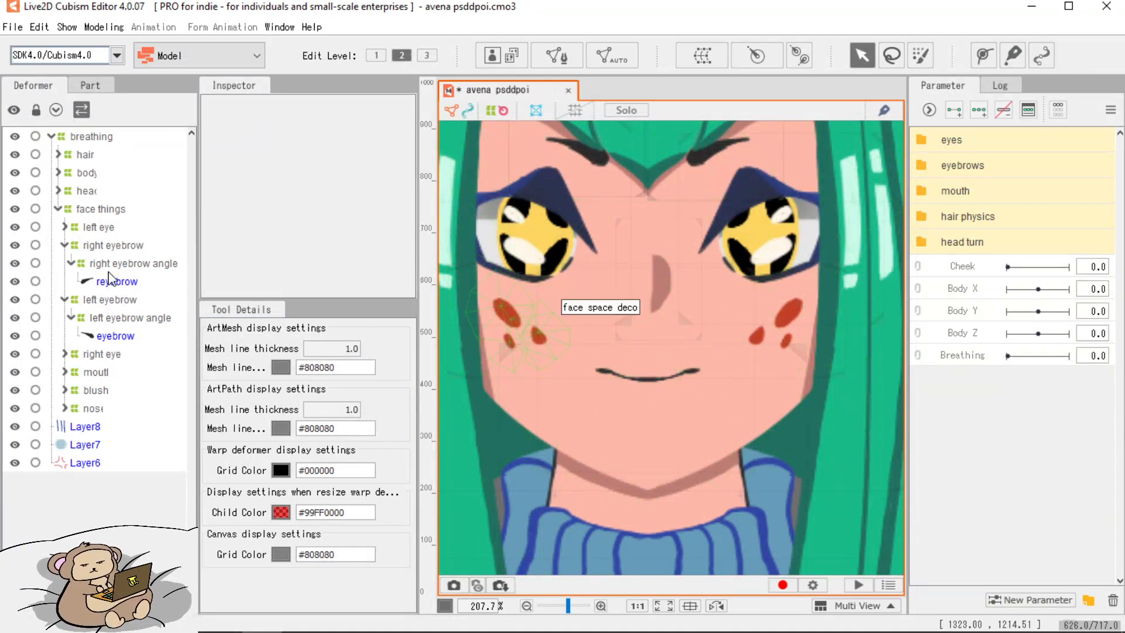
left_click(64, 245)
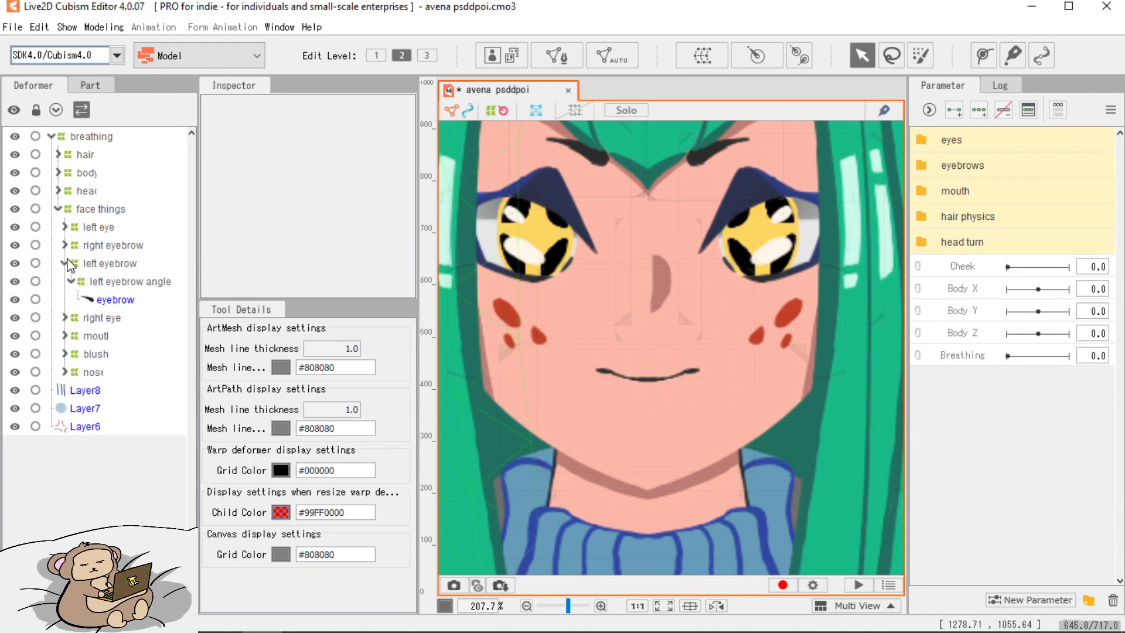
left_click(66, 264)
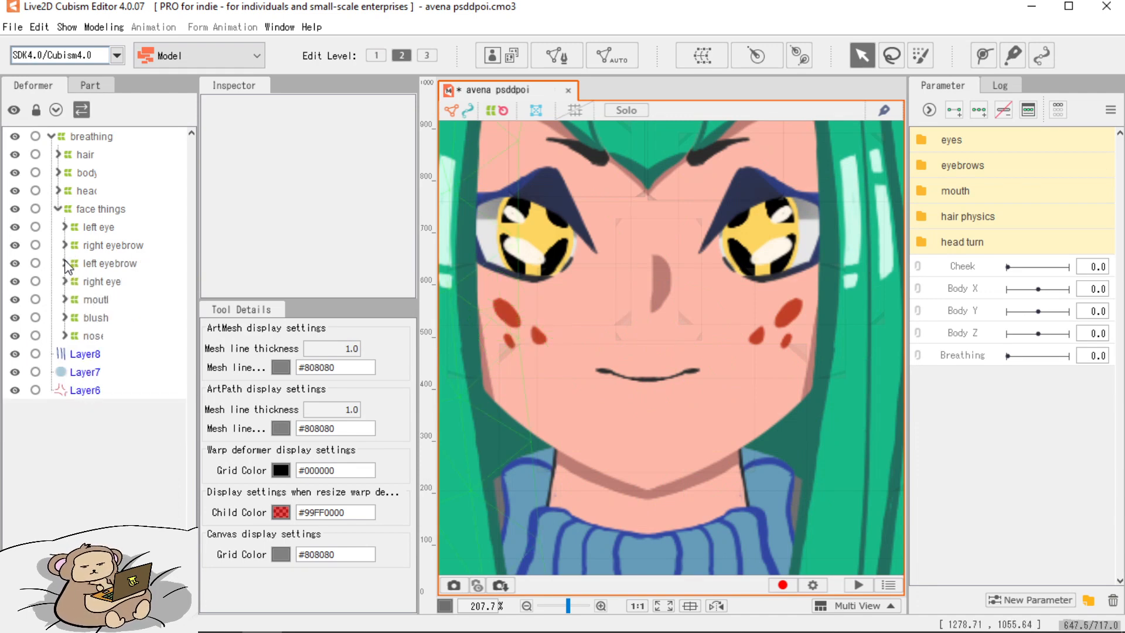
left_click(65, 299)
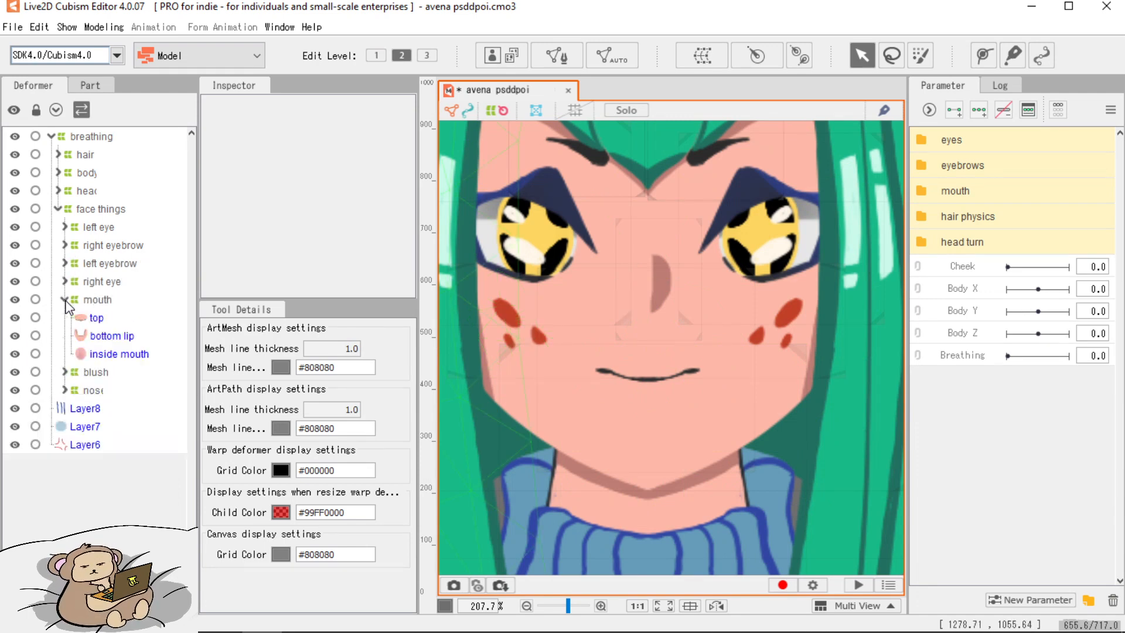
Examine the existing meshes of the top, bottom lip and inside mouth parts.
left_click(107, 321)
left_click(112, 342)
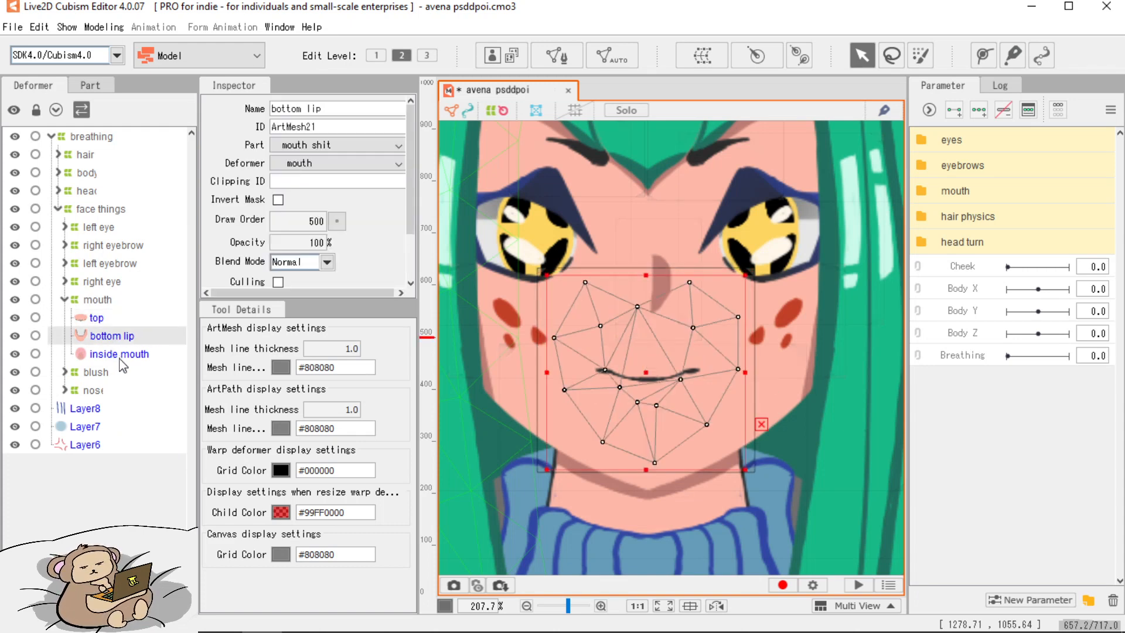
left_click(121, 357)
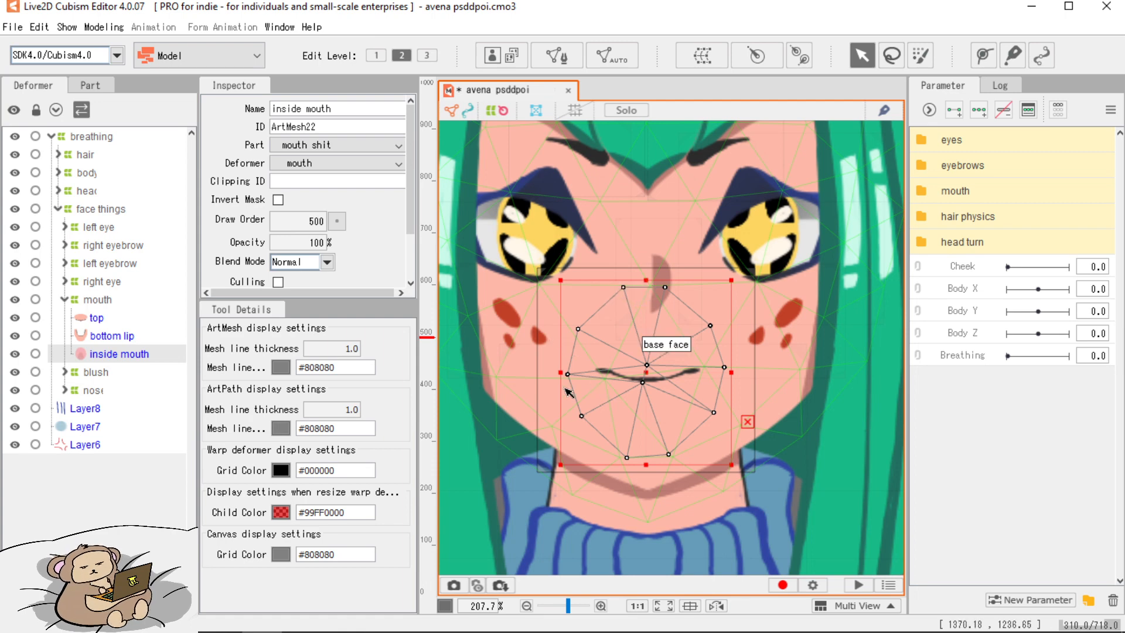
Open the top mouth part for mesh editing and erase all of its existing vertices.
left_click(115, 319)
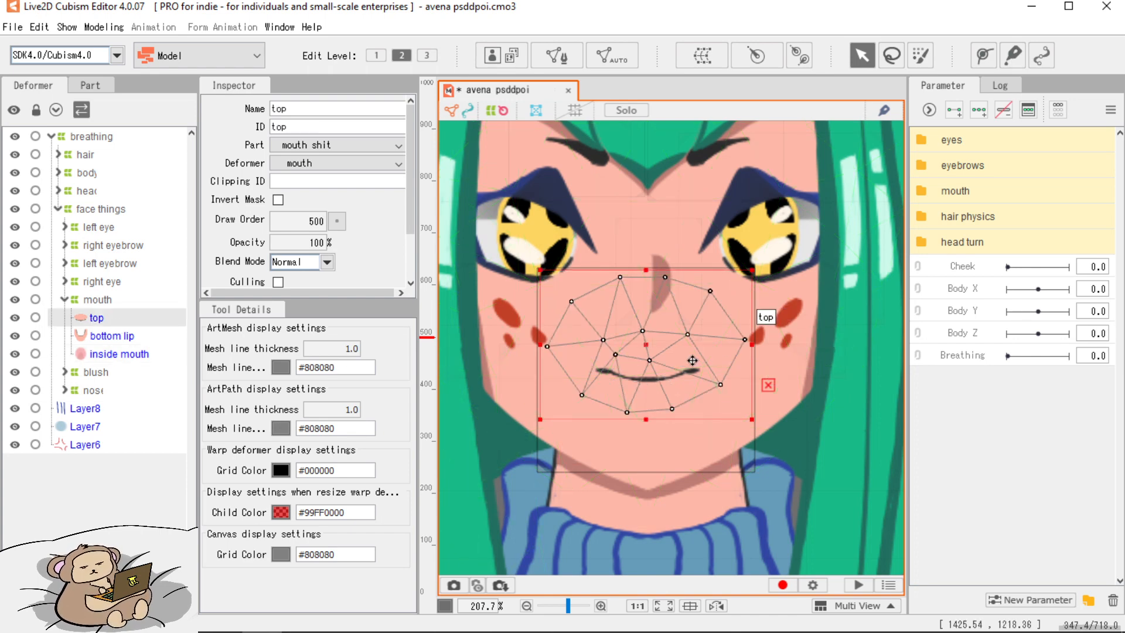
left_click_drag(636, 382, 571, 399)
key("ctrl+z")
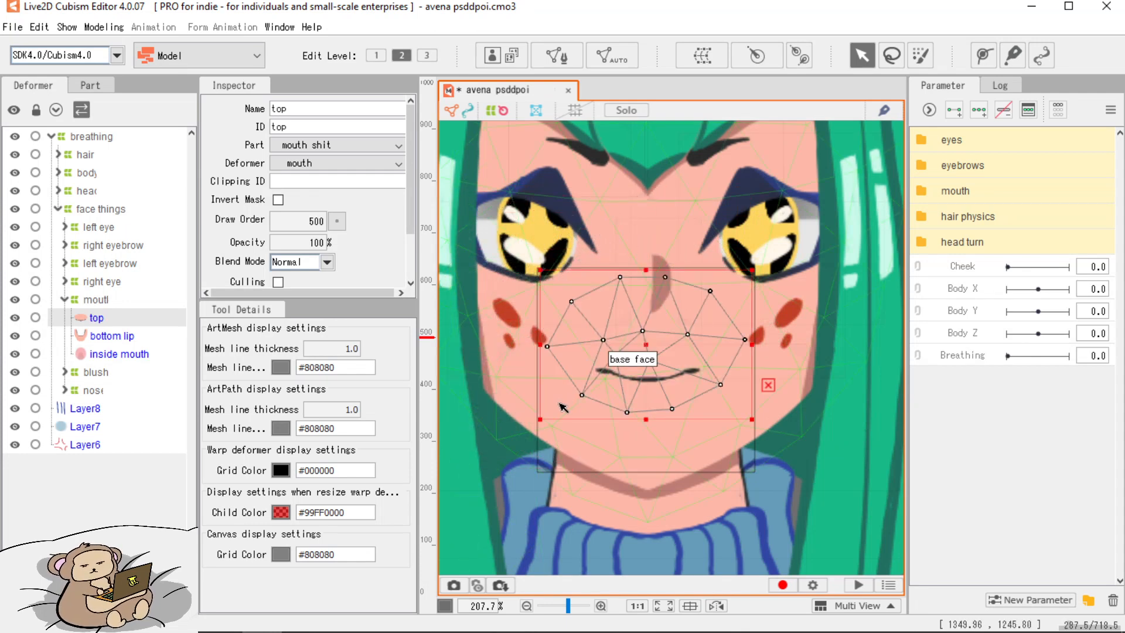
key("ctrl+e")
left_click(339, 340)
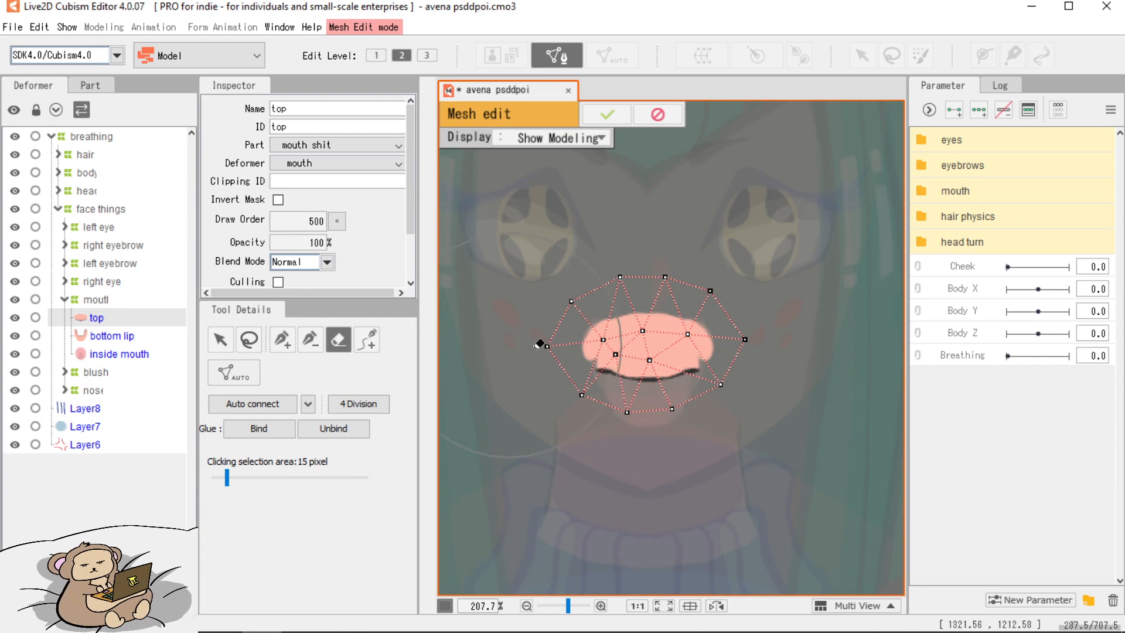
left_click(648, 326)
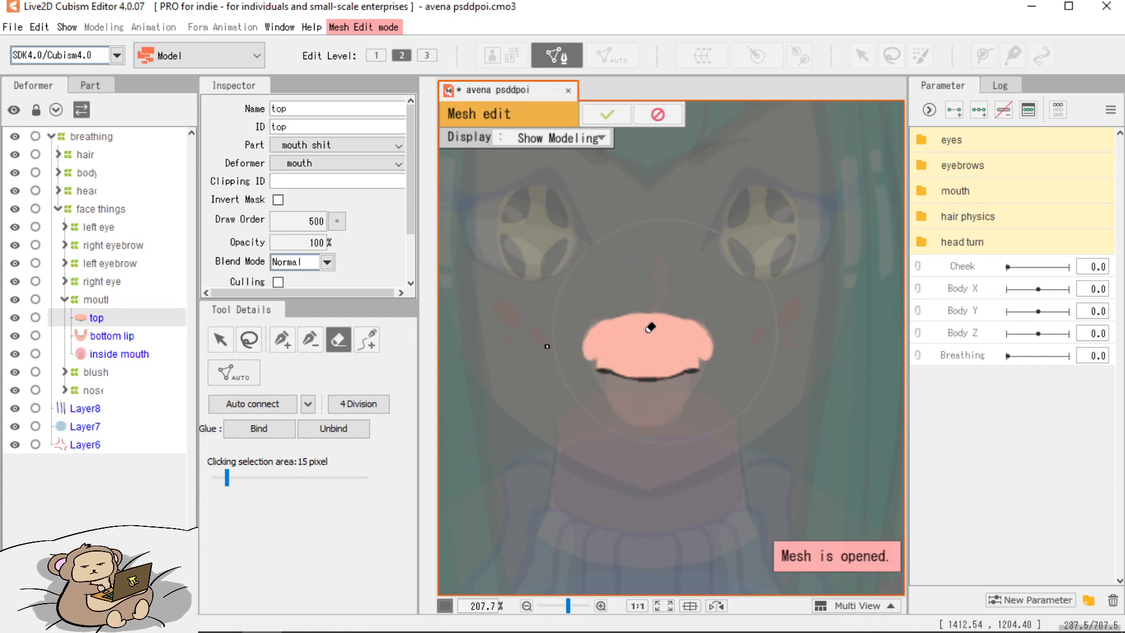
Place a row of connected vertices along the dark lip line of the top part, from its left end to its right end.
left_click(281, 340)
scroll(598, 358, "up", 6)
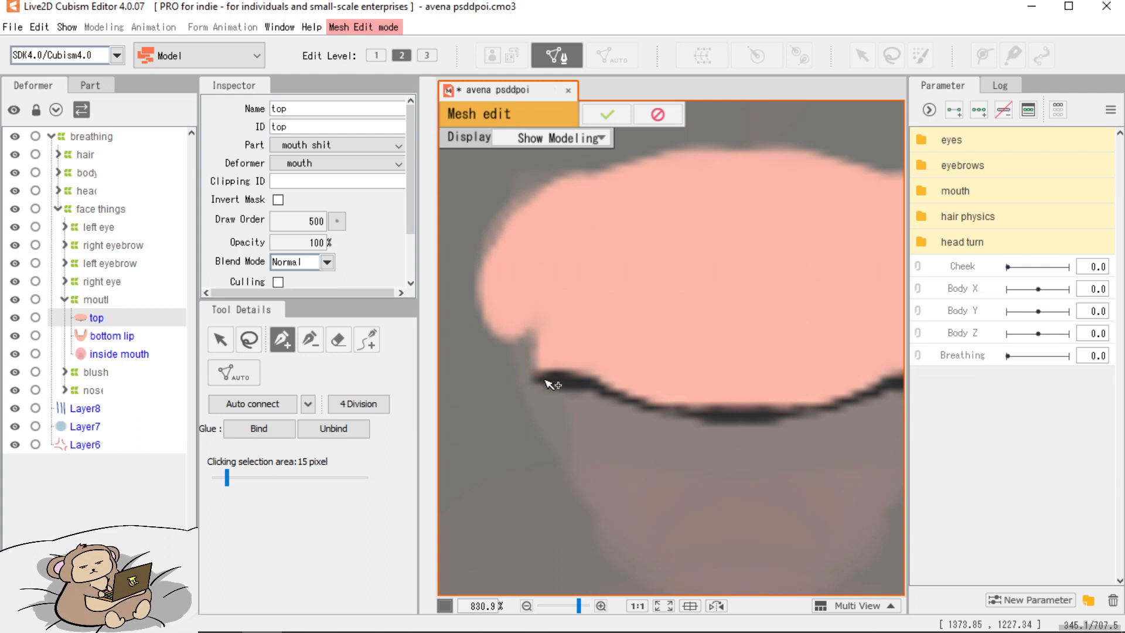
left_click(544, 379)
left_click(589, 385)
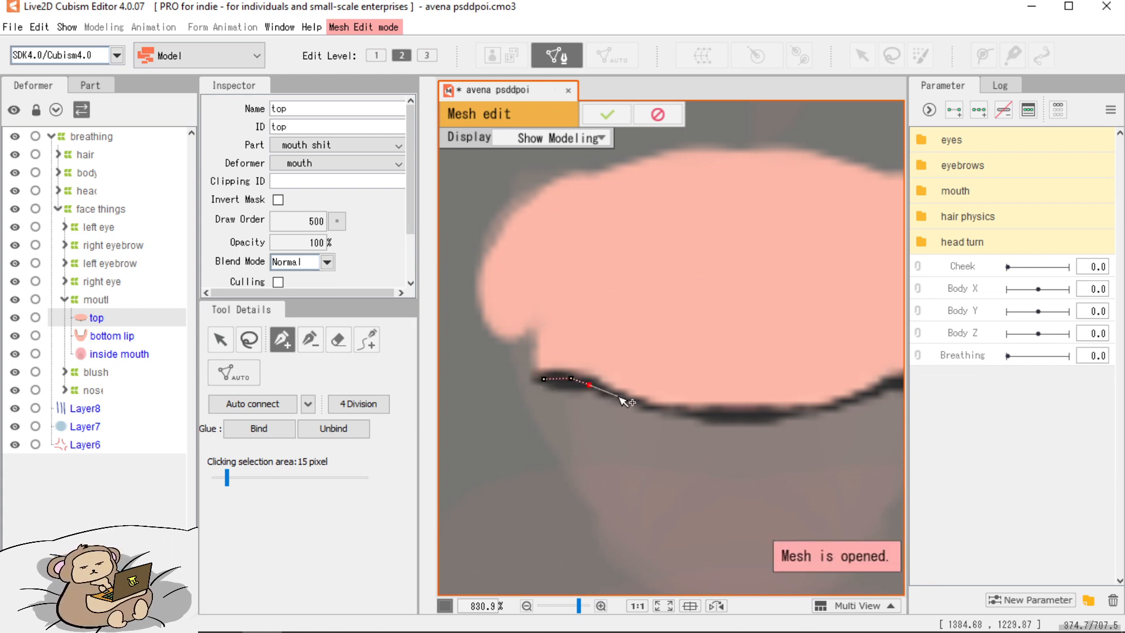
left_click(618, 397)
left_click(647, 404)
left_click(668, 411)
left_click(699, 413)
left_click(730, 416)
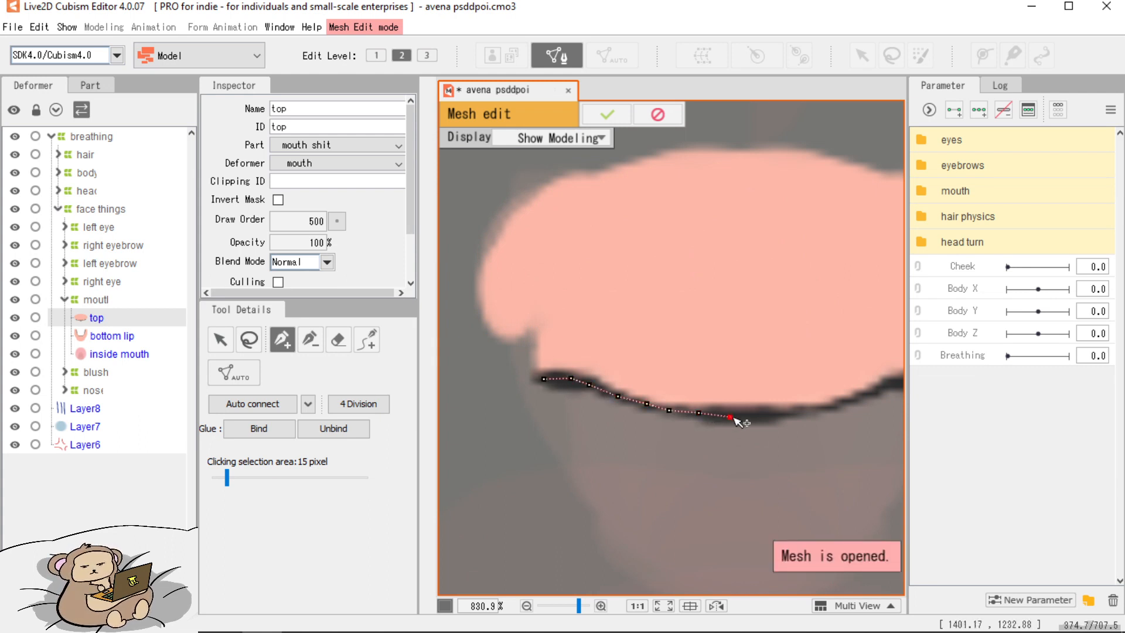
left_click(777, 411)
left_click_drag(766, 409, 609, 412)
left_click(649, 412)
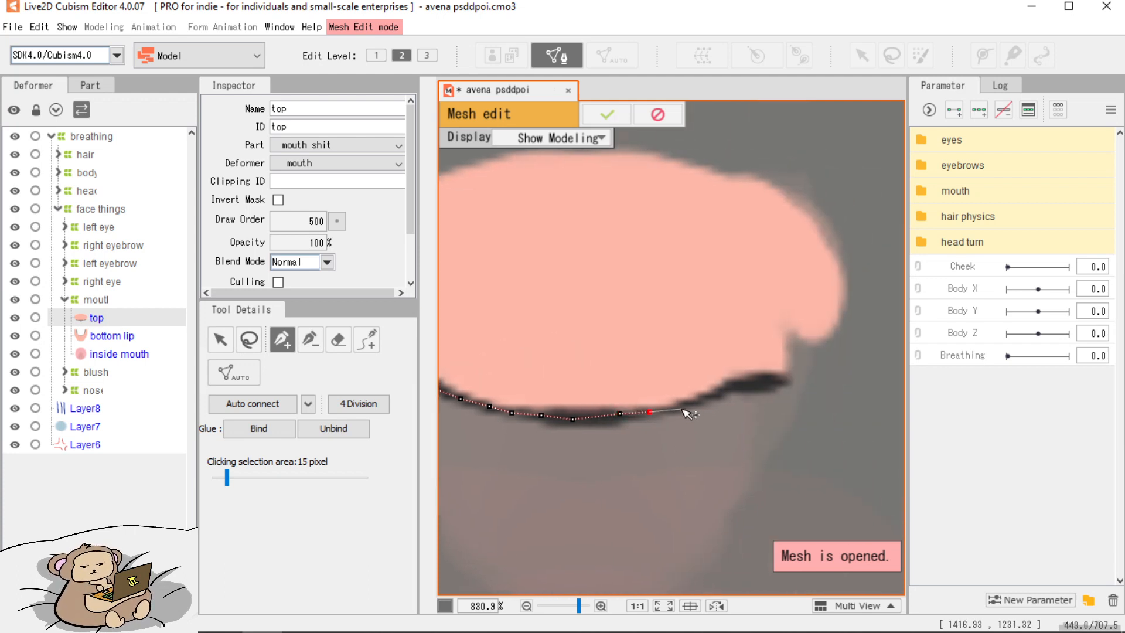
left_click(679, 407)
left_click(733, 387)
left_click(765, 377)
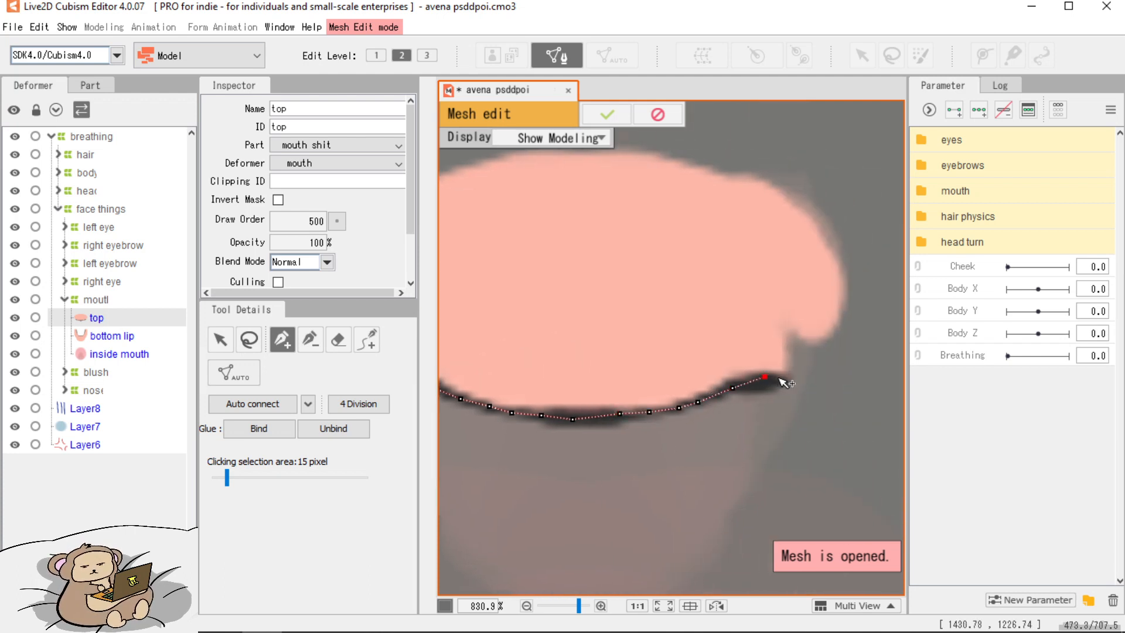
Continue the vertex chain around the right mouth corner and back above the lip line to the left corner.
left_click(795, 358)
left_click(764, 345)
left_click(744, 355)
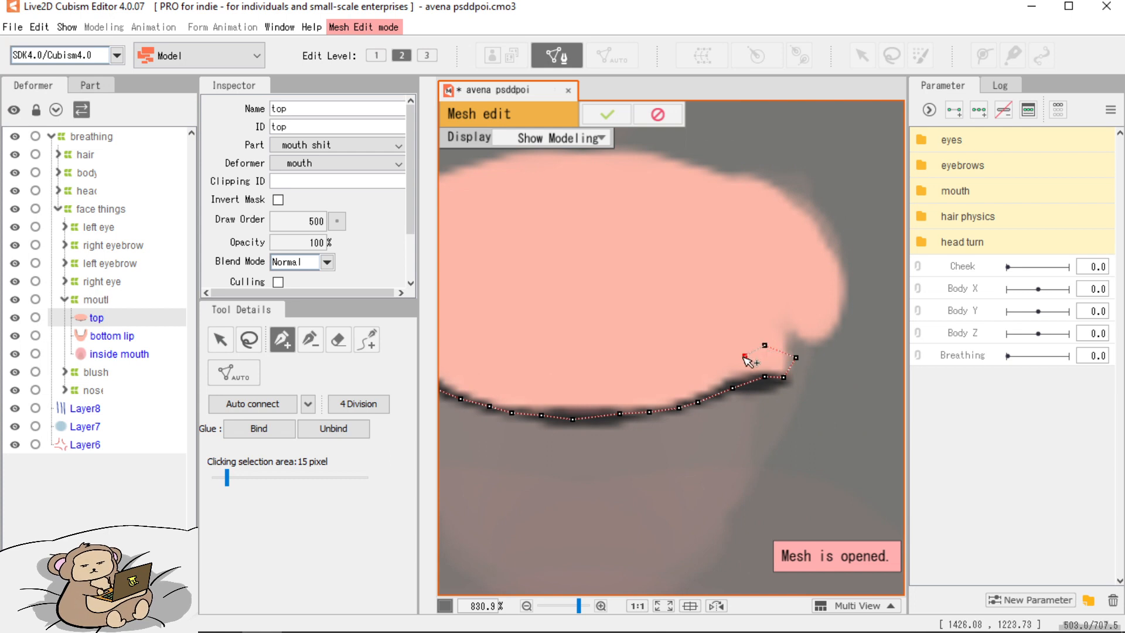
left_click(695, 369)
left_click(657, 377)
left_click(629, 377)
left_click(587, 378)
left_click(564, 379)
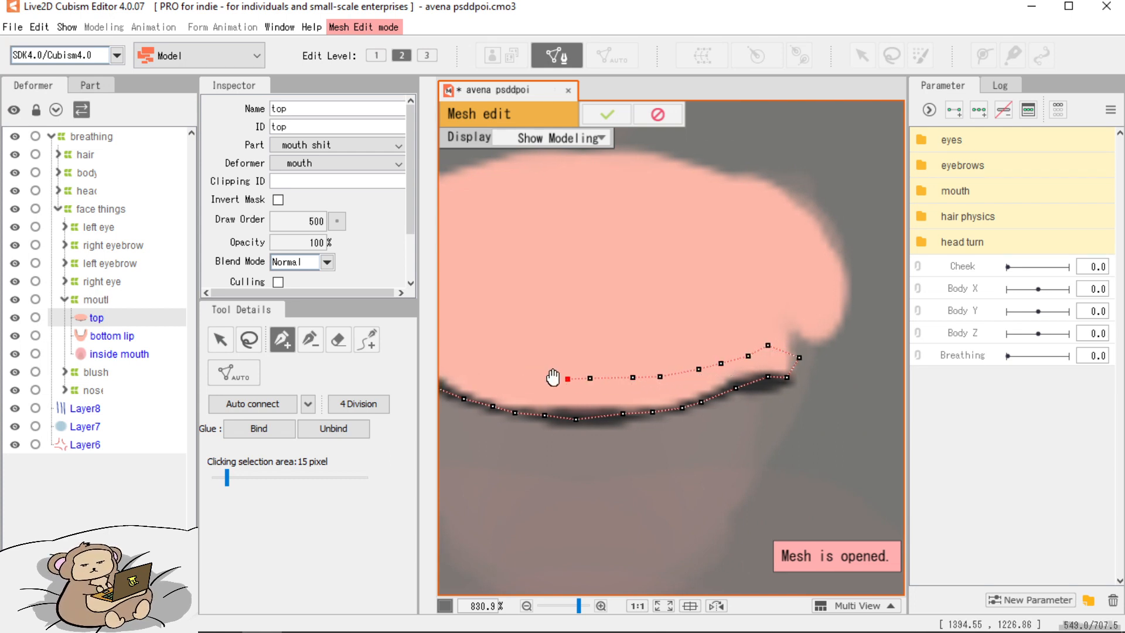
left_click_drag(529, 382, 727, 378)
left_click(702, 367)
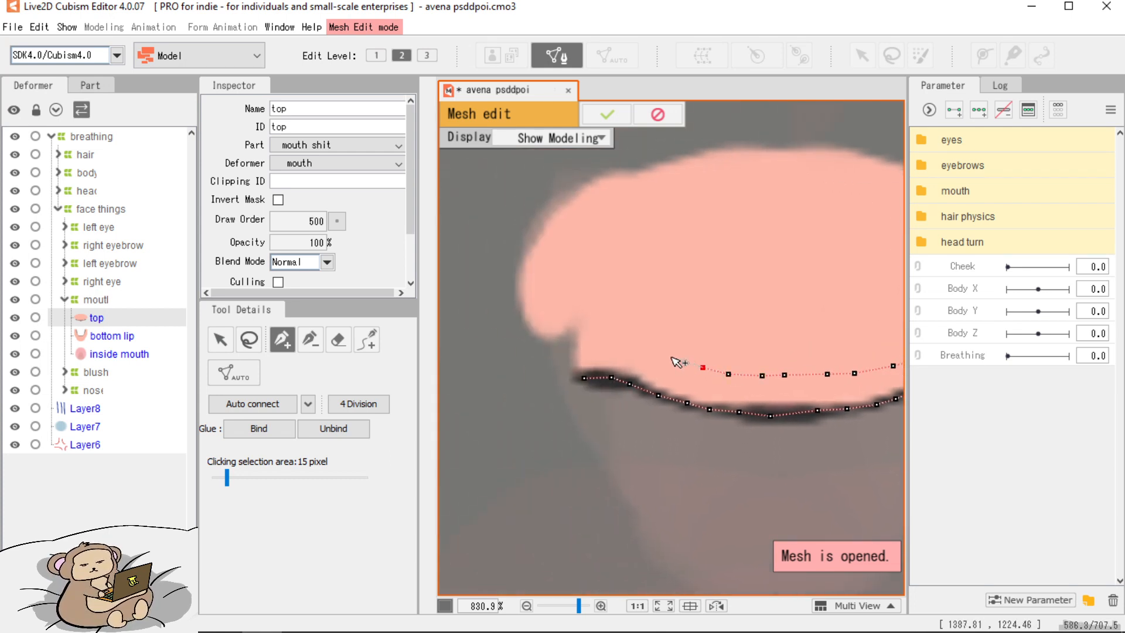
left_click(668, 355)
left_click(641, 348)
left_click(615, 348)
left_click(578, 349)
Wrap the vertex chain around the left mouth corner and run it below the lip line to close at the right corner.
left_click(554, 368)
left_click(556, 394)
left_click(581, 418)
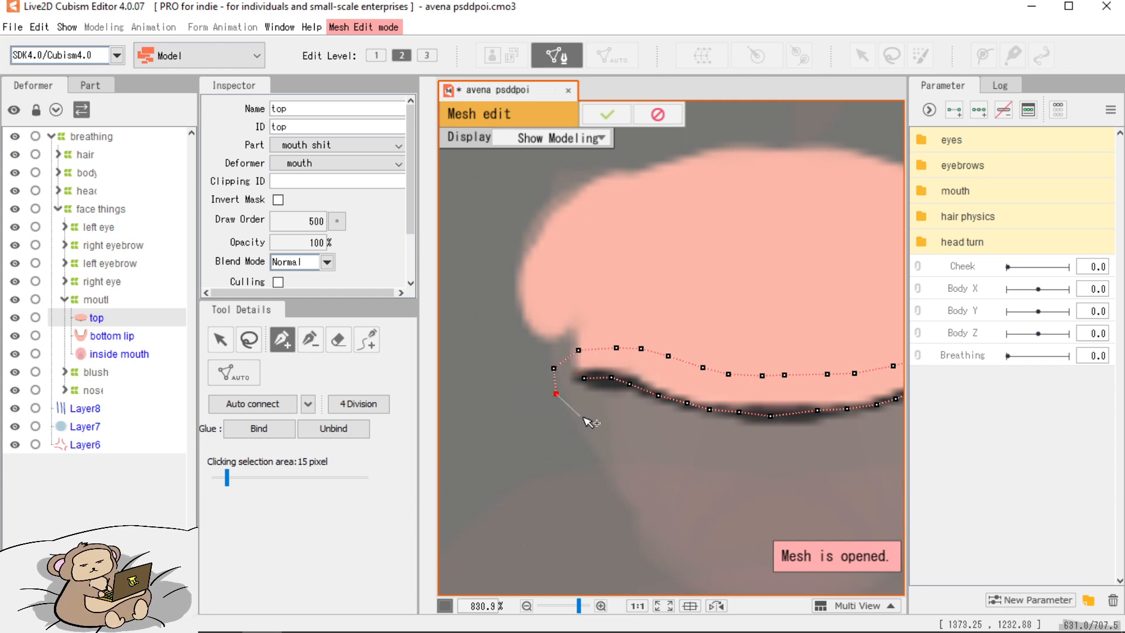
left_click(607, 422)
left_click(660, 436)
left_click(699, 442)
left_click(741, 450)
left_click(767, 452)
left_click(797, 453)
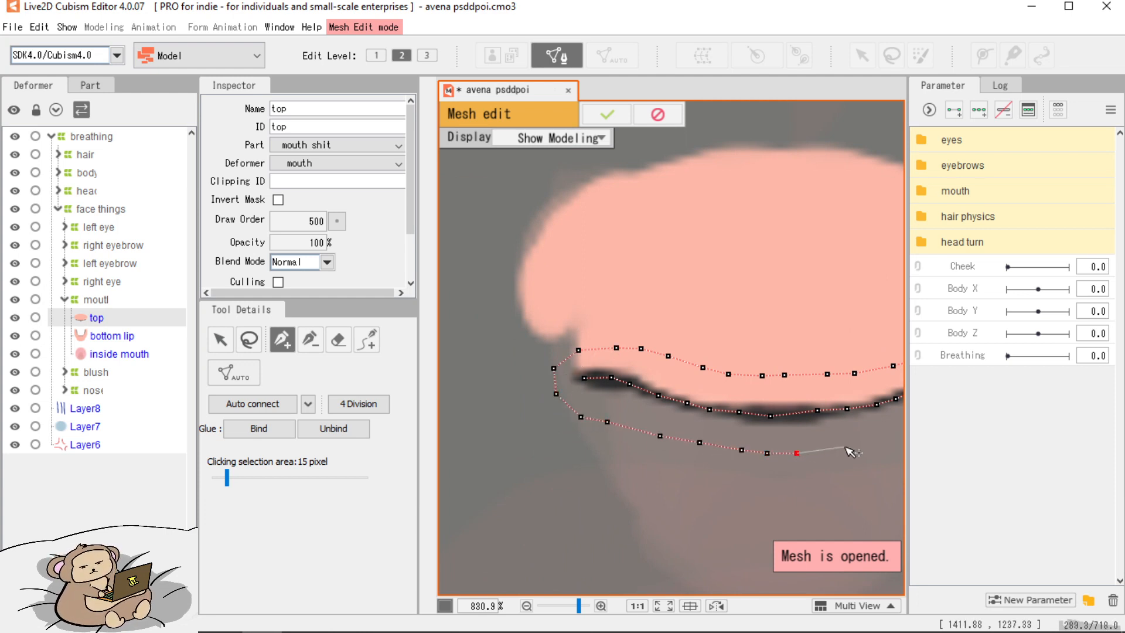
left_click(845, 446)
left_click_drag(672, 423, 507, 401)
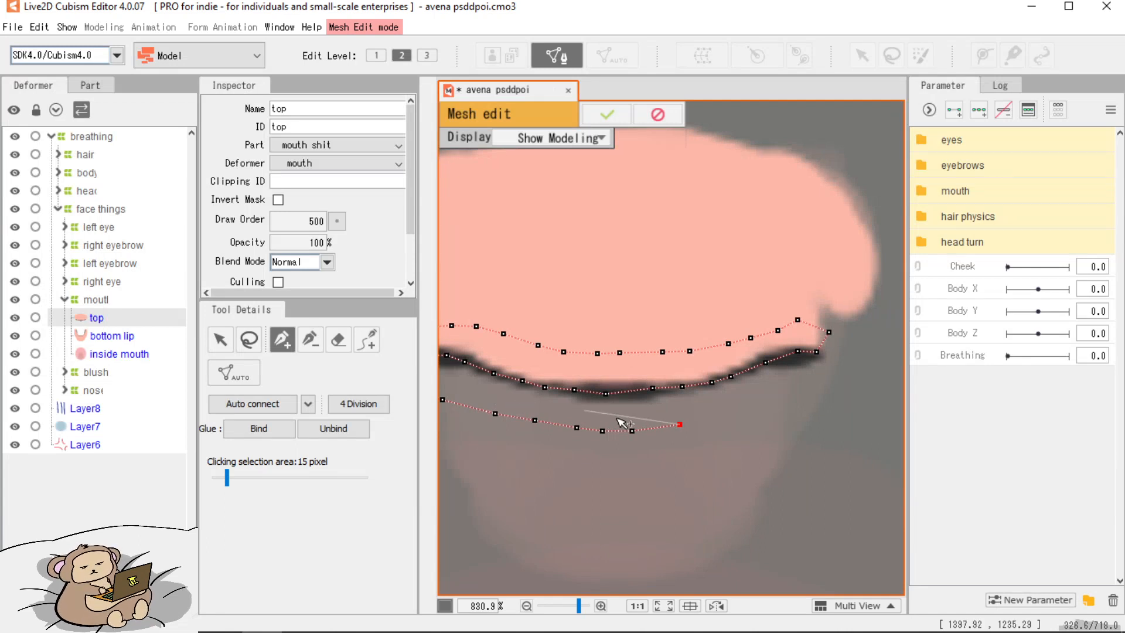
left_click(712, 411)
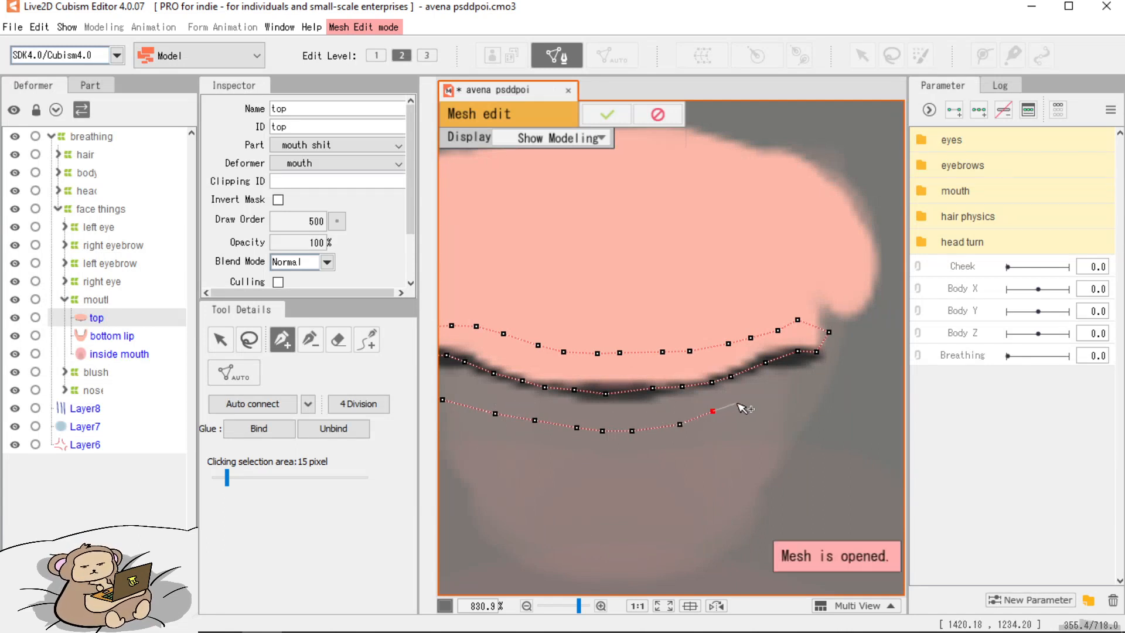
left_click_drag(751, 403, 666, 407)
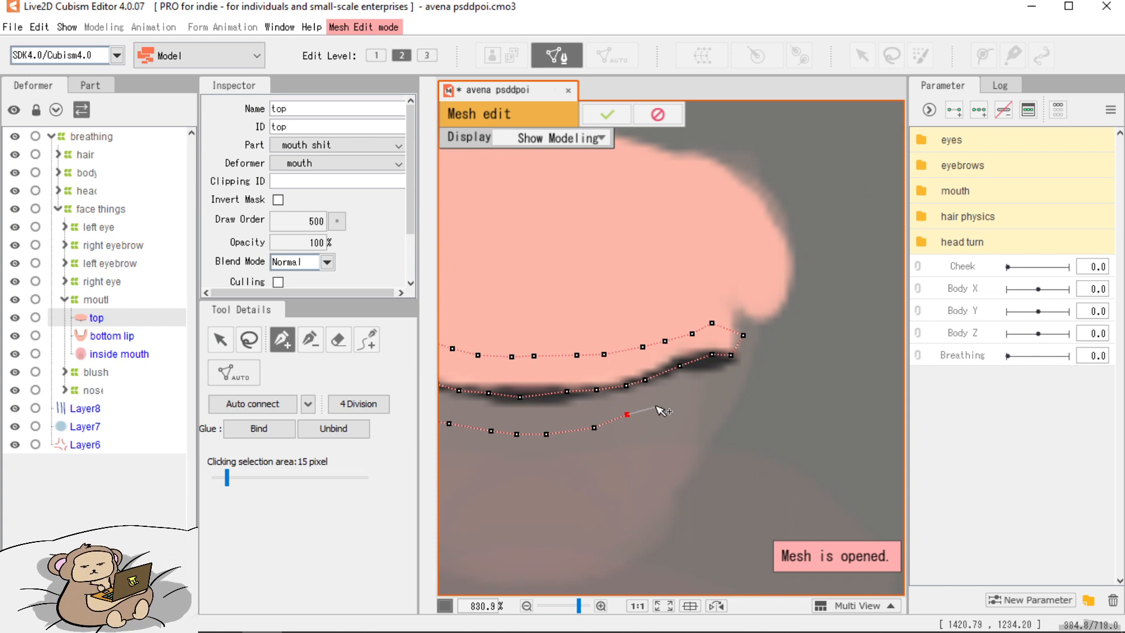
left_click(685, 398)
left_click(710, 398)
left_click(737, 388)
left_click(754, 376)
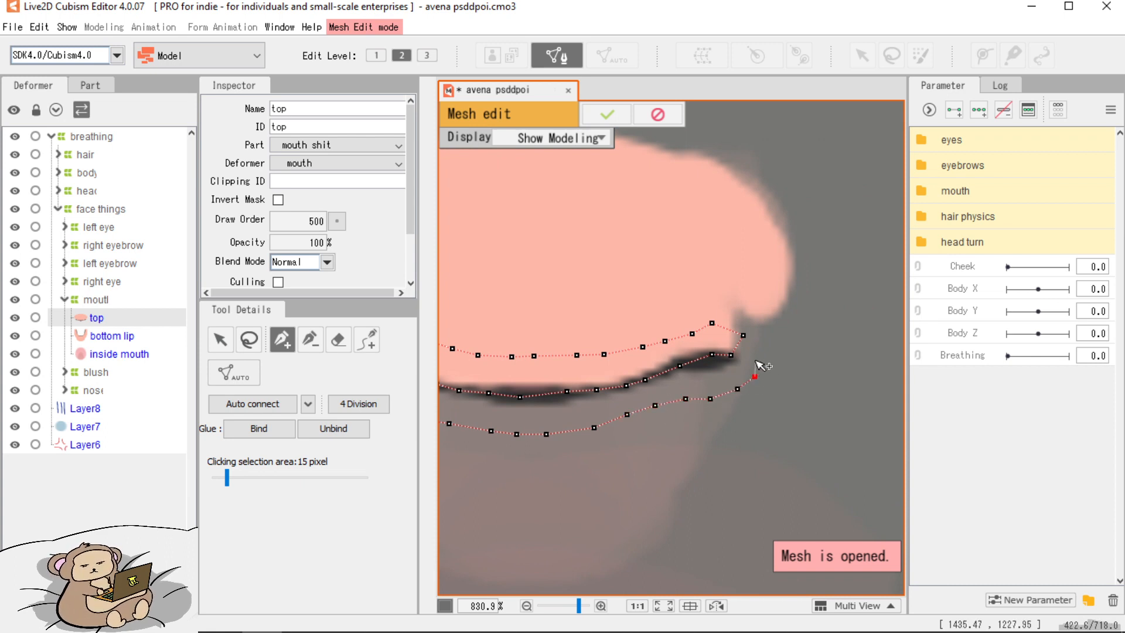
scroll(752, 346, "down", 4)
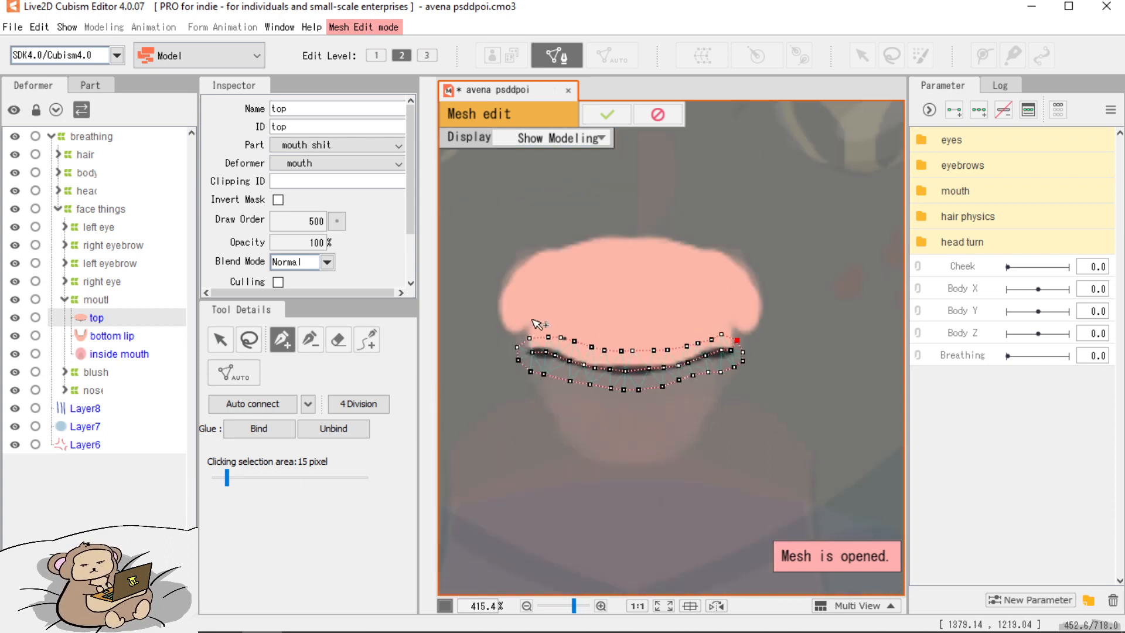
Add an outer vertex outline from the left mouth corner around the pink top-lip shape, connecting it to the right corner.
scroll(551, 346, "up", 6)
scroll(595, 338, "down", 6)
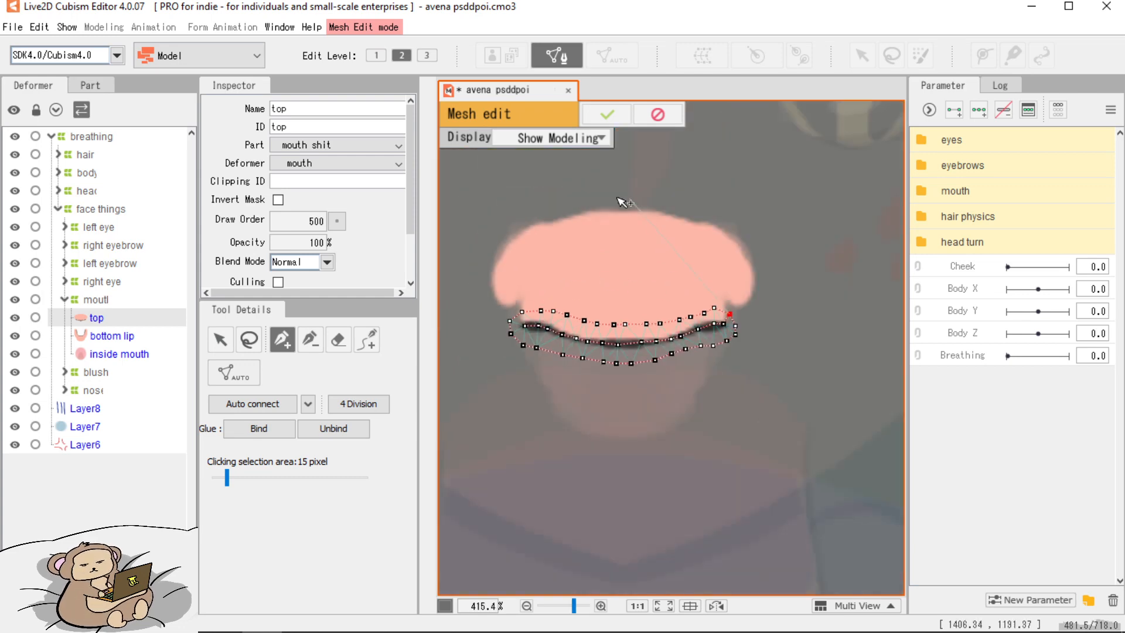
scroll(510, 291, "up", 4)
left_click_drag(509, 292, 650, 364)
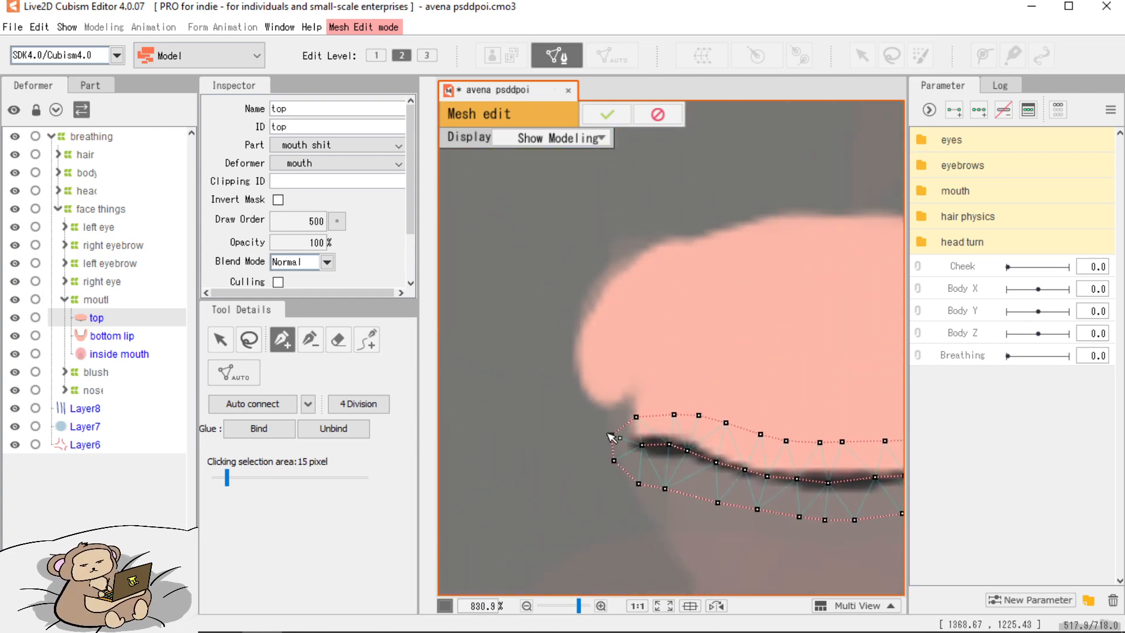
left_click(569, 413)
left_click(527, 350)
left_click(532, 296)
left_click(559, 247)
left_click(600, 217)
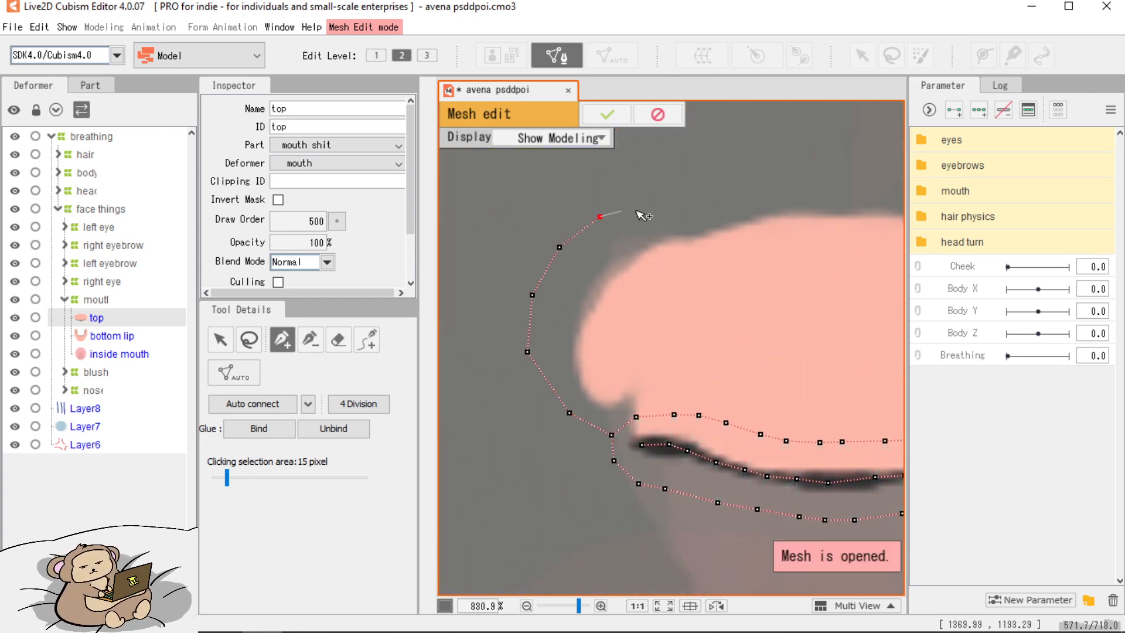
left_click_drag(718, 228, 511, 269)
left_click(566, 232)
left_click(664, 232)
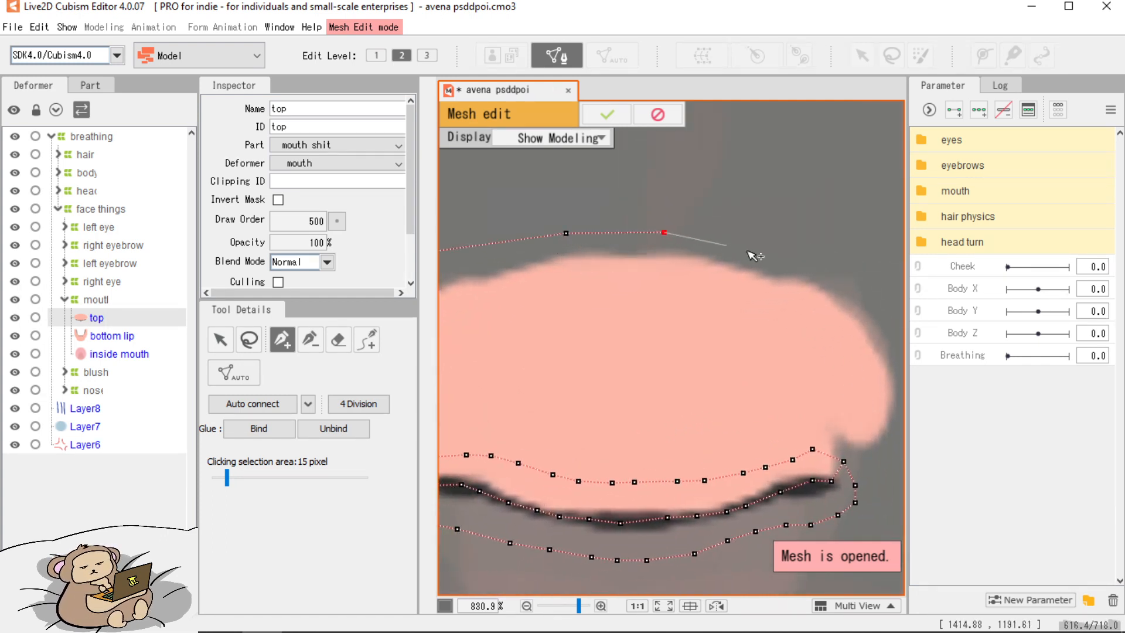
left_click(764, 253)
left_click_drag(893, 304, 735, 200)
left_click(717, 190)
left_click(760, 254)
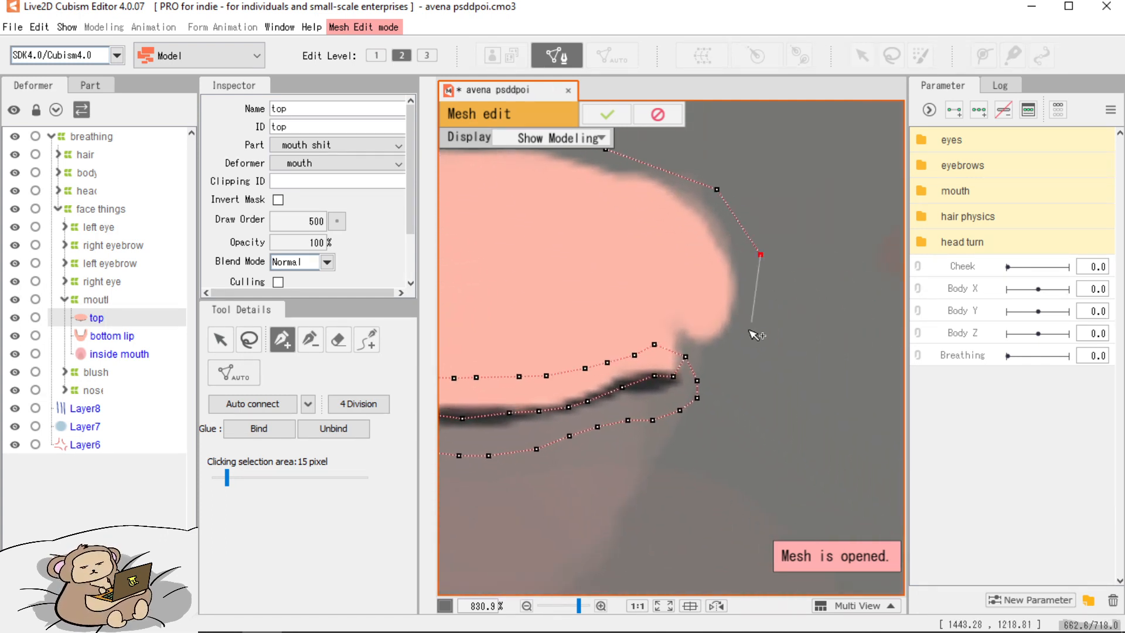
left_click(744, 336)
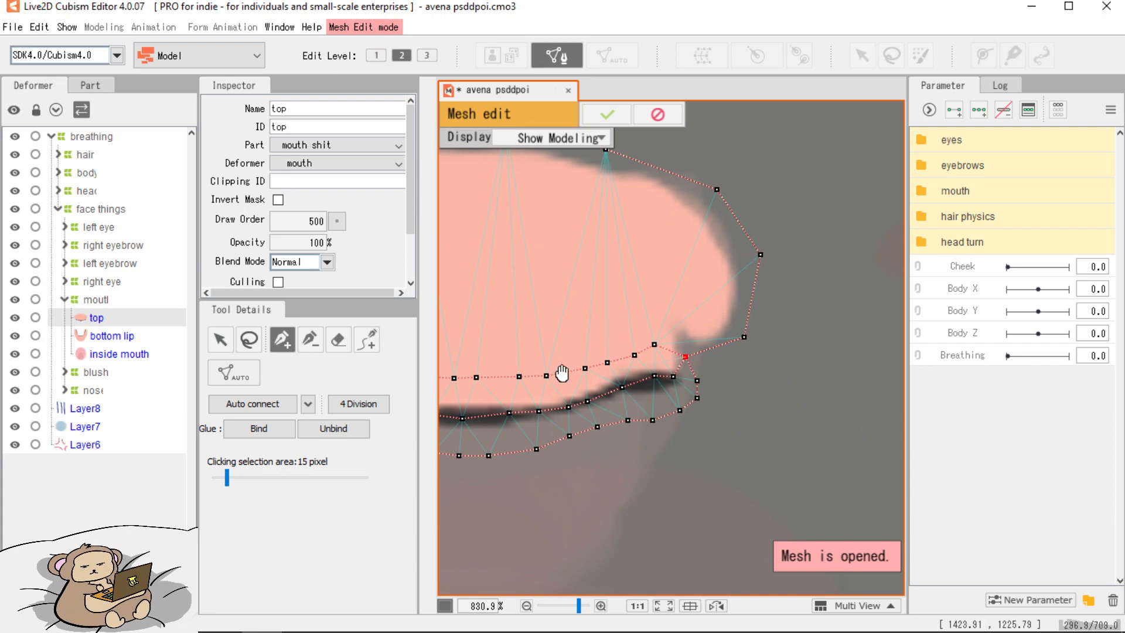
left_click(685, 355)
left_click_drag(569, 392, 703, 514)
left_click_drag(581, 437, 558, 446)
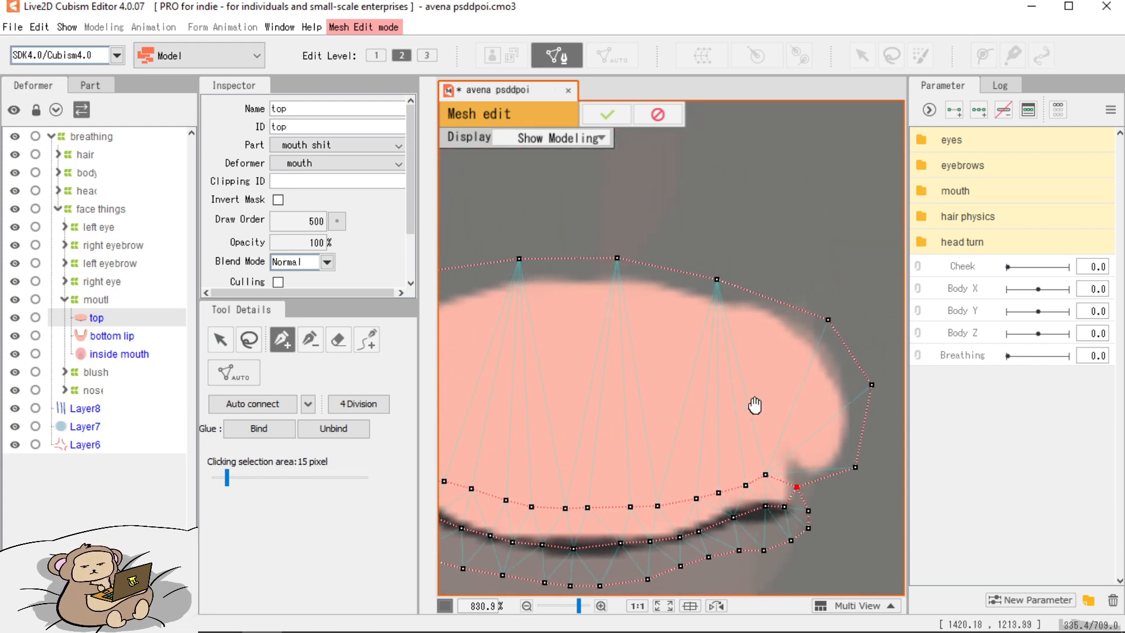
left_click(872, 387)
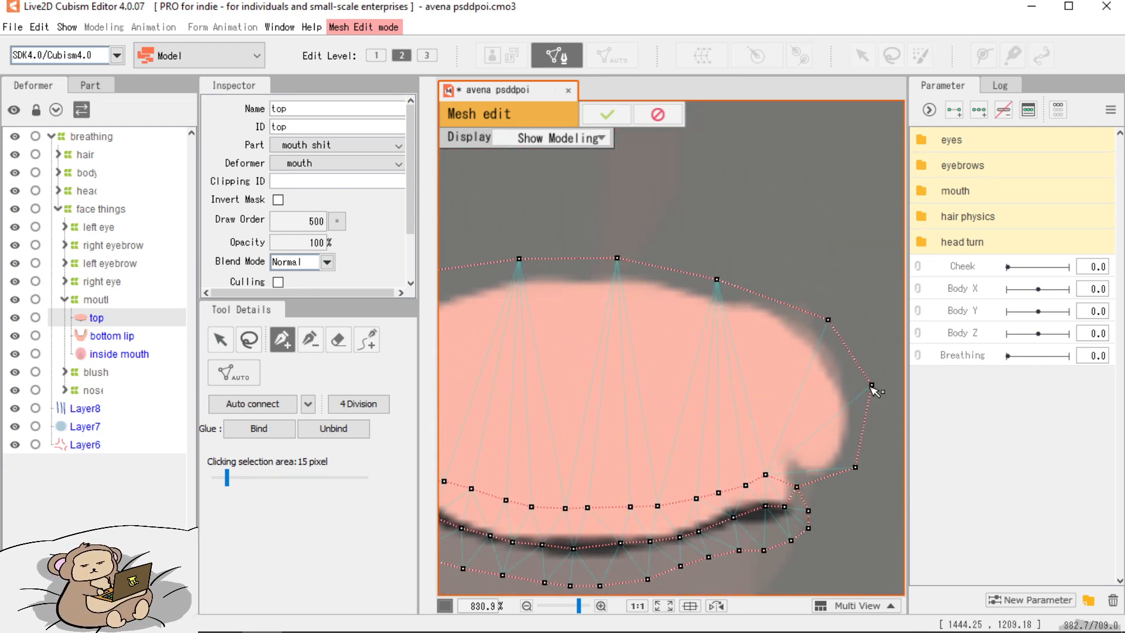
Add a connected row of interior vertices across the middle of the pink top-lip shape, from right to left.
left_click(759, 387)
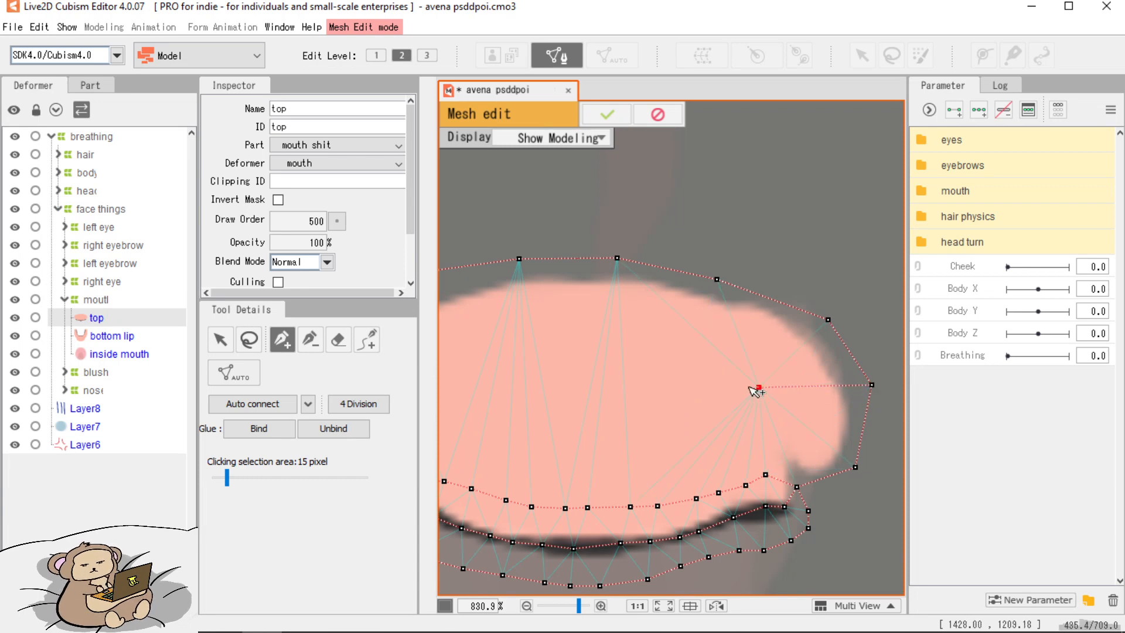
left_click(621, 395)
left_click_drag(576, 389, 756, 399)
left_click(668, 401)
left_click(565, 398)
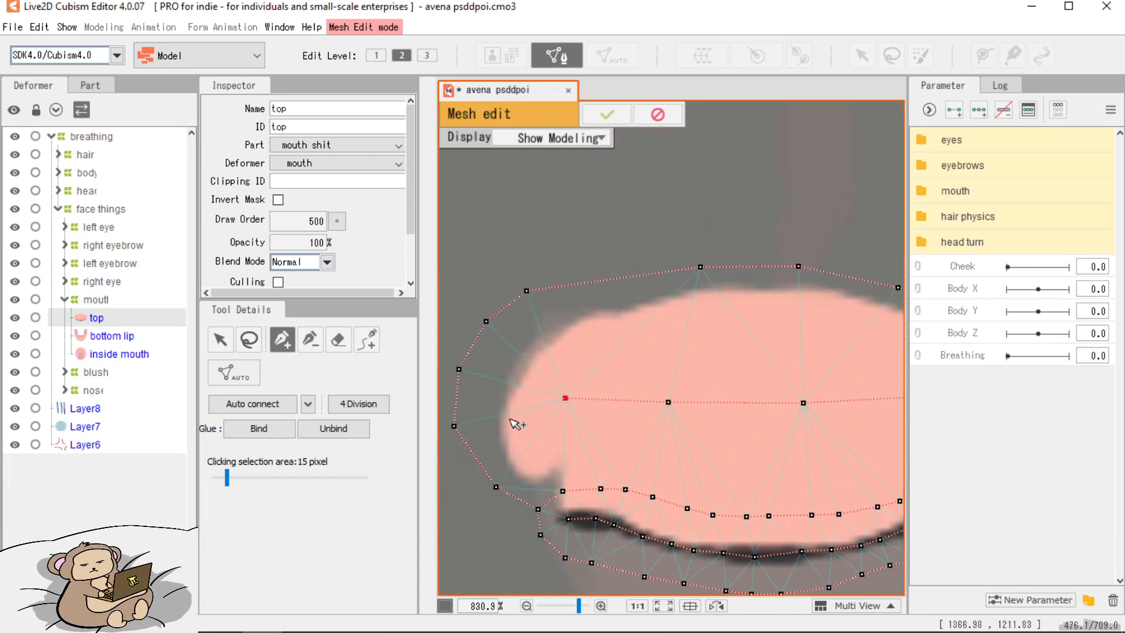
scroll(719, 424, "down", 3)
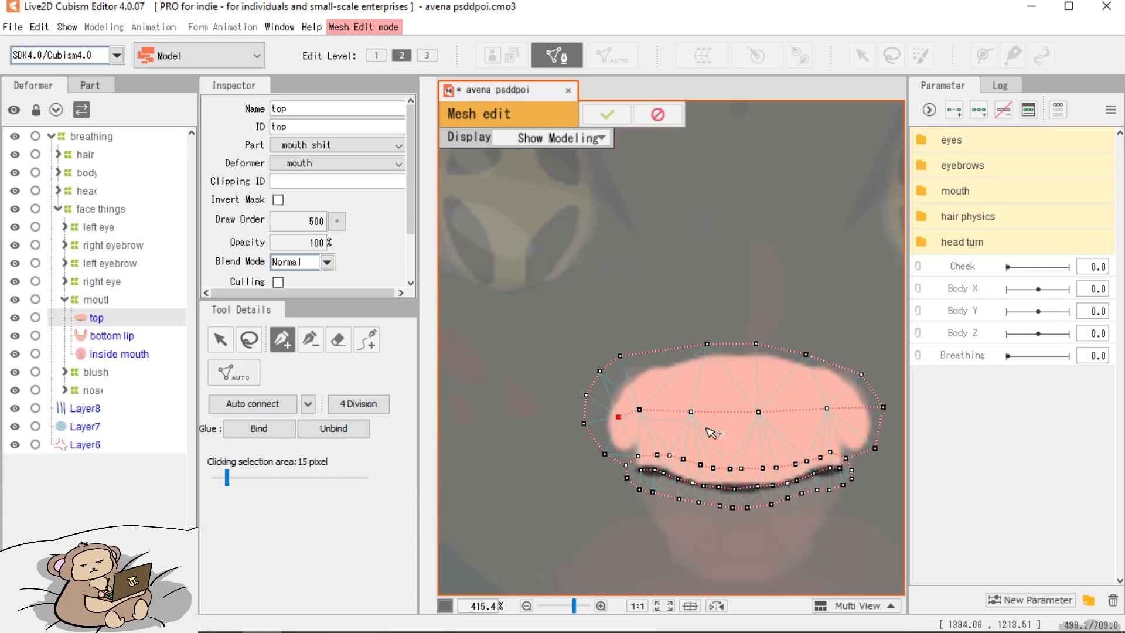
Auto connect the top part's vertices into a full mesh and apply the mesh edit.
scroll(711, 432, "up", 2)
left_click(262, 408)
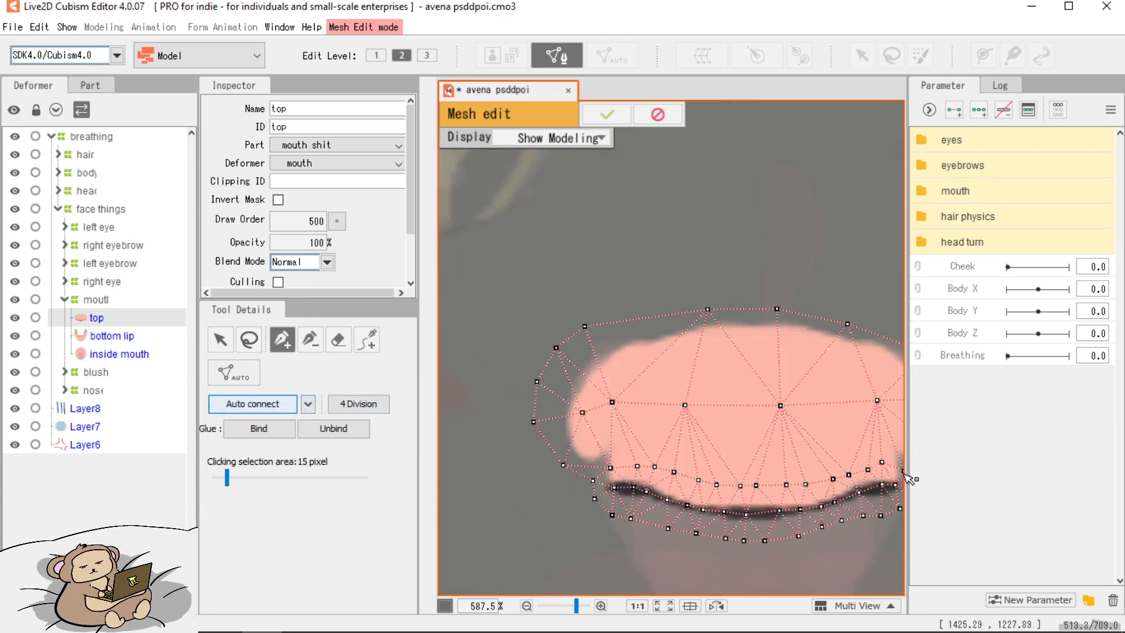
left_click(612, 121)
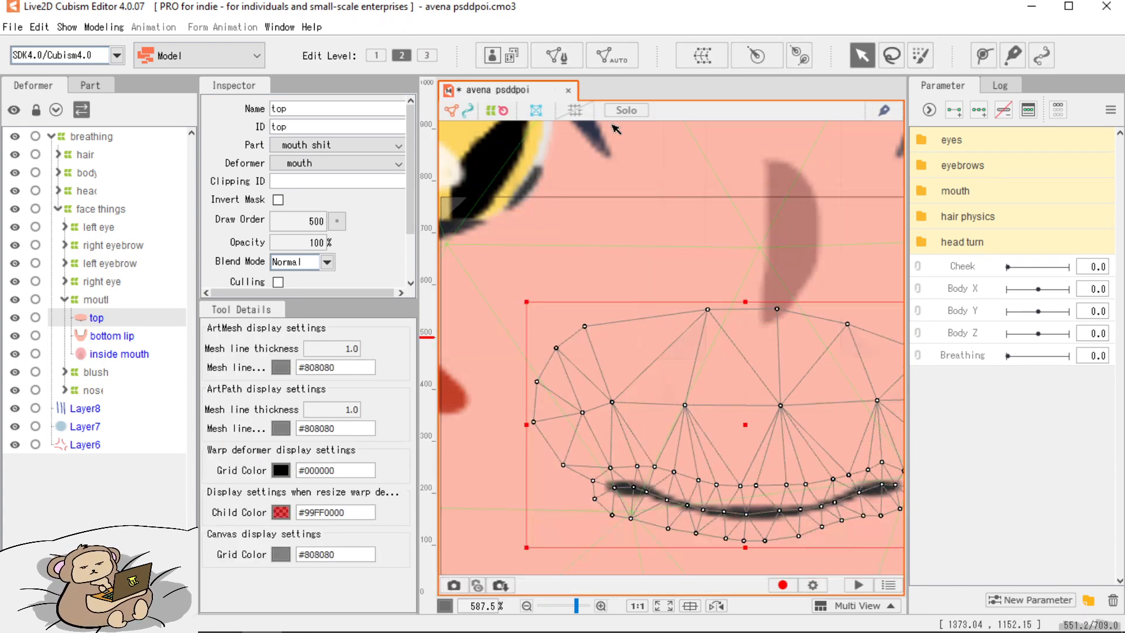
scroll(723, 431, "down", 2)
left_click_drag(701, 414, 636, 369)
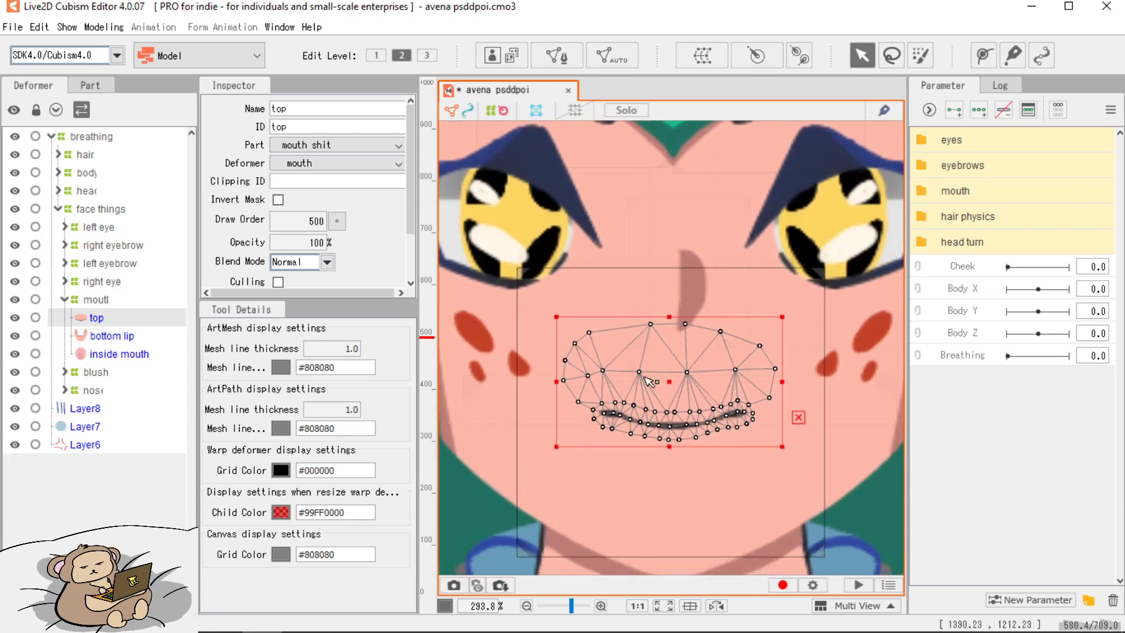
Open the bottom lip part for mesh editing and erase its entire existing mesh.
left_click(106, 340)
key("ctrl+e")
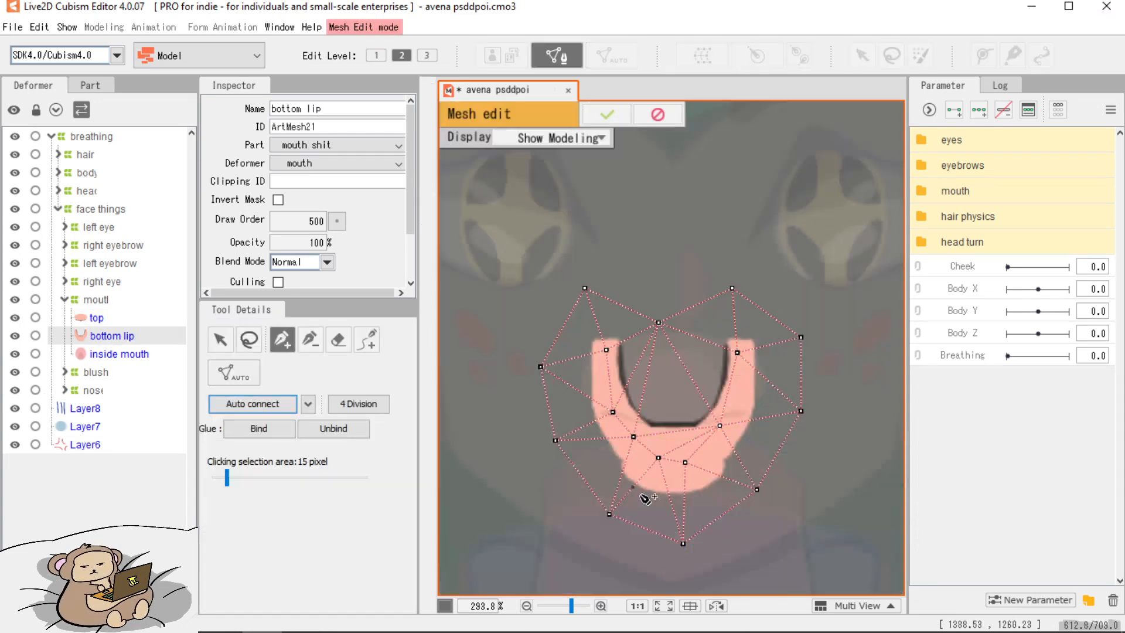
left_click(339, 341)
left_click_drag(679, 331, 688, 423)
left_click_drag(824, 335, 539, 334)
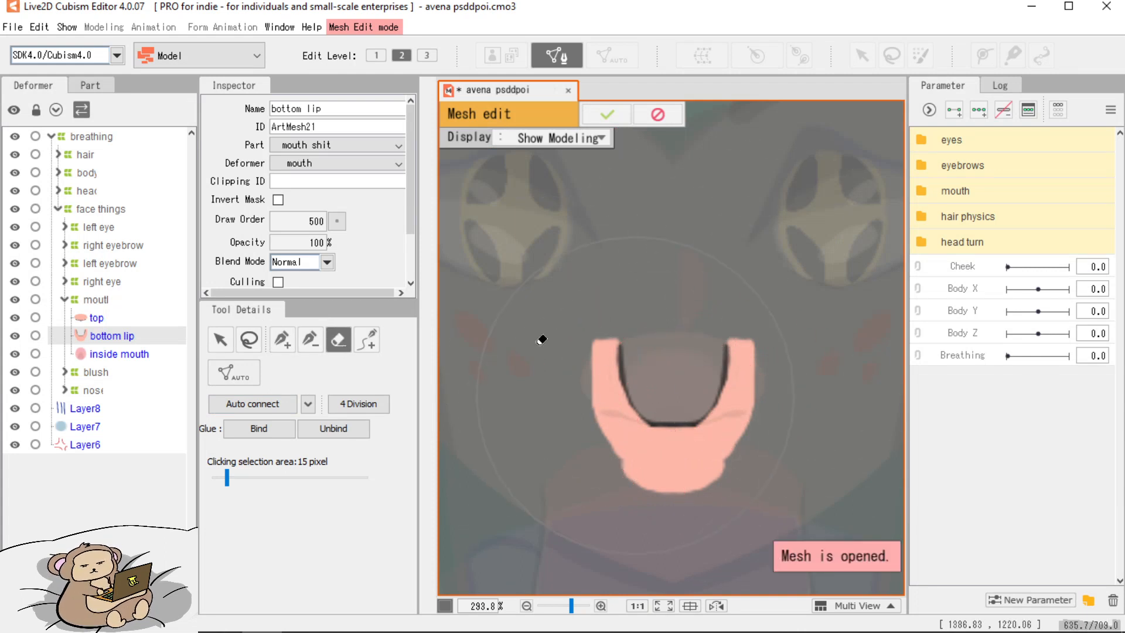
Place connected vertices down the left side of the bottom lip's dark line to the start of its flat base.
left_click(282, 340)
scroll(662, 367, "up", 5)
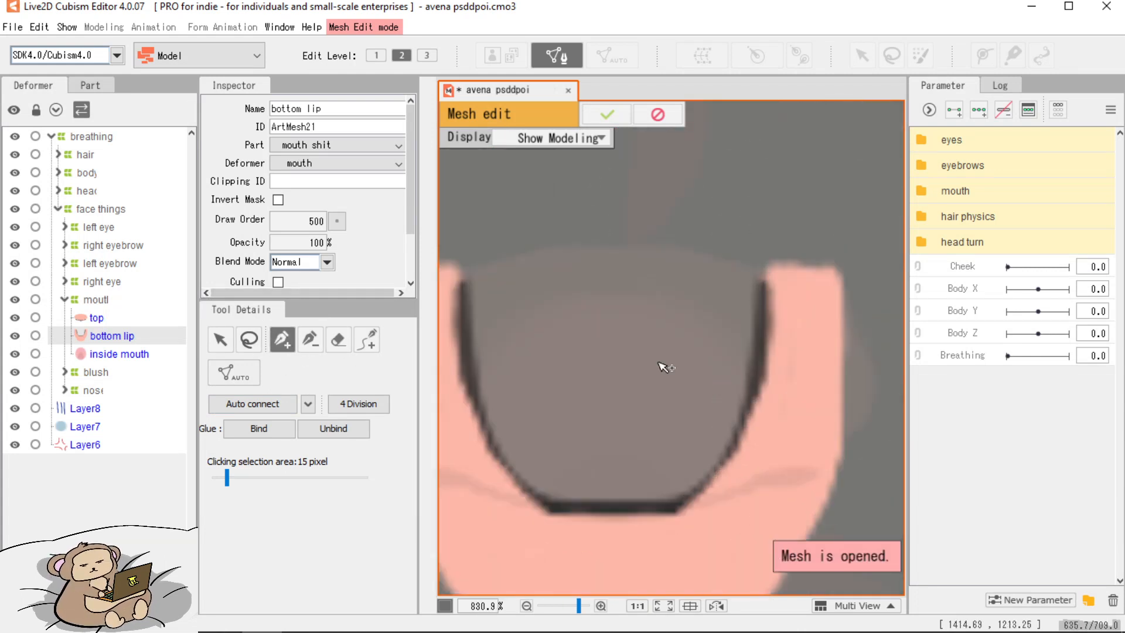
left_click(463, 287)
left_click(466, 316)
left_click(467, 347)
left_click(473, 368)
left_click(476, 400)
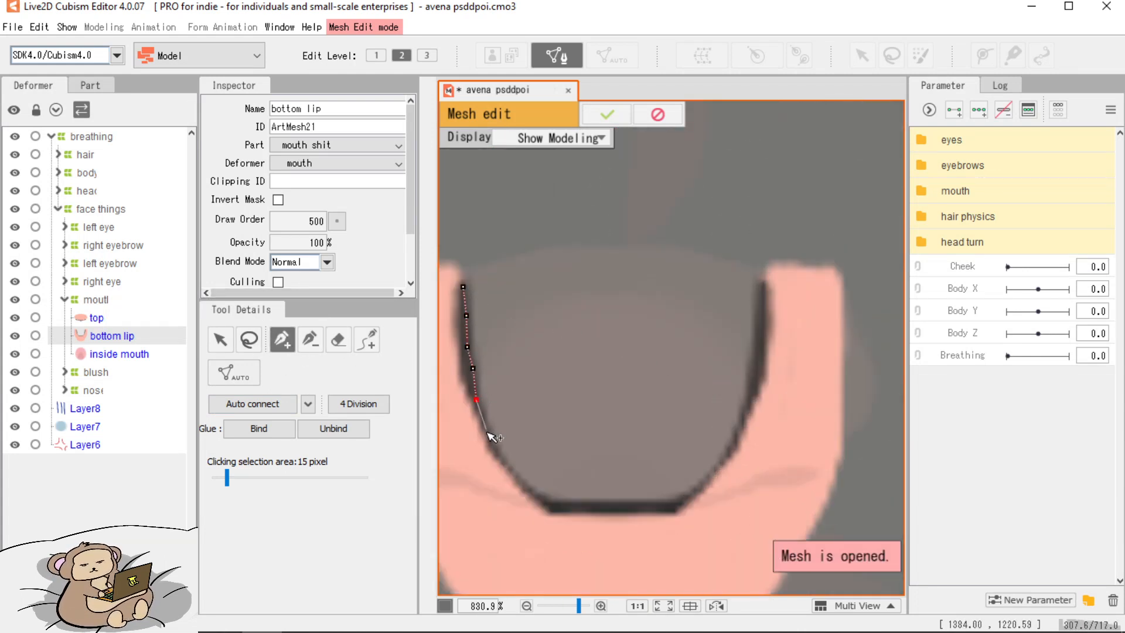
left_click(486, 430)
left_click(499, 464)
left_click(519, 492)
left_click(559, 514)
Continue the vertex chain along the flat base of the dark line and up its right side.
left_click(631, 513)
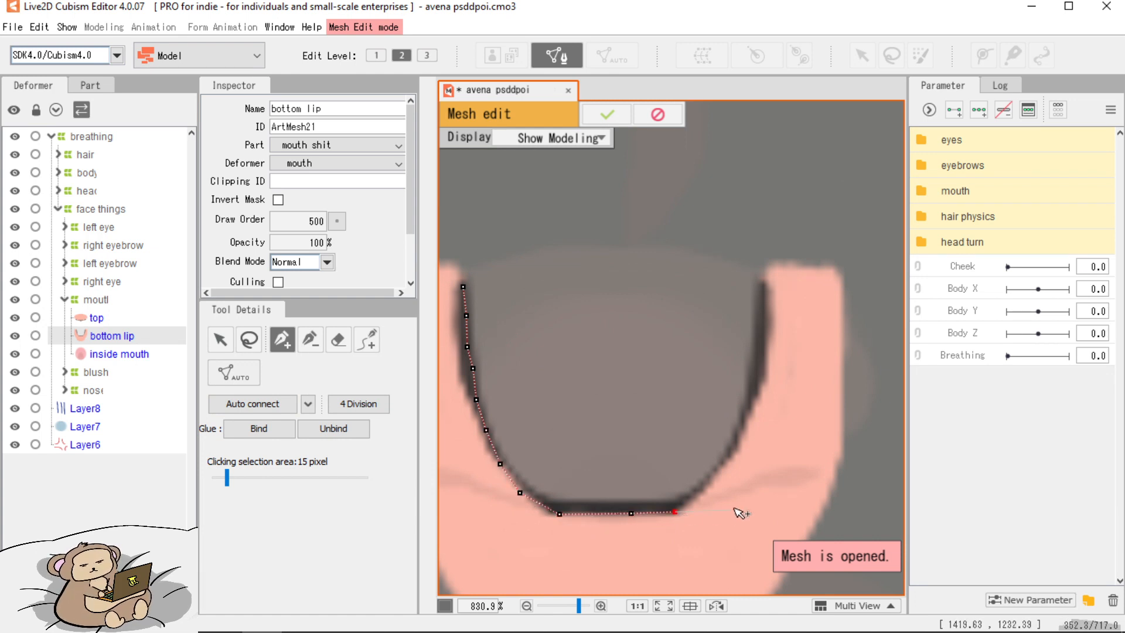
left_click(675, 511)
left_click(703, 485)
left_click(730, 458)
left_click(752, 410)
left_click(758, 382)
left_click(761, 331)
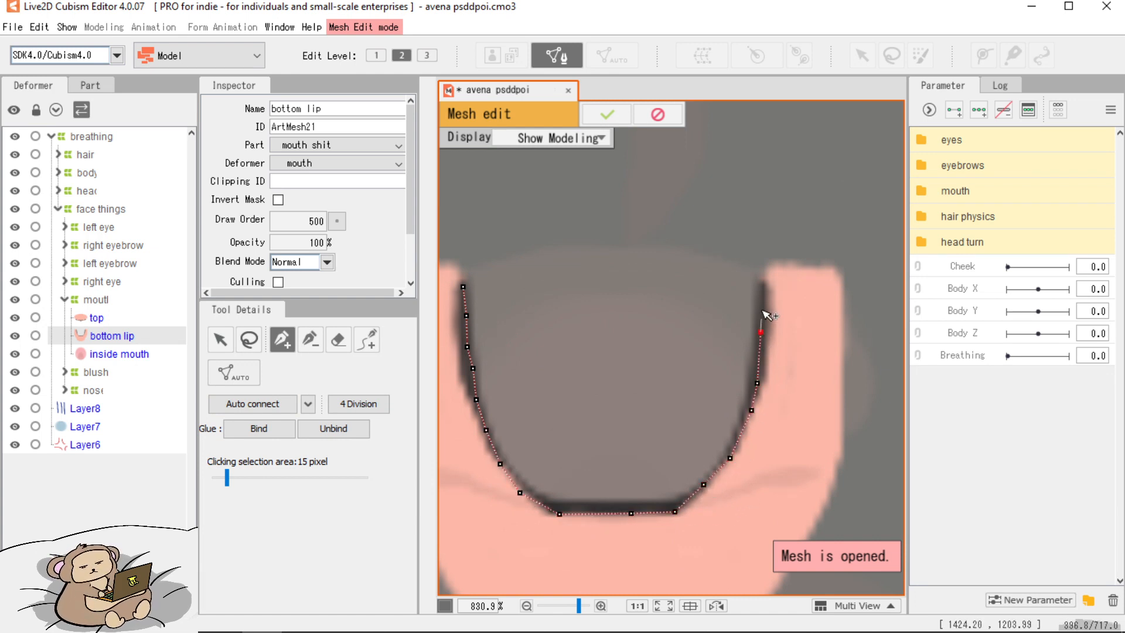
left_click(761, 292)
Wrap the vertex chain over the dark line's right tip and down inside the mouth opening to the bottom center.
left_click(756, 263)
left_click(746, 288)
left_click(737, 329)
left_click(728, 372)
left_click(716, 418)
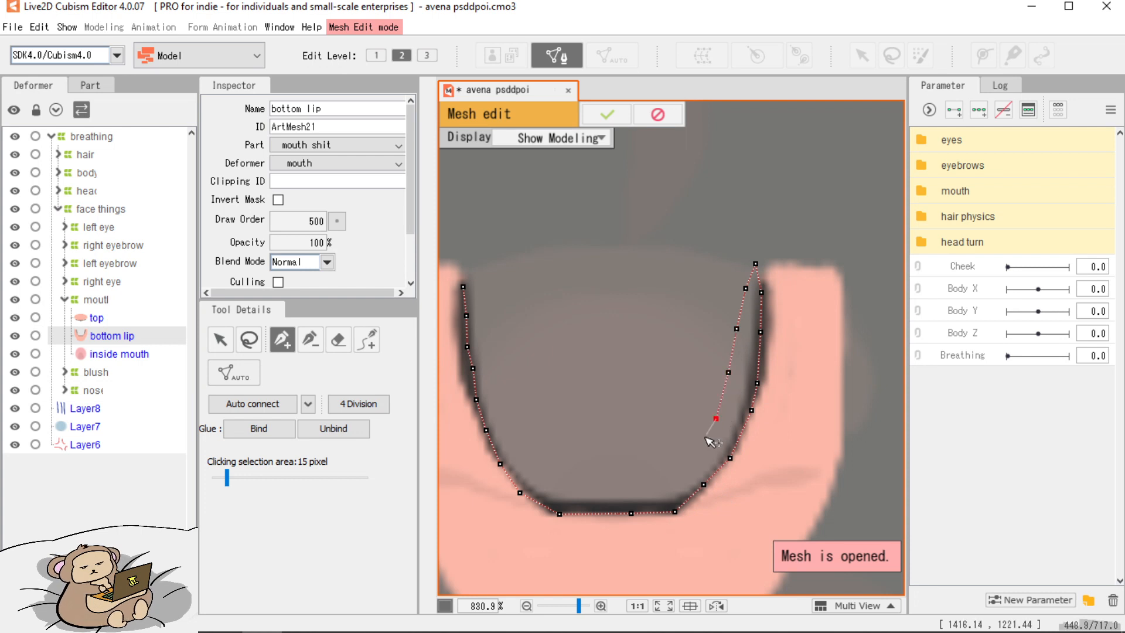
left_click(703, 439)
left_click(677, 469)
left_click(638, 491)
Continue the inner vertex chain up the left side of the mouth opening and over the dark line's left tip.
left_click(591, 481)
left_click(542, 467)
left_click(507, 432)
left_click(495, 392)
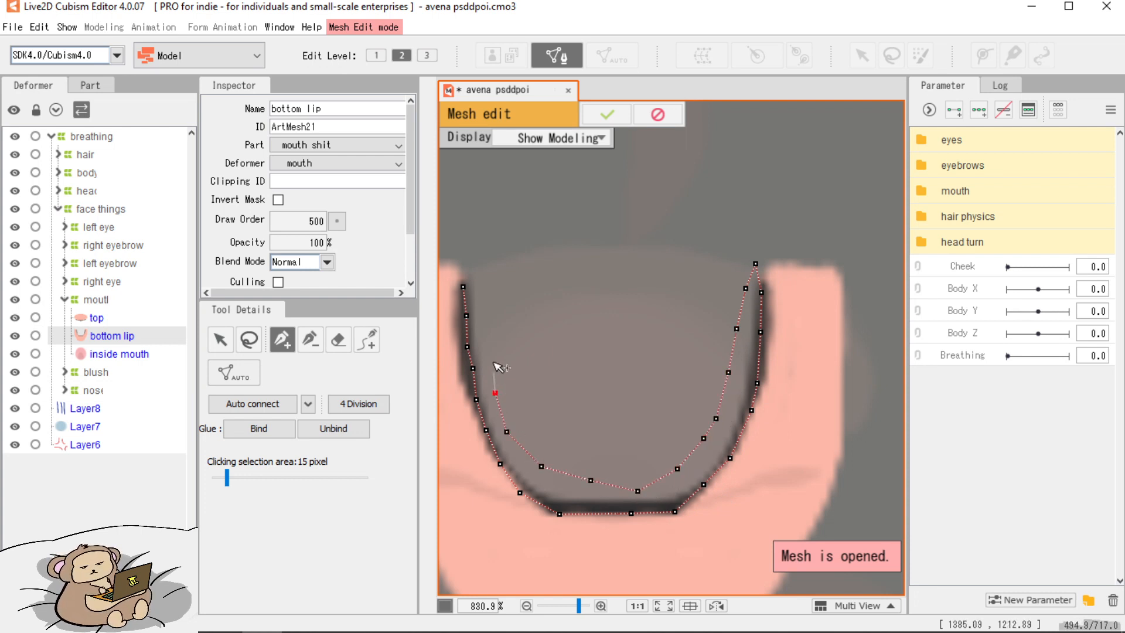
left_click(493, 339)
left_click(486, 266)
left_click(467, 246)
Run the vertex chain down the outer left side of the dark line and under its base to the center.
left_click(440, 272)
left_click(446, 368)
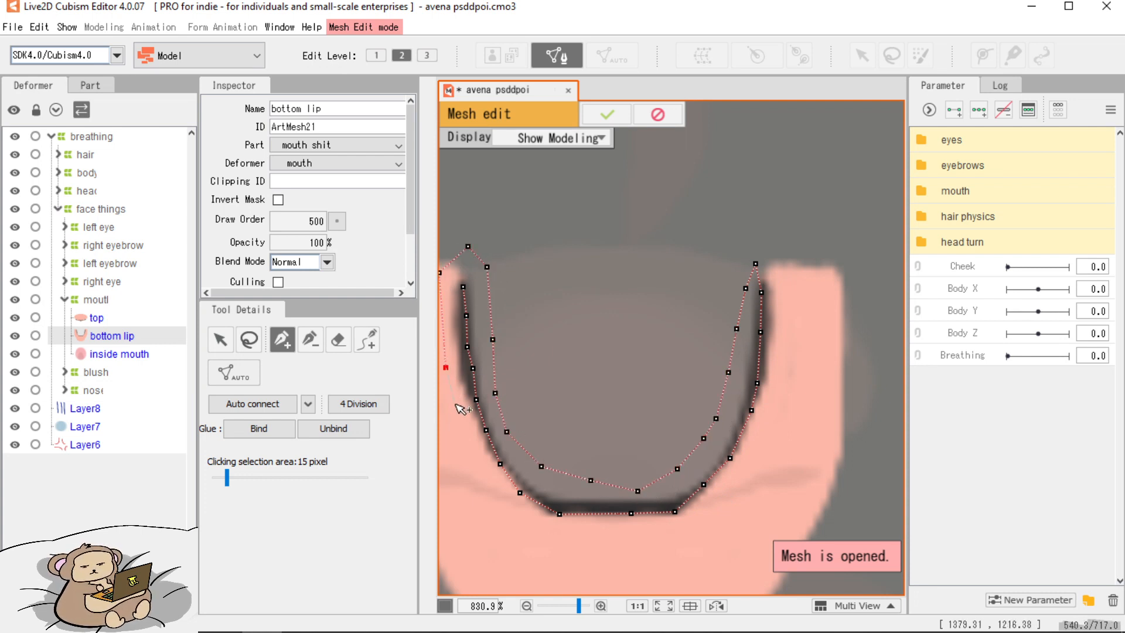
left_click(457, 415)
left_click(467, 449)
left_click(494, 496)
left_click(534, 530)
left_click(582, 540)
left_click(633, 547)
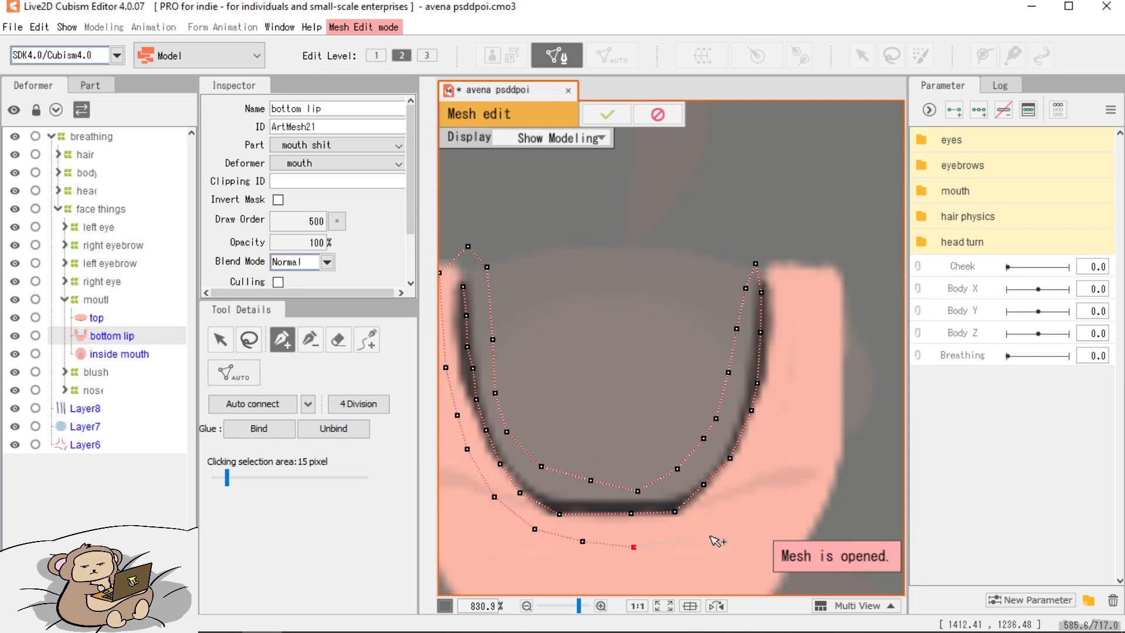
Extend the vertex chain up the outer right side of the dark line and close it at the right tip.
left_click(786, 418)
left_click(798, 331)
left_click(795, 275)
left_click(782, 253)
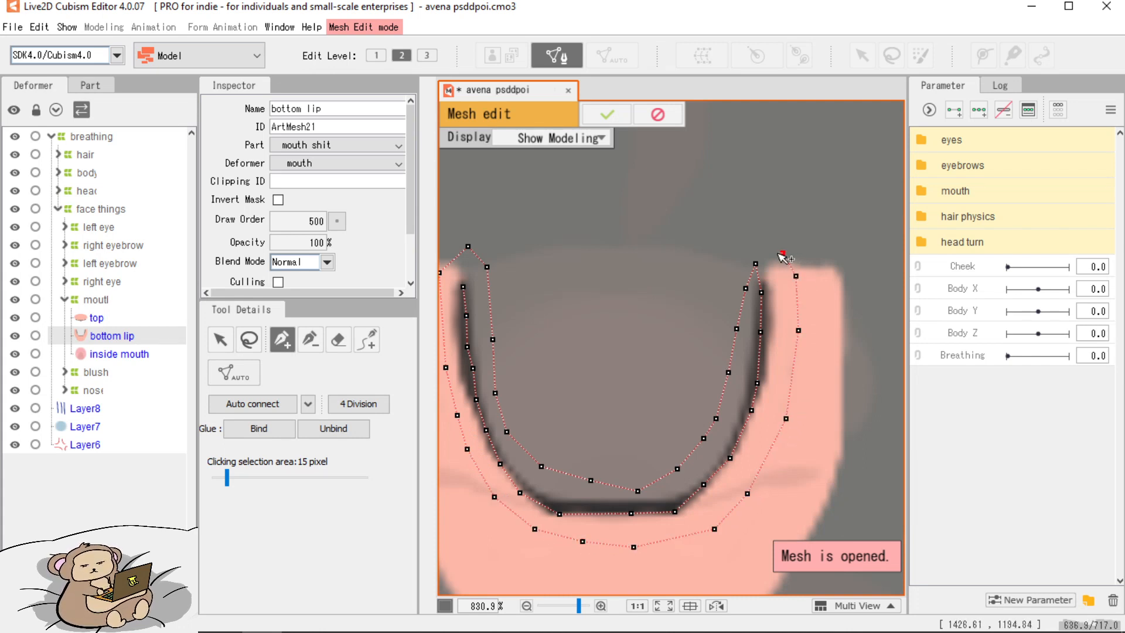
left_click(757, 264)
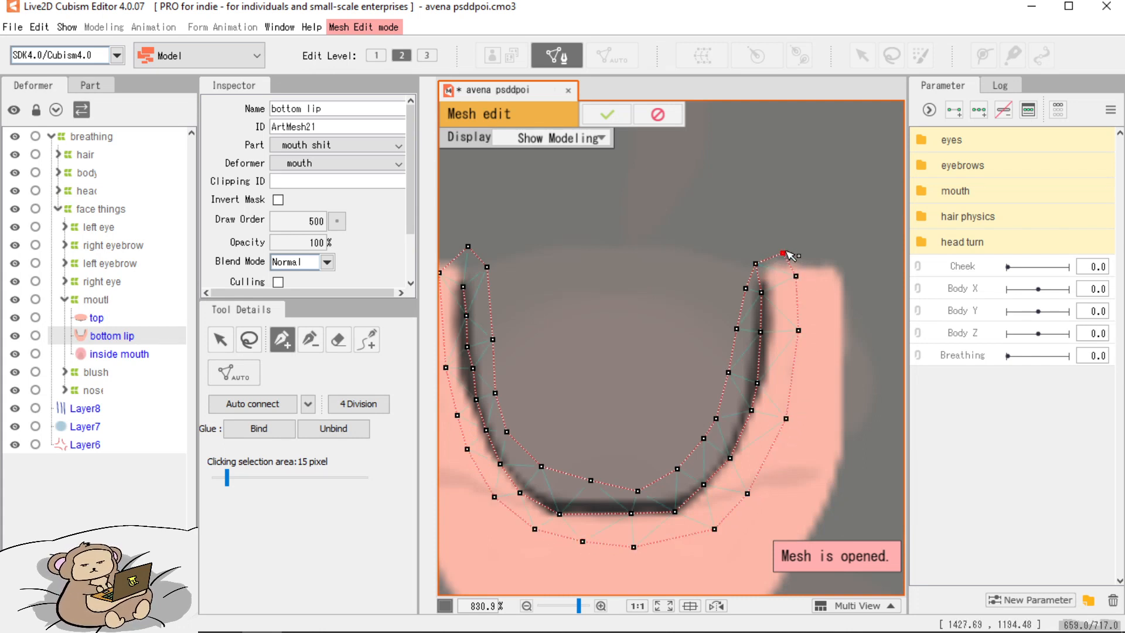
Add outer outline vertices from the right tip down the right side and beneath the pink bottom-lip shape.
left_click(827, 242)
left_click(873, 275)
left_click(871, 395)
left_click(832, 527)
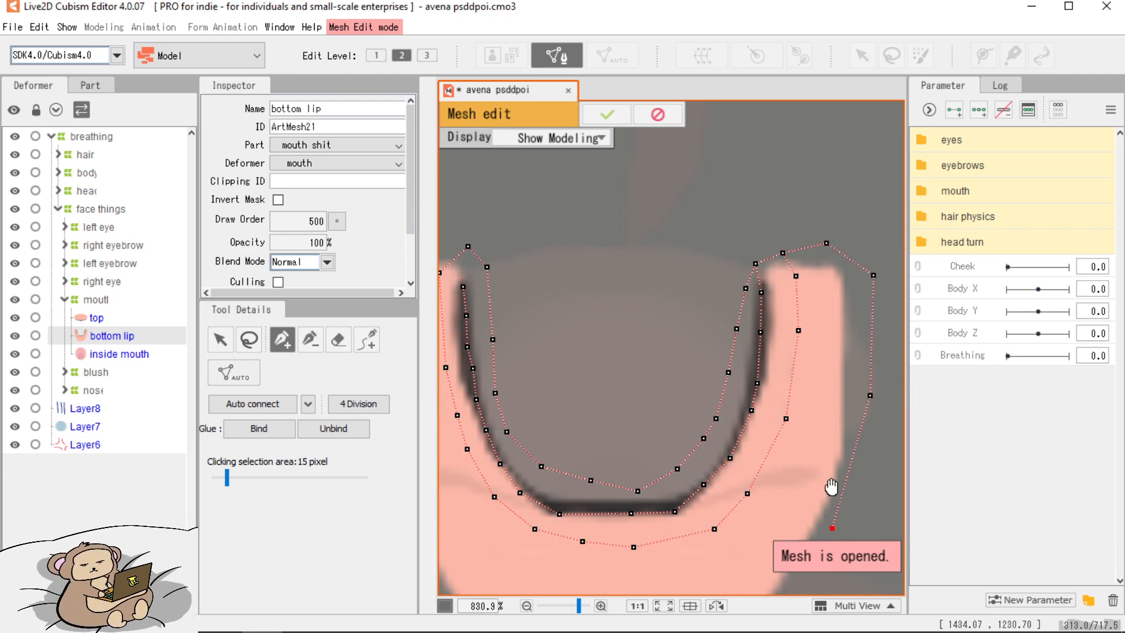
left_click_drag(832, 486, 894, 279)
left_click(847, 440)
left_click(756, 516)
left_click(541, 504)
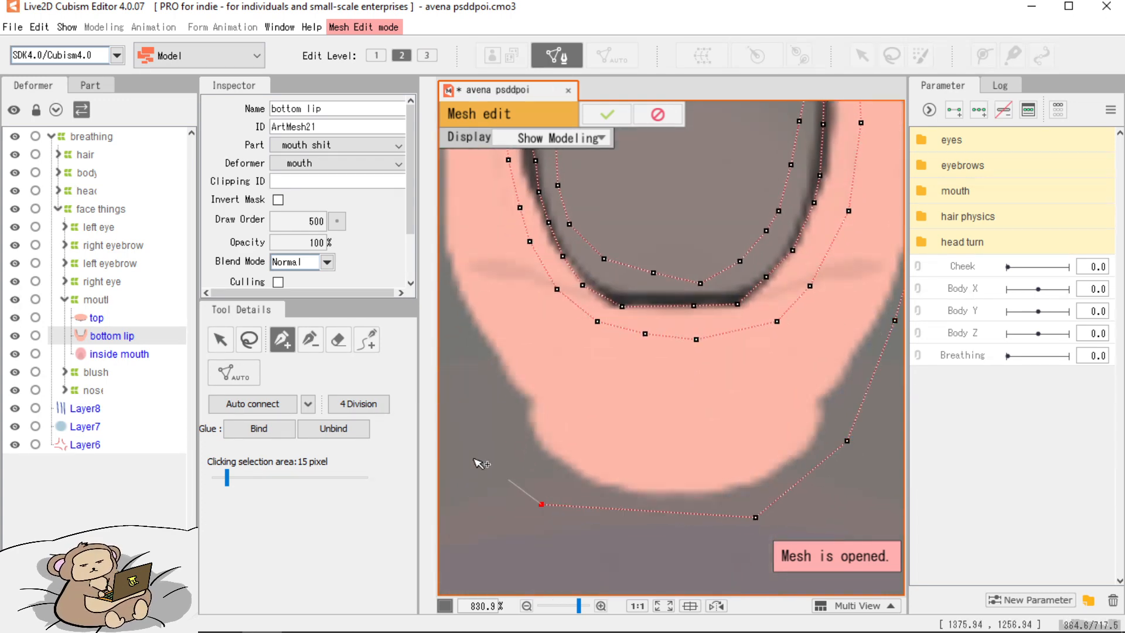
Continue the outer outline up the left side of the pink bottom-lip shape and connect it to the left tip.
left_click(455, 432)
left_click_drag(563, 442, 668, 600)
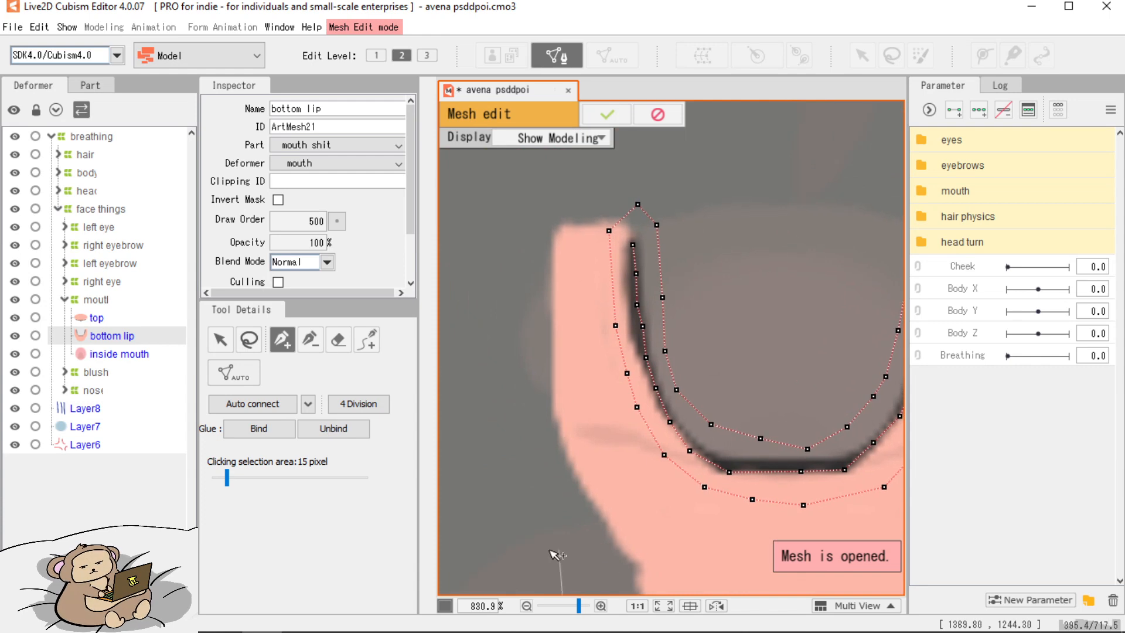
left_click(501, 482)
left_click(505, 335)
left_click(525, 207)
left_click(592, 168)
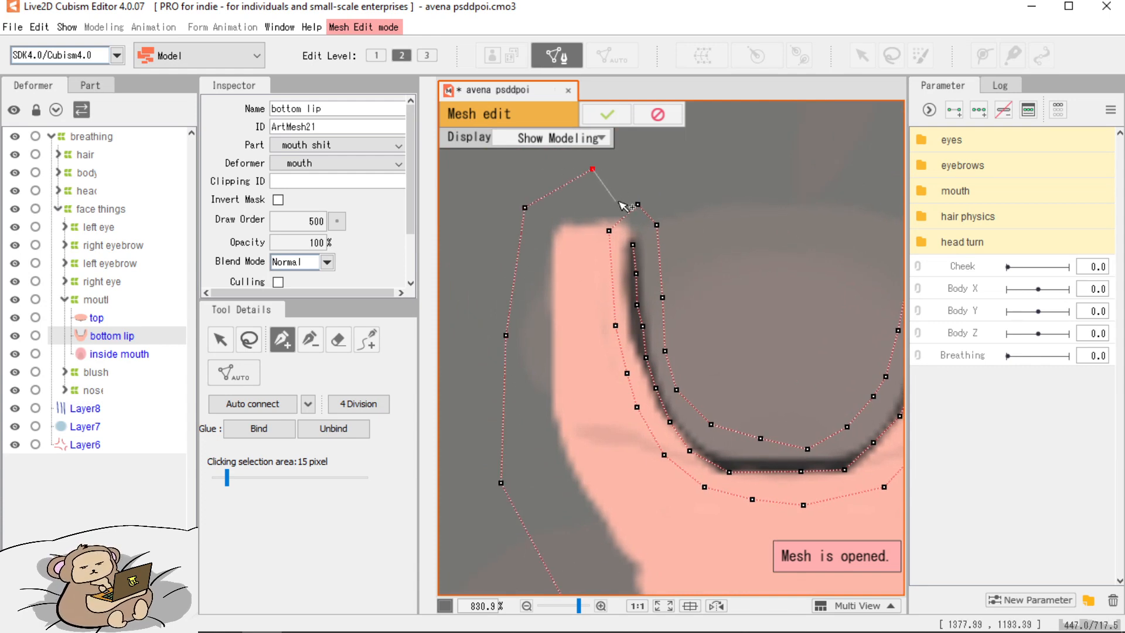
left_click(637, 204)
Add connected interior vertices through the pink bottom-lip area, down the left arm, across the bottom and up the right arm.
scroll(668, 245, "down", 3)
left_click_drag(707, 263, 645, 239)
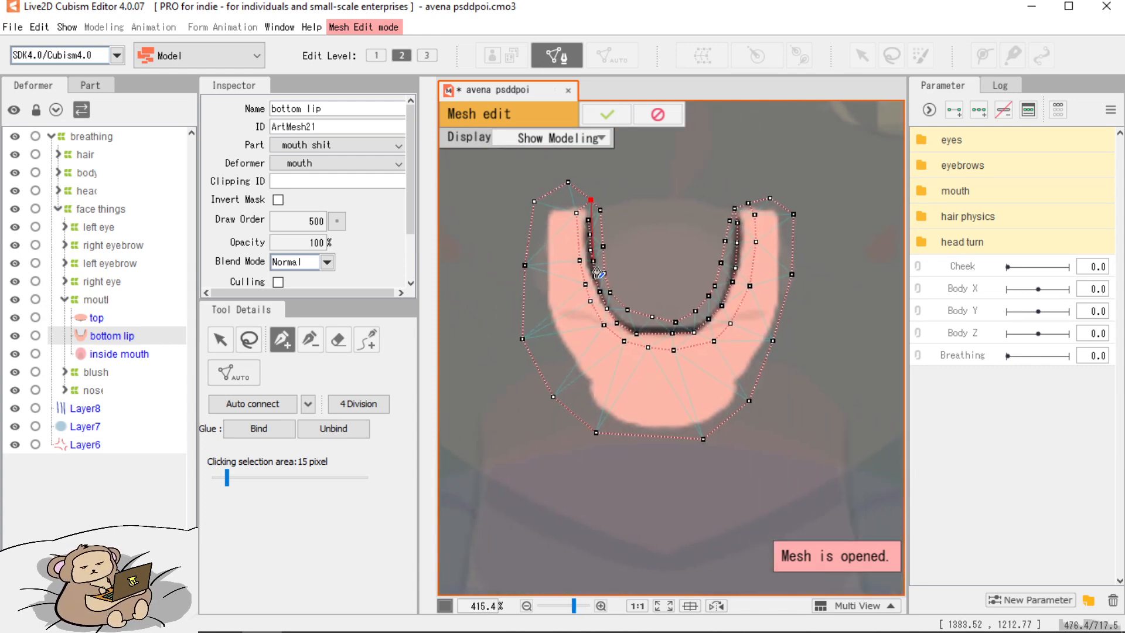
scroll(567, 229, "up", 3)
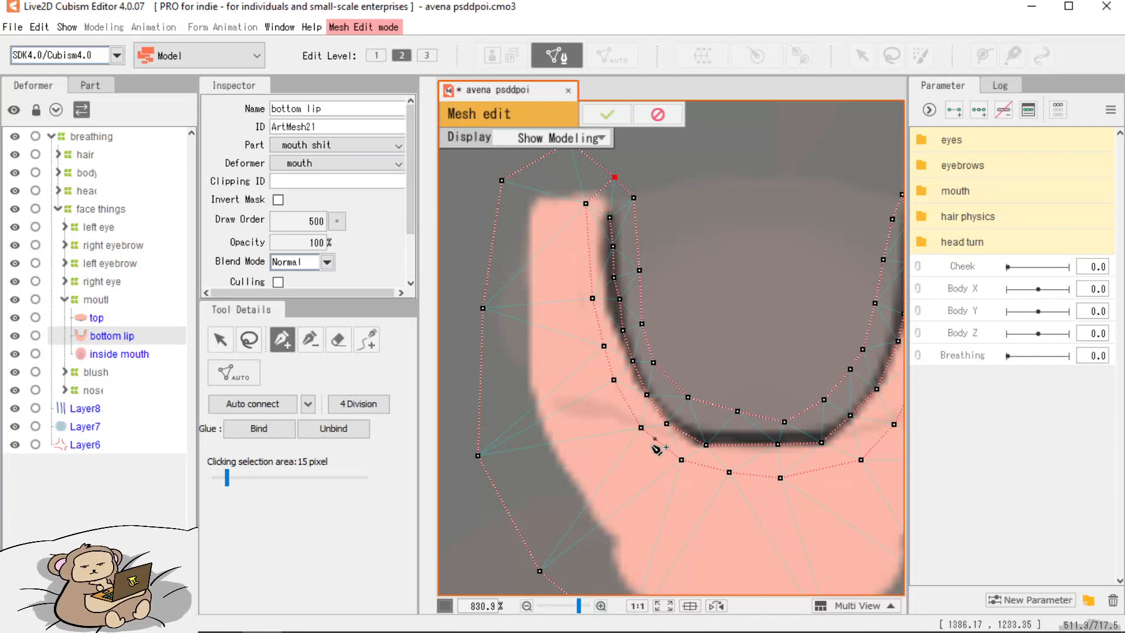
left_click(478, 455)
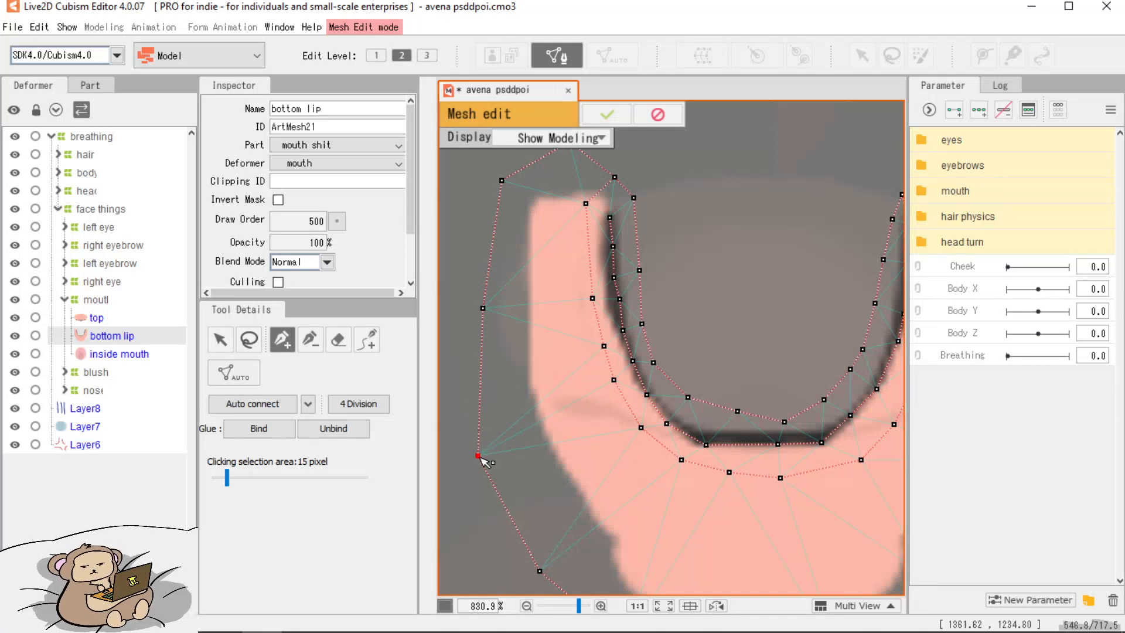
left_click(539, 249)
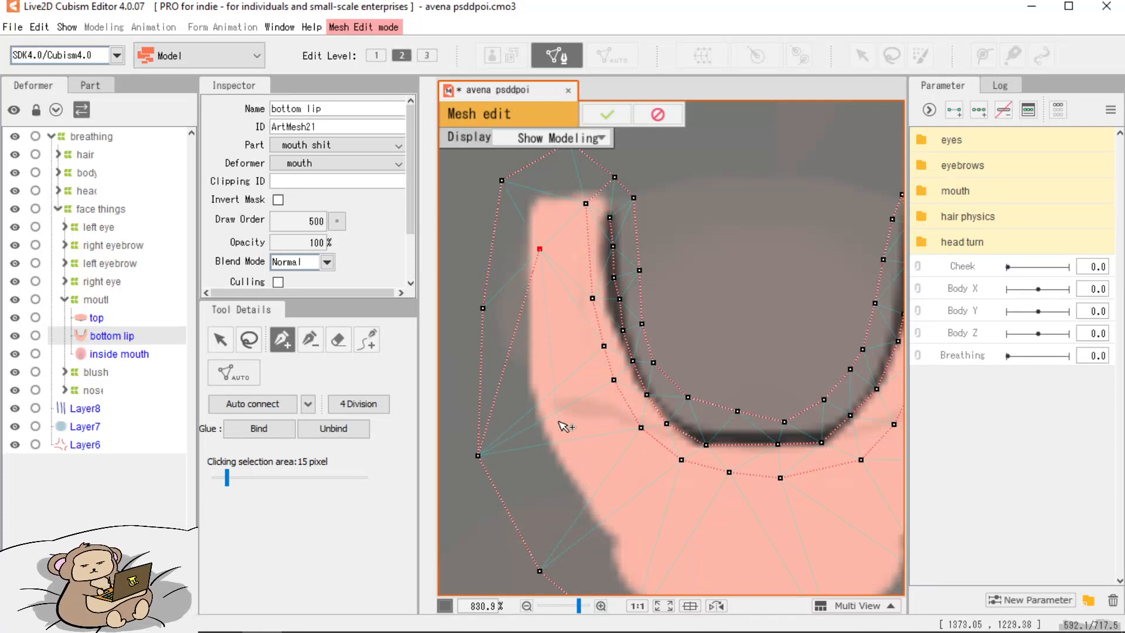
left_click(619, 533)
left_click_drag(736, 509, 565, 358)
left_click(622, 397)
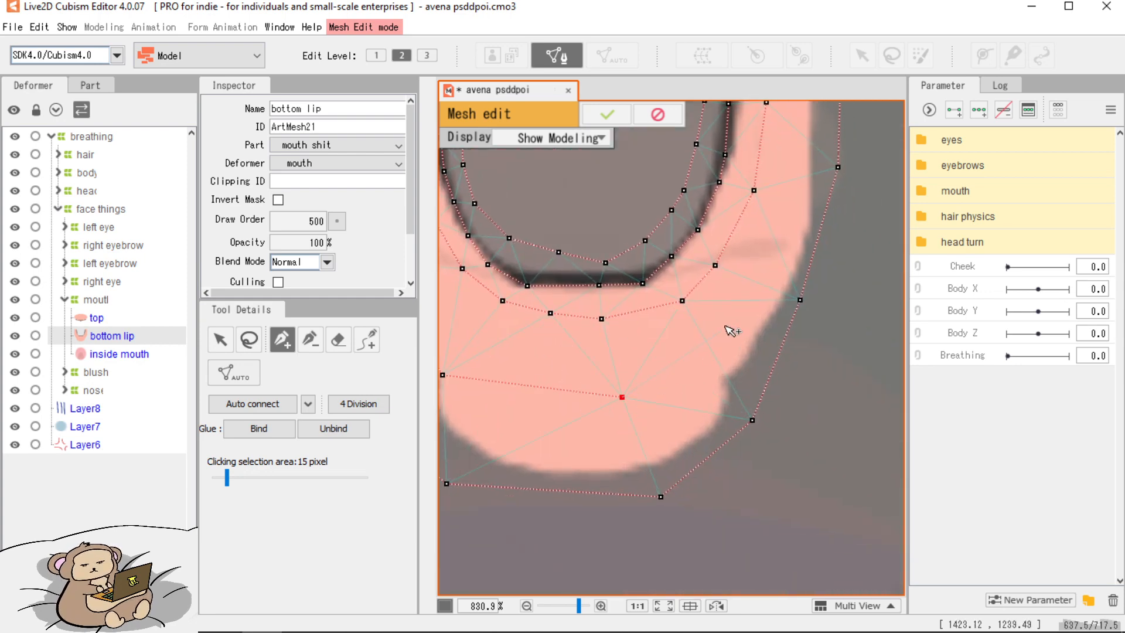
left_click(733, 312)
left_click_drag(743, 301, 640, 461)
left_click(679, 278)
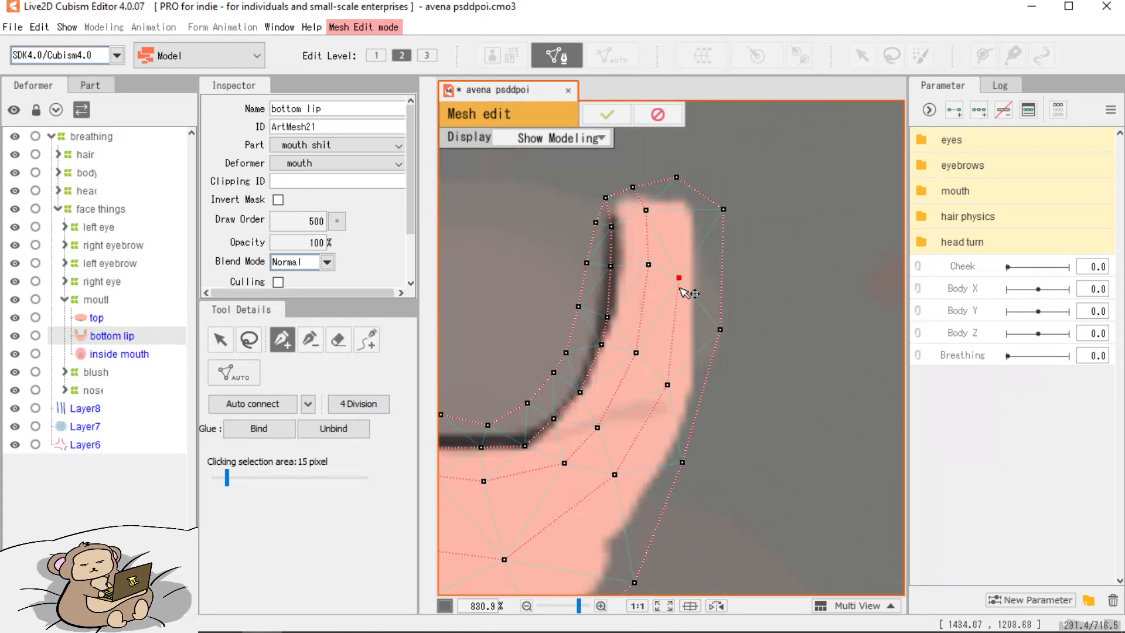
Auto connect the bottom lip's vertices into a full mesh and apply the mesh edit.
scroll(437, 451, "down", 2)
left_click(252, 408)
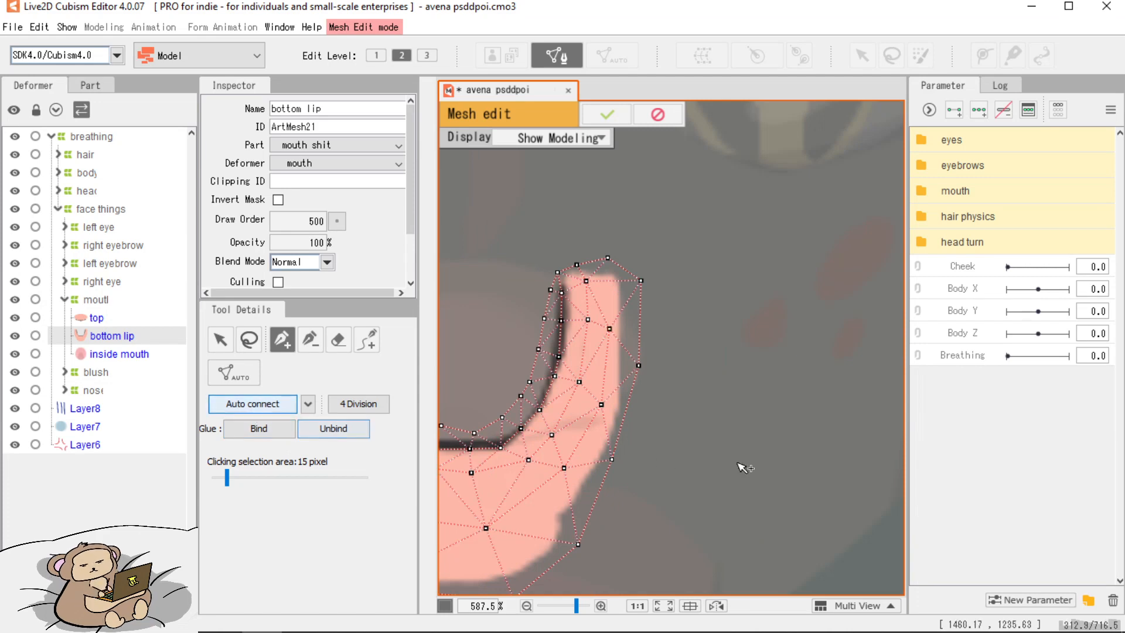
scroll(738, 465, "down", 3)
left_click_drag(657, 432, 689, 392)
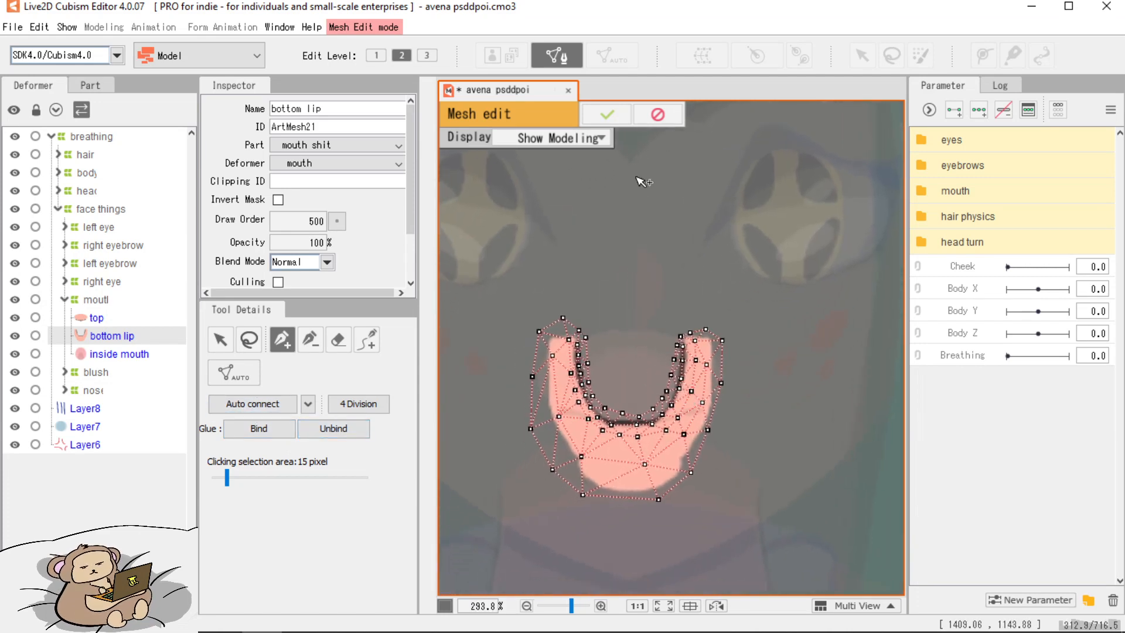
left_click(607, 114)
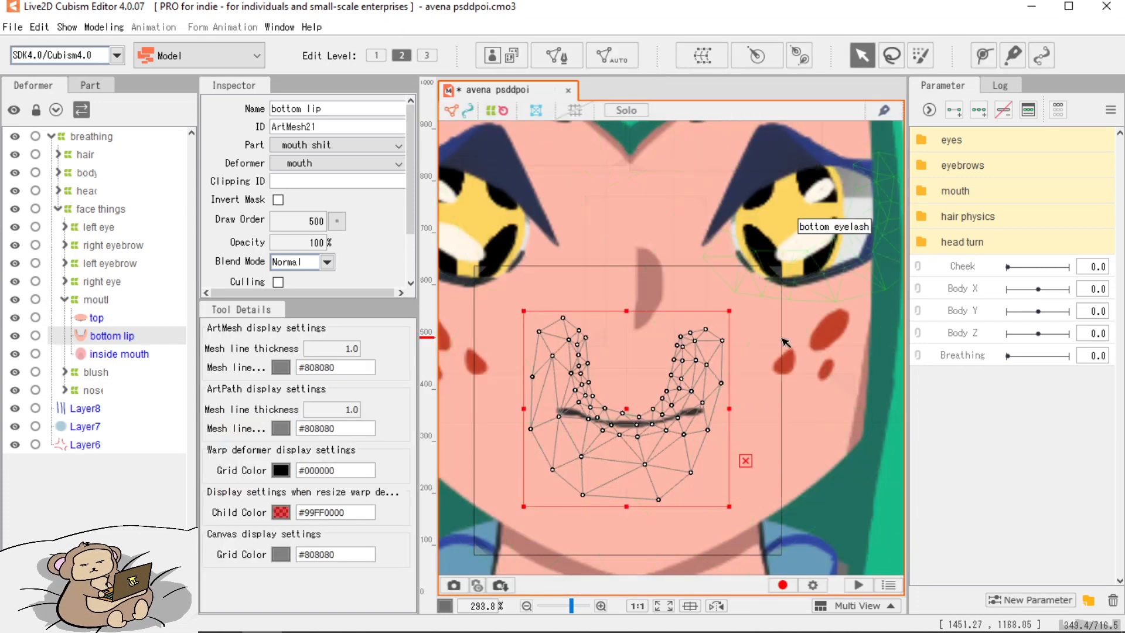
Draw a five-point deform path along the top lip's mouth line and set its width to 81.
left_click(95, 317)
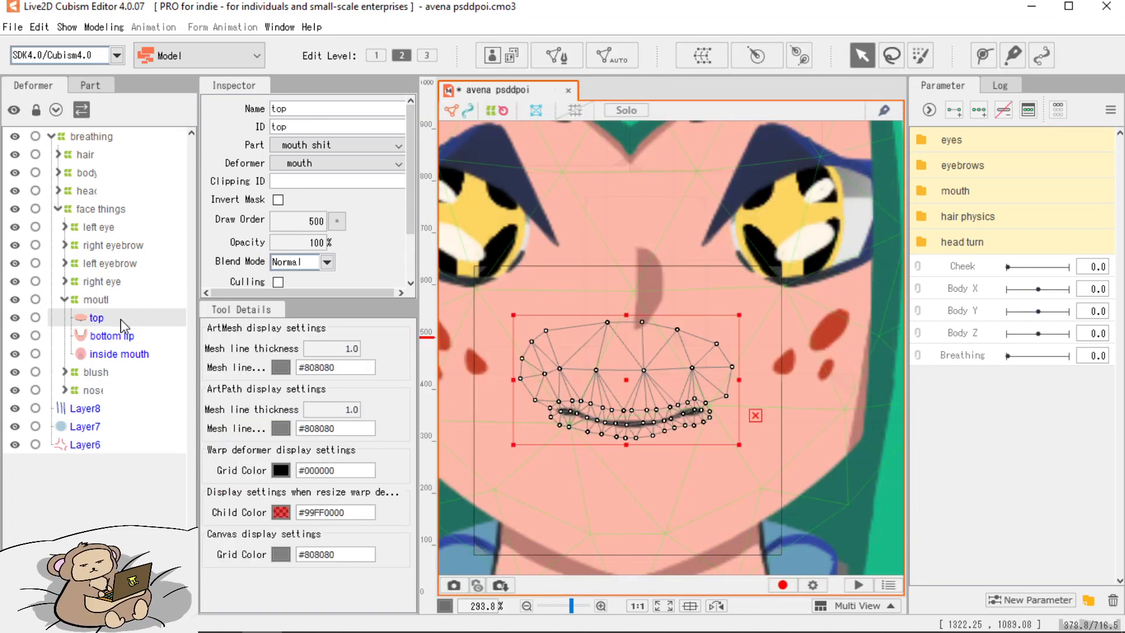
left_click(983, 55)
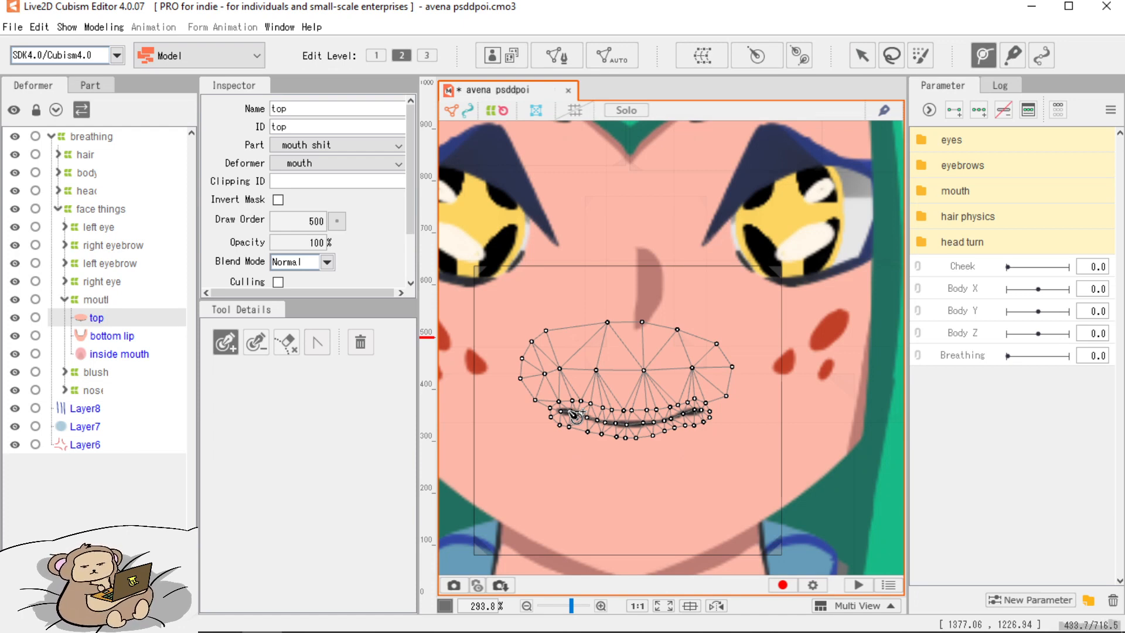
left_click(546, 395)
left_click(586, 409)
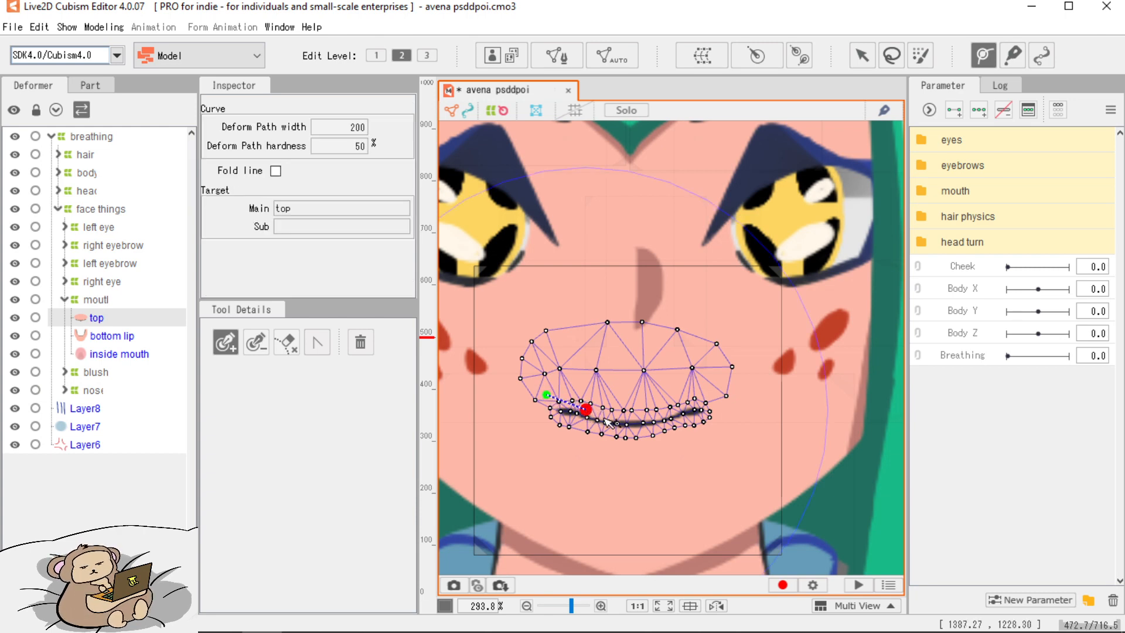
left_click(627, 415)
left_click(659, 415)
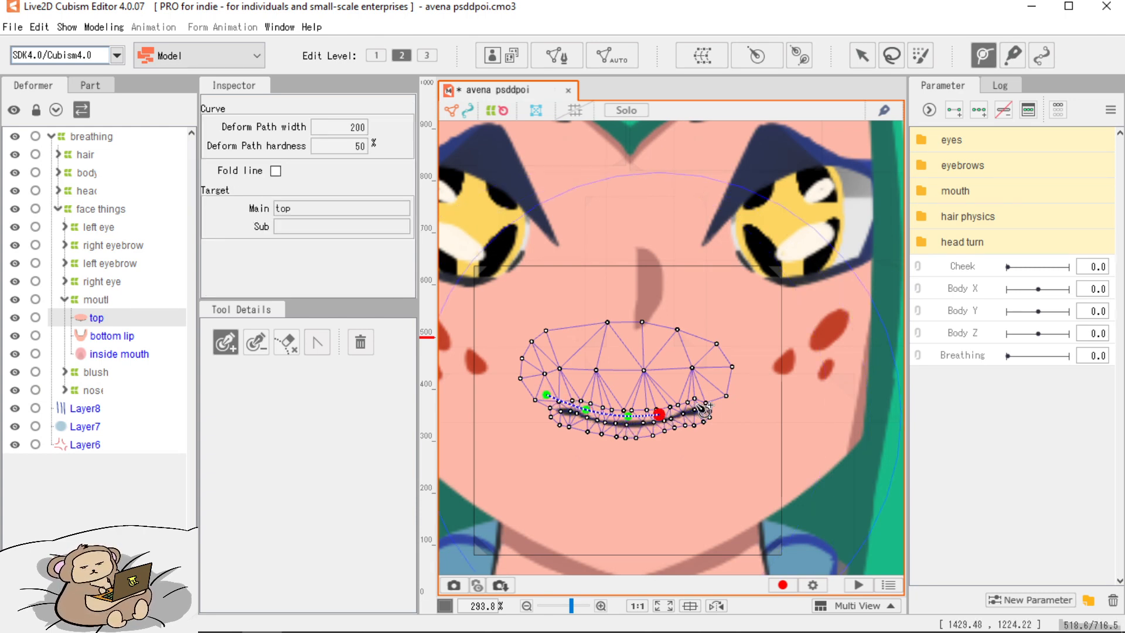
left_click(696, 403)
left_click_drag(363, 120, 293, 119)
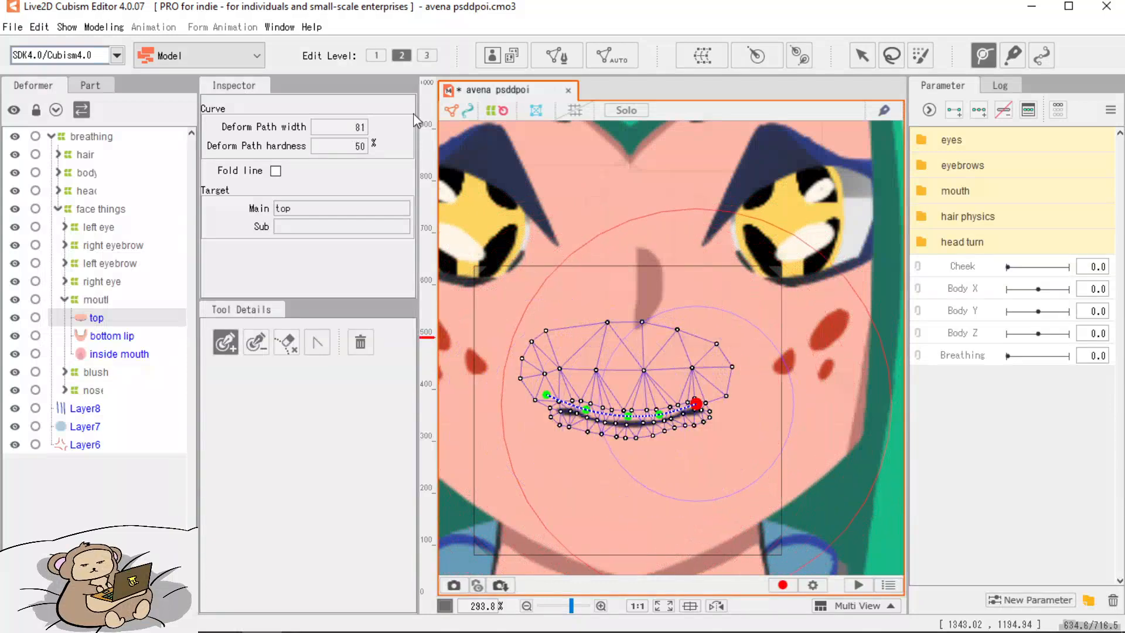
left_click(862, 55)
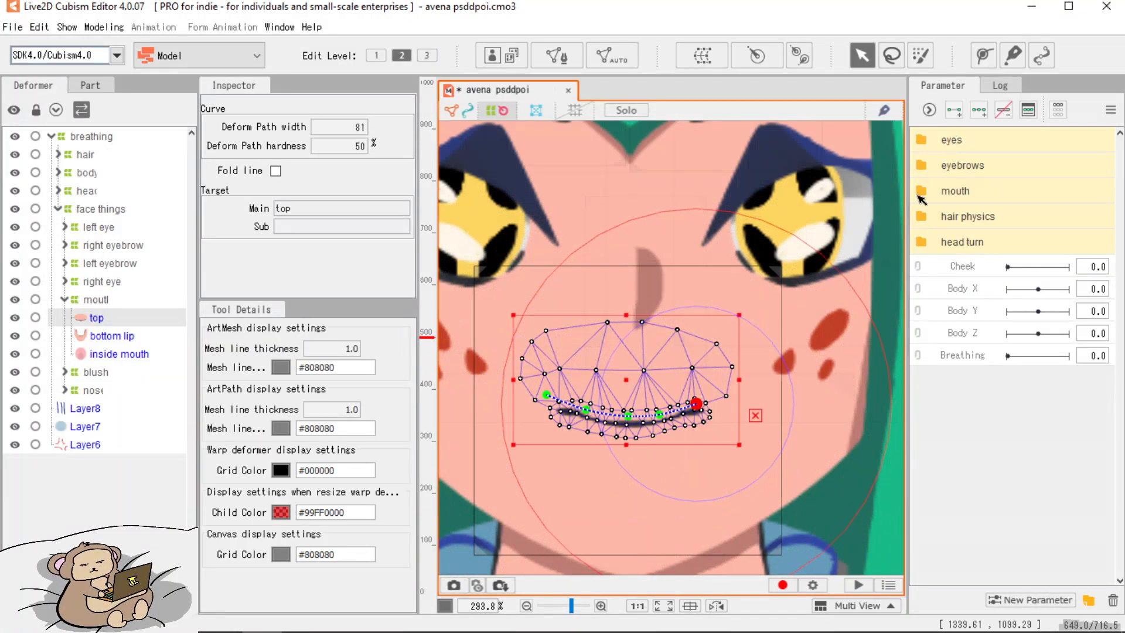
Add two keys to the Mouth Open parameter in the mouth group for the top lip.
left_click(920, 196)
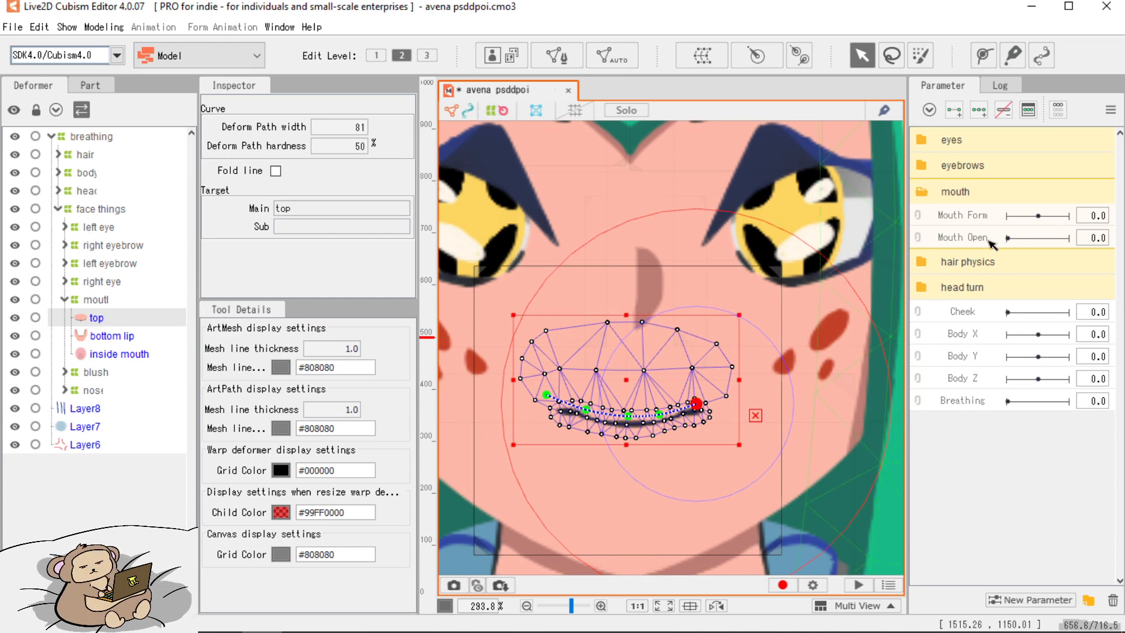
left_click(990, 240)
left_click(959, 111)
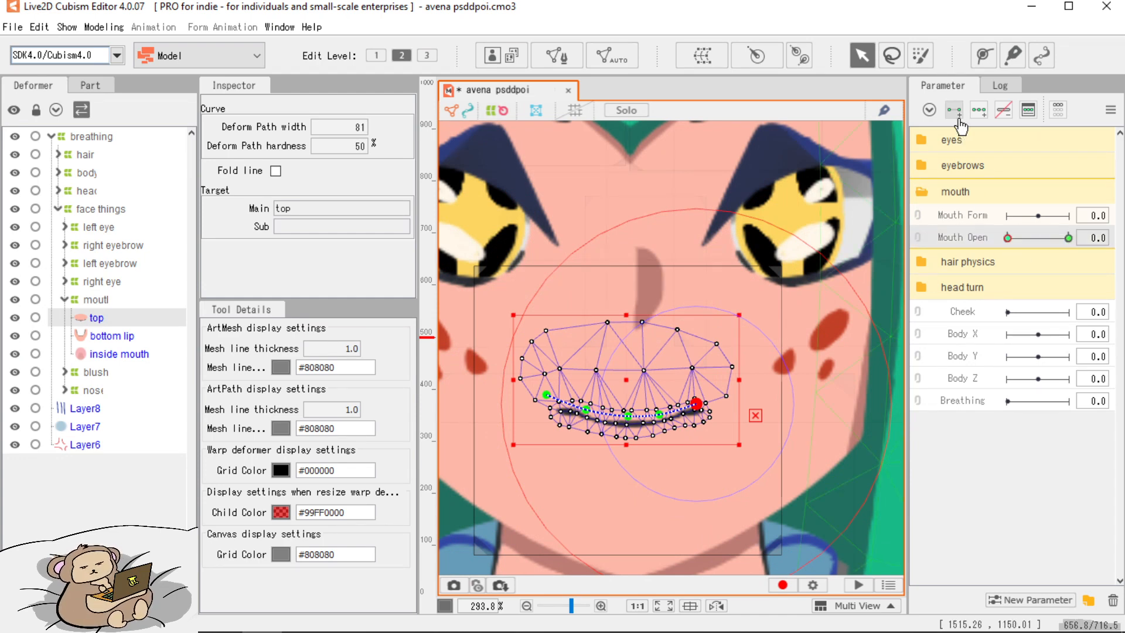
Scrub Mouth Open back and forth between its two keys to check the top lip's range.
scroll(662, 411, "up", 2)
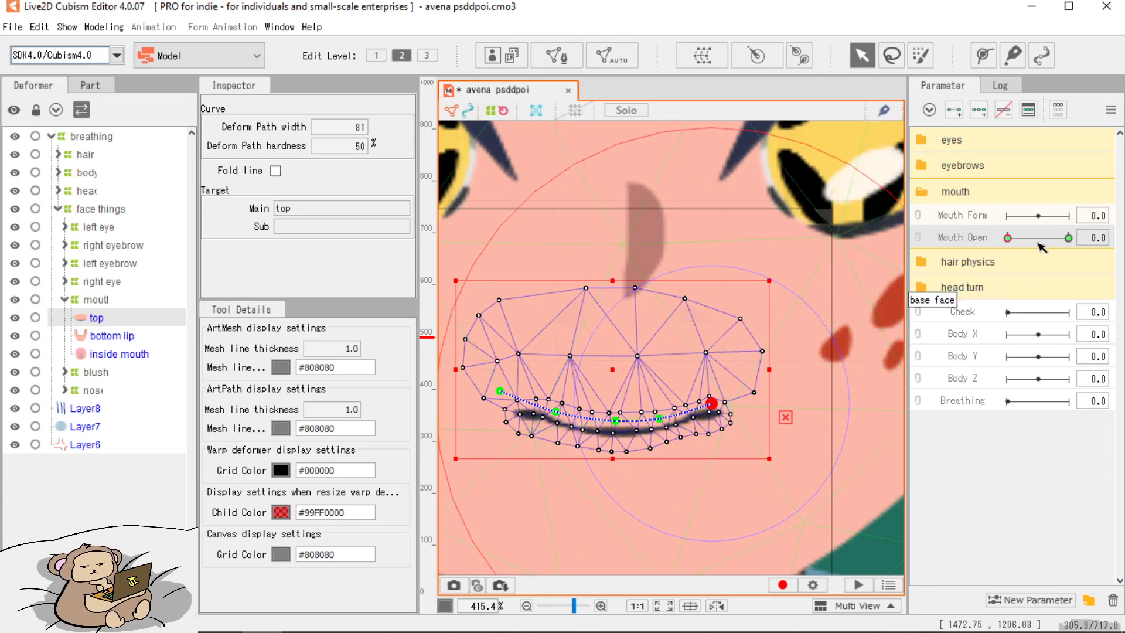
left_click_drag(1009, 239, 1113, 302)
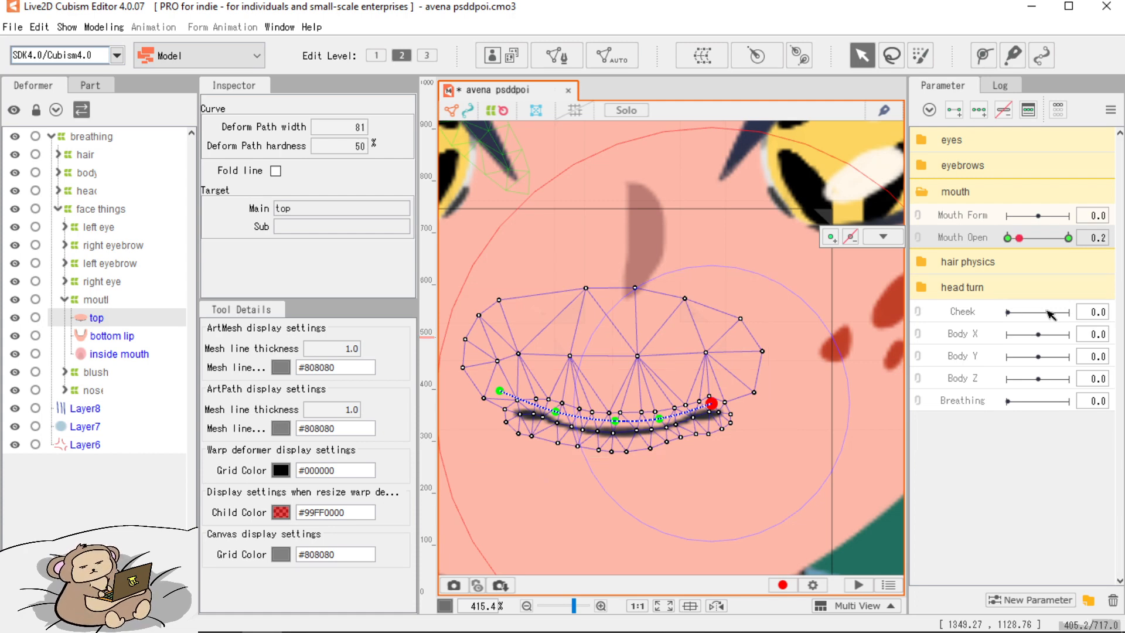
mouse_move(1085, 311)
left_mouse_down()
mouse_move(1018, 323)
mouse_move(1070, 322)
left_mouse_up()
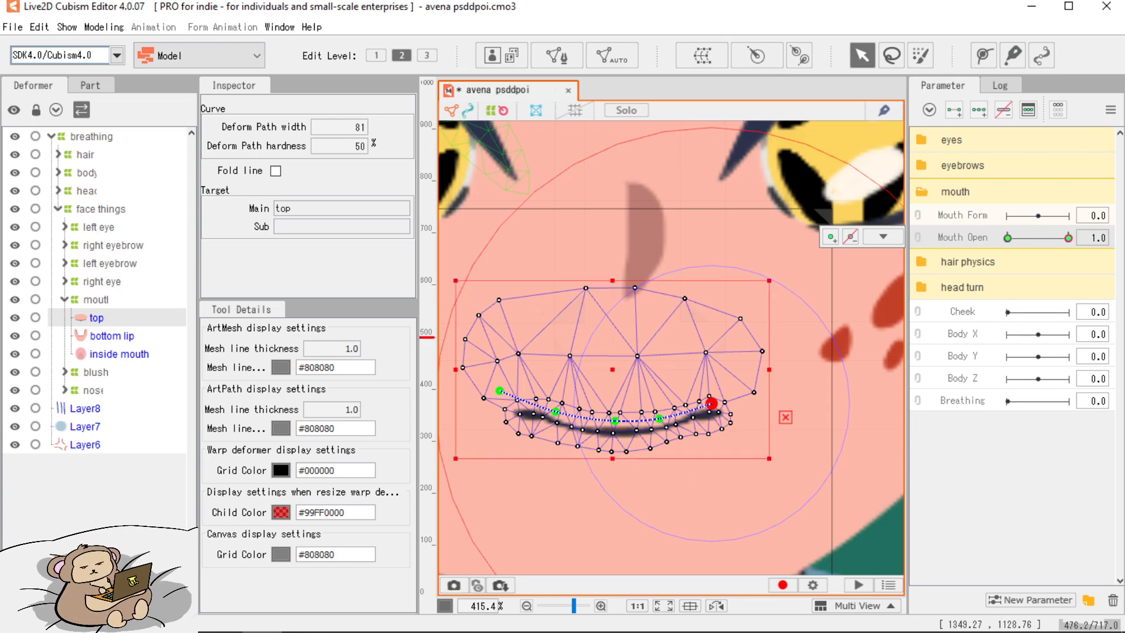
left_click(892, 235)
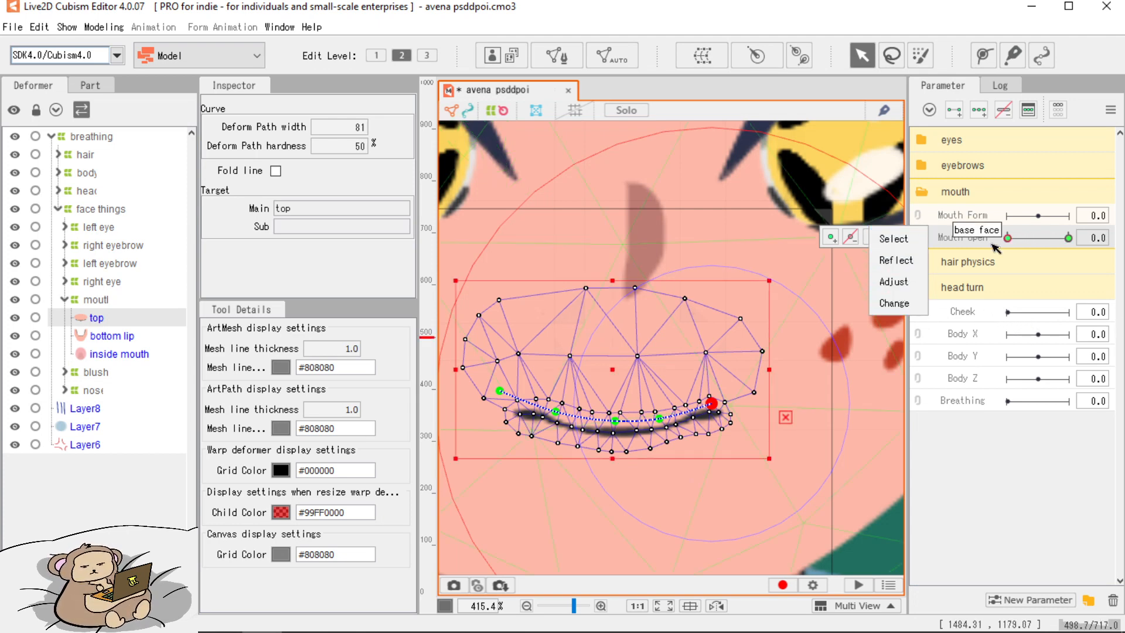
left_click(1020, 240)
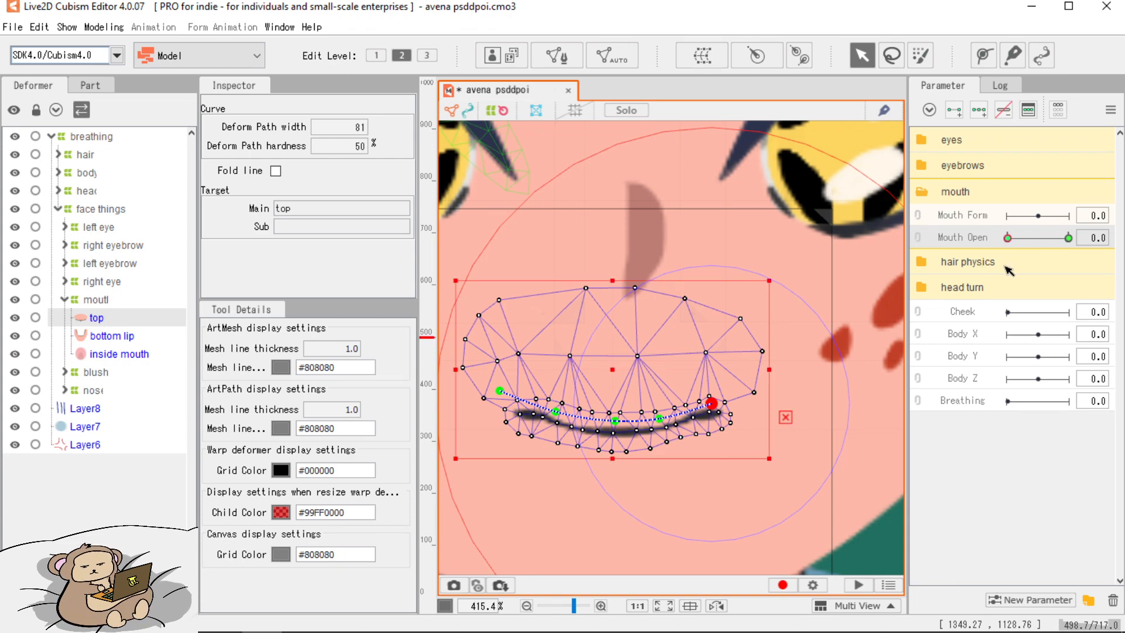
left_click_drag(988, 278, 1068, 286)
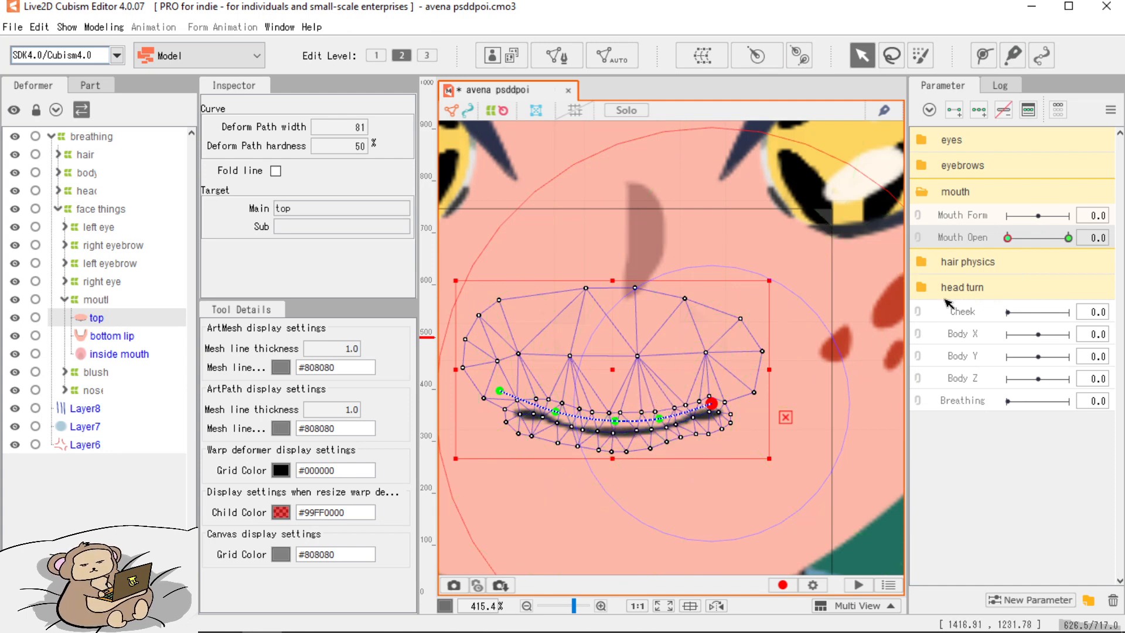
left_click_drag(1011, 238, 995, 260)
At Mouth Open 1.0, move the top lip mesh upward and raise the middle point of its deform path slightly.
left_click_drag(1008, 239, 1107, 286)
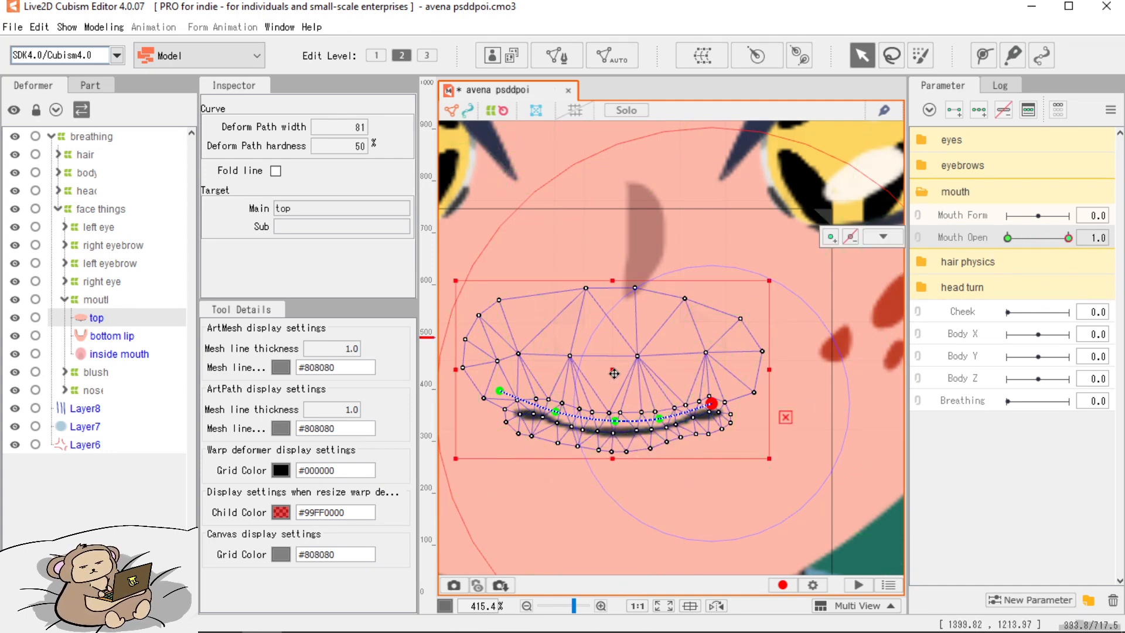
left_click_drag(614, 373, 613, 344)
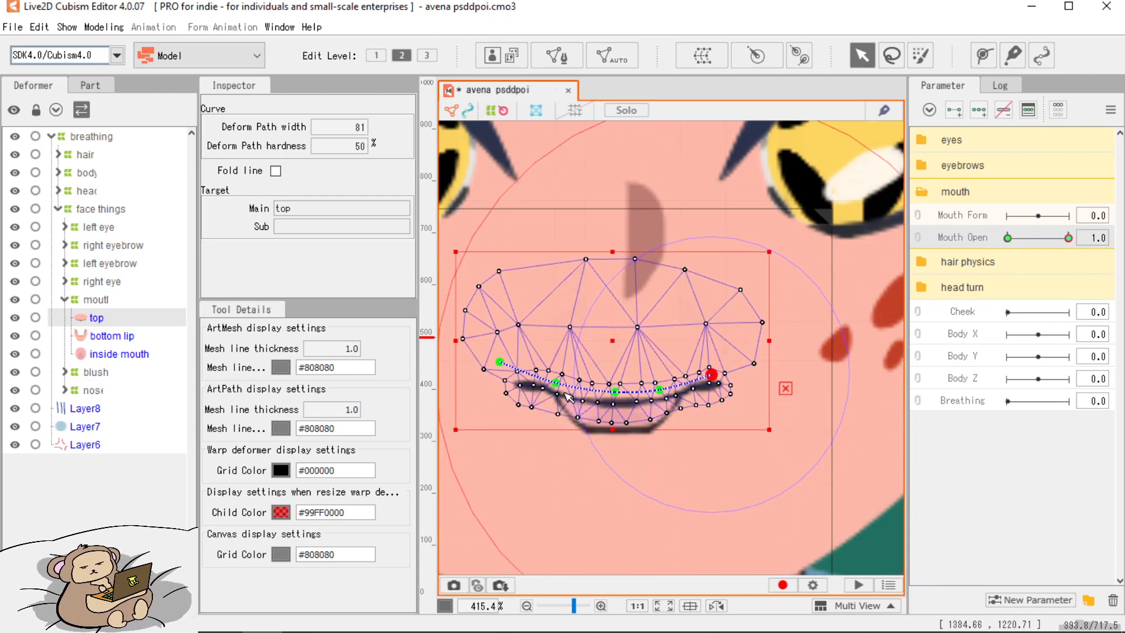
left_click_drag(556, 383, 616, 386)
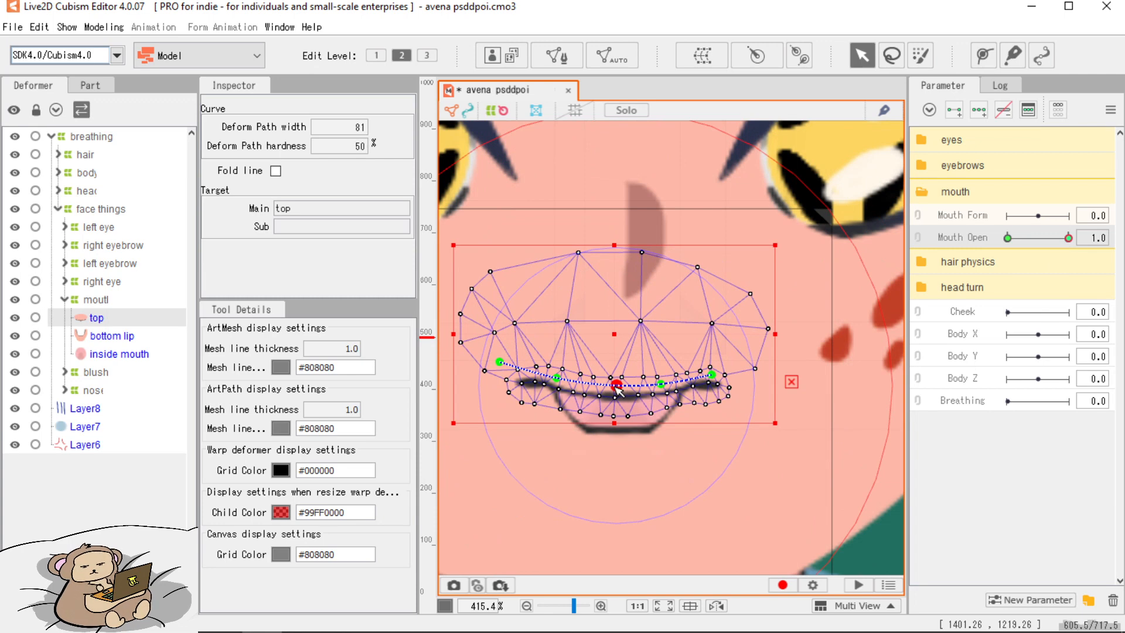
Add two Mouth Open keys to the bottom lip and move its mesh slightly down at the 1.0 key.
left_click(124, 338)
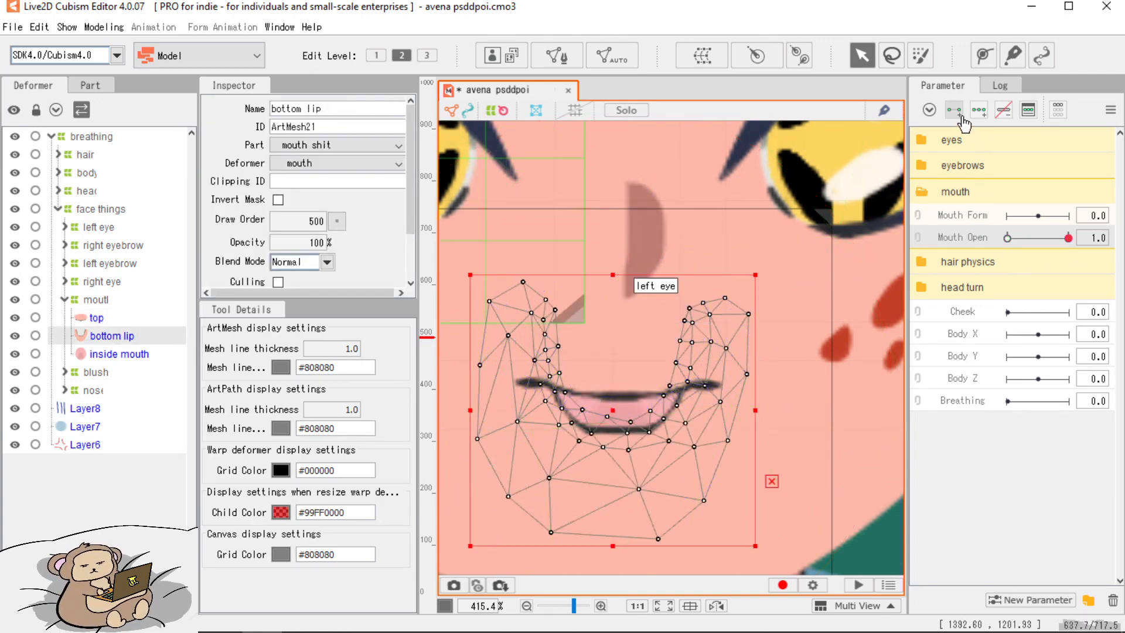
left_click(958, 116)
left_click_drag(763, 355, 777, 283)
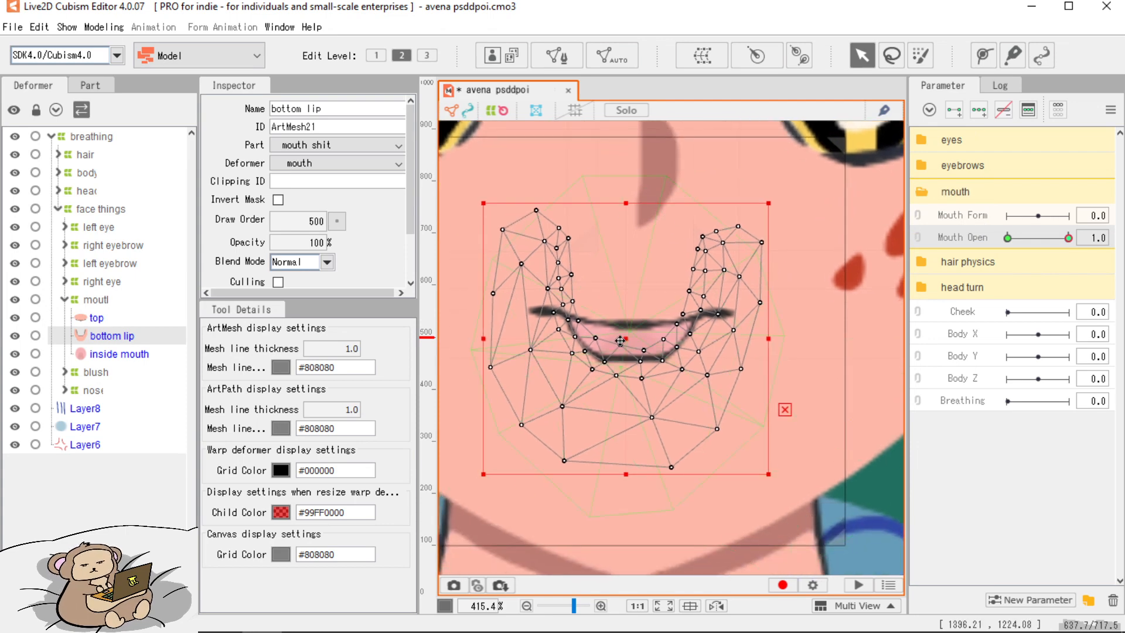
left_click_drag(623, 341, 623, 354)
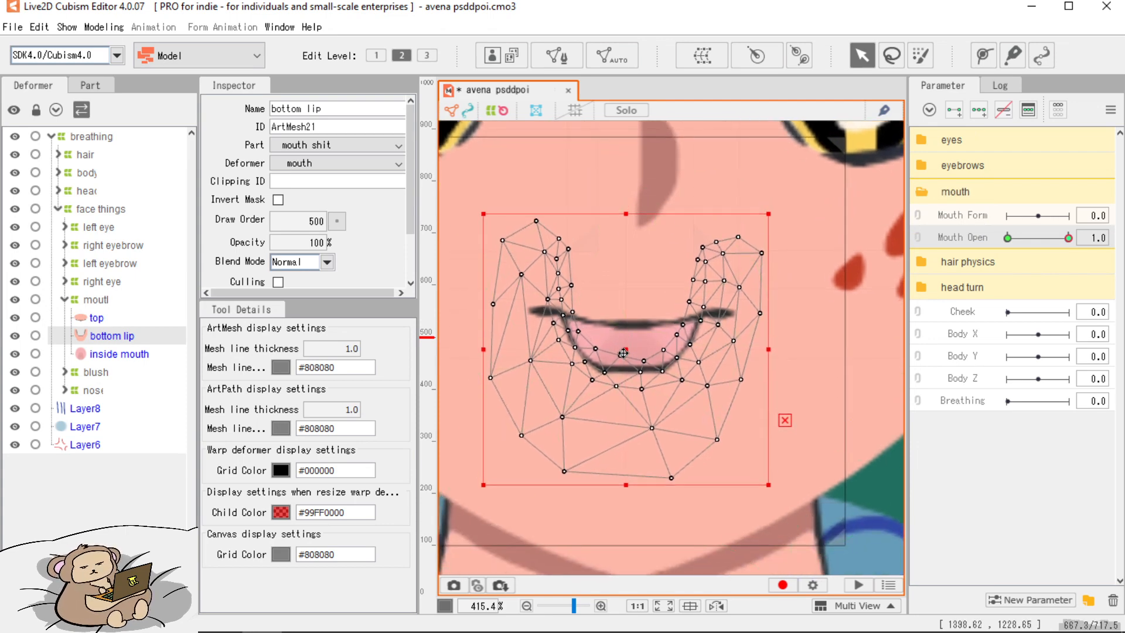
Draw a five-point U-shaped deform path along the bottom lip line and set its width to 76.
left_click(986, 60)
left_click(551, 250)
left_click(565, 328)
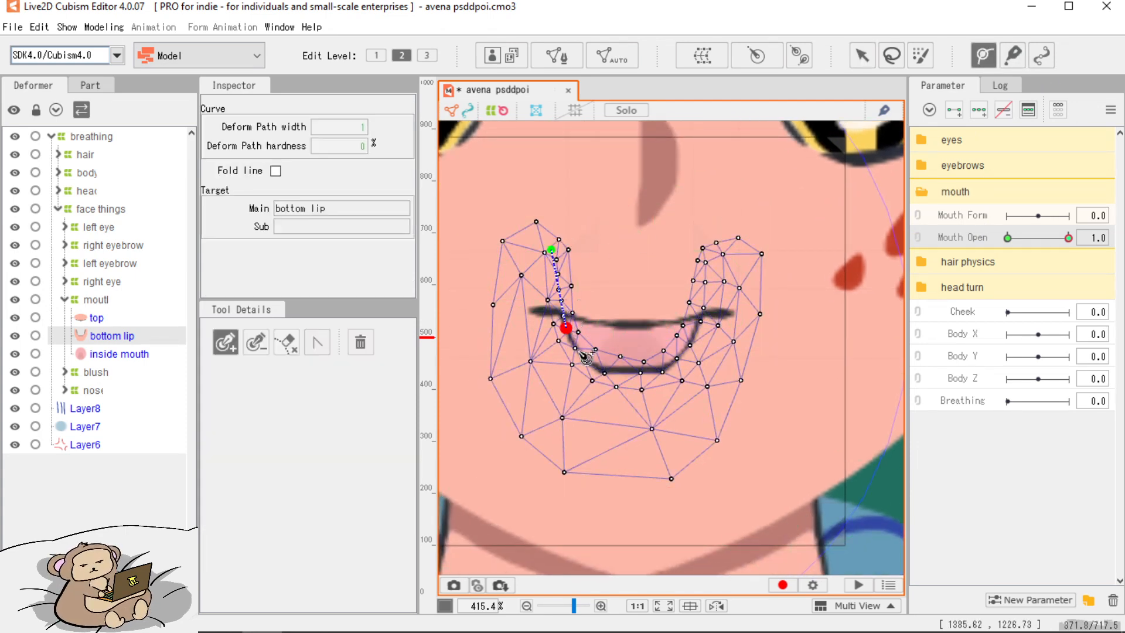
left_click(627, 373)
left_click(690, 342)
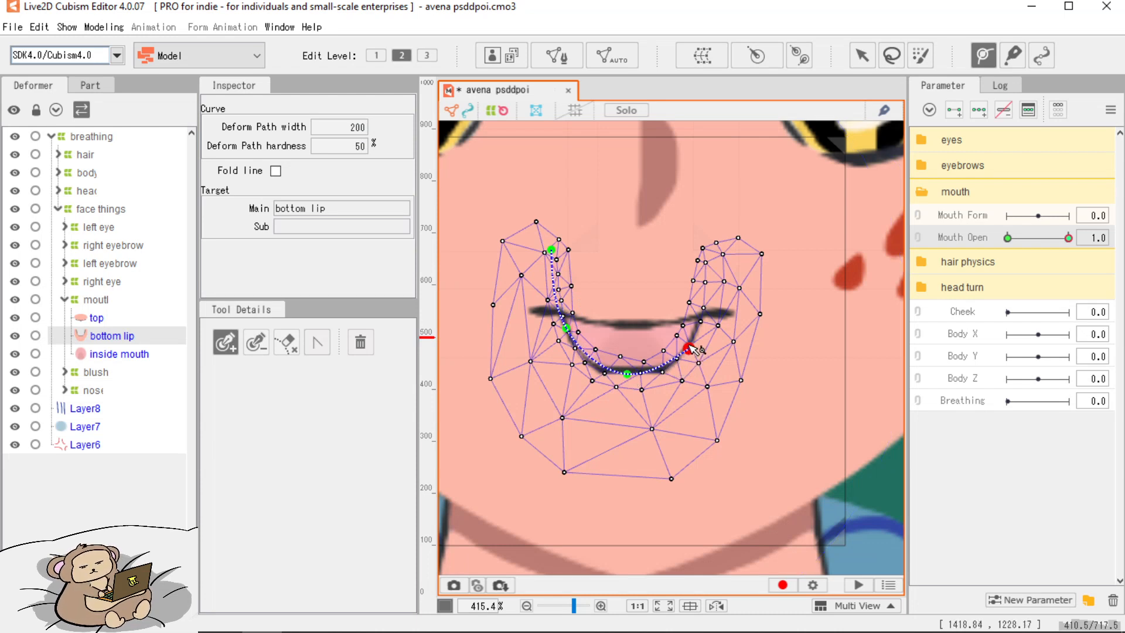
left_click(712, 265)
left_click(693, 336)
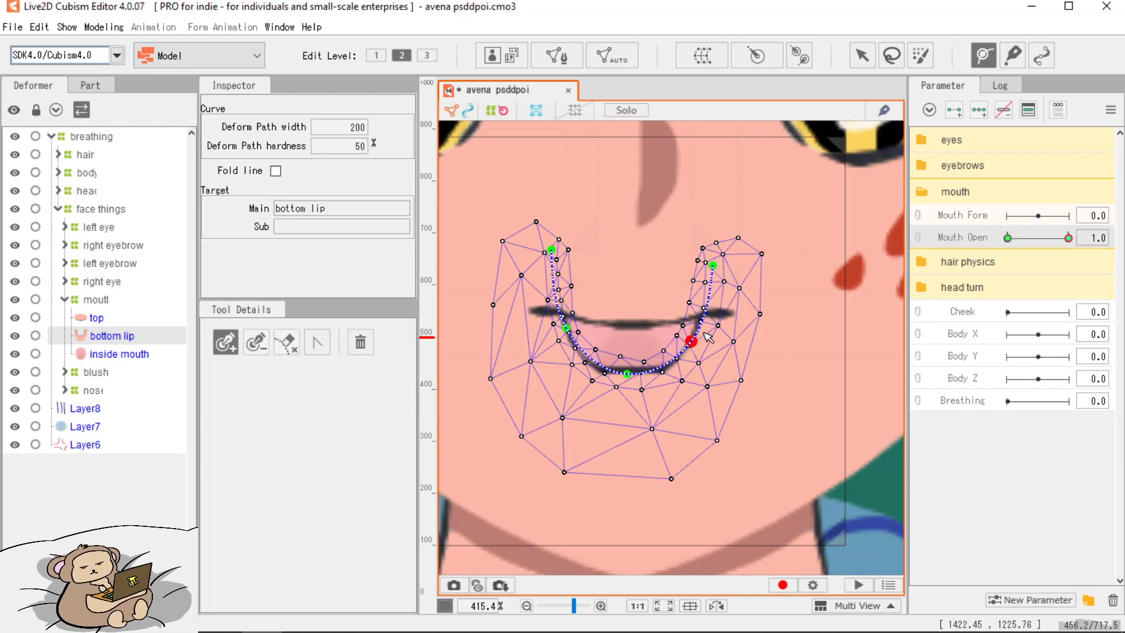
left_click_drag(345, 124, 272, 124)
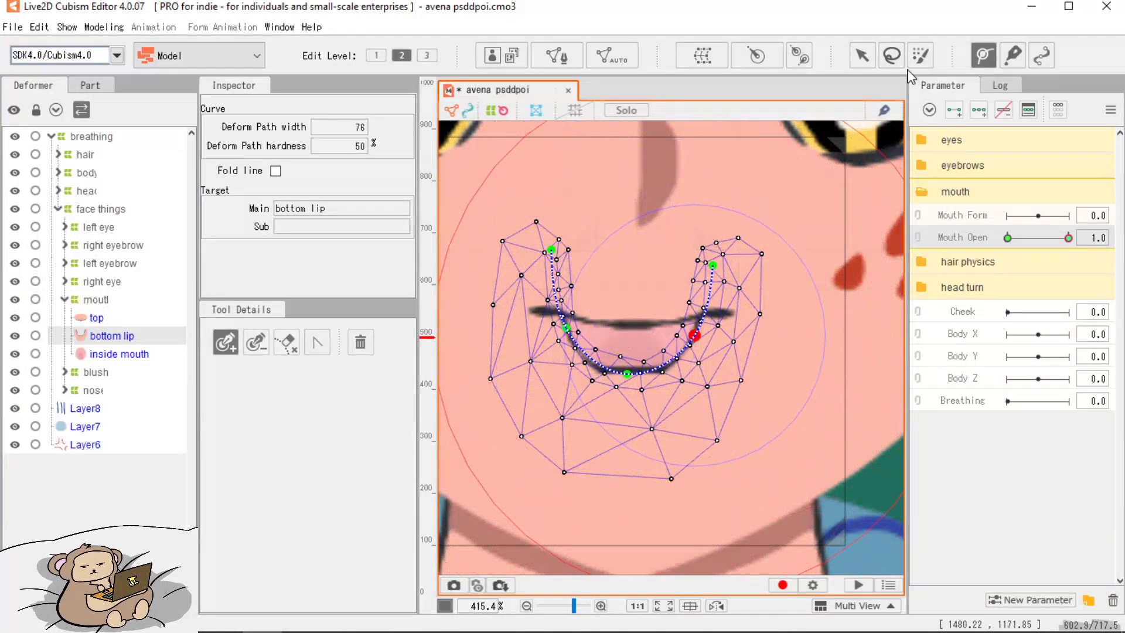
left_click(862, 55)
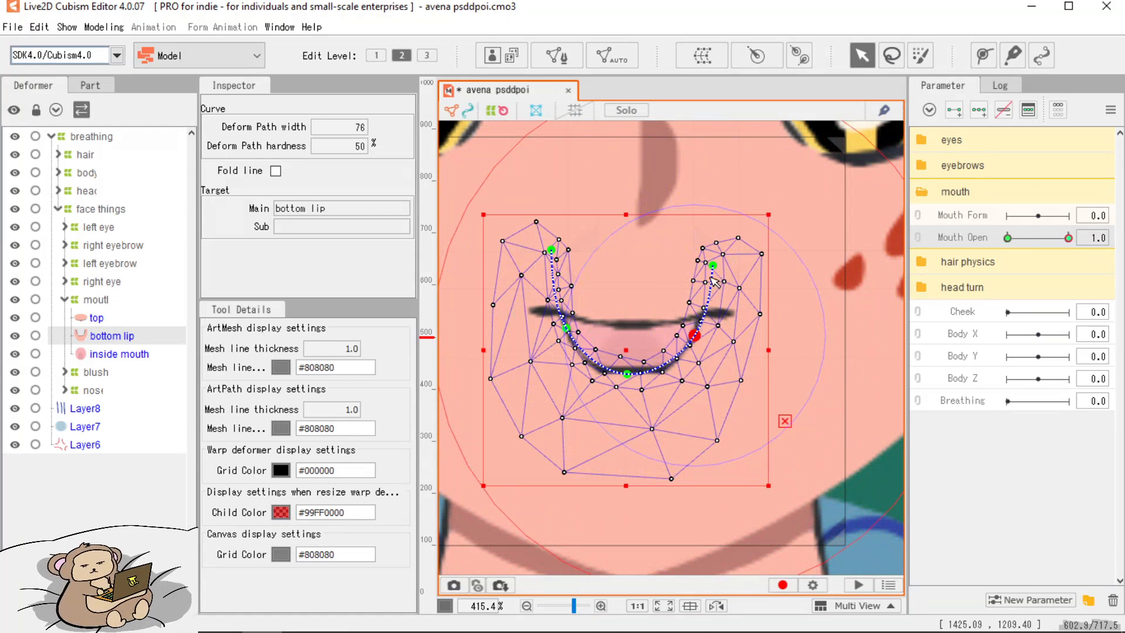
Reshape the bottom lip at Mouth Open 1.0 by nudging its path's side and bottom points down and both ends slightly outward.
left_click_drag(713, 266, 717, 265)
left_click_drag(695, 335, 696, 340)
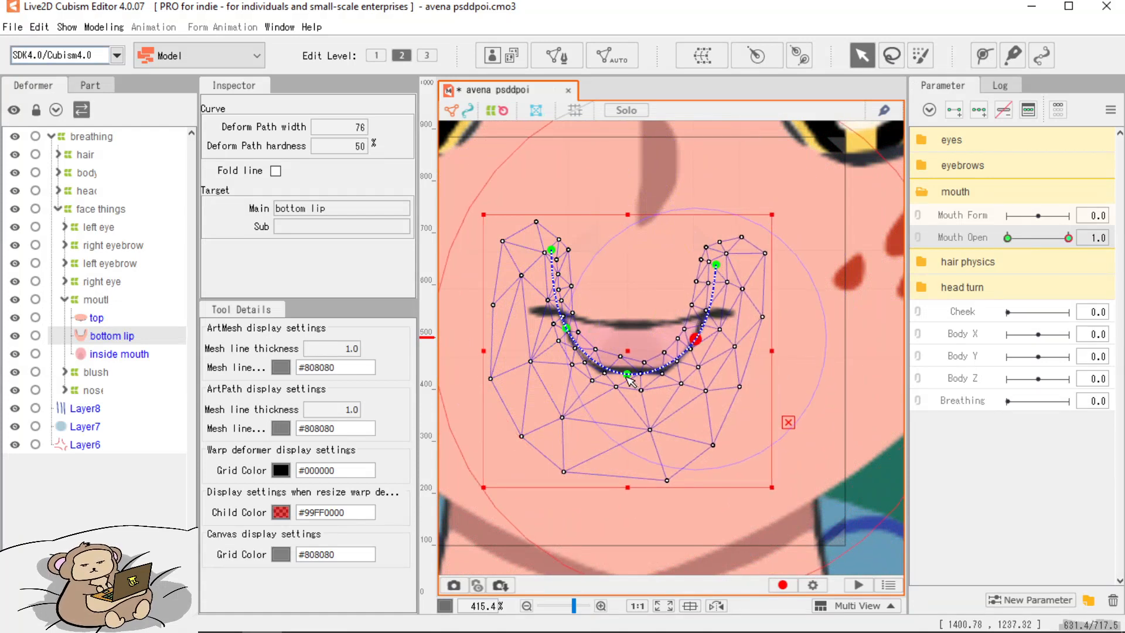
left_click_drag(627, 374, 628, 379)
left_click_drag(566, 328, 566, 337)
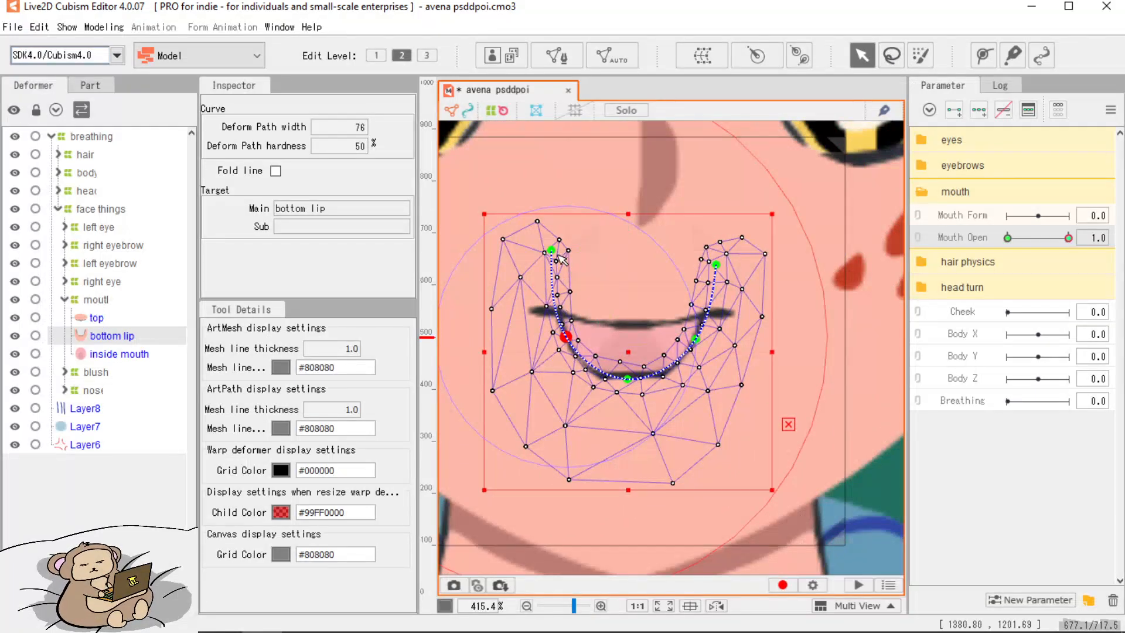
left_click_drag(552, 250, 549, 249)
Scrub Mouth Open between closed and open to preview both lips' movement.
left_click_drag(1068, 238, 1116, 319)
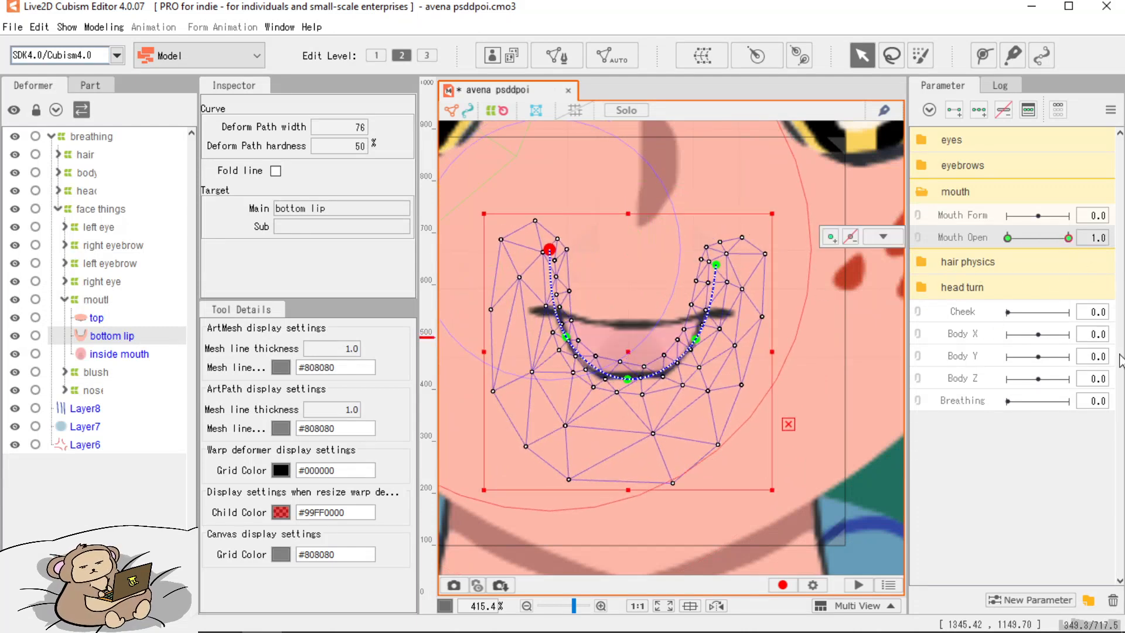
left_click_drag(1043, 372, 1020, 376)
left_click_drag(1021, 239, 1066, 221)
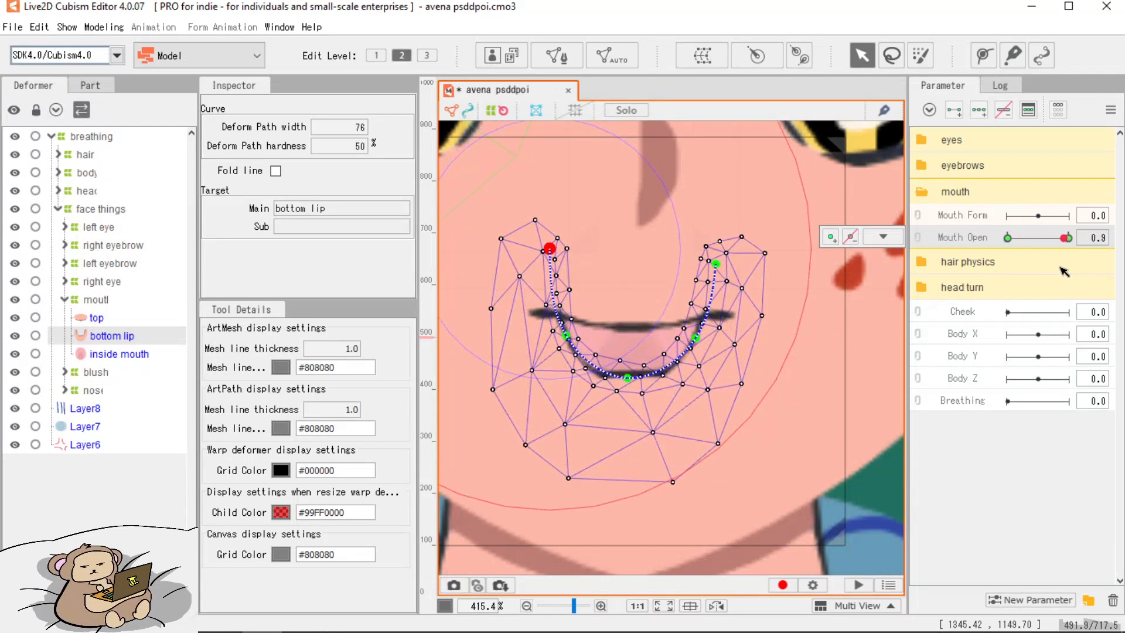
Add three keys to the Mouth Form parameter for the top and bottom lip meshes together.
left_click(954, 219)
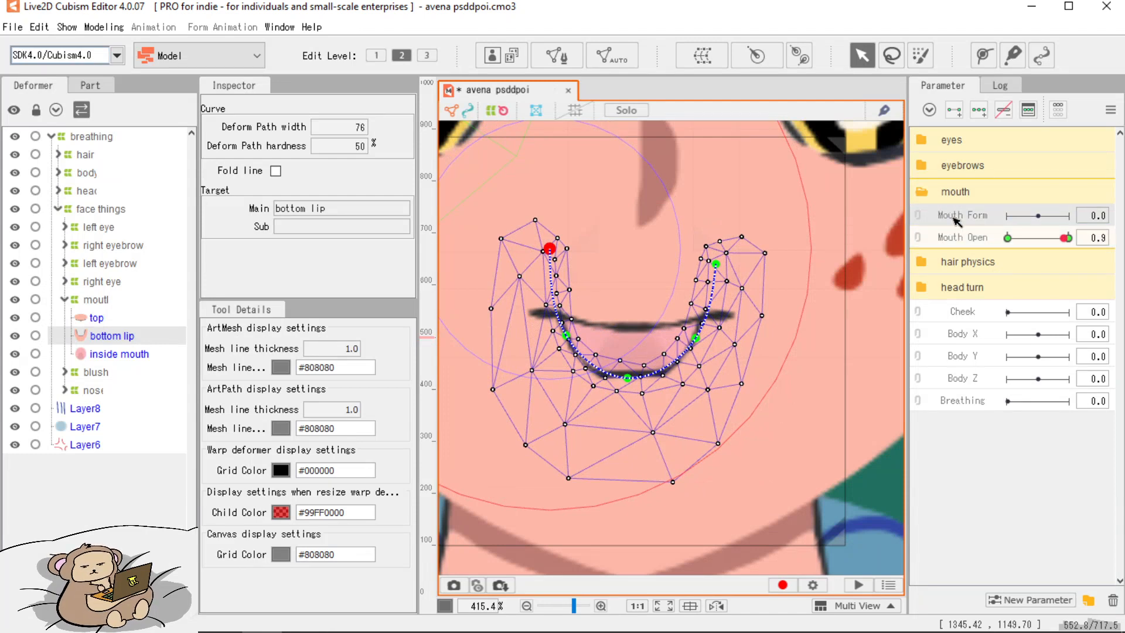
left_click(102, 324)
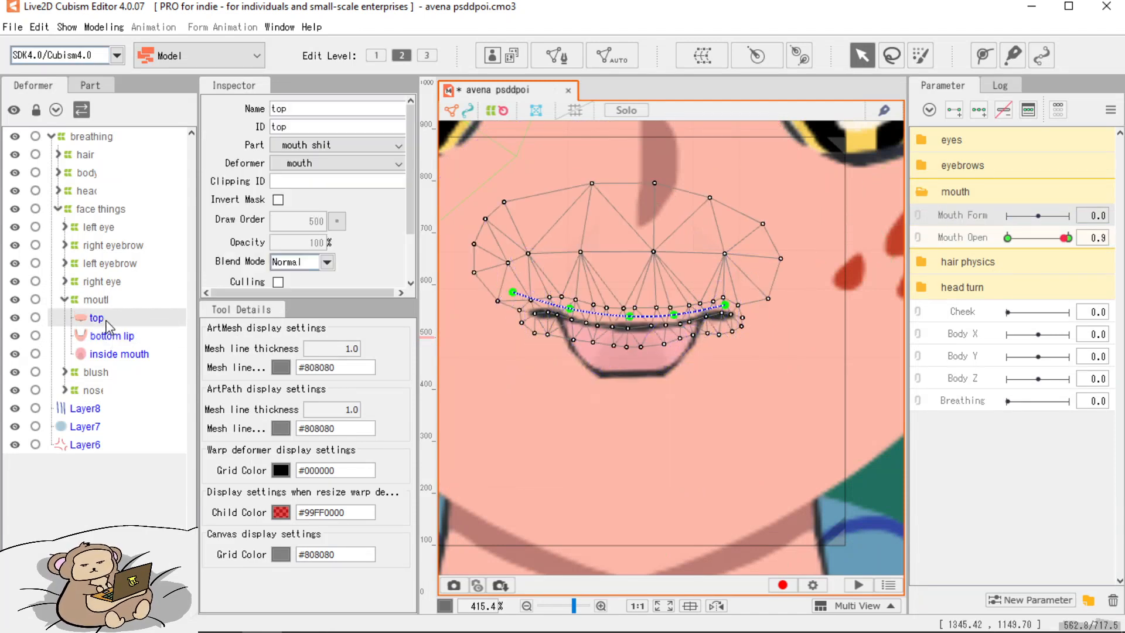
left_click(106, 321, "ctrl")
left_click(113, 335, "ctrl")
left_click(108, 321, "ctrl")
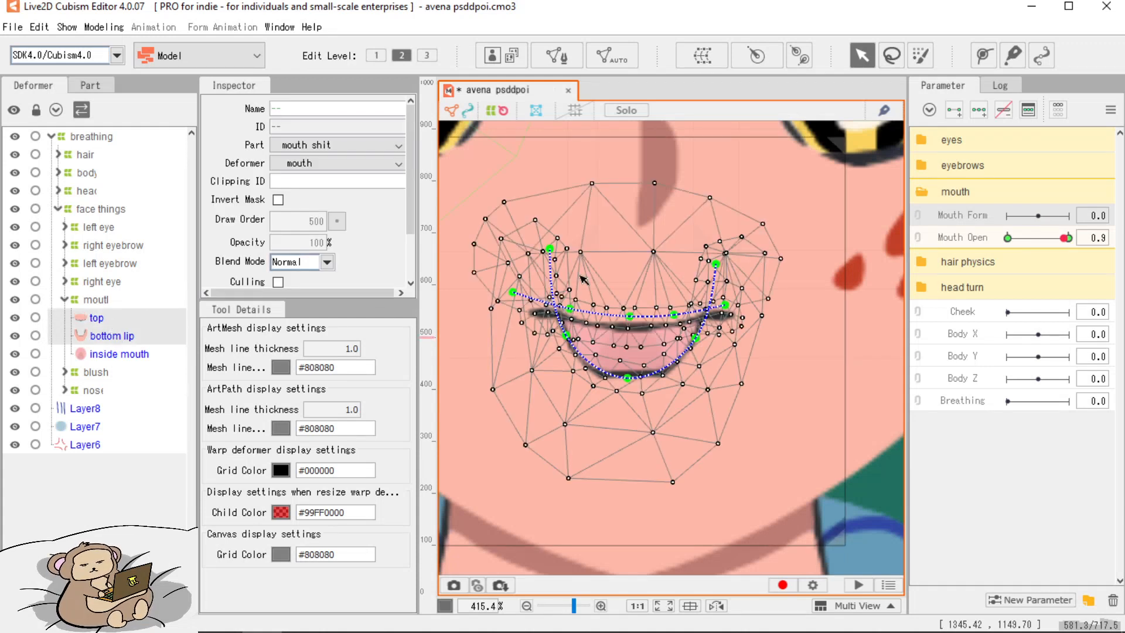
left_click(979, 115)
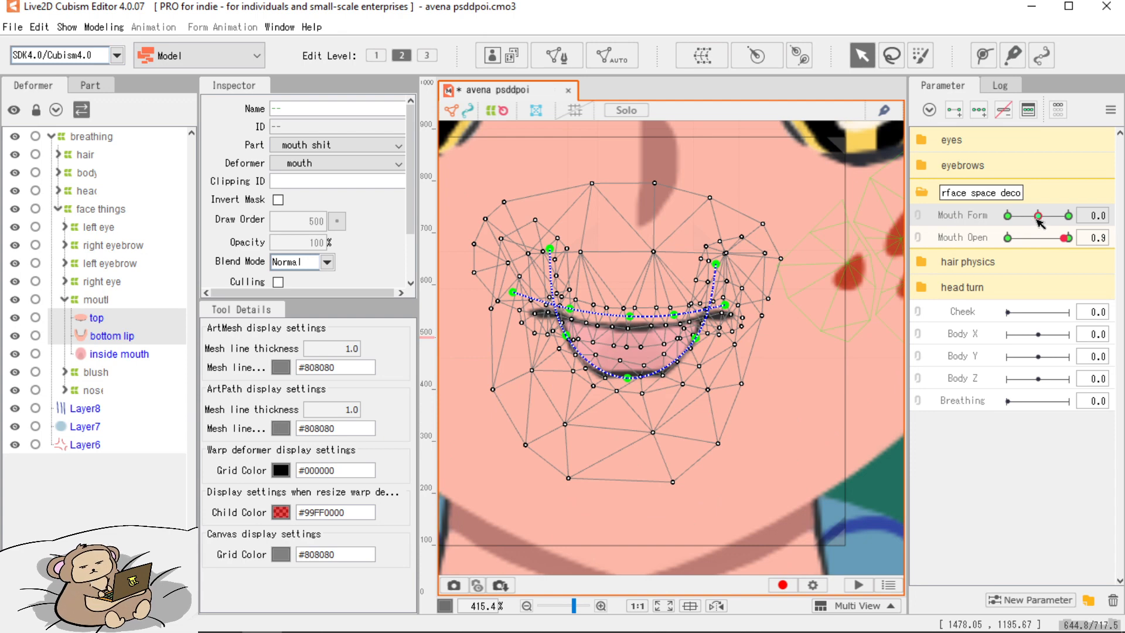
Combine the Mouth Form and Mouth Open parameters into one linked grid and preview the lips at its neutral key points.
left_click_drag(1037, 218, 972, 222)
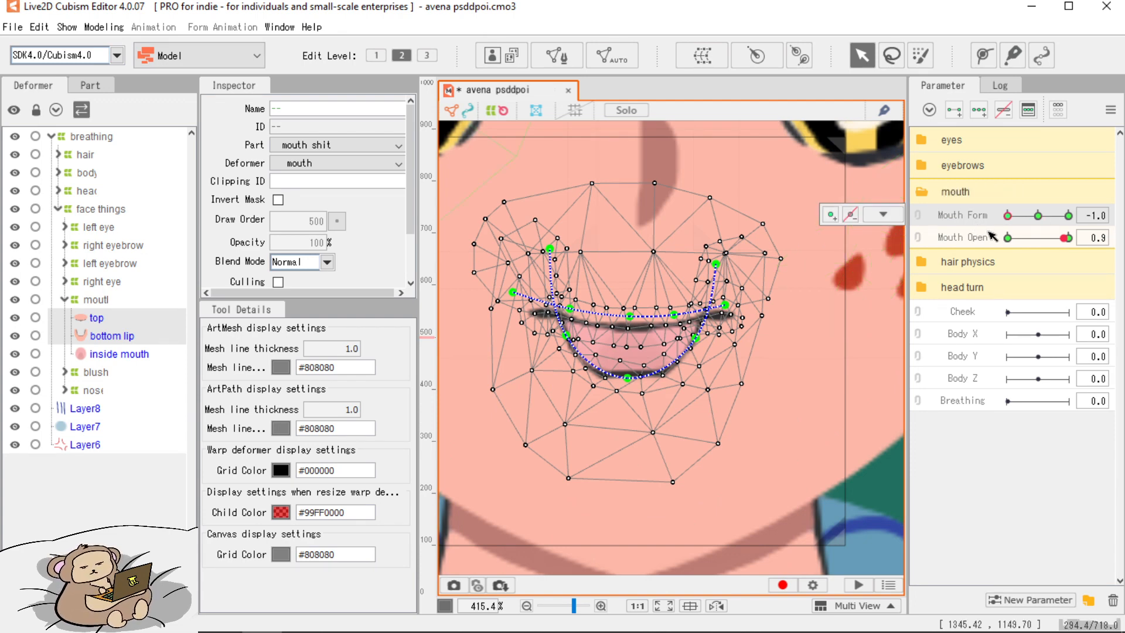
left_click_drag(989, 231, 1065, 234)
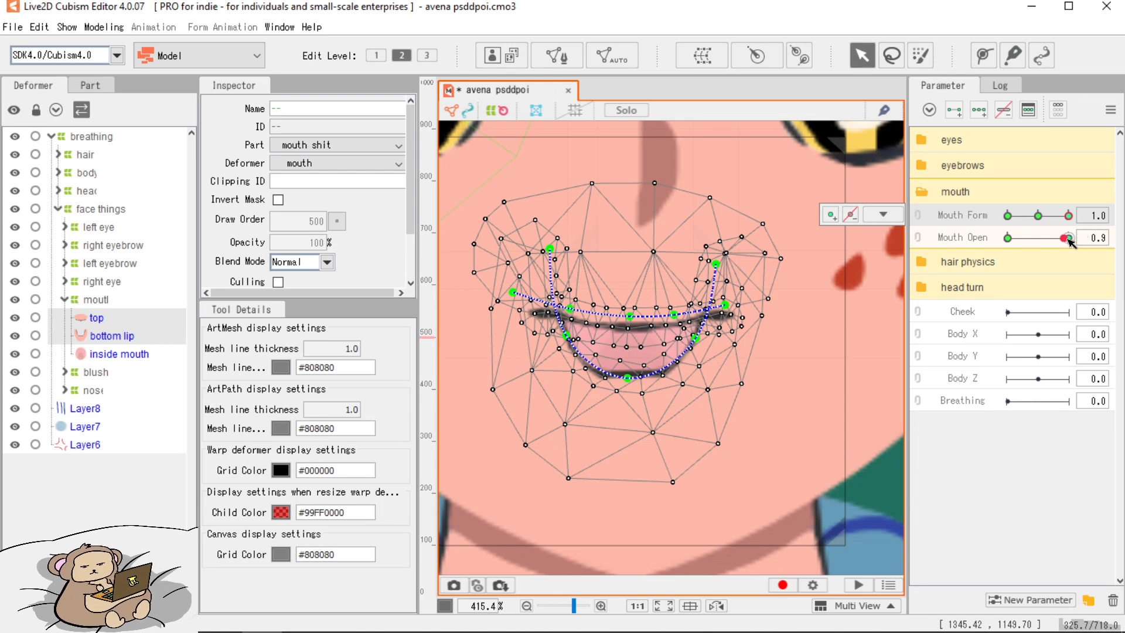
left_click(920, 216)
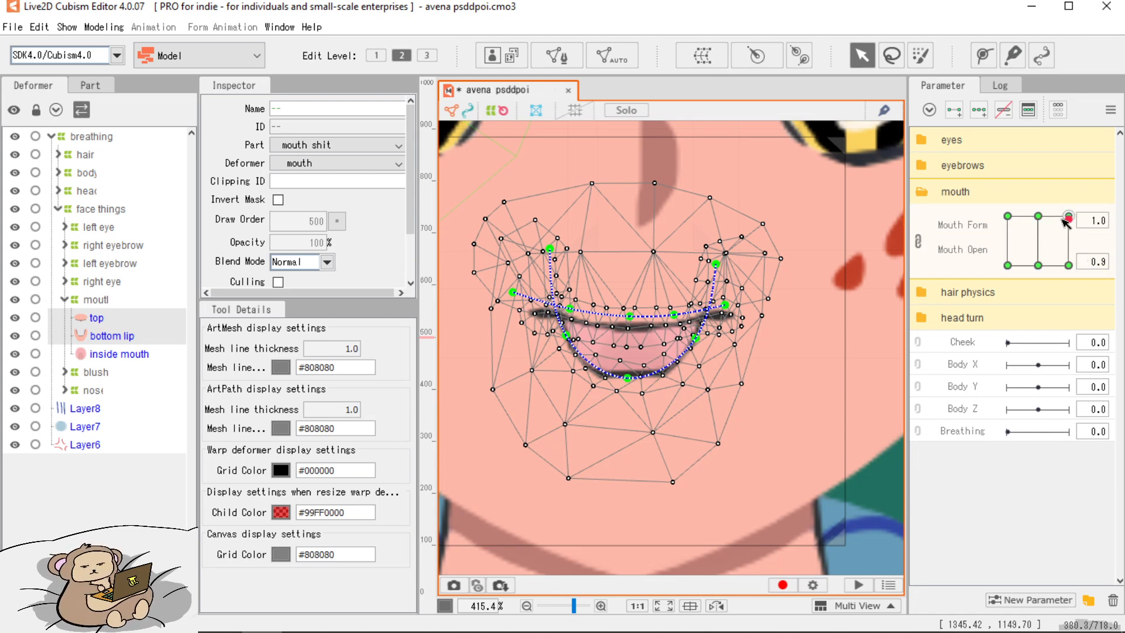
left_click_drag(1065, 223, 1031, 225)
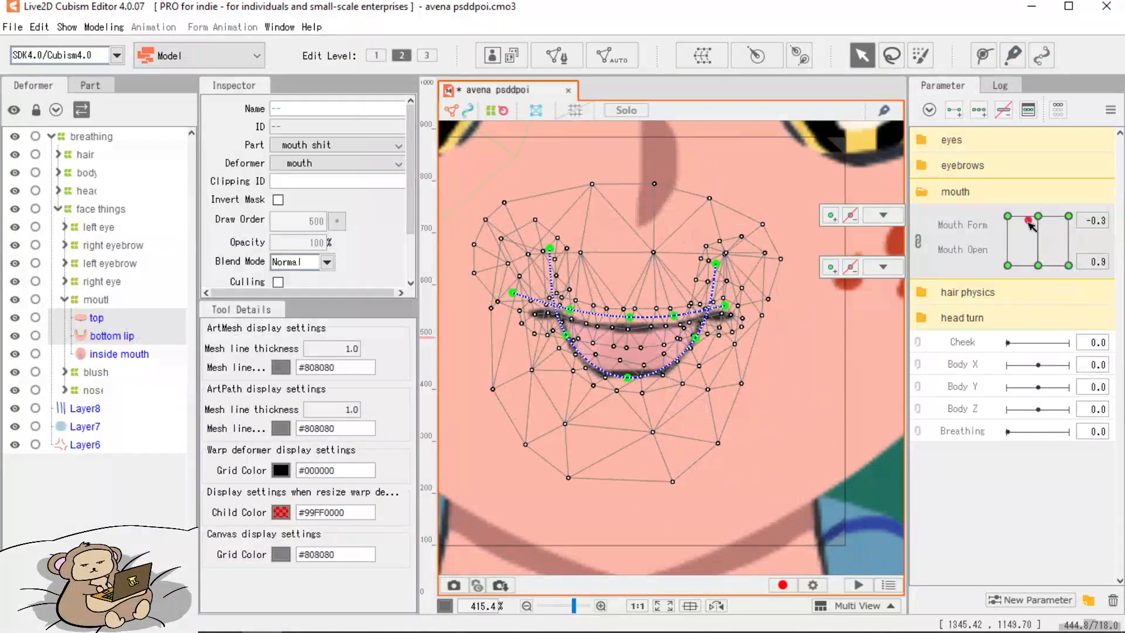
left_click_drag(1039, 267, 1040, 266)
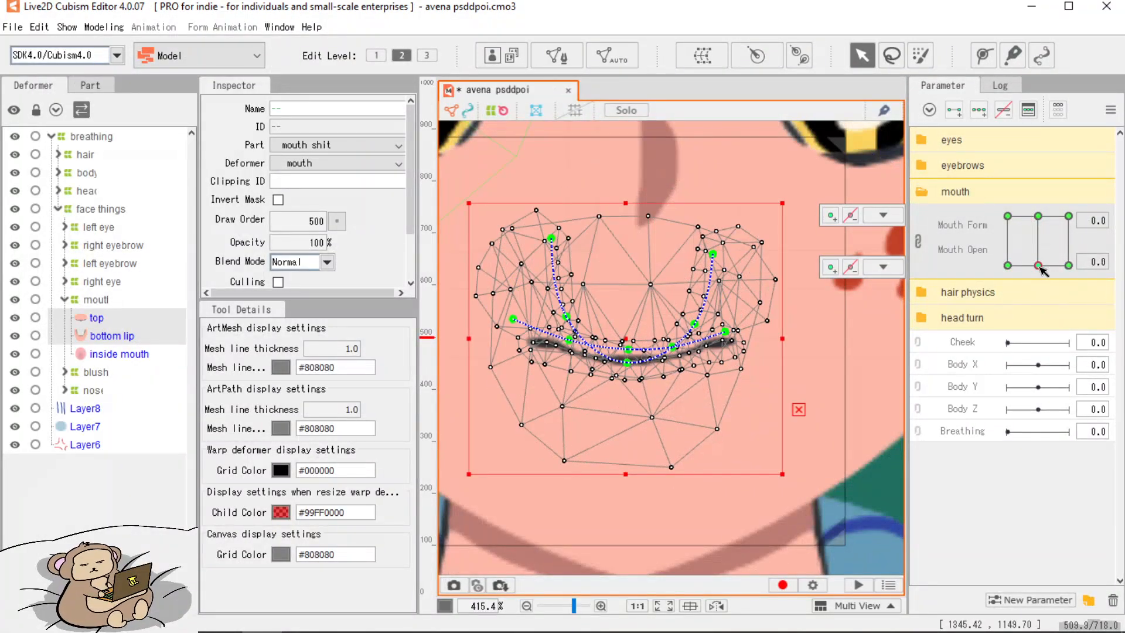
left_click(1041, 220)
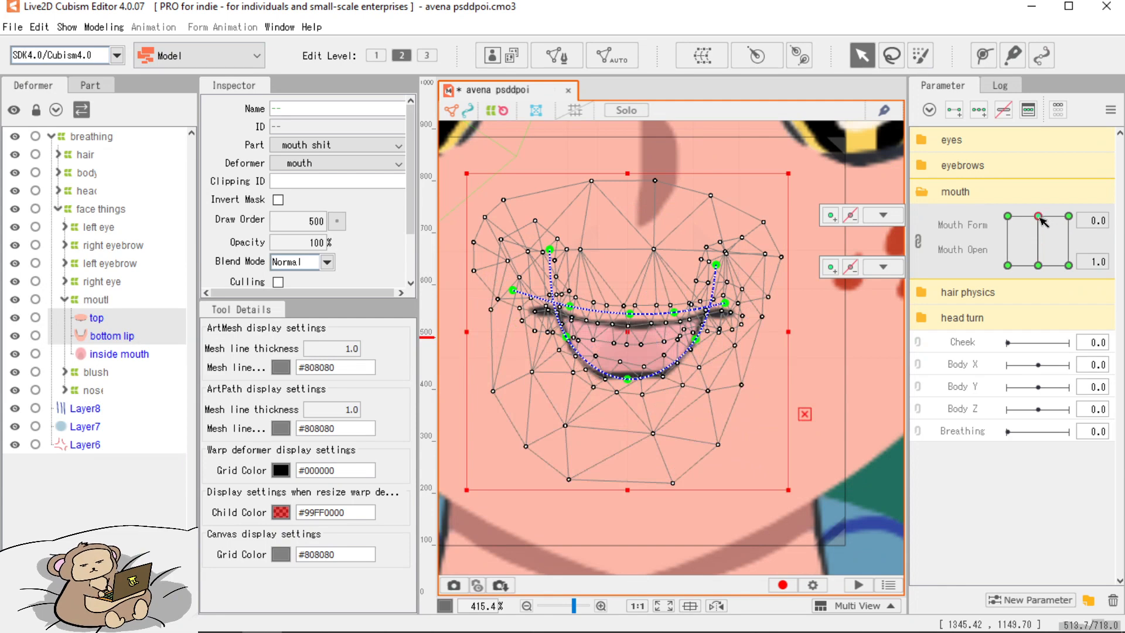
At Mouth Form 1.0 and Mouth Open 0.0, shape the top lip into a wide smile by pulling its path ends outward and up and adjusting the inner points.
left_click(1070, 267)
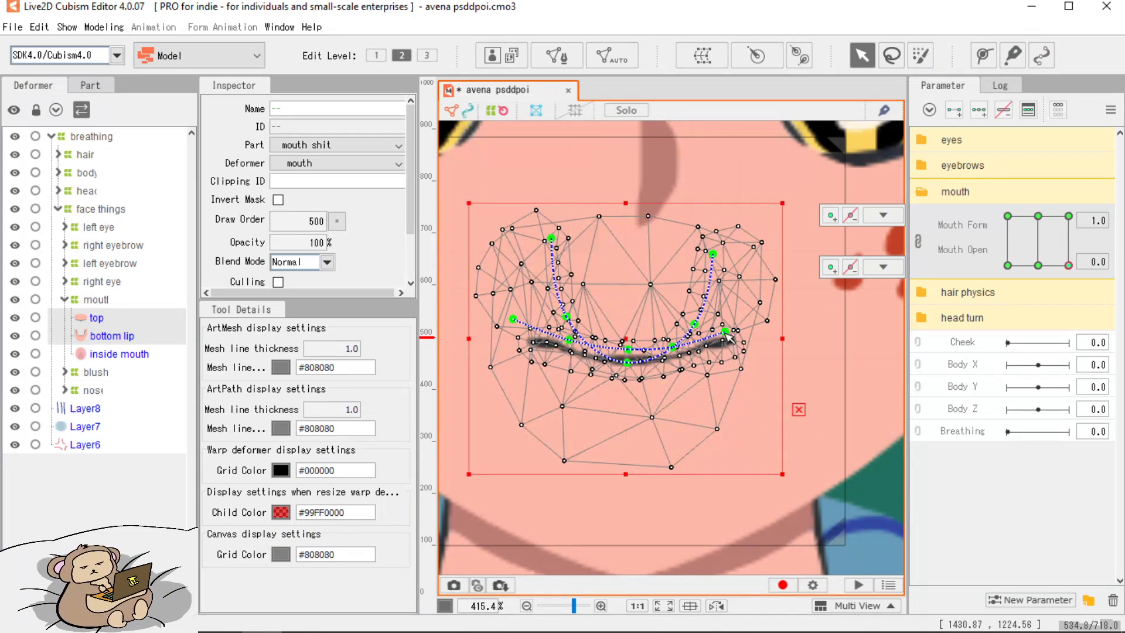
left_click(96, 318)
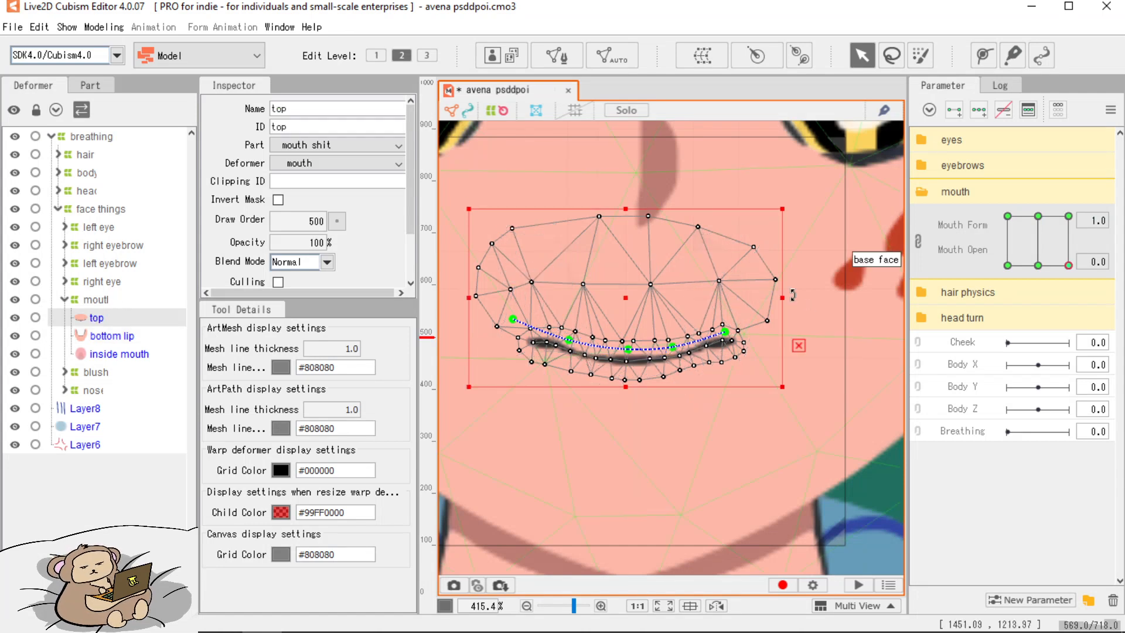
left_click_drag(726, 331, 749, 310)
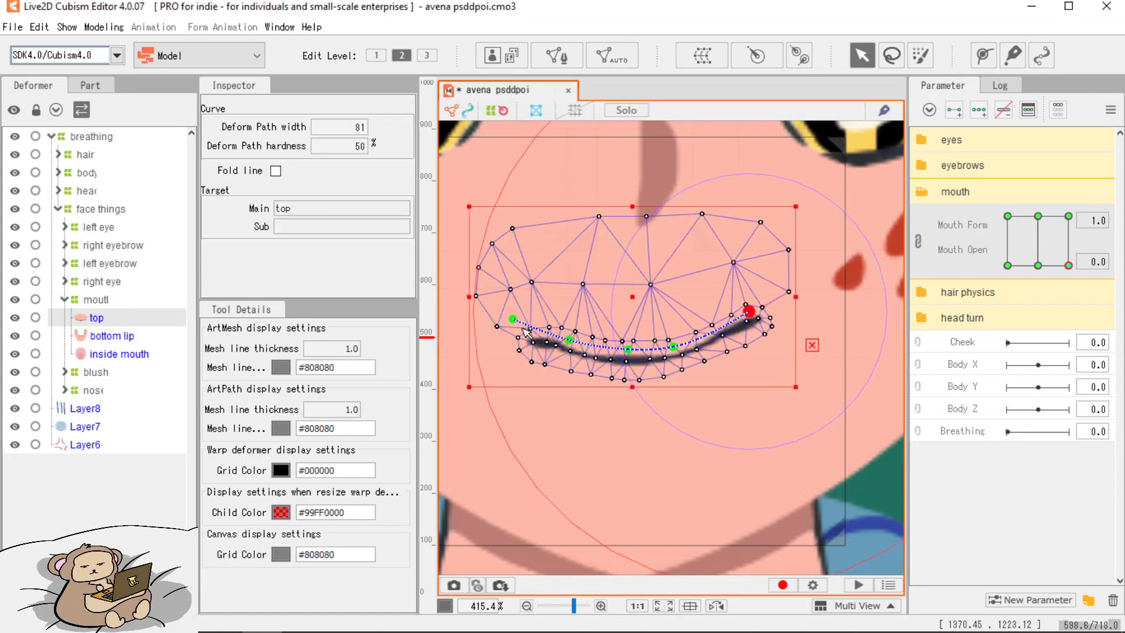
left_click_drag(513, 320, 478, 296)
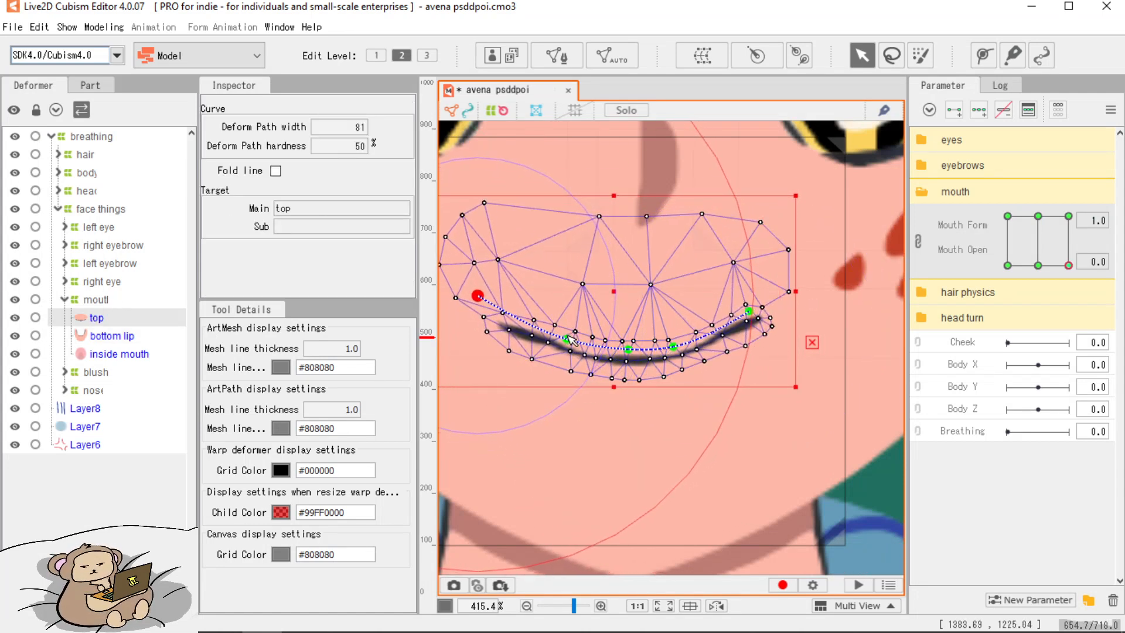
left_click_drag(569, 339, 618, 348)
left_click(678, 343)
left_click(623, 350)
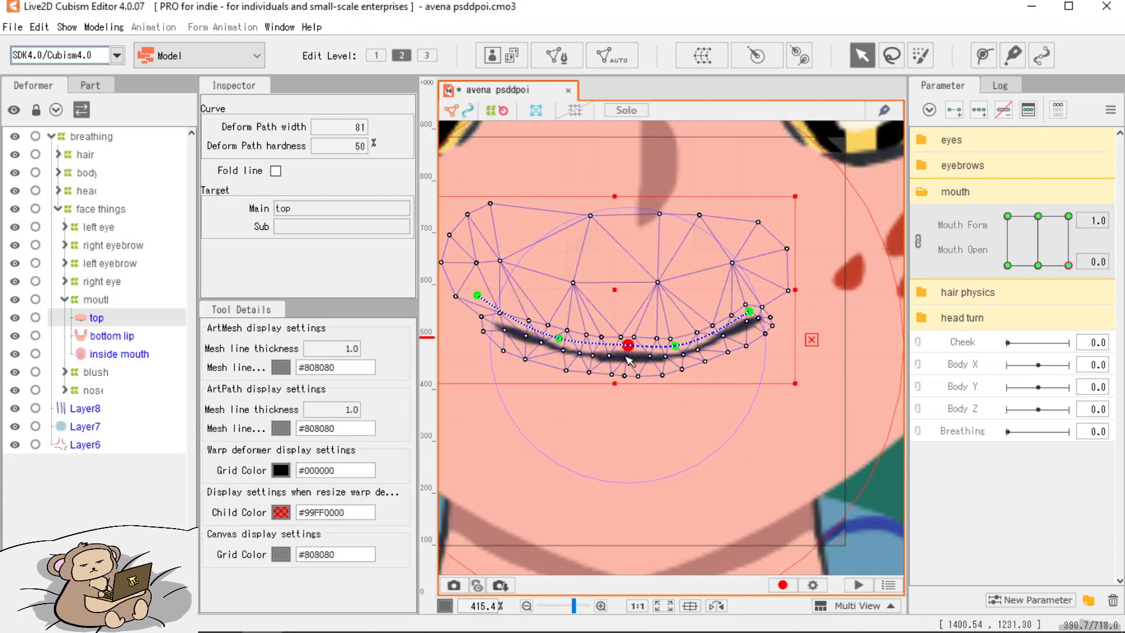
left_click_drag(612, 354, 611, 355)
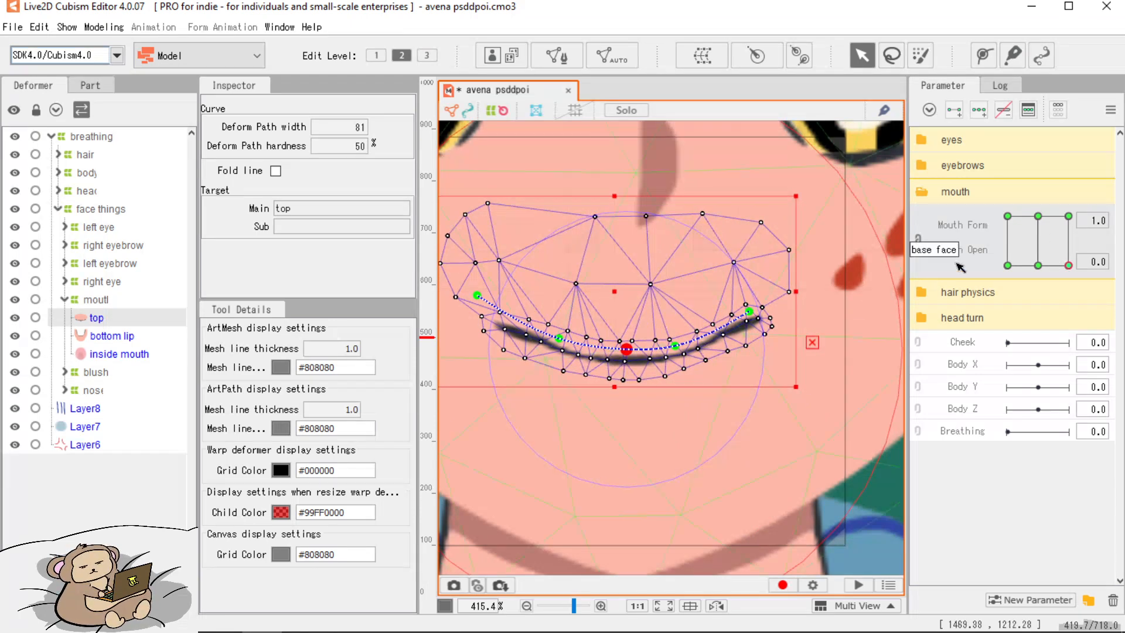
At Mouth Form 1.0 and Mouth Open 1.0, pull the top lip path's ends outward and up and nudge the adjoining inner point.
left_click_drag(1070, 268, 1069, 217)
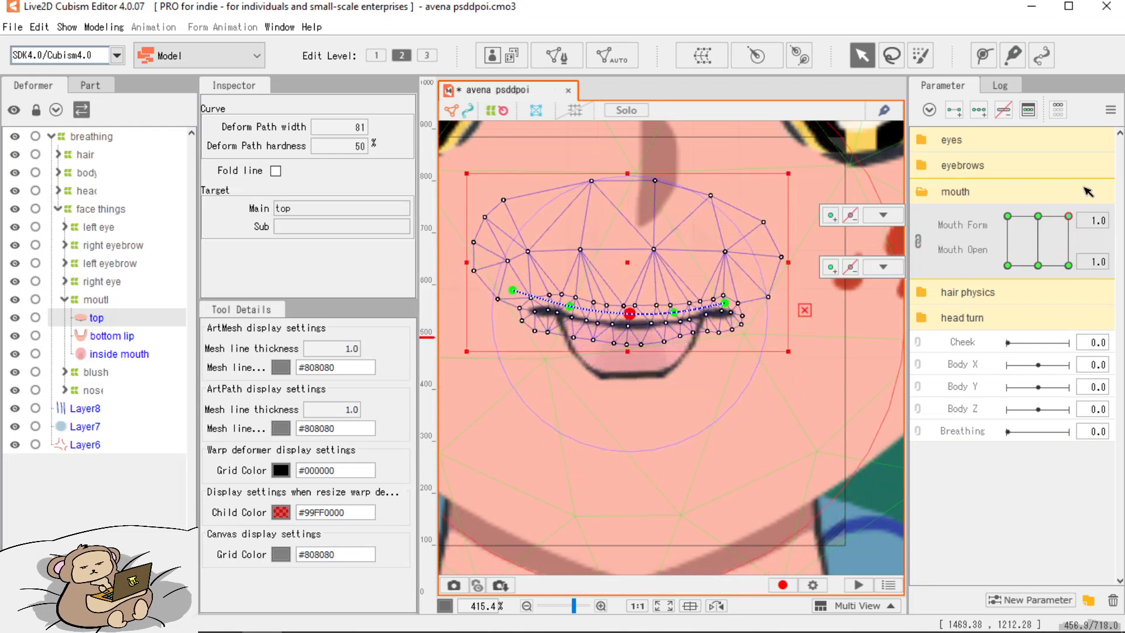
left_click(734, 303)
left_click_drag(749, 299, 760, 284)
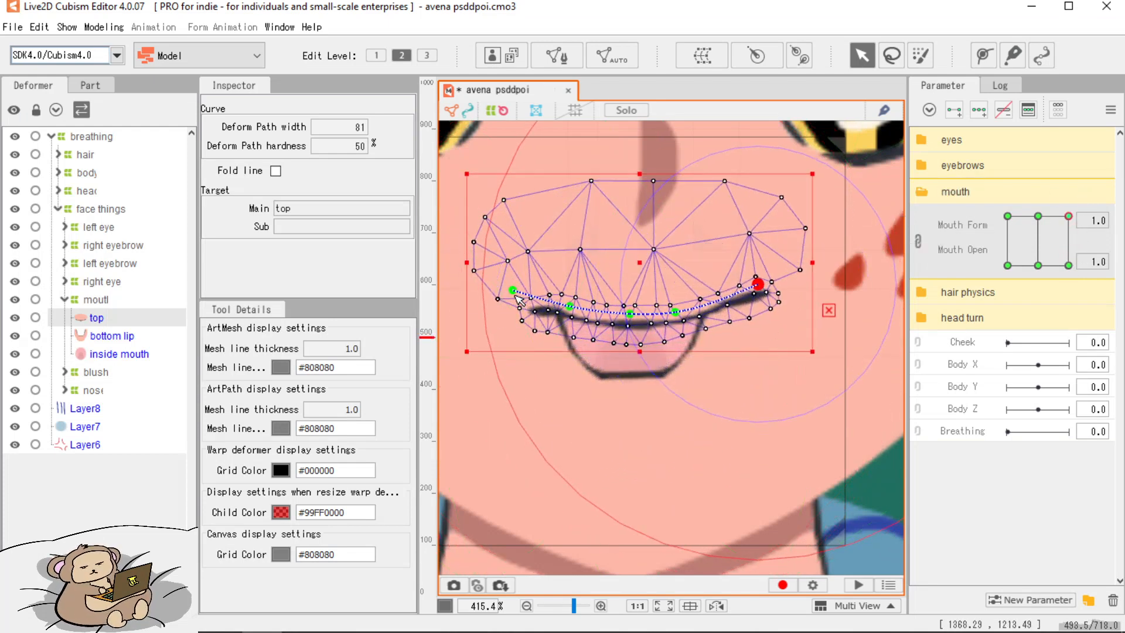
left_click_drag(512, 290, 474, 275)
left_click(567, 305)
left_click_drag(565, 306, 563, 305)
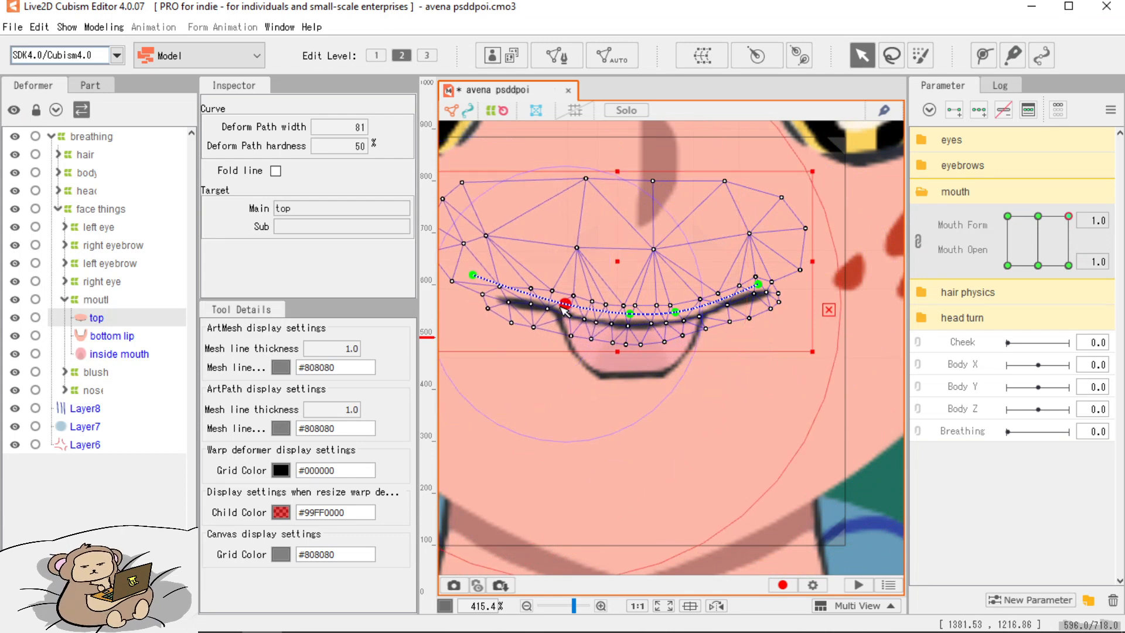
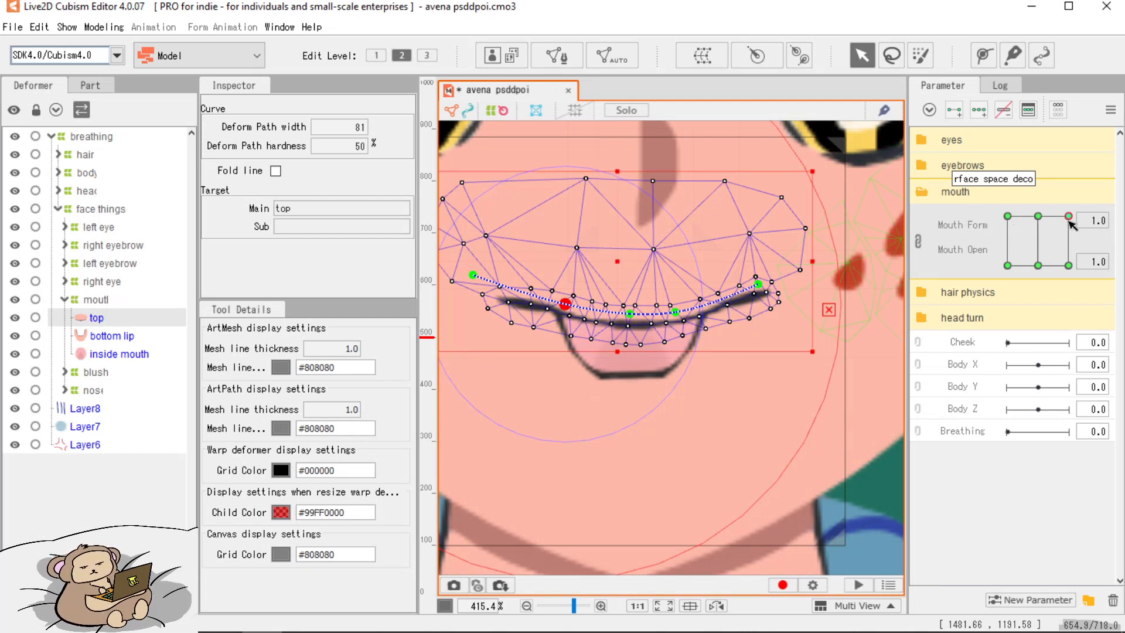
Lower the bottom lip at Mouth Form 1.0 and Mouth Open 1.0, and spread its path's ends and side points to meet the widened top lip.
left_click(115, 338)
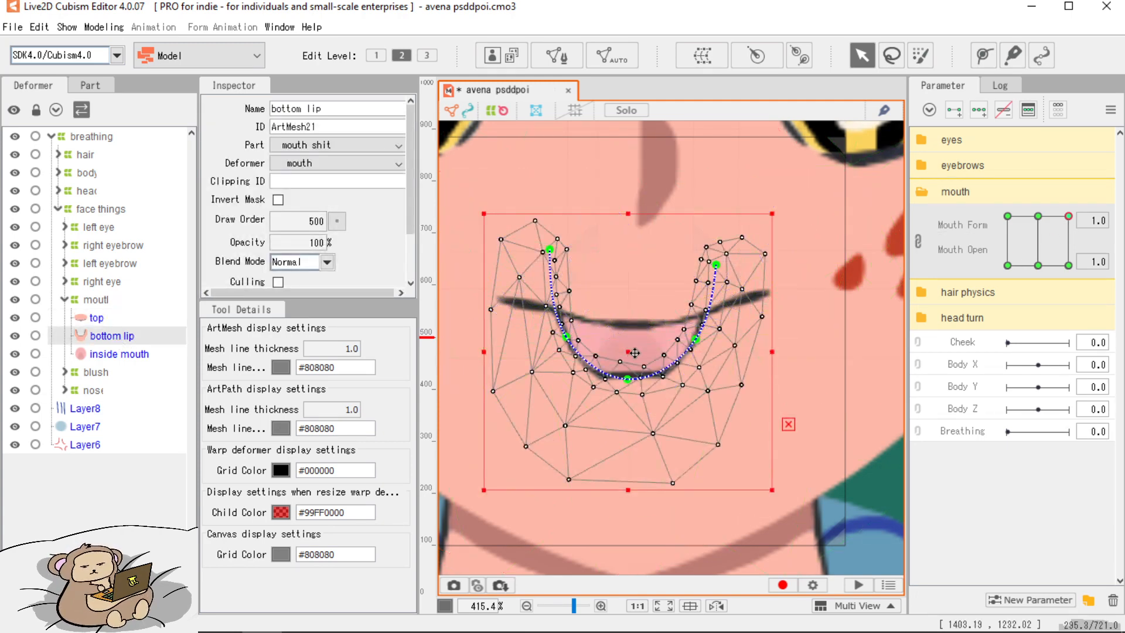
left_click_drag(633, 361, 633, 372)
left_click_drag(550, 268, 527, 268)
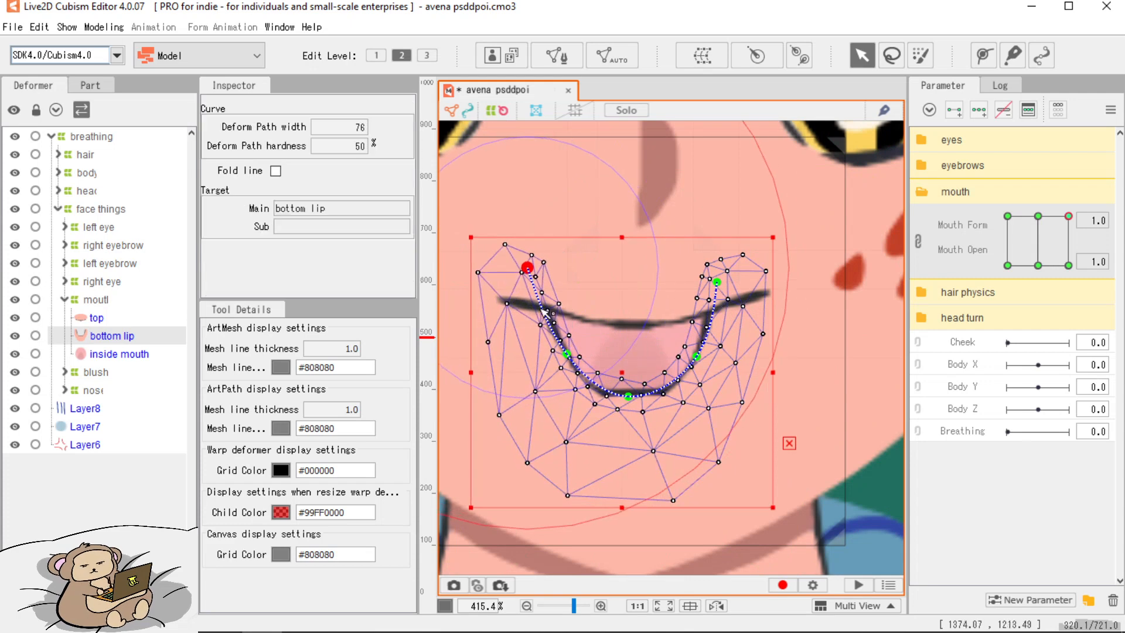
left_click_drag(566, 354, 554, 352)
left_click_drag(528, 268, 502, 273)
left_click_drag(696, 357, 706, 356)
left_click_drag(717, 282, 752, 281)
left_click_drag(706, 356, 712, 358)
left_click(629, 399)
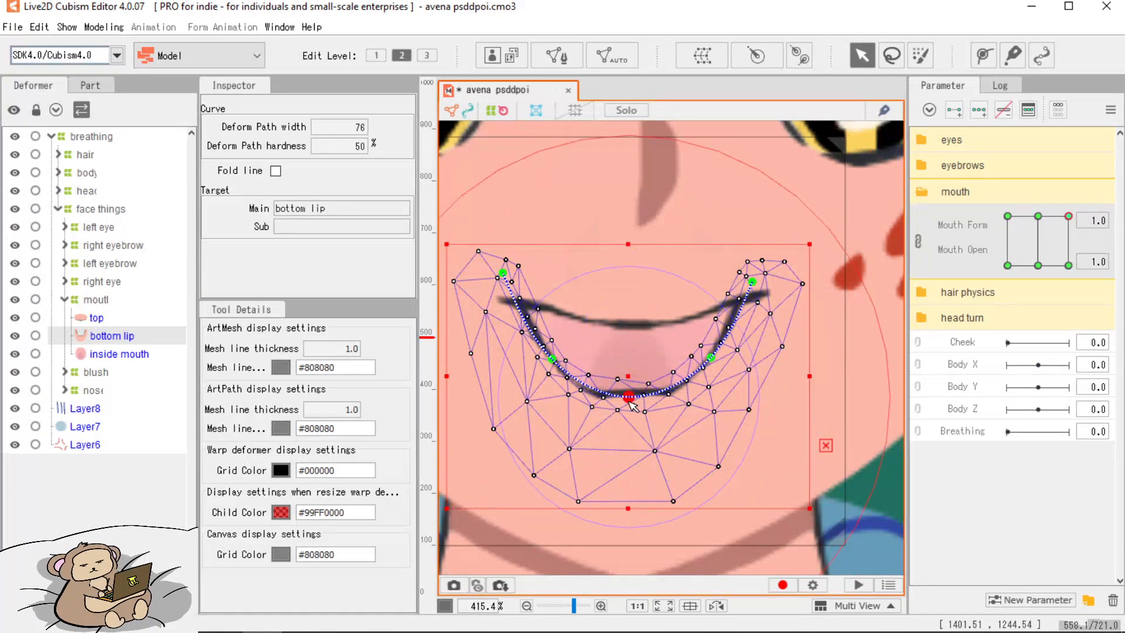
left_click_drag(630, 399, 631, 399)
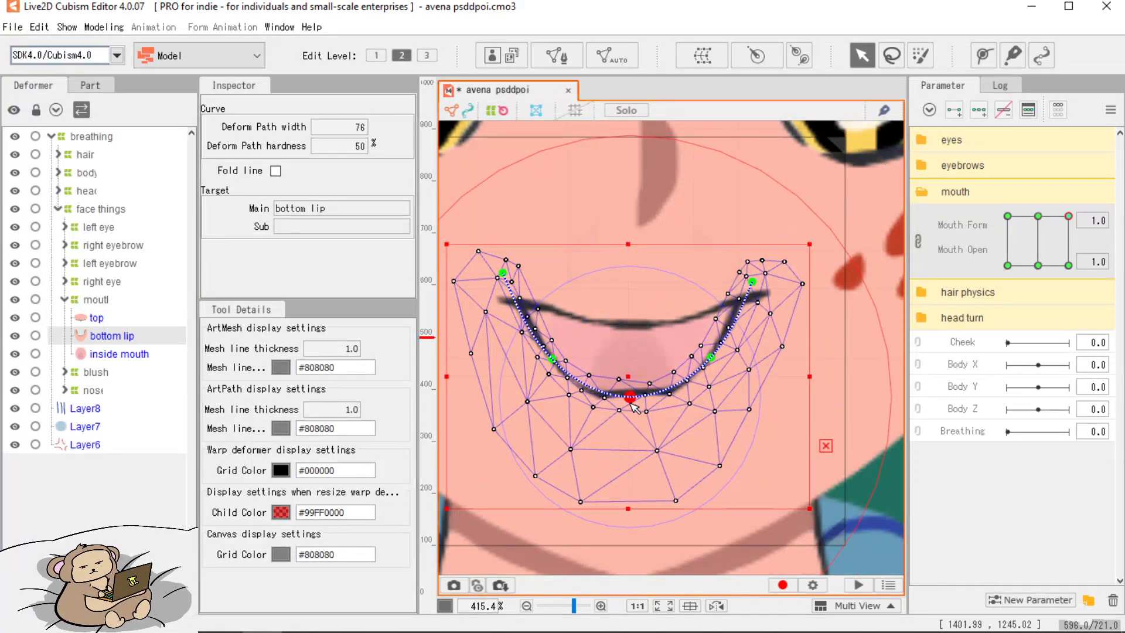
Save the model and preview the smile between Mouth Open 1.0 and 0.0.
scroll(703, 368, "down", 3)
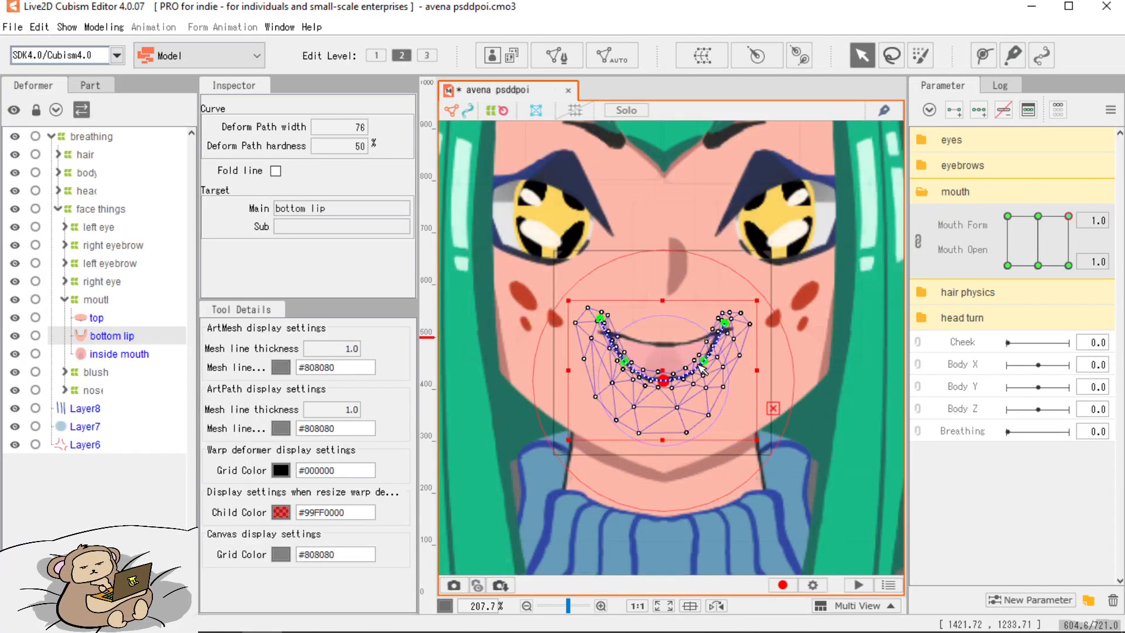
scroll(703, 368, "up", 2)
key("ctrl+s")
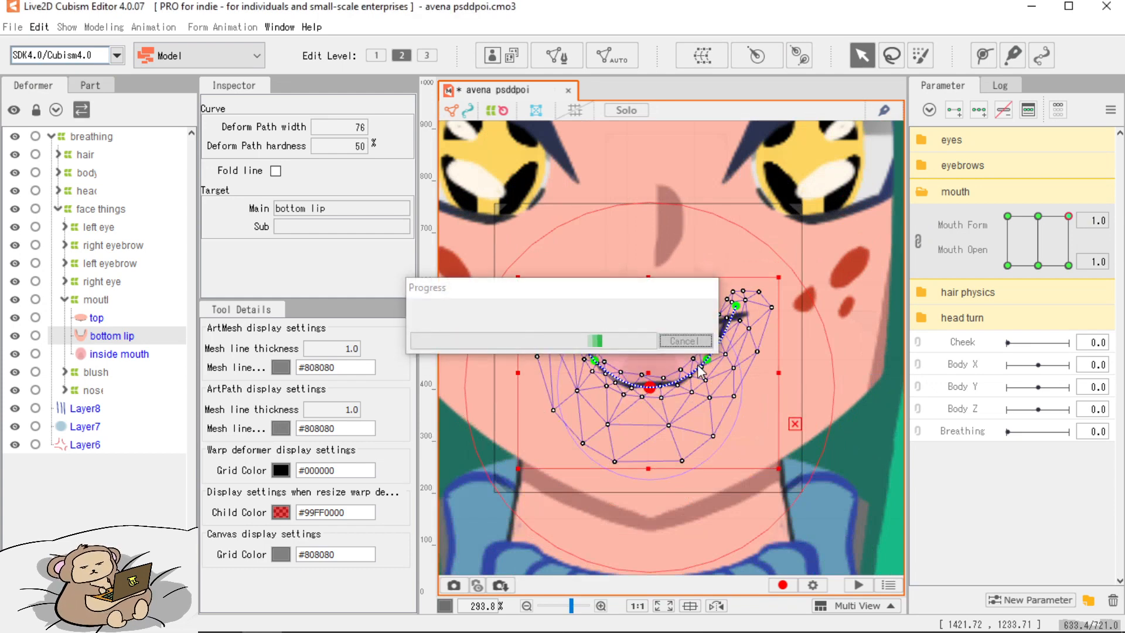
scroll(678, 350, "up", 3)
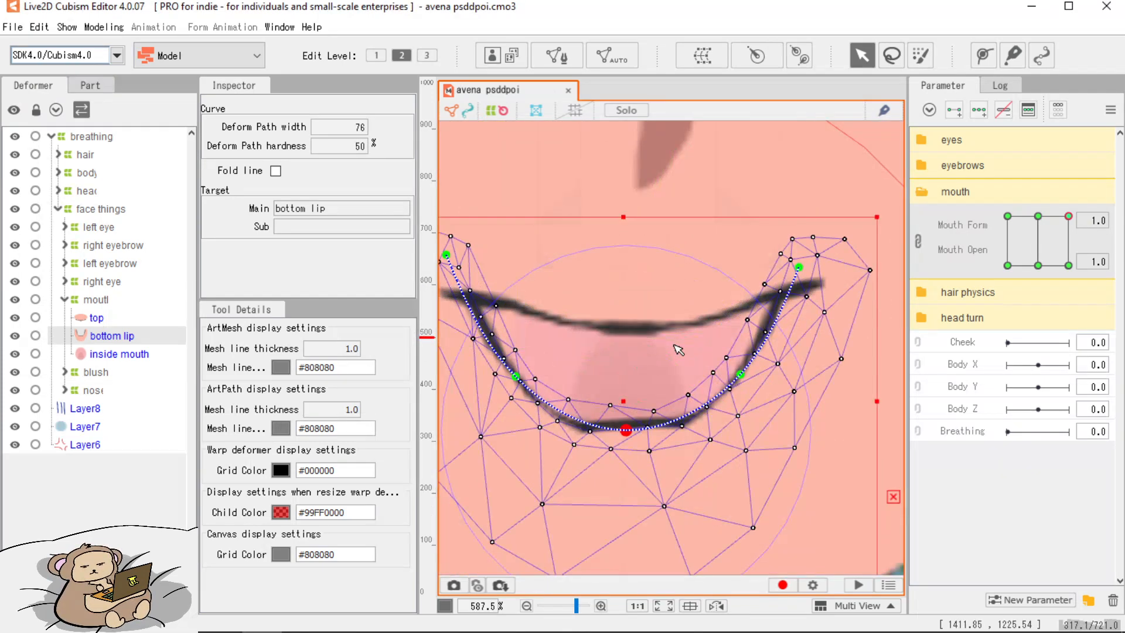
scroll(677, 350, "down", 3)
left_click_drag(1068, 217, 1116, 283)
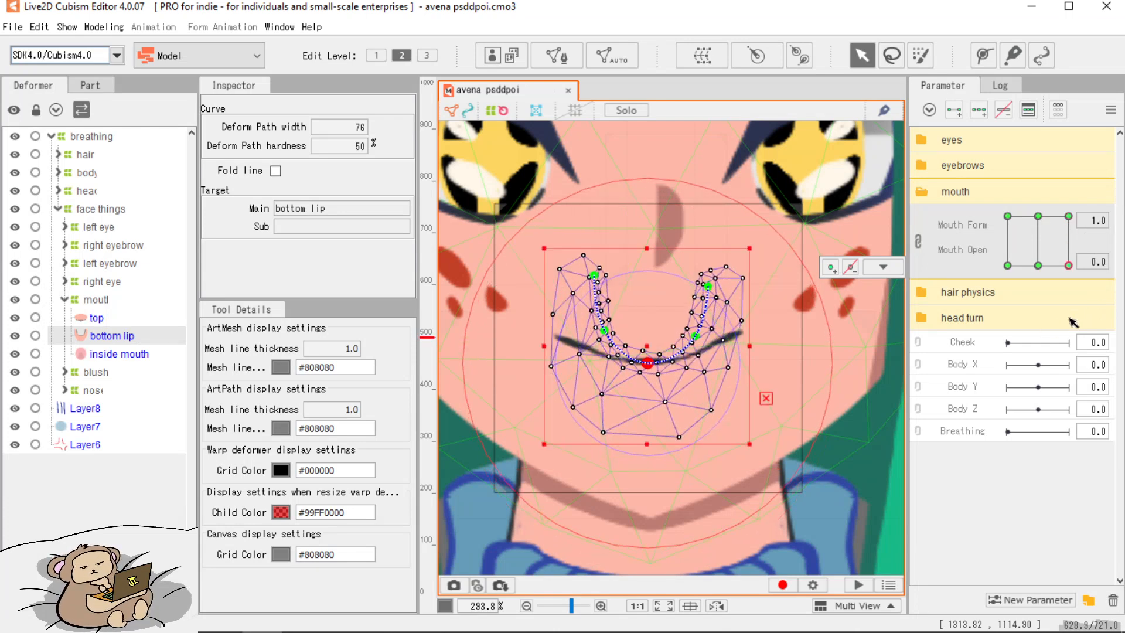
At Mouth Form -1.0 and Mouth Open 0.0, flatten the top lip by lowering both ends of its deform path and levelling the inner points.
left_click_drag(1072, 323, 950, 338)
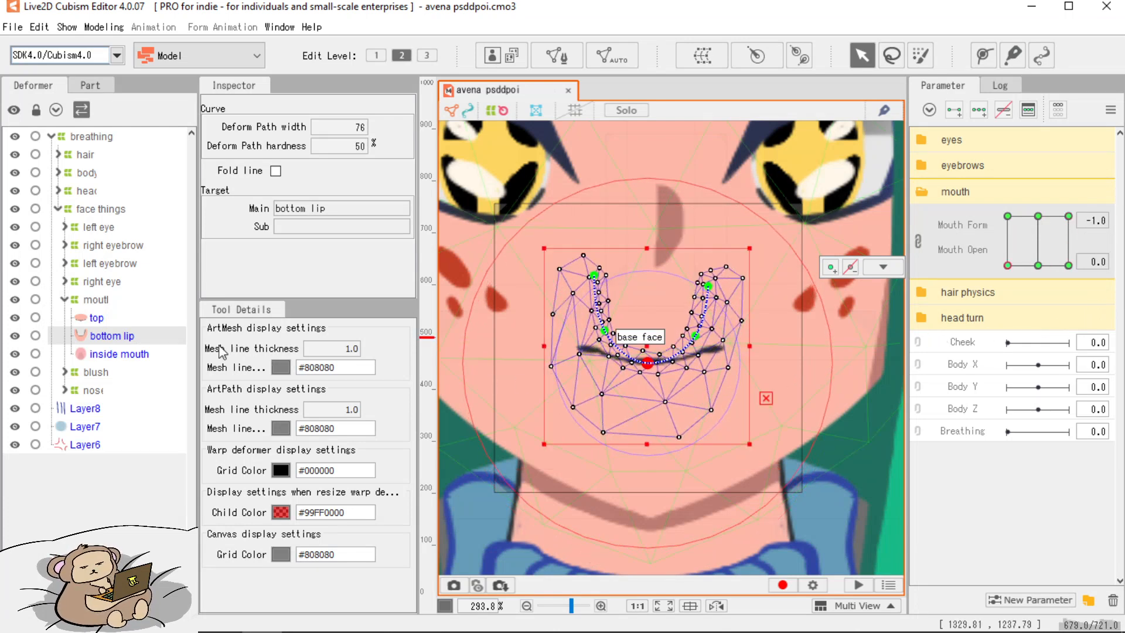
left_click(687, 370)
scroll(686, 370, "up", 3)
left_click_drag(539, 334, 637, 344)
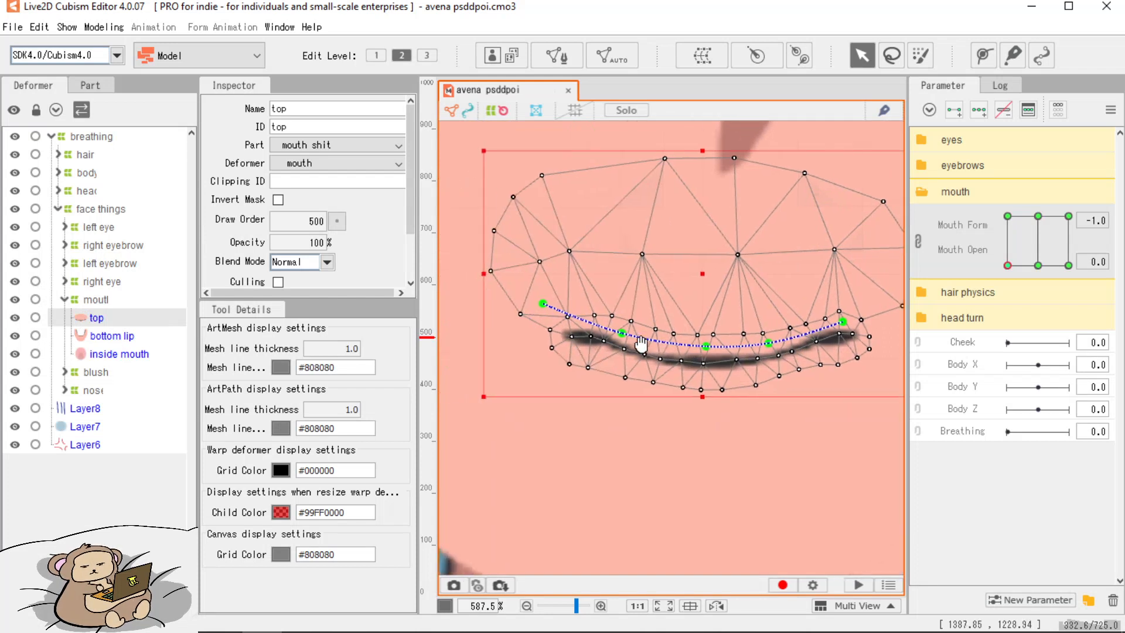
left_click_drag(546, 304, 532, 339)
mouse_move(604, 340)
left_mouse_down()
mouse_move(601, 357)
mouse_move(623, 339)
left_mouse_up()
key("ctrl+z")
left_click_drag(532, 340, 531, 344)
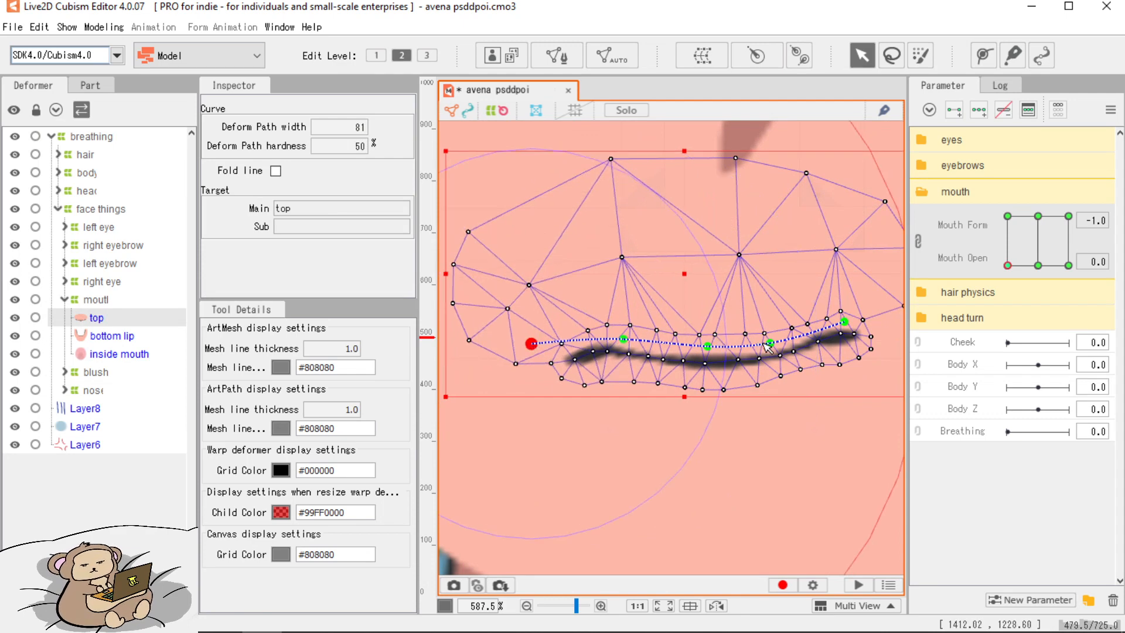
left_click_drag(769, 344, 769, 345)
left_click_drag(848, 323, 856, 349)
left_click_drag(624, 340, 622, 342)
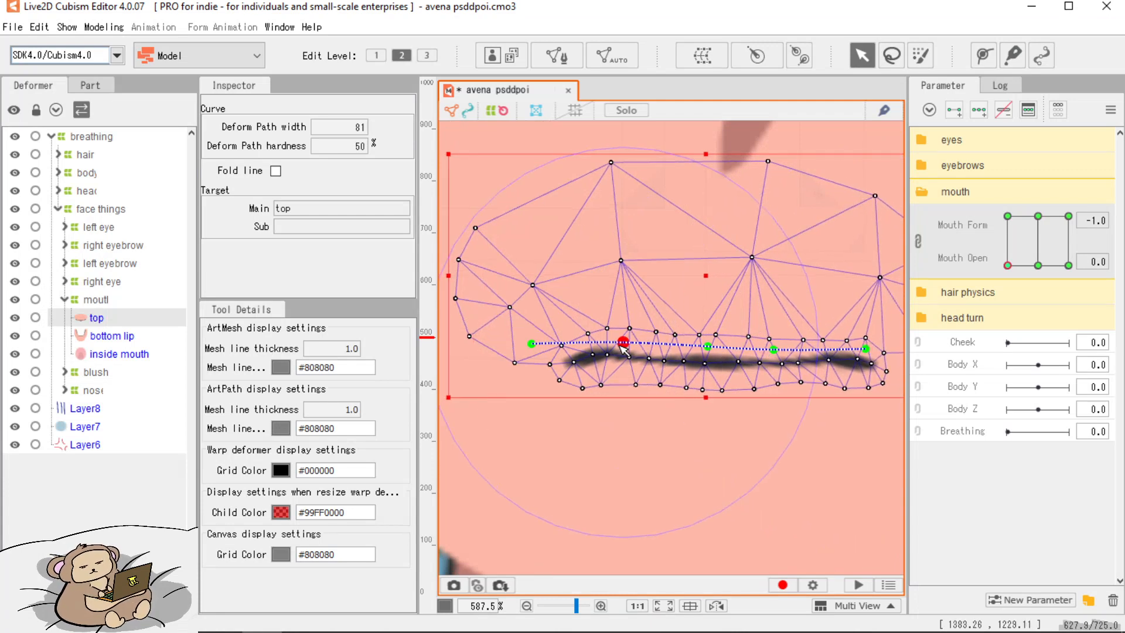
Bend the flattened top lip into a slight frown by lowering its path's end points and the inner points beside them.
scroll(674, 352, "down", 3)
scroll(726, 358, "up", 1)
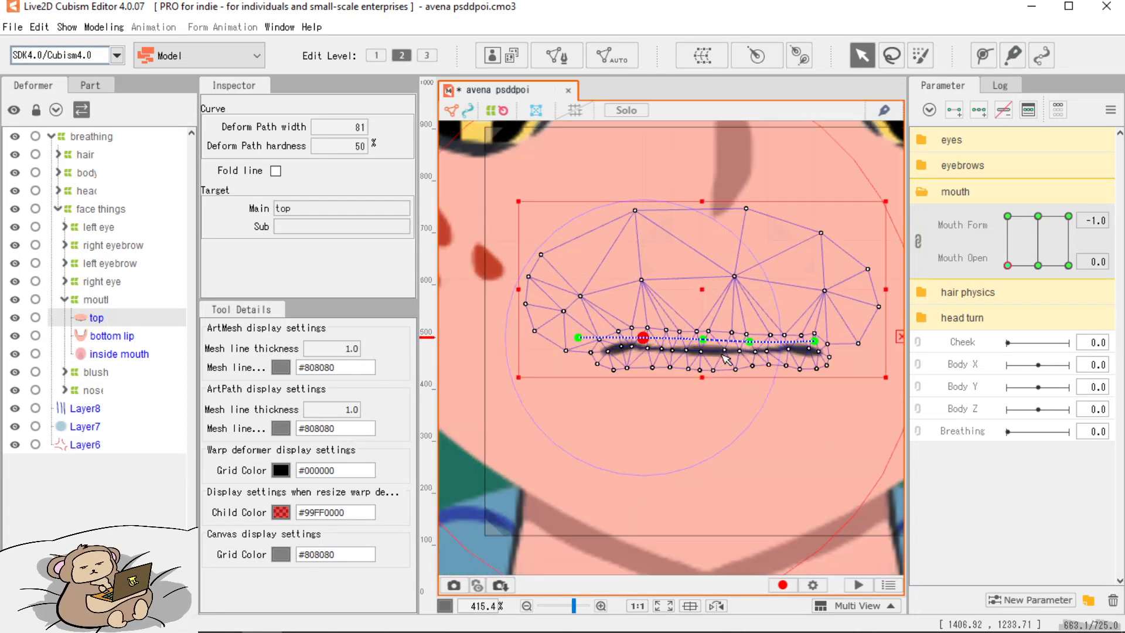
left_click_drag(577, 336, 643, 344)
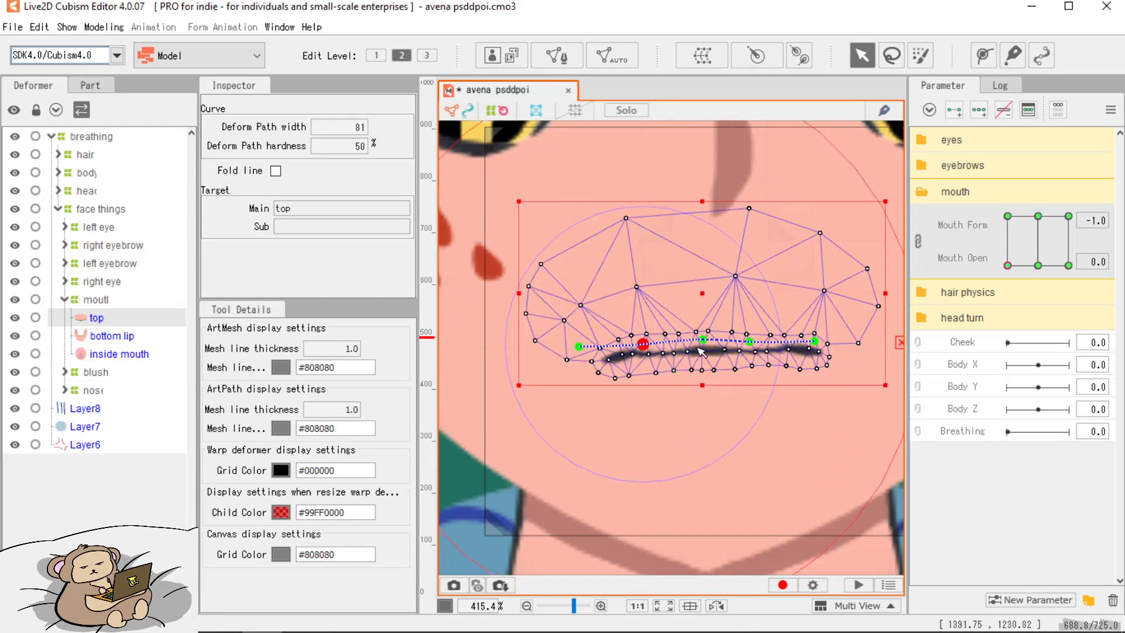
left_click_drag(815, 341, 751, 344)
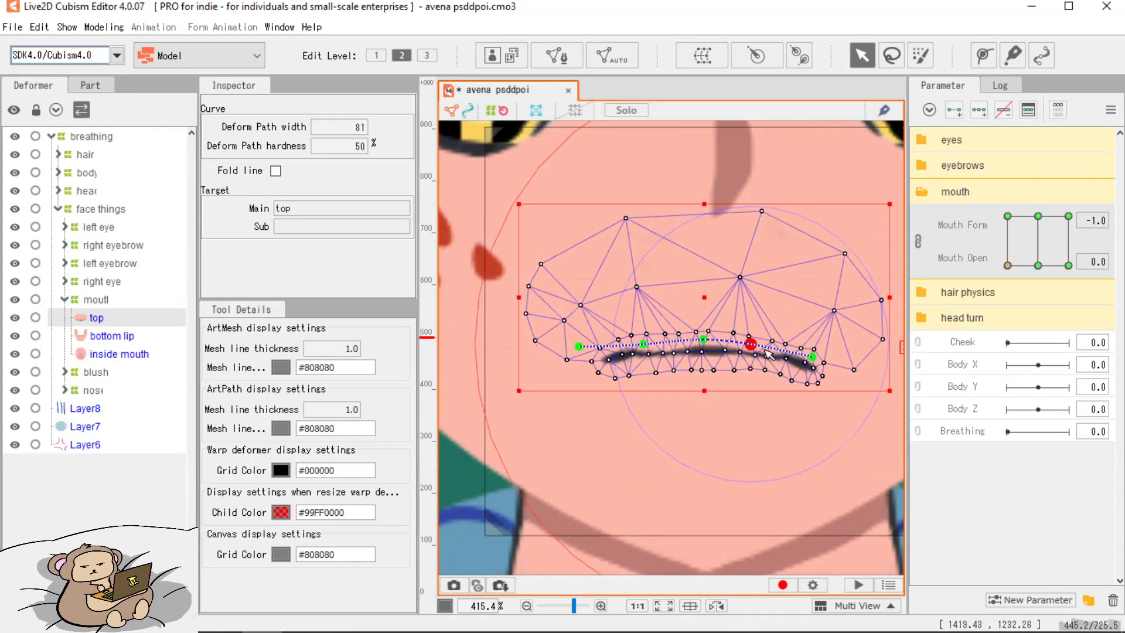
At Mouth Form -1.0 and Mouth Open 1.0, flatten the top lip by raising its deform path's inner points and adjusting one end.
mouse_move(1009, 266)
left_mouse_down()
mouse_move(1079, 279)
mouse_move(1002, 308)
mouse_move(1097, 310)
mouse_move(984, 317)
mouse_move(1122, 319)
left_mouse_up()
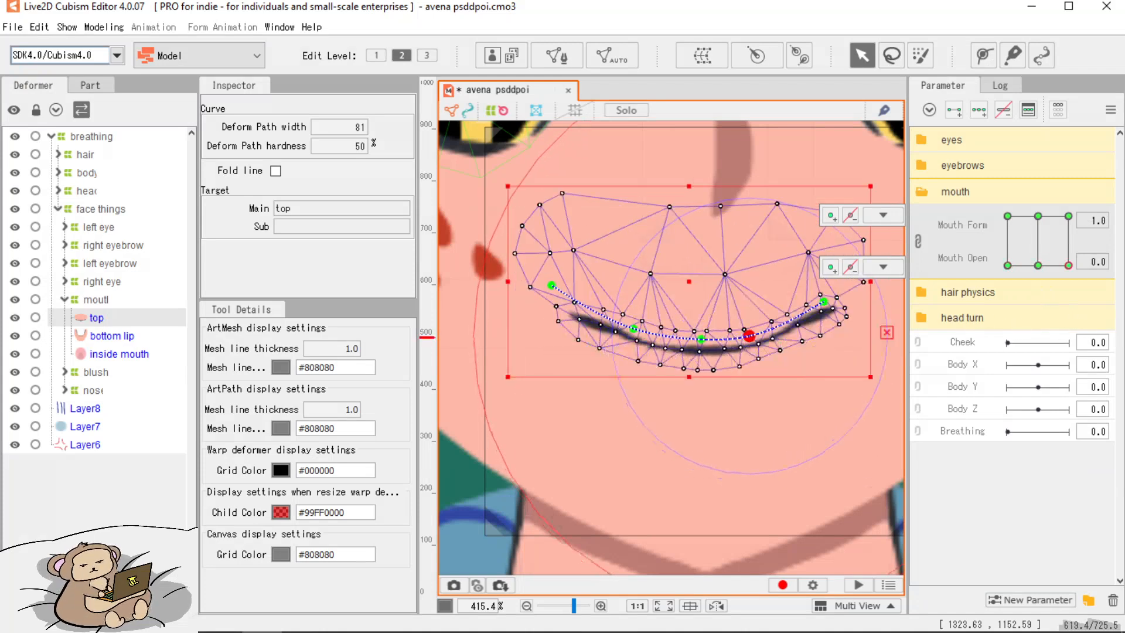
mouse_move(1037, 280)
left_mouse_down()
mouse_move(989, 288)
mouse_move(984, 205)
left_mouse_up()
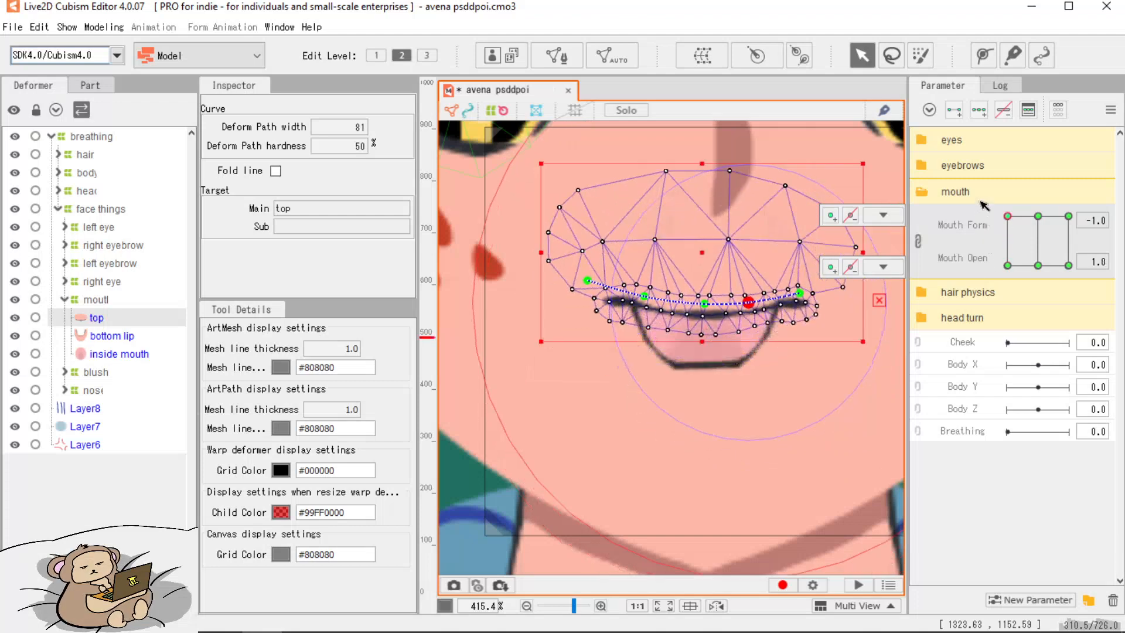
scroll(730, 328, "up", 2)
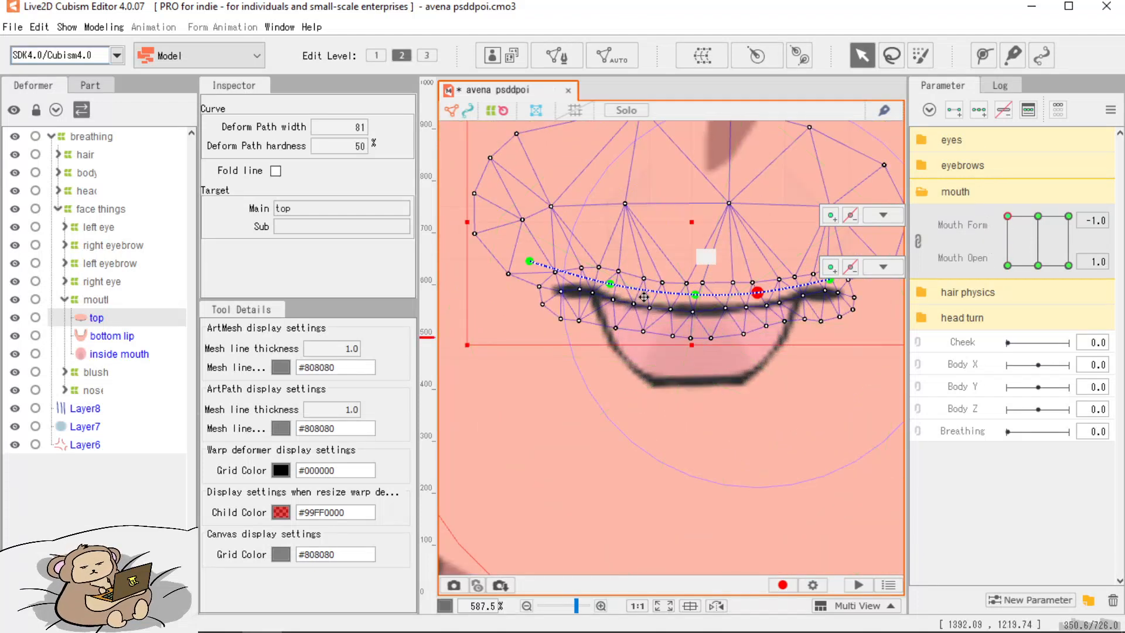
left_click_drag(609, 290, 610, 281)
left_click_drag(695, 294, 759, 278)
left_click_drag(832, 274, 824, 271)
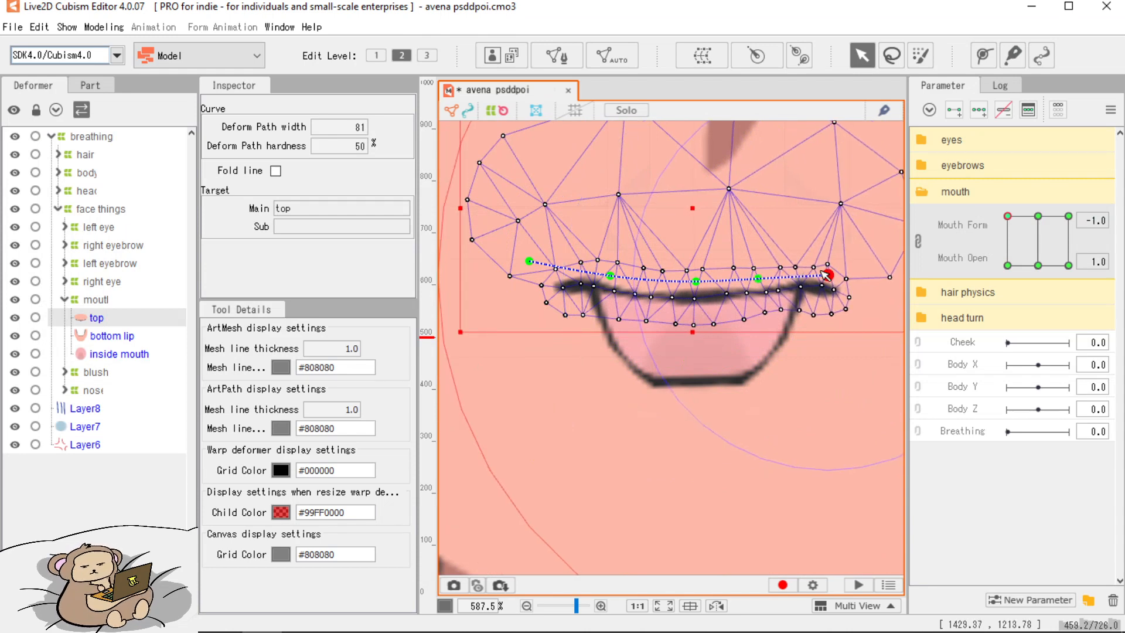
left_click_drag(610, 275, 612, 268)
left_click_drag(695, 281, 830, 270)
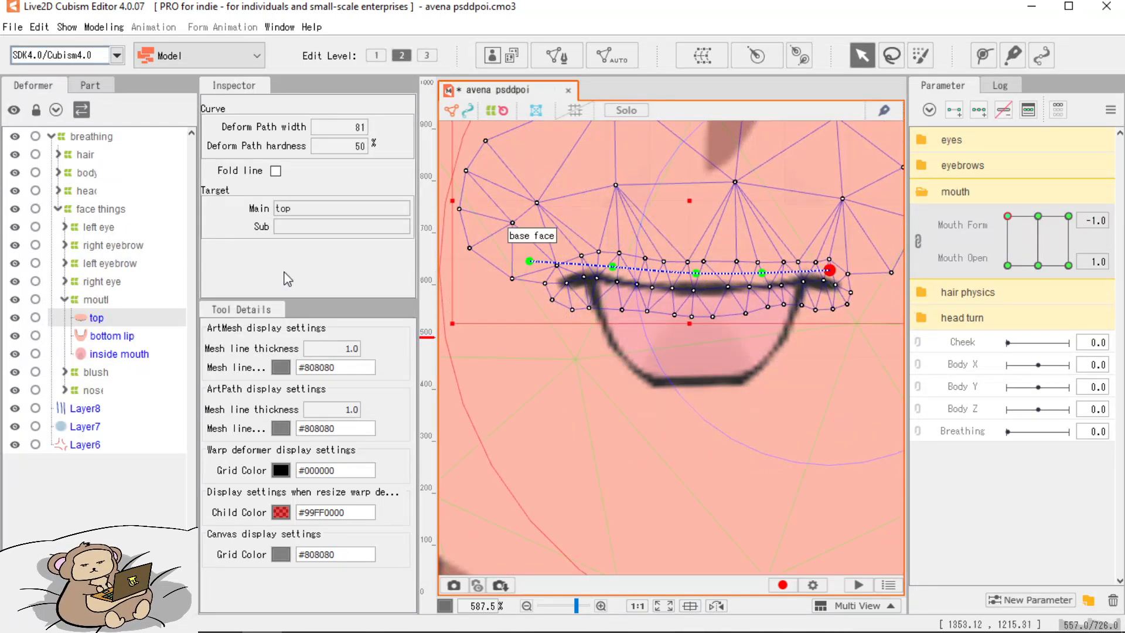
Square off the bottom lip at Mouth Form -1.0 and Mouth Open 1.0 by moving its path's end and side points outward.
left_click(109, 336)
left_click_drag(582, 203, 551, 225)
left_click_drag(605, 338, 585, 356)
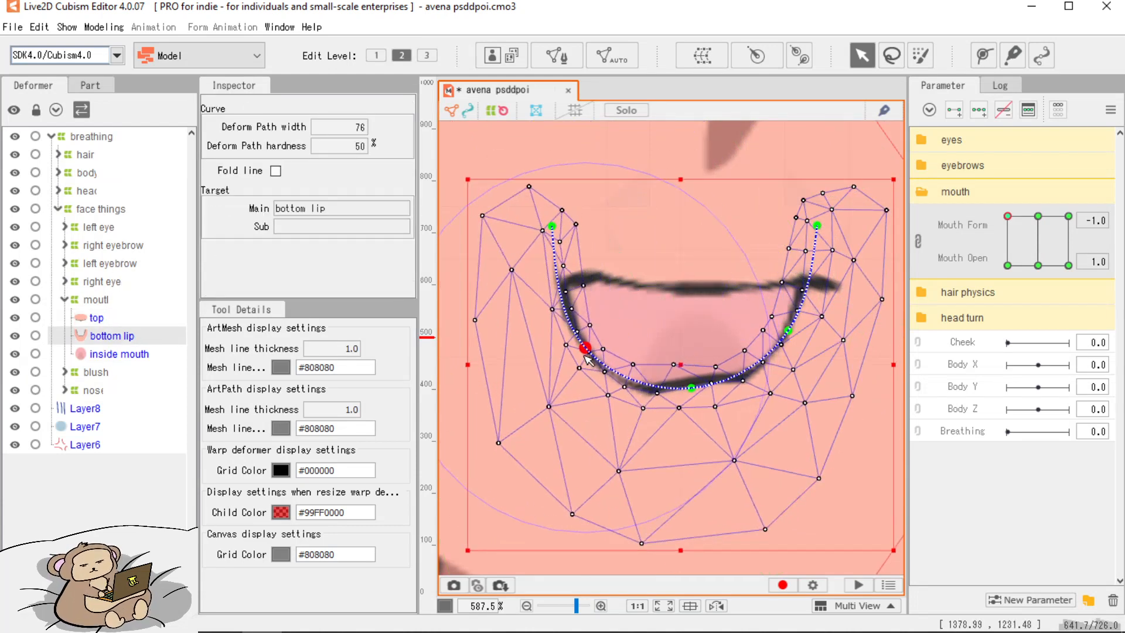
left_click_drag(553, 227, 558, 236)
left_click_drag(584, 350, 572, 333)
left_click_drag(555, 235, 558, 235)
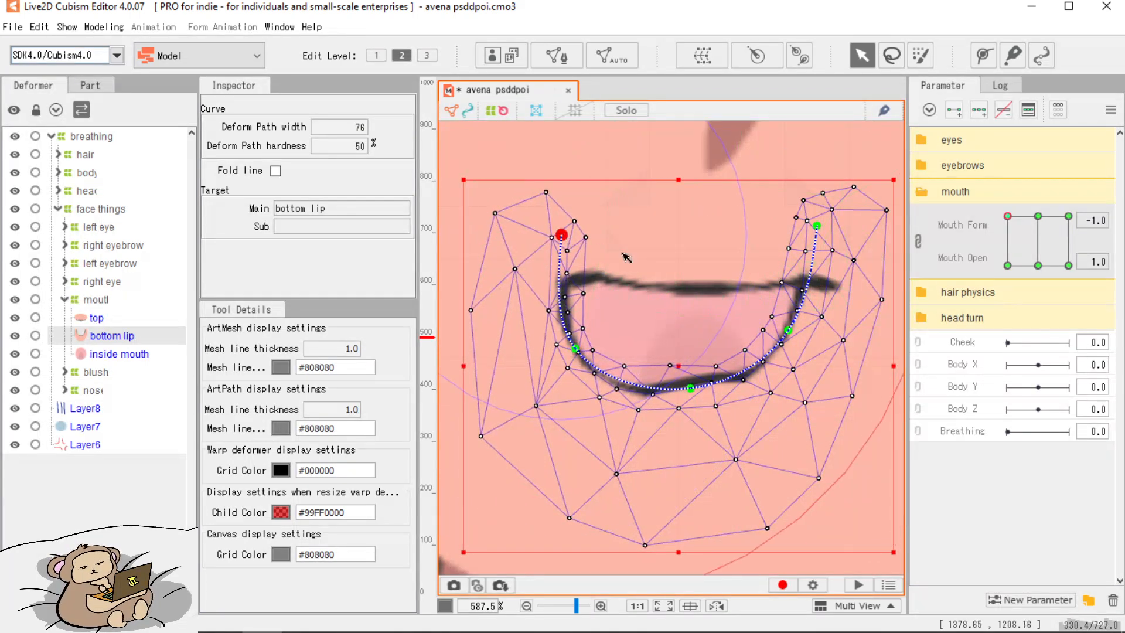
left_click_drag(727, 340, 790, 308)
left_click_drag(768, 215, 774, 217)
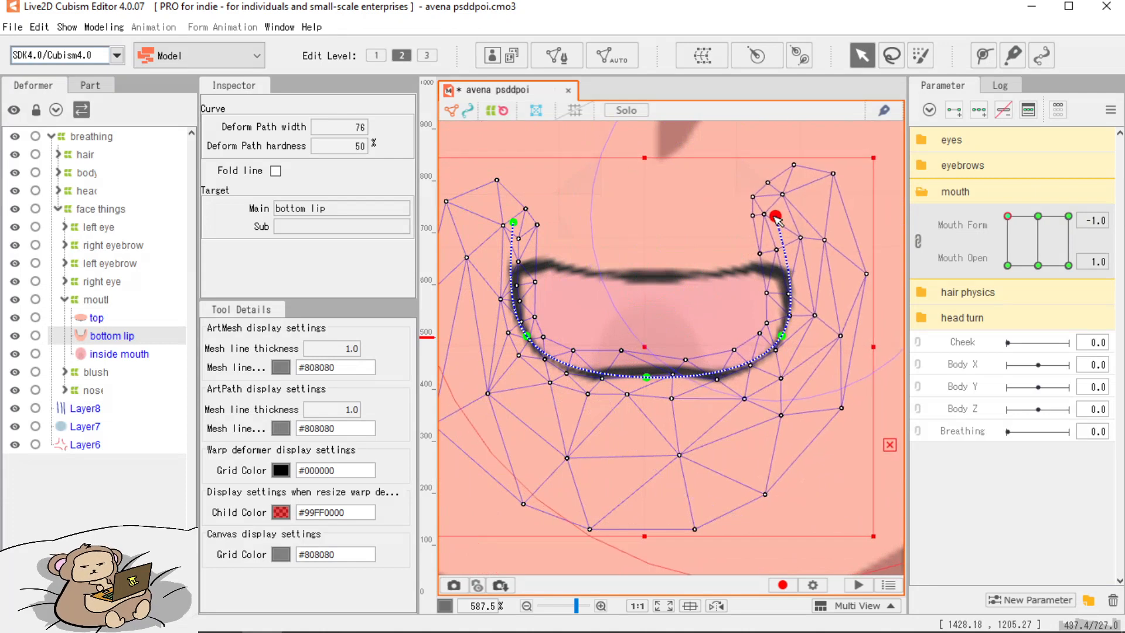
Deselect the bottom lip and preview the neutral, smiling and frowning mouth shapes across the Mouth Form and Mouth Open grid.
scroll(701, 351, "down", 8)
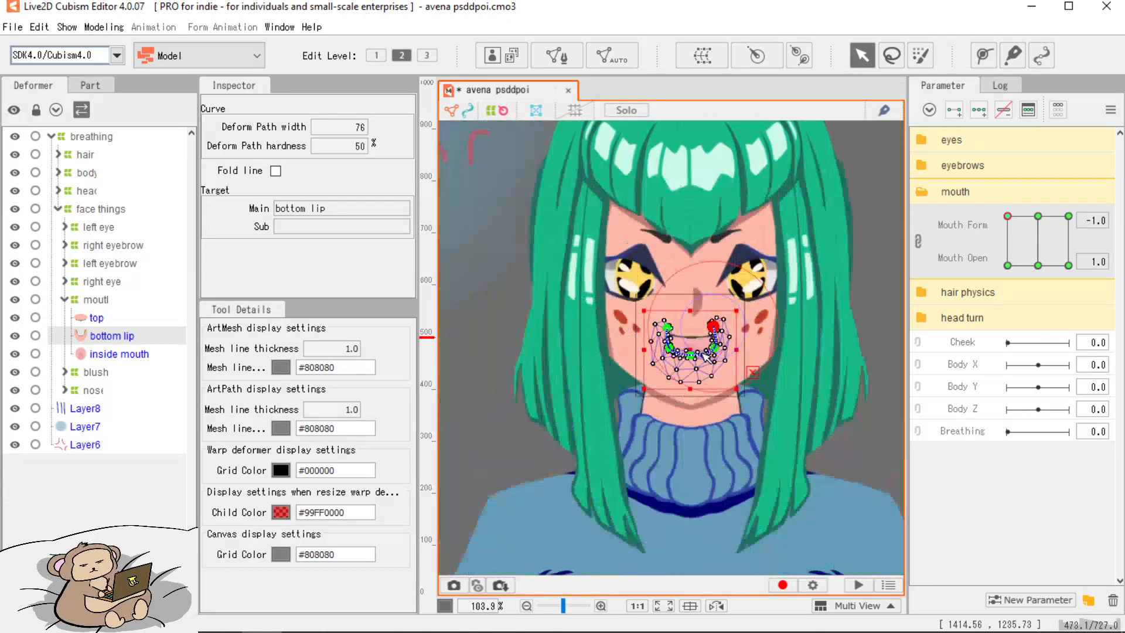
left_click(870, 289)
scroll(715, 352, "up", 3)
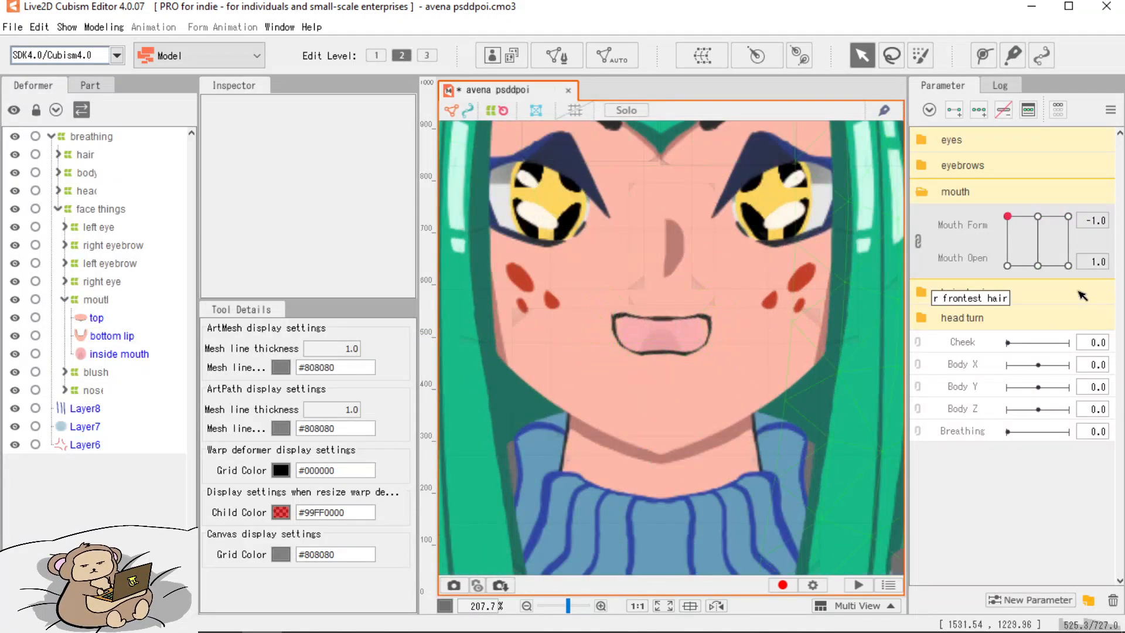
left_click(1038, 267)
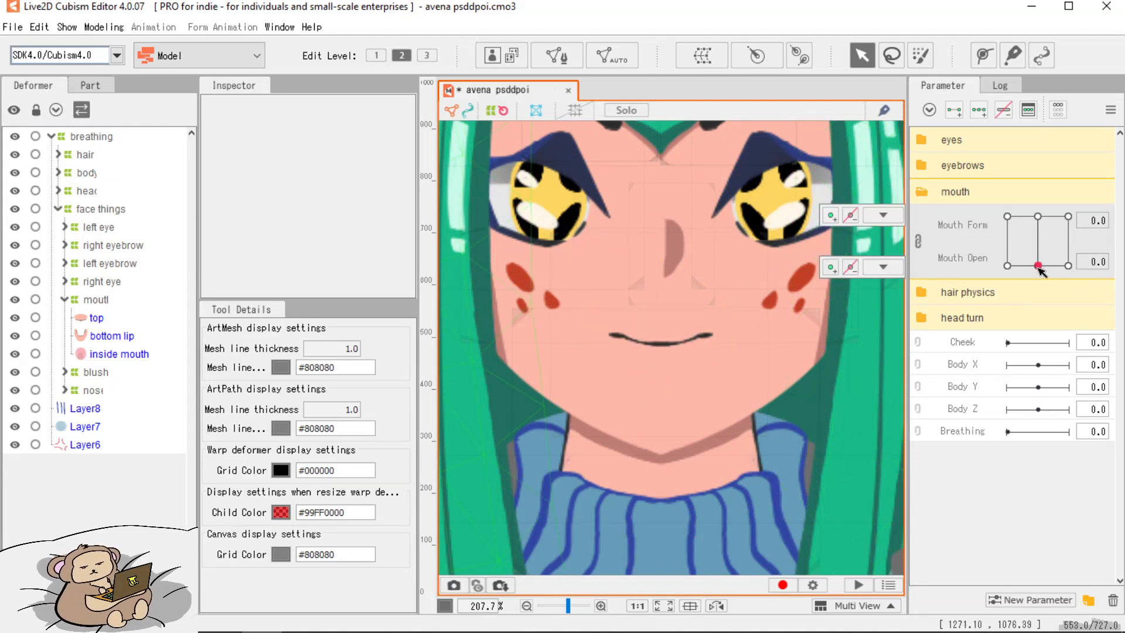
left_click(1037, 217)
left_click(1068, 266)
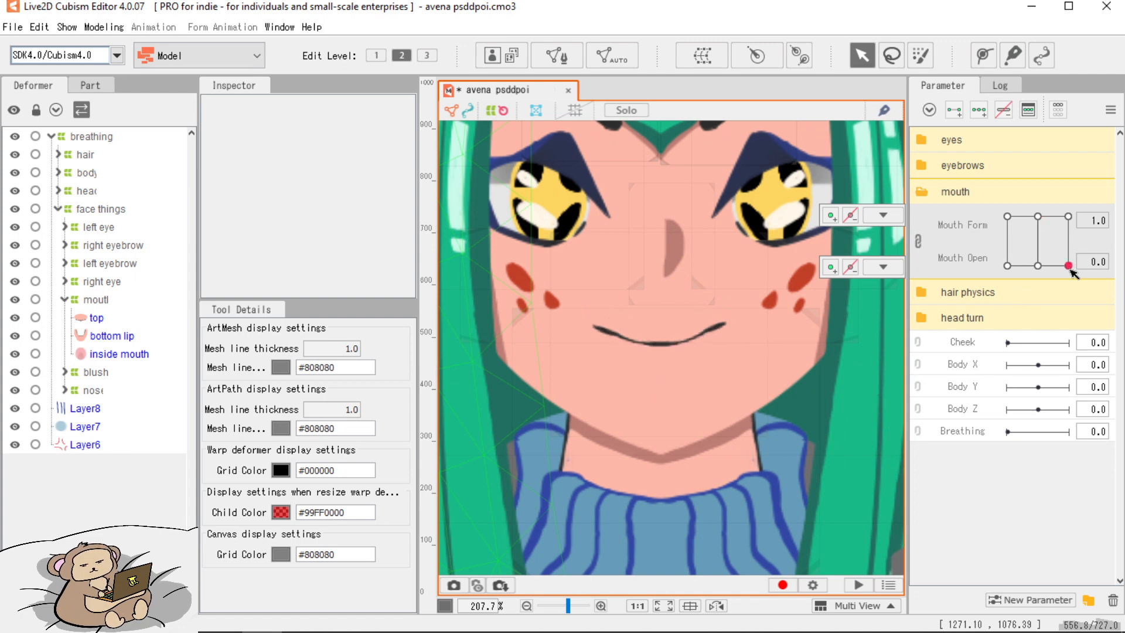
left_click(1068, 218)
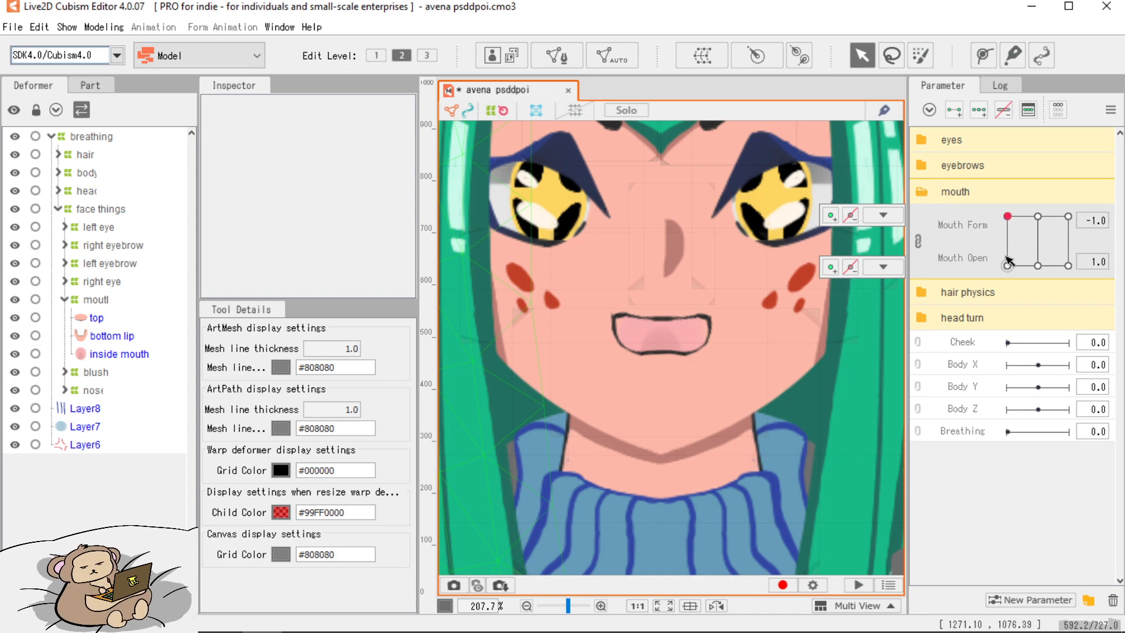
left_click_drag(1007, 266, 1068, 216)
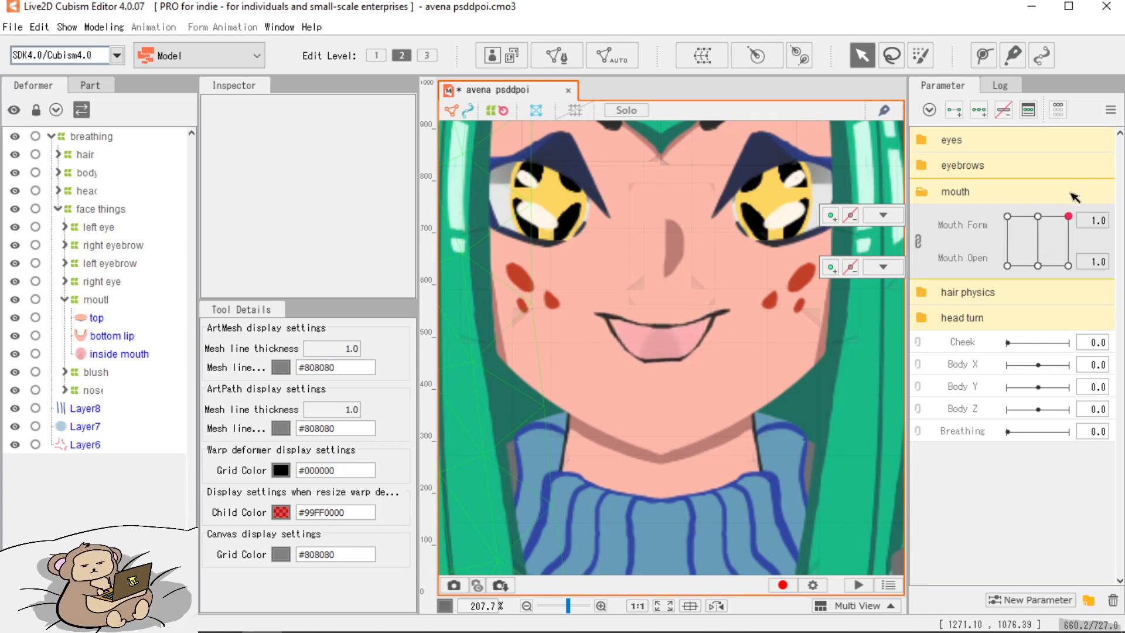
At Mouth Form 1.0 and Mouth Open 1.0, spread the bottom lip's path end and side points outward to meet the top lip's corners.
left_click(743, 278)
scroll(740, 271, "up", 5)
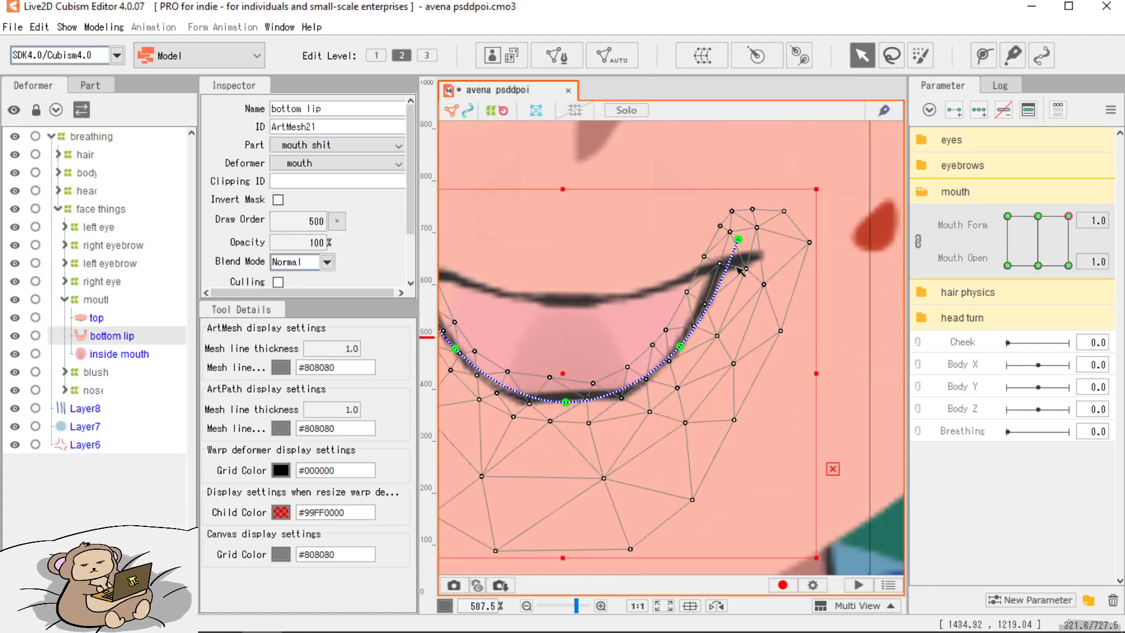
left_click_drag(738, 240, 757, 271)
left_click_drag(571, 277, 700, 259)
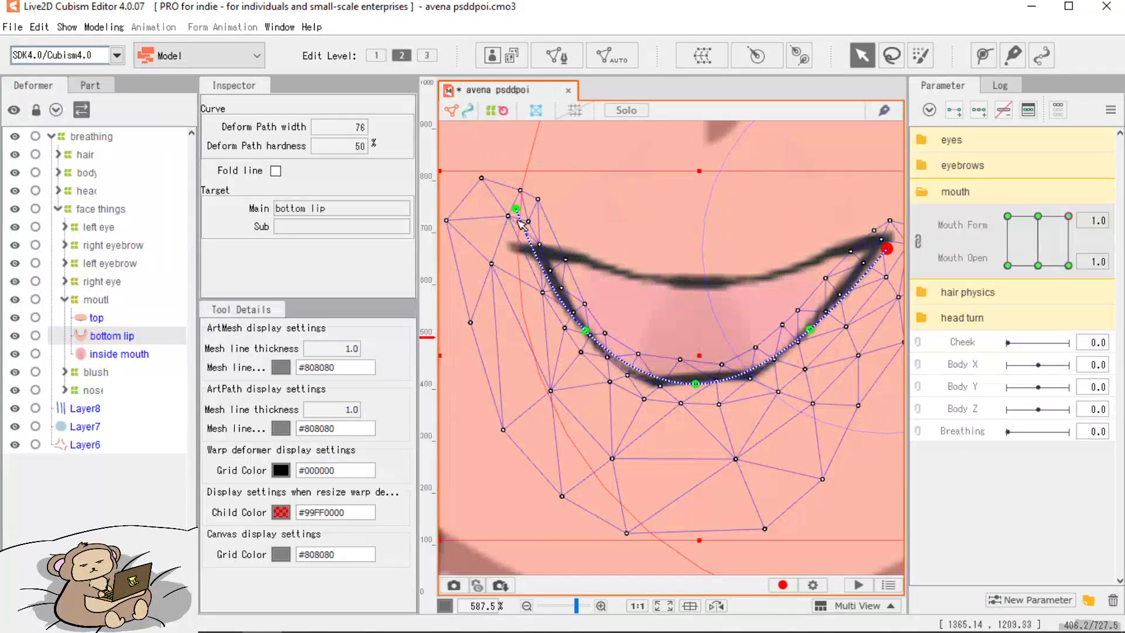
left_click_drag(517, 219, 502, 234)
left_click_drag(586, 341, 572, 350)
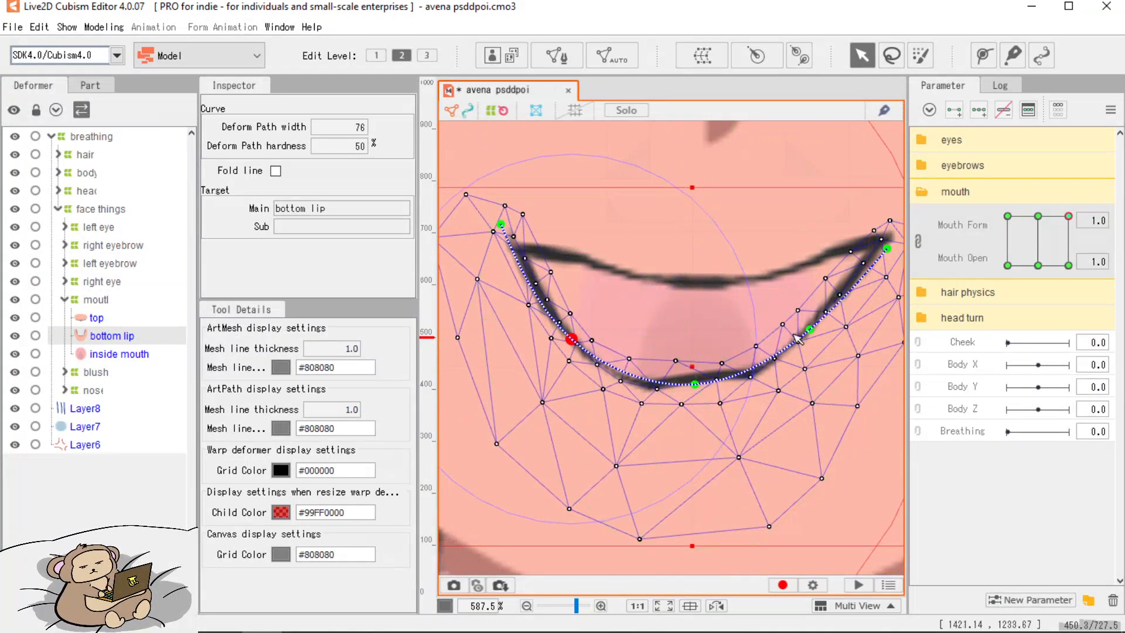
left_click_drag(809, 330, 844, 346)
scroll(834, 338, "down", 6)
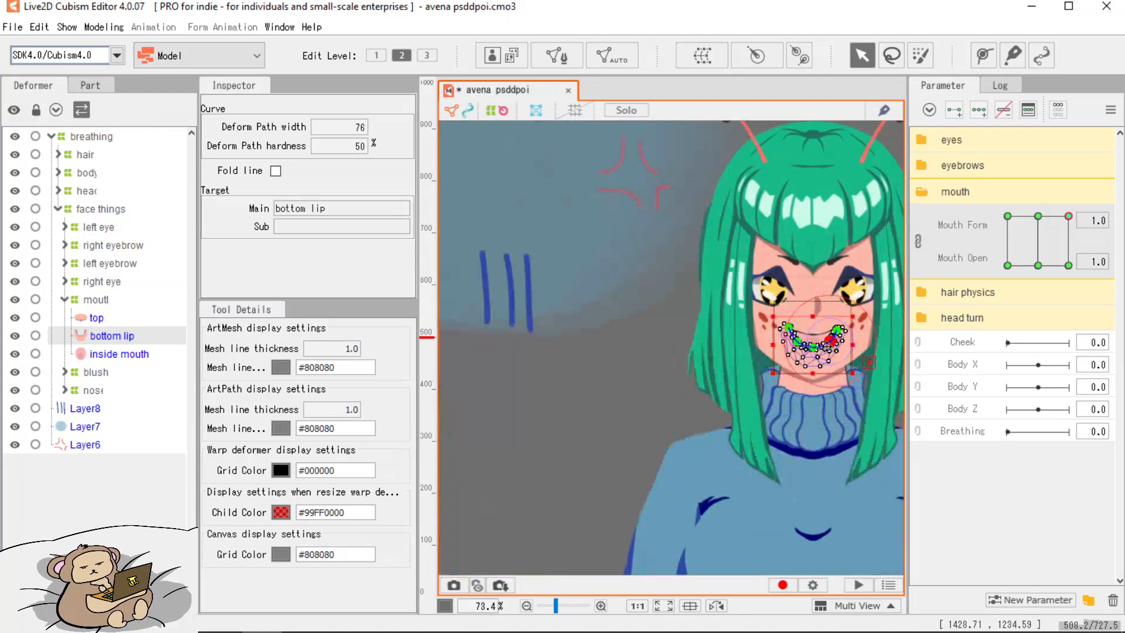
left_click(646, 368)
left_click_drag(833, 290, 771, 308)
scroll(771, 308, "up", 4)
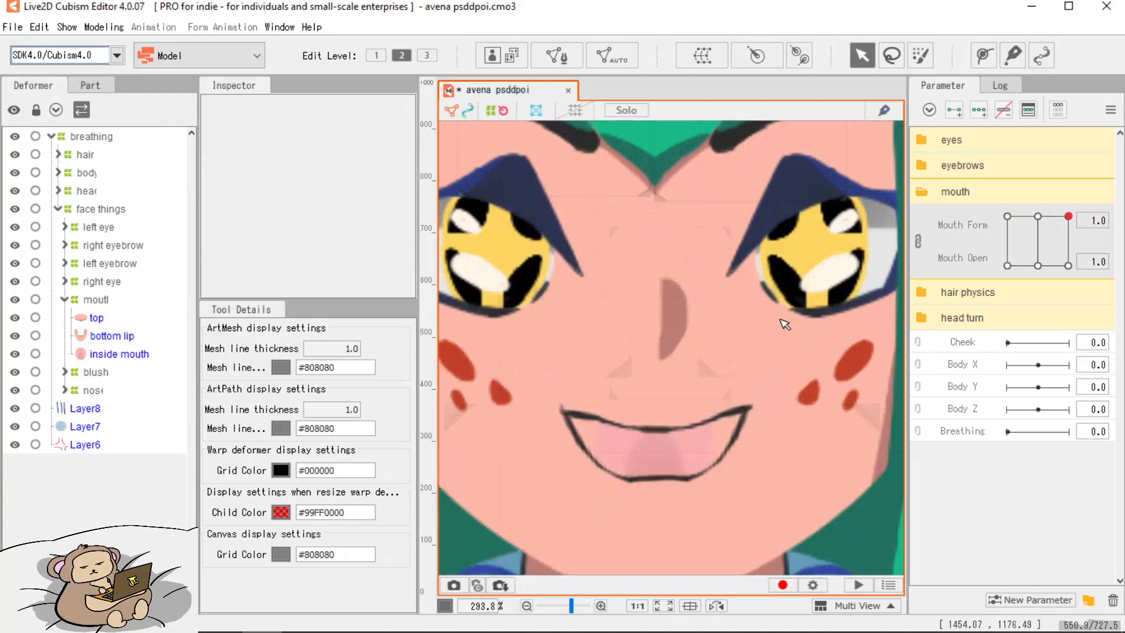
Separate the mouth parameters, key the inside mouth with two points on Mouth Open and three on Mouth Form, and combine them again.
scroll(675, 461, "up", 3)
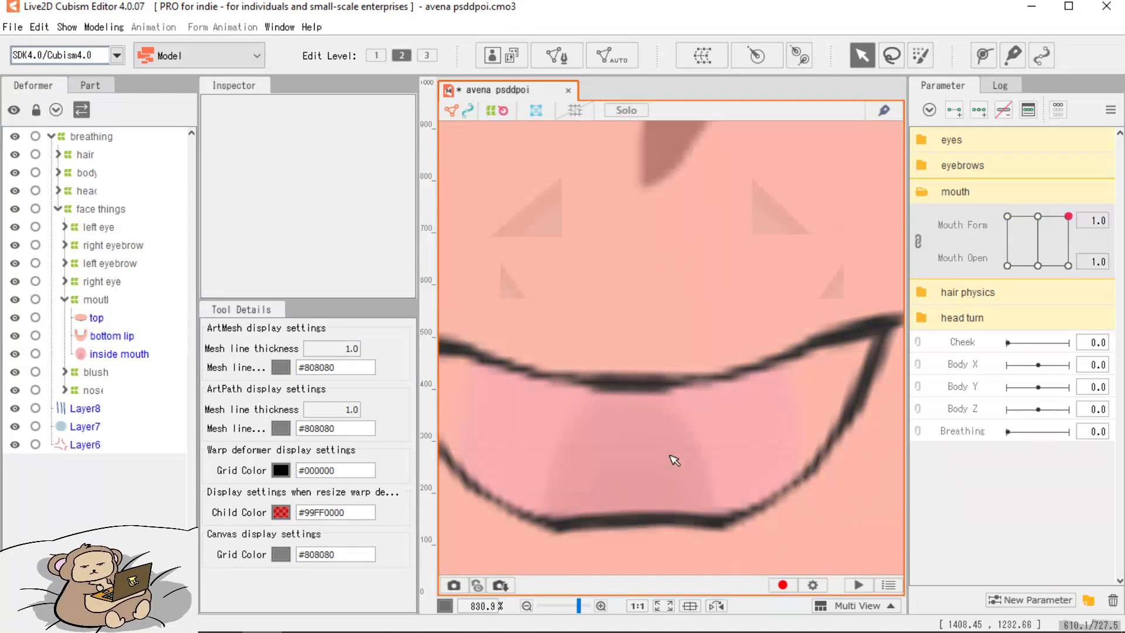
left_click(690, 464)
scroll(689, 462, "down", 2)
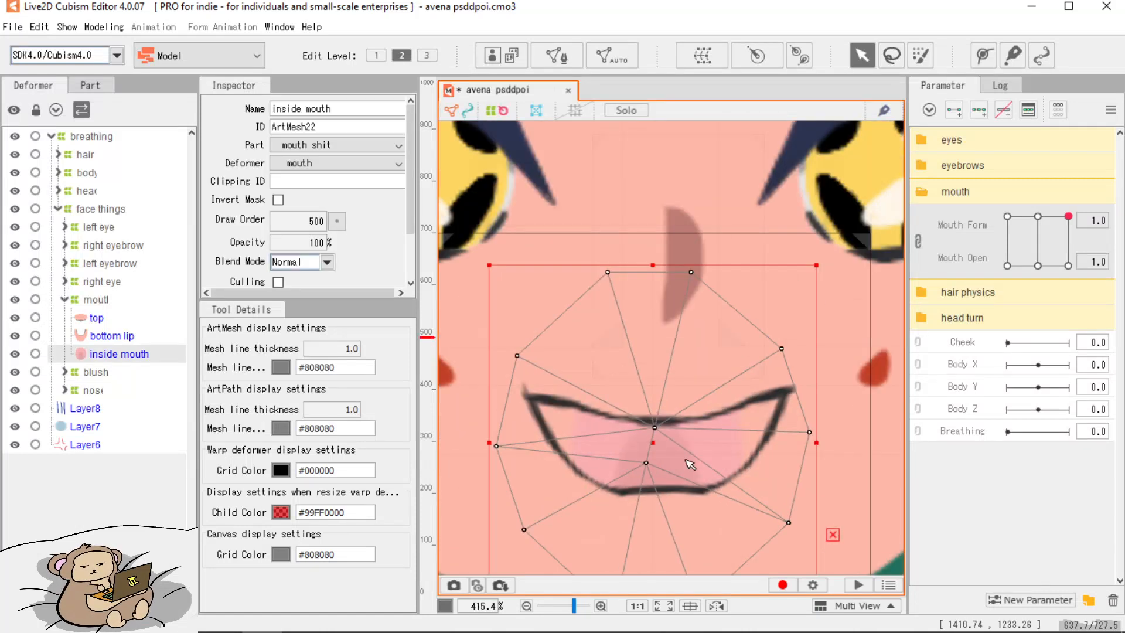
left_click(918, 241)
left_click(965, 240)
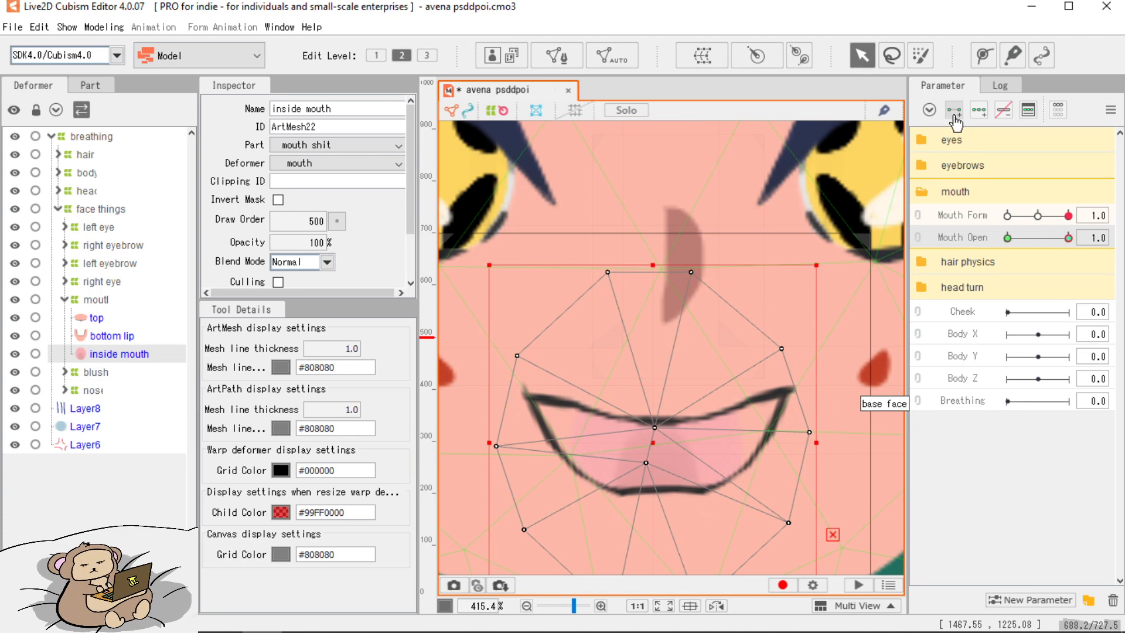
left_click(992, 217)
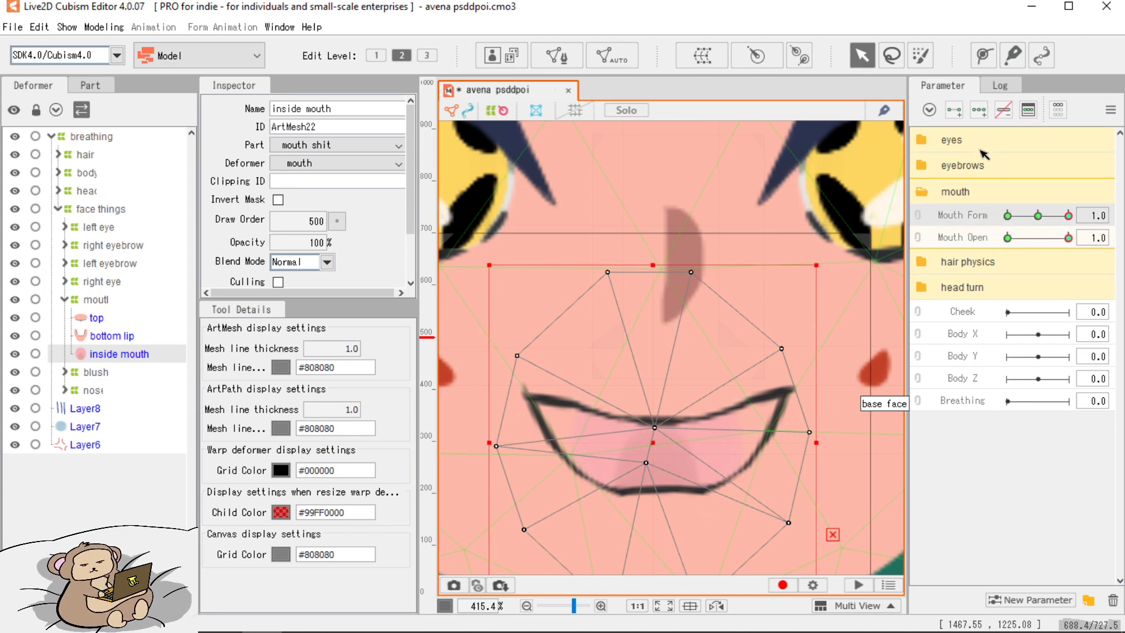
left_click(918, 226)
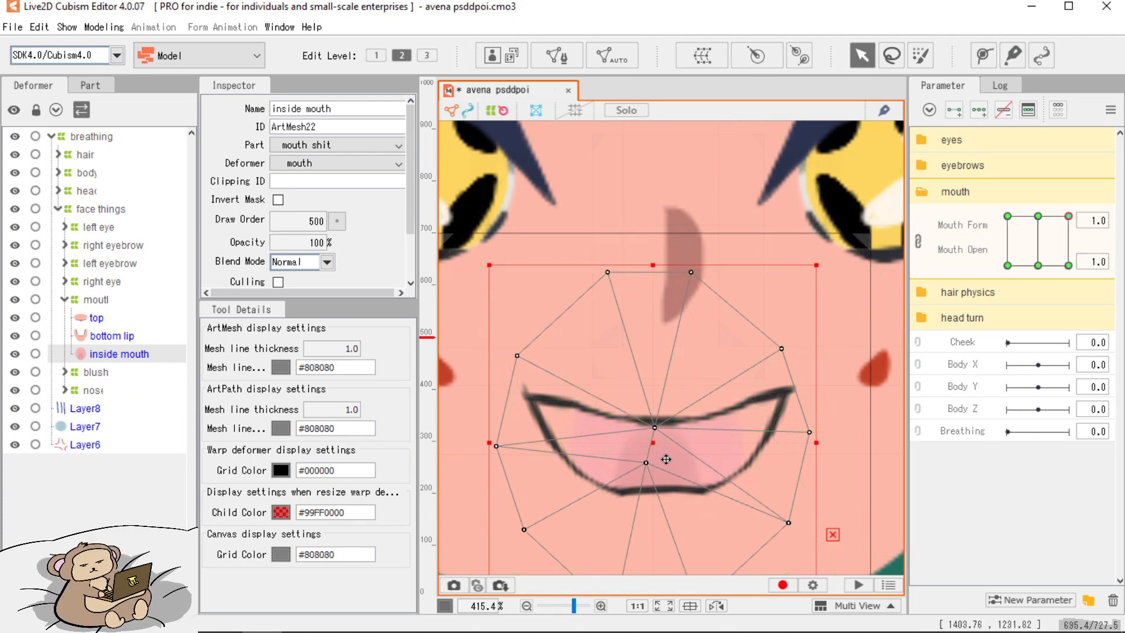
At Mouth Form -1.0 and Mouth Open 1.0, pull the inside mouth's upper side vertices outward and up to fill the lip corners.
scroll(660, 459, "up", 2)
left_click_drag(1042, 264, 1042, 220)
left_click(883, 267)
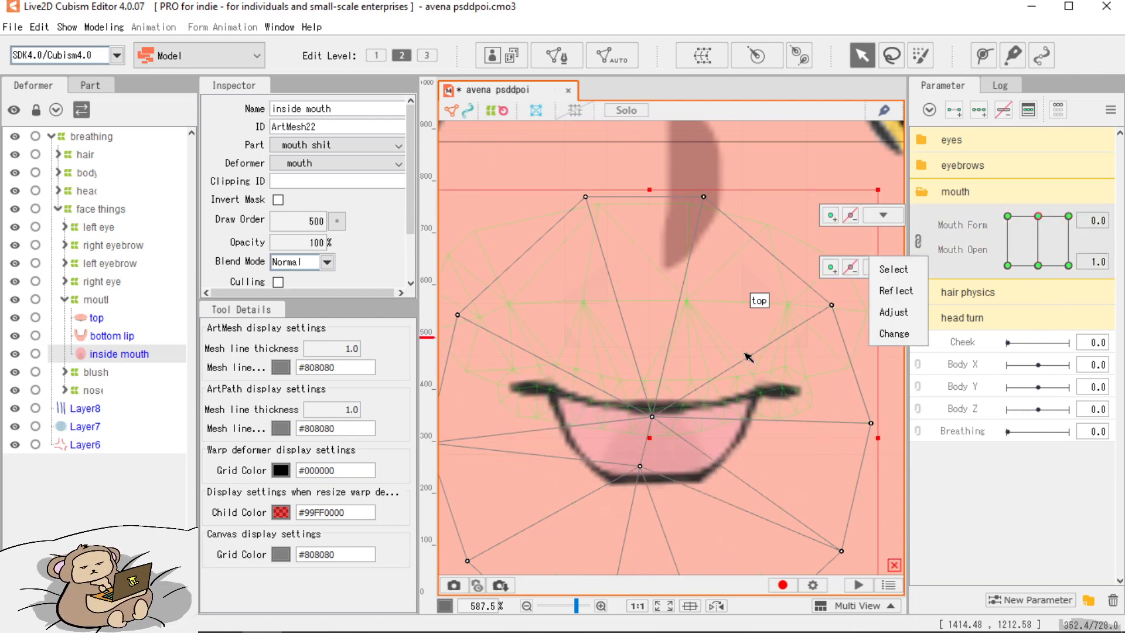
left_click(1008, 216)
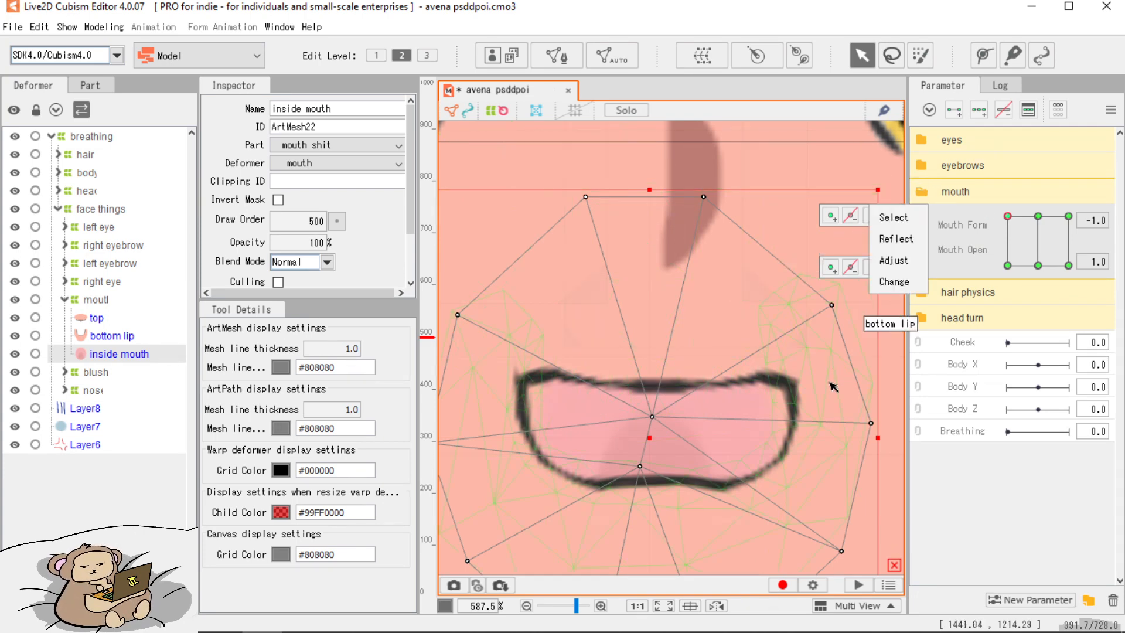
scroll(807, 374, "up", 5)
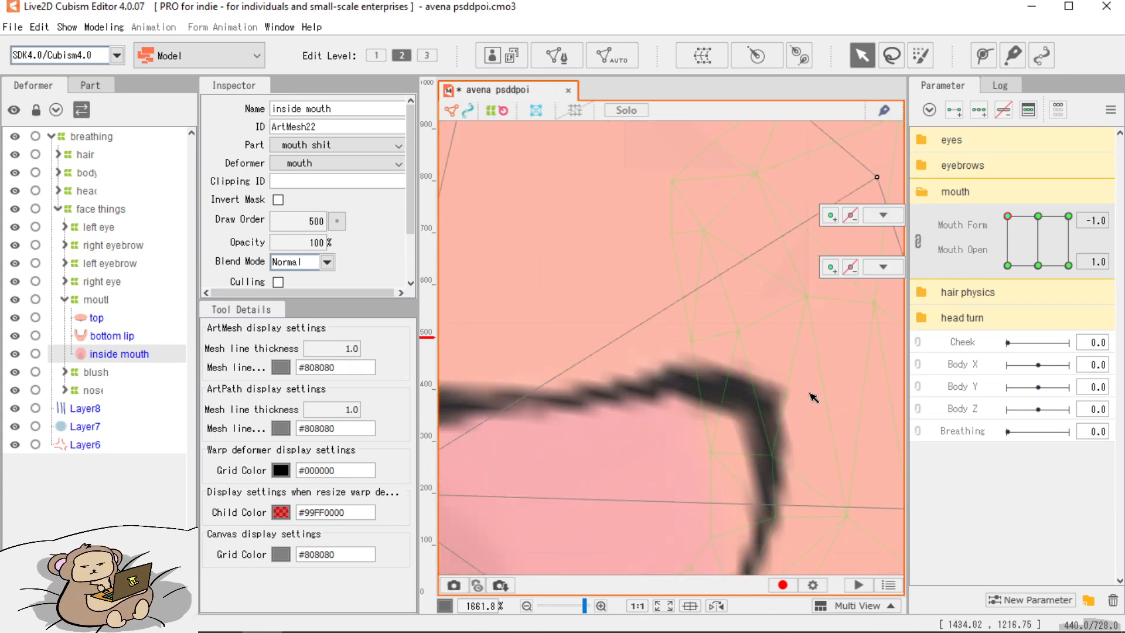
scroll(811, 391, "down", 5)
left_click_drag(835, 318, 873, 292)
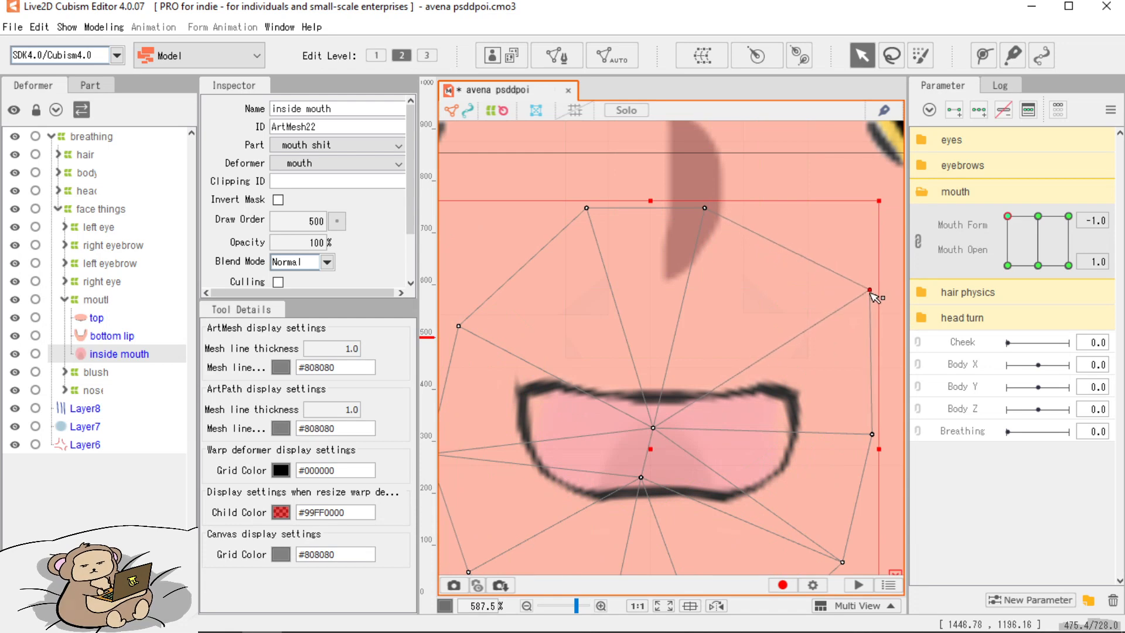
left_click_drag(458, 326, 420, 269)
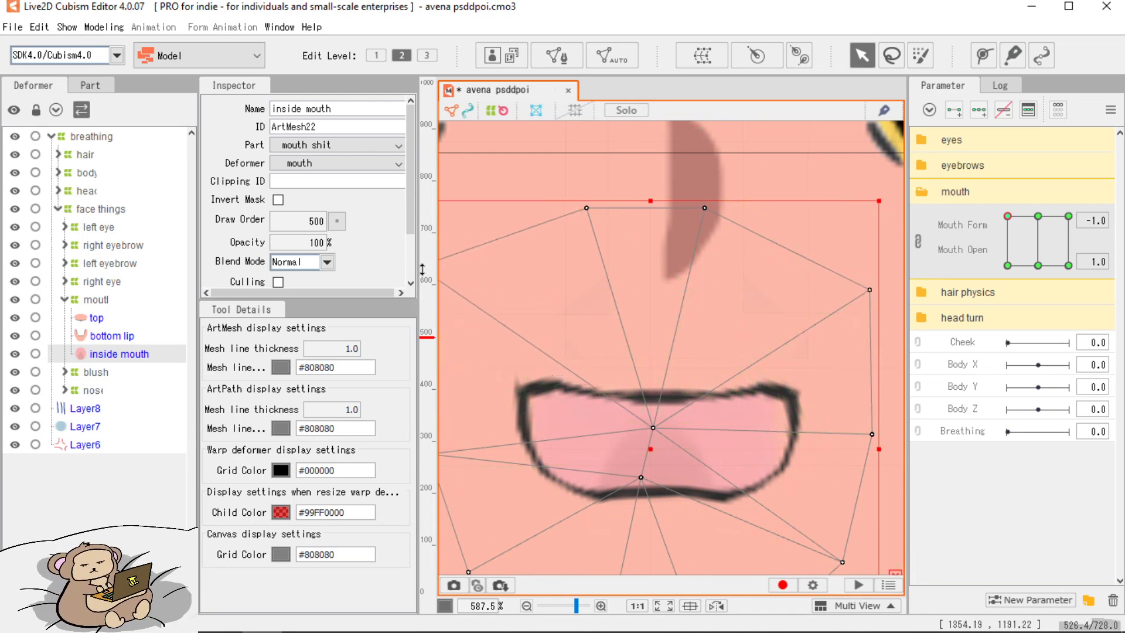
At Mouth Form 1.0 and Mouth Open 1.0, move the inside mouth's side vertices outward and up on both sides to fill the smile.
scroll(714, 425, "down", 3)
left_click(1068, 217)
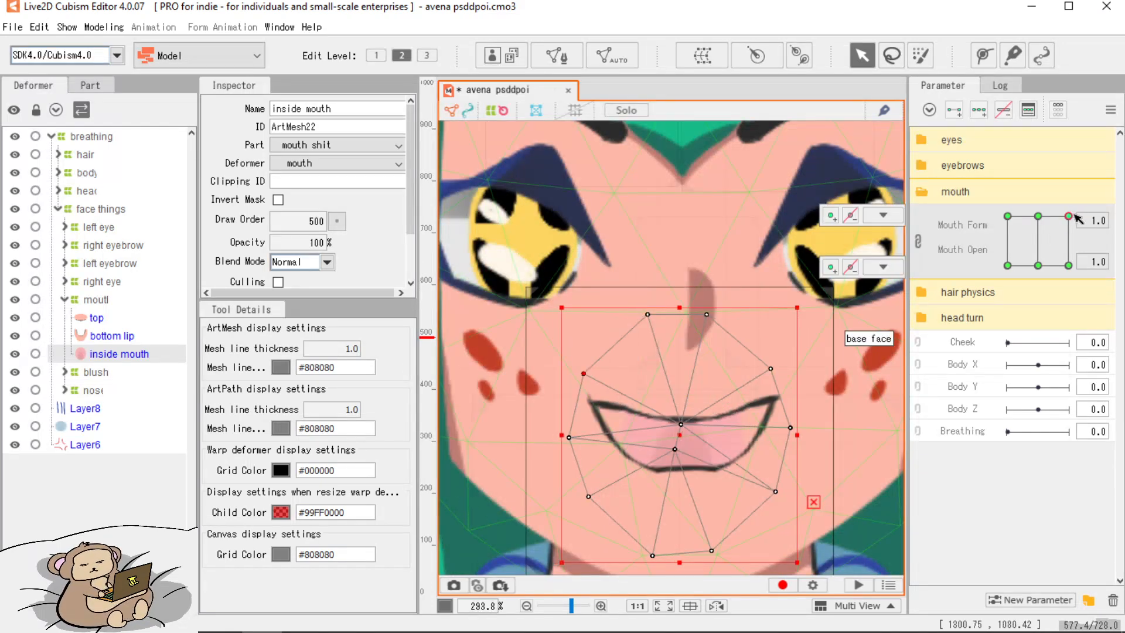
scroll(760, 319, "up", 5)
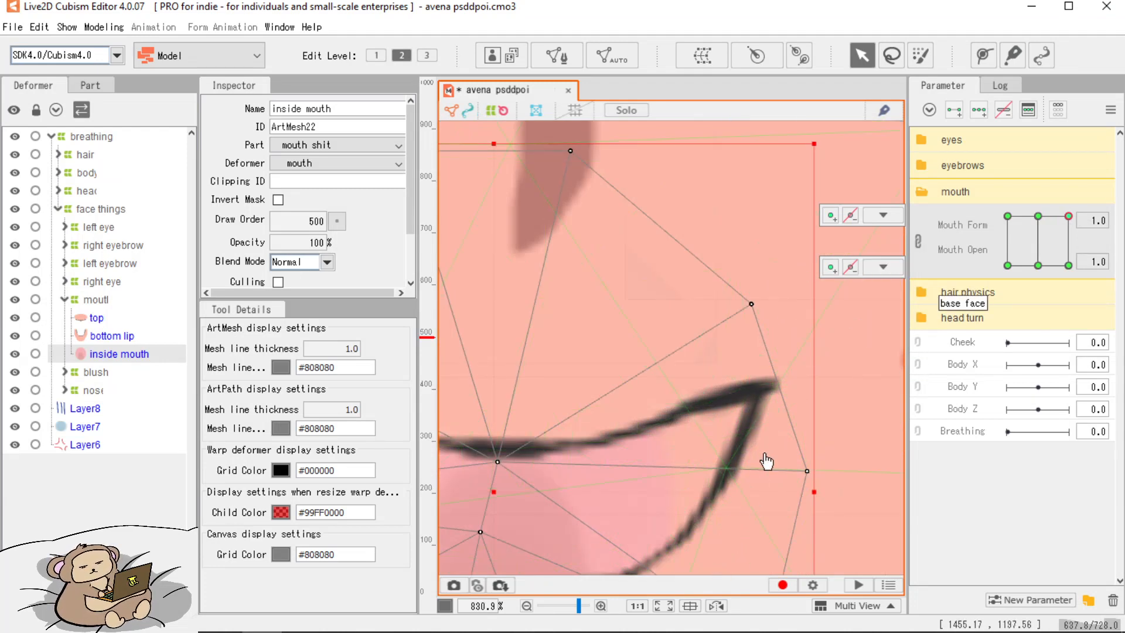
left_click_drag(853, 400, 848, 348)
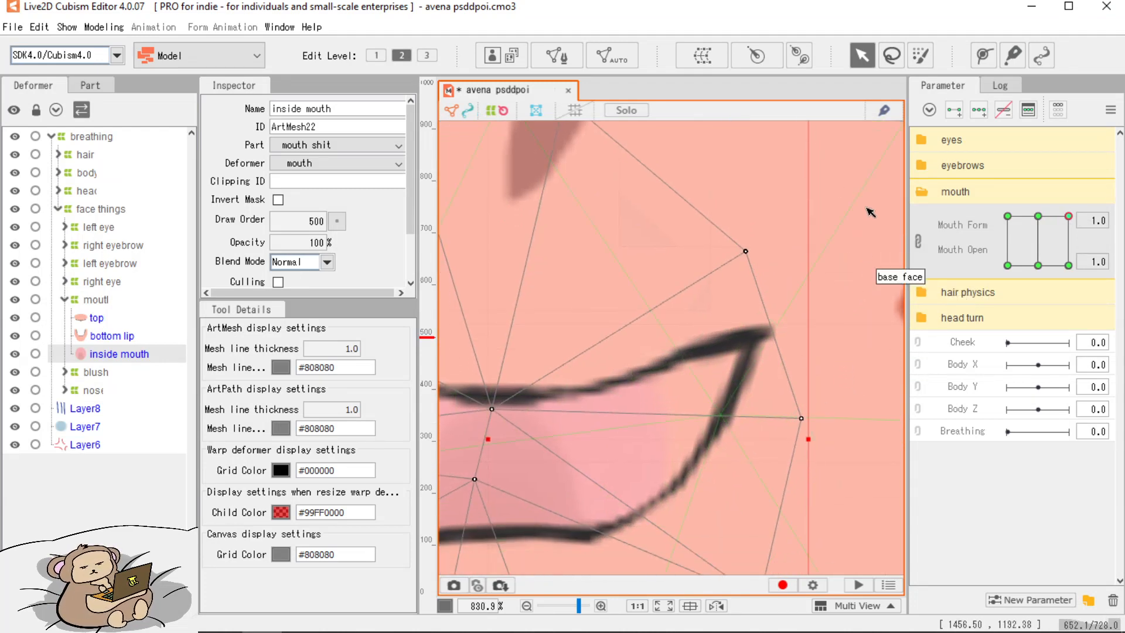
left_click_drag(865, 191, 611, 579)
left_click_drag(773, 336, 911, 268)
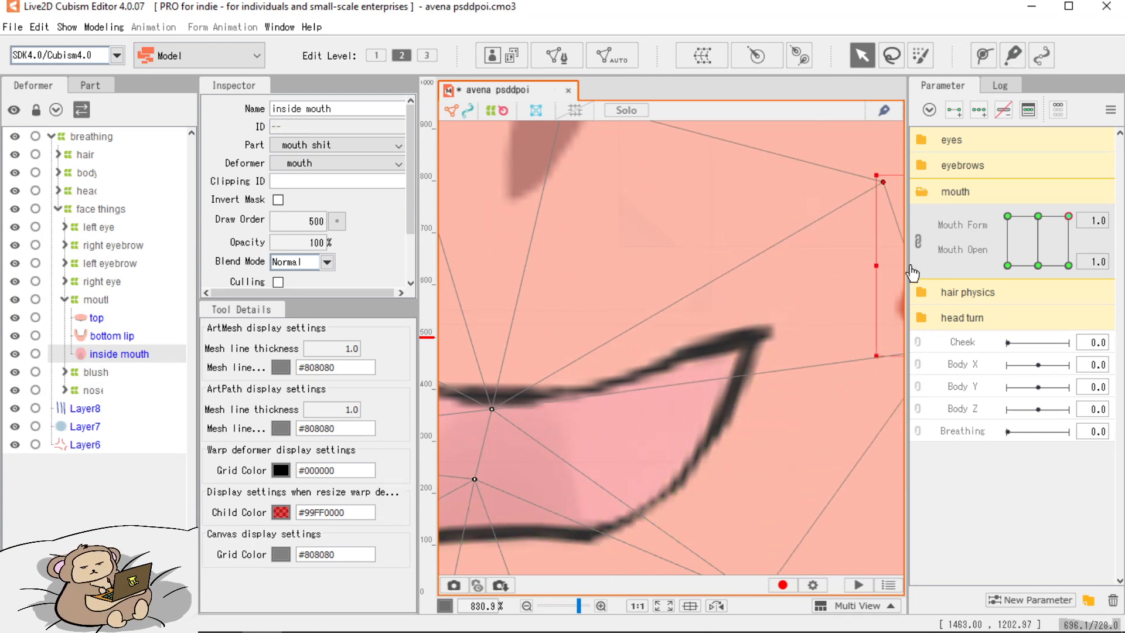
left_click_drag(442, 374, 792, 344)
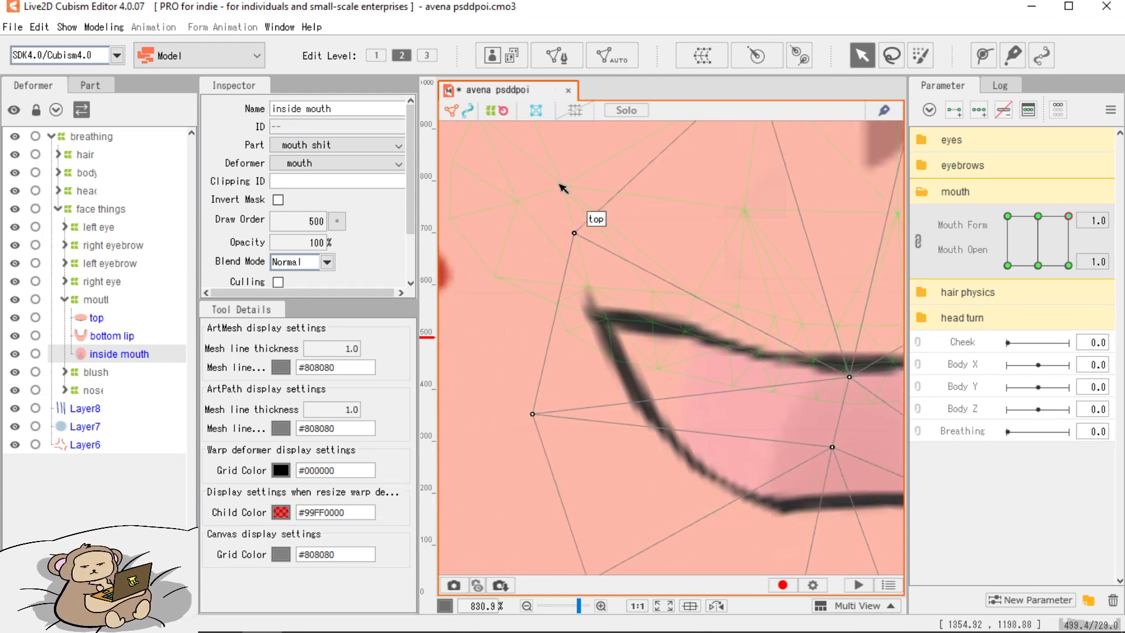
left_click_drag(604, 164, 462, 554)
left_click_drag(539, 318, 480, 268)
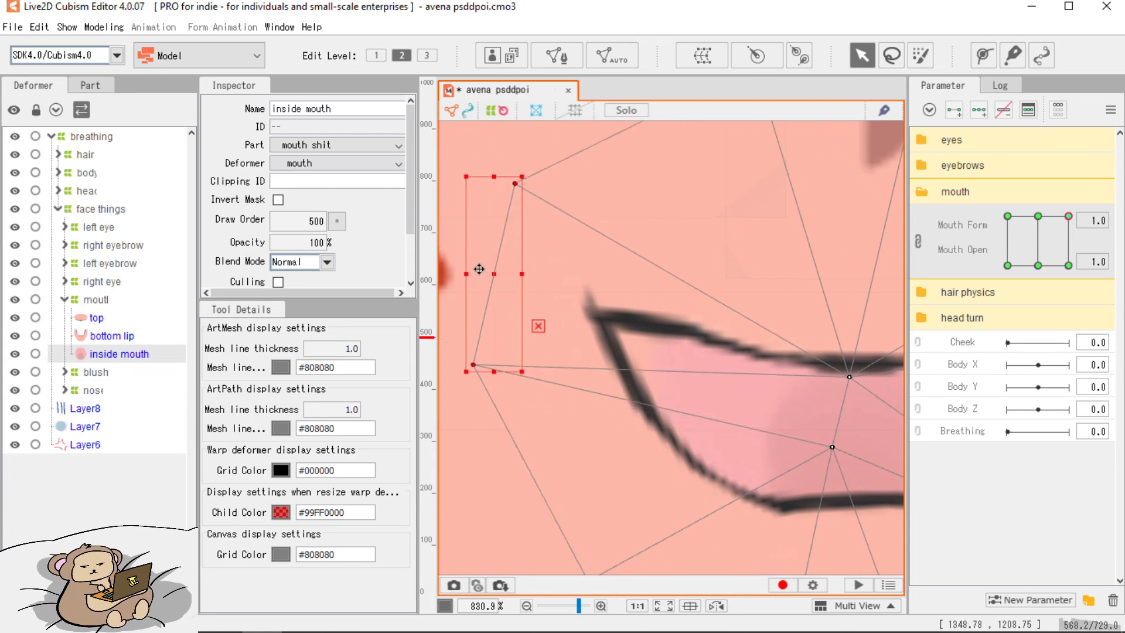
Deselect the inside mouth and preview the mouth shapes across the Mouth Form and Mouth Open grid.
scroll(709, 381, "down", 10)
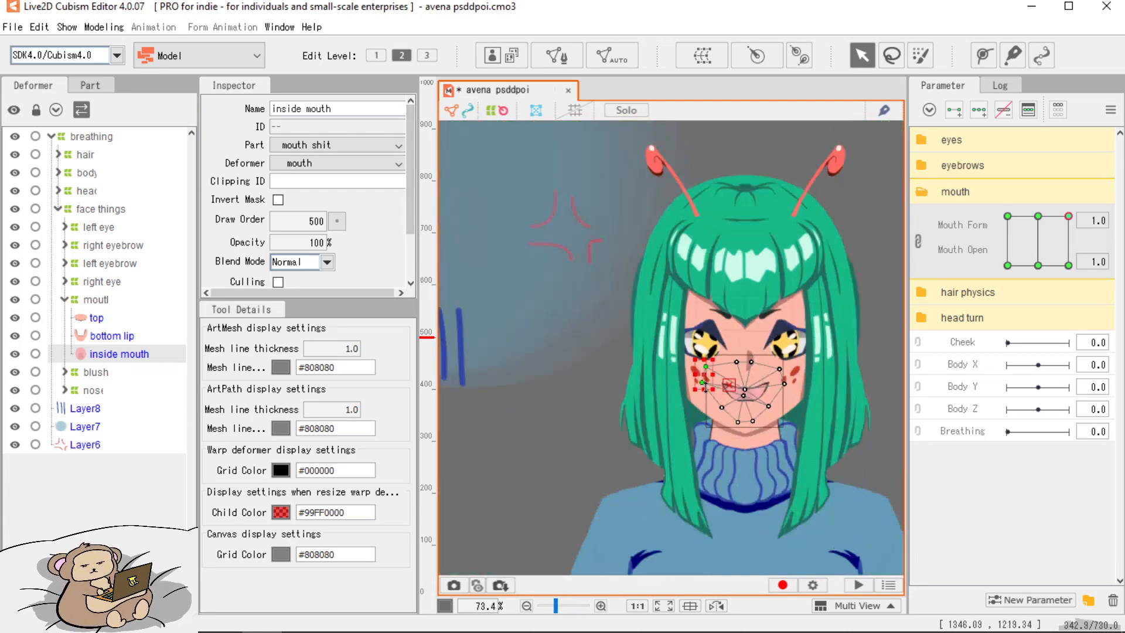
left_click(580, 482)
left_click(580, 482)
scroll(785, 385, "up", 3)
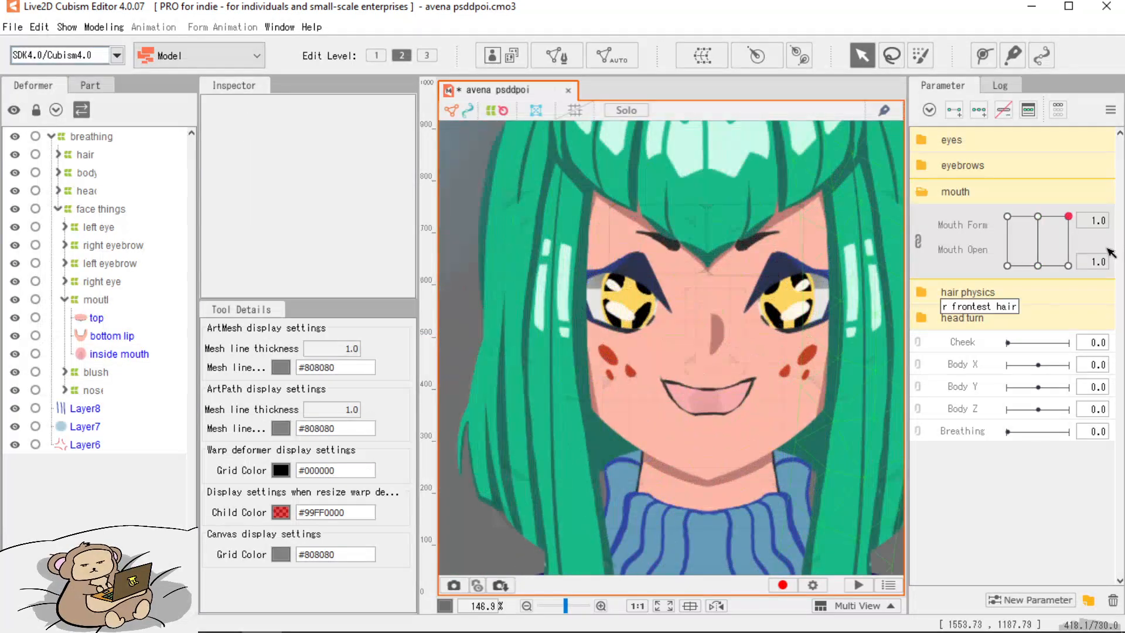
left_click_drag(1049, 228, 1099, 193)
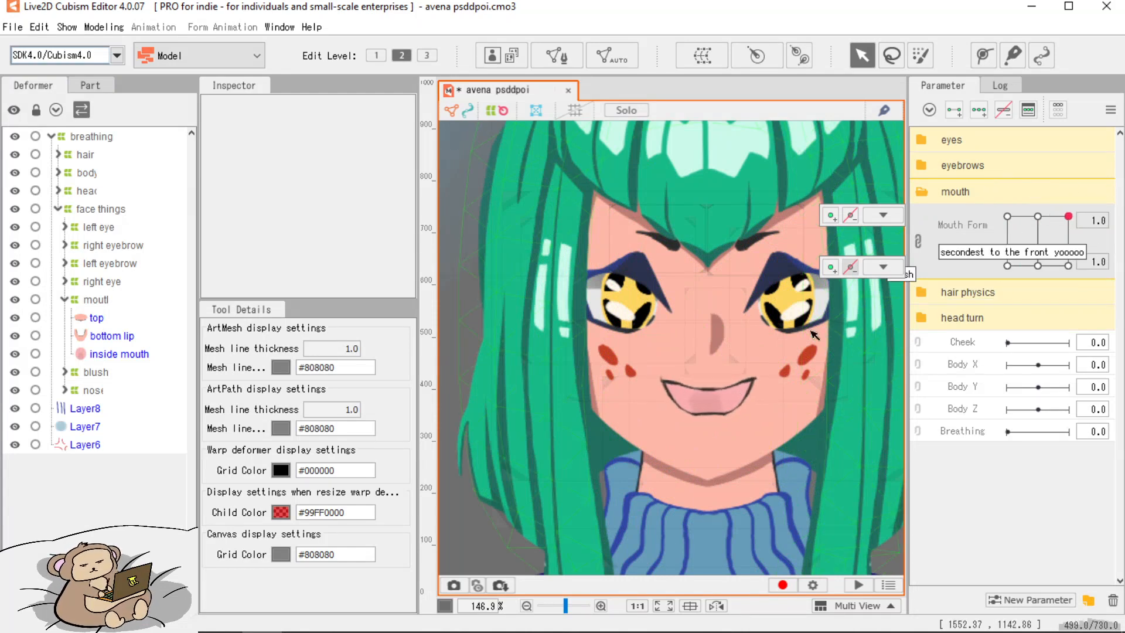
At Mouth Form 1.0 and Mouth Open 1.0, adjust the bottom lip's deform path end point at the left corner of the smile.
scroll(761, 398, "up", 6)
left_click(531, 409)
left_click_drag(532, 409, 766, 396)
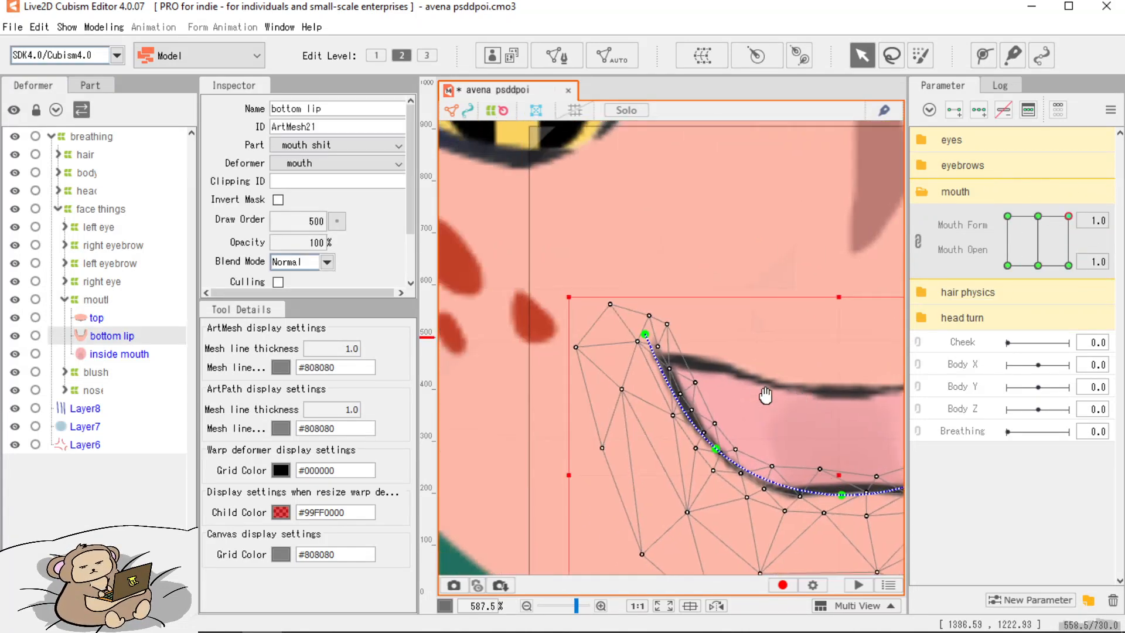
key("p")
left_click(648, 328)
scroll(624, 378, "down", 6)
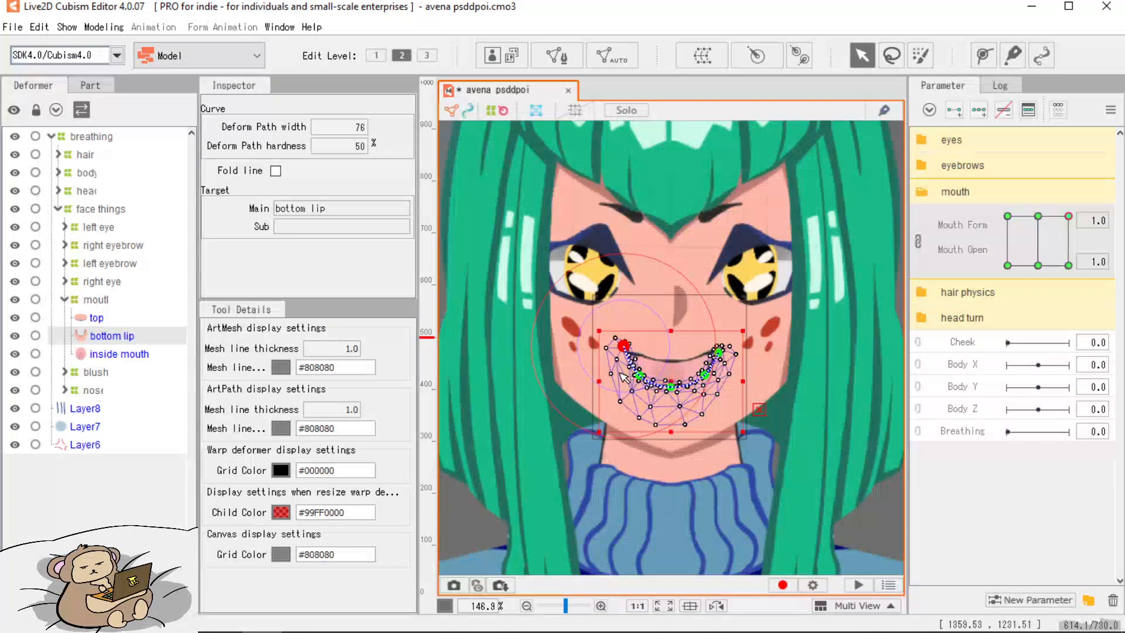
scroll(624, 378, "down", 3)
left_click(478, 439)
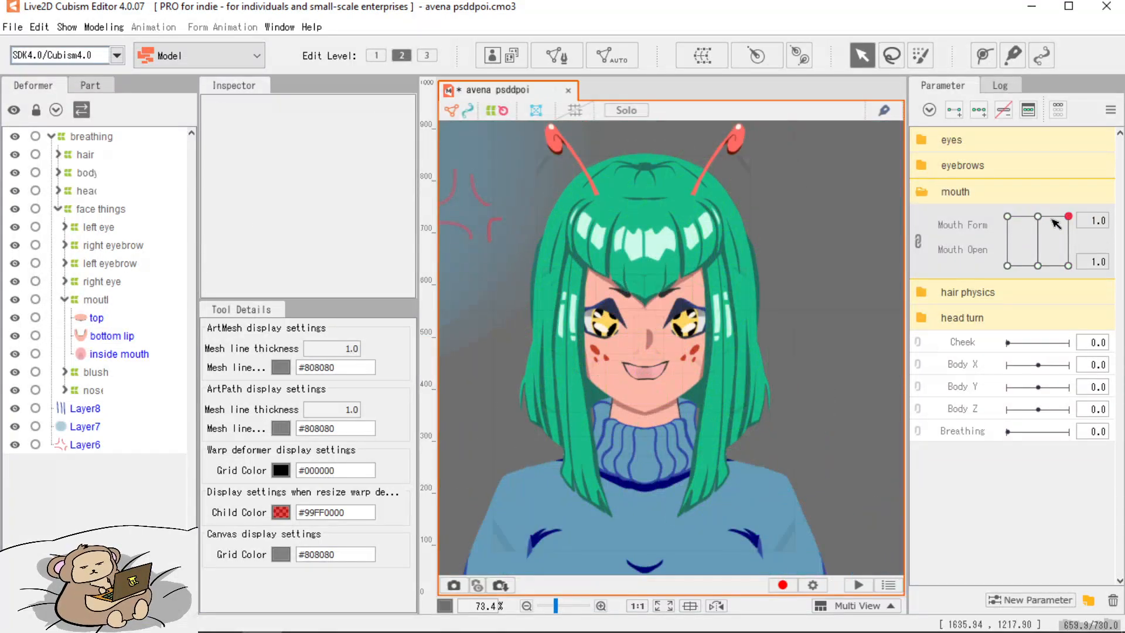
At Mouth Form -1.0, move the top lip, bottom lip and inside mouth slightly down together for Mouth Open 1.0 and 0.0.
left_click_drag(1060, 216, 958, 217)
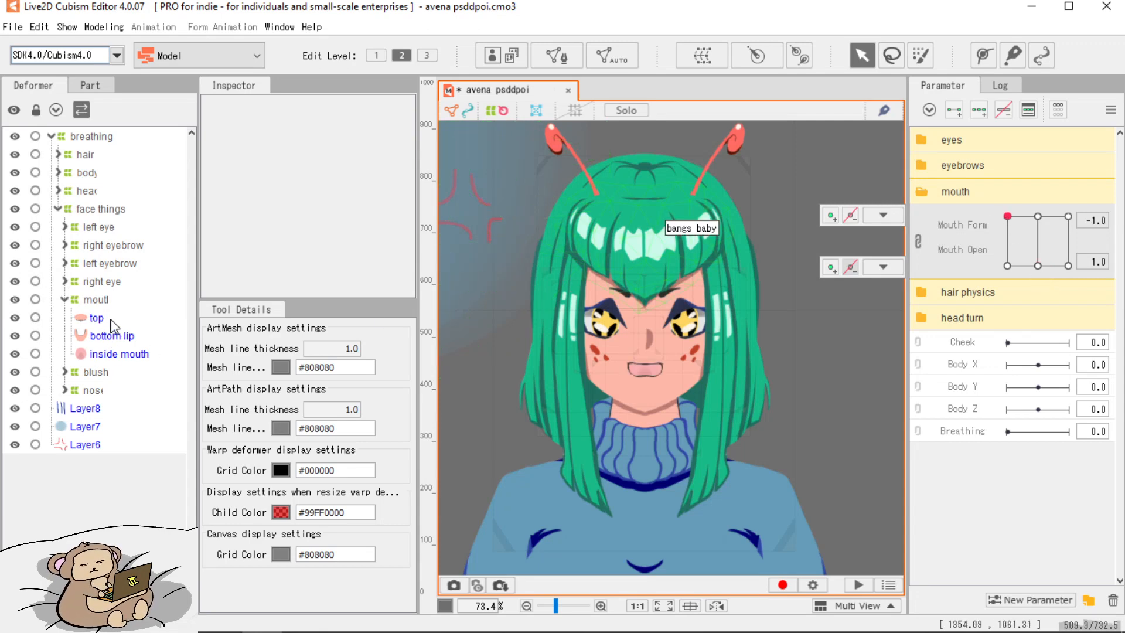
left_click_drag(113, 326, 117, 355)
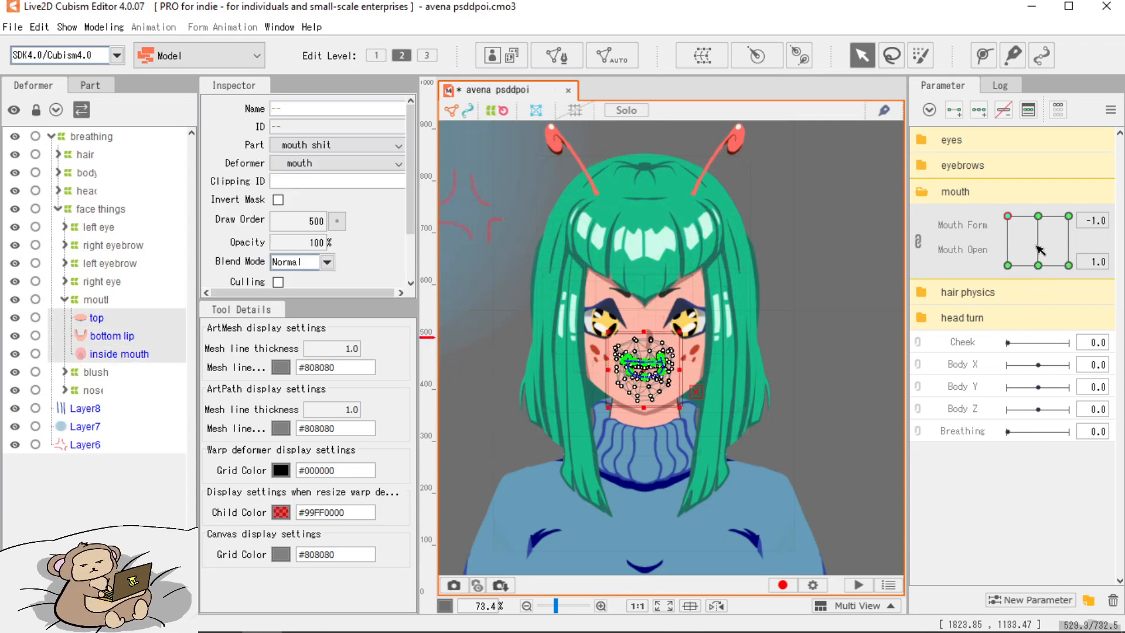
scroll(643, 373, "up", 3)
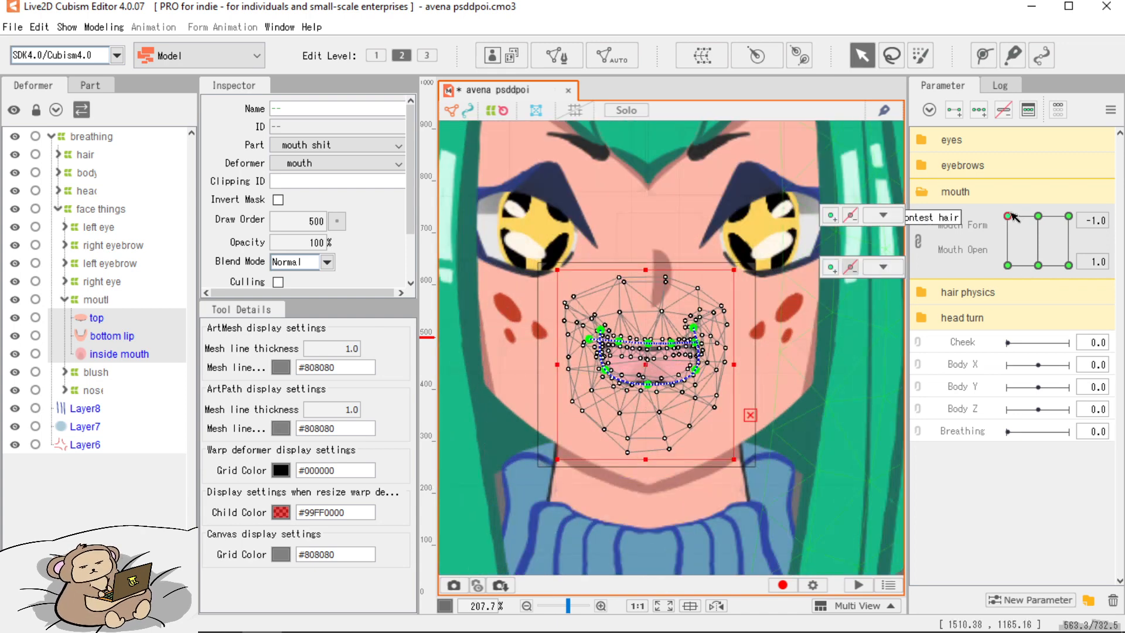
left_click_drag(675, 360, 675, 372)
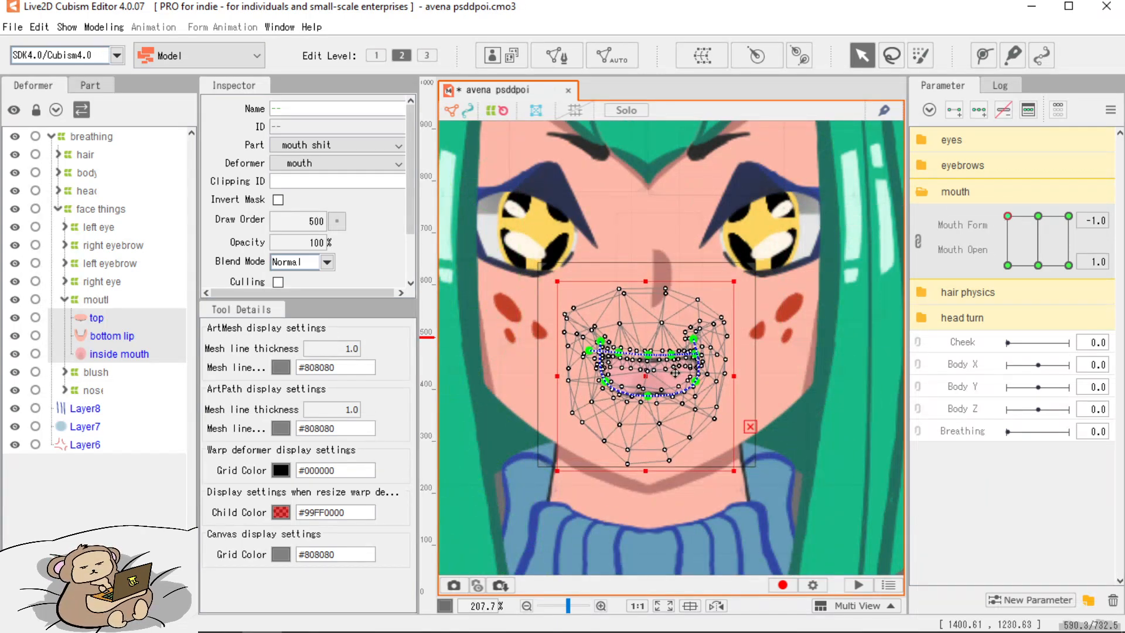
left_click(1008, 265)
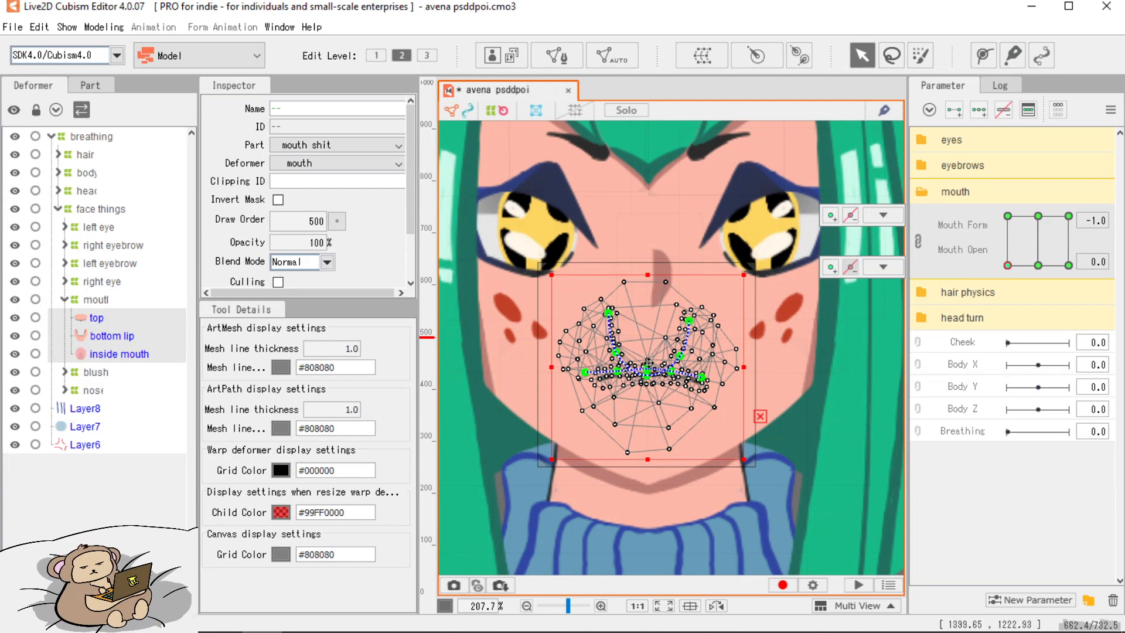
At Mouth Form 0.0, move both lips and the inside mouth down together for Mouth Open 1.0 and 0.0.
left_click(1038, 216)
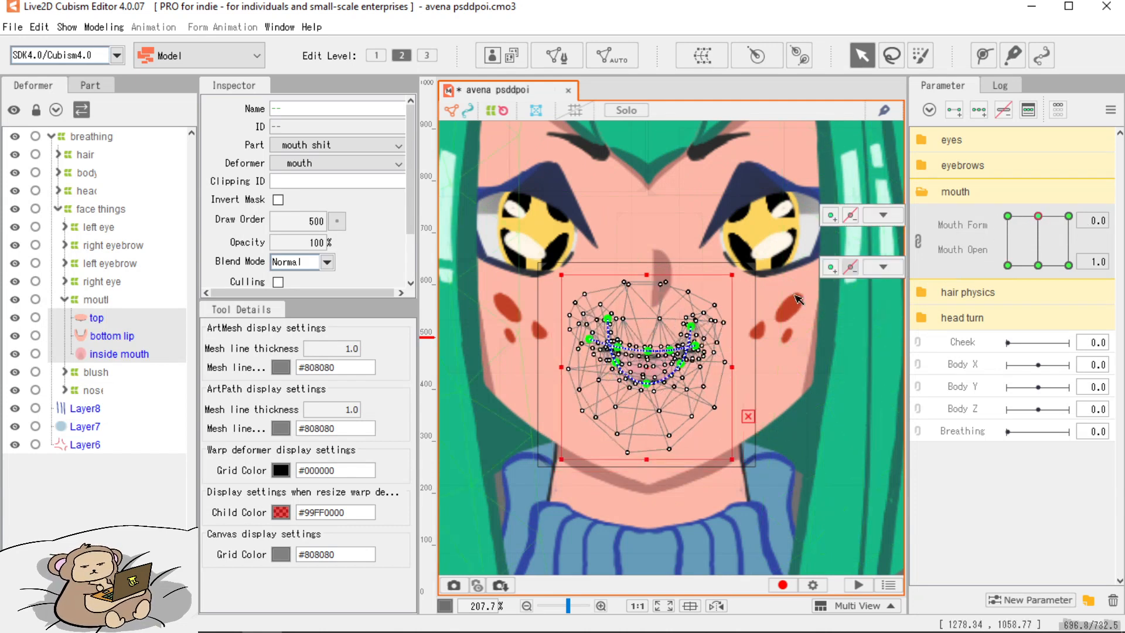
left_click_drag(647, 369, 653, 400)
left_click(1038, 265)
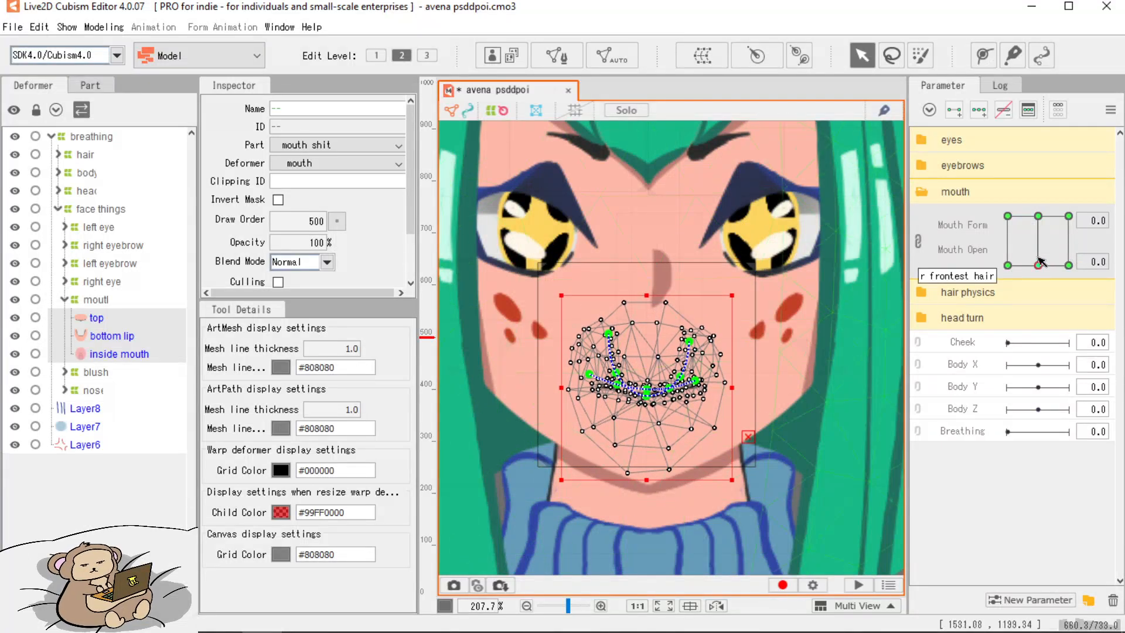
At Mouth Form 1.0, move both lips and the inside mouth down together for Mouth Open 1.0 and 0.0, then deselect them.
left_click(1069, 217)
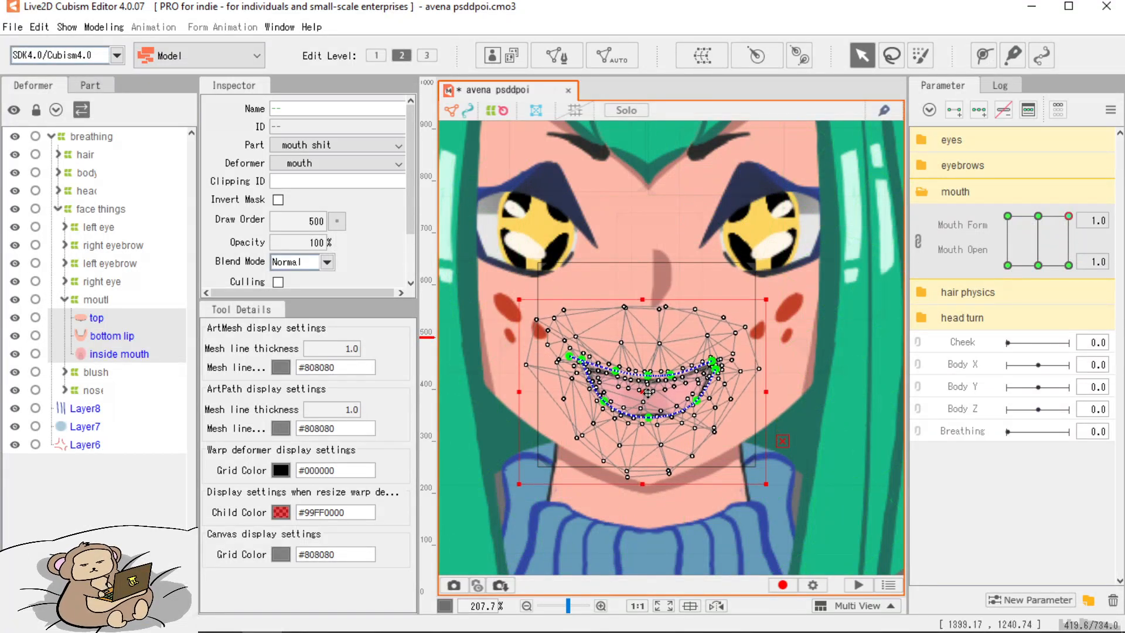
left_click(1069, 266)
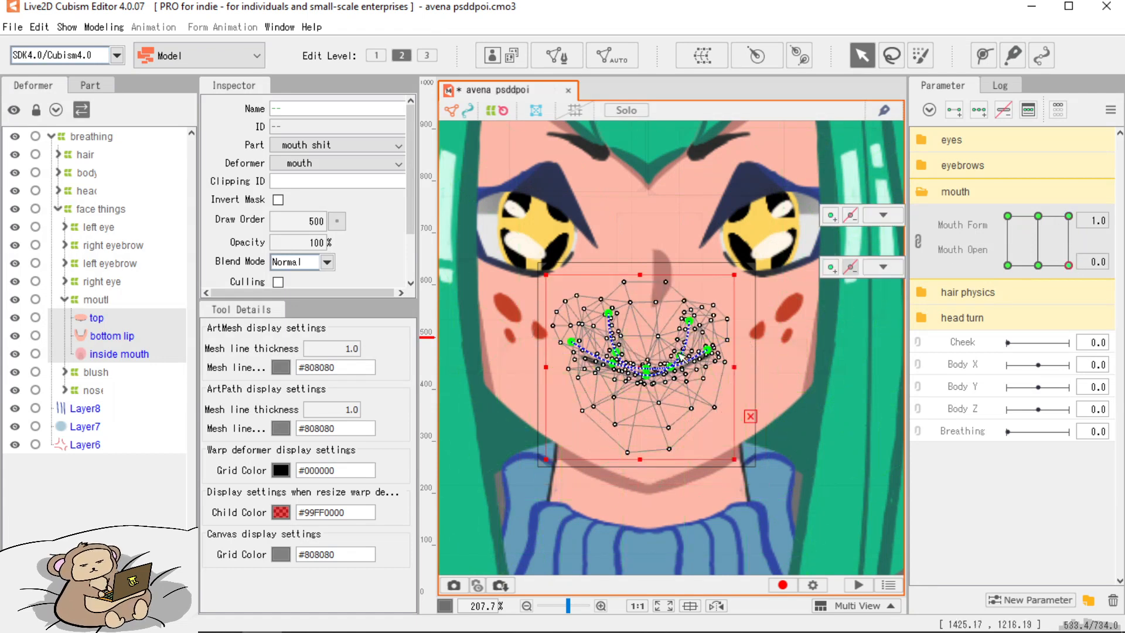
mouse_move(653, 388)
left_mouse_down()
mouse_move(653, 403)
mouse_move(652, 389)
left_mouse_up()
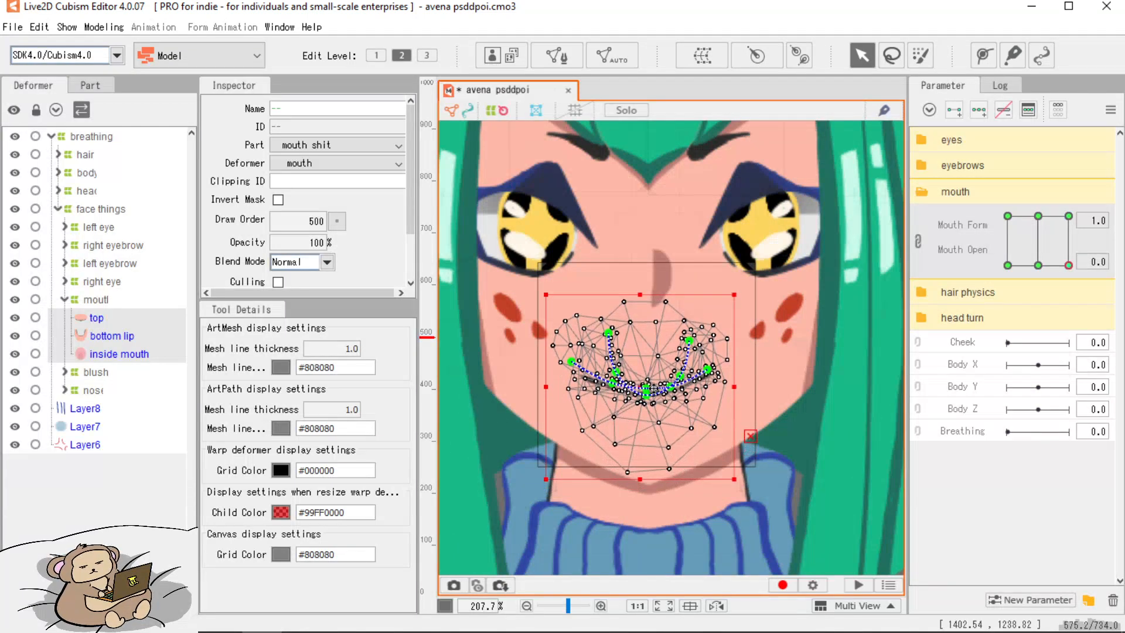
scroll(649, 384, "down", 5)
left_click(789, 341)
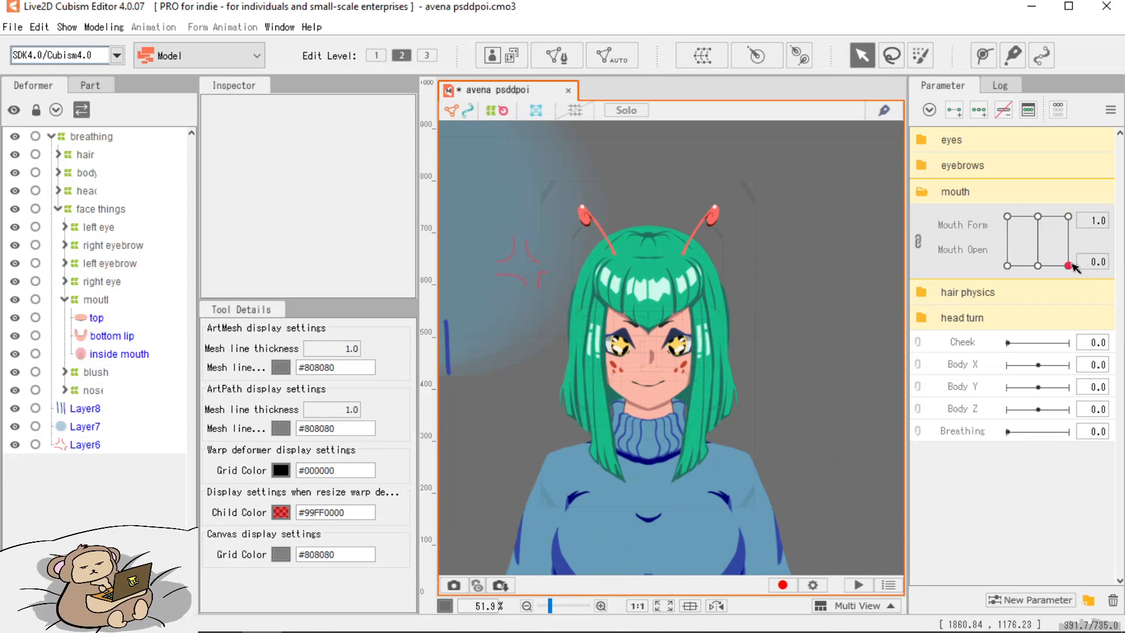
At Mouth Form -1.0 and Mouth Open 1.0, lower both lips and the inside mouth a little more and preview the mouth movement.
left_click_drag(1074, 268, 982, 190)
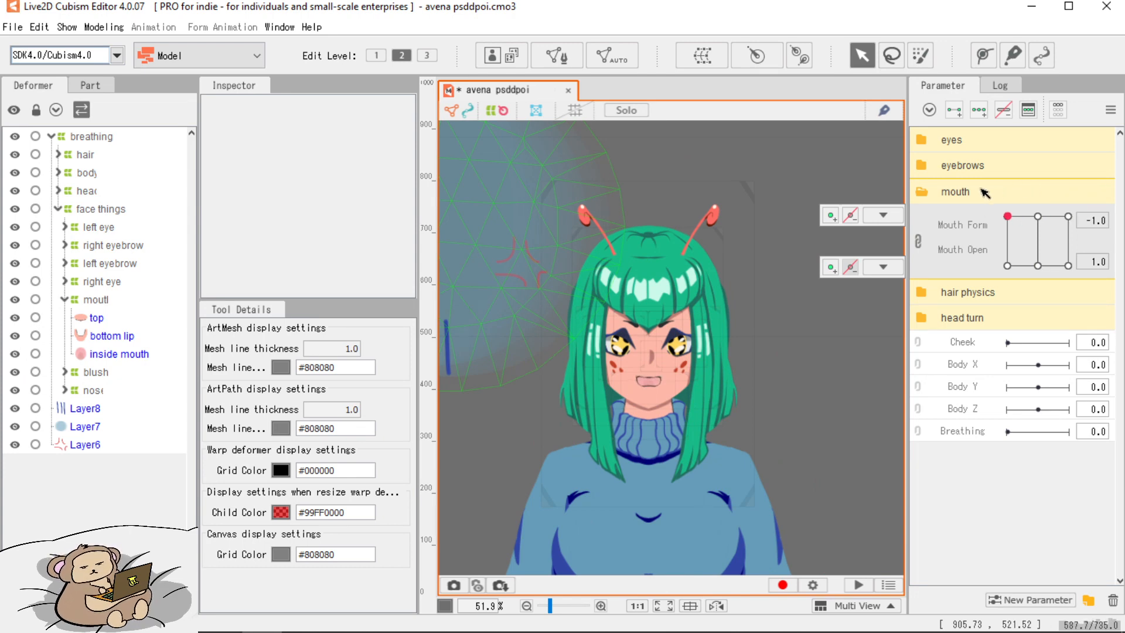
left_click(116, 352, "shift")
left_click(96, 318)
left_click(111, 336, "ctrl")
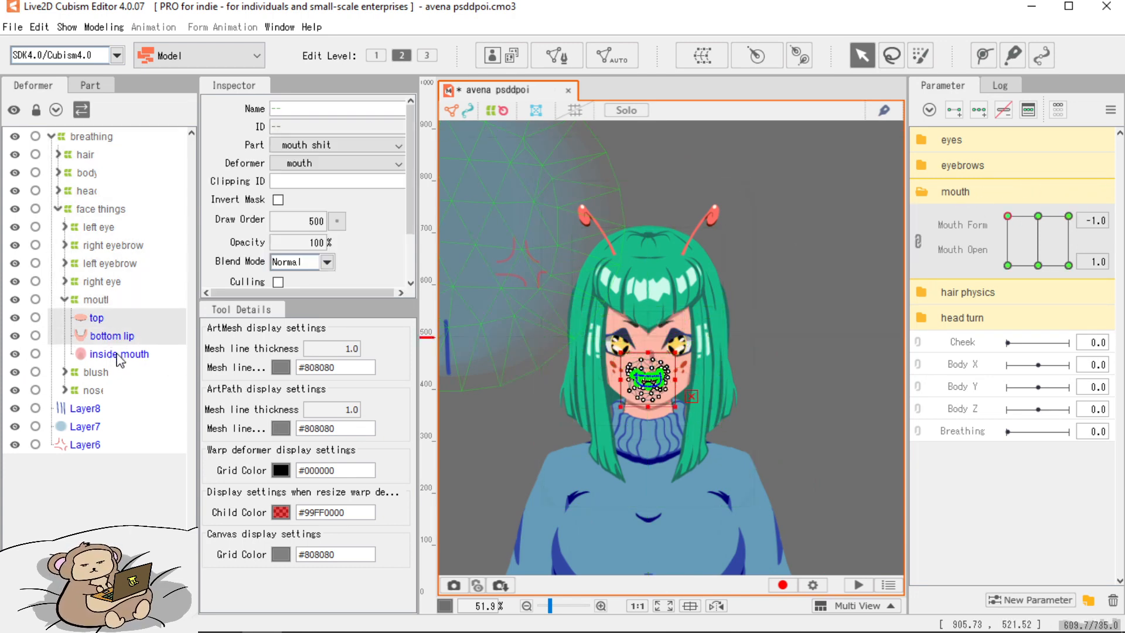
left_click(117, 353, "ctrl")
scroll(624, 355, "up", 5)
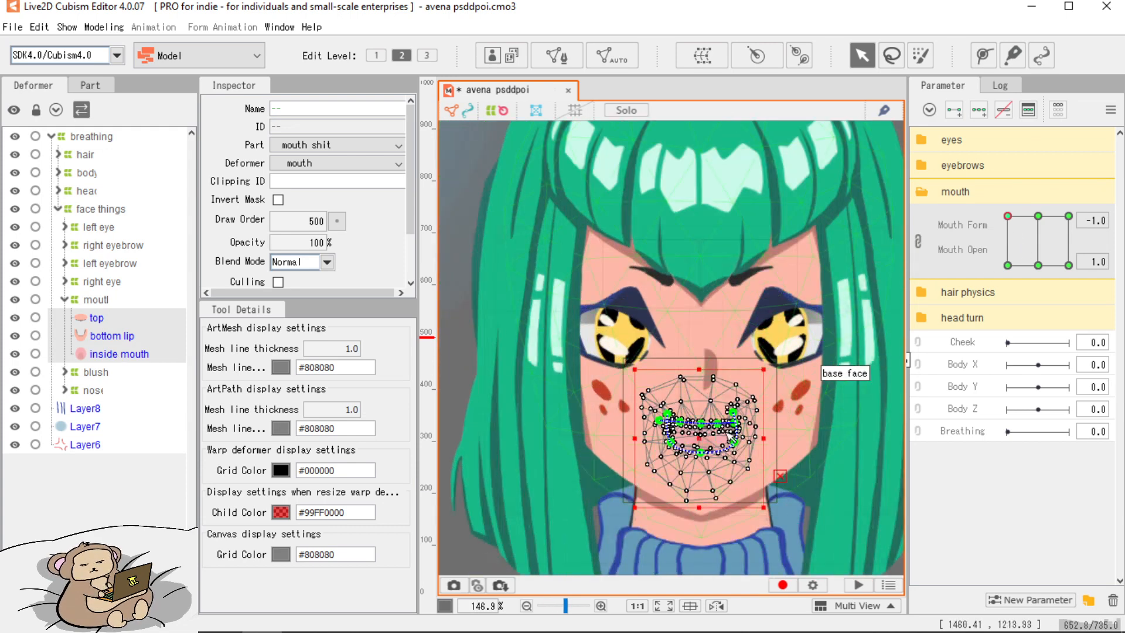
left_click_drag(699, 438, 699, 443)
scroll(698, 446, "down", 3)
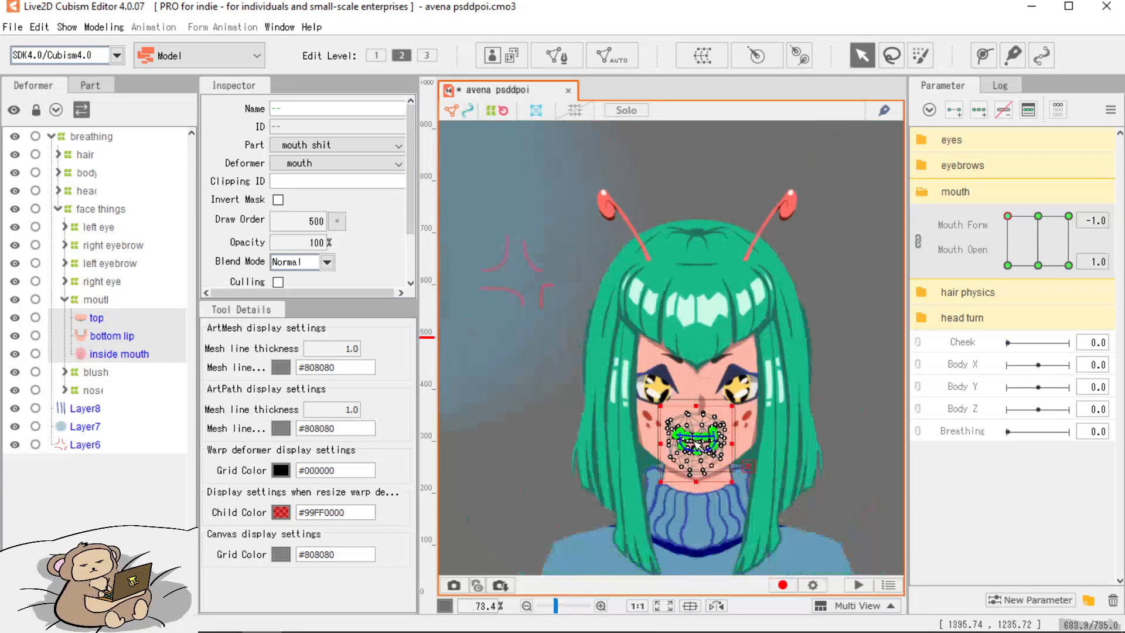
left_click(550, 466)
left_click_drag(1013, 219, 1050, 248)
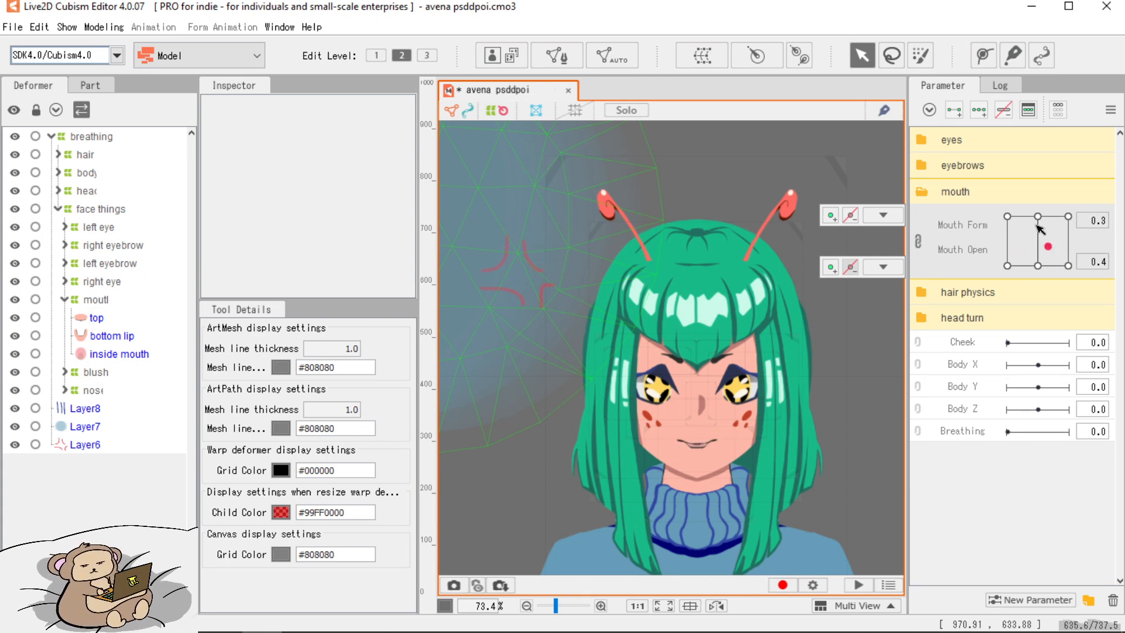
Close the mouth parameter group, expand the head turn group, and collapse the mouth and face things deformers.
left_click(926, 200)
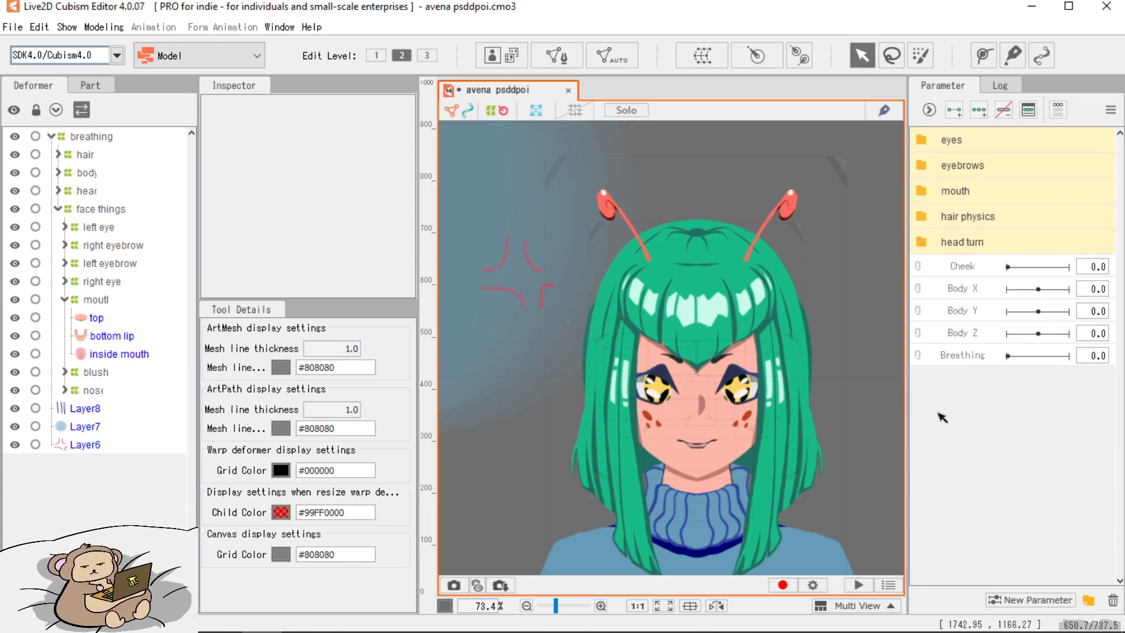
left_click(922, 218)
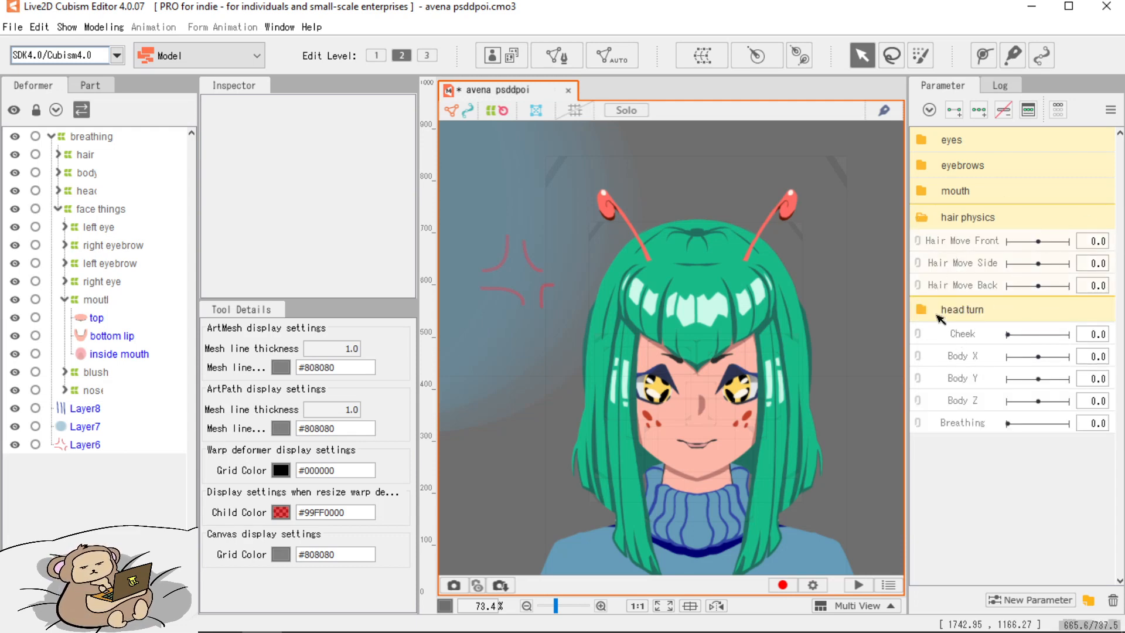
left_click(933, 228)
left_click(924, 244)
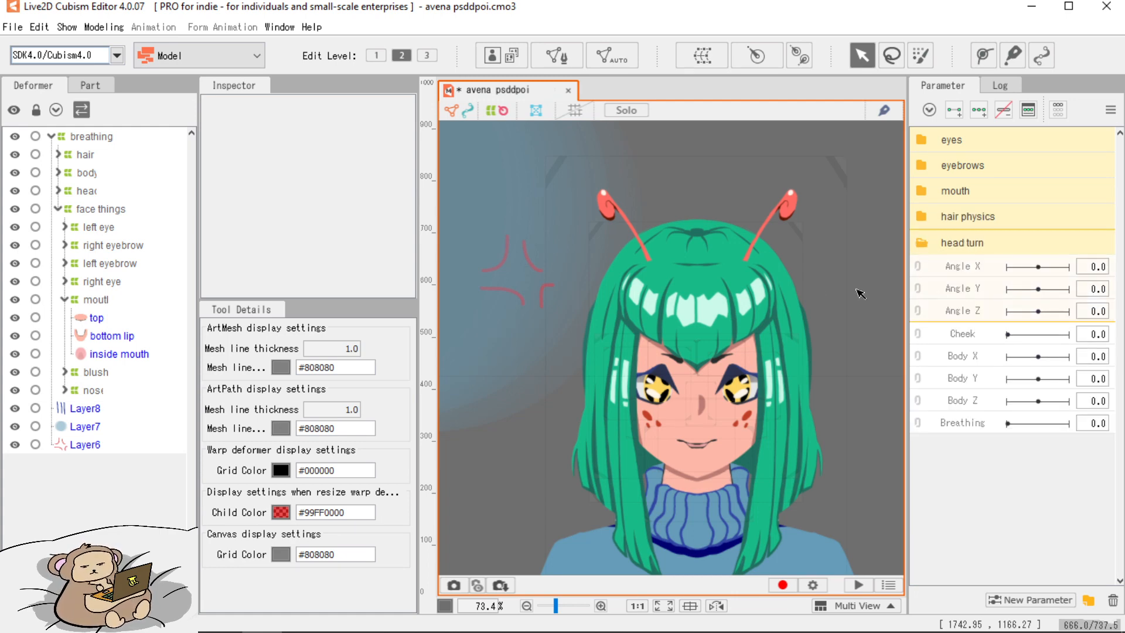
left_click(66, 299)
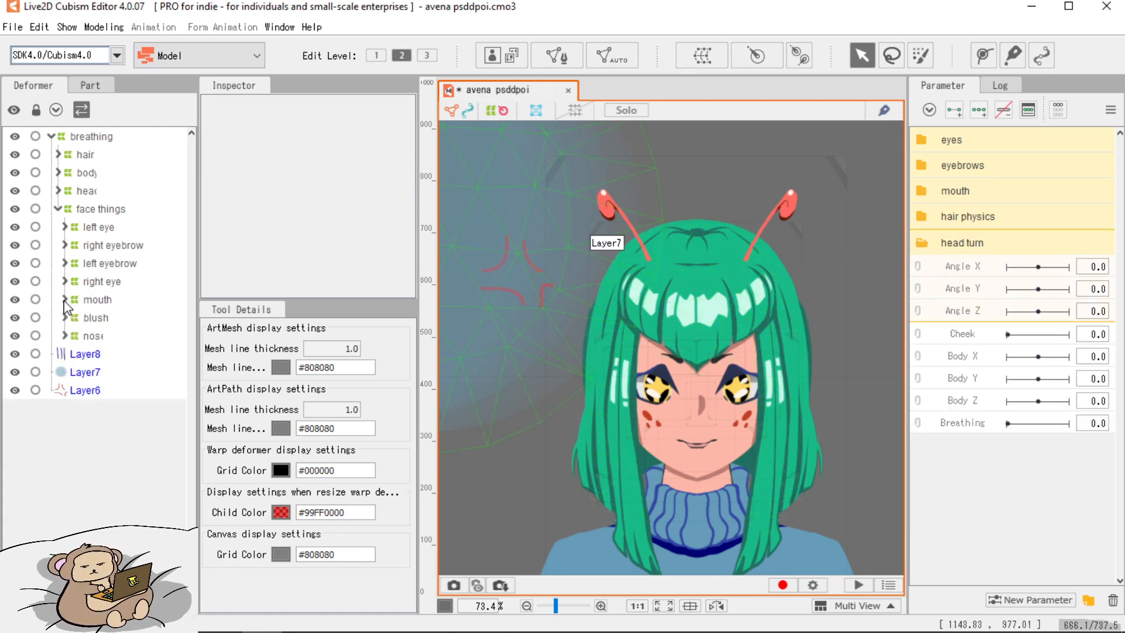
left_click(59, 209)
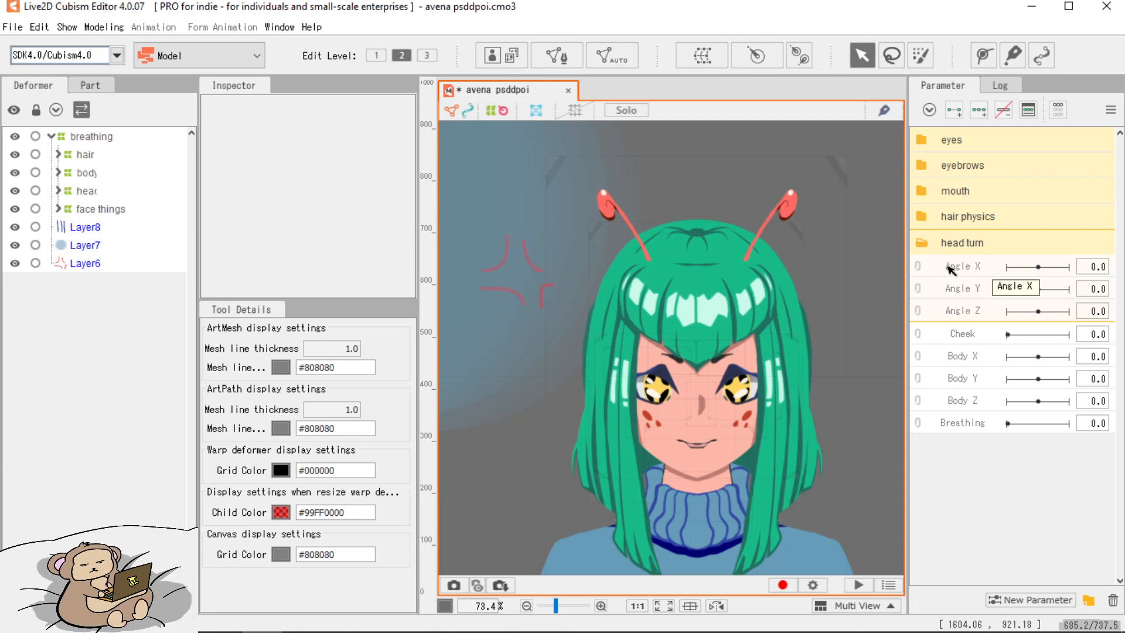
Create a rotation deformer named head as the parent of the head and face things deformers.
left_click(97, 210)
left_click(93, 191, "ctrl")
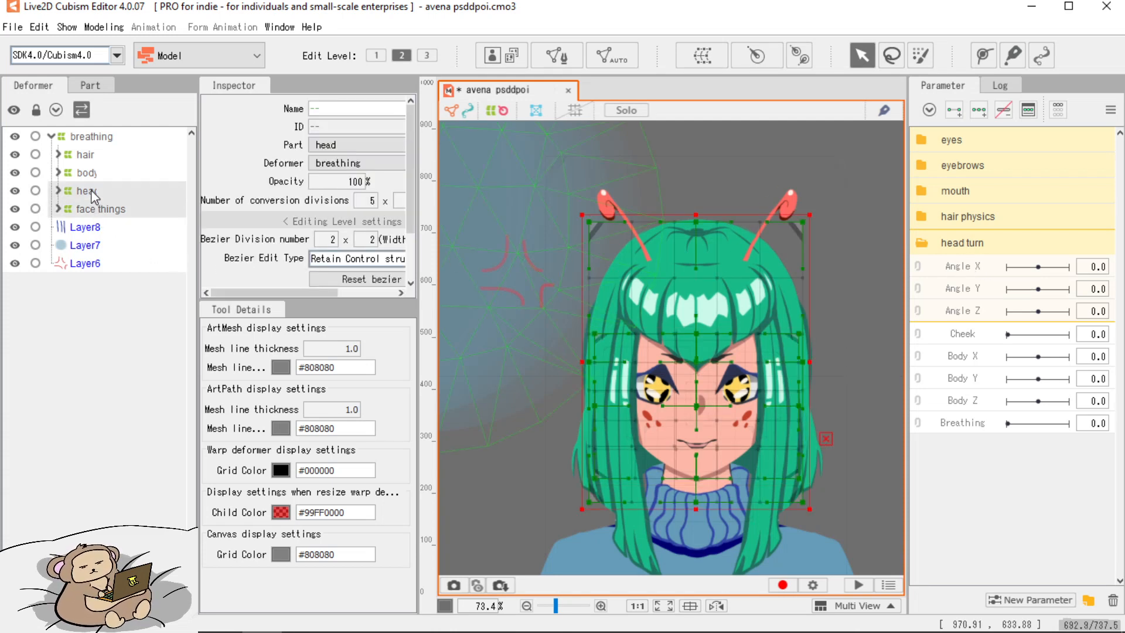
left_click(757, 55)
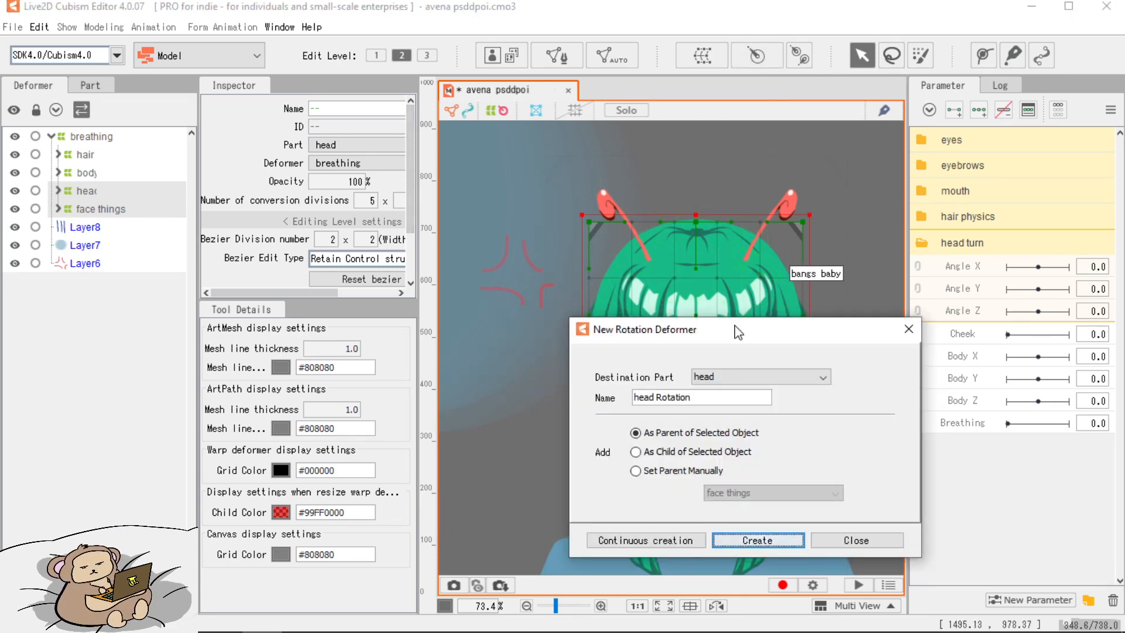
type("head")
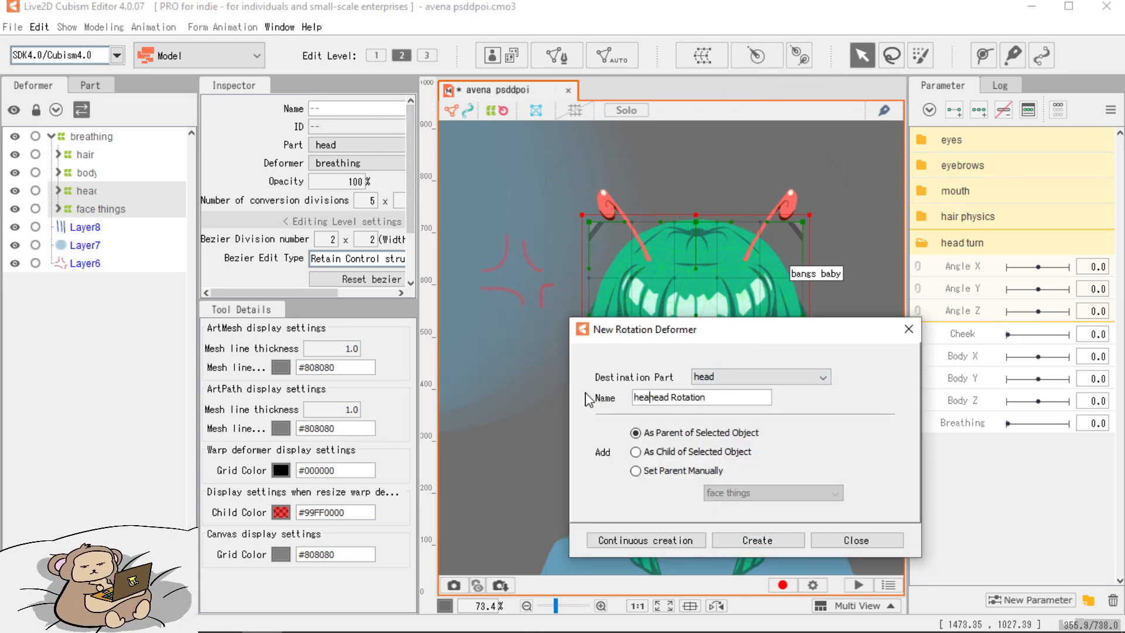
left_click(657, 403, "shift")
key("BackSpace")
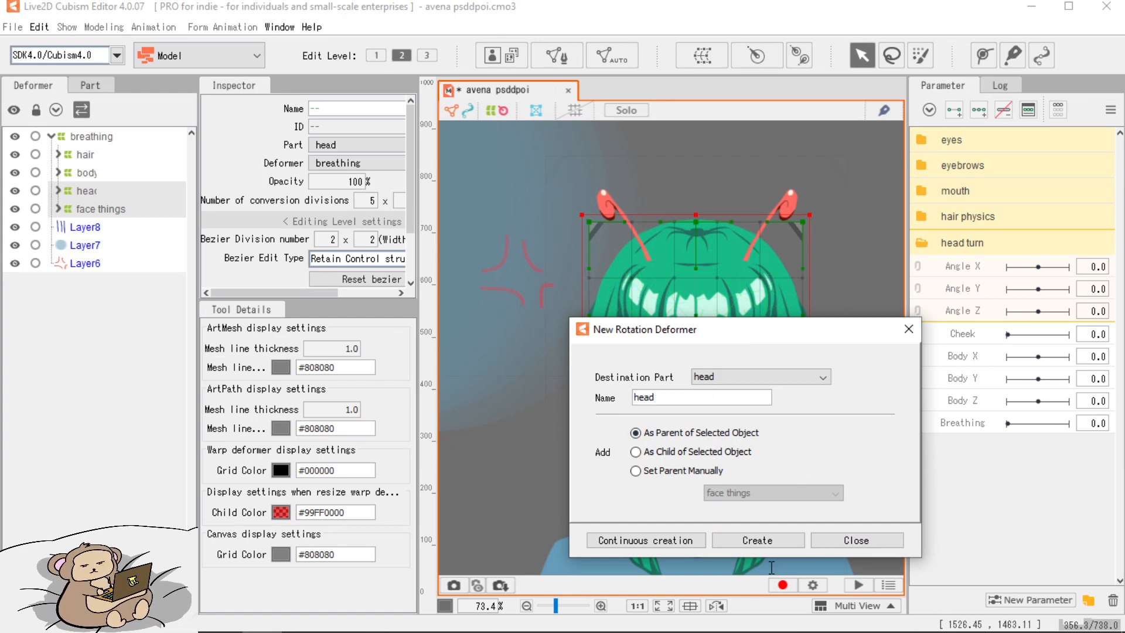
left_click(748, 546)
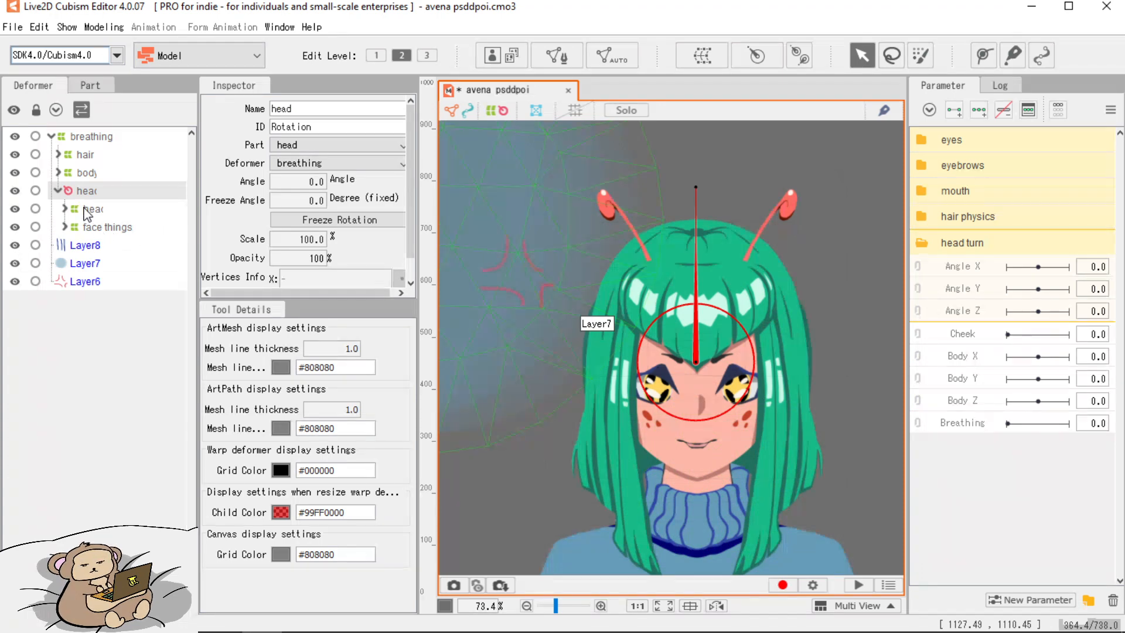
Reposition the head rotation deformer's pivot down to the chin without moving the head artwork.
left_click_drag(696, 361, 697, 444)
key("ctrl+z")
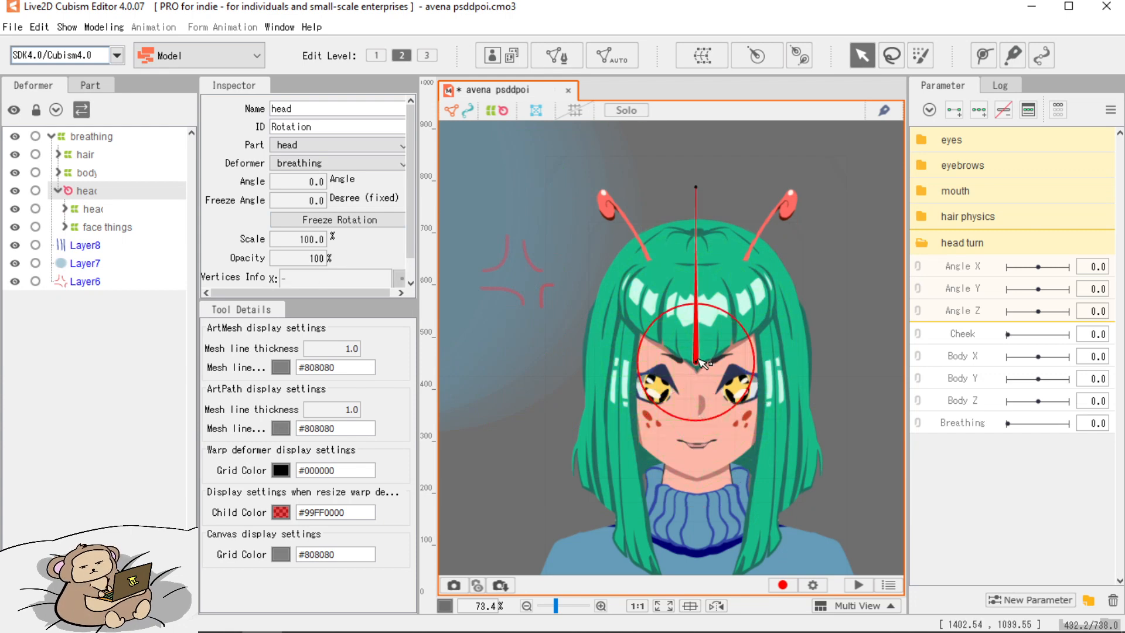
left_click_drag(697, 361, 721, 454)
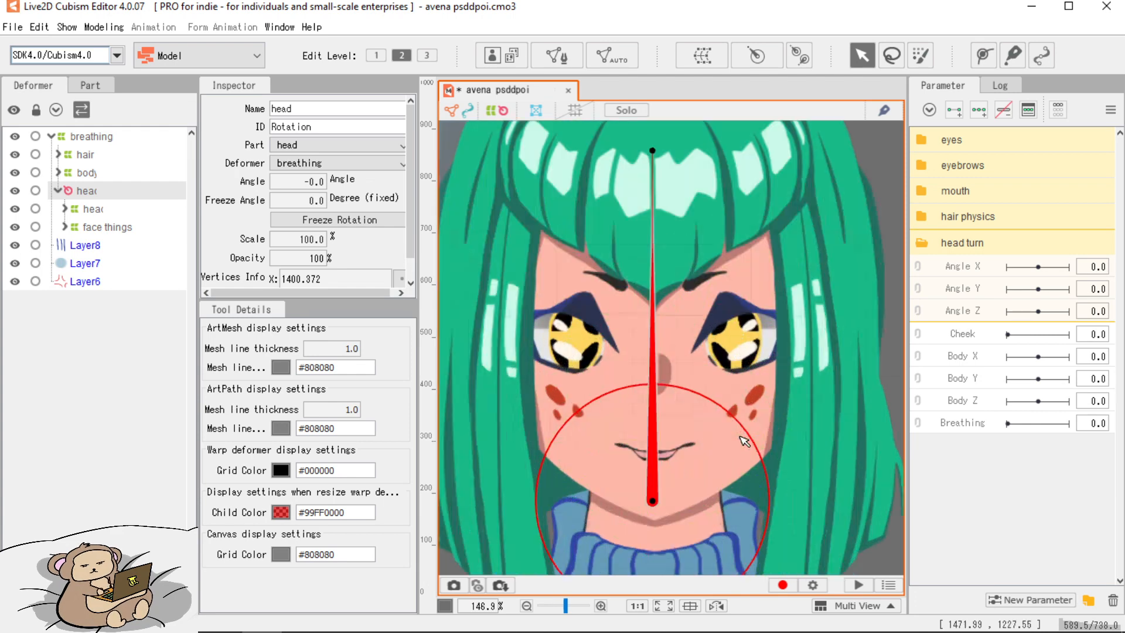
scroll(740, 425, "up", 2)
scroll(739, 427, "down", 2)
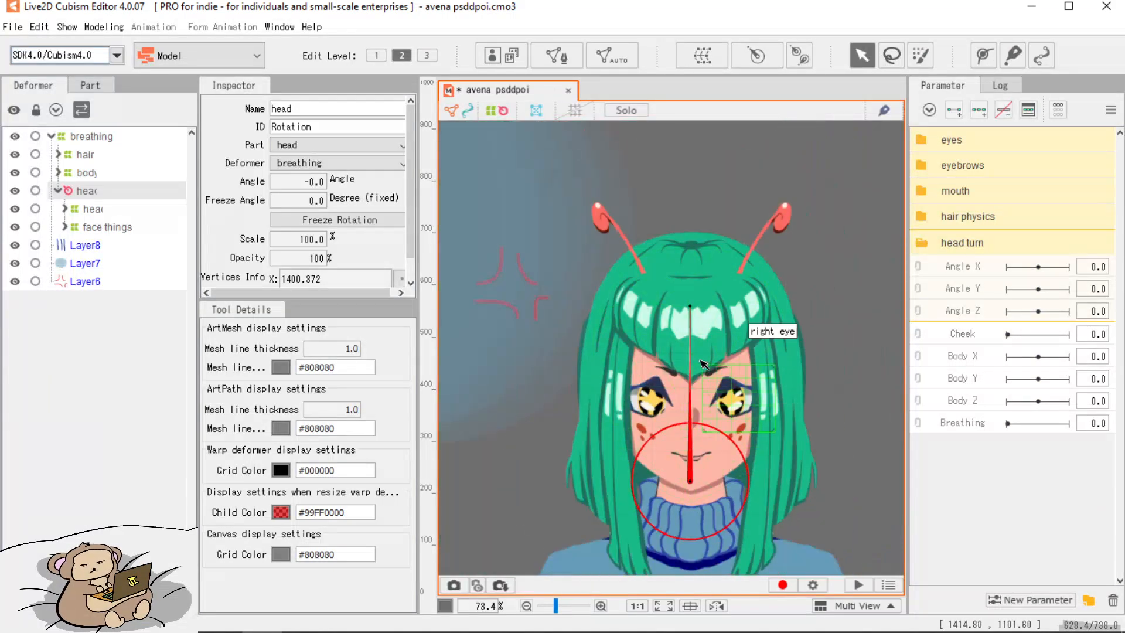
Test-tilt the head rotation deformer and undo the rotation, keeping its pivot at the chin.
left_click_drag(693, 309, 743, 326)
key("ctrl+z")
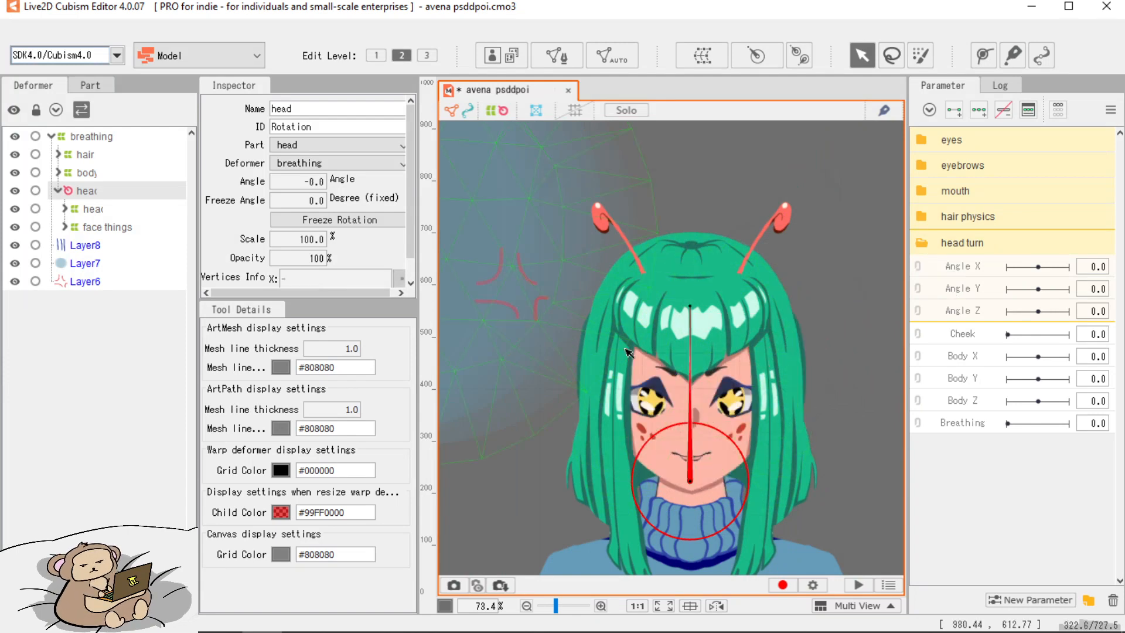
key("ctrl+z")
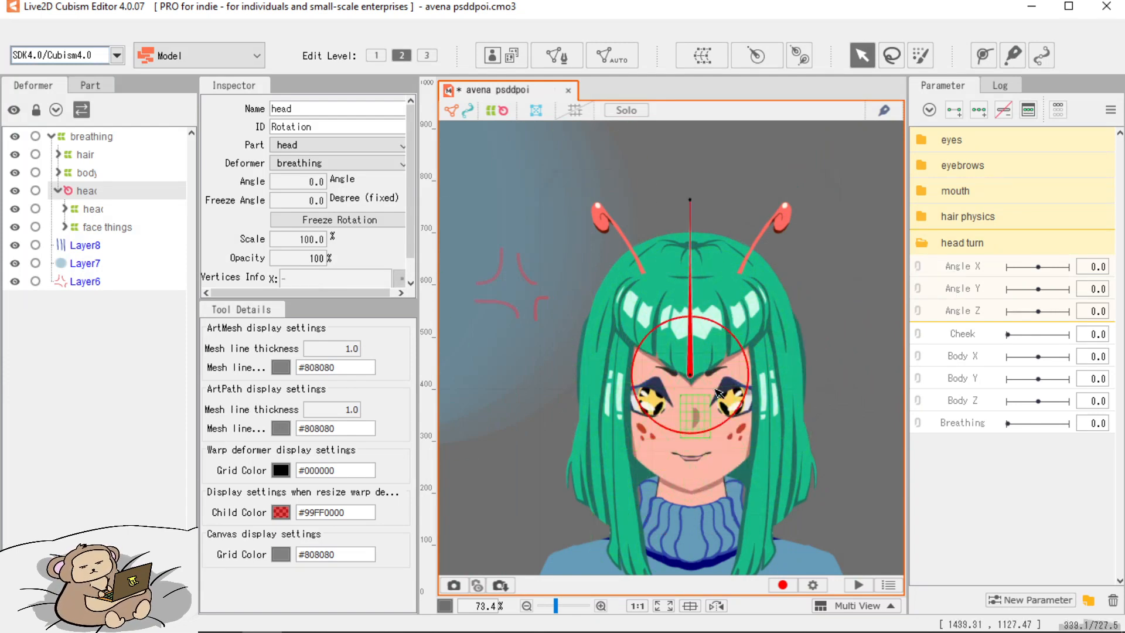
key("ctrl+y")
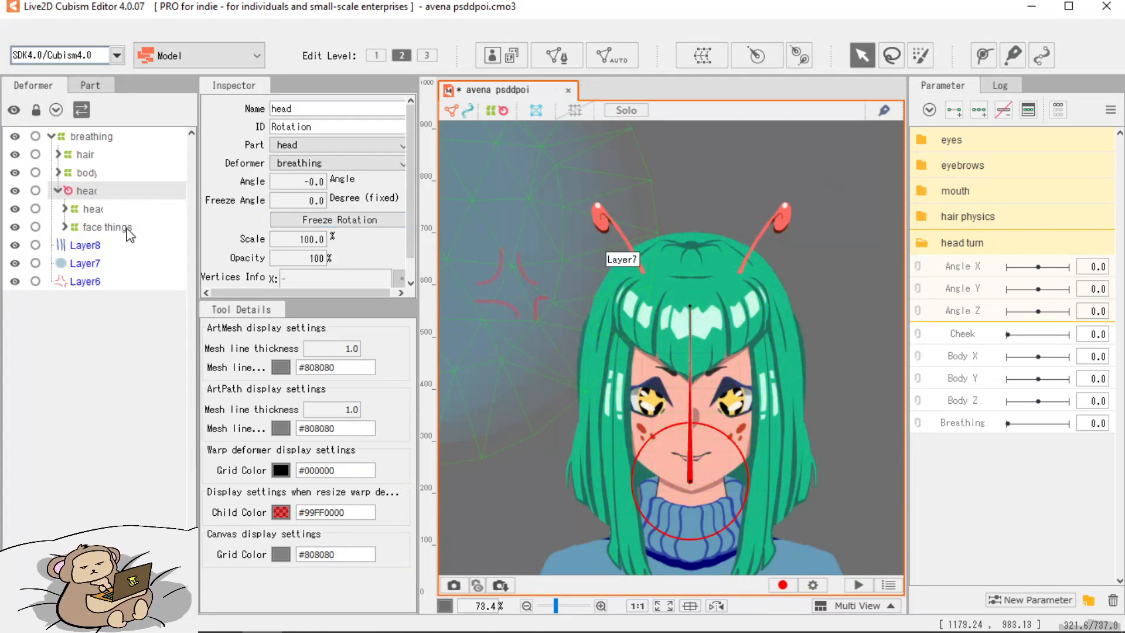
Make the hair deformer a child of the head rotation deformer, then test-tilt the head and undo the tilt.
left_click_drag(85, 155, 86, 193)
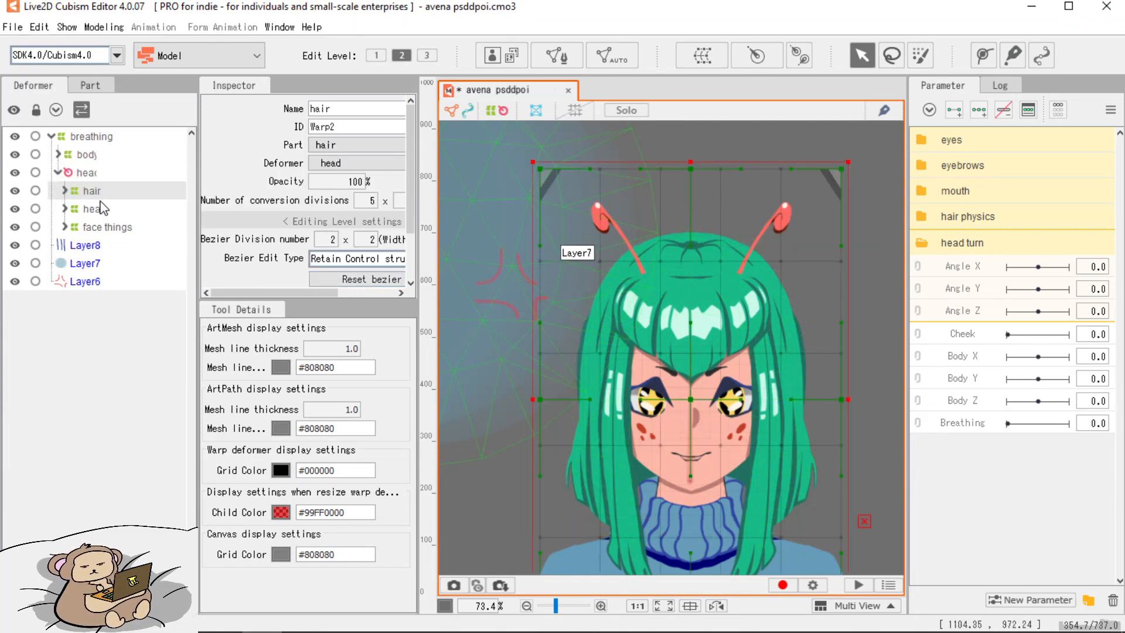
left_click(81, 173)
left_click_drag(705, 306, 766, 324)
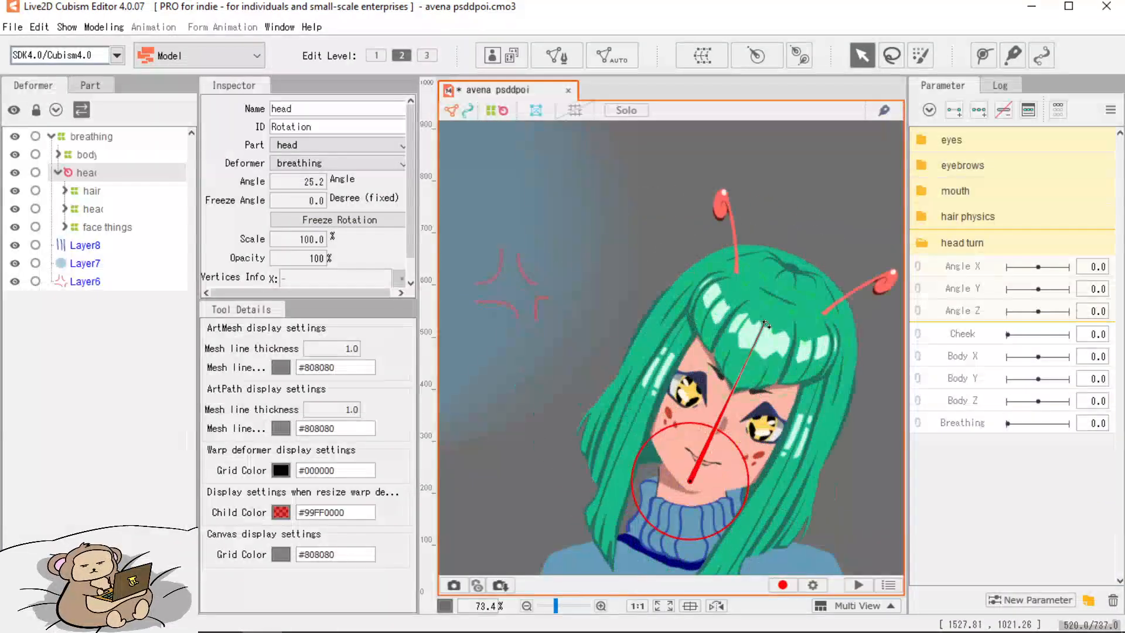
key("ctrl+z")
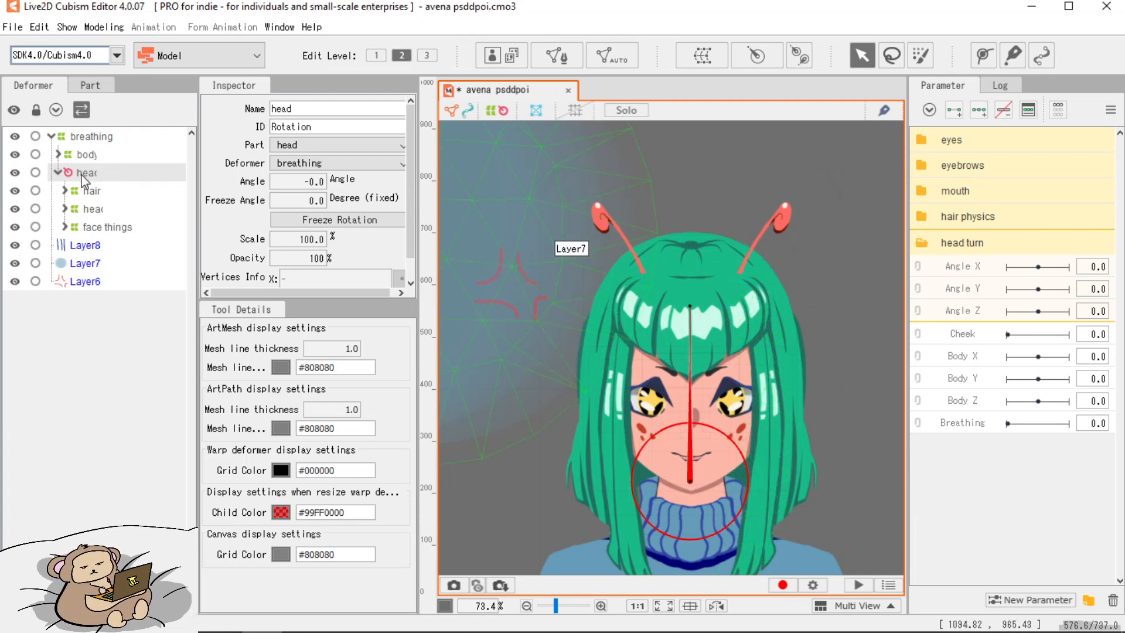
Add three keys to Angle Z for the head rotation deformer and set its angle to 10.0 at Angle Z 30.
left_click(968, 315)
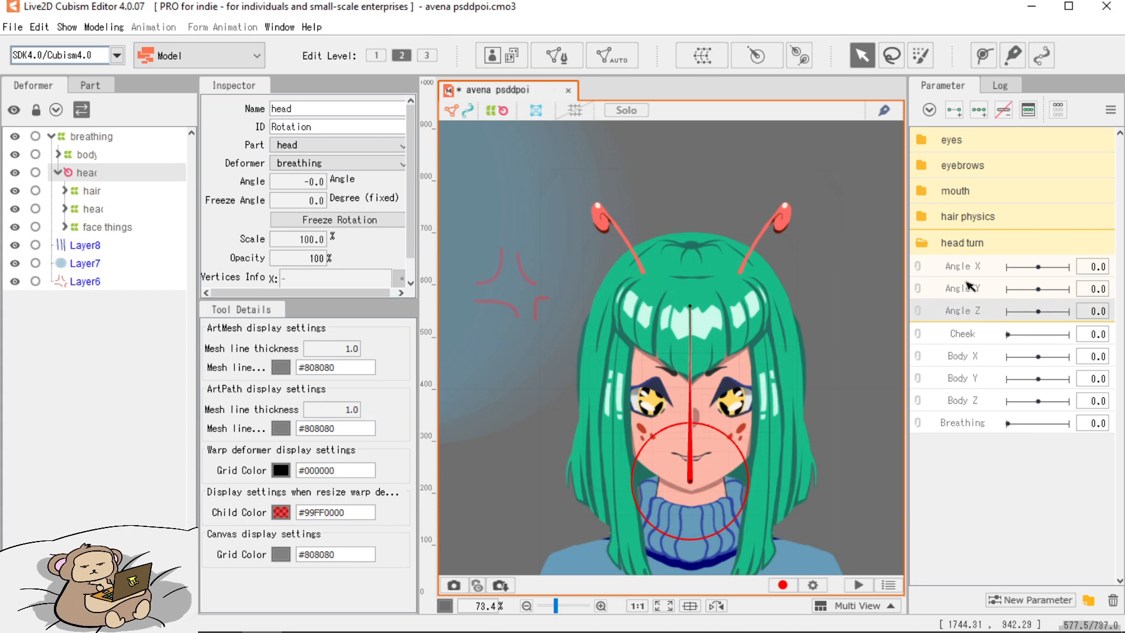
left_click(979, 110)
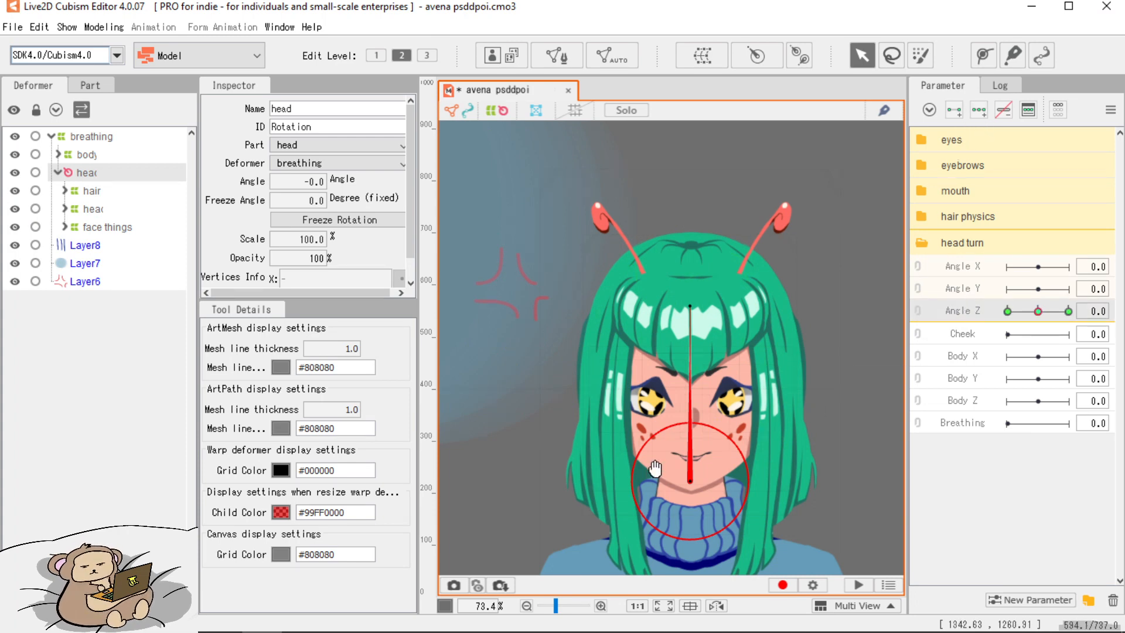
left_click(1068, 311)
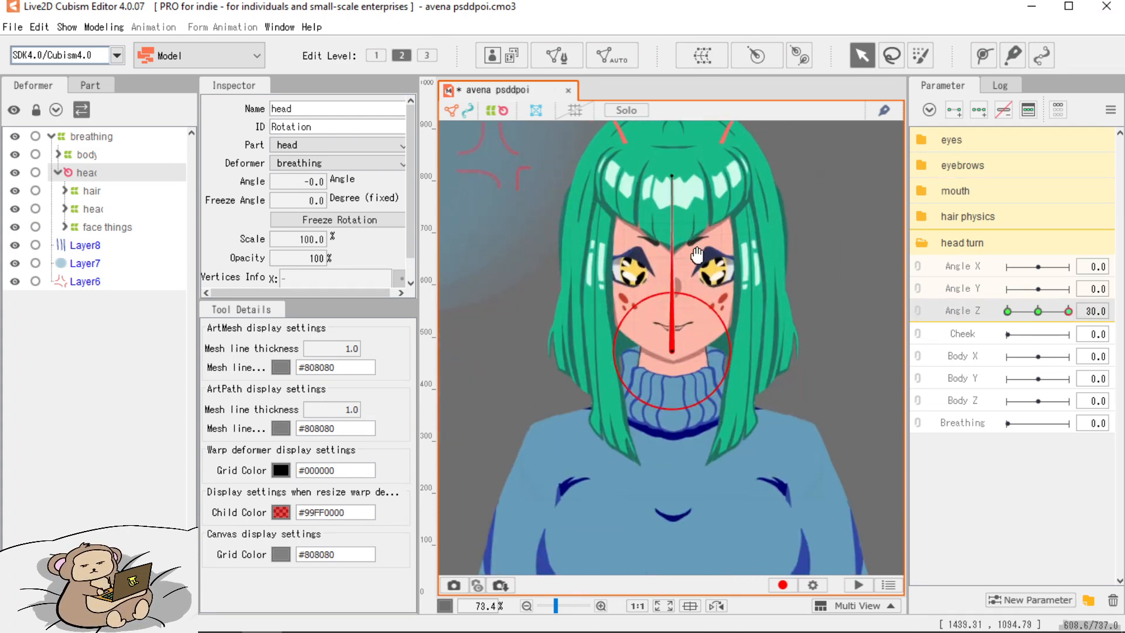
left_click_drag(669, 272, 679, 274)
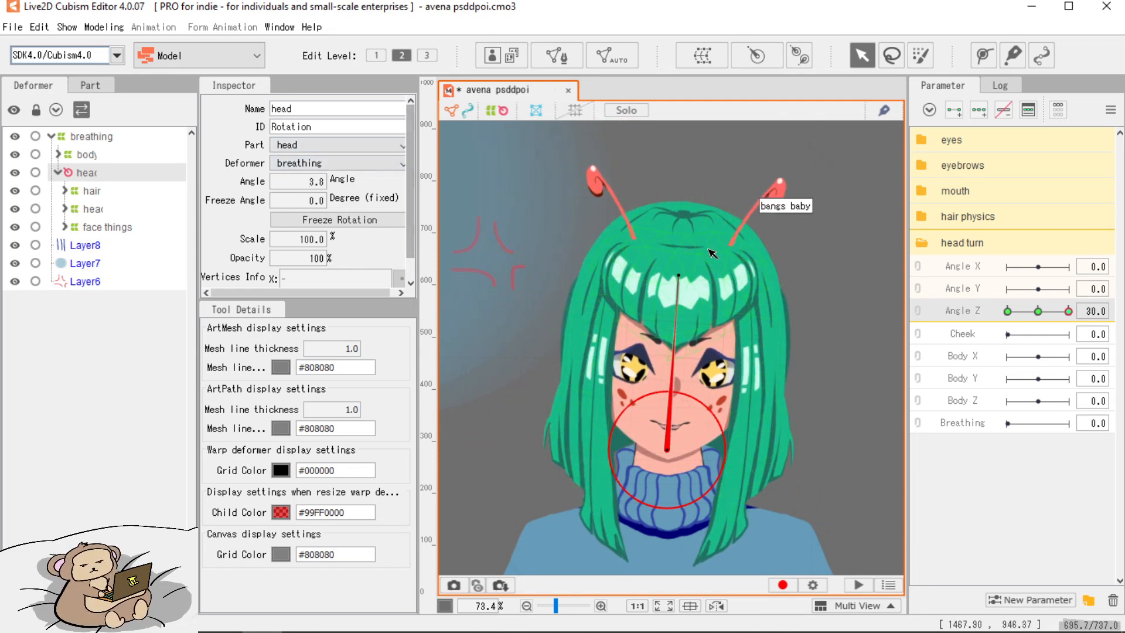
left_click_drag(679, 274, 700, 273)
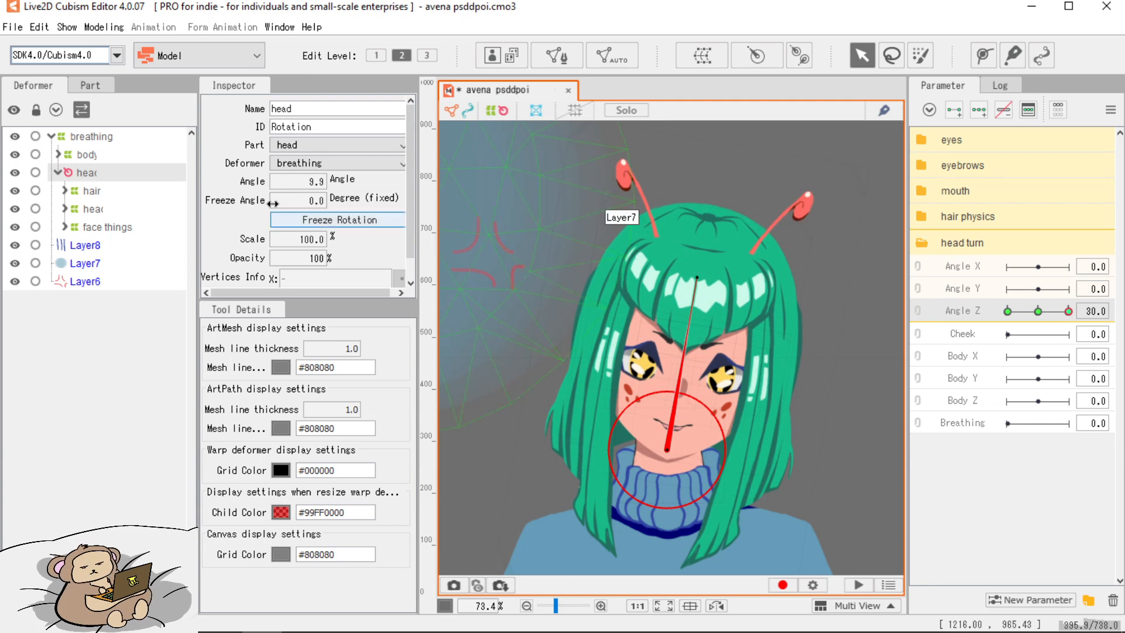
left_click_drag(306, 181, 309, 181)
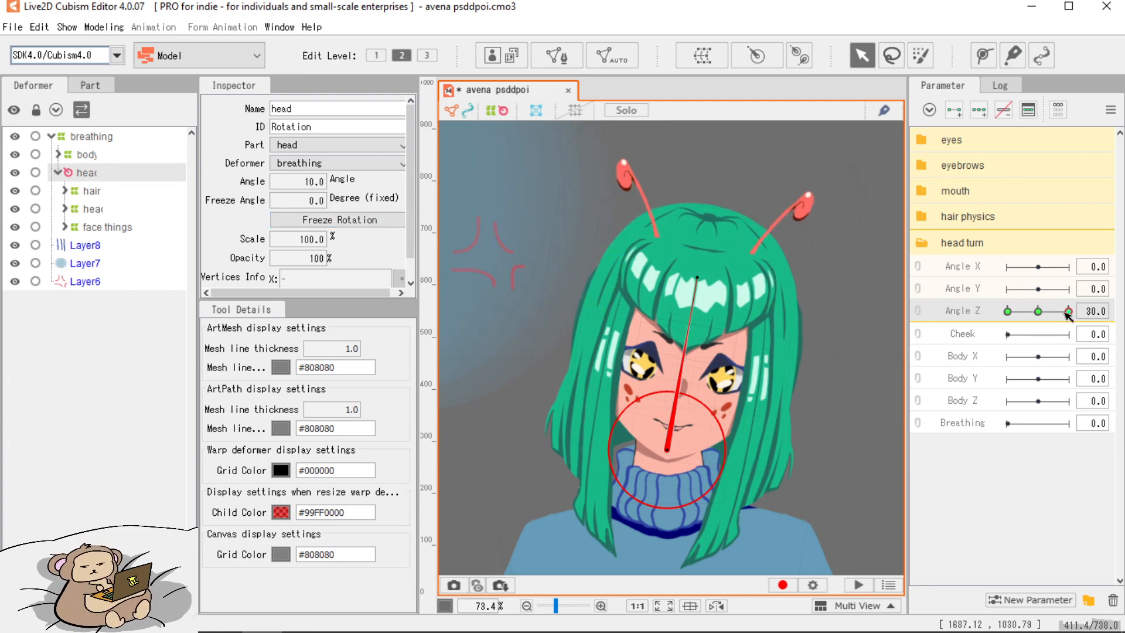
Set the head rotation deformer's angle to -10.0 at Angle Z -30, then return Angle Z to 0.
left_click_drag(1068, 311, 1008, 311)
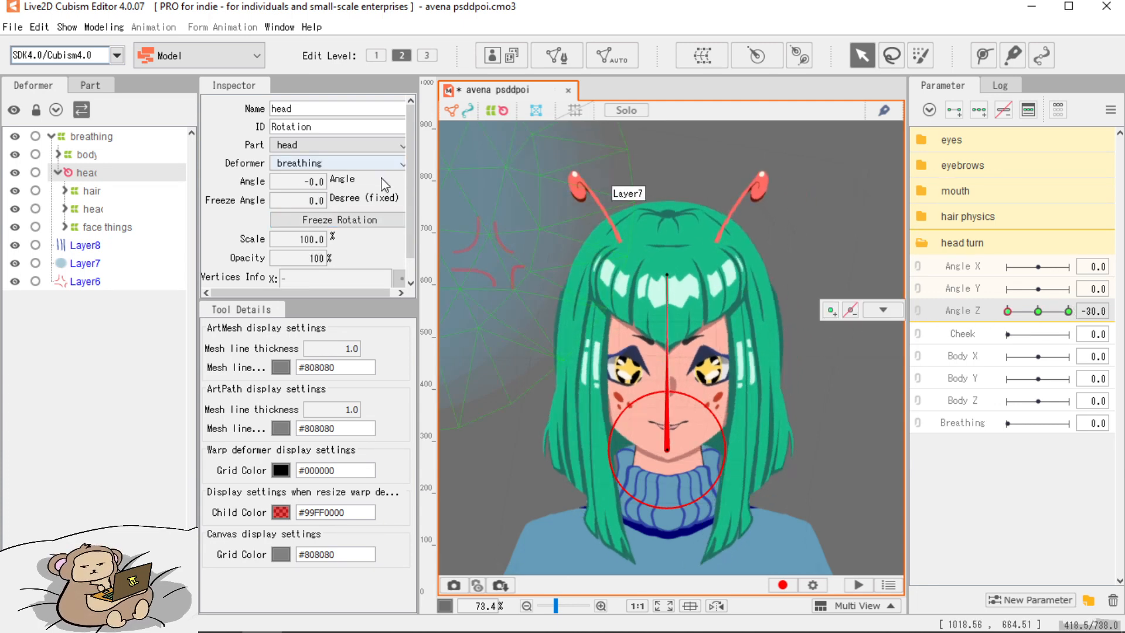
left_click_drag(307, 181, 252, 181)
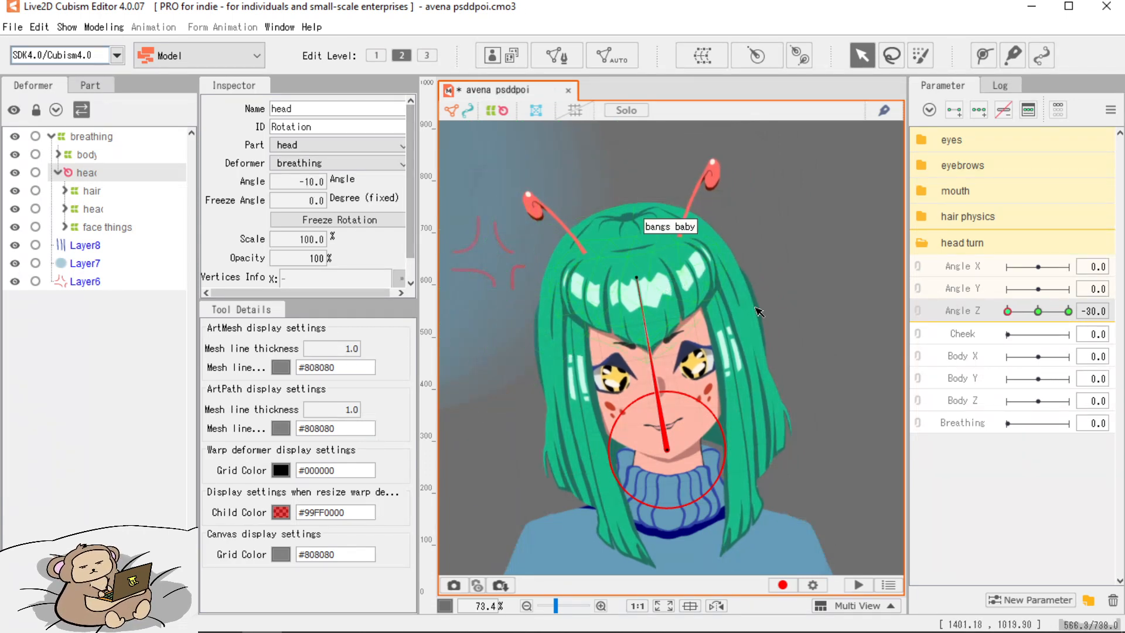
left_click_drag(1029, 311, 992, 328)
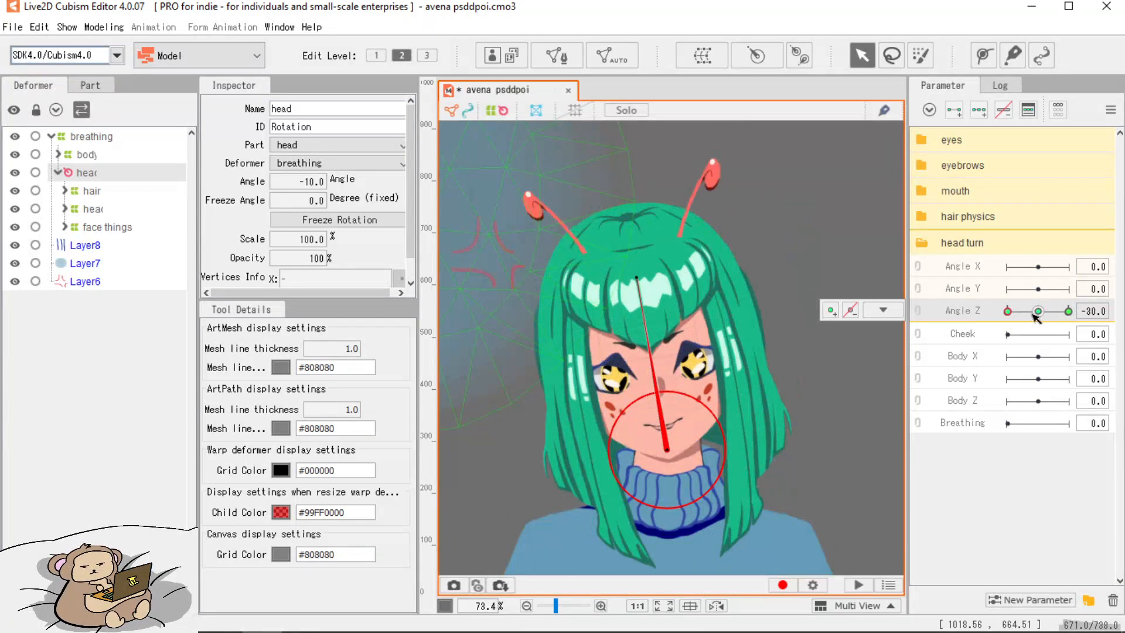
left_click(1038, 311)
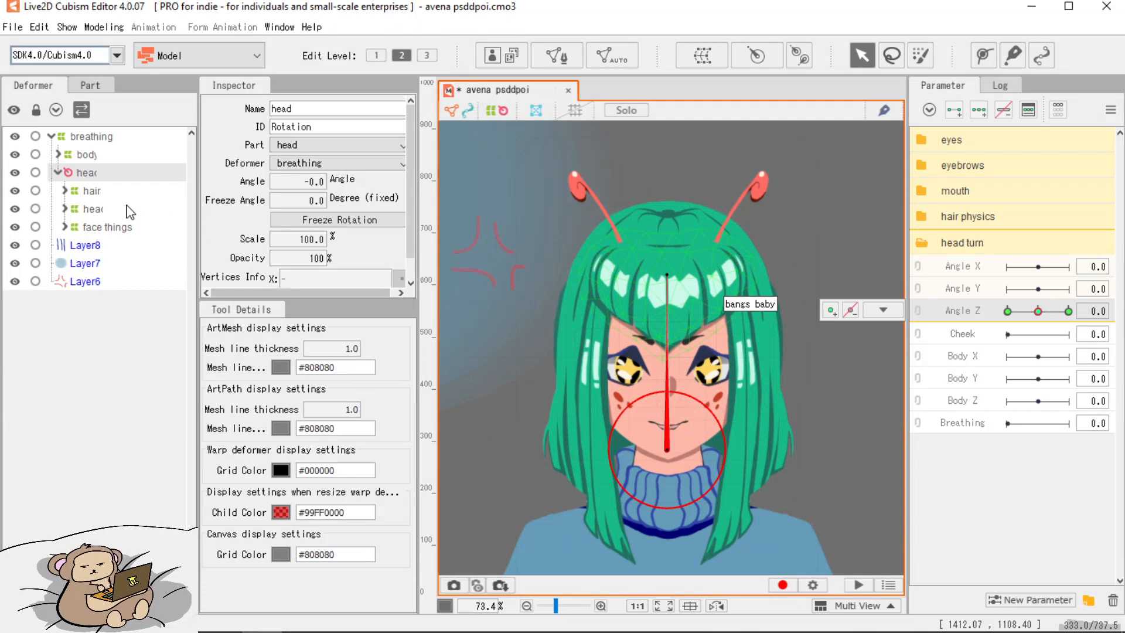
Set the head warp deformer's conversion divisions to 6 x 6.
left_click(104, 211)
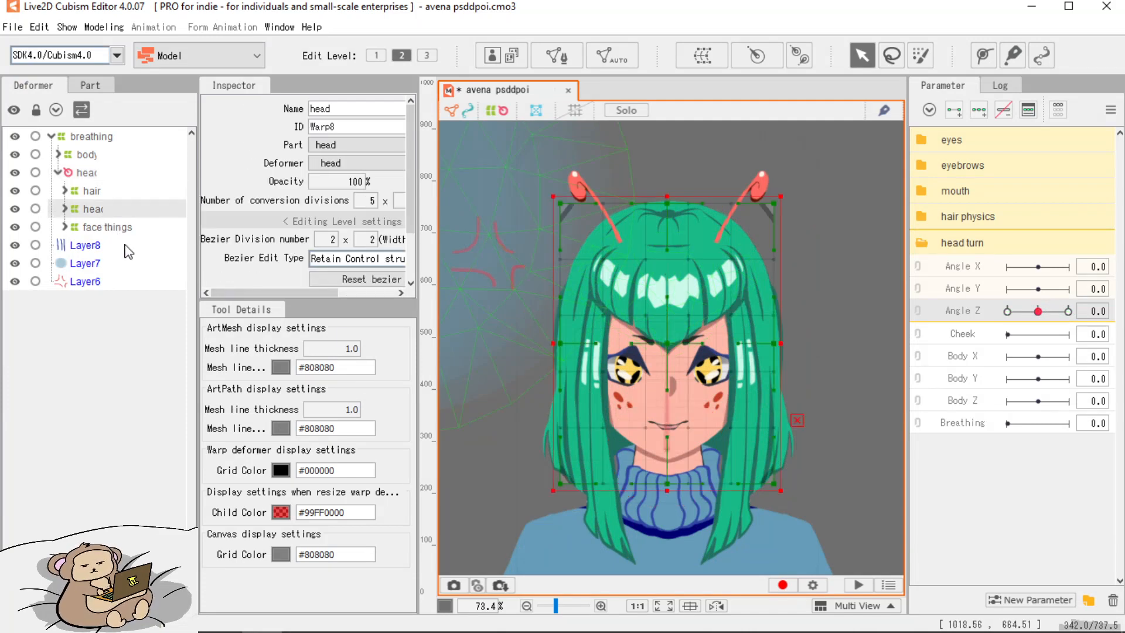
scroll(678, 276, "down", 5)
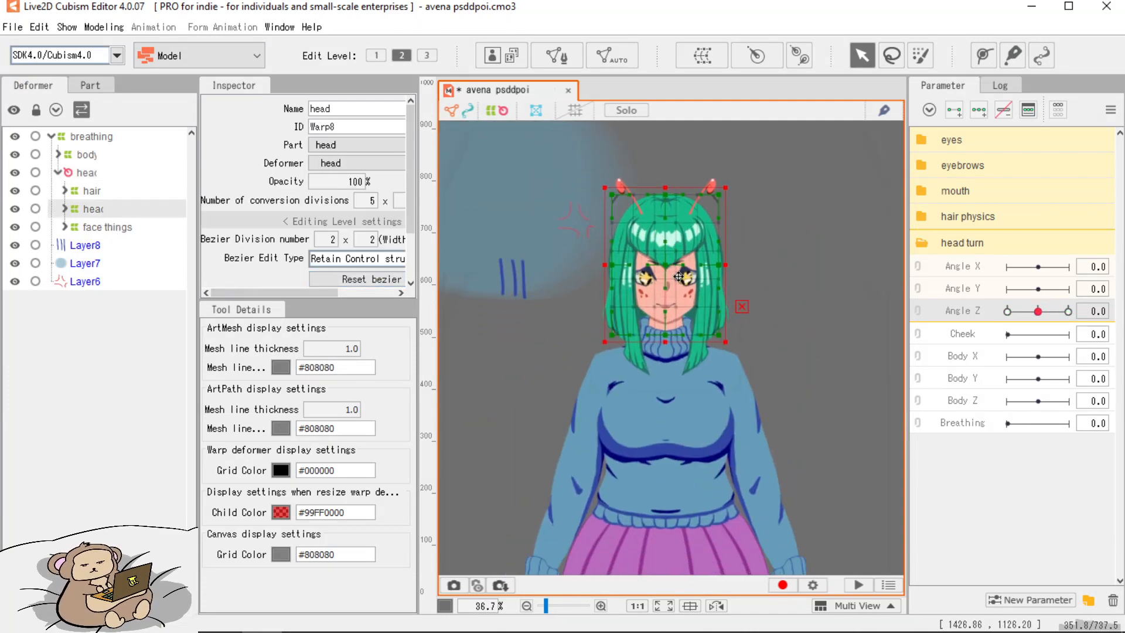
scroll(678, 276, "up", 5)
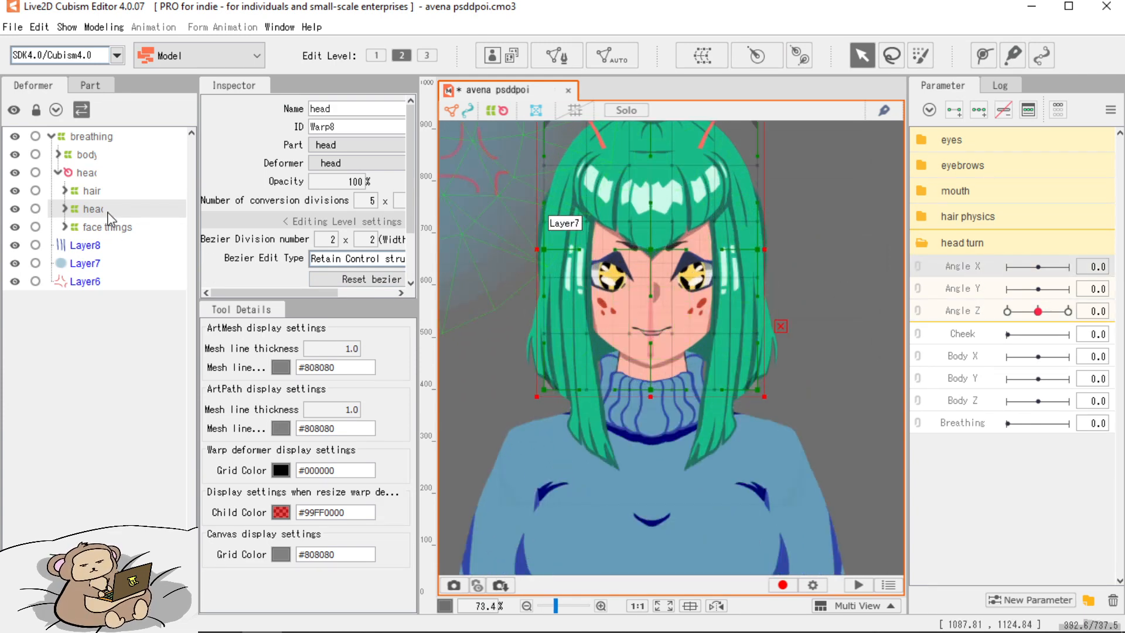
left_click_drag(630, 237, 624, 306)
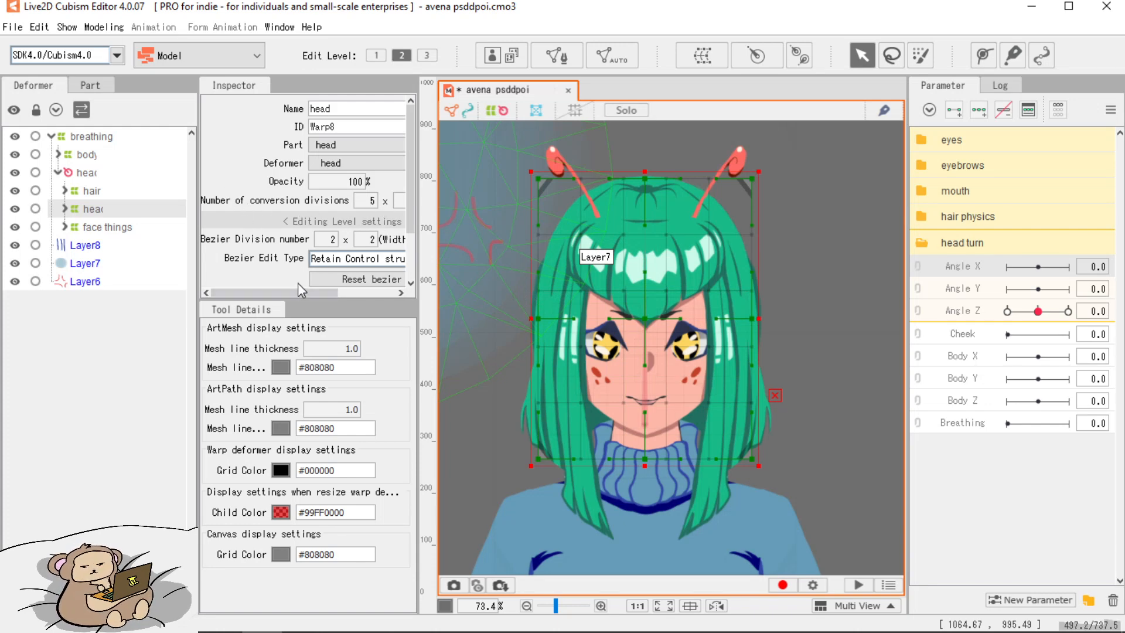
left_click_drag(297, 291, 310, 291)
left_click_drag(345, 198, 352, 198)
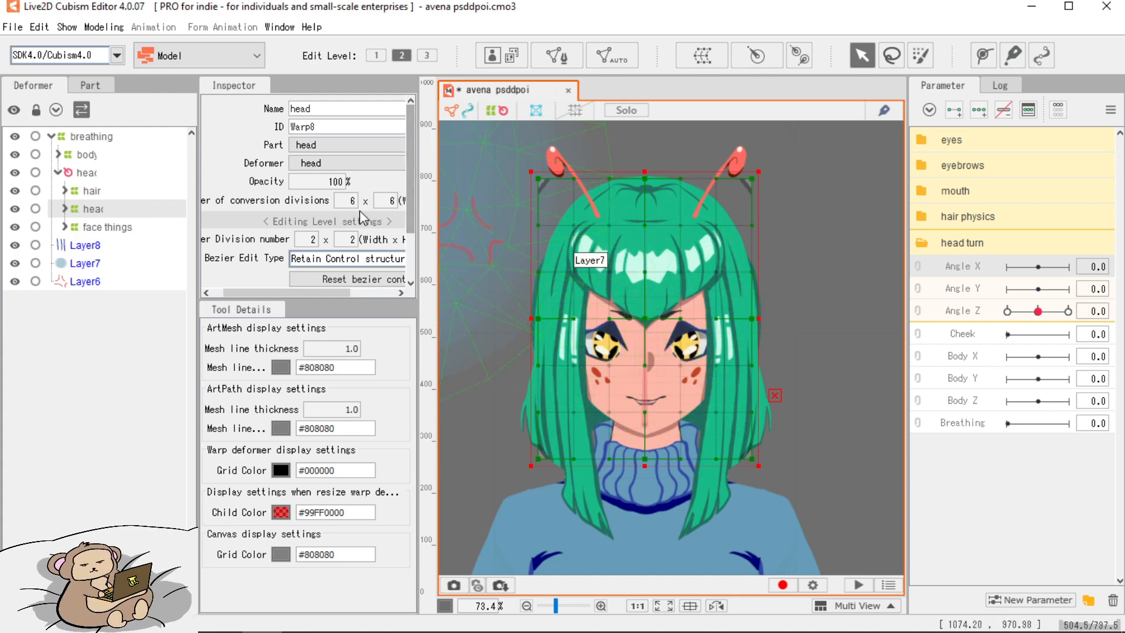
left_click_drag(282, 292, 270, 292)
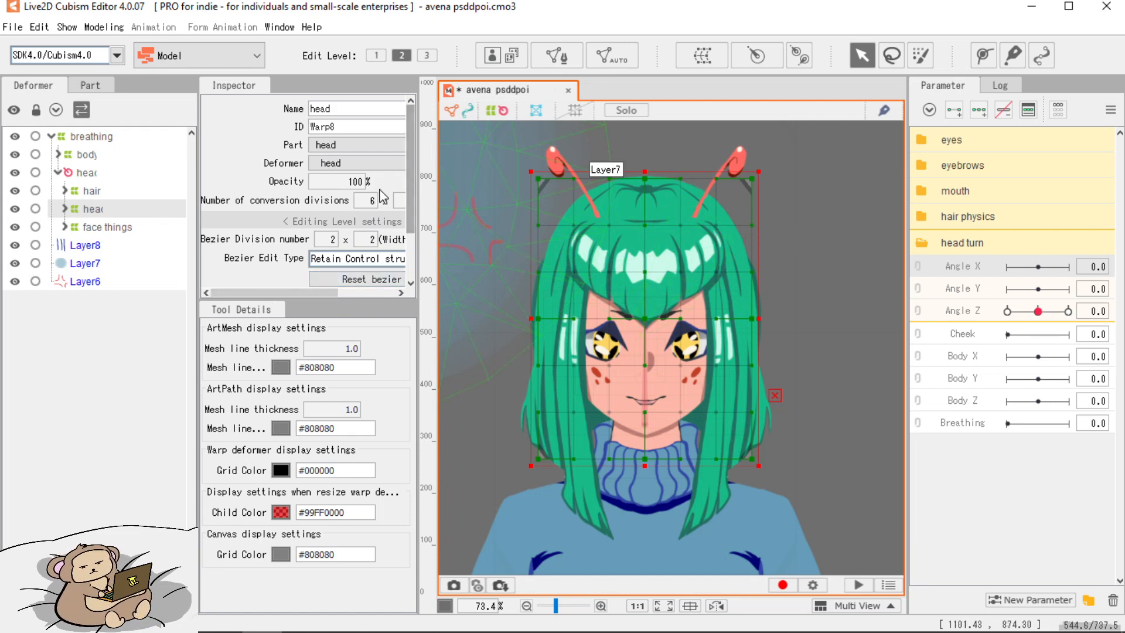
scroll(647, 411, "up", 5)
scroll(647, 410, "up", 3)
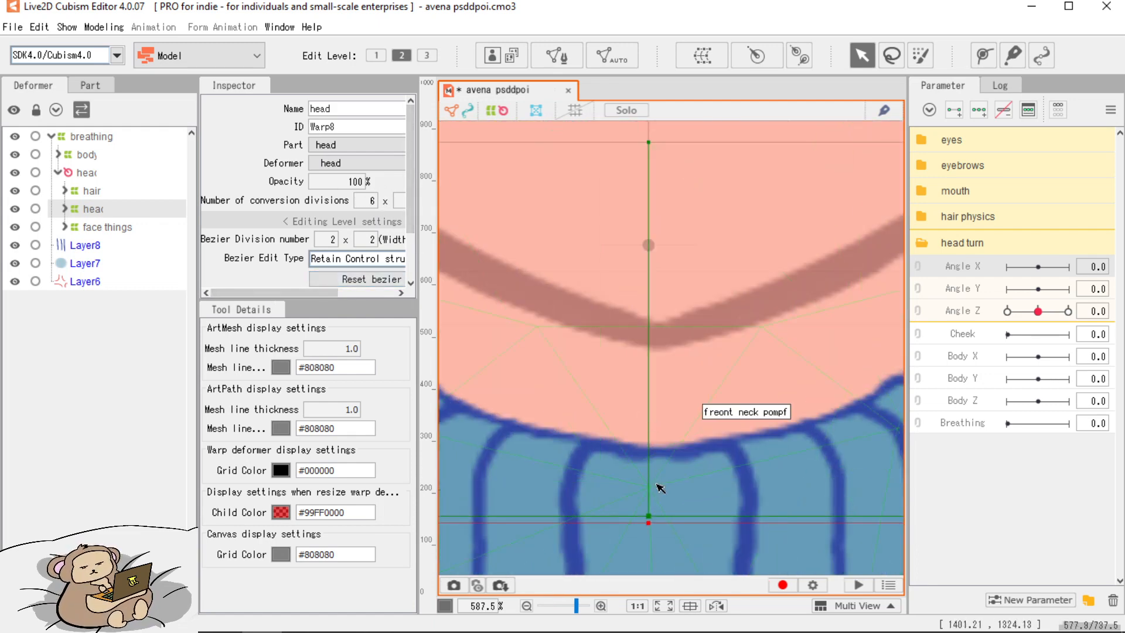
left_click_drag(649, 515, 561, 413)
key("ctrl+z")
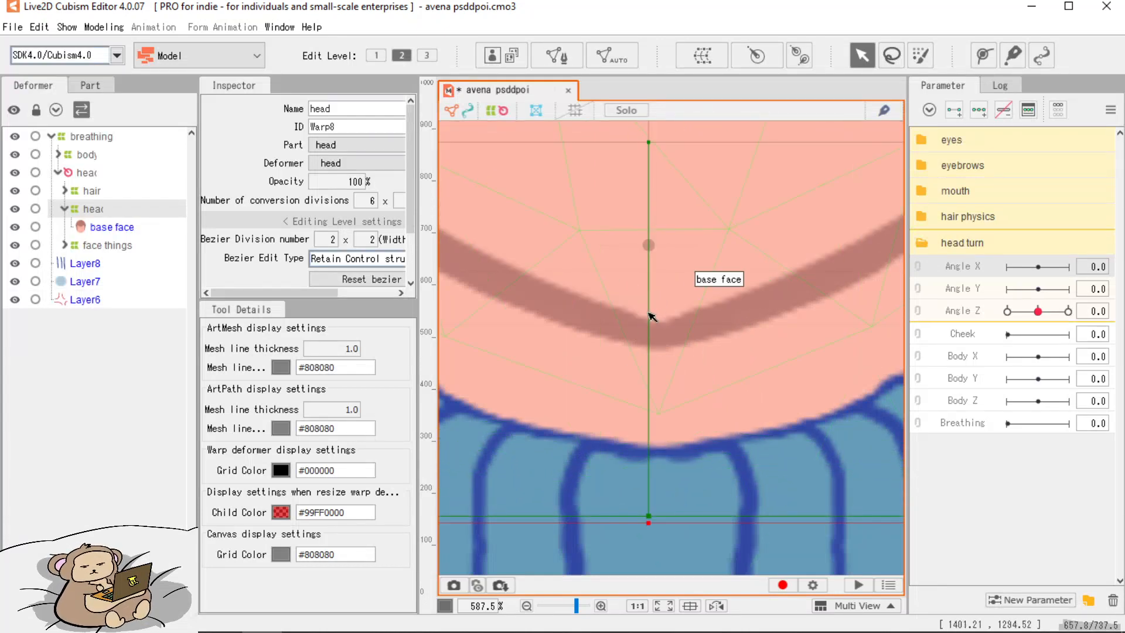
scroll(662, 337, "down", 6)
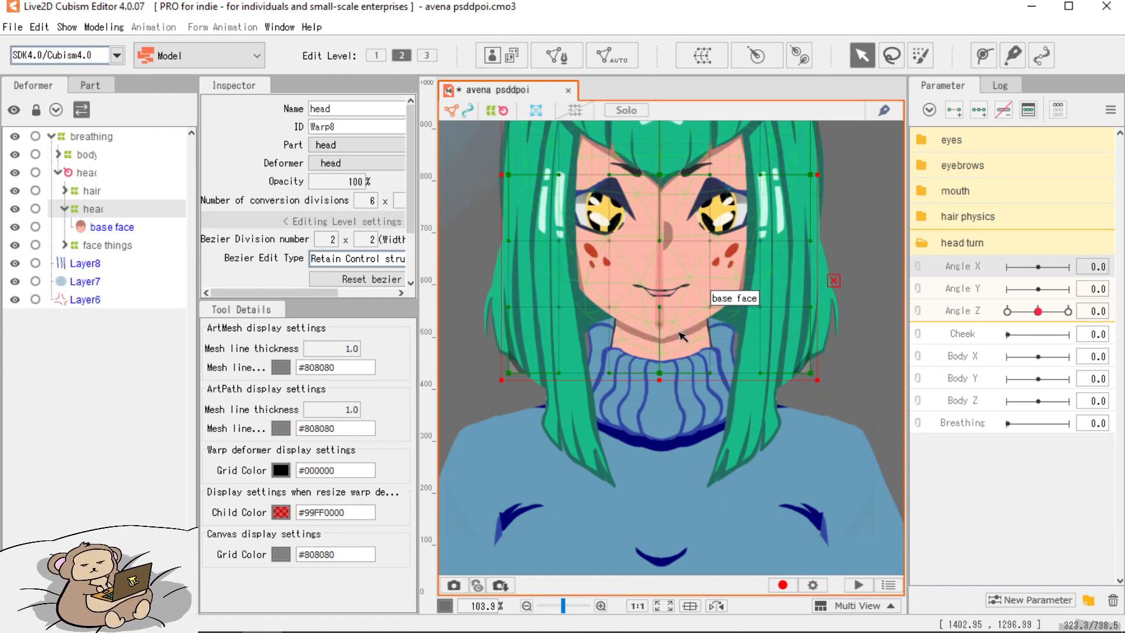
Add three keys to Angle X for the head warp deformer and shift it slightly right at Angle X 30.
left_click_drag(757, 186, 761, 274)
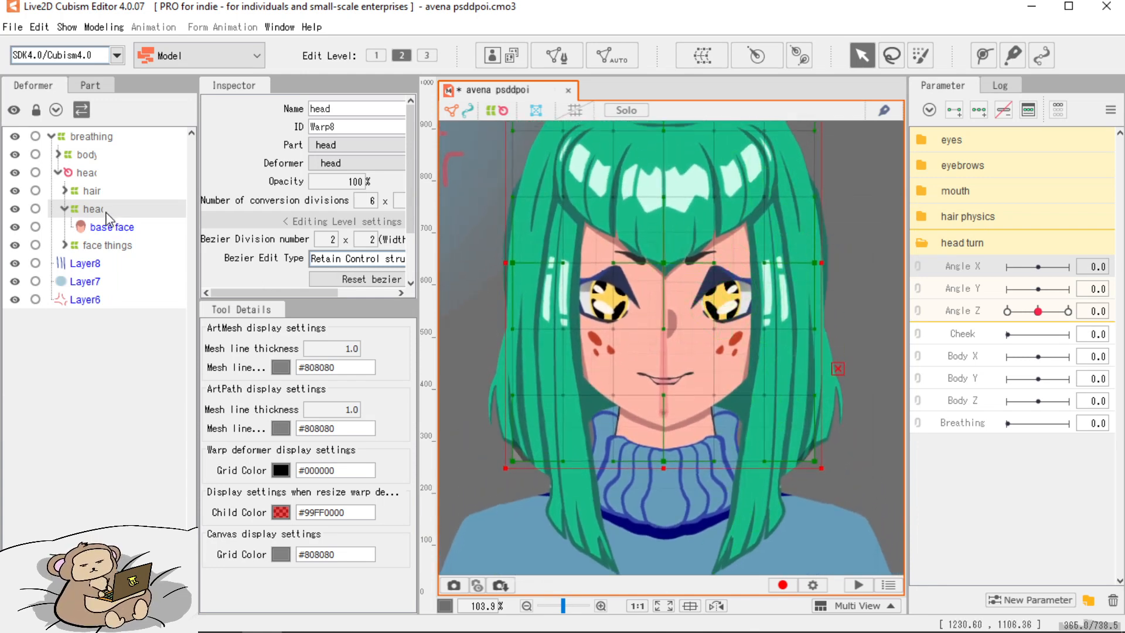
left_click(980, 117)
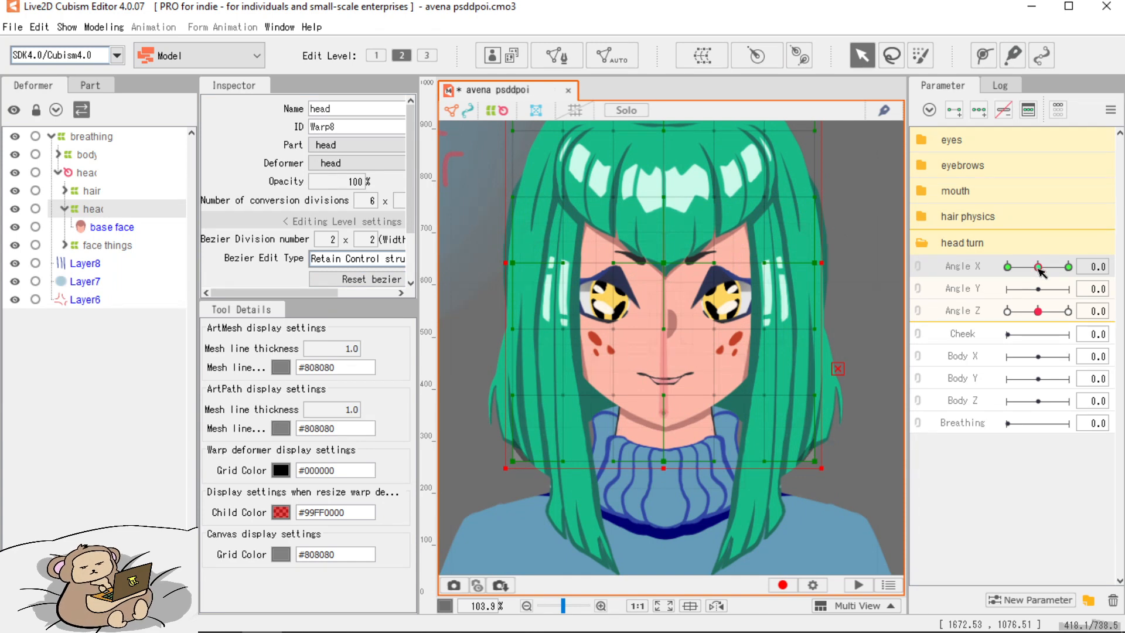
left_click_drag(1038, 268, 1095, 266)
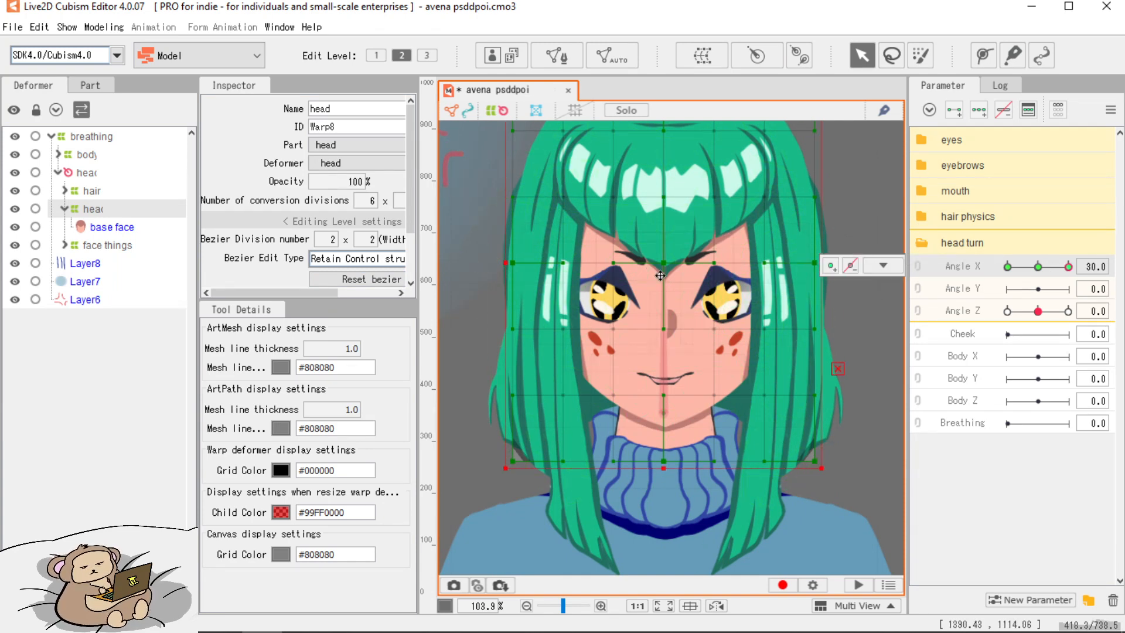
left_click_drag(666, 269, 687, 269)
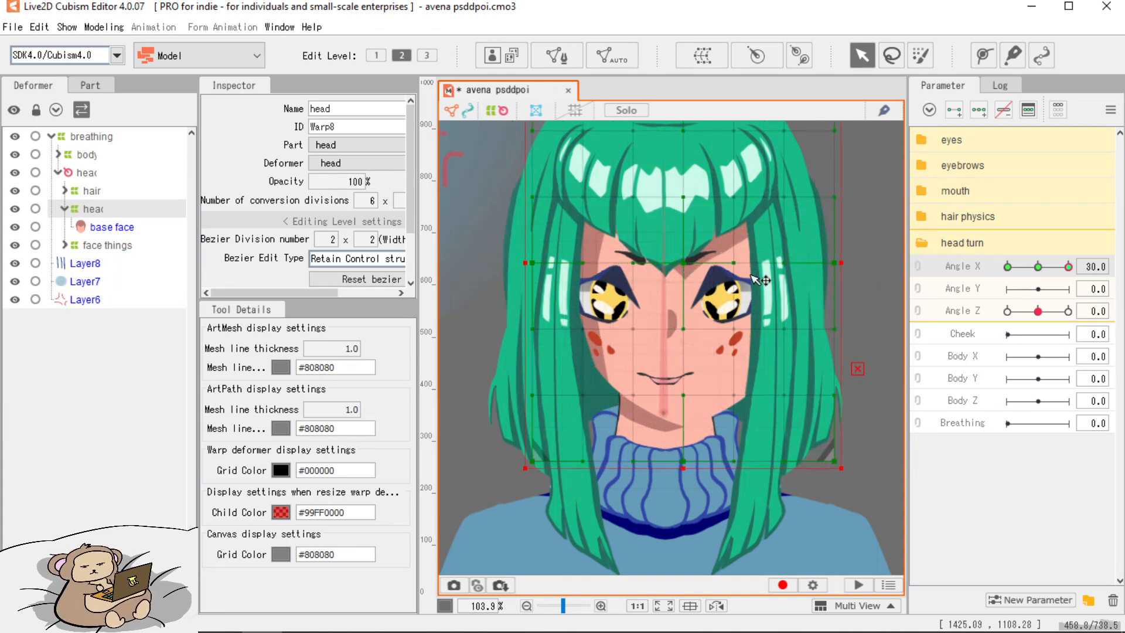
At Angle X -30, shift the head warp deformer slightly left to match the other side, then return Angle X to 0.
left_click(1038, 267)
left_click(1008, 267)
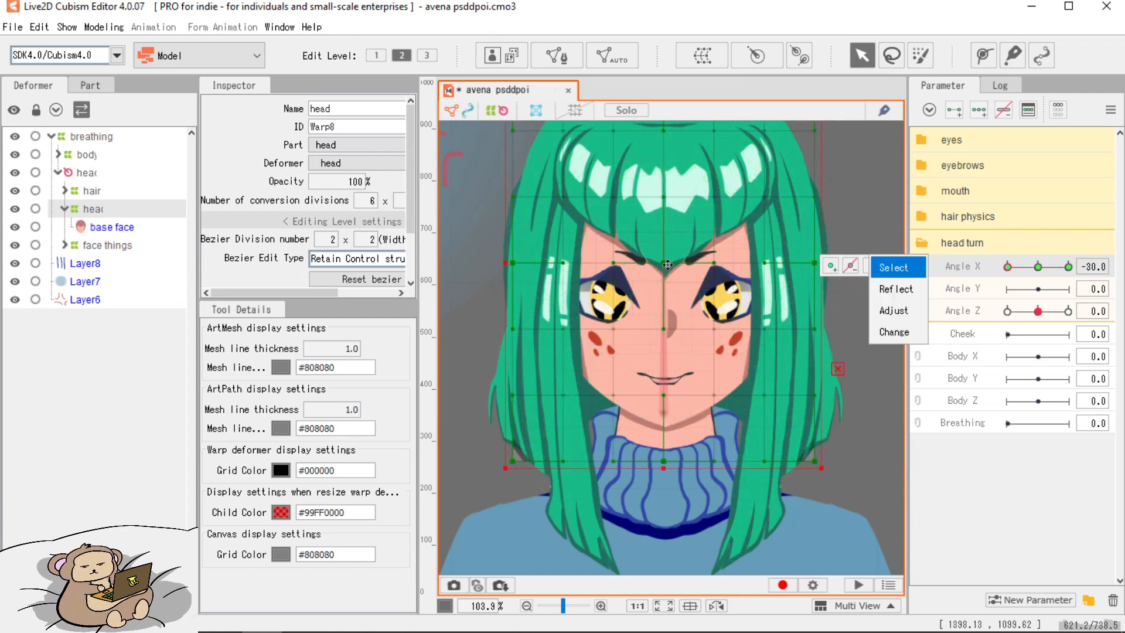
left_click_drag(667, 264, 653, 264)
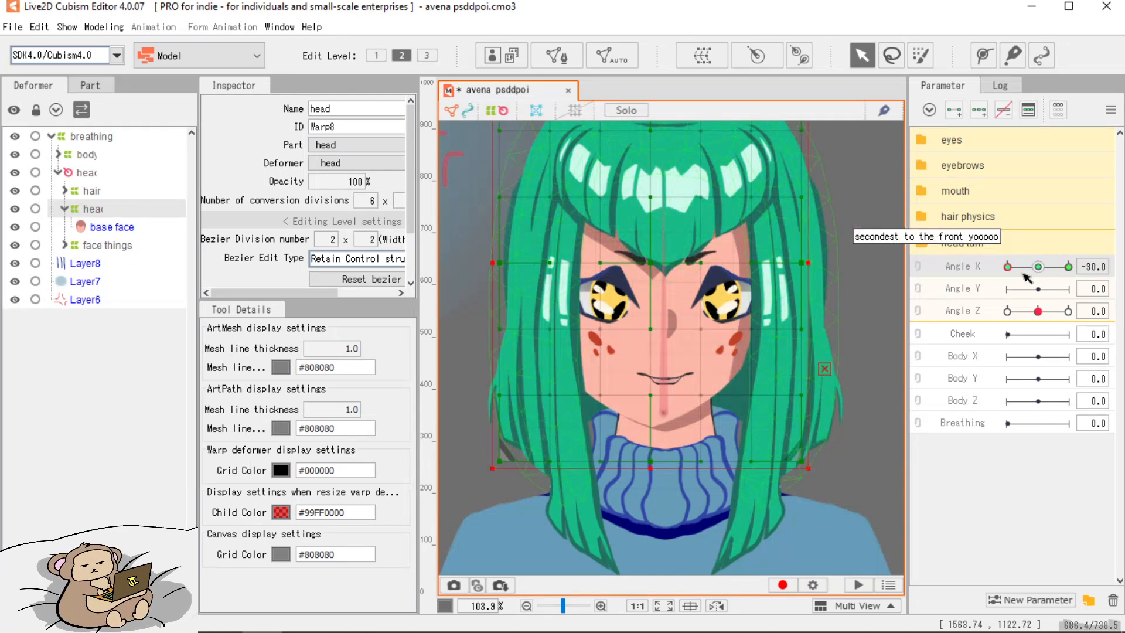
left_click(1068, 266)
left_click(1008, 267)
left_click(883, 265)
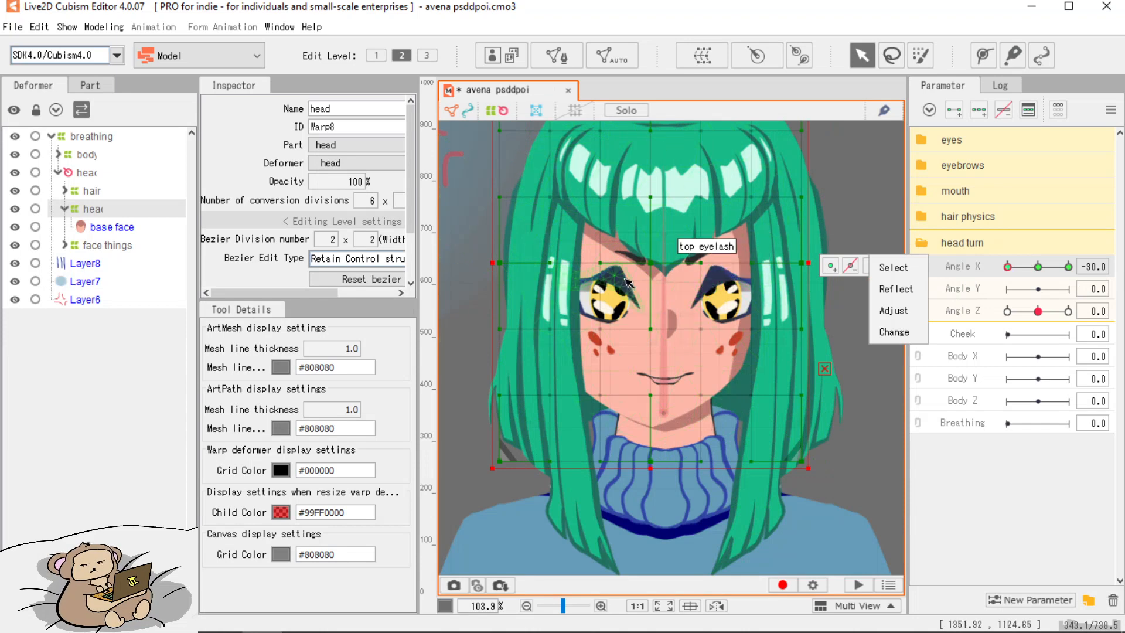
left_click_drag(647, 269, 639, 269)
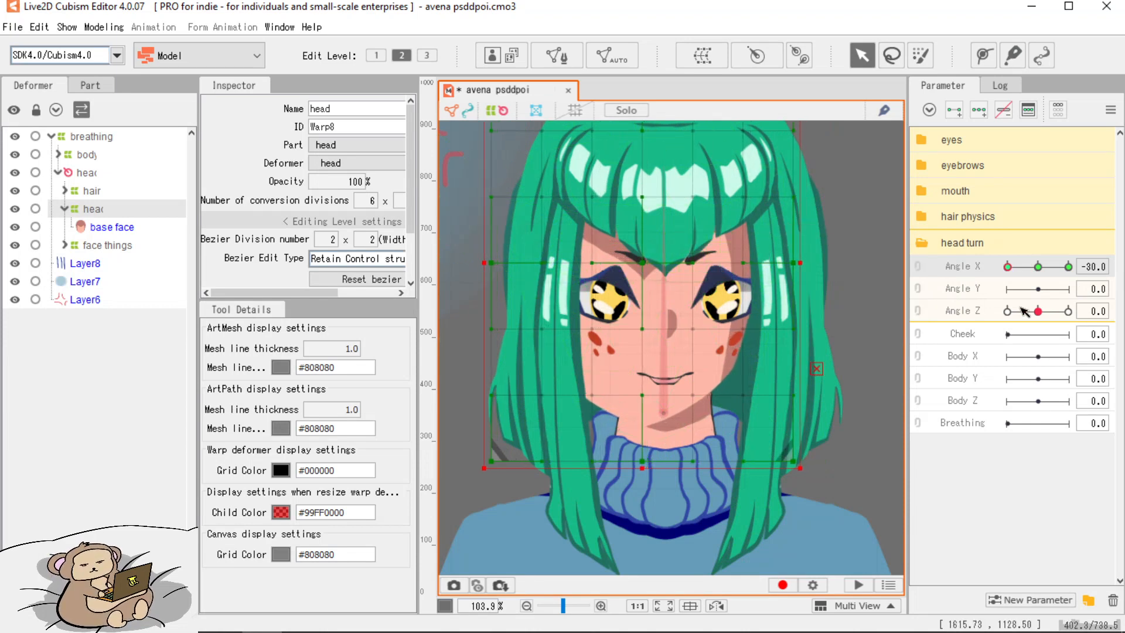
mouse_move(1040, 269)
left_mouse_down()
mouse_move(1084, 275)
mouse_move(985, 279)
mouse_move(1078, 275)
mouse_move(990, 279)
mouse_move(1038, 268)
left_mouse_up()
left_click(883, 265)
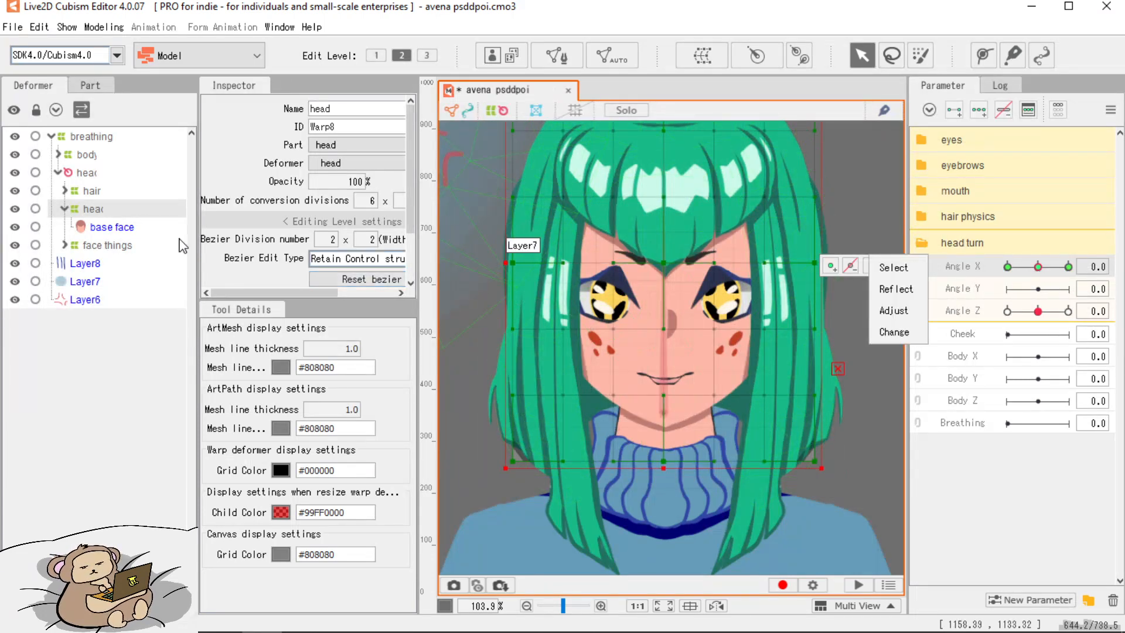
Shift the face things warp deformer to the right at Angle X 30, further than the head outline.
left_click(113, 245)
left_click(110, 250)
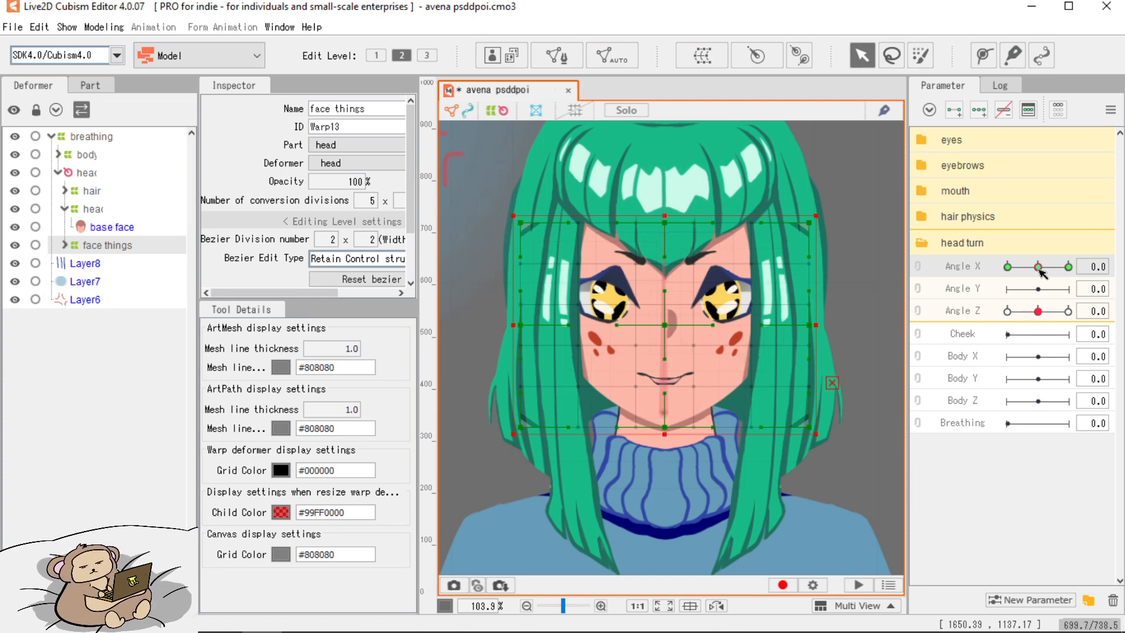
left_click(1068, 267)
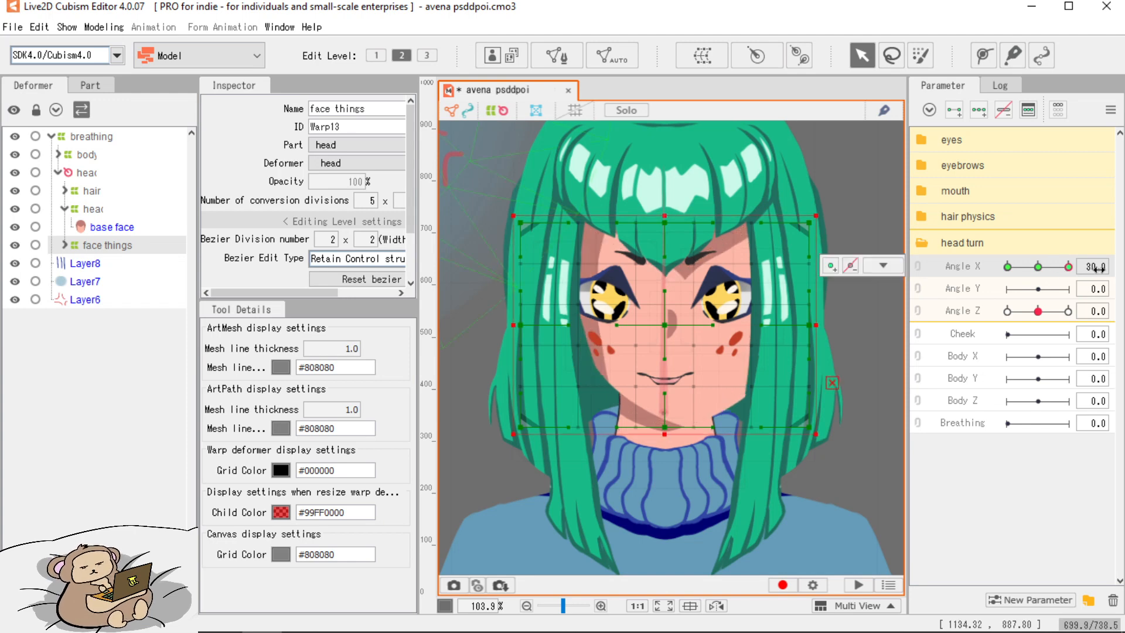
left_click_drag(665, 328, 697, 326)
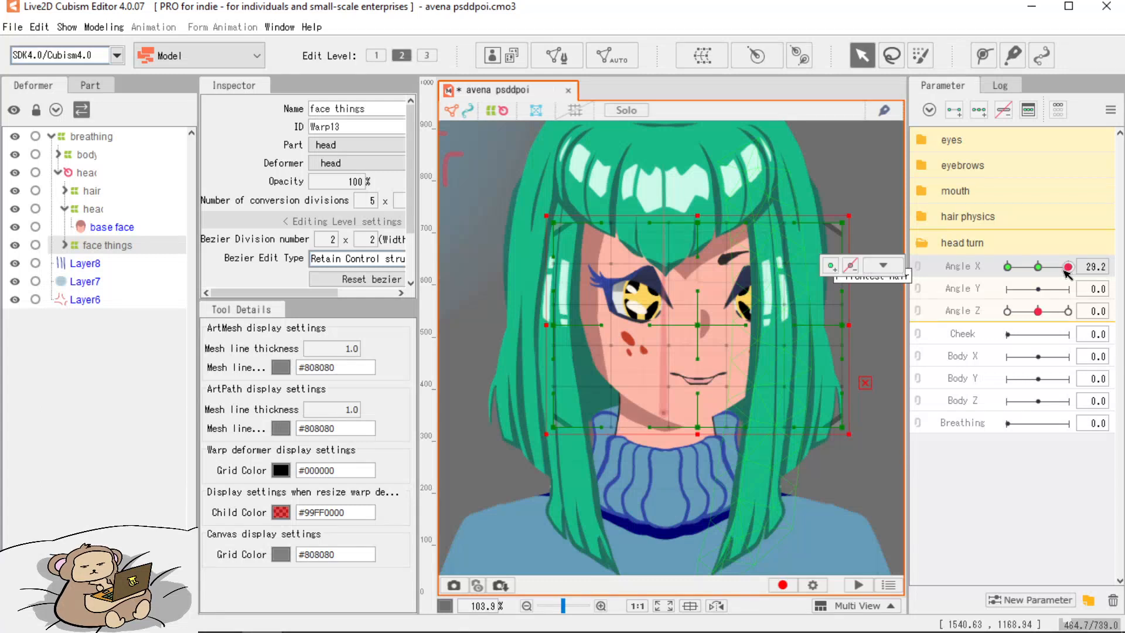
At Angle X -30, shift the face things warp deformer left to match the other side, then return Angle X to 0.
left_click(1007, 266)
left_click_drag(660, 329, 636, 329)
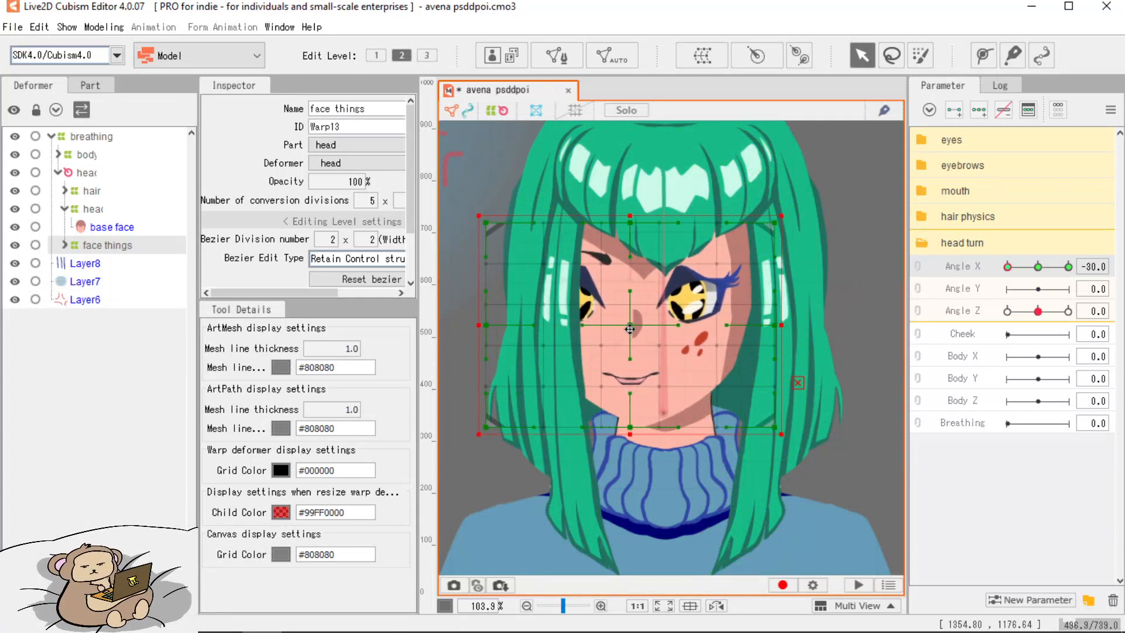
left_click(1068, 267)
left_click_drag(1104, 267, 1064, 284)
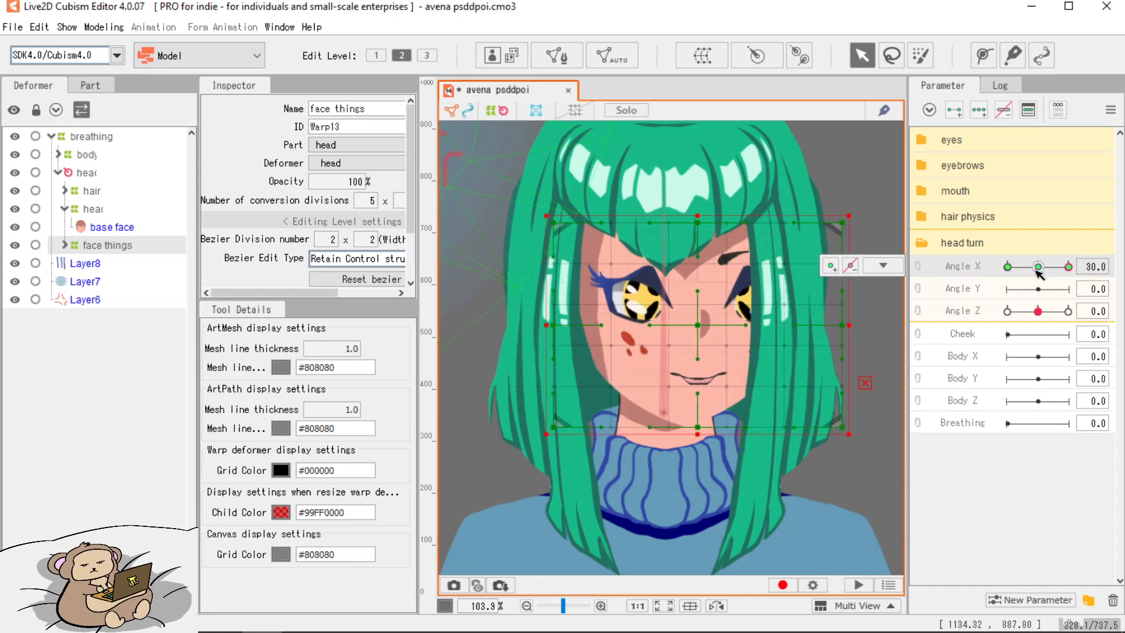
left_click(1037, 266)
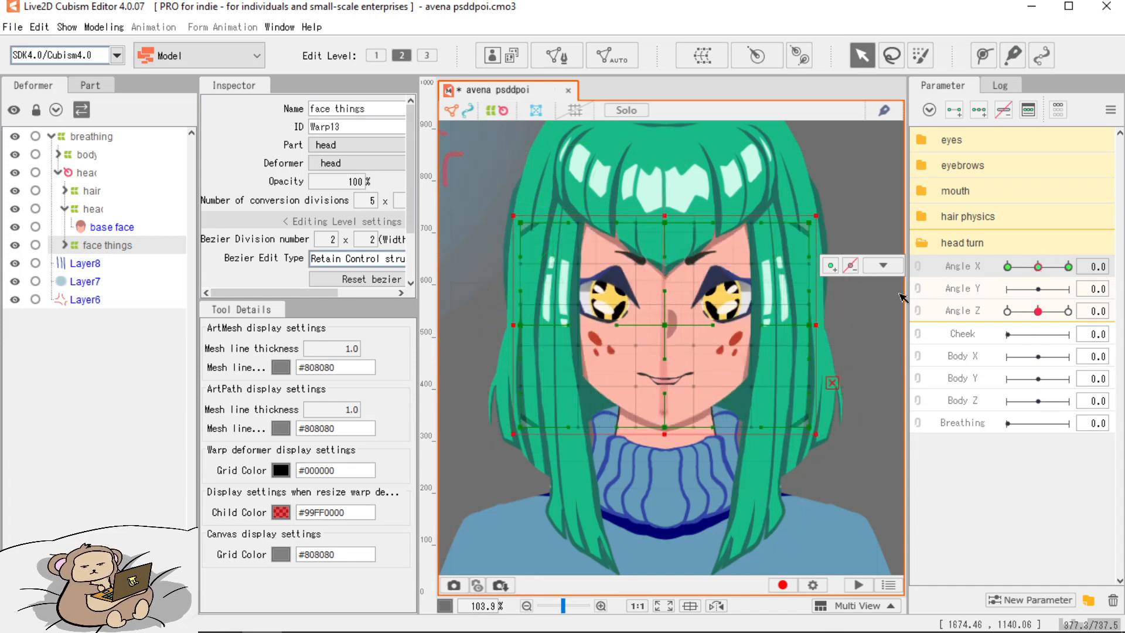
Create a warp deformer named bangs as parent of the bangs baby mesh within the hair deformer.
left_click(106, 194)
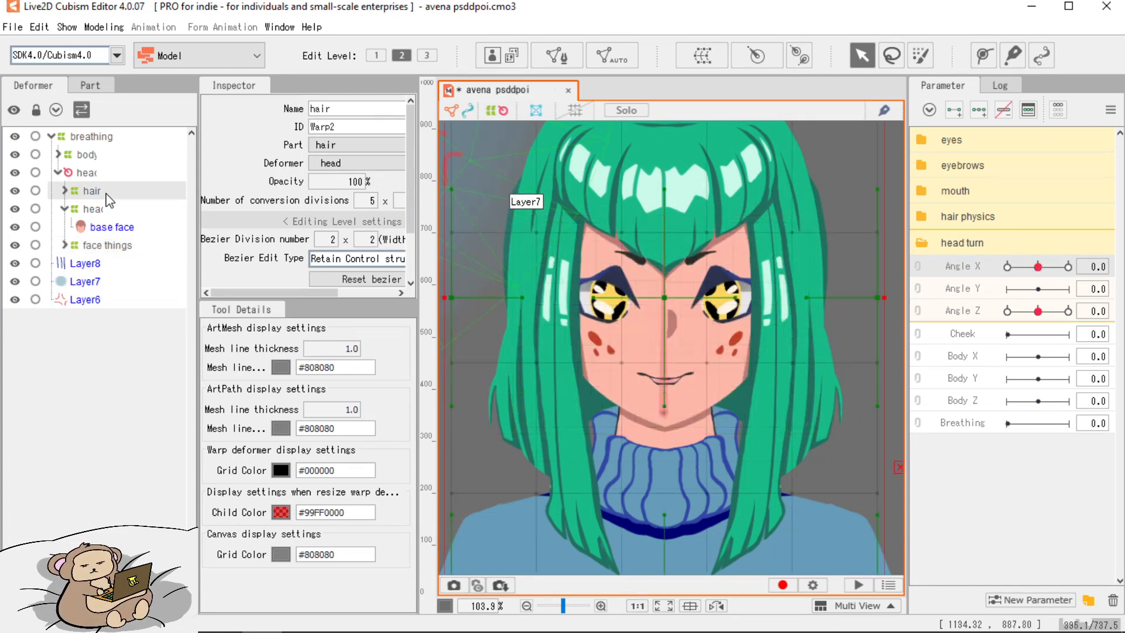
left_click(65, 191)
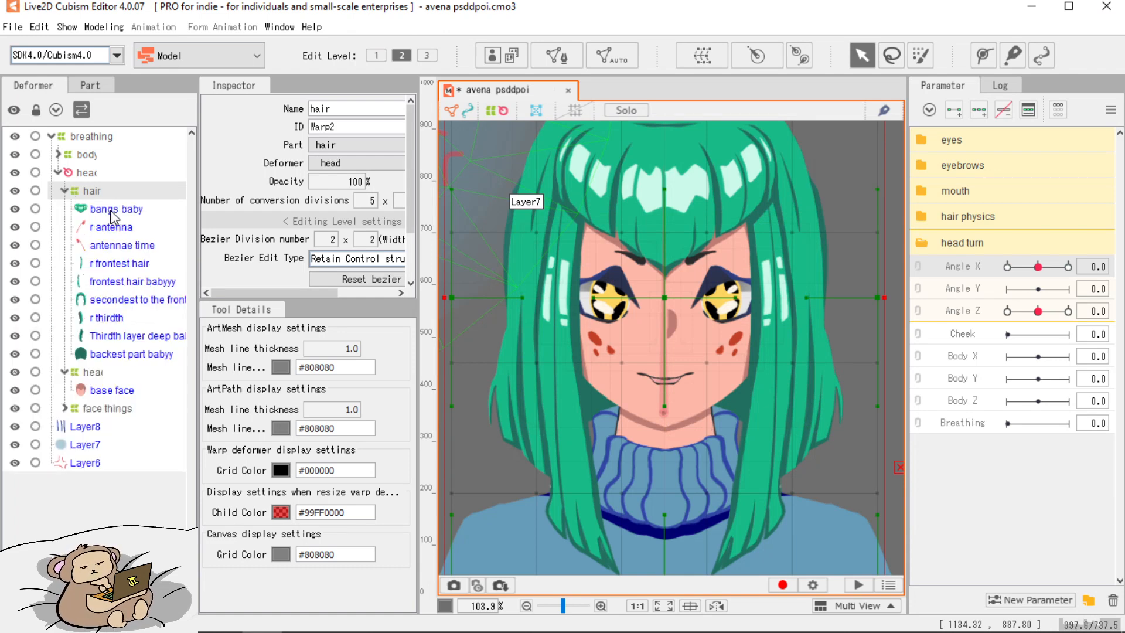
scroll(614, 326, "down", 5)
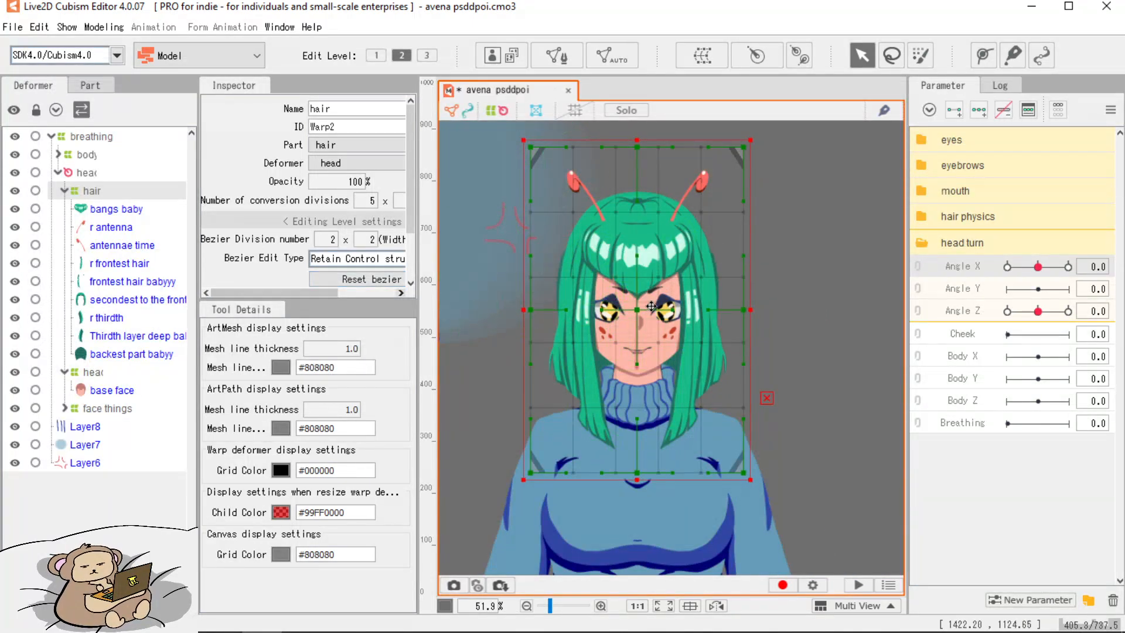
scroll(643, 304, "up", 2)
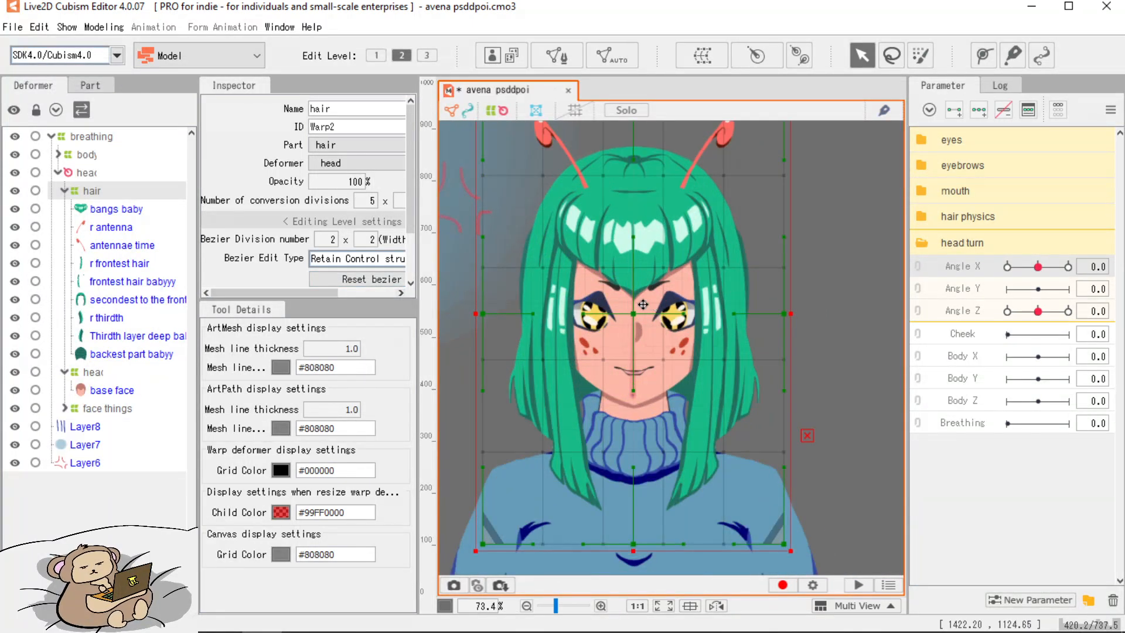
left_click(119, 210)
left_click(708, 57)
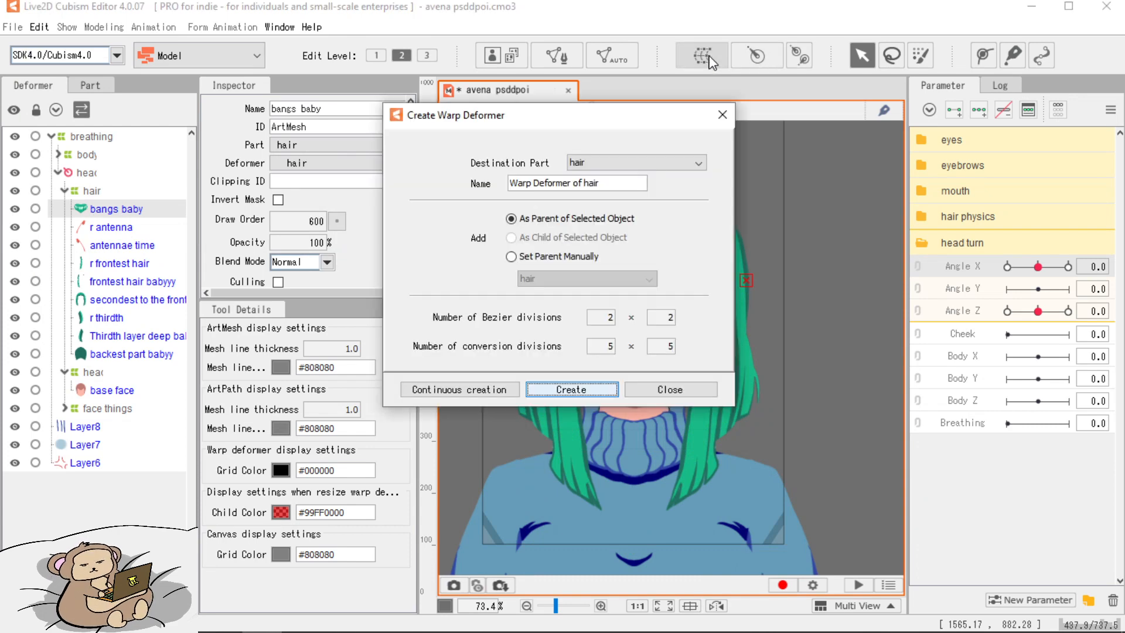
triple_click(630, 183)
key("BackSpace")
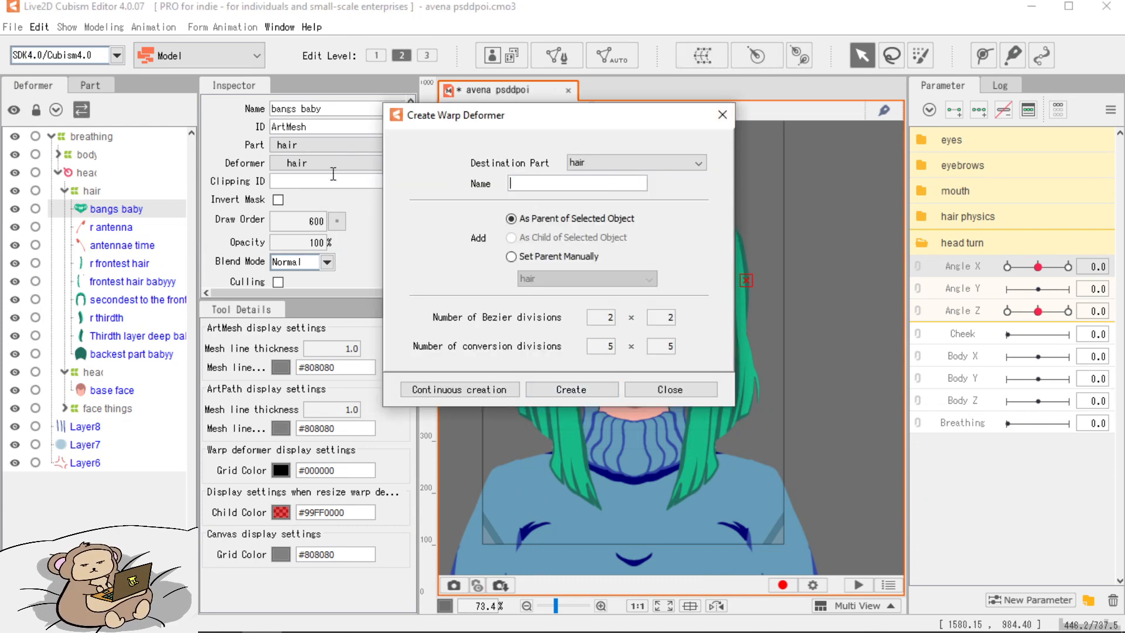
type("bangs")
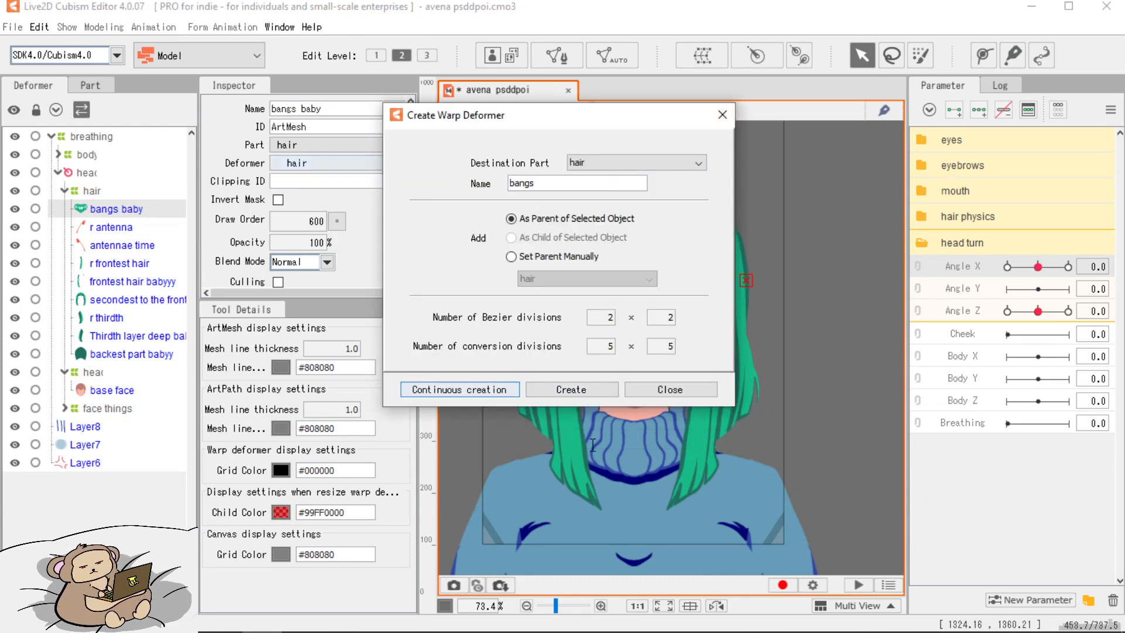
left_click(567, 390)
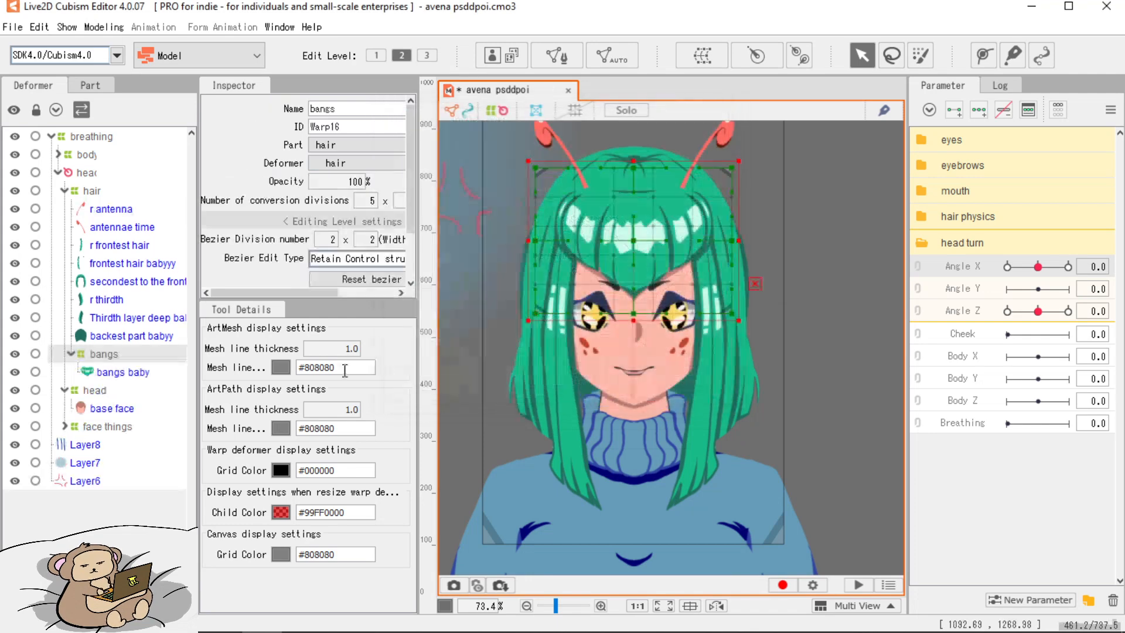
Create a warp deformer named antennae as parent of the two antenna meshes.
left_click(119, 211)
left_click(130, 229, "ctrl")
left_click(702, 55)
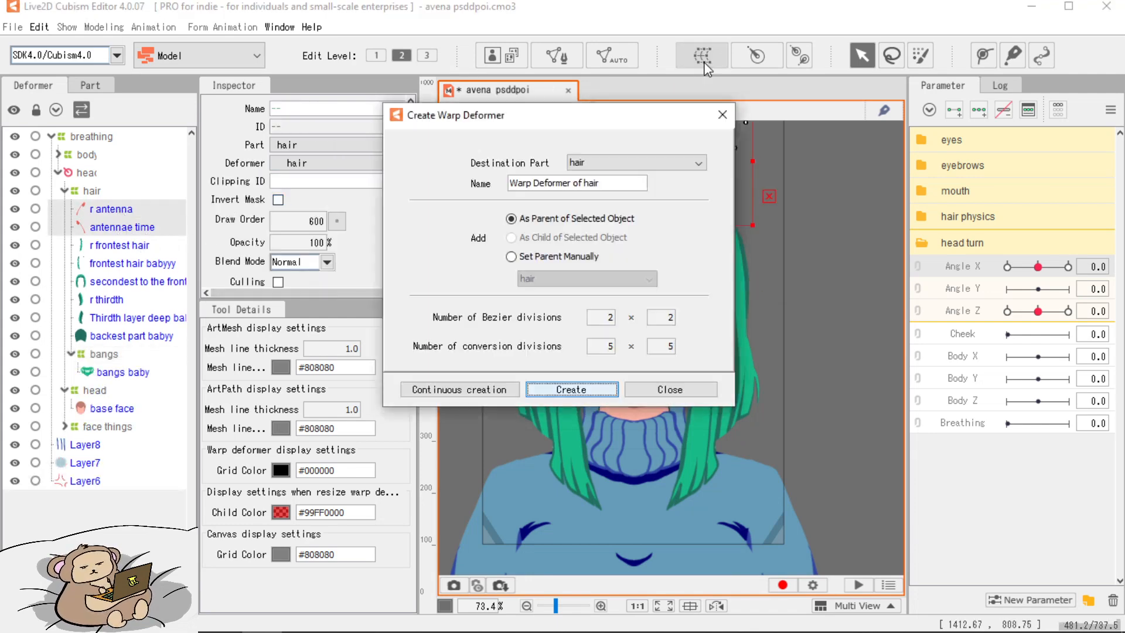
triple_click(634, 186)
key("BackSpace")
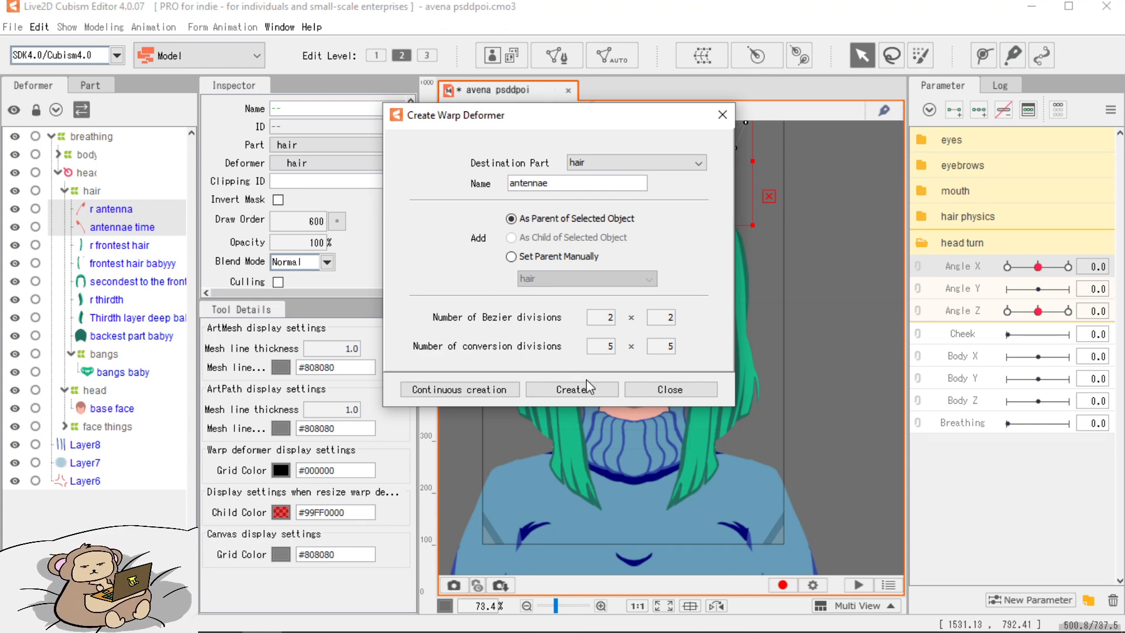
left_click(572, 389)
Create a warp deformer named side hair as parent of the two frontest hair meshes.
left_click(104, 212)
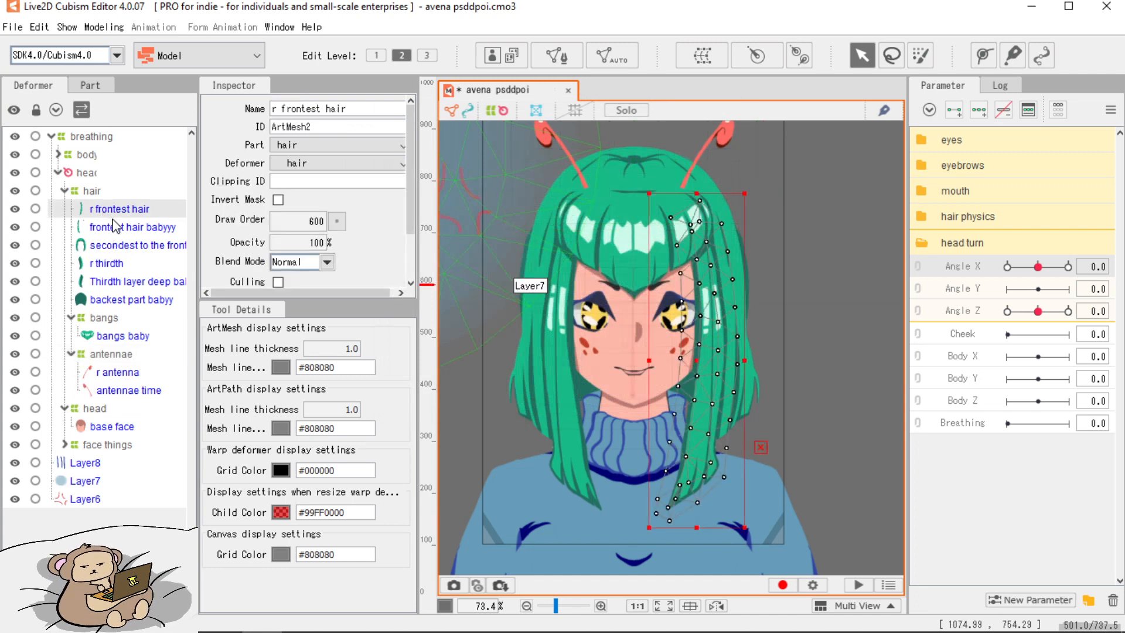
left_click(115, 229, "shift")
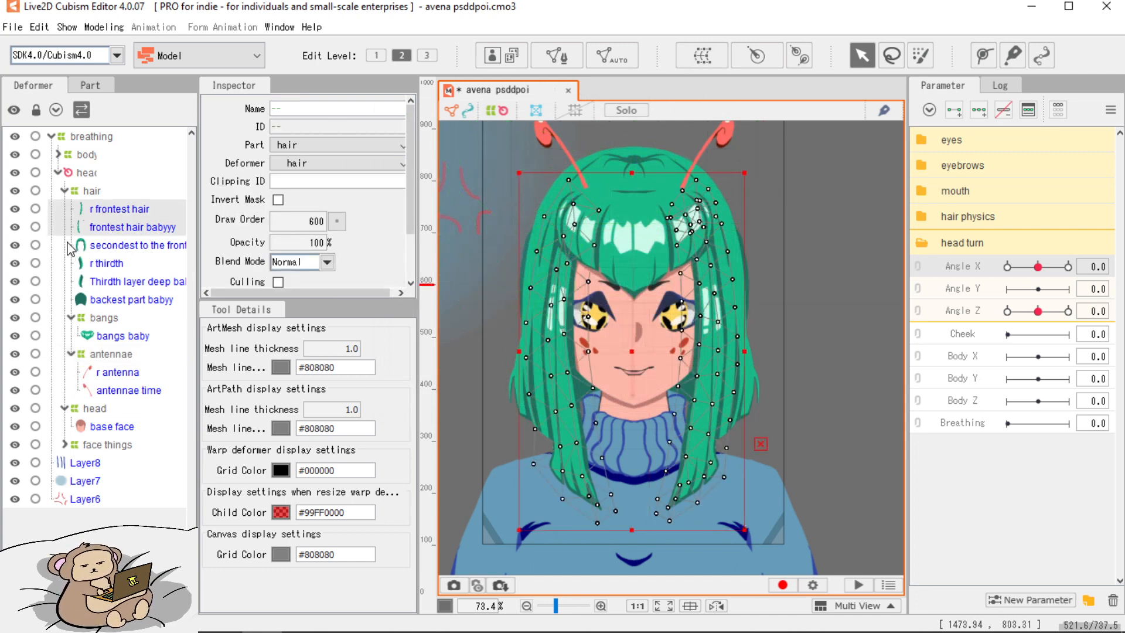
left_click(709, 70)
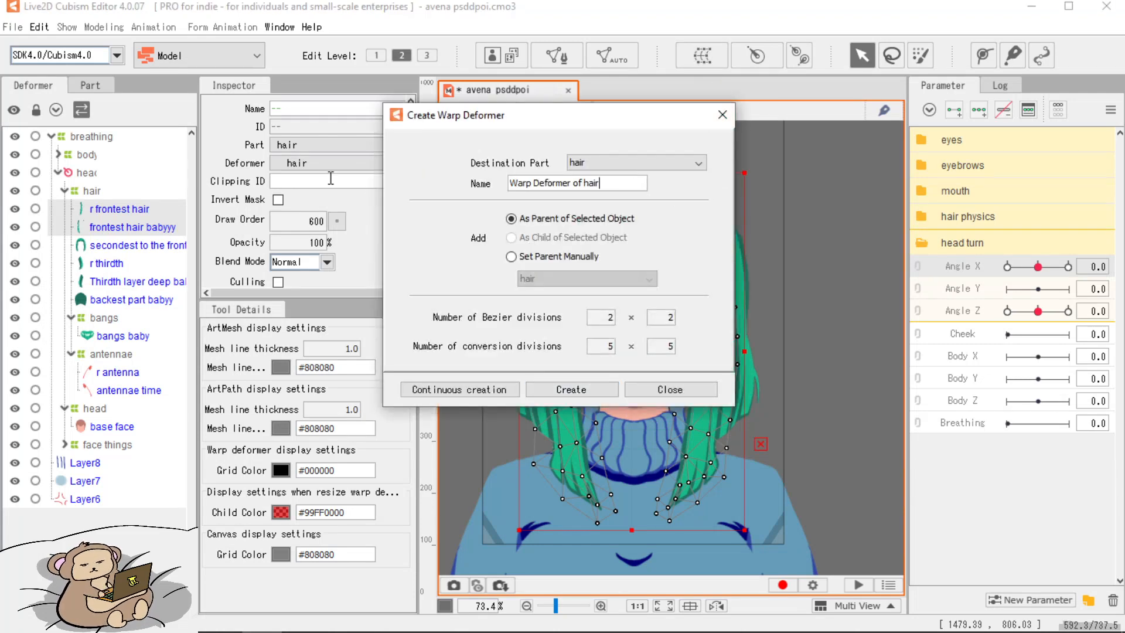
key("BackSpace")
key("BackSpace")
key("BackSpace")
key("BackSpace")
key("BackSpace")
key("BackSpace")
key("BackSpace")
key("BackSpace")
key("BackSpace")
key("BackSpace")
key("BackSpace")
key("BackSpace")
key("BackSpace")
key("BackSpace")
key("BackSpace")
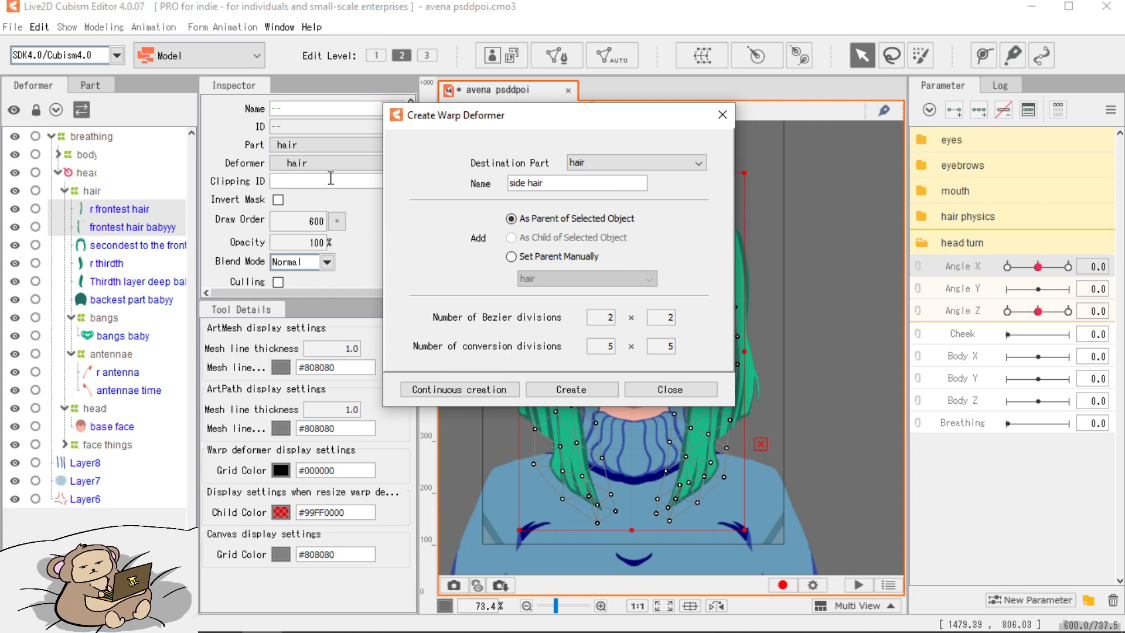
left_click(559, 389)
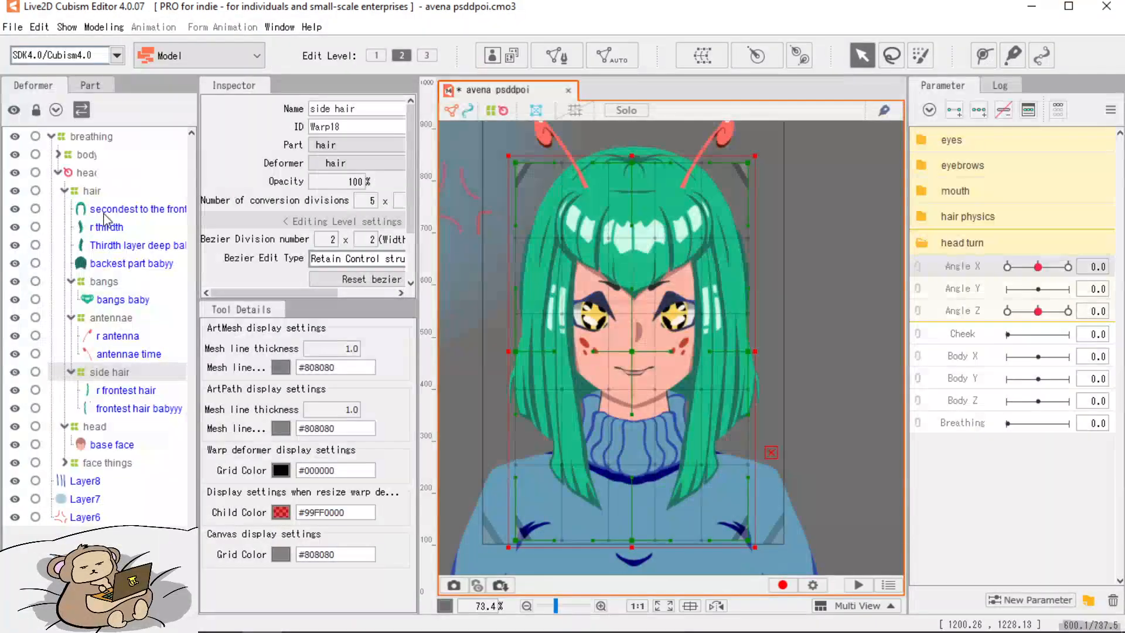
Create a warp deformer named big hair as parent of the secondest to the front hair mesh.
left_click(105, 214)
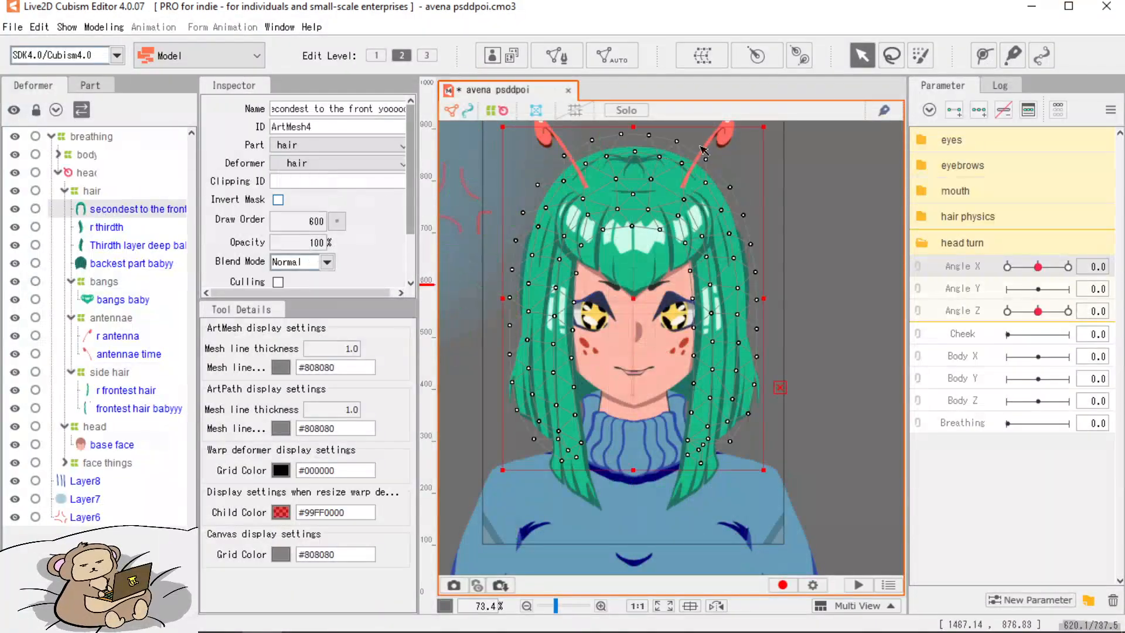
left_click(706, 56)
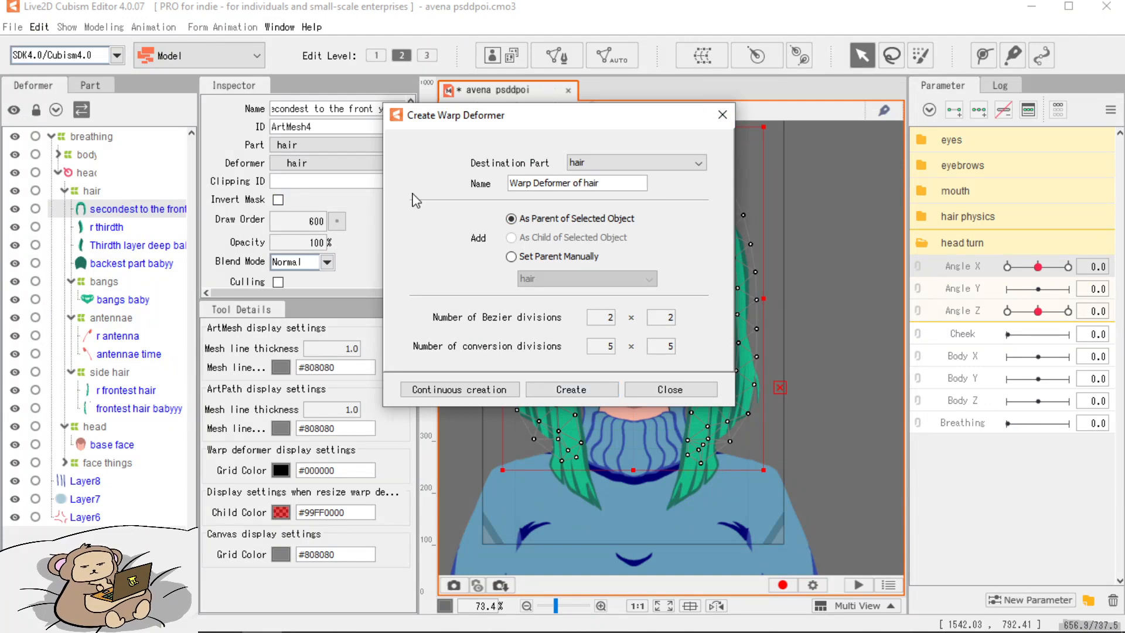
key("BackSpace")
key("BackSpace")
key("BackSpace")
key("BackSpace")
key("BackSpace")
key("BackSpace")
key("BackSpace")
key("BackSpace")
key("BackSpace")
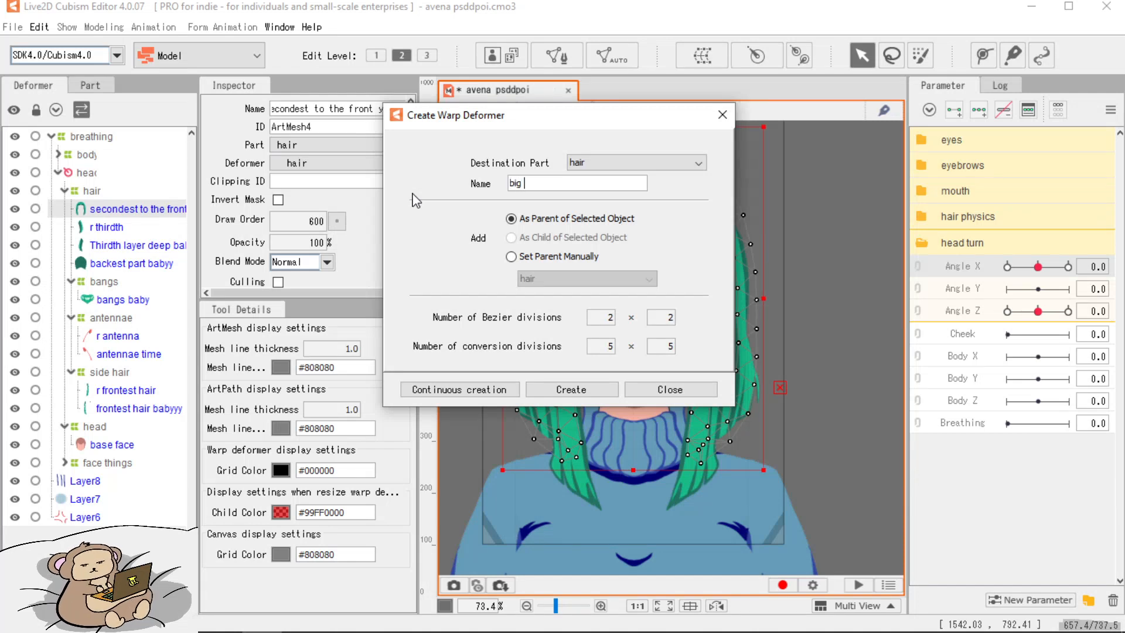
type("big hair")
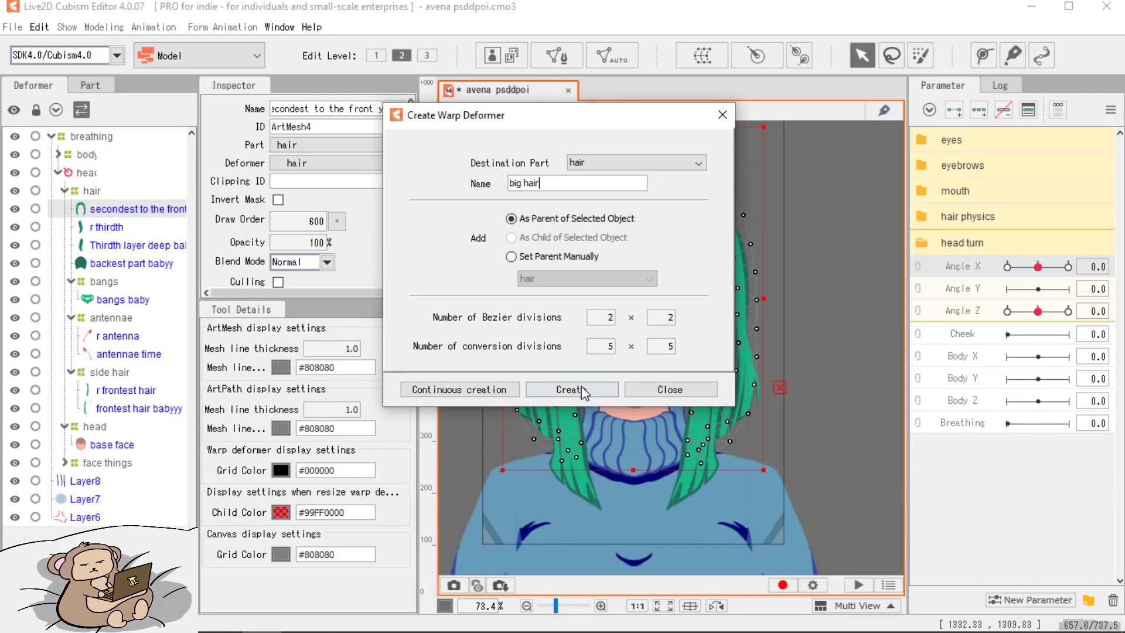
left_click(582, 389)
Create a warp deformer named extra hair as parent of the r thirdth and Thirdth layer hair meshes.
left_click(107, 209)
left_click(120, 228, "ctrl")
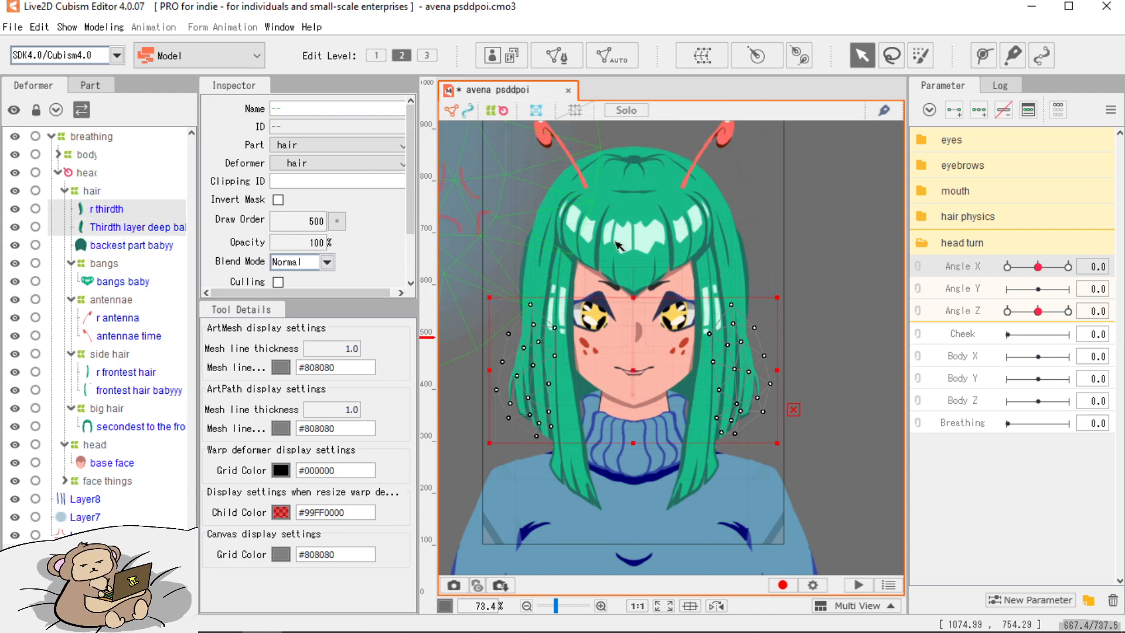
left_click(702, 55)
left_click_drag(612, 184, 340, 165)
key("BackSpace")
type("extra hair")
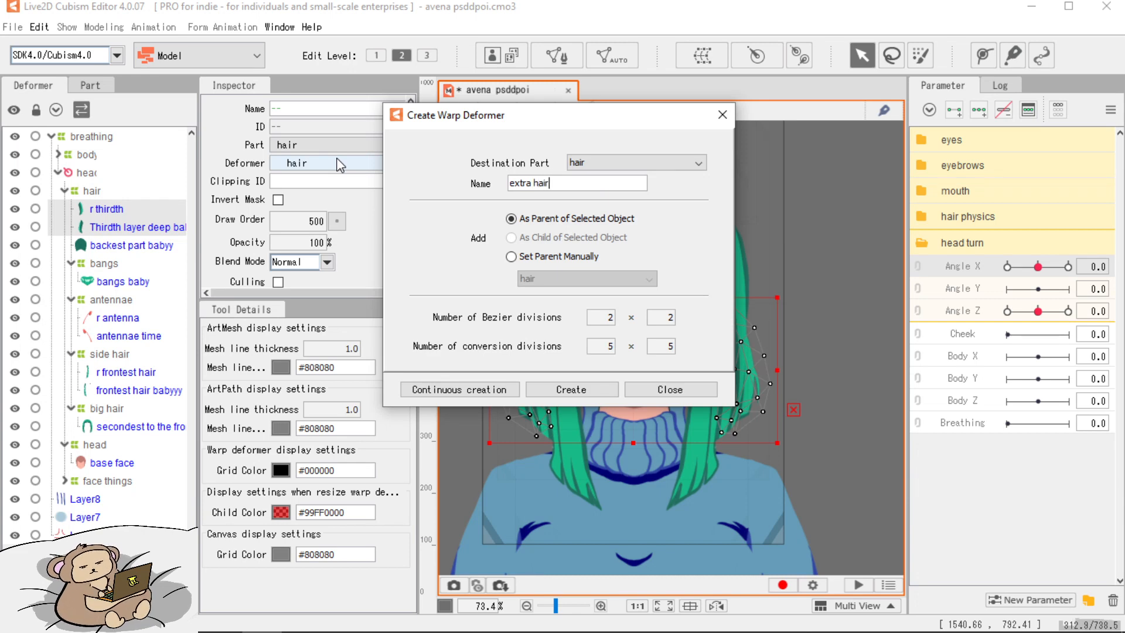
left_click(577, 391)
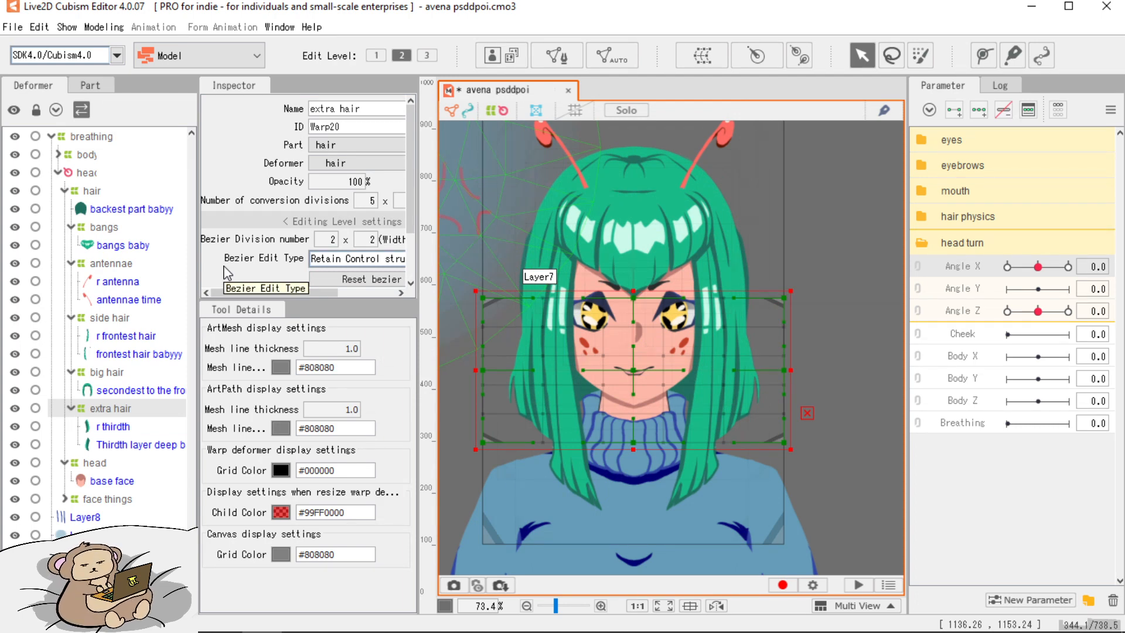
Add three keys to Angle X for the side hair deformer and shift it slightly right at Angle X 30.
left_click_drag(1040, 267, 1105, 269)
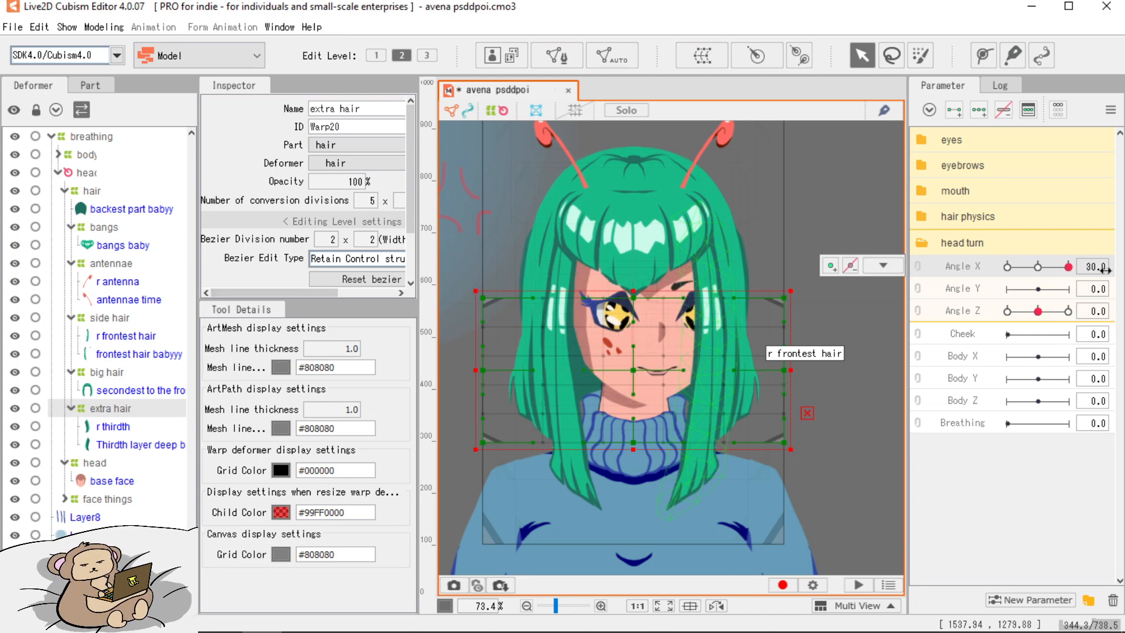
left_click(883, 265)
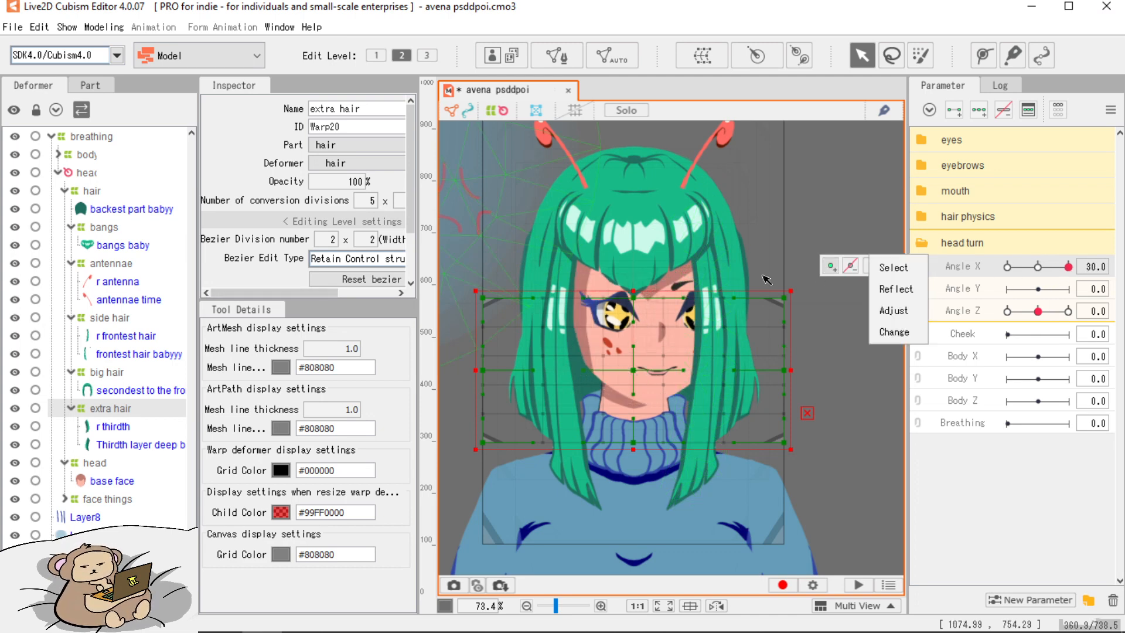
left_click(107, 374)
left_click(109, 317)
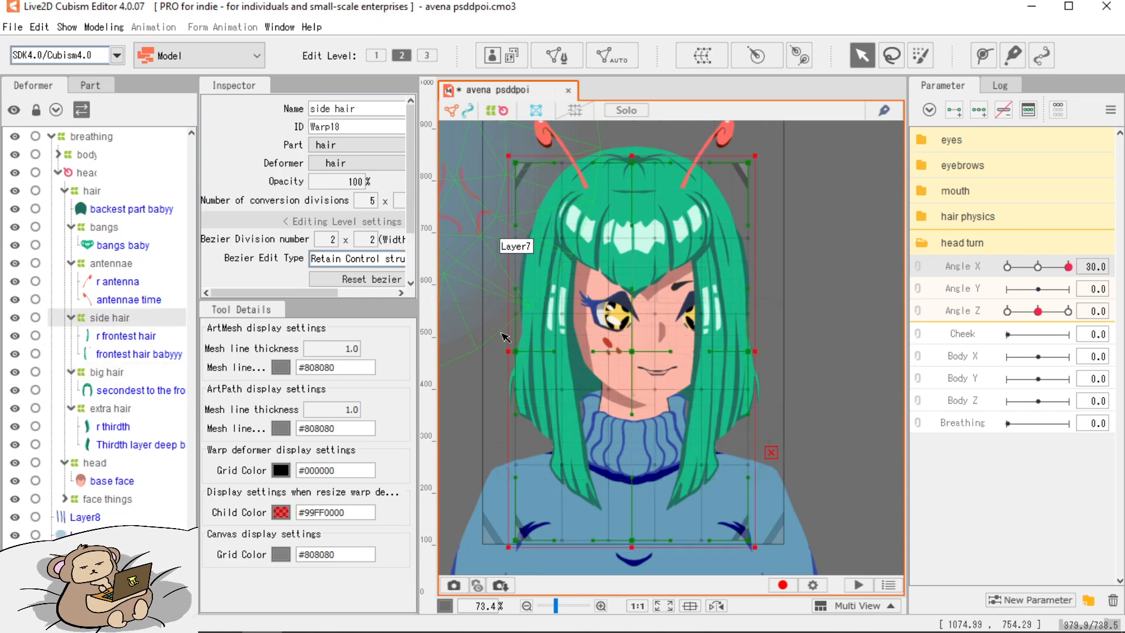
left_click_drag(671, 353, 632, 361)
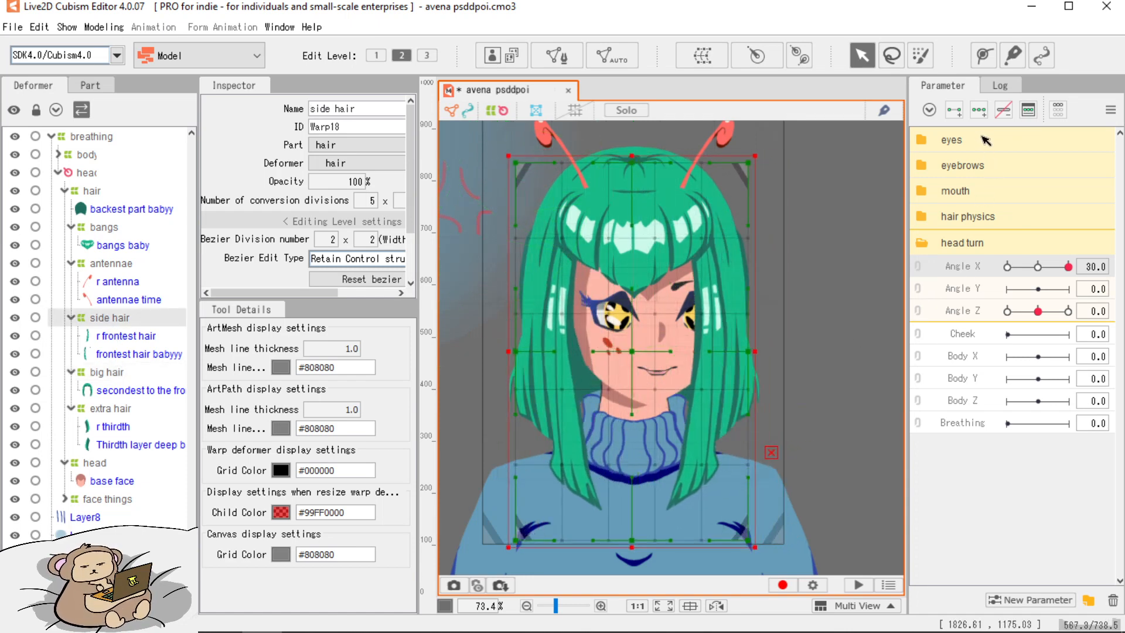
left_click_drag(643, 352, 660, 354)
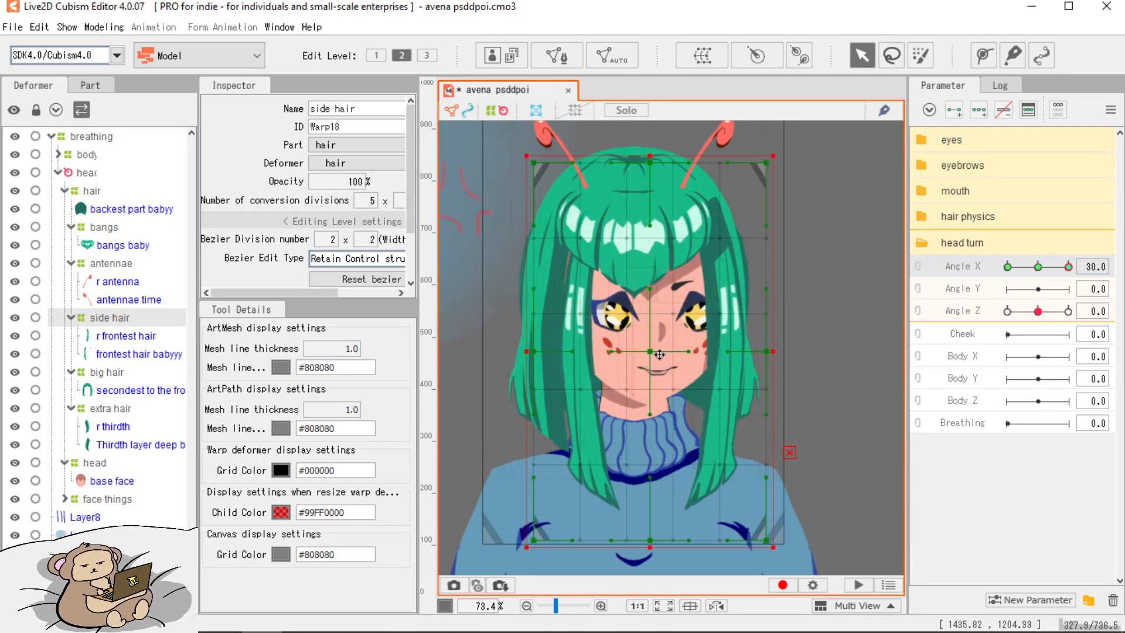
Add three keys to Angle X for the bangs deformer and shift it slightly right at Angle X 30.
left_click(106, 229)
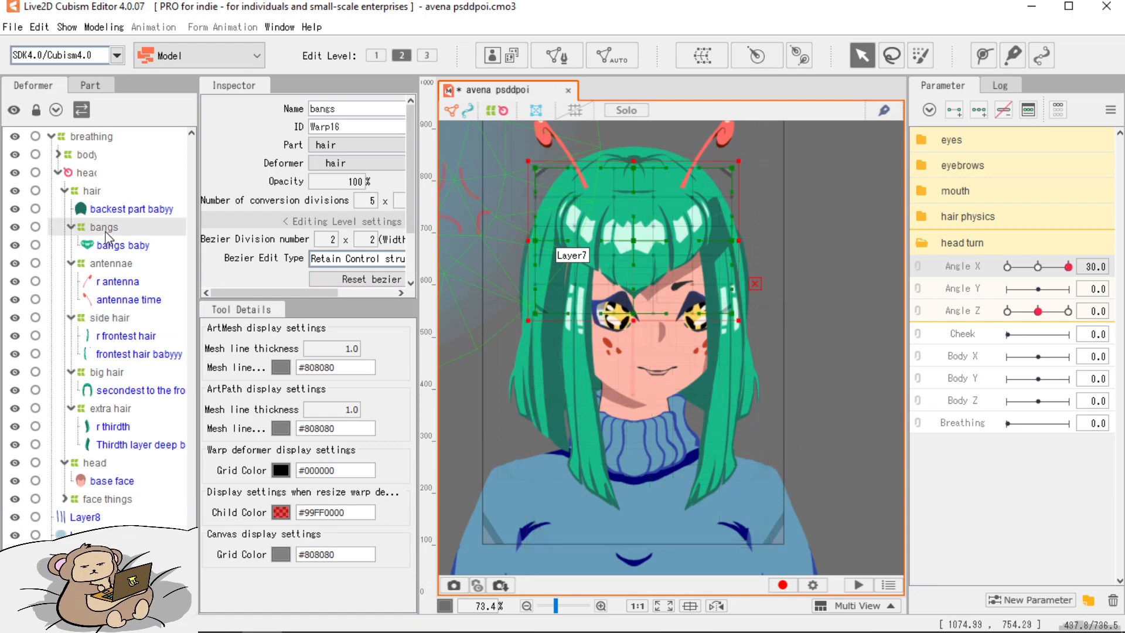
left_click(978, 110)
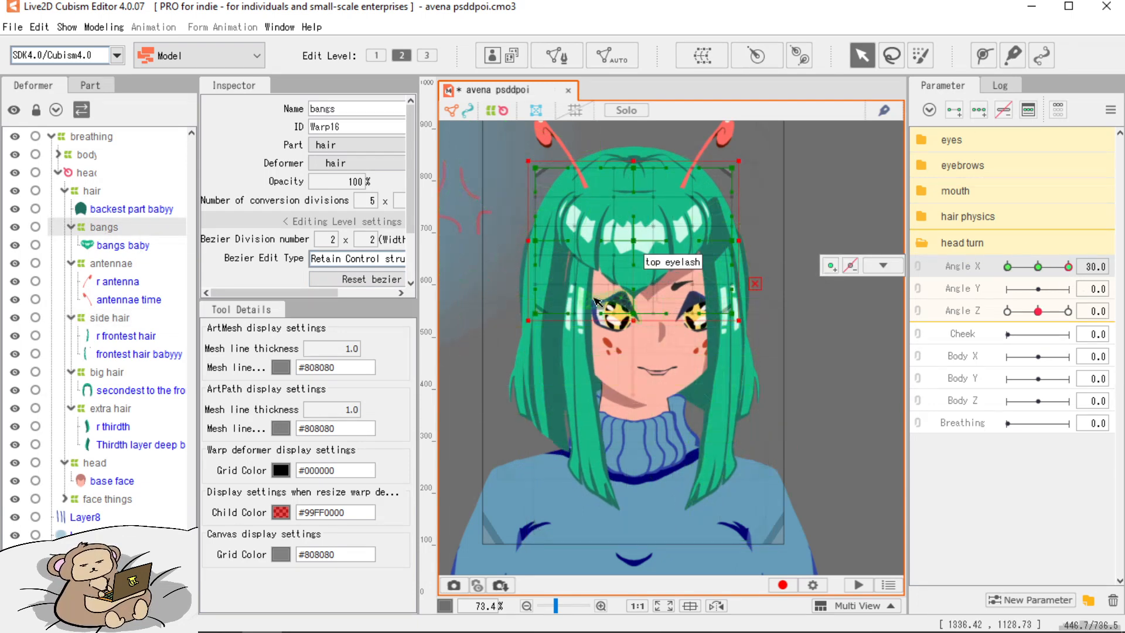
left_click_drag(635, 247, 653, 249)
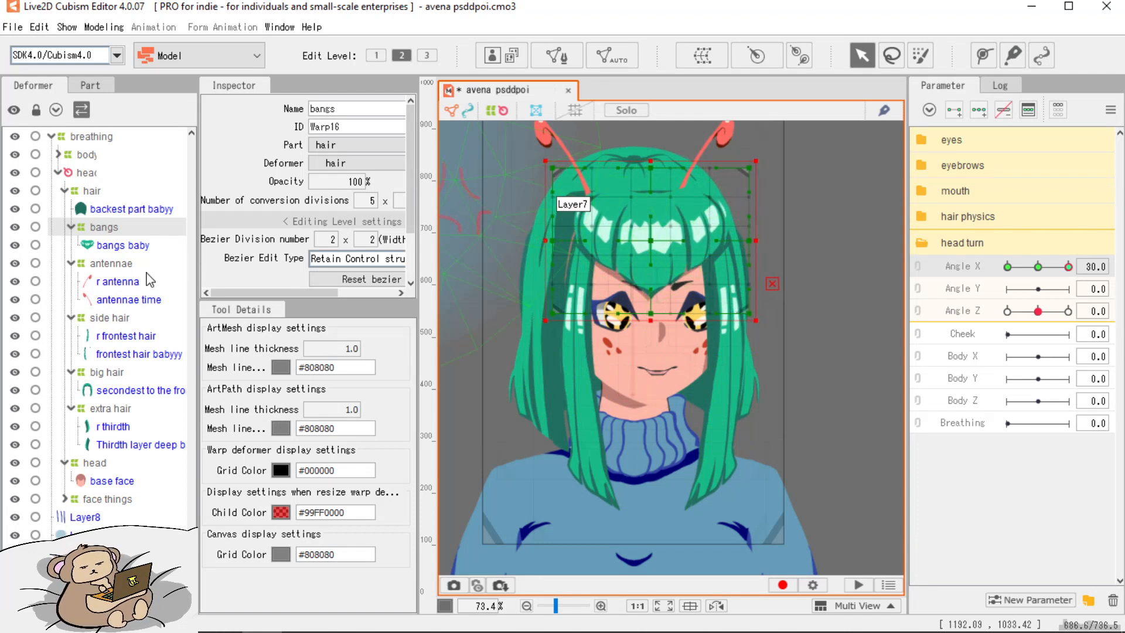
Add three Angle X keys to the big hair deformer, shifting it slightly right at 30 and slightly left at -30.
left_click(106, 375)
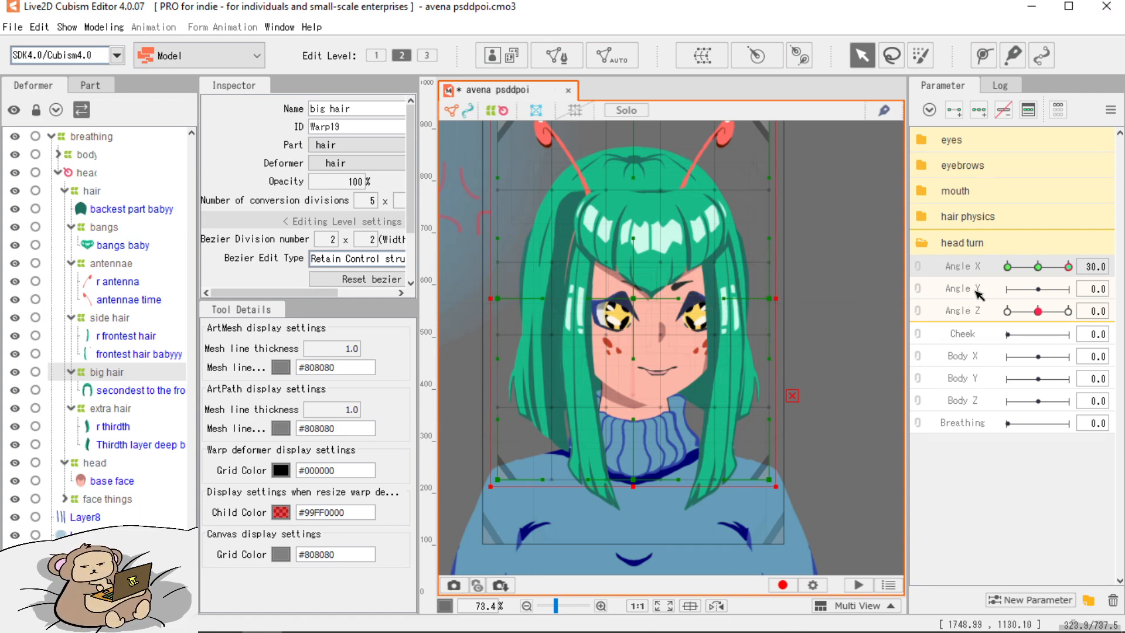
left_click_drag(1038, 267, 1090, 274)
left_click_drag(633, 300, 649, 300)
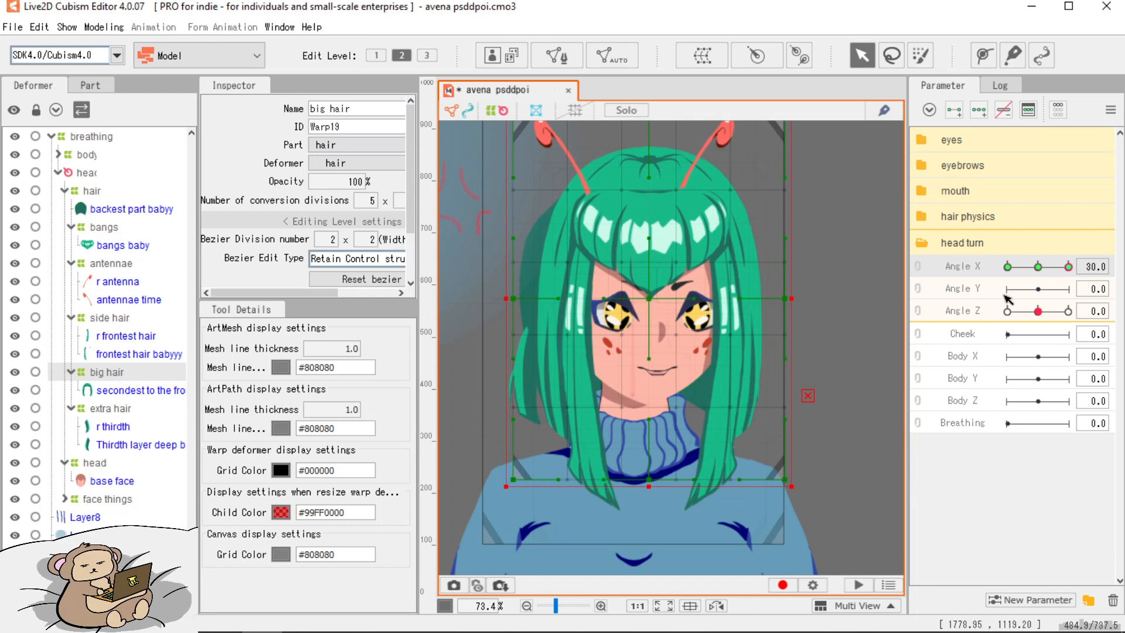
left_click_drag(1069, 267, 975, 277)
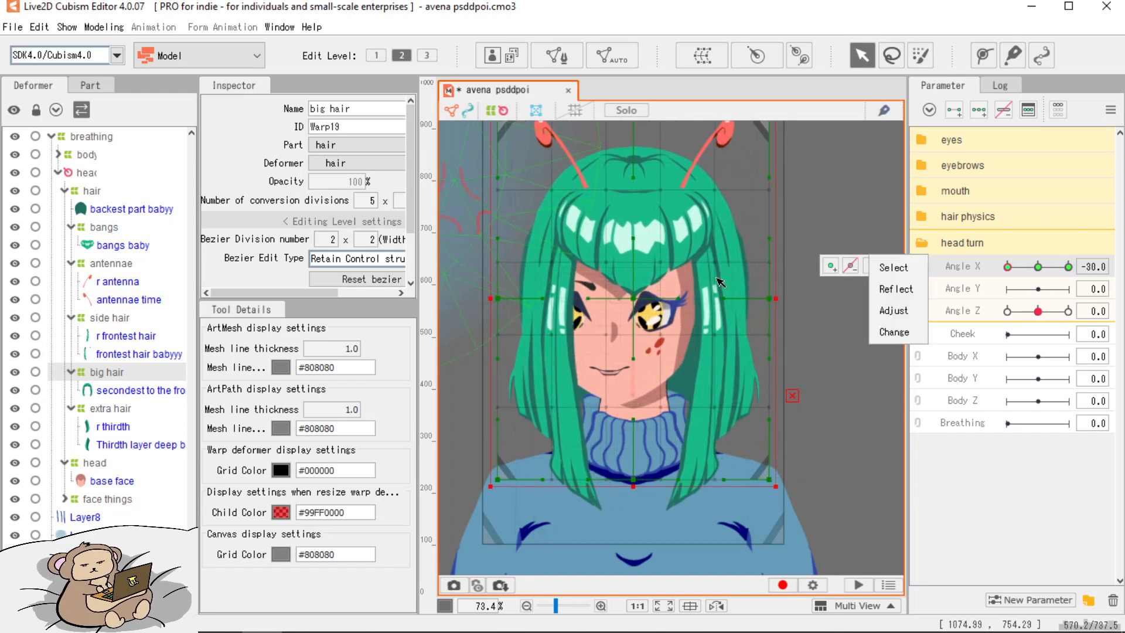
left_click_drag(637, 304, 621, 304)
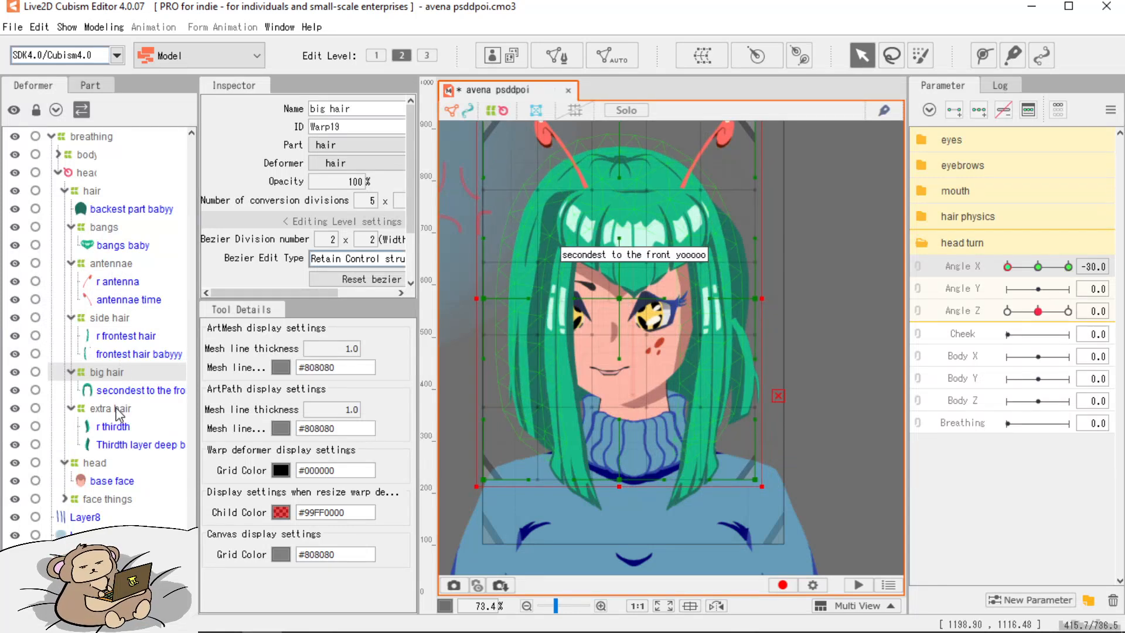
Shift the side hair and bangs deformers slightly left at Angle X -30, and return Angle X to 0.
left_click(105, 320)
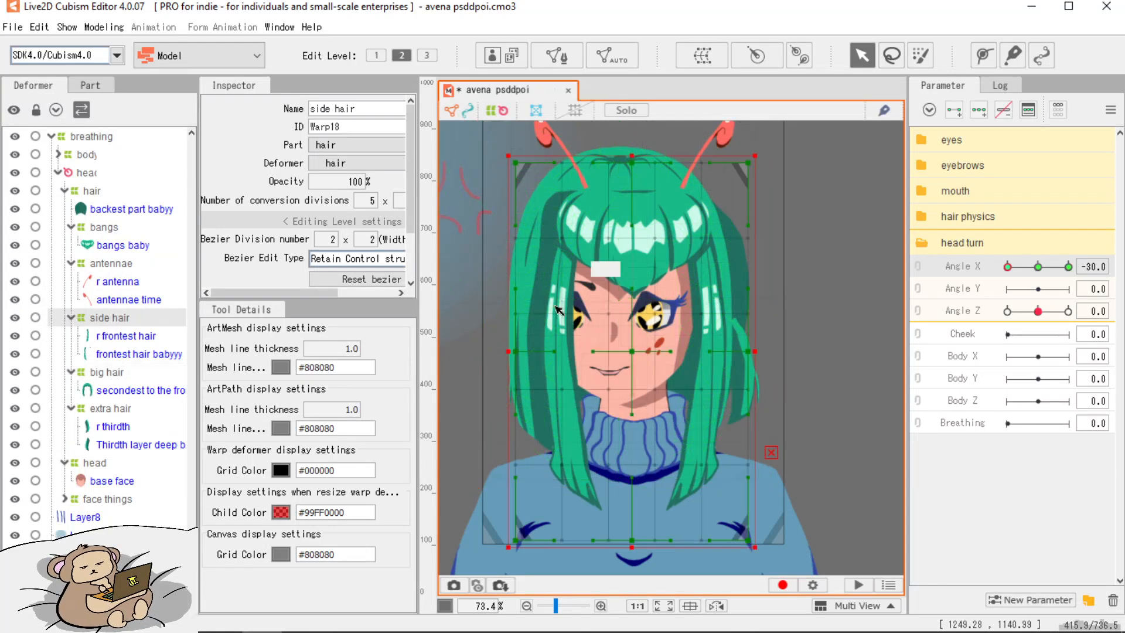
left_click_drag(638, 350, 617, 350)
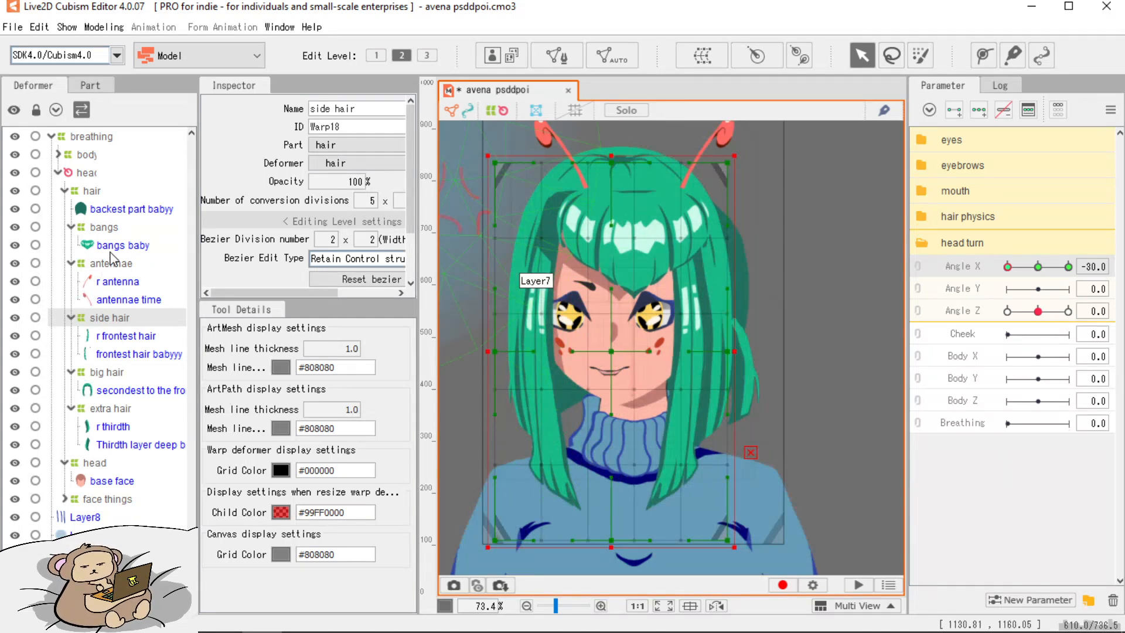
left_click(105, 227)
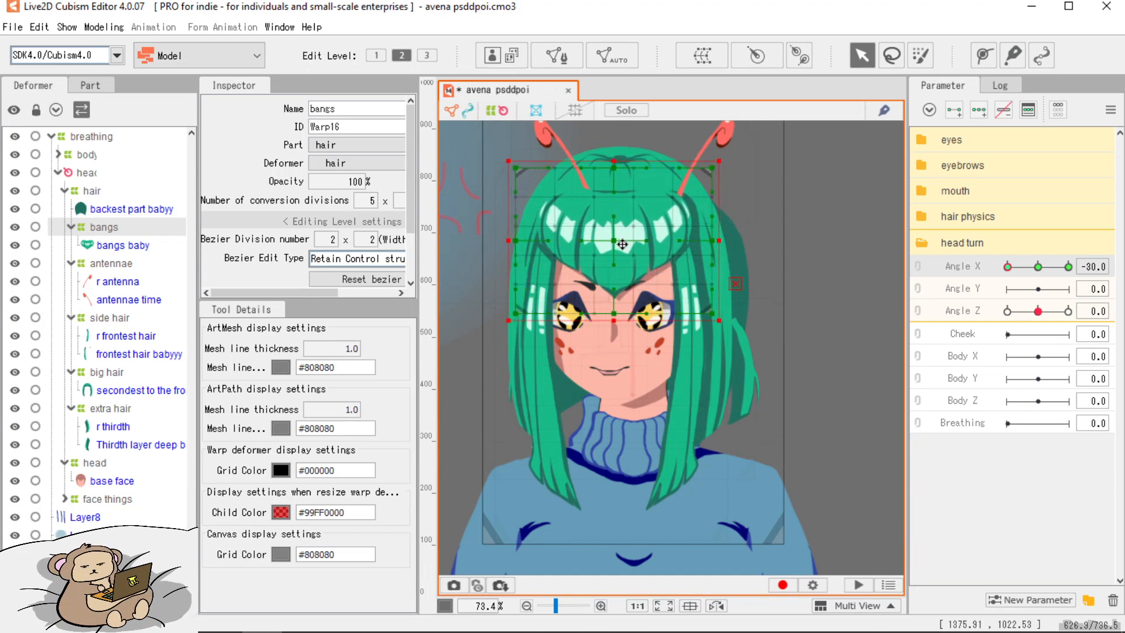
left_click_drag(623, 244, 621, 244)
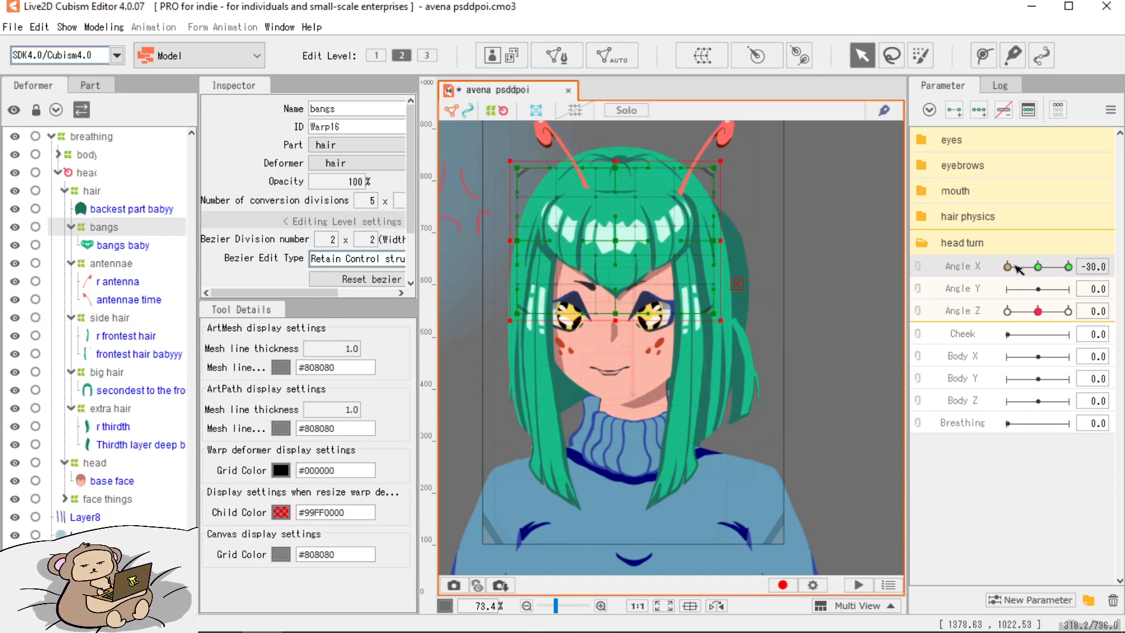
left_click_drag(1013, 267, 985, 286)
left_click(1036, 271)
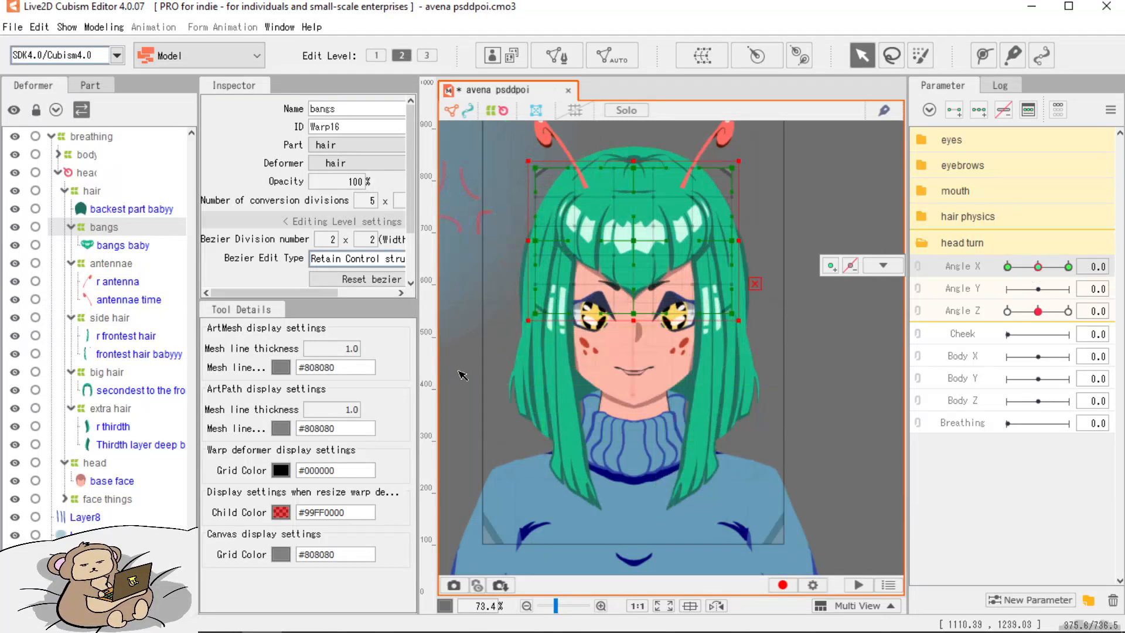
Add three Angle X keys to the antennae deformer, shifting it slightly right at 30 and slightly left at -30.
left_click(111, 263)
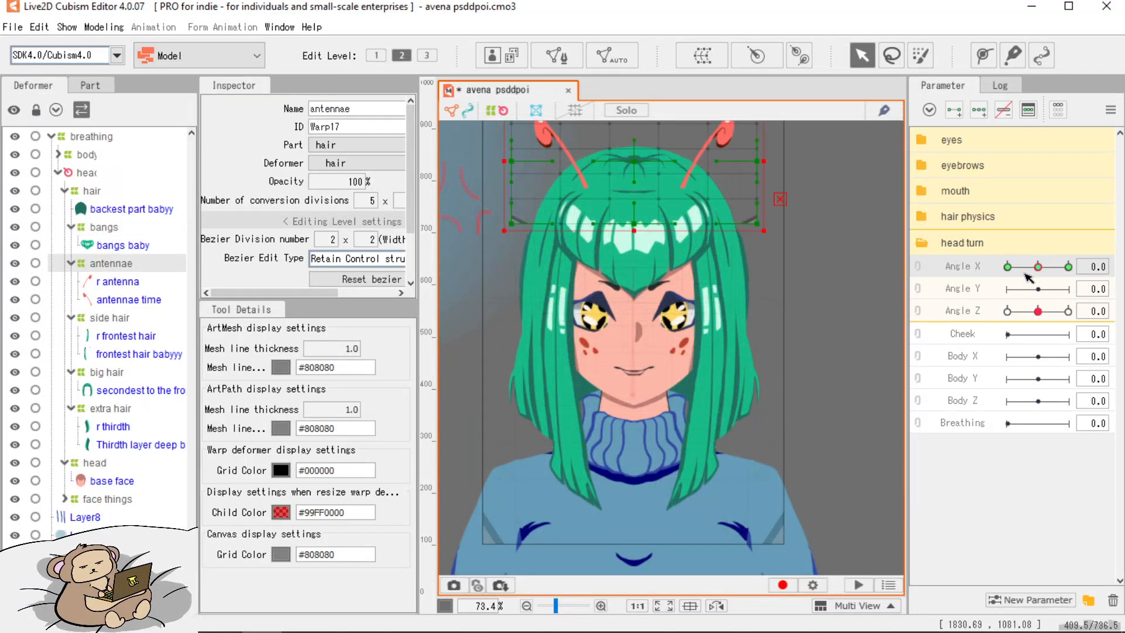
left_click_drag(1036, 268, 1068, 268)
left_click_drag(654, 184, 671, 184)
left_click_drag(1069, 268, 1006, 269)
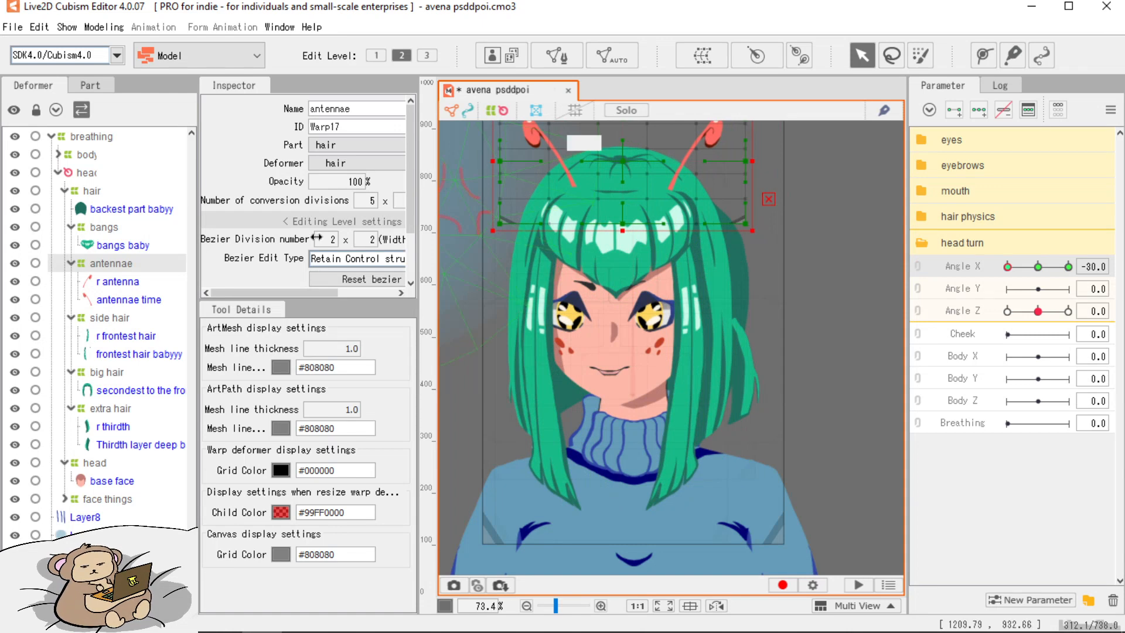
left_click(1038, 268)
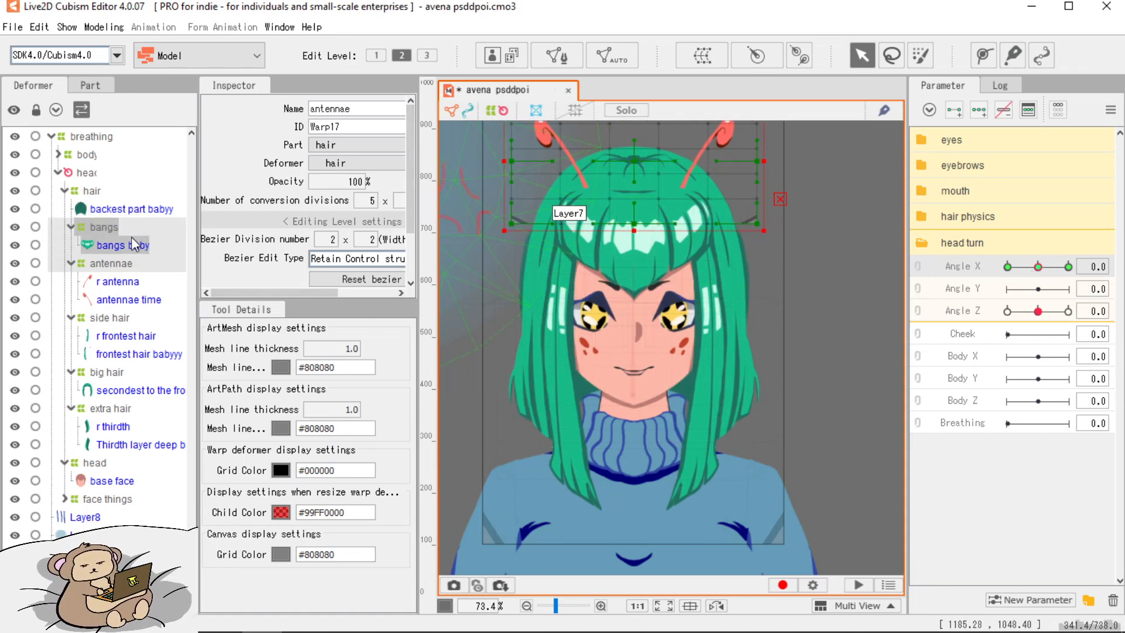
Move the backest part babyy mesh under the big hair deformer.
left_click(122, 213)
left_click_drag(125, 220, 104, 387)
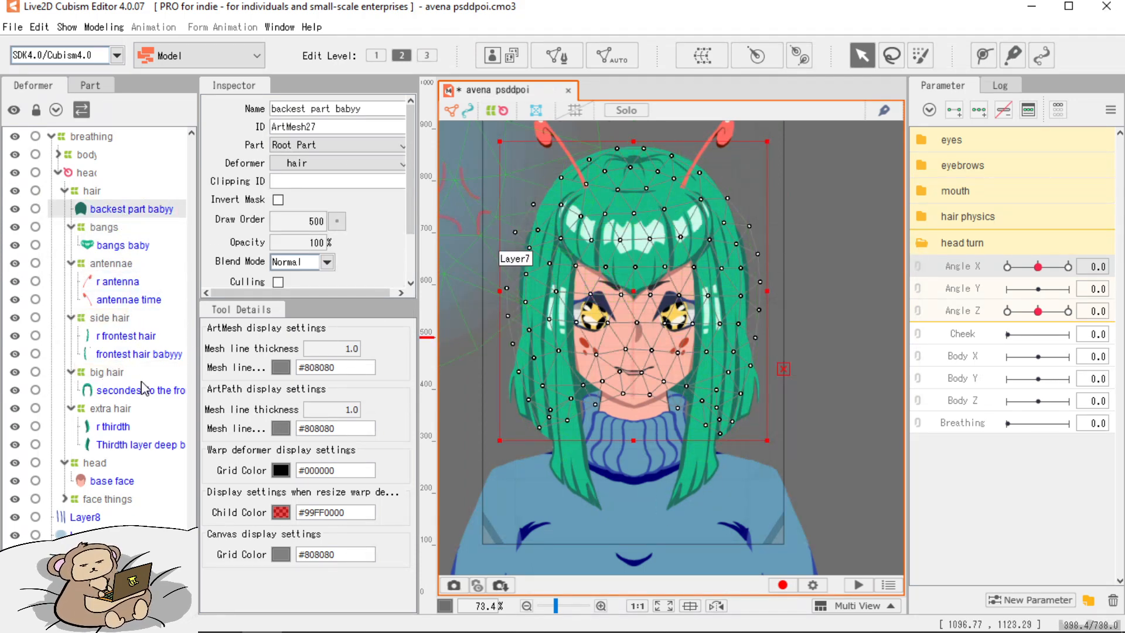
left_click_drag(104, 219, 101, 382)
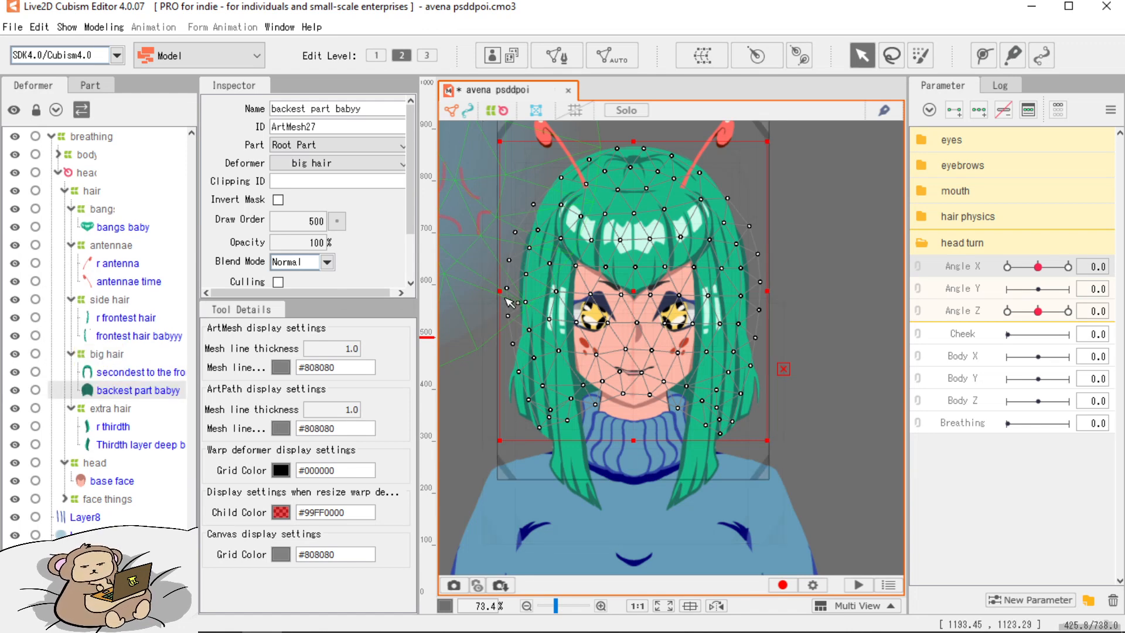
Narrow the backest part babyy mesh slightly from both sides at Angle X 0.
left_click_drag(502, 296, 508, 297)
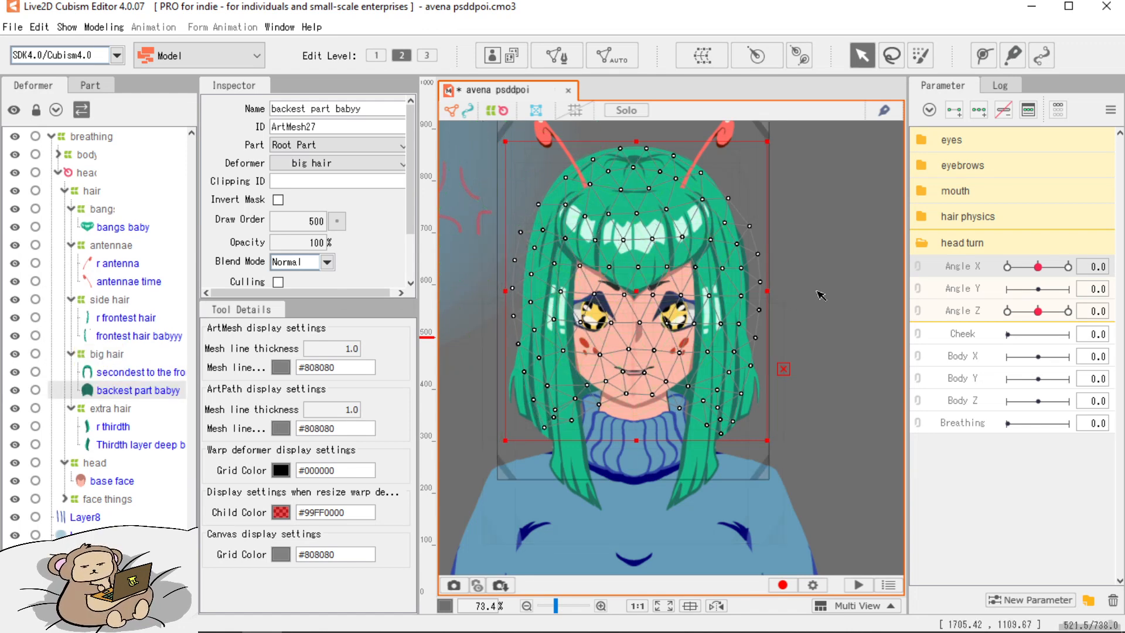
left_click_drag(773, 290, 763, 291)
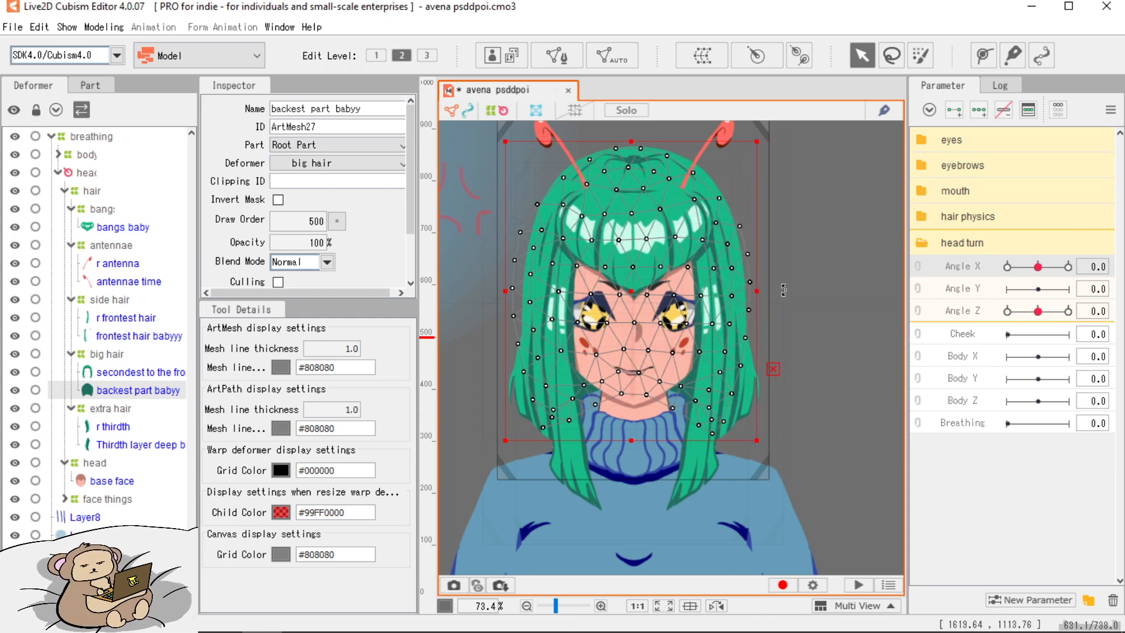
left_click(882, 283)
scroll(870, 296, "down", 2)
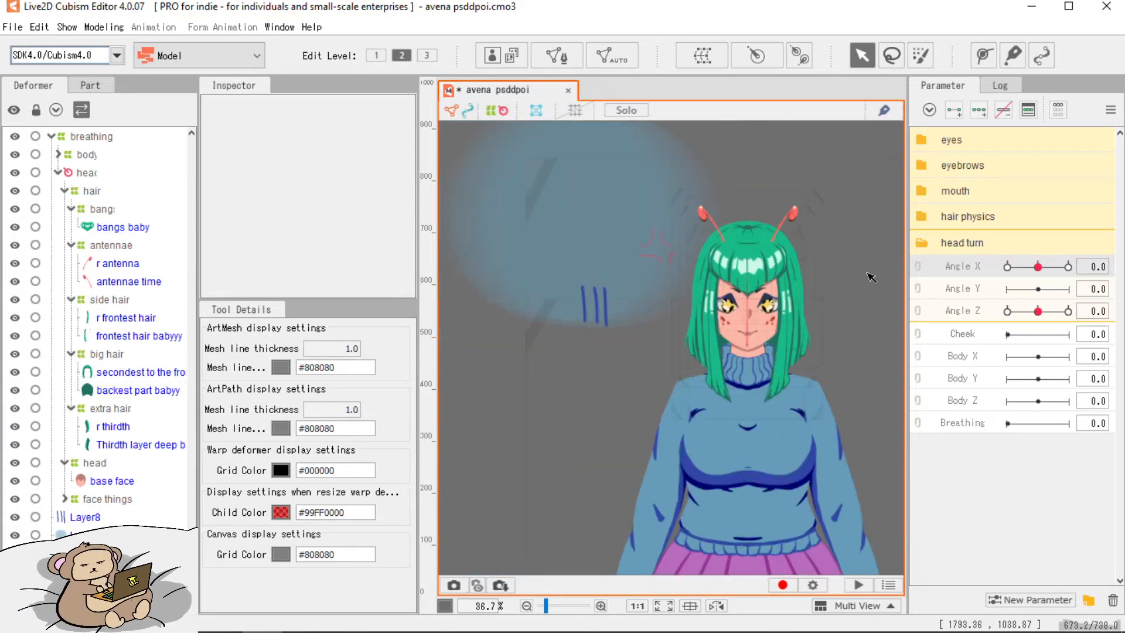
scroll(866, 285, "up", 3)
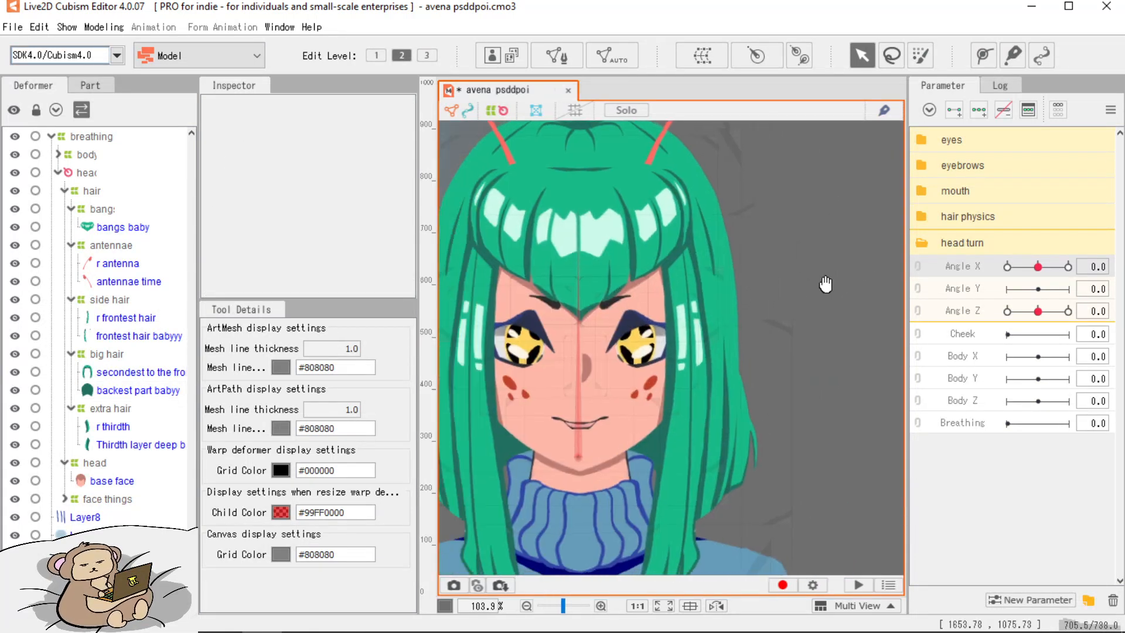
Nudge the big hair deformer slightly further left at Angle X -30.
left_click_drag(1042, 270, 913, 307)
left_click(109, 354)
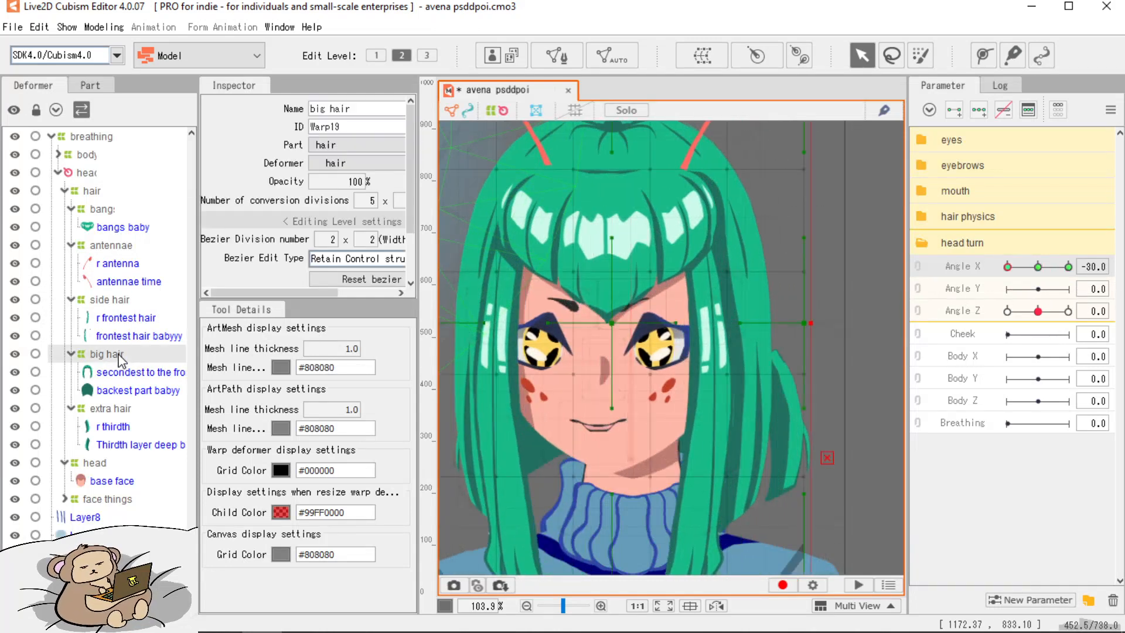
left_click_drag(615, 321, 610, 322)
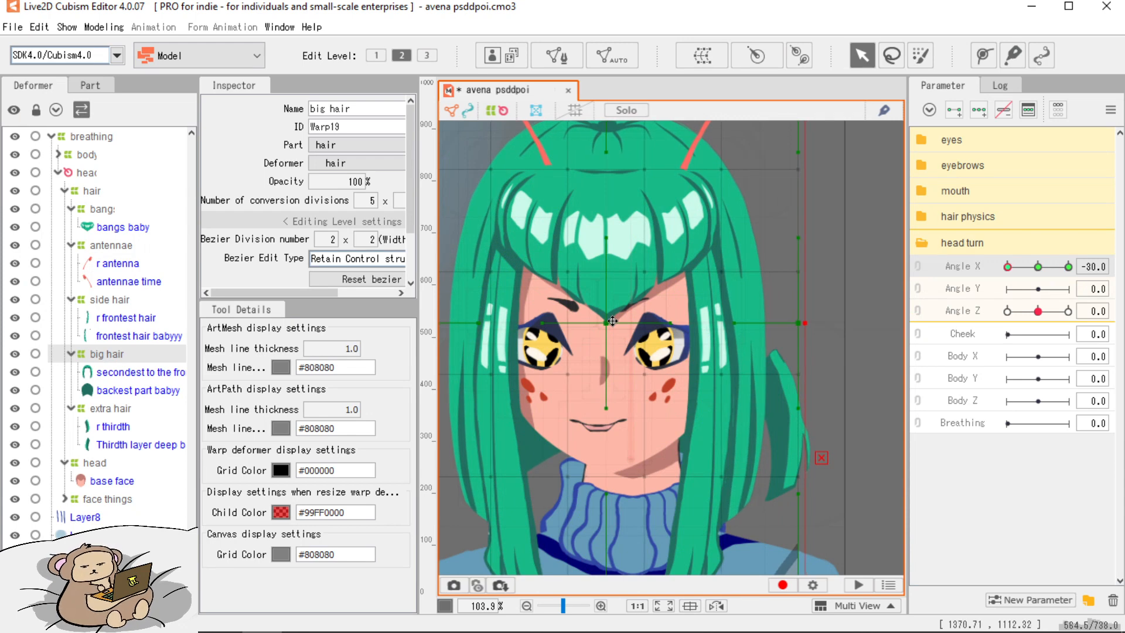
Add three Angle X keys to the extra hair deformer, shifting it slightly left at -30 and slightly right at 30.
scroll(612, 321, "down", 5)
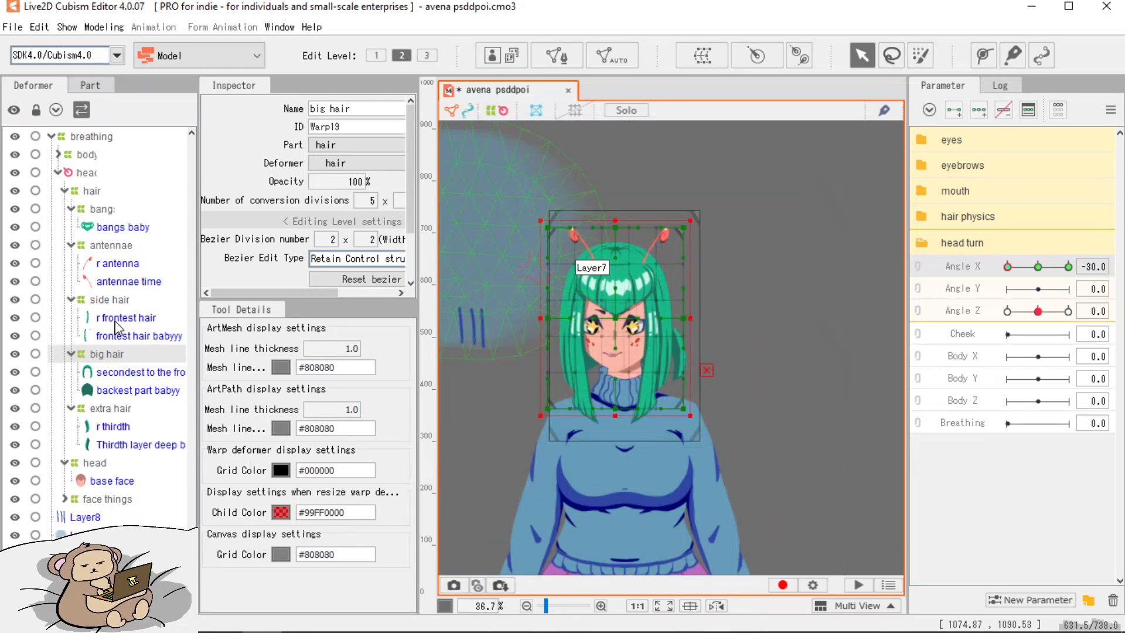
left_click(112, 300)
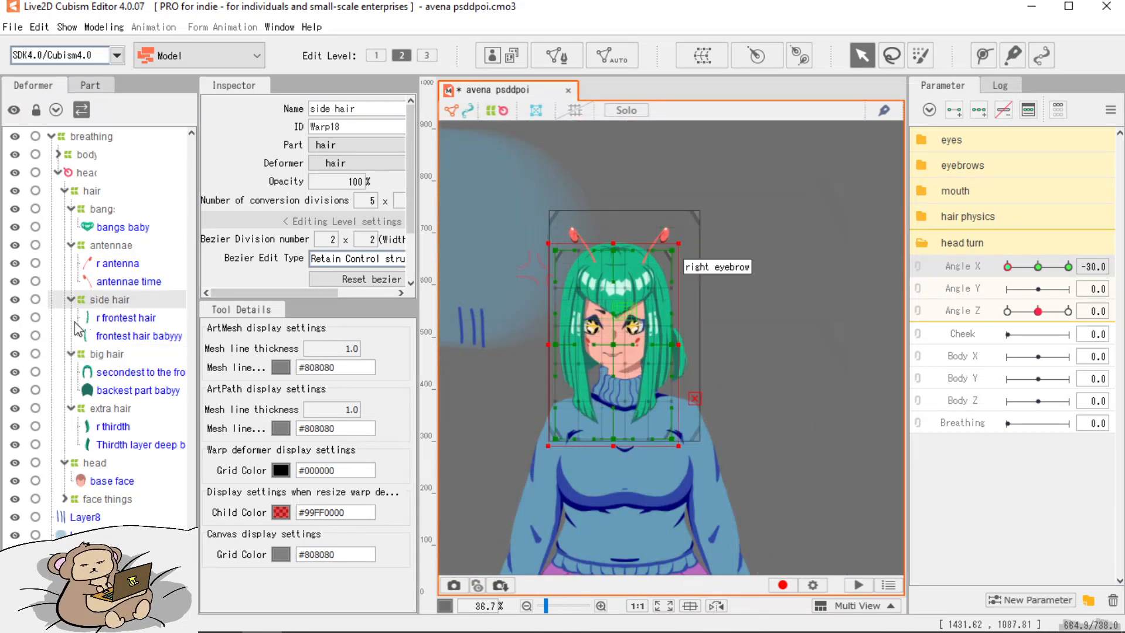
left_click(111, 408)
scroll(598, 353, "up", 3)
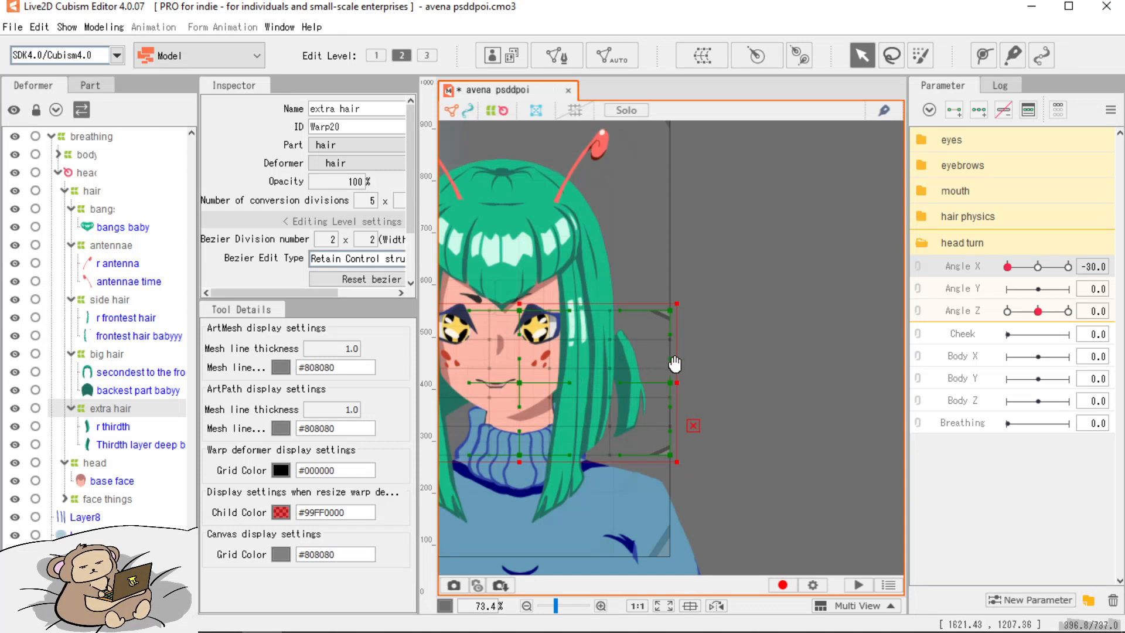
left_click_drag(674, 364, 775, 351)
left_click(978, 113)
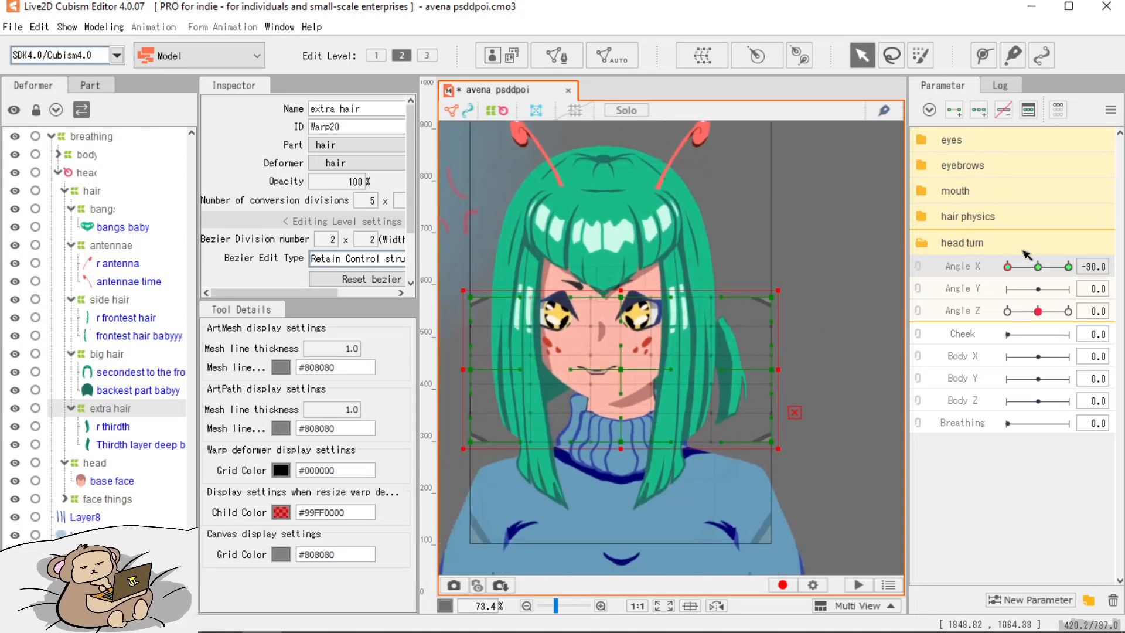
left_click_drag(1036, 267, 922, 270)
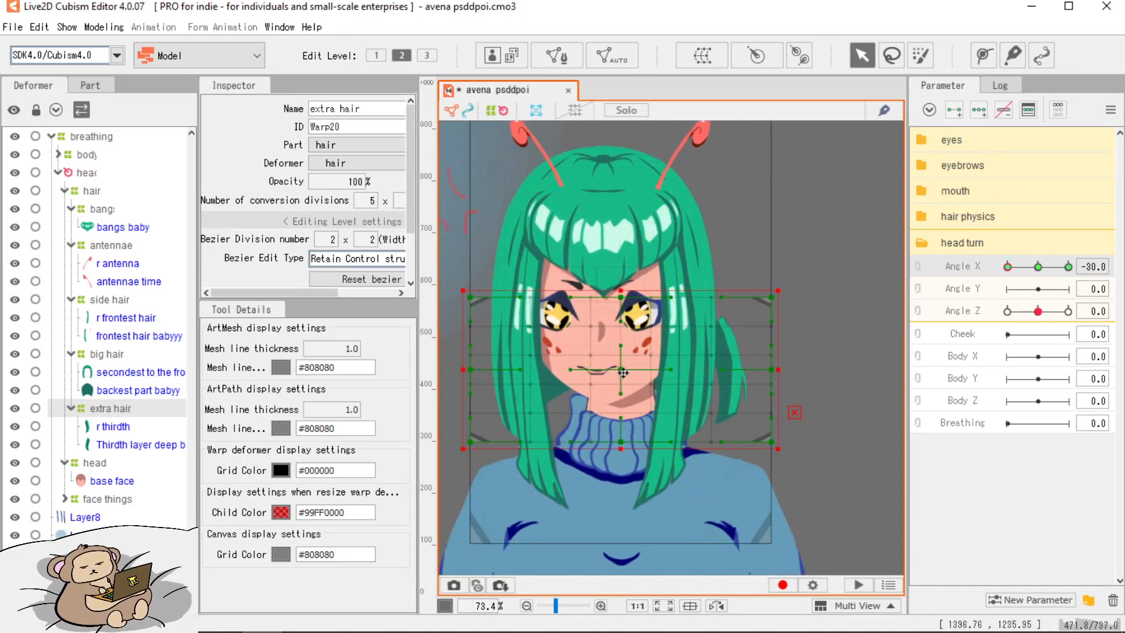
left_click_drag(621, 372, 607, 373)
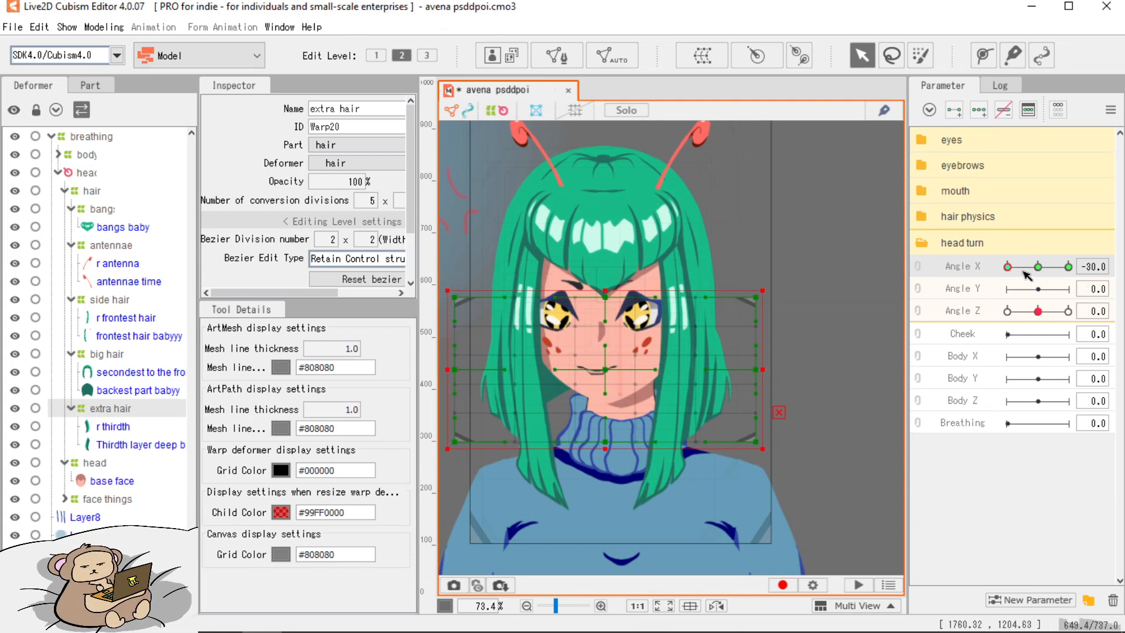
left_click_drag(1034, 269, 1070, 271)
left_click_drag(632, 380, 647, 381)
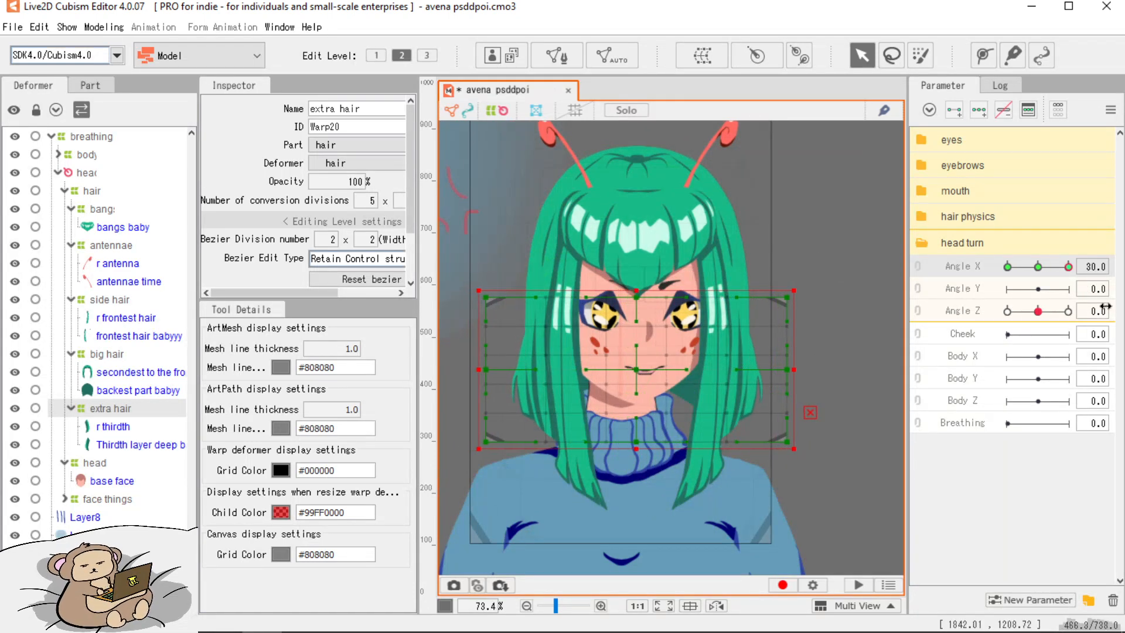
At Angle X -30, pull the face things deformer's left-edge control points slightly inward and shift the deformer slightly left.
left_click_drag(1062, 268, 977, 281)
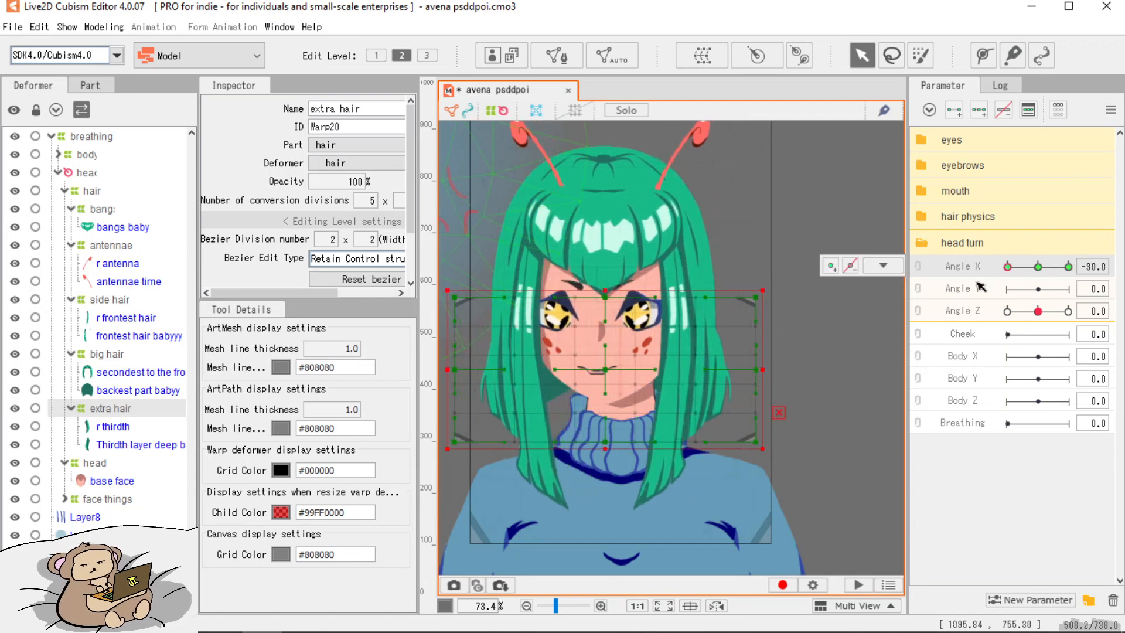
left_click(813, 226)
scroll(814, 226, "down", 2)
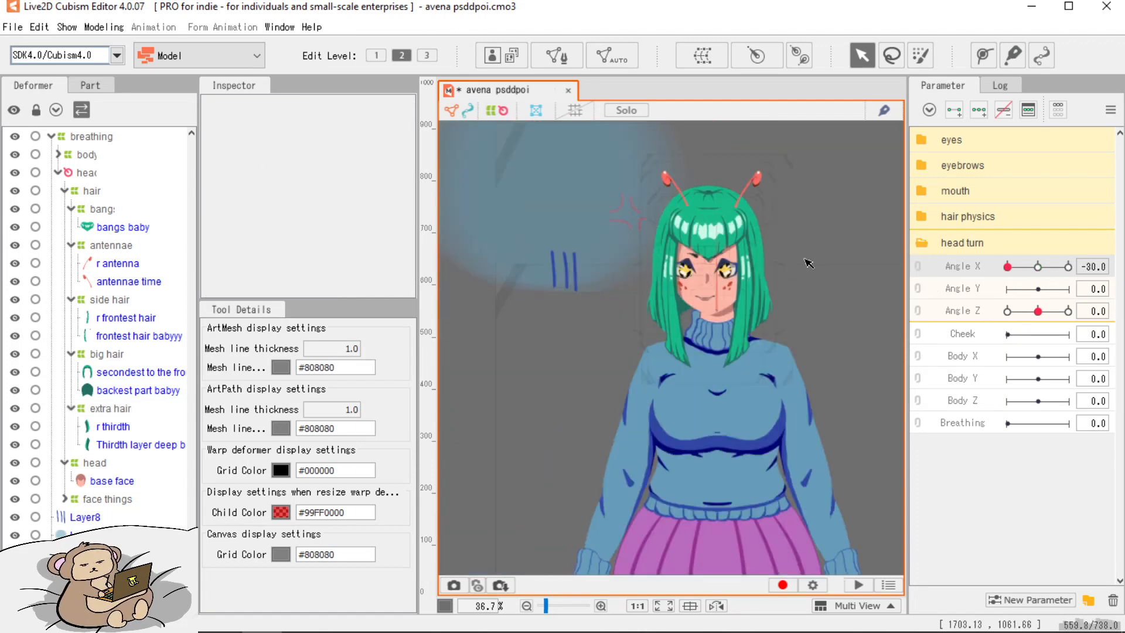
scroll(804, 268, "up", 1)
scroll(803, 275, "up", 2)
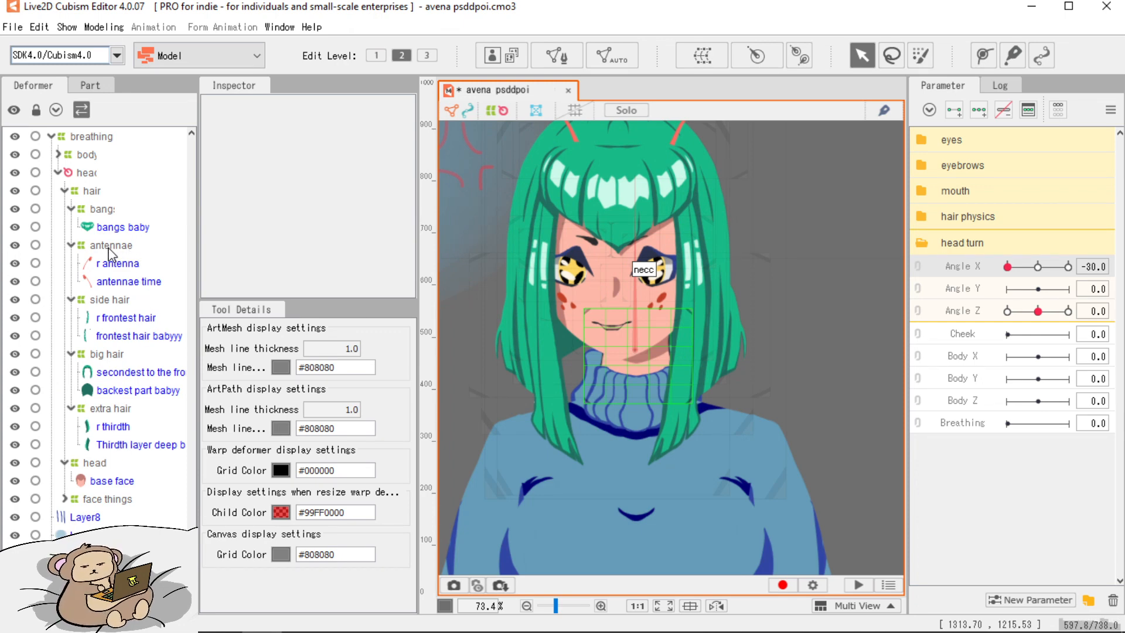
left_click(106, 499)
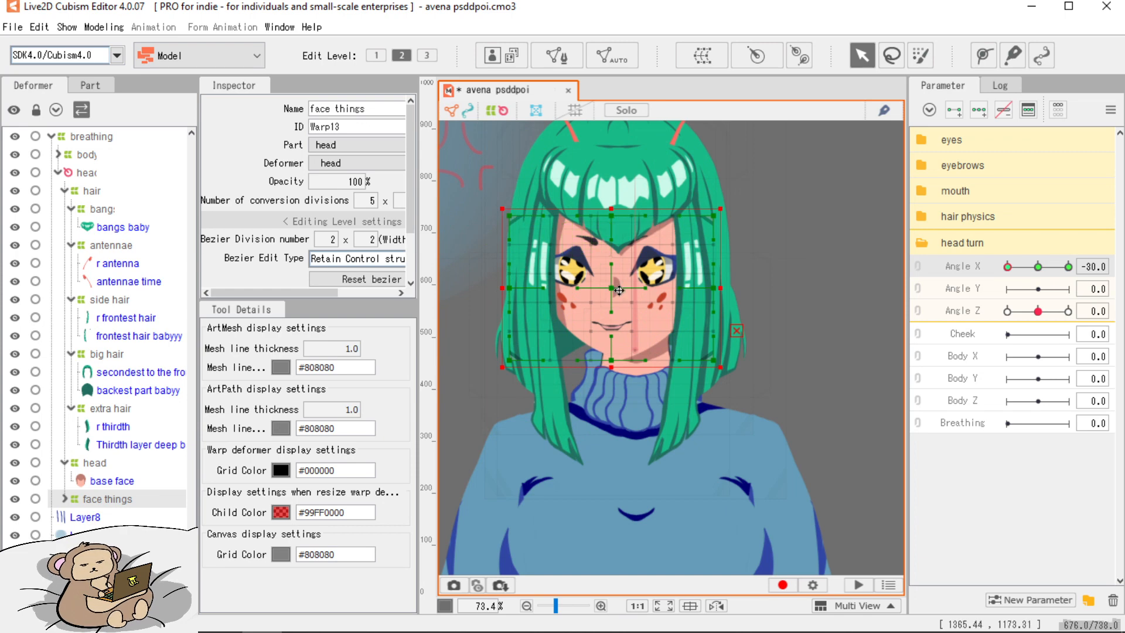
scroll(619, 290, "up", 4)
scroll(554, 285, "down", 2)
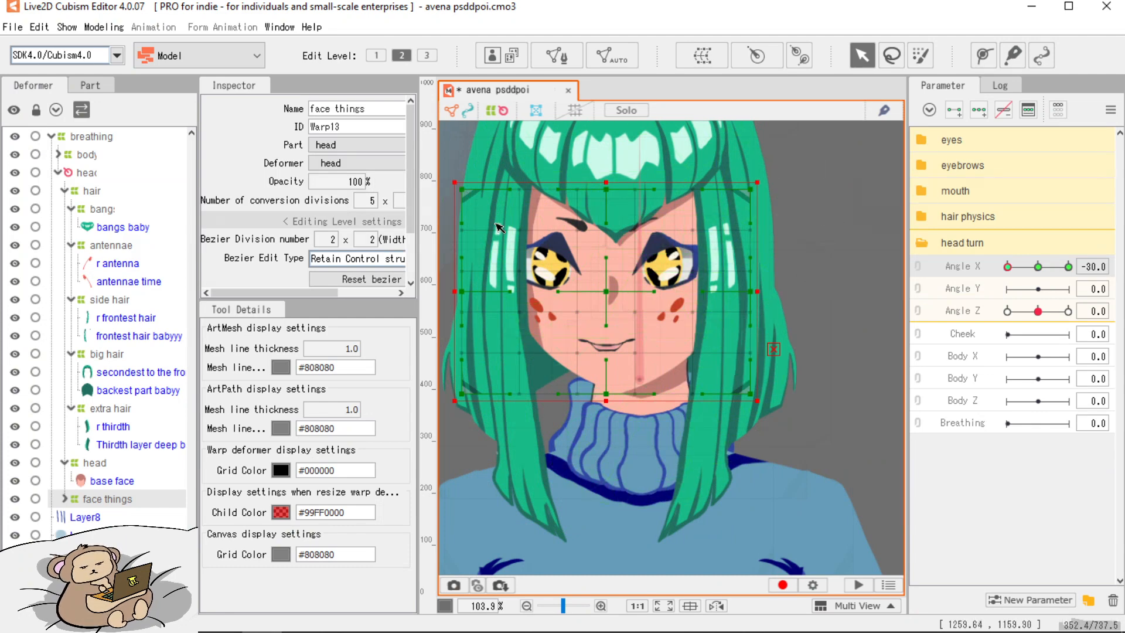
left_click_drag(462, 190, 472, 191)
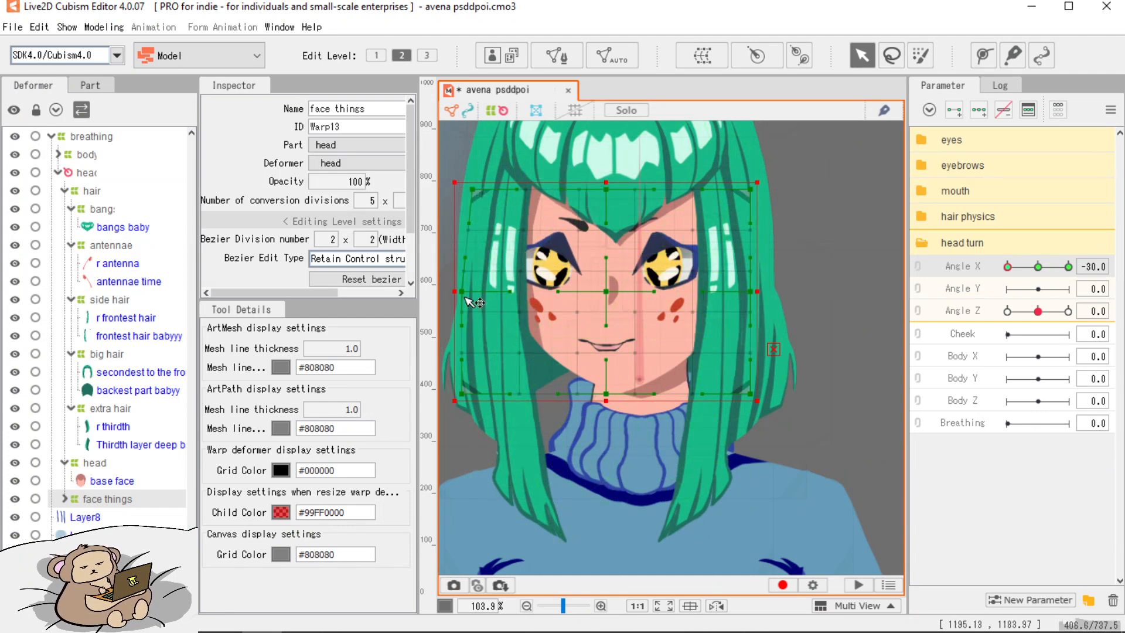
left_click_drag(464, 296, 473, 295)
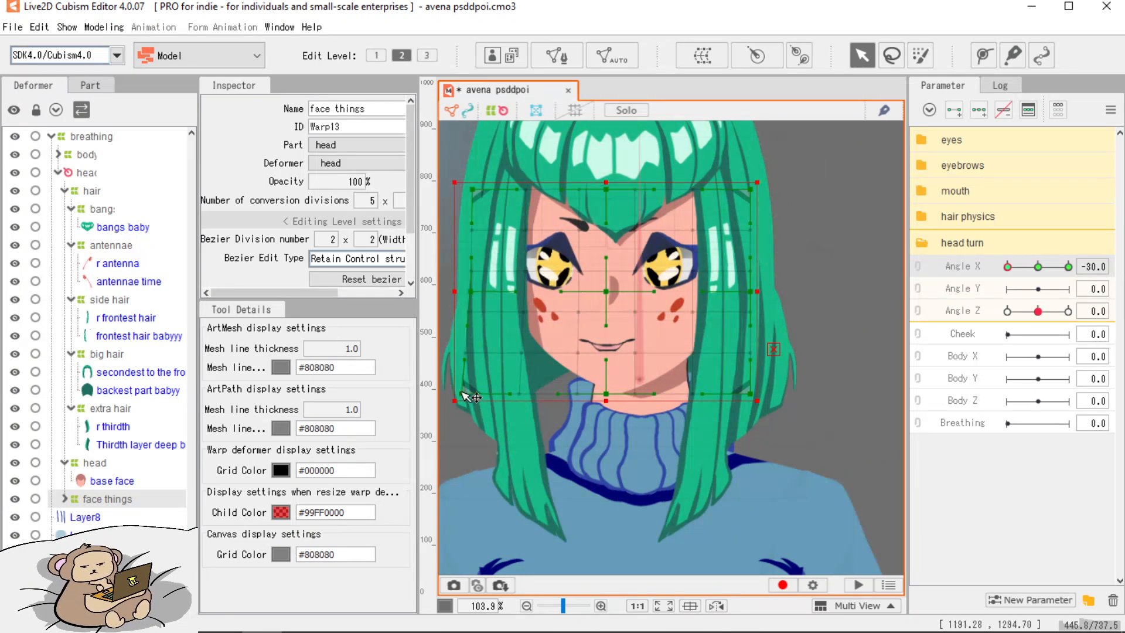
left_click_drag(467, 397, 474, 395)
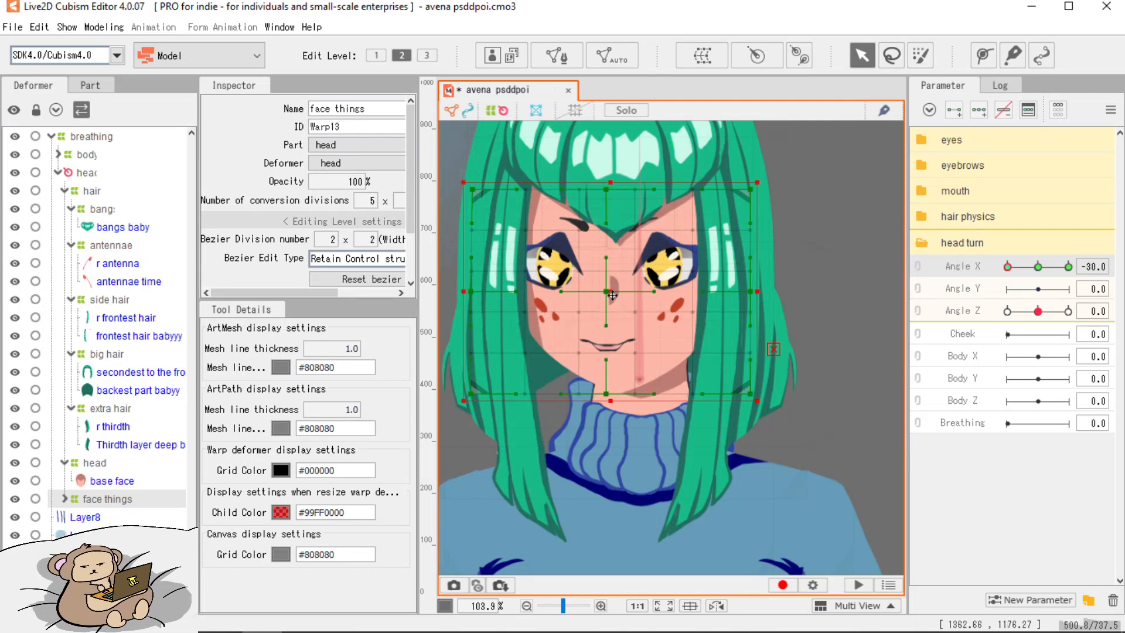
left_click_drag(612, 294, 609, 294)
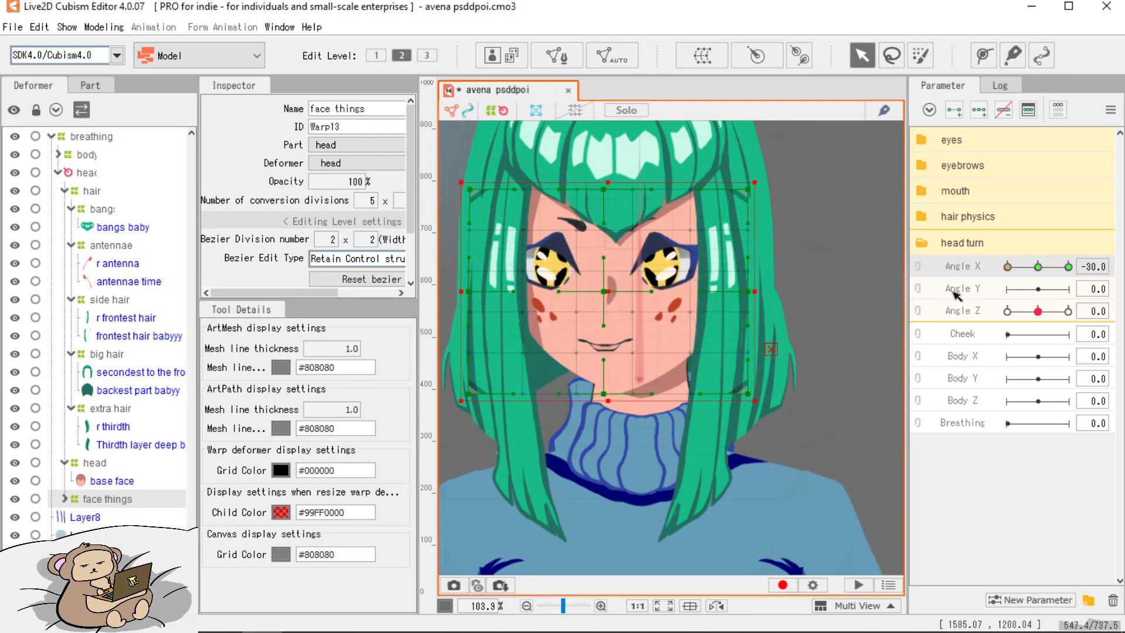
Move the left-edge control points of the face things deformer a little further inward at Angle X -30.
mouse_move(1011, 278)
left_mouse_down()
mouse_move(1031, 278)
mouse_move(1007, 277)
left_mouse_up()
left_click(883, 265)
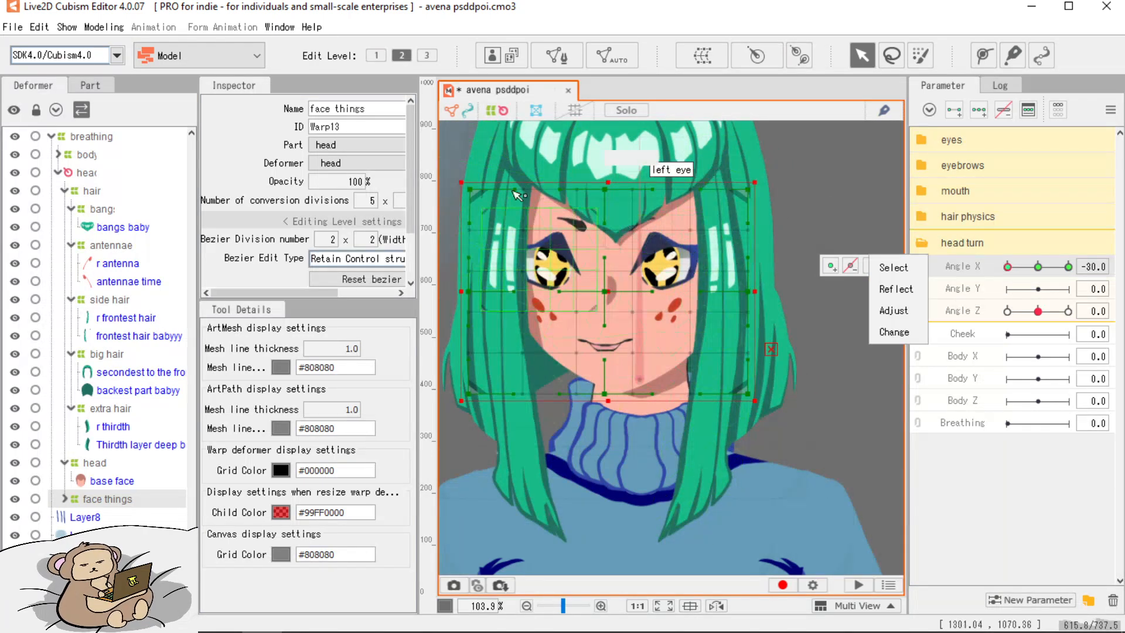
left_click(472, 196)
left_click_drag(467, 293, 477, 293)
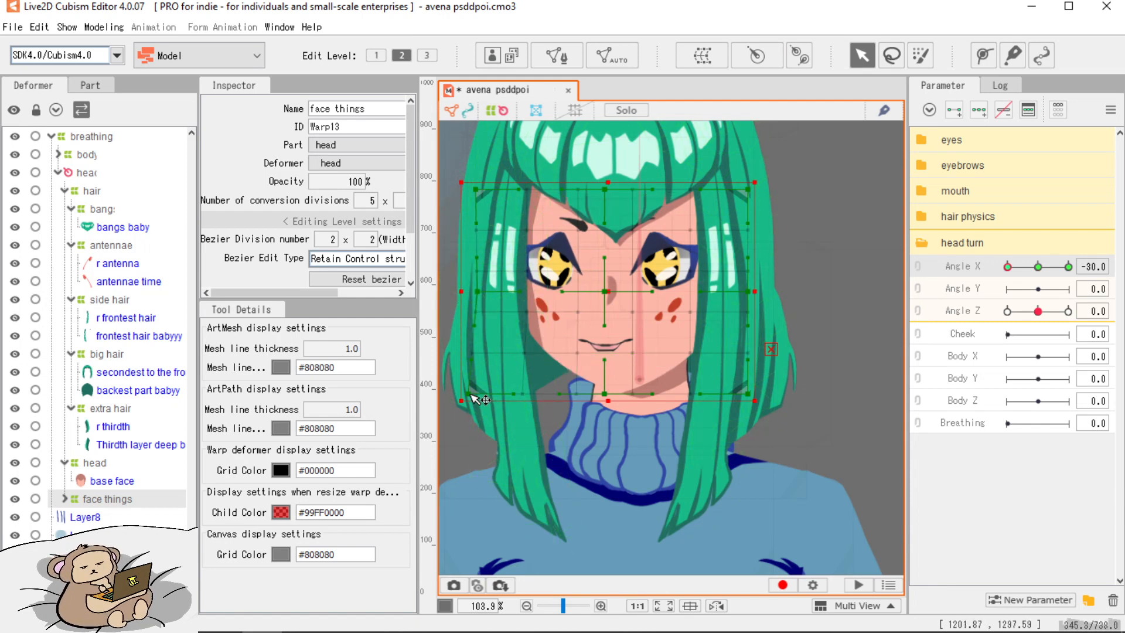
left_click_drag(470, 395, 480, 395)
Pull the face things deformer's right-edge control points slightly inward at Angle X 30.
left_click_drag(1021, 263, 1072, 270)
left_click(882, 265)
left_click_drag(816, 193, 811, 194)
left_click_drag(816, 295, 810, 296)
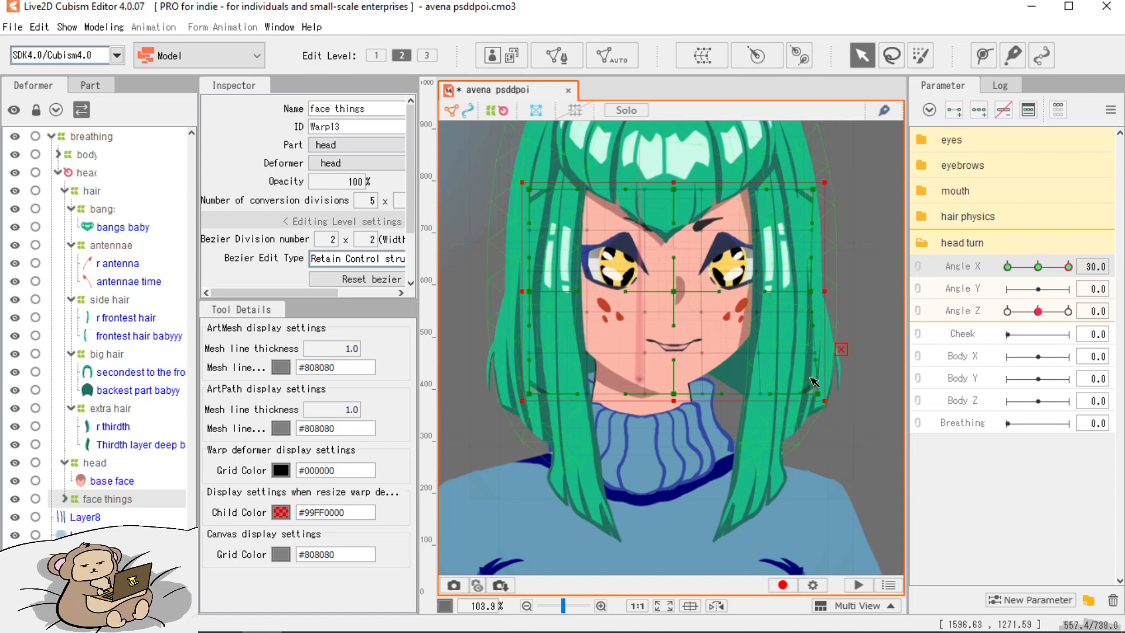
left_click_drag(818, 394, 813, 393)
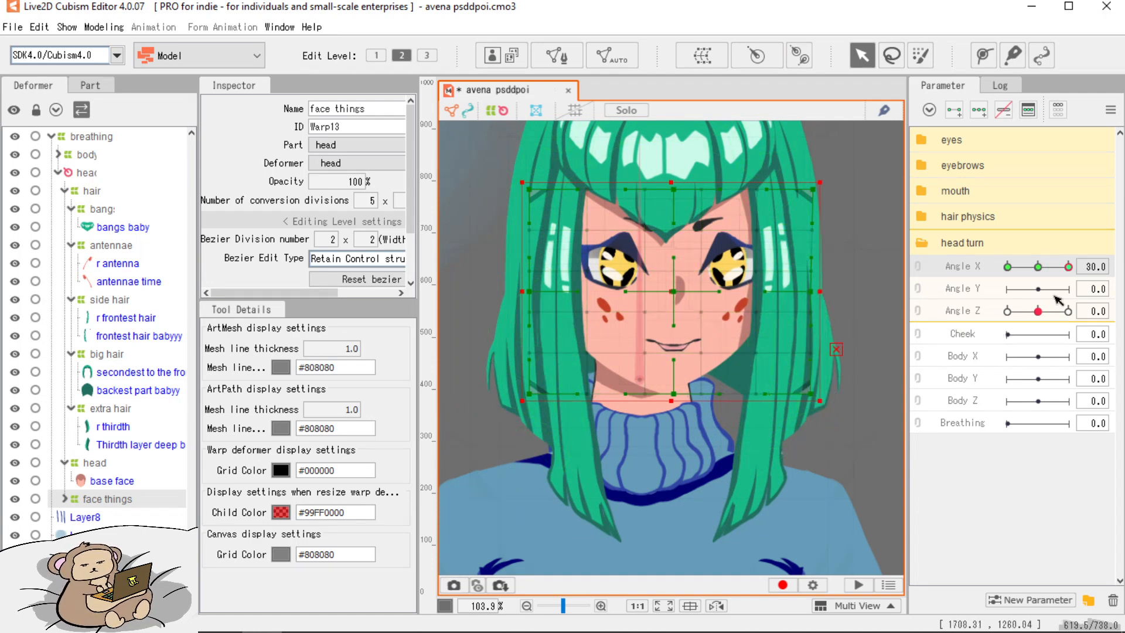
Check the head's movement across Angle X and Angle Z, and return both parameters to 0.
left_click(1067, 267)
left_click_drag(1066, 269, 981, 324)
scroll(674, 375, "down", 3)
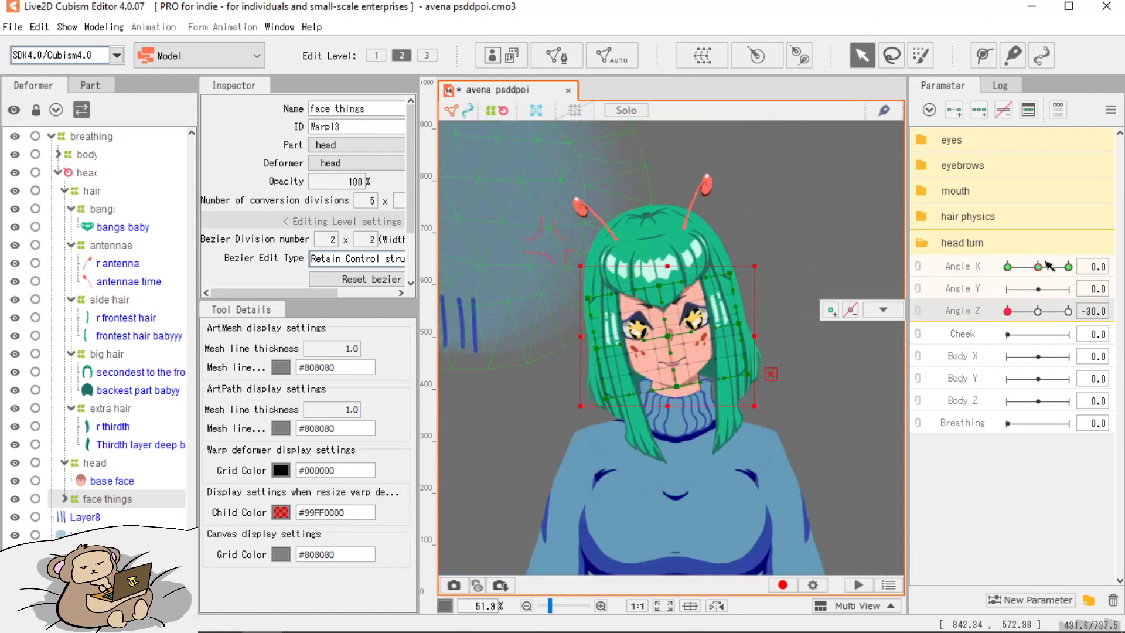
mouse_move(1042, 264)
left_mouse_down()
mouse_move(1081, 263)
mouse_move(975, 278)
mouse_move(1067, 263)
mouse_move(999, 287)
mouse_move(1039, 270)
left_mouse_up()
left_click(1037, 312)
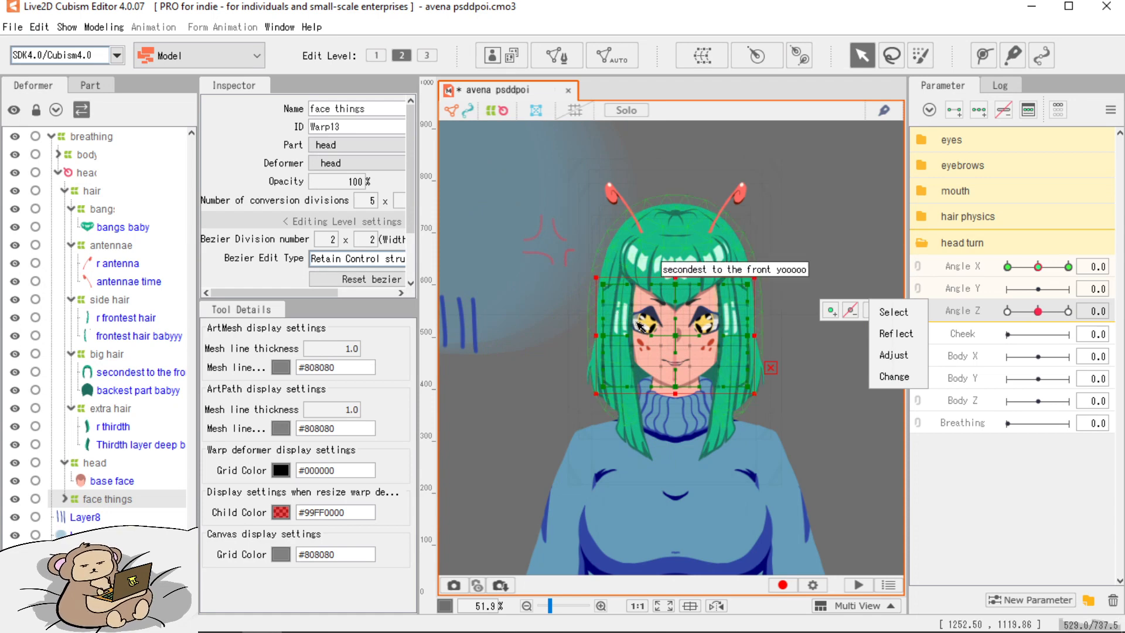
scroll(693, 342, "up", 2)
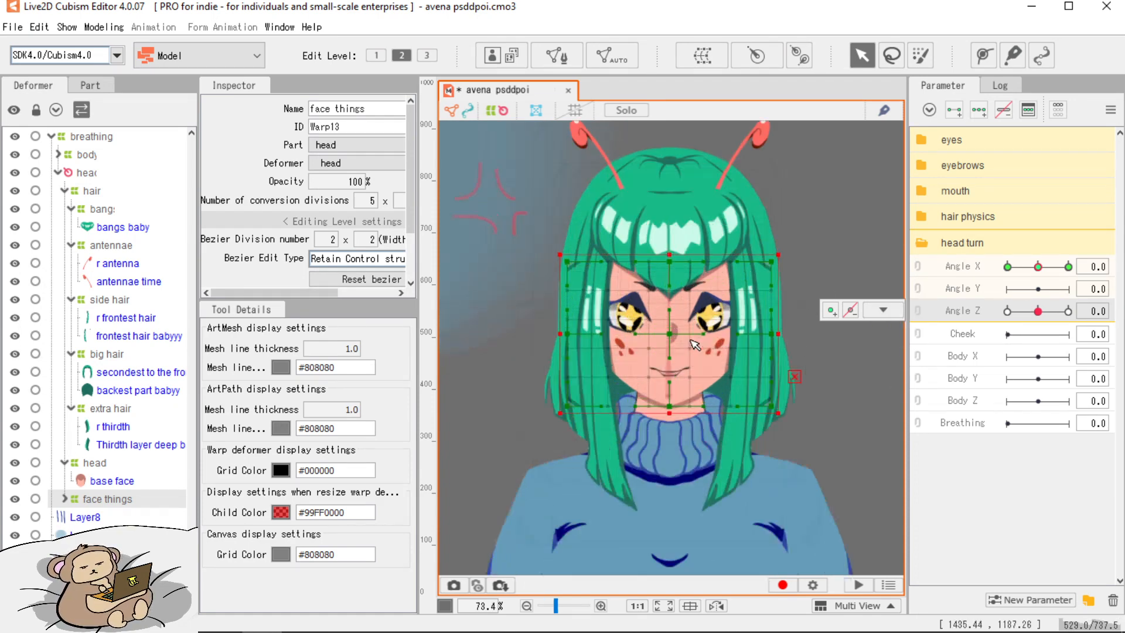
left_click(822, 246)
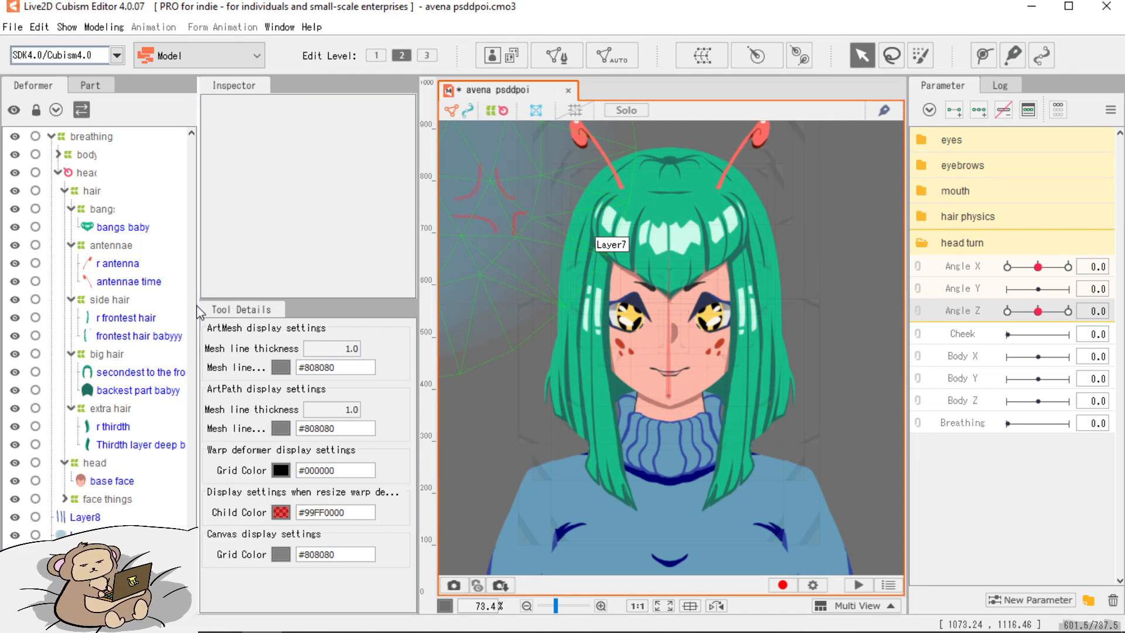
Add three Angle Y keys to the head deformer containing the base face, shifting it slightly up at 30 and slightly down at -30.
left_click(95, 464)
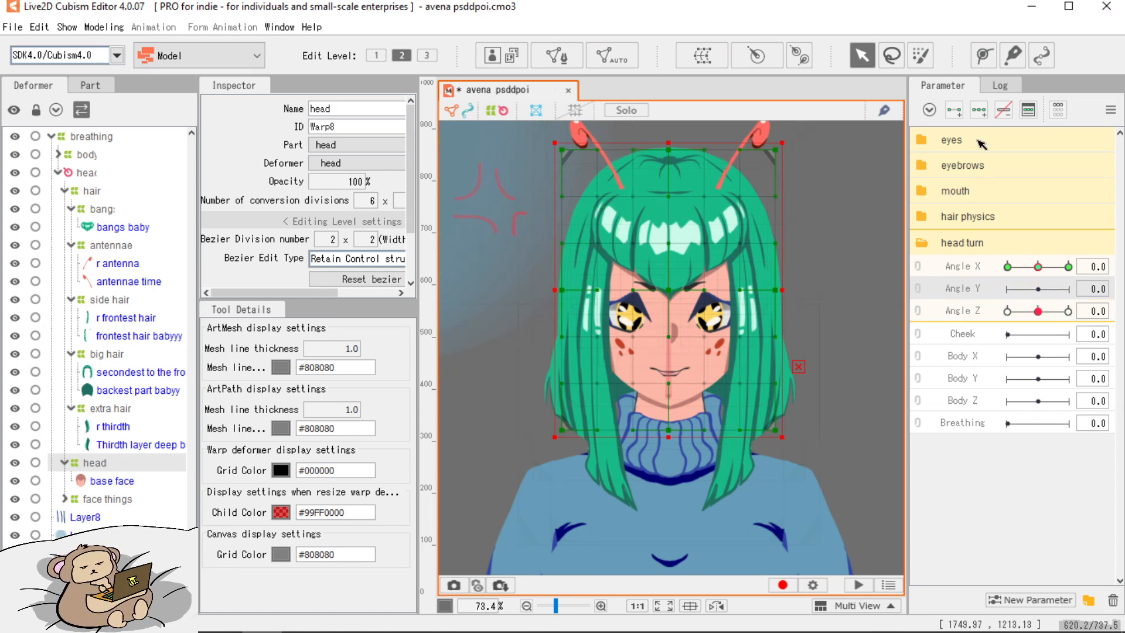
left_click(978, 110)
left_click_drag(1042, 290, 1115, 293)
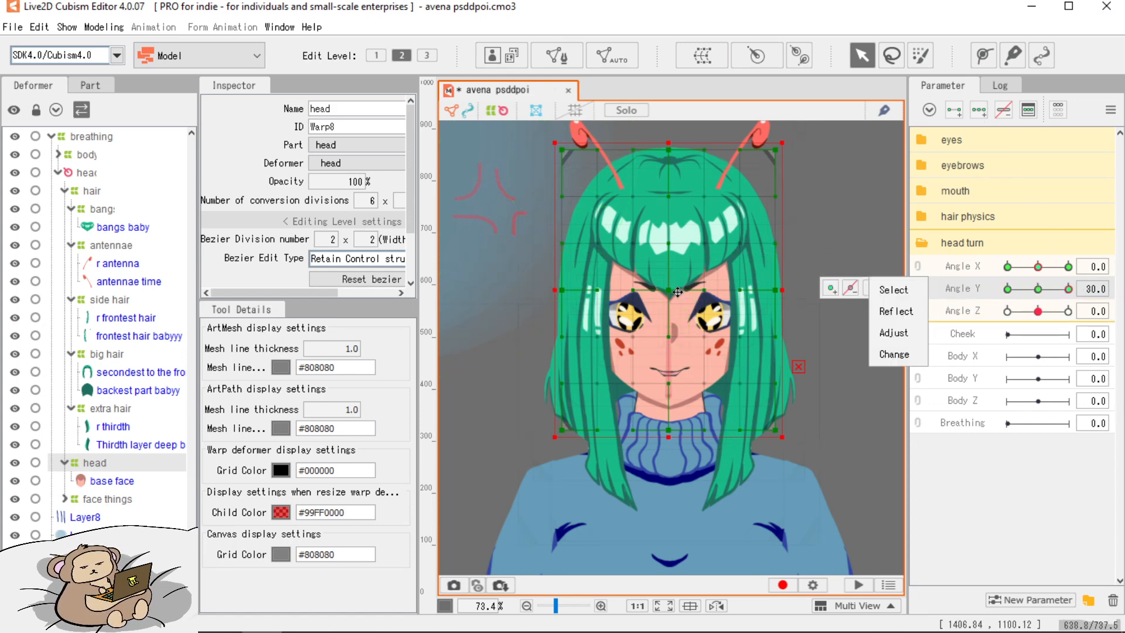
left_click_drag(787, 295, 788, 286)
left_click_drag(1053, 288, 1000, 290)
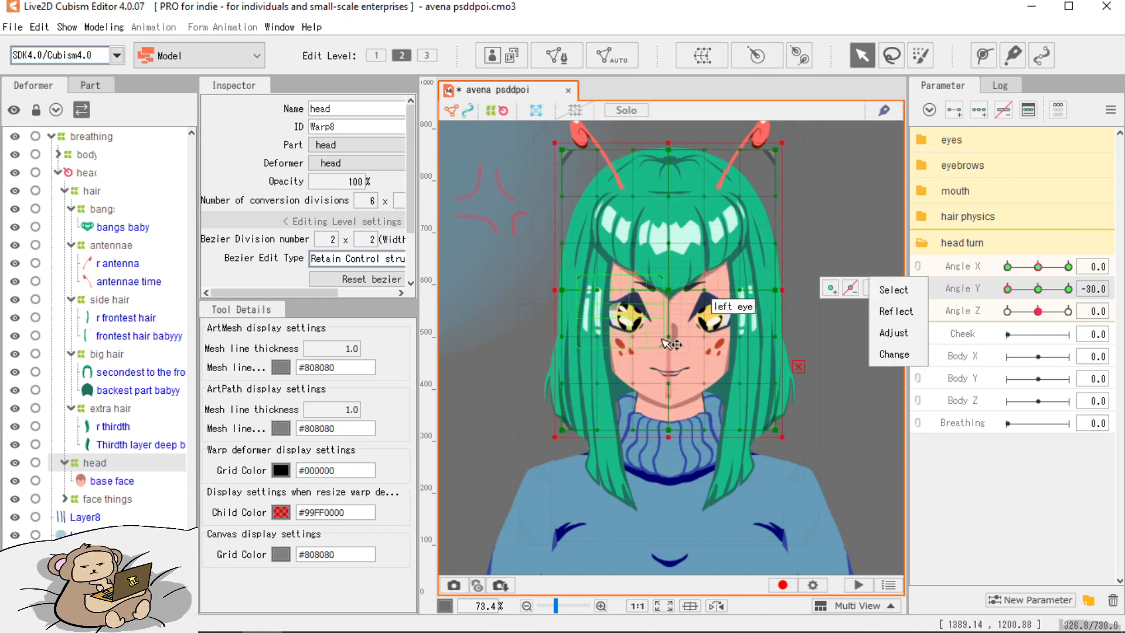
left_click_drag(671, 298, 672, 302)
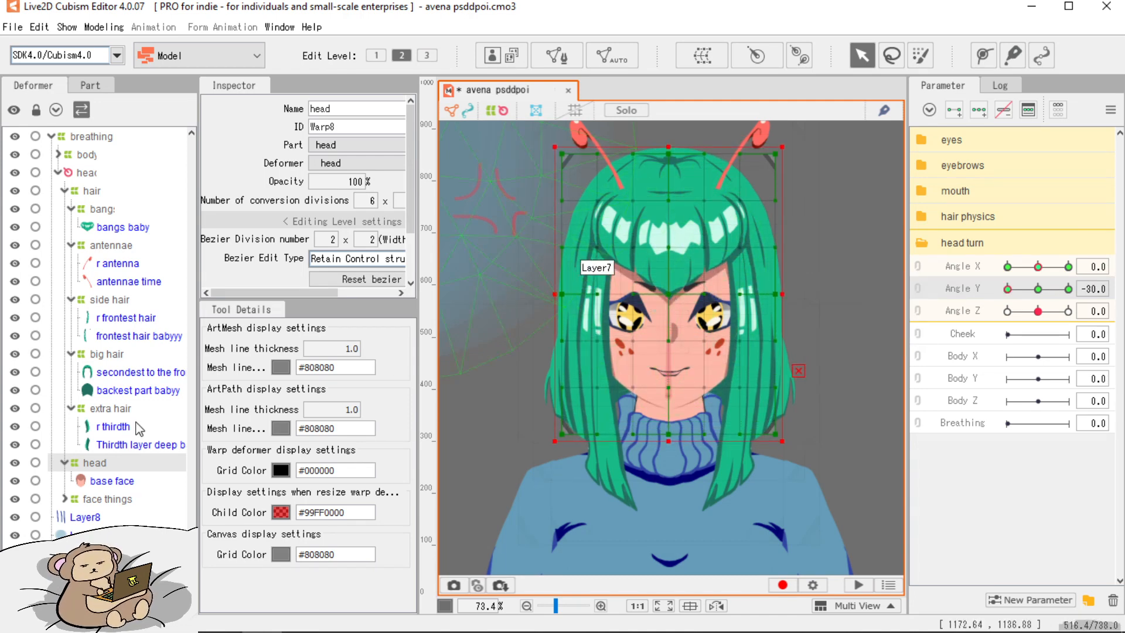
Add three Angle Y keys to the face things deformer, shifting it slightly down at -30 and slightly up at 30.
left_click(107, 498)
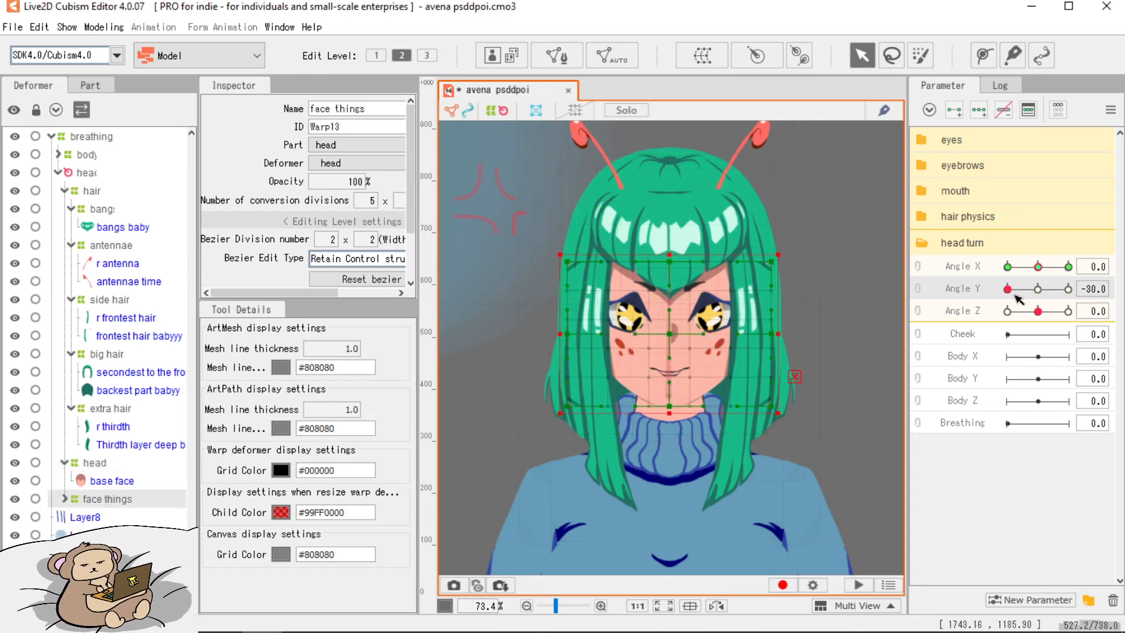
left_click_drag(1035, 290, 1008, 289)
left_click_drag(675, 335, 675, 340)
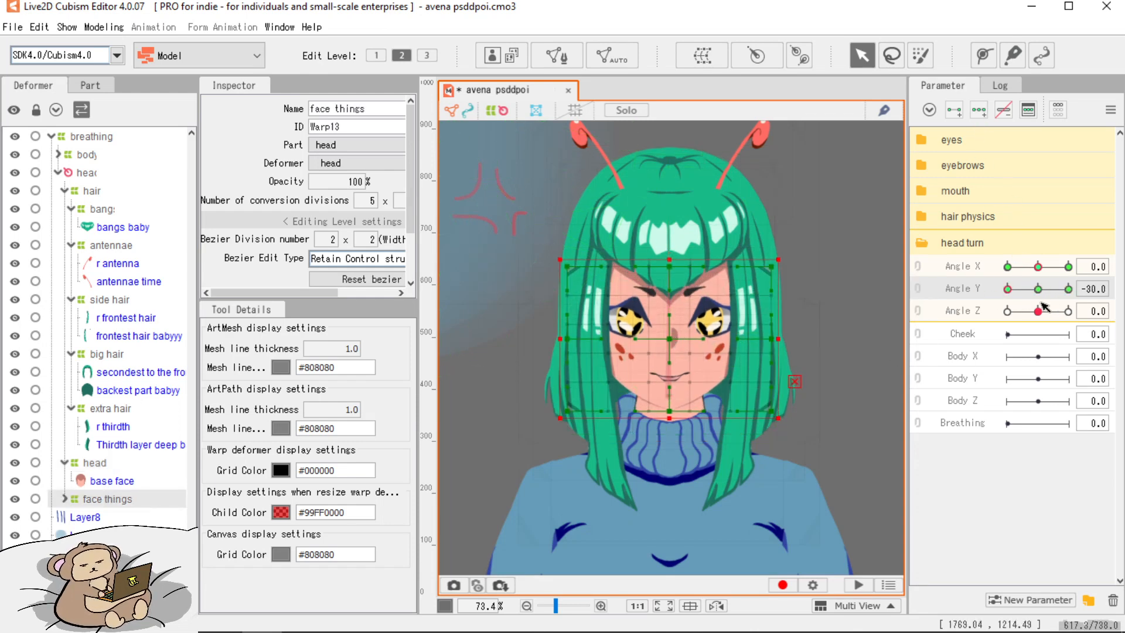
left_click_drag(1017, 290, 1068, 289)
left_click_drag(674, 337, 673, 330)
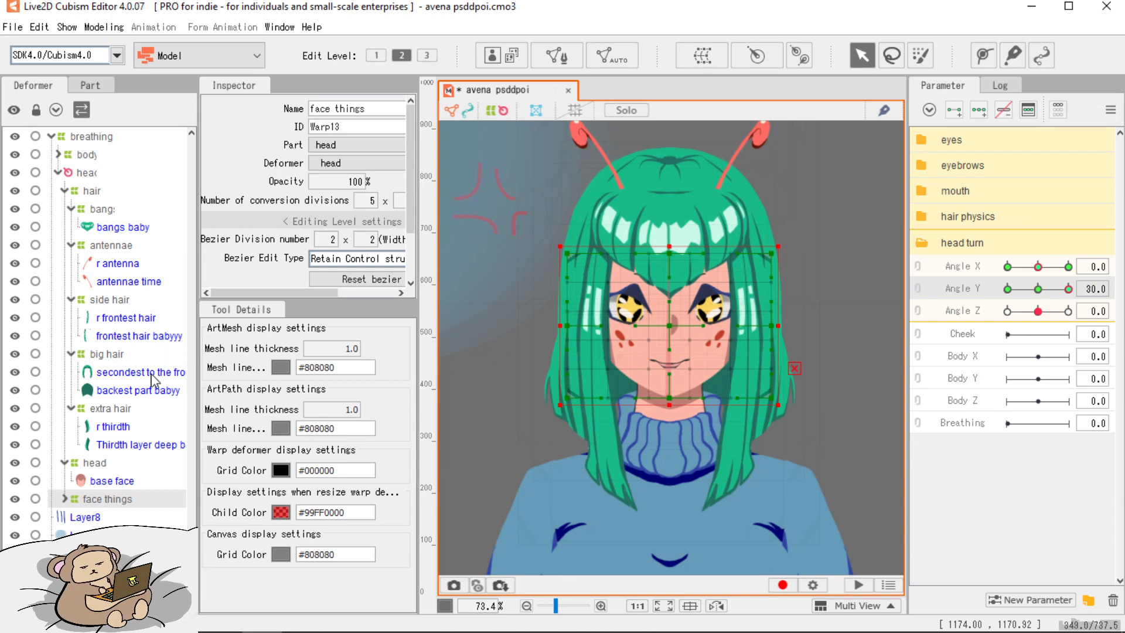
Add three Angle Y keys to the bangs deformer, shifting it slightly up at 30 and slightly down at -30.
left_click(107, 411)
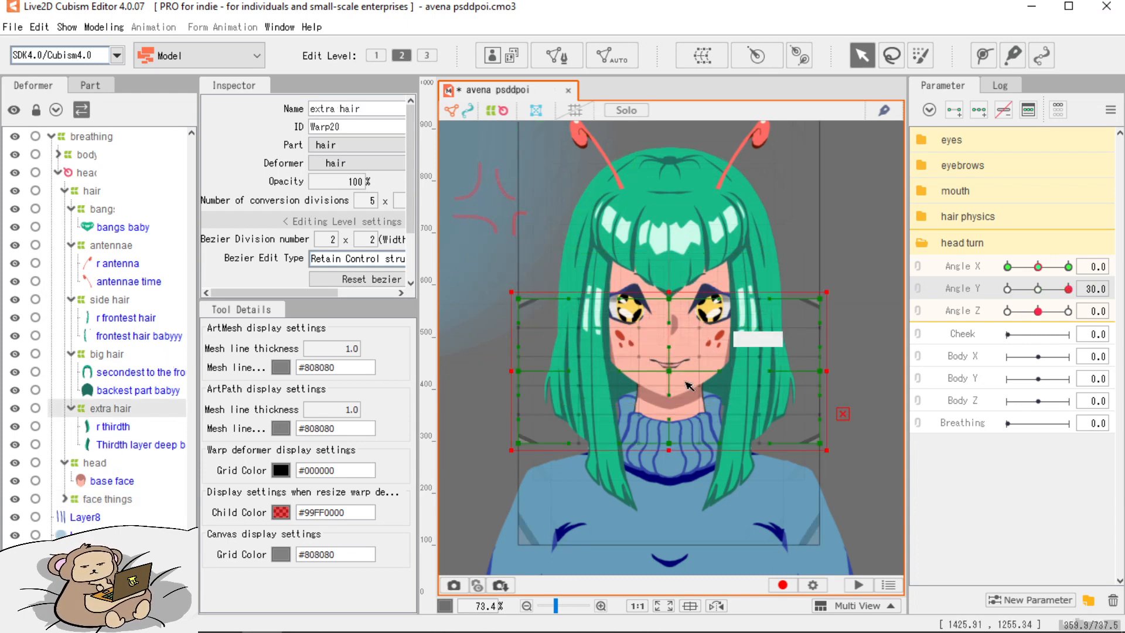
left_click(102, 211)
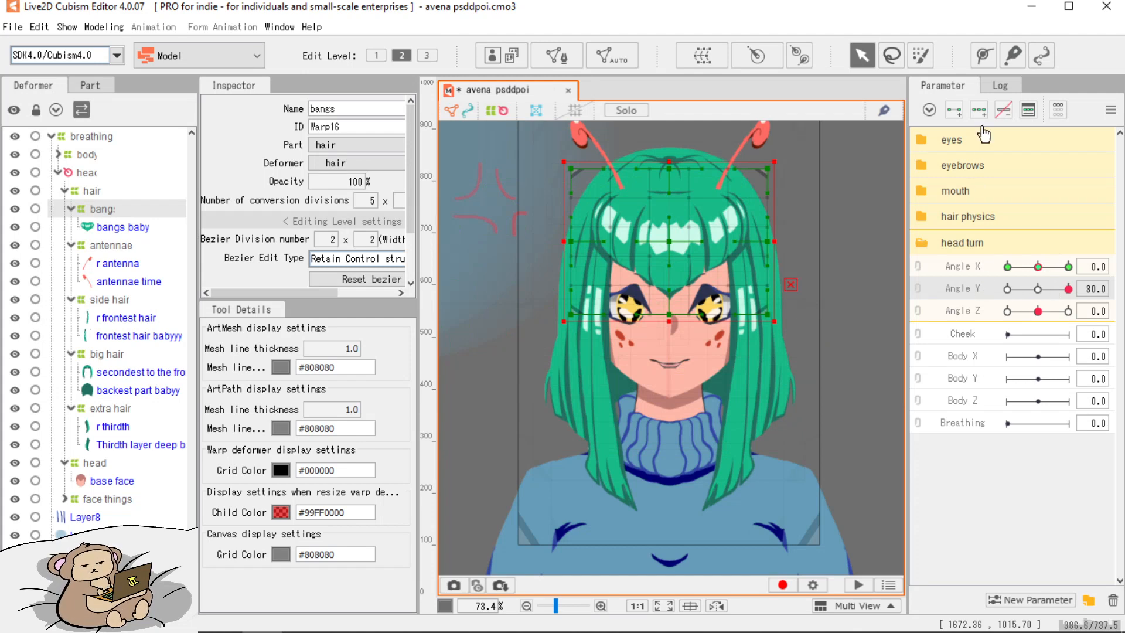
left_click(978, 110)
left_click_drag(676, 247, 677, 239)
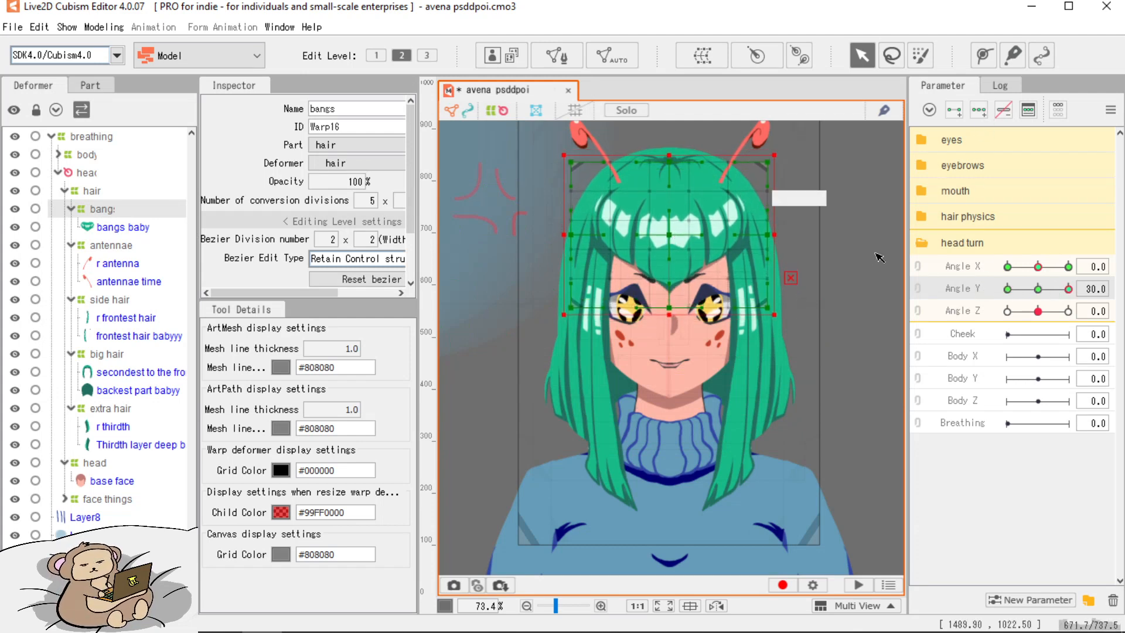
left_click_drag(1068, 289, 1007, 289)
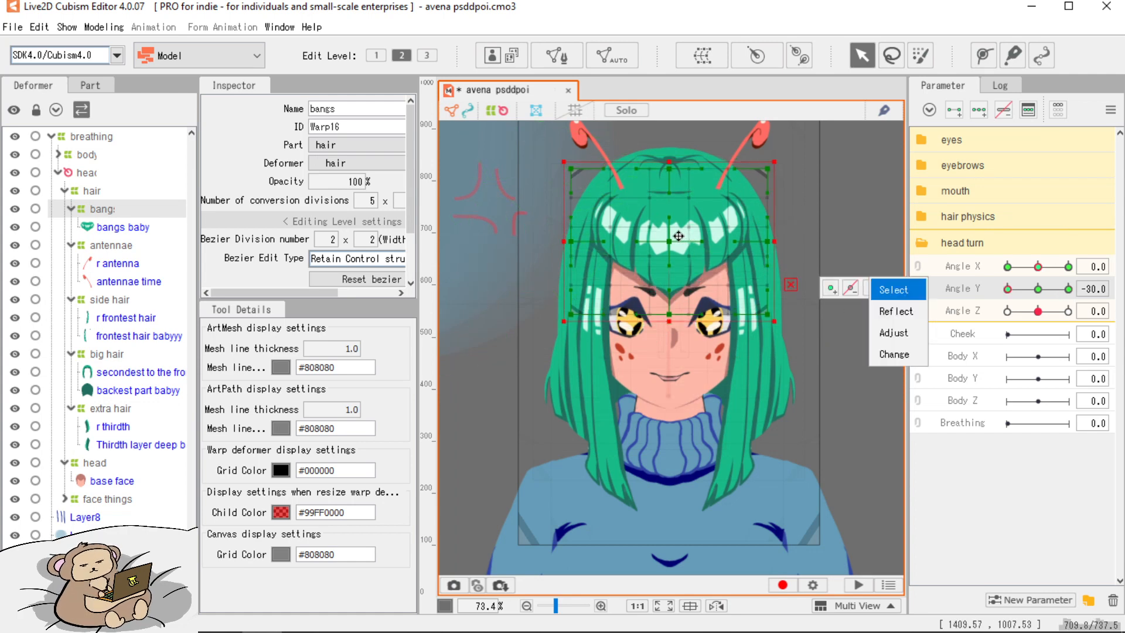
left_click_drag(675, 241, 673, 247)
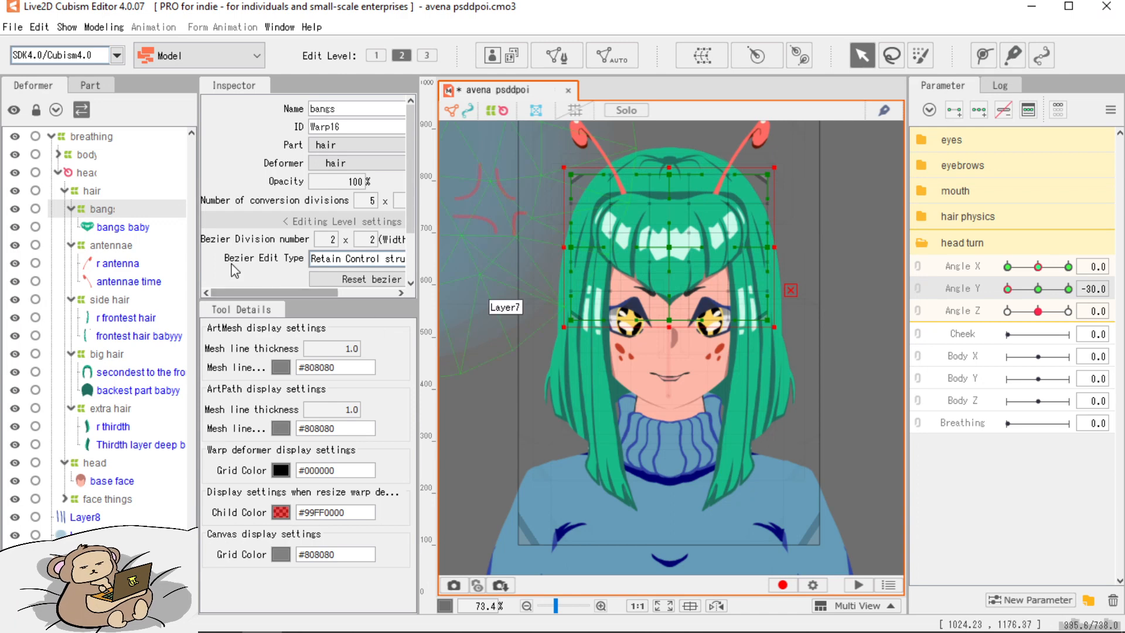
Add three Angle Y keys to the antennae deformer, shifting it slightly down at -30 and slightly up at 30.
left_click(108, 250)
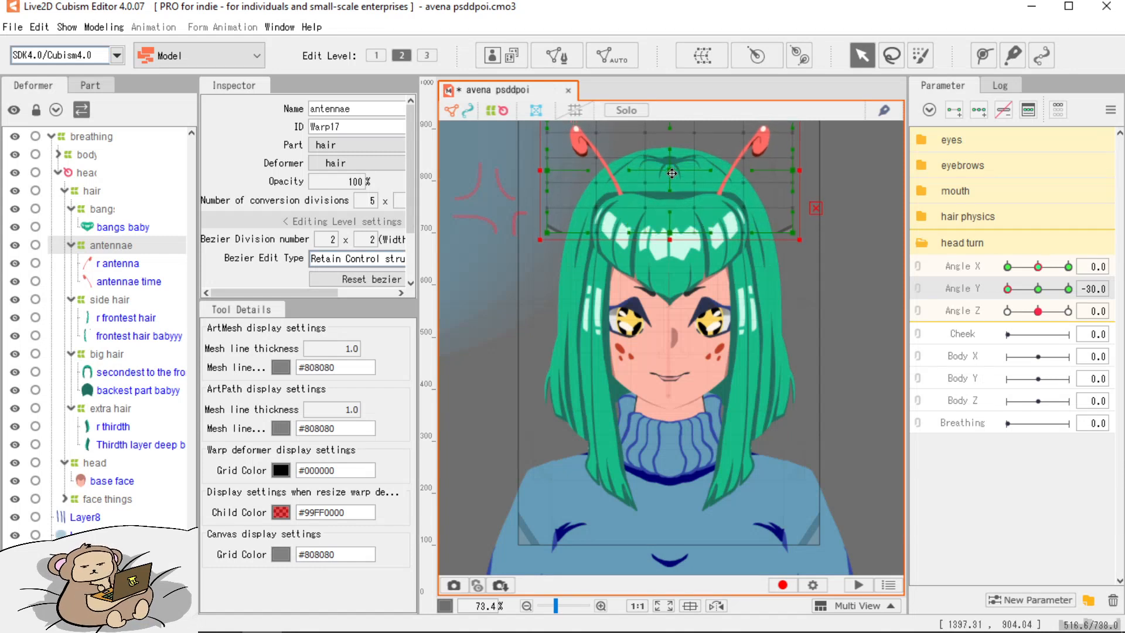
left_click_drag(1008, 289, 1069, 290)
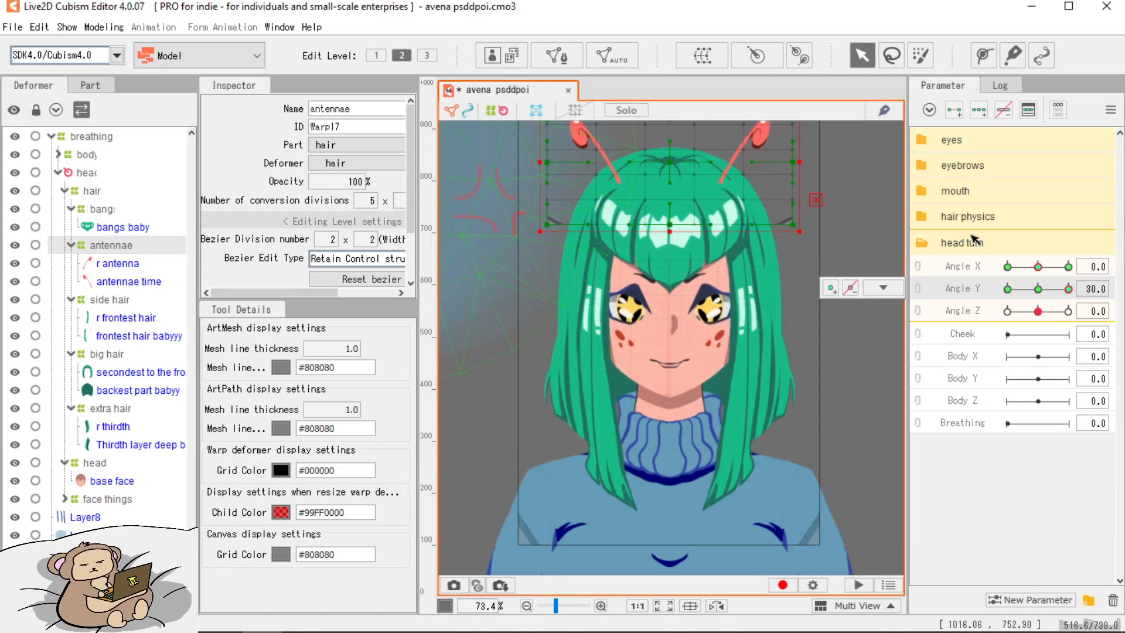
left_click(675, 170)
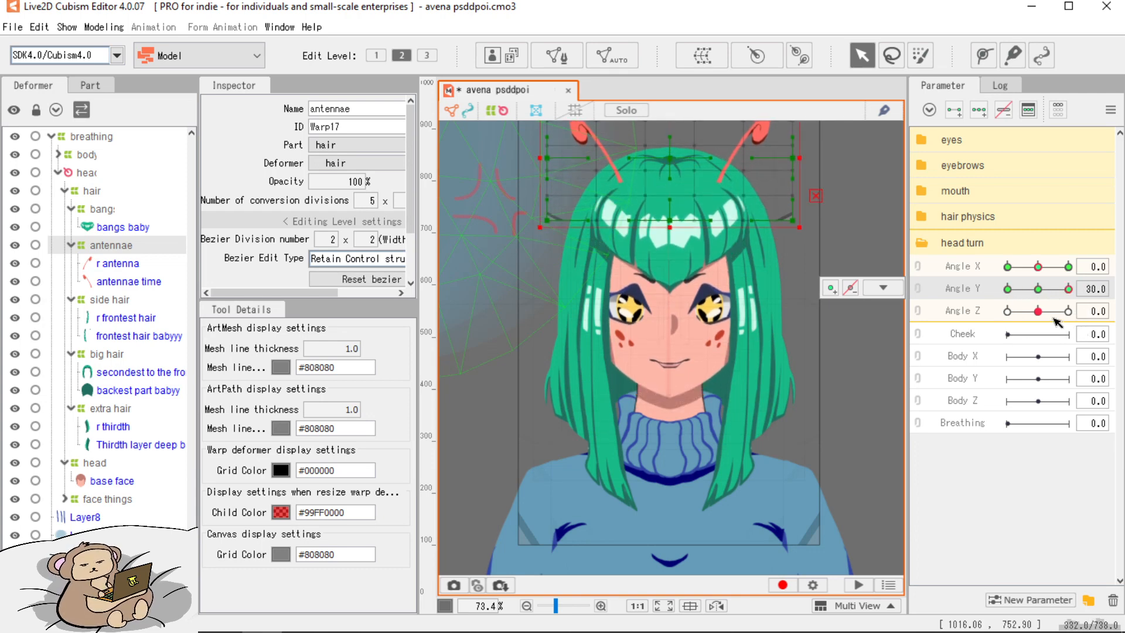
left_click(1038, 289)
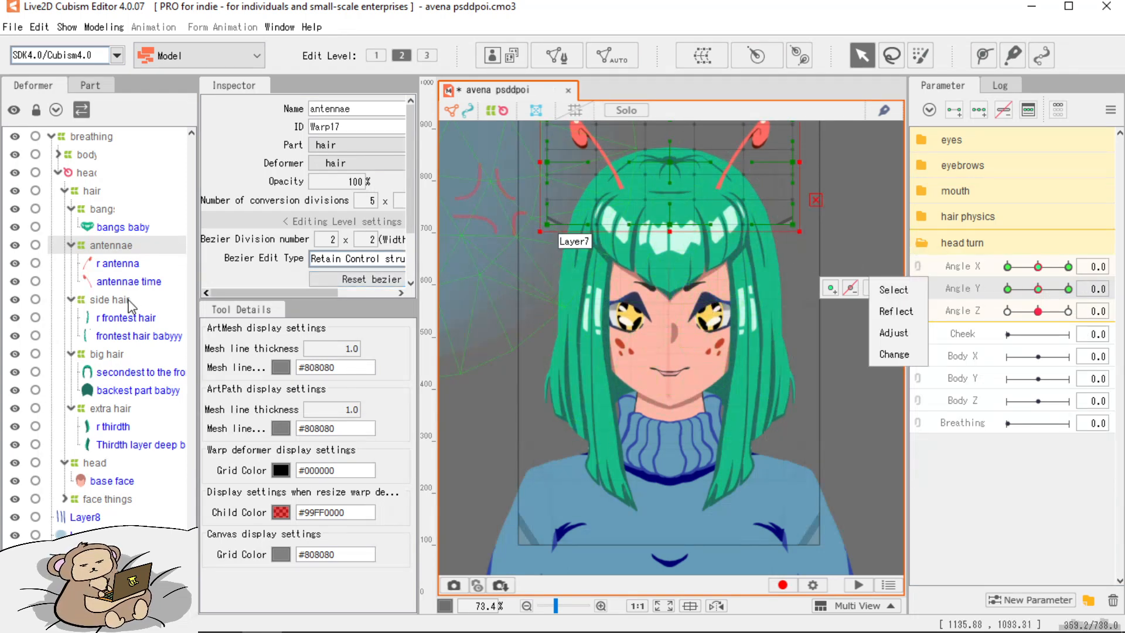
Add three Angle Y keys to the big hair deformer, shifting it slightly down at -30 and slightly up at 30.
left_click(125, 354)
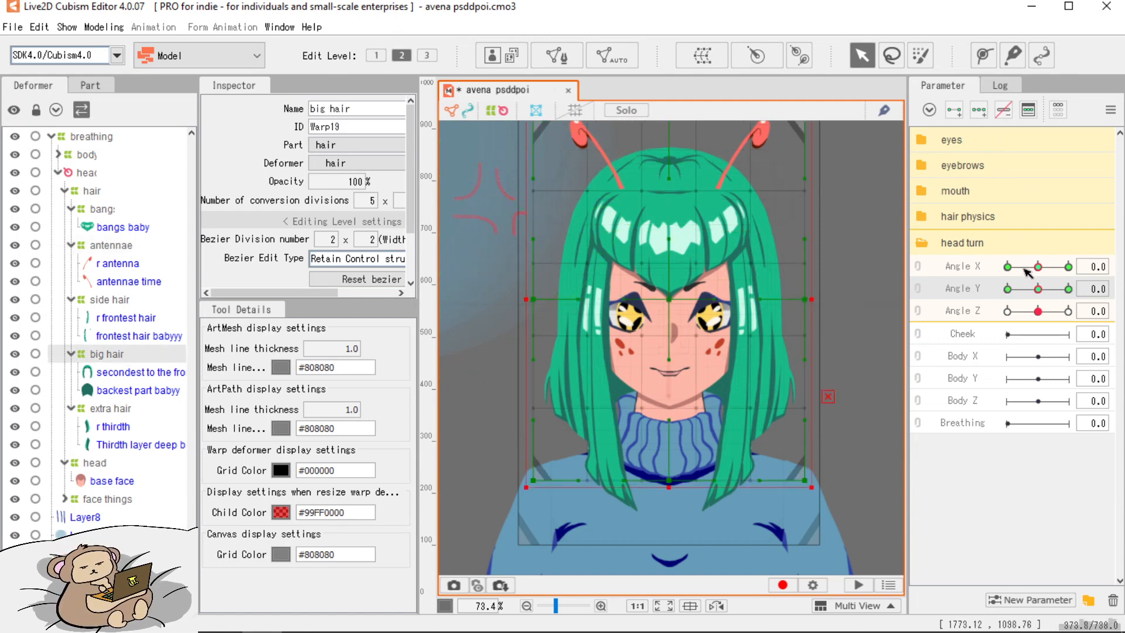
left_click_drag(1038, 295, 998, 305)
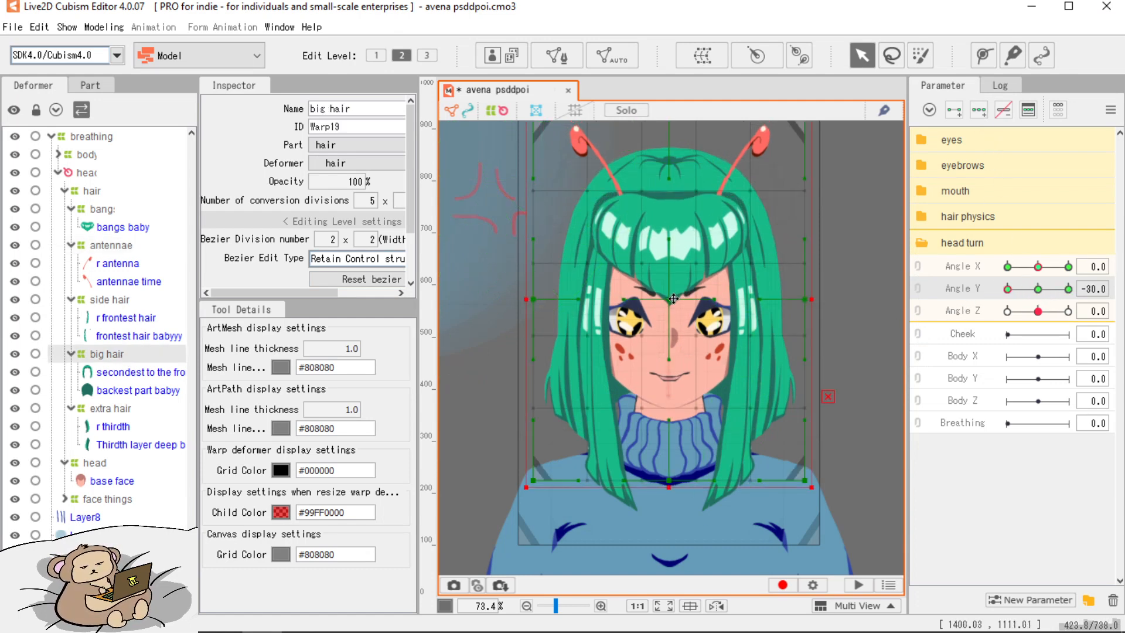
left_click_drag(674, 309, 674, 311)
left_click_drag(1008, 296, 1079, 304)
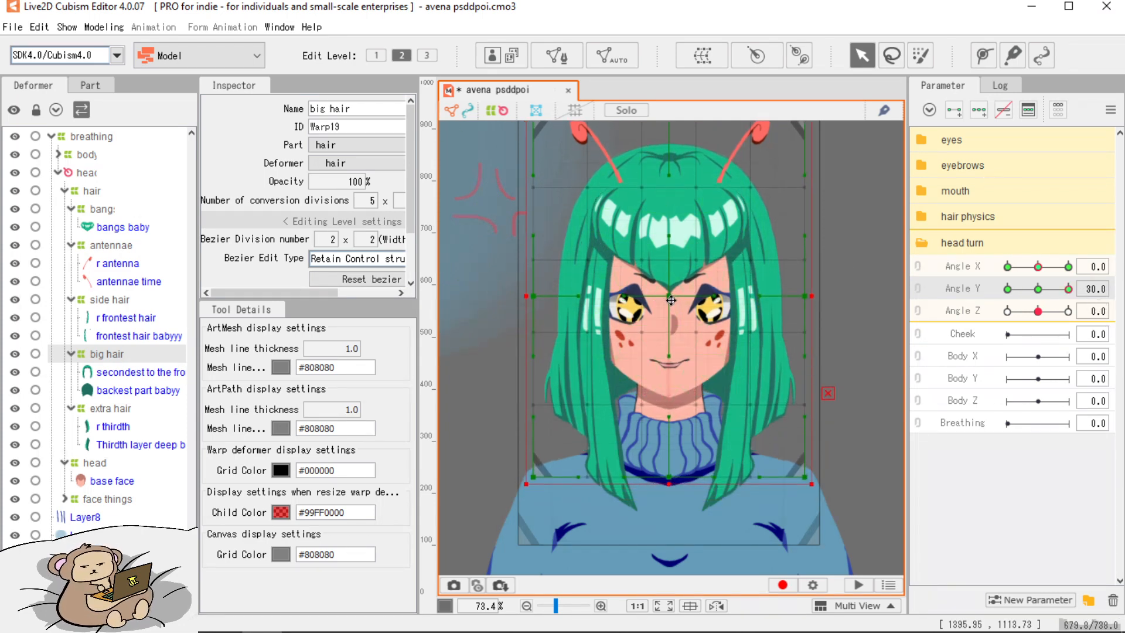
left_click_drag(1054, 299, 1001, 325)
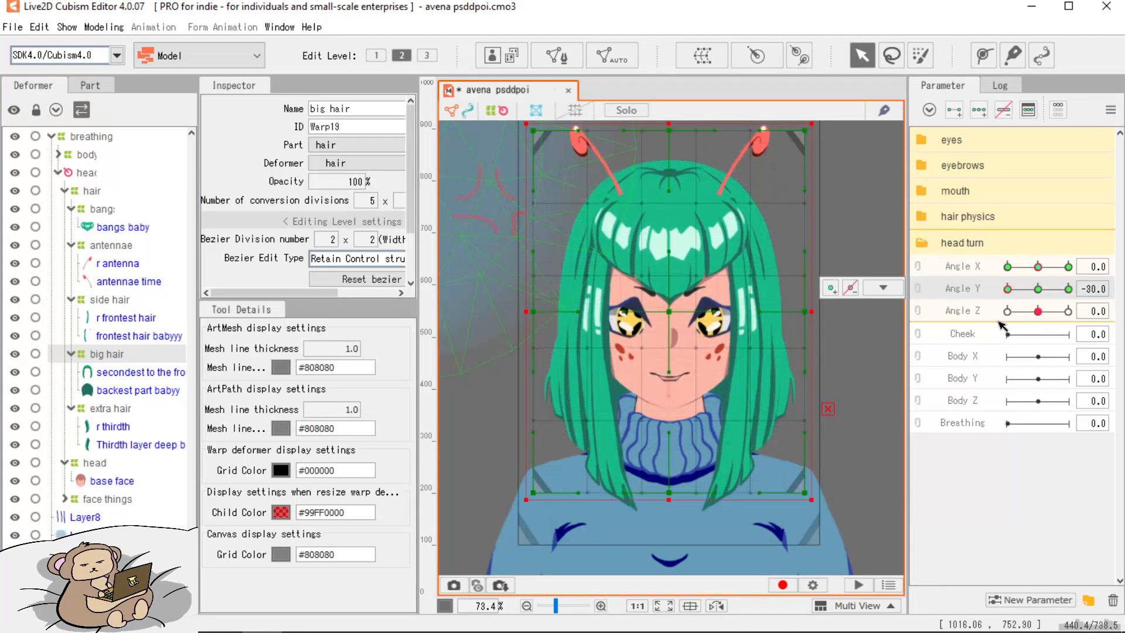
left_click_drag(671, 309, 670, 304)
mouse_move(1008, 290)
left_mouse_down()
mouse_move(1077, 290)
mouse_move(1009, 310)
mouse_move(1069, 305)
mouse_move(1012, 307)
left_mouse_up()
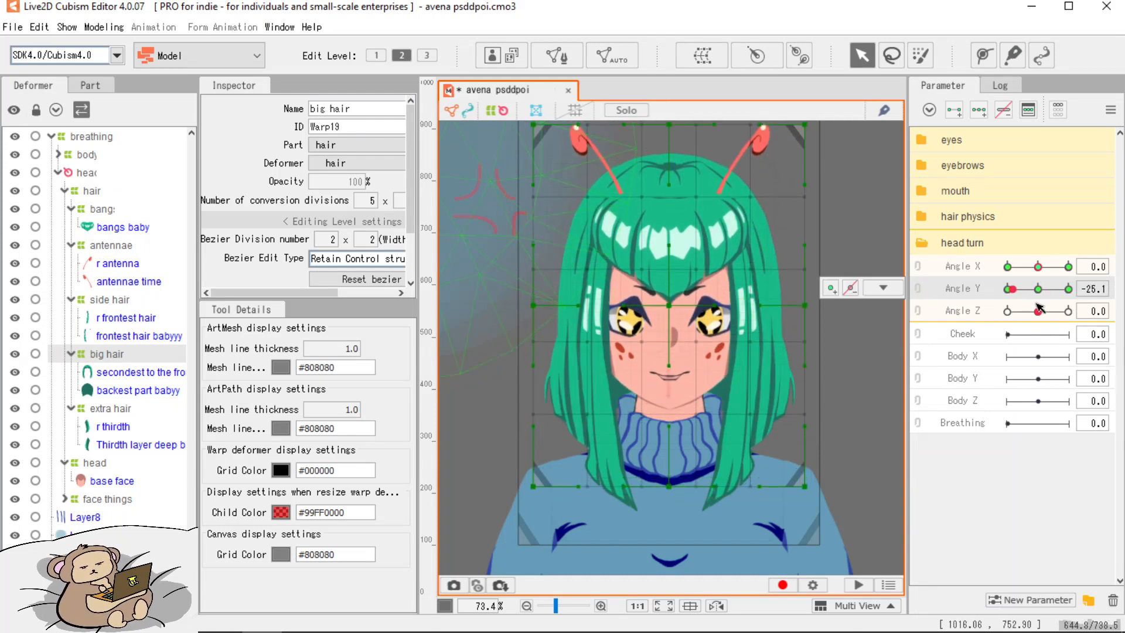
left_click(1034, 291)
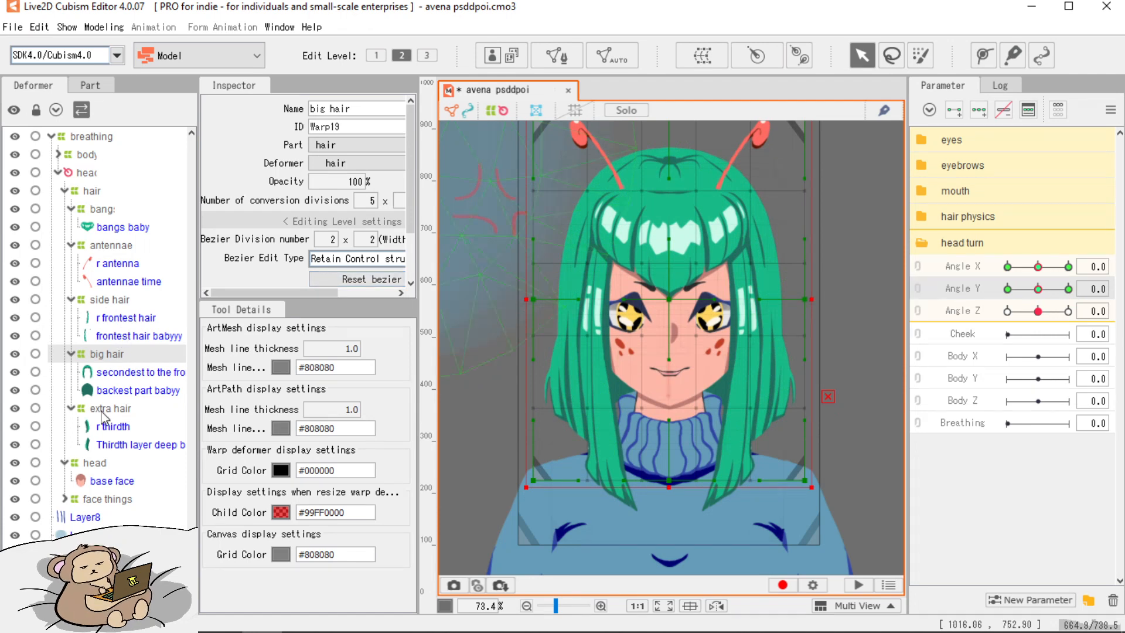
Add three Angle Y keys to the side hair deformer, shifting it slightly down at -30 and slightly up at 30.
left_click(109, 300)
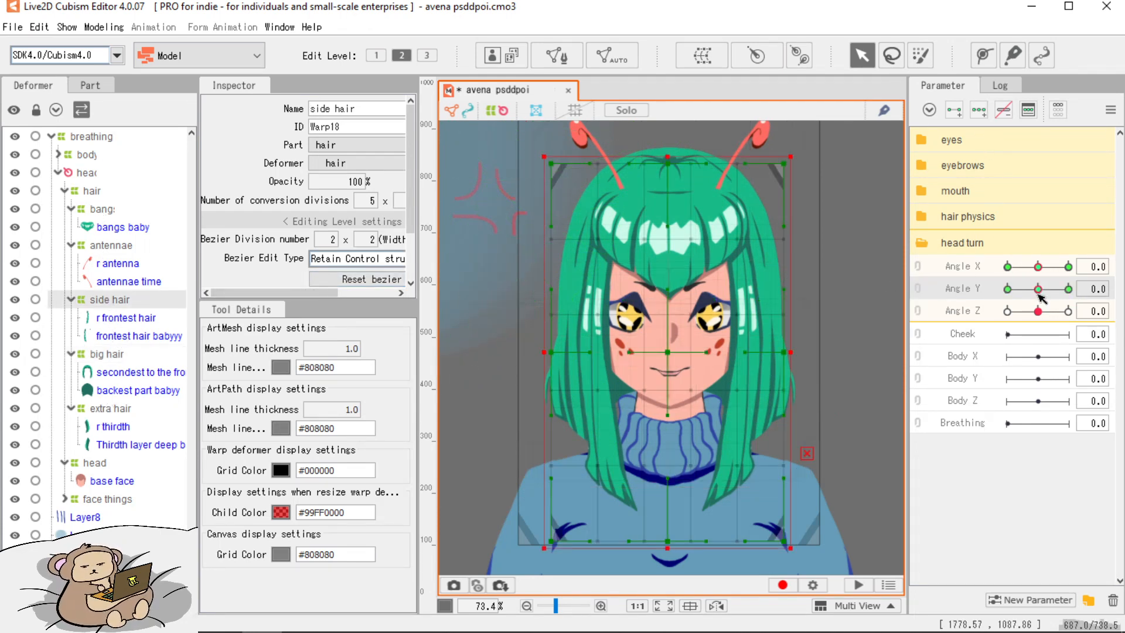
left_click_drag(1040, 293, 861, 288)
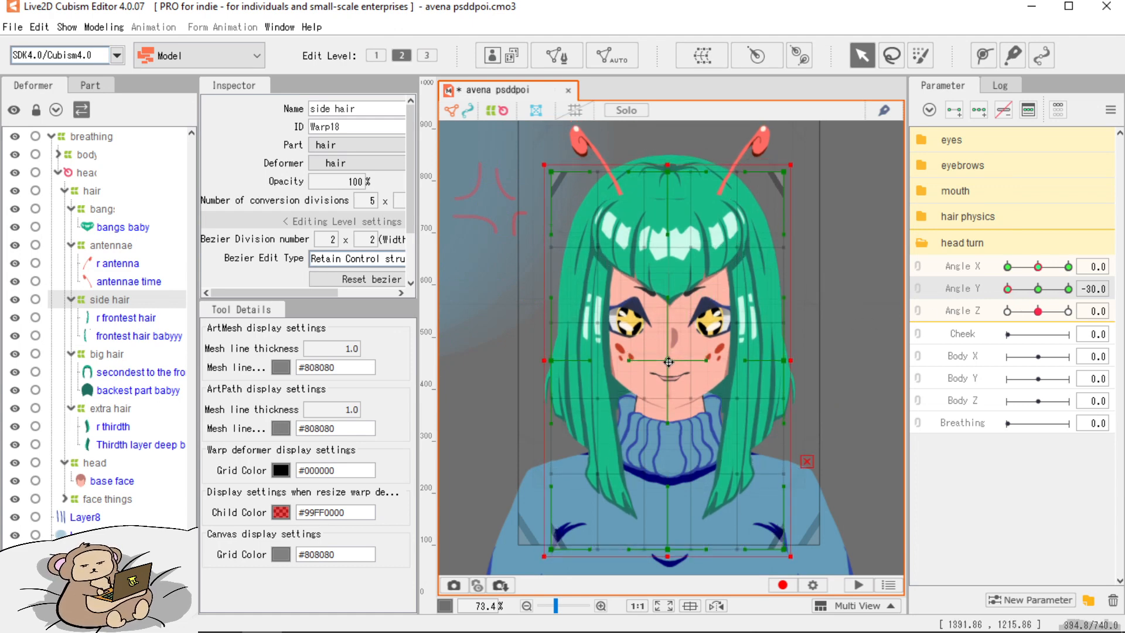
left_click_drag(1008, 290, 1086, 300)
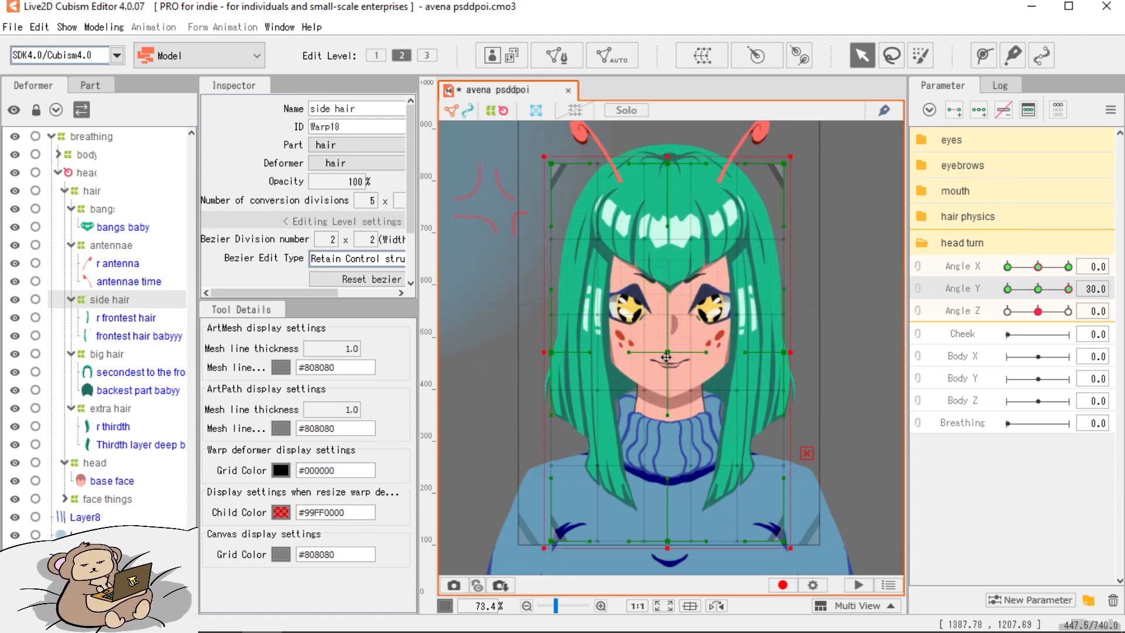
left_click_drag(1066, 289, 1037, 291)
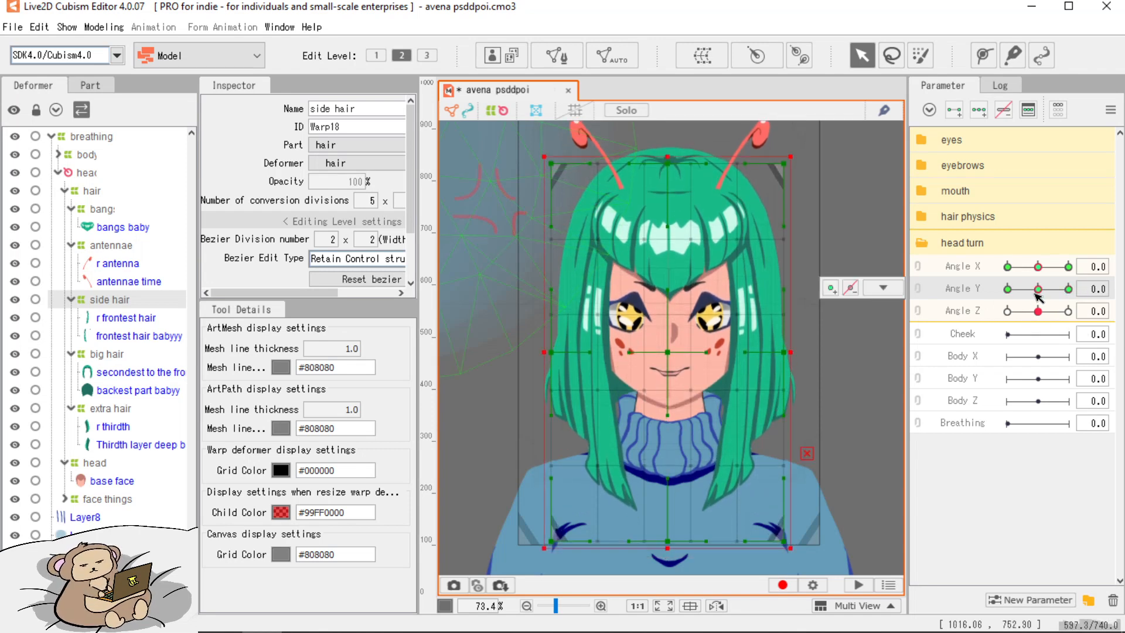
Add three Angle Y keys to the extra hair deformer, shifting it slightly up at 30 and slightly down at -30.
left_click(114, 413)
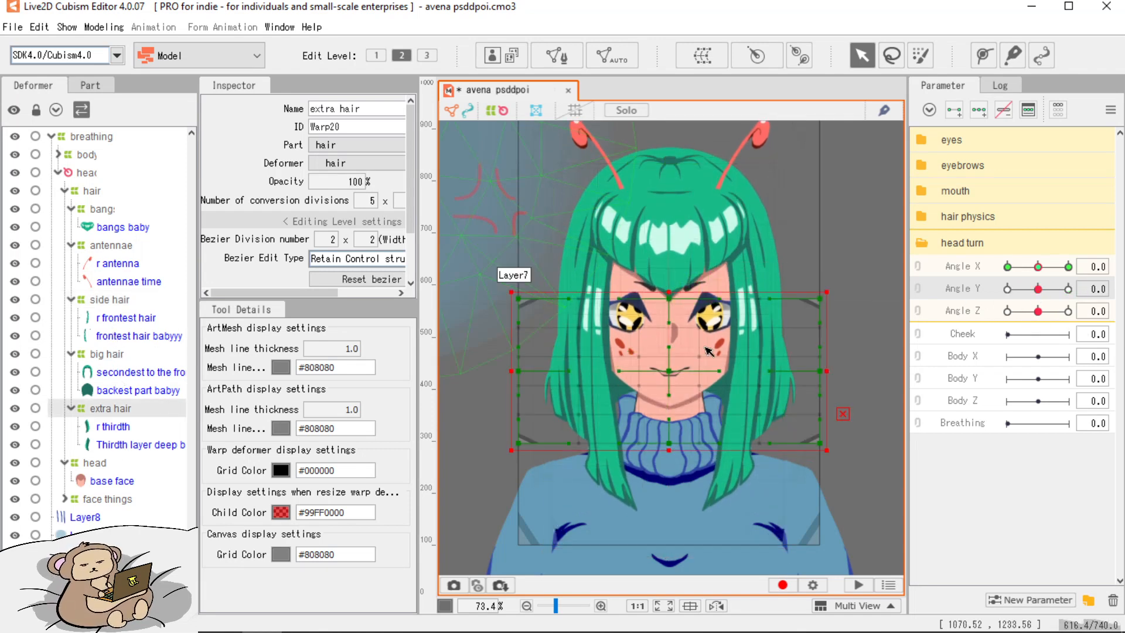
left_click(977, 114)
left_click_drag(1037, 290, 1069, 290)
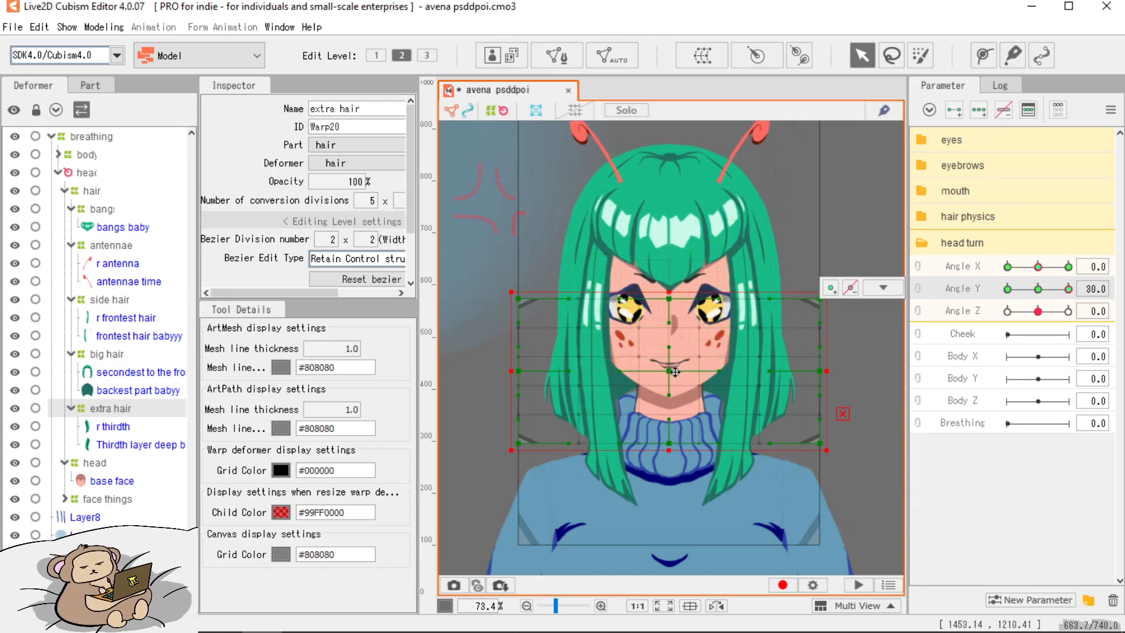
left_click_drag(675, 371, 675, 368)
left_click_drag(1066, 290, 1008, 292)
left_click_drag(670, 379, 670, 385)
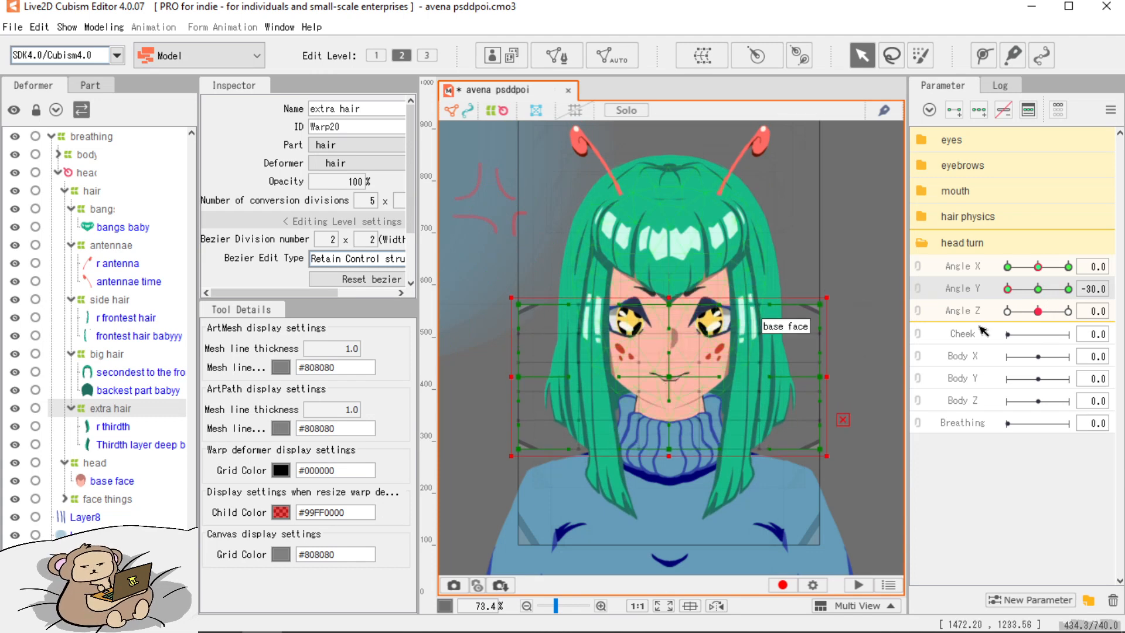
left_click_drag(1007, 290, 977, 296)
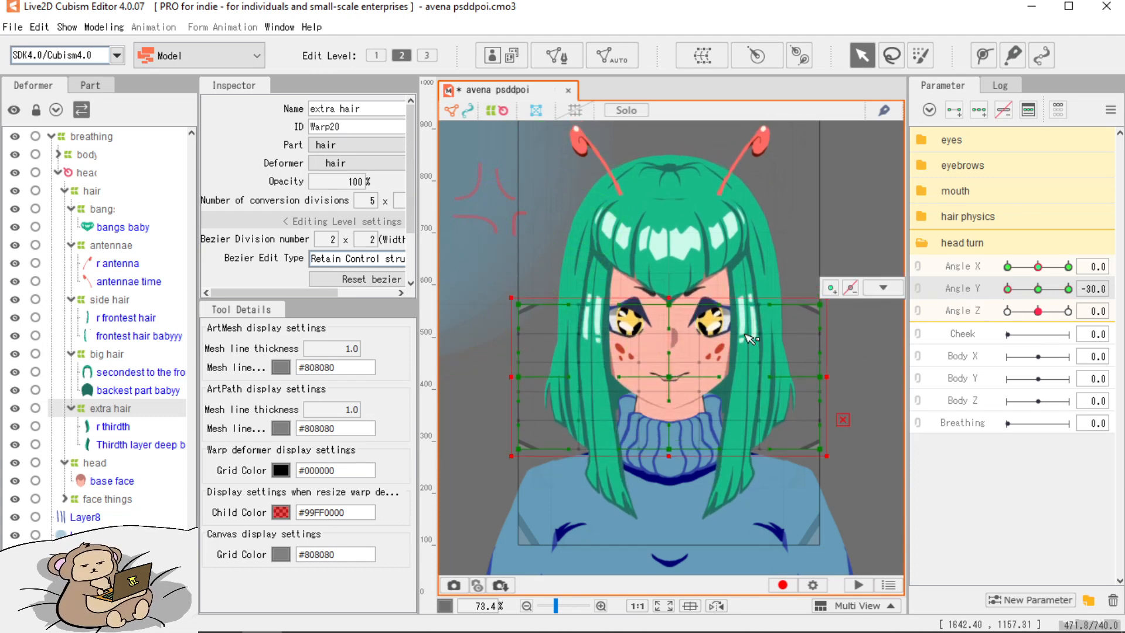
left_click(1038, 289)
left_click(1038, 288)
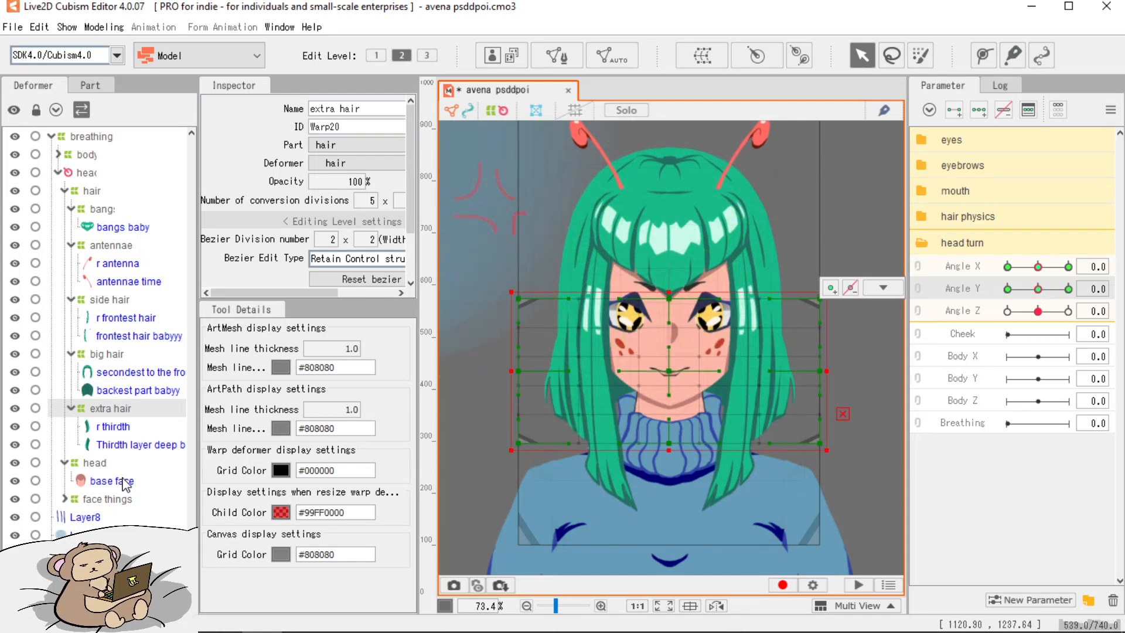
Select all objects keyed to Angle Y and automatically generate their four-cornered shapes for Angle X and Angle Y.
left_click(885, 288)
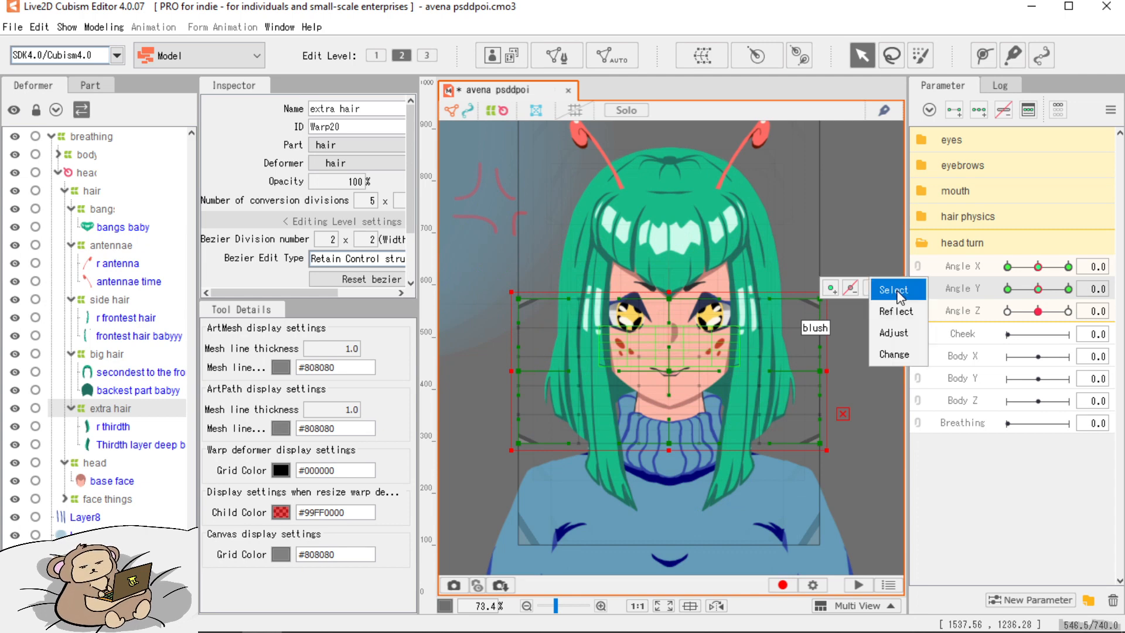
left_click(901, 290)
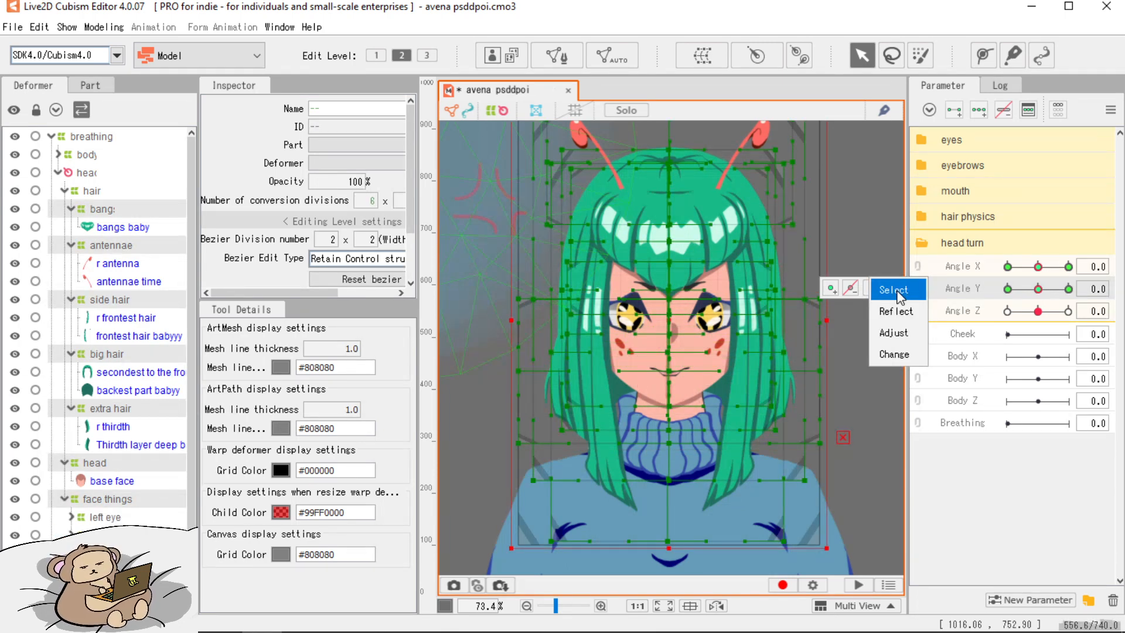
left_click(896, 290)
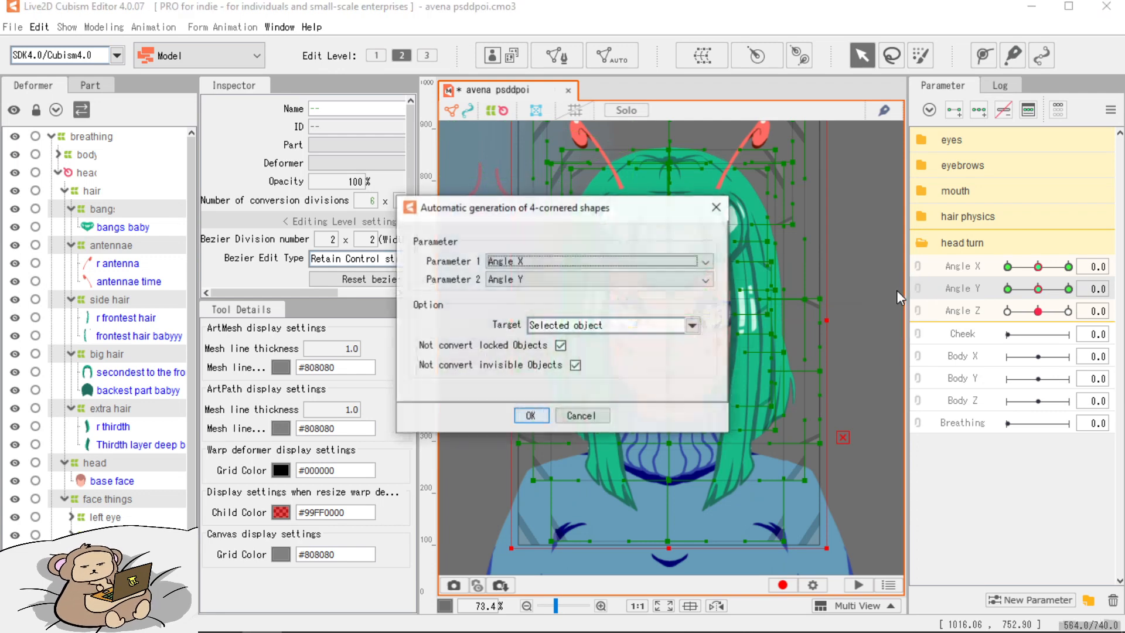
left_click(530, 416)
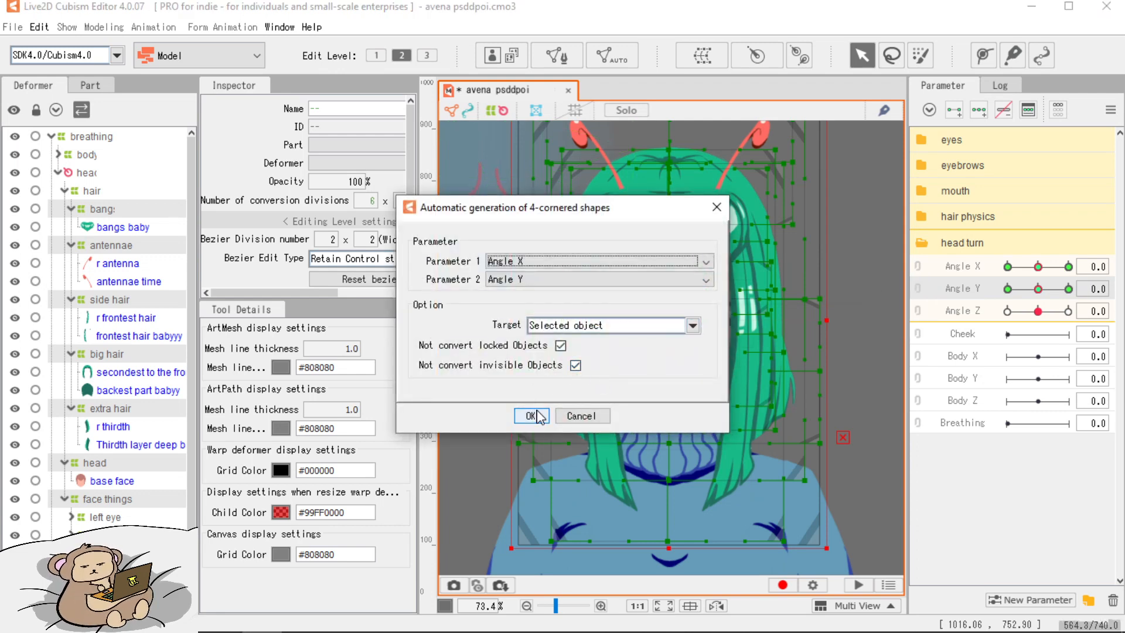
Link Angle X and Angle Y into one grid and test the diagonal turn at Angle X 30, Angle Y -30.
left_click(920, 267)
scroll(823, 324, "down", 2)
left_click(896, 288)
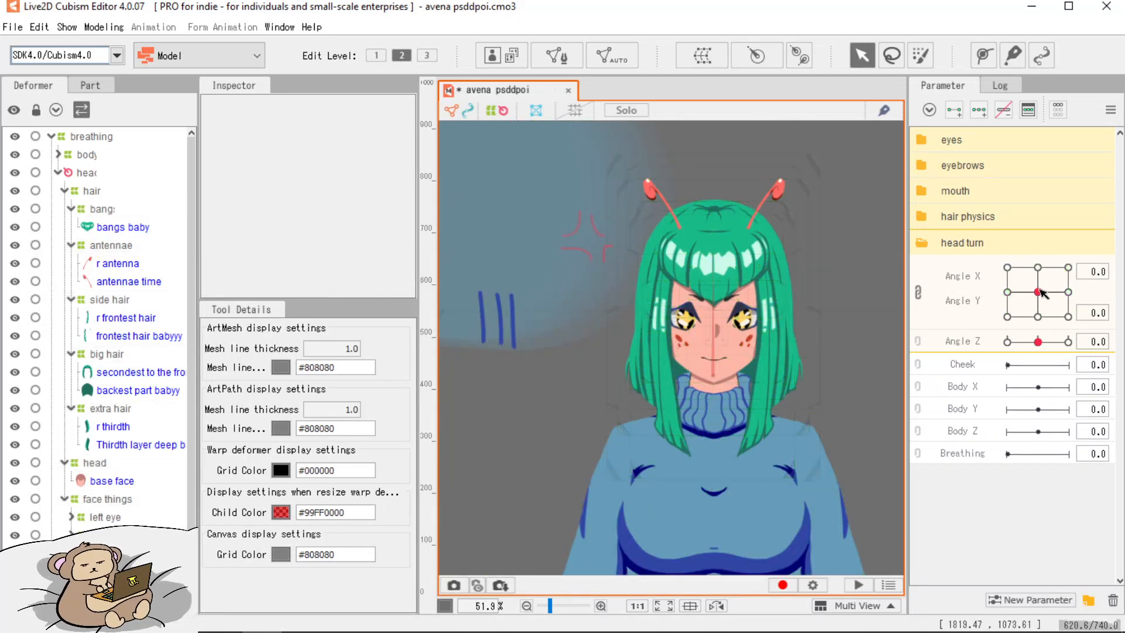
left_click_drag(1041, 293, 1120, 388)
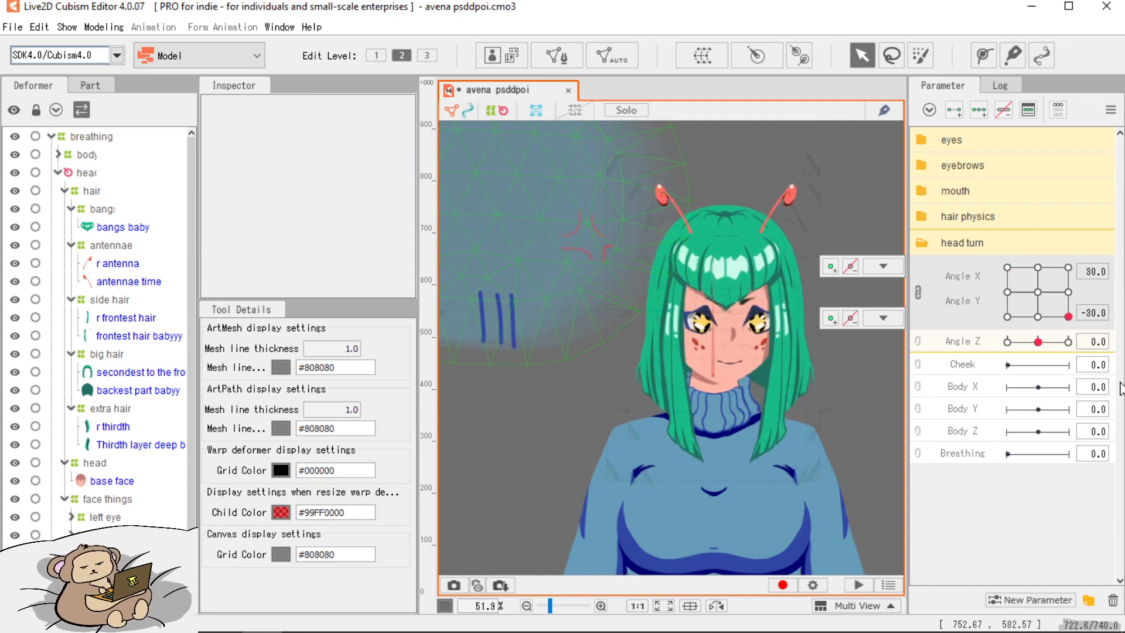
left_click(1039, 296)
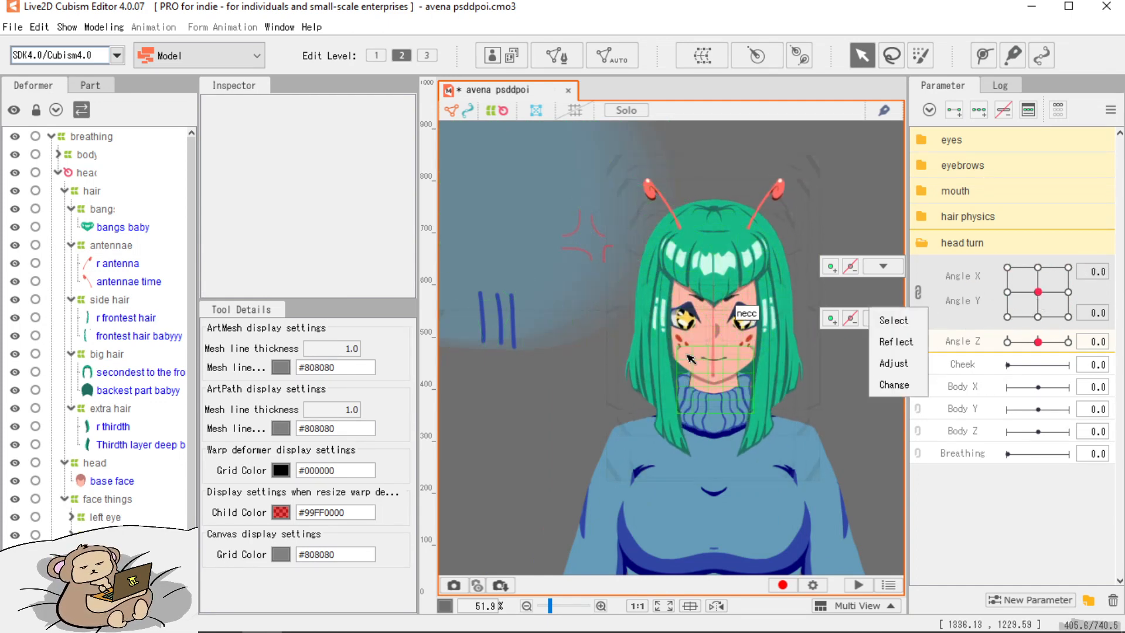
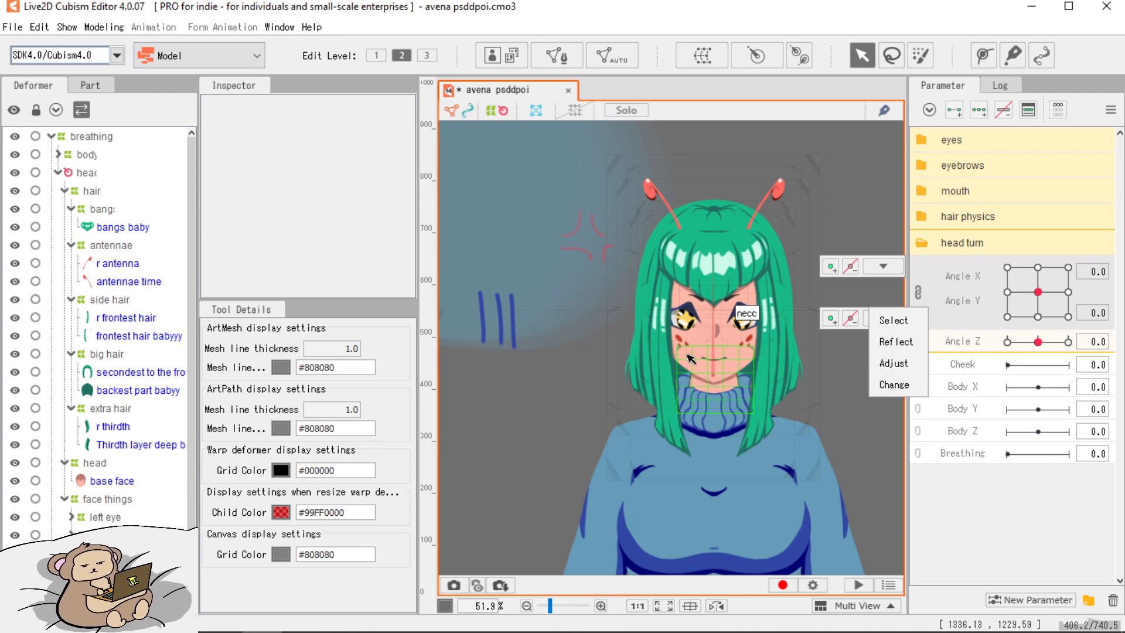
Preview the head tilt on Angle Z and the turn at Angle X 30, and reset Angle Z to 0.
mouse_move(1038, 291)
left_mouse_down()
mouse_move(1037, 337)
mouse_move(1038, 292)
left_mouse_up()
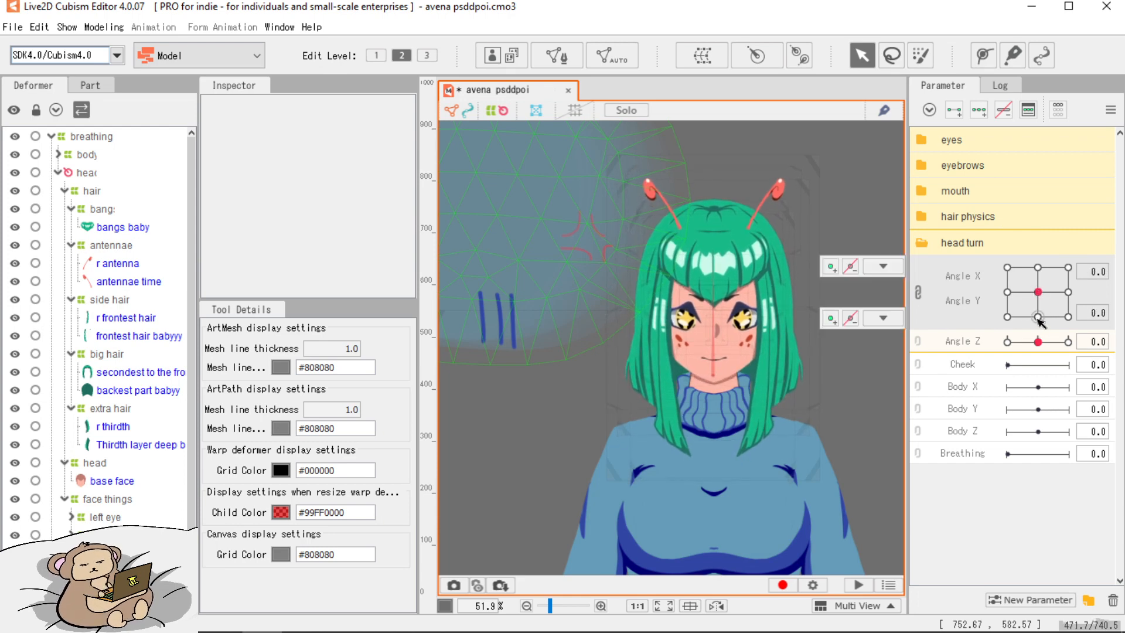
left_click_drag(1038, 342, 1075, 354)
left_click_drag(976, 360, 1031, 342)
left_click_drag(1044, 297, 1068, 296)
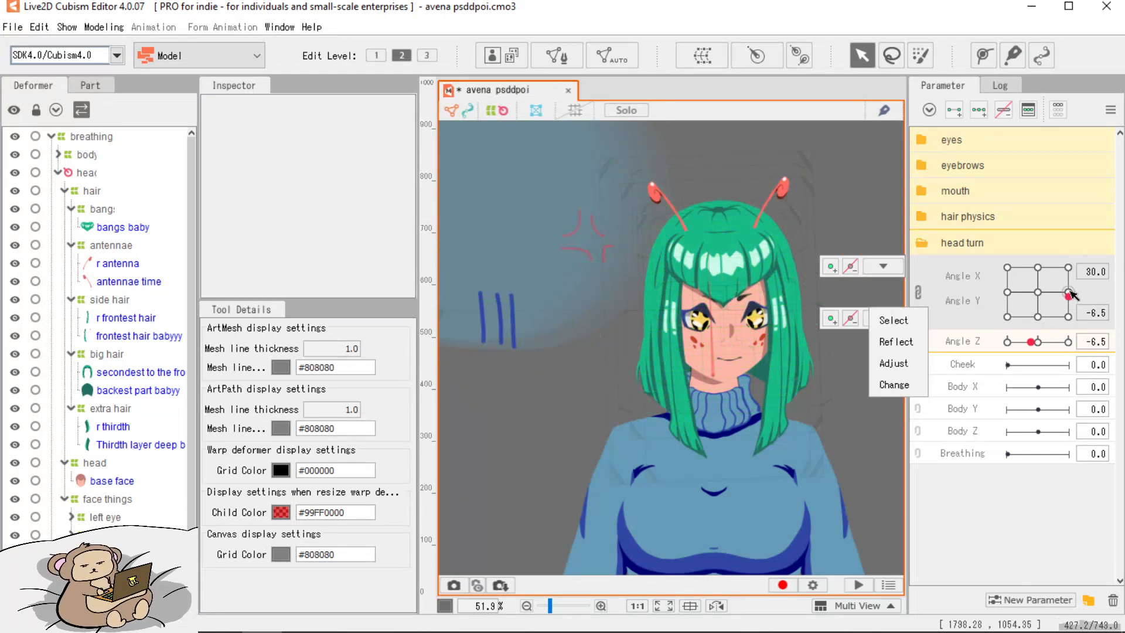
left_click(1038, 341)
Widen the big hair deformer slightly on the side behind the turned face at Angle X 30 and -30, and compare both turns.
left_click(1069, 293)
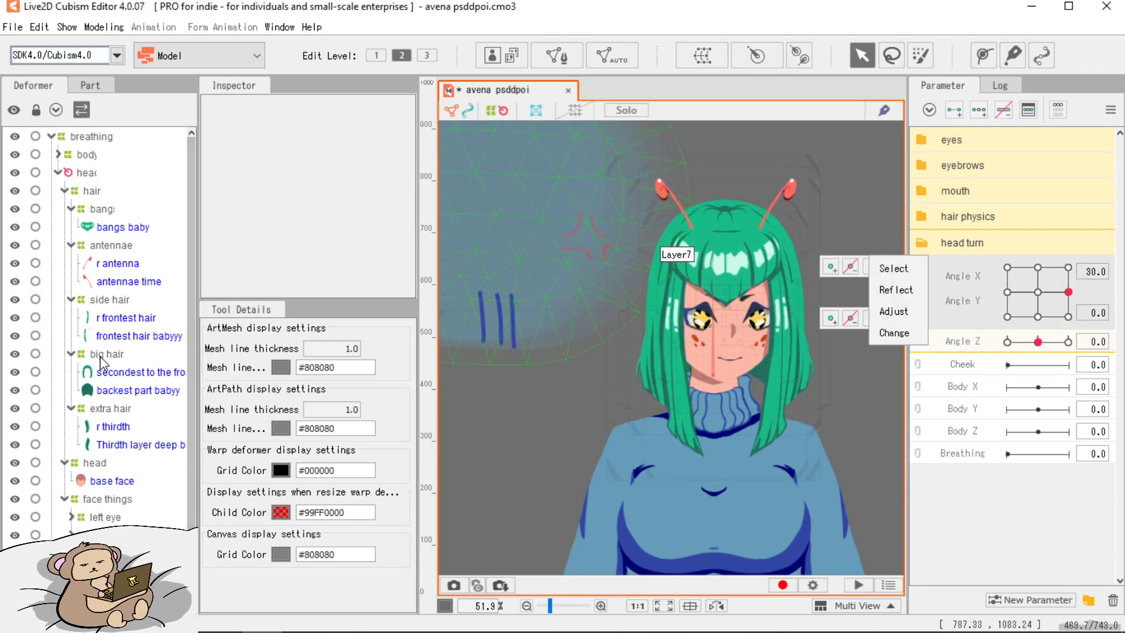
left_click(133, 357)
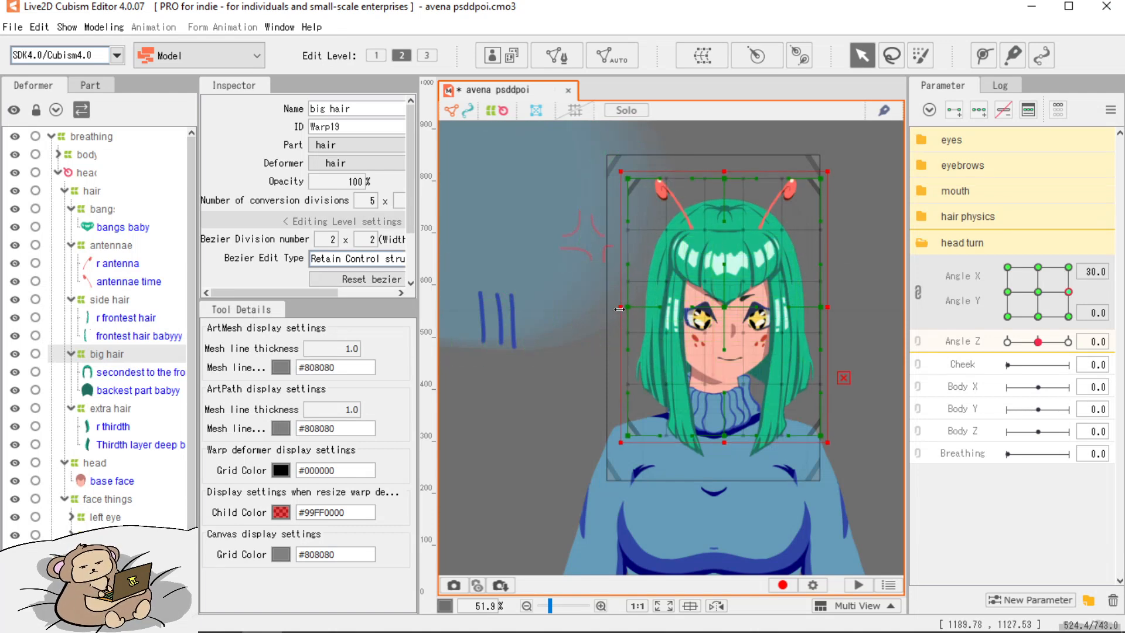
left_click_drag(621, 306, 616, 308)
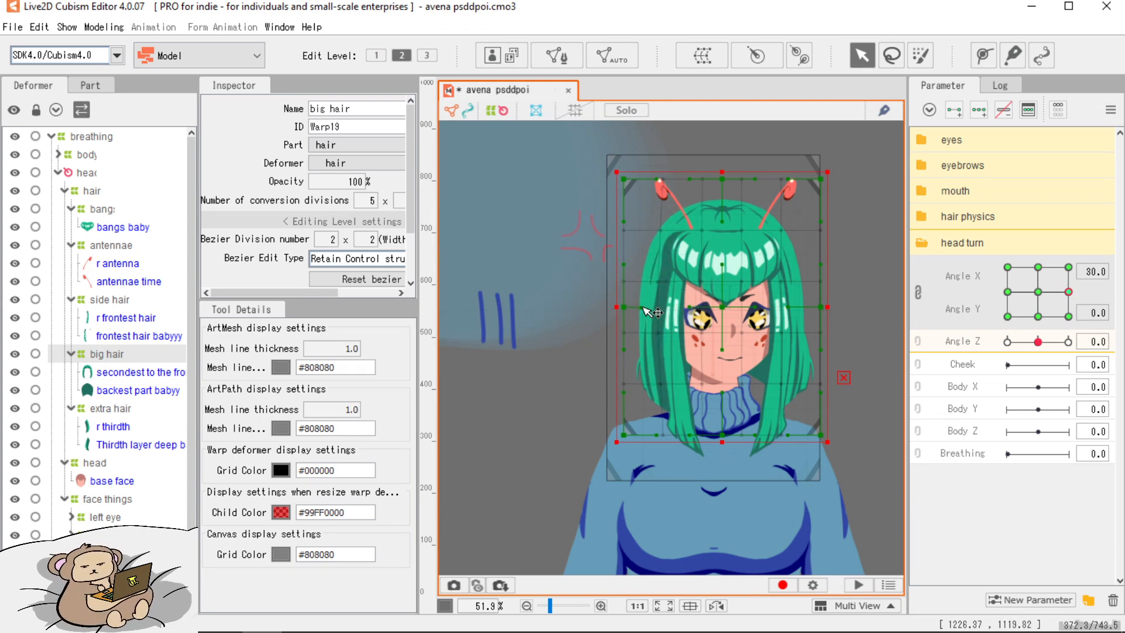
mouse_move(1072, 293)
left_mouse_down()
mouse_move(1050, 297)
mouse_move(1066, 296)
left_mouse_up()
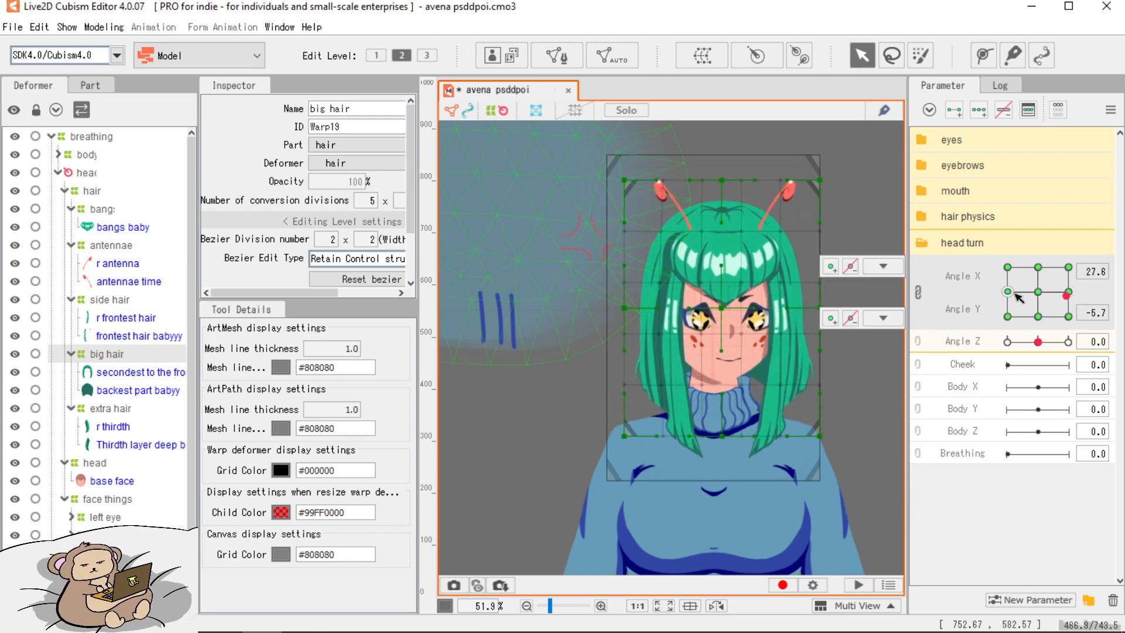
left_click(1008, 292)
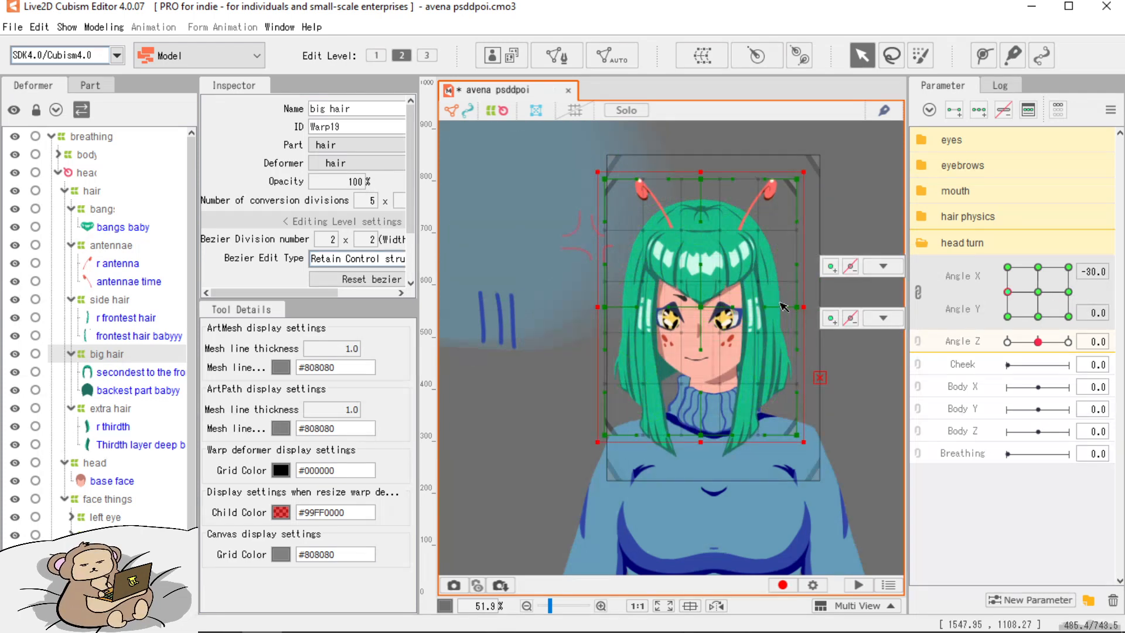
left_click_drag(806, 305, 811, 305)
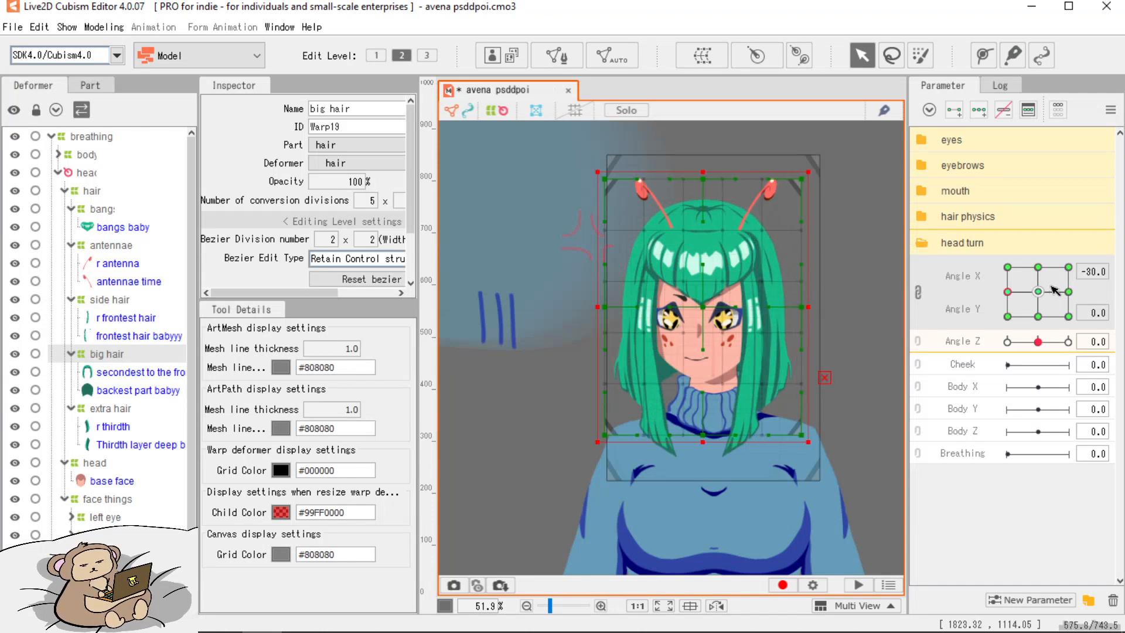
left_click(1069, 293)
left_click(1008, 292)
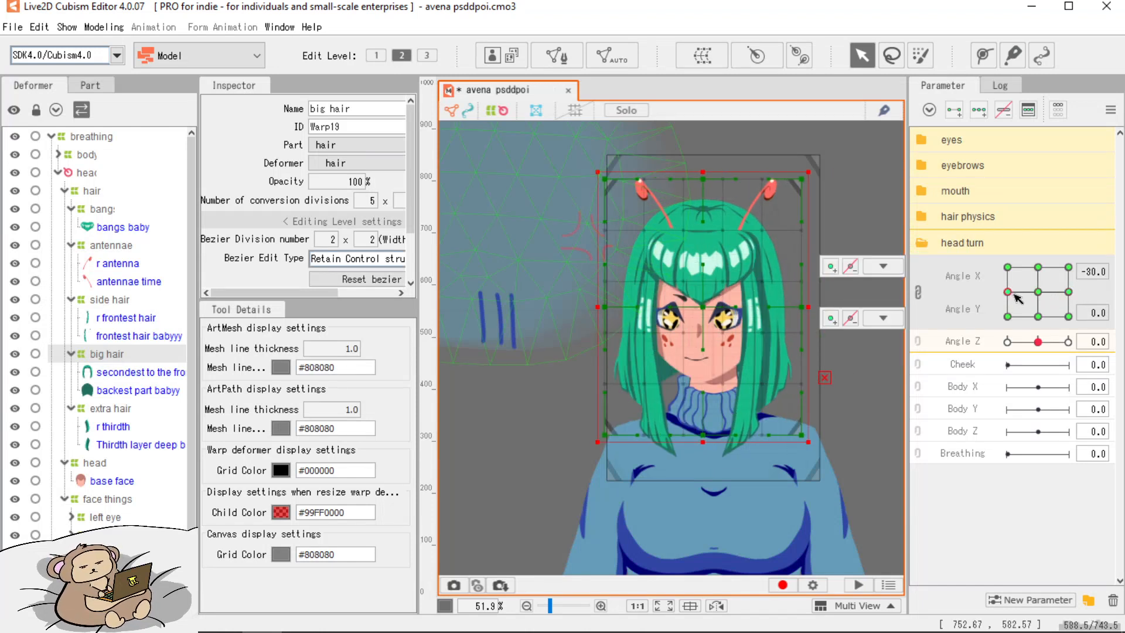
left_click(883, 317)
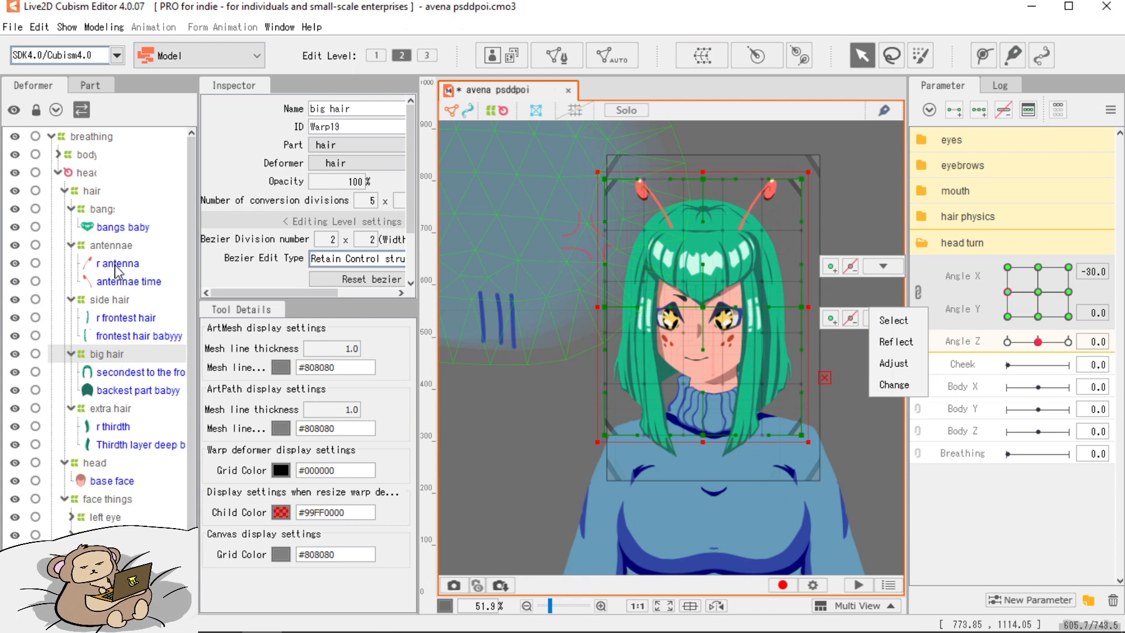
Widen the side hair deformer slightly on the side behind the turned face at Angle X -30 and at Angle X 30.
left_click(111, 306)
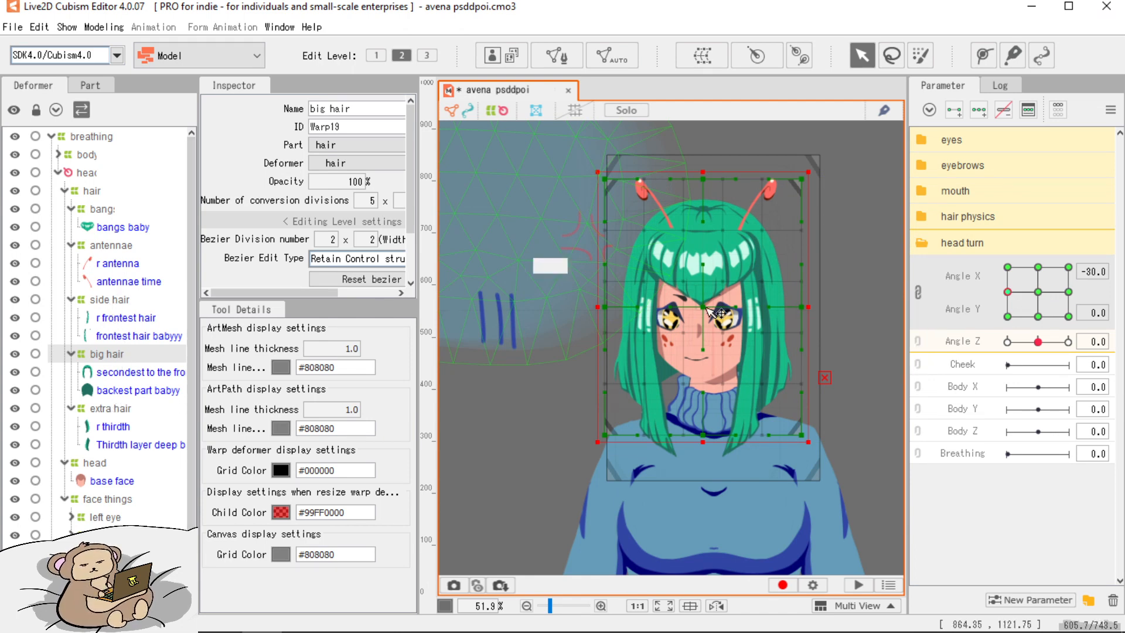
left_click(116, 301)
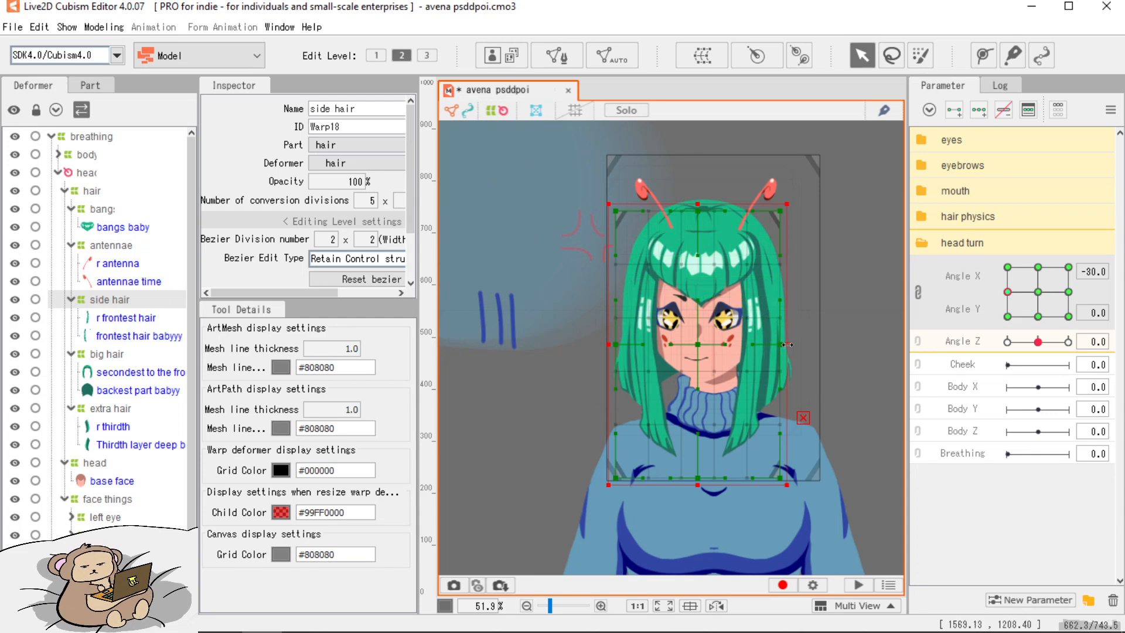
left_click_drag(787, 344, 796, 344)
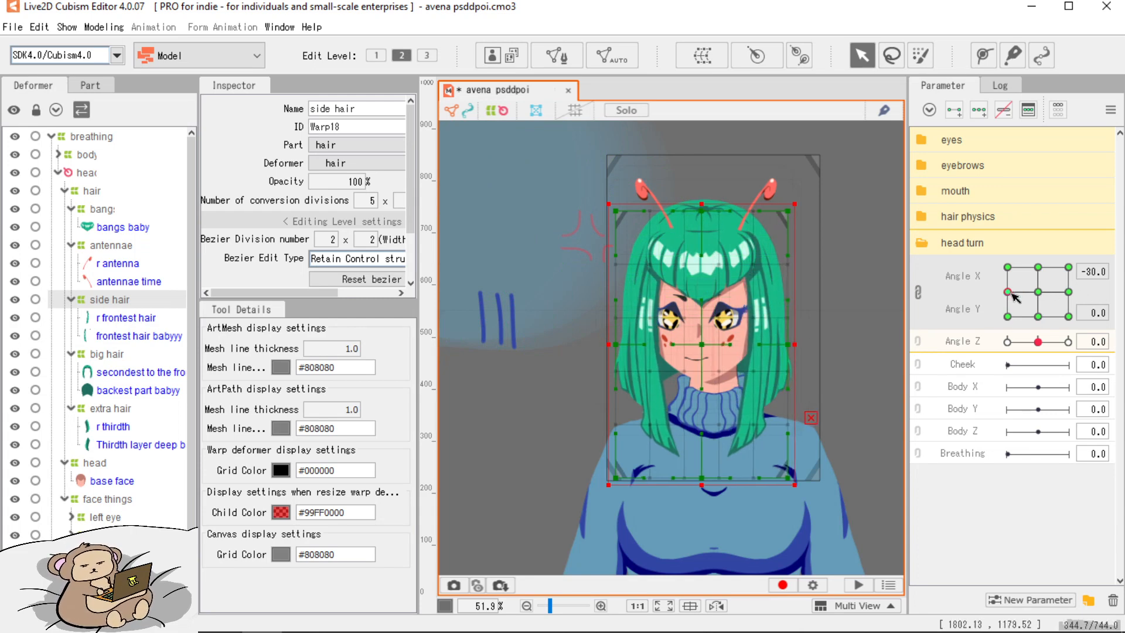
left_click_drag(1015, 298, 1069, 291)
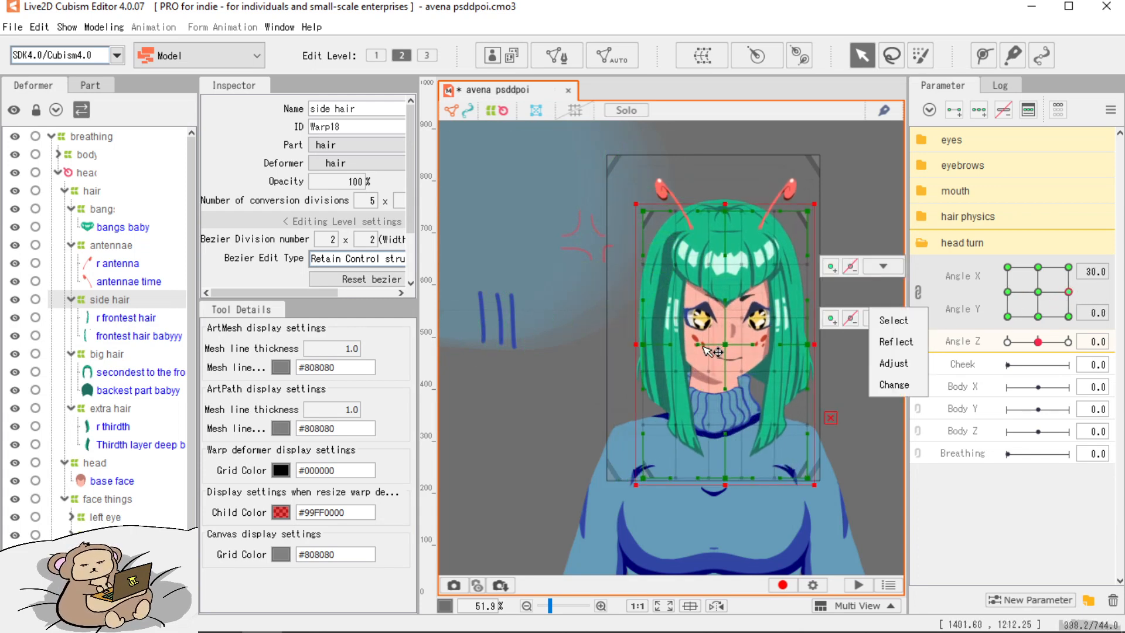
left_click_drag(640, 344, 627, 343)
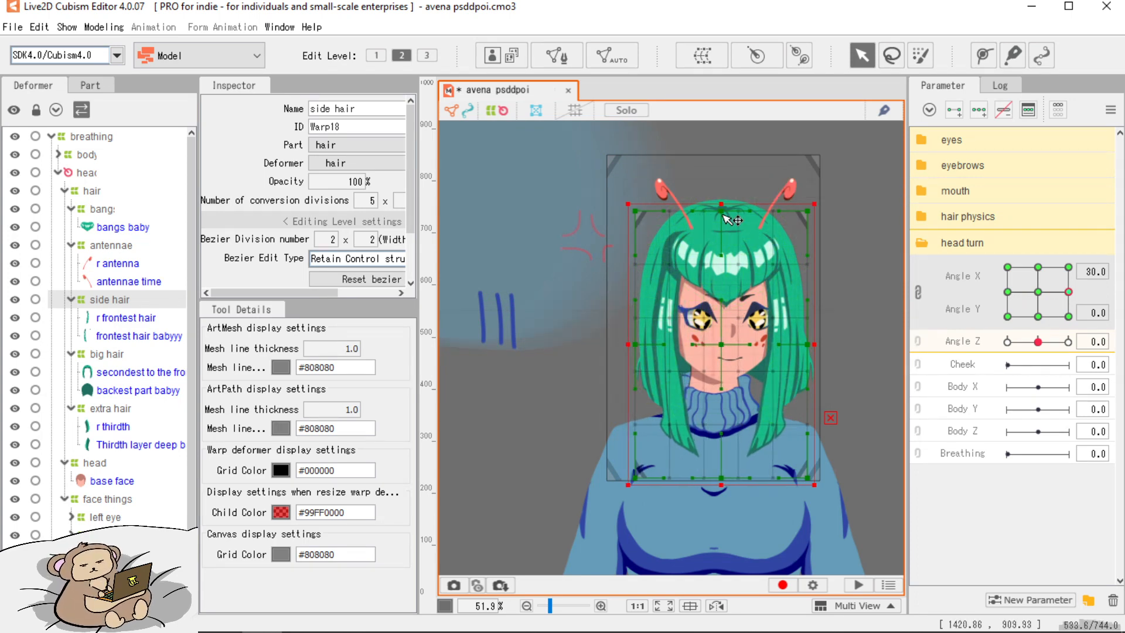
left_click_drag(726, 213, 730, 218)
left_click_drag(727, 343, 733, 346)
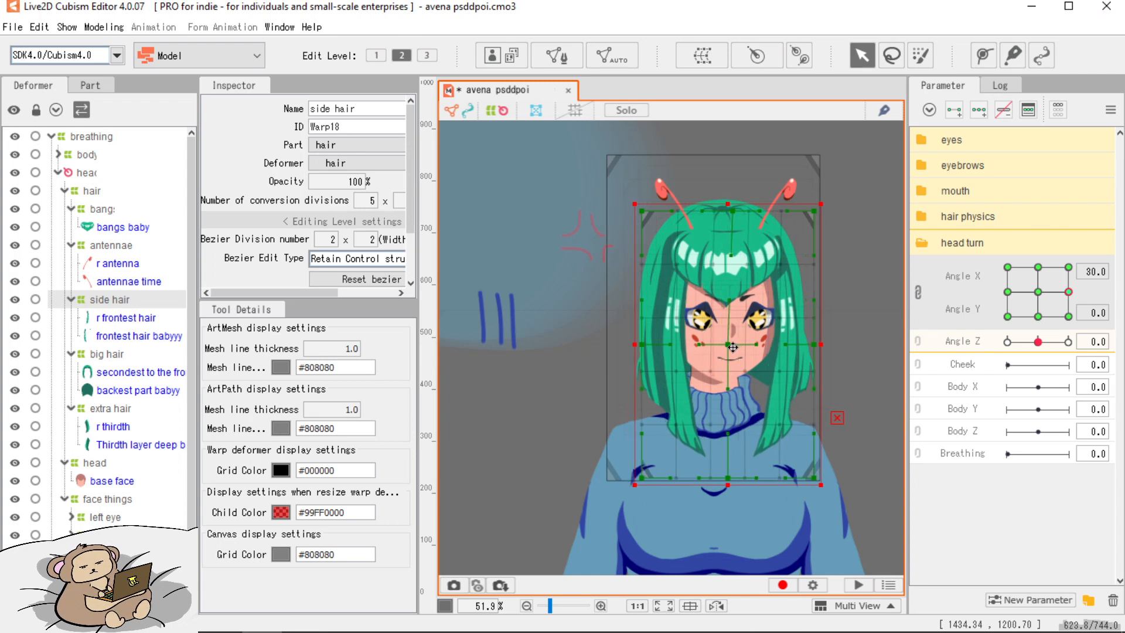
key("ctrl+z")
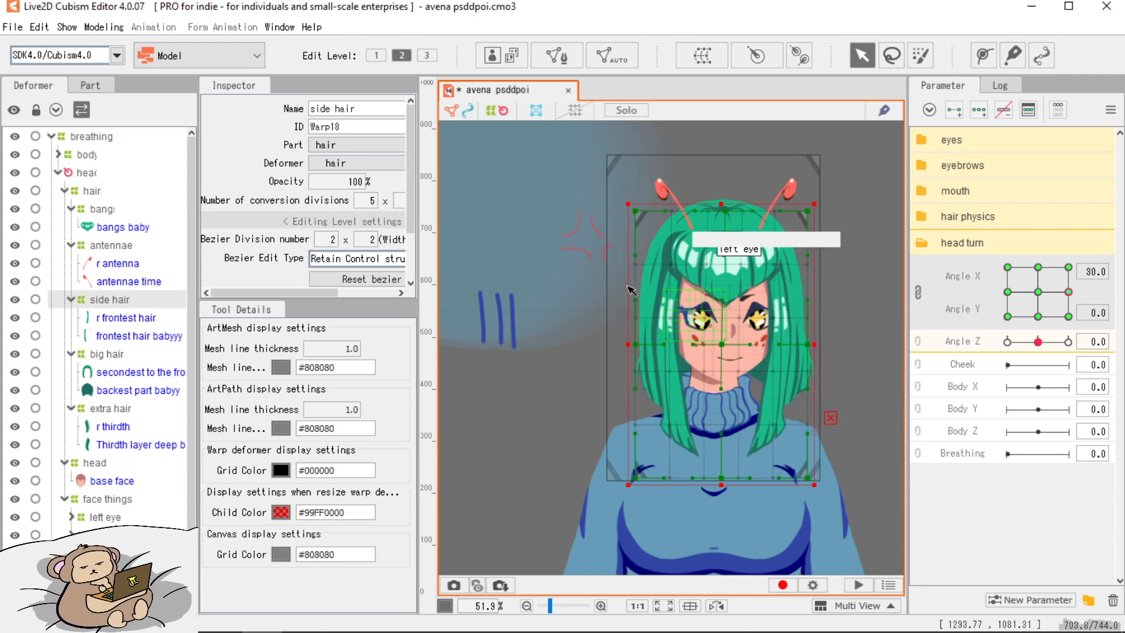
Hide the side hair deformer's bounding box and shift its middle column of control points slightly toward the turn at Angle X 30.
scroll(730, 346, "up", 6)
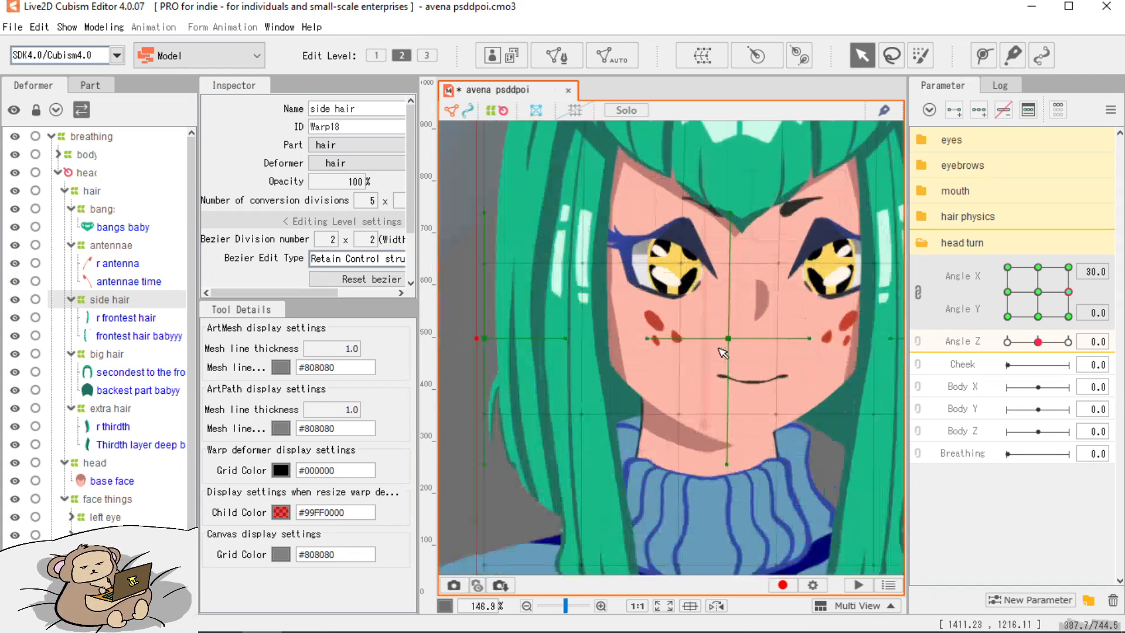
scroll(736, 332, "down", 5)
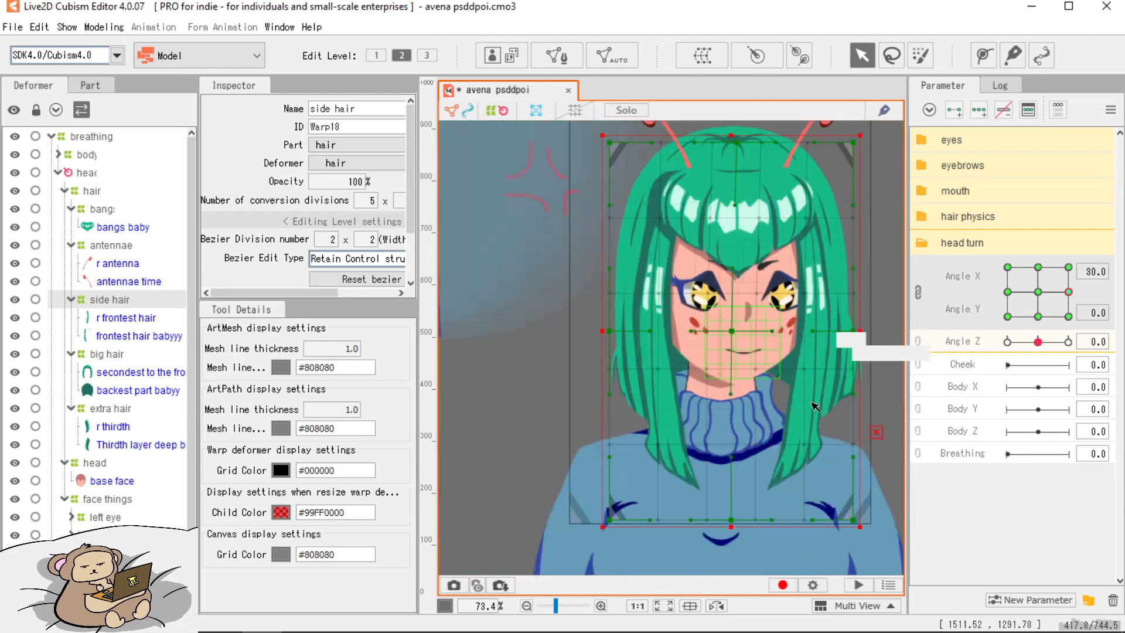
left_click(878, 433)
left_click_drag(732, 331, 738, 331)
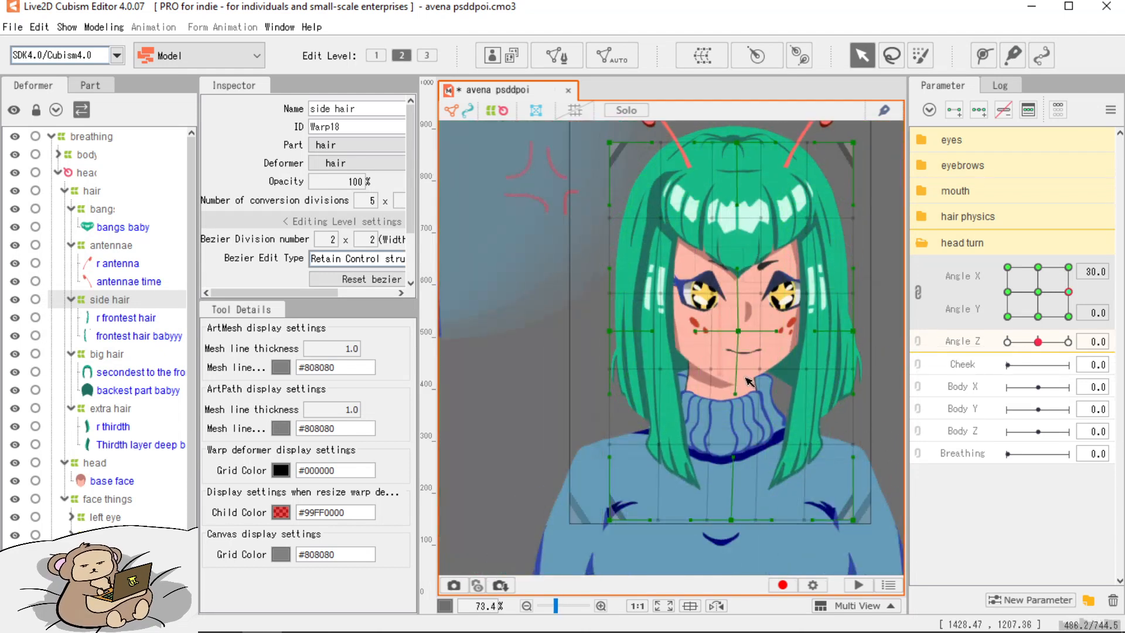
left_click_drag(737, 519, 745, 519)
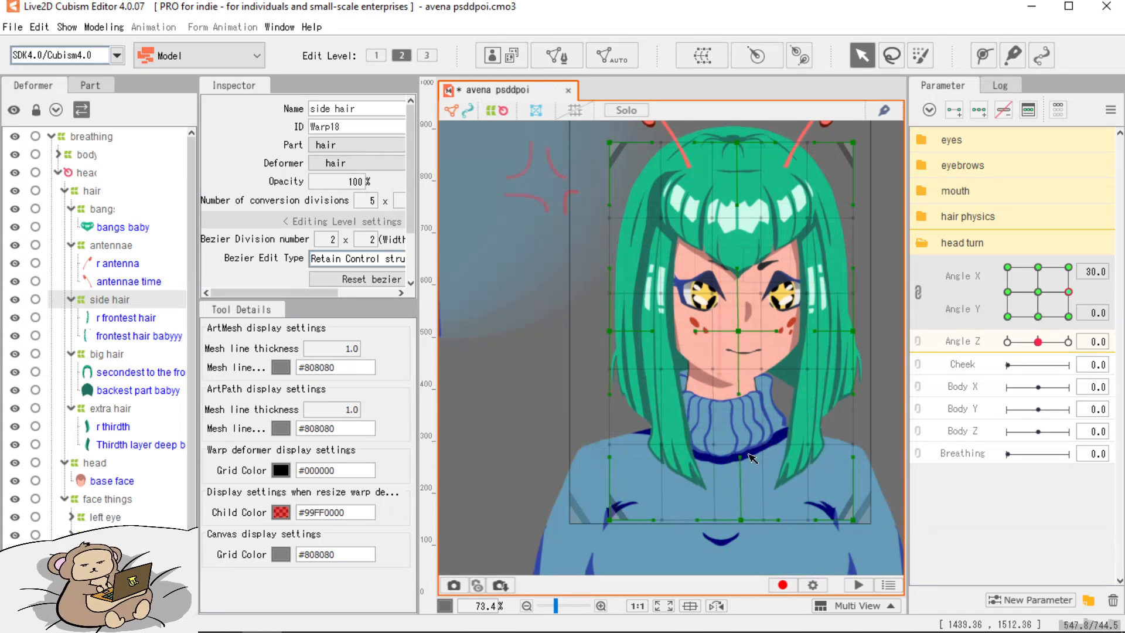
left_click_drag(739, 142, 741, 142)
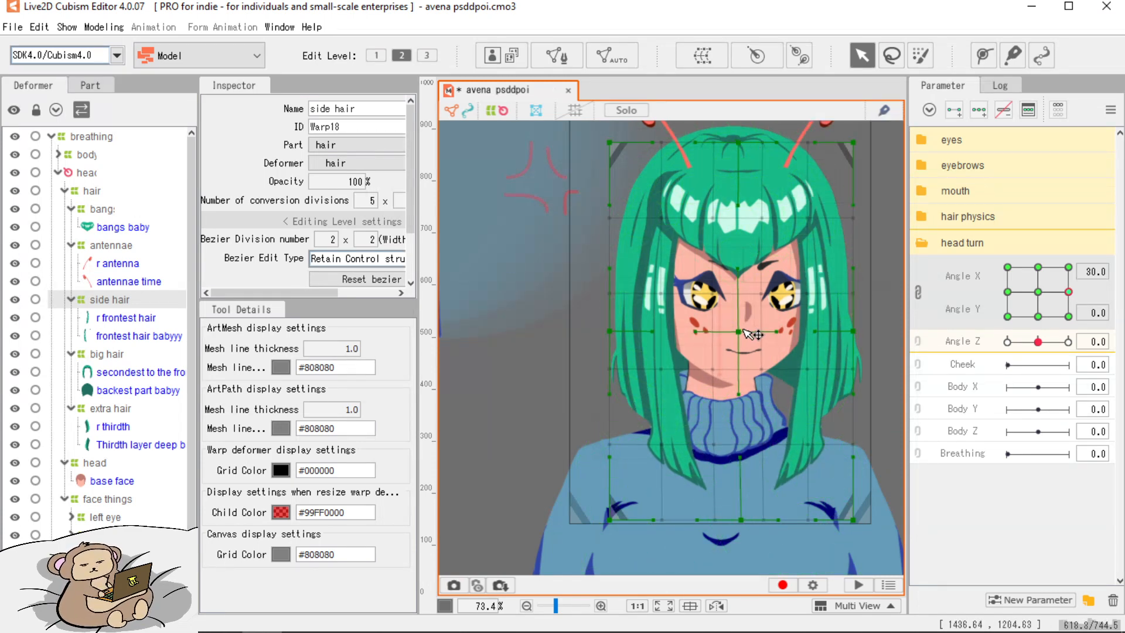
left_click_drag(739, 332, 742, 331)
Pull the side hair deformer's edge control points behind the face slightly outward at Angle X 30, and check the turn.
left_click_drag(614, 334, 604, 336)
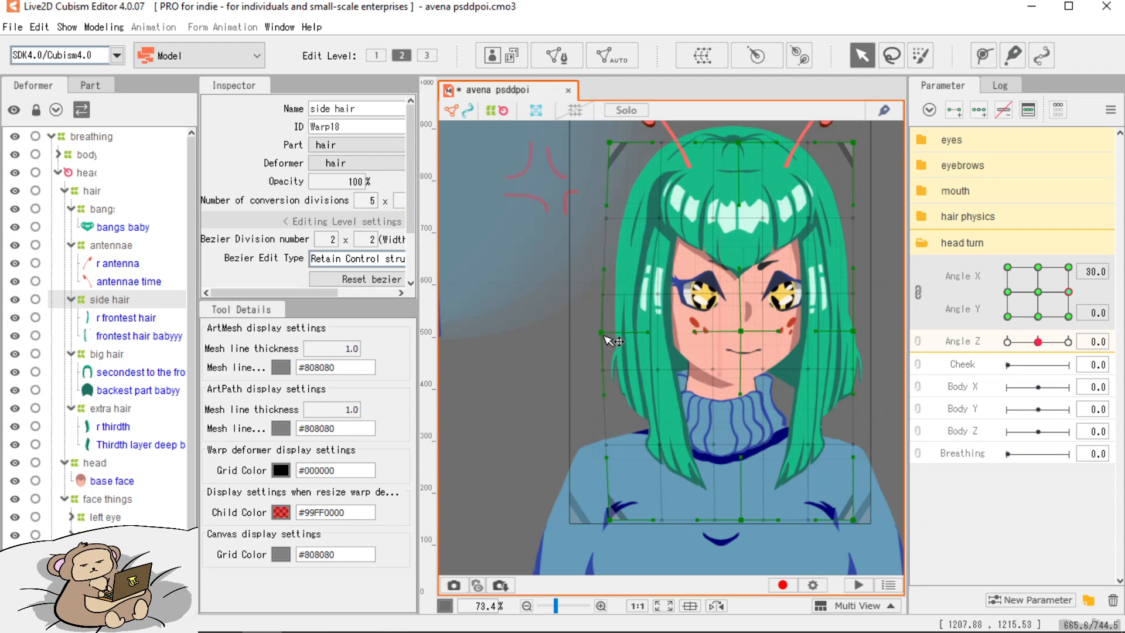
left_click_drag(613, 144, 607, 144)
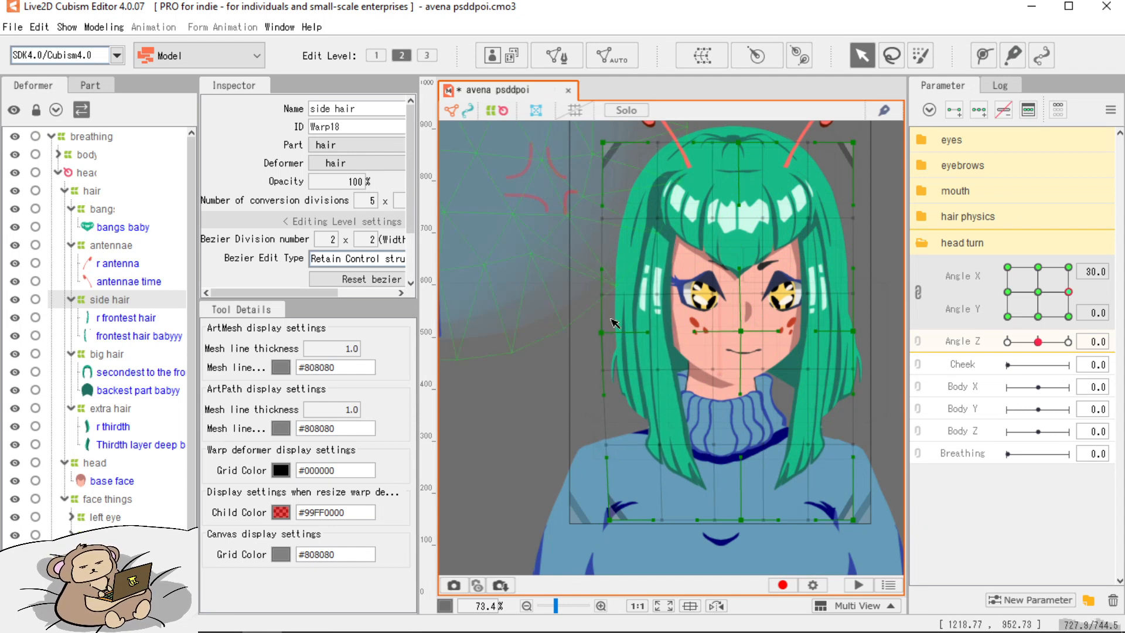
left_click_drag(614, 515, 611, 515)
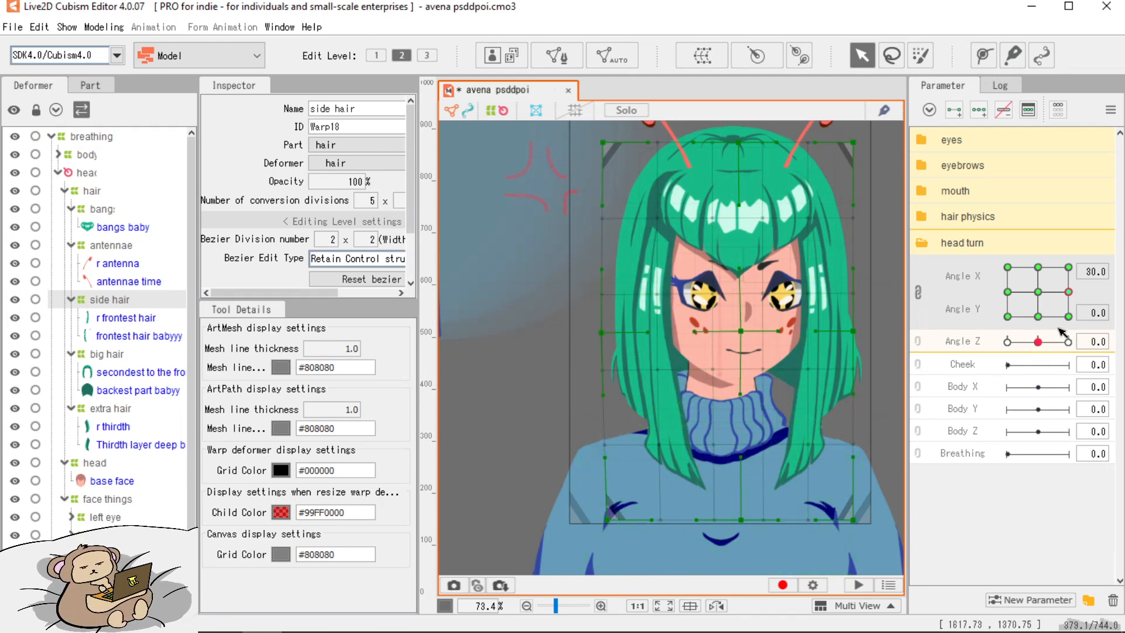
left_click_drag(1070, 291, 1091, 285)
left_click(1069, 292)
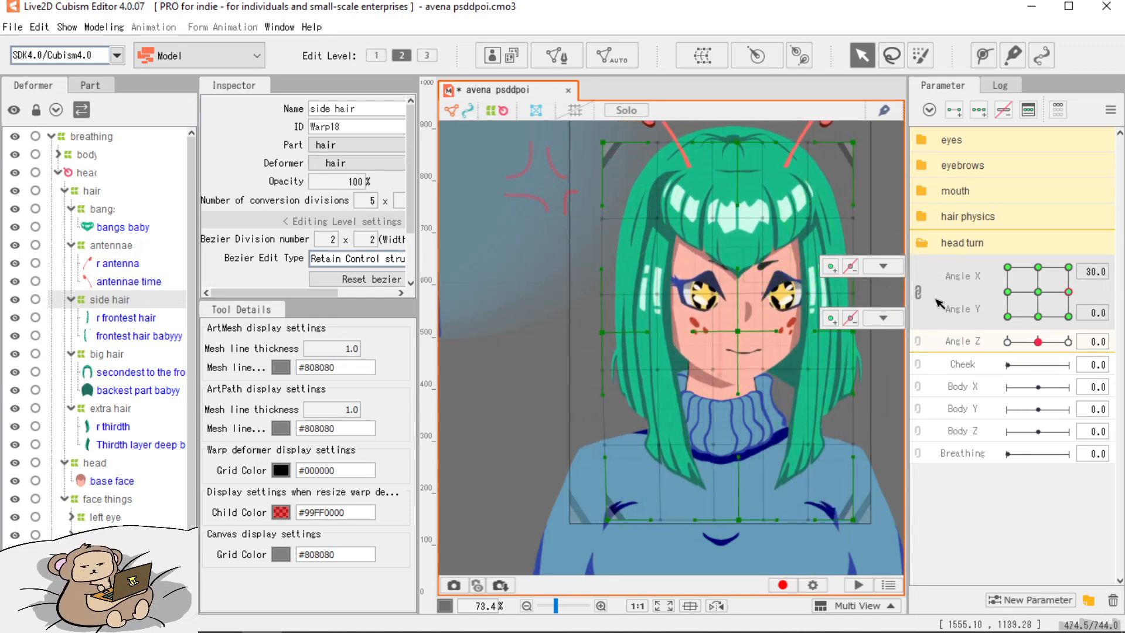
Automatically generate four-cornered shapes on Angle X and Angle Y for side hair and big hair, and preview Angle X -30, Angle Y 30.
left_click(106, 354, "ctrl")
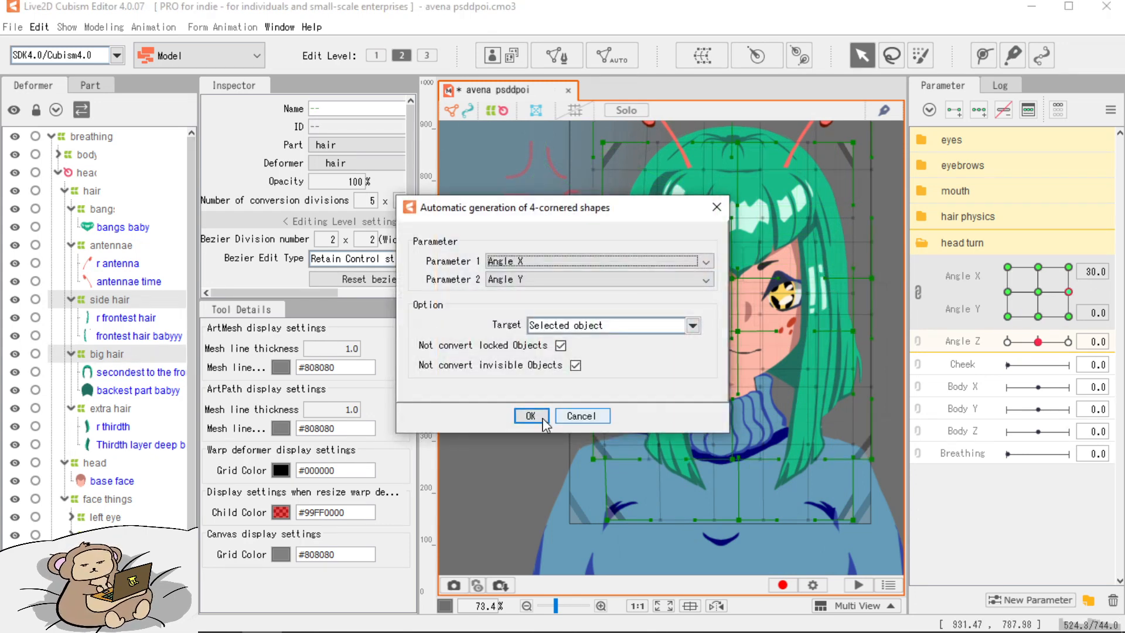
left_click(535, 415)
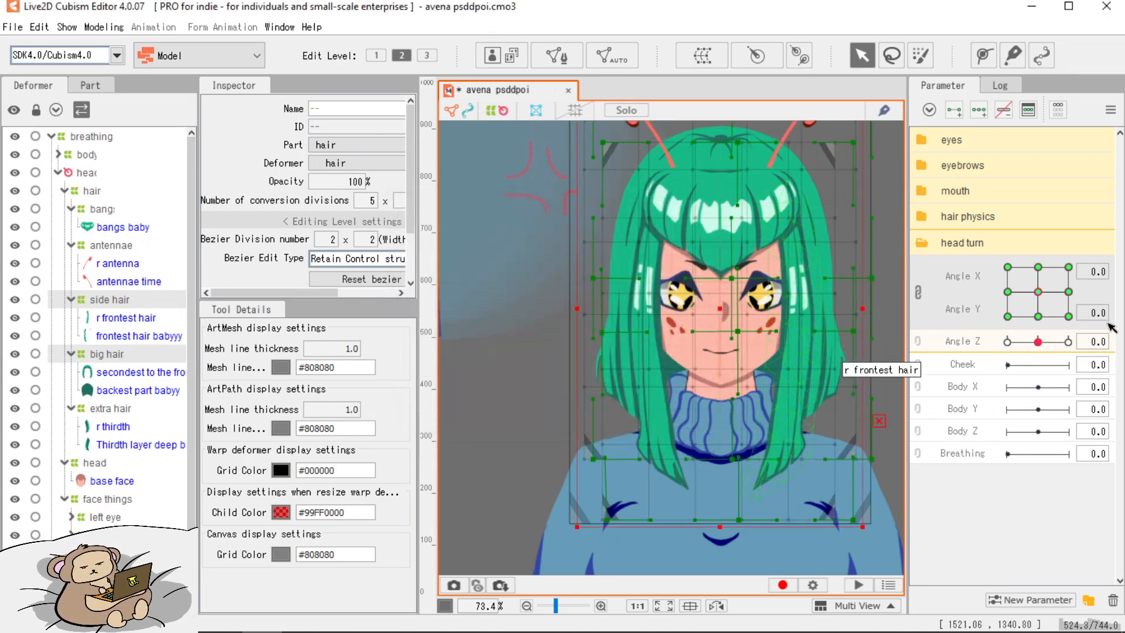
left_click_drag(1045, 301, 981, 246)
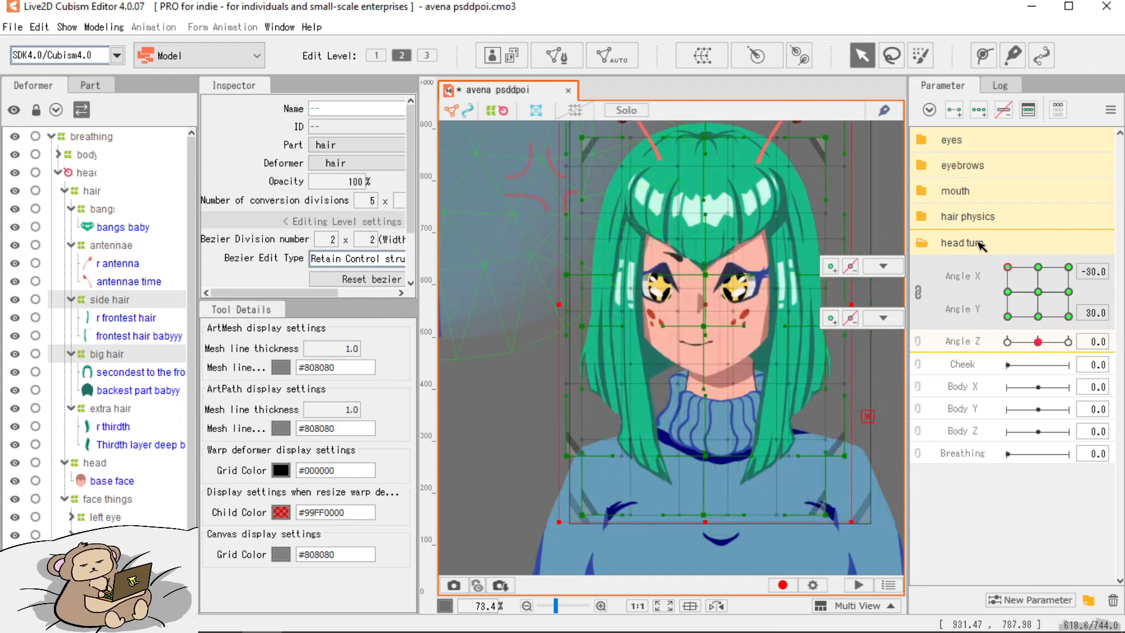
Widen the bangs warp deformer slightly at Angle X -30 and 30, and auto-generate its four corner shapes for Angle X and Angle Y.
left_click_drag(1036, 293, 1038, 291)
left_click(103, 209)
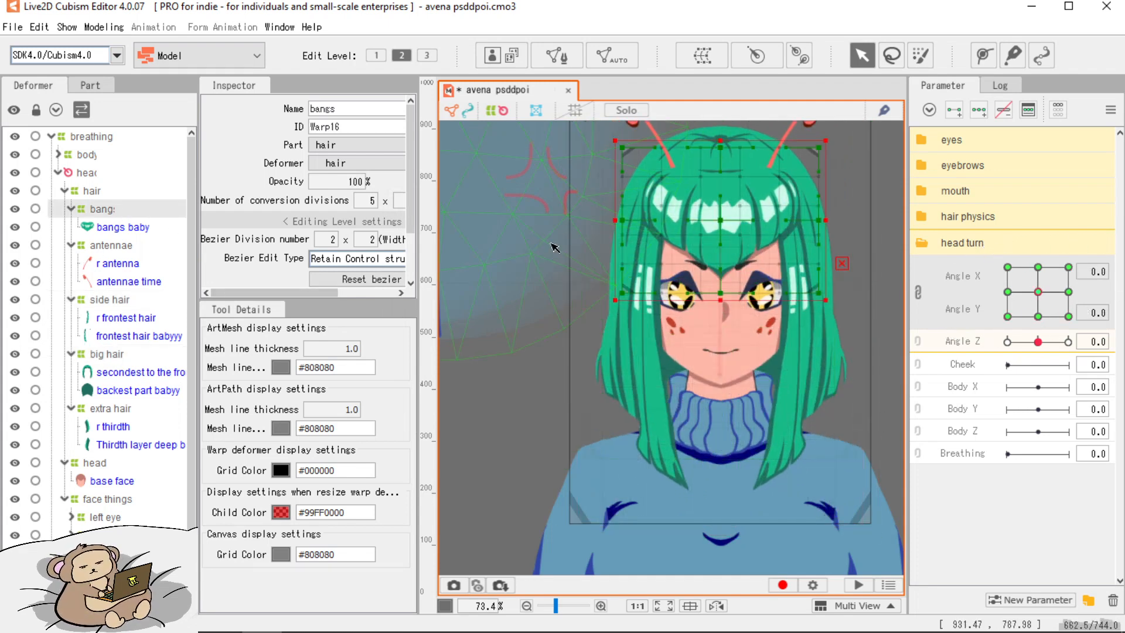
left_click(1007, 291)
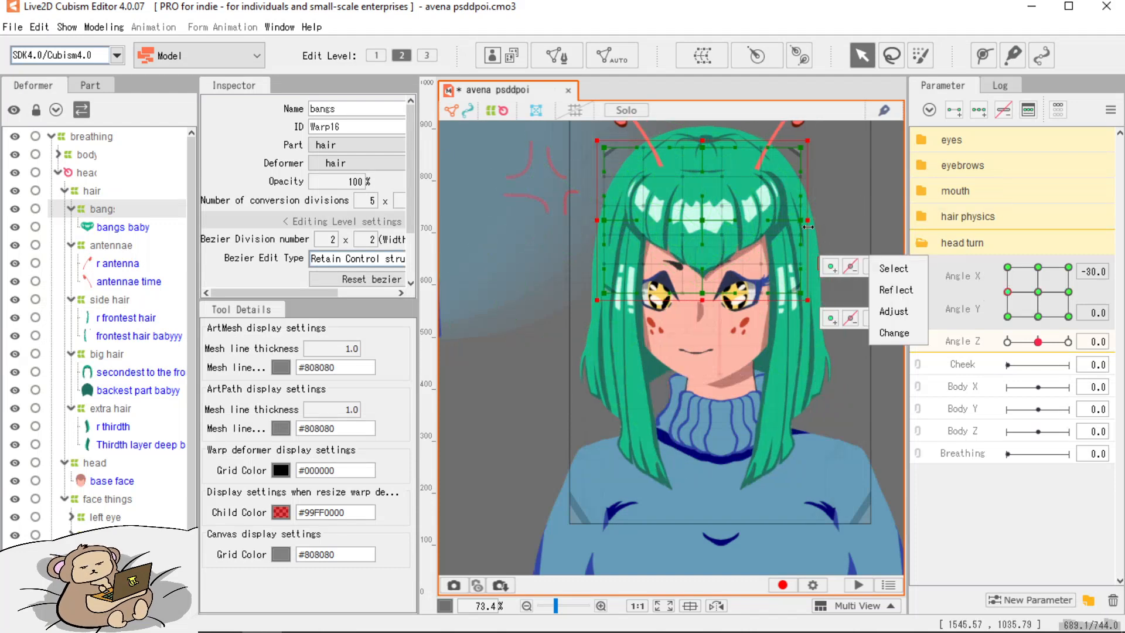
left_click_drag(808, 227, 814, 227)
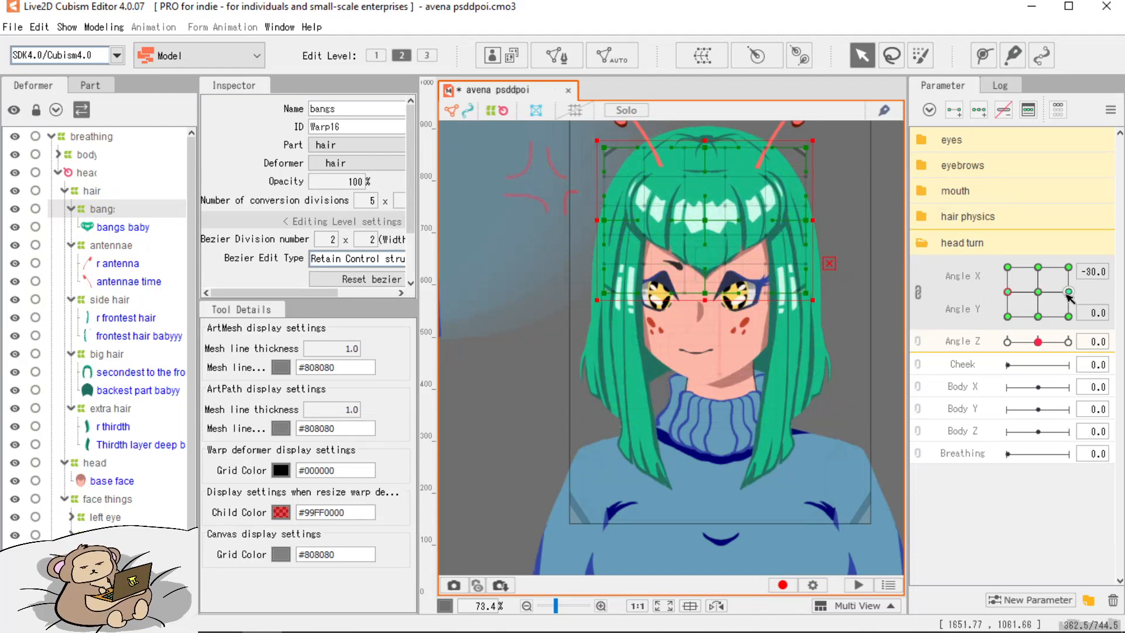
left_click(1068, 292)
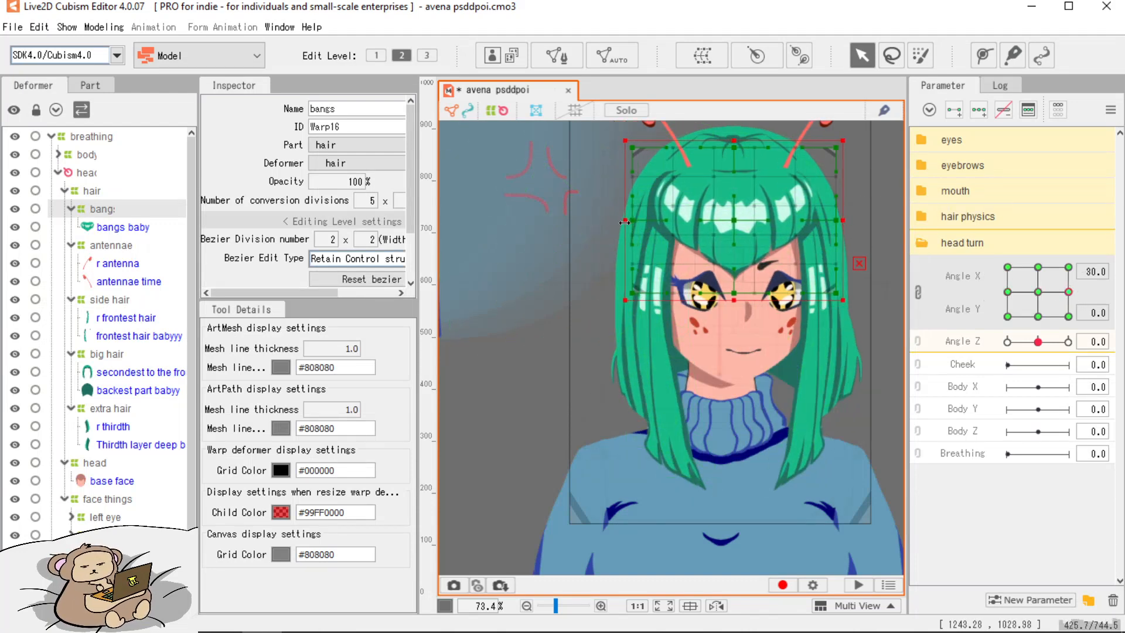
left_click_drag(624, 223, 624, 222)
key("ctrl+4")
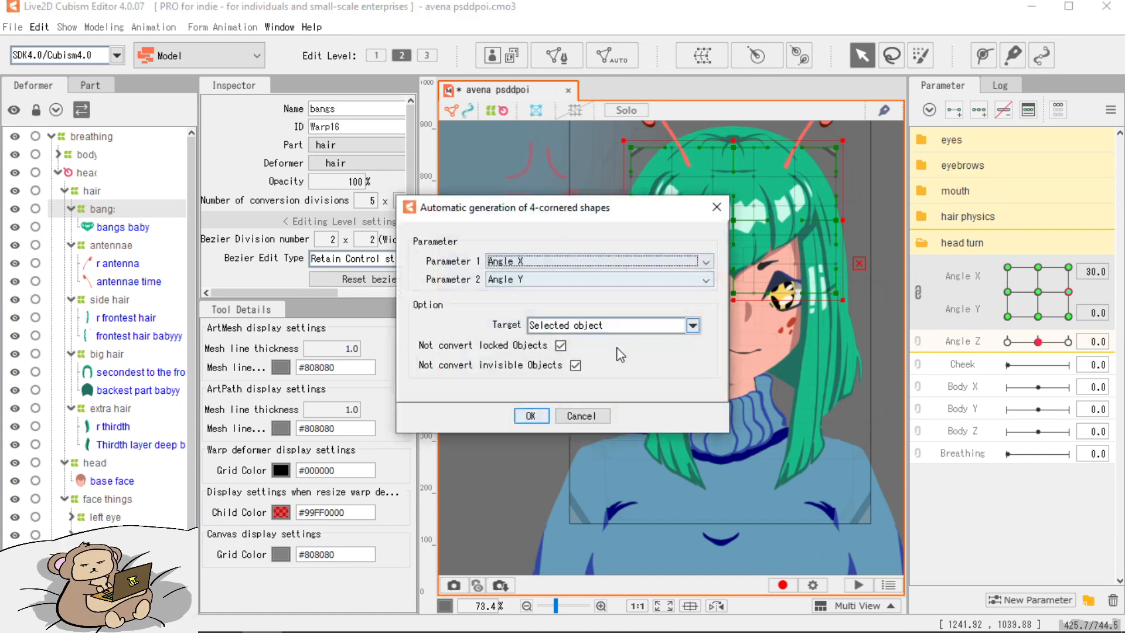
left_click(532, 416)
Preview the head turn by varying Angle X and Angle Y, and return both to 0.
mouse_move(1040, 282)
left_mouse_down()
mouse_move(1039, 260)
mouse_move(1065, 310)
mouse_move(1068, 301)
mouse_move(1006, 306)
mouse_move(1084, 334)
mouse_move(1064, 293)
mouse_move(1034, 275)
mouse_move(1038, 298)
left_mouse_up()
scroll(760, 265, "down", 3)
left_click(847, 217)
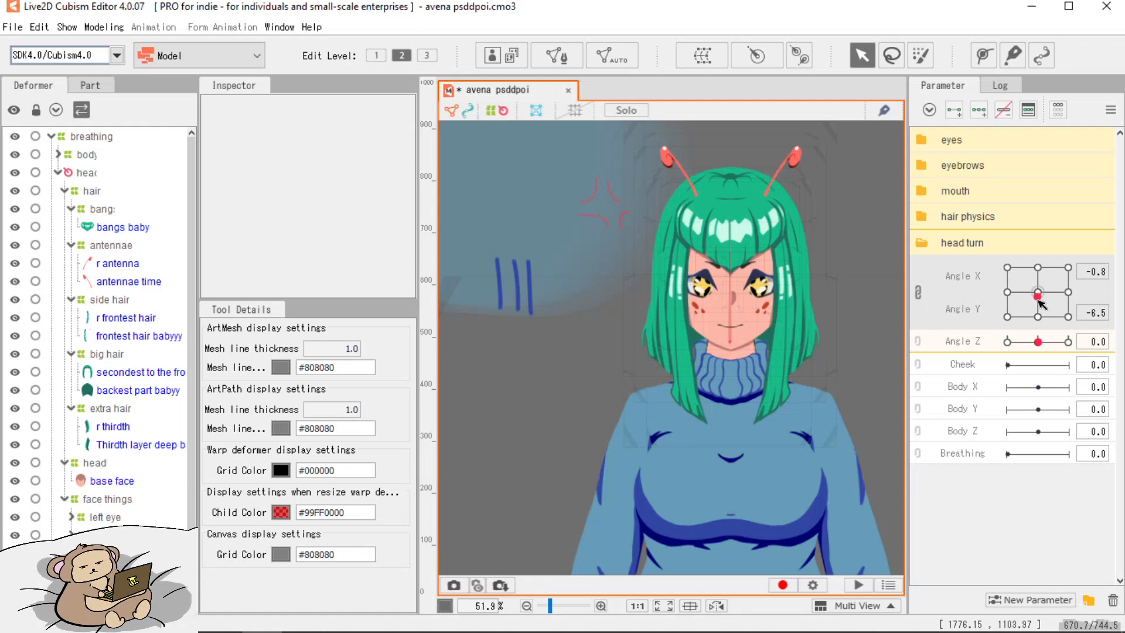
mouse_move(1041, 304)
left_mouse_down()
mouse_move(1069, 296)
mouse_move(1060, 295)
left_mouse_up()
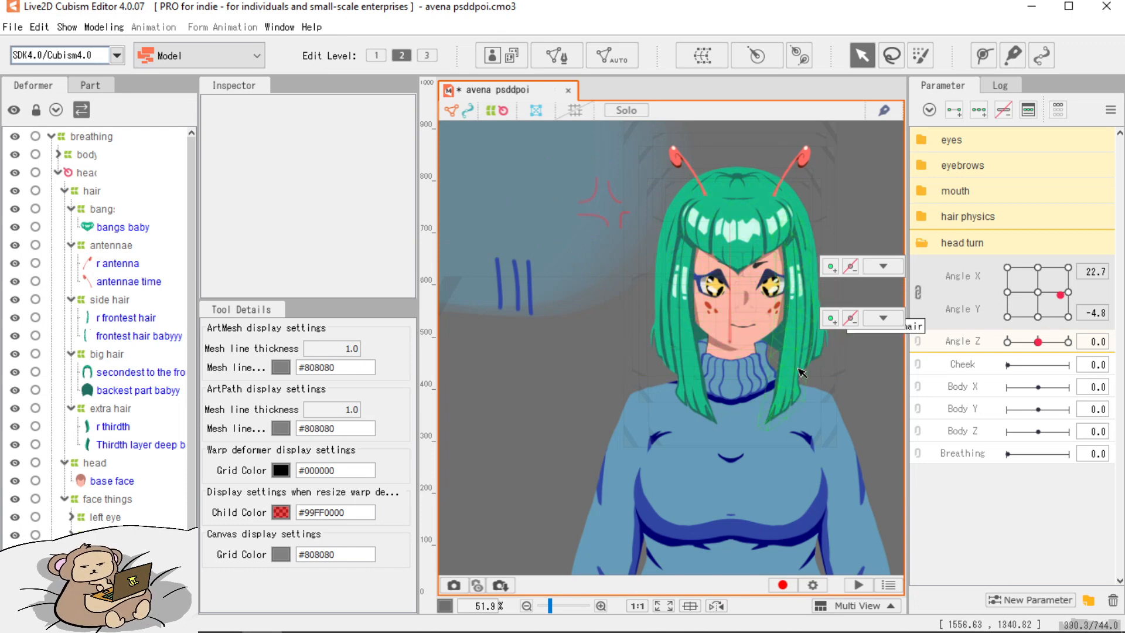
scroll(802, 372, "up", 2)
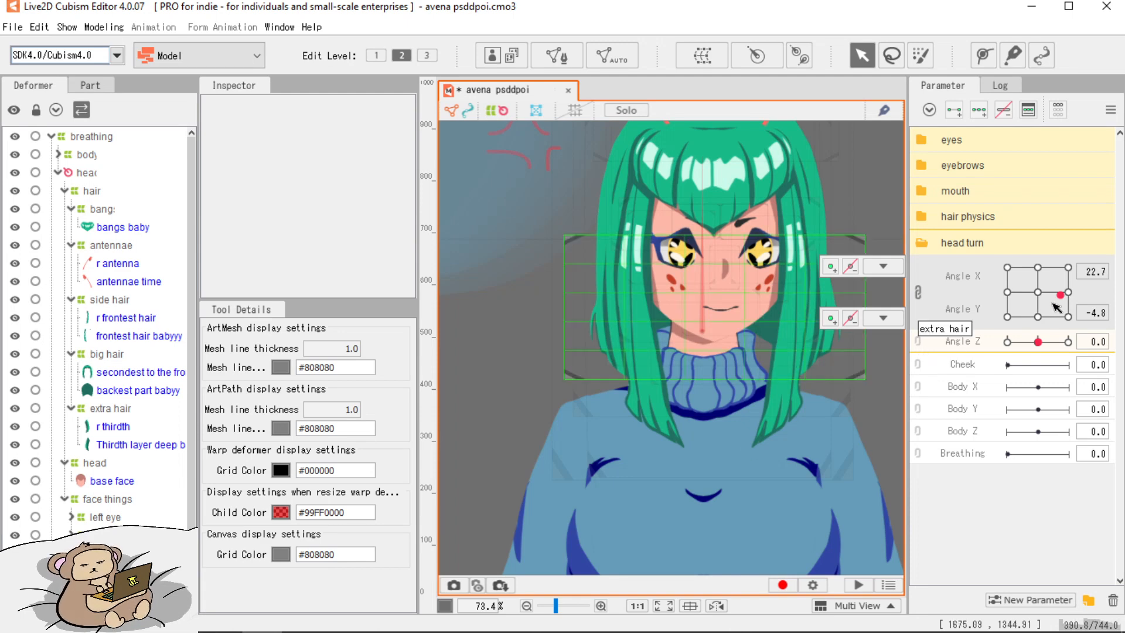
mouse_move(1057, 308)
left_mouse_down()
mouse_move(1066, 298)
mouse_move(1041, 294)
left_mouse_up()
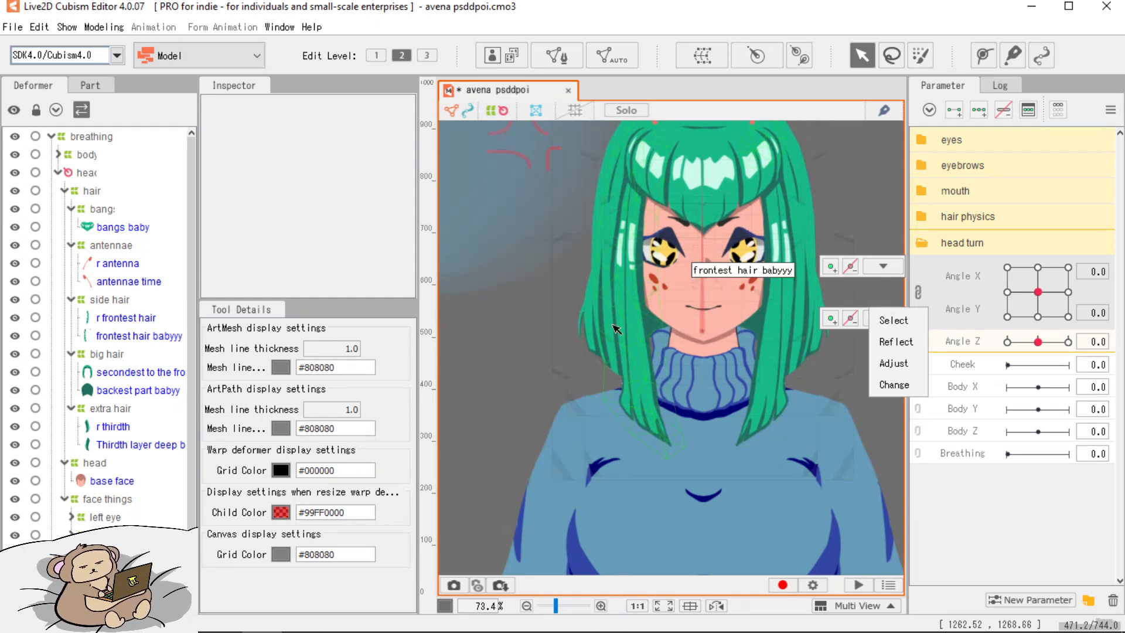
scroll(895, 299, "down", 3)
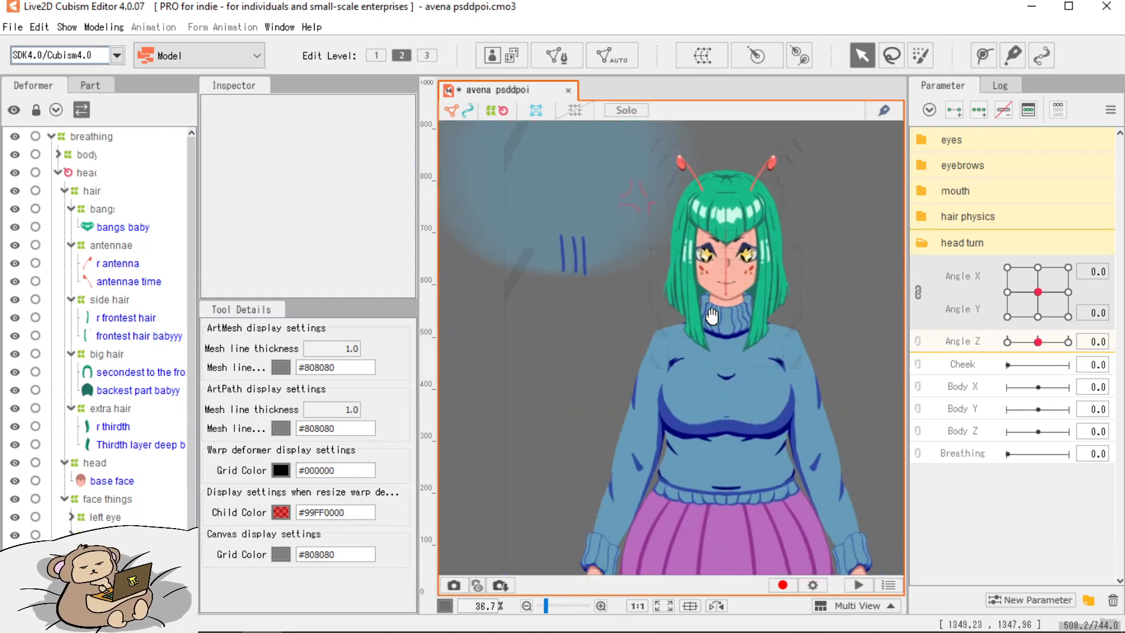
mouse_move(1038, 292)
left_mouse_down()
mouse_move(1000, 292)
mouse_move(1068, 291)
mouse_move(1046, 293)
left_mouse_up()
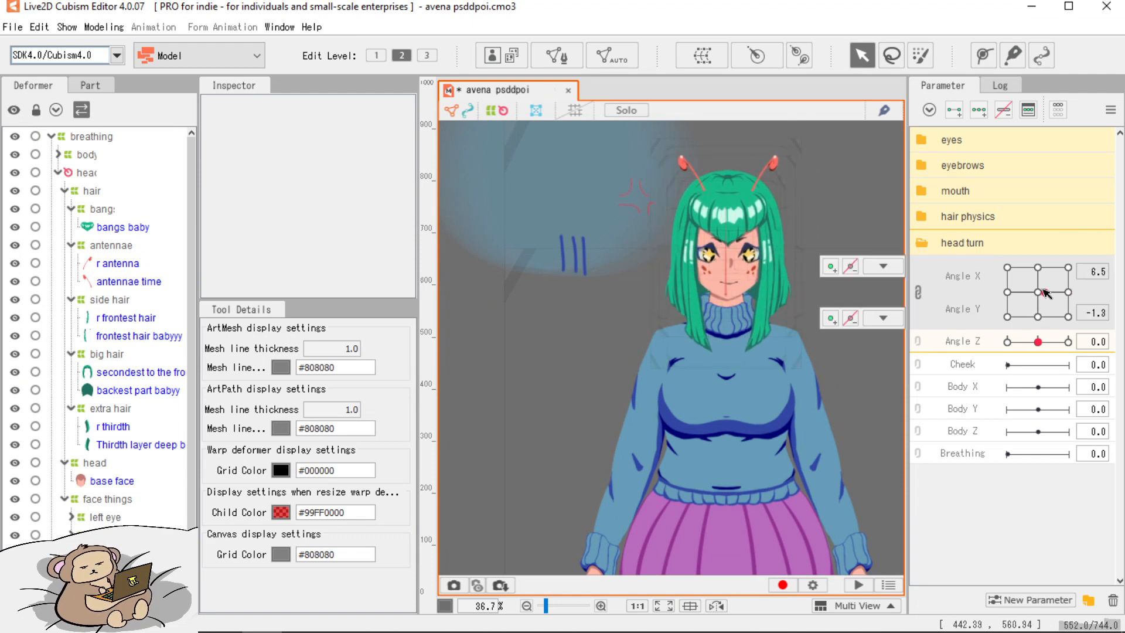
scroll(716, 351, "up", 3)
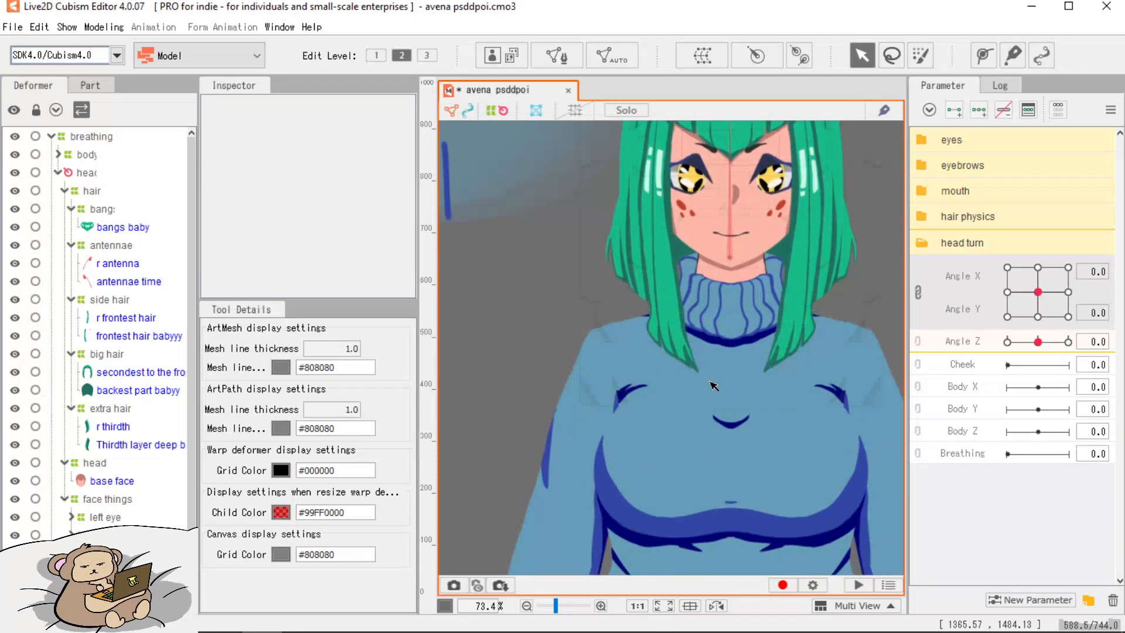
Preview the sideways head tilt at about -16 on Angle Z, and return it to 0.
scroll(873, 362, "down", 2)
left_click_drag(1048, 349, 1022, 350)
left_click(1042, 298)
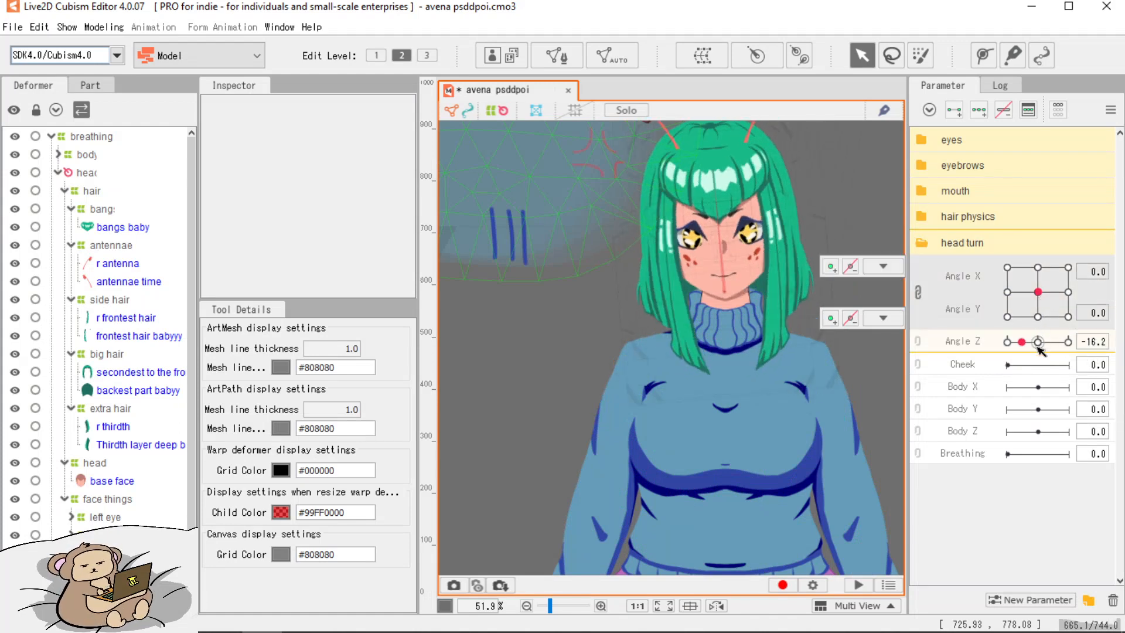
left_click(1038, 345)
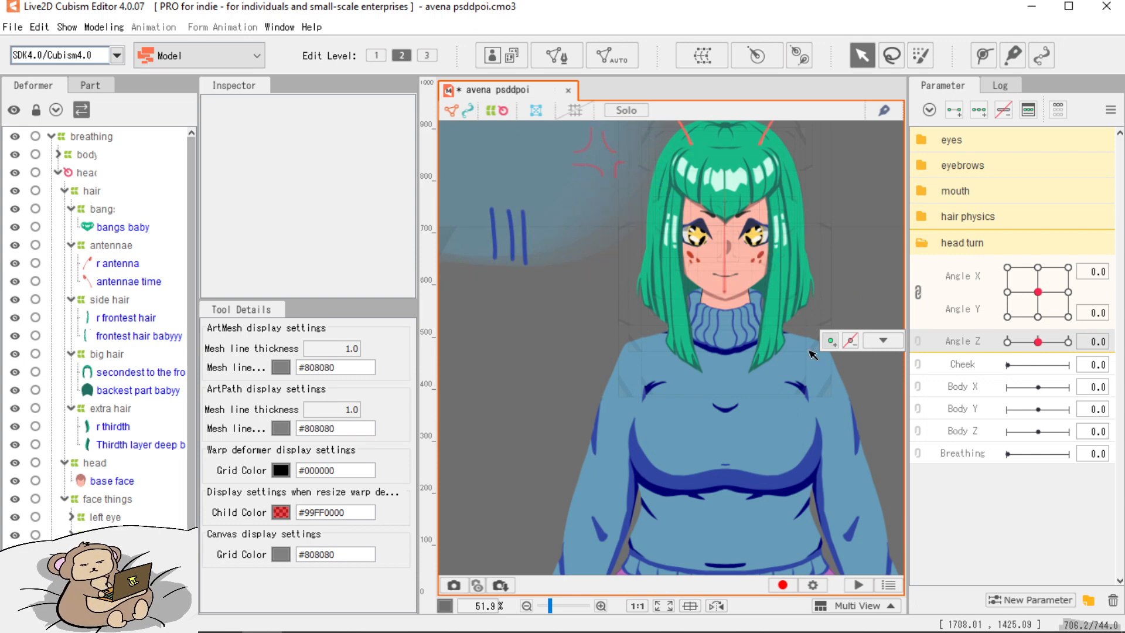
Create a warp deformer named anglez as the parent of the body and head deformers, with 2 x 2 Bezier and 5 x 5 conversion divisions.
scroll(711, 287, "down", 3)
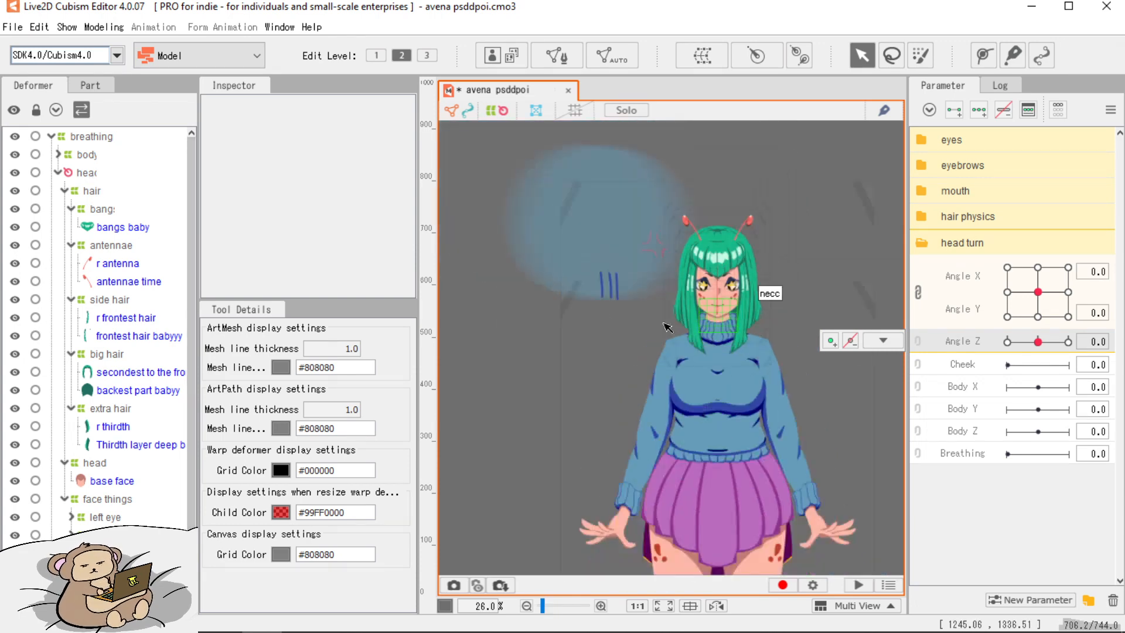
left_click(85, 155)
left_click(95, 173, "ctrl")
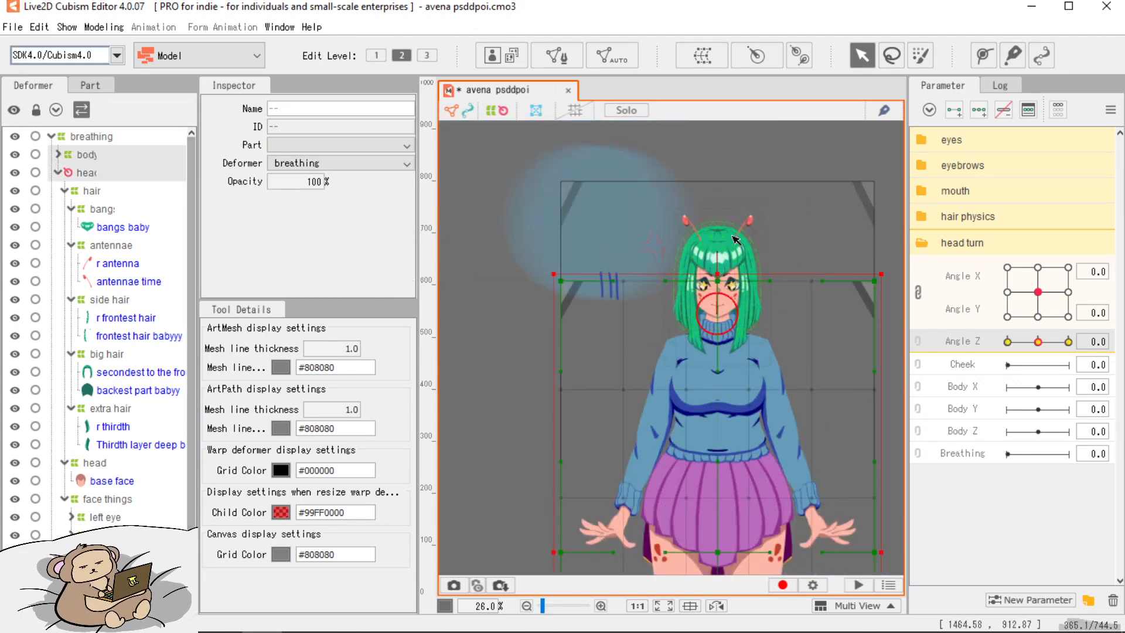
left_click_drag(719, 248, 699, 249)
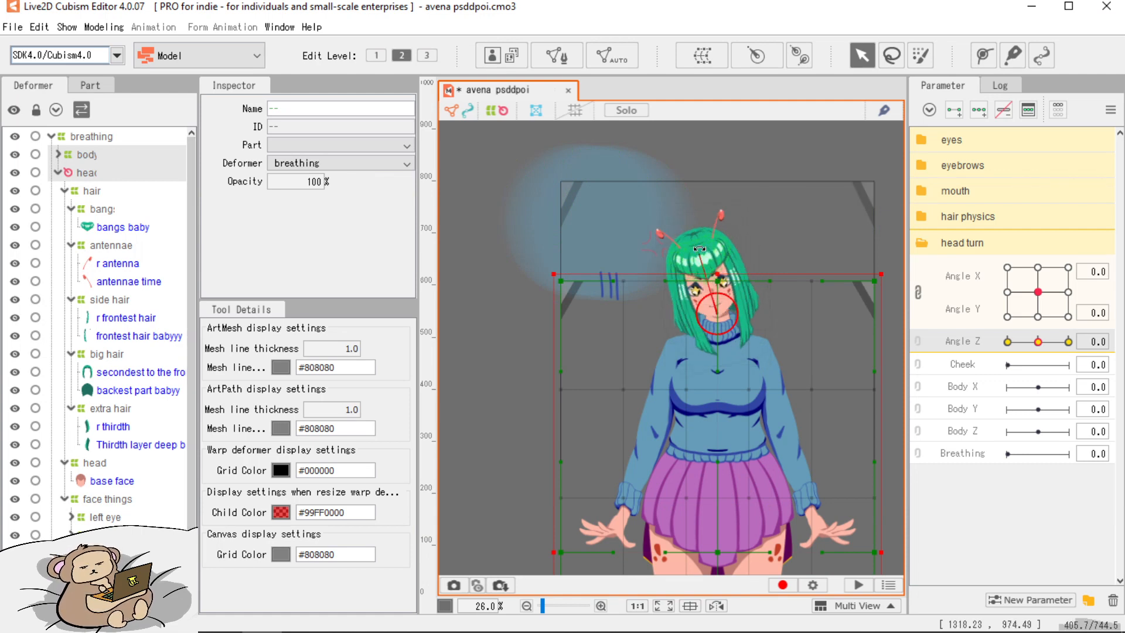
key("ctrl+z")
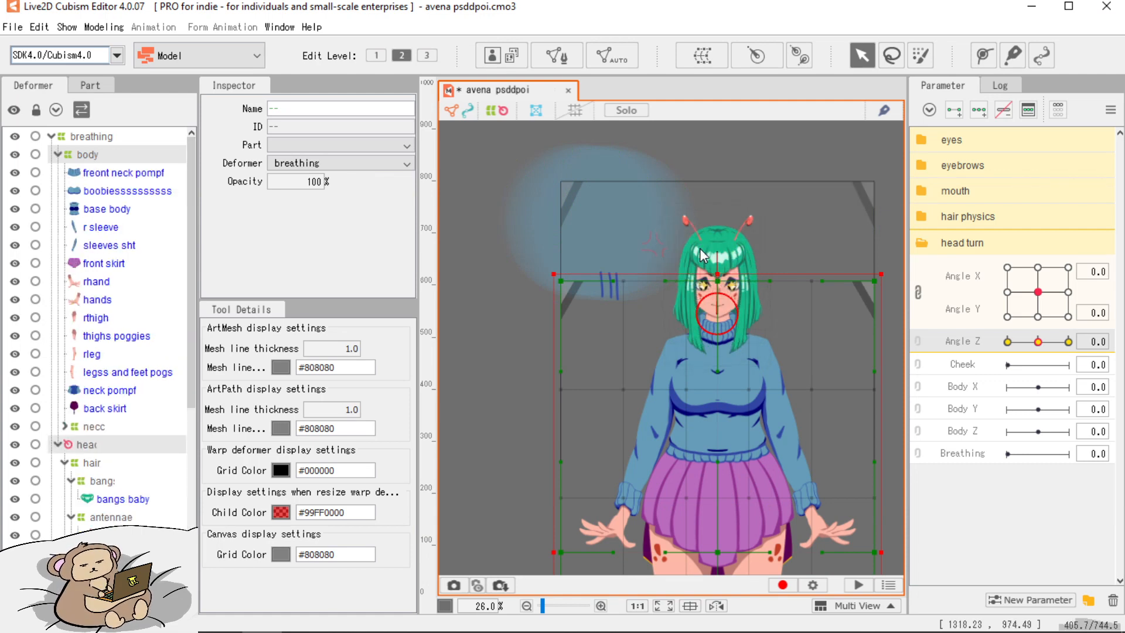
left_click(58, 155)
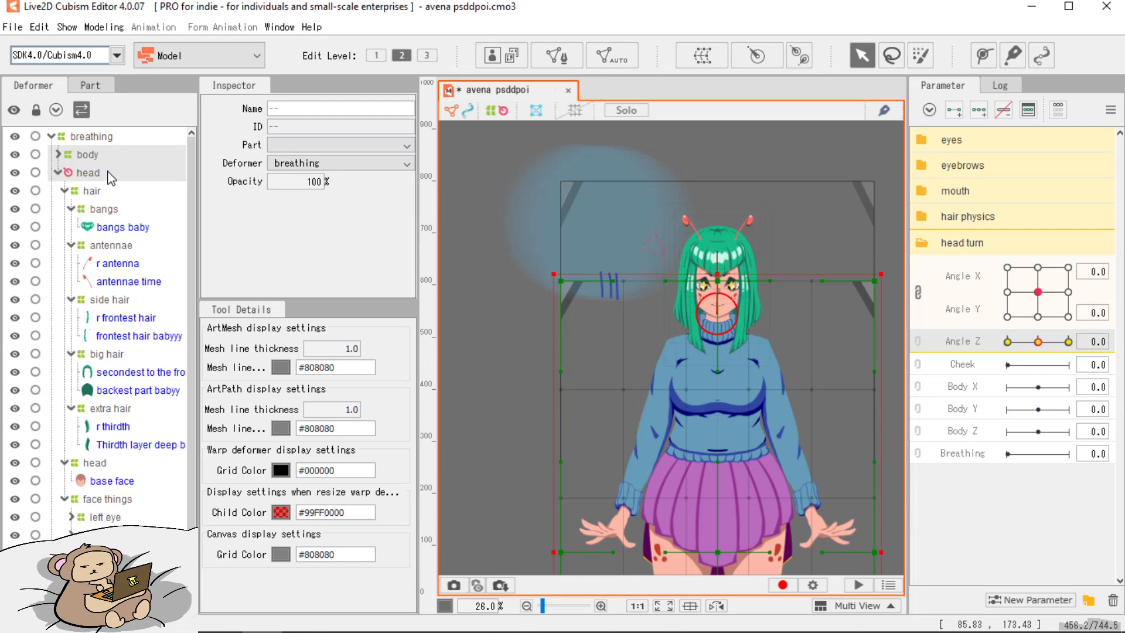
left_click(703, 55)
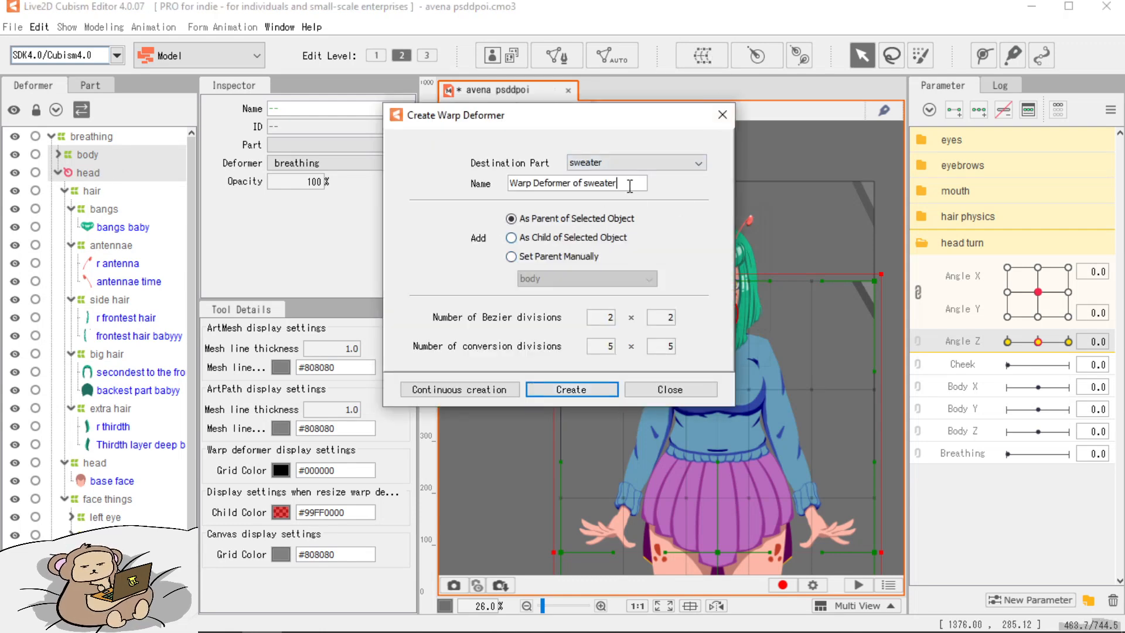
key("BackSpace")
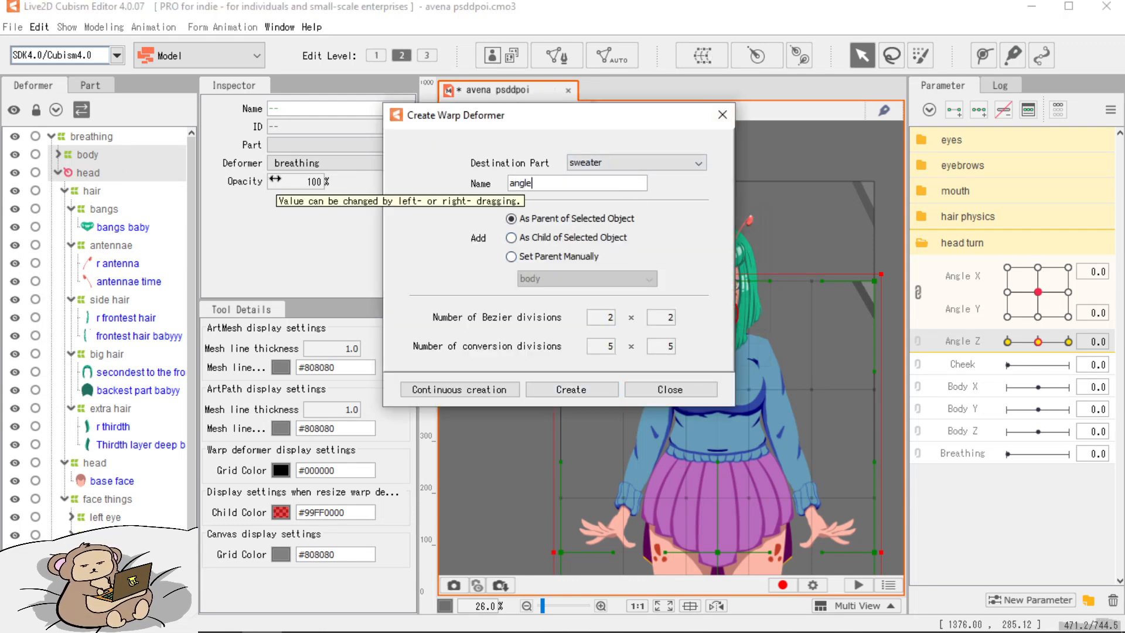
left_click(613, 392)
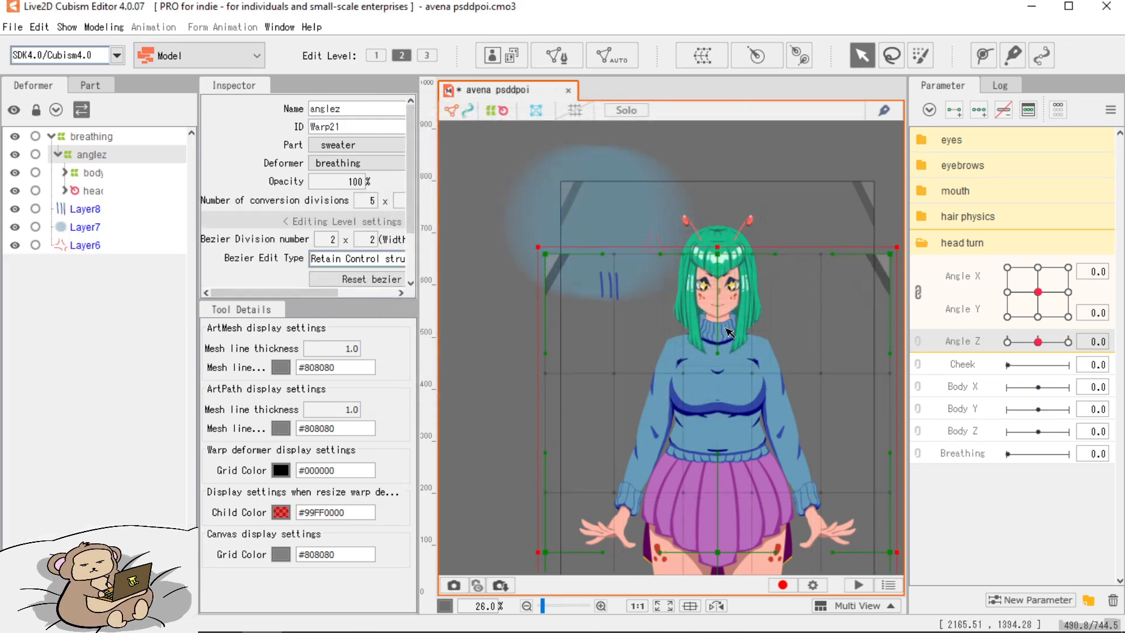
Add three keys on Angle Z to the anglez deformer, and slant its upper edge at -30 so the body leans with the head.
scroll(694, 323, "up", 2)
left_click(979, 110)
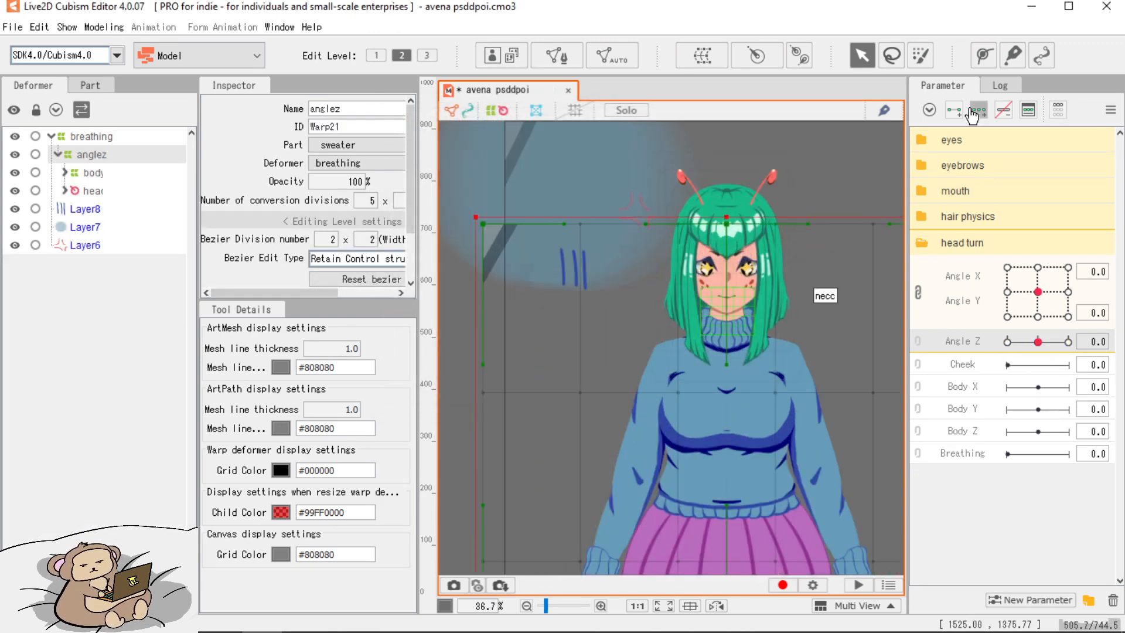
left_click(1008, 341)
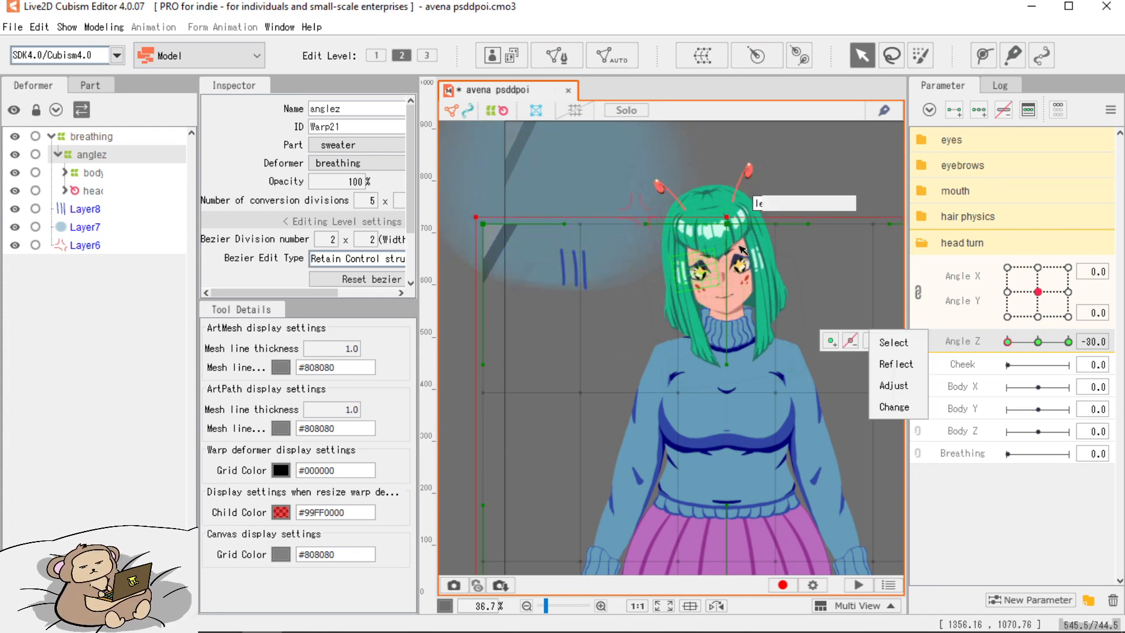
left_click_drag(764, 227, 735, 172)
left_click_drag(454, 171, 449, 191)
left_click_drag(736, 185, 644, 174)
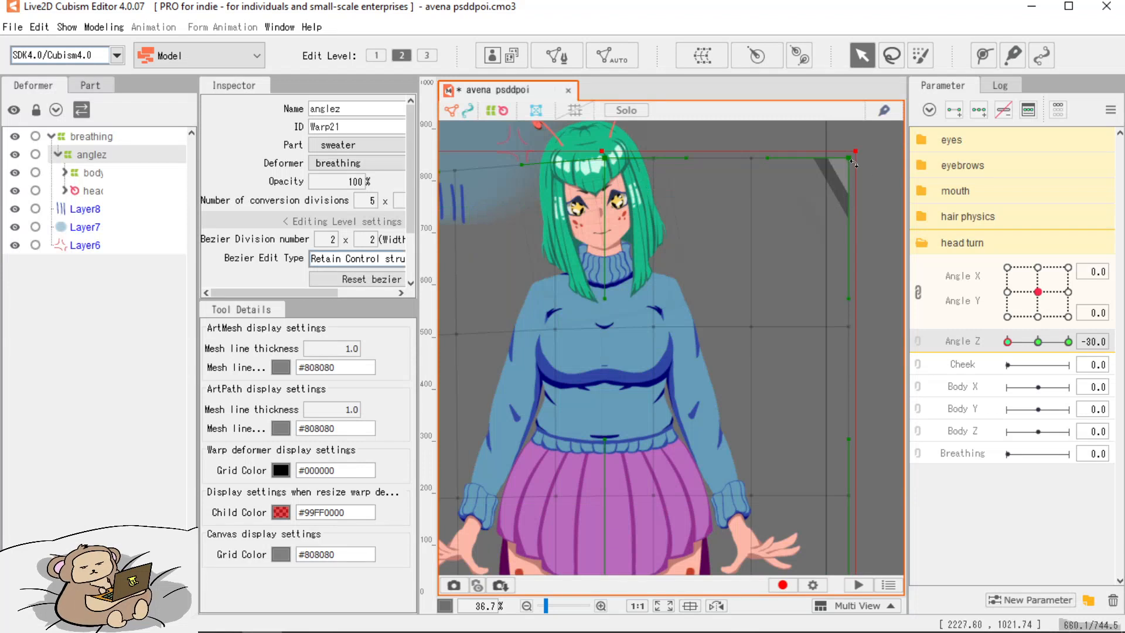
left_click_drag(850, 159, 851, 147)
left_click_drag(811, 274, 823, 244)
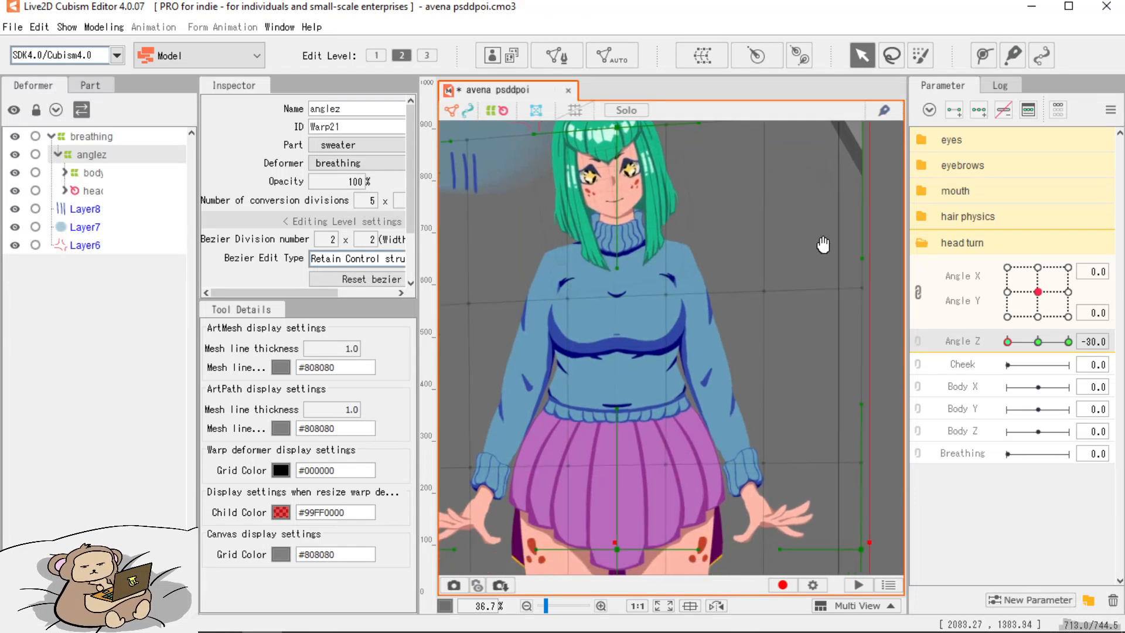
scroll(691, 436, "down", 2)
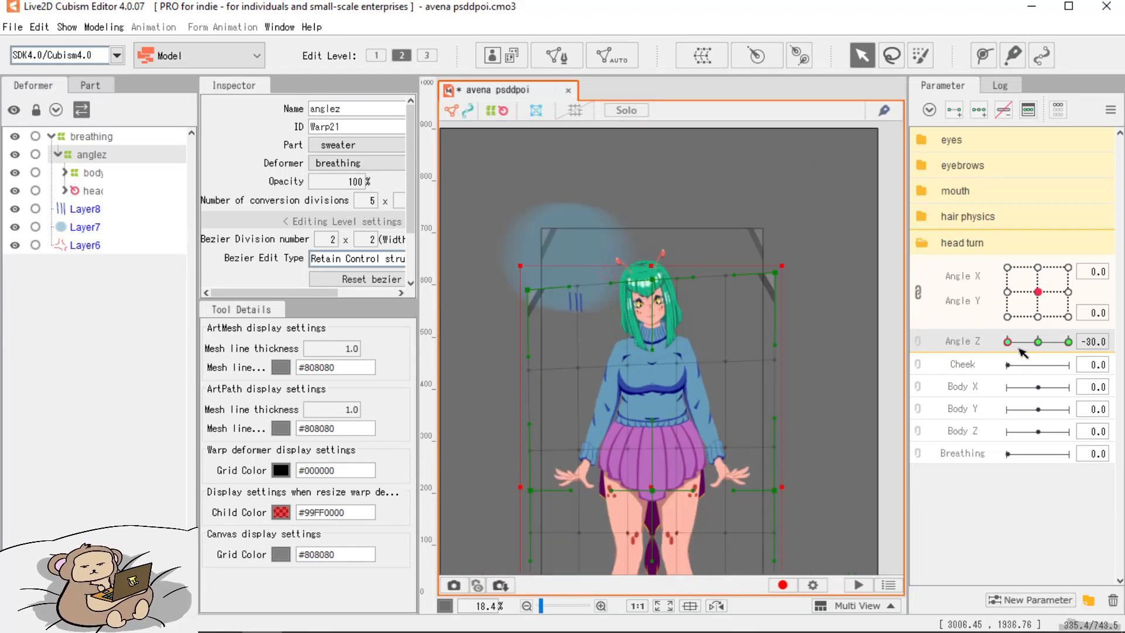
Slant the anglez deformer's upper edge the opposite way at Angle Z 30, and raise its lower left corner slightly.
left_click_drag(1010, 343, 1080, 358)
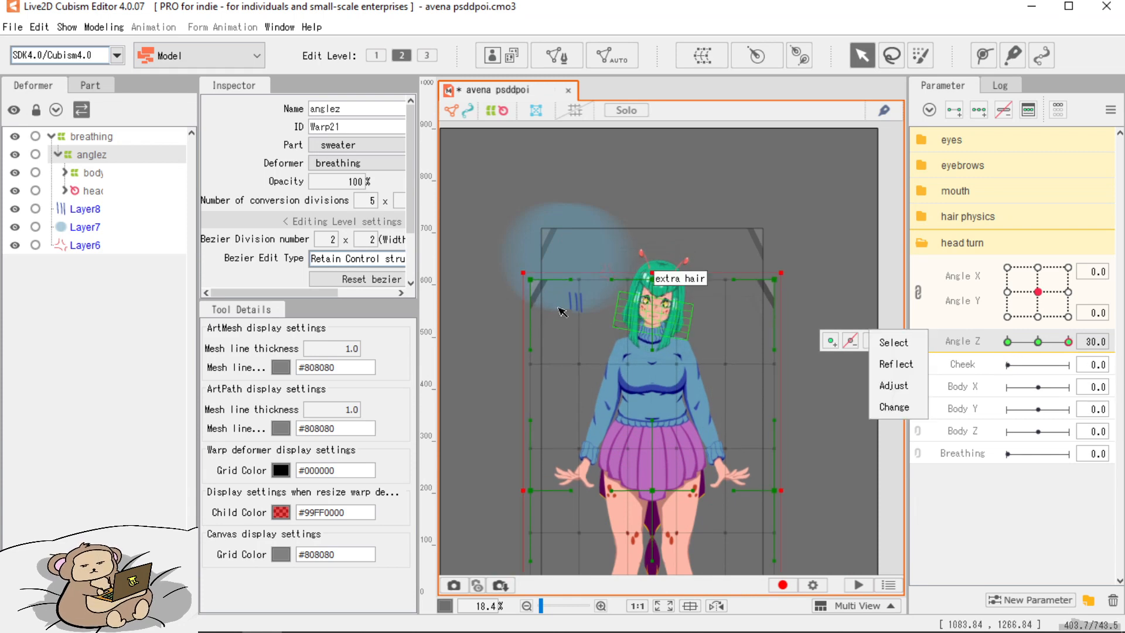
left_click_drag(530, 279, 530, 269)
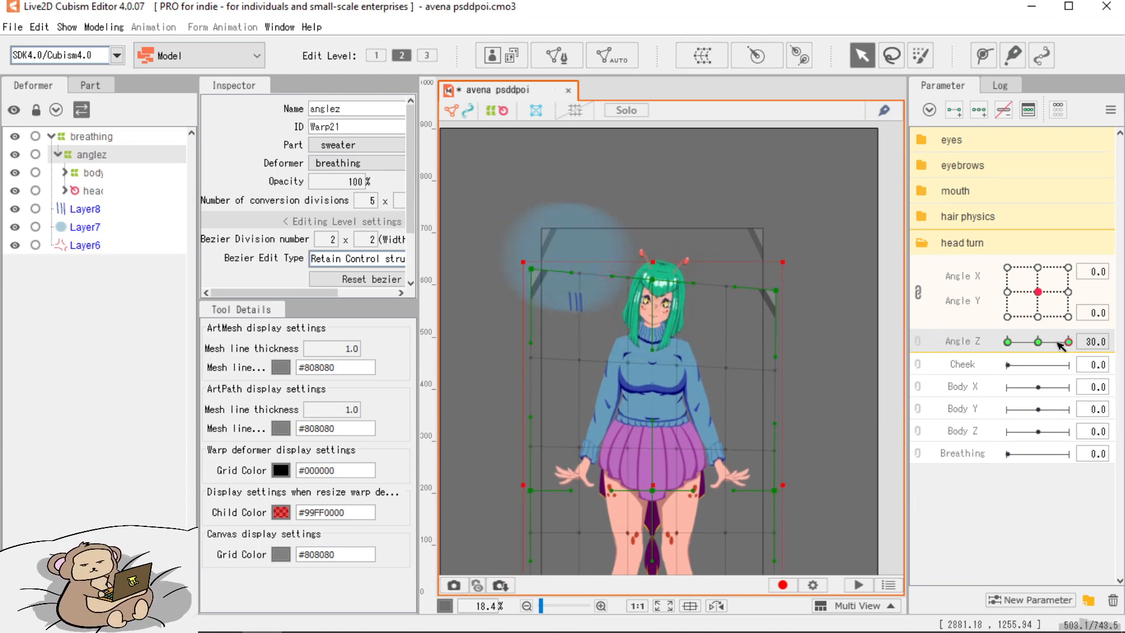
left_click_drag(1069, 342, 1084, 411)
left_click_drag(530, 491, 531, 484)
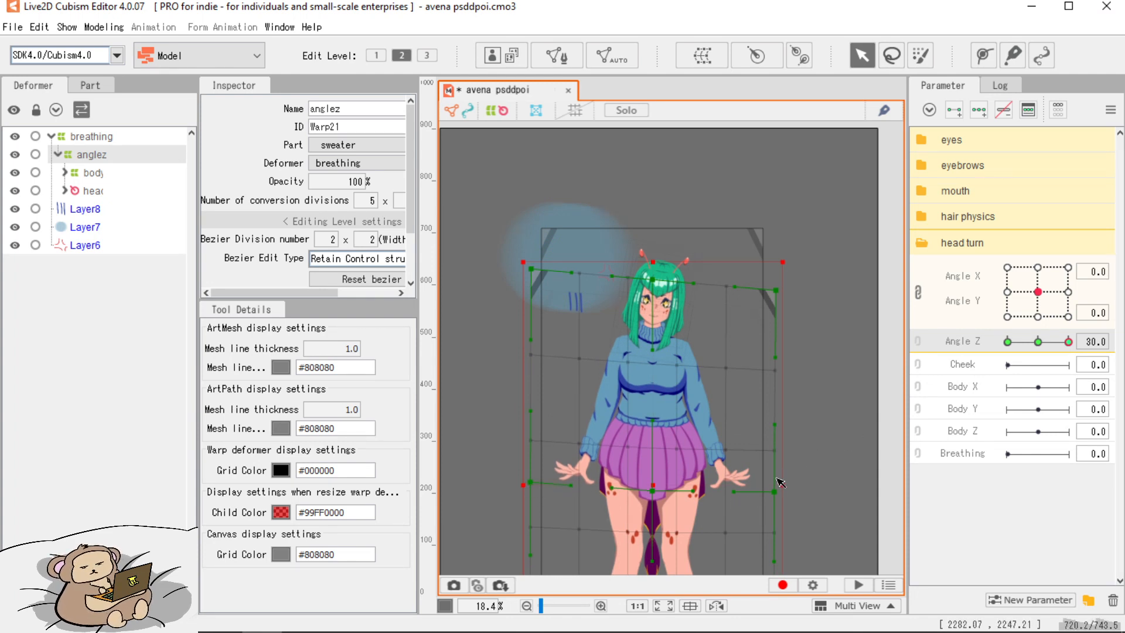
Preview the full-body lean at Angle Z -30 with the deformer deselected, and return Angle Z to 0.
left_click_drag(1050, 345, 996, 351)
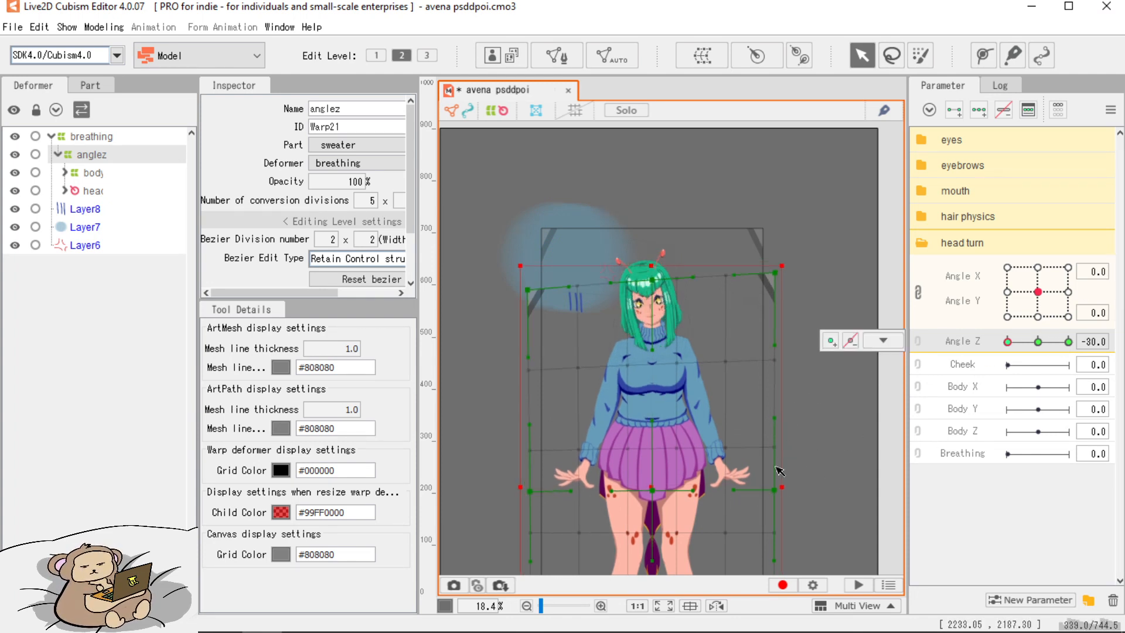
scroll(883, 457, "down", 2)
left_click(882, 453)
scroll(856, 436, "up", 2)
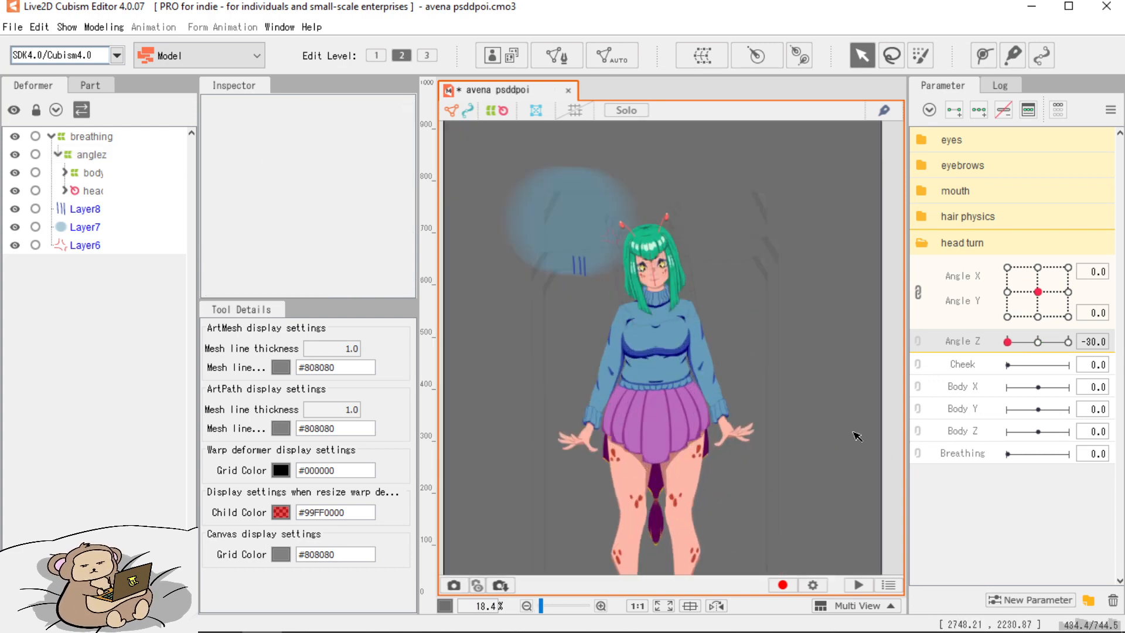
mouse_move(1014, 349)
left_mouse_down()
mouse_move(1077, 367)
mouse_move(1008, 378)
mouse_move(1074, 384)
mouse_move(1000, 389)
mouse_move(1093, 400)
mouse_move(951, 388)
mouse_move(1078, 386)
mouse_move(906, 388)
mouse_move(932, 368)
mouse_move(913, 369)
mouse_move(1090, 380)
mouse_move(991, 382)
mouse_move(1027, 347)
left_mouse_up()
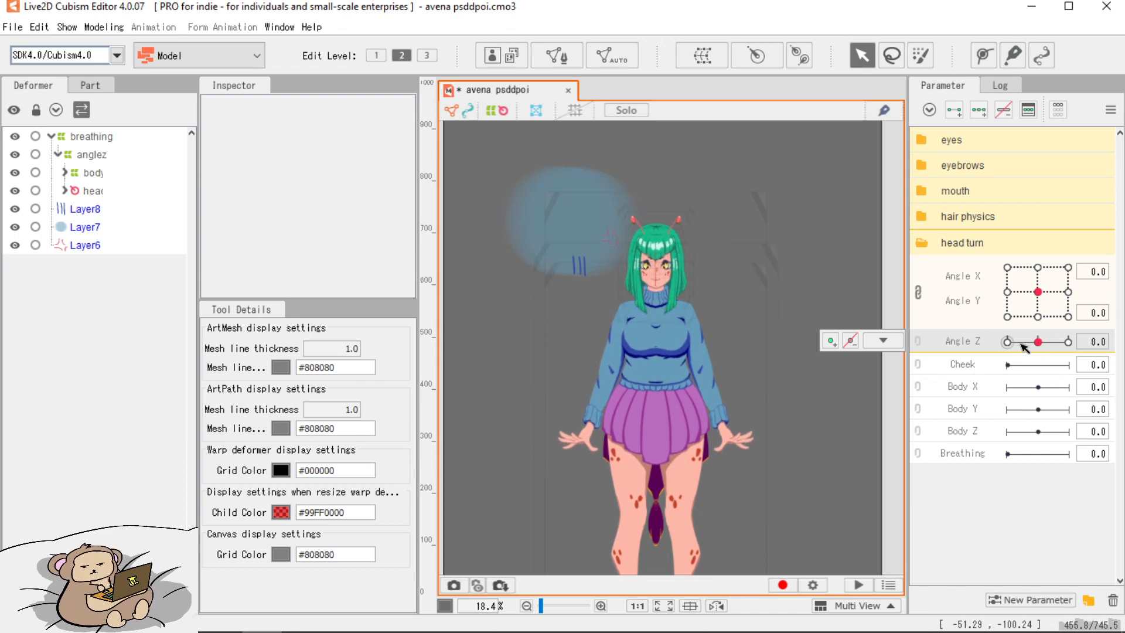
Save the model file with Angle Z at its neutral pose.
key("ctrl+s")
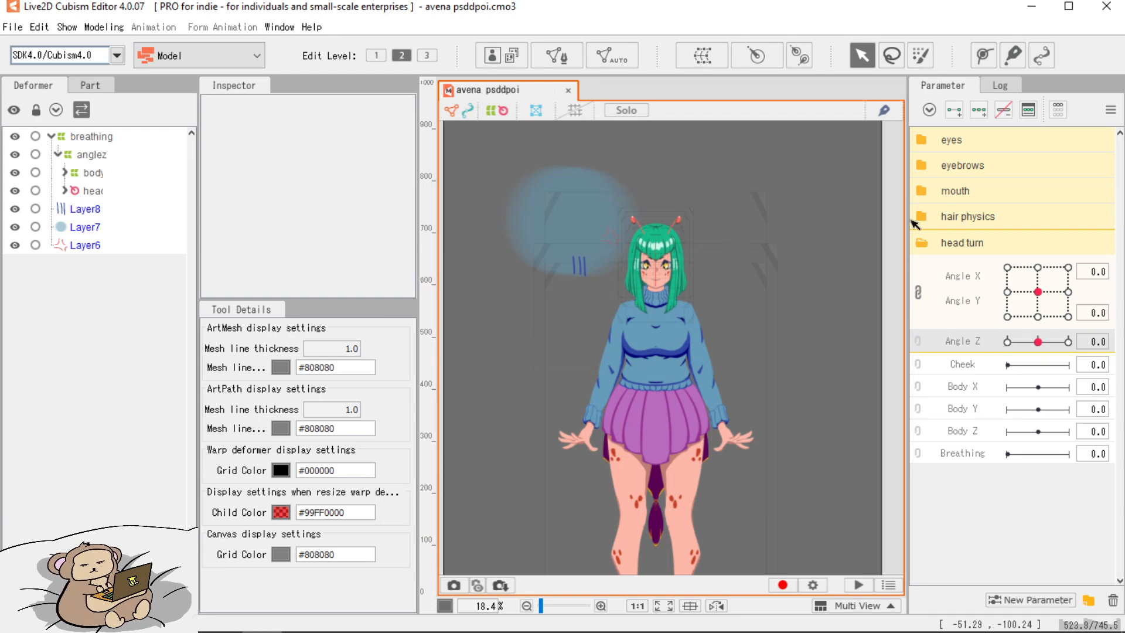
scroll(621, 403, "down", 2)
scroll(621, 404, "up", 1)
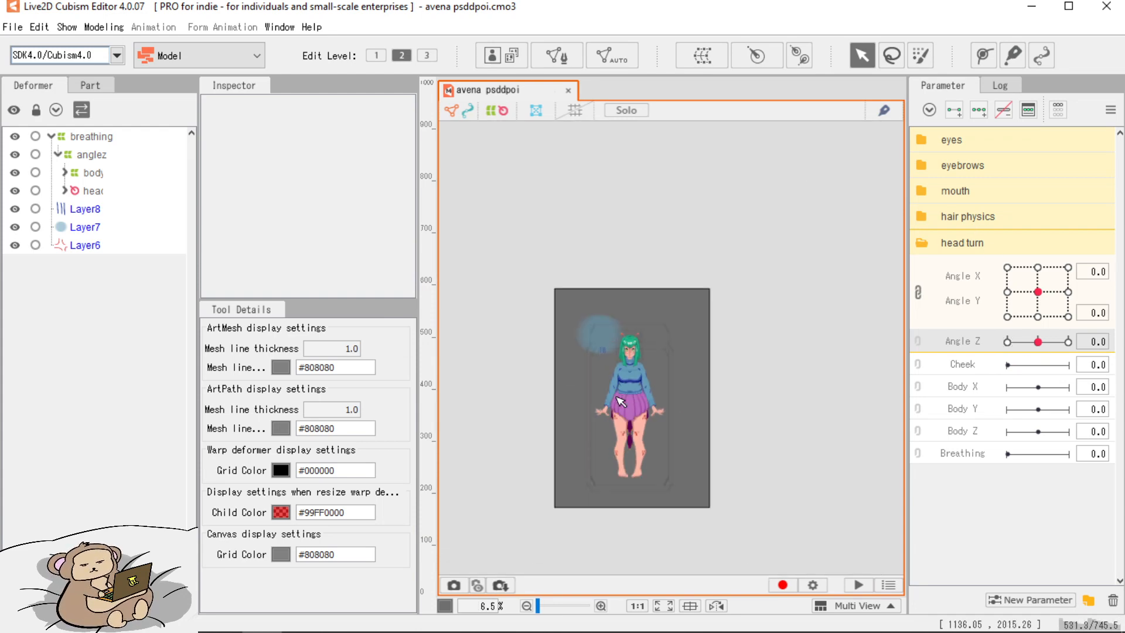
Group the front neck, bust, base body, neck pompf, front skirt and back skirt meshes under a new parent warp deformer named body xy.
left_click(923, 248)
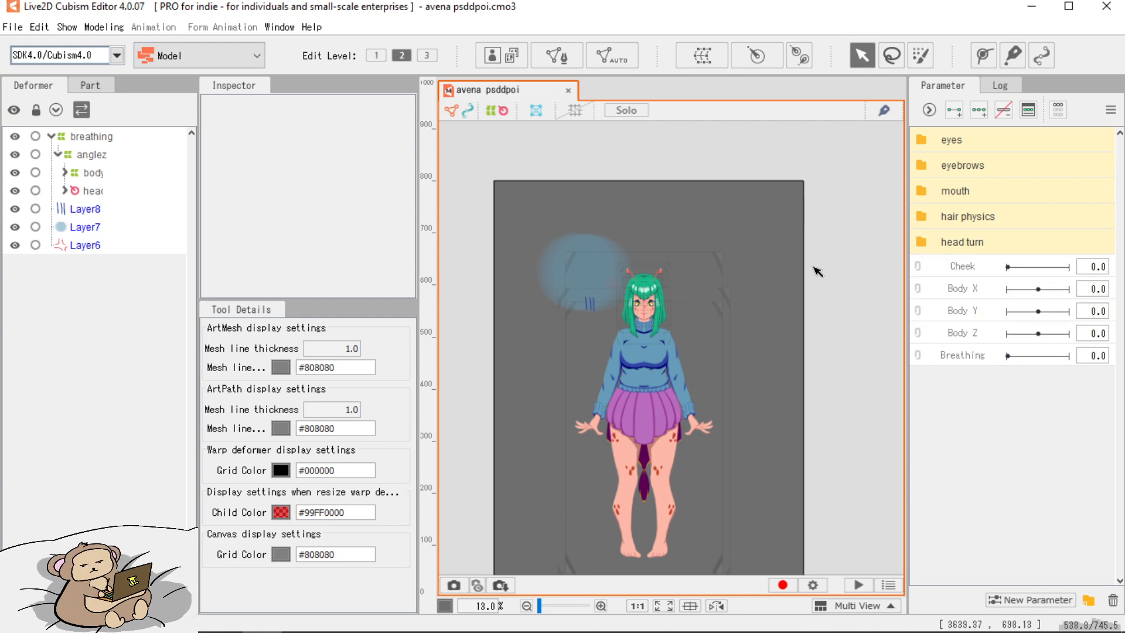
left_click(67, 172)
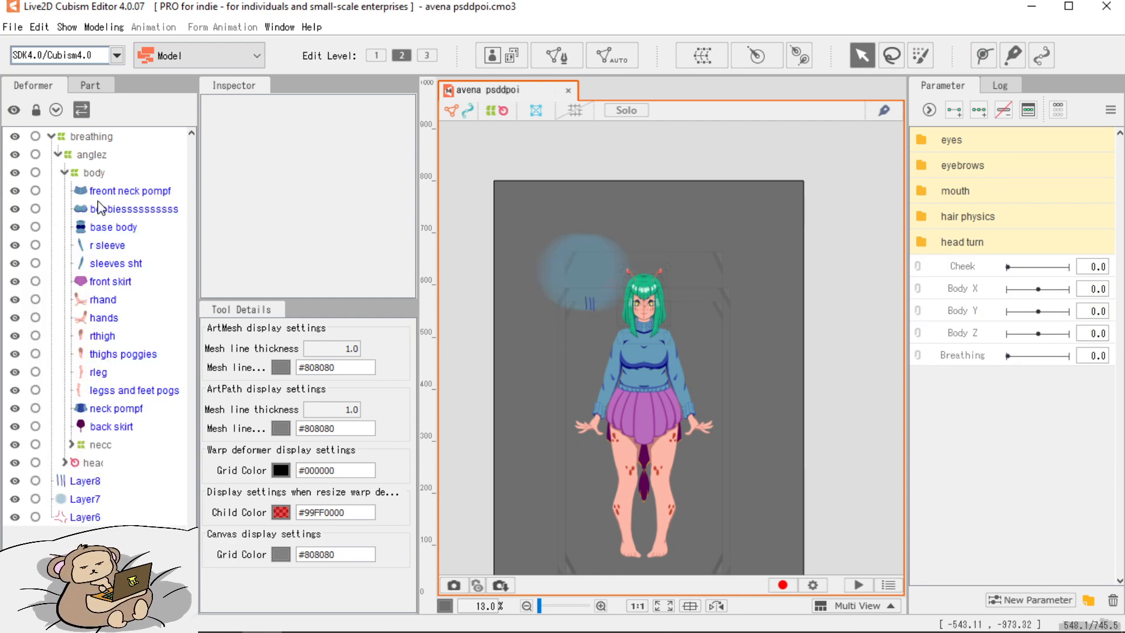
scroll(580, 299, "up", 2)
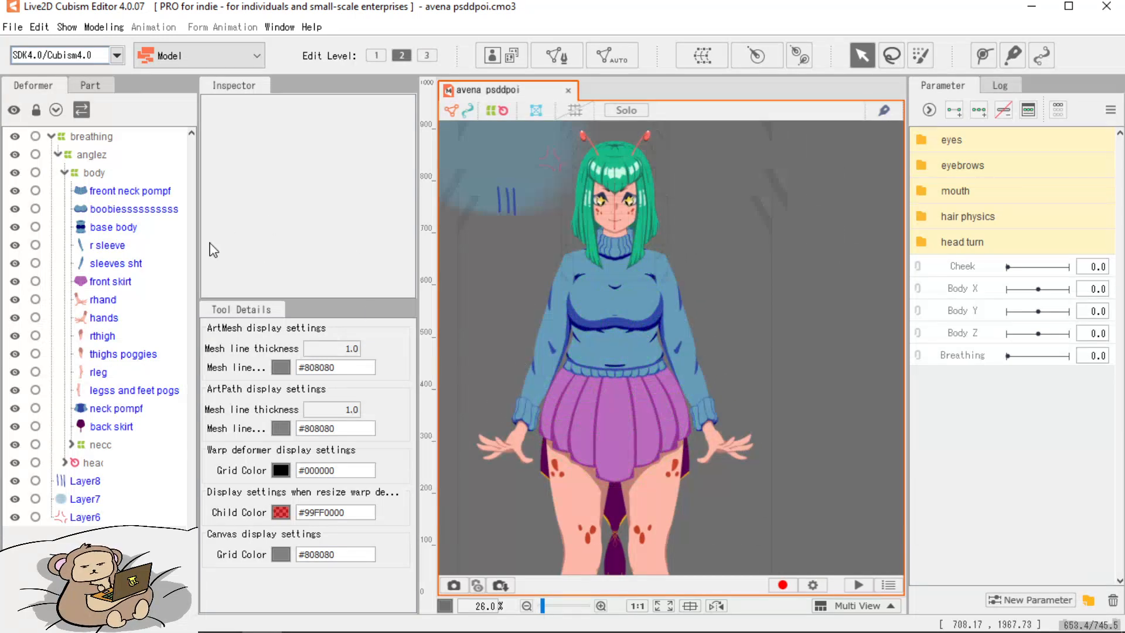
left_click_drag(113, 194, 109, 234)
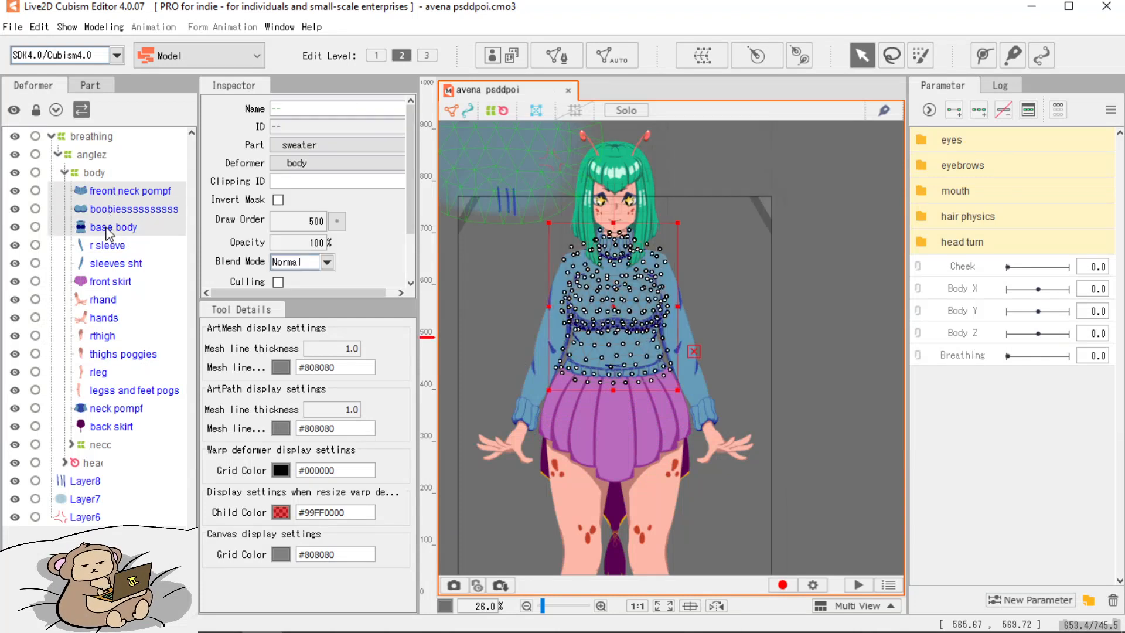
left_click(112, 282, "ctrl")
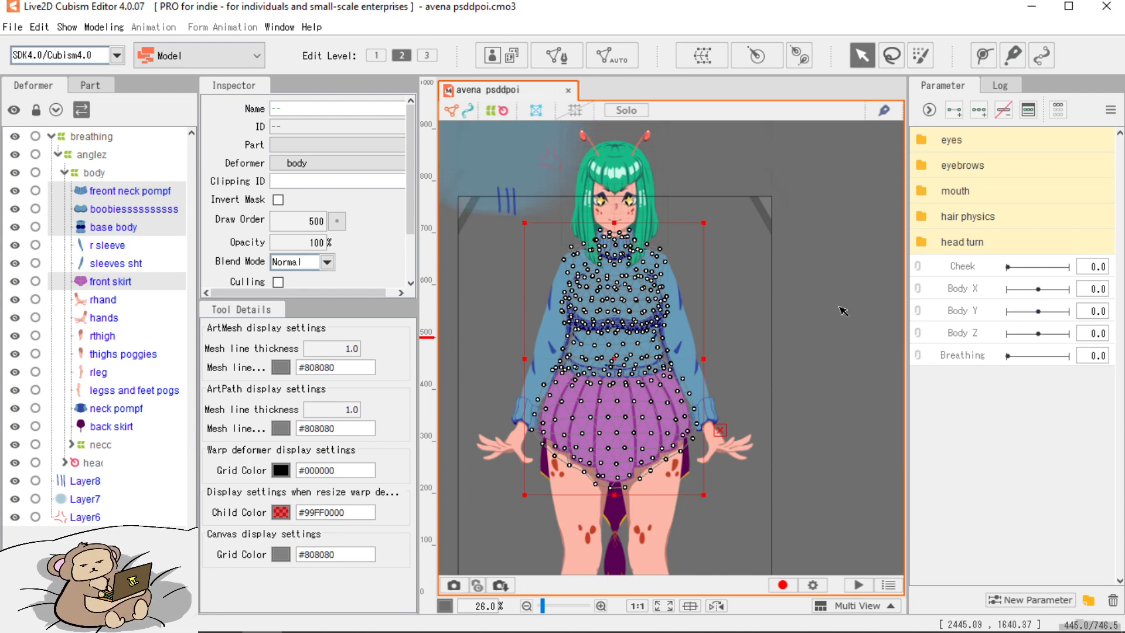
left_click(110, 412, "ctrl")
left_click(111, 426, "ctrl")
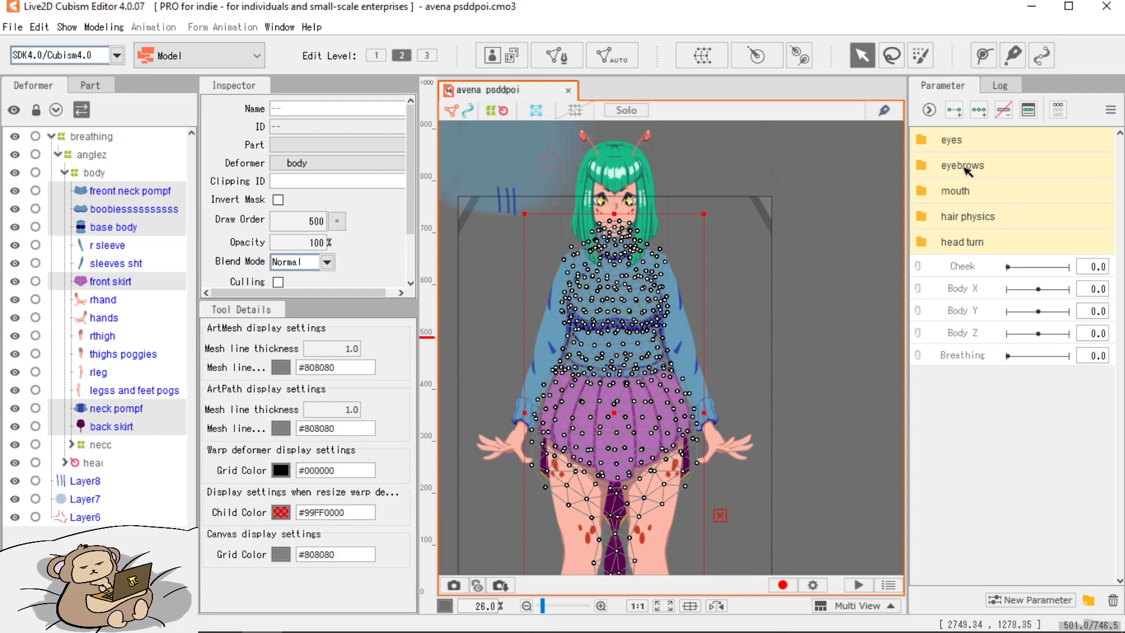
left_click(702, 55)
left_click_drag(639, 186, 431, 190)
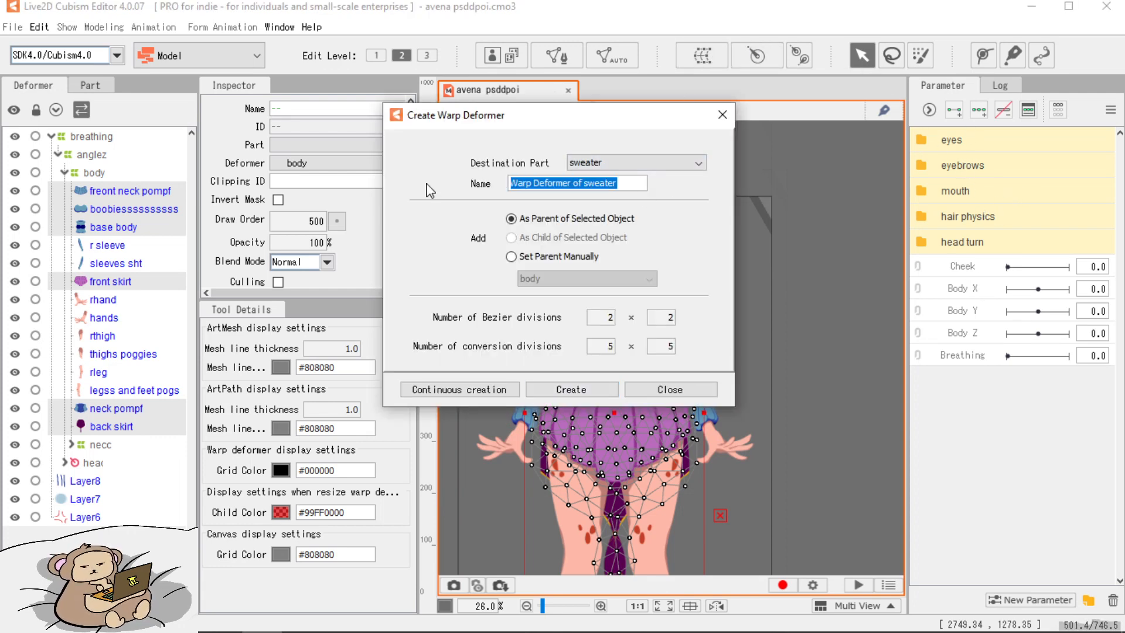
key("BackSpace")
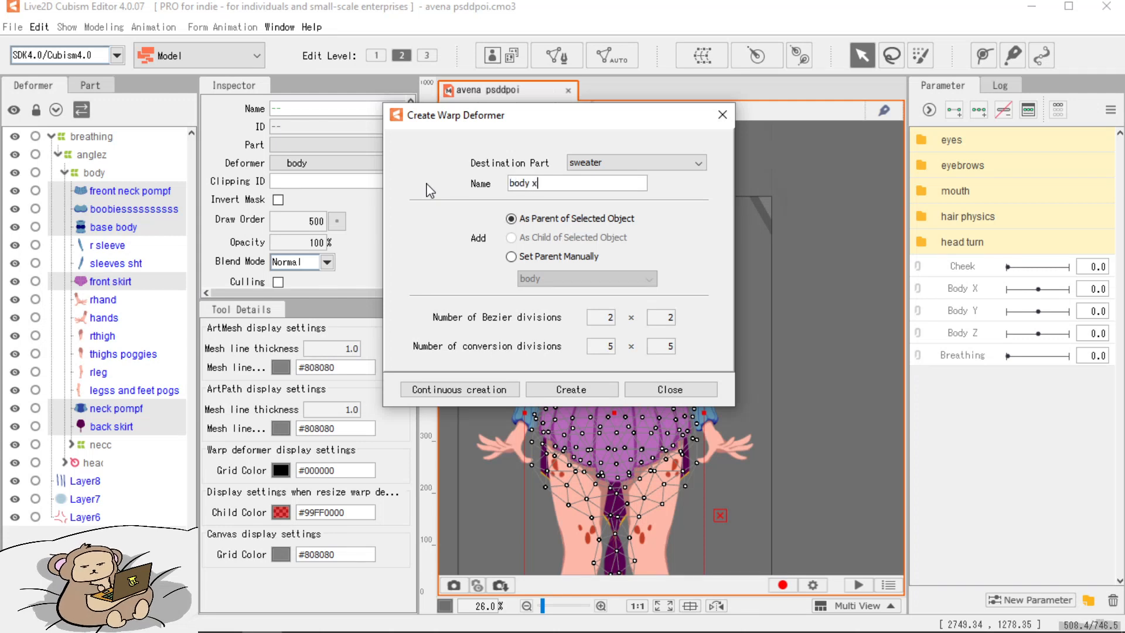
left_click(572, 389)
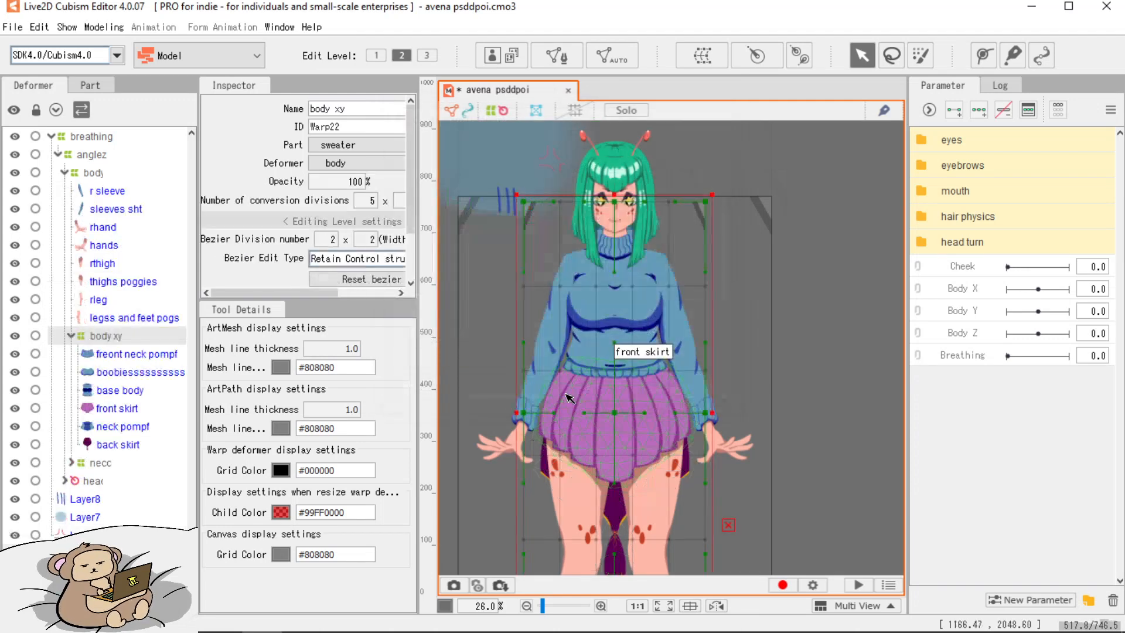
Add three keys on Body X to the body xy deformer, with Body X at 10, and pose the head at Angle X 30.
left_click(973, 295)
left_click(987, 117)
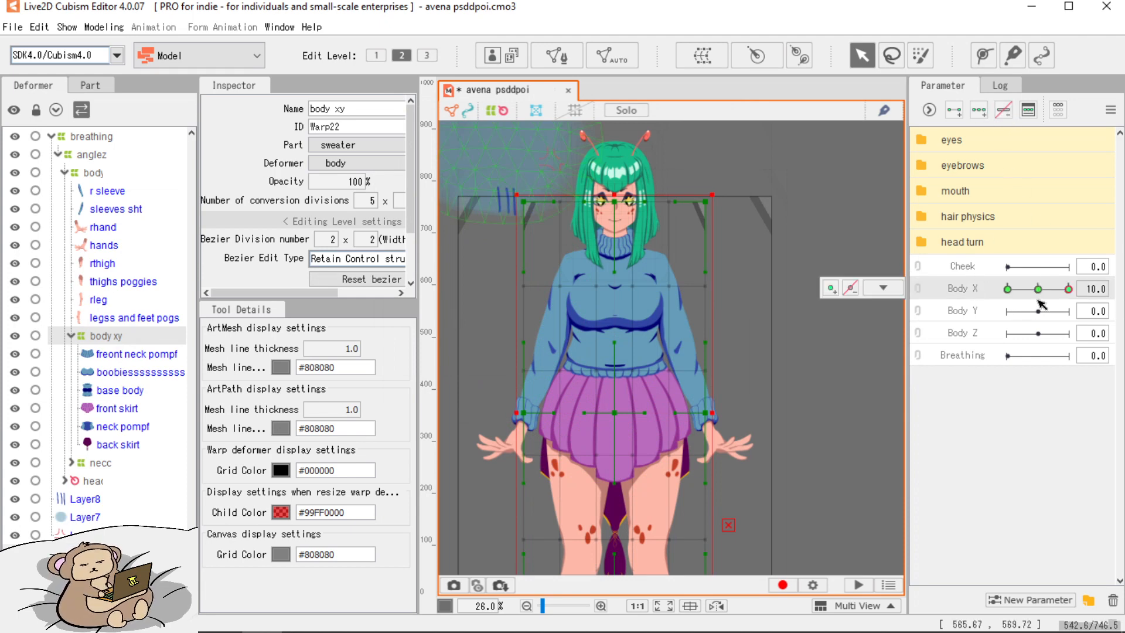
left_click(921, 242)
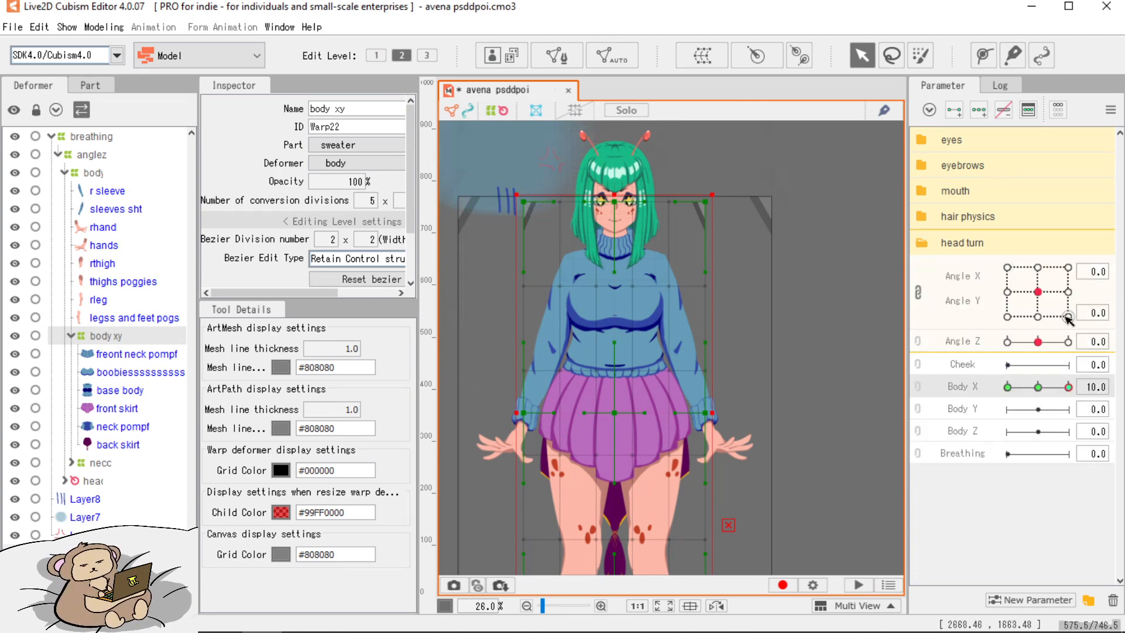
left_click(1068, 293)
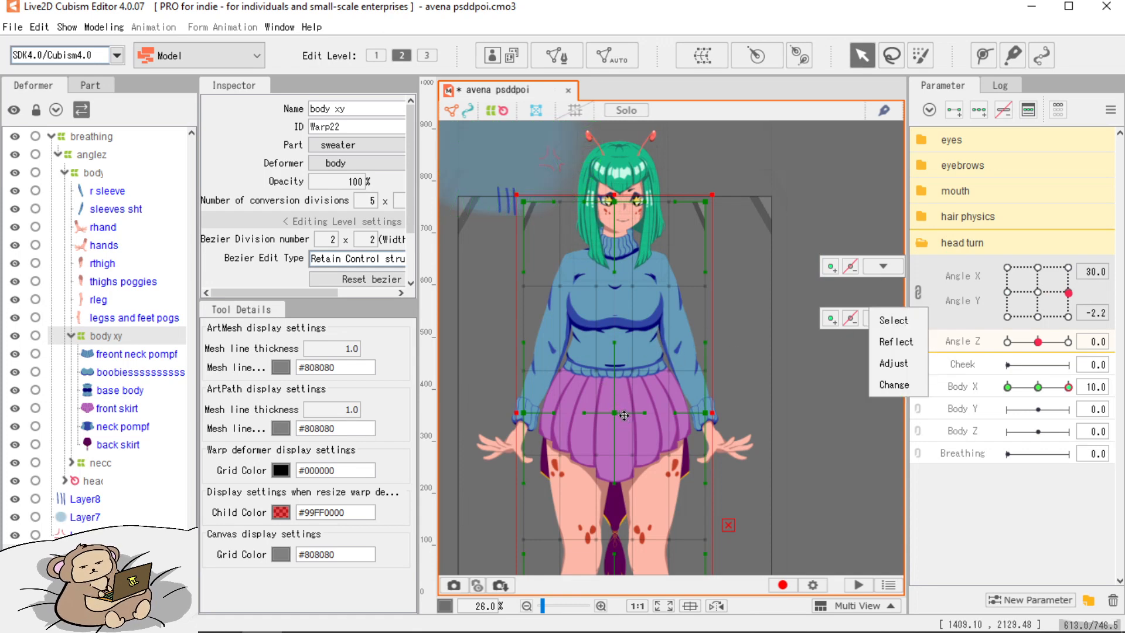
left_click(731, 532)
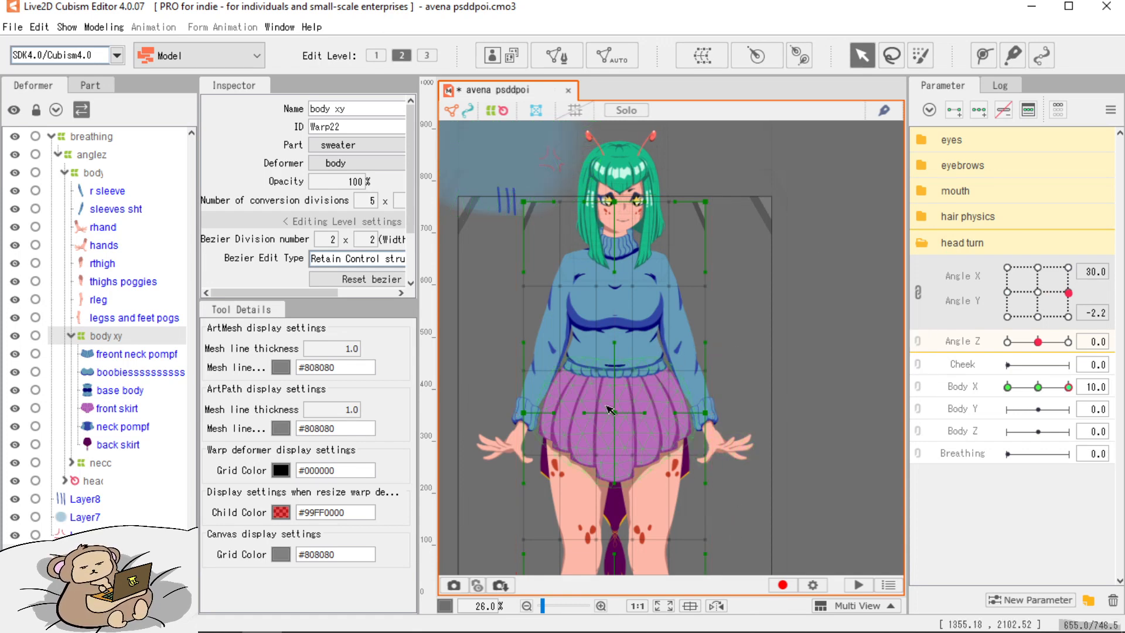
At Body X 10, shift the body xy deformer's centre and upper middle points slightly right, and pull its upper left corner outward.
left_click_drag(615, 413, 624, 414)
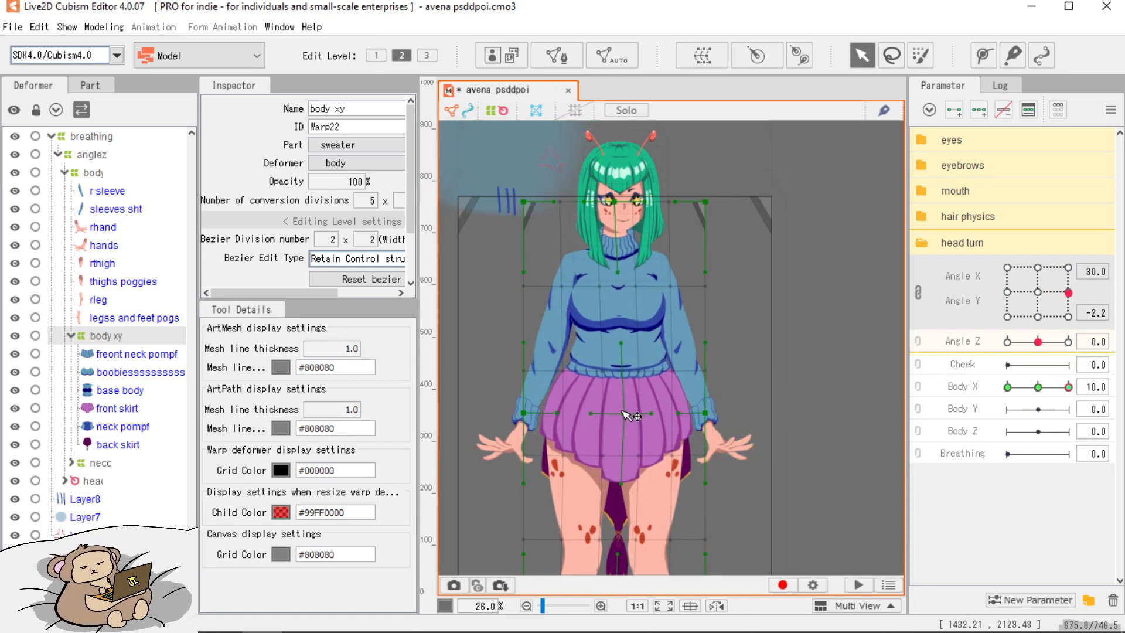
left_click_drag(616, 202, 621, 202)
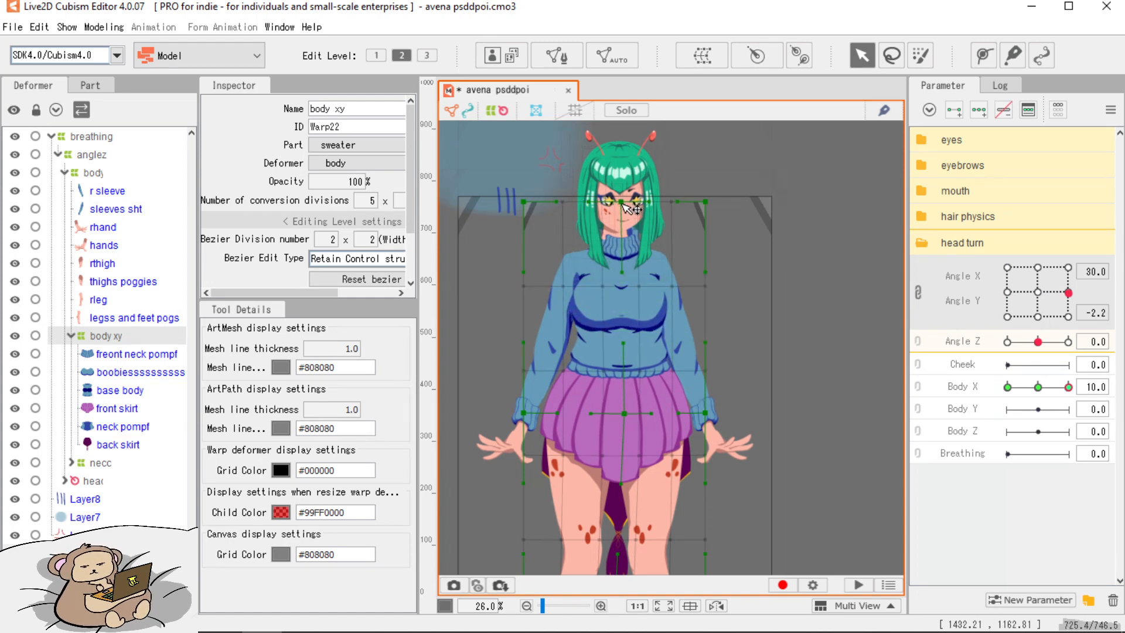
left_click_drag(523, 202, 512, 205)
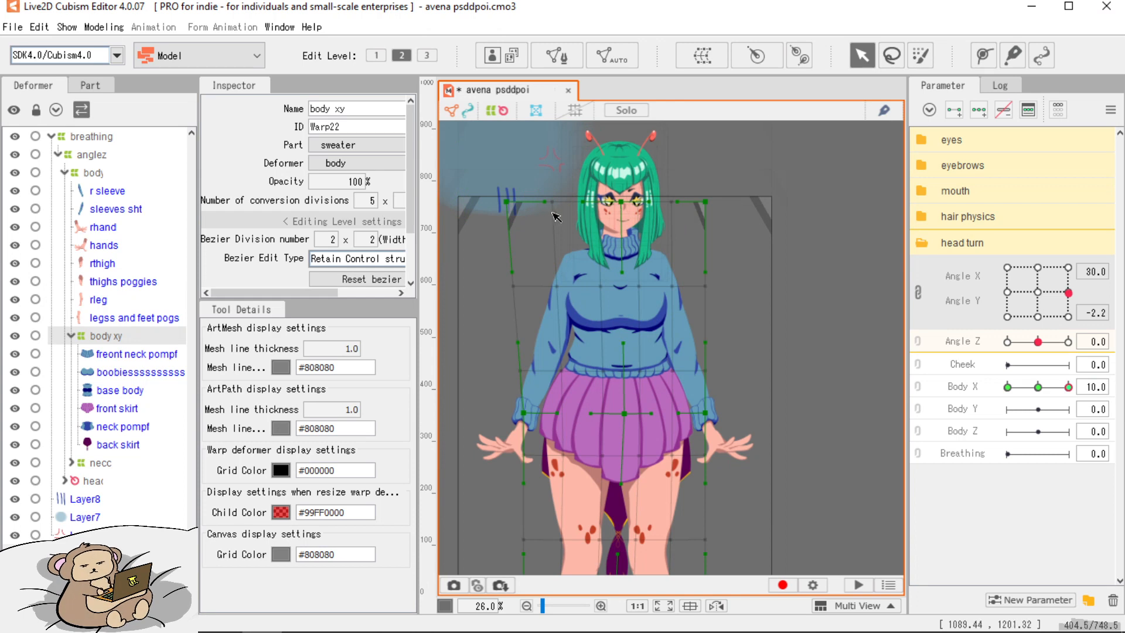
scroll(613, 237, "up", 3)
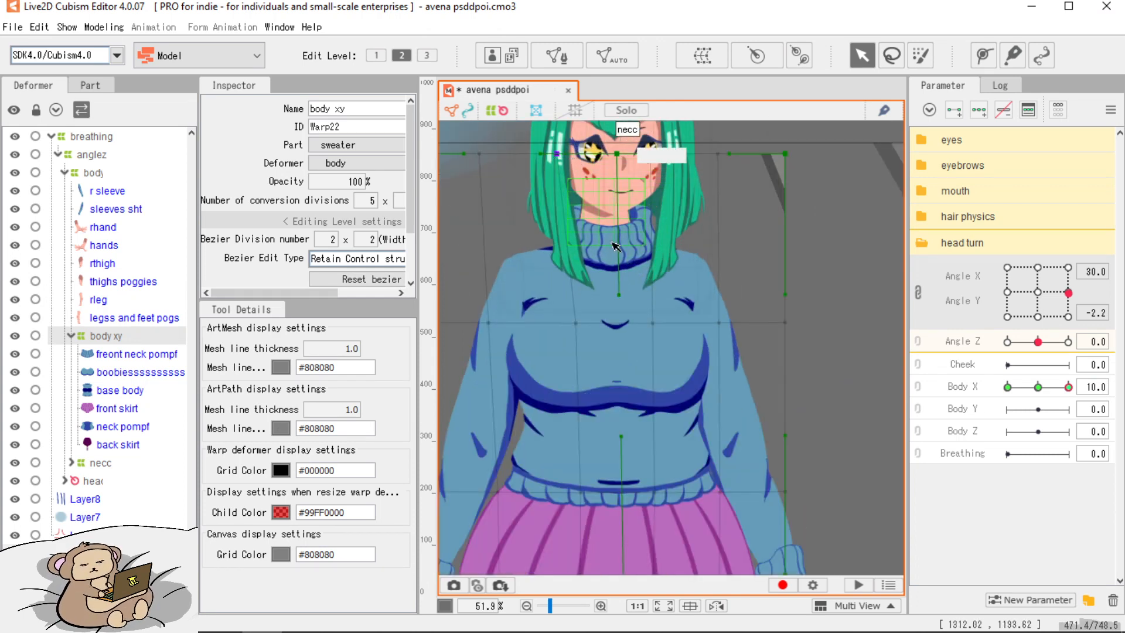
scroll(647, 288, "down", 2)
left_click_drag(665, 404, 662, 288)
scroll(662, 289, "down", 3)
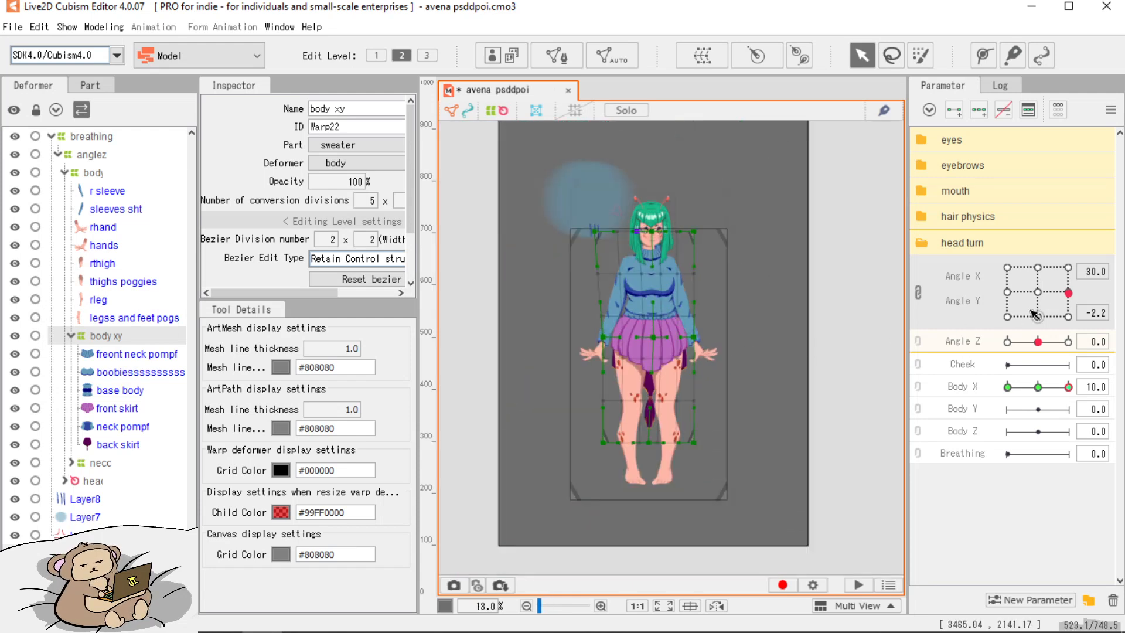
Set Body X to -10 and turn the head to Angle X -30 for shaping the opposite body turn.
left_click(1071, 389)
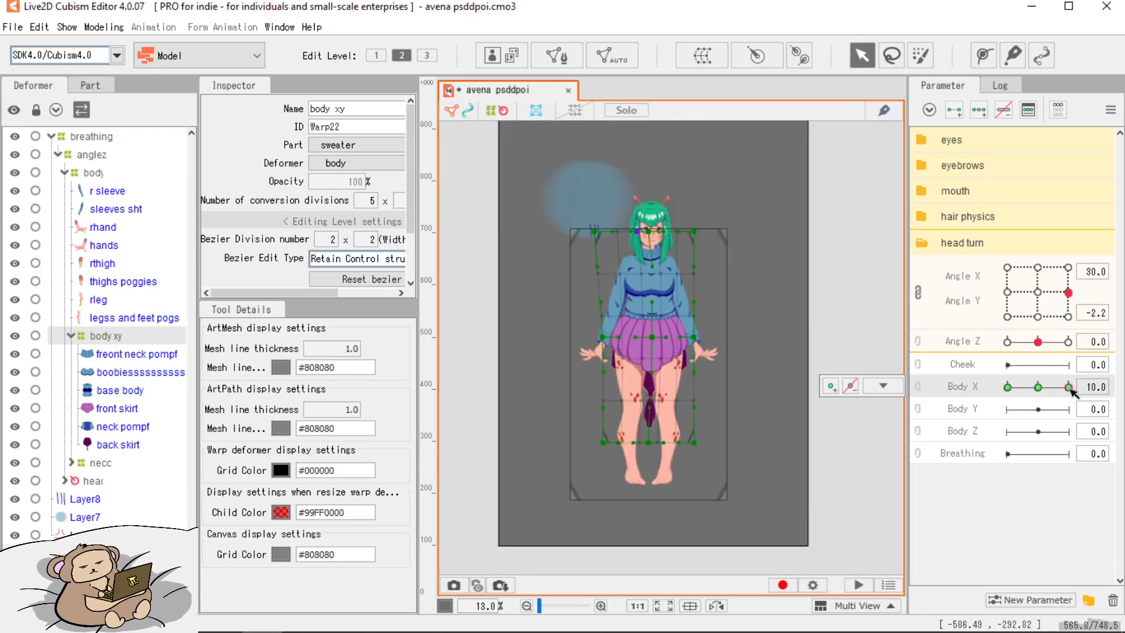
left_click_drag(1068, 388, 1022, 388)
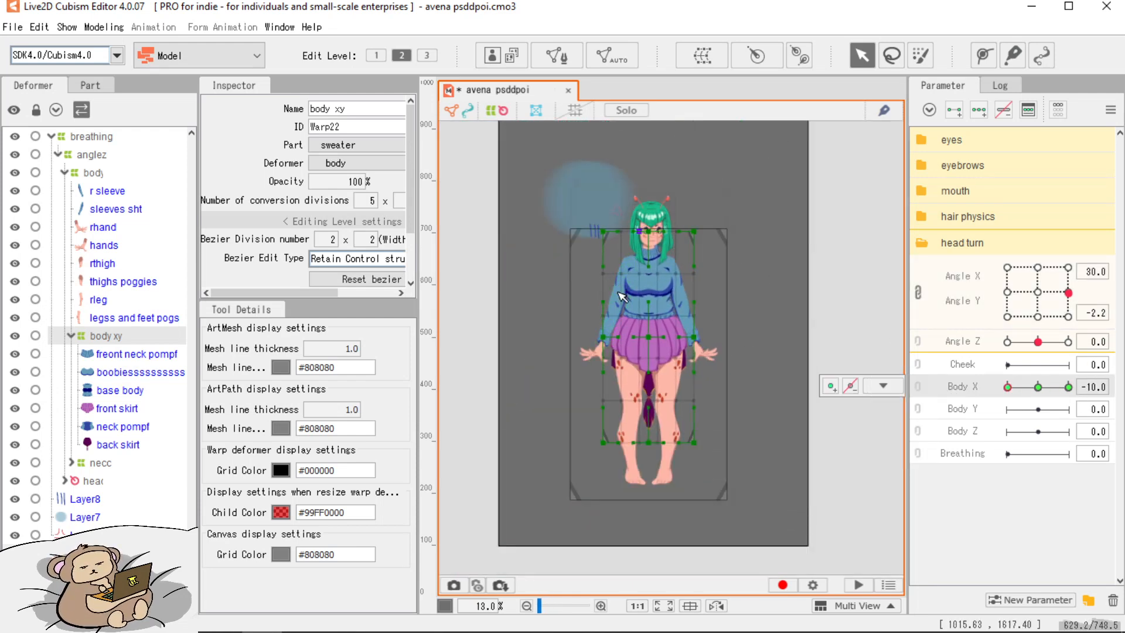
scroll(623, 297, "up", 3)
left_click_drag(604, 293, 602, 349)
left_click_drag(625, 207, 613, 257)
left_click(1009, 292)
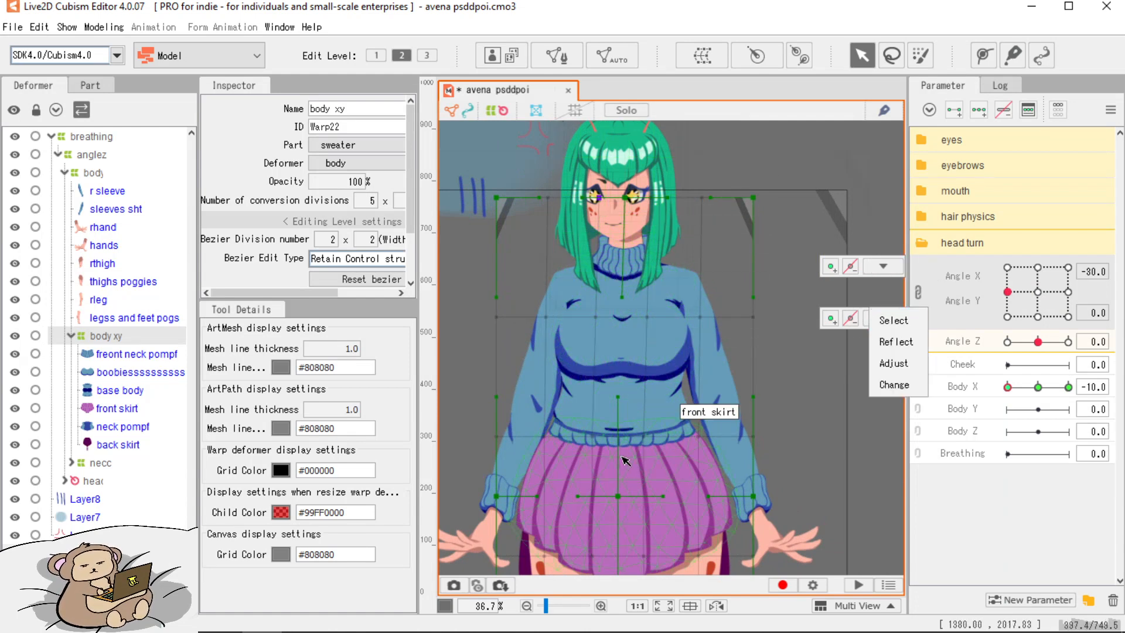
Shift the body xy deformer's centre control point at the skirt slightly left at Body X -10, comparing it against the other Body X key.
left_click_drag(619, 496, 619, 497)
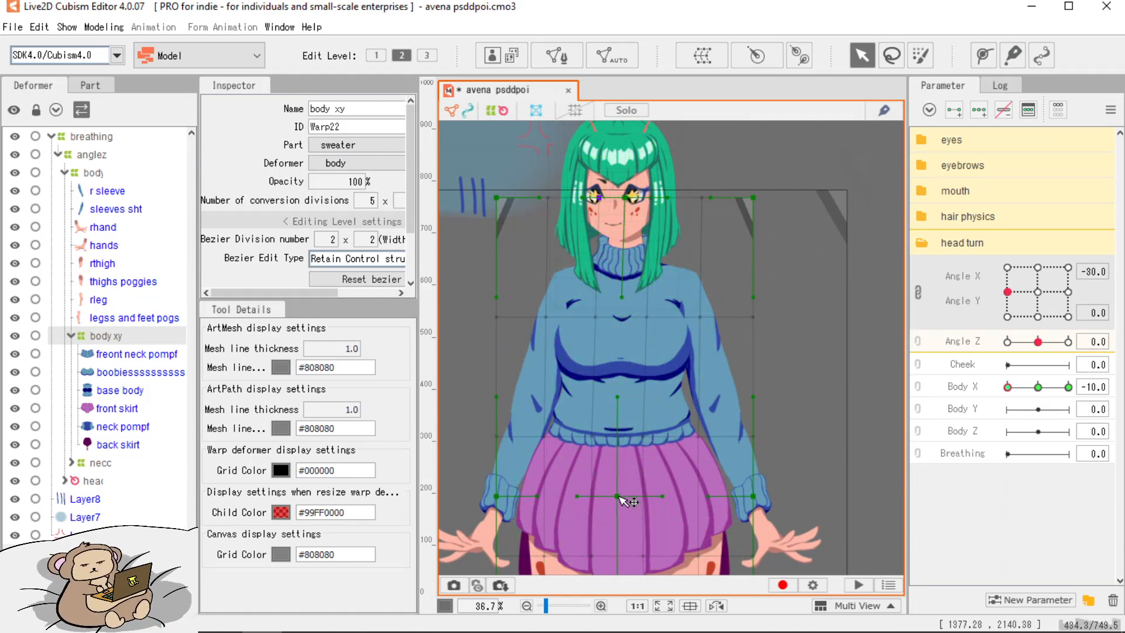
scroll(663, 420, "down", 3)
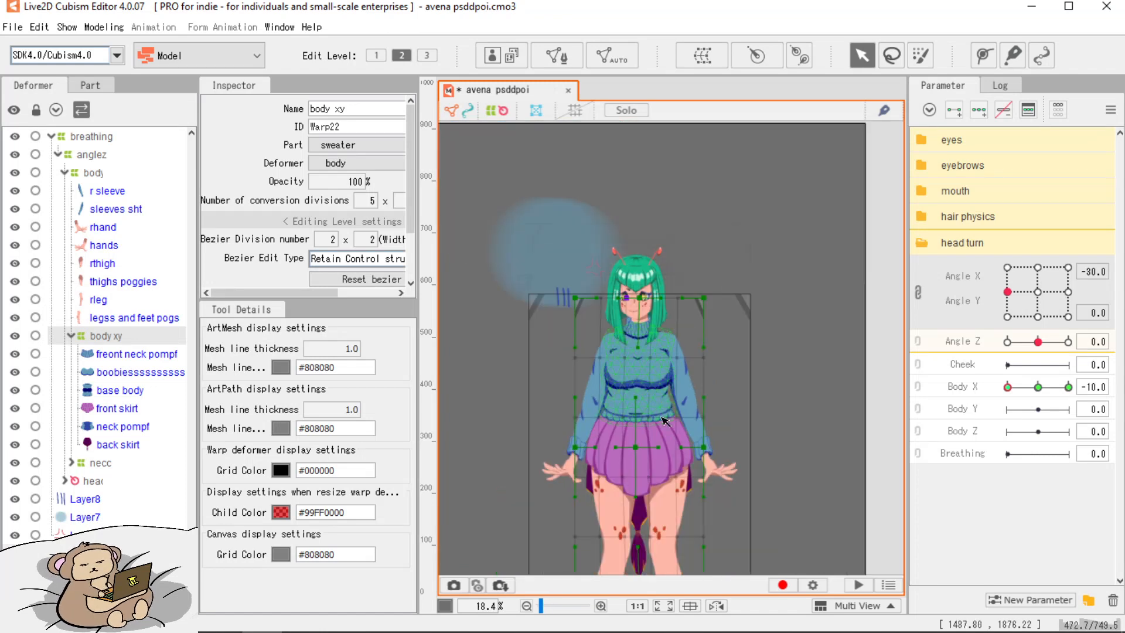
scroll(691, 455, "up", 2)
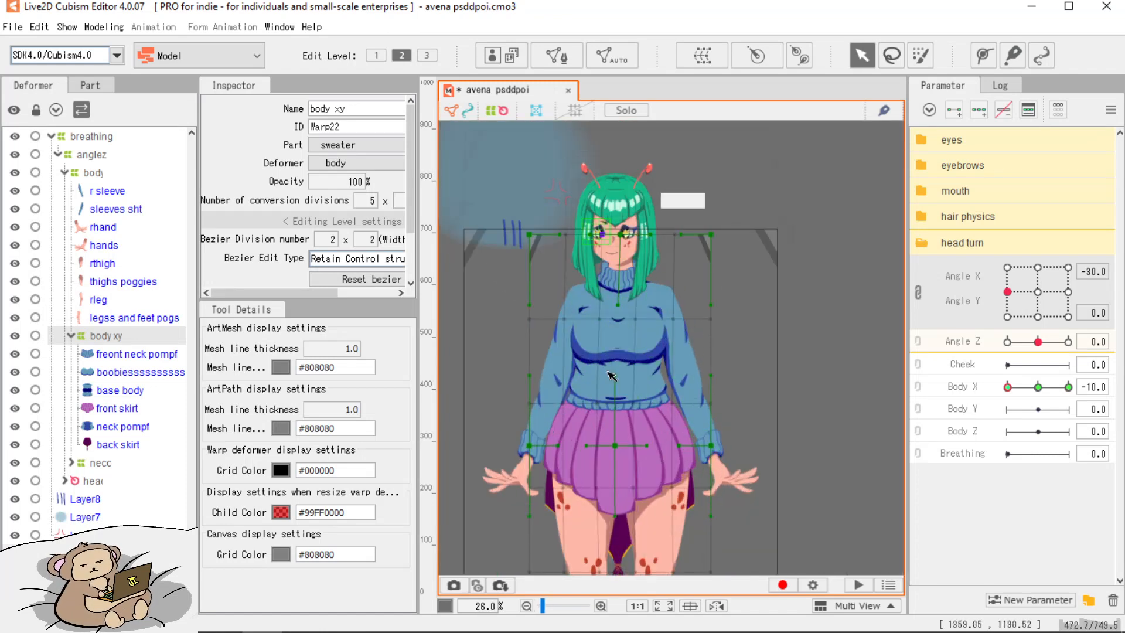
left_click(1068, 387)
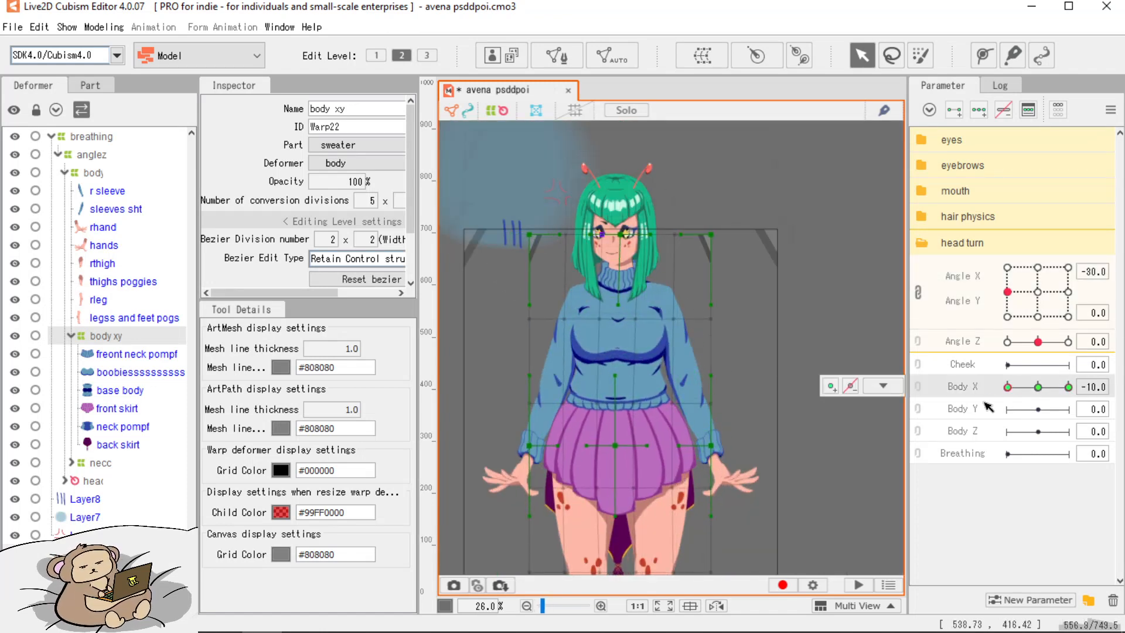
left_click_drag(1068, 386, 1007, 388)
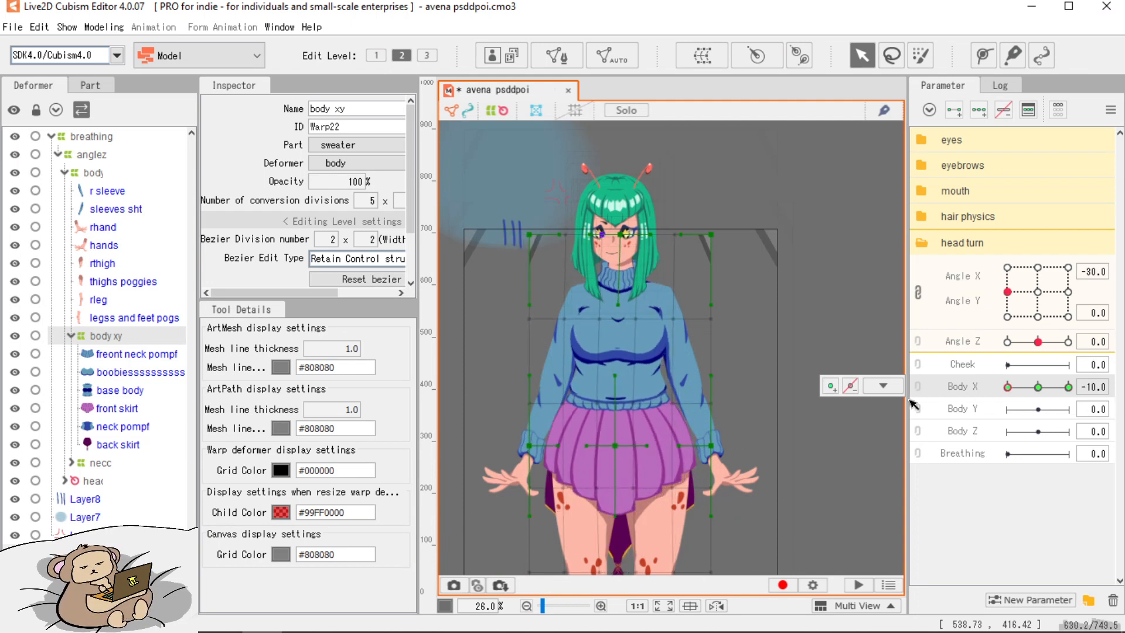
left_click_drag(620, 446, 614, 446)
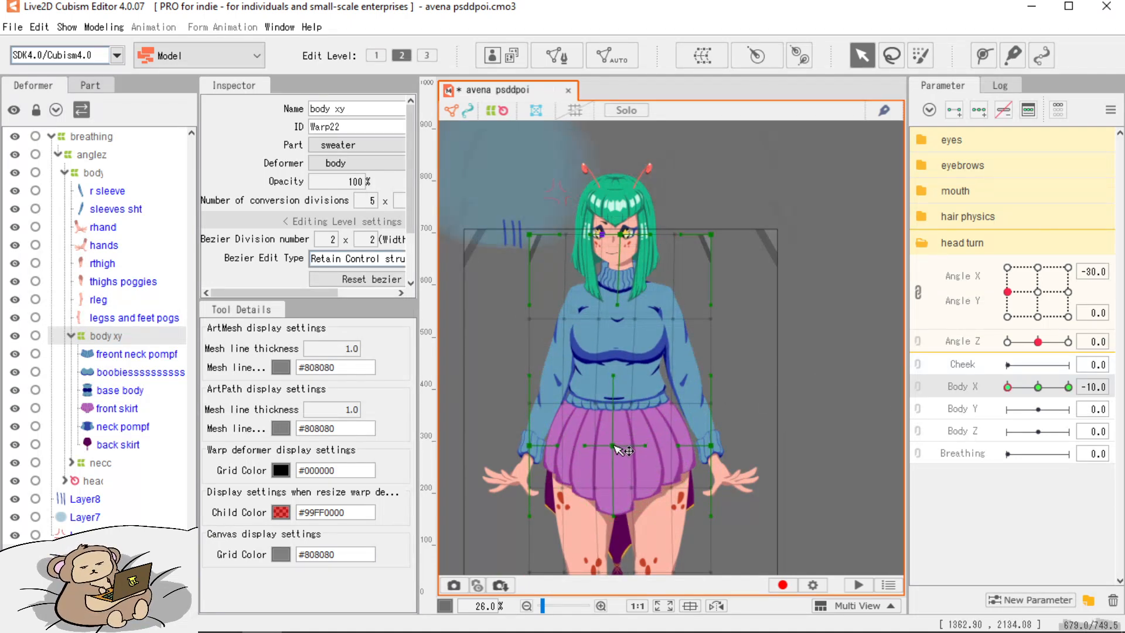
left_click_drag(664, 494, 656, 459)
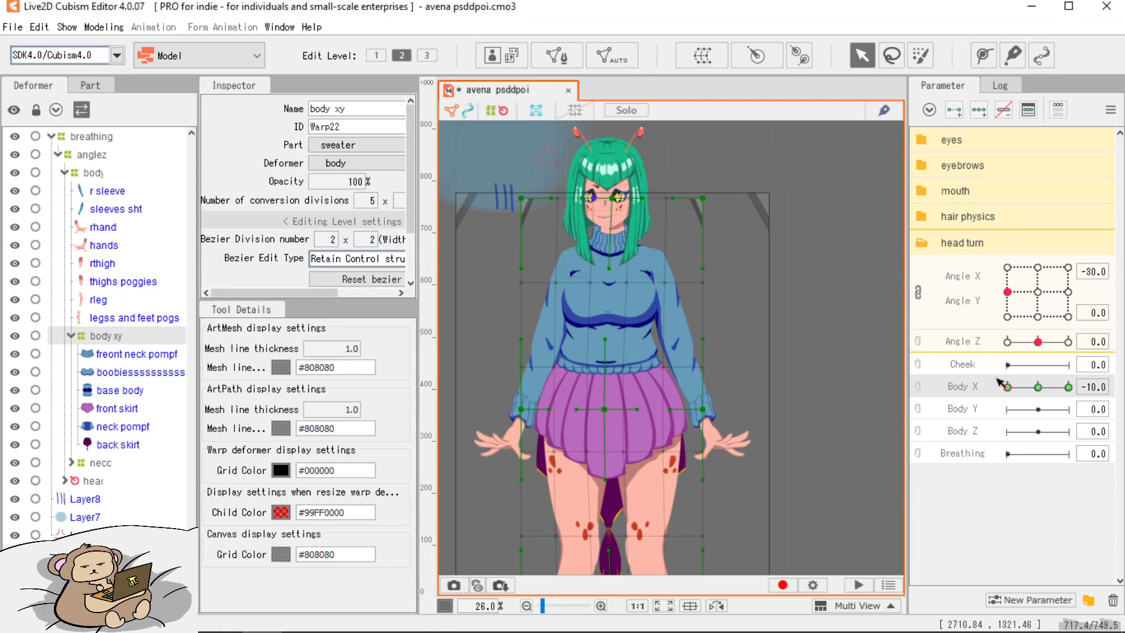
mouse_move(1003, 385)
left_mouse_down()
mouse_move(1084, 393)
mouse_move(996, 400)
left_mouse_up()
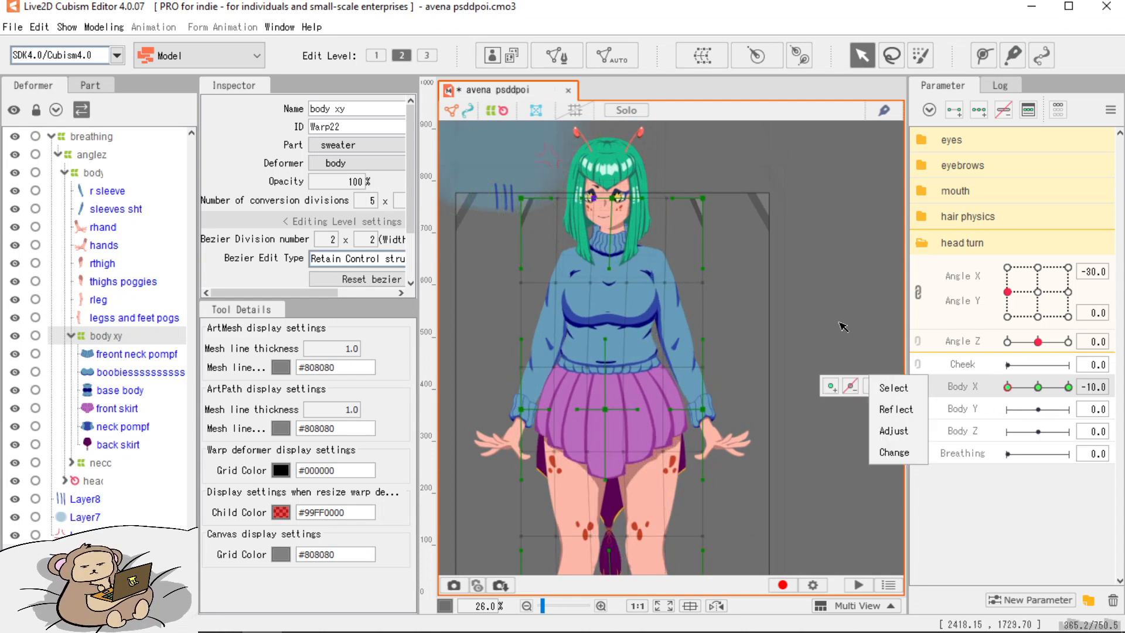
At Body X -10, nudge the body xy deformer's points near the face and at the sweater hem.
mouse_move(610, 201)
left_mouse_down()
mouse_move(594, 203)
mouse_move(617, 205)
left_mouse_up()
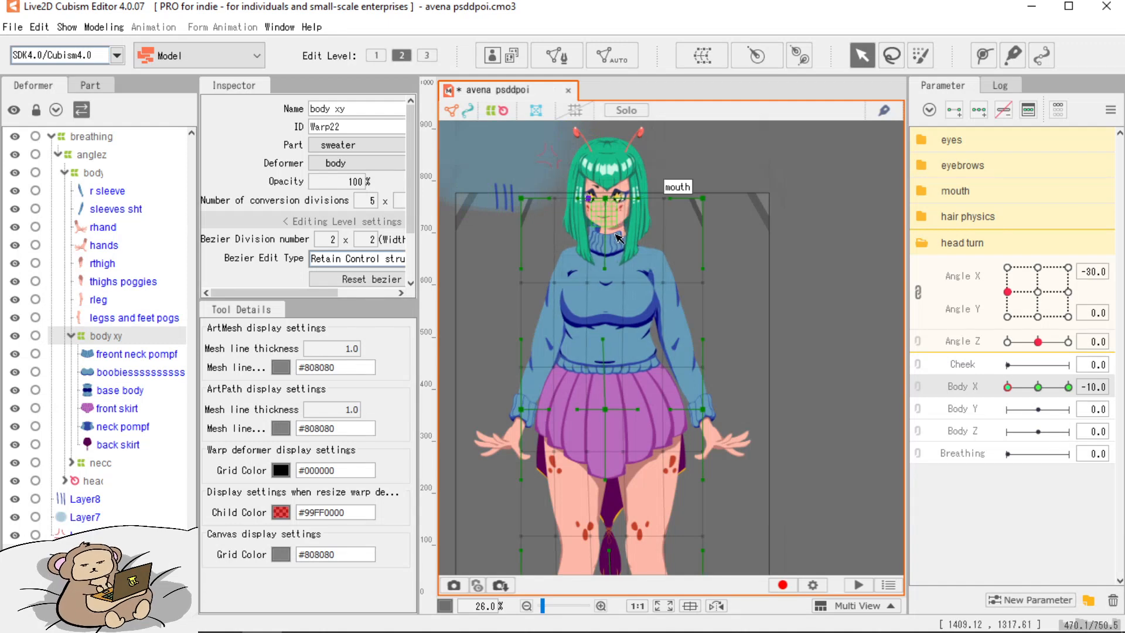
scroll(615, 205, "up", 4)
left_click_drag(592, 161, 644, 167)
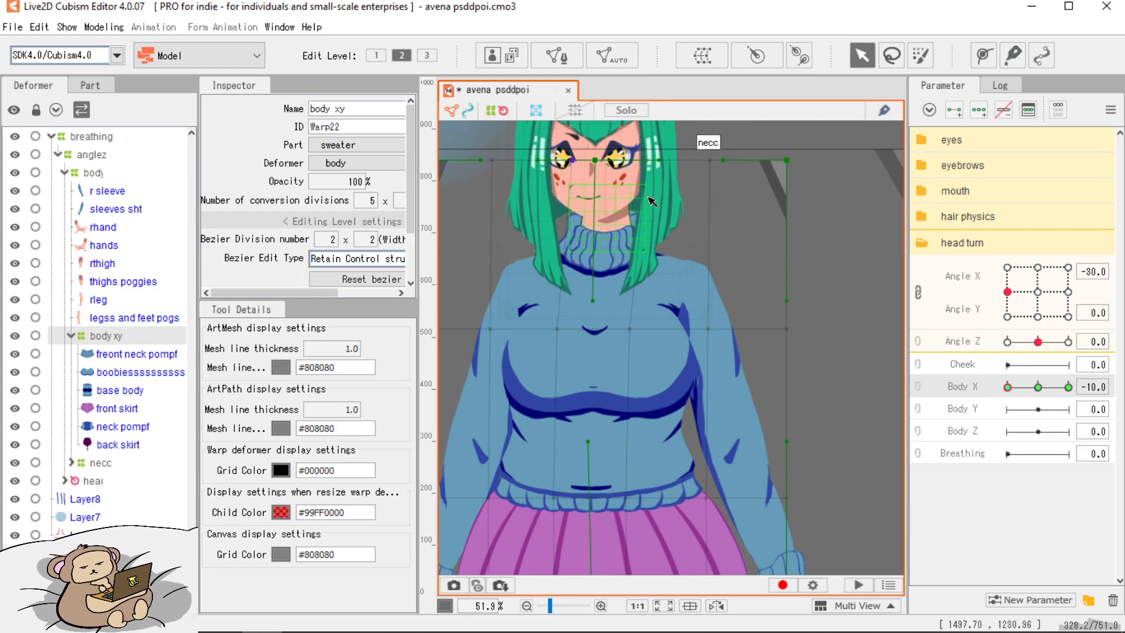
scroll(647, 197, "down", 5)
scroll(631, 333, "up", 5)
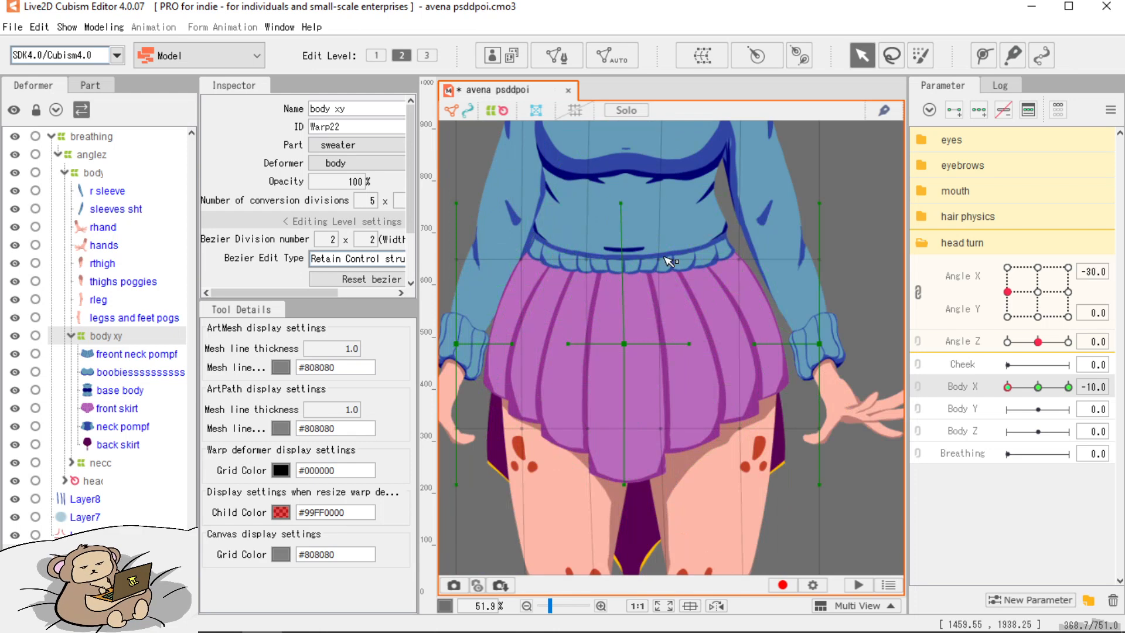
left_click_drag(662, 259, 703, 262)
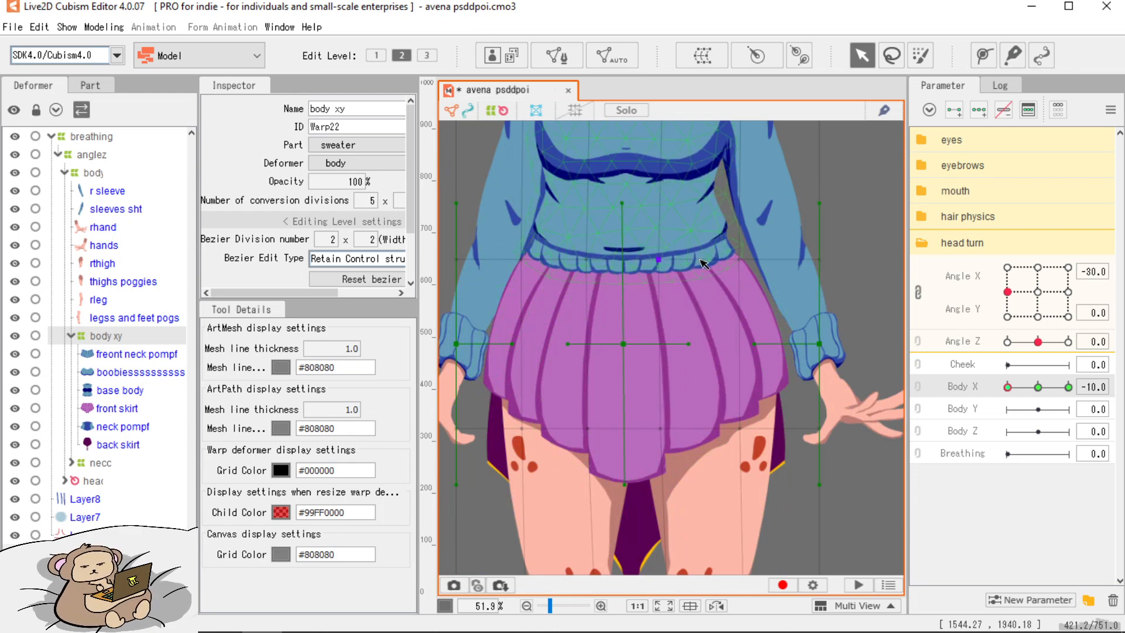
scroll(701, 264, "down", 3)
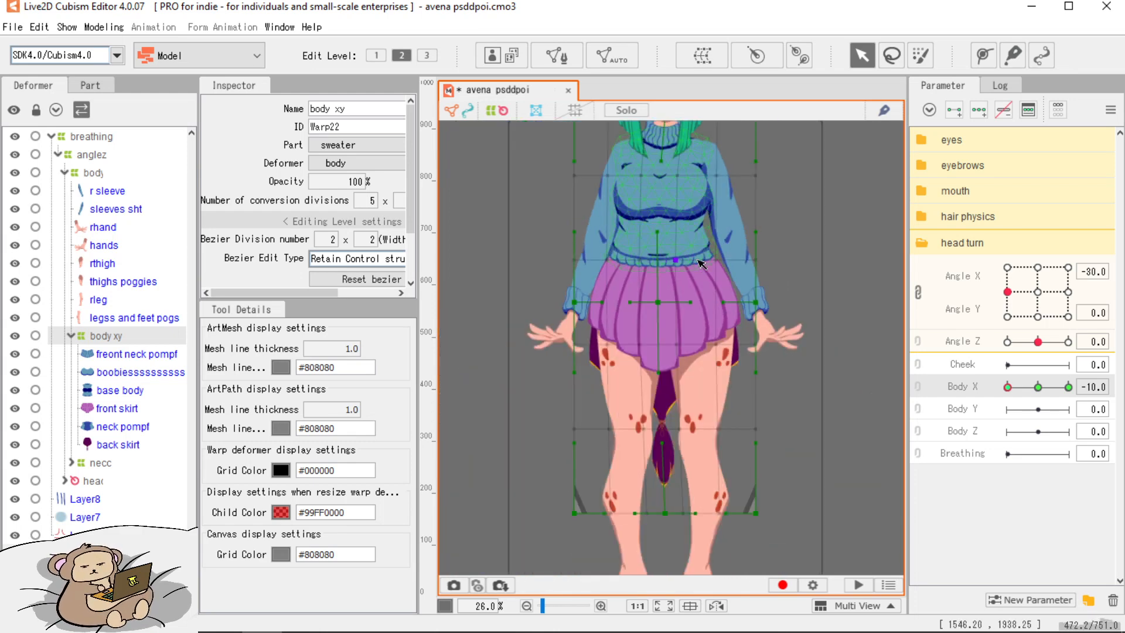
scroll(673, 268, "up", 3)
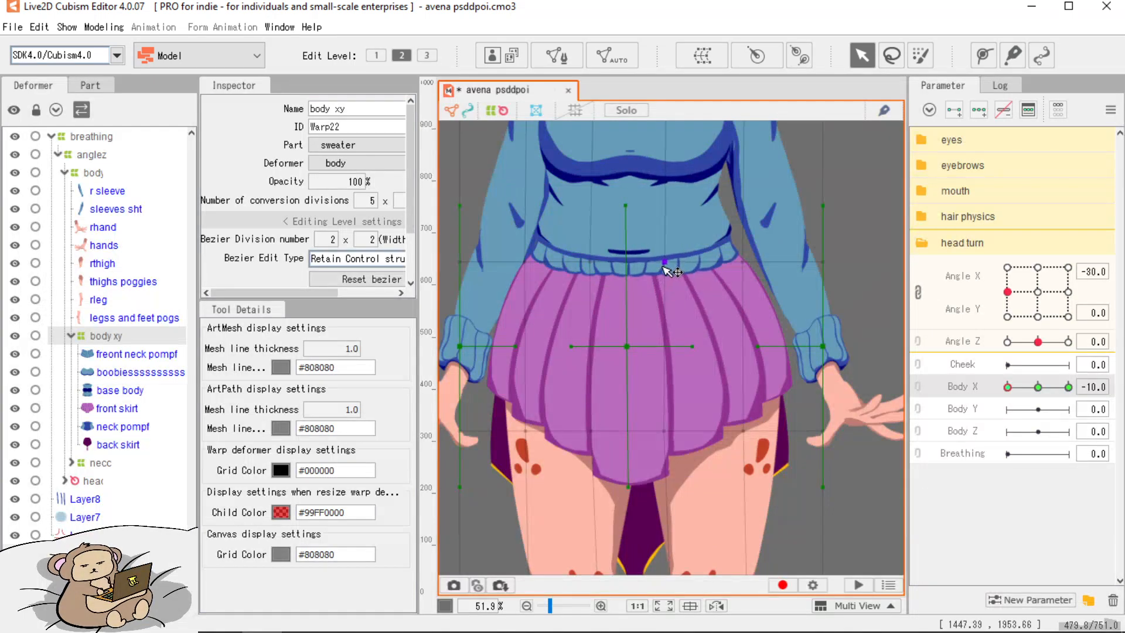
scroll(666, 269, "down", 4)
left_click(807, 293)
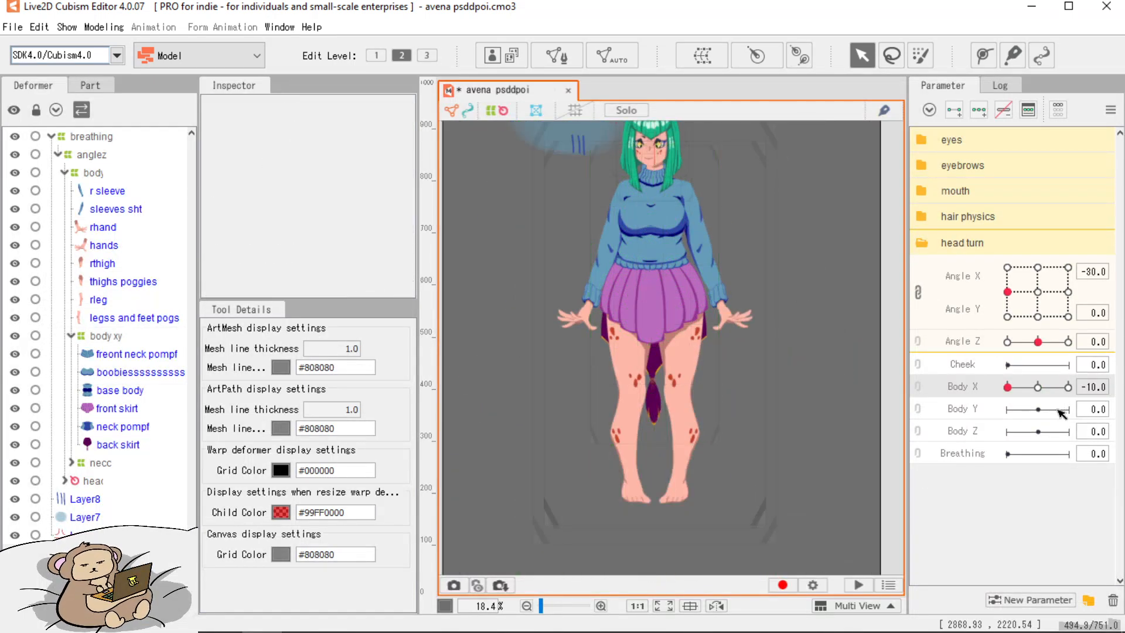
At Body X -10, shift the body xy deformer's point at the left-hand shoulder slightly outward and preview the body turn.
left_click_drag(1008, 387, 956, 404)
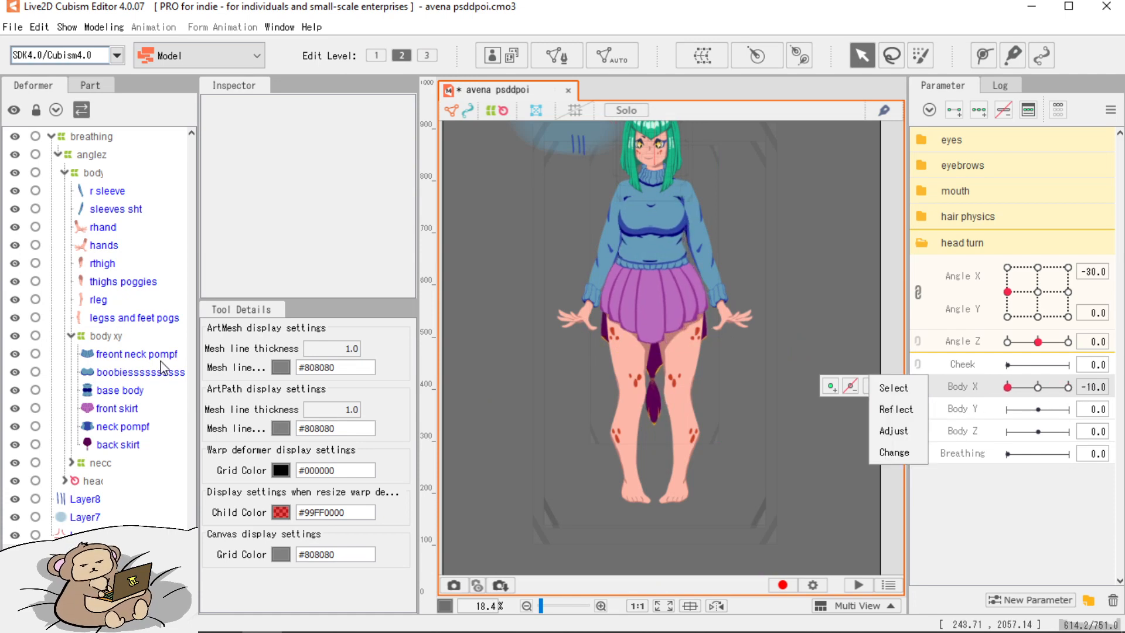
left_click(132, 337)
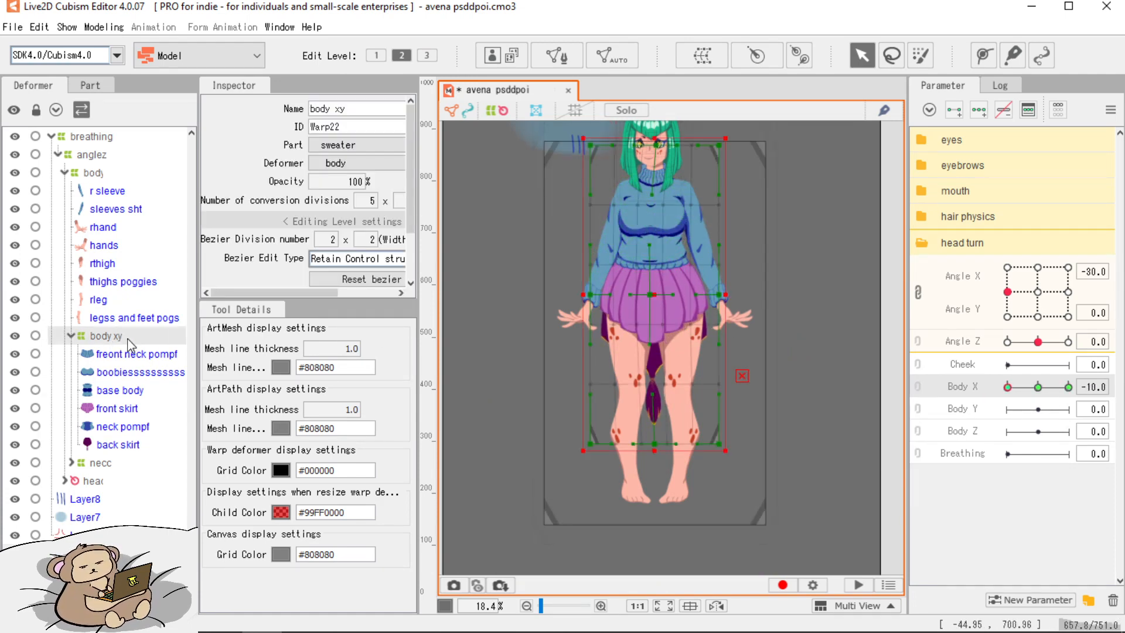
scroll(640, 233, "up", 2)
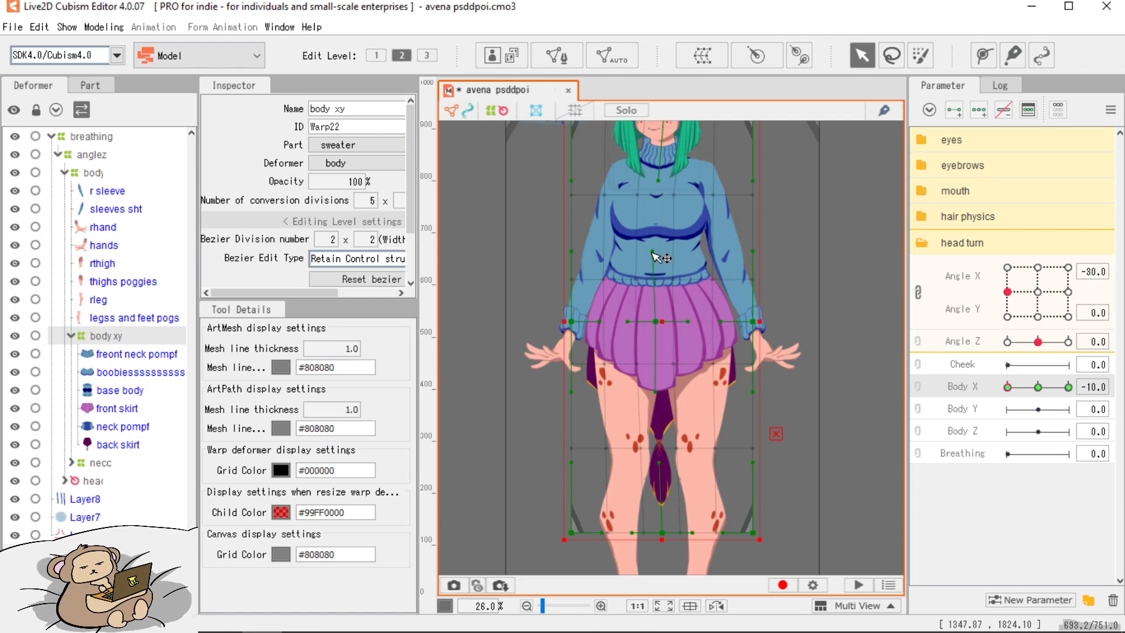
left_click_drag(607, 194, 603, 194)
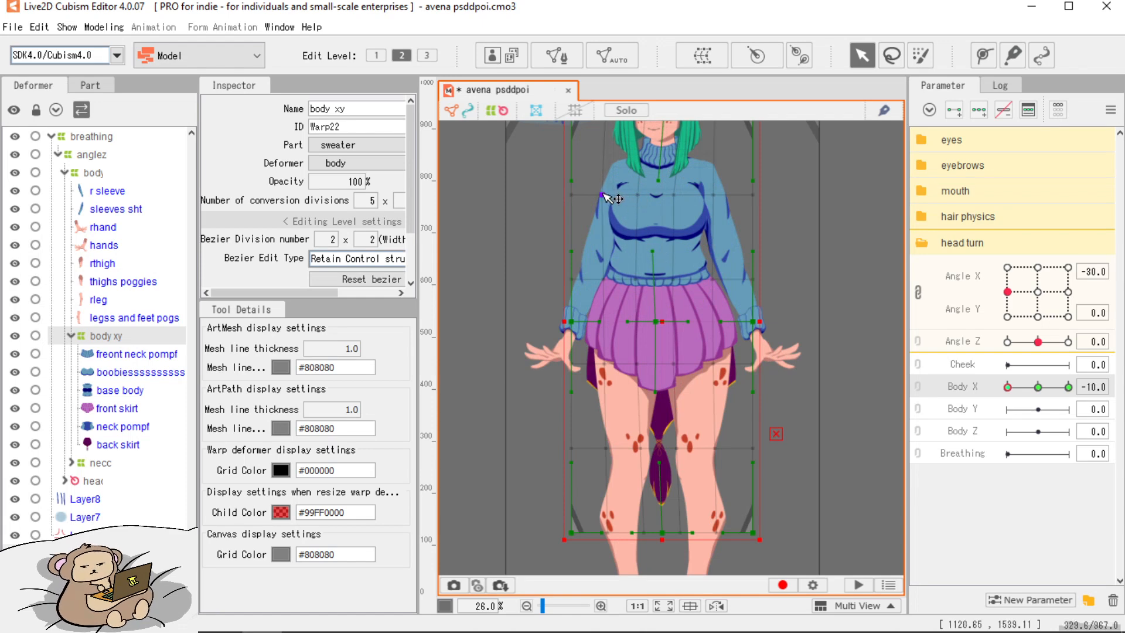
left_click(848, 251)
left_click_drag(1008, 387, 1086, 393)
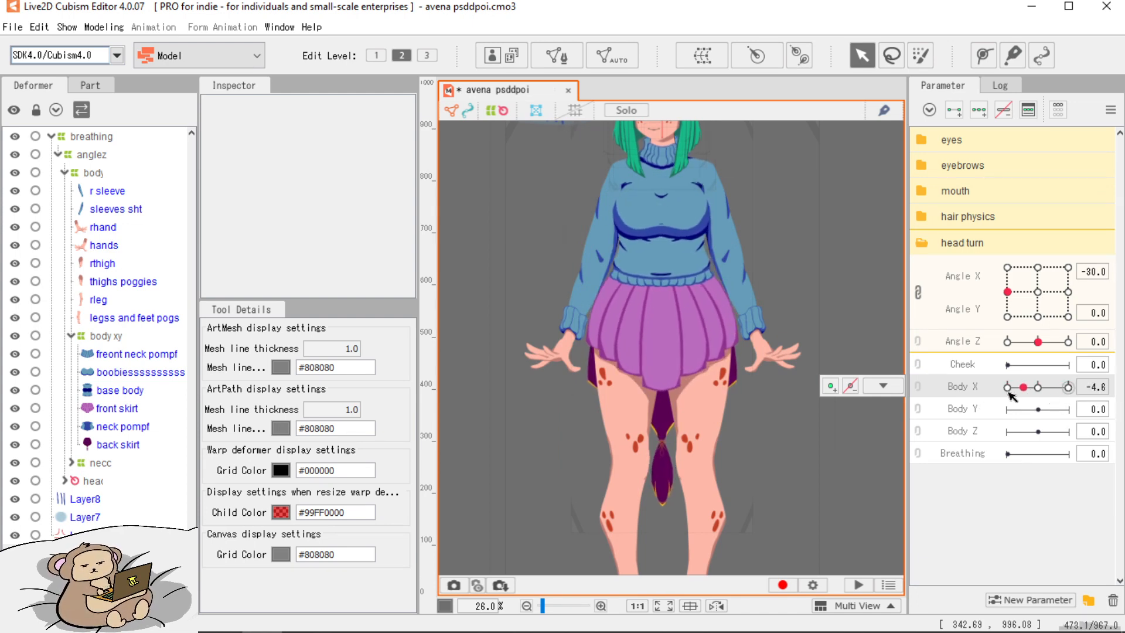
left_click_drag(1042, 389, 967, 398)
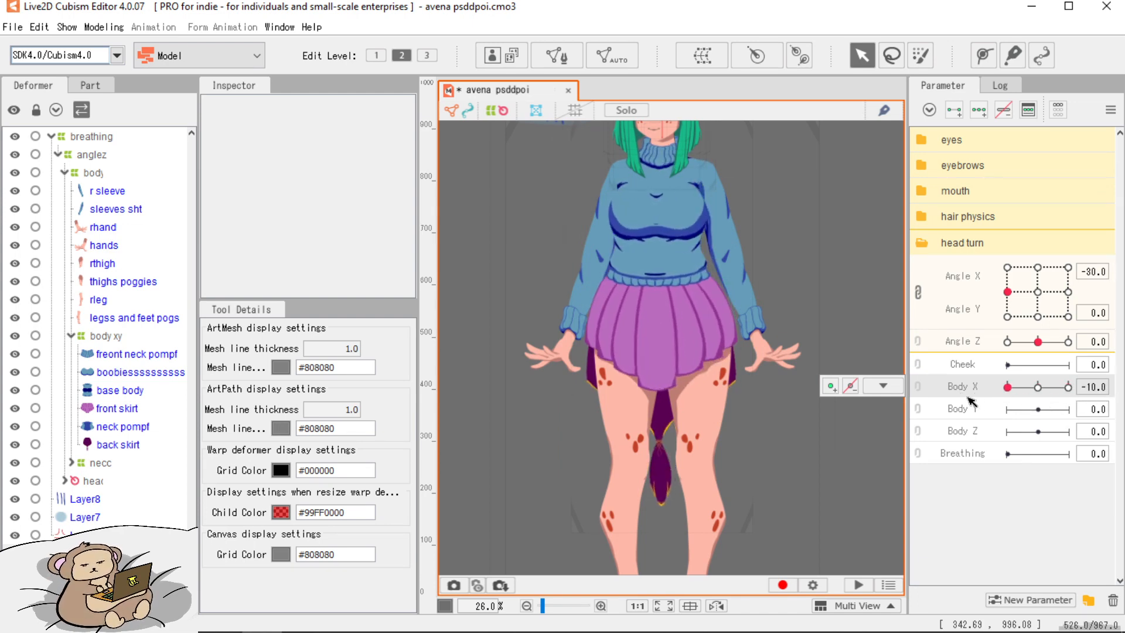
Return Body X to 0 and create a rotation deformer named "right arm" as parent of r sleeve and rhand.
left_click(1034, 391)
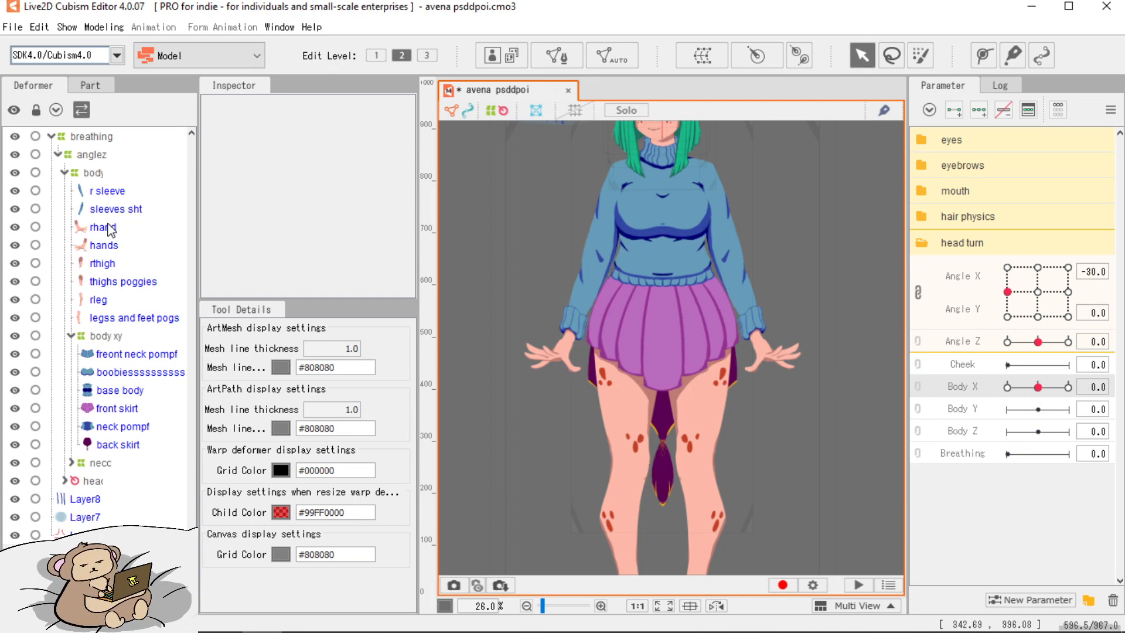
left_click(108, 191)
left_click(109, 233, "ctrl")
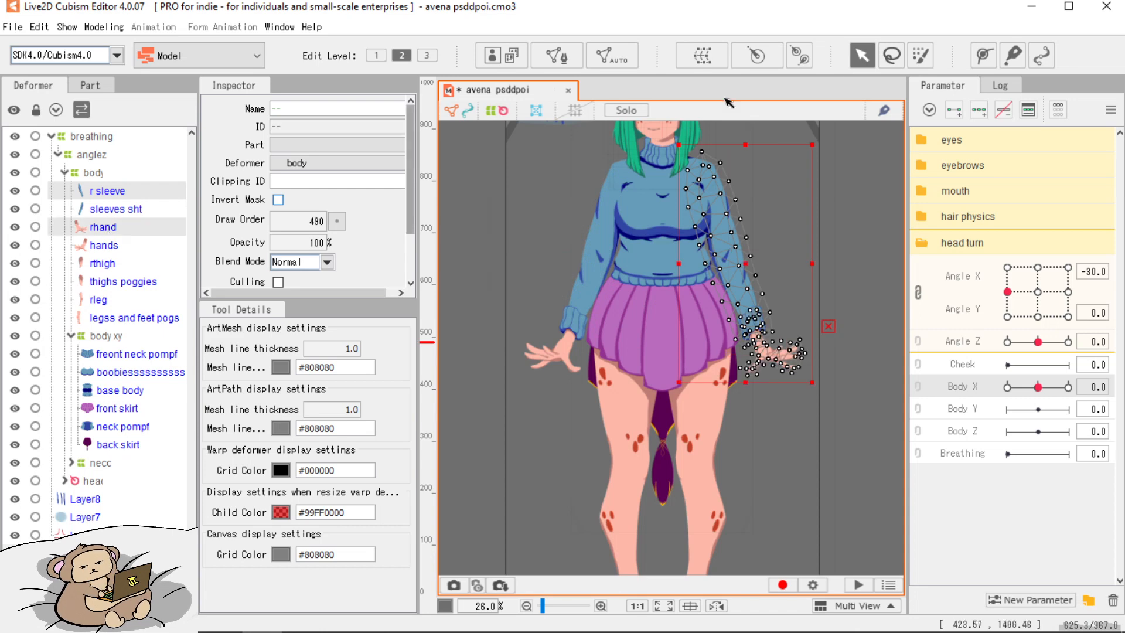
left_click(755, 55)
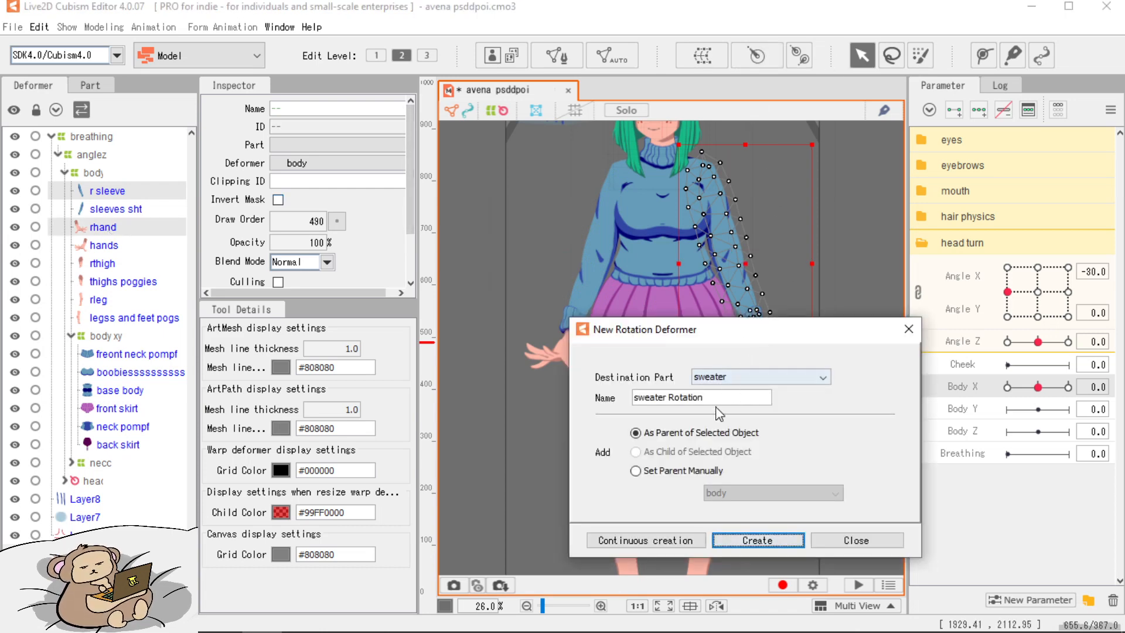
left_click(723, 392)
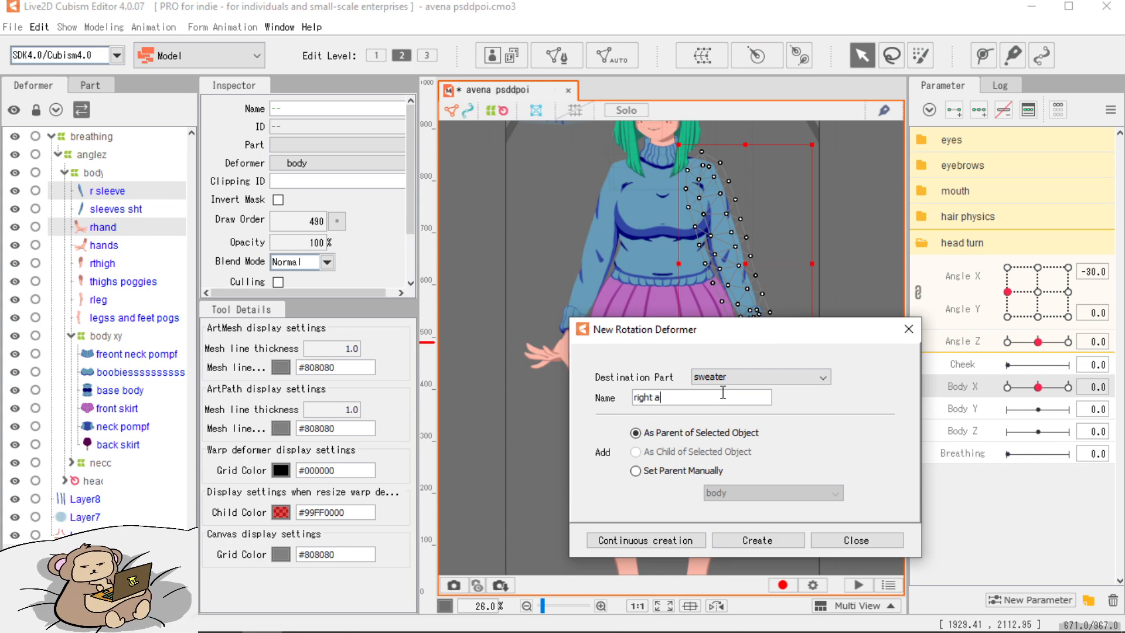
left_click(757, 539)
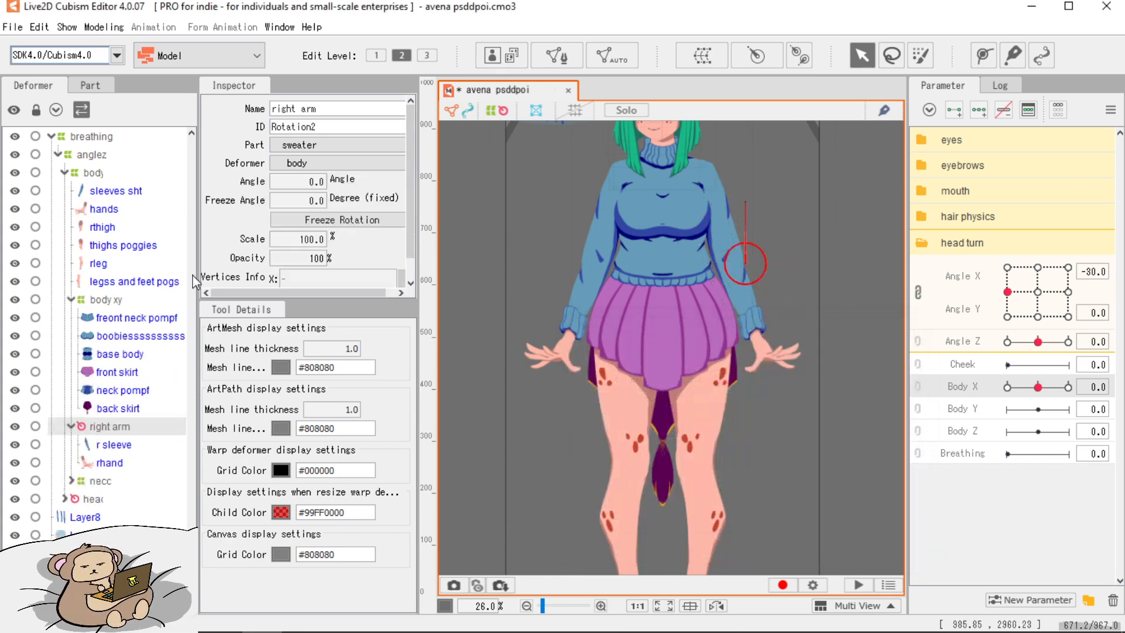
Create a rotation deformer named "left arm" as parent of sleeves sht and hands.
left_click(105, 195)
left_click(104, 212, "ctrl")
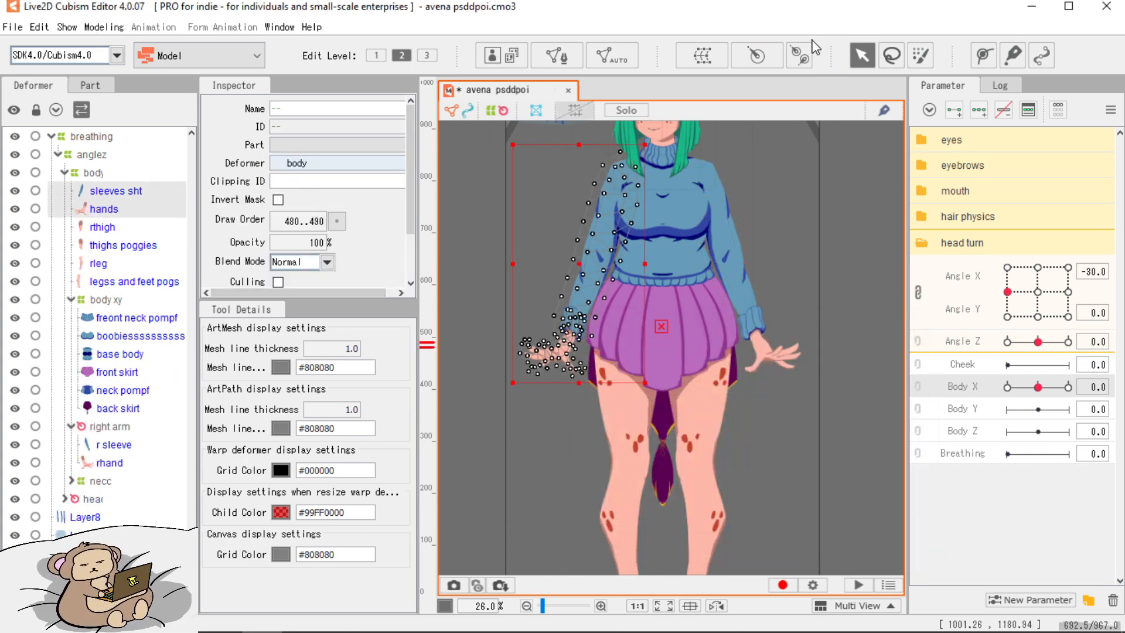
left_click(756, 56)
triple_click(726, 397)
key("BackSpace")
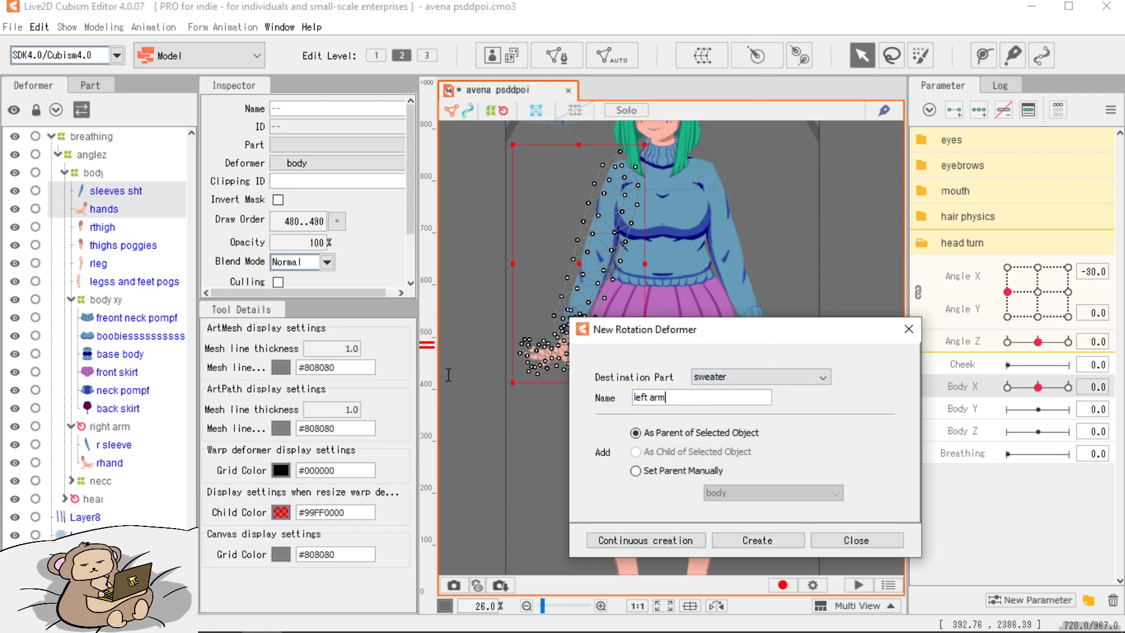
left_click(783, 539)
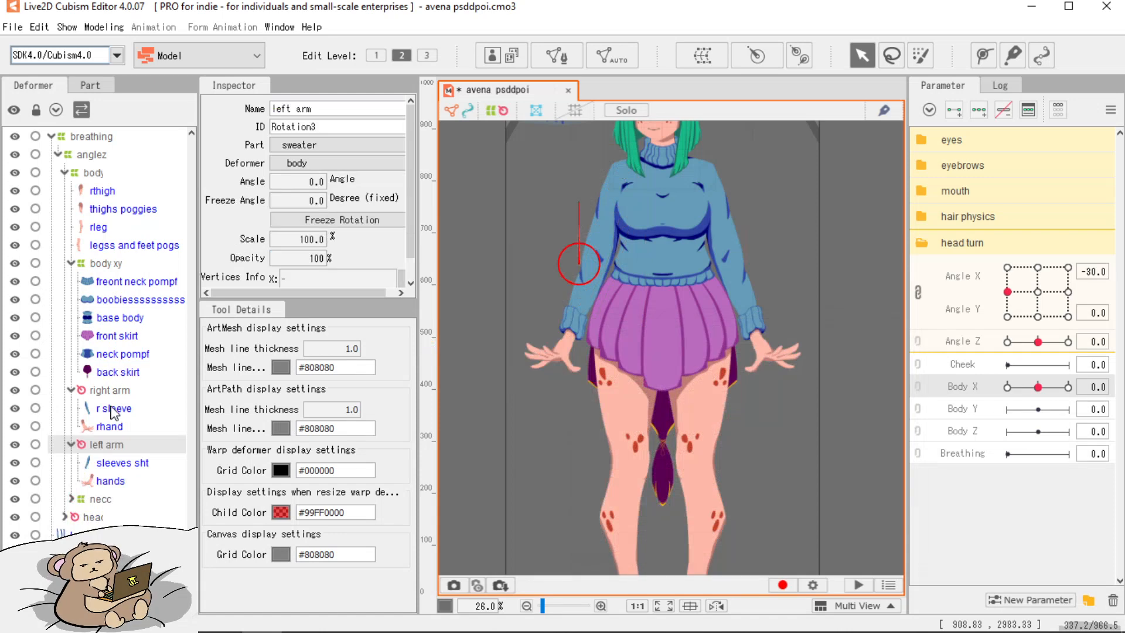
Place the right arm rotation deformer's pivot on its shoulder and aim it down the sleeve at about 163°.
left_click(110, 390)
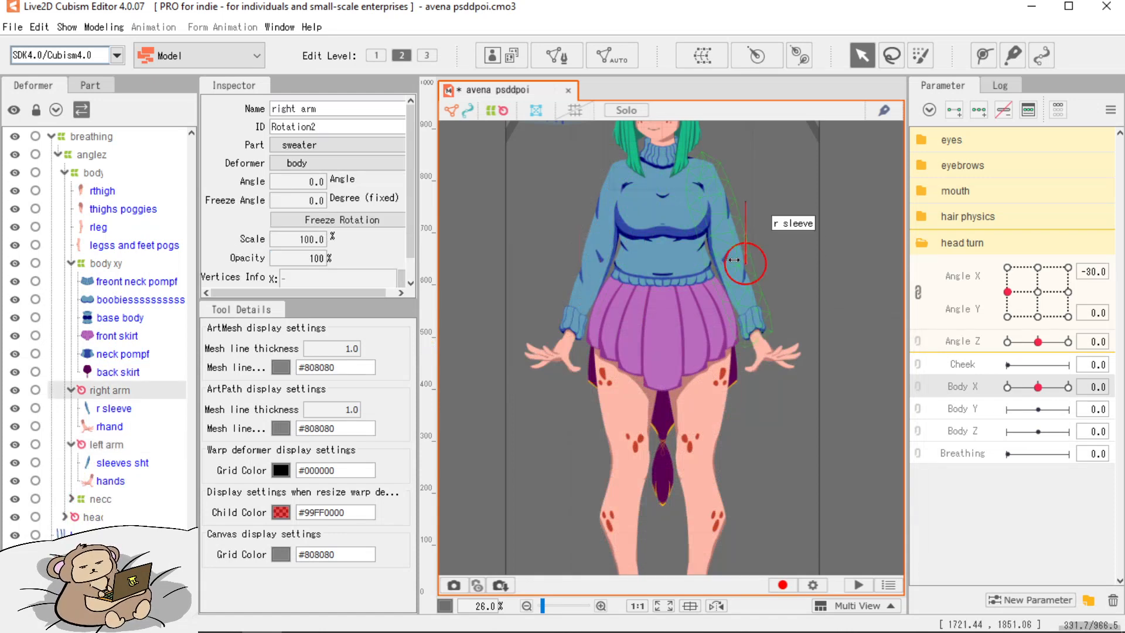
left_click_drag(755, 265, 717, 234)
left_click_drag(713, 181, 732, 305)
Place the left arm rotation deformer's pivot on its shoulder and aim it down the sleeve at about -162°.
left_click(138, 448)
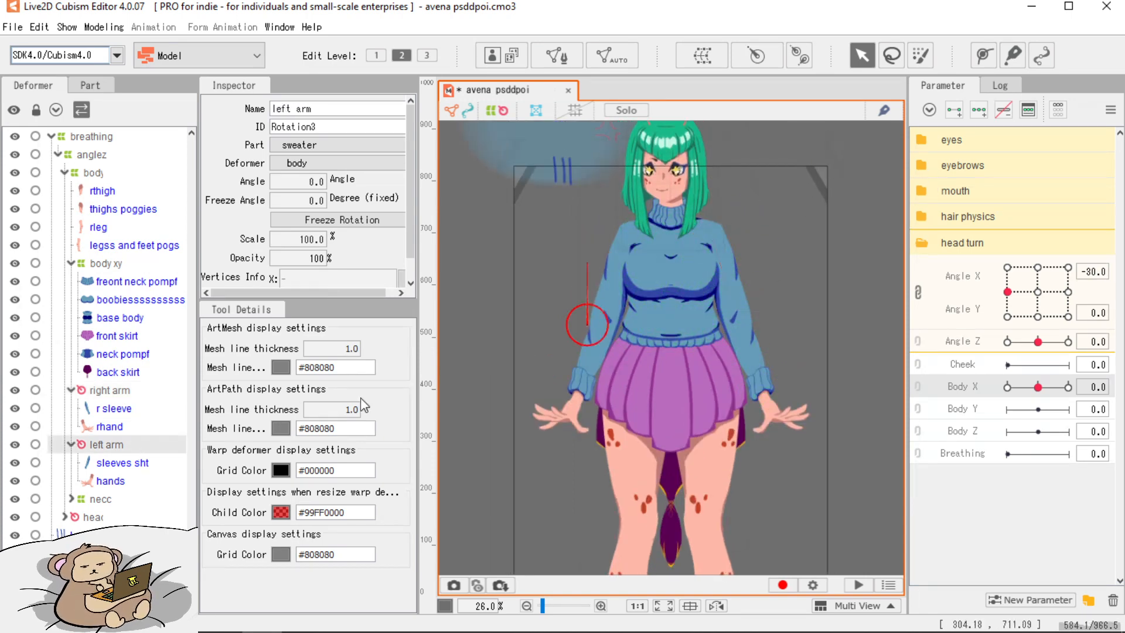
left_click_drag(593, 331, 625, 249)
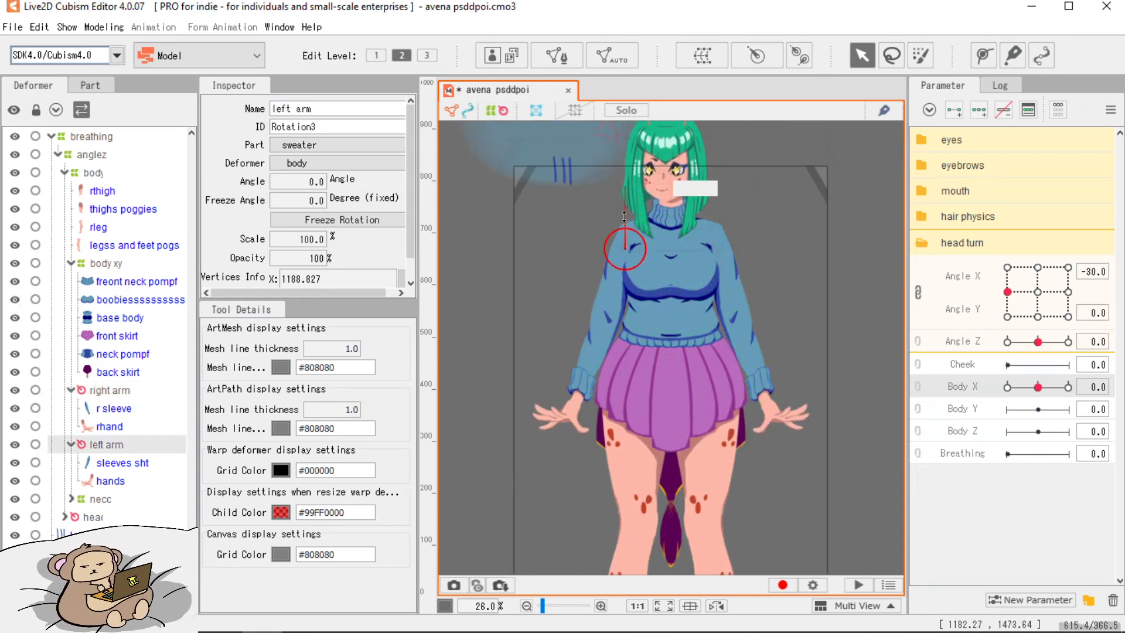
left_click_drag(627, 197, 606, 309)
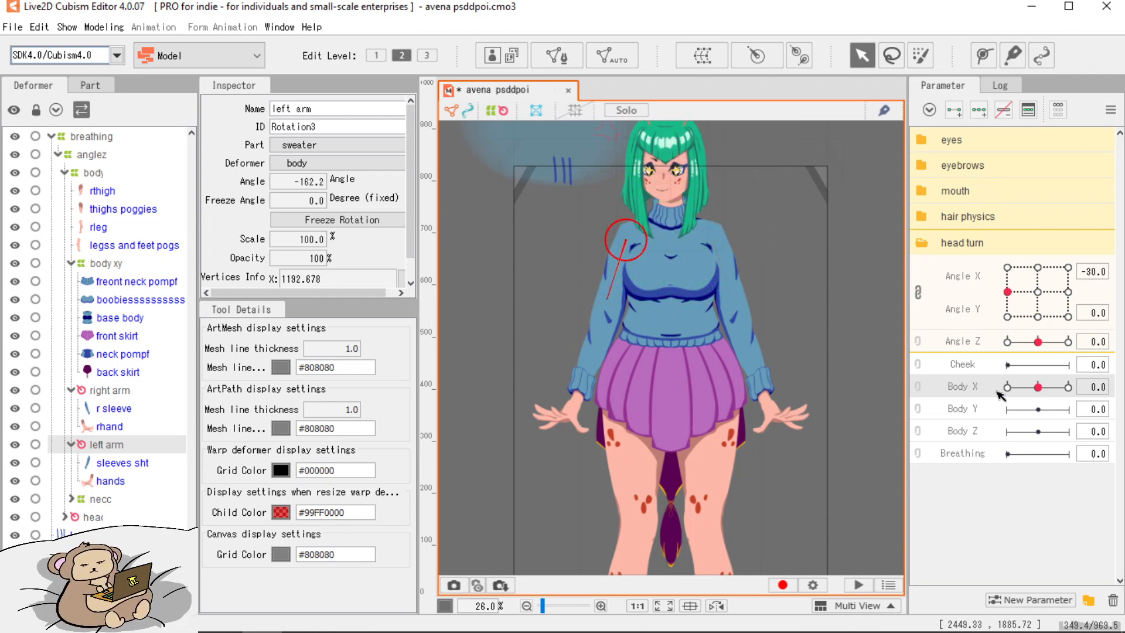
Add three Body X keys to the right arm deformer and rotate it inward to about 169° at Body X 10.
left_click(106, 390)
scroll(622, 296, "up", 2)
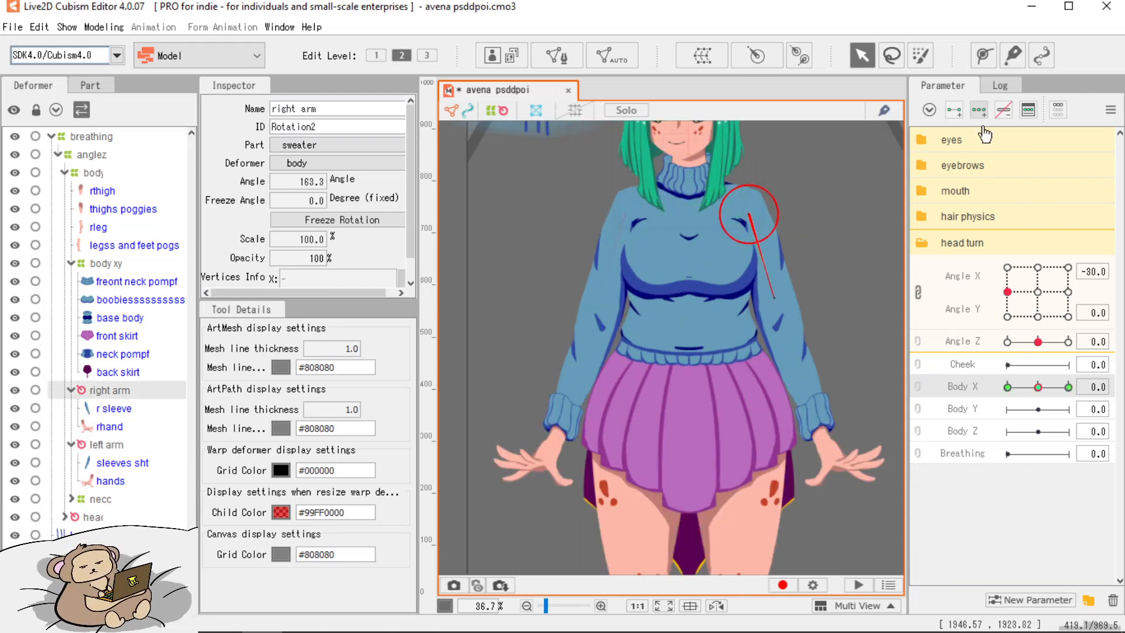
left_click_drag(1038, 387, 1118, 390)
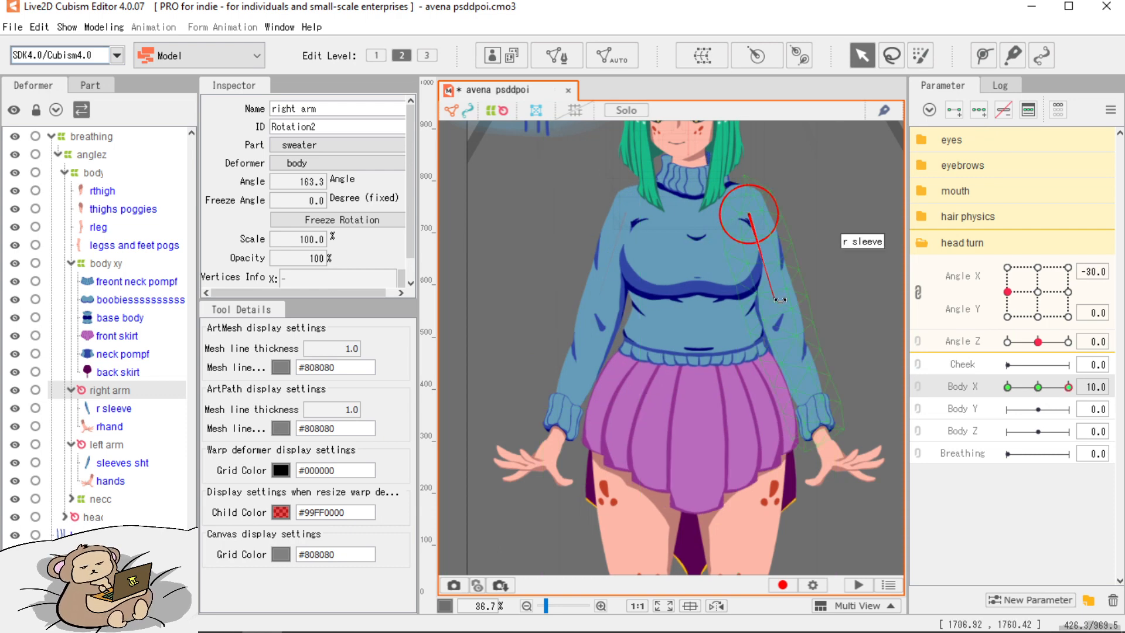
left_click_drag(779, 299, 765, 300)
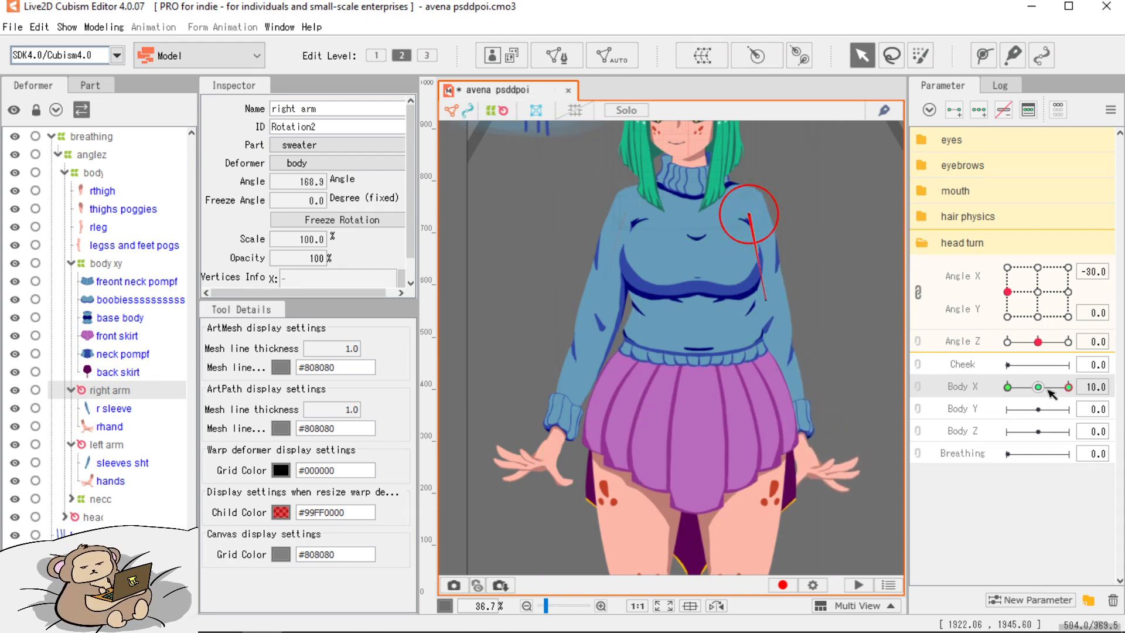
At Body X -10, rotate the right arm deformer outward to about 160°, and preview the swing up to Body X 10.
left_click_drag(1040, 388, 944, 398)
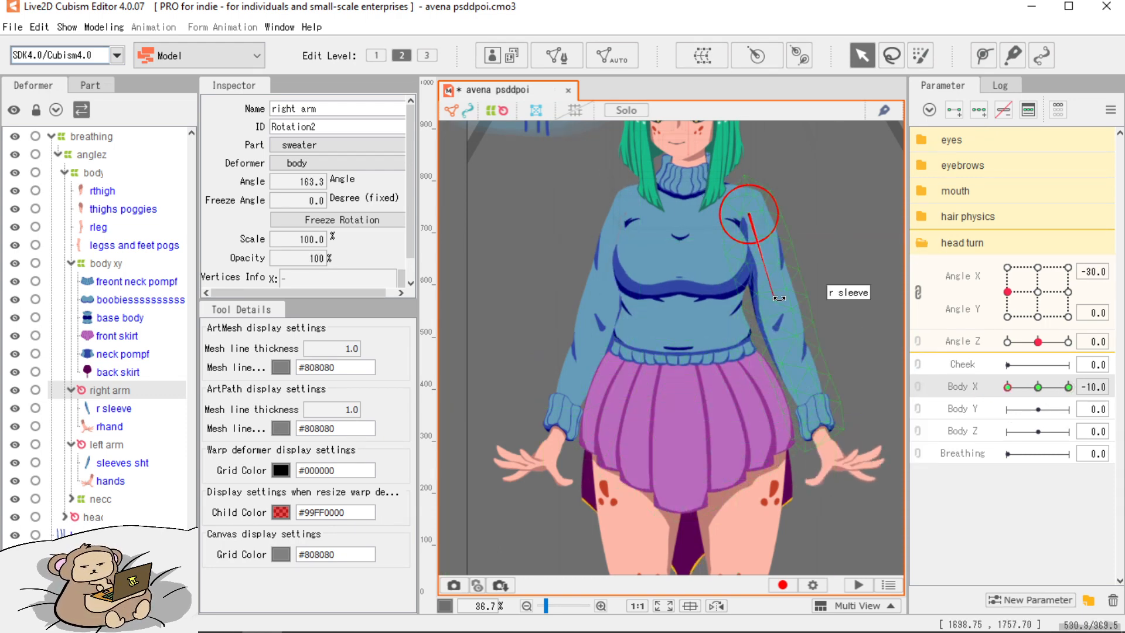
left_click_drag(779, 298, 786, 297)
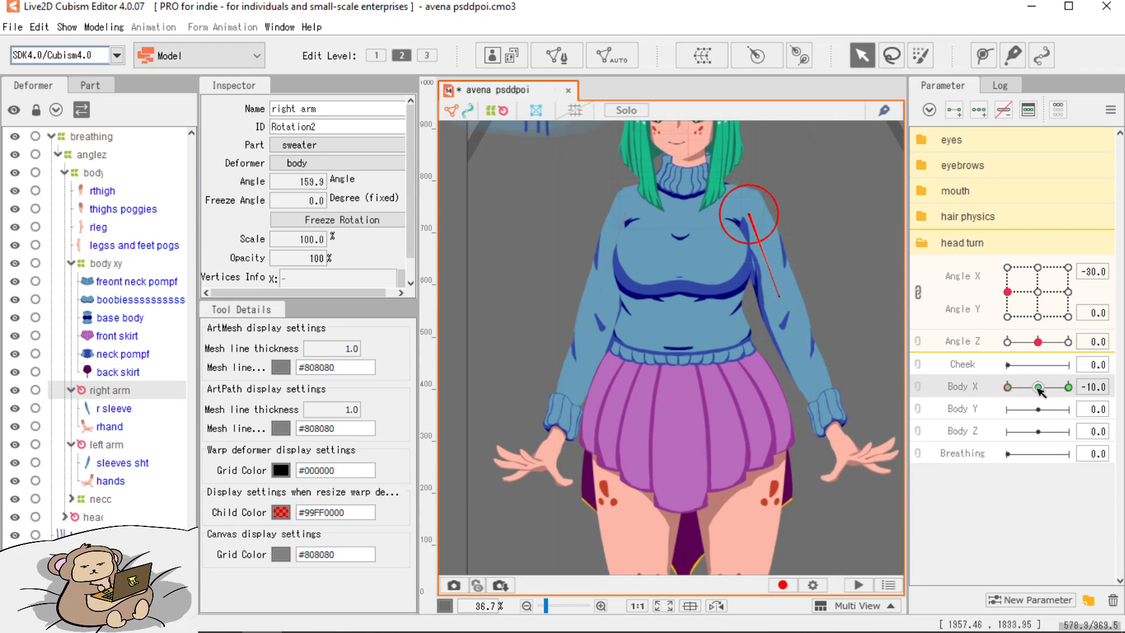
left_click_drag(1040, 391, 1033, 415)
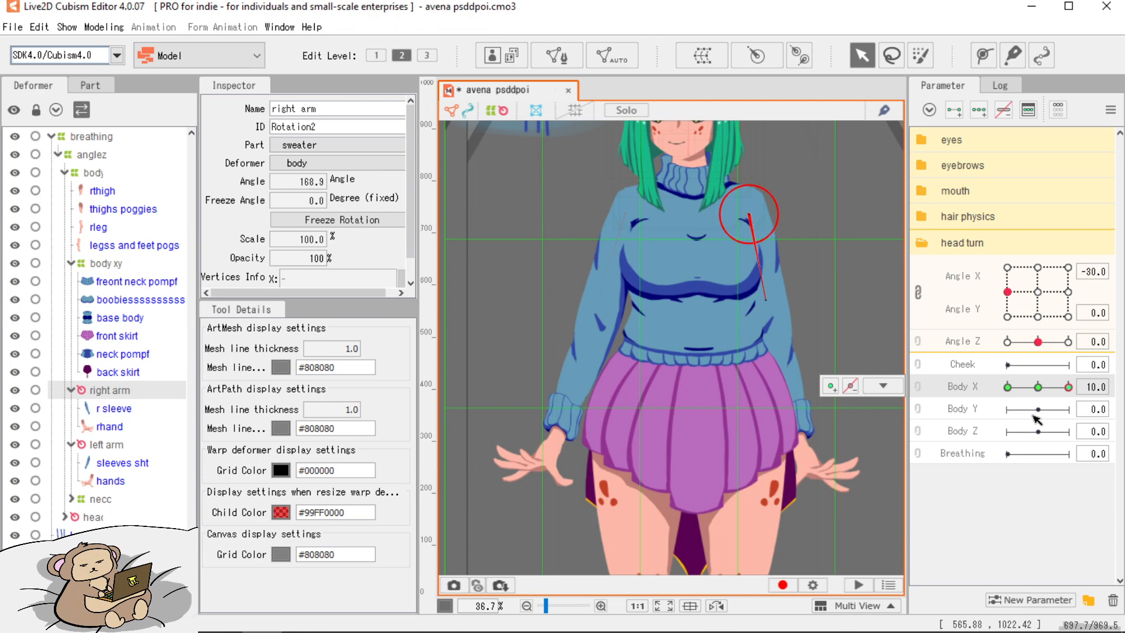
At Body X 10, fine-tune the body xy deformer's upper edge point beside the face.
left_click(105, 263)
scroll(725, 229, "up", 3)
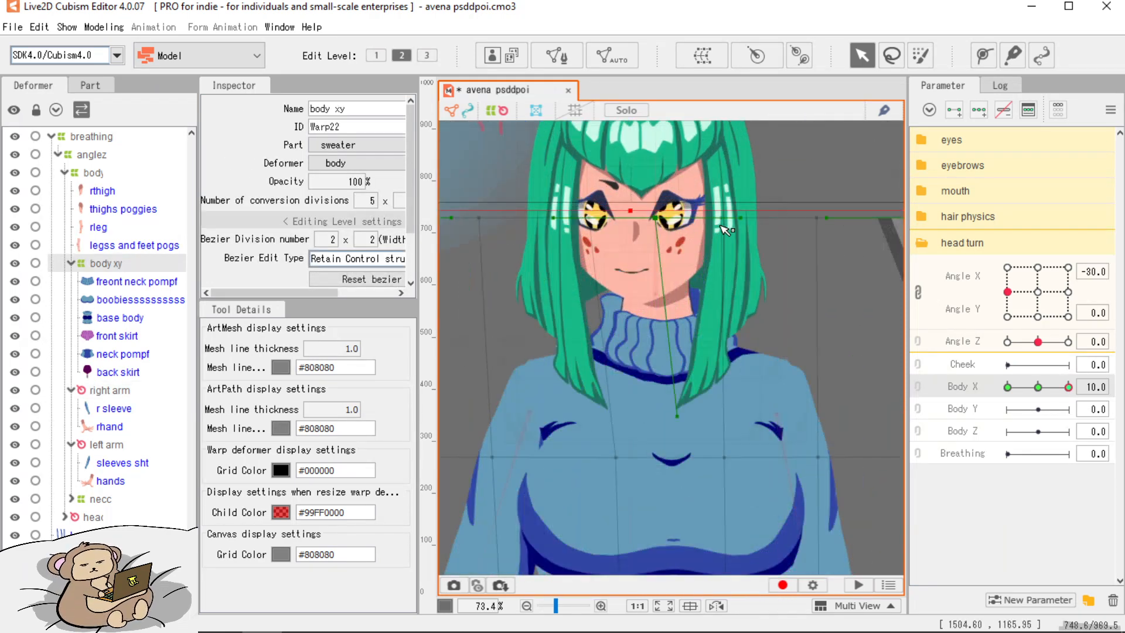
scroll(707, 221, "down", 3)
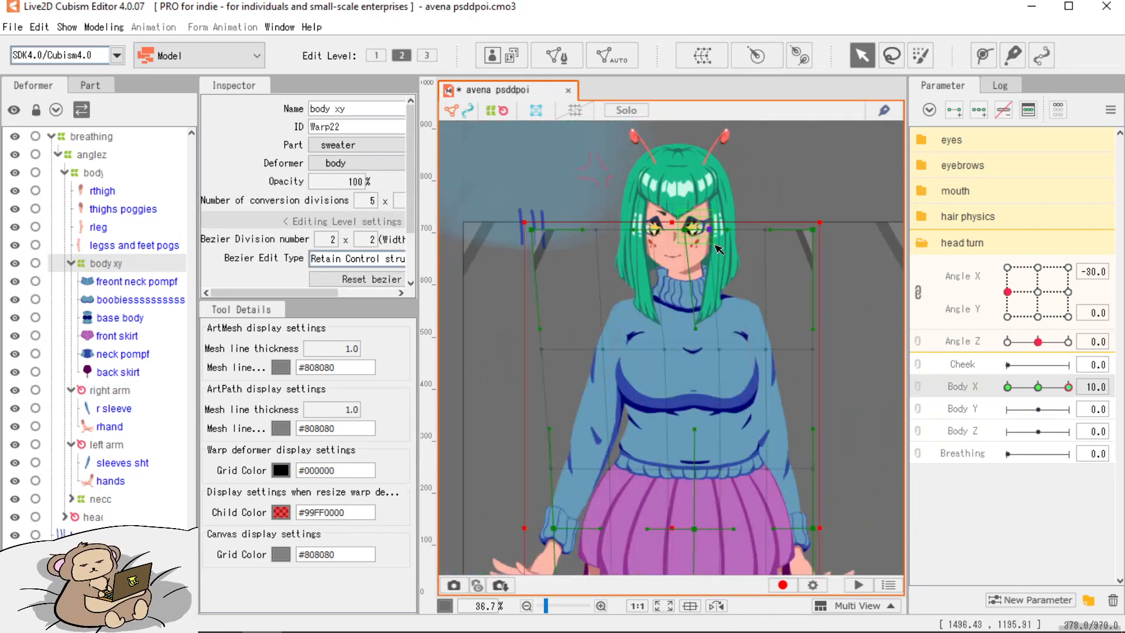
left_click_drag(724, 325, 683, 247)
left_click(826, 357)
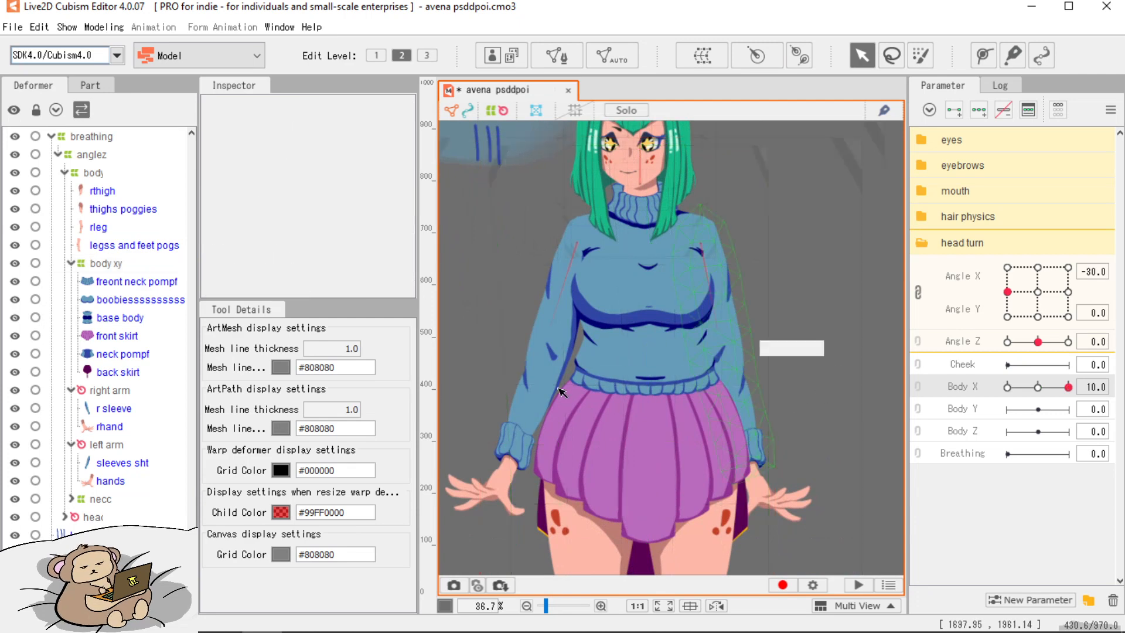
Add three Body X keys to the left arm deformer and rotate it inward to about -166° at Body X -10.
left_click(108, 391)
left_click(100, 447)
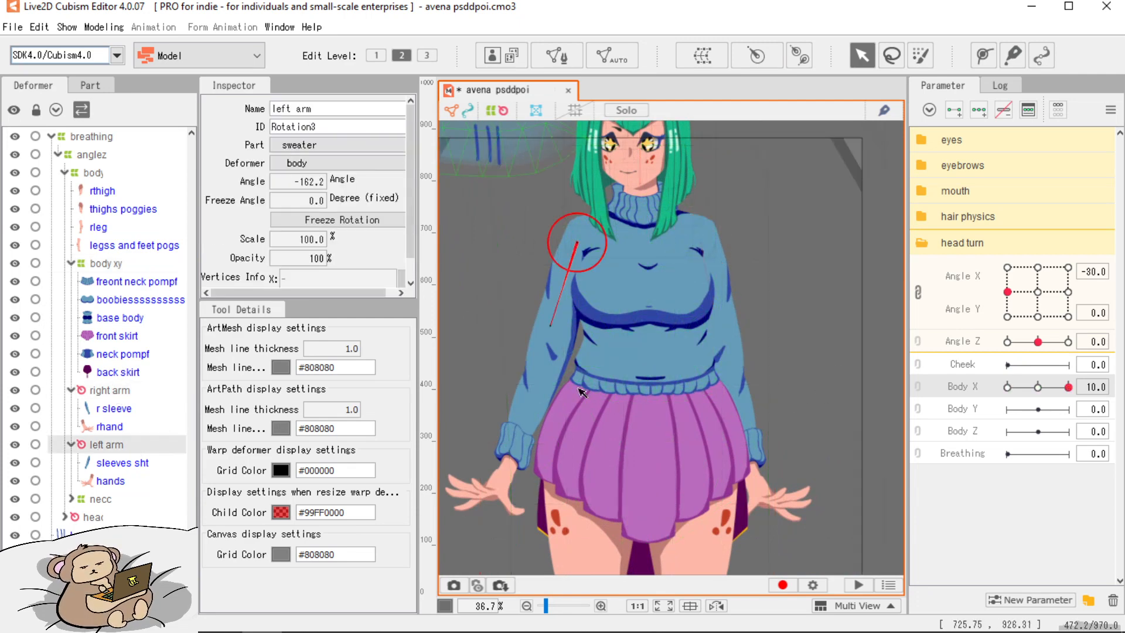
left_click(978, 115)
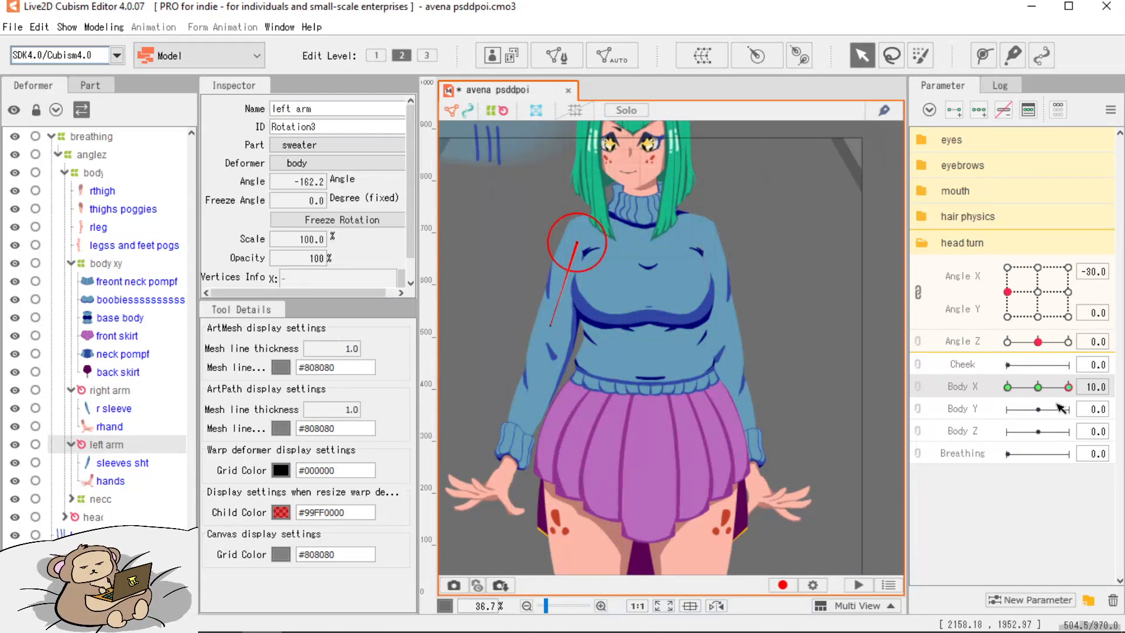
left_click(1007, 387)
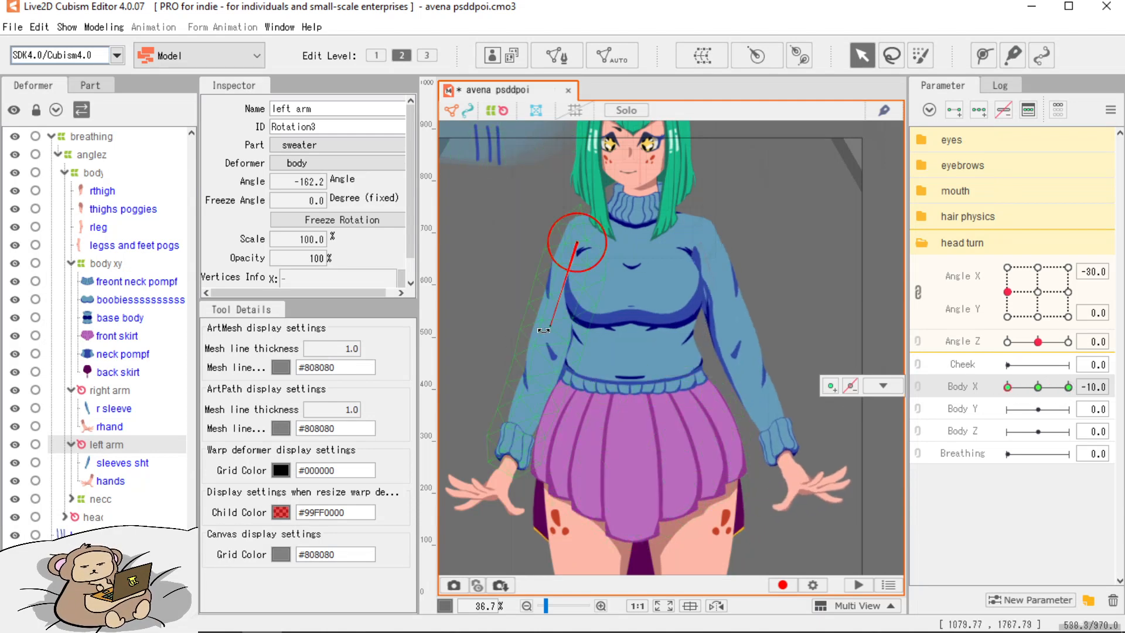
left_click_drag(544, 330, 557, 327)
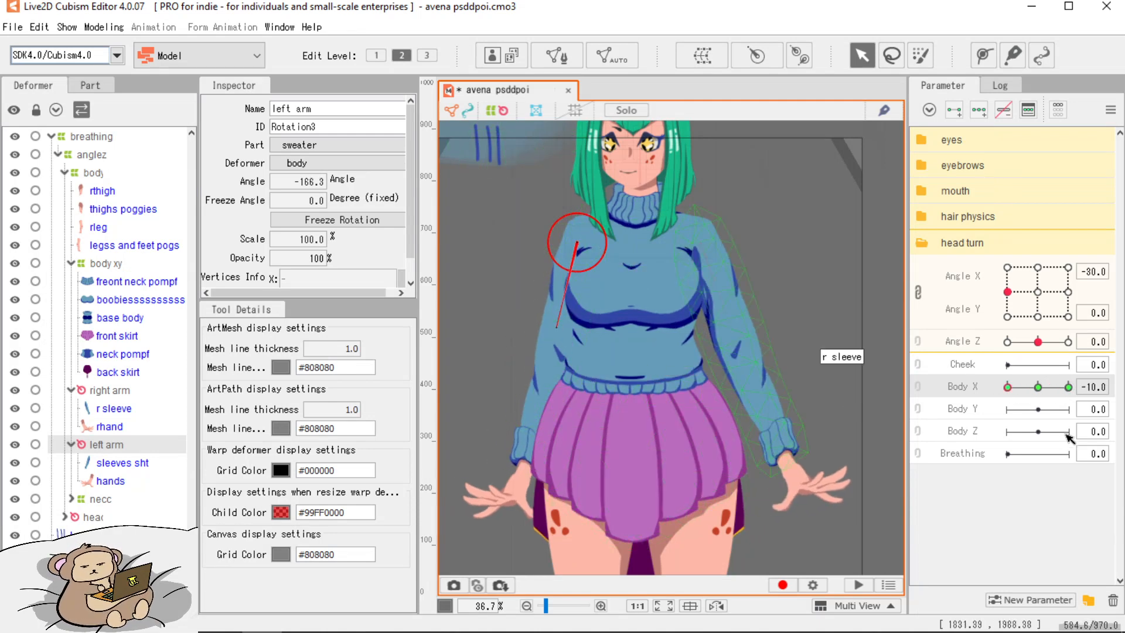
At Body X 10, rotate the left arm deformer outward to about -157°, preview the swing and return Body X to 0.
left_click(1068, 387)
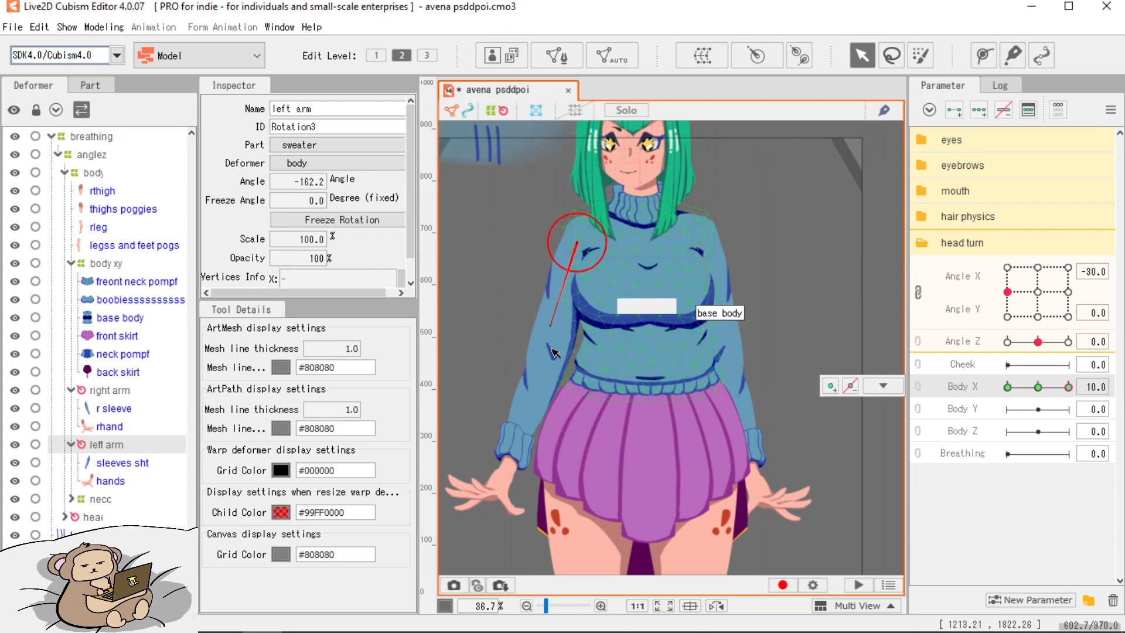
left_click_drag(550, 332, 542, 330)
scroll(647, 373, "down", 3)
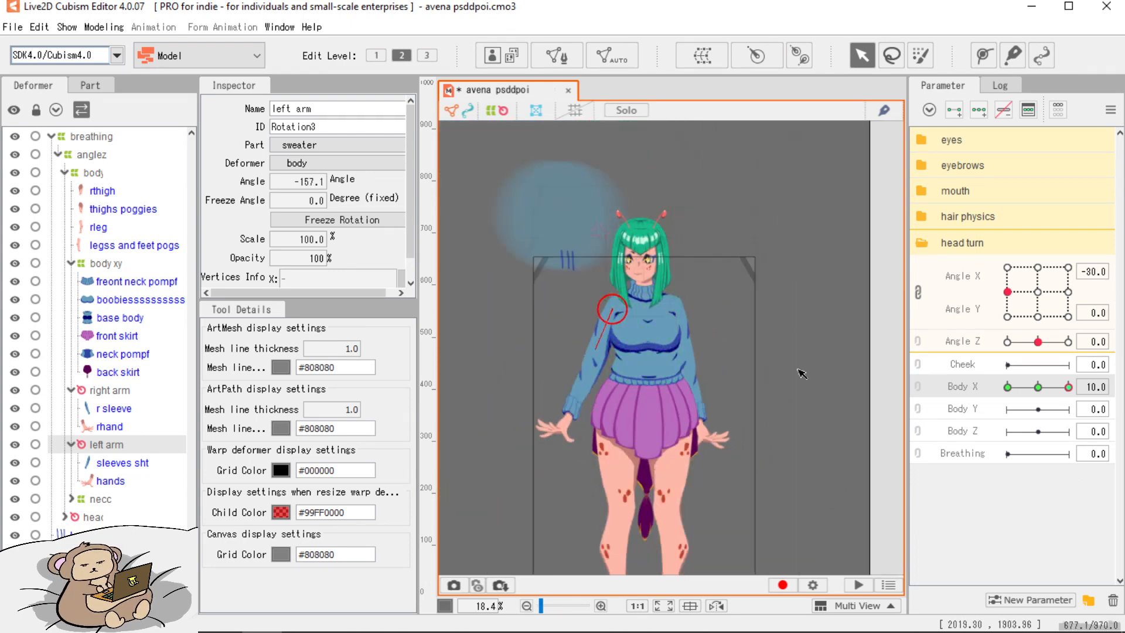
left_click(813, 367)
left_click(1008, 387)
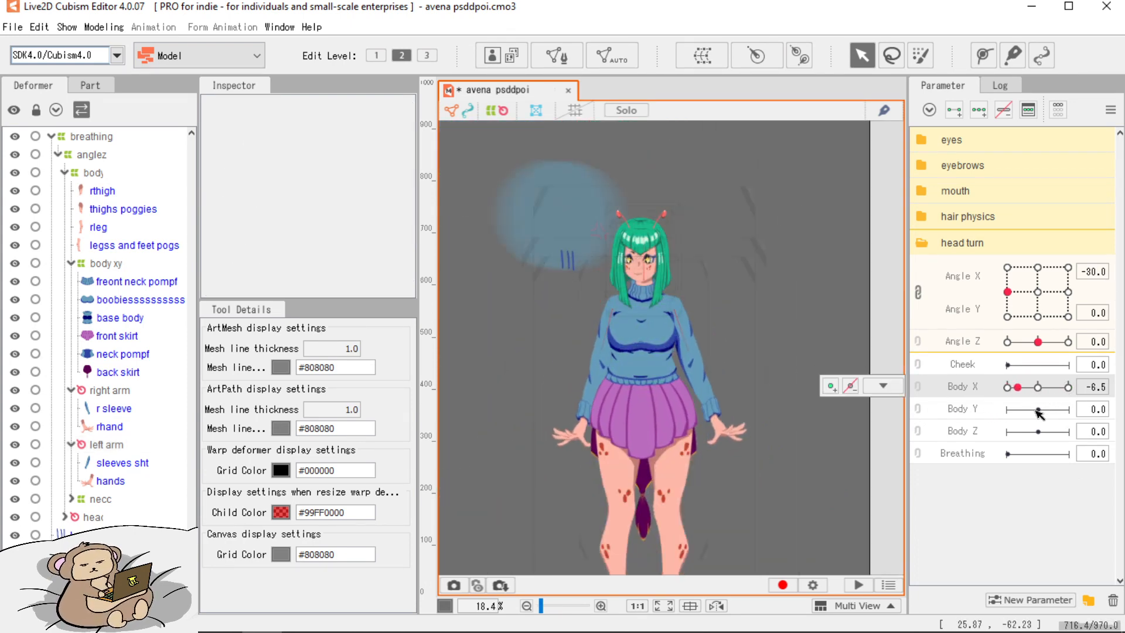
left_click_drag(957, 426, 1040, 394)
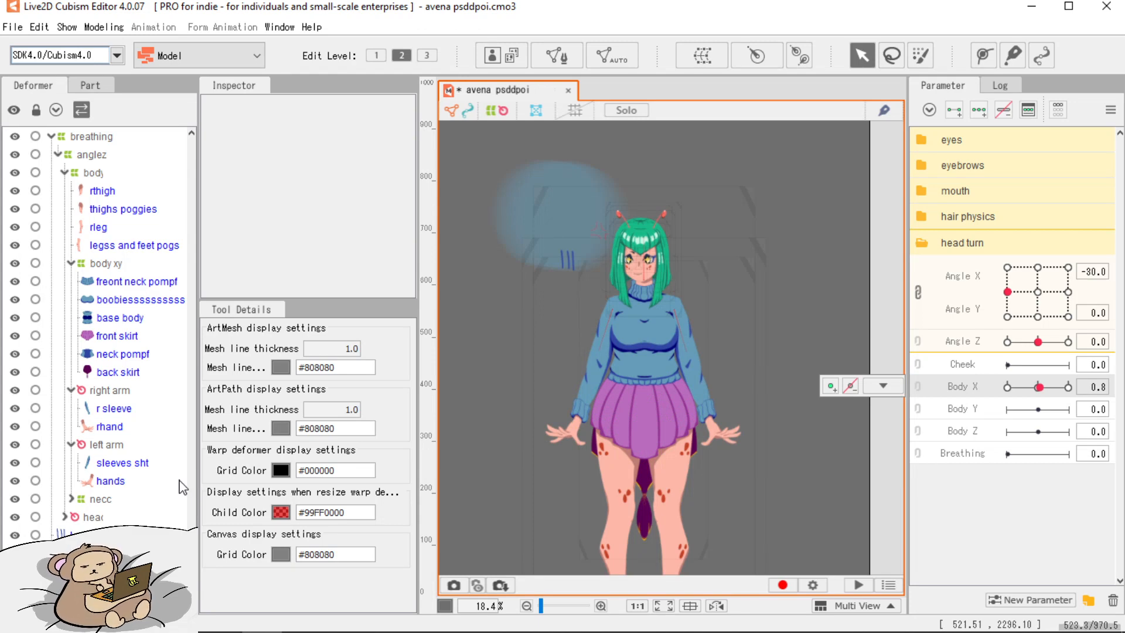
left_click(1039, 393)
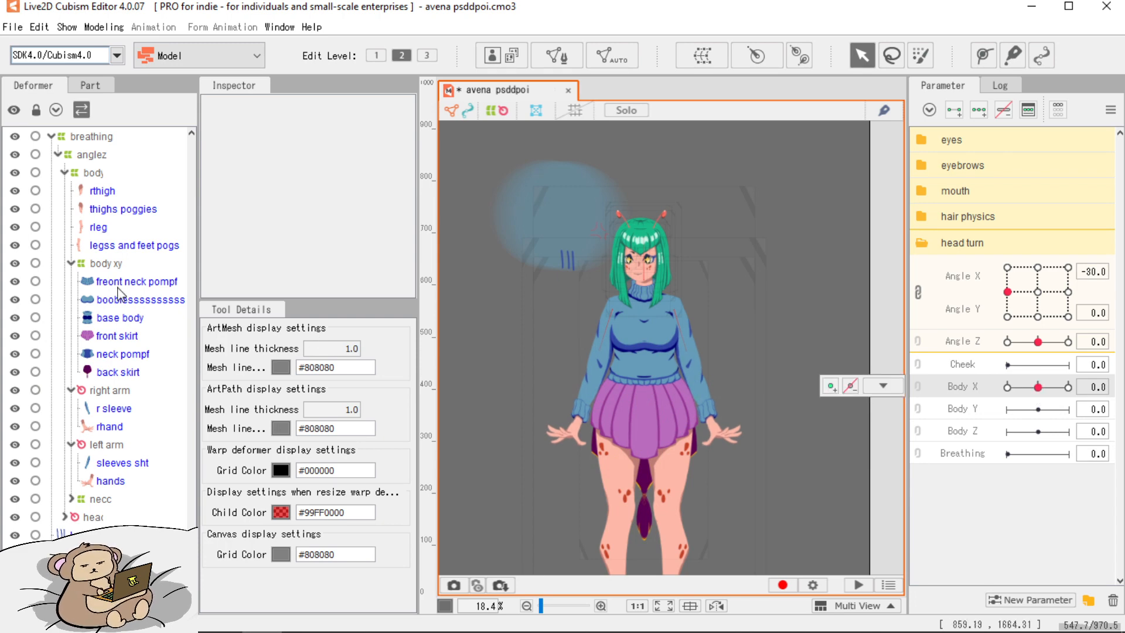
Add three Body Y keys to the body xy warp deformer and set Body Y to -10.
left_click(117, 267)
left_click(1011, 404)
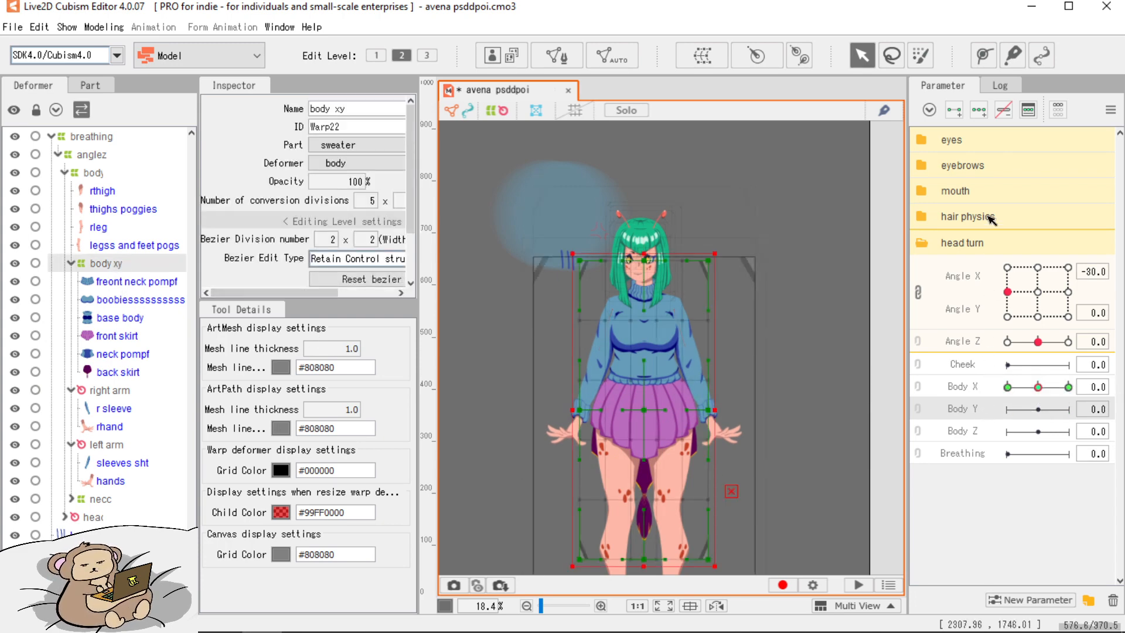
left_click(979, 110)
left_click(1007, 409)
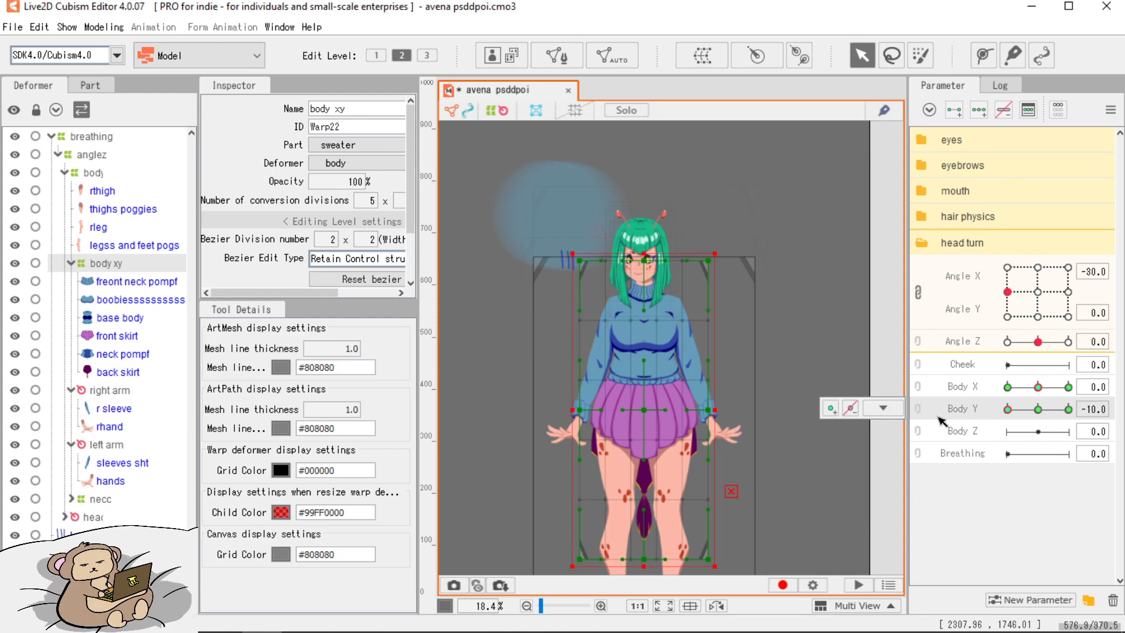
Try lowering the body xy deformer's centre and top-centre points at Body Y -10, and undo both moves.
left_click_drag(713, 420, 662, 422)
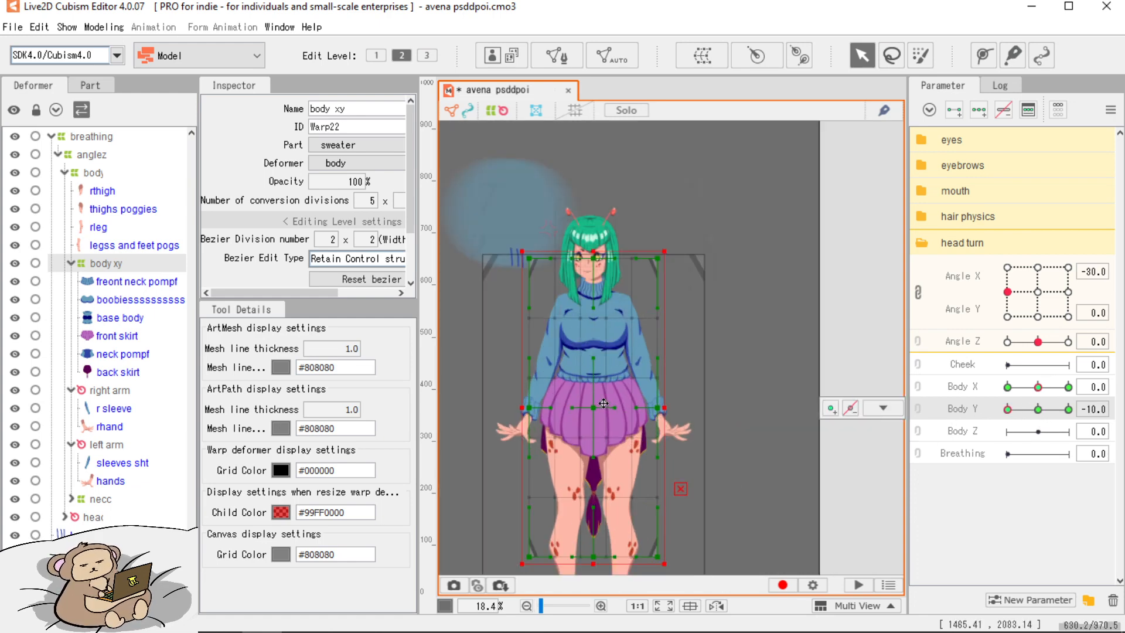
left_click(680, 490)
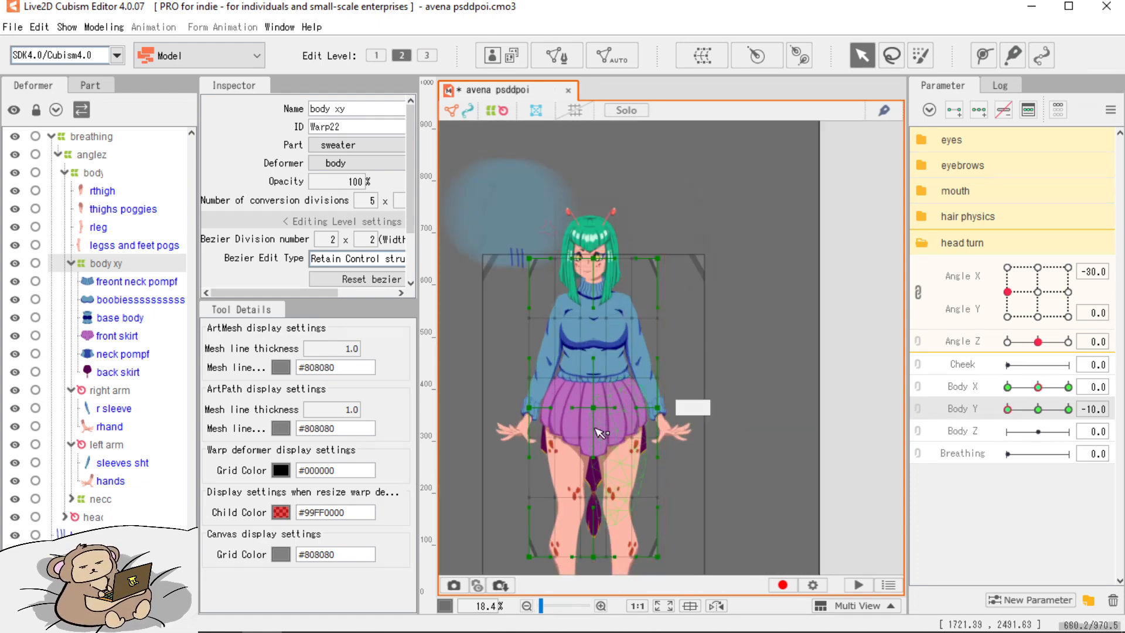
left_click_drag(594, 408, 592, 415)
left_click_drag(594, 259, 591, 270)
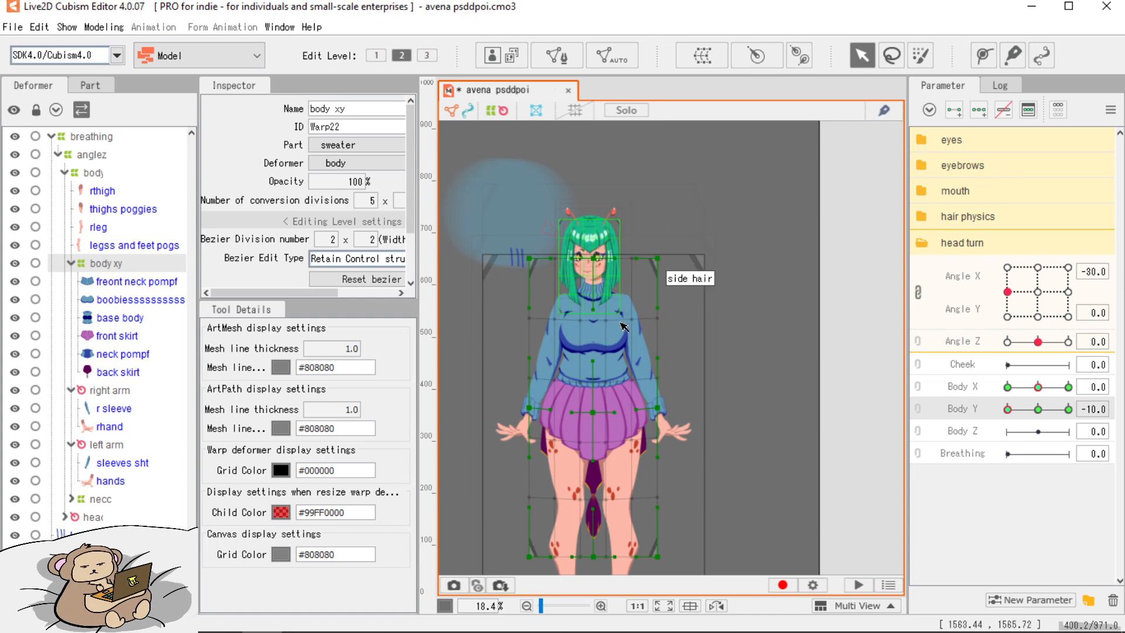
scroll(596, 293, "up", 3)
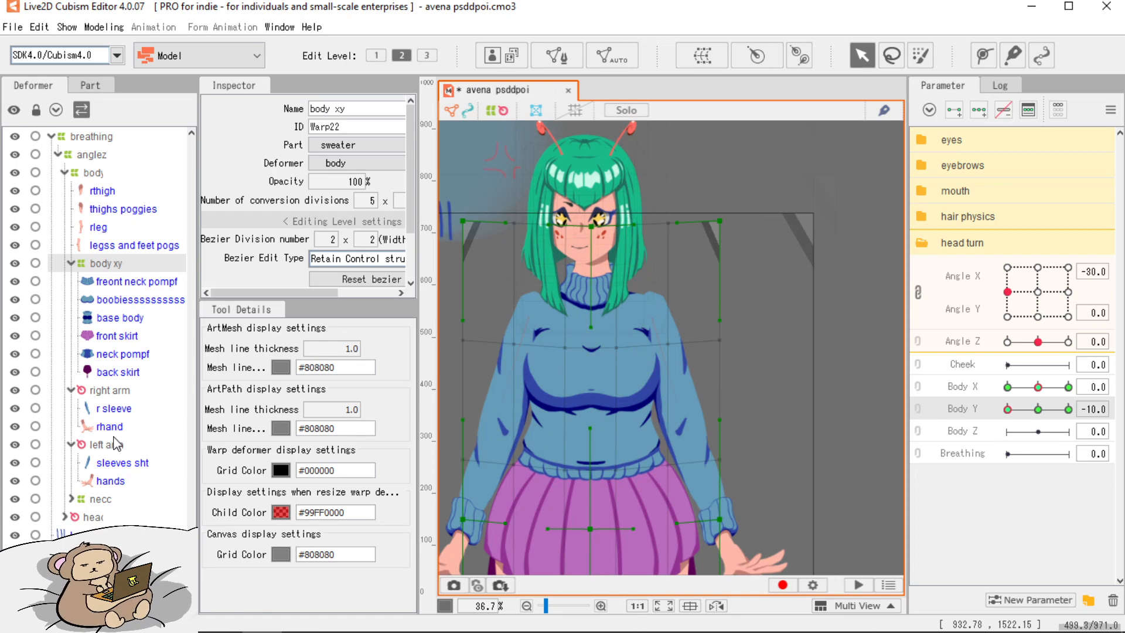
key("ctrl+z")
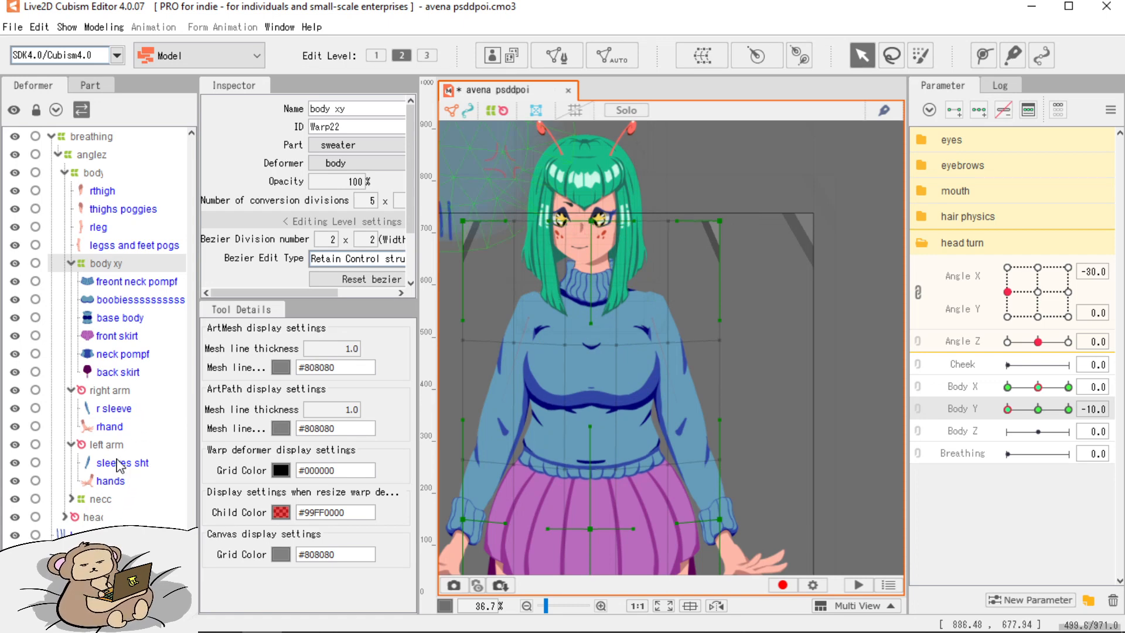
key("ctrl+z")
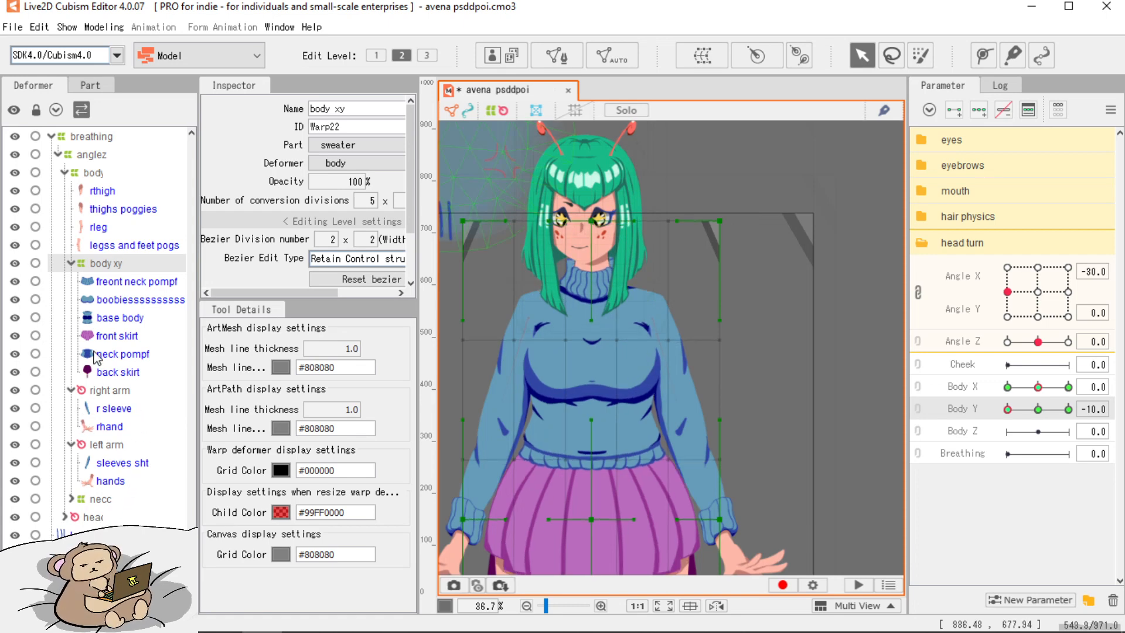
Create a warp deformer named "body y" as the parent of anglez, with 2 × 2 Bezier and 5 × 5 conversion divisions.
left_click(88, 154)
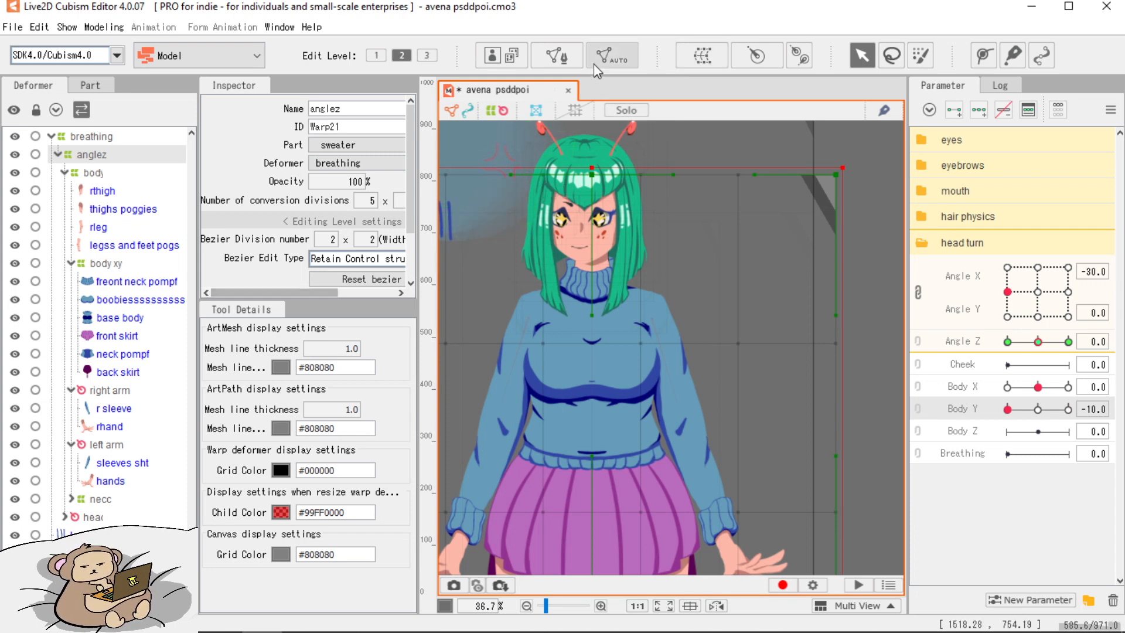
left_click(703, 55)
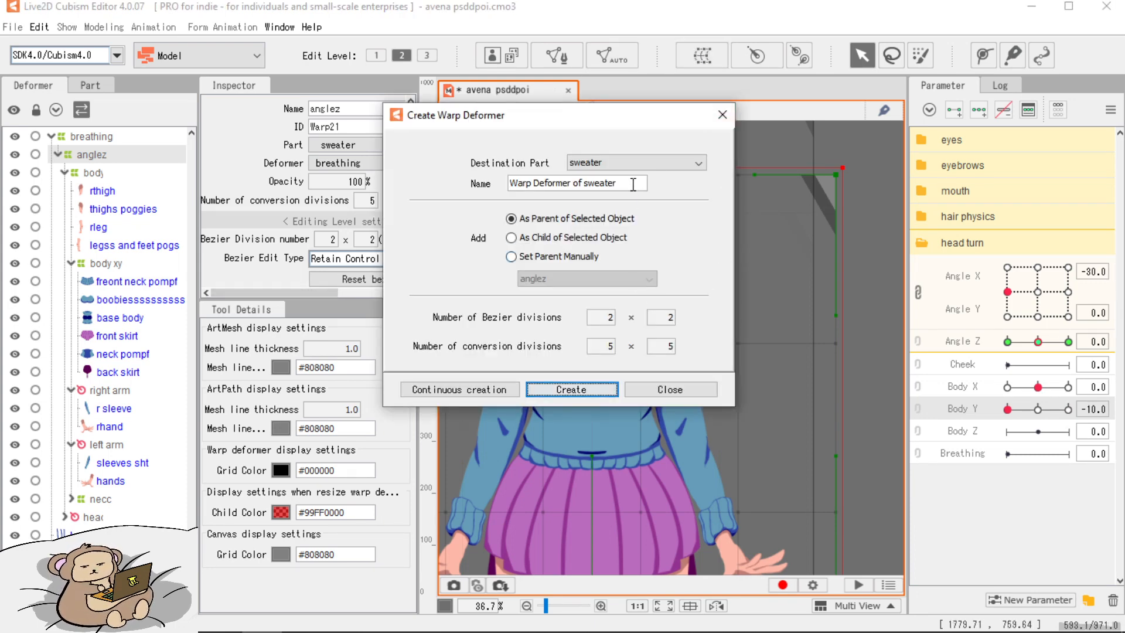
left_click_drag(633, 184, 491, 190)
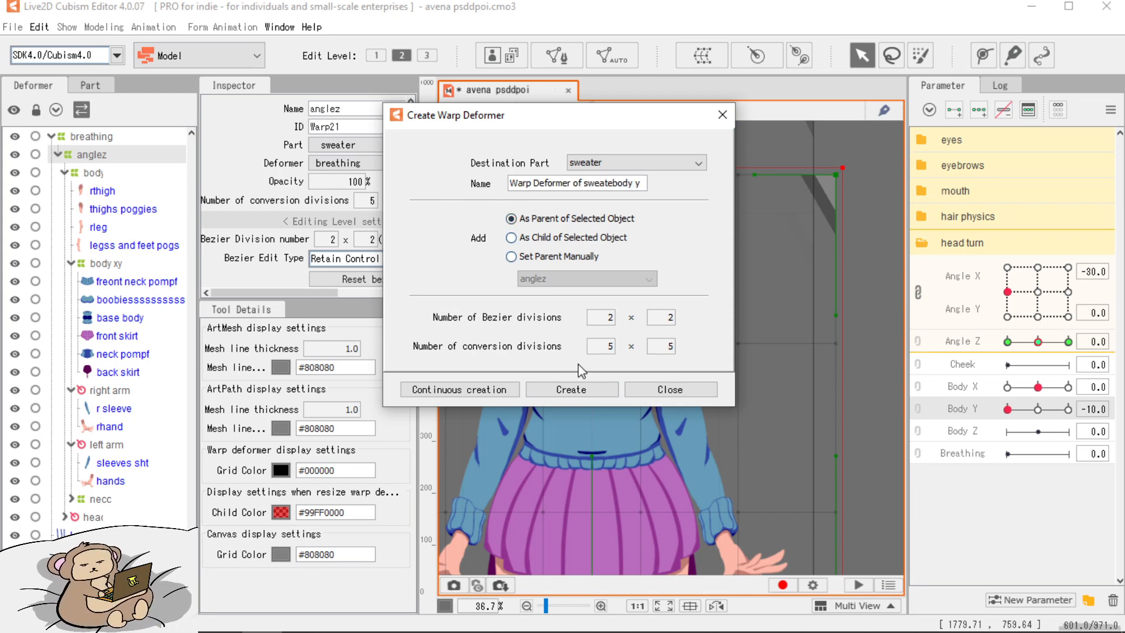
left_click(614, 183, "shift")
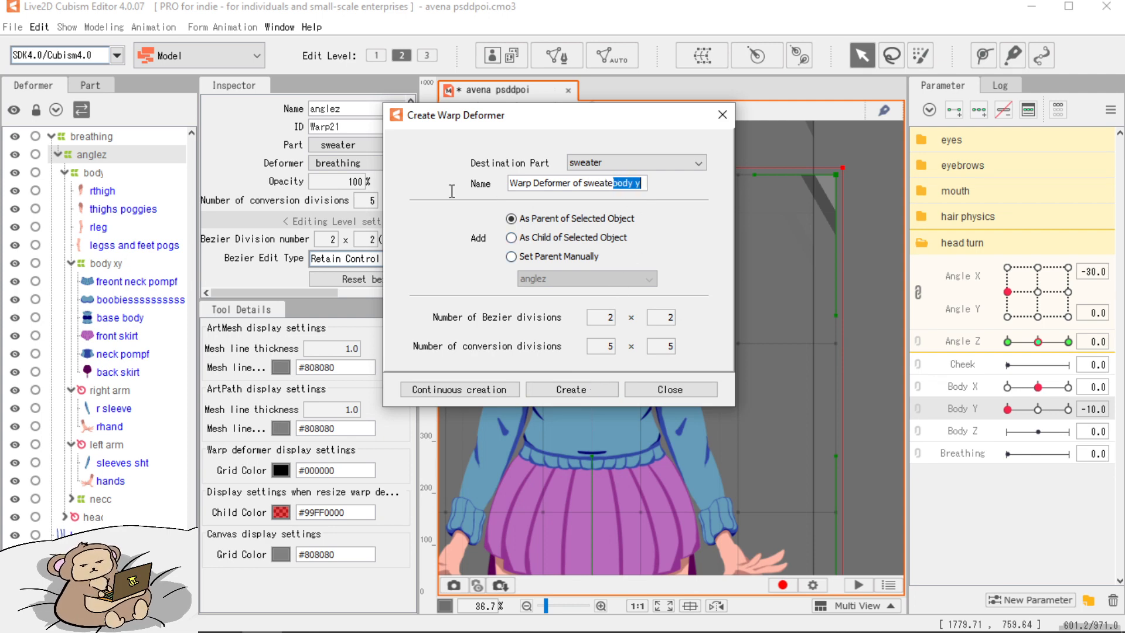
key("BackSpace")
key("BackSpace")
key("BackSpace")
key("BackSpace")
key("BackSpace")
key("BackSpace")
key("BackSpace")
key("BackSpace")
key("BackSpace")
key("BackSpace")
key("BackSpace")
key("BackSpace")
key("BackSpace")
key("BackSpace")
key("BackSpace")
key("BackSpace")
key("BackSpace")
key("BackSpace")
key("BackSpace")
key("BackSpace")
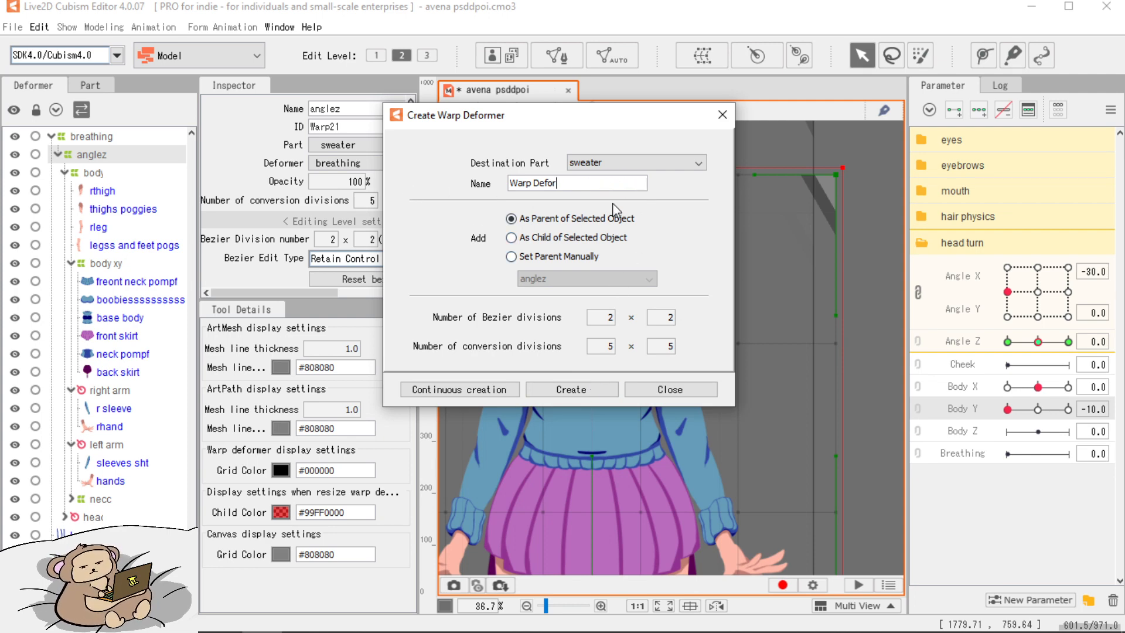
type("body y")
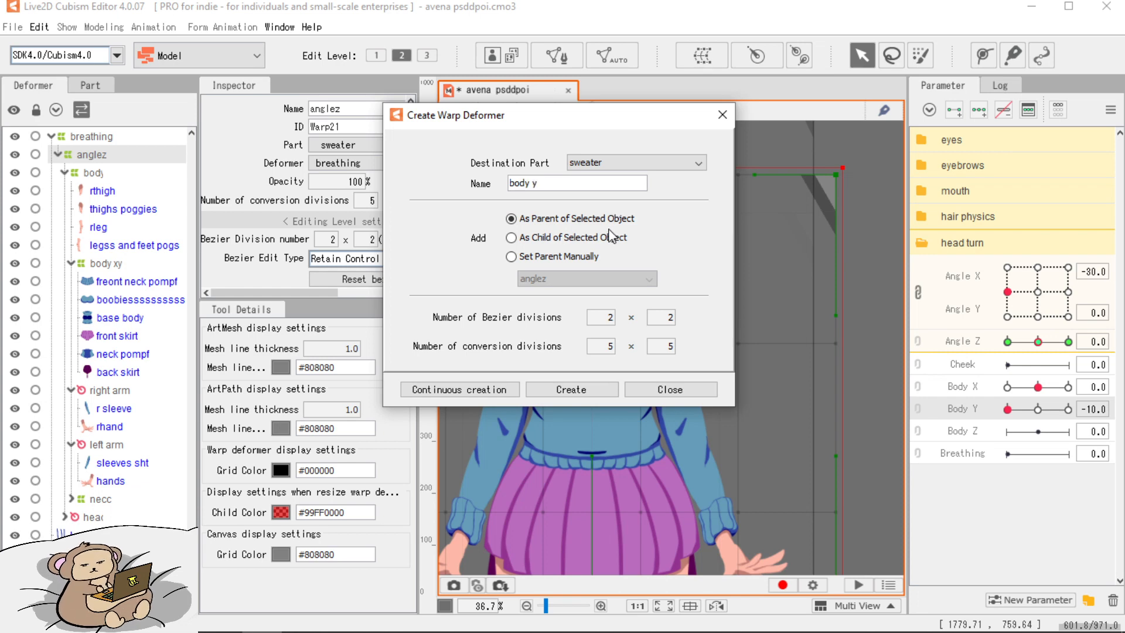
left_click(571, 389)
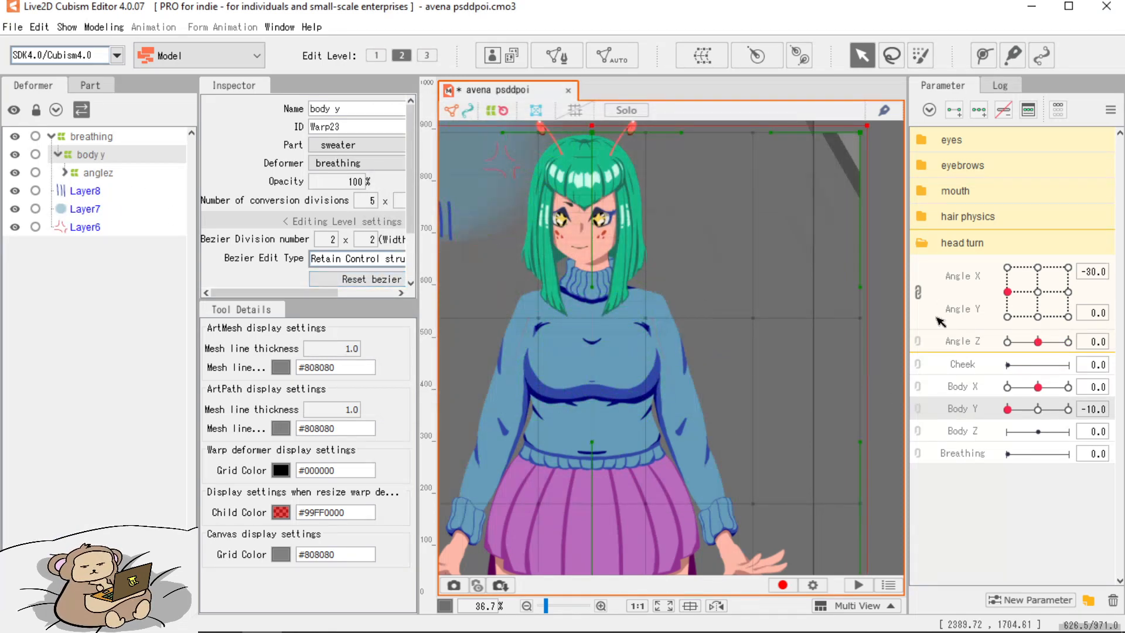
Add three Body Y keys to the body y deformer and, at Body Y -10, pull its upper handle and top edge slightly down.
left_click(978, 112)
mouse_move(1023, 405)
left_mouse_down()
mouse_move(1065, 410)
mouse_move(1006, 411)
left_mouse_up()
left_click_drag(616, 456, 651, 403)
scroll(651, 403, "down", 3)
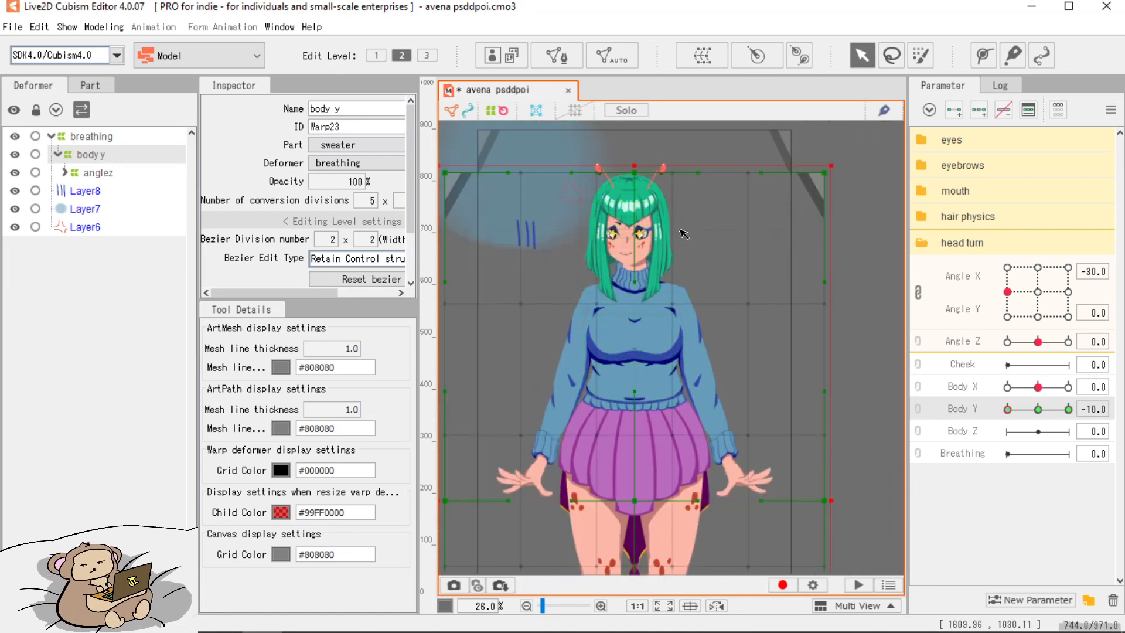
left_click_drag(636, 282, 635, 296)
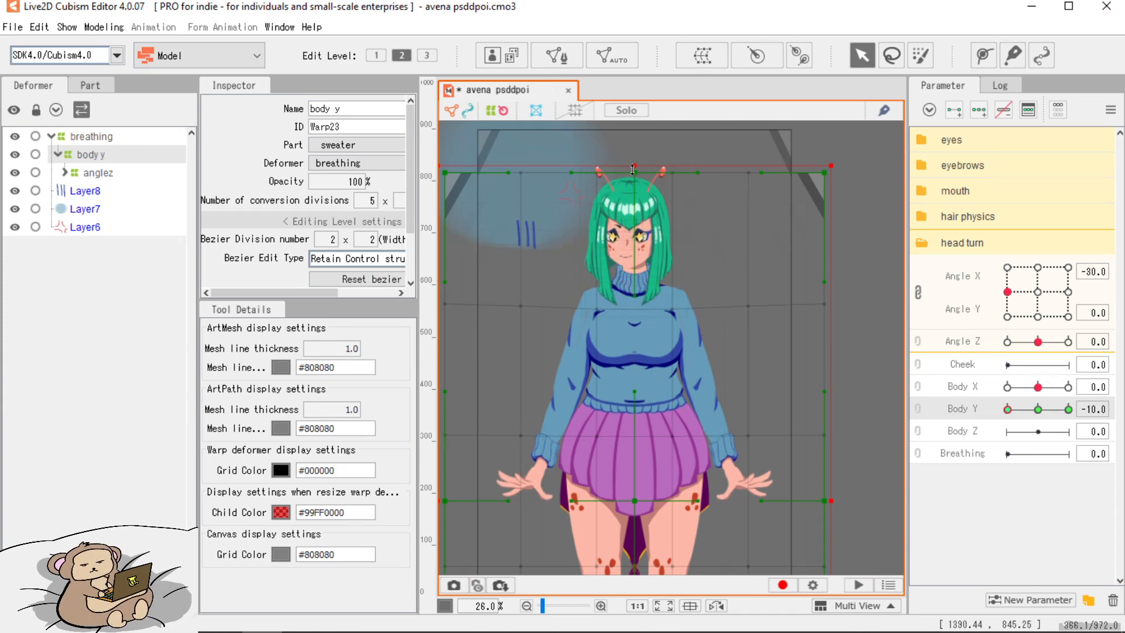
left_click_drag(634, 166, 634, 175)
At Body Y -10, move the body y deformer's central control point at the skirt hem slightly down.
left_click_drag(656, 463, 659, 303)
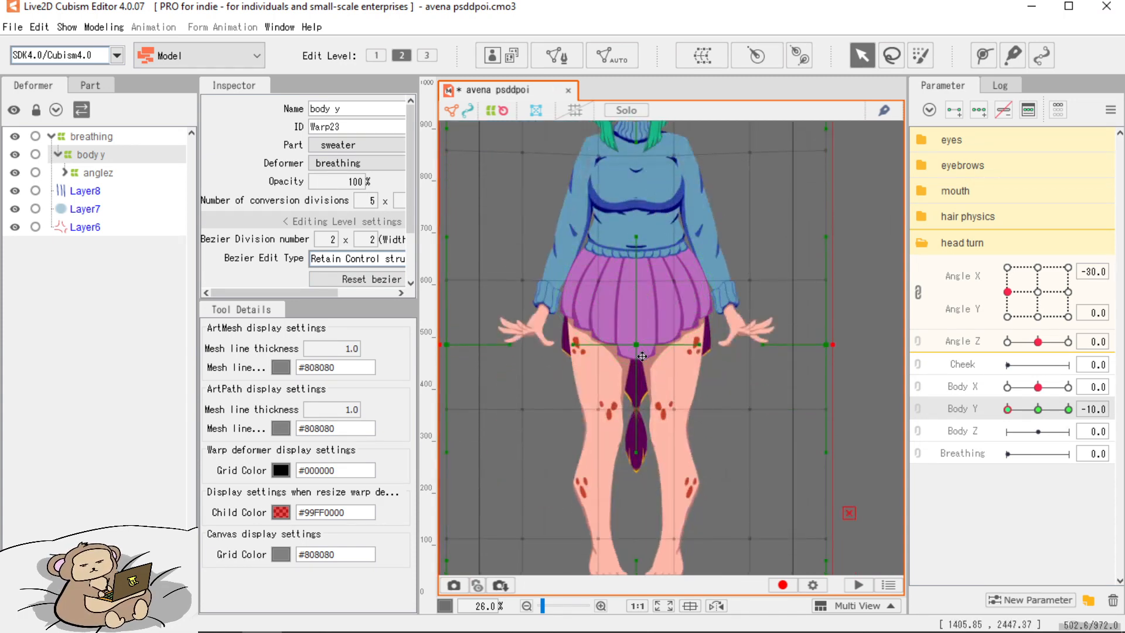
left_click_drag(643, 344, 644, 348)
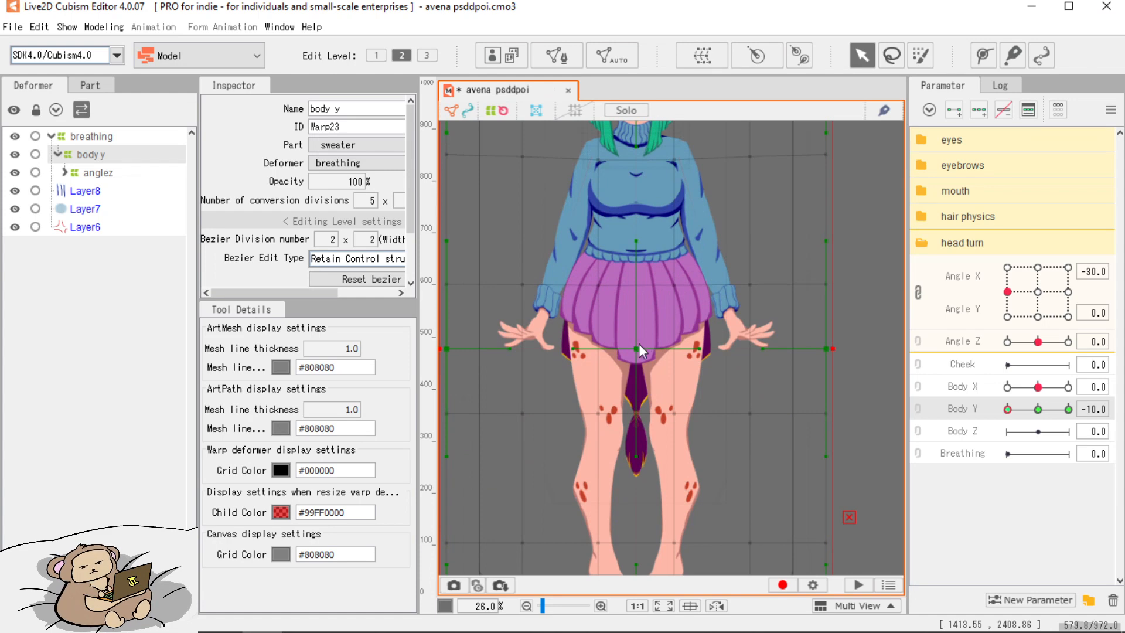
scroll(817, 416, "down", 2)
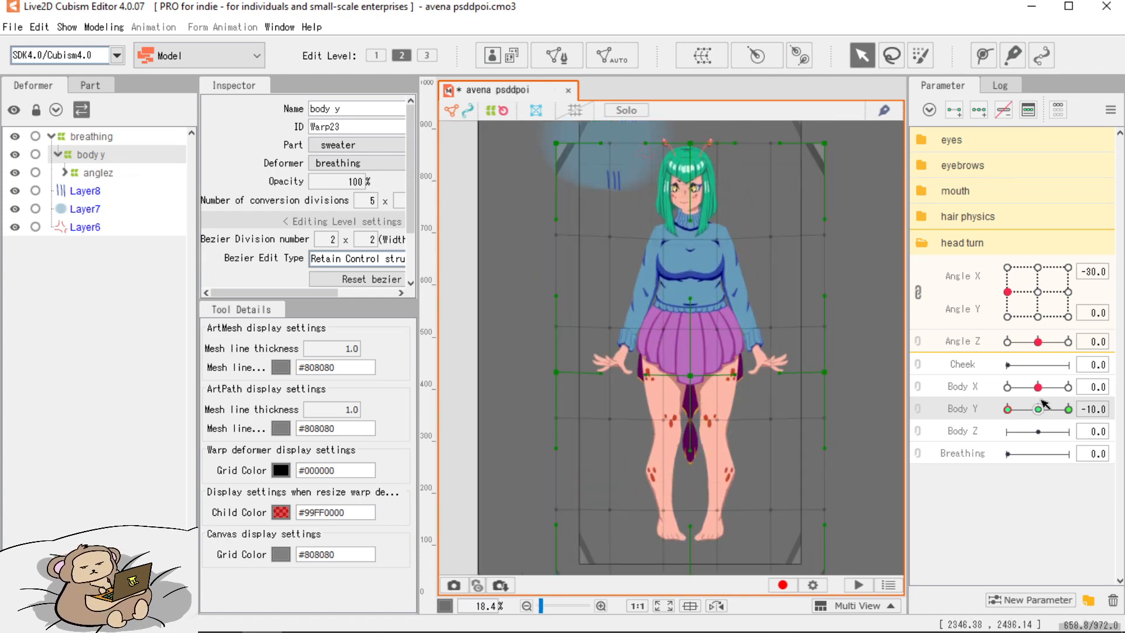
At Body Y 10, raise the body y deformer's top-centre point slightly, preview the motion and return Body Y to 0.
left_click_drag(1025, 413, 1073, 418)
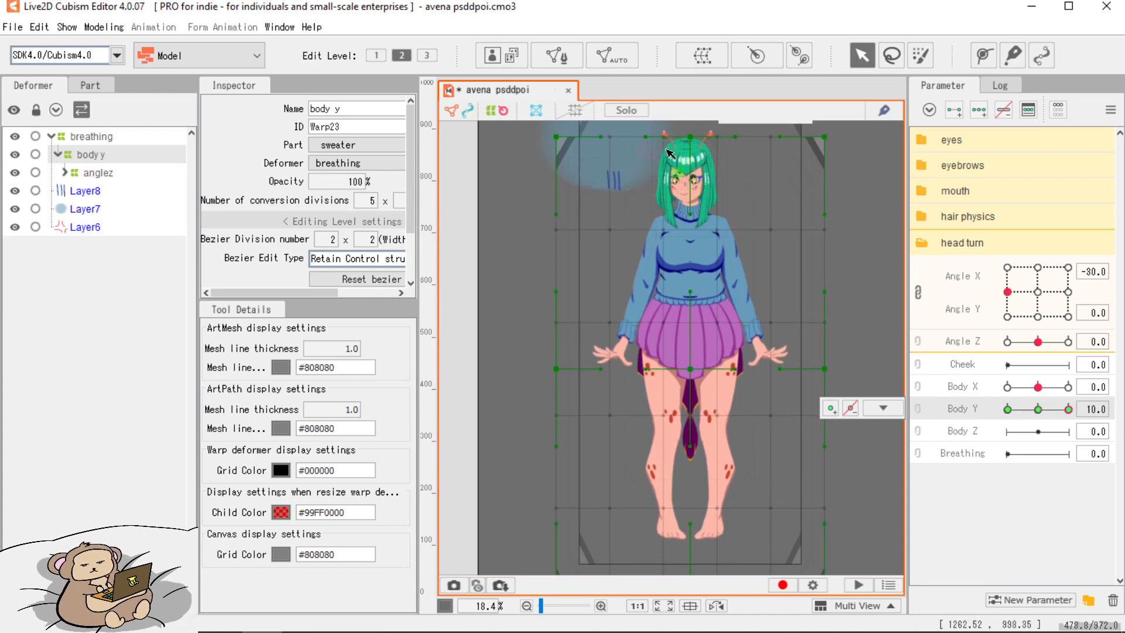
left_click_drag(697, 140, 694, 137)
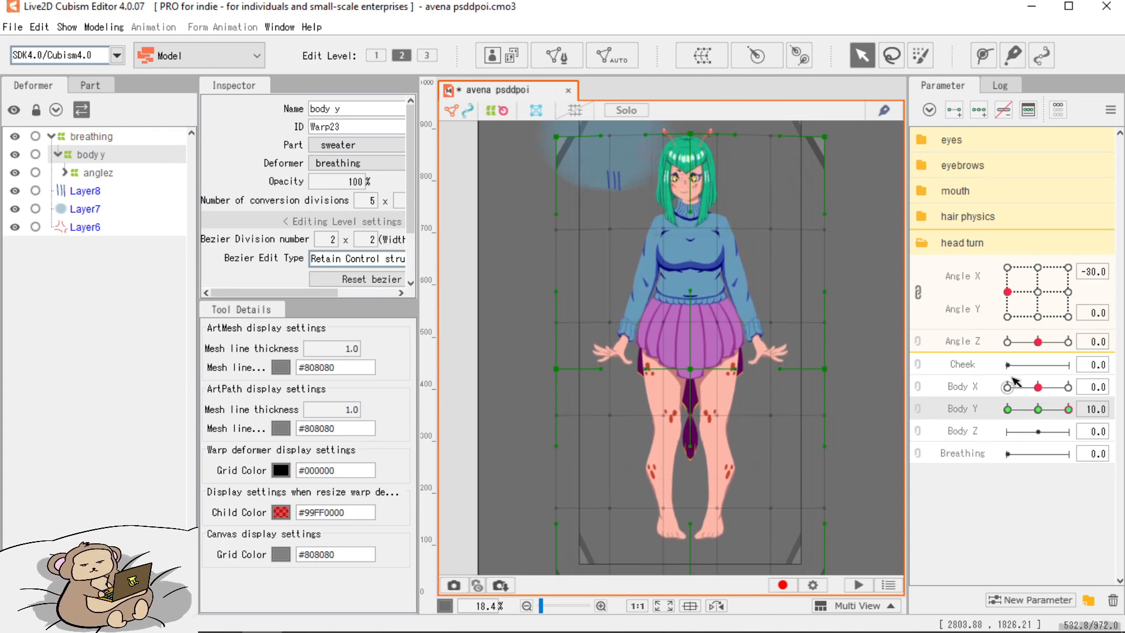
left_click(1069, 409)
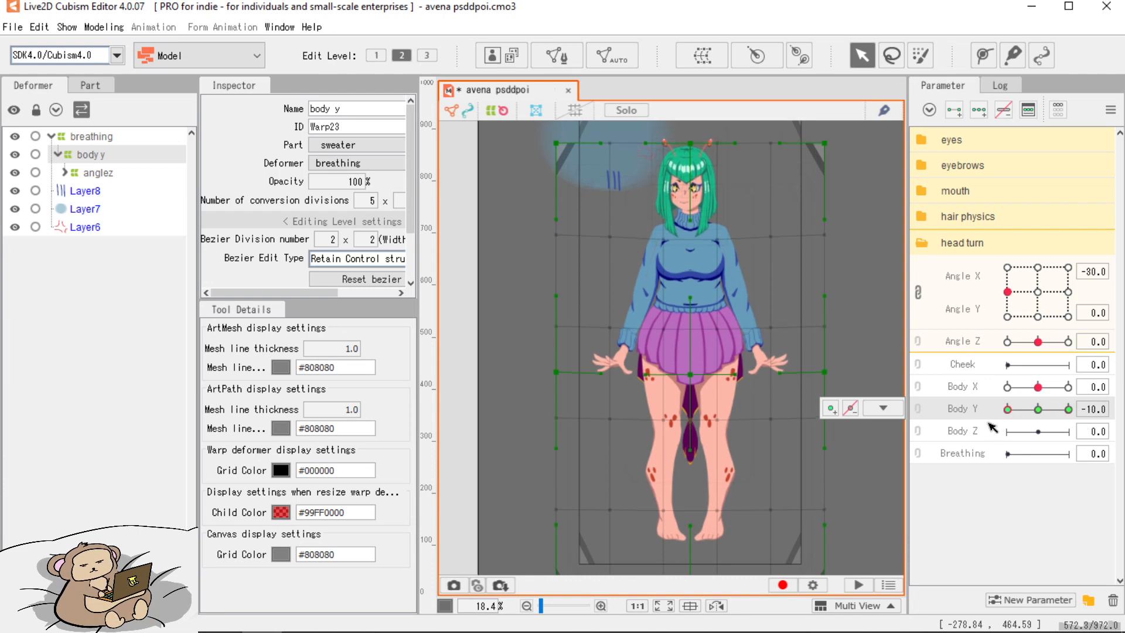
left_click(1037, 409)
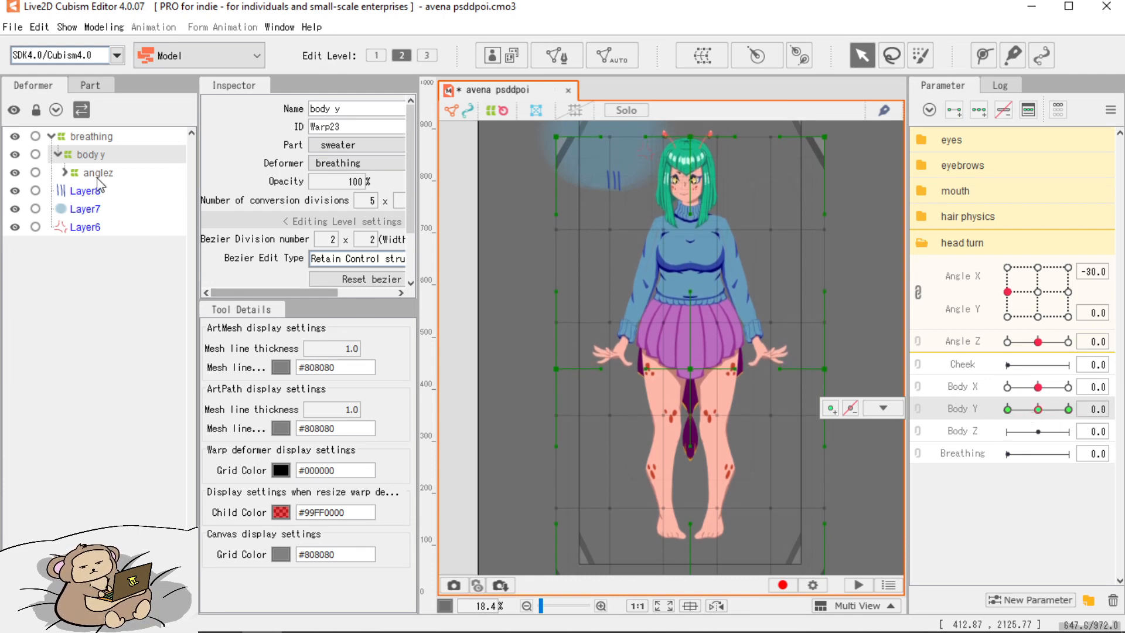
At Body Y -10, rotate the arm deformers outward, the right arm to about 158.2° and the left arm to about -156°.
left_click(65, 173)
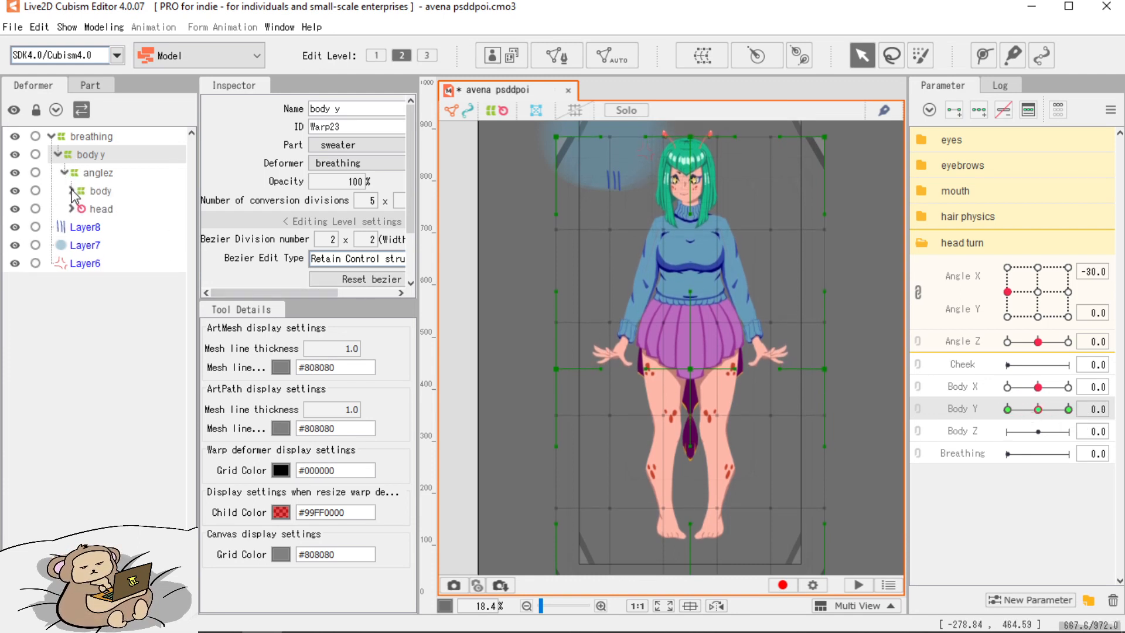
left_click(72, 191)
left_click(115, 300)
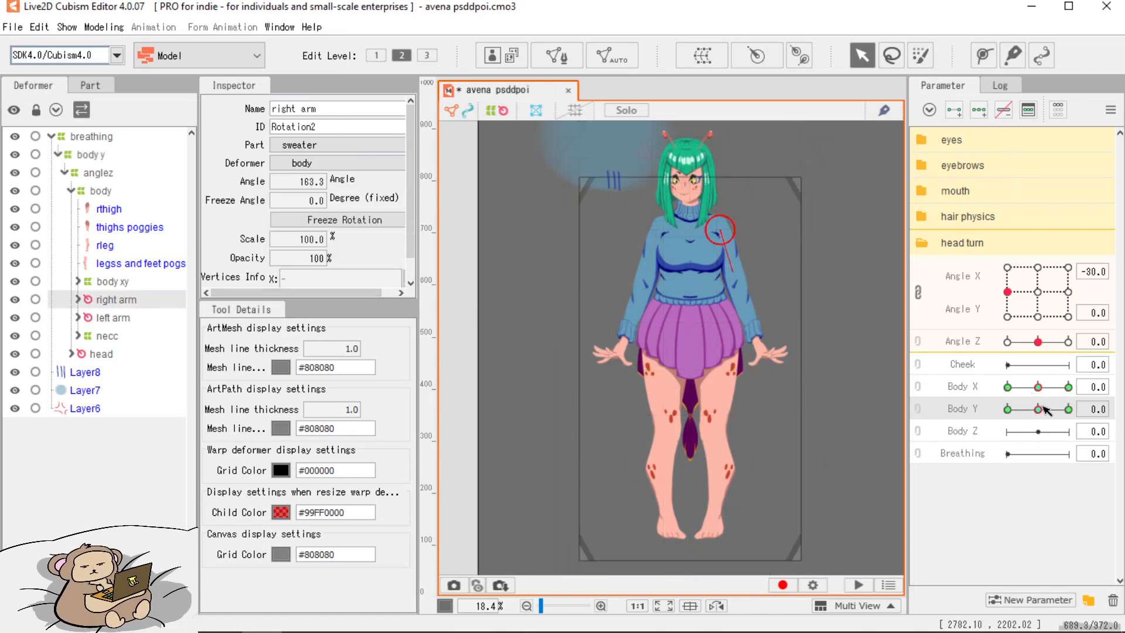
left_click_drag(1046, 410, 990, 420)
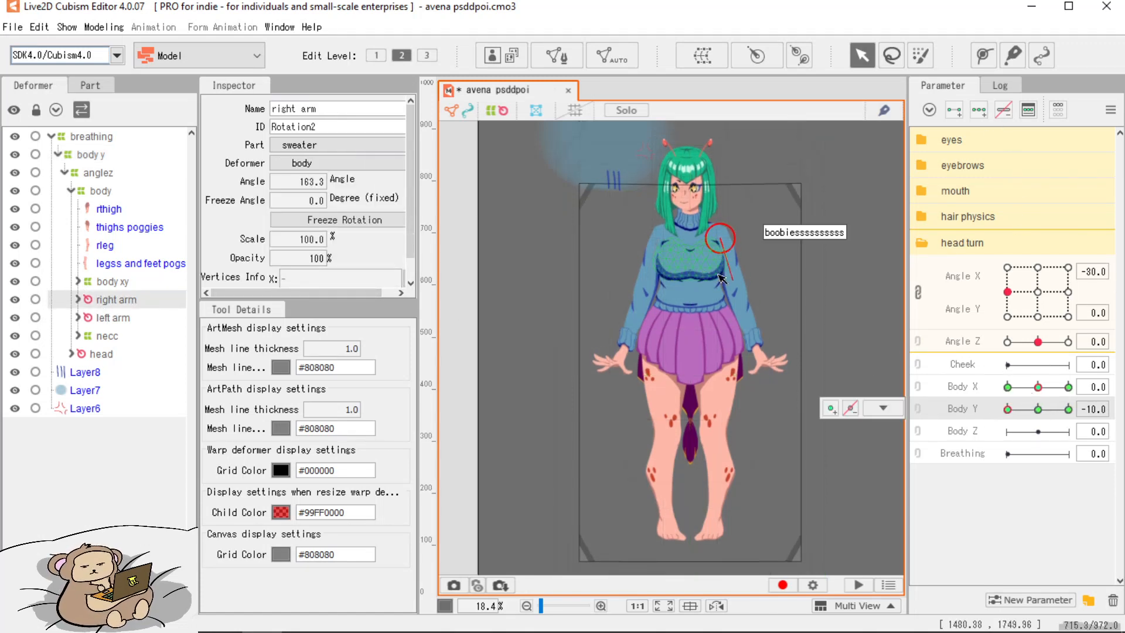
left_click_drag(733, 278, 739, 277)
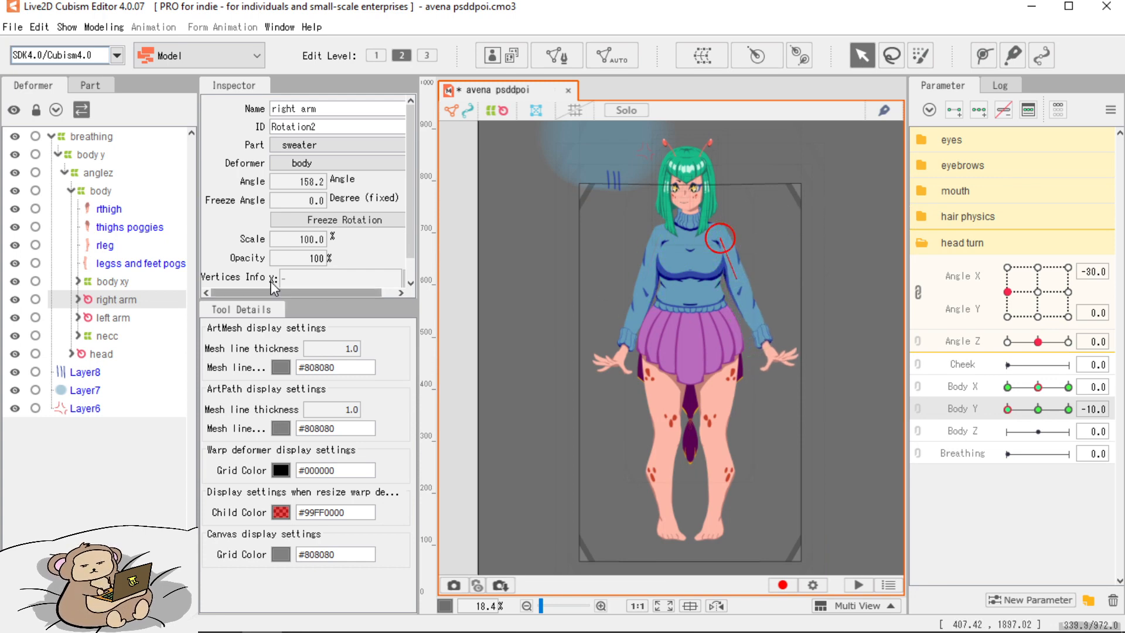
left_click(111, 318)
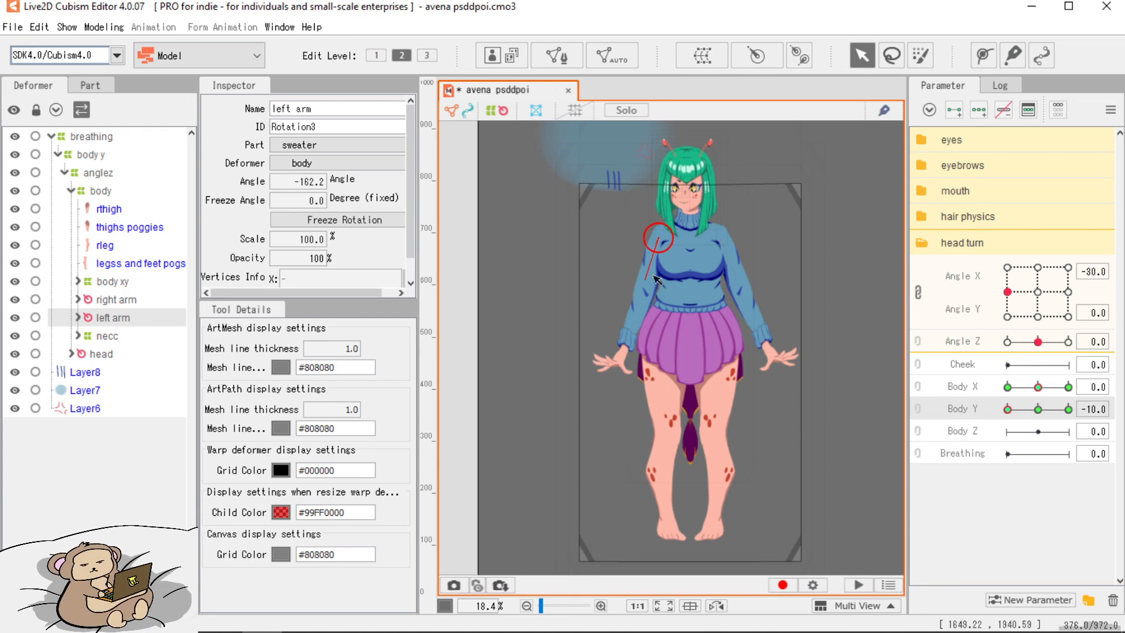
left_click_drag(646, 275, 642, 278)
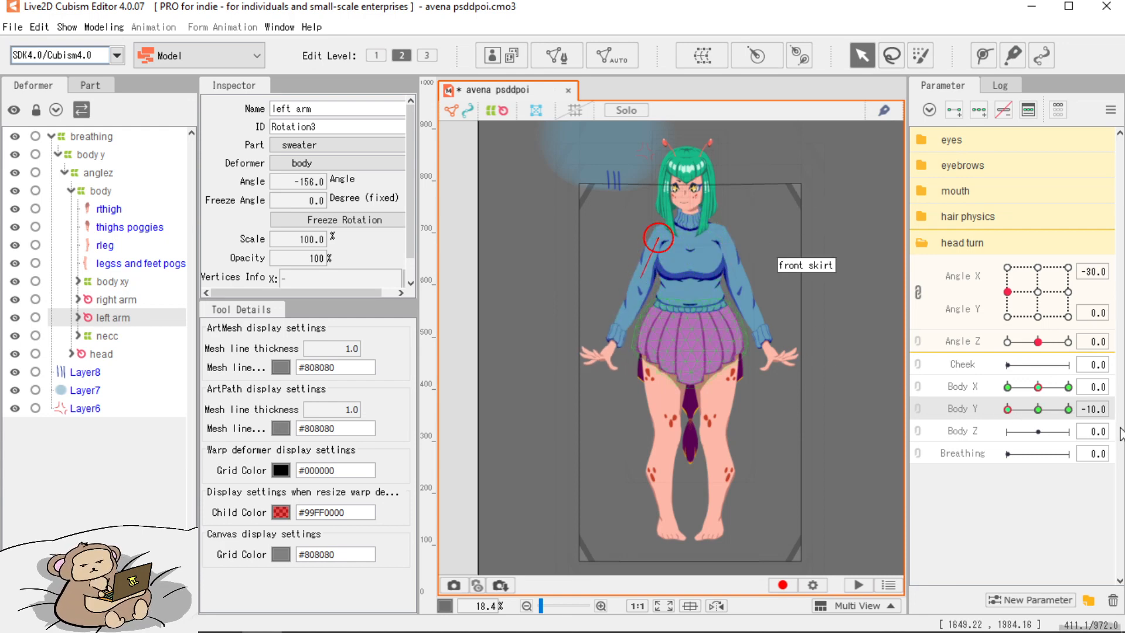
At Body Y 10, rotate both arm deformers slightly inward, the right arm to about 171.4°, and preview the motion.
left_click_drag(1021, 415, 1069, 413)
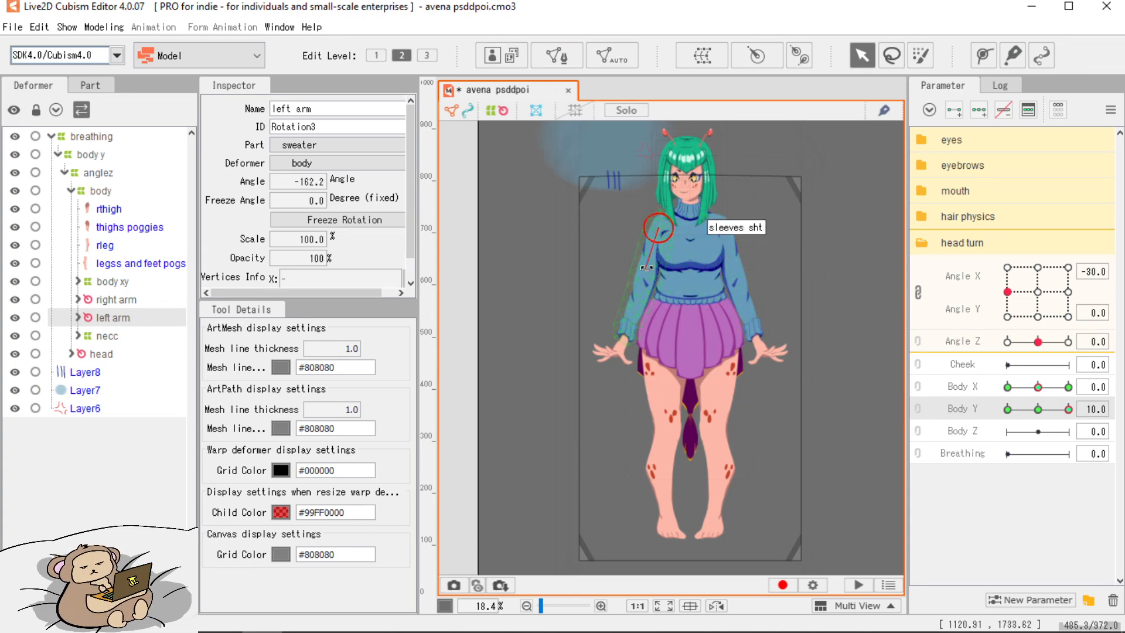
left_click(141, 300)
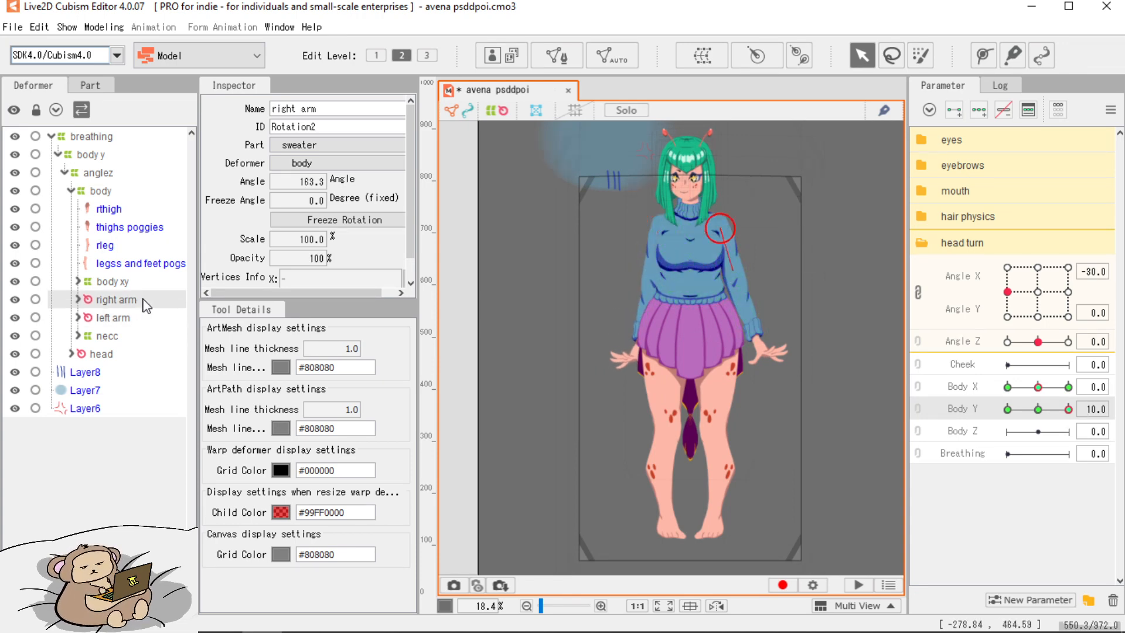
left_click_drag(743, 259, 737, 265)
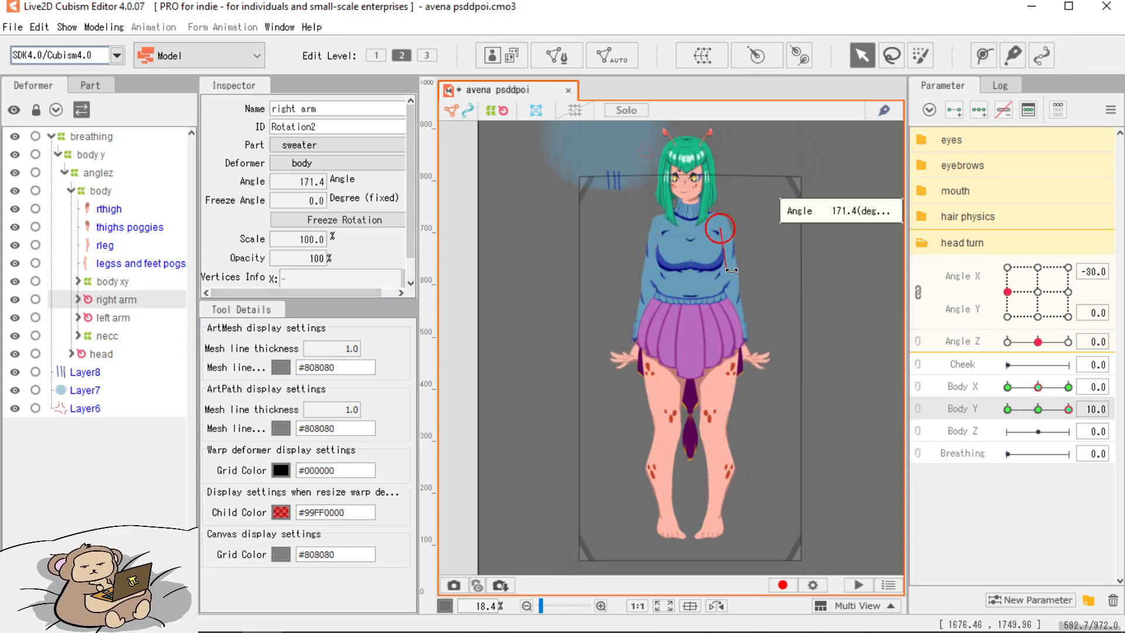
left_click_drag(1067, 412, 1020, 422)
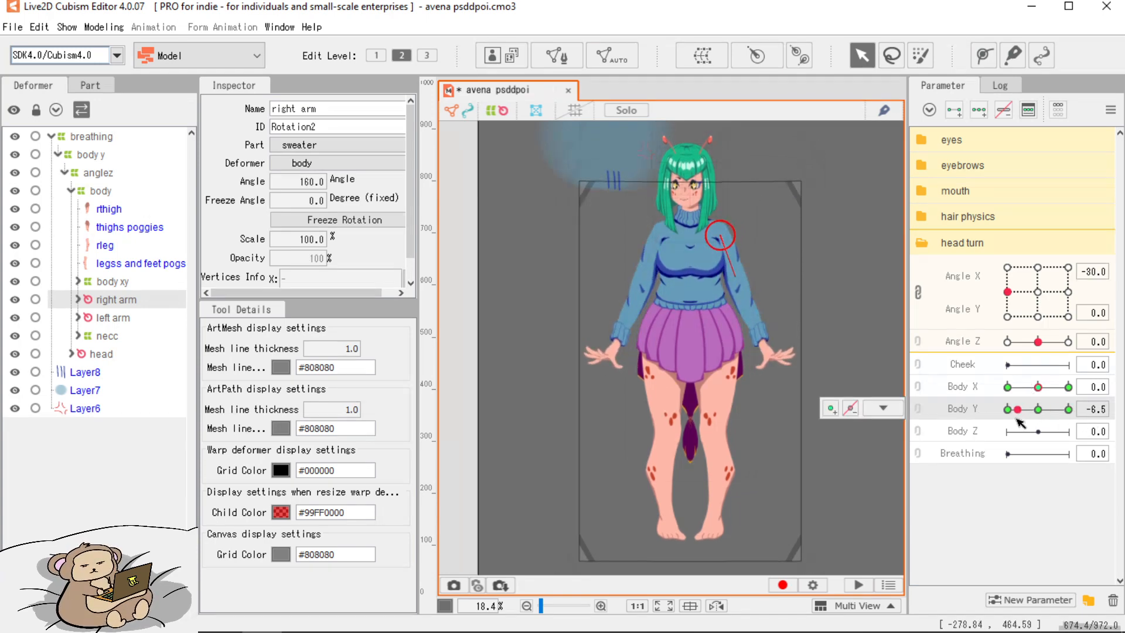
Reset all parameters to their defaults and combine Body X and Body Y into one two-axis control.
key("ctrl+4")
left_click(530, 417)
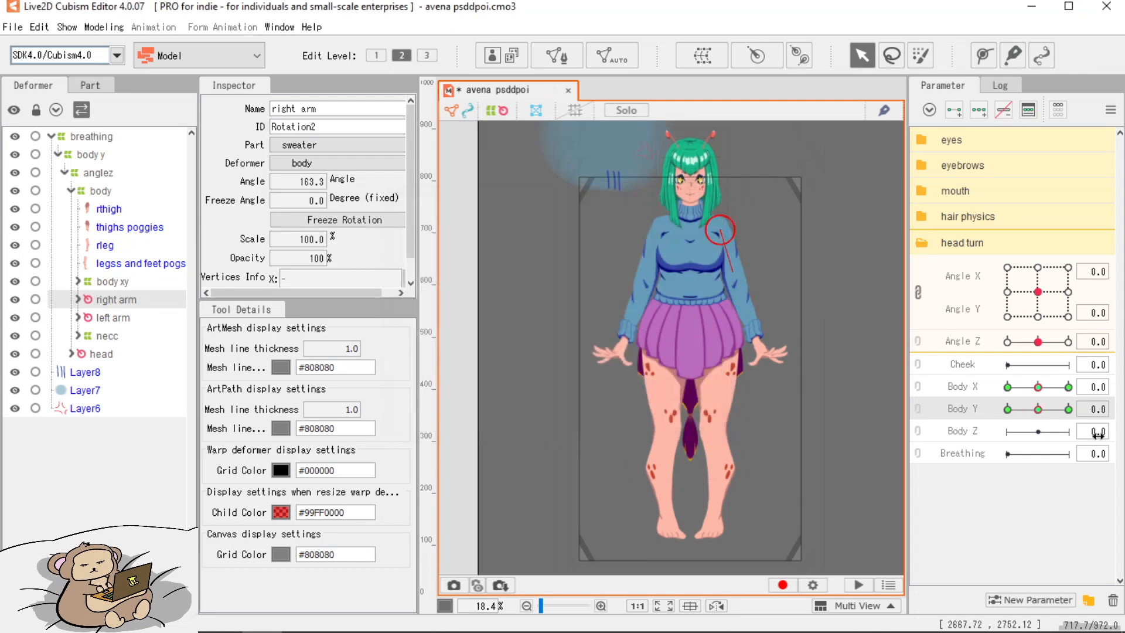
left_click(918, 392)
left_click(1068, 436)
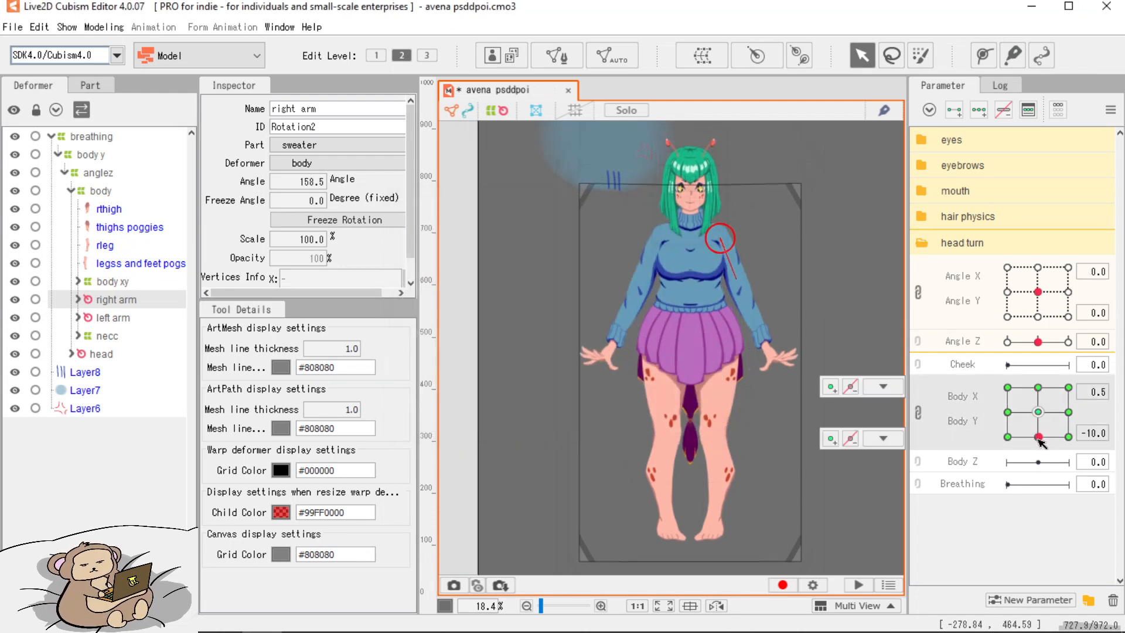
Test the combined Body X and Body Y motion together with Angle Y at -30, and save the model.
left_click_drag(1089, 455, 1038, 414)
left_click_drag(1037, 291, 1042, 338)
left_click_drag(1051, 422, 1012, 440)
key("ctrl+s")
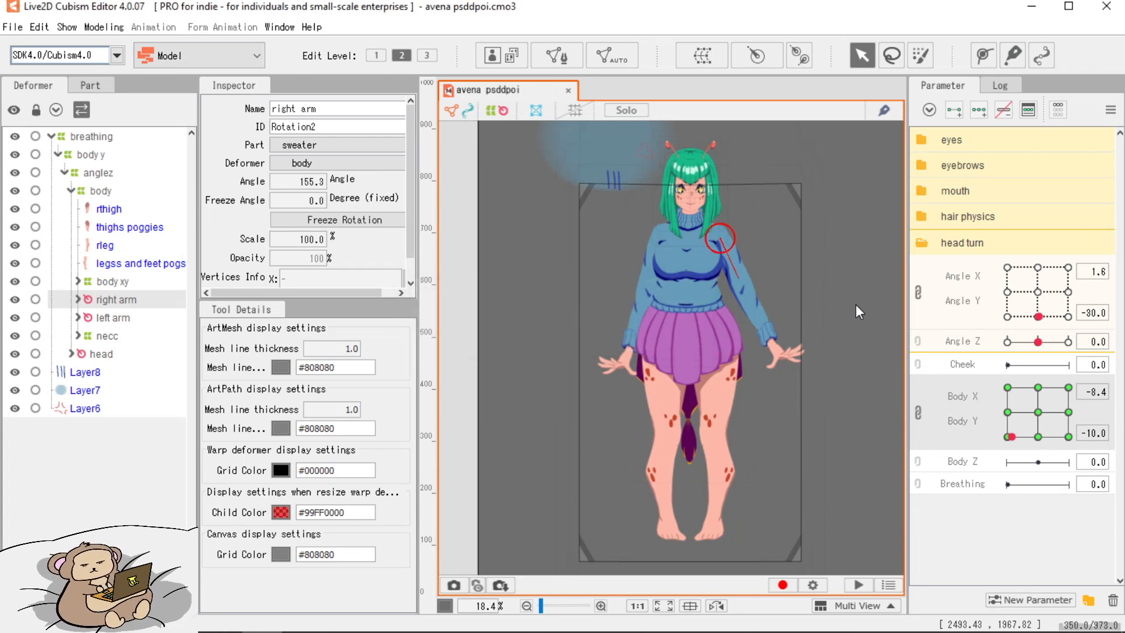
mouse_move(1038, 342)
left_mouse_down()
mouse_move(1013, 344)
mouse_move(1075, 352)
mouse_move(1036, 358)
left_mouse_up()
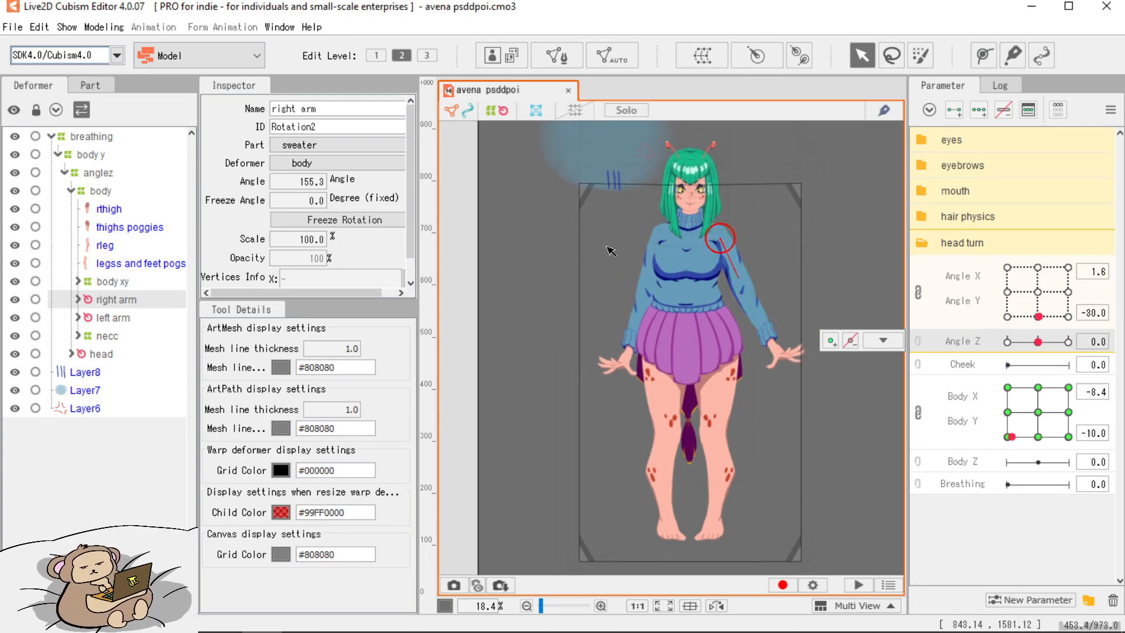
Create a new texture atlas of 4096 × 4096 px with the default layout set to Do not place.
key("ctrl+t")
left_click(711, 227)
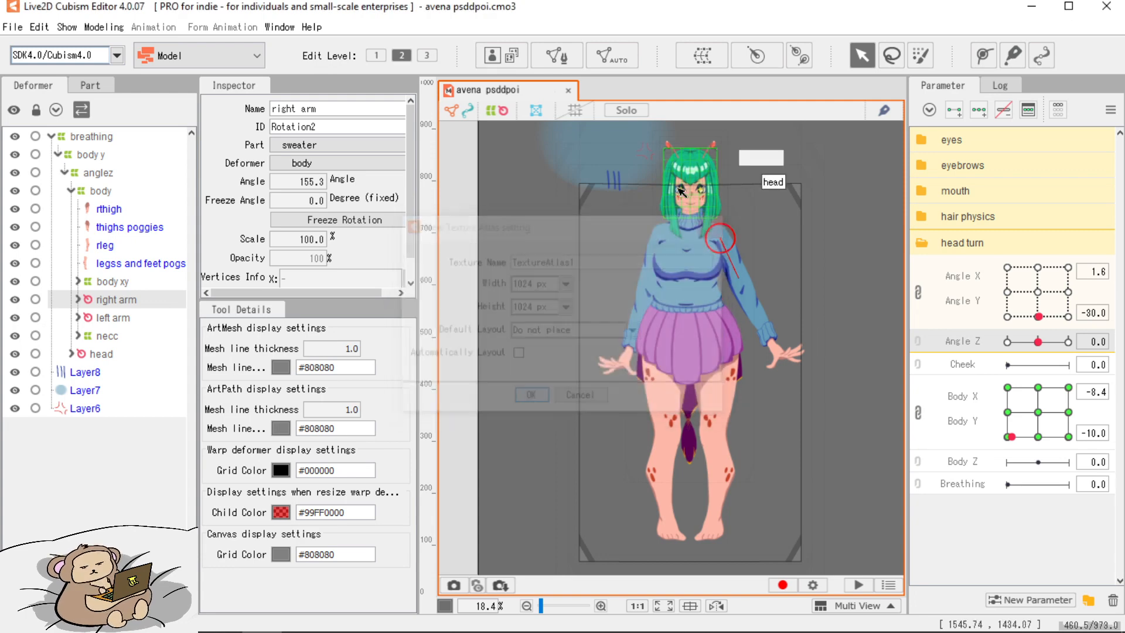
left_click(508, 57)
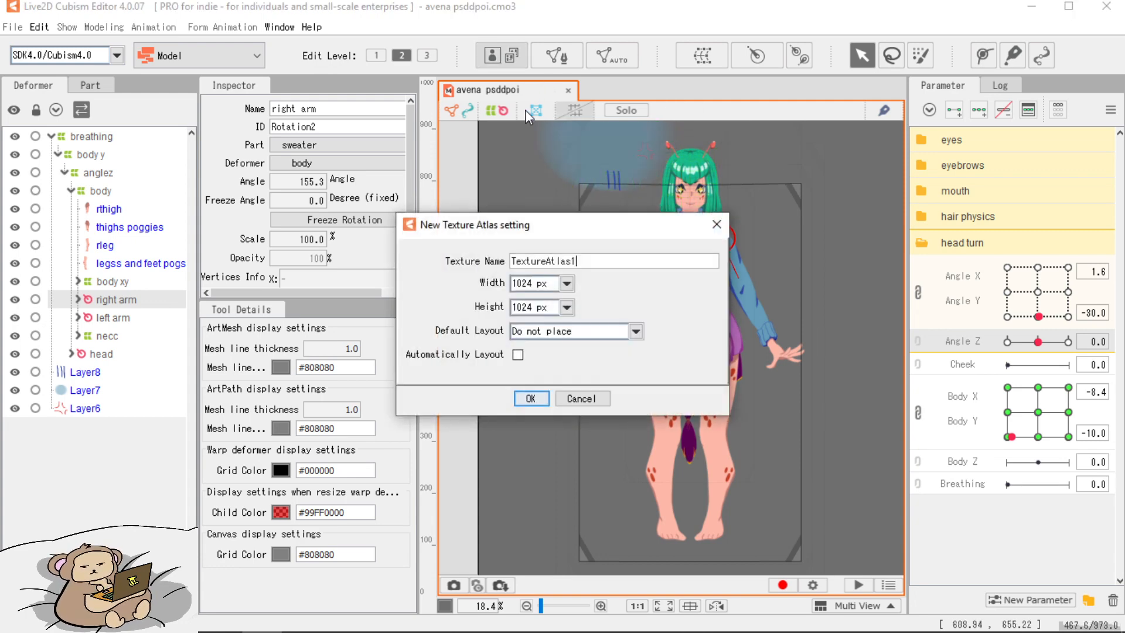
left_click(567, 283)
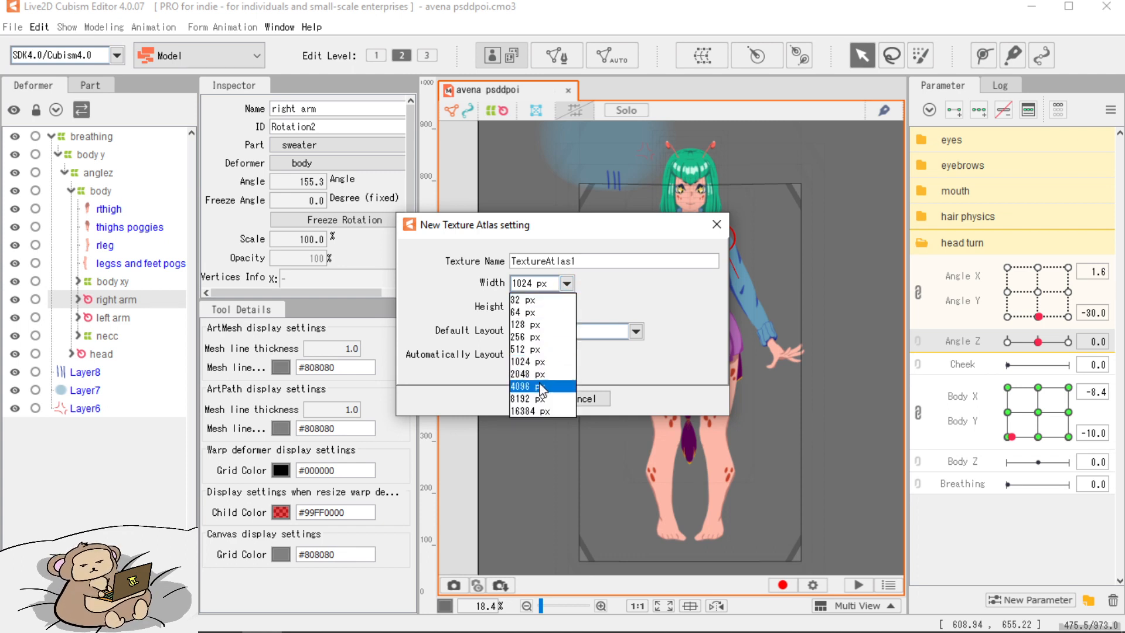
left_click(548, 384)
left_click(566, 307)
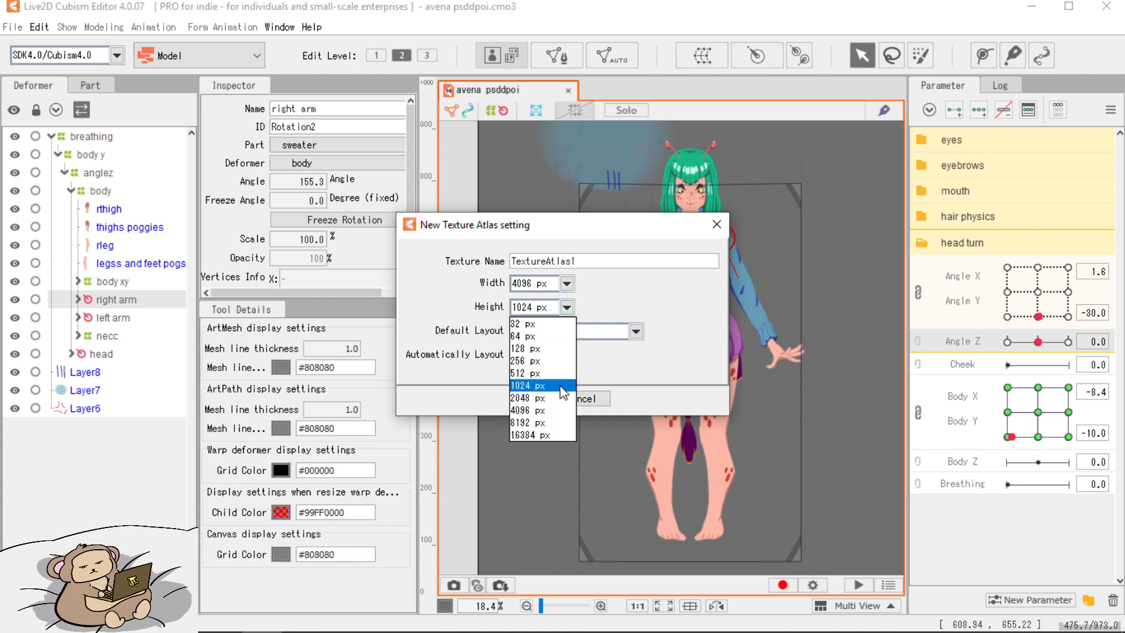
left_click(547, 411)
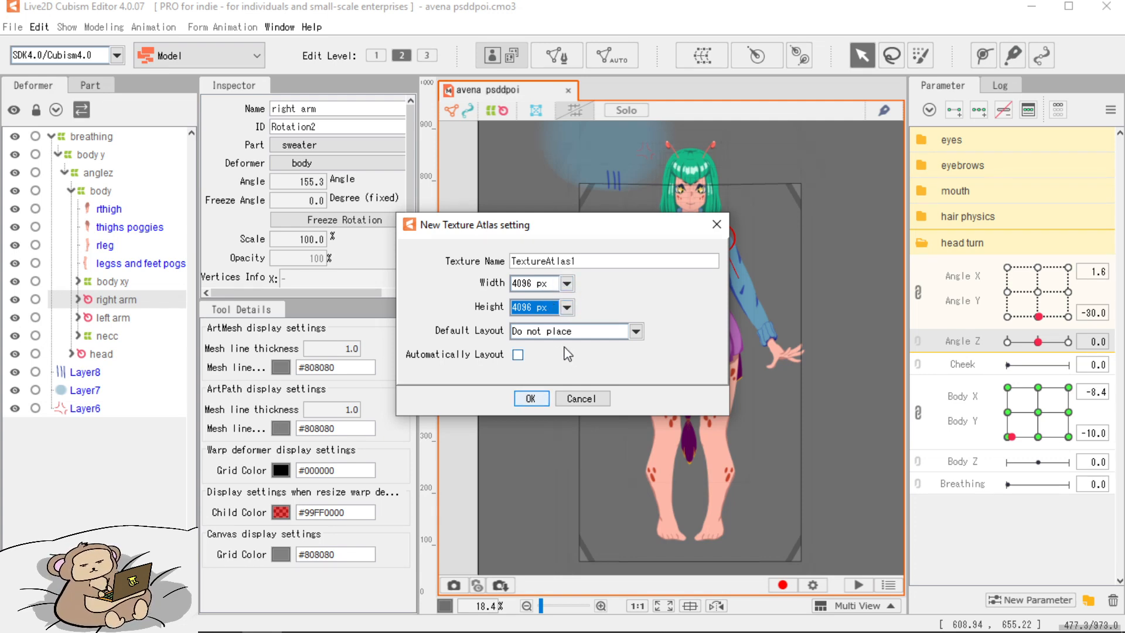
left_click(623, 334)
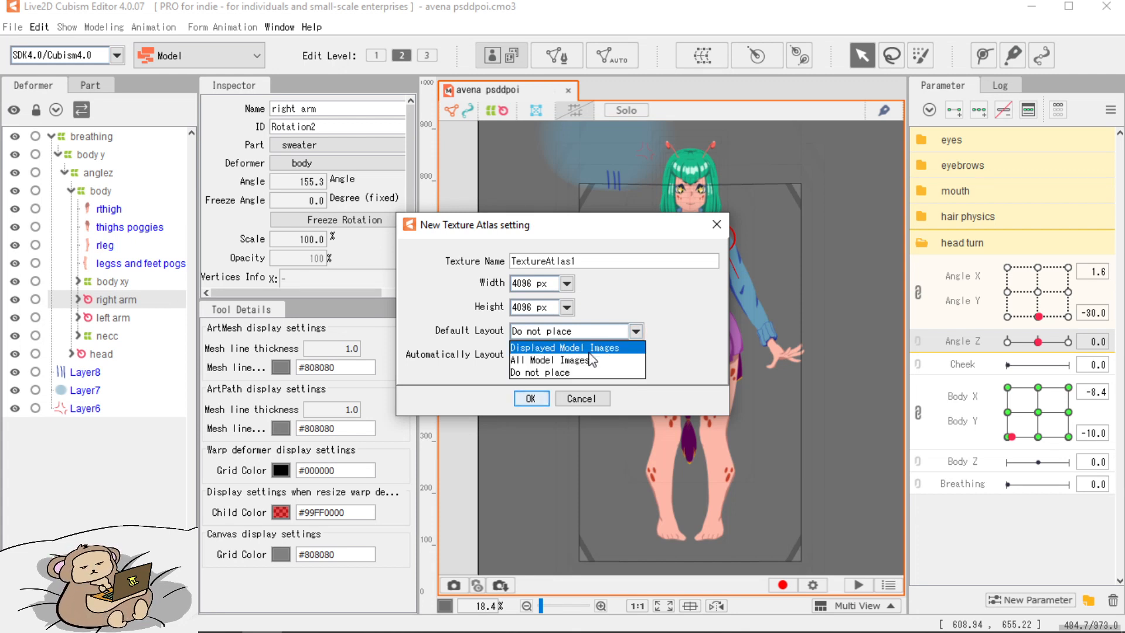
left_click(557, 375)
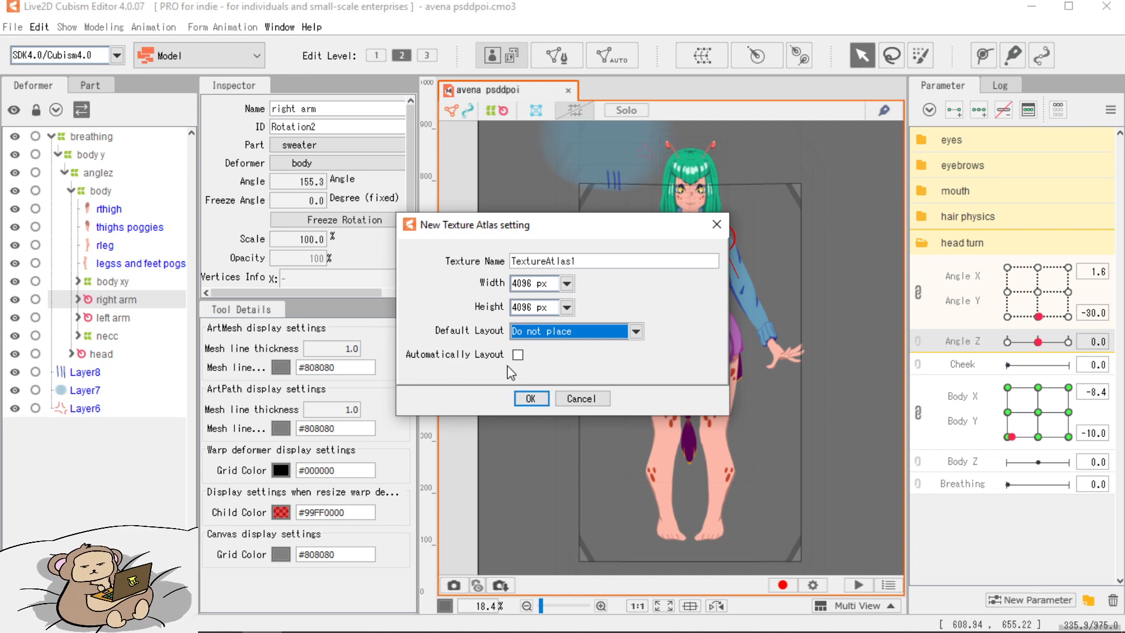
left_click(530, 399)
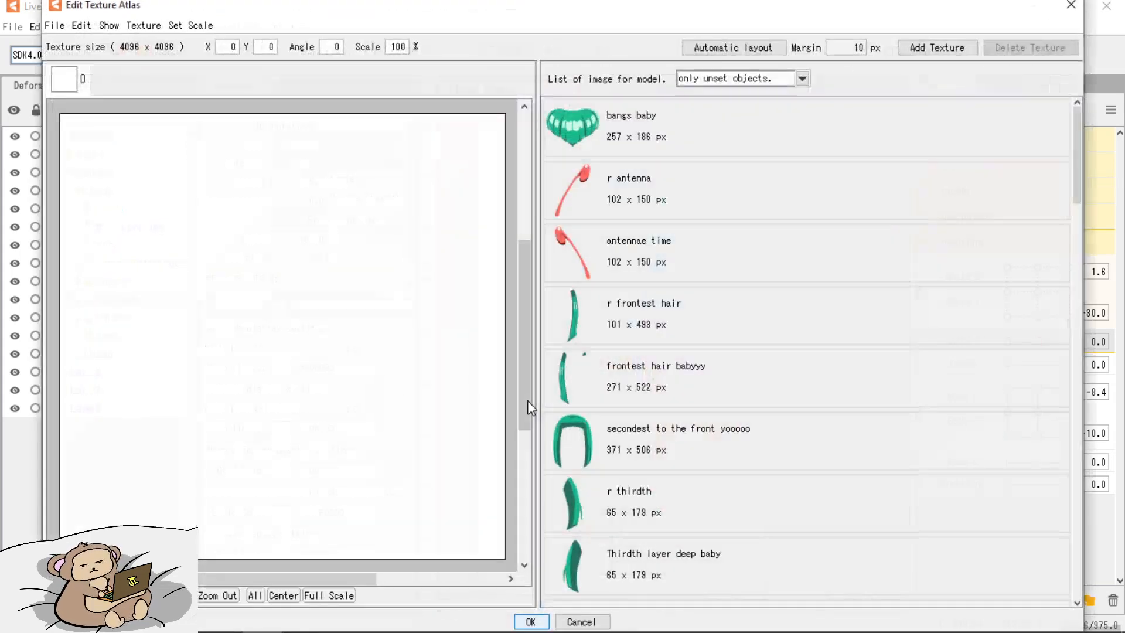
Place the bangs baby and r antenna images near the atlas's upper-left corner, with the antenna to the right of the bangs.
scroll(460, 395, "down", 2)
scroll(413, 380, "up", 3)
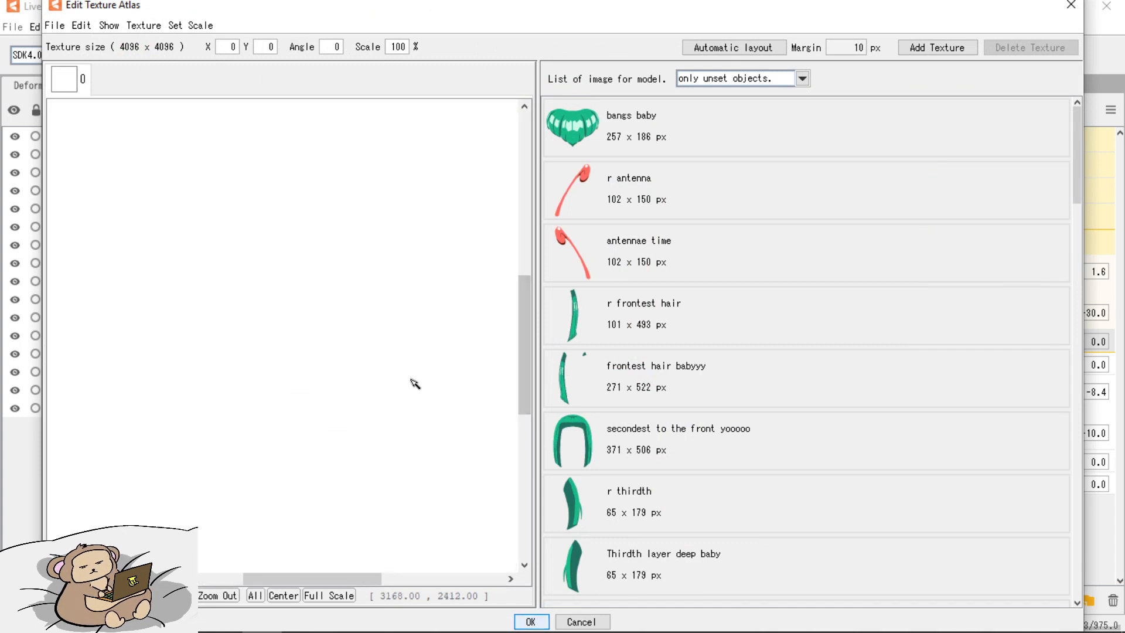
scroll(391, 375, "down", 3)
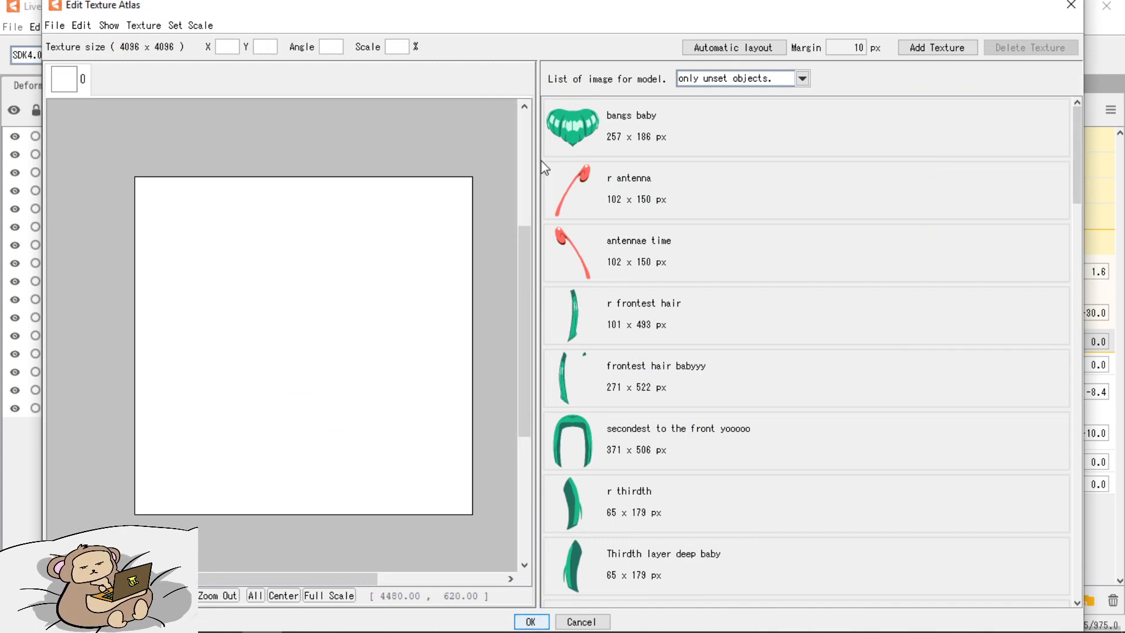
left_click_drag(642, 136, 186, 213)
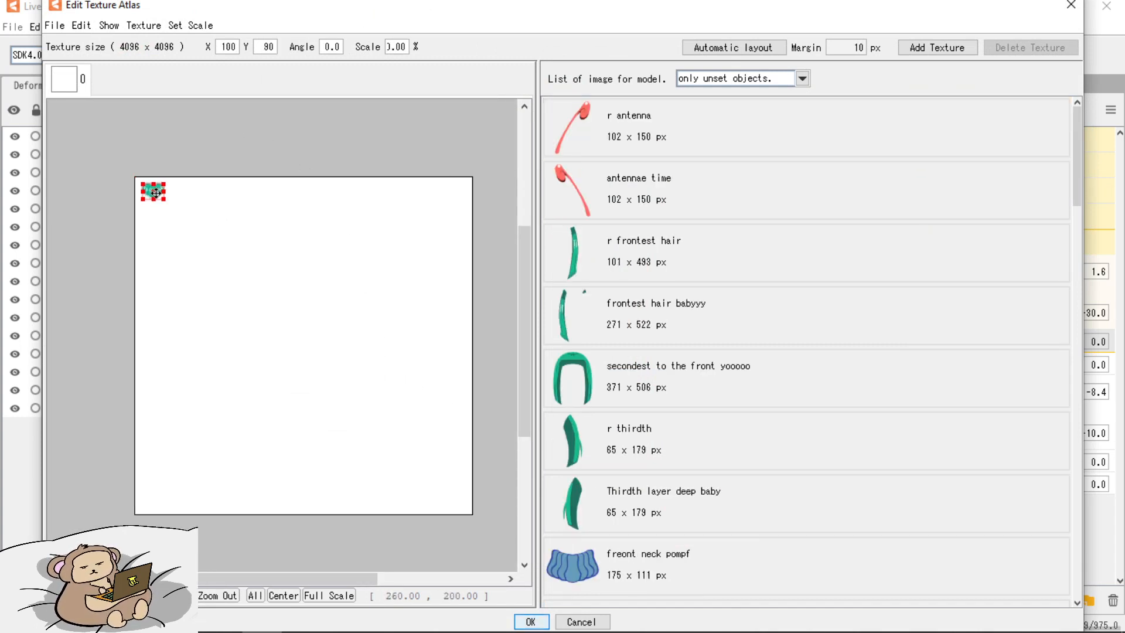
left_click_drag(624, 126, 151, 189)
scroll(154, 197, "up", 3)
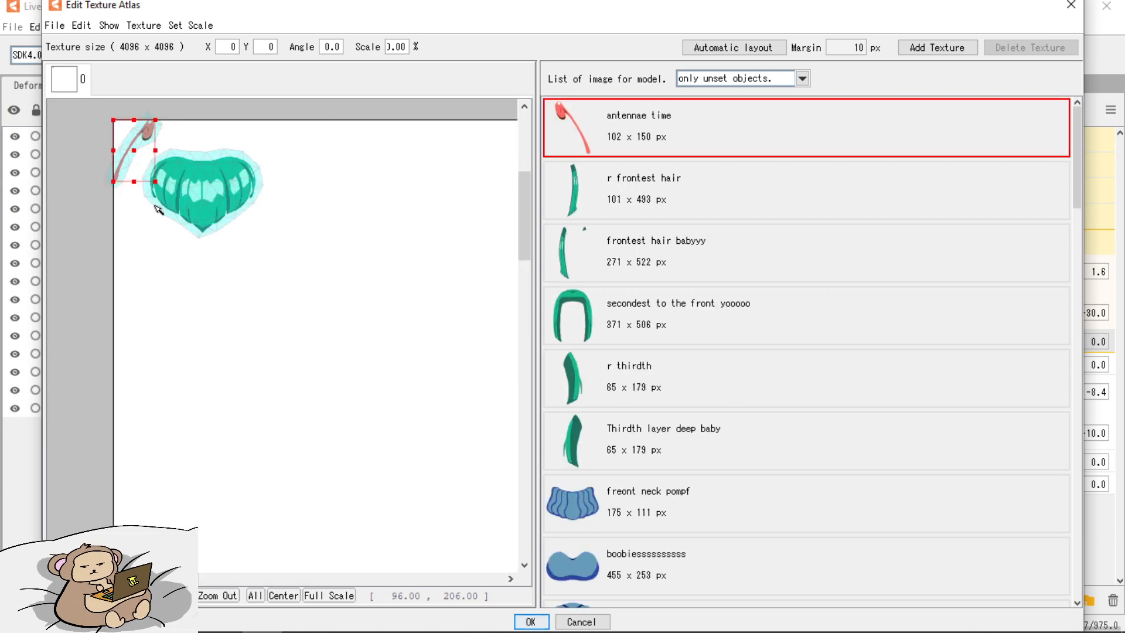
left_click_drag(130, 146, 302, 148)
Look over the atlas canvas and examine the list of model images that are still unplaced.
scroll(364, 251, "down", 3)
scroll(774, 396, "down", 6)
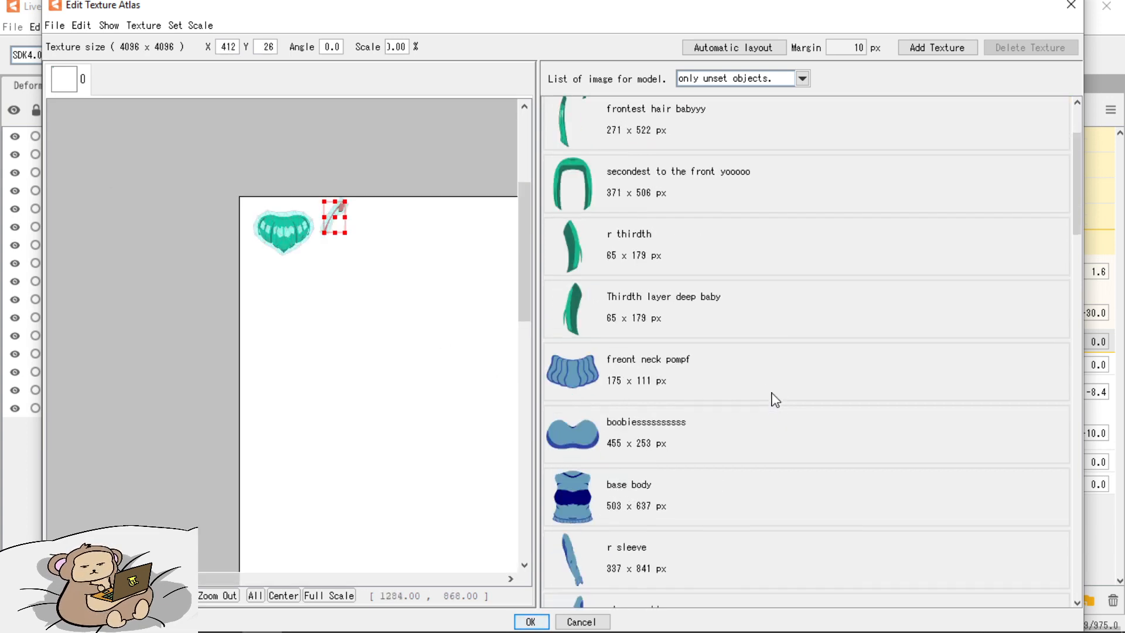
scroll(786, 423, "down", 15)
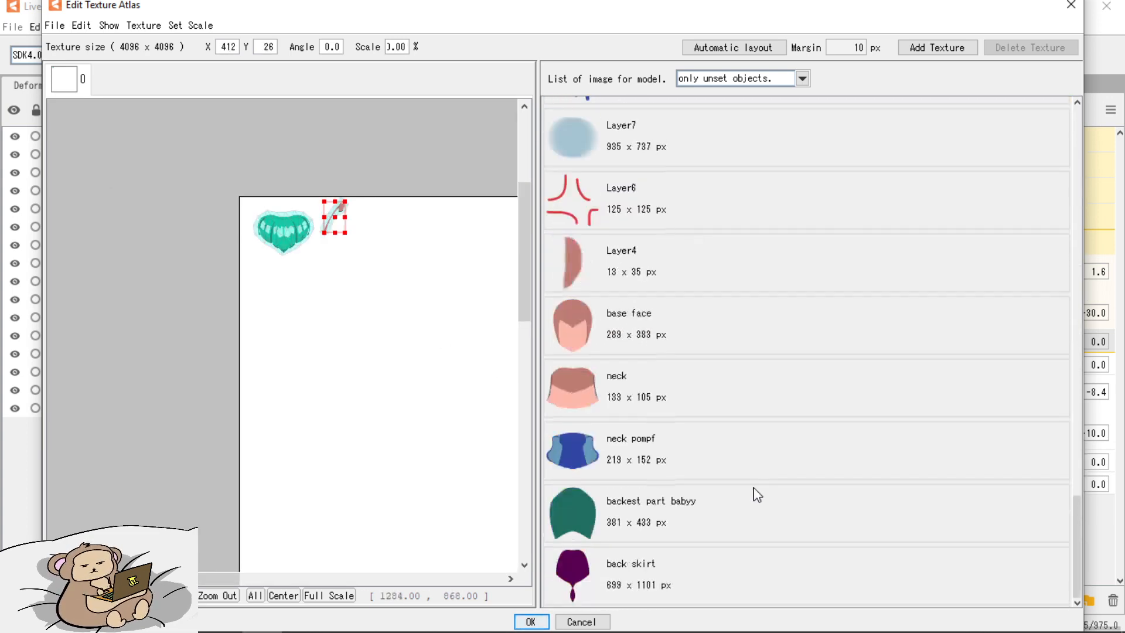
scroll(383, 461, "down", 3)
left_click(388, 452)
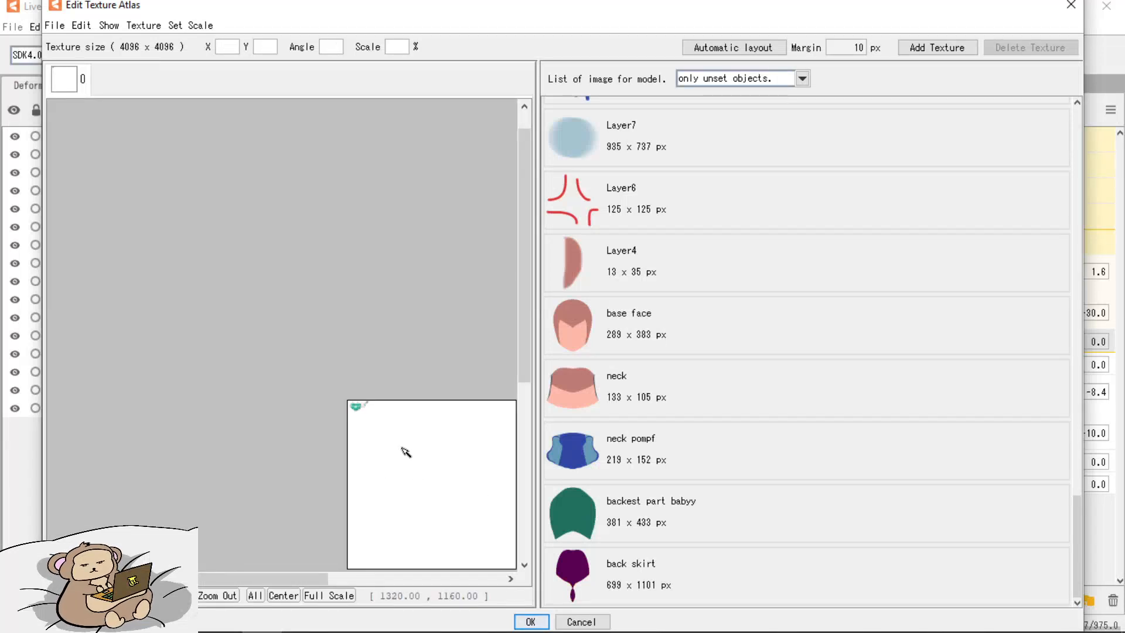
scroll(400, 448, "up", 4)
left_click_drag(523, 297, 515, 326)
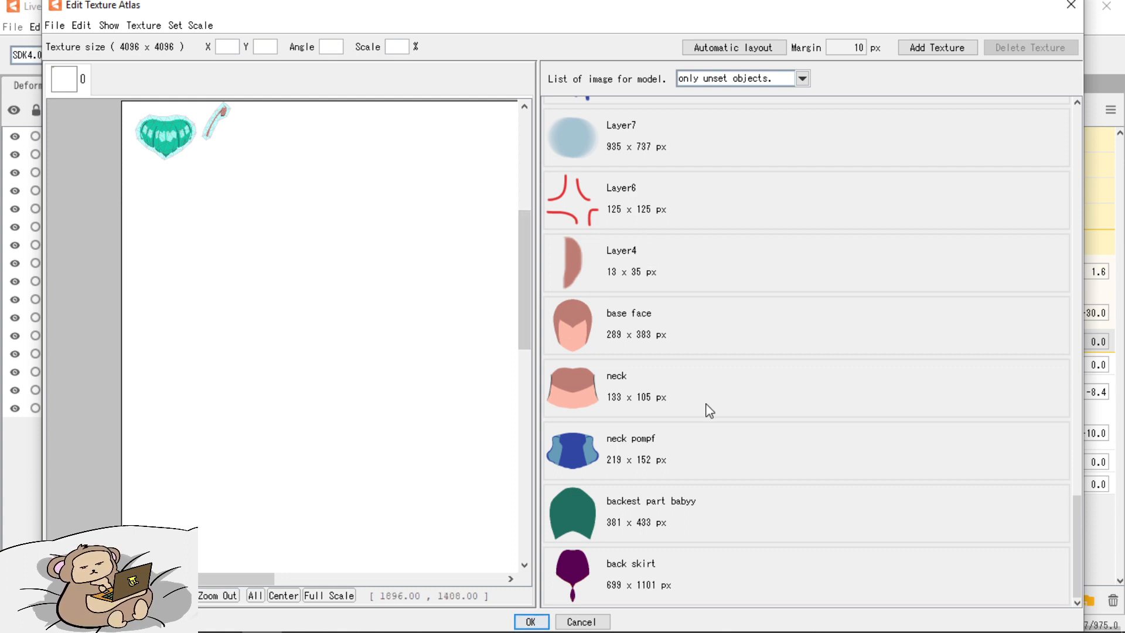
scroll(712, 410, "up", 20)
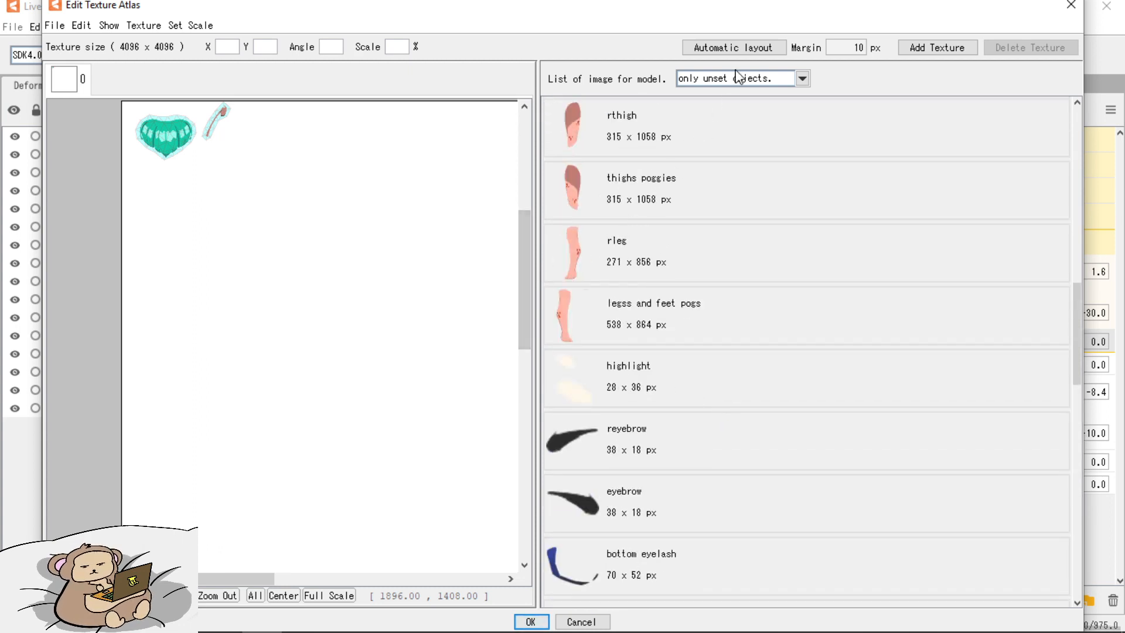
Apply the automatic layout with a 10 px margin to the two placed images and inspect their arrangement.
left_click(737, 47)
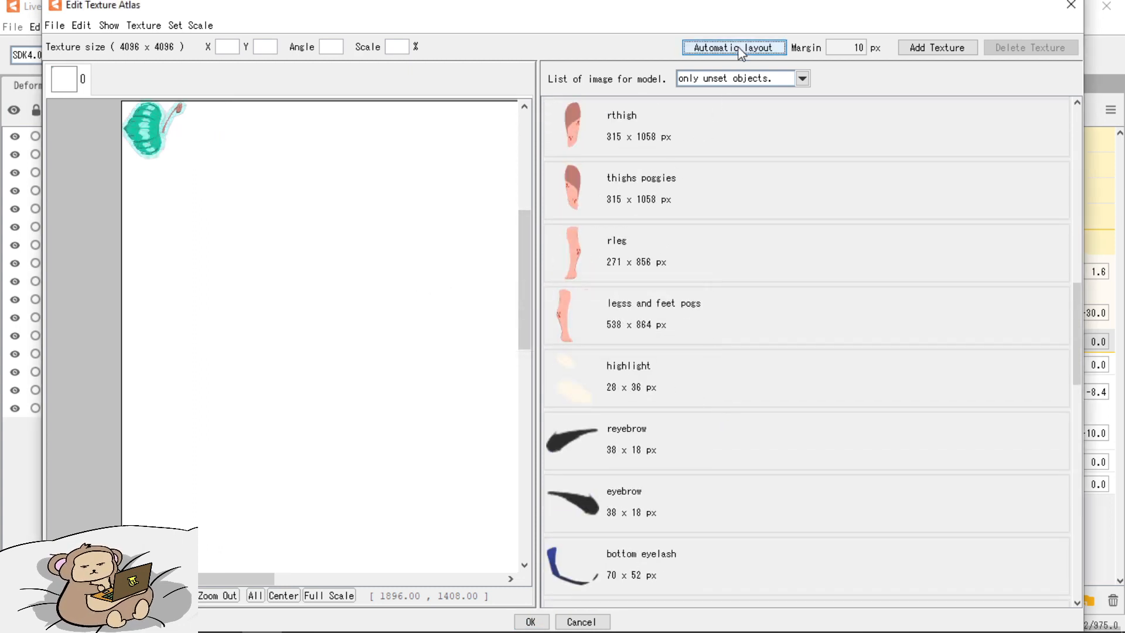
scroll(199, 140, "up", 3)
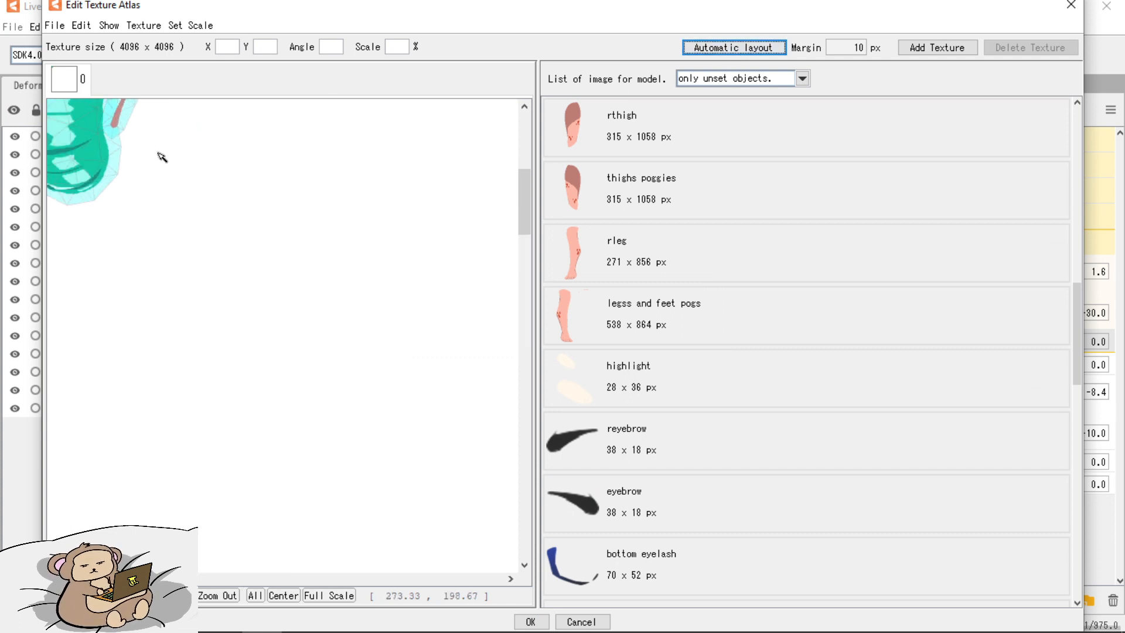
scroll(162, 157, "down", 5)
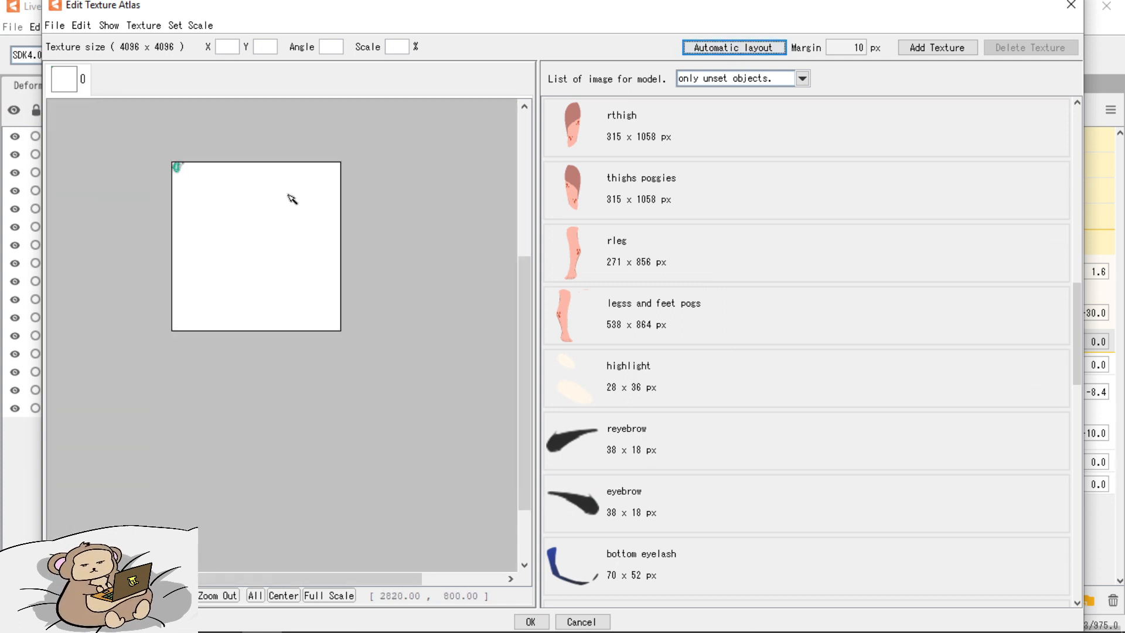
scroll(292, 199, "up", 2)
Compare the model image list filtered by All, only set objects and only unset objects, ending with only unset objects.
left_click(788, 79)
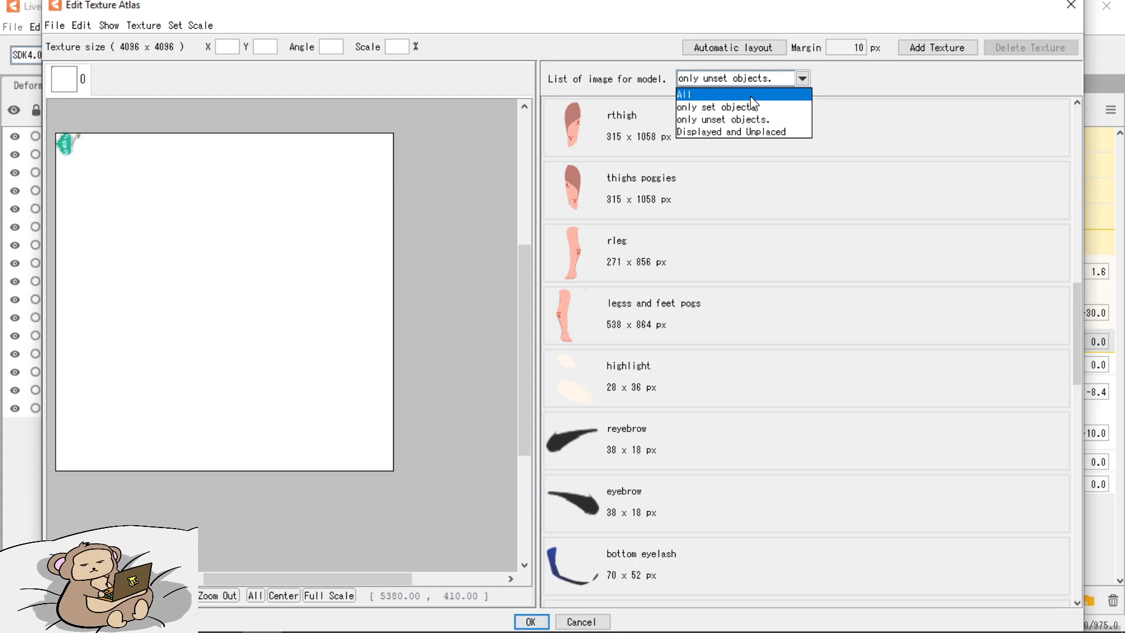
left_click(750, 97)
left_click(746, 53)
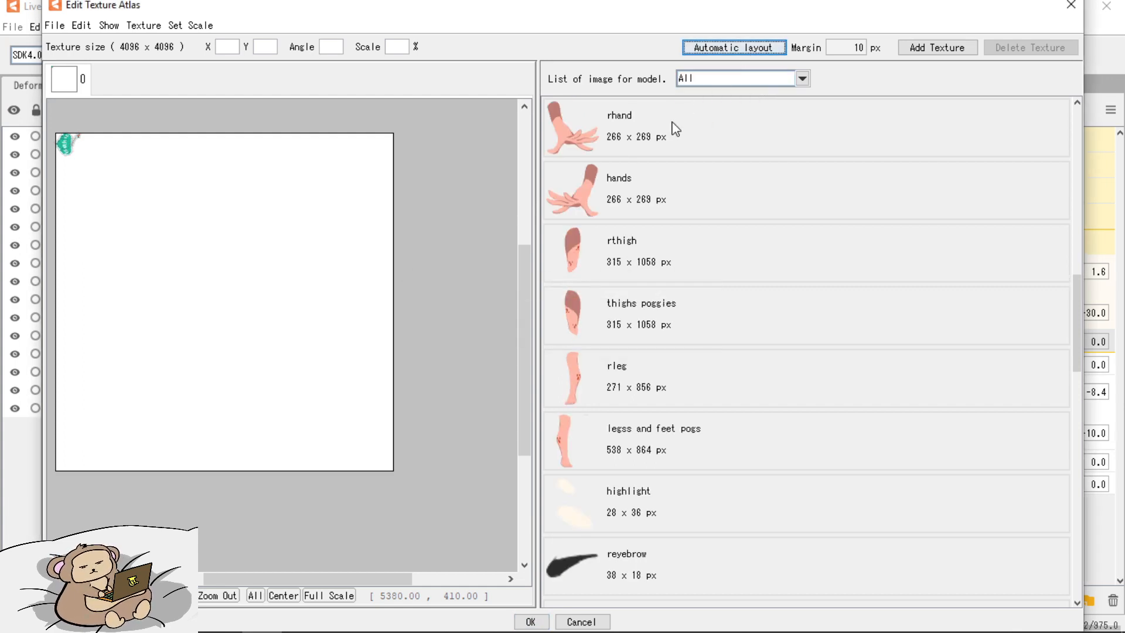
left_click(750, 81)
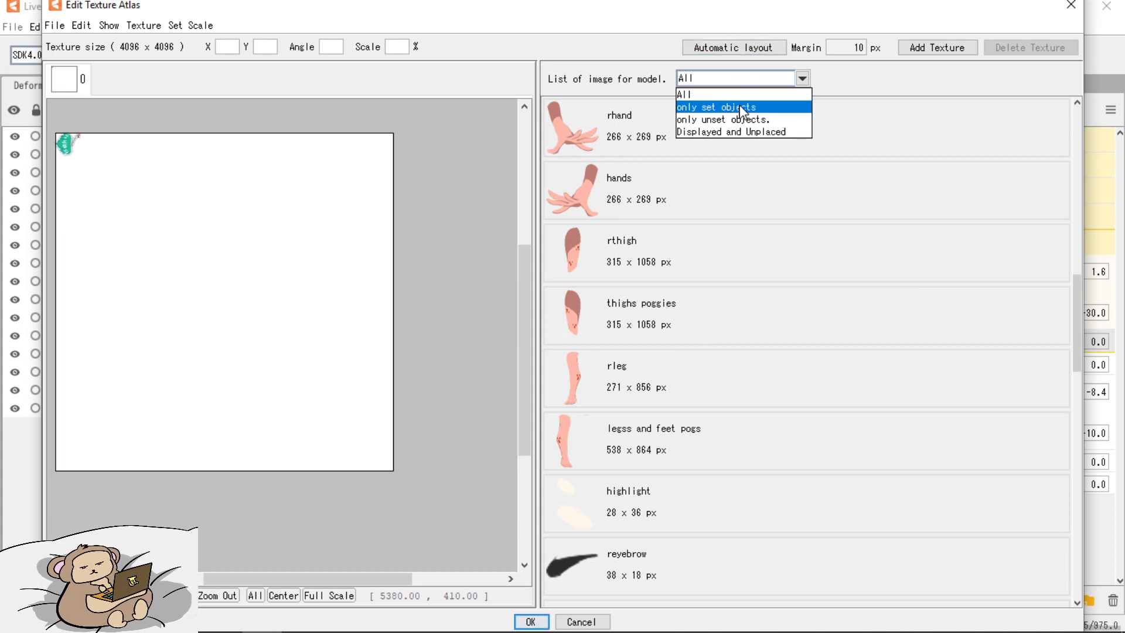
left_click(743, 107)
left_click(742, 77)
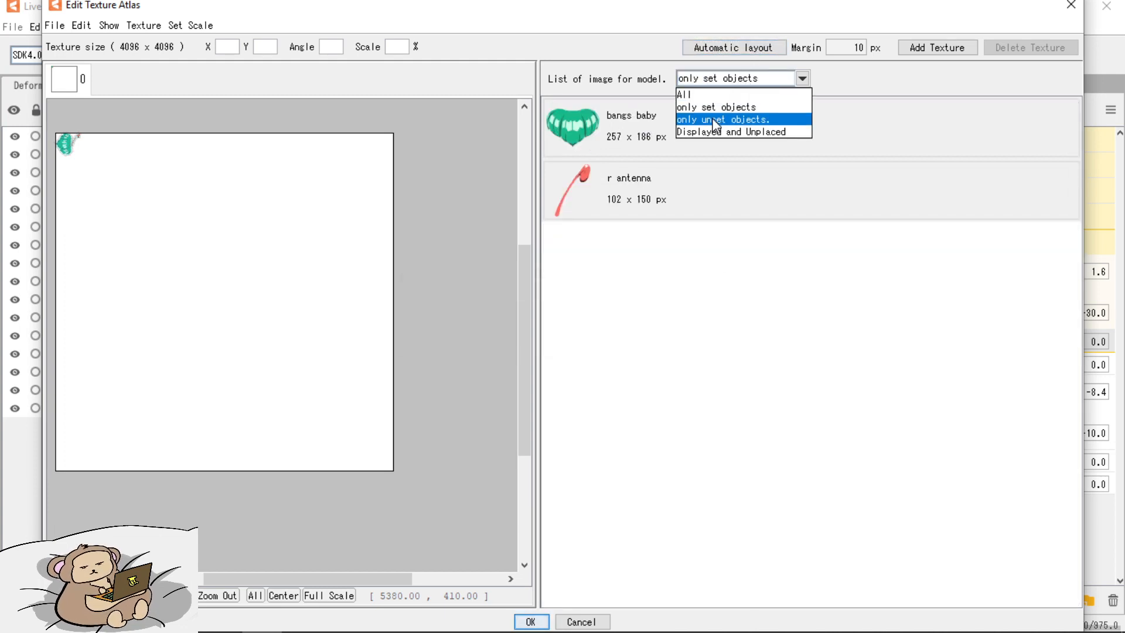
left_click(712, 117)
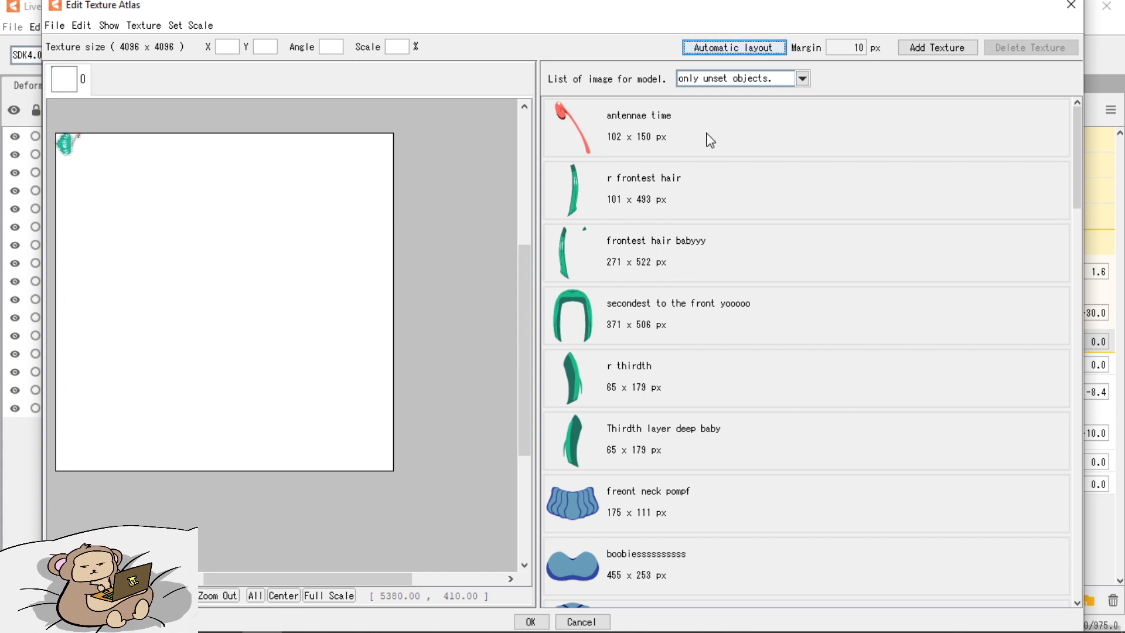
Discard the current atlas edits and create a new texture atlas of 4096 × 4096 px with the default layout Do not place.
left_click(580, 622)
left_click(523, 343)
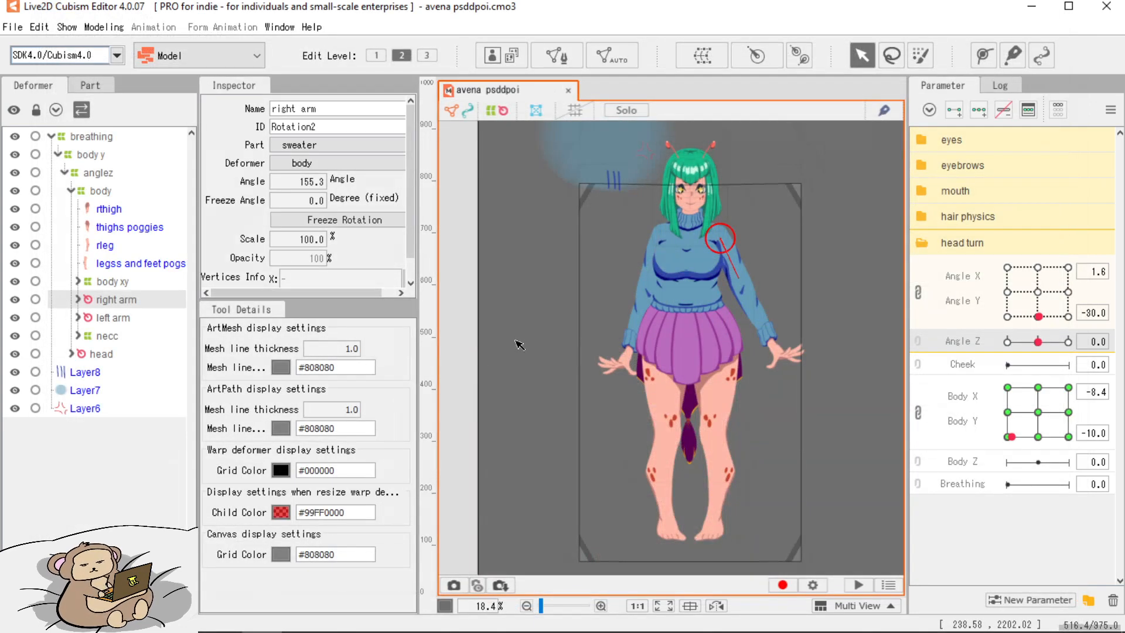
left_click(567, 283)
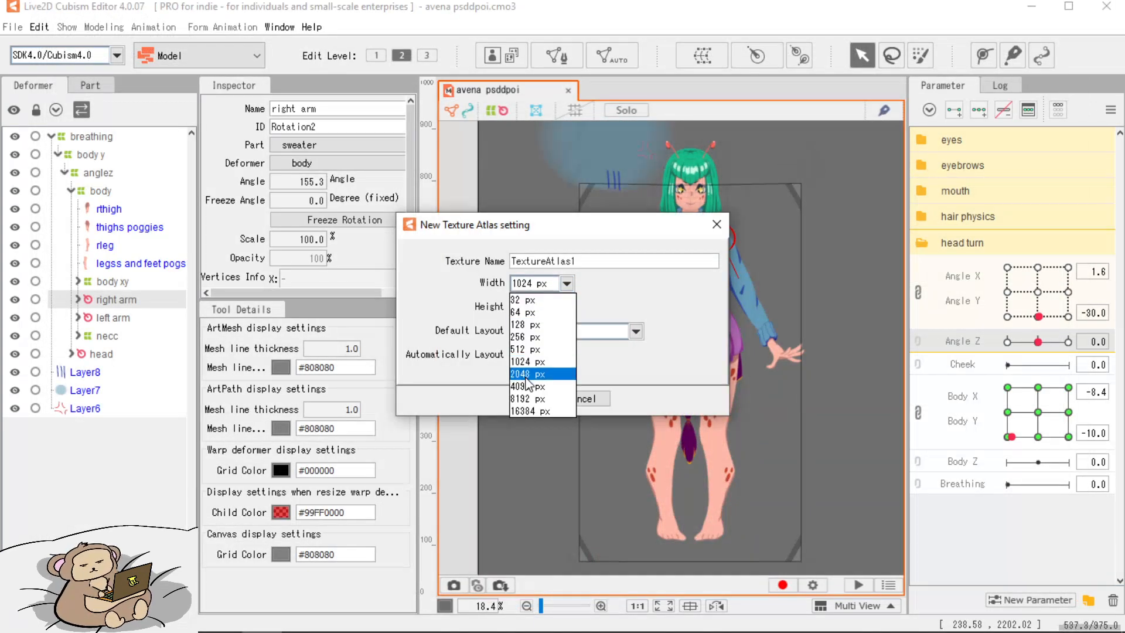
left_click(526, 386)
left_click(567, 307)
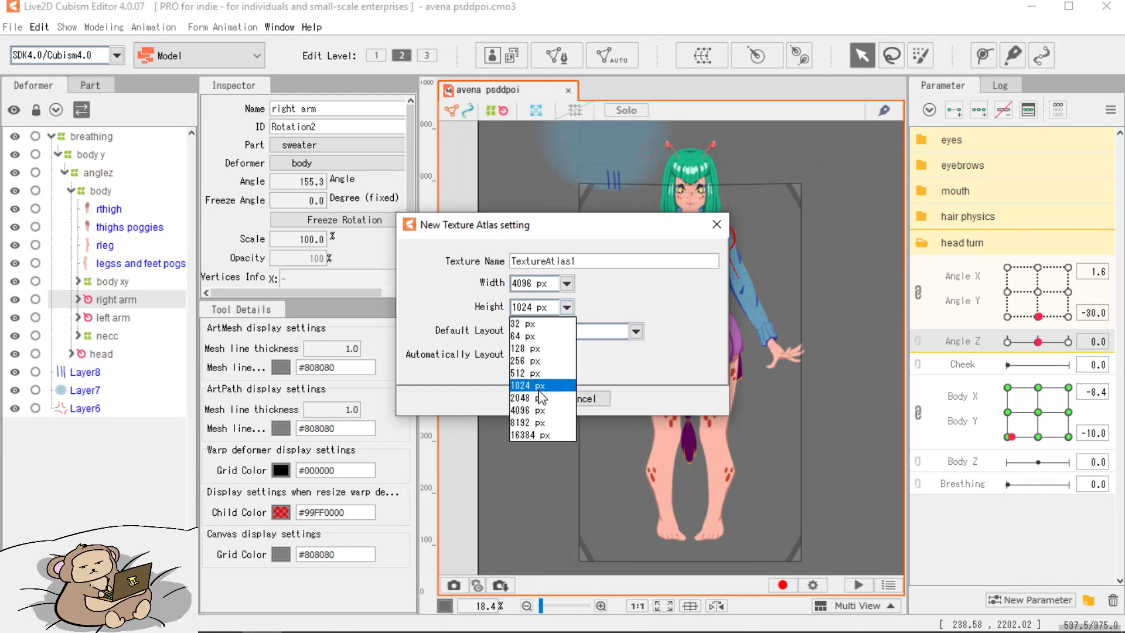
left_click(528, 410)
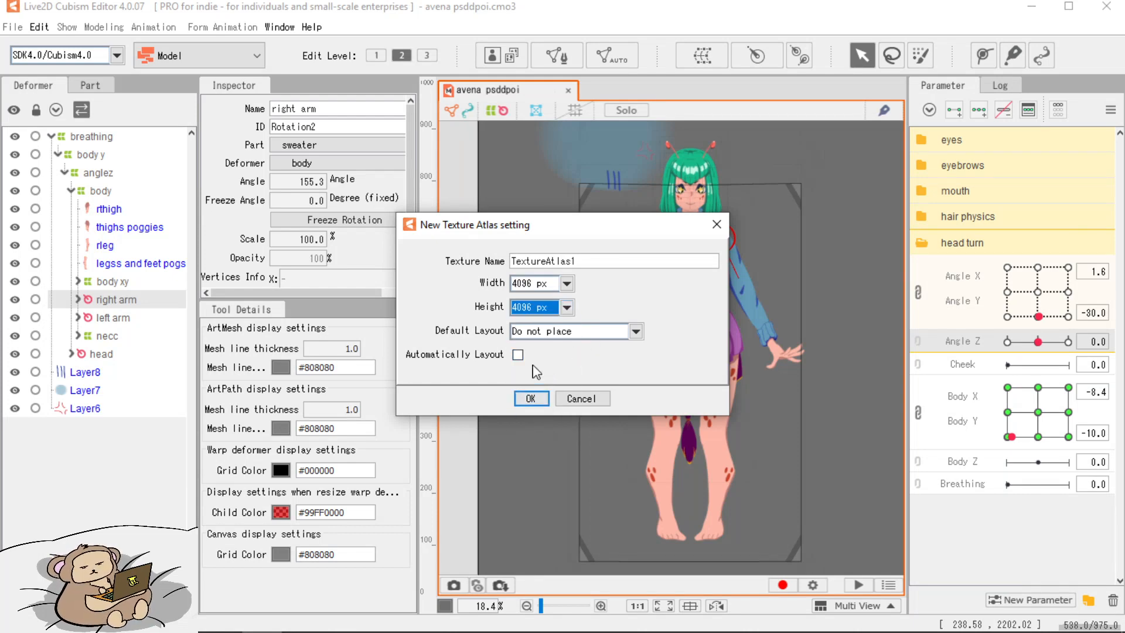
left_click(531, 401)
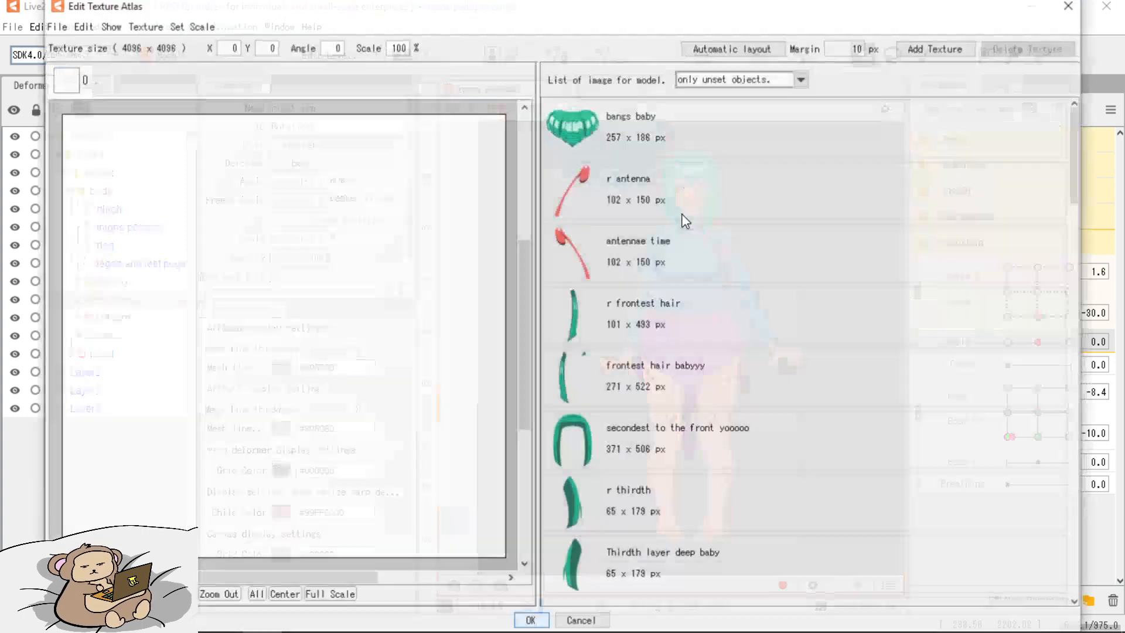
Place bangs baby near the atlas's upper-left corner at about X 53, Y 61 and the dark green back hair beside it.
left_click(594, 141)
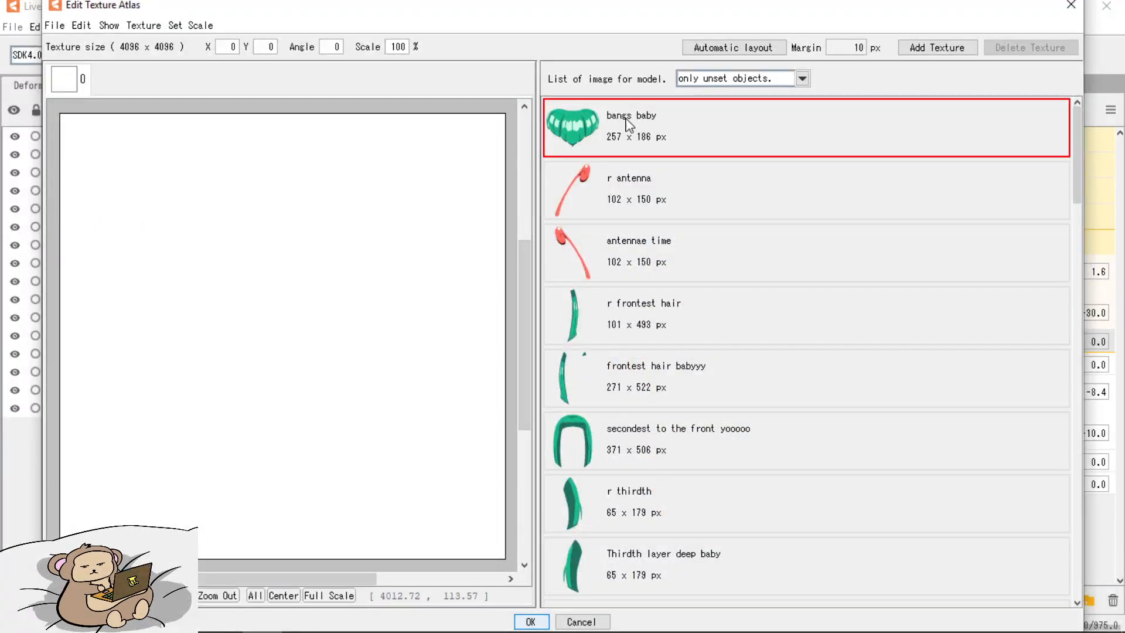
left_click_drag(632, 135, 85, 136)
left_click(622, 554)
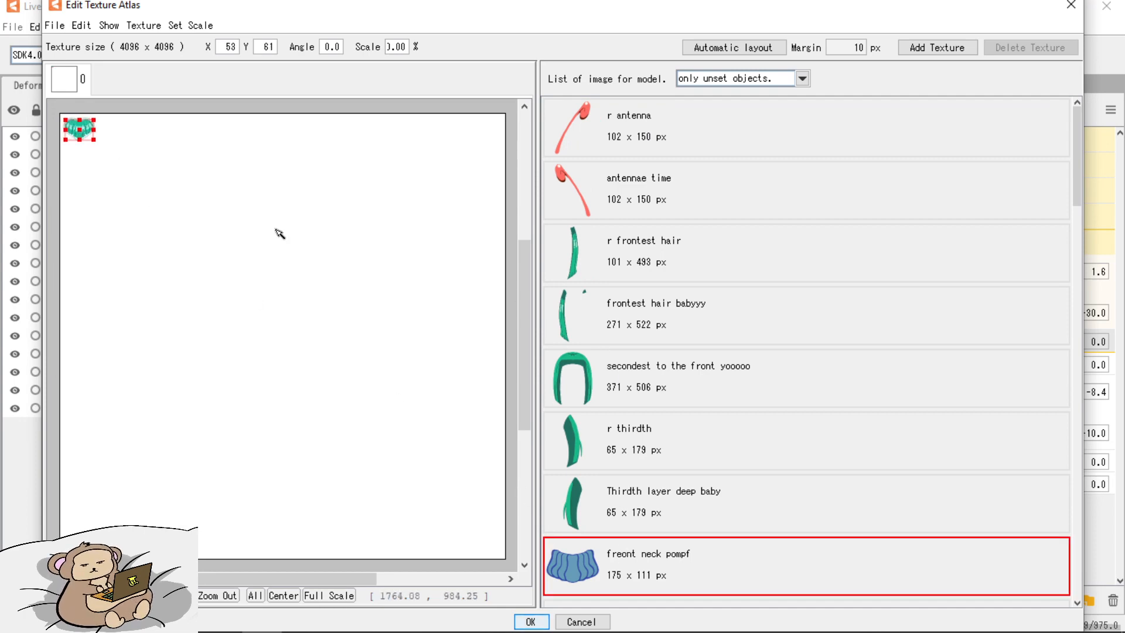
scroll(624, 468, "down", 15)
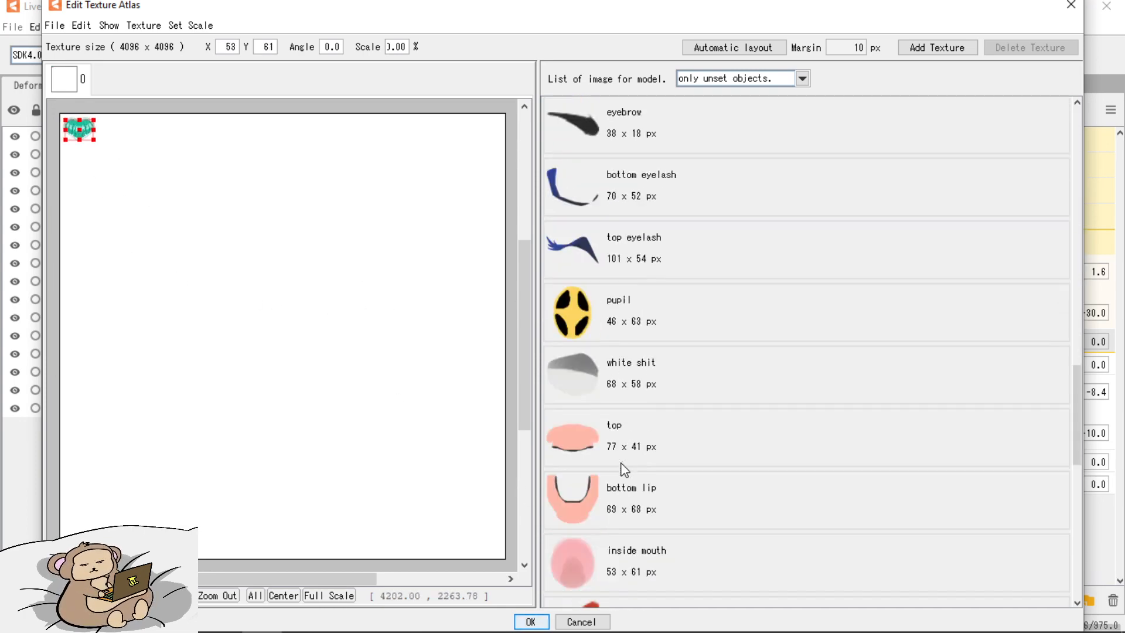
scroll(624, 468, "down", 5)
left_click_drag(609, 514, 123, 206)
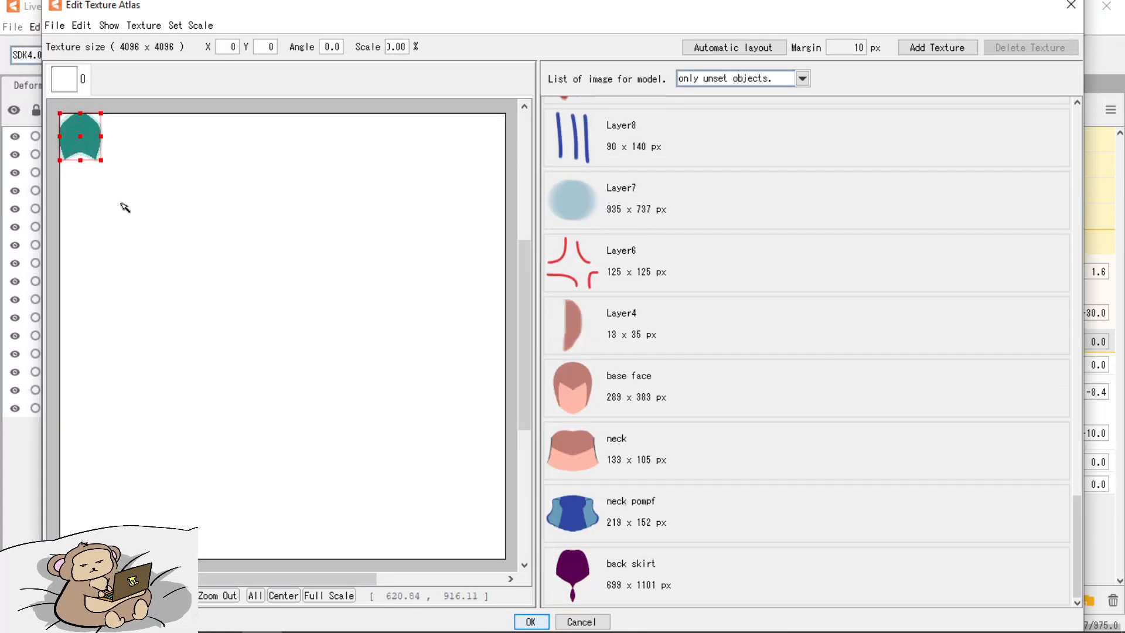
left_click_drag(80, 141, 118, 142)
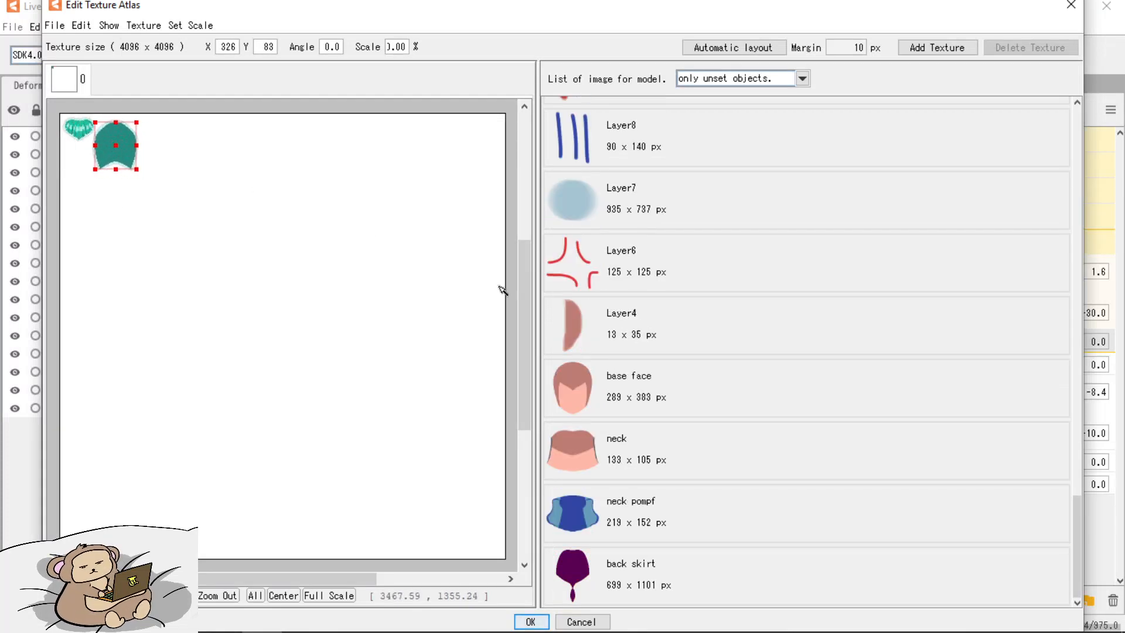
Place the neck pompf image directly below bangs baby, just to the left of the dark green back hair.
left_click_drag(645, 522, 289, 329)
left_click_drag(71, 124, 164, 242)
scroll(78, 162, "up", 3)
scroll(184, 212, "up", 1)
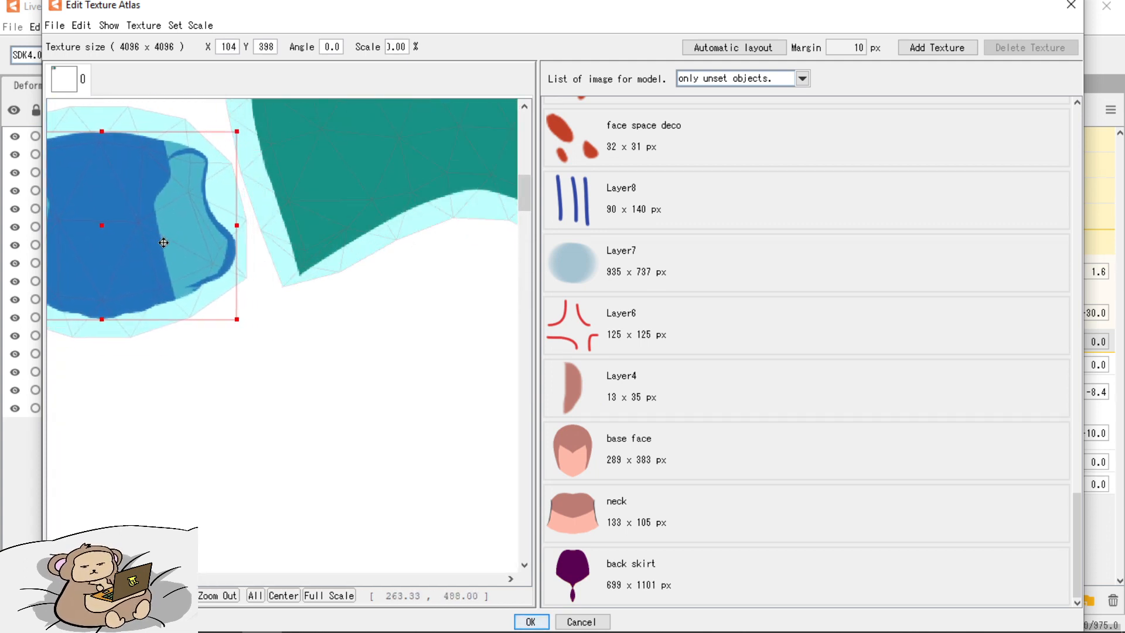
scroll(270, 191, "up", 2)
scroll(202, 190, "down", 5)
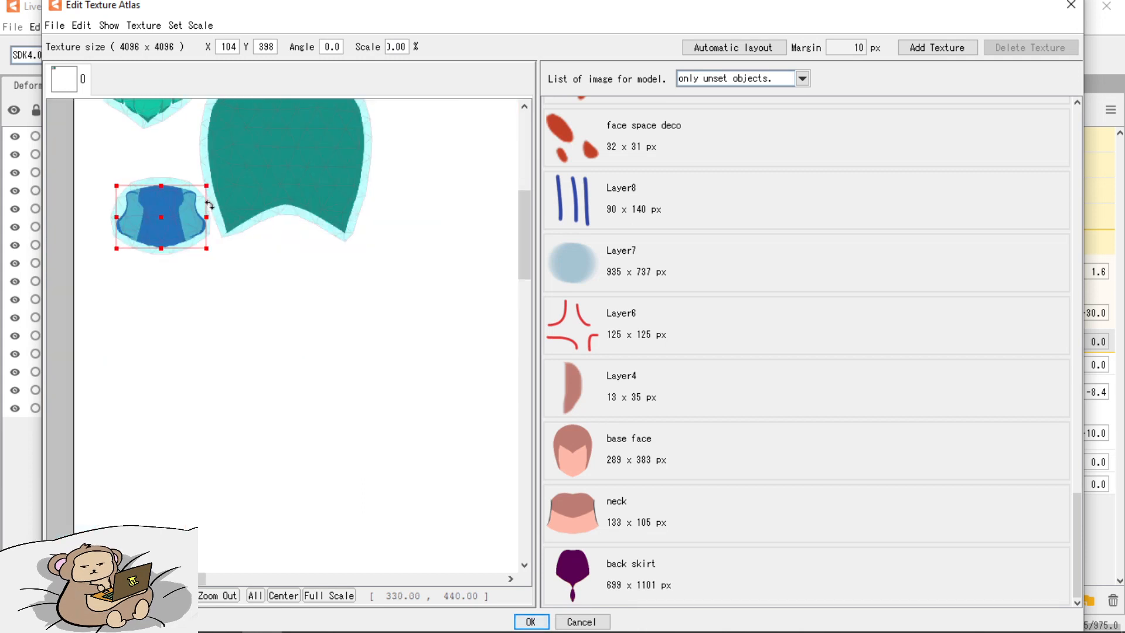
left_click(267, 276)
left_click_drag(289, 284, 301, 304)
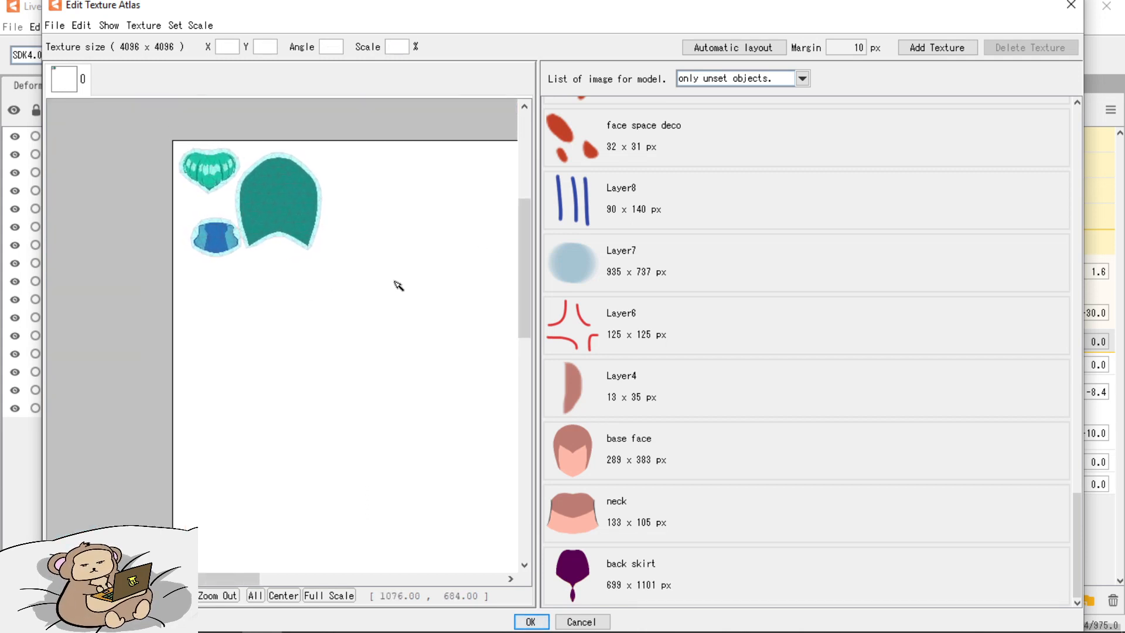
left_click(216, 243)
left_click_drag(216, 244, 211, 231)
Place Layer7 to the right of the back hair, Layer8 below the neck pompf, and inside mouth below the back hair.
left_click_drag(252, 183, 446, 256)
left_click_drag(642, 282, 236, 290)
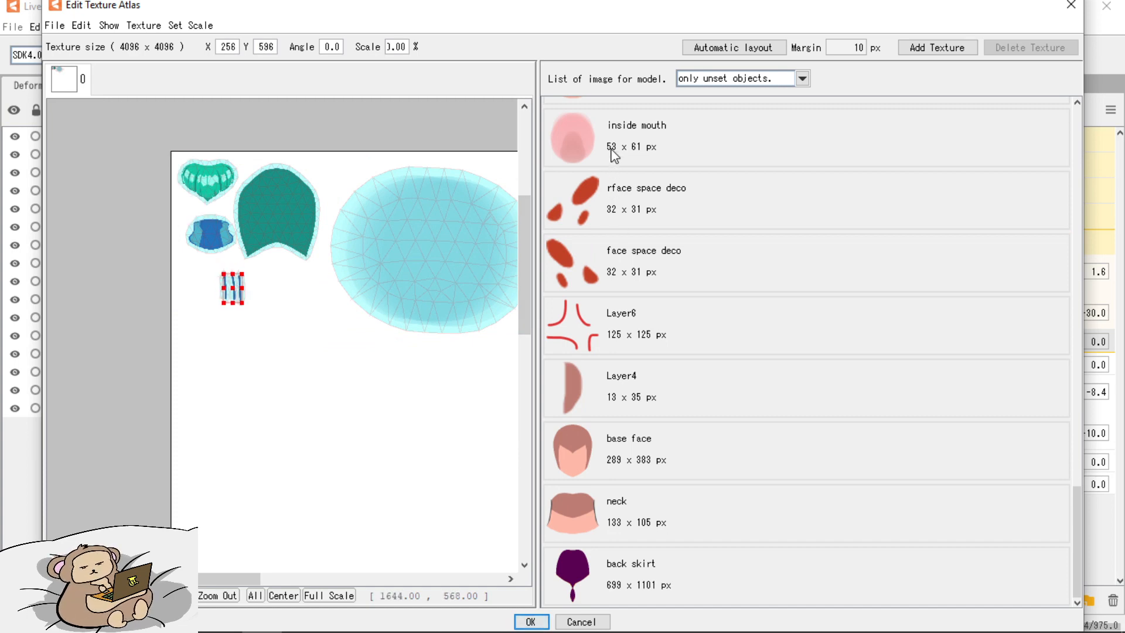
left_click_drag(612, 156, 283, 172)
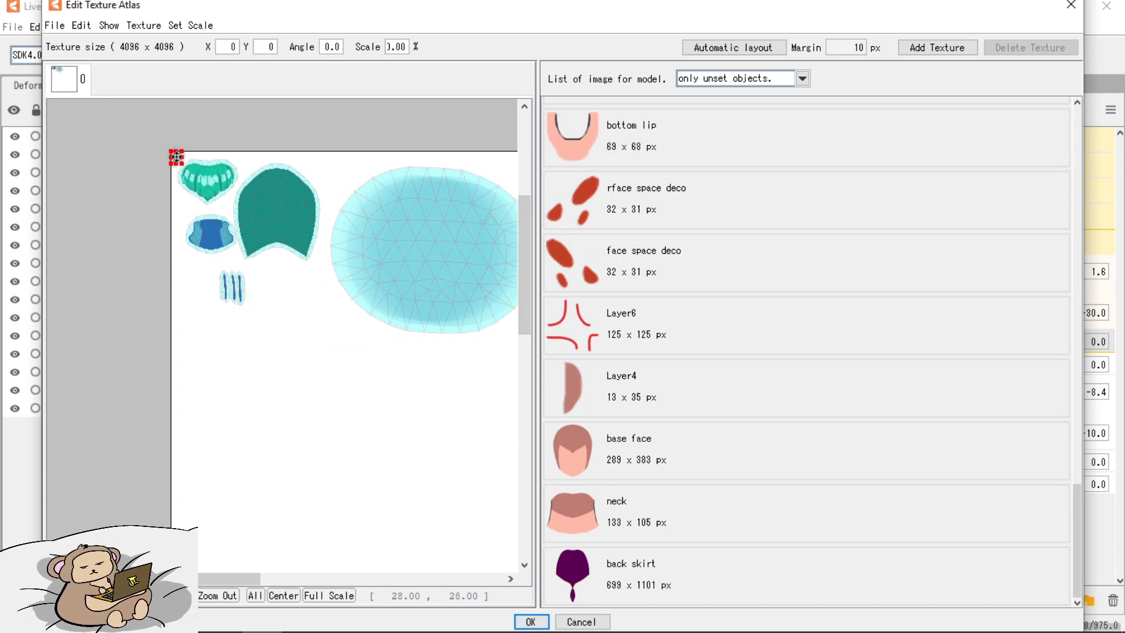
left_click_drag(176, 157, 276, 274)
Place the bottom lip, top lip and eye white images in the free space around Layer8 and inside mouth.
left_click_drag(617, 142, 272, 321)
left_click_drag(650, 154, 324, 201)
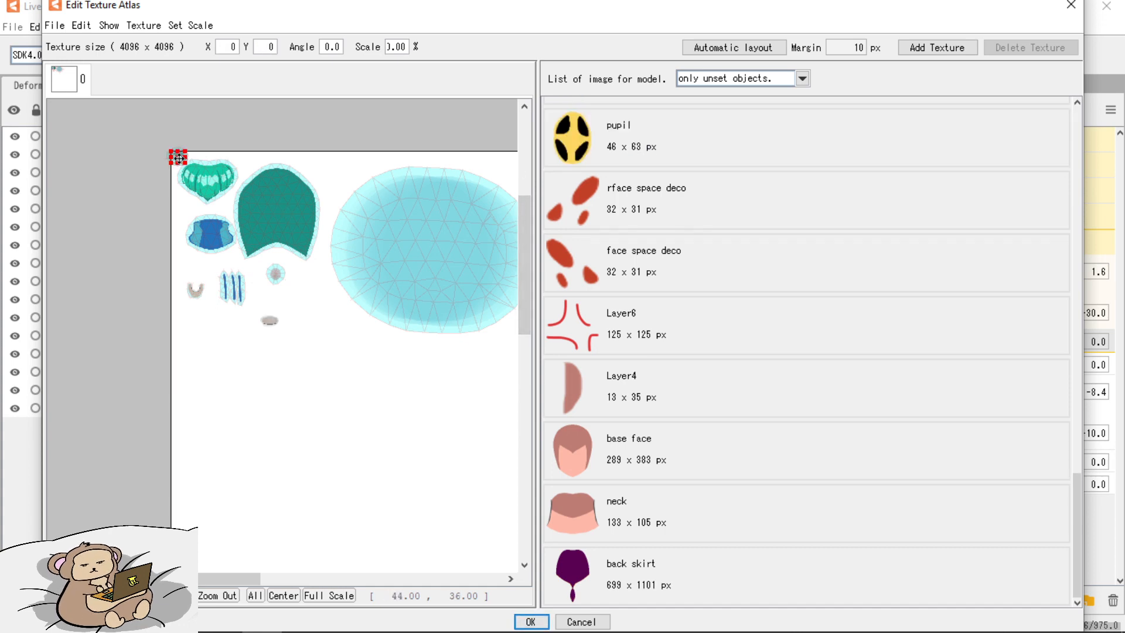
left_click_drag(179, 157, 304, 298)
Place the pupil, top eyelash and bottom eyelash in a row below Layer8, with the bottom eyelash at about X 720, Y 820.
left_click(565, 142)
left_click_drag(565, 143, 262, 168)
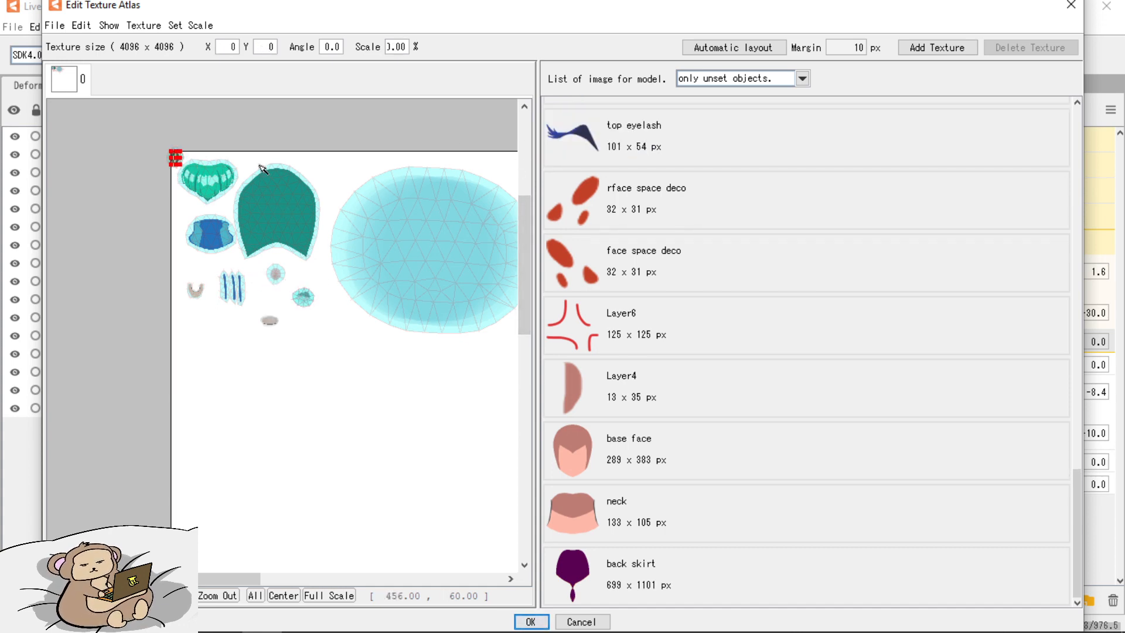
left_click_drag(175, 158, 209, 322)
left_click(598, 150)
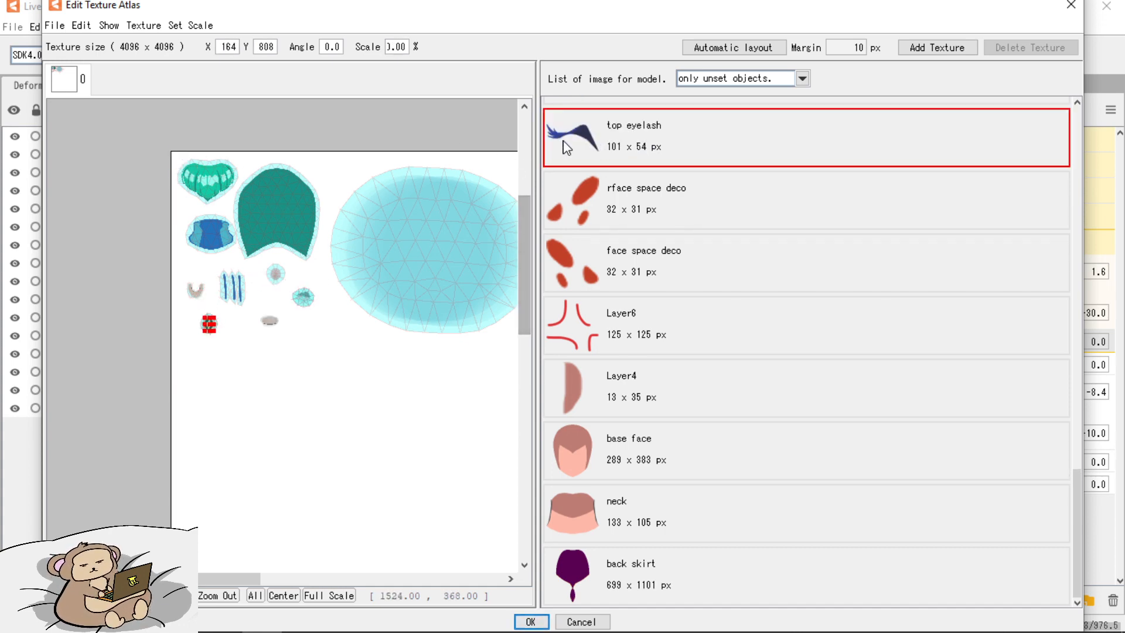
left_click_drag(598, 151, 239, 321)
left_click_drag(686, 156, 511, 153)
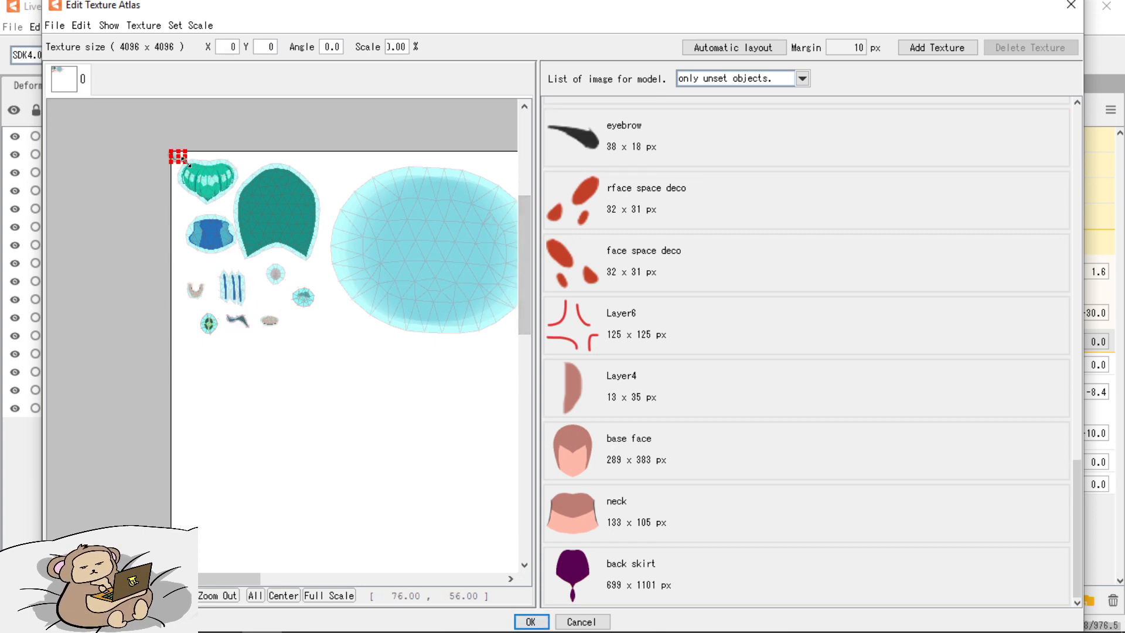
left_click_drag(183, 160, 330, 329)
Place eyebrow below the back hair and reyebrow between the back hair and Layer7 at about X 788, Y 112.
left_click(647, 151)
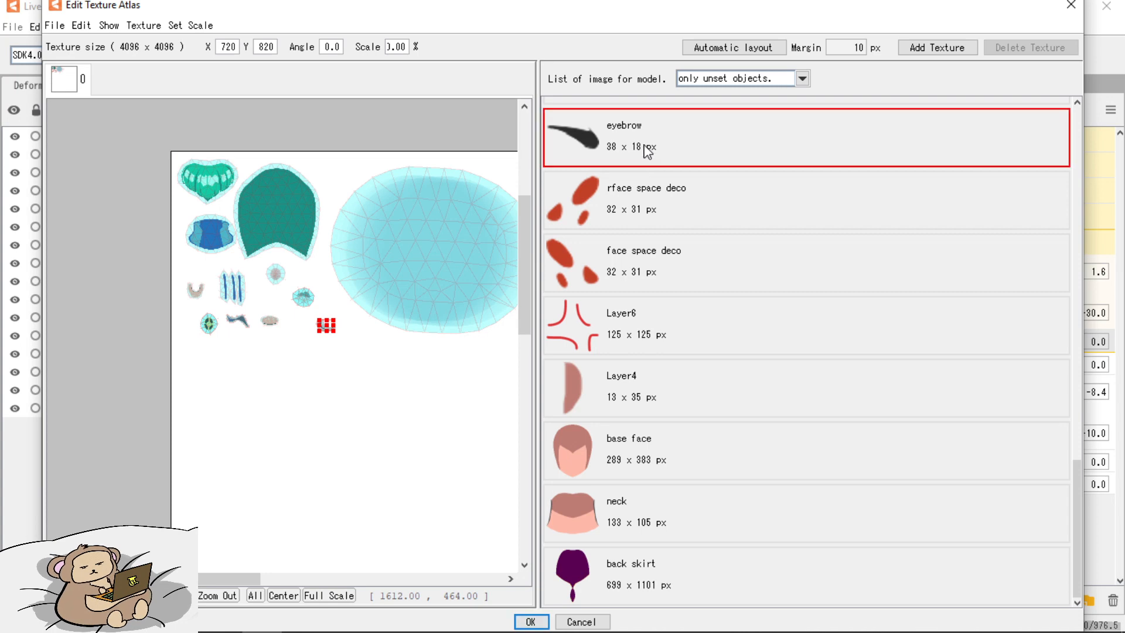
left_click_drag(648, 152, 233, 186)
left_click_drag(174, 153, 309, 273)
left_click(615, 158)
left_click(612, 154)
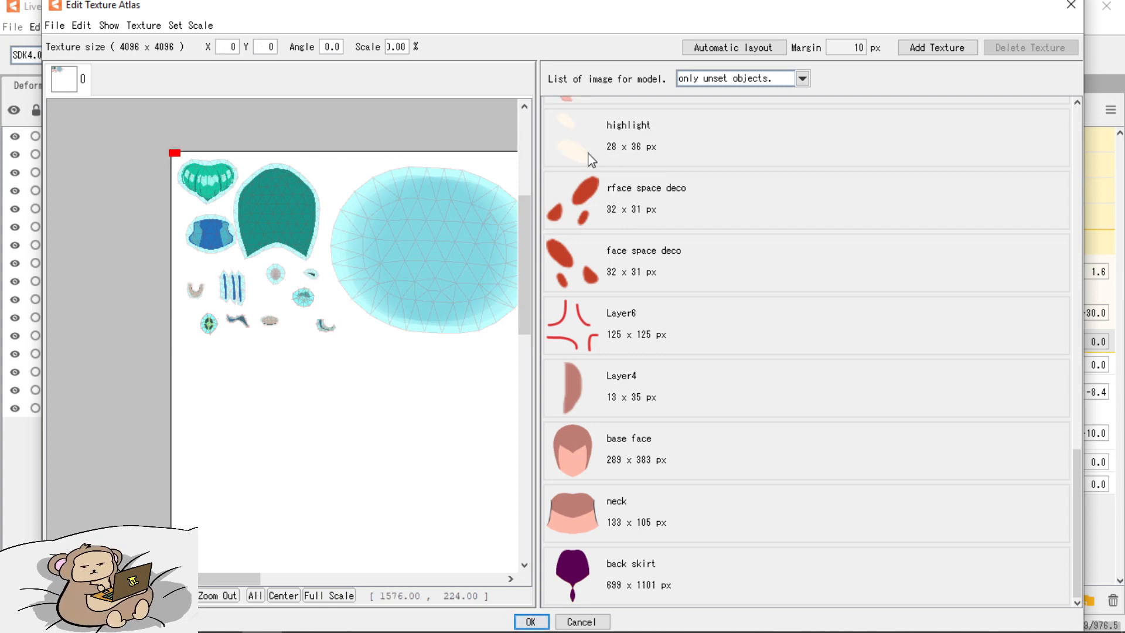
left_click_drag(174, 153, 332, 173)
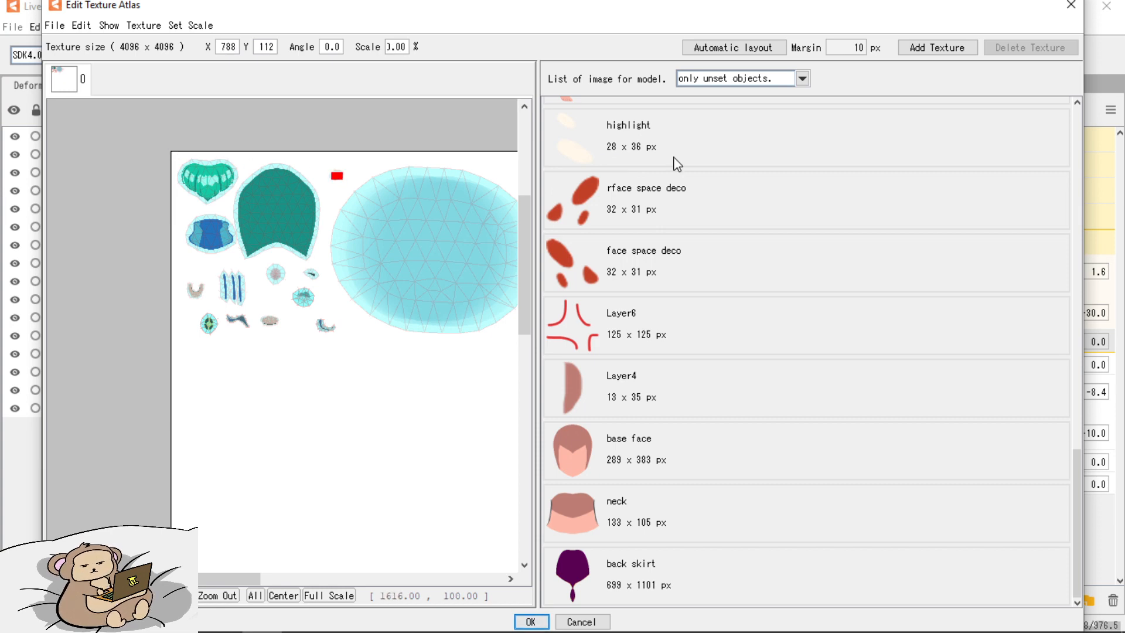
Place the highlight image between Layer8 and the eye white.
left_click(672, 141)
left_click(672, 157)
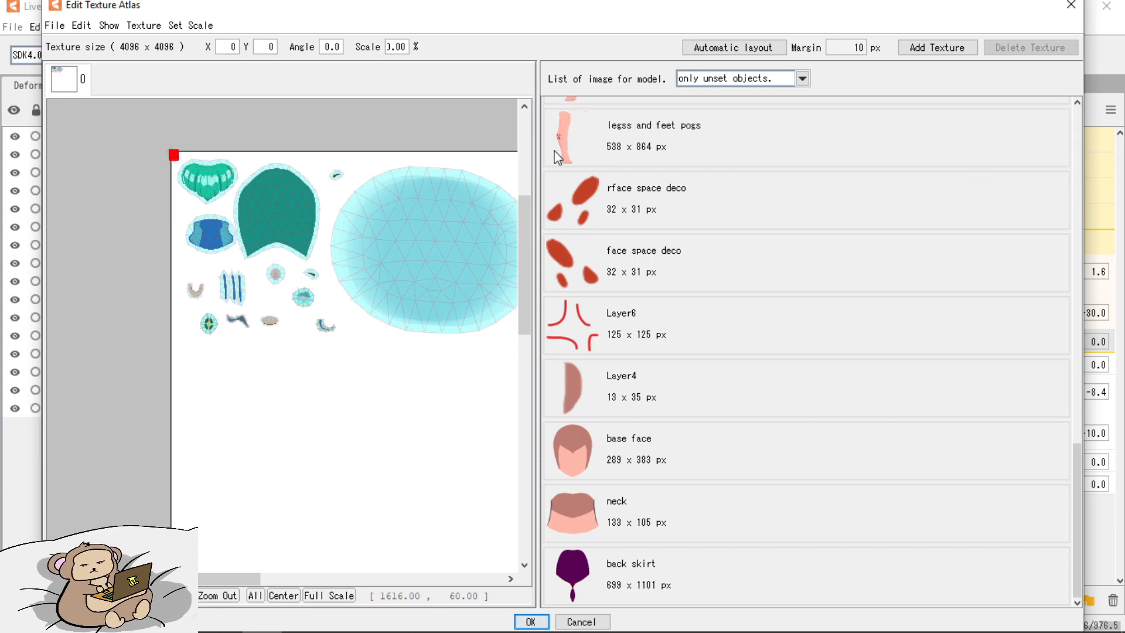
left_click_drag(175, 156, 261, 299)
Place legss and feet pogs at about X 120, Y 1056 below the small face pieces, with rleg to its right.
left_click(666, 133)
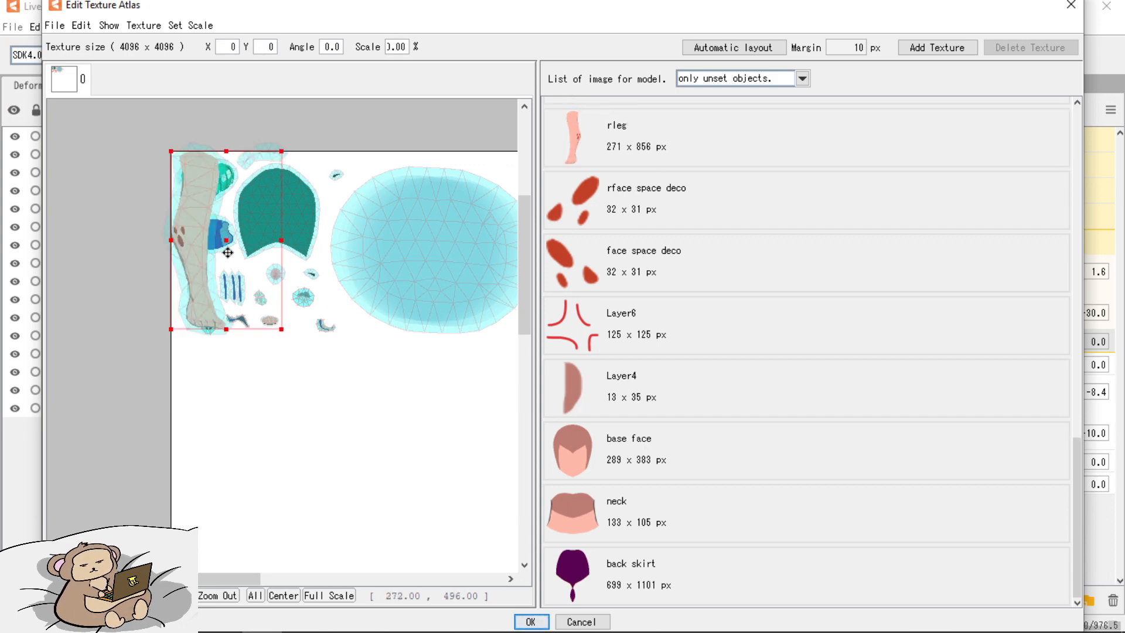
left_click_drag(227, 252, 252, 470)
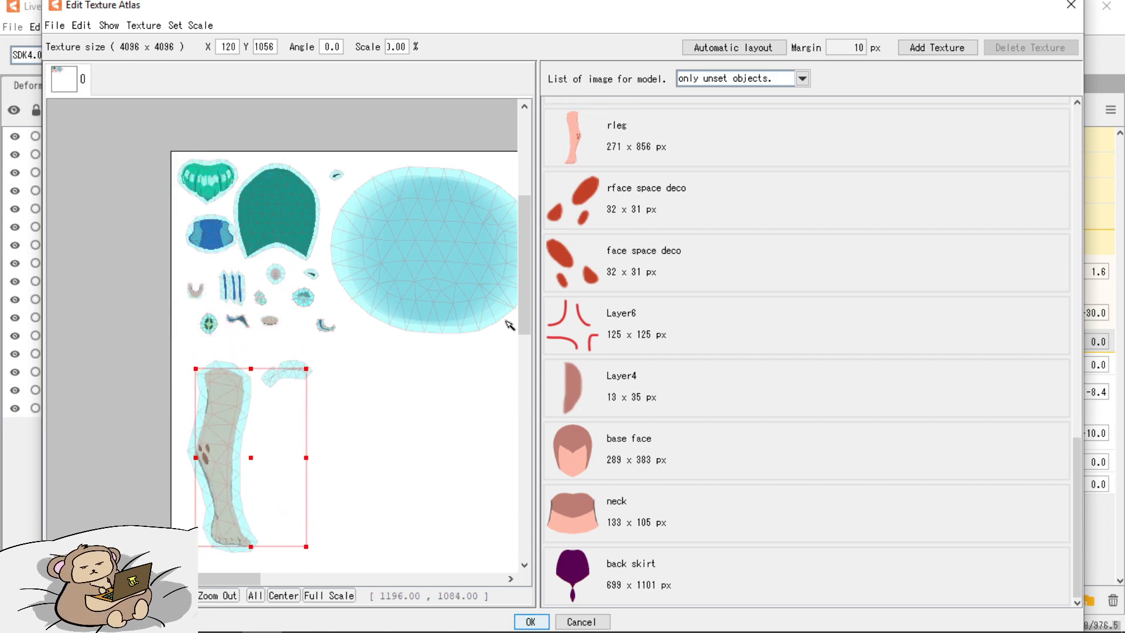
left_click(659, 146)
left_click_drag(205, 239, 310, 484)
Place base face to the right of the legs at about X 1060, Y 1110 and the neck image beside it.
left_click(708, 465)
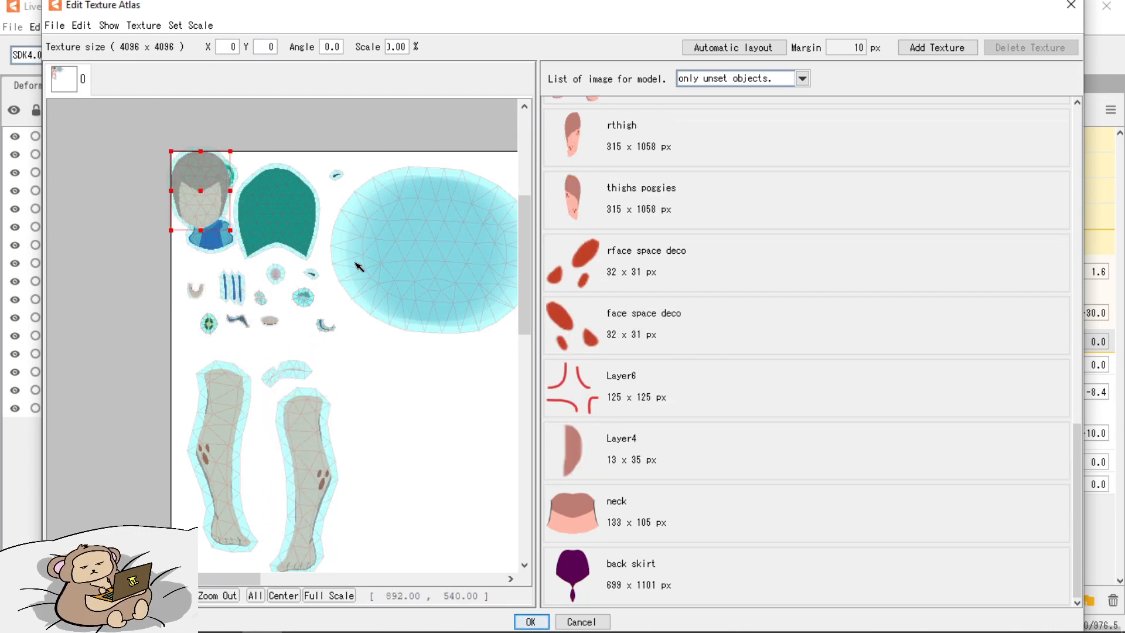
scroll(385, 289, "down", 2)
left_click(380, 348)
left_click_drag(376, 343, 332, 292)
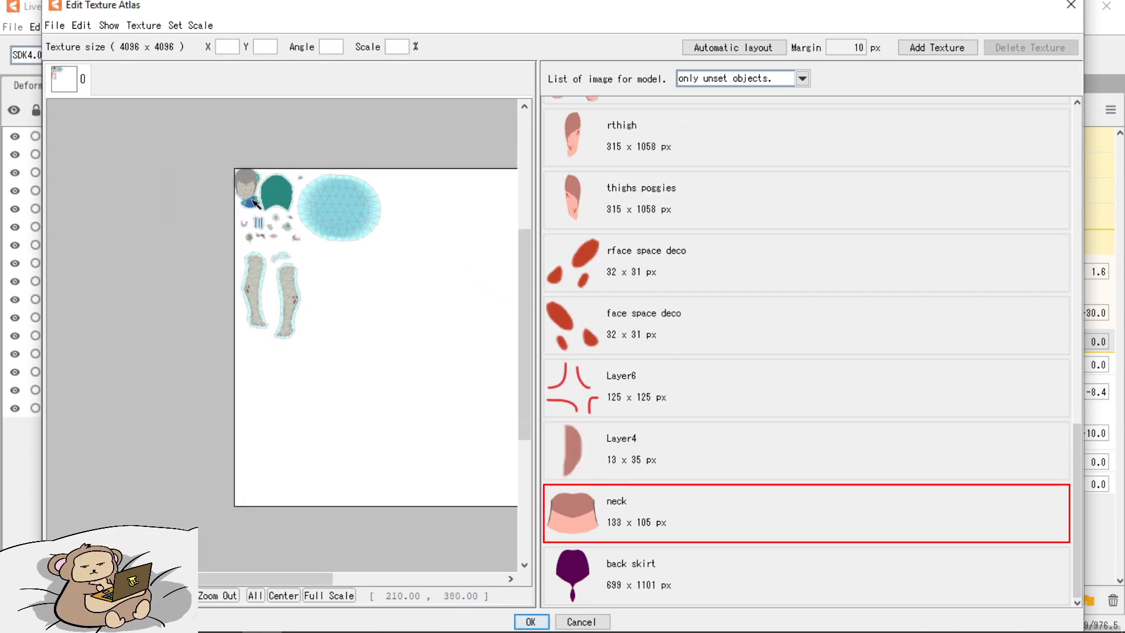
left_click(248, 191)
left_click_drag(247, 185, 334, 278)
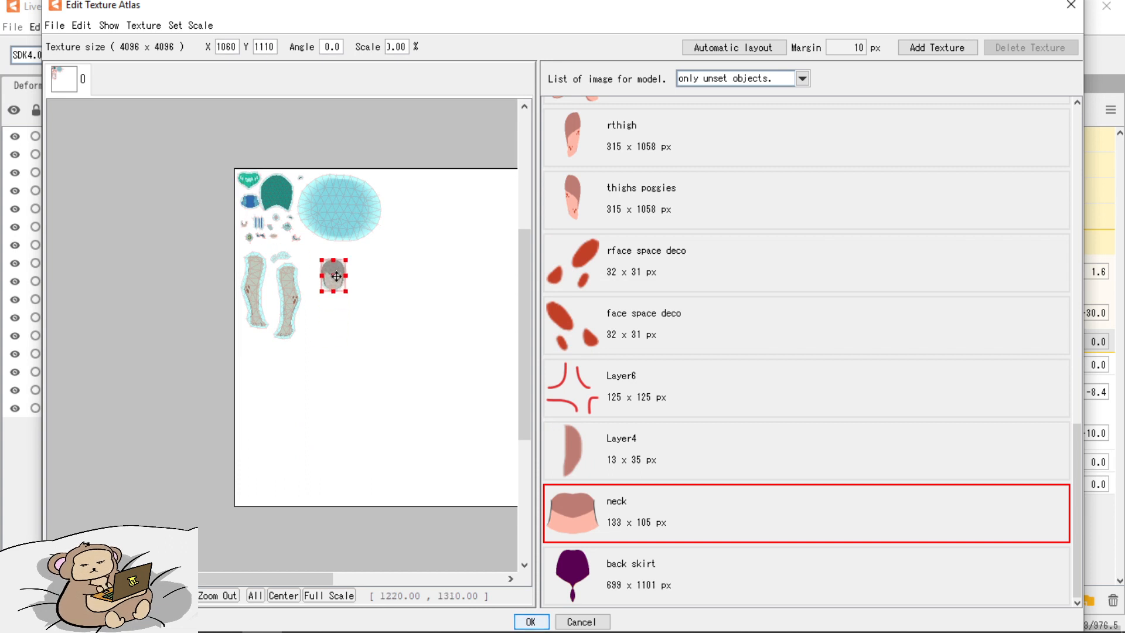
left_click(658, 504)
left_click_drag(241, 174, 365, 258)
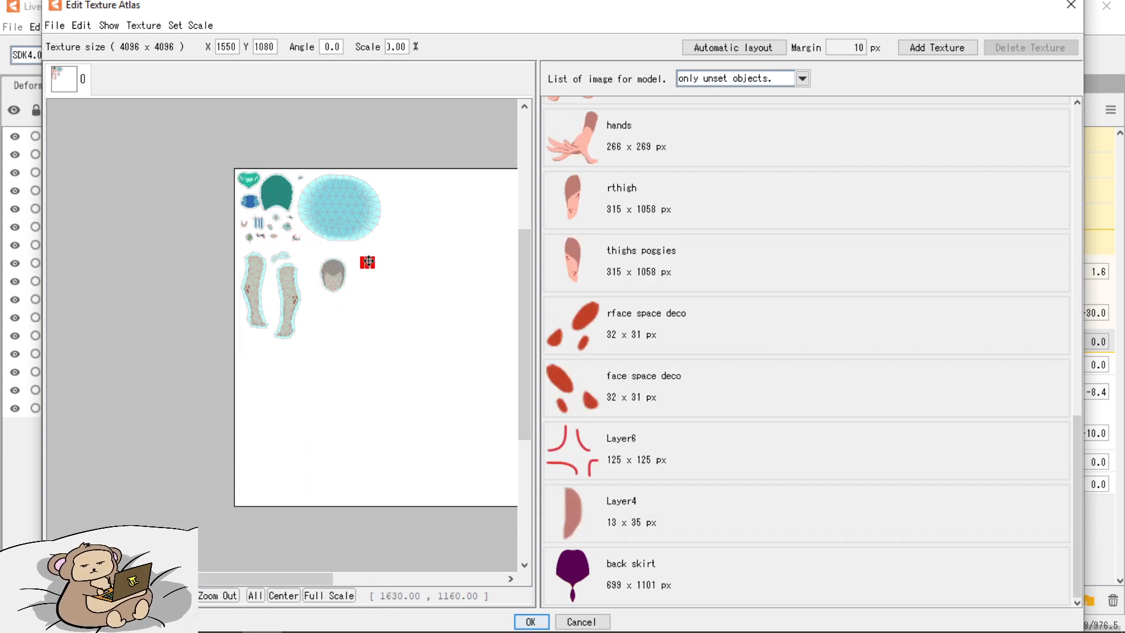
Place back skirt below the legs at about X 130, Y 2290, and Layer4 in the atlas corner at X 26, Y 25.
left_click(679, 565)
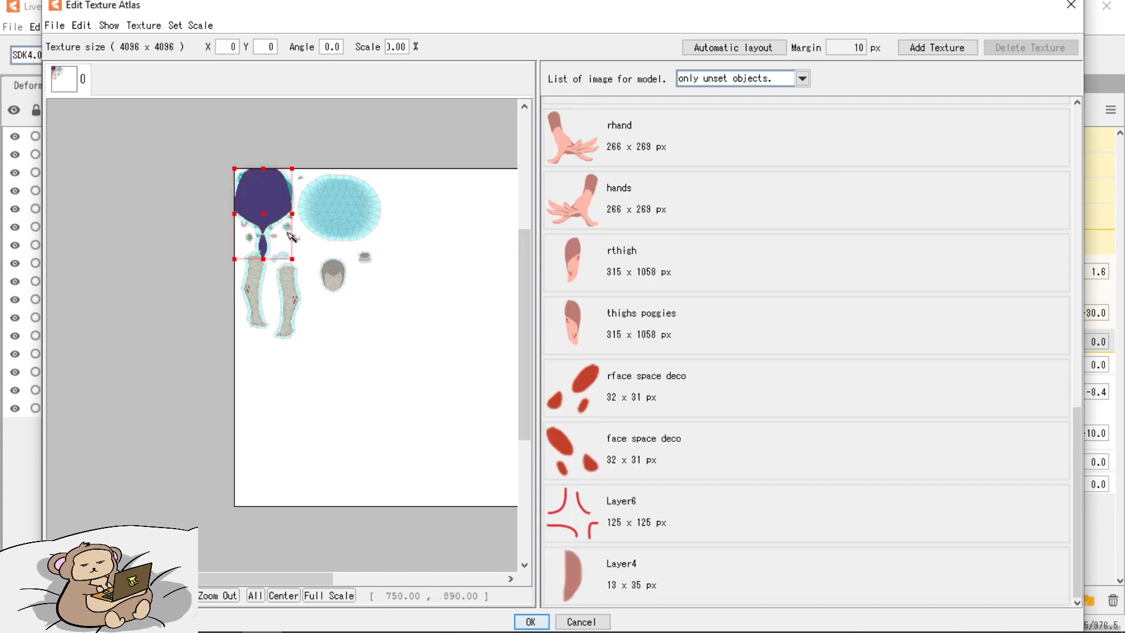
left_click_drag(266, 216, 277, 404)
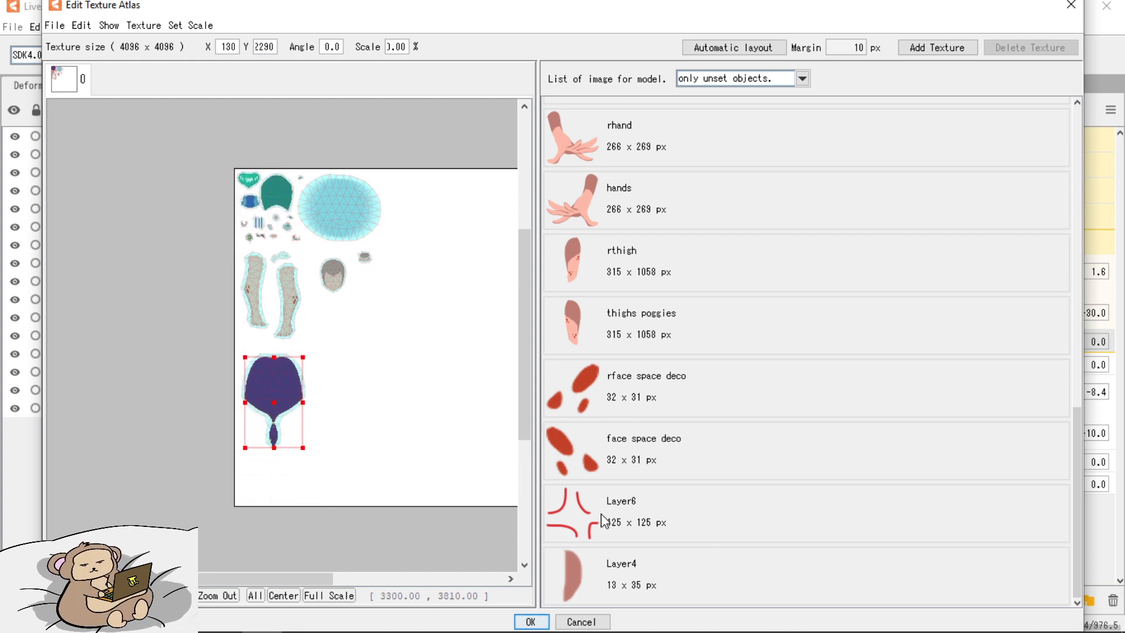
left_click(659, 586)
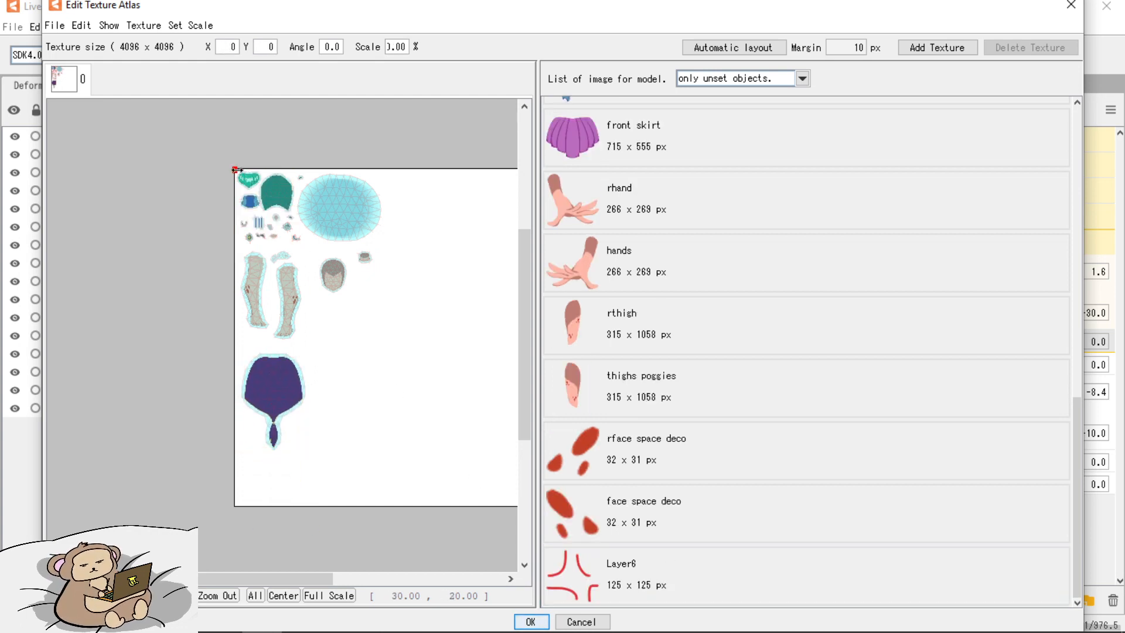
scroll(234, 176, "up", 5)
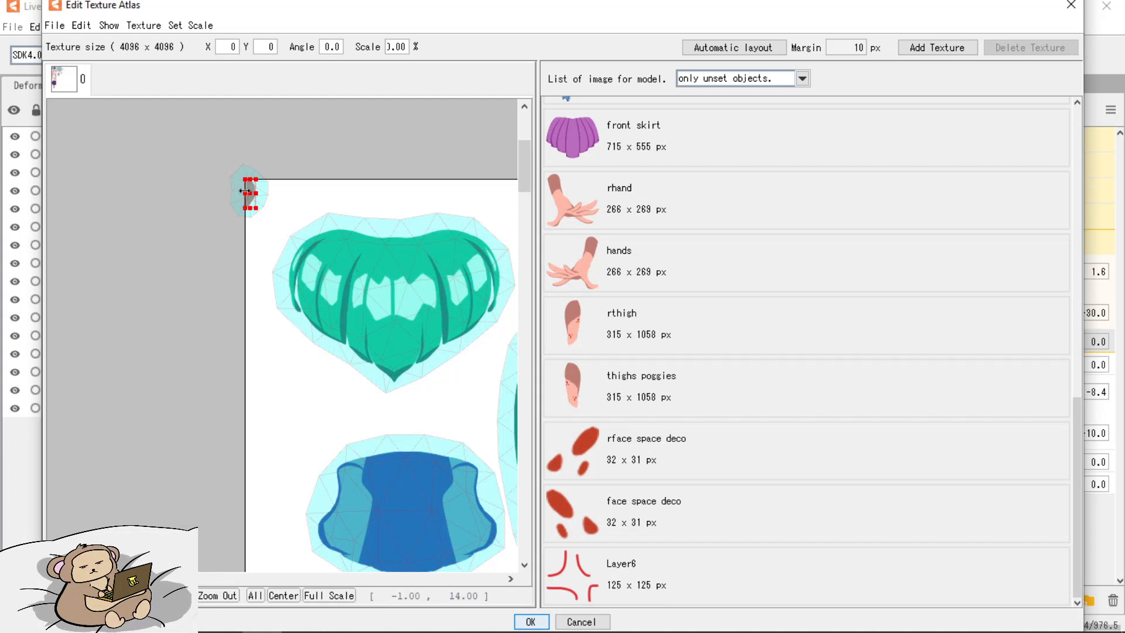
left_click_drag(252, 194, 273, 215)
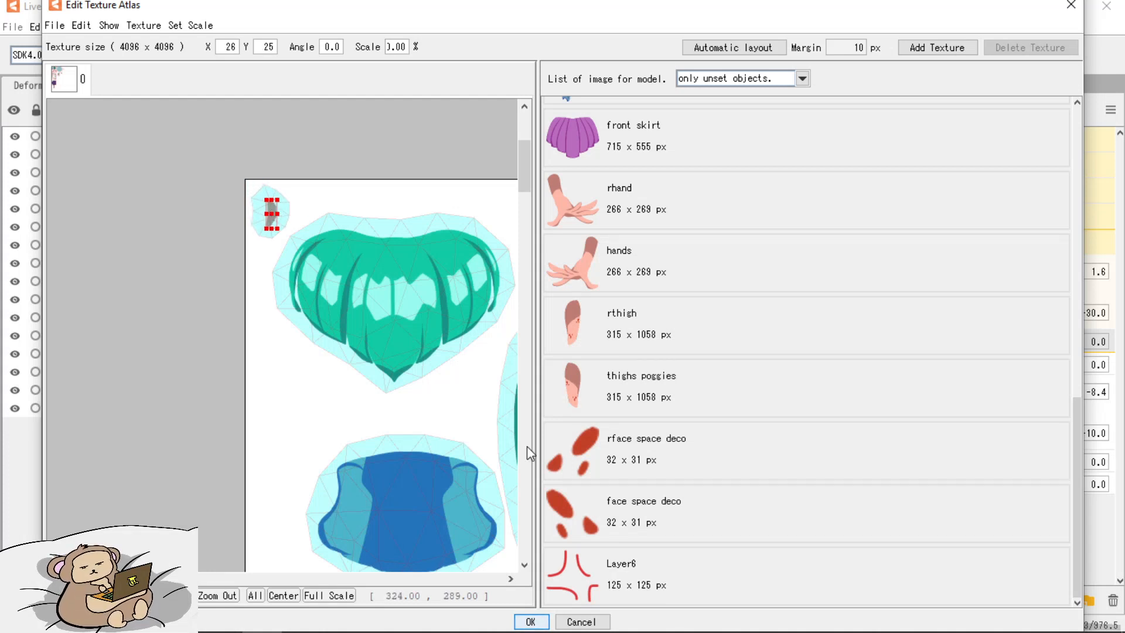
Place face space deco at about X 20, Y 177 and rface space deco just below it at about X 63, Y 229.
scroll(422, 440, "down", 6)
left_click(600, 509)
left_click_drag(397, 423, 374, 403)
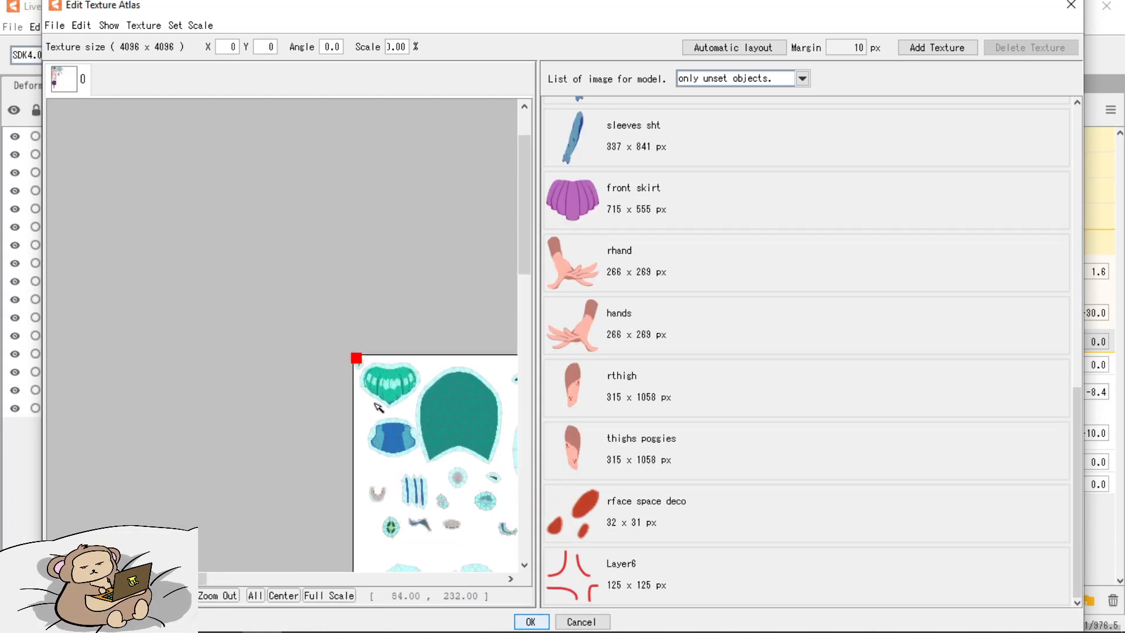
scroll(378, 407, "up", 4)
left_click_drag(366, 258, 404, 552)
scroll(427, 476, "down", 1)
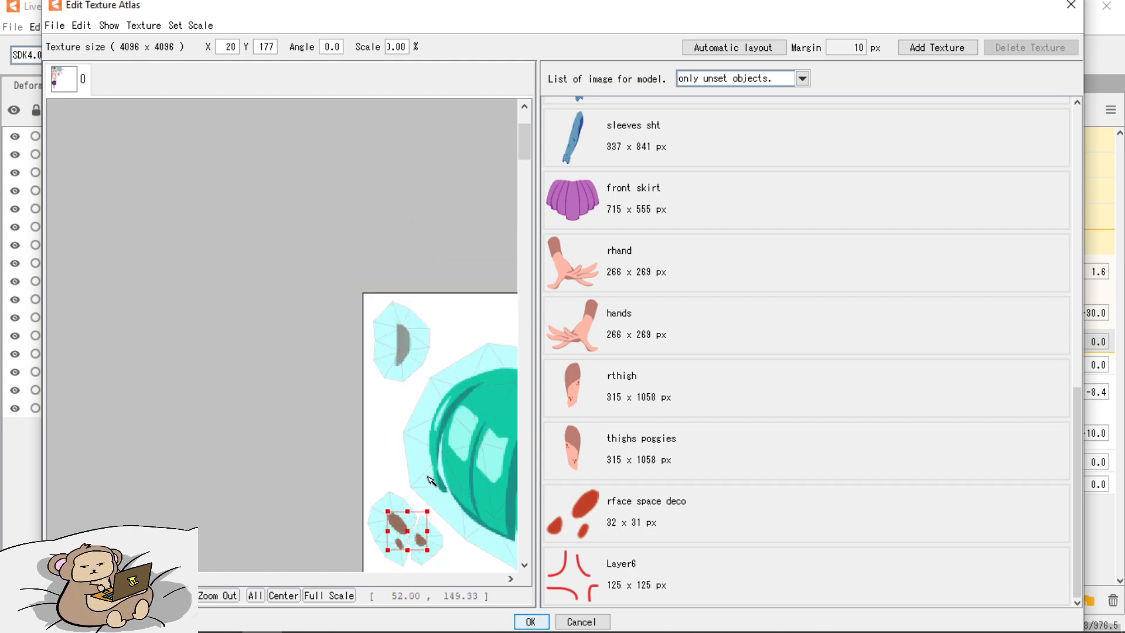
left_click_drag(402, 438, 272, 231)
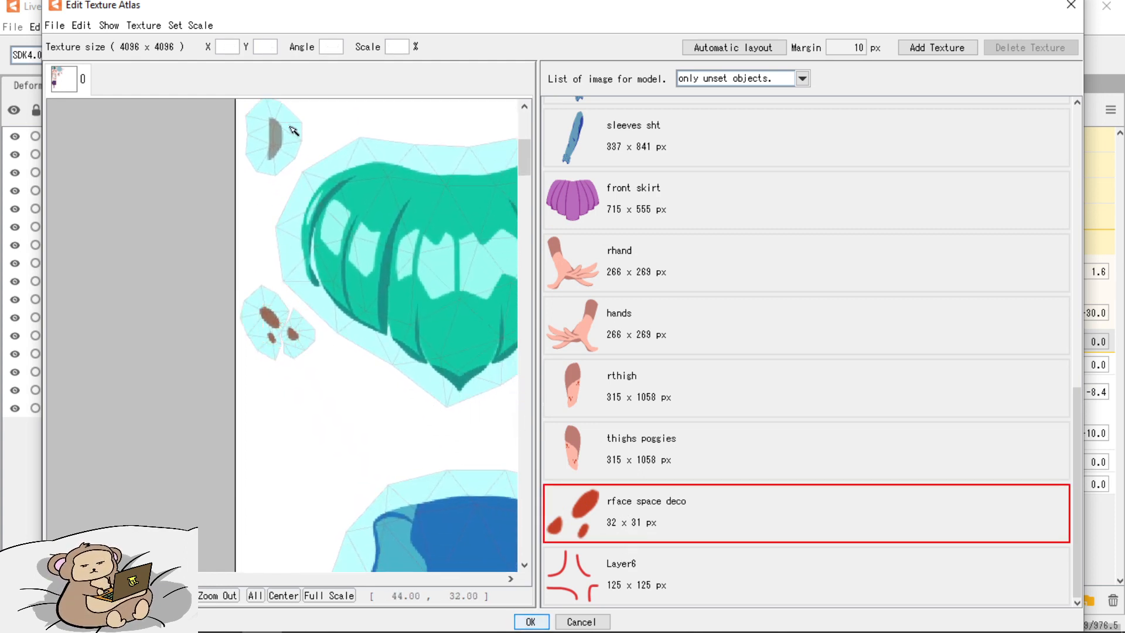
left_click_drag(576, 518, 300, 149)
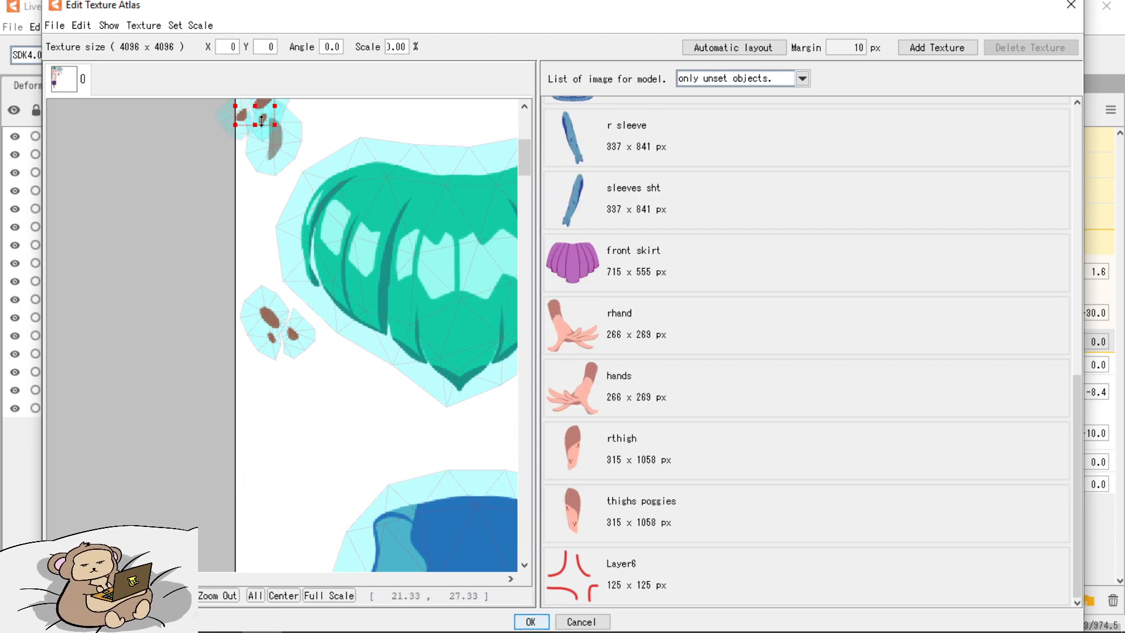
left_click_drag(258, 112, 336, 387)
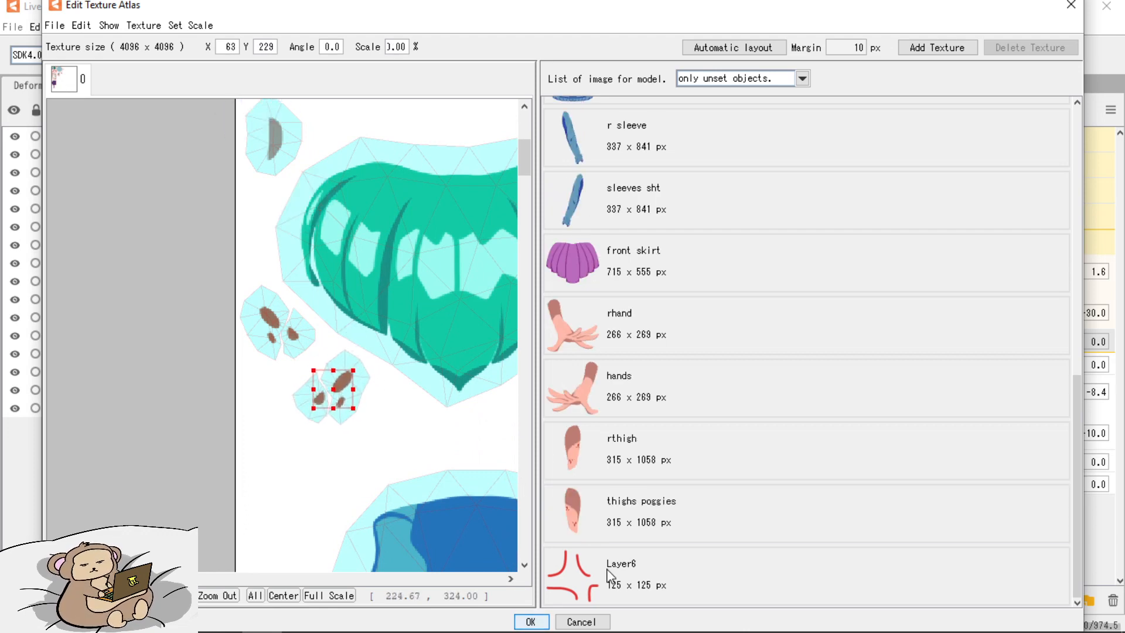
Place Layer6 along the atlas's left edge at about X 19, Y 480, below the small face decorations.
left_click_drag(608, 575, 455, 389)
left_click_drag(299, 211, 298, 507)
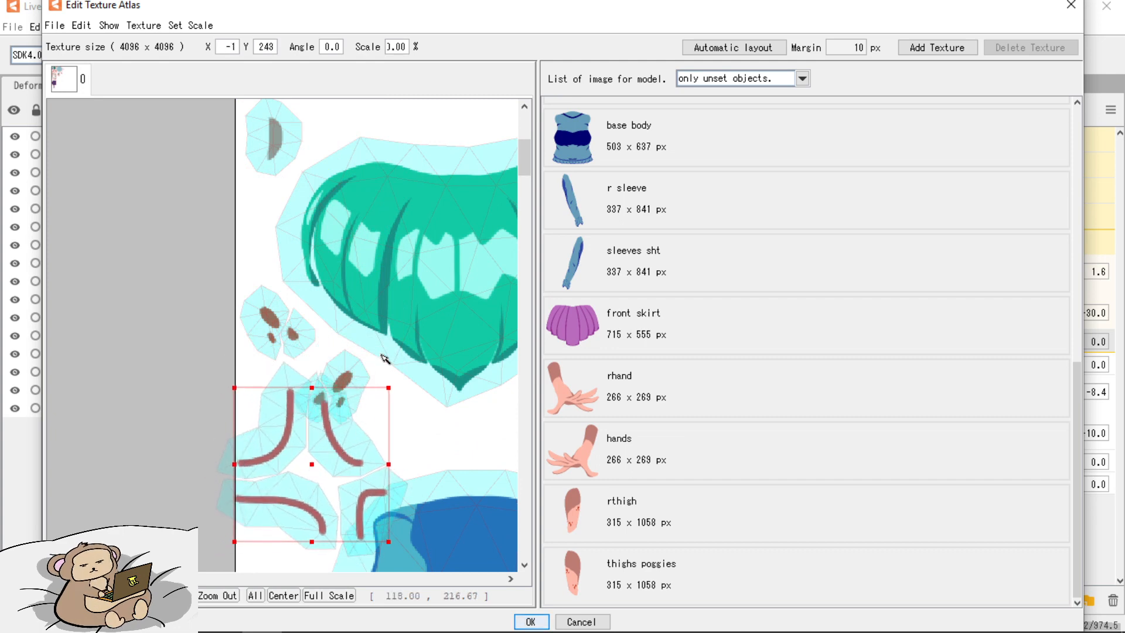
scroll(382, 355, "down", 2)
left_click_drag(424, 367, 364, 270)
left_click(347, 290)
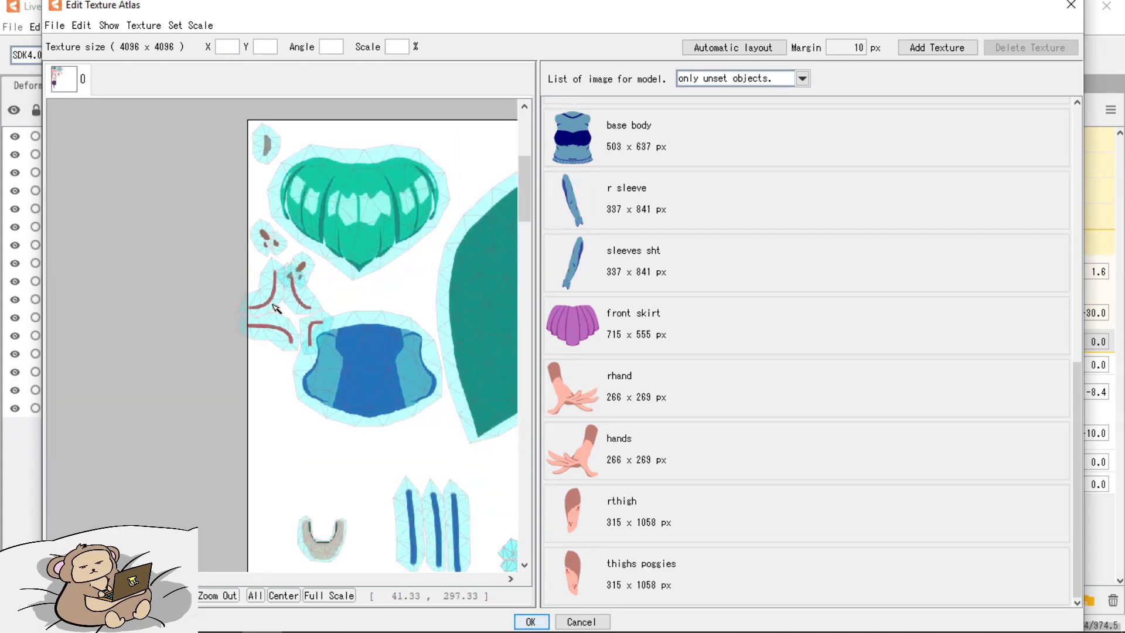
left_click_drag(273, 306, 300, 455)
scroll(300, 455, "down", 2)
left_click_drag(440, 505, 372, 369)
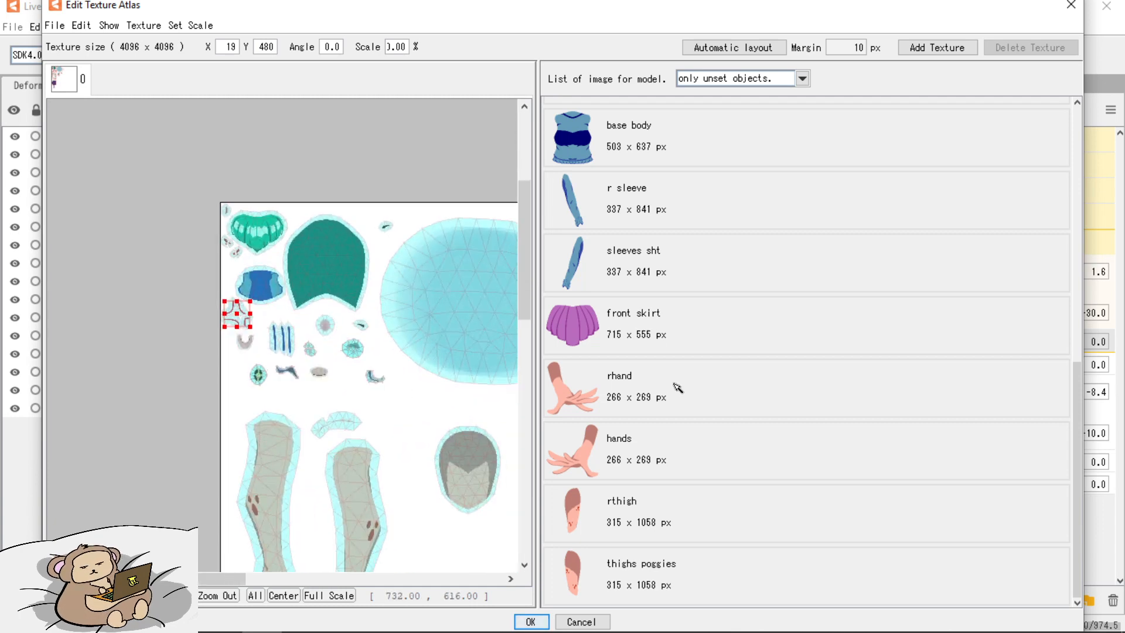
Place front skirt below base face at about X 1120, Y 1690, and base body beside the large round mesh at about X 1990, Y 220.
left_click(705, 358)
scroll(414, 382, "down", 2)
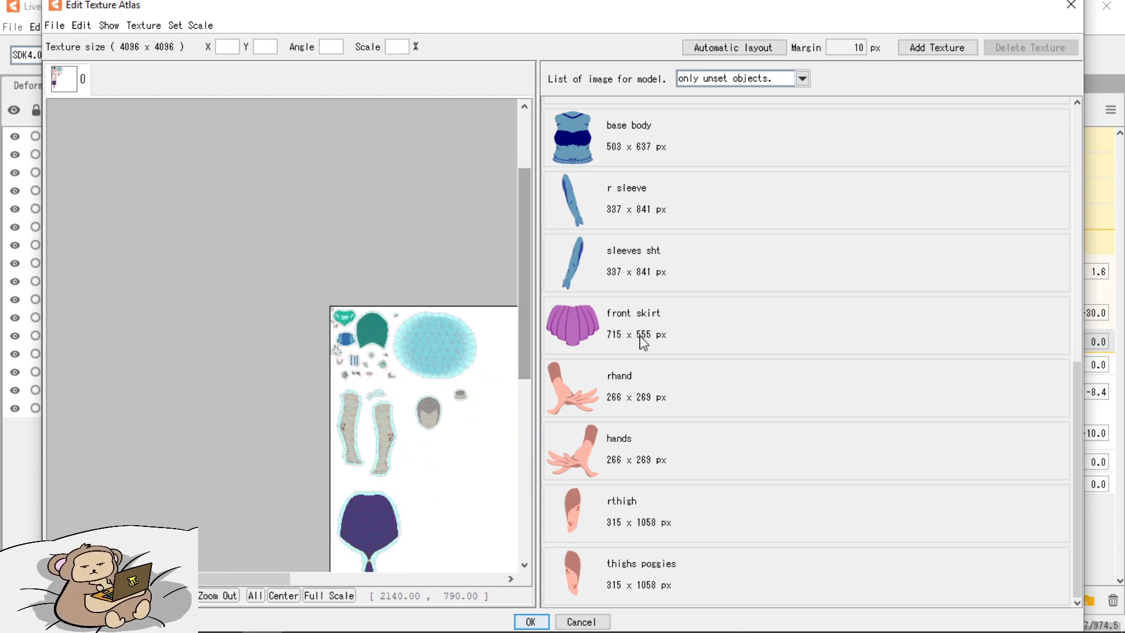
double_click(633, 346)
left_click_drag(376, 350, 457, 470)
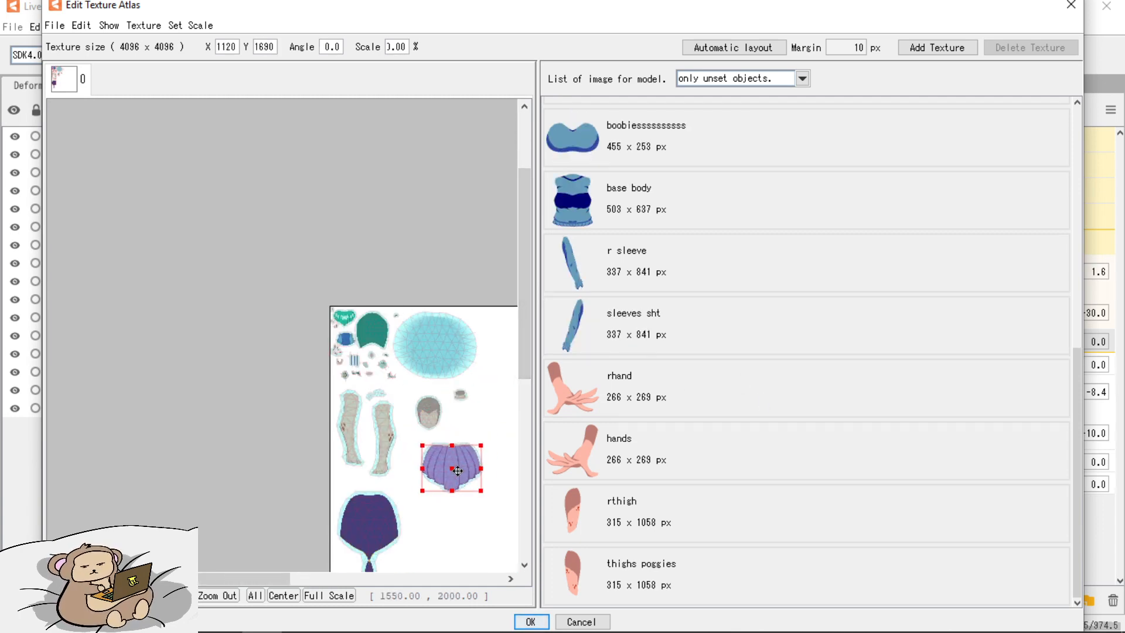
left_click(611, 226)
left_click_drag(440, 355, 361, 270)
left_click_drag(276, 248, 440, 265)
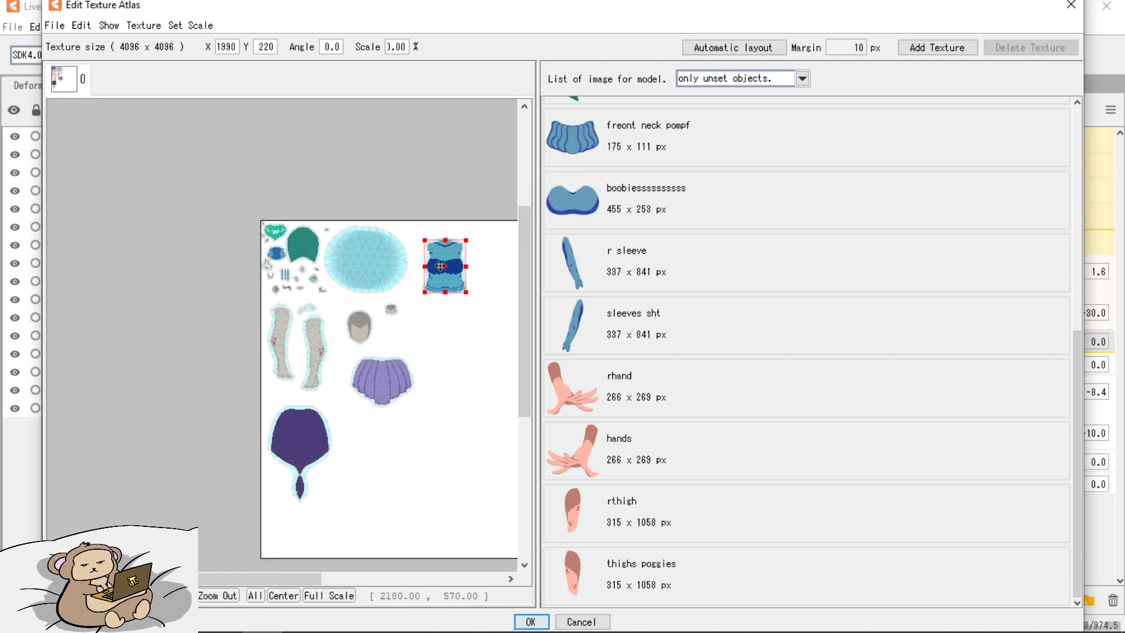
Place freont neck pompf below base body and the 455 x 253 px chest image beneath it at about X 1670, Y 1310.
left_click(593, 153)
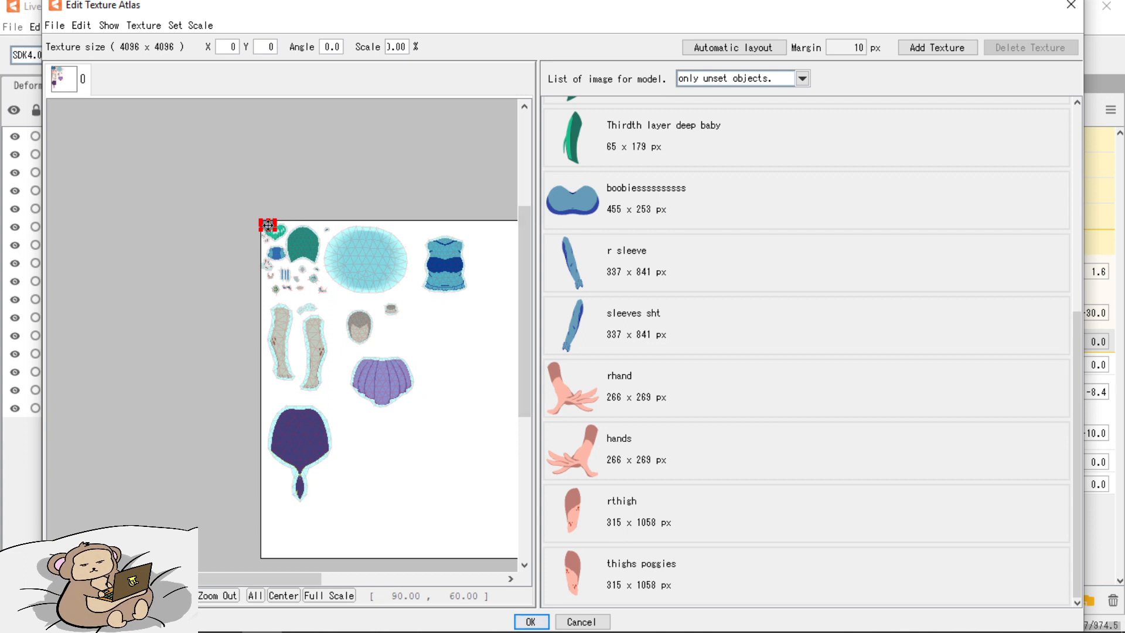
left_click_drag(267, 225, 432, 310)
left_click(656, 210)
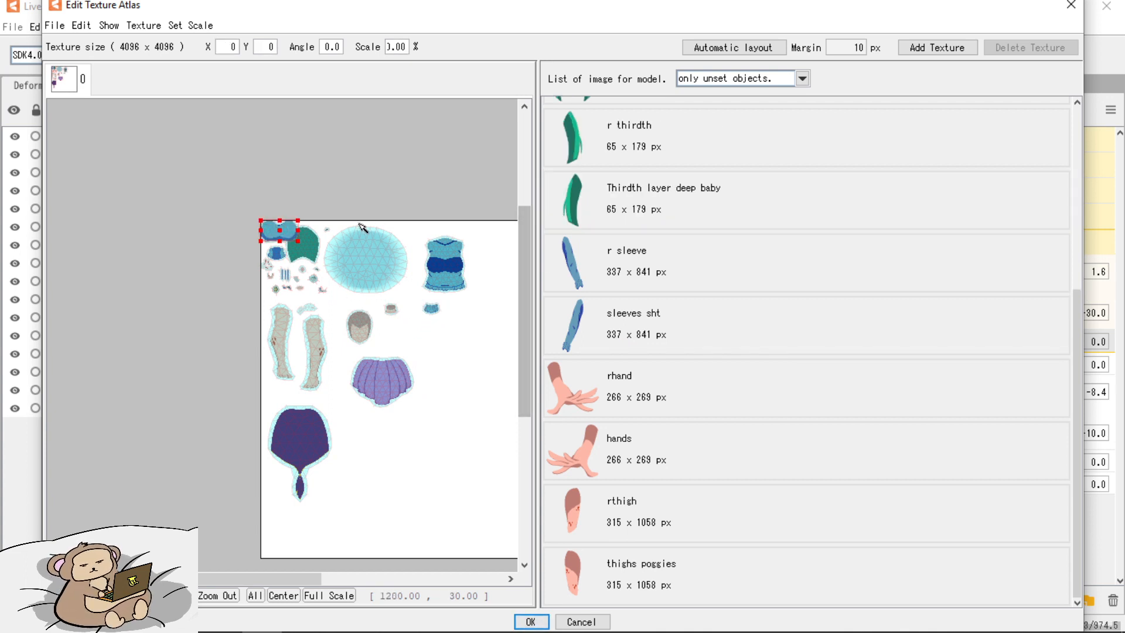
left_click_drag(280, 231, 417, 338)
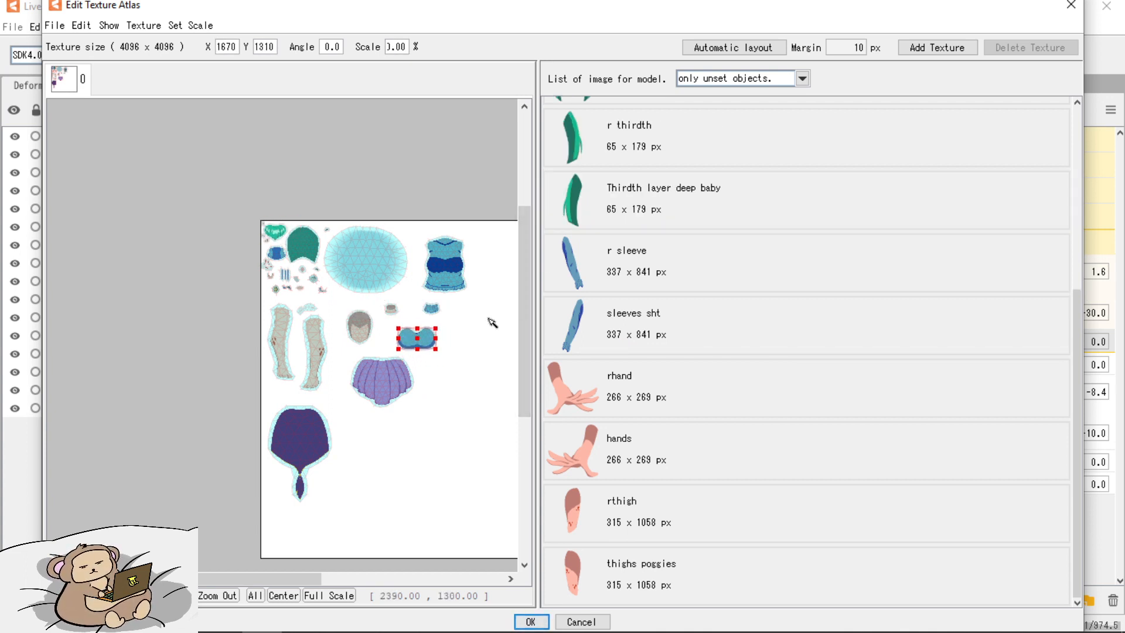
Place secondest to the front yooooo below front skirt at about X 1430, Y 2540, with Thirdth layer deep baby and r thirdth on either side.
left_click(649, 212)
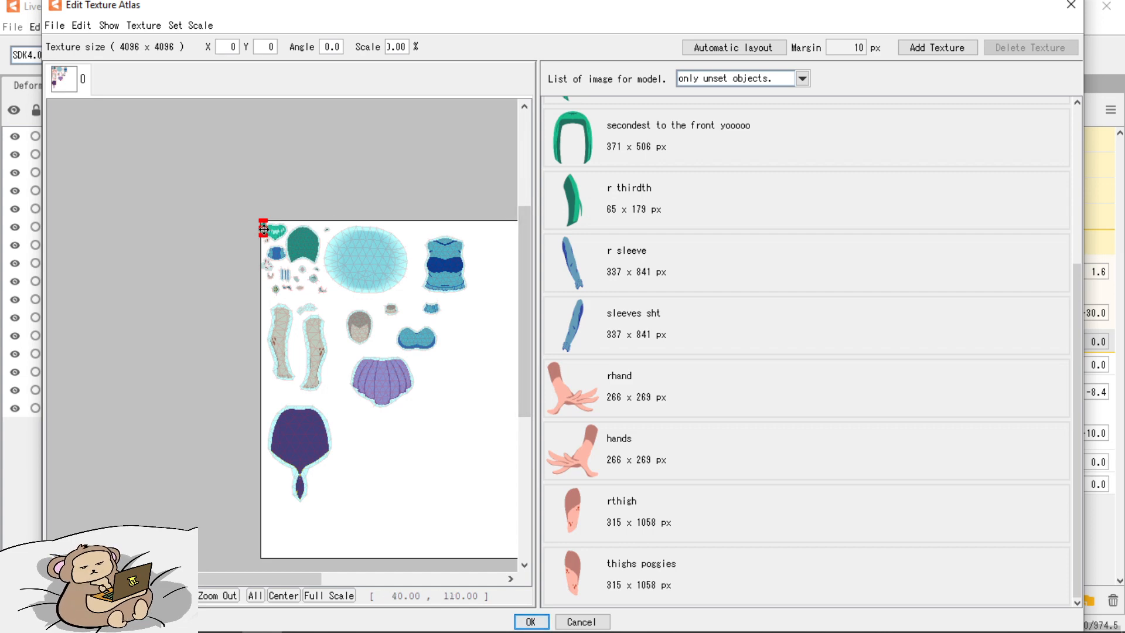
left_click_drag(263, 228, 352, 423)
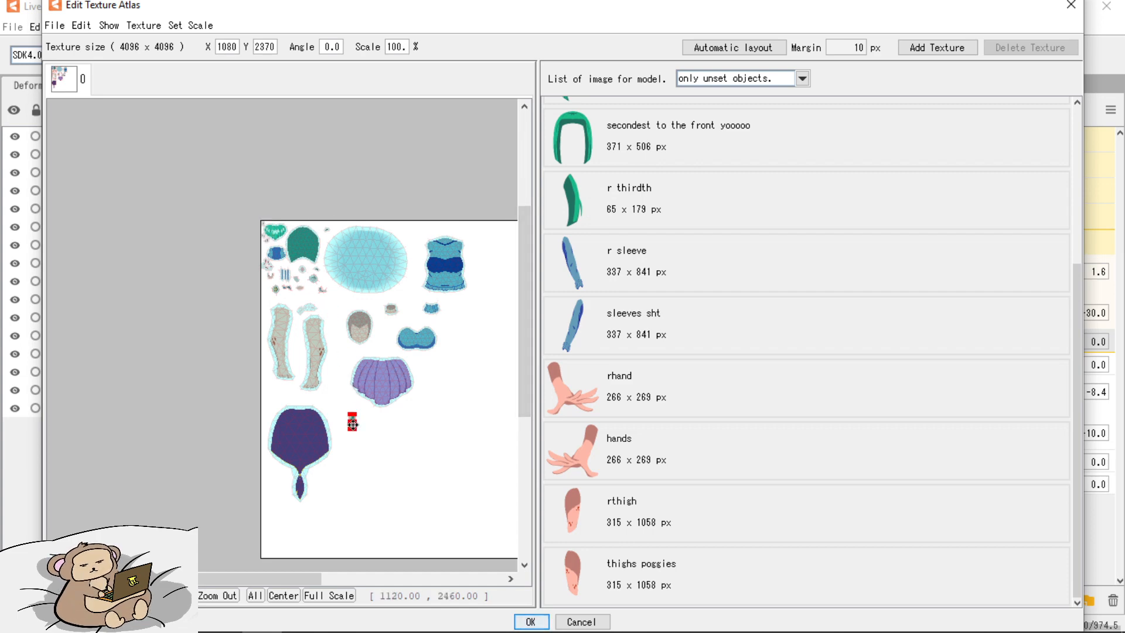
left_click(646, 161)
left_click_drag(277, 242, 393, 450)
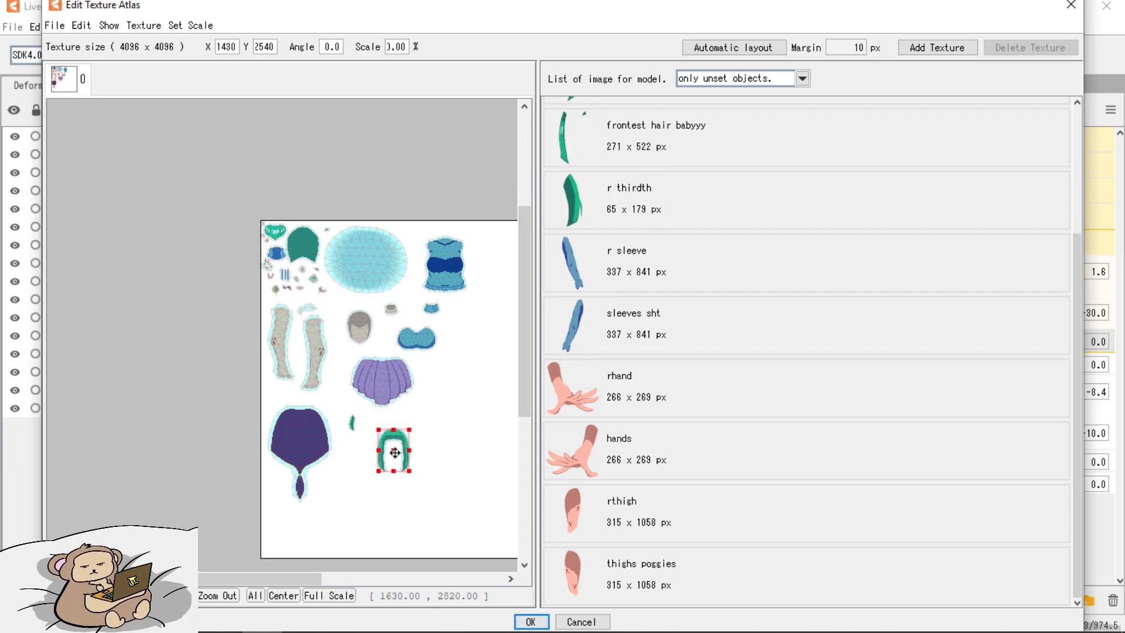
left_click(631, 202)
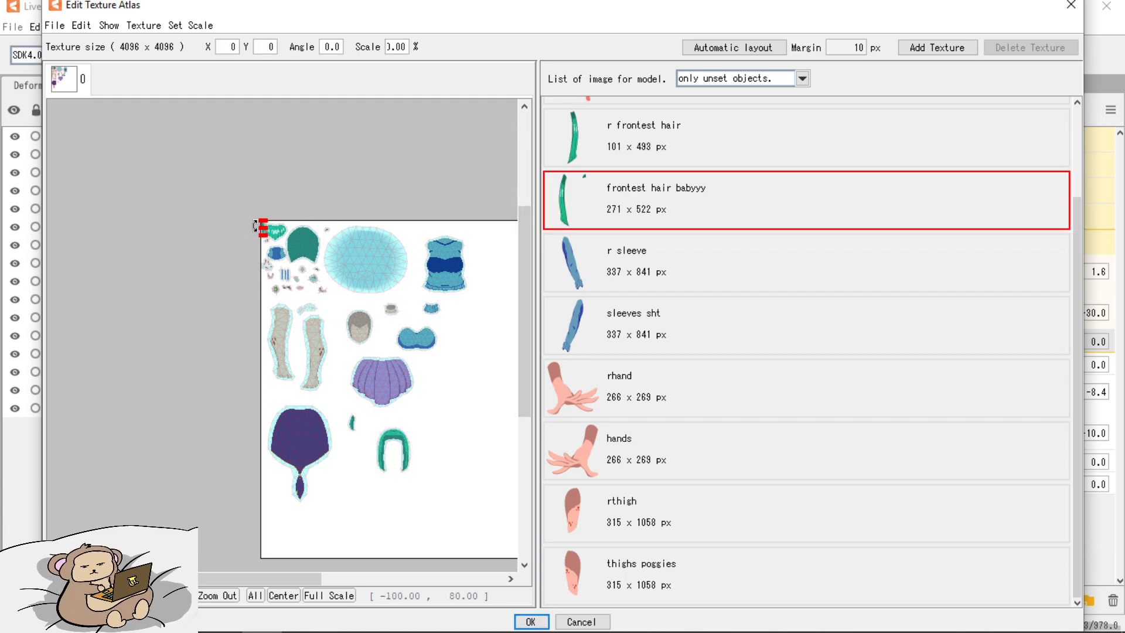
left_click_drag(263, 229, 440, 414)
Place frontest hair babyyy at about X 2270, Y 1500 and r frontest hair beside it at about X 2510, Y 1770.
left_click(616, 195)
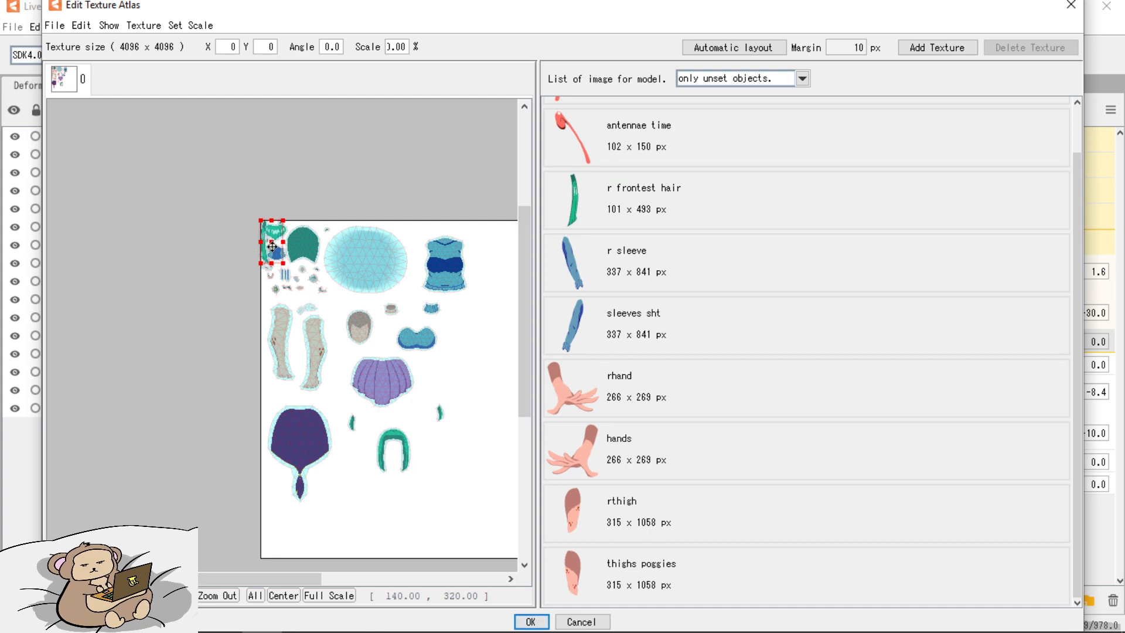
left_click_drag(272, 247, 460, 369)
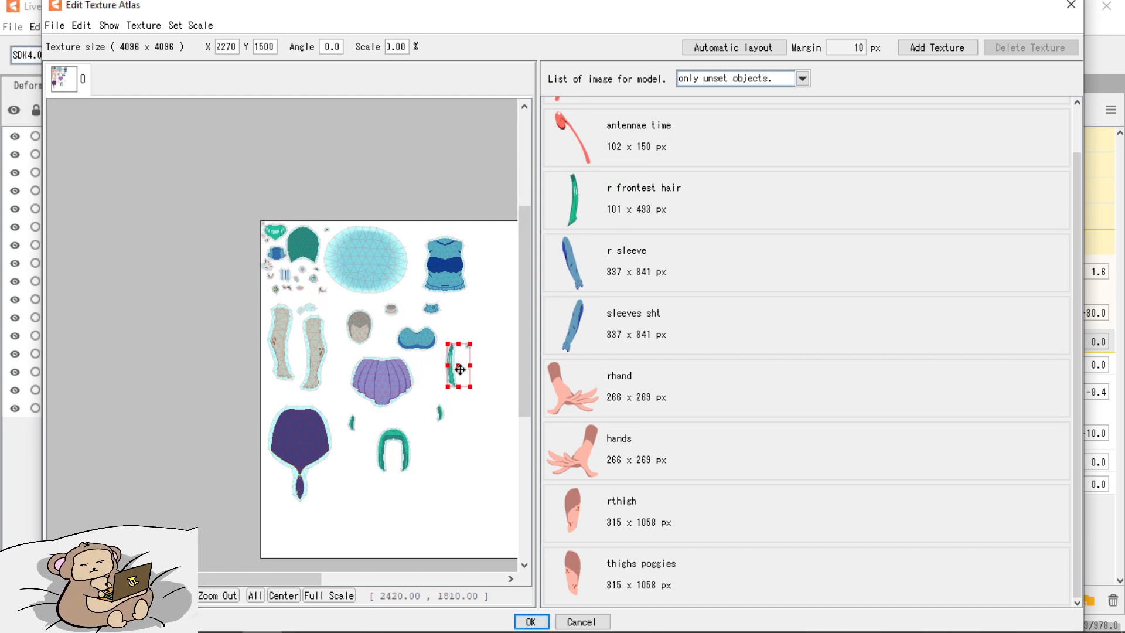
left_click(617, 211)
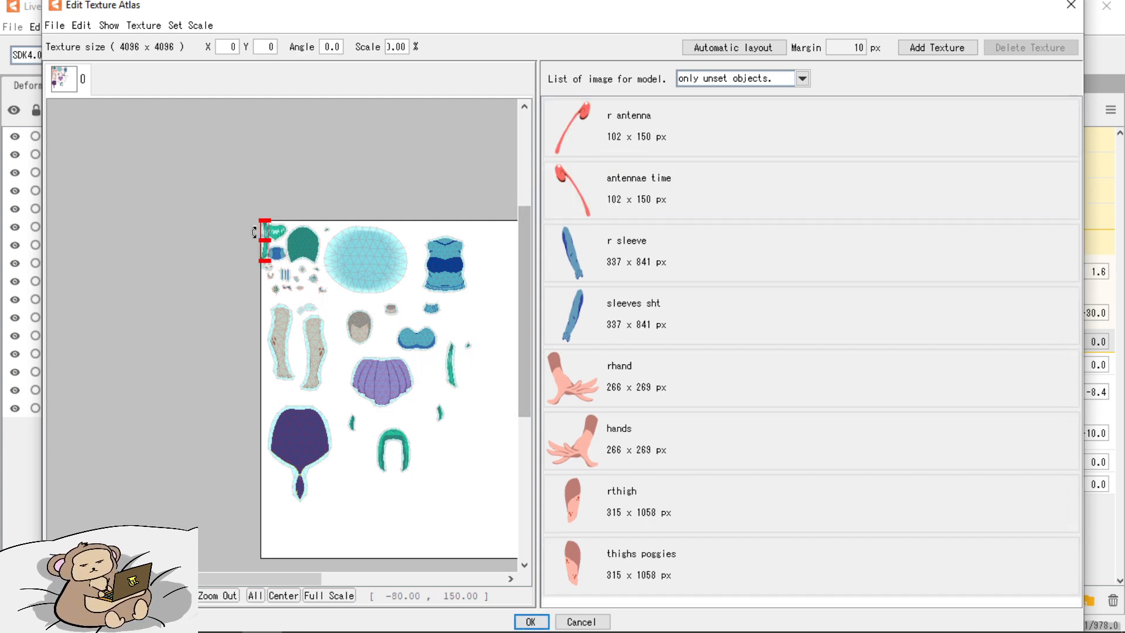
left_click_drag(265, 238, 473, 382)
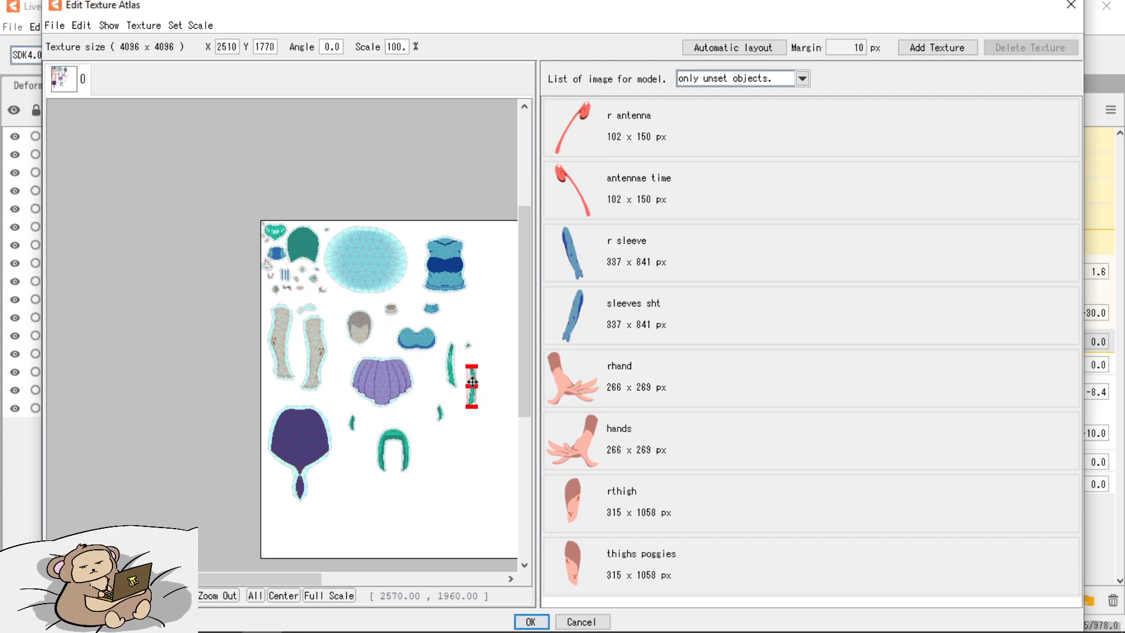
Place antennae time above the front hair strands at about X 2350, Y 1100, and r sleeve to the right of the arched green hair.
left_click(585, 196)
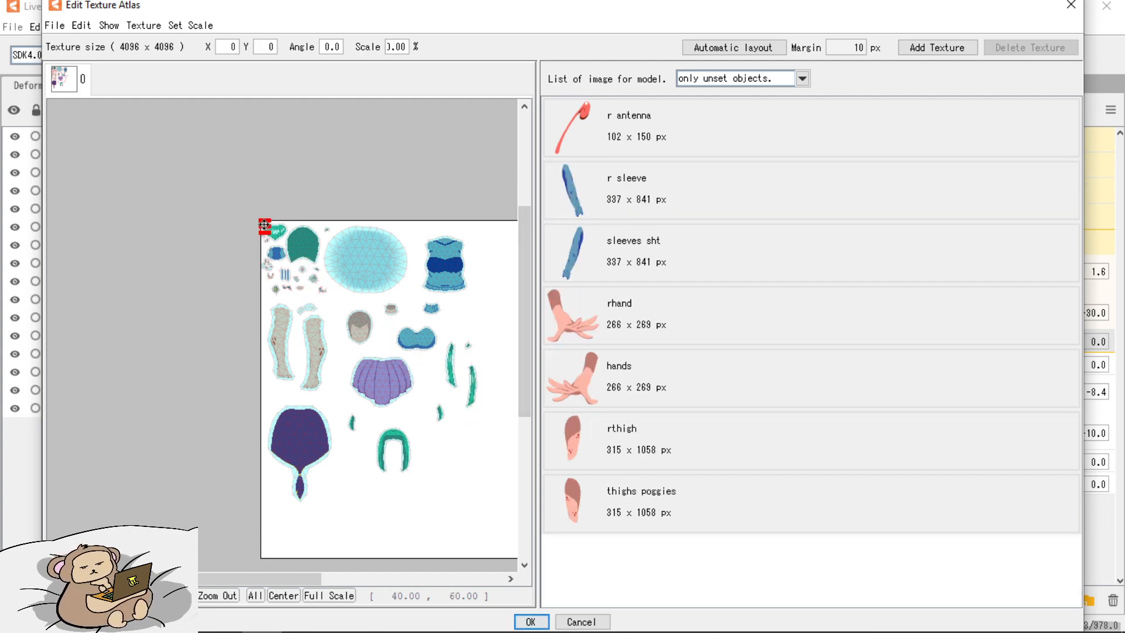
left_click_drag(305, 258, 495, 349)
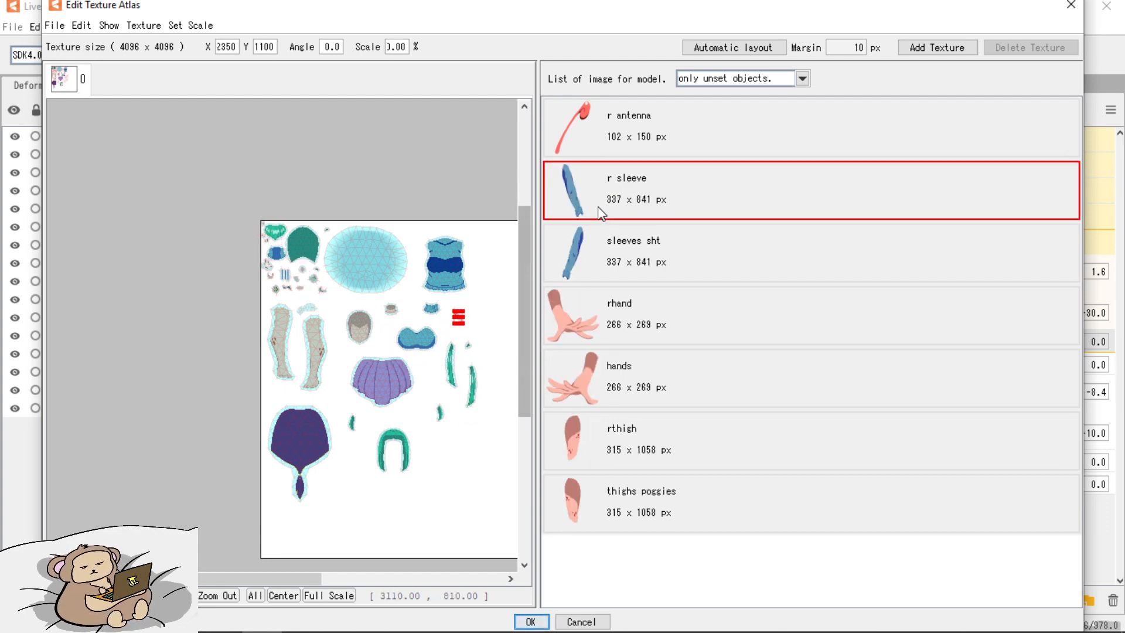
left_click(594, 213)
left_click_drag(268, 253, 435, 473)
Place rhand between the back skirt and the arched green hair, and hands below that hair at about X 1400, Y 3290.
left_click(575, 266)
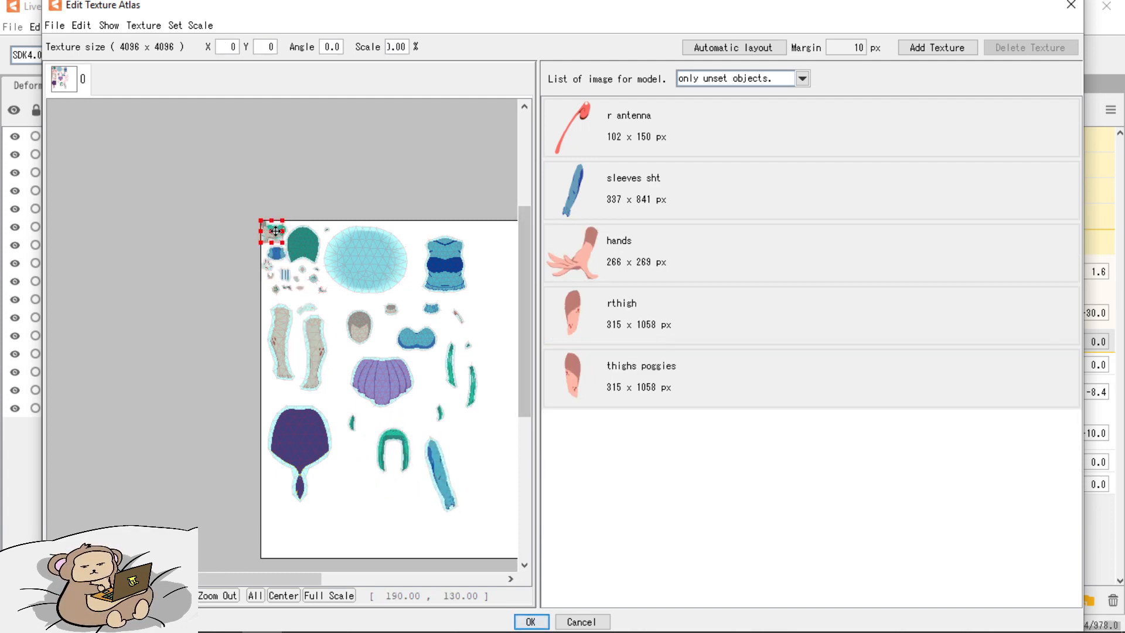
left_click_drag(270, 230, 350, 481)
left_click(613, 259)
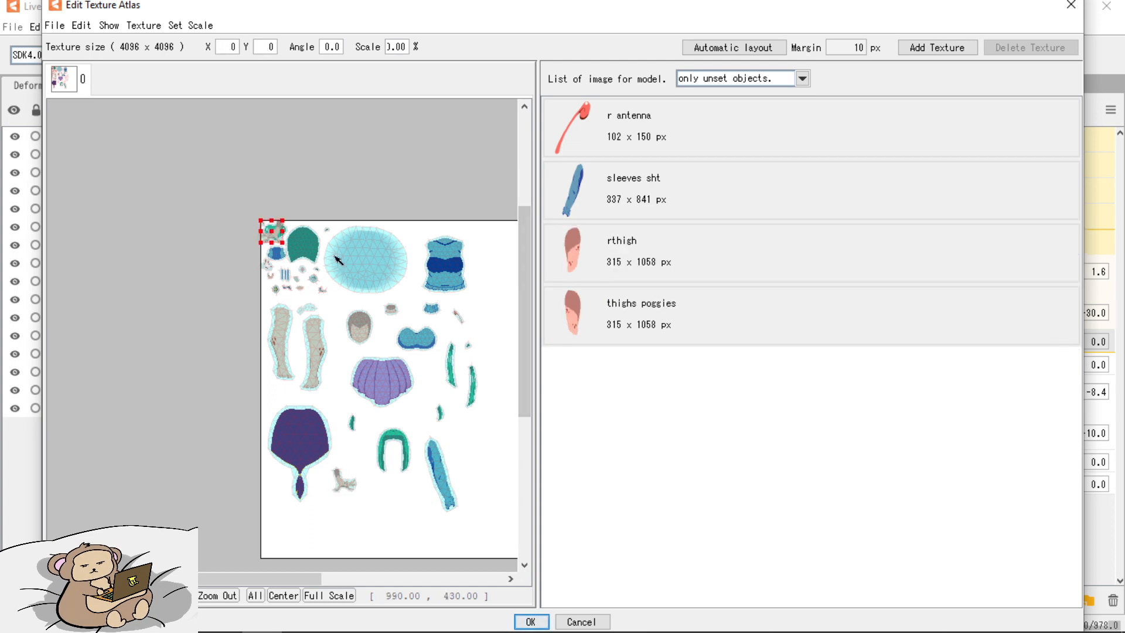
left_click_drag(270, 233, 386, 501)
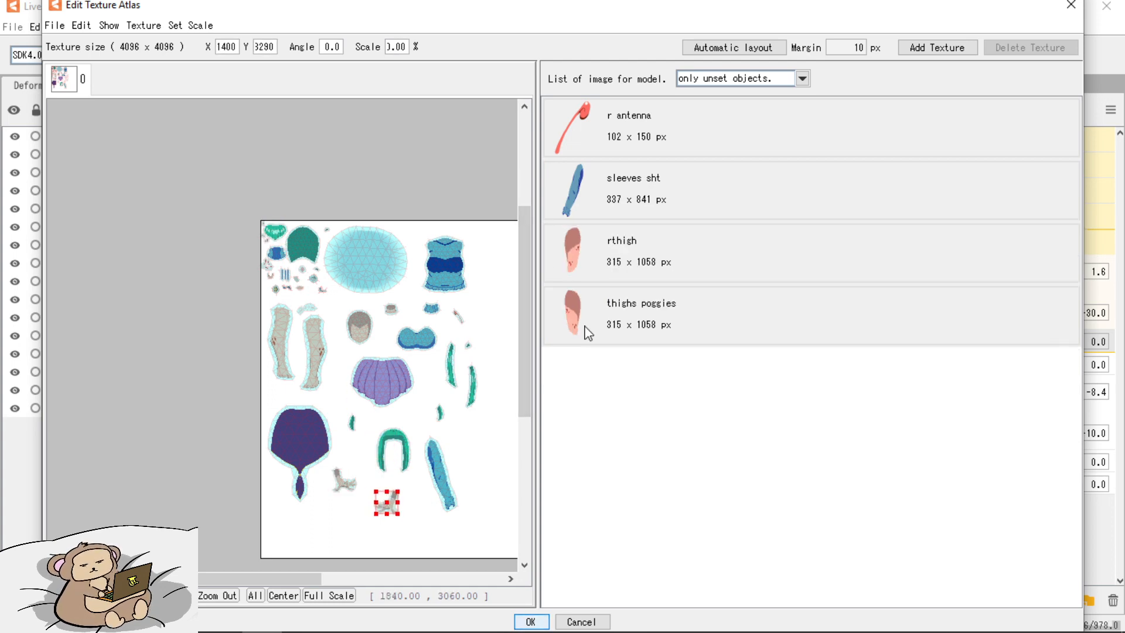
Place rthigh to the right of r sleeve at about X 2670, Y 2580, and thighs poggies to the right of base body.
left_click(593, 263)
left_click_drag(297, 286, 515, 496)
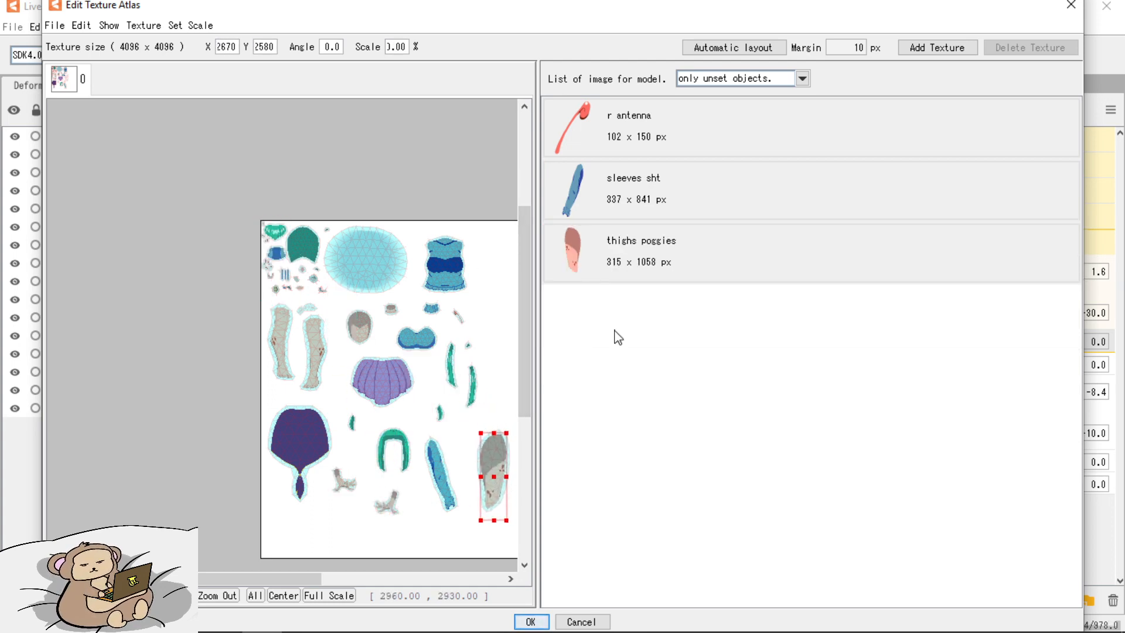
left_click(643, 254)
left_click_drag(266, 264, 483, 283)
Place sleeves sht in the empty area right of thighs poggies at about X 3300, Y 980.
left_click(592, 206)
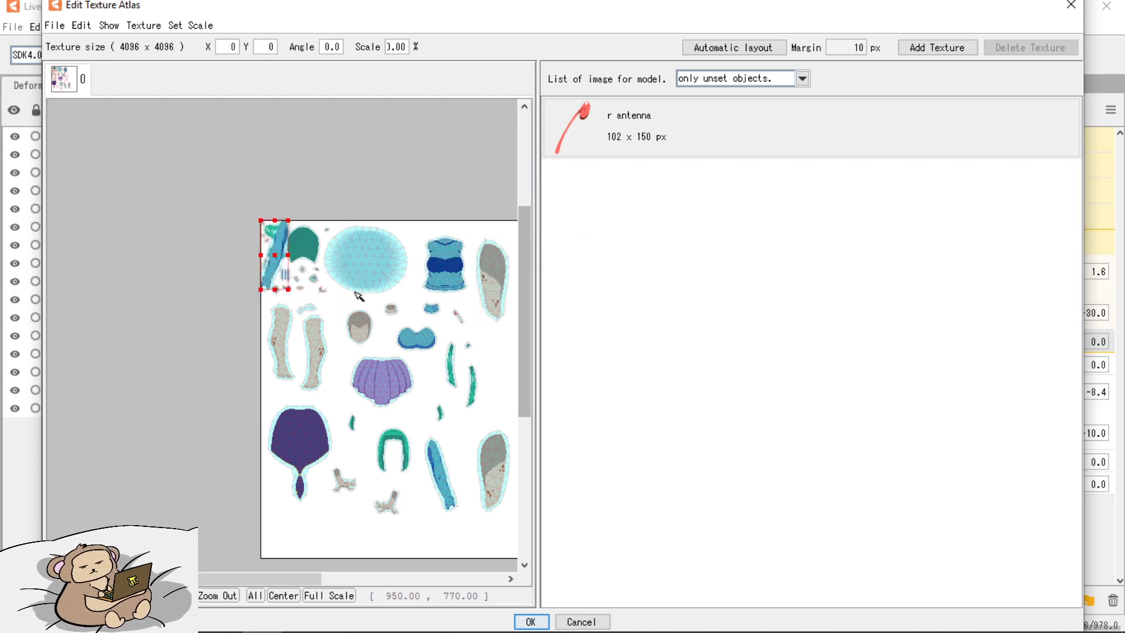
left_click_drag(349, 308, 238, 266)
left_click_drag(200, 213, 472, 293)
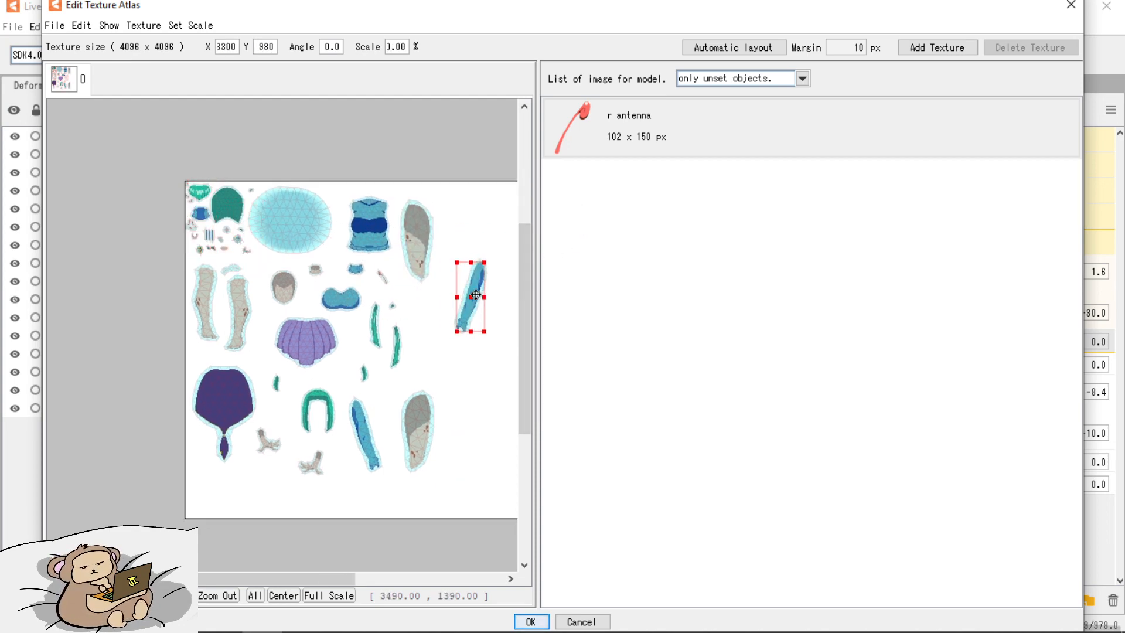
Place r antenna below the upper thigh image at about X 2870, Y 1400.
left_click(636, 136)
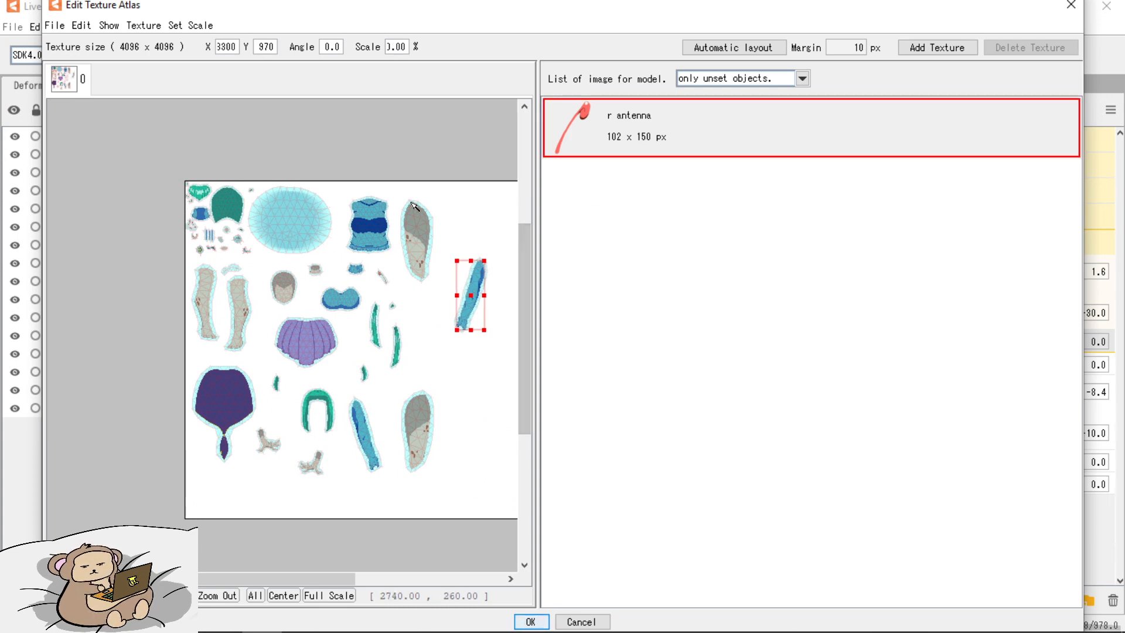
left_click(645, 135)
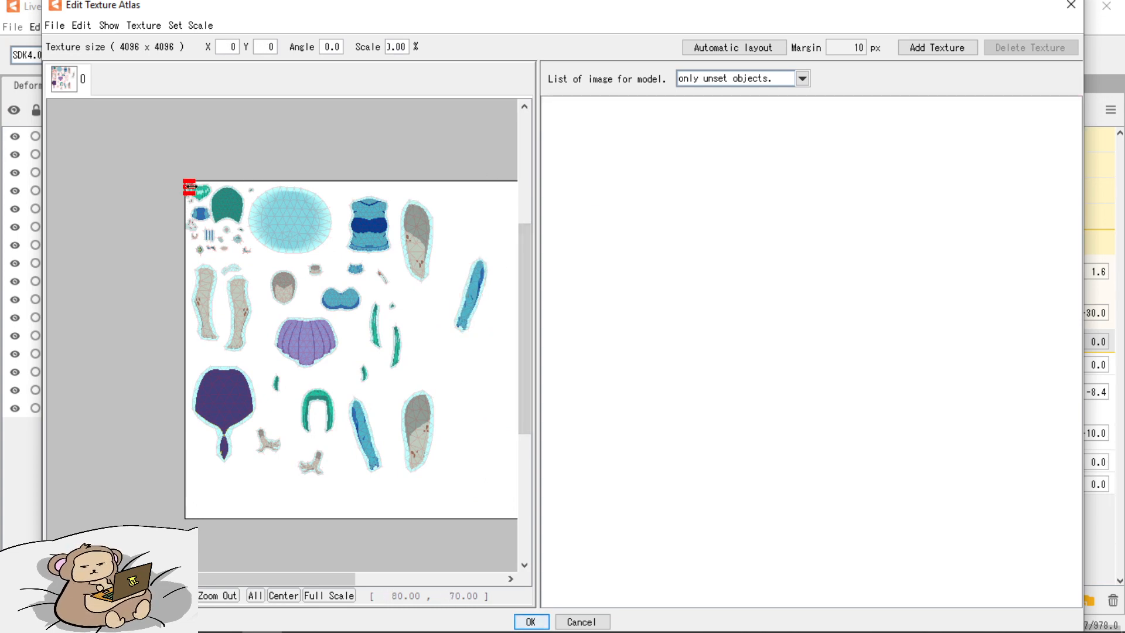
left_click_drag(188, 188, 425, 303)
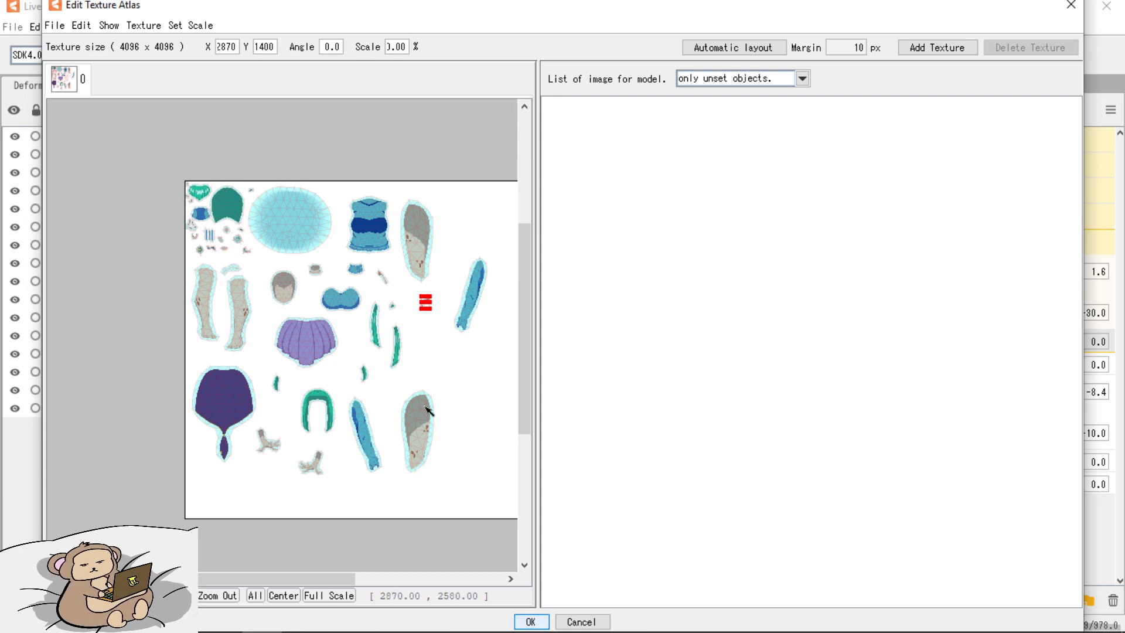
Try enlarging rthigh to several times its size and shifting it across the atlas over the neighbouring images.
left_click(422, 427)
left_click_drag(434, 390, 607, 183)
left_click_drag(458, 287, 351, 317)
left_click_drag(399, 170, 459, 110)
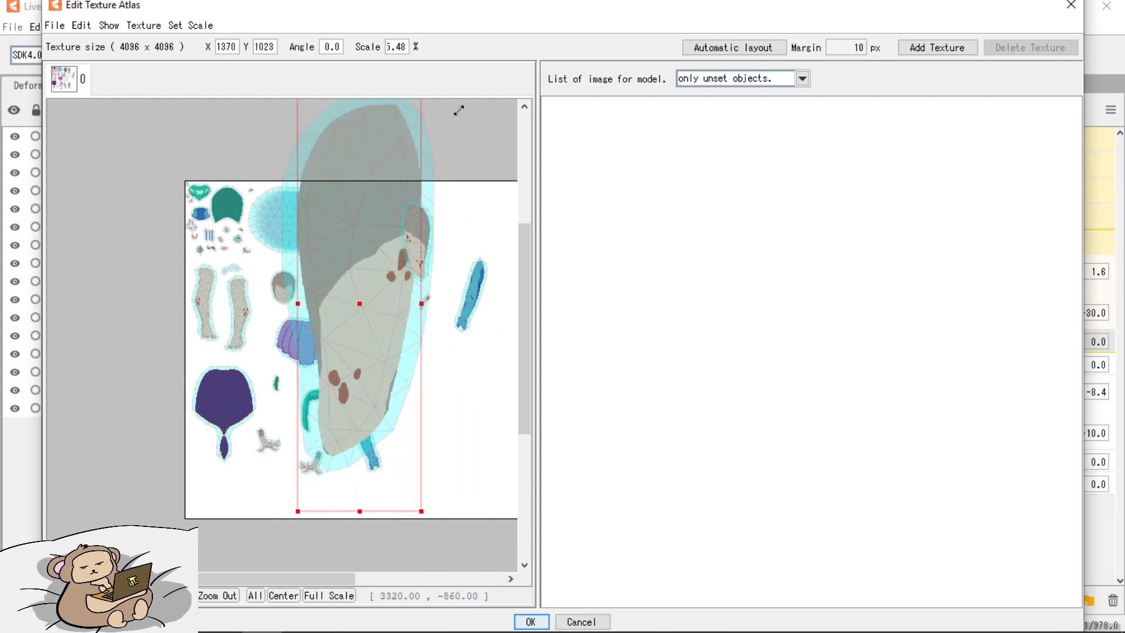
left_click_drag(350, 312, 333, 378)
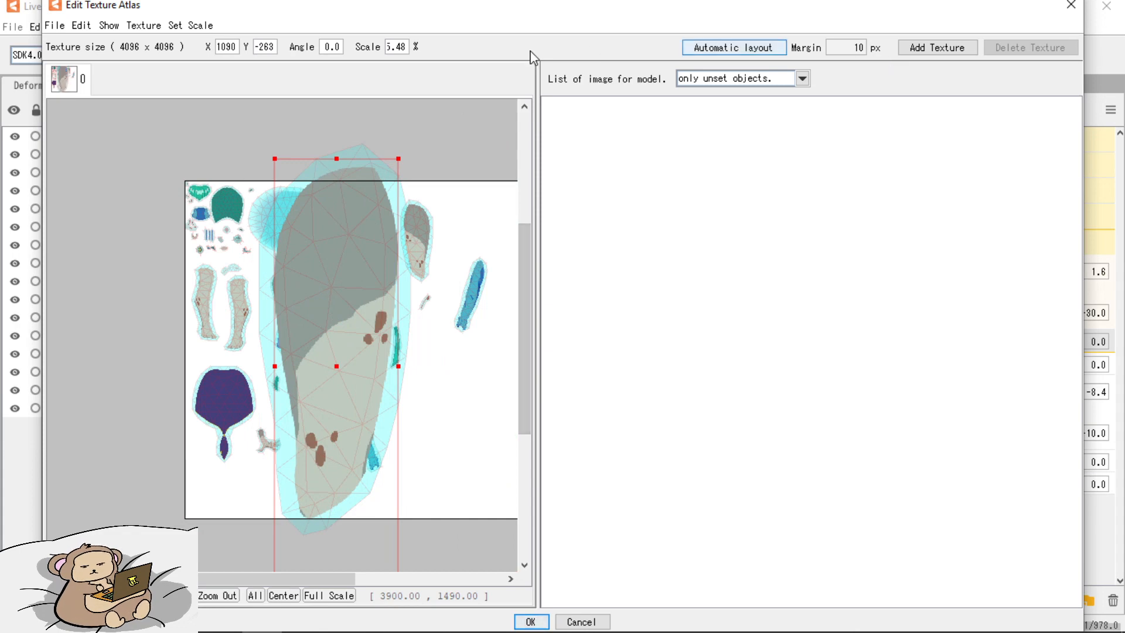
Add a second texture 8192 px wide and 4096 px high, and lay rthigh on it rotated about 78 degrees.
left_click(939, 54)
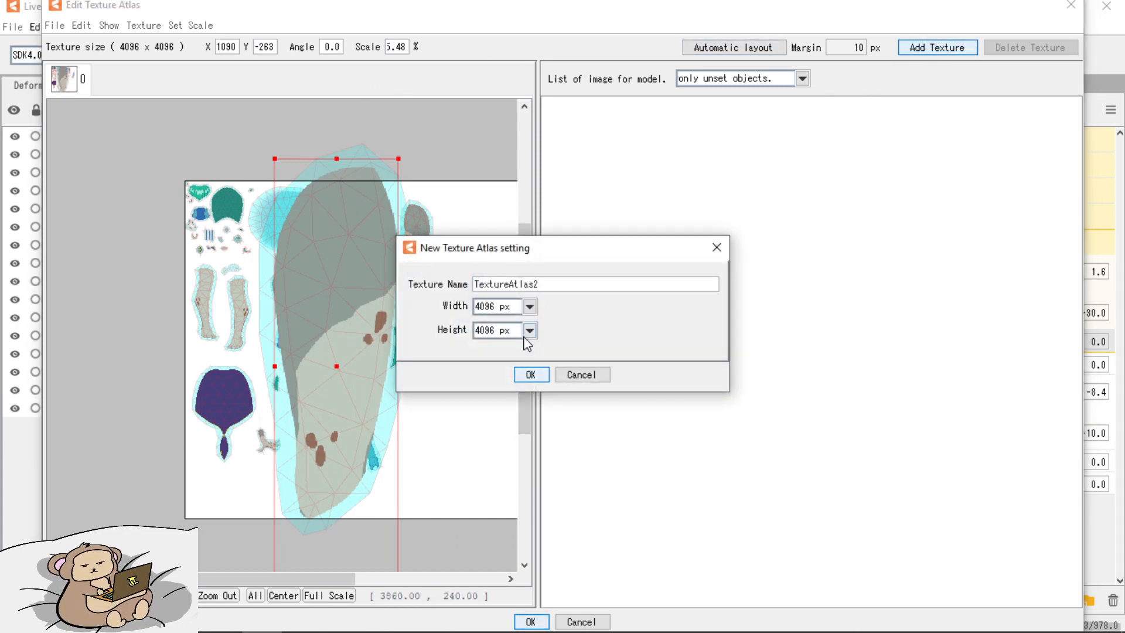
left_click(529, 306)
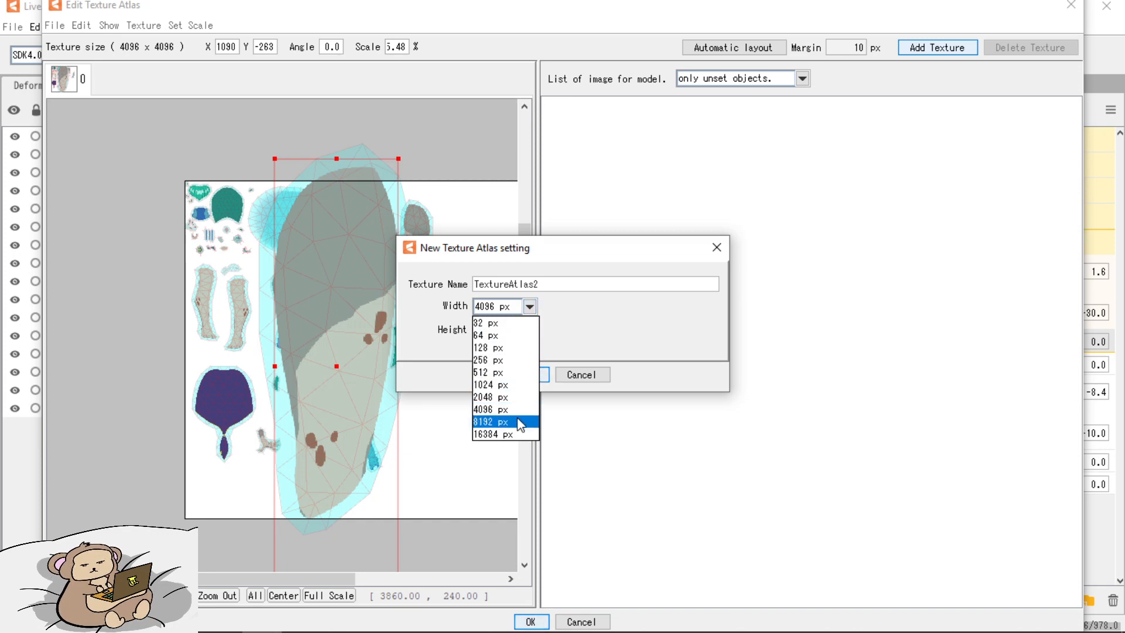
left_click(498, 421)
left_click(536, 376)
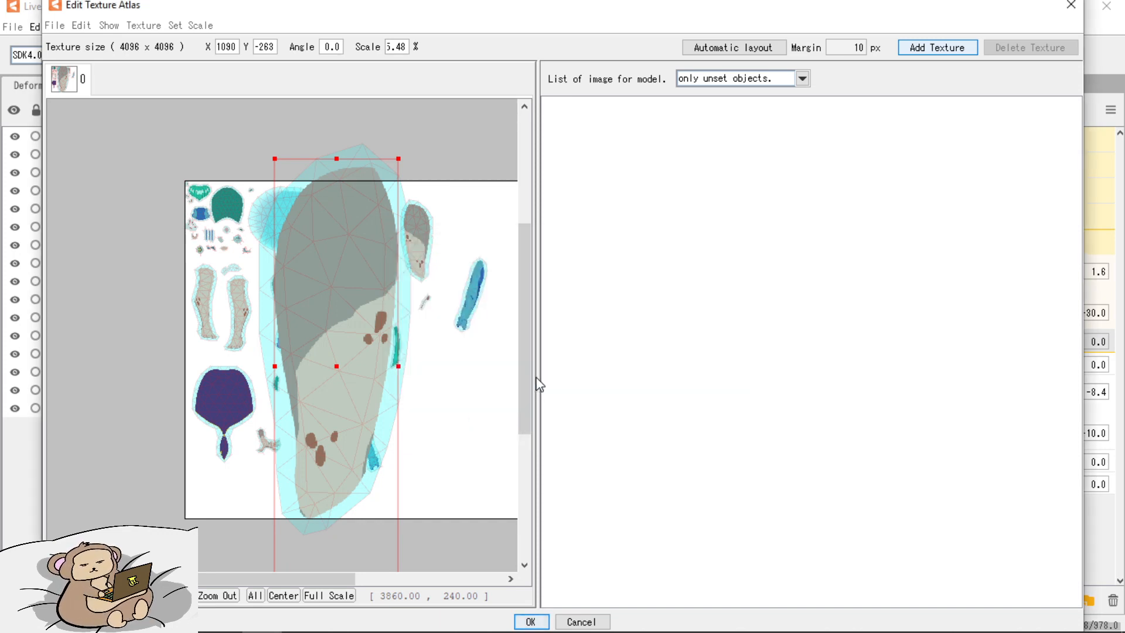
left_click_drag(211, 346, 174, 253)
left_click_drag(158, 345, 262, 321)
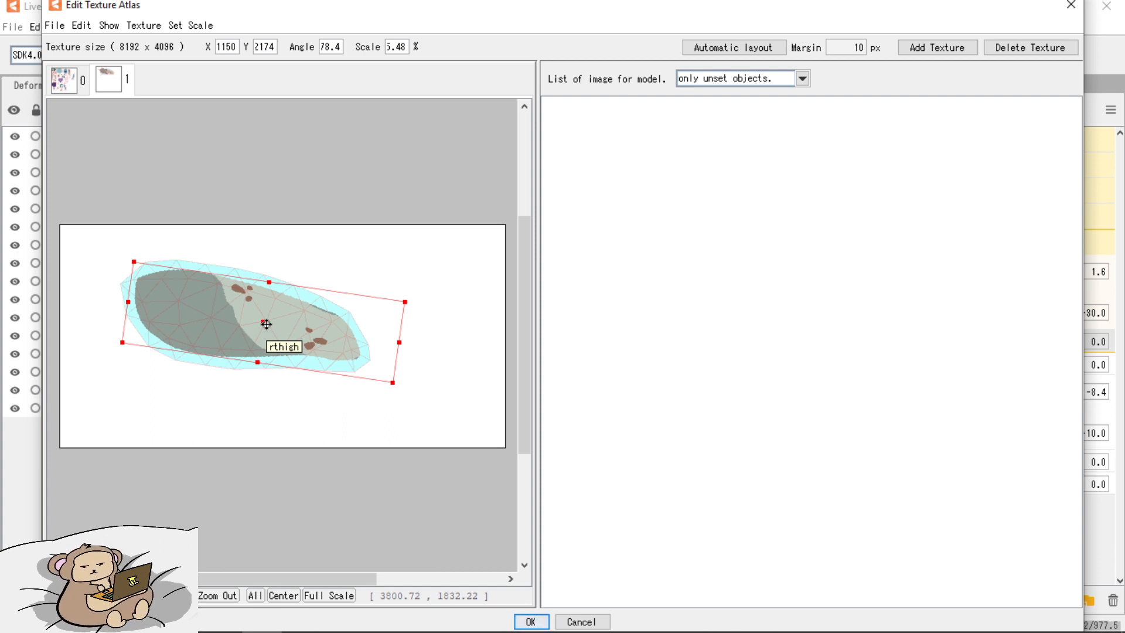
Undo rthigh's rotation and move onto the second texture, along with the added texture itself.
key("ctrl+z")
key("ctrl+z")
key("ctrl+z")
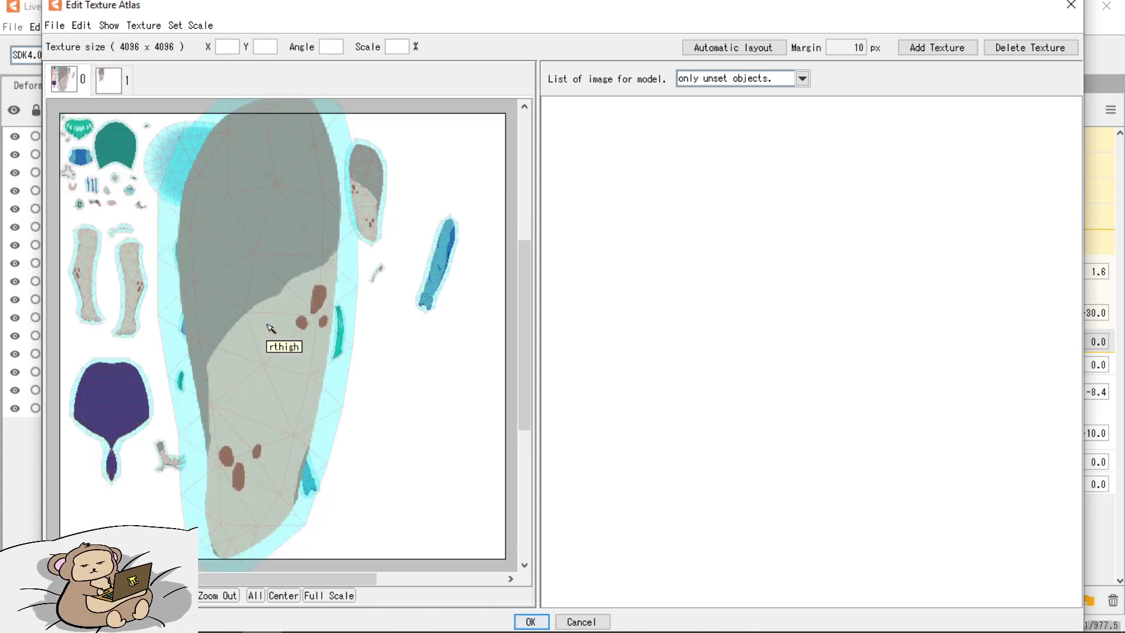
key("ctrl+z")
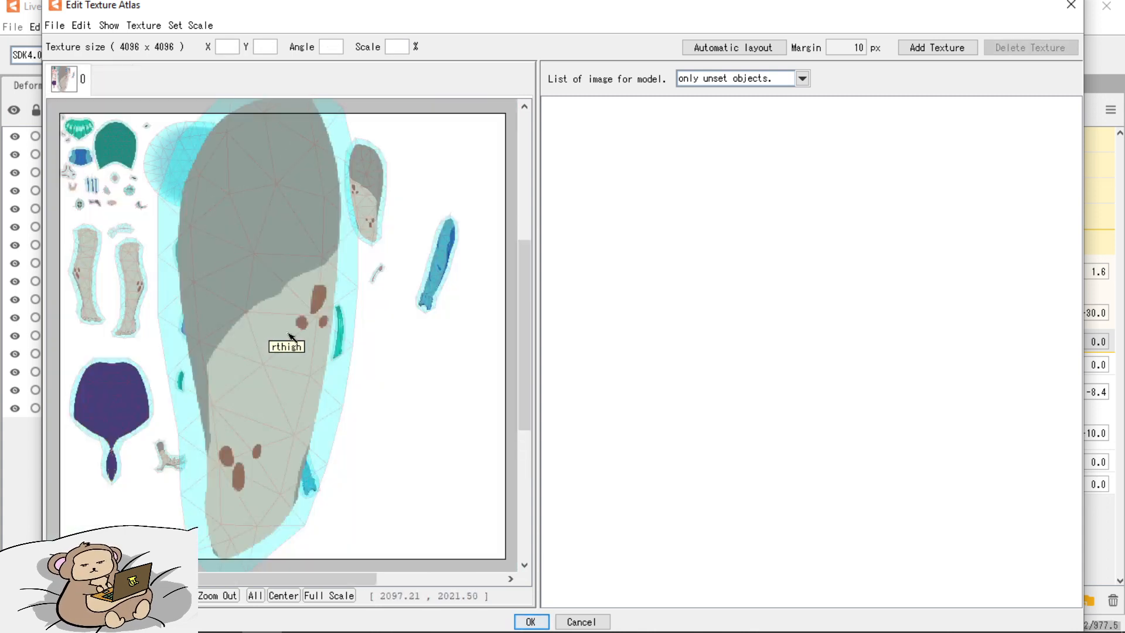
Set the scale of rthigh to 100% and place it right of r sleeve at about X 3028, Y 2220.
left_click(267, 317)
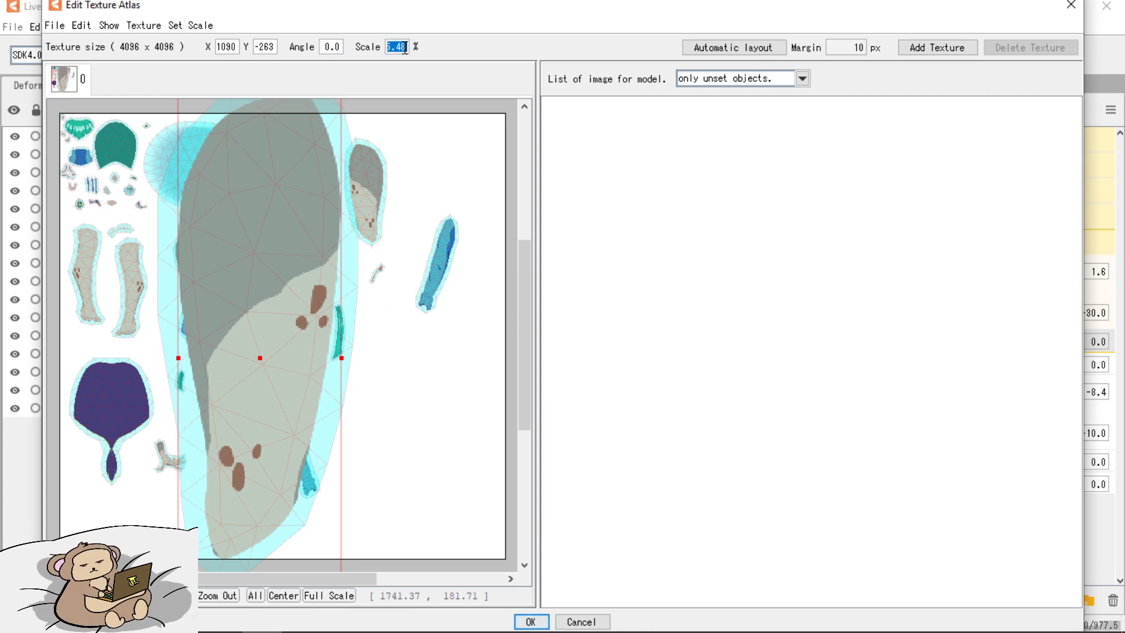
key("Return")
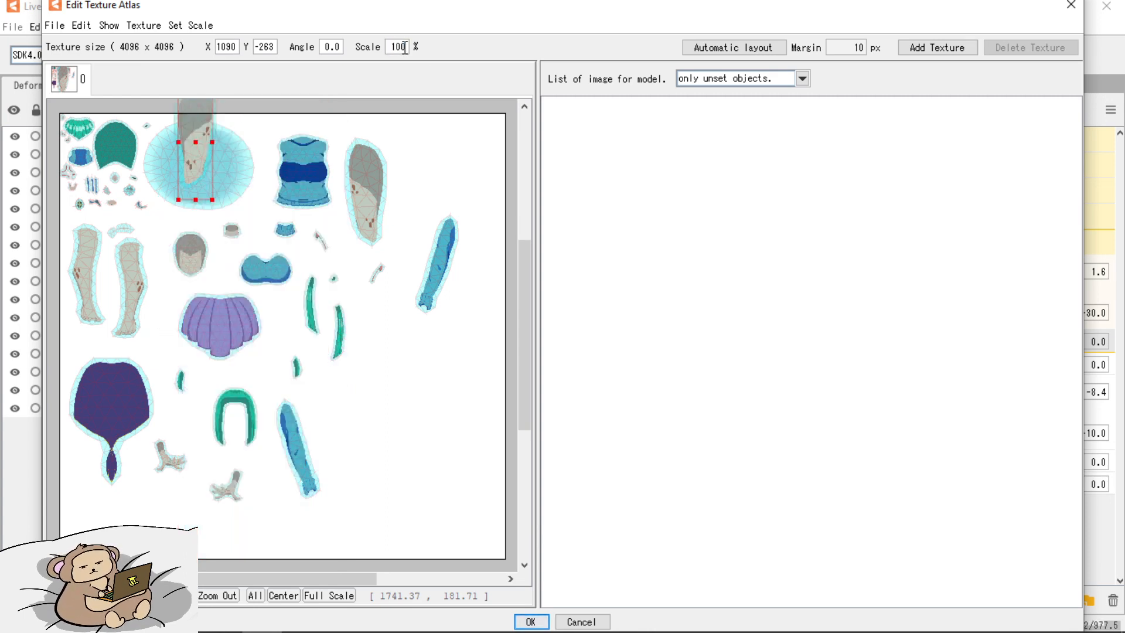
left_click_drag(193, 136, 404, 377)
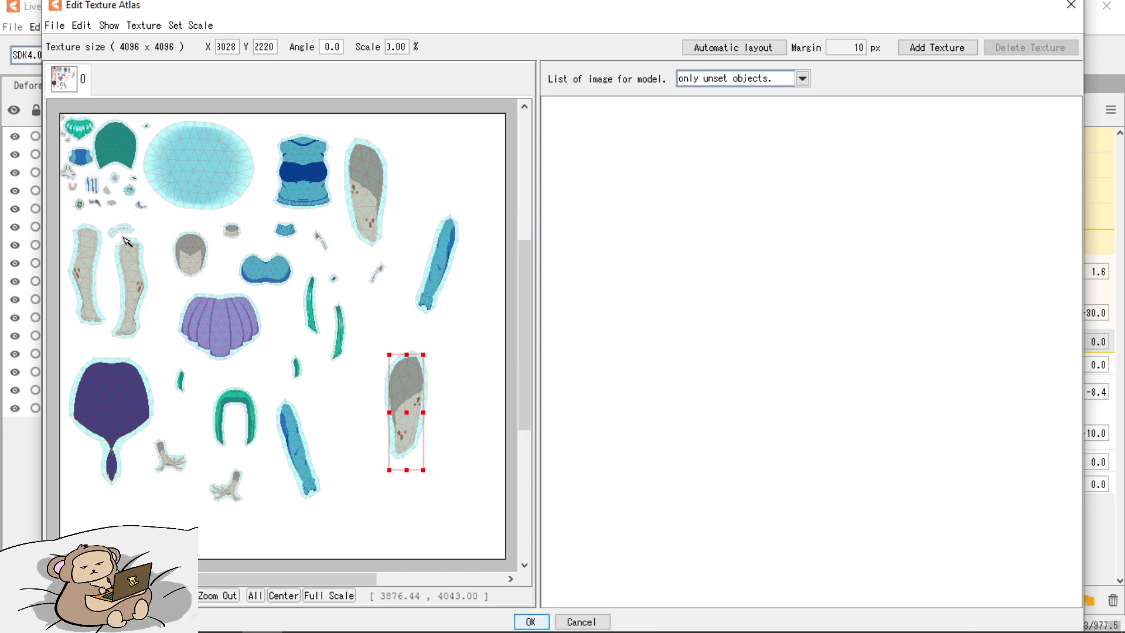
Nudge the red curved-lines image slightly away from the atlas edge to about X 19, Y 480.
scroll(189, 284, "up", 2)
scroll(192, 283, "down", 5)
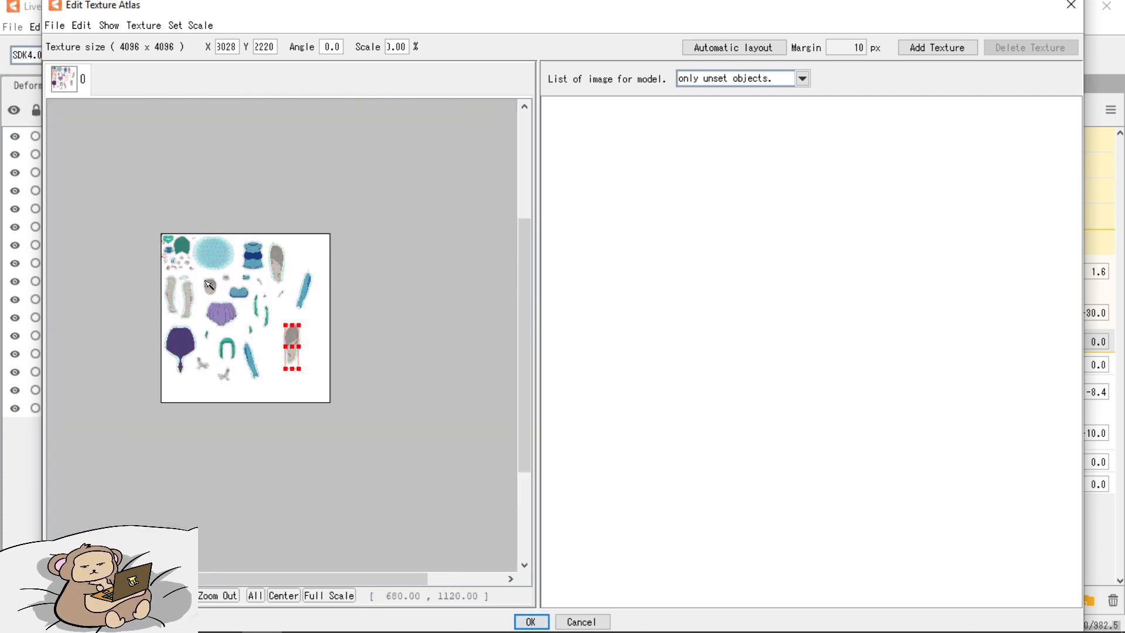
left_click_drag(198, 272, 302, 310)
scroll(264, 301, "up", 5)
scroll(254, 303, "down", 1)
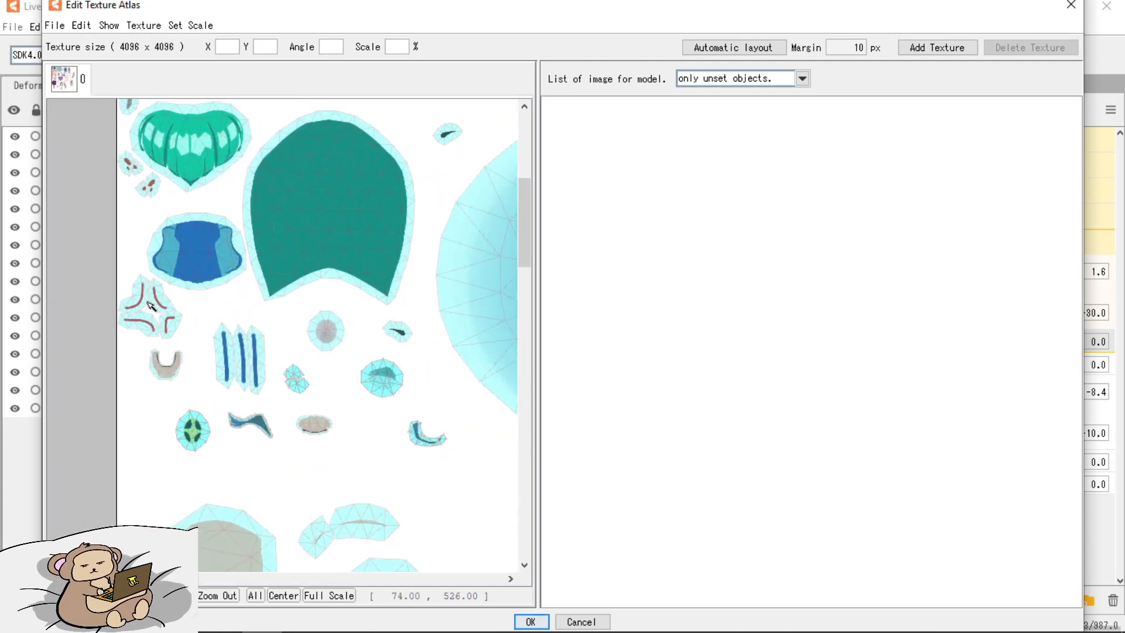
mouse_move(142, 304)
left_mouse_down()
mouse_move(108, 311)
mouse_move(151, 312)
left_mouse_up()
scroll(150, 312, "up", 3)
scroll(151, 312, "down", 5)
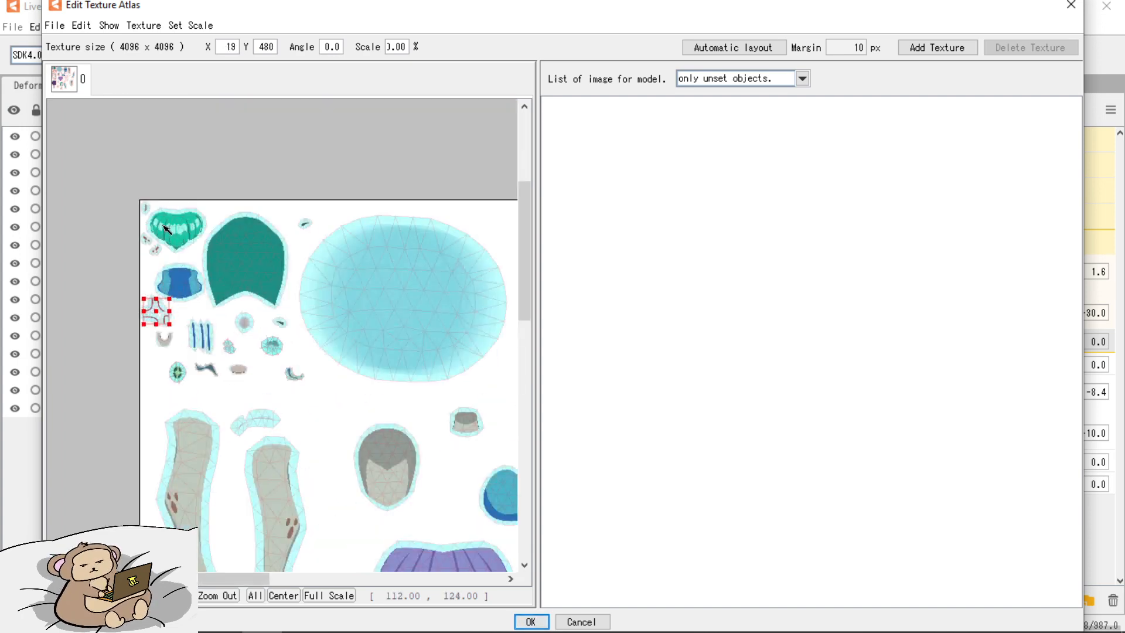
Deselect the image, review the spacing across the whole atlas, and accept the finished layout.
scroll(167, 232, "up", 3)
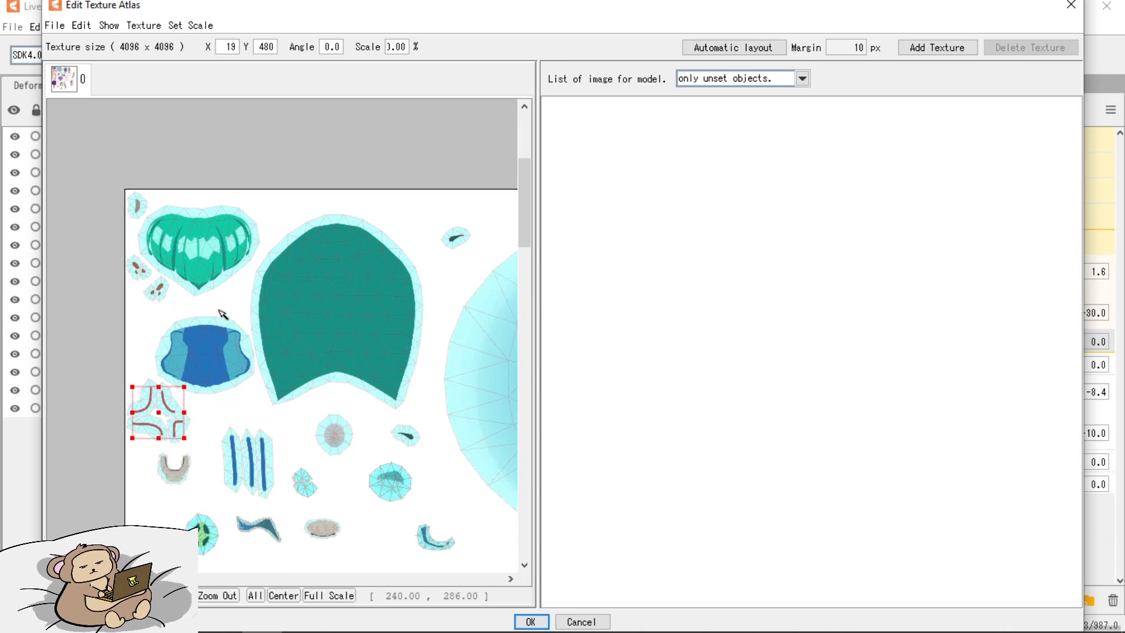
left_click(219, 310)
scroll(161, 308, "up", 1)
scroll(171, 290, "down", 6)
left_click_drag(255, 296, 214, 203)
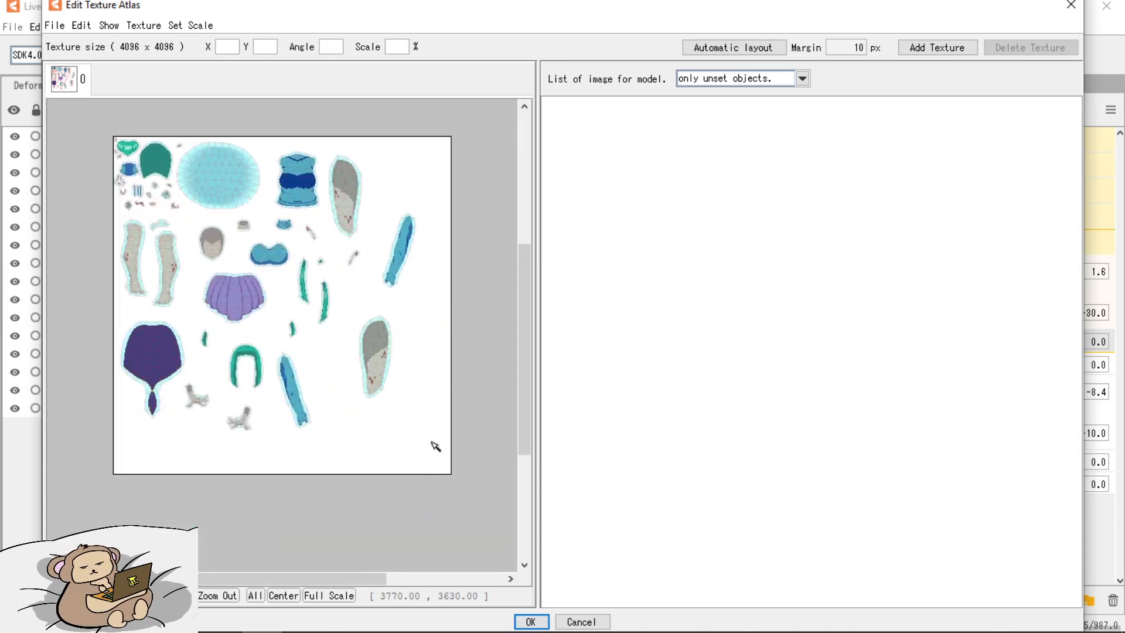
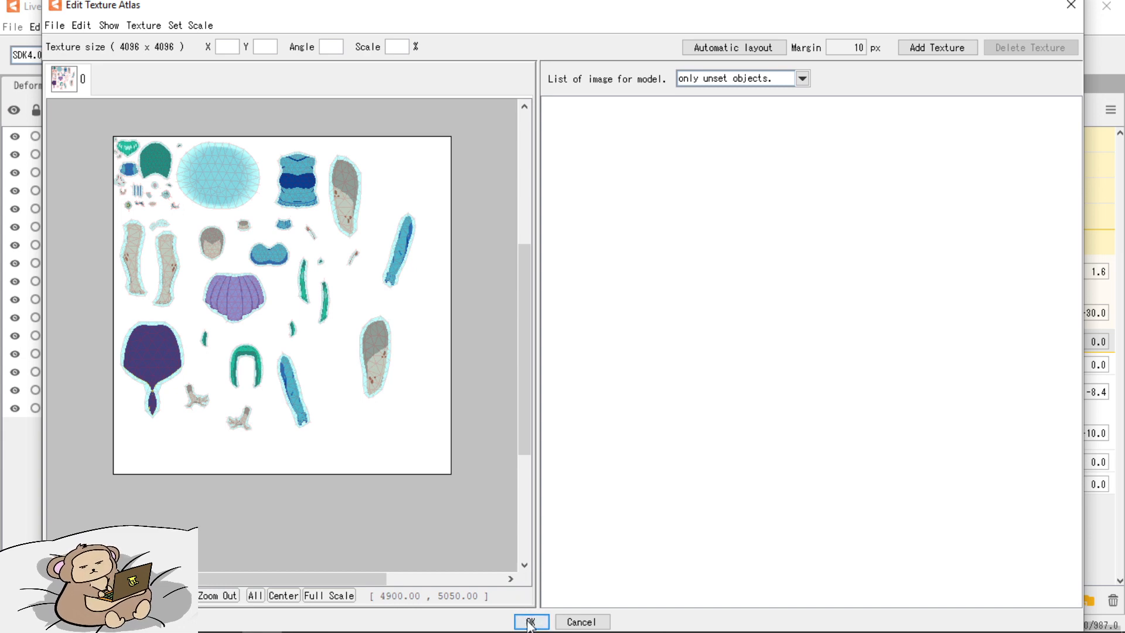
left_click(530, 622)
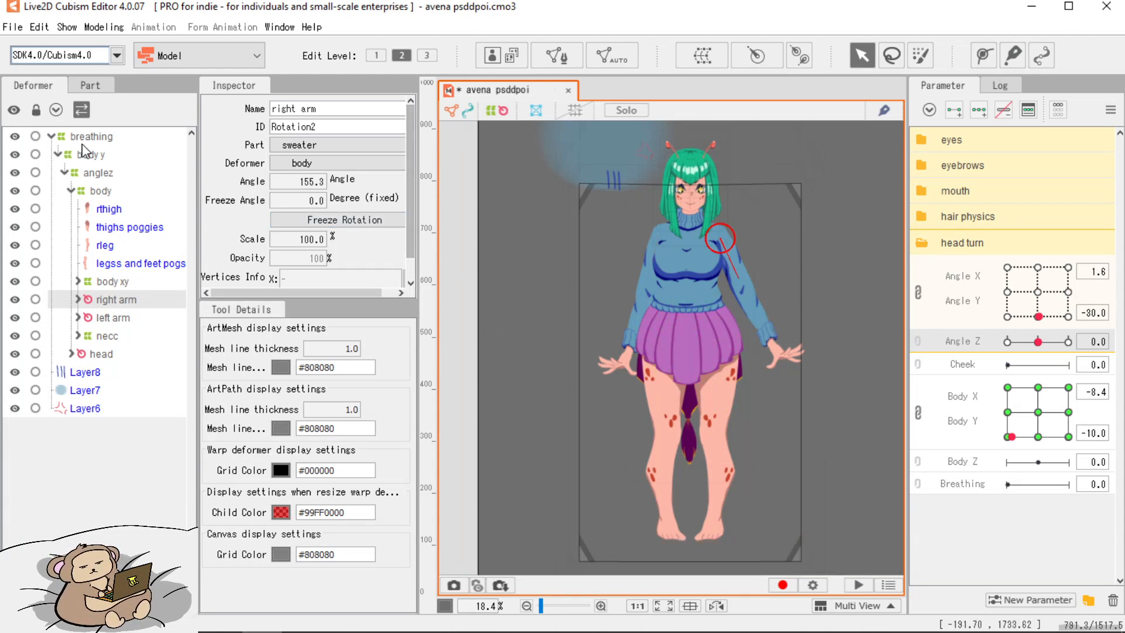
Add two keyforms on the Breathing parameter for the breathing deformer, and reset all parameters to their defaults.
left_click(117, 140)
left_click(977, 485)
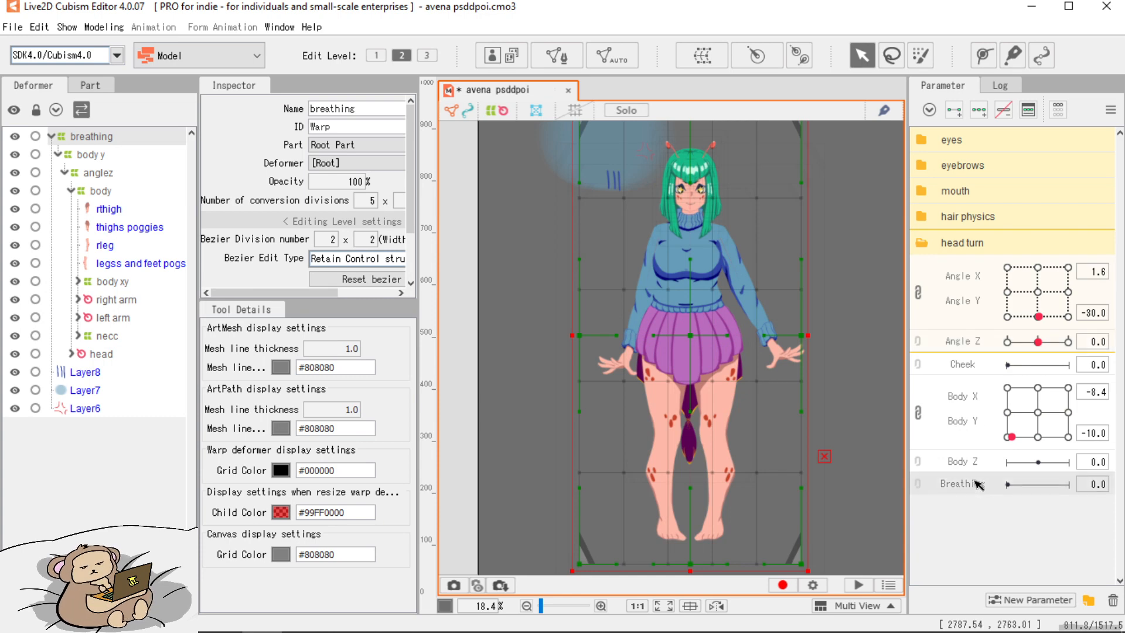
left_click(954, 110)
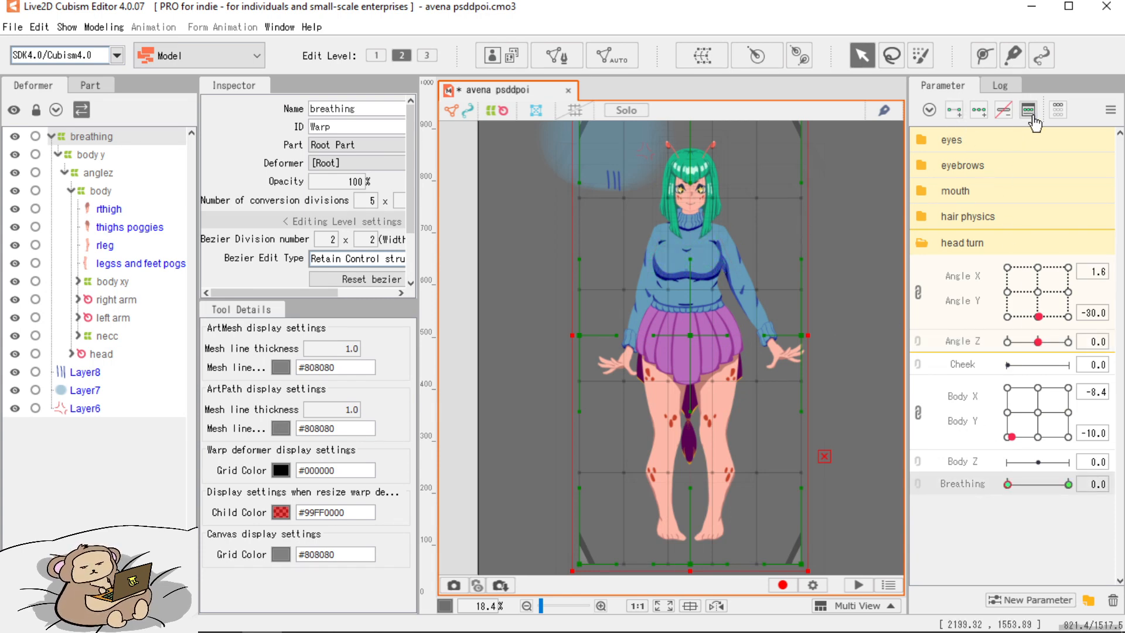
left_click(1111, 113)
left_click(984, 132)
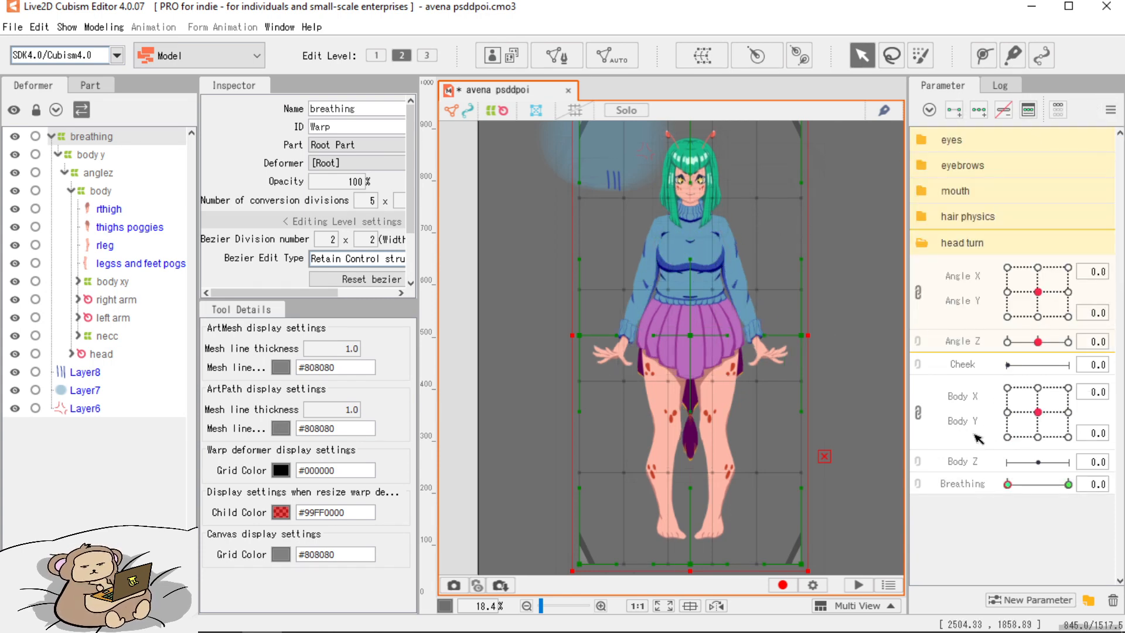
Shape the breathing deformer at Breathing 1.0 by shifting the control point beside the neck slightly outward, and return the parameter to 0.
left_click_drag(1013, 488, 1069, 484)
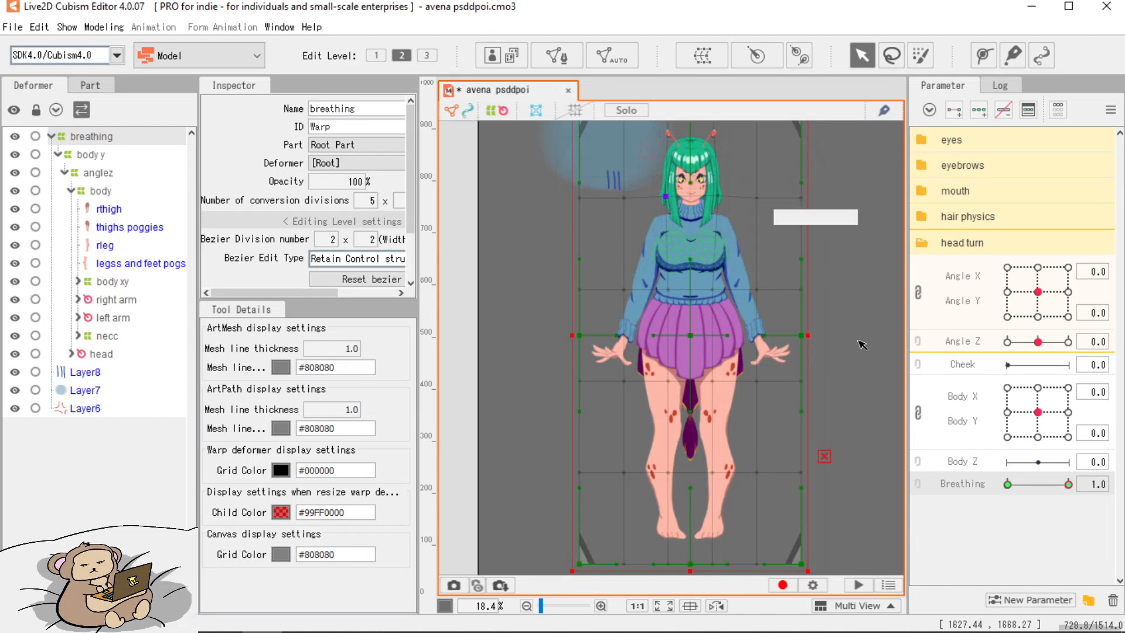
left_click(1065, 486)
left_click_drag(1063, 486, 1009, 492)
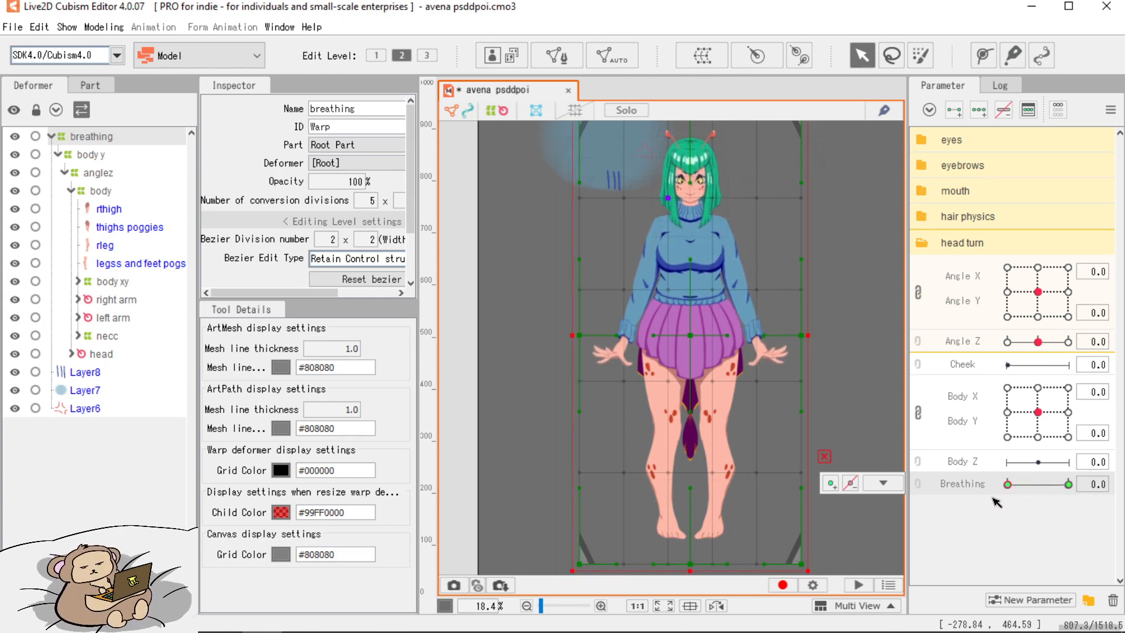
Preview the head tilt by moving Angle Z through -30, 0 and 30, ending at about 12.
left_click_drag(1033, 342, 1068, 342)
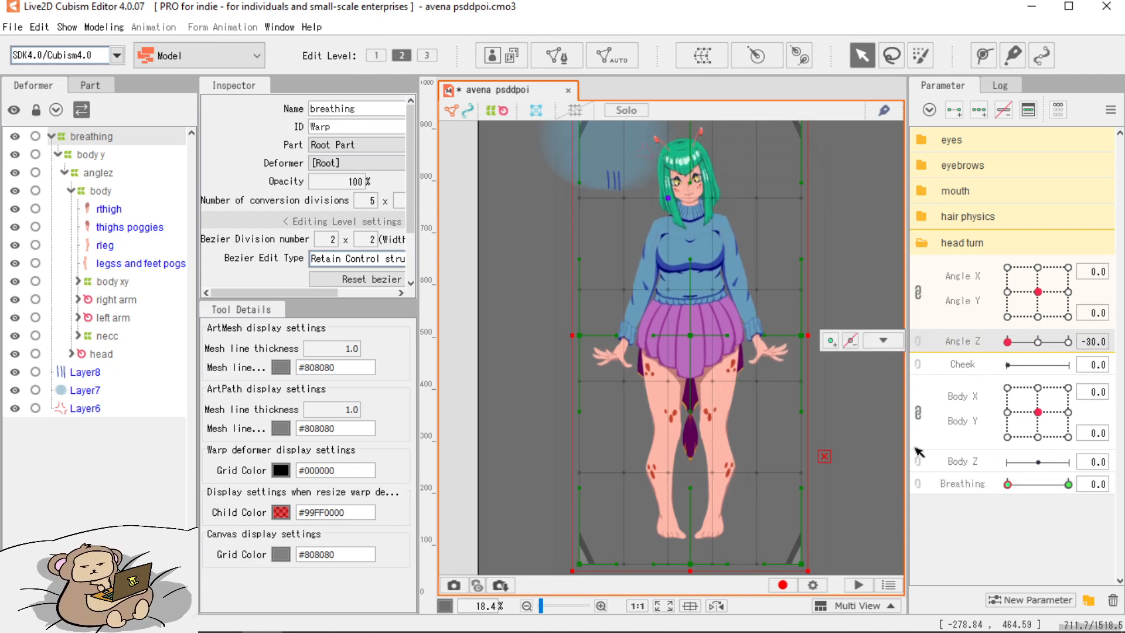
left_click(1007, 342)
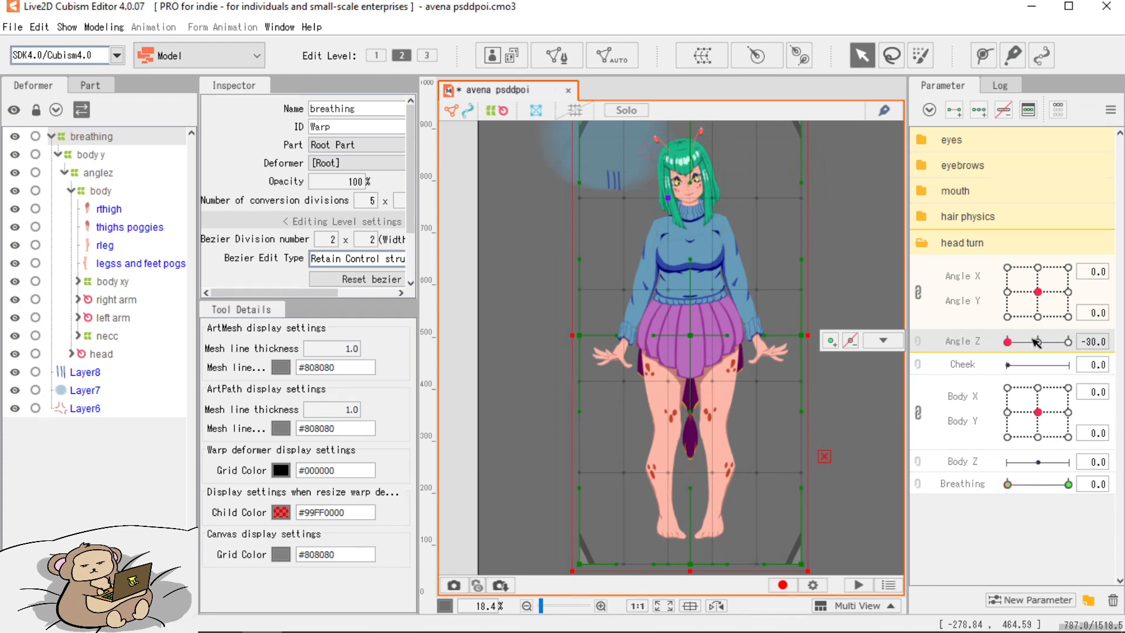
left_click(1037, 342)
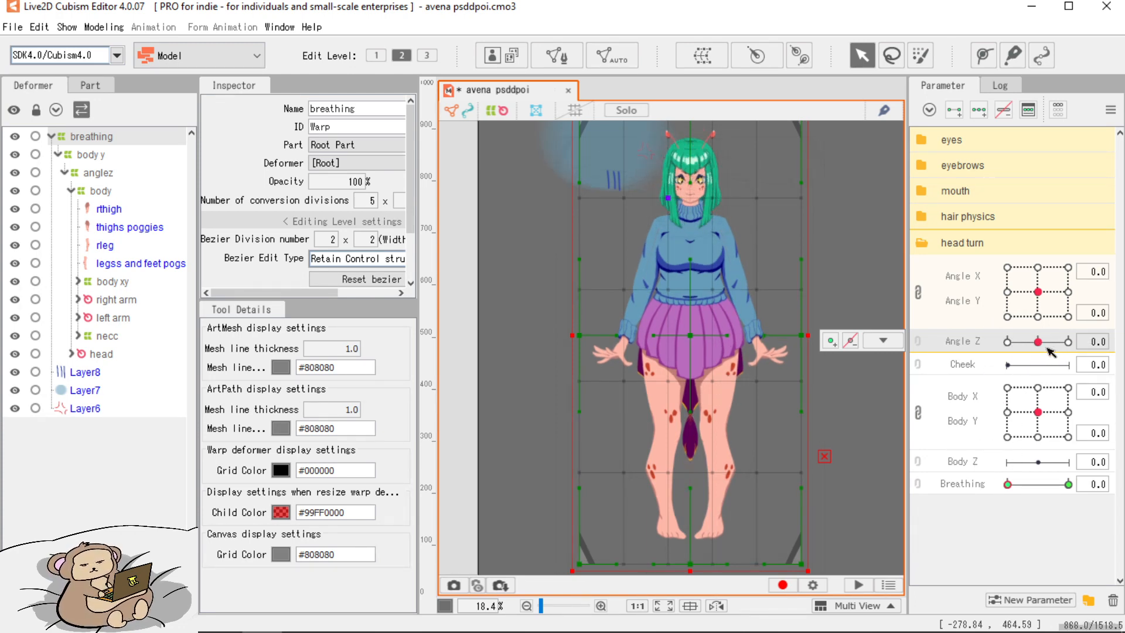
left_click(1069, 342)
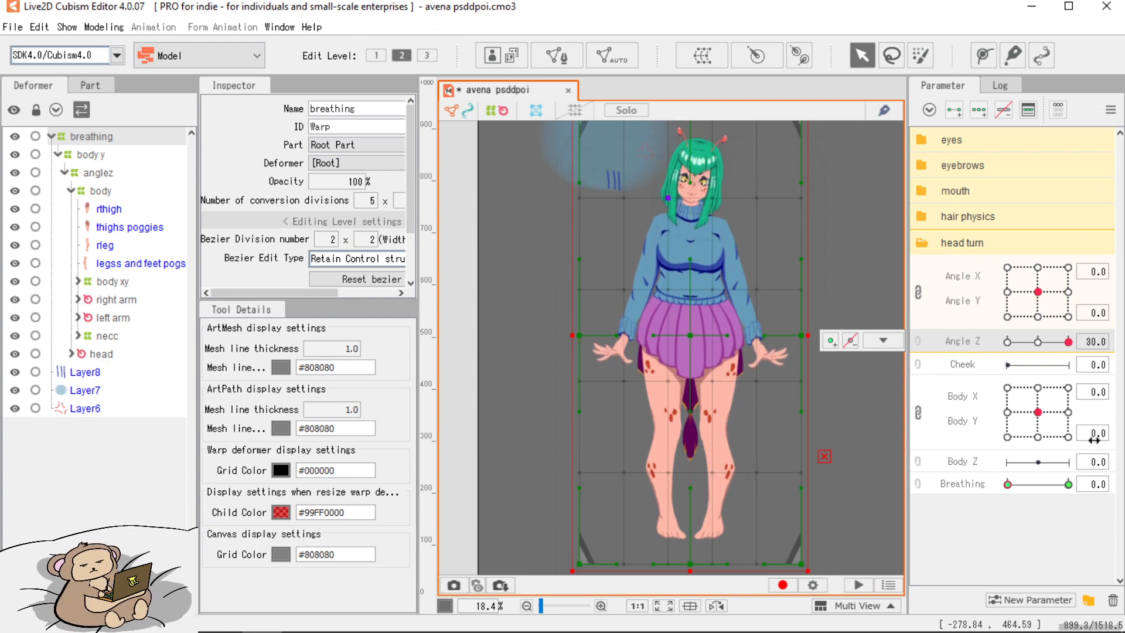
left_click_drag(1094, 440, 1052, 354)
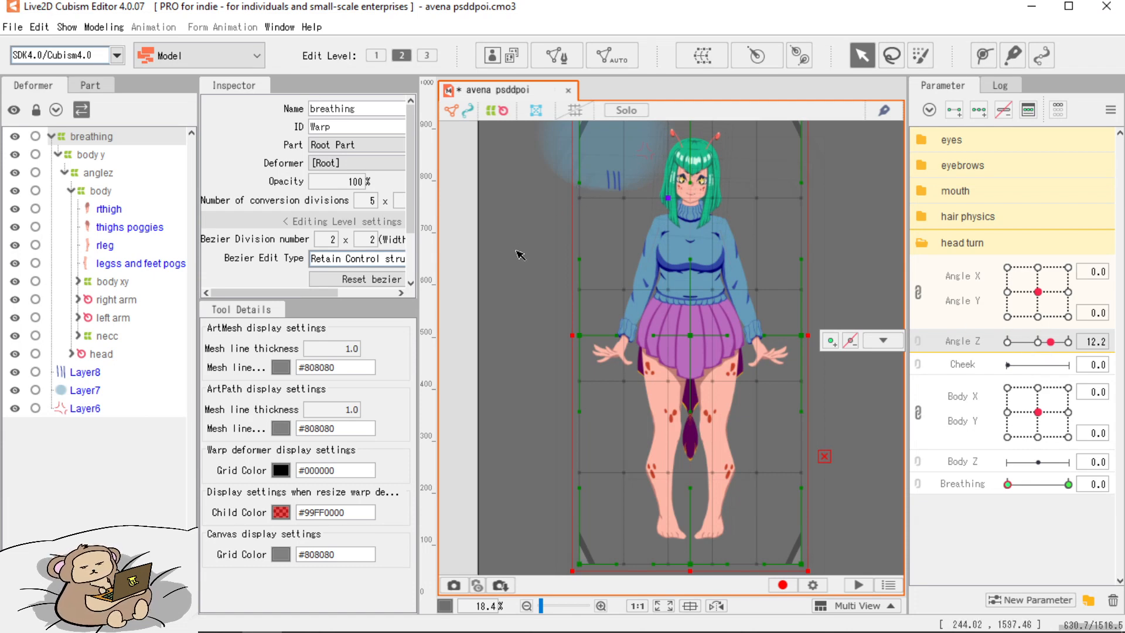
Save the model, review the export settings for a moc3 file, and close them without exporting.
key("ctrl+s")
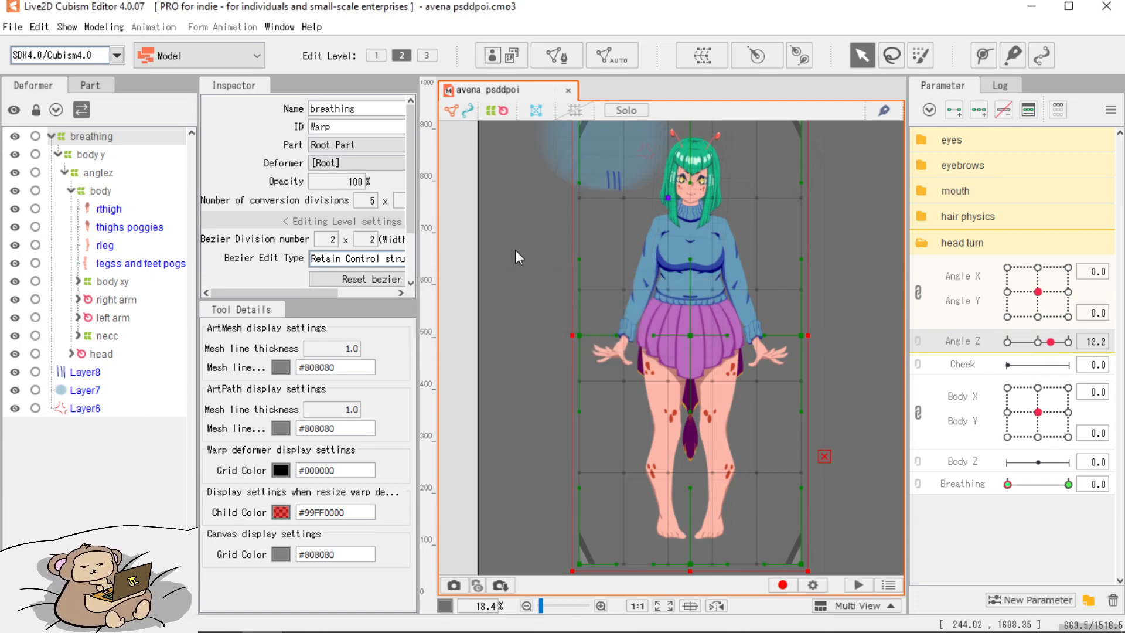
left_click(13, 27)
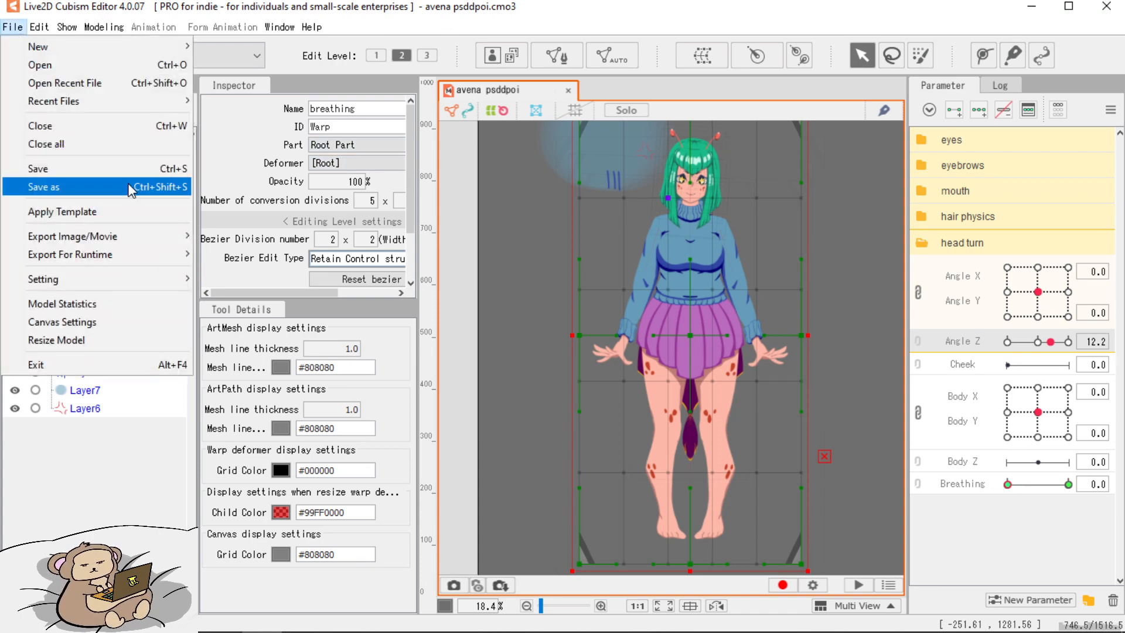
mouse_move(144, 266)
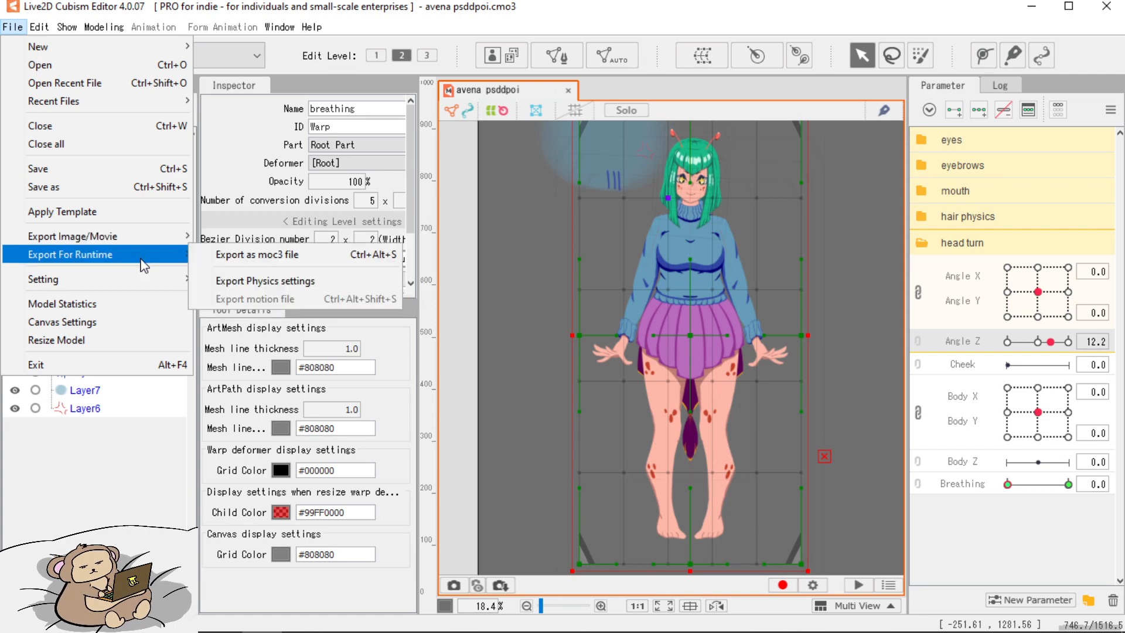
left_click(235, 255)
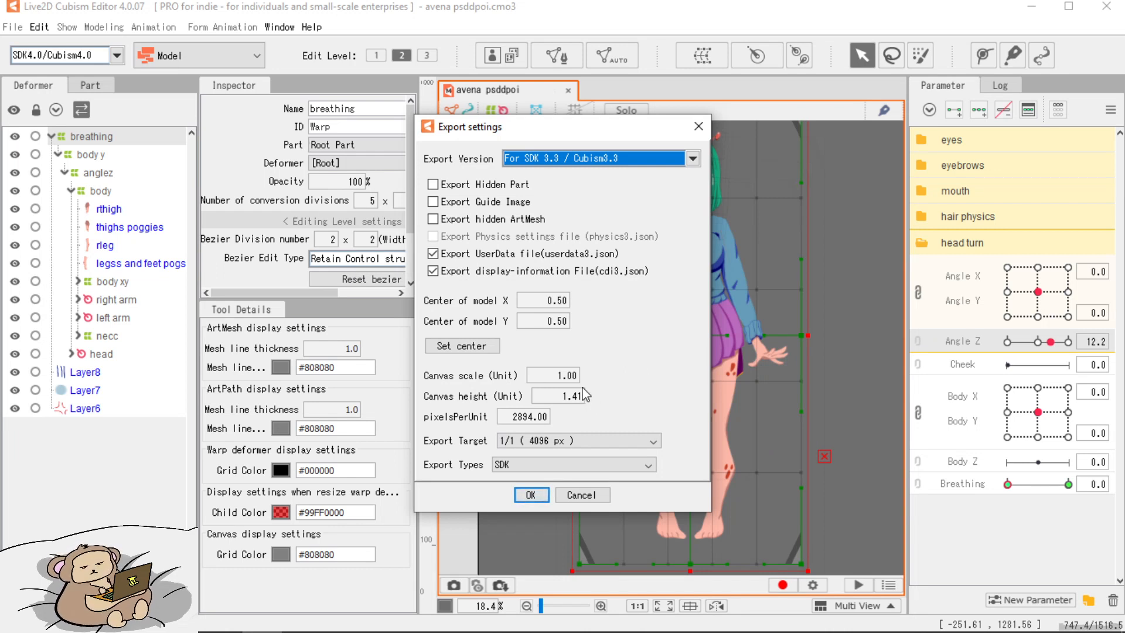
mouse_move(437, 243)
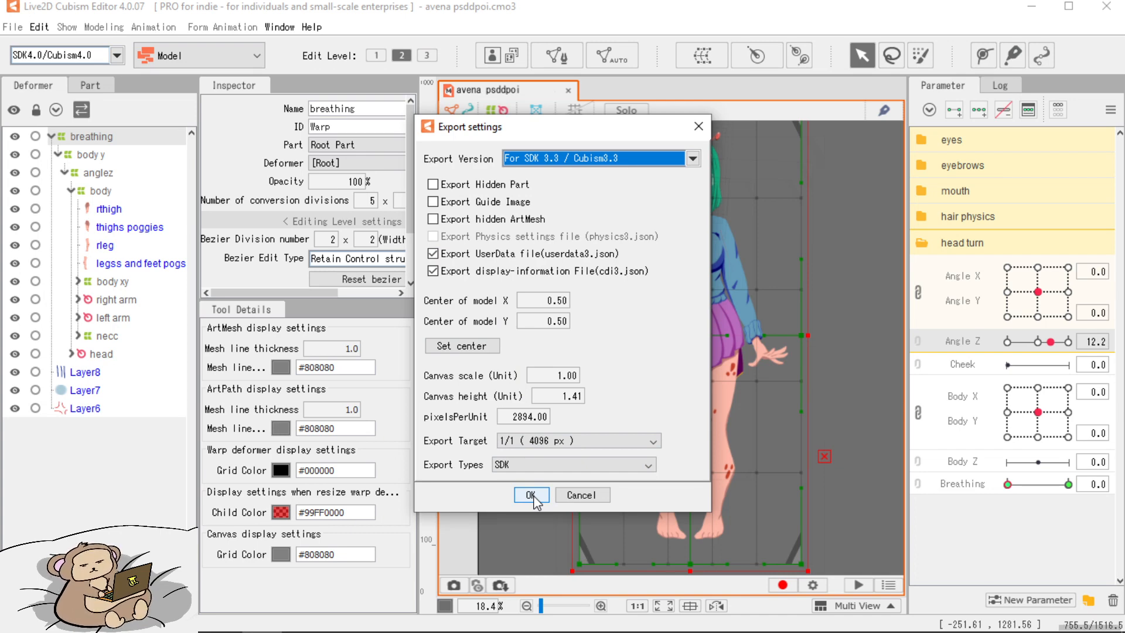
left_click(580, 495)
Reset all parameters to their defaults and clear the selection.
scroll(697, 222, "up", 5)
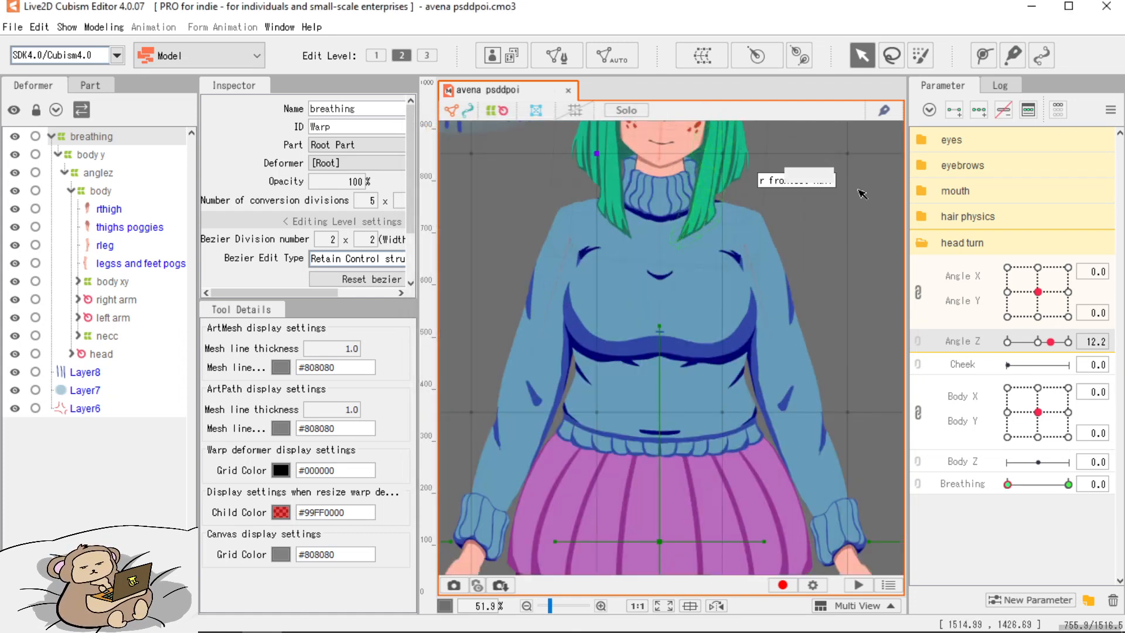
left_click(1109, 111)
left_click(961, 121)
scroll(684, 317, "down", 3)
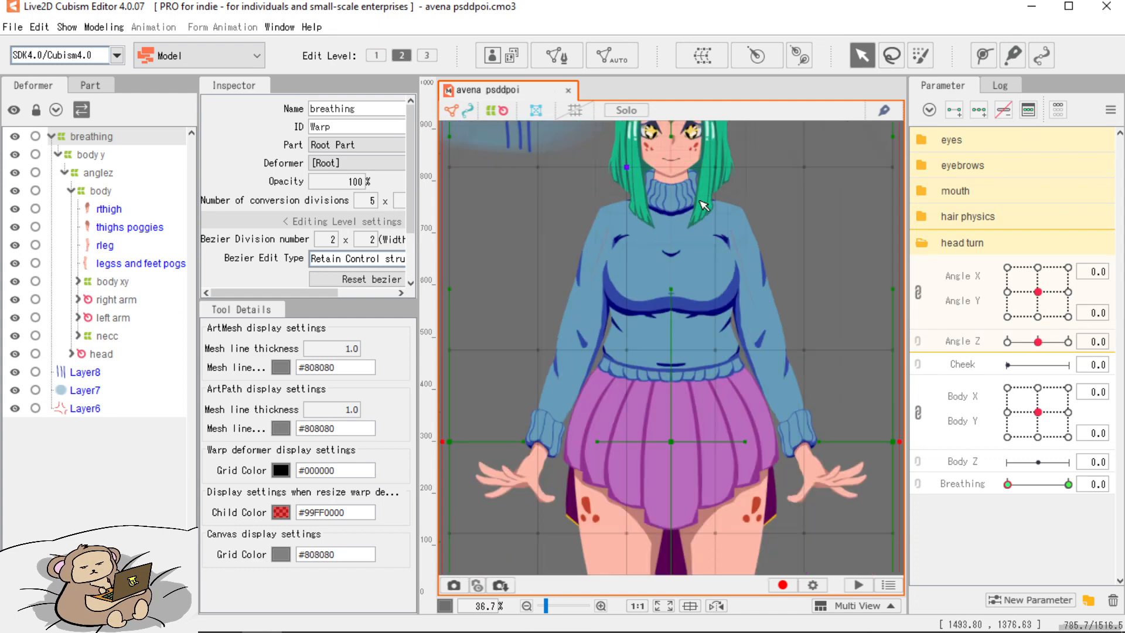
left_click(762, 274)
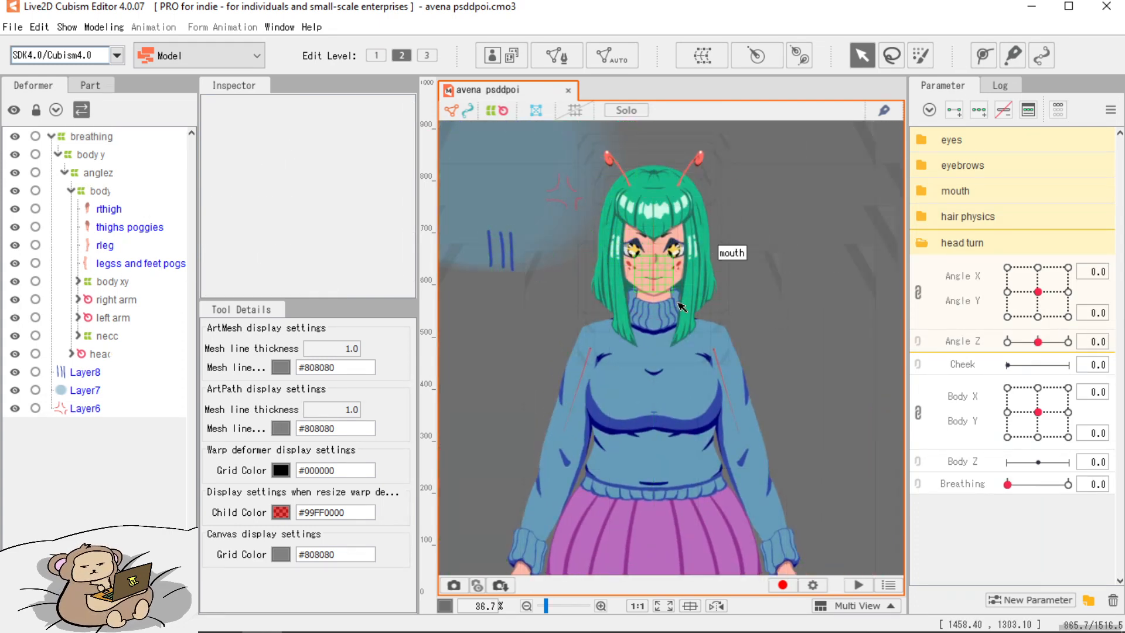
Select the r frontest hair mesh and expand the antennae, bangs, big hair and extra hair deformers to reveal their meshes.
left_click(693, 313)
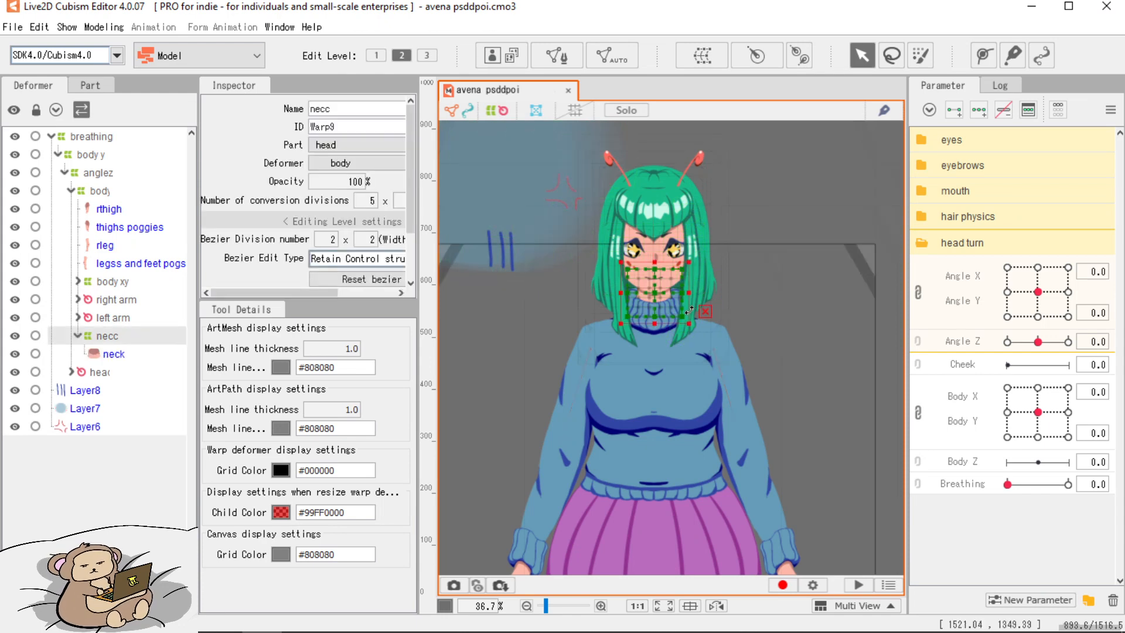
scroll(696, 249, "up", 2)
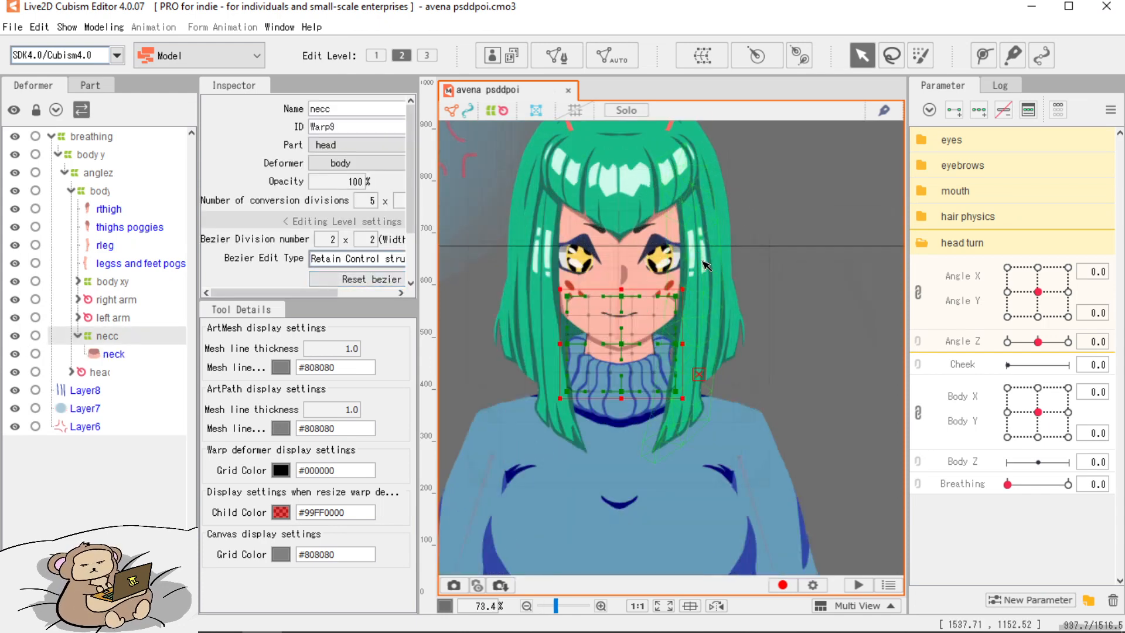
left_click(698, 250)
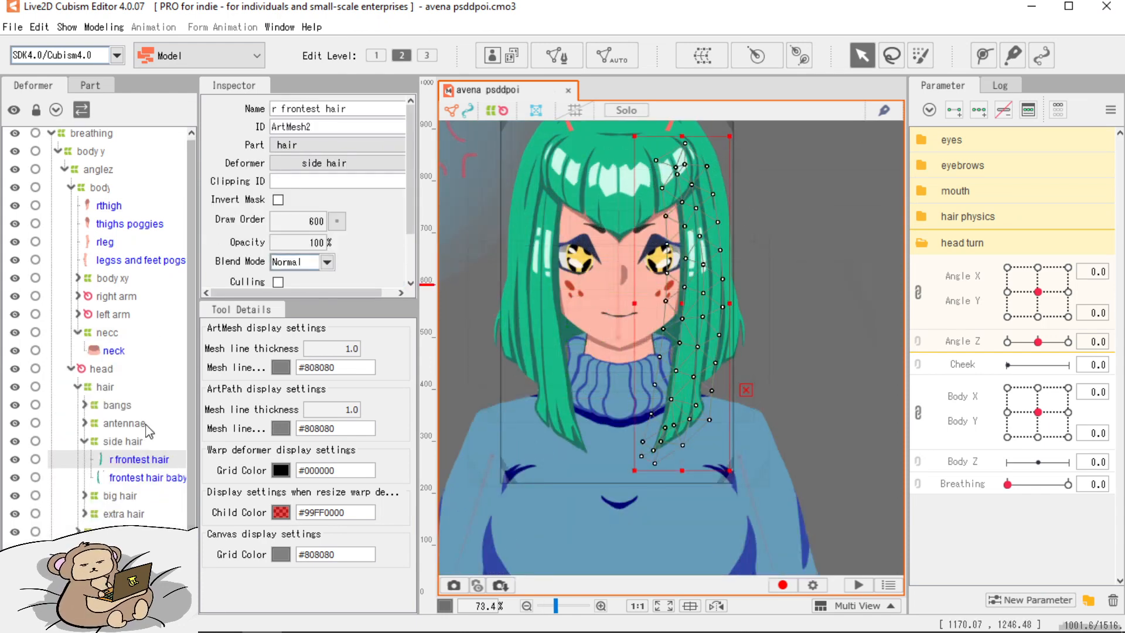
left_click(85, 428)
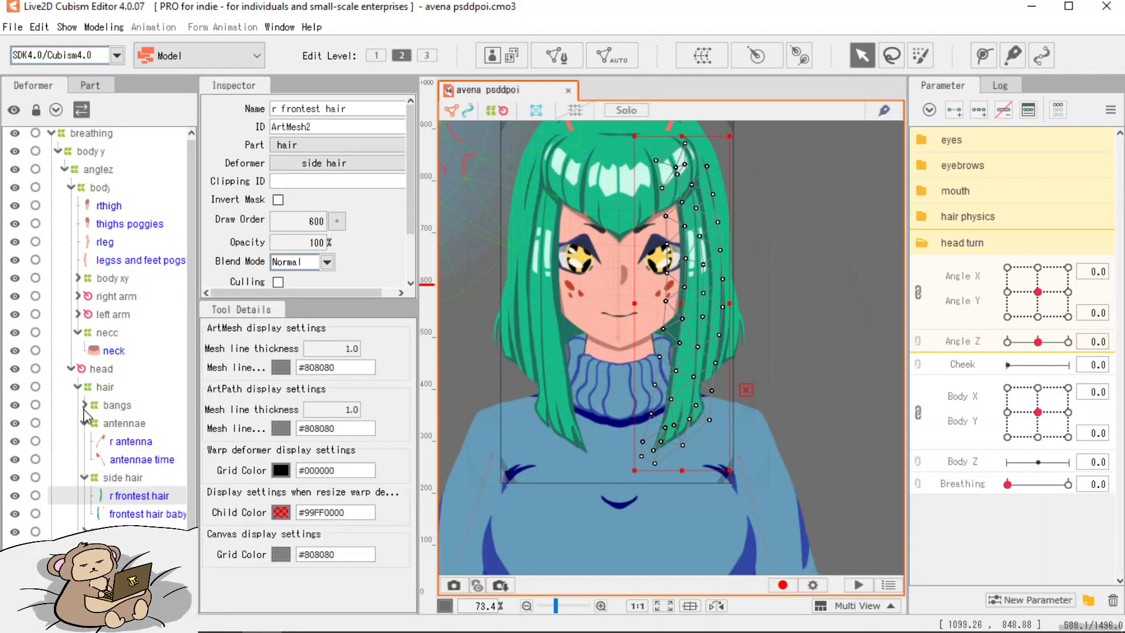
left_click(84, 406)
scroll(99, 445, "down", 1)
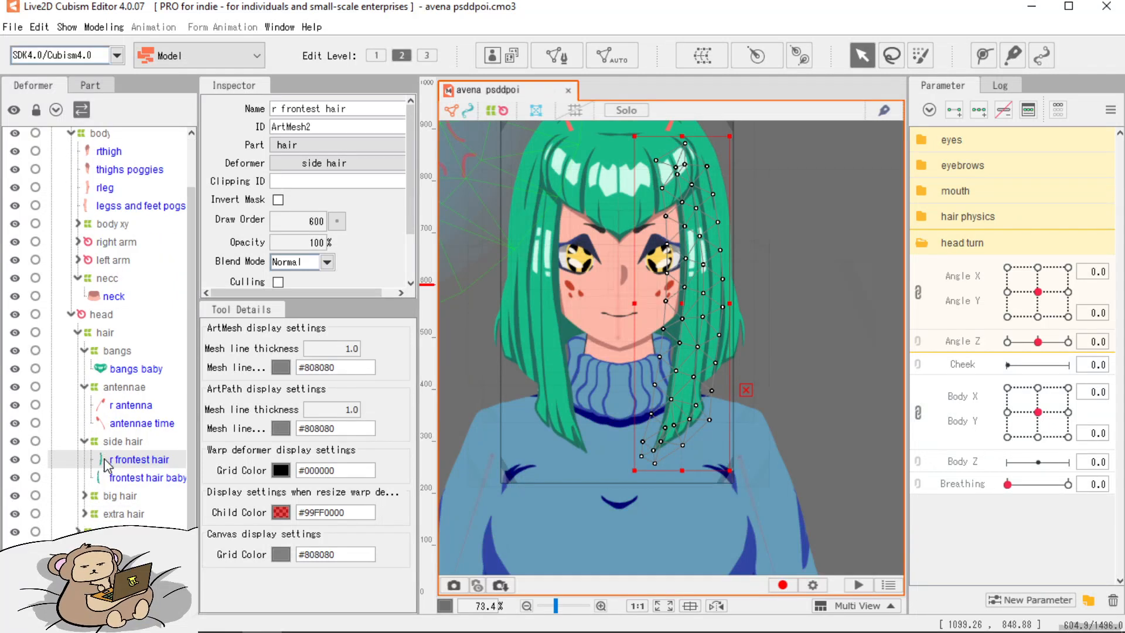
left_click(85, 497)
left_click(88, 511)
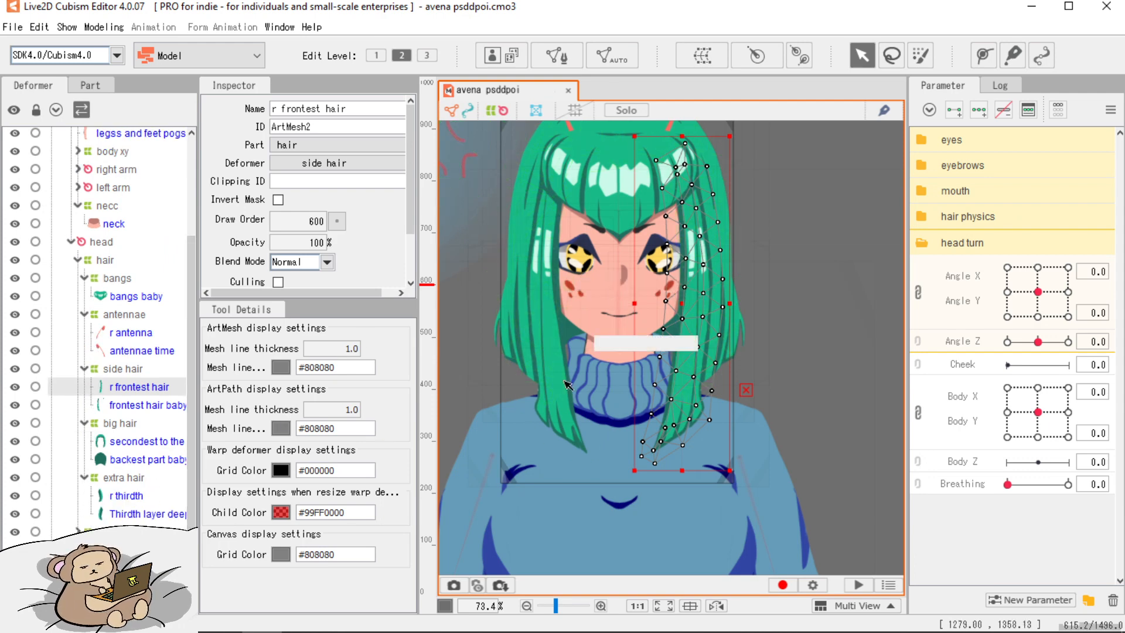
Draw a two-point deform path down the length of each front side lock, r frontest hair and frontest hair babyyy.
left_click(984, 55)
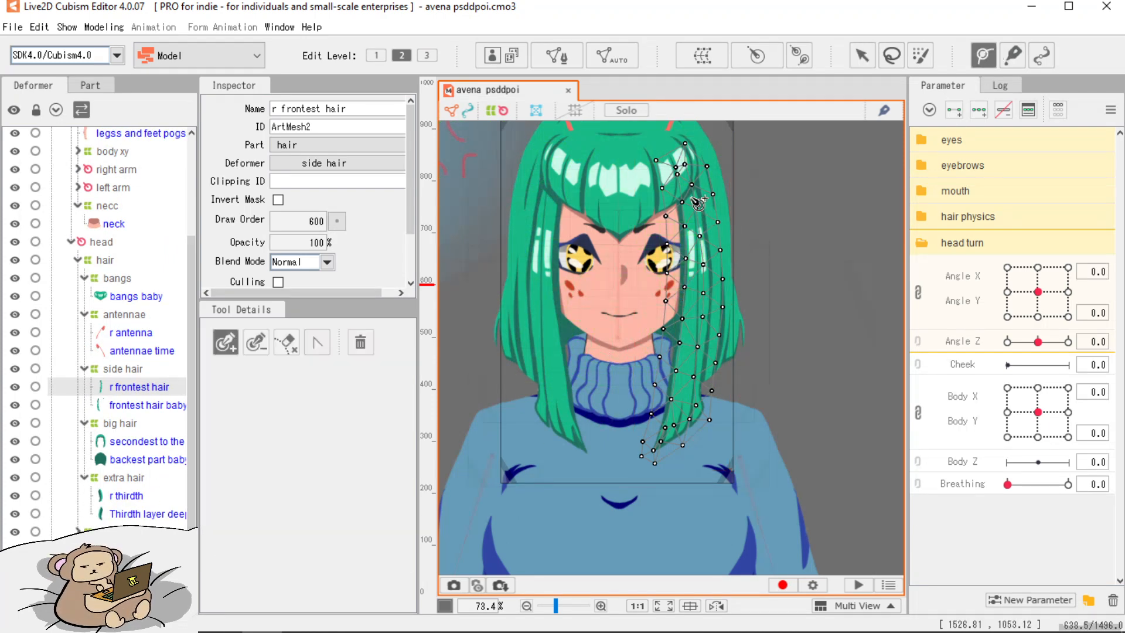
left_click(685, 407)
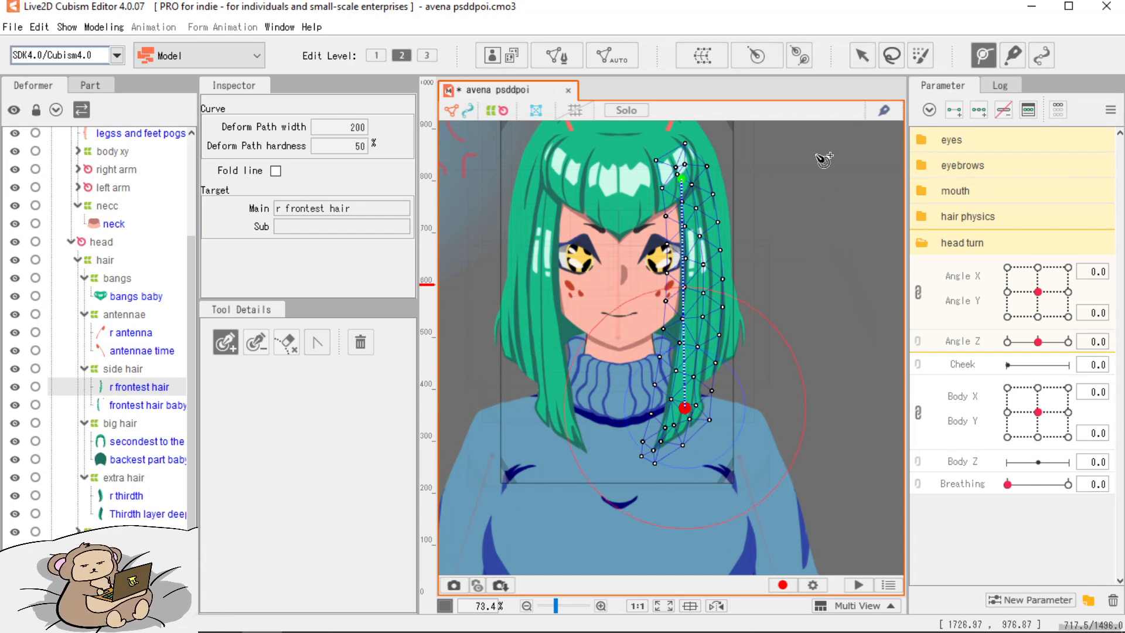
left_click(136, 405)
left_click(557, 157)
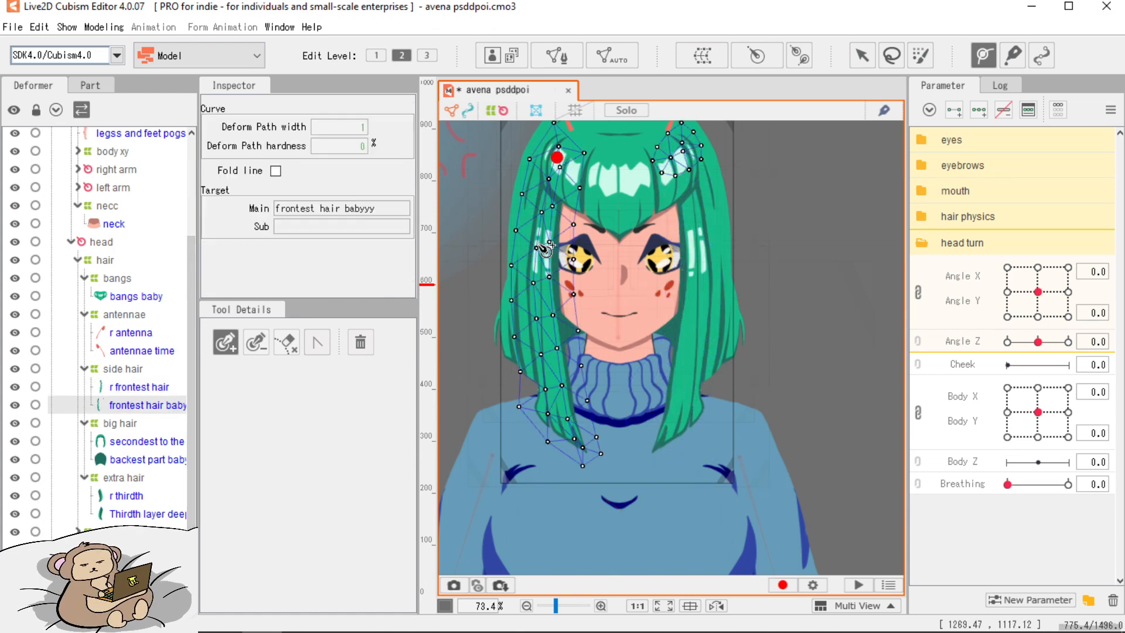
left_click(560, 415)
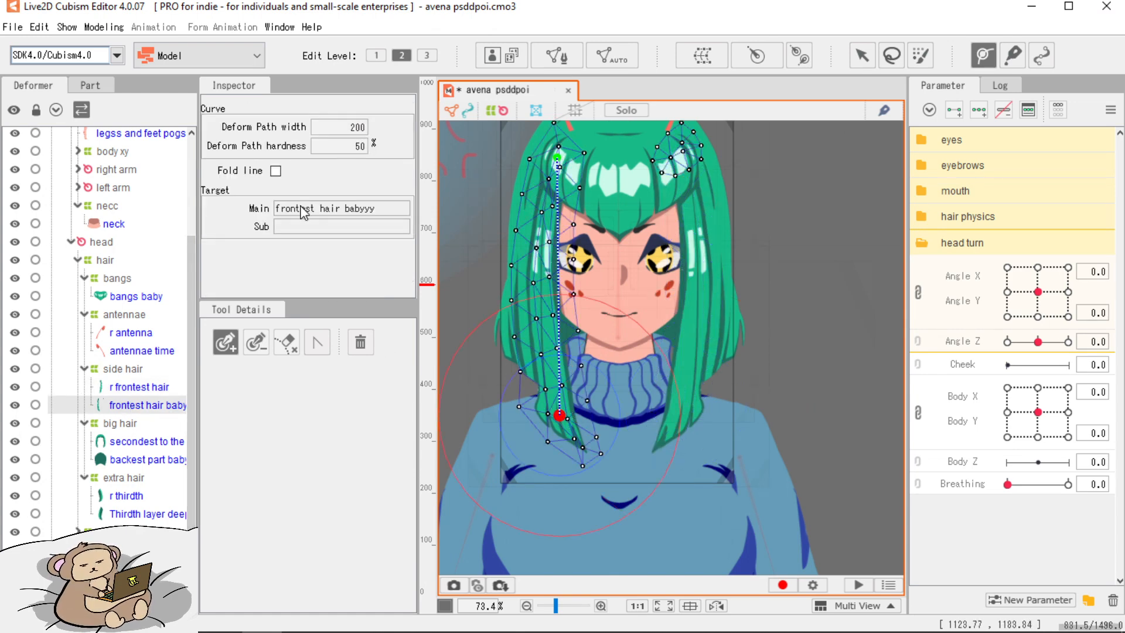
Set the deform path width to 310 on frontest hair babyyy and to 276 on r frontest hair.
left_click_drag(338, 129, 398, 129)
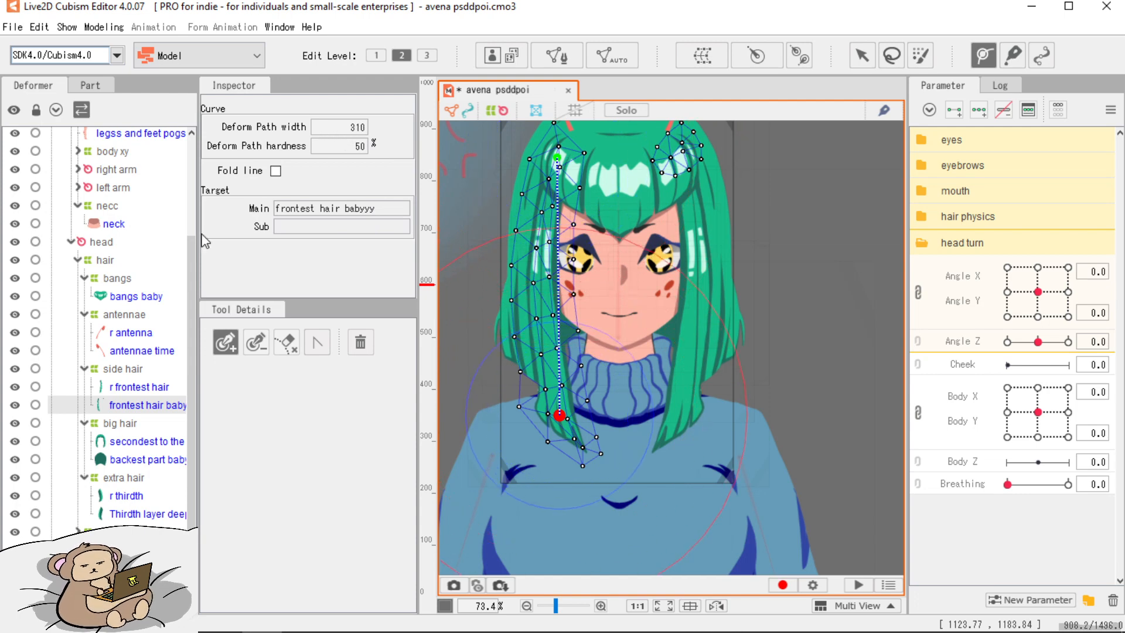
left_click(130, 387)
left_click(684, 409)
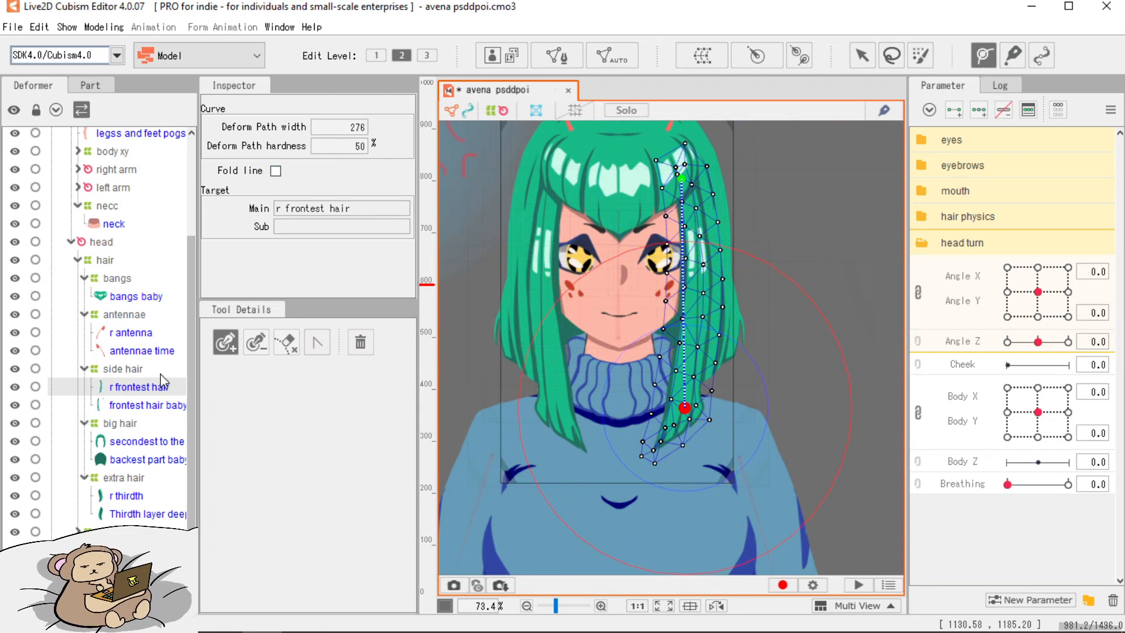
Draw a two-point deform path from tip to base on each antenna, antennae time and r antenna.
left_click(144, 352)
left_click_drag(693, 200, 686, 377)
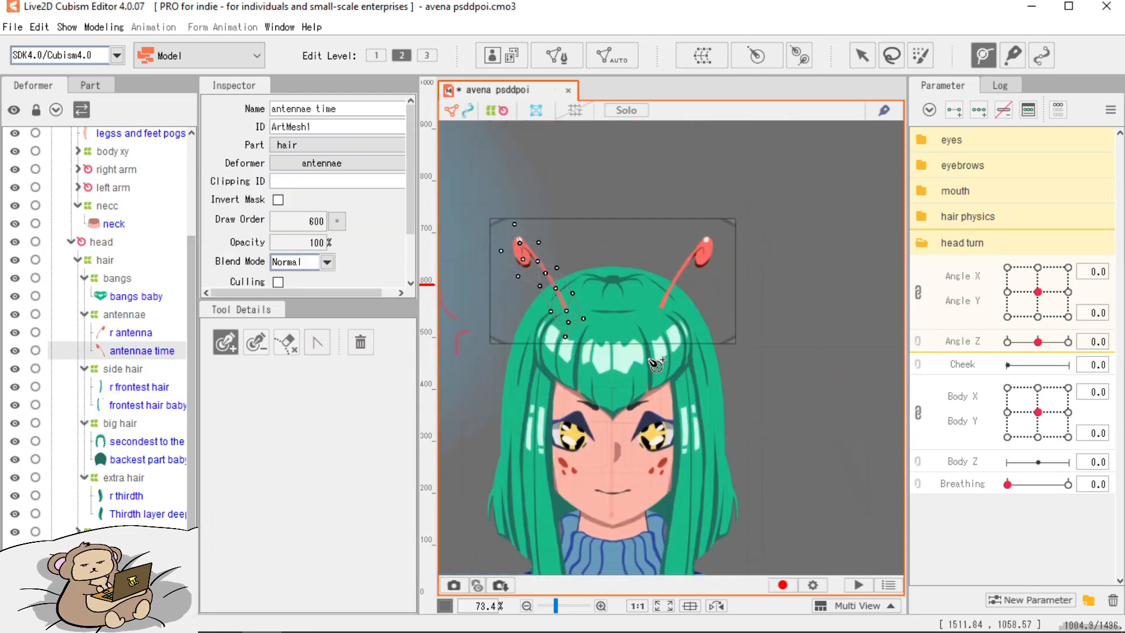
left_click(526, 251)
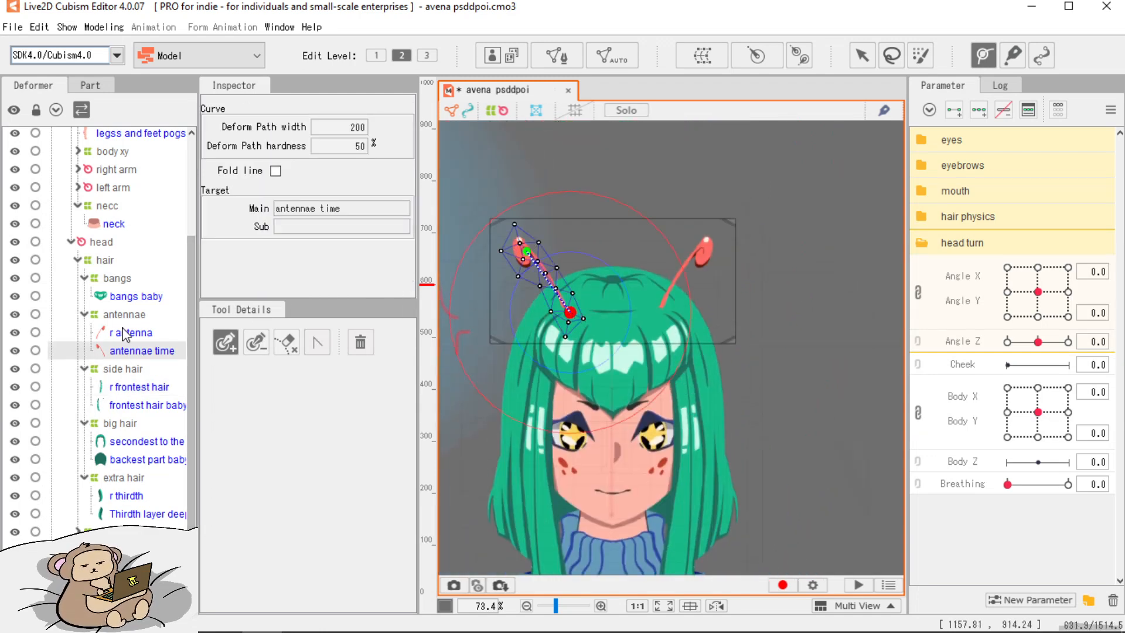
left_click(124, 332)
left_click(700, 252)
left_click(664, 304)
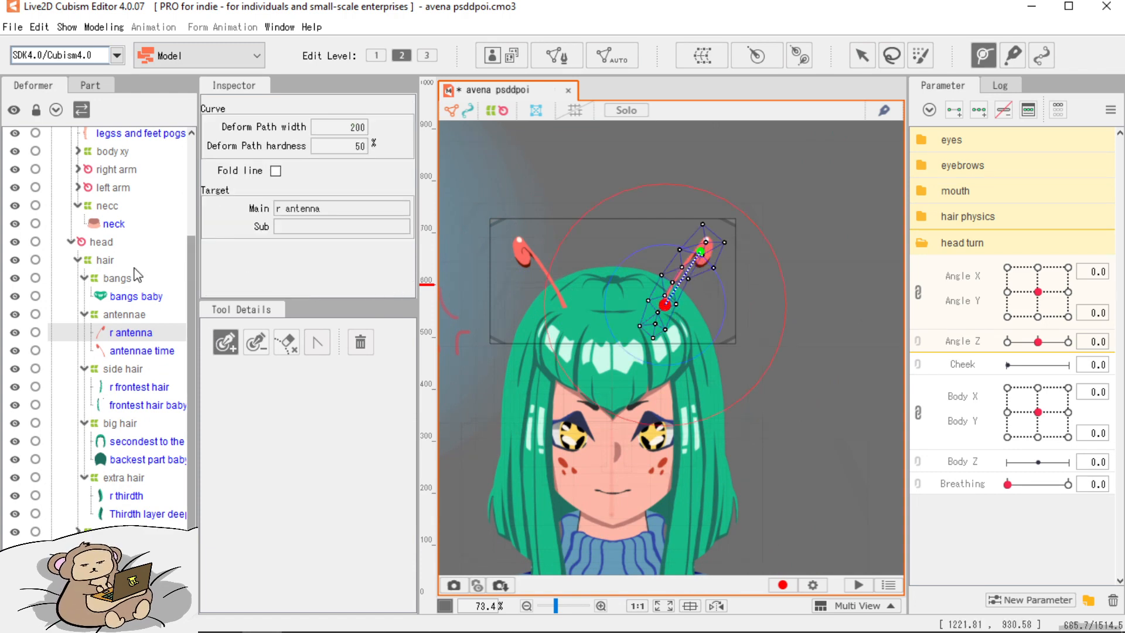
Draw a three-point curved deform path across bangs baby, dipping at the middle of the fringe.
left_click(136, 296)
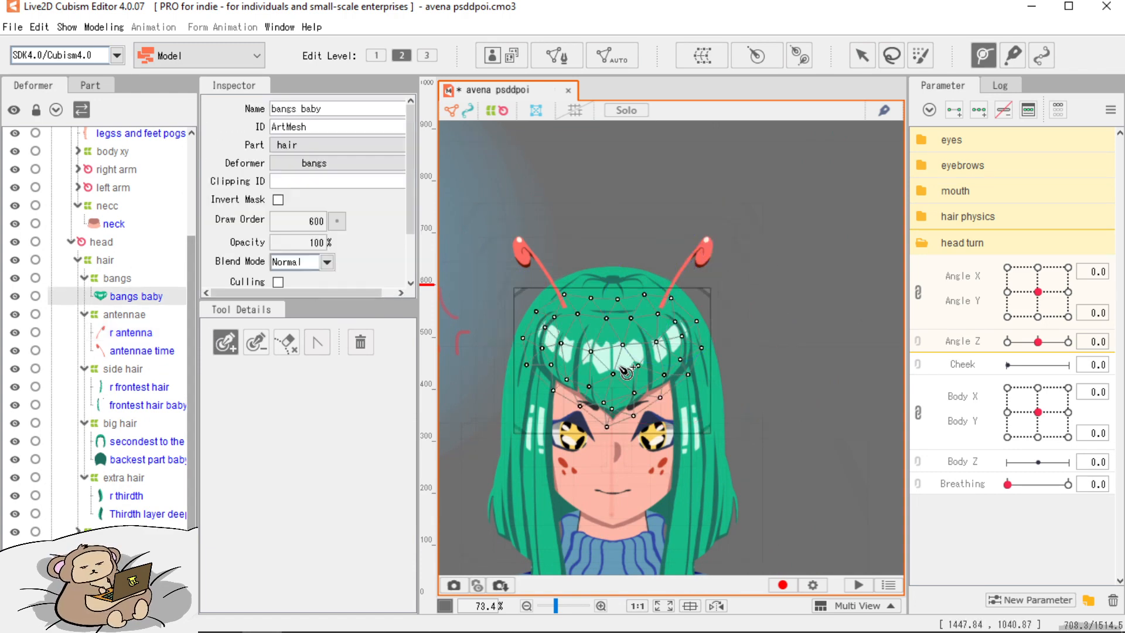
left_click(556, 333)
left_click(611, 375)
left_click(671, 330)
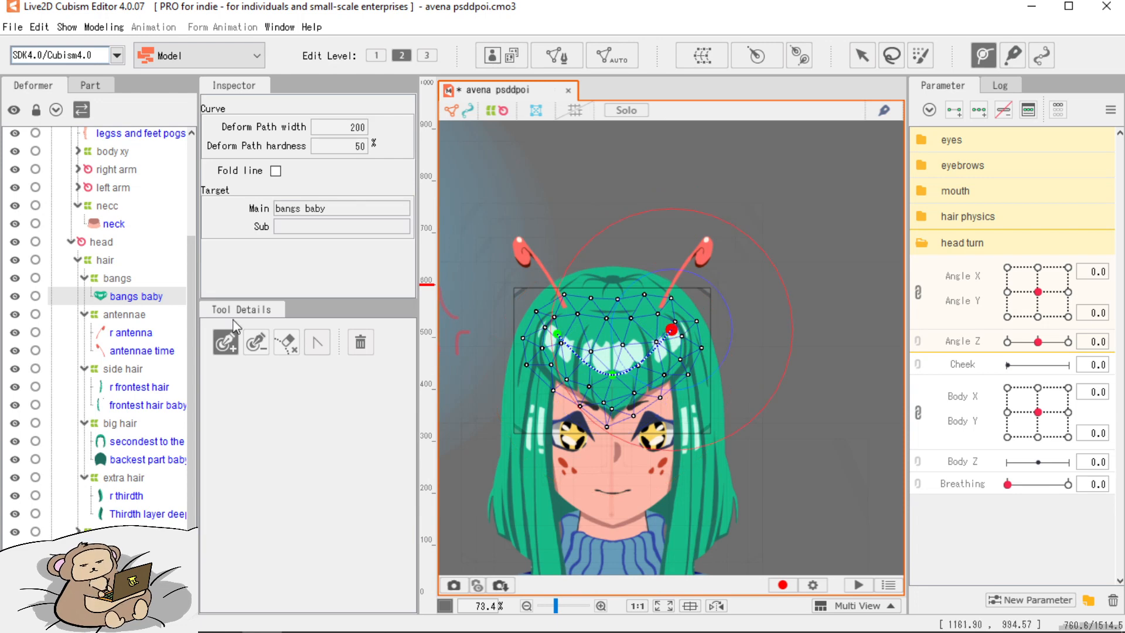
Draw a five-point arched deform path on the secondest to the front hair, running up one side, over the crown and down the other.
left_click(122, 441)
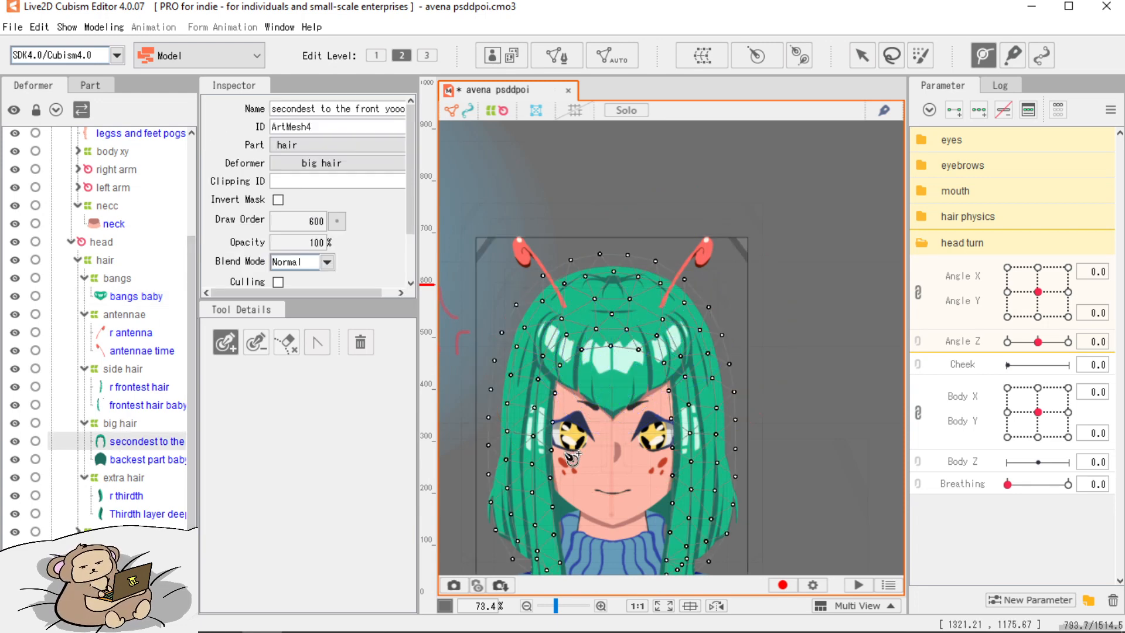
left_click(519, 426)
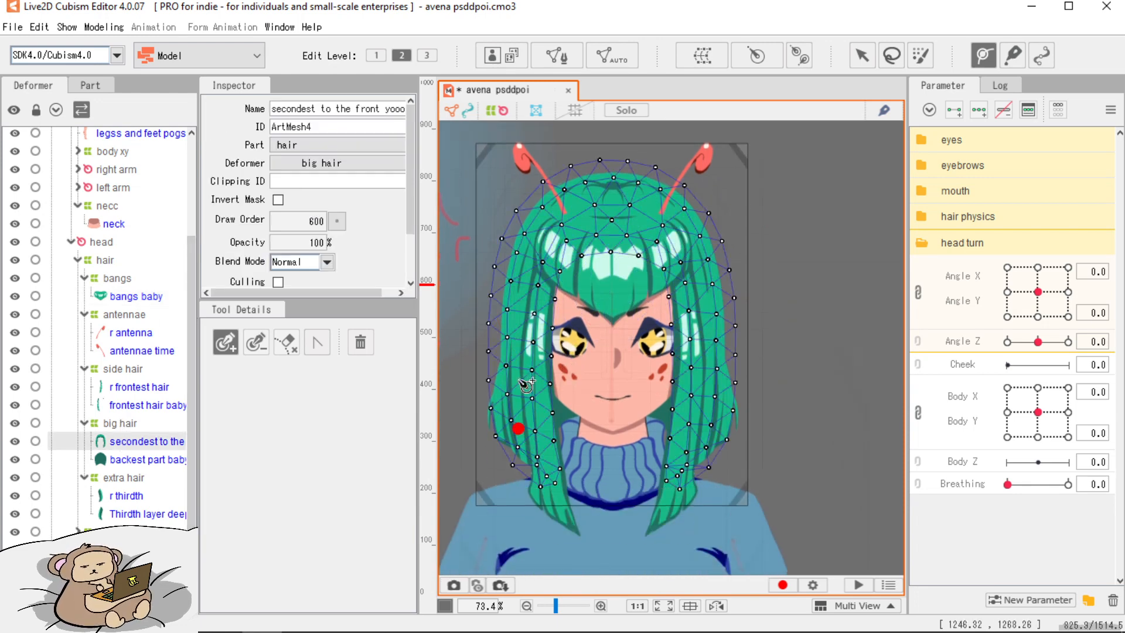
left_click(525, 258)
left_click(611, 201)
left_click(693, 256)
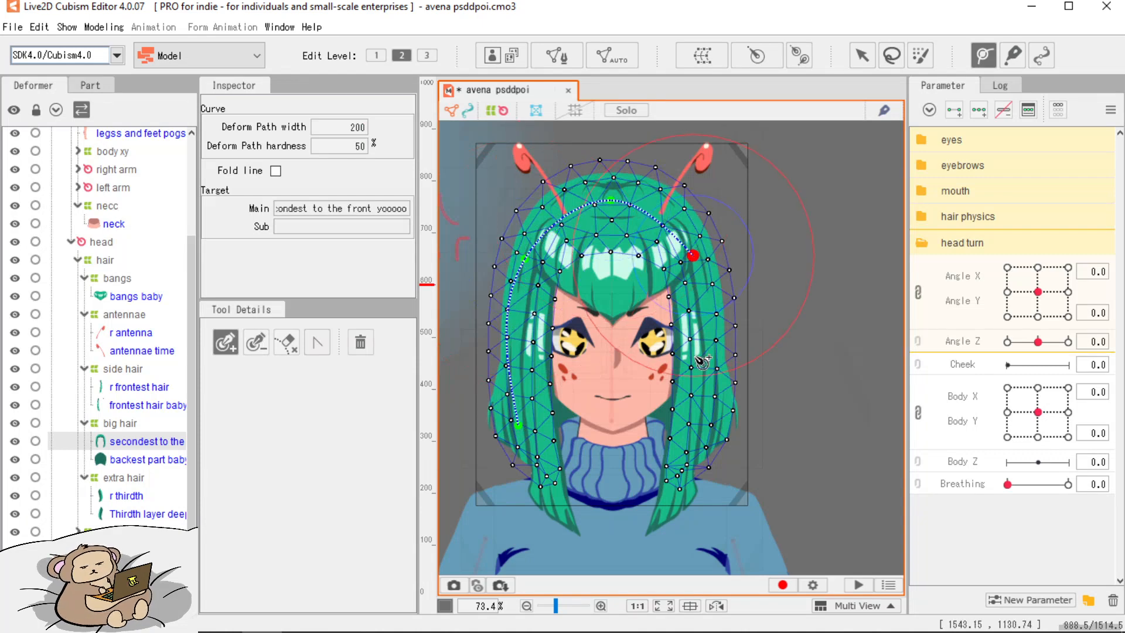
left_click(692, 447)
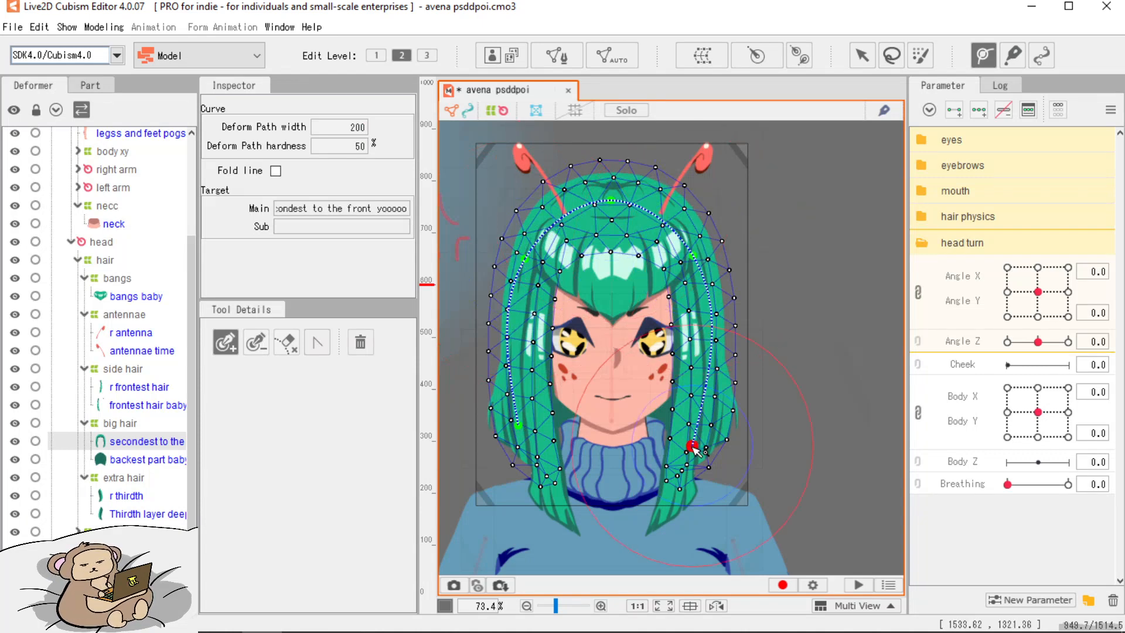
Draw a two-point deform path down each outer hair piece, r thirdth and Thirdth layer deep baby.
left_click(142, 498)
left_click(720, 358)
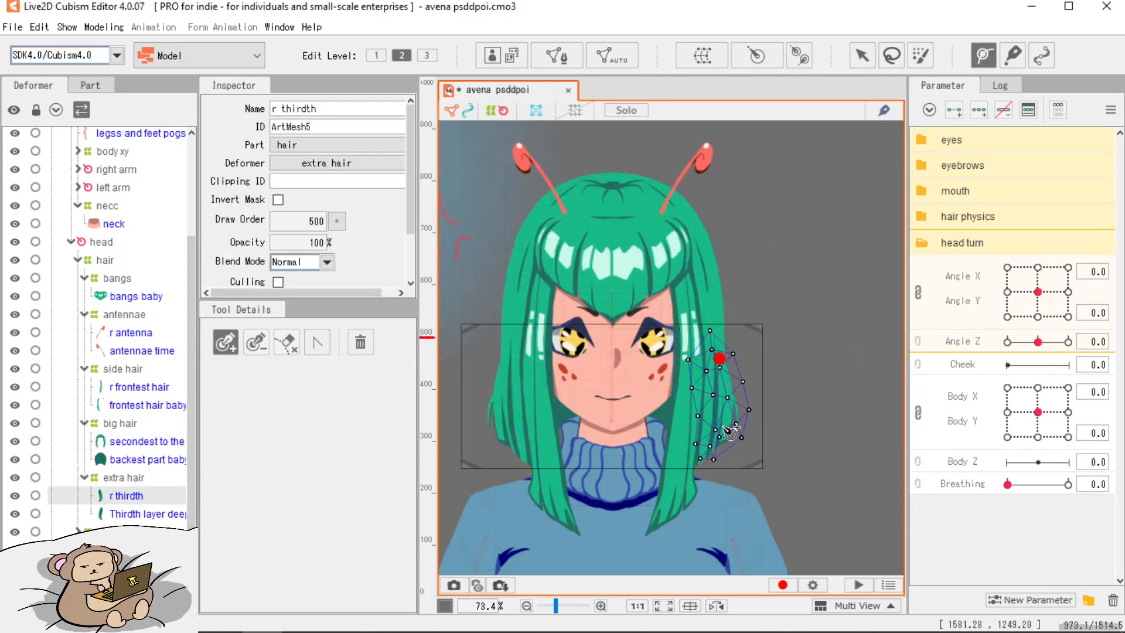
left_click(718, 437)
left_click(143, 514)
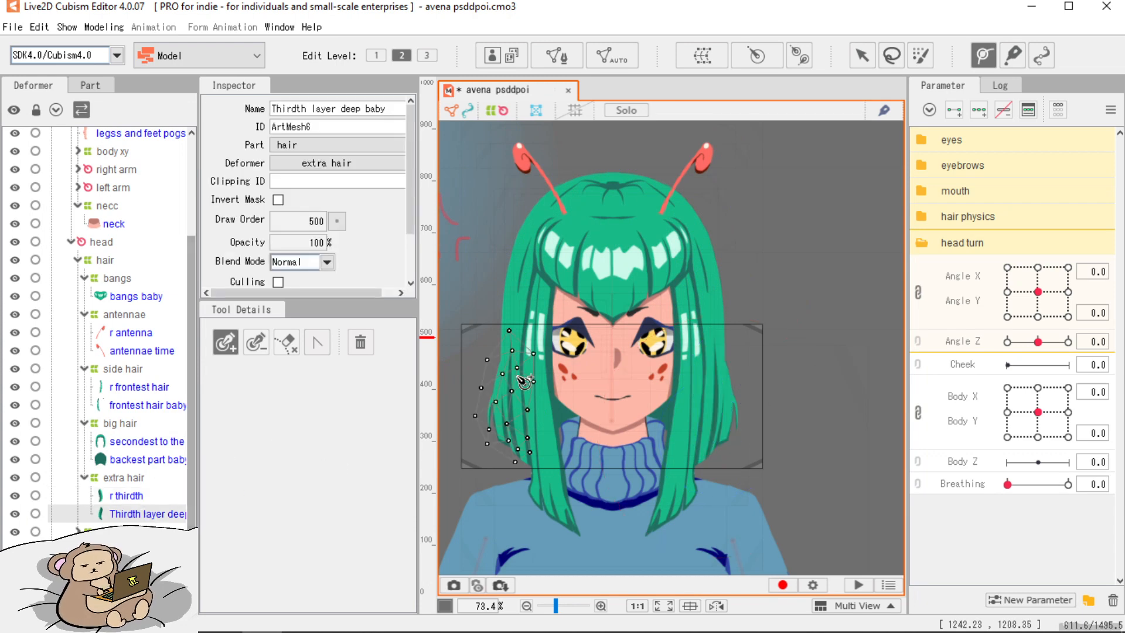
left_click(513, 360)
left_click(499, 436)
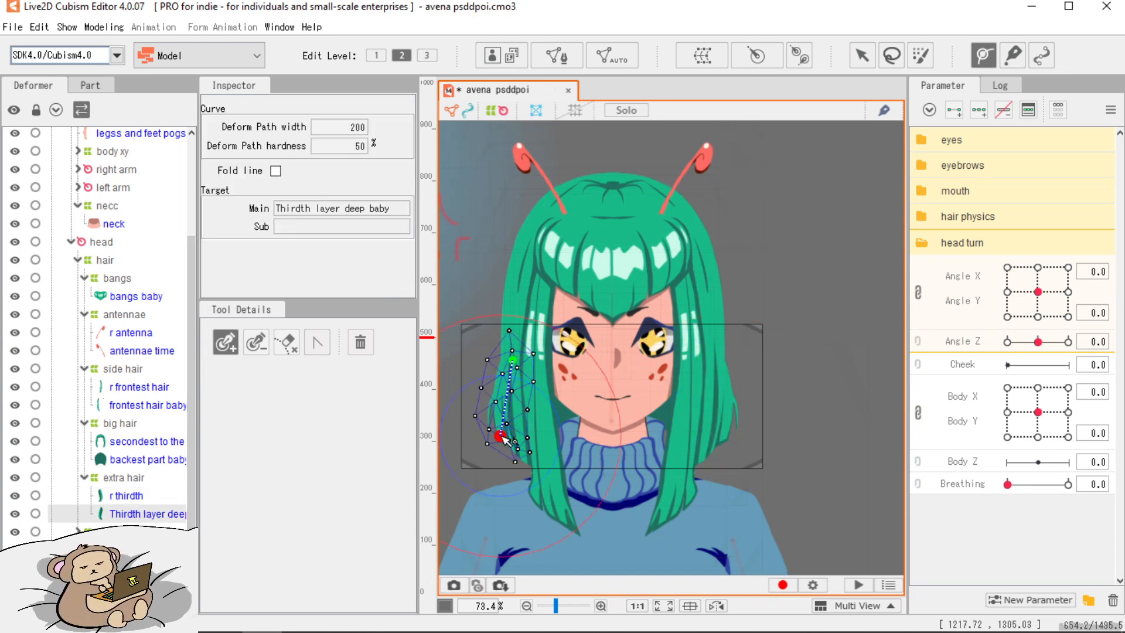
Collapse the head turn parameters, expand hair physics, and test Hair Move Front at 0.9 before returning it to 0.
left_click(925, 243)
left_click(925, 217)
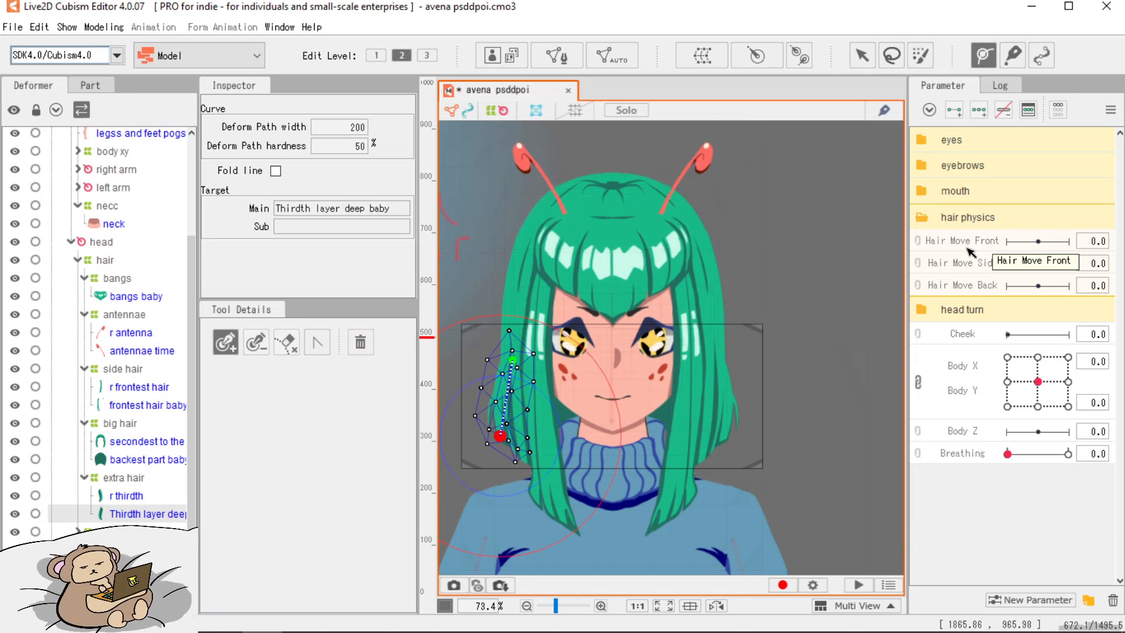
left_click_drag(1038, 241, 1066, 242)
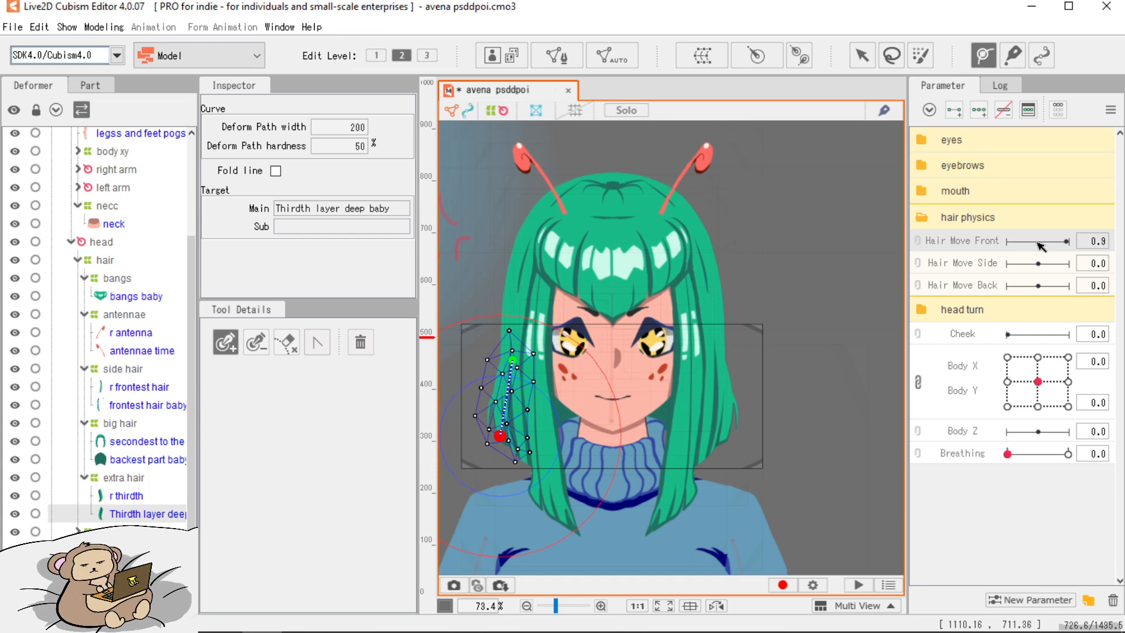
left_click(1038, 242)
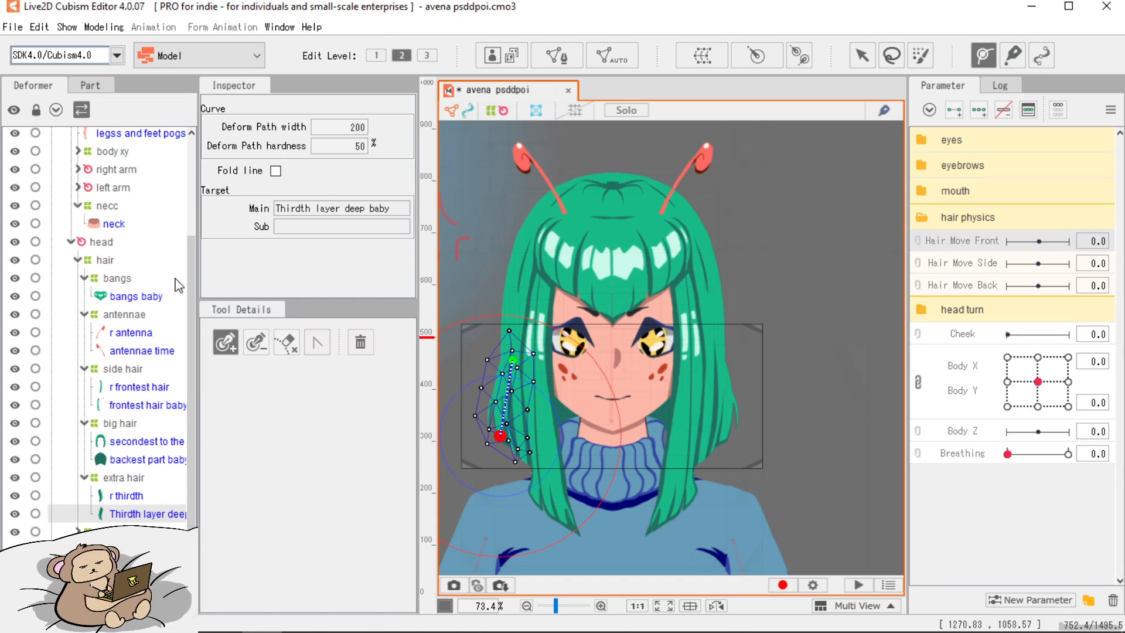
Add three Hair Move Front keys to bangs baby and shift the fringe's middle path point right at 1.0 and left at -1.0.
left_click(120, 280)
left_click(135, 295)
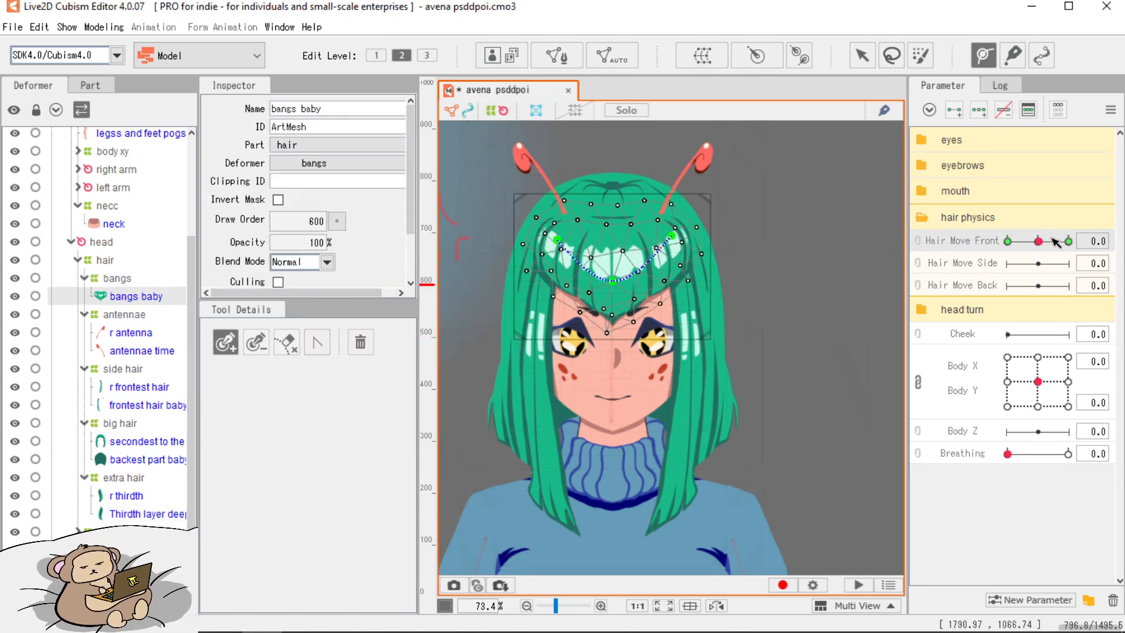
left_click(977, 111)
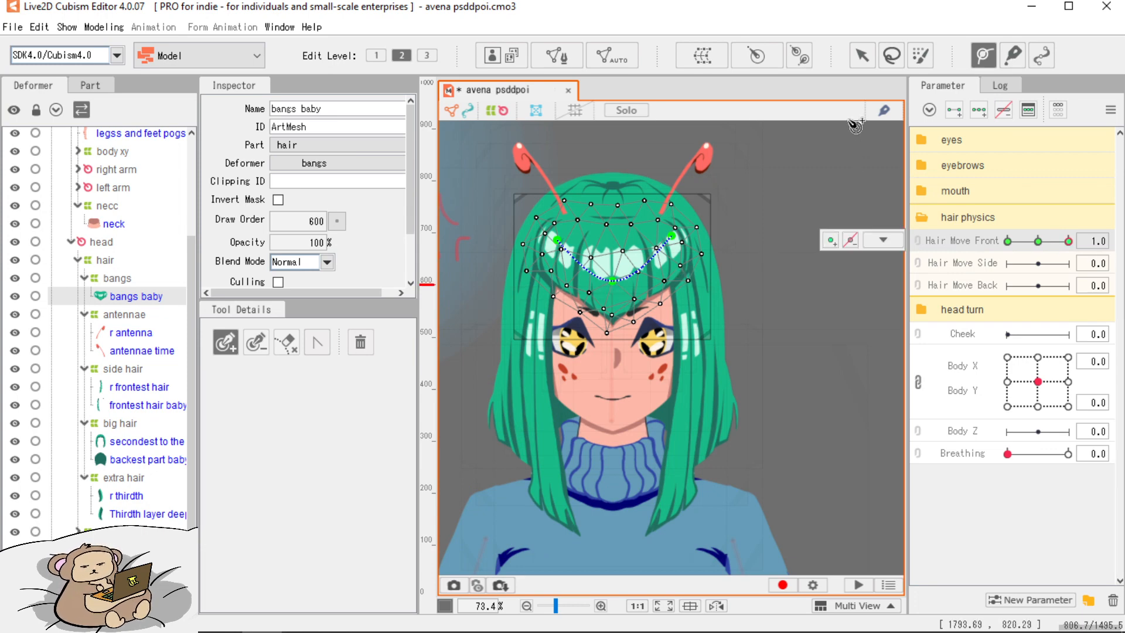
left_click(862, 55)
left_click(619, 294)
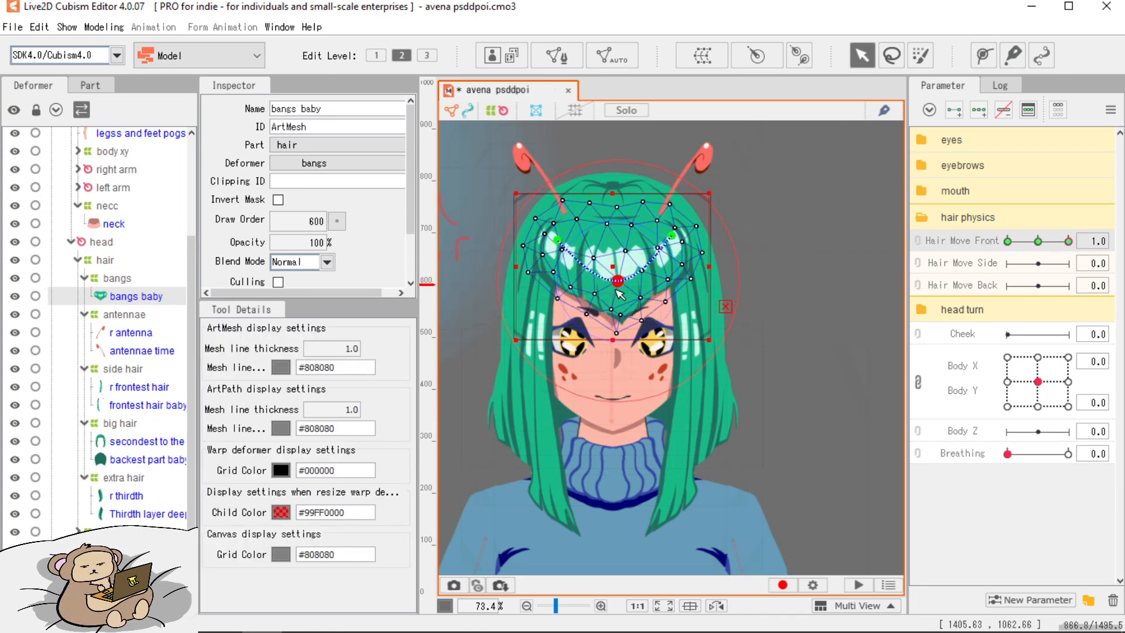
left_click(618, 287)
left_click_drag(1062, 242, 1007, 241)
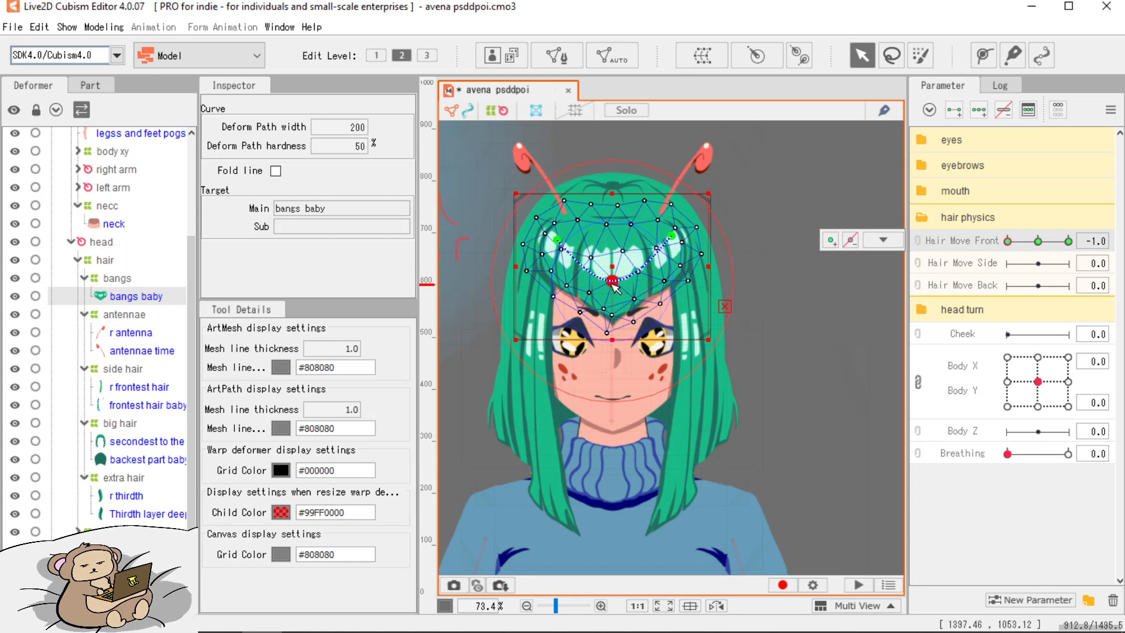
left_click_drag(610, 283, 604, 282)
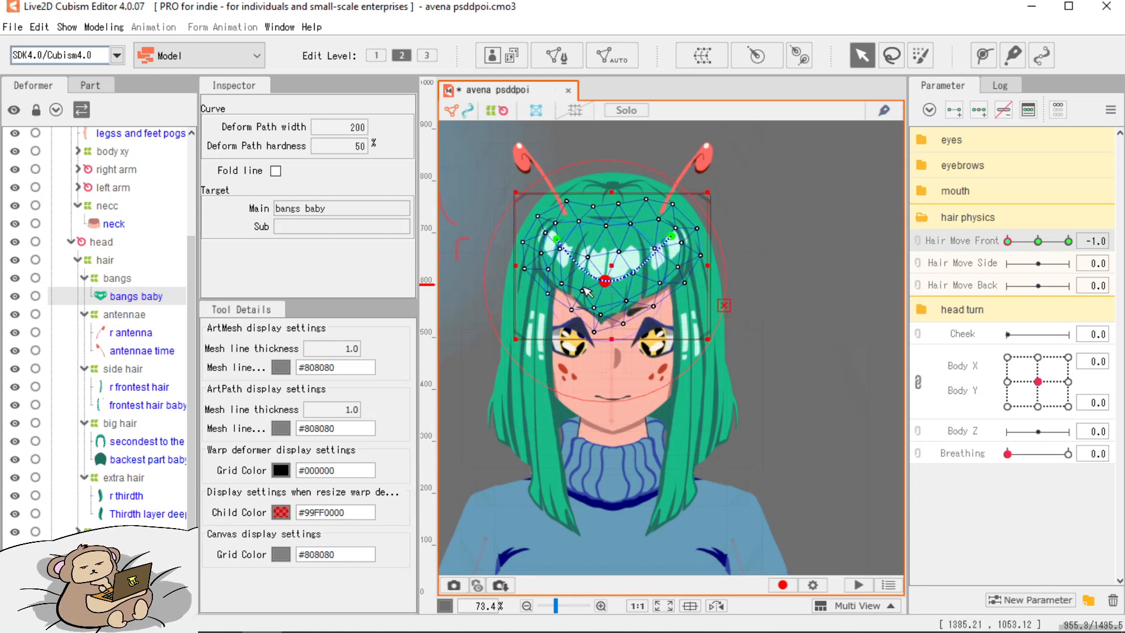
Add three Hair Move Front keys to r antenna and bend its tip right at 1.0 and left at -1.0.
left_click(109, 335)
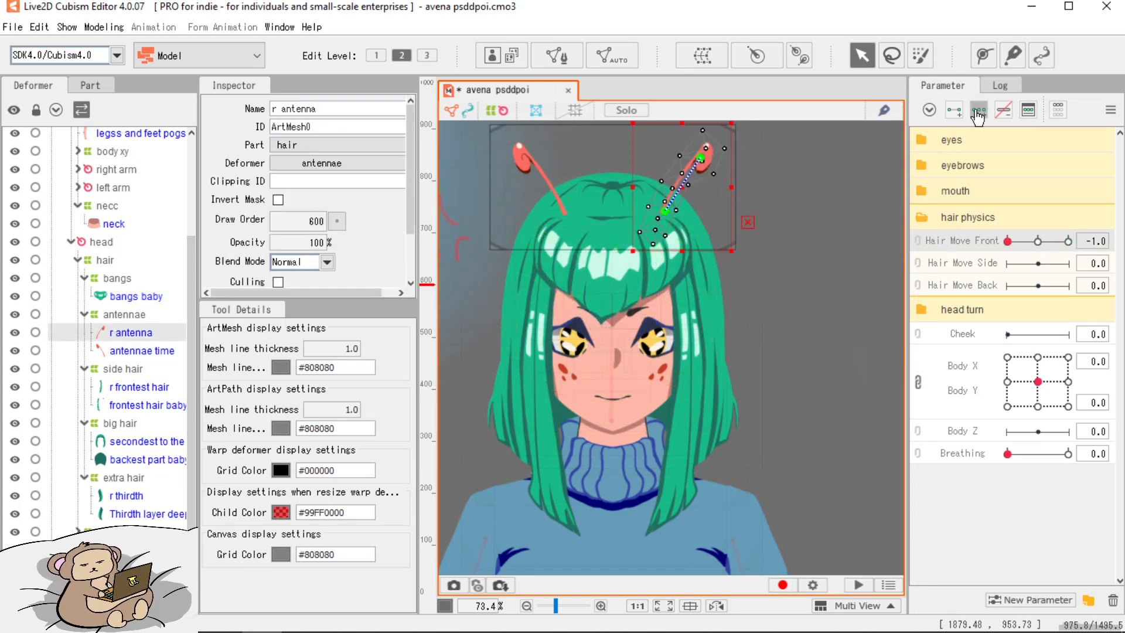
left_click_drag(1007, 241, 1072, 241)
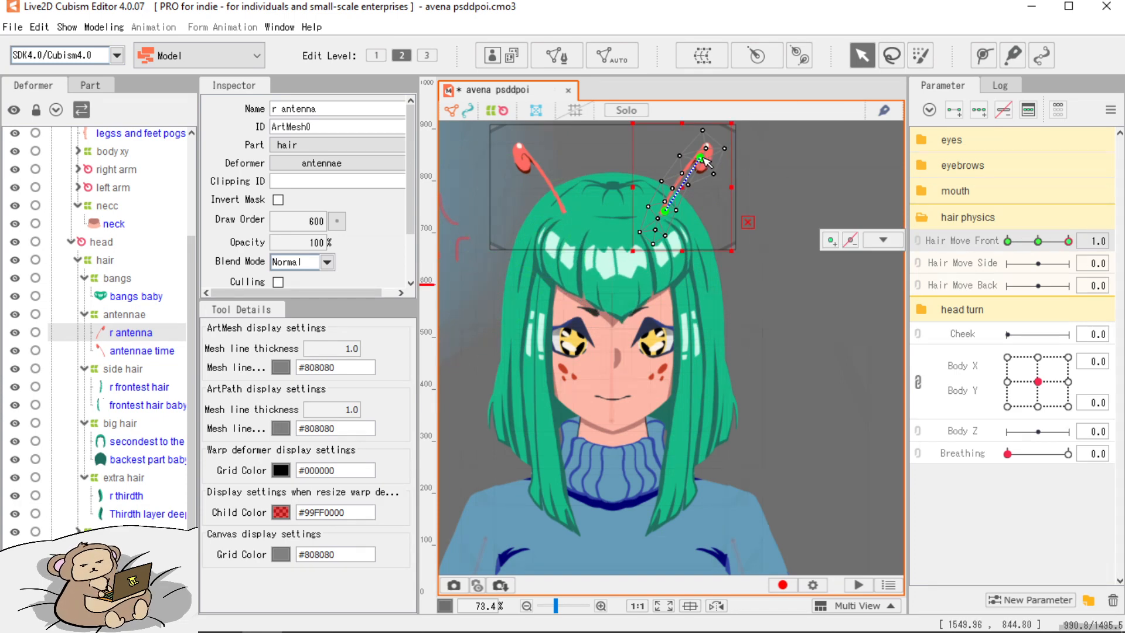
left_click_drag(703, 158, 709, 160)
left_click_drag(1048, 241, 961, 246)
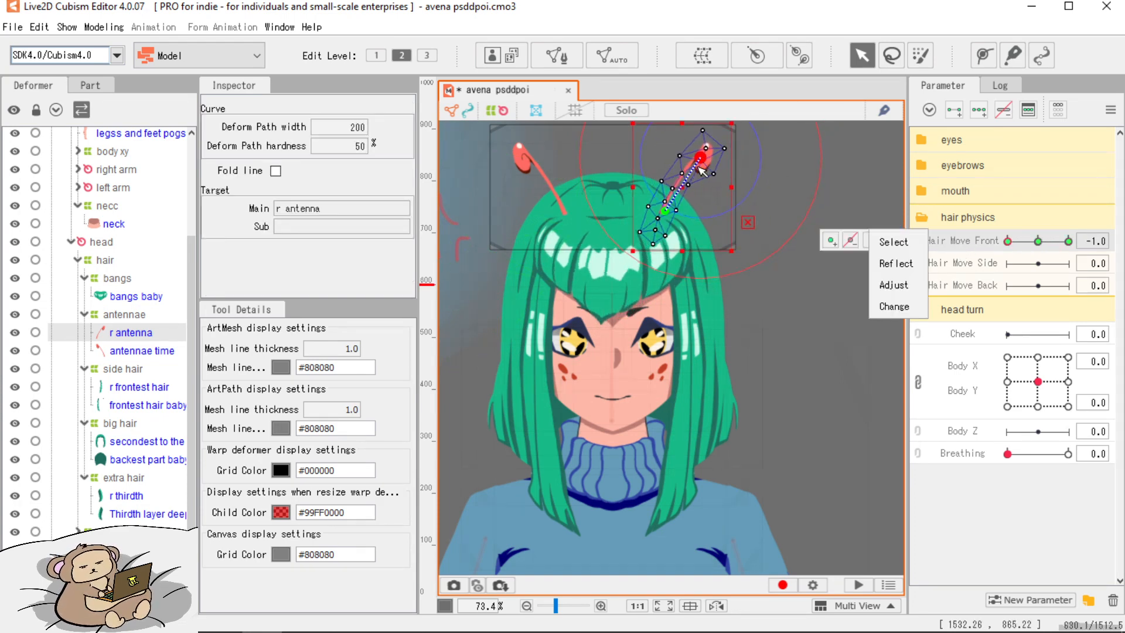
left_click_drag(698, 159, 686, 157)
Add three Hair Move Front keys to antennae time, bend its tip right at 1.0, and return the parameter to 0.
left_click(117, 350)
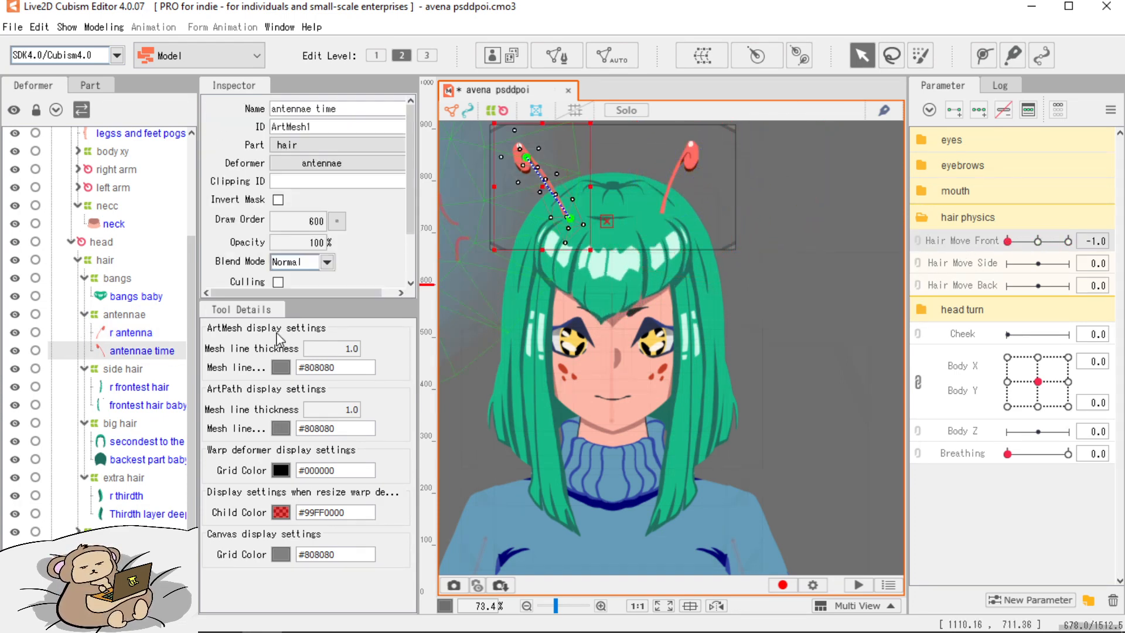
left_click_drag(1037, 242, 1073, 243)
left_click(978, 118)
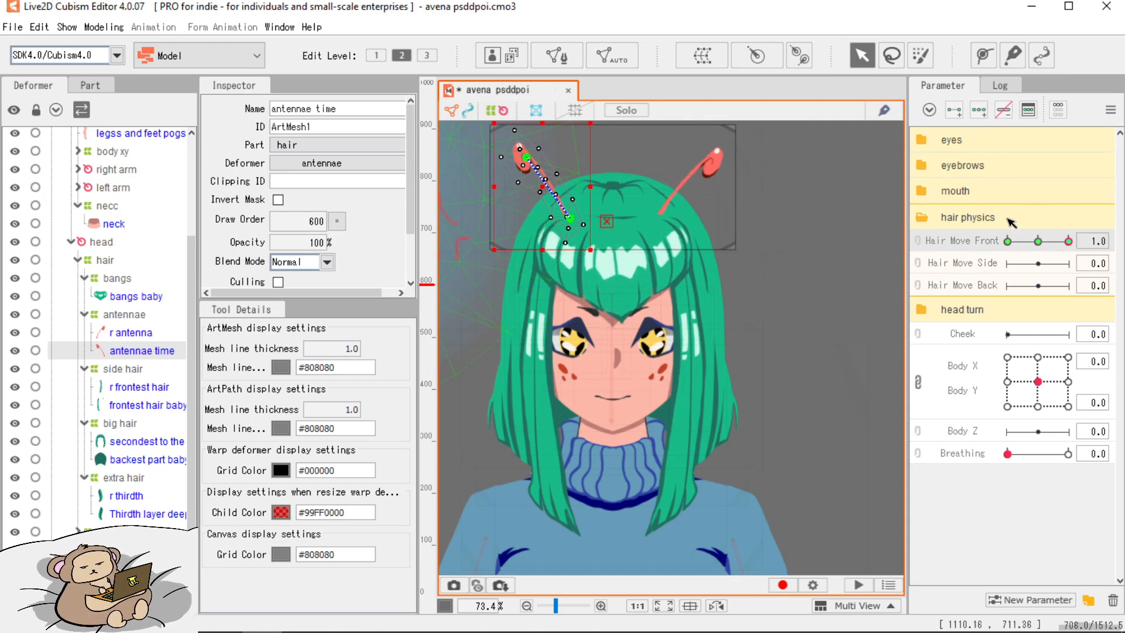
left_click_drag(527, 157, 537, 157)
left_click_drag(1057, 243, 1038, 256)
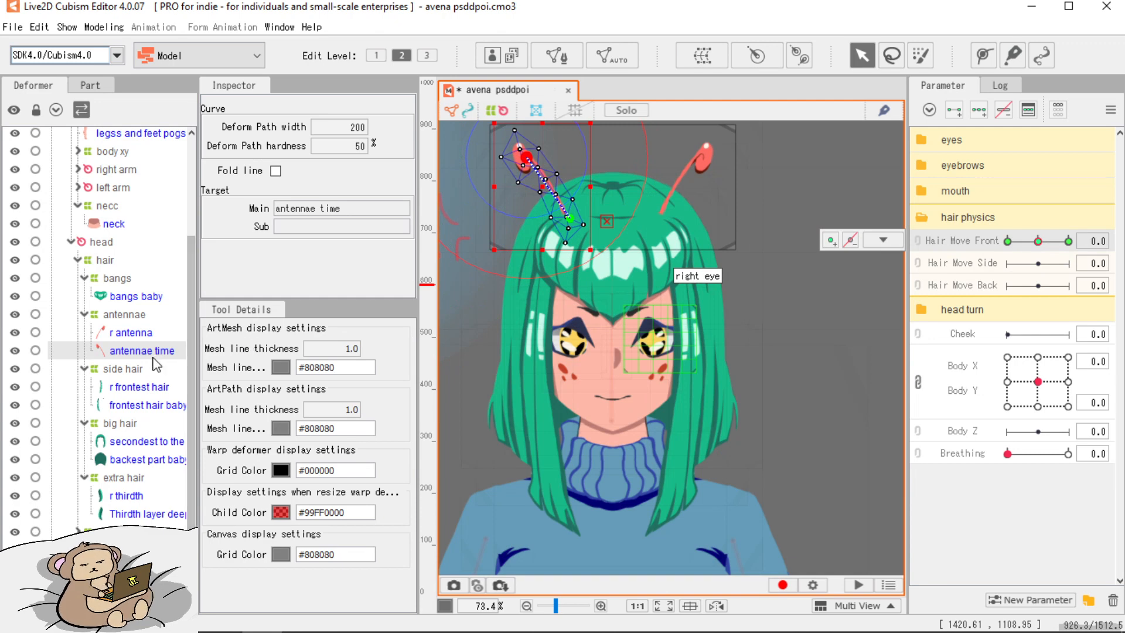
Add three Hair Move Side keys to r frontest hair and swing its lower path point left at -1.0.
left_click(147, 388)
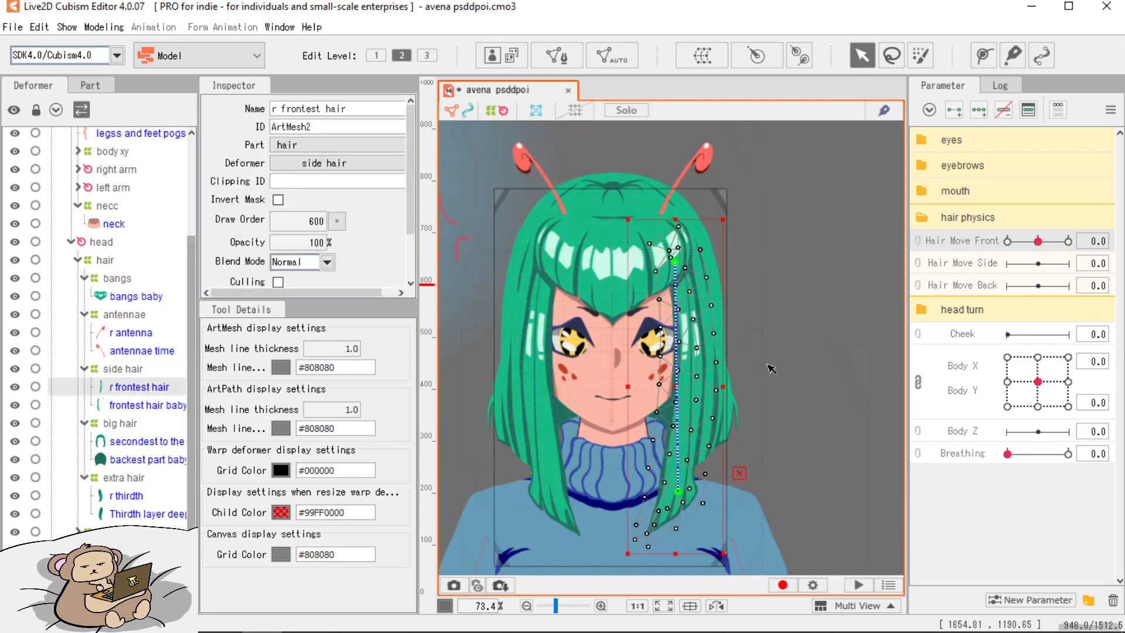
left_click(991, 265)
left_click_drag(1039, 265, 1007, 263)
left_click(686, 490)
left_click_drag(678, 495, 670, 496)
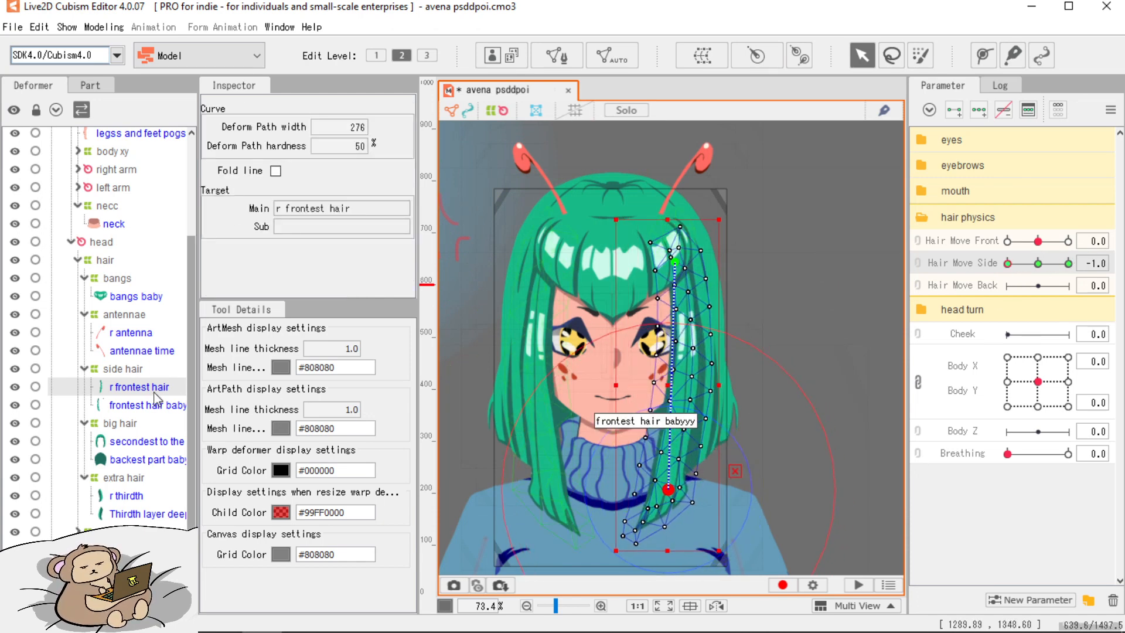
Key frontest hair babyyy on Hair Move Side, swinging its lower path point left at -1.0 and right at 1.0.
left_click(133, 405)
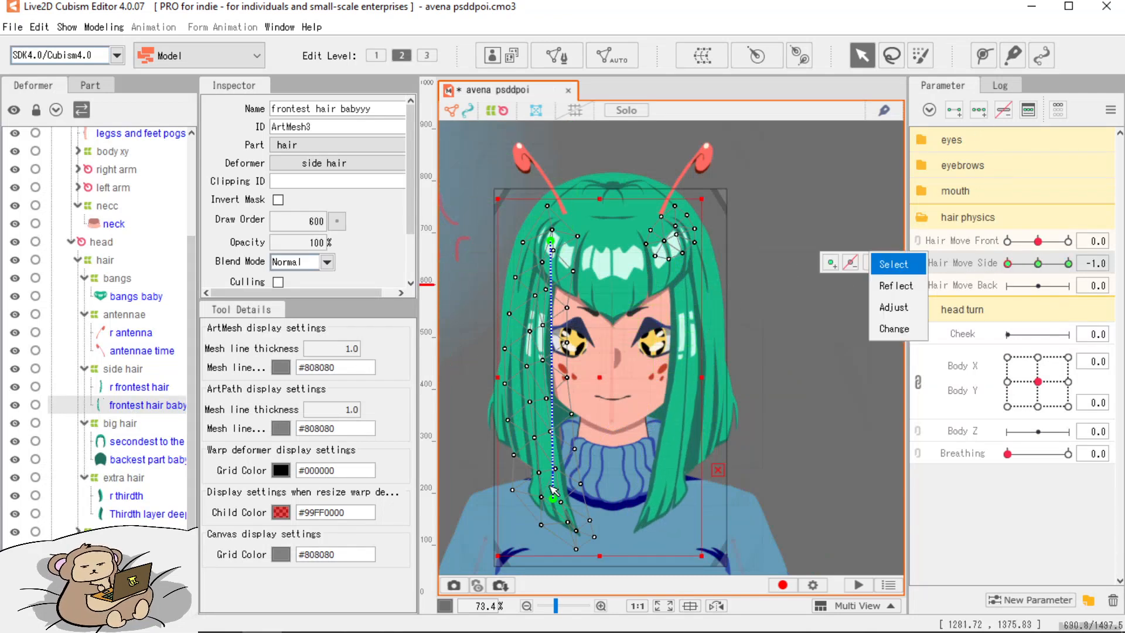
left_click_drag(553, 499, 546, 497)
left_click_drag(1018, 261, 1083, 262)
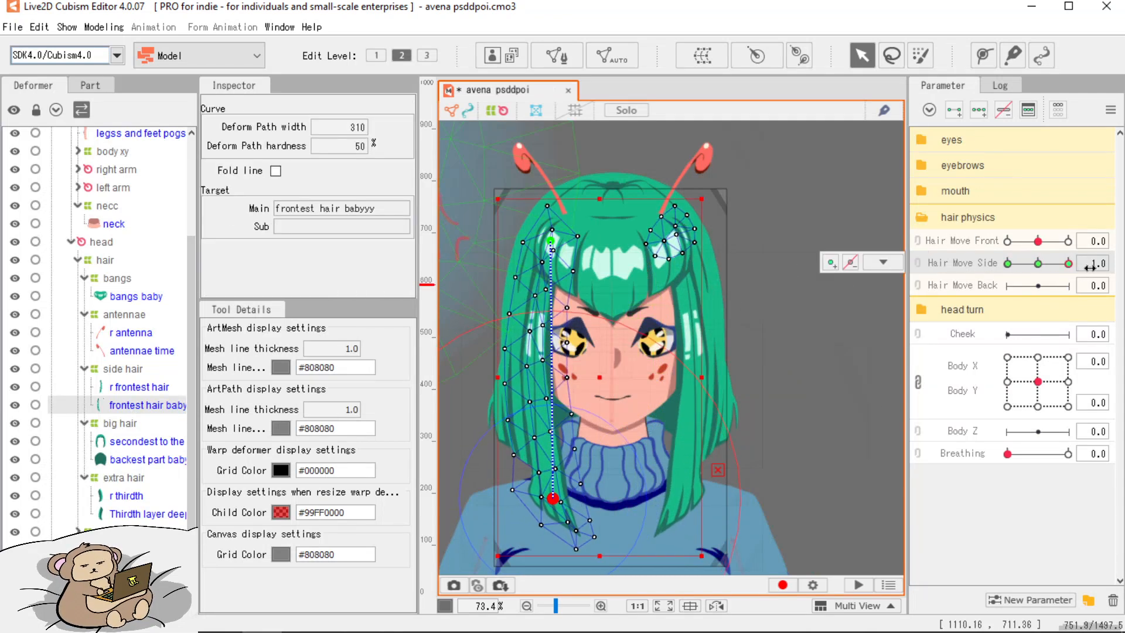
left_click_drag(546, 500, 558, 500)
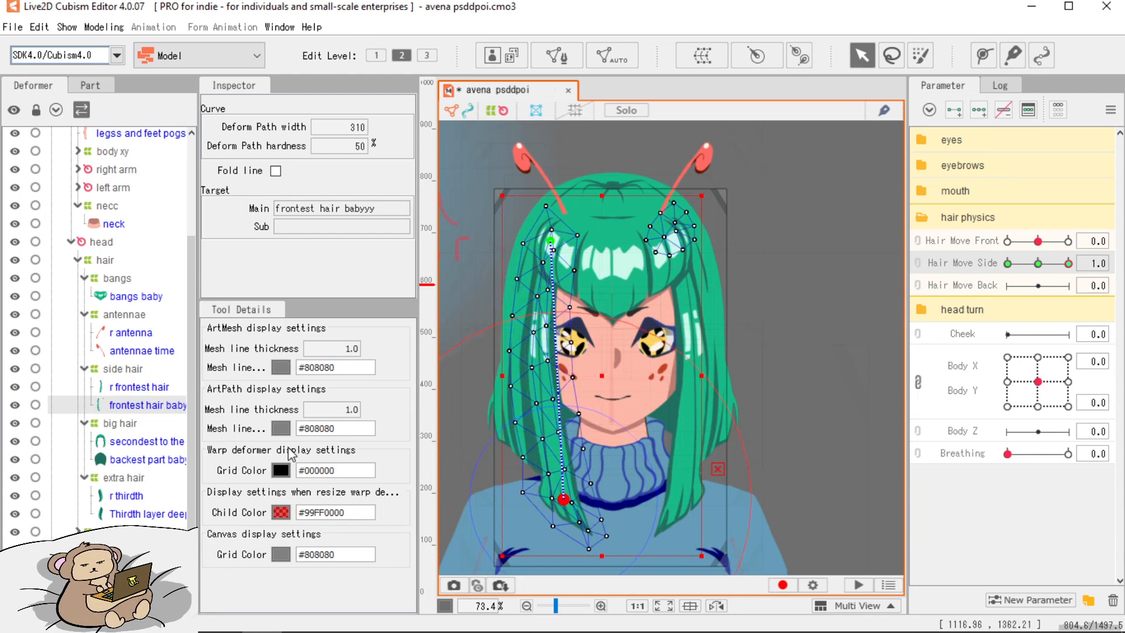
Key the secondest to the front hair on Hair Move Side, swaying both lower path ends right at 1.0 and left at -1.0, then reset to 0.
left_click(150, 442)
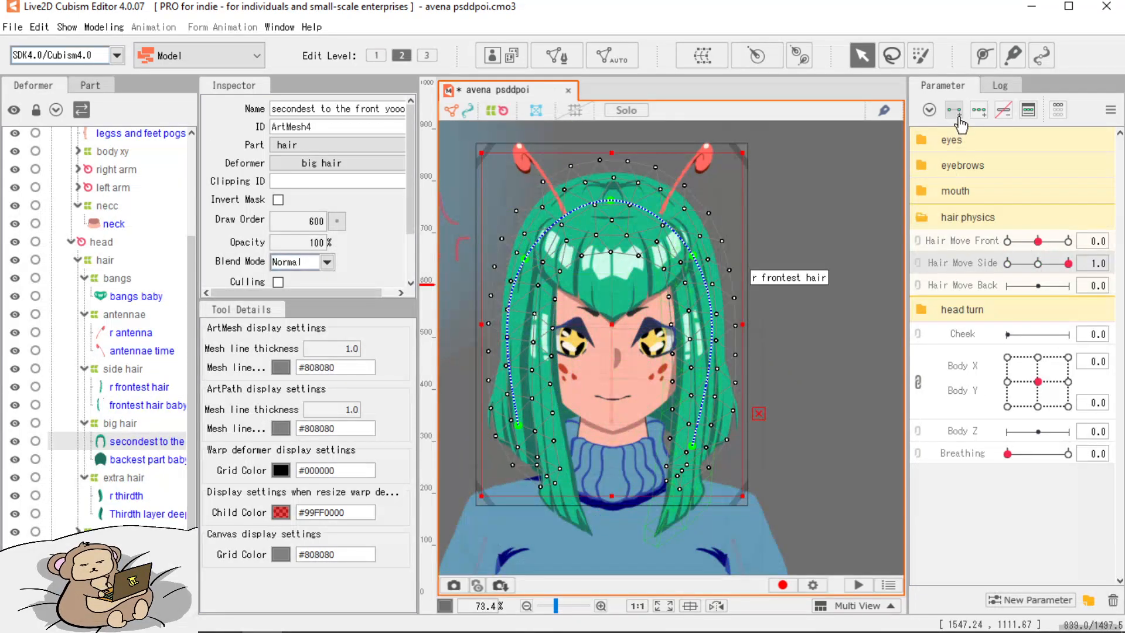
left_click(980, 112)
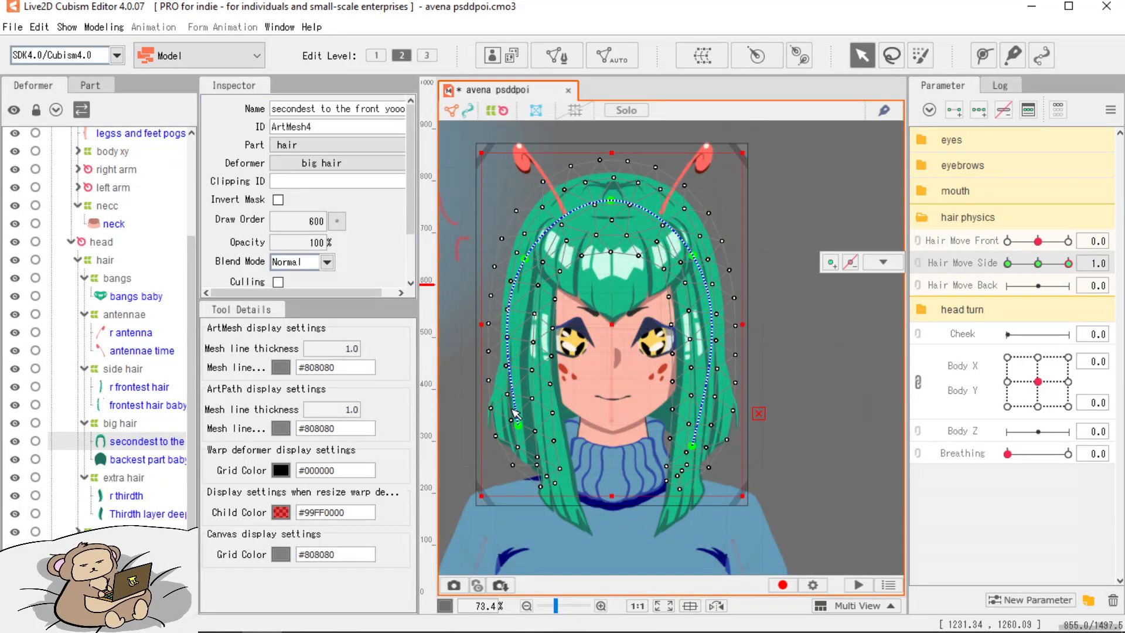
left_click_drag(519, 422, 526, 424)
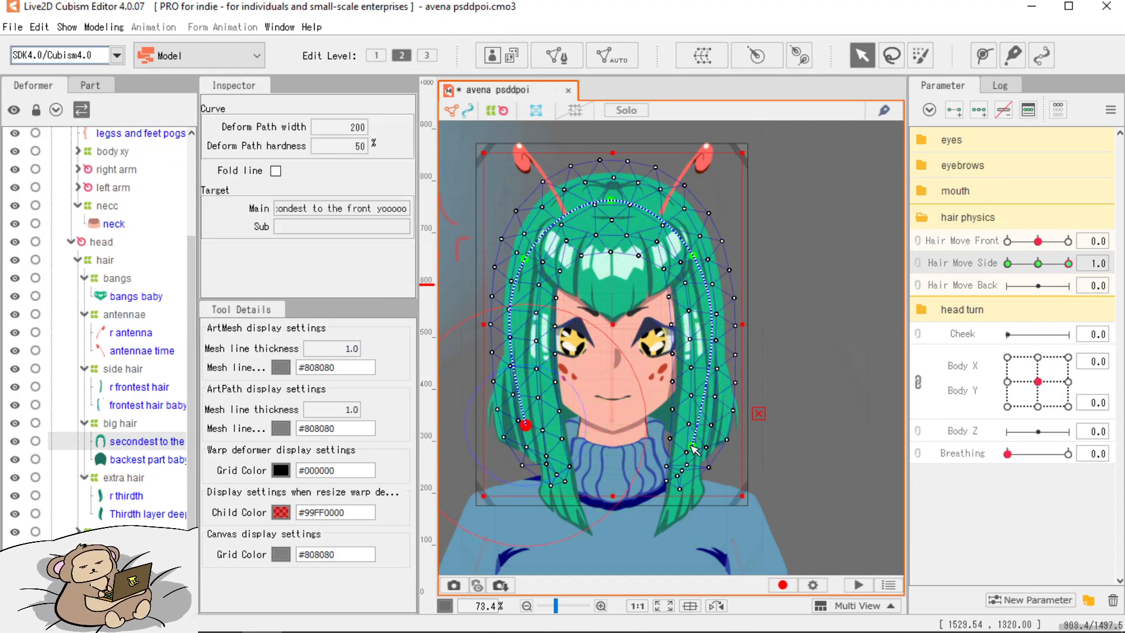
left_click_drag(692, 446, 714, 449)
left_click(1007, 263)
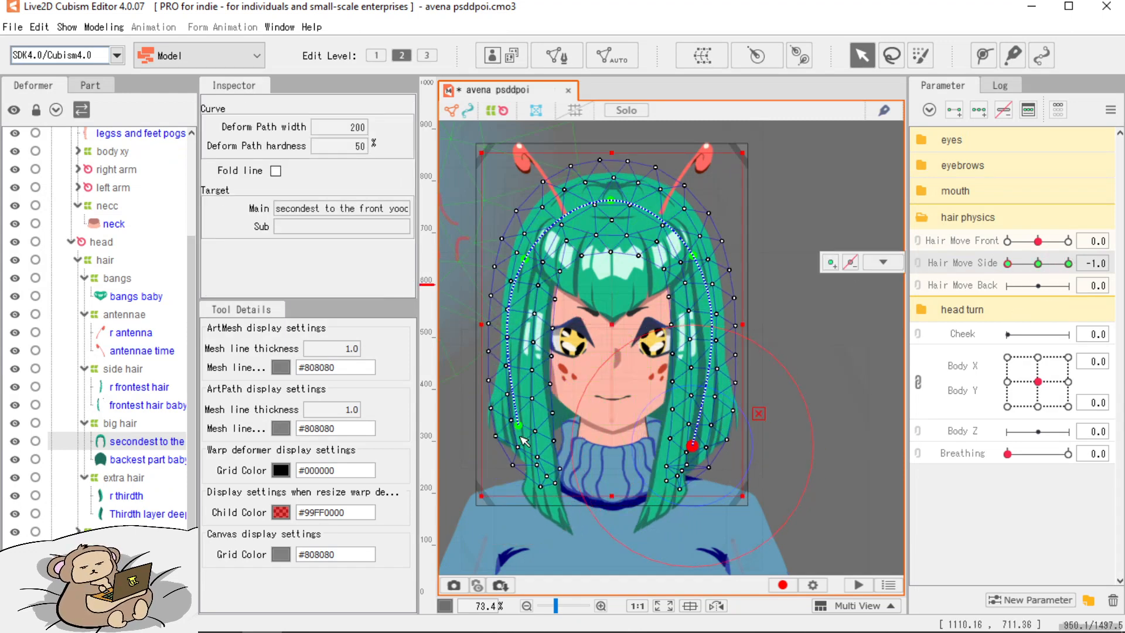
left_click_drag(692, 446, 687, 445)
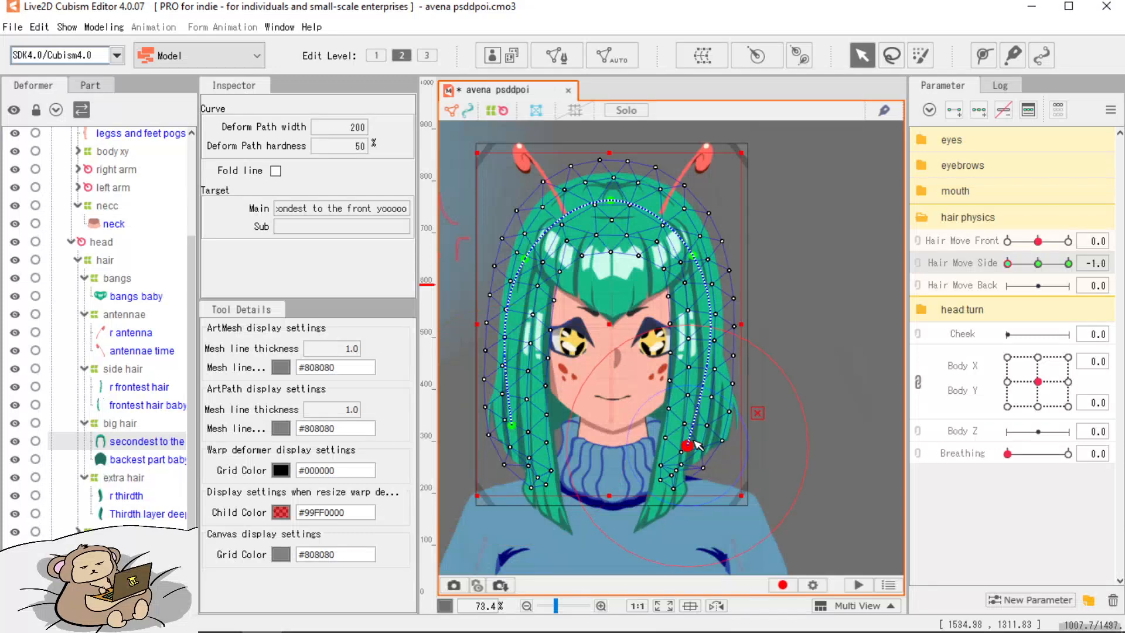
left_click_drag(1008, 264, 1036, 269)
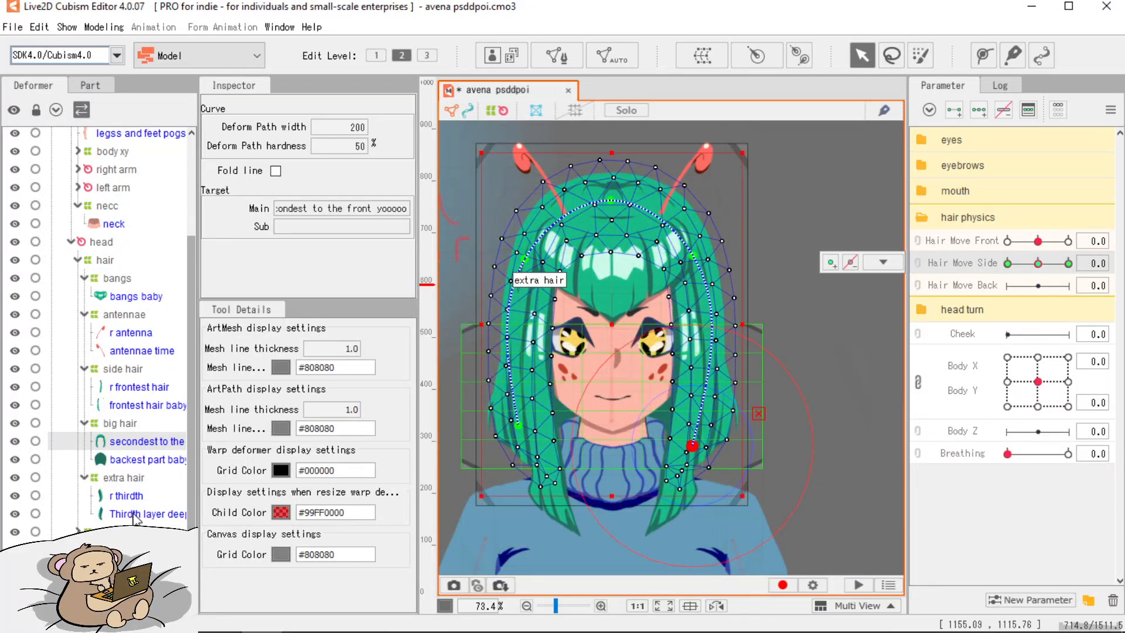
Add three Hair Move Back keys to r thirdth and swing its lower path point right at 1.0 and left at -1.0.
left_click(126, 495)
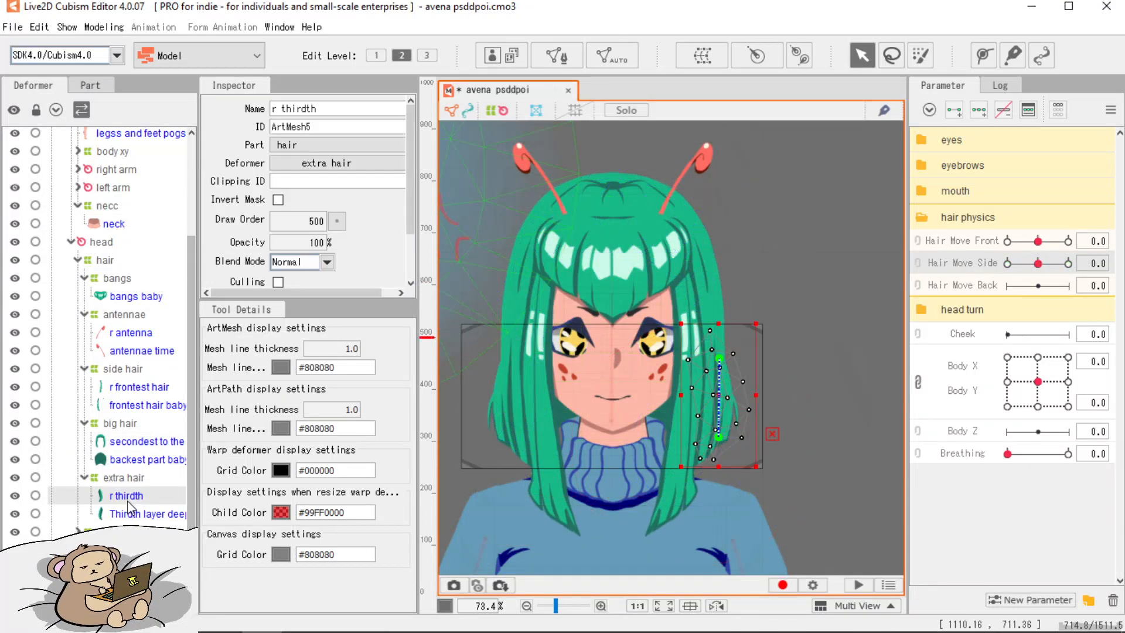
left_click(957, 287)
left_click(978, 112)
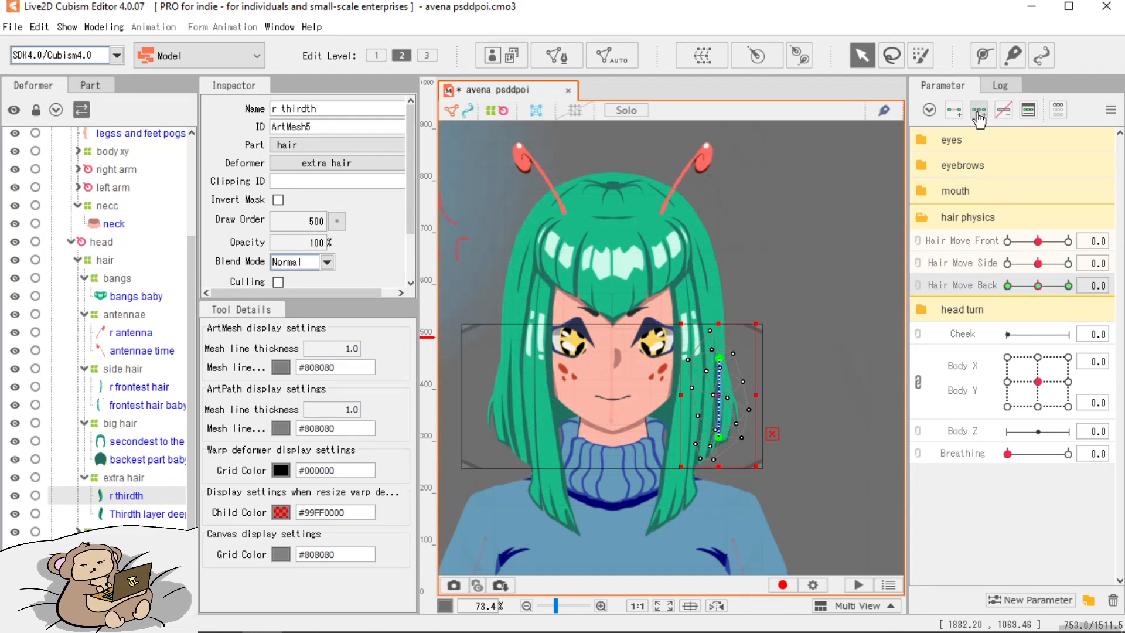
left_click(1068, 286)
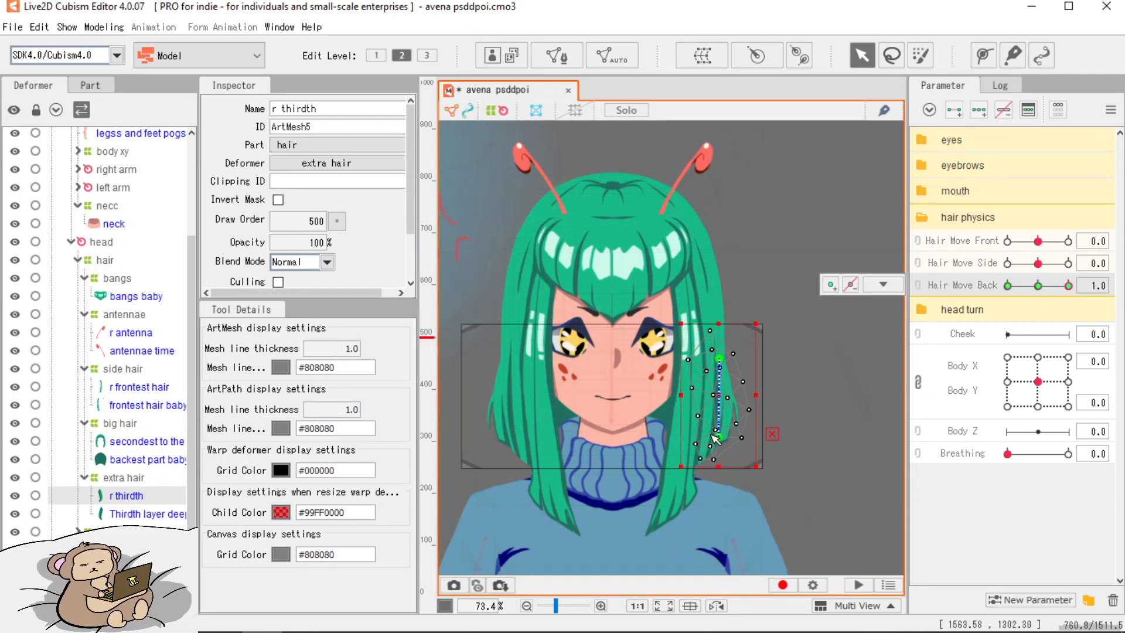
left_click_drag(718, 436, 727, 437)
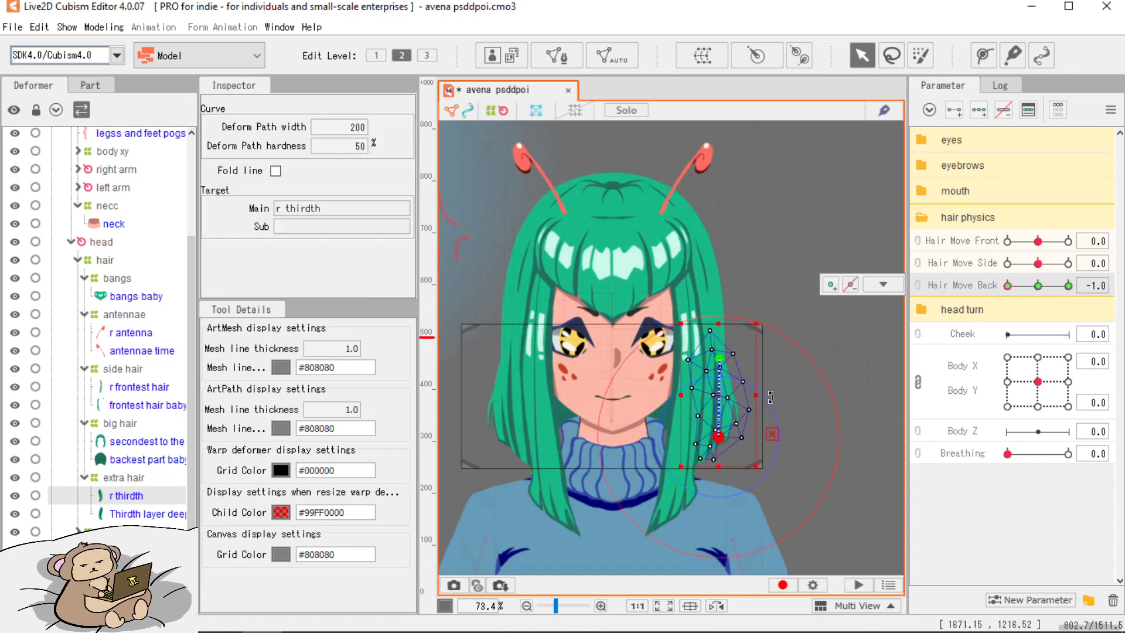
left_click(1008, 286)
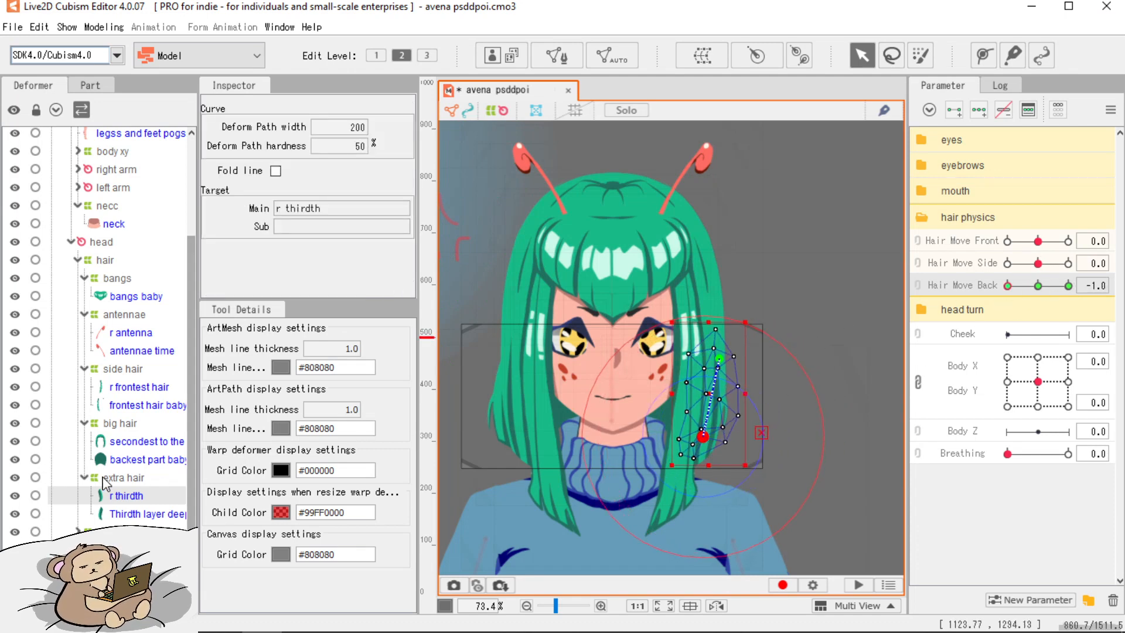
Key Thirdth layer deep baby on Hair Move Back, swinging its lower end right at 1.0 and left at -1.0, then reset to 0.
left_click(134, 513)
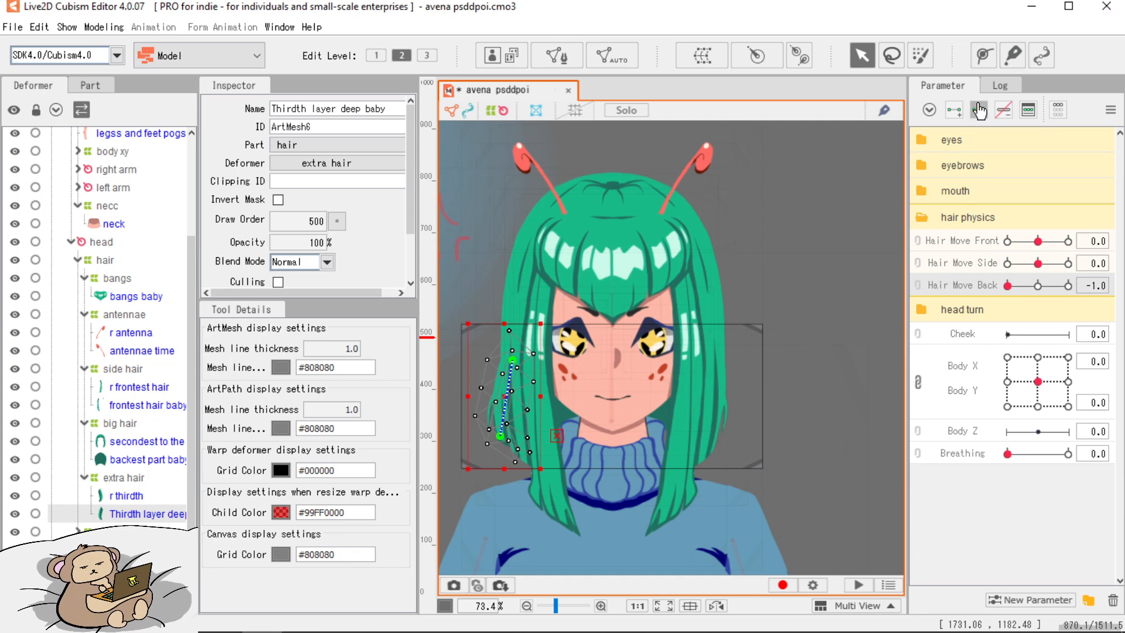
left_click(1068, 285)
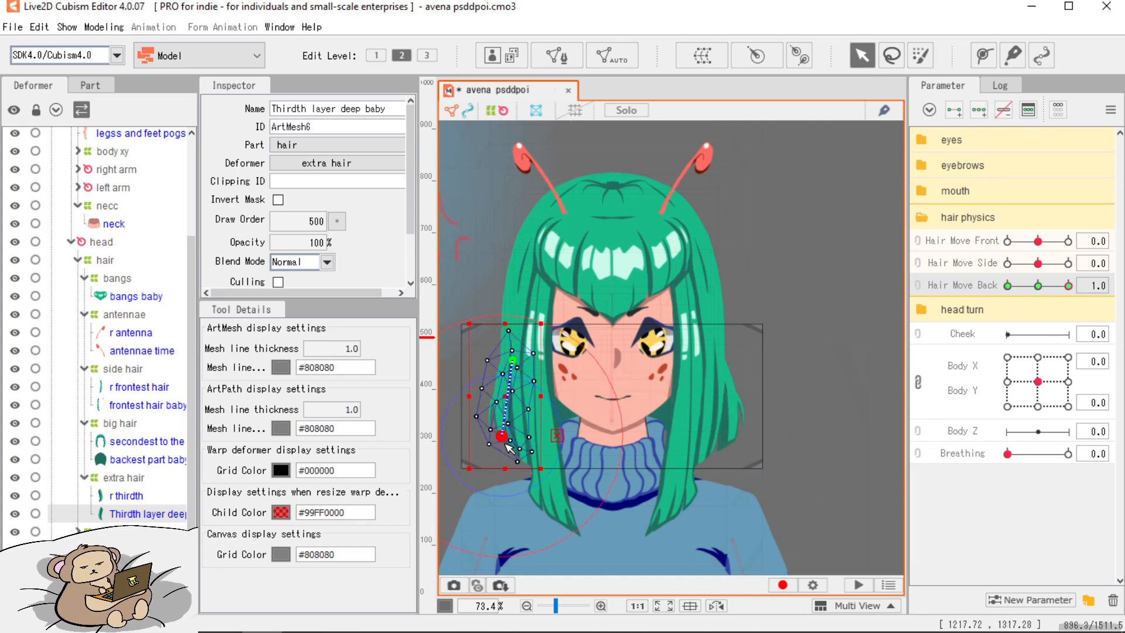
left_click_drag(504, 441, 501, 439)
left_click(1008, 286)
left_click(812, 260)
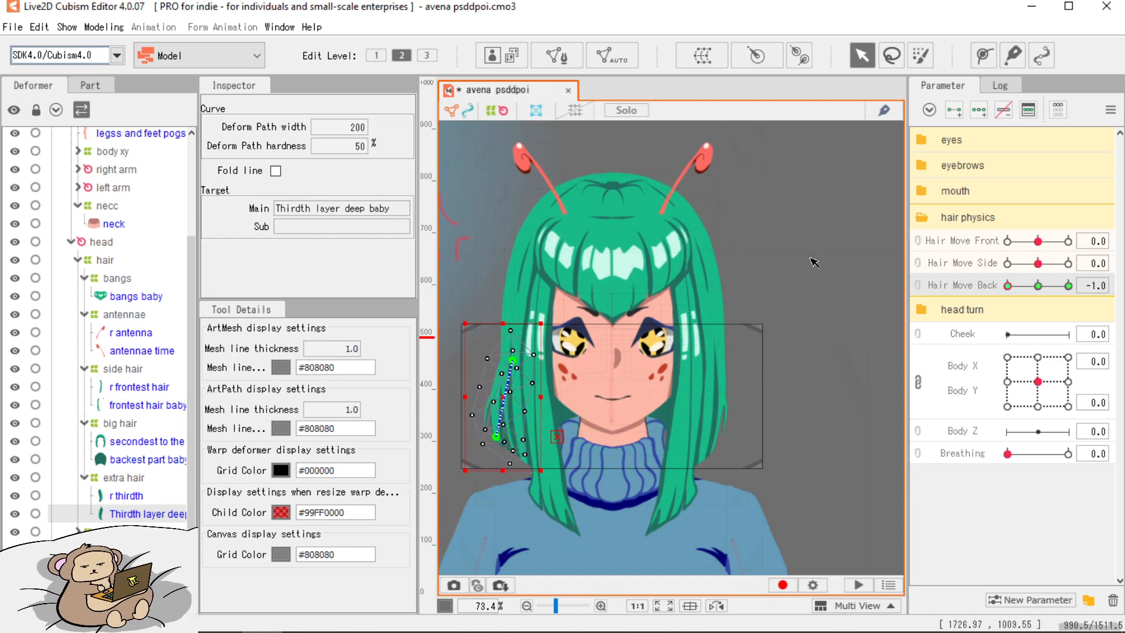
left_click(813, 259)
left_click(1038, 286)
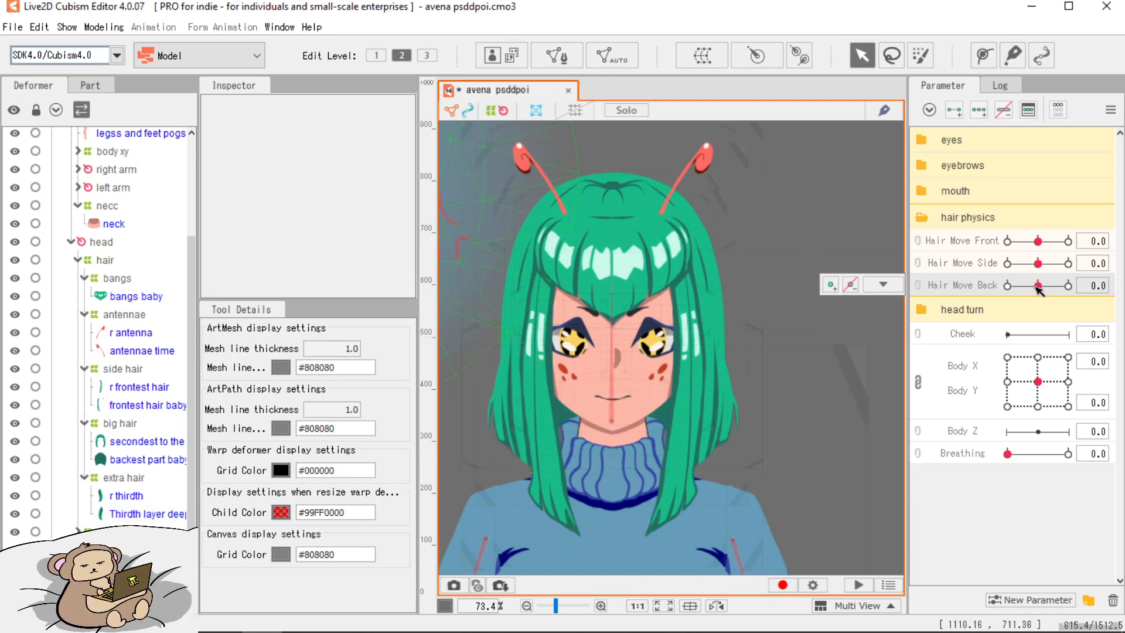
Save the model and open the Physics/Scene Blending Settings with the character enlarged in the preview.
key("ctrl+s")
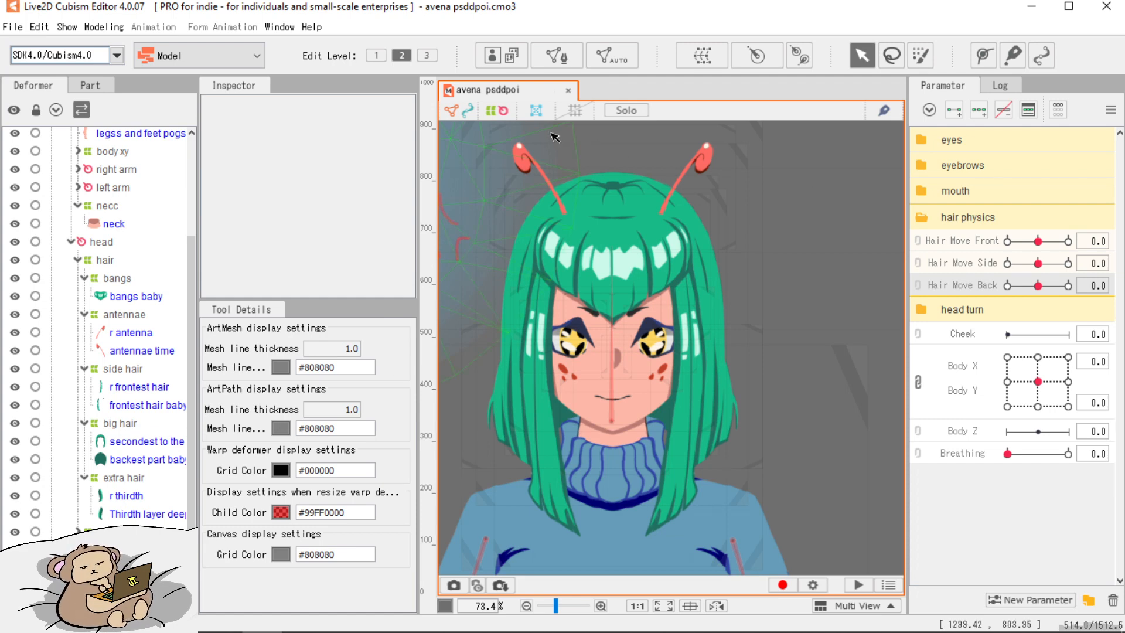
left_click(108, 27)
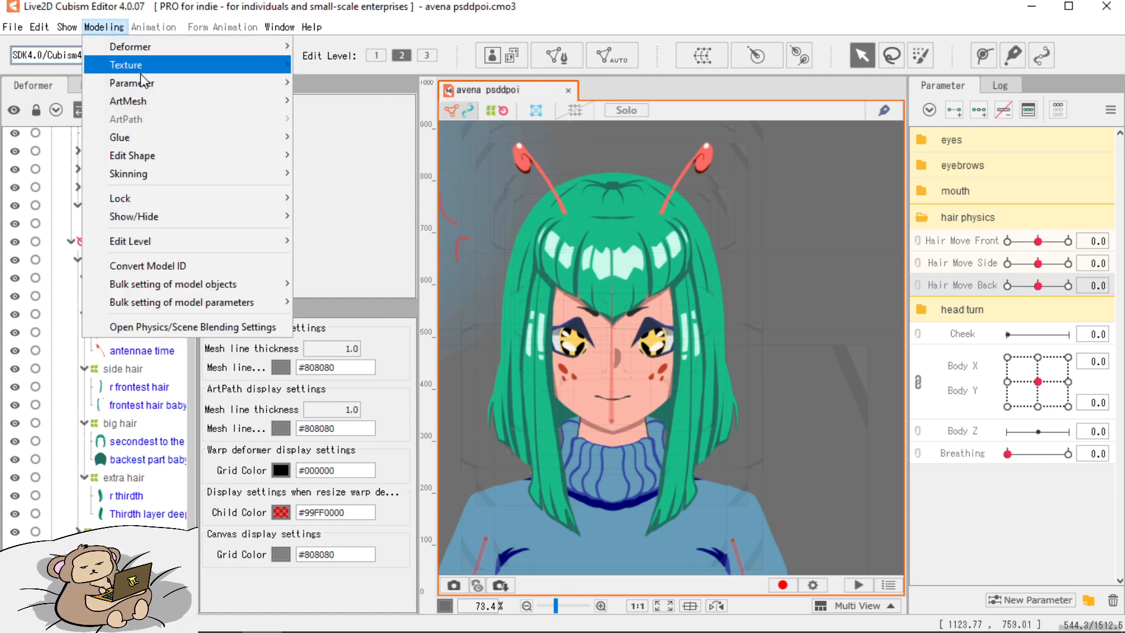
left_click(176, 328)
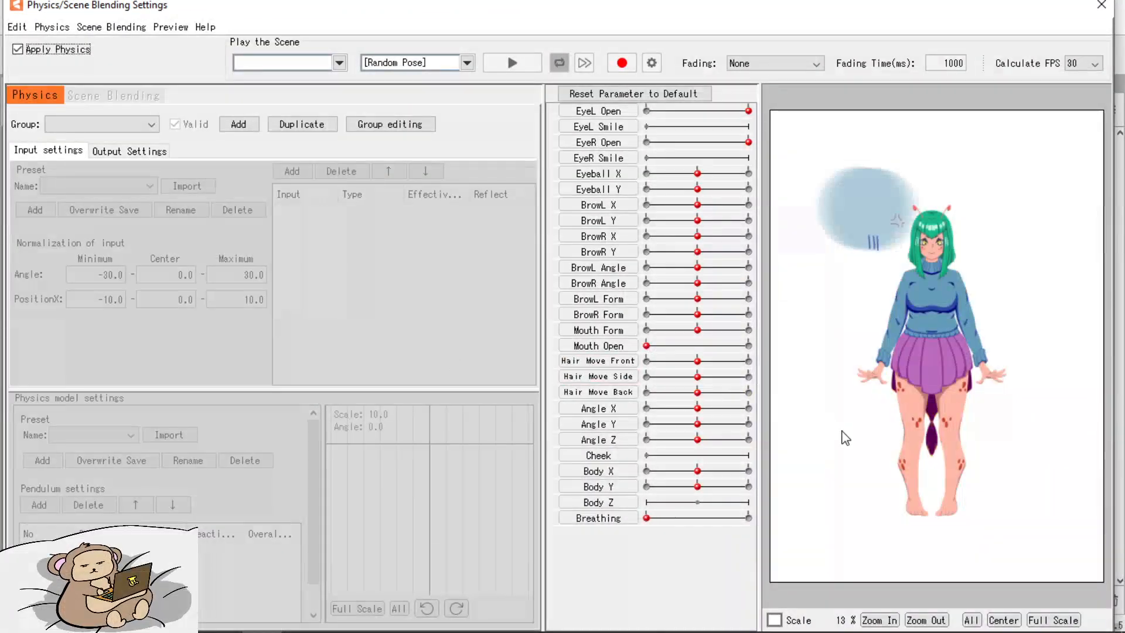
scroll(947, 320, "up", 2)
scroll(947, 320, "up", 1)
scroll(949, 318, "down", 2)
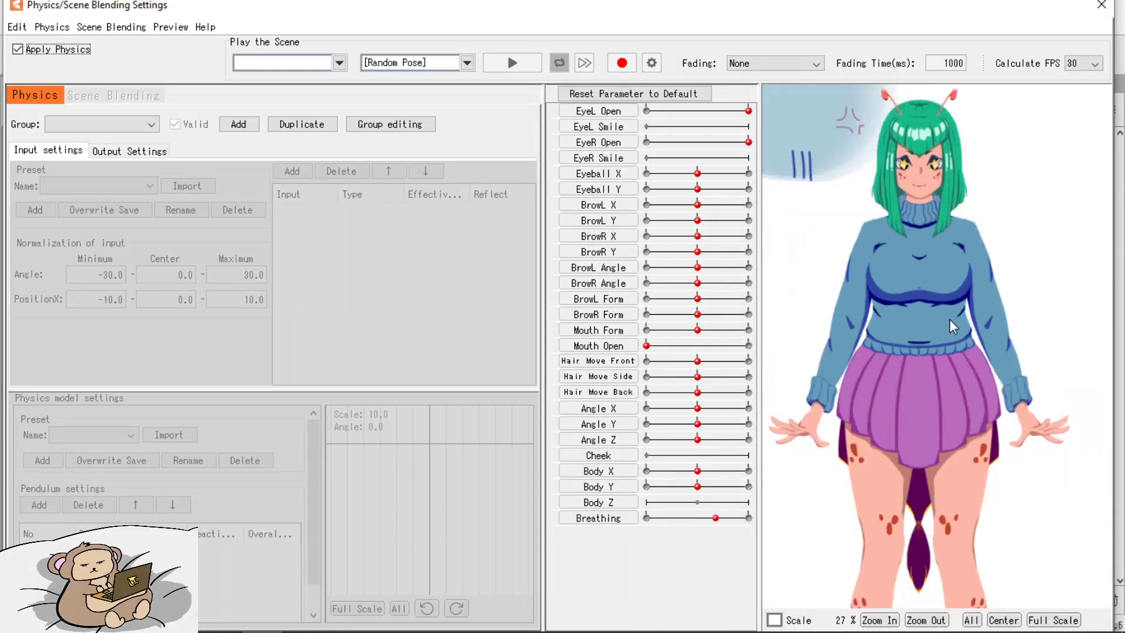
Test how the character's head, eyes and body follow the pointer in the physics preview, up close and from afar.
scroll(940, 262, "up", 2)
left_click_drag(1035, 219, 724, 245)
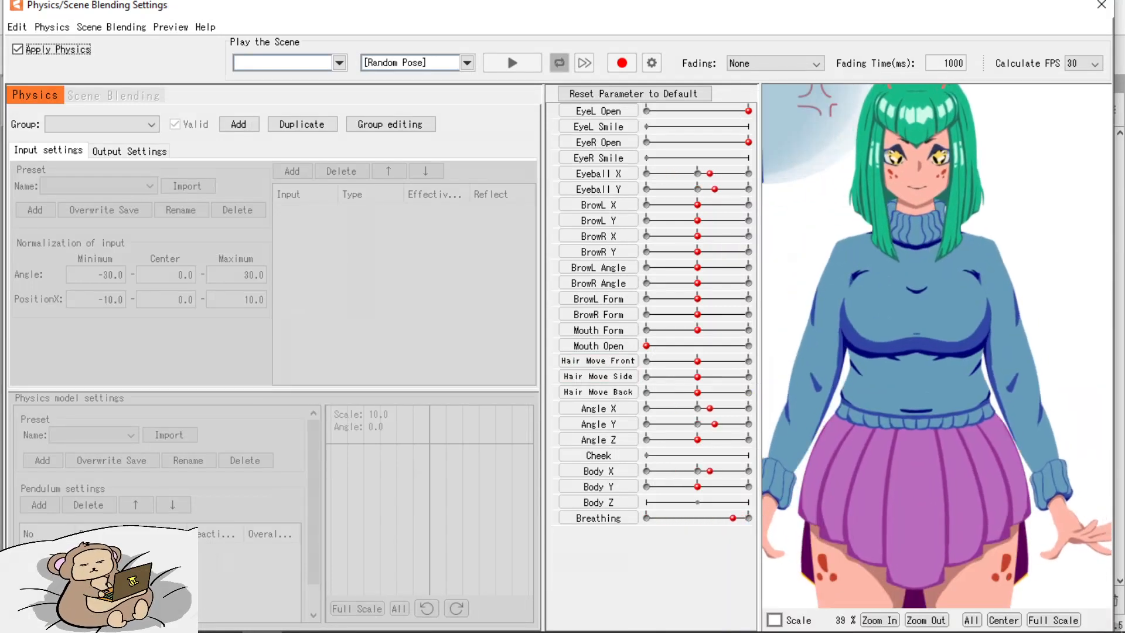
scroll(1015, 150, "down", 3)
left_click_drag(989, 327, 649, 538)
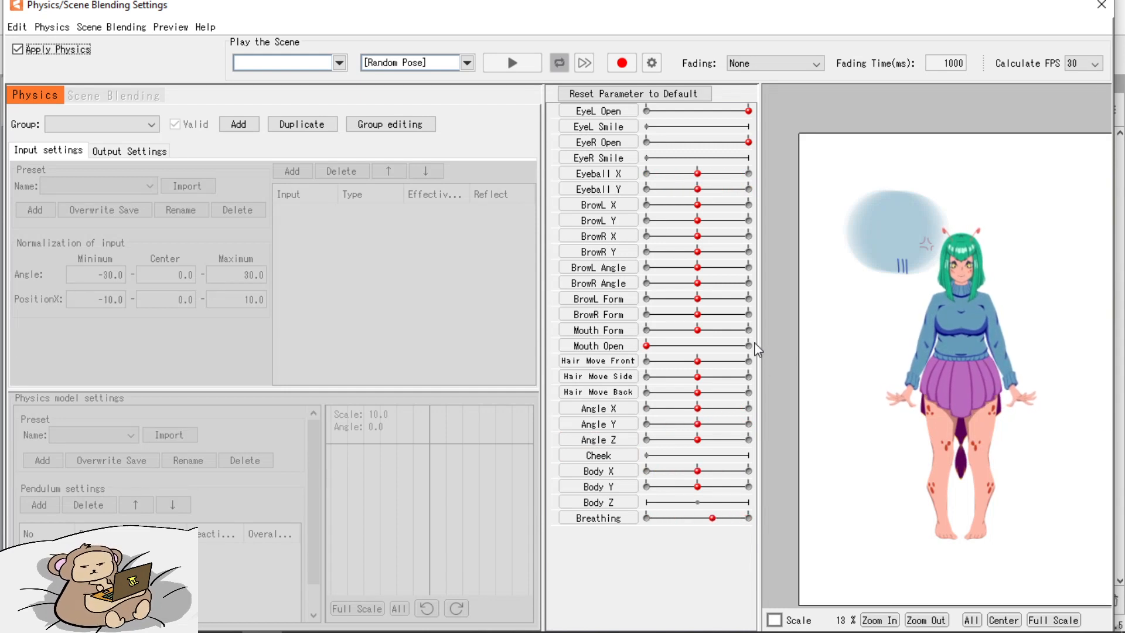
scroll(937, 295, "up", 3)
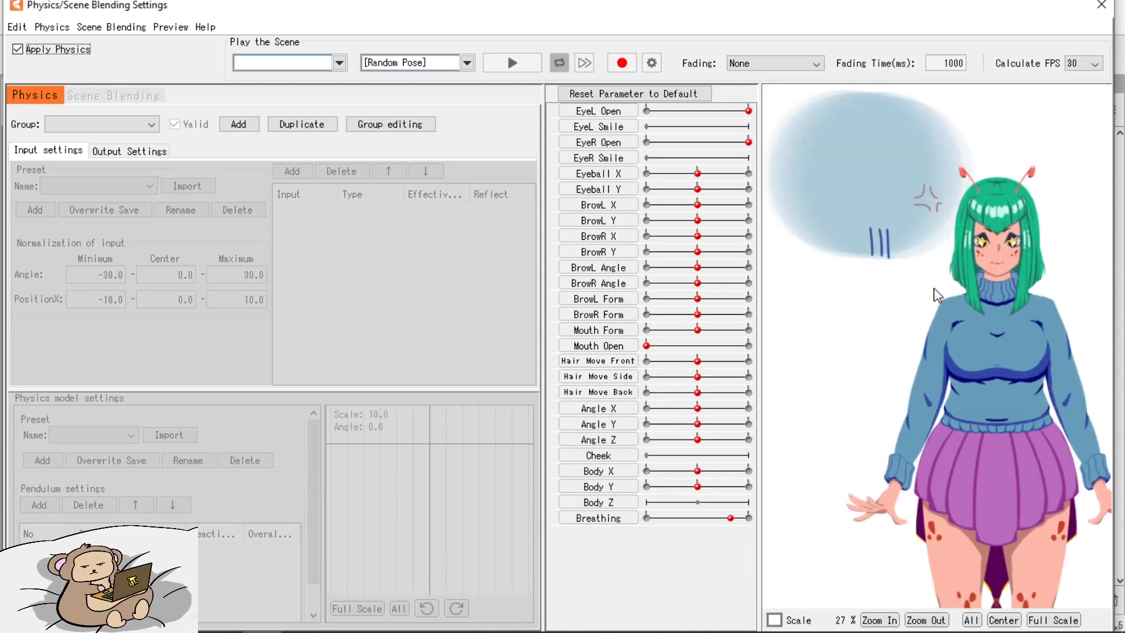
Add a physics group named hair that uses the Head Input preset.
left_click(238, 125)
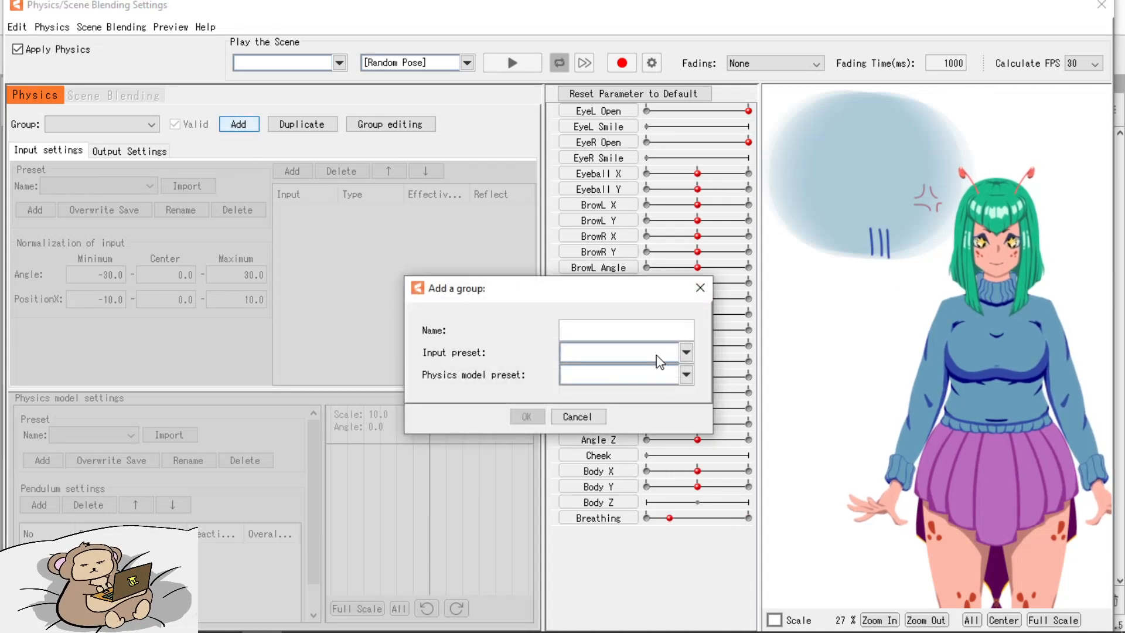
type("hair")
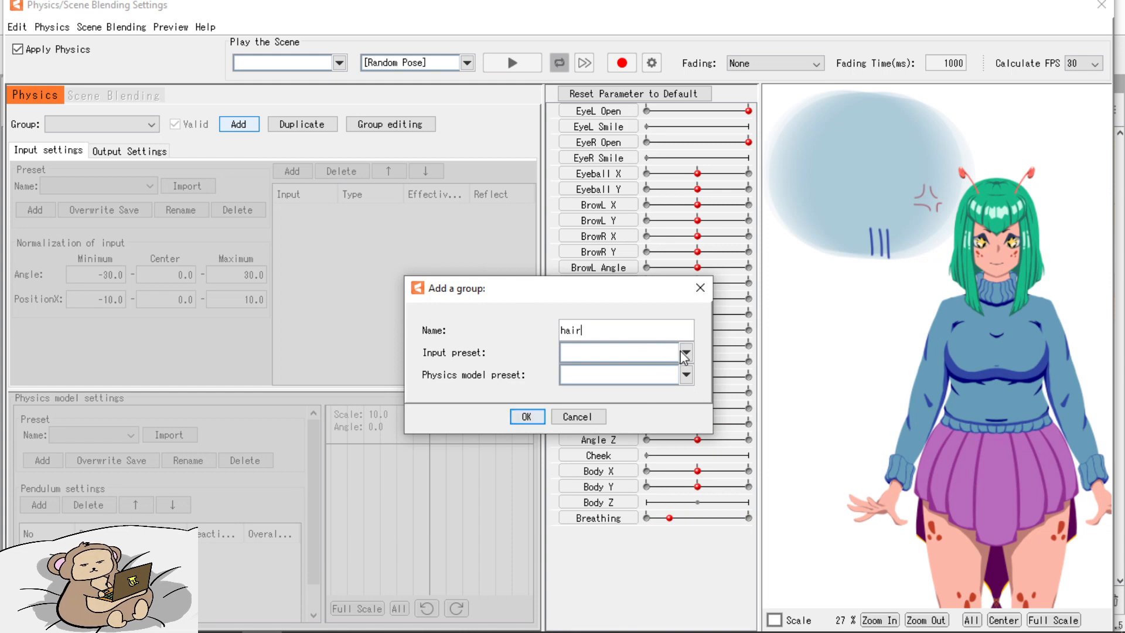
left_click(684, 353)
left_click(614, 384)
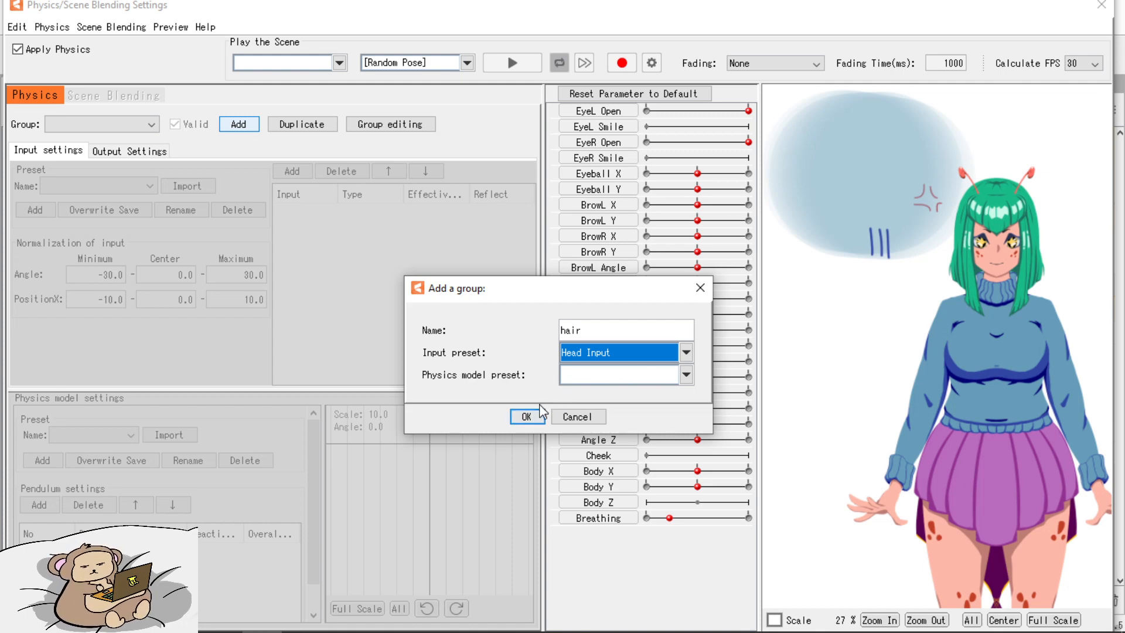
left_click(527, 416)
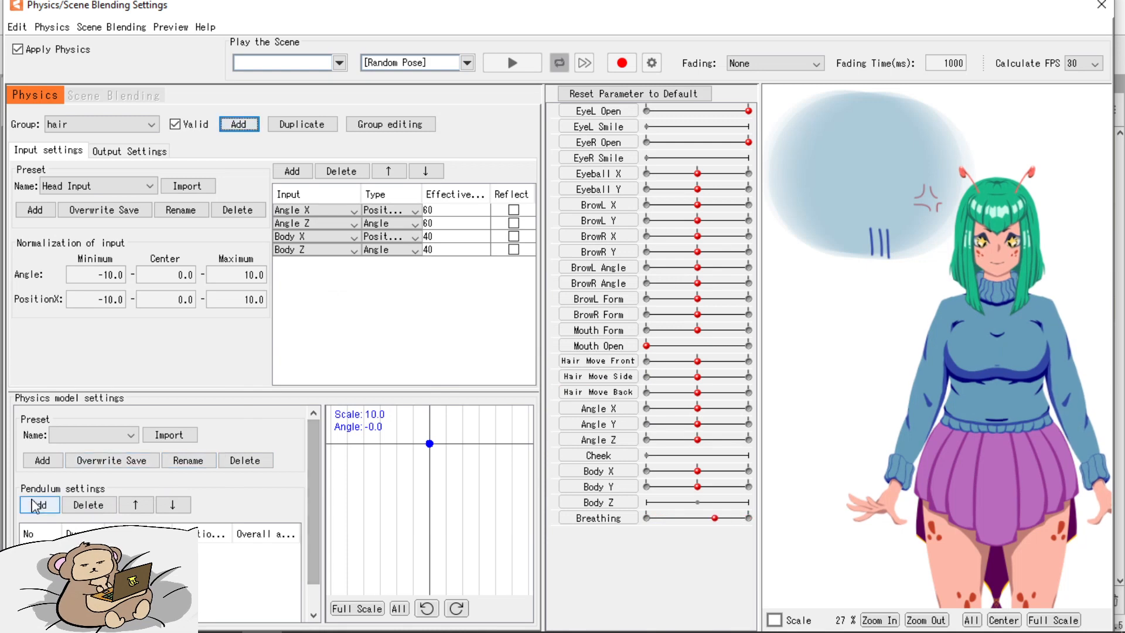
Add a pendulum to the hair group and assign Hair Move Front, Hair Move Side and Hair Move Back as its output parameters.
left_click(37, 505)
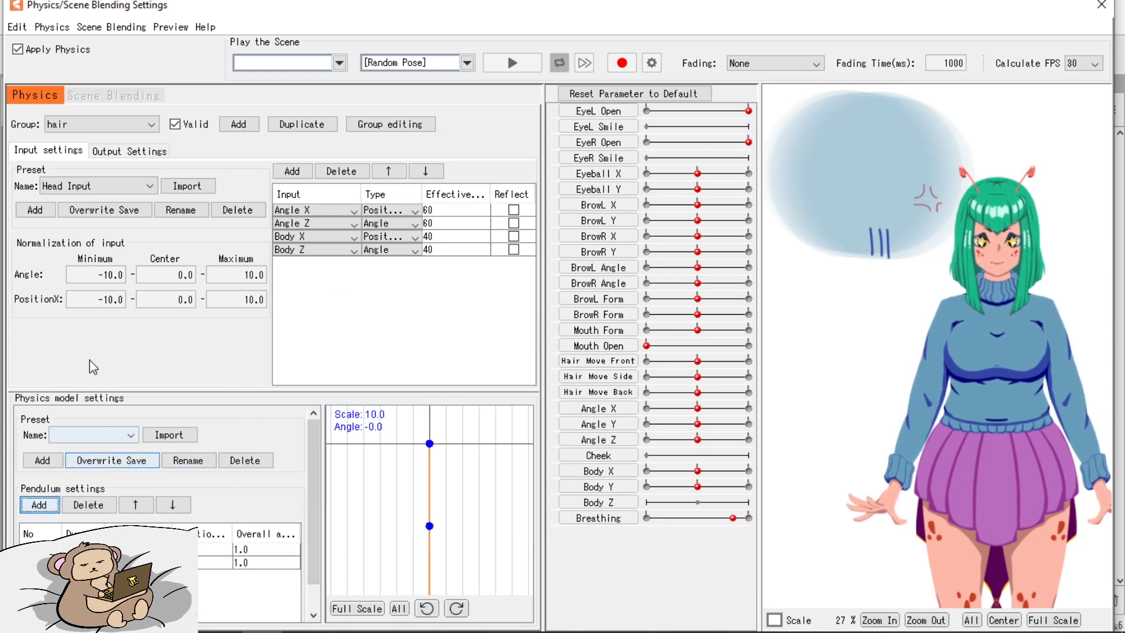
left_click(144, 151)
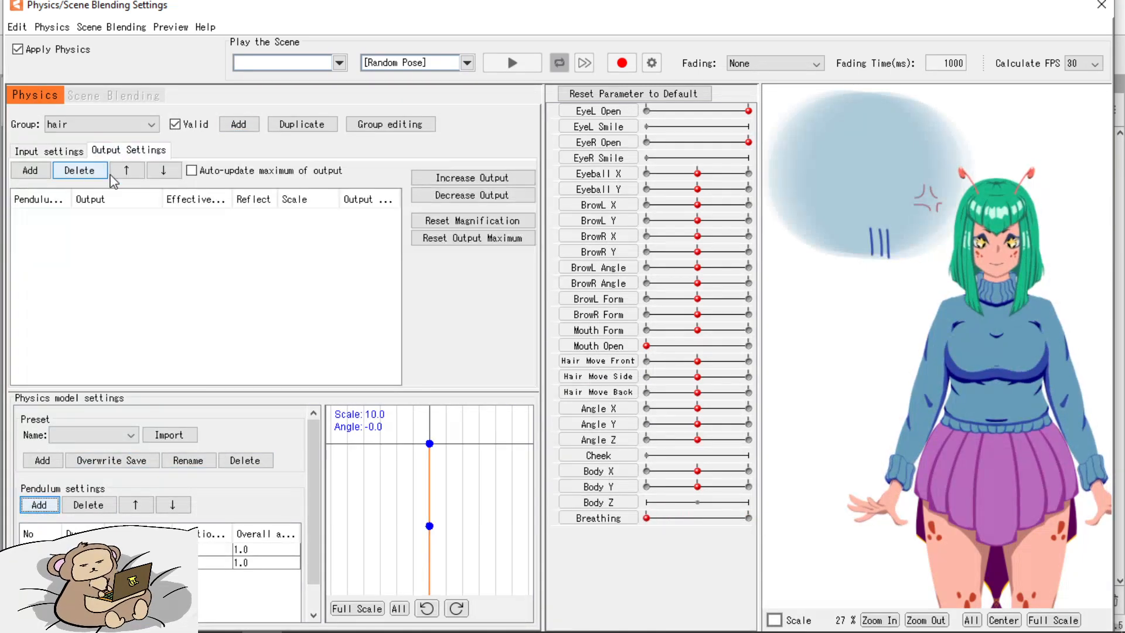
left_click(30, 171)
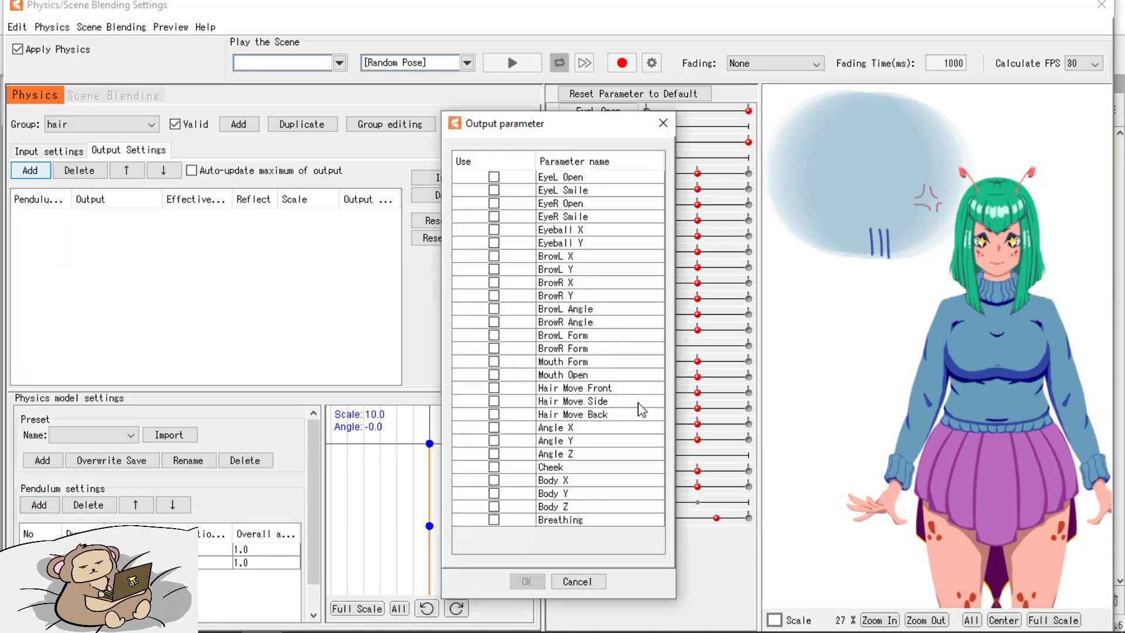
left_click(494, 414)
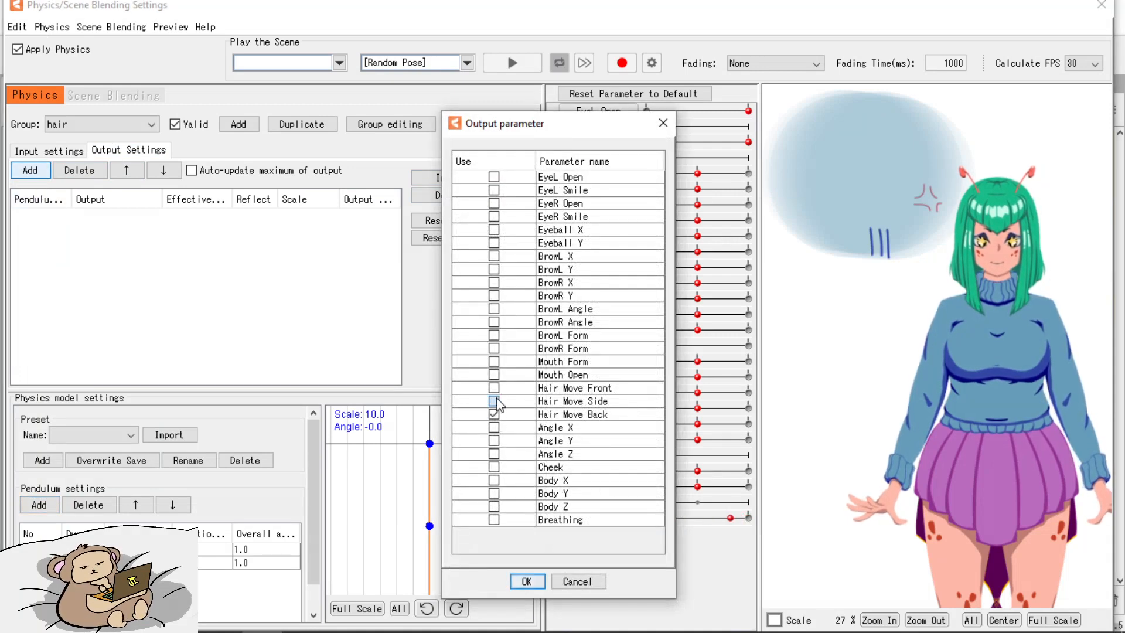
left_click(493, 401)
left_click(494, 387)
left_click(527, 581)
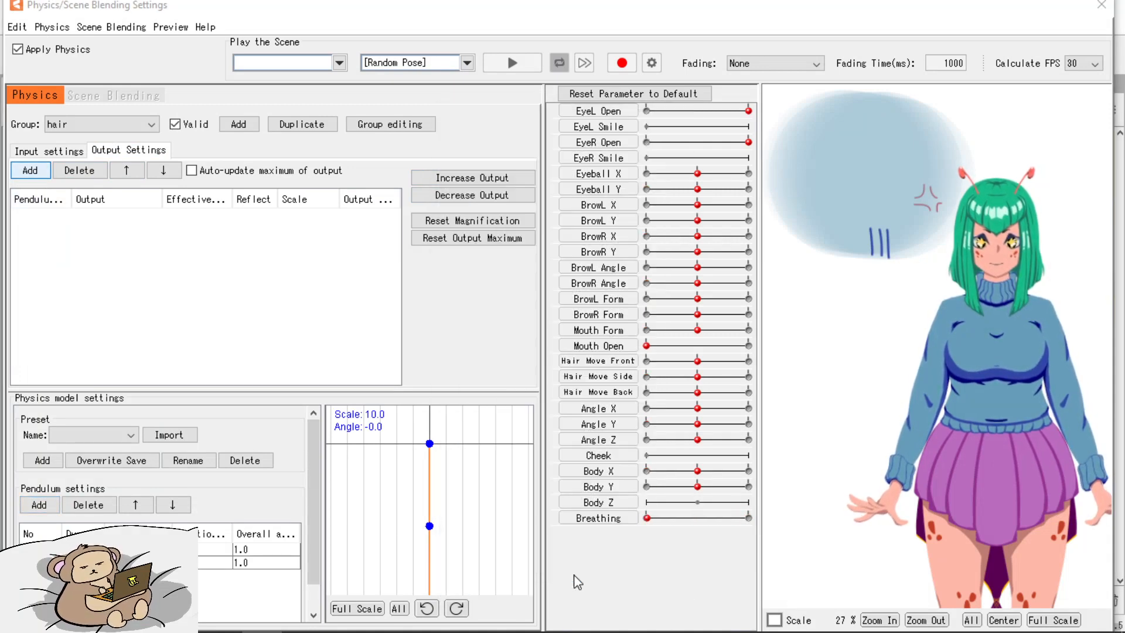
Try out the hair sway on the preview character, then close the physics settings and save the model.
left_click_drag(1010, 230, 972, 380)
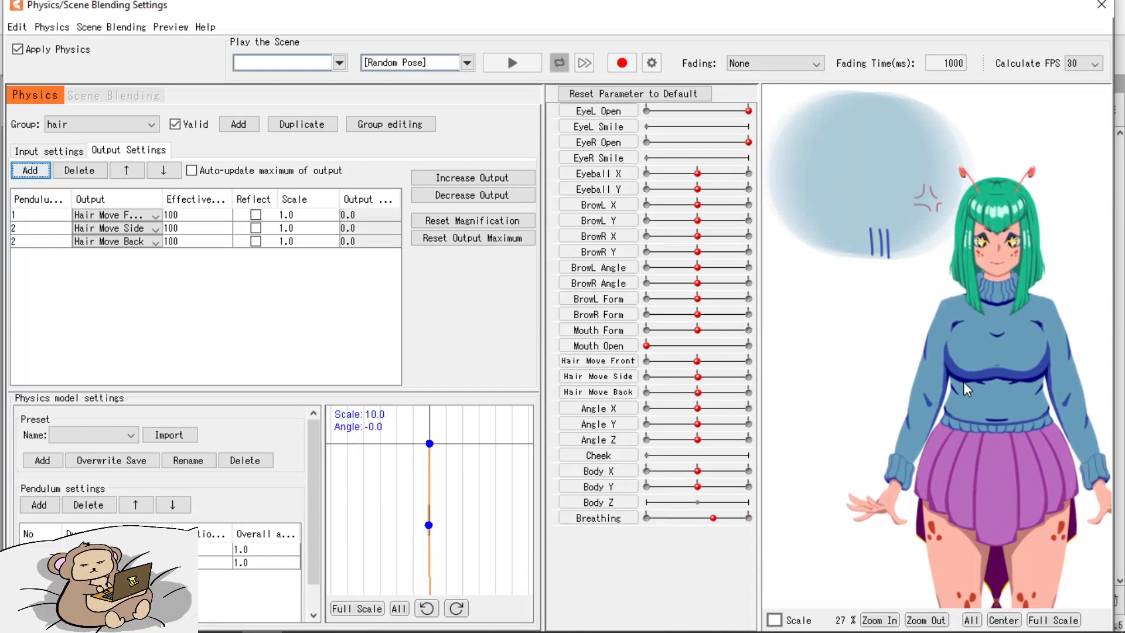
scroll(856, 298, "down", 1)
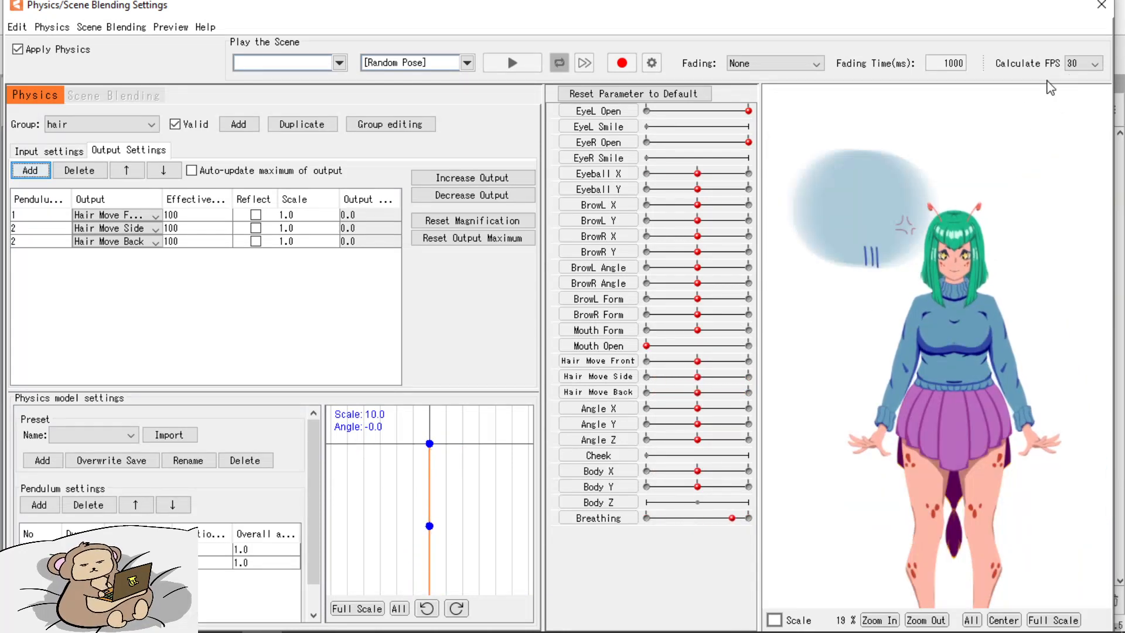
left_click(1101, 5)
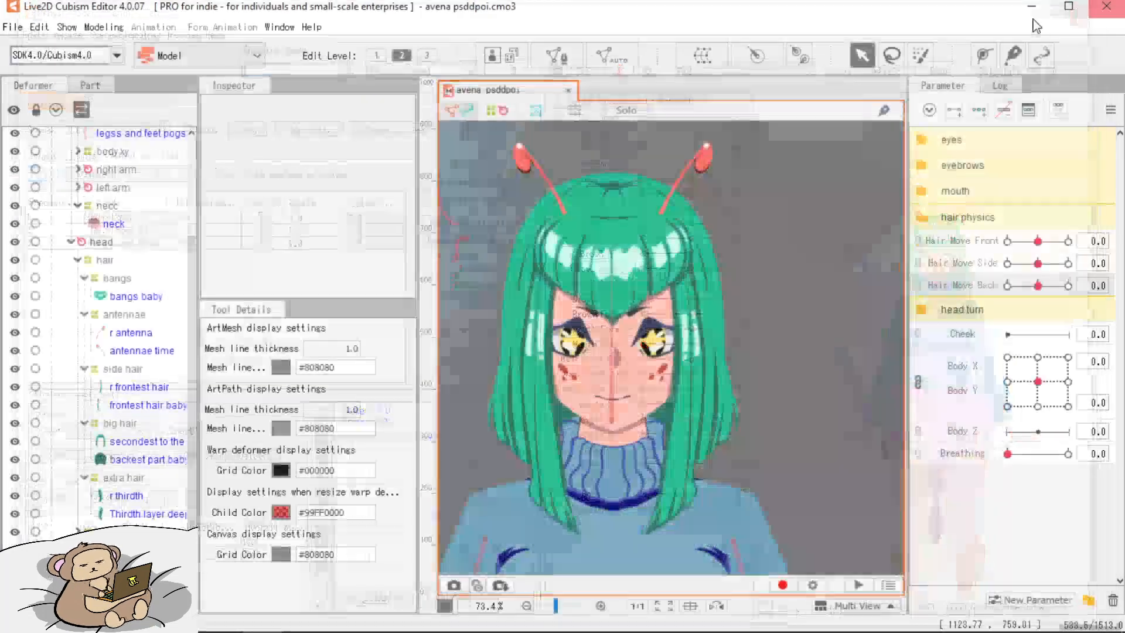
key("ctrl+s")
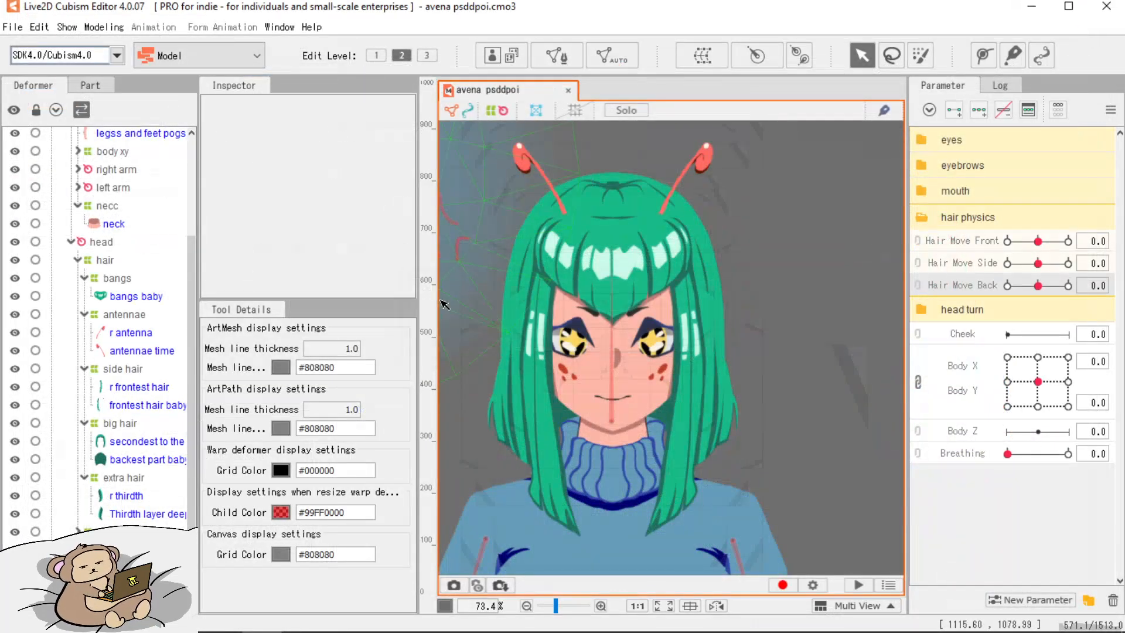
Export the model for SDK 3.3 / Cubism3.3 with its physics file as avena psddpoi.moc3 into the practice live2d folder.
left_click(10, 28)
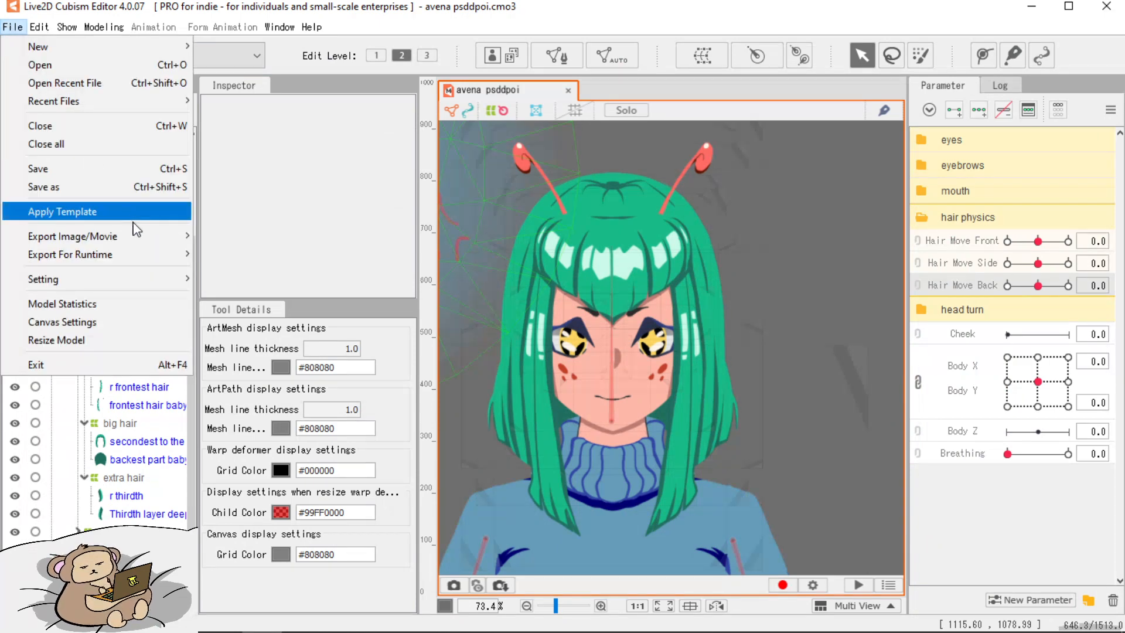
mouse_move(162, 267)
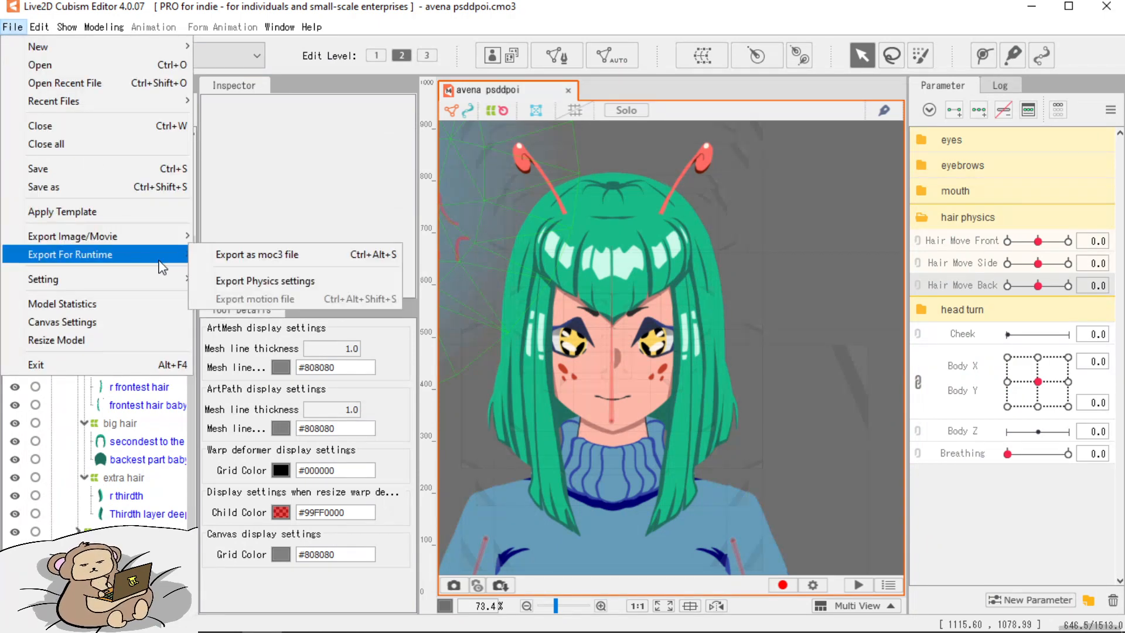
left_click(260, 259)
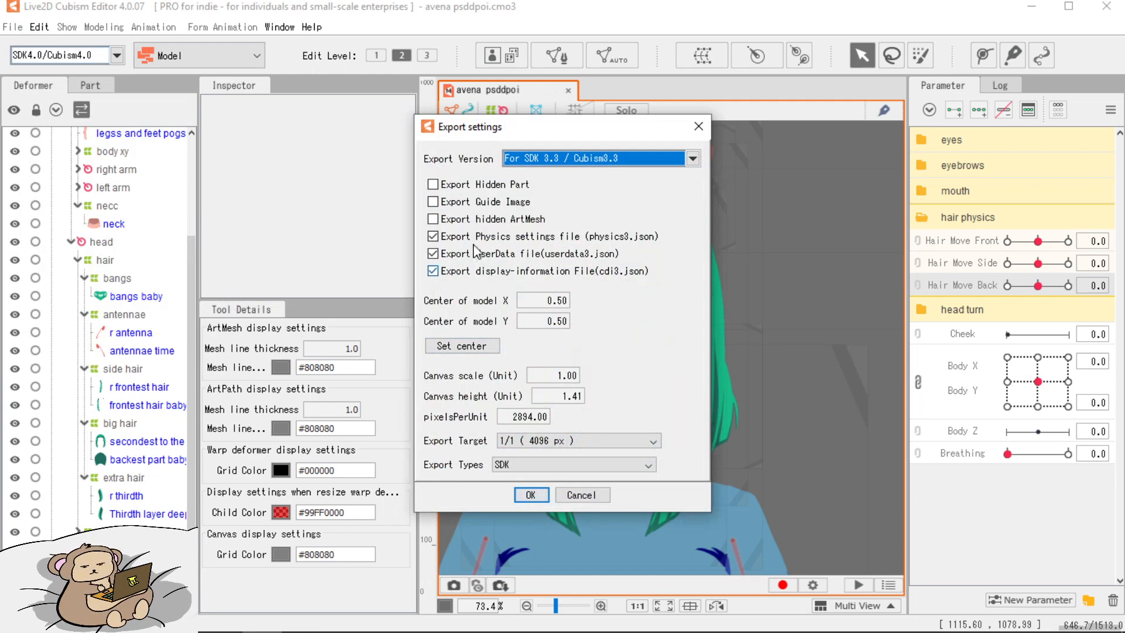
left_click(531, 494)
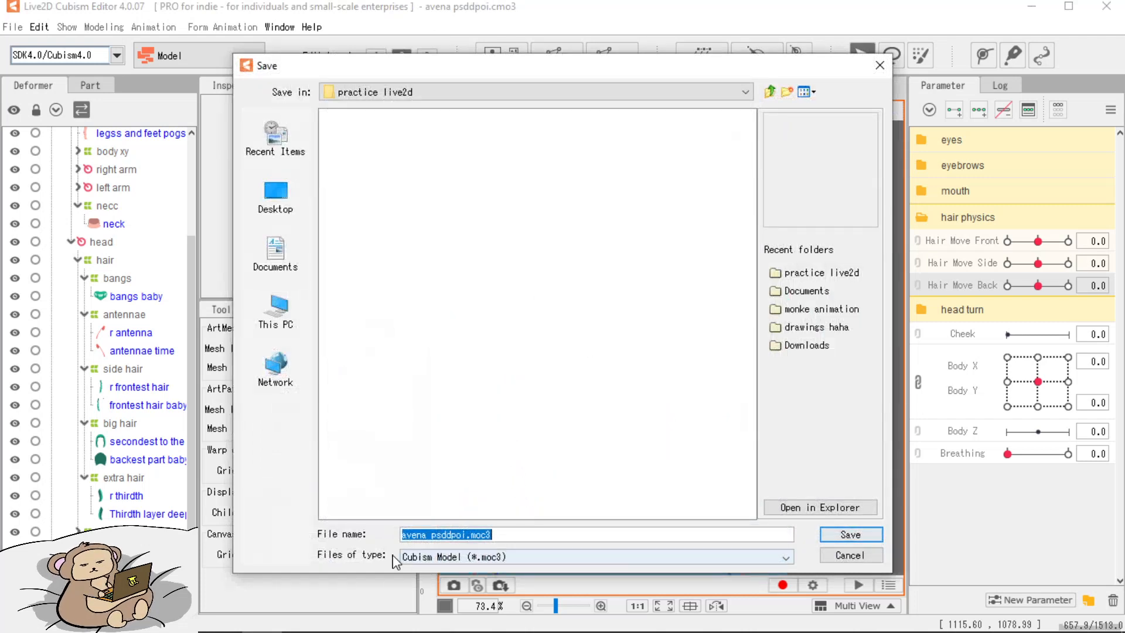
left_click(851, 537)
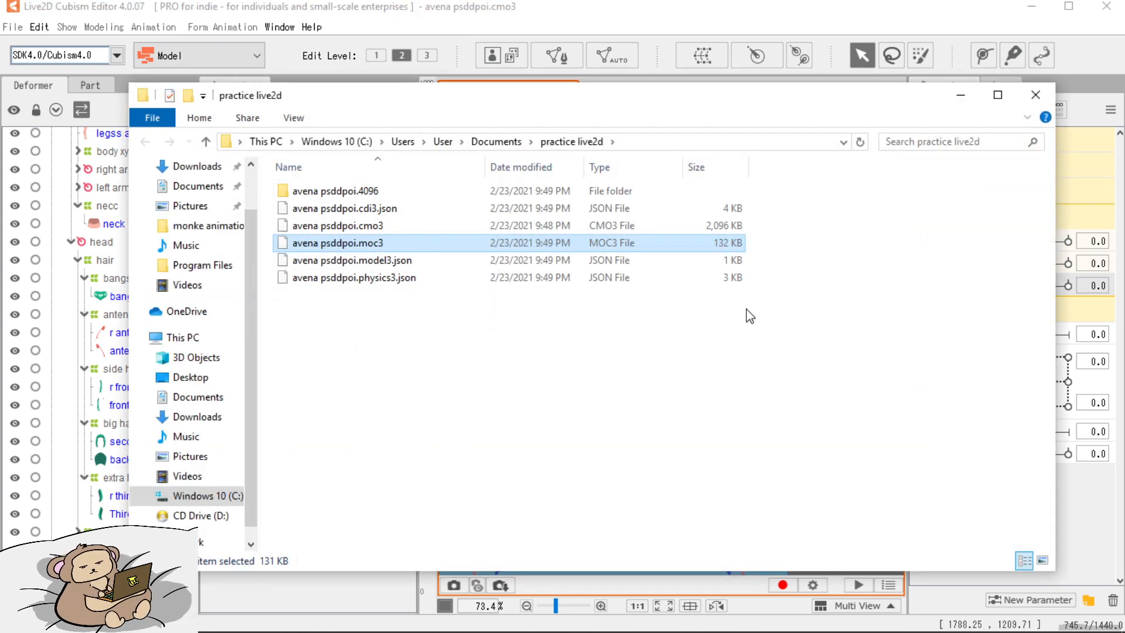
left_click(1035, 95)
Launch PrprLive from the desktop, switch to its window and dismiss the Prpr Notice.
left_click(1036, 8)
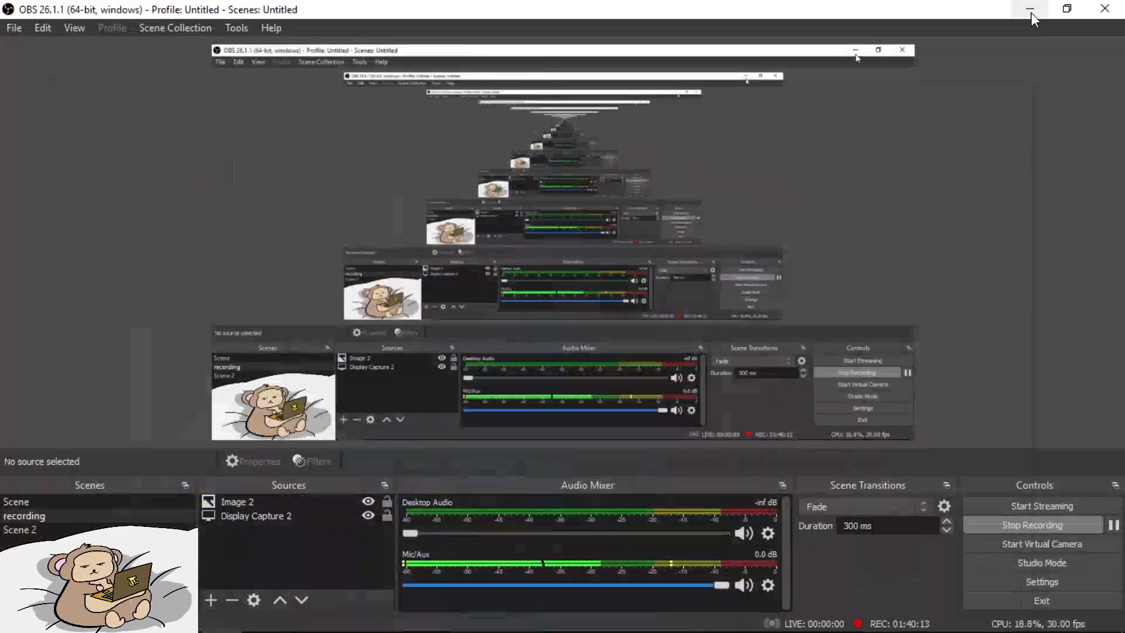
left_click(1033, 6)
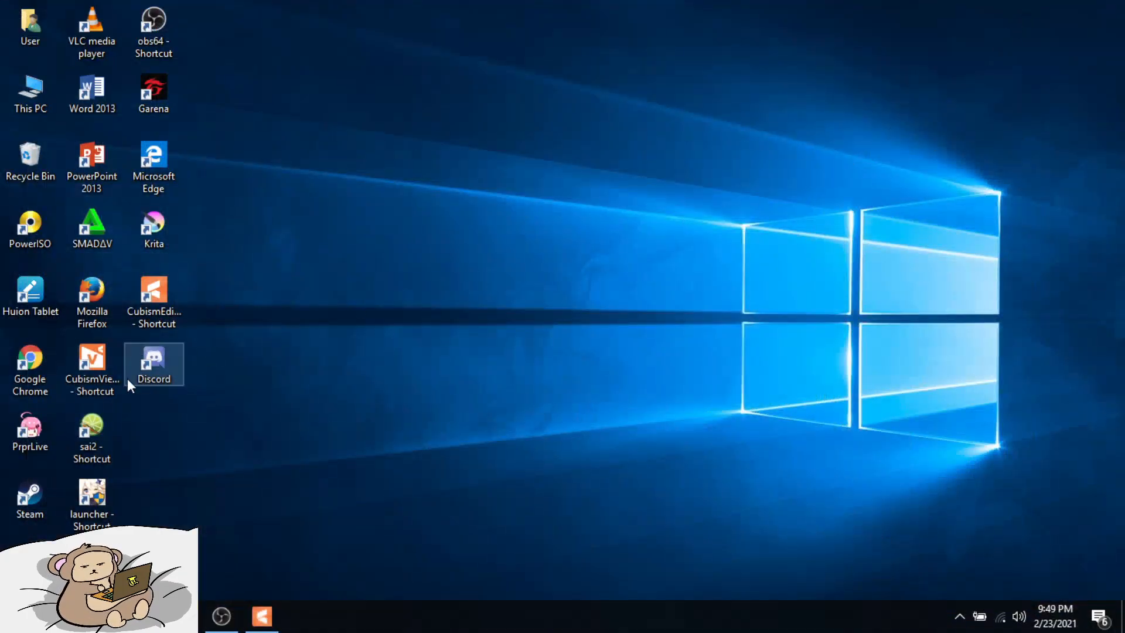
left_click(46, 430)
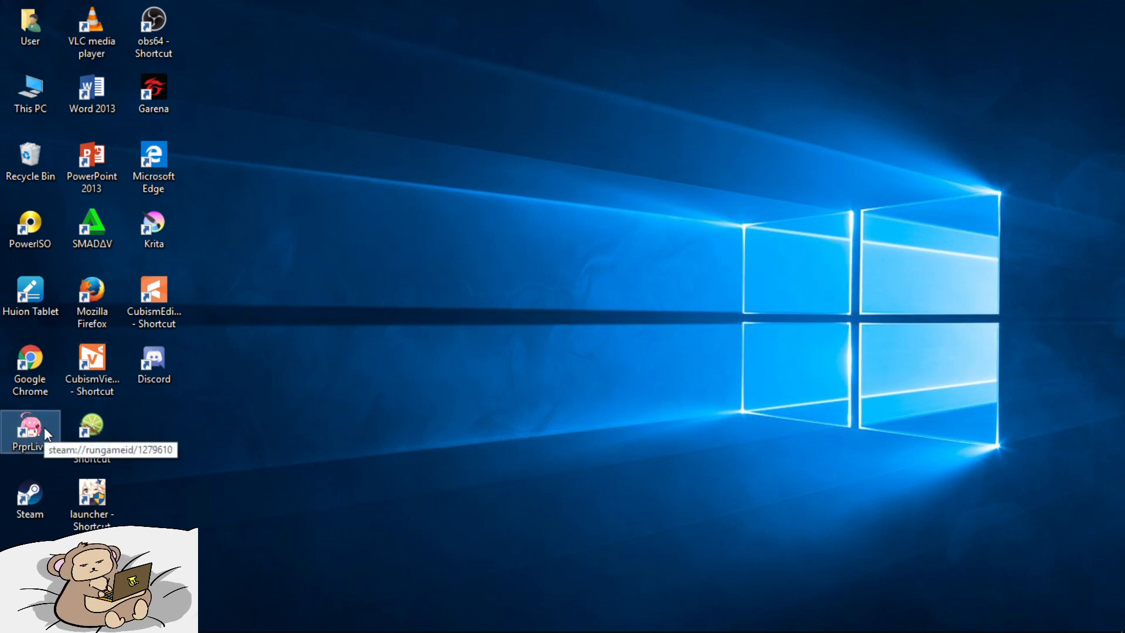
mouse_move(220, 630)
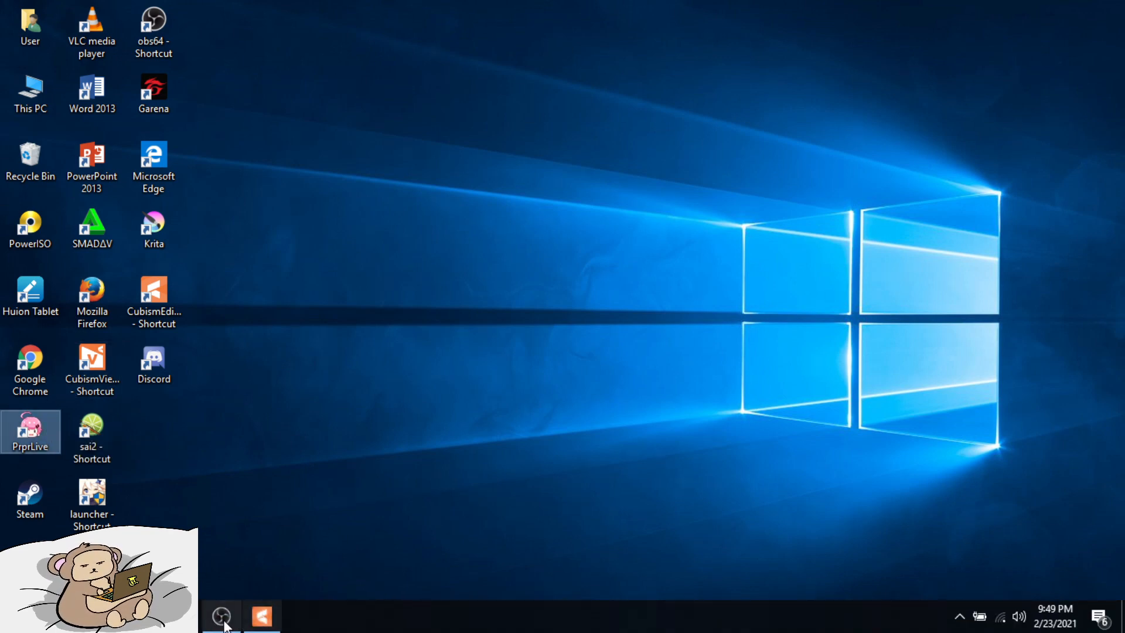
left_click(262, 615)
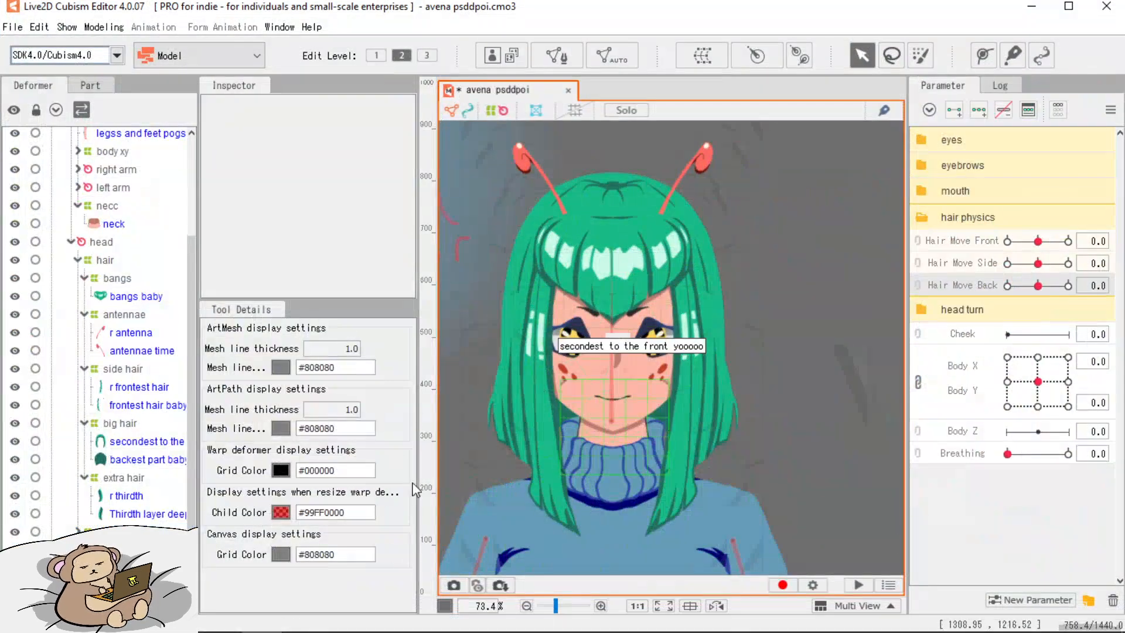
mouse_move(218, 626)
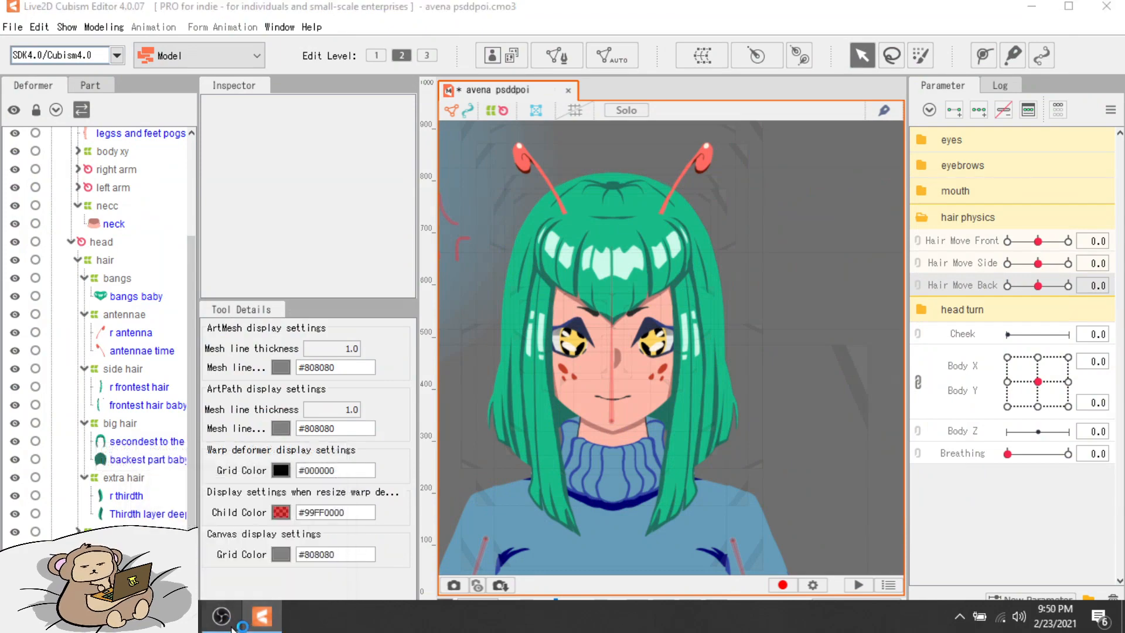
left_click(234, 623)
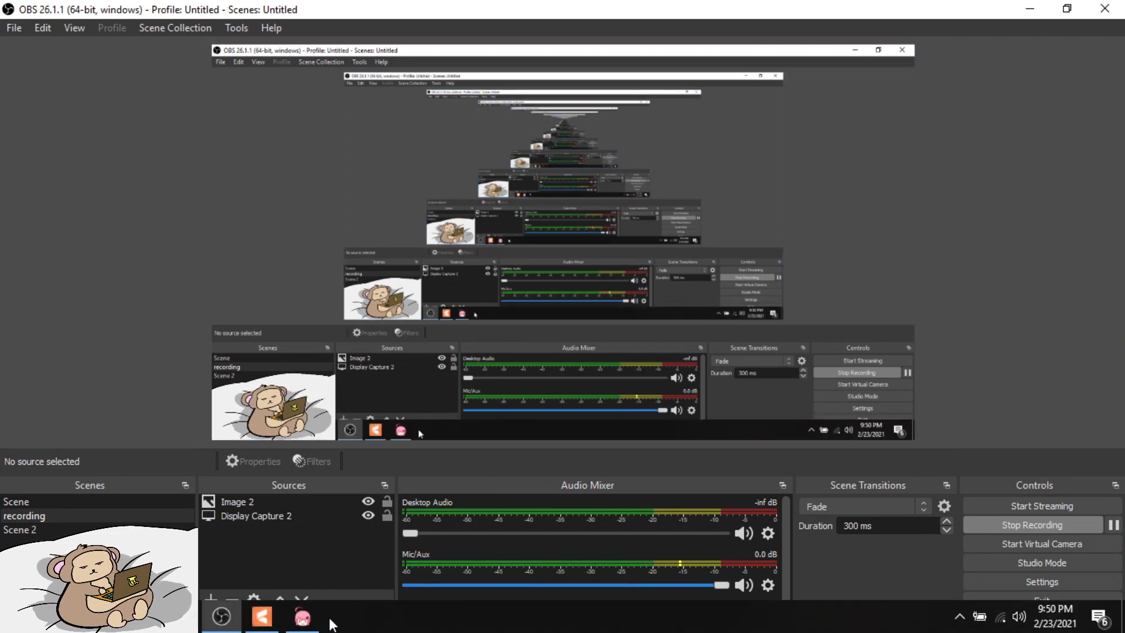
left_click(312, 624)
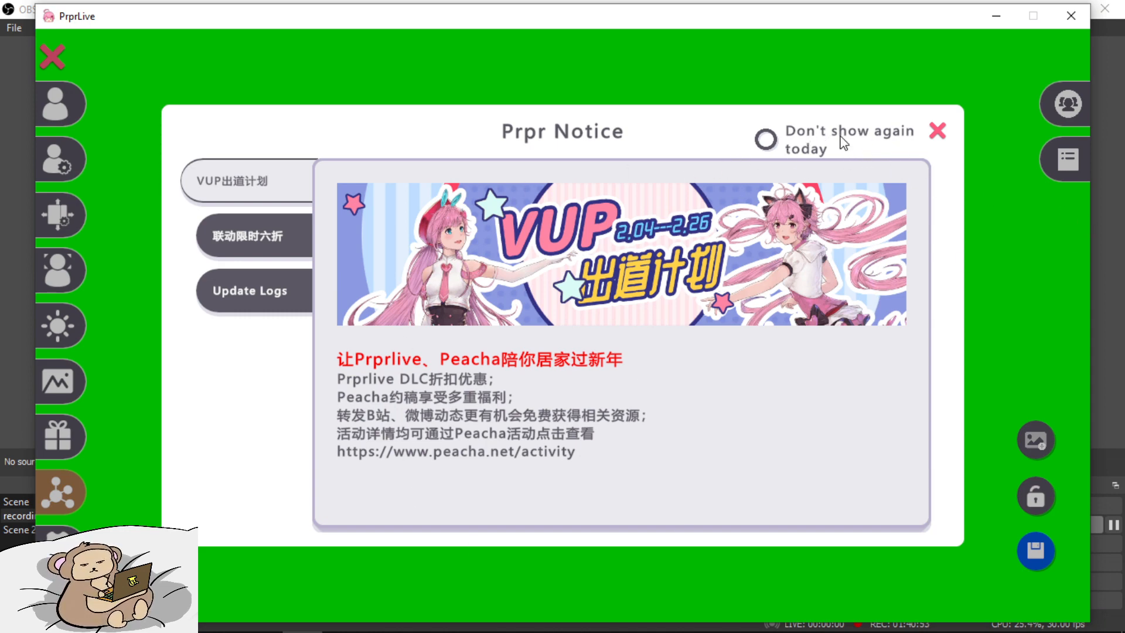
left_click(938, 132)
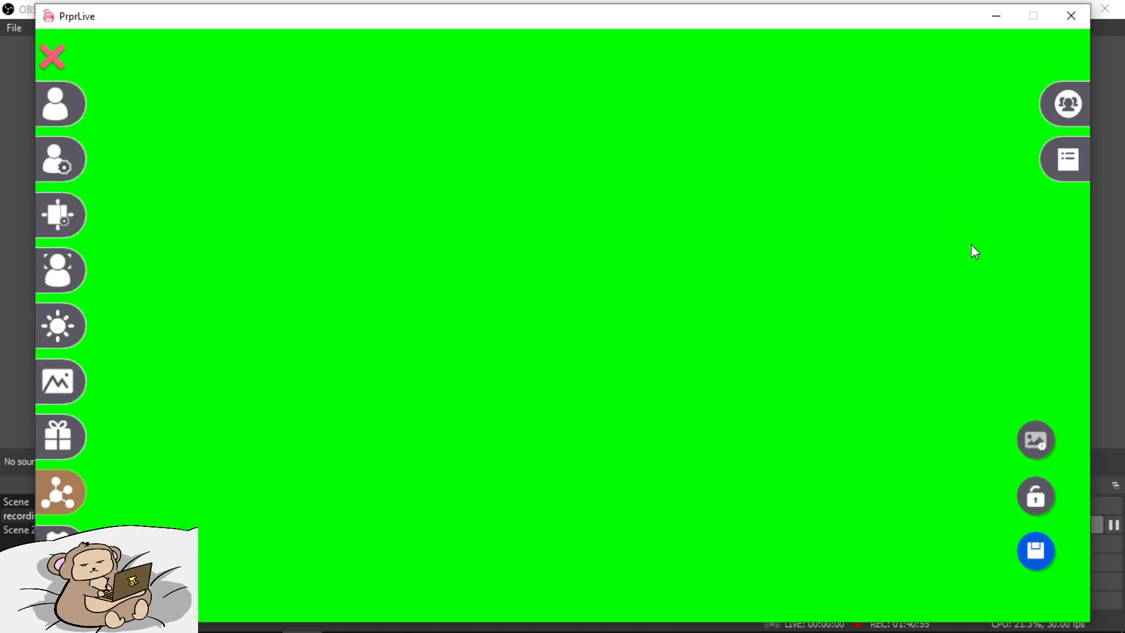
Replace the green backdrop with the animated background in PrprLive.
left_click(1036, 436)
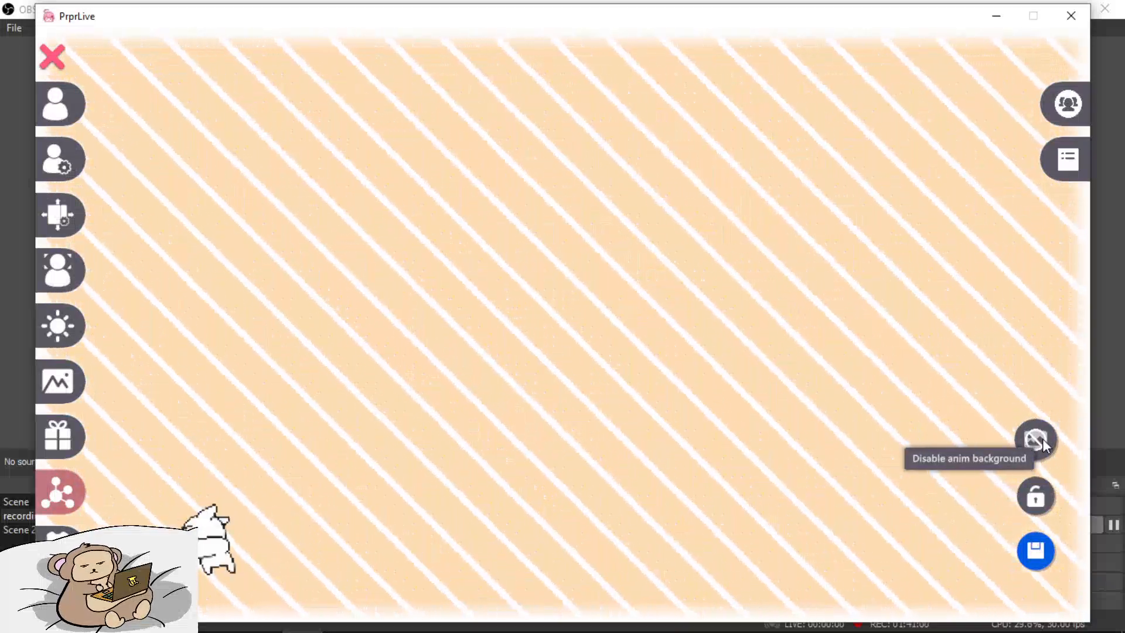
left_click(1037, 440)
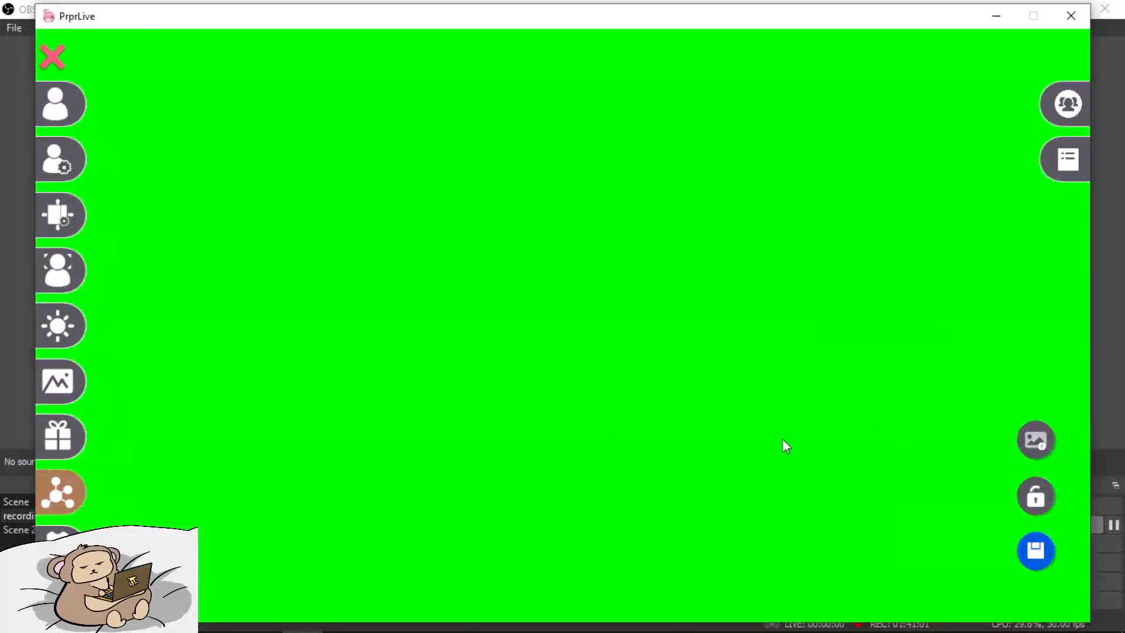
left_click(1046, 440)
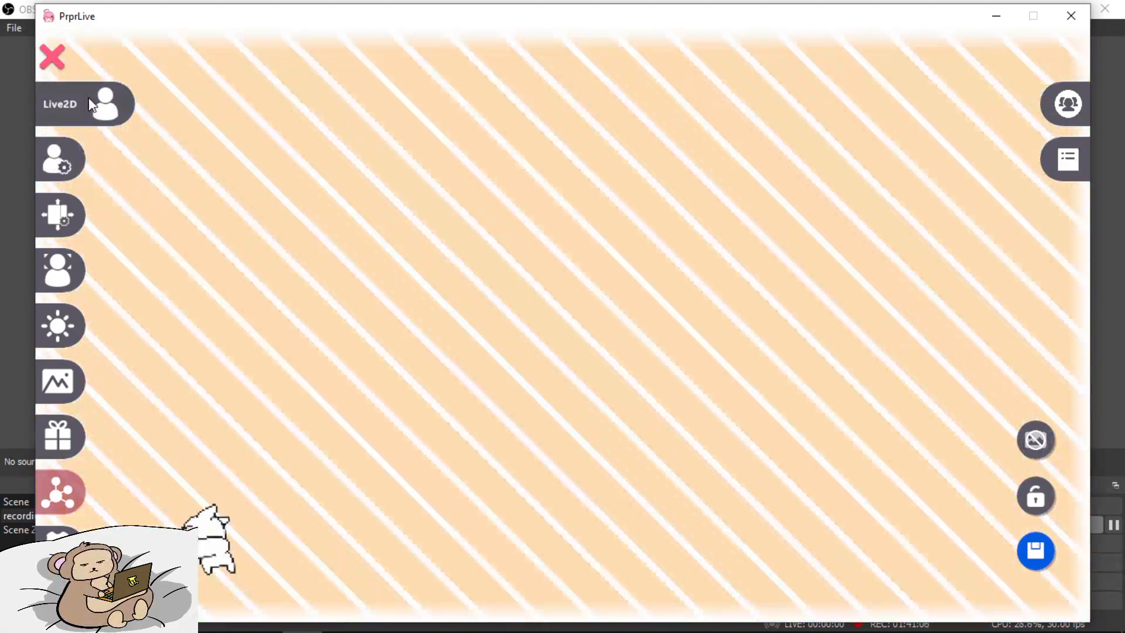
Load avena psddpoi.model3.json from the practice live2d folder as the Live2D model and dismiss the model transform instructions.
left_click(78, 99)
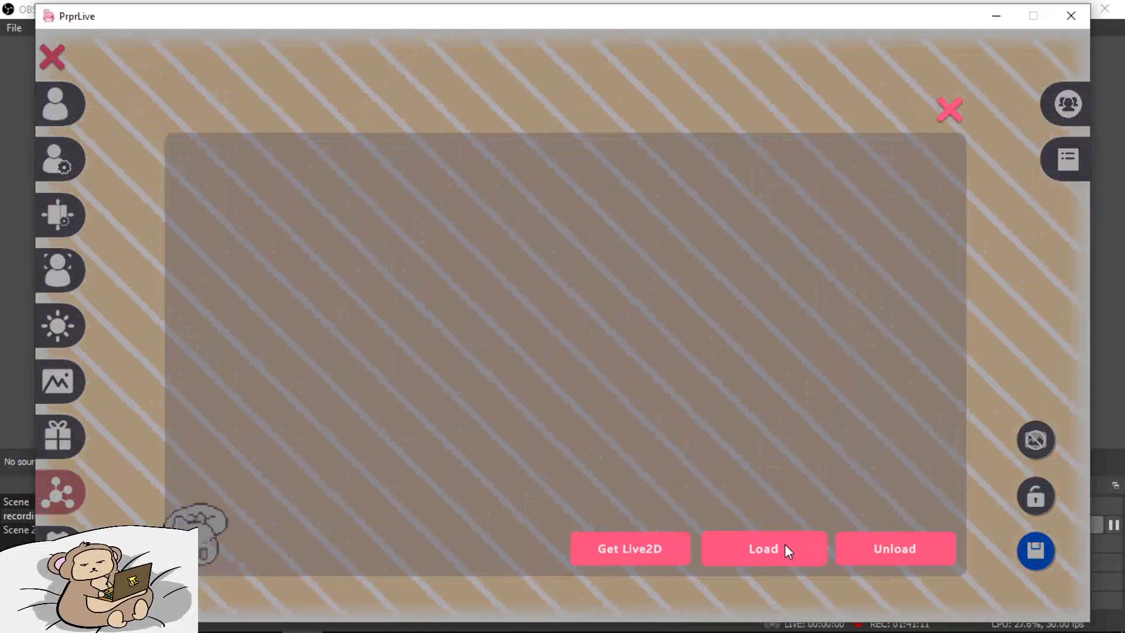
left_click(785, 546)
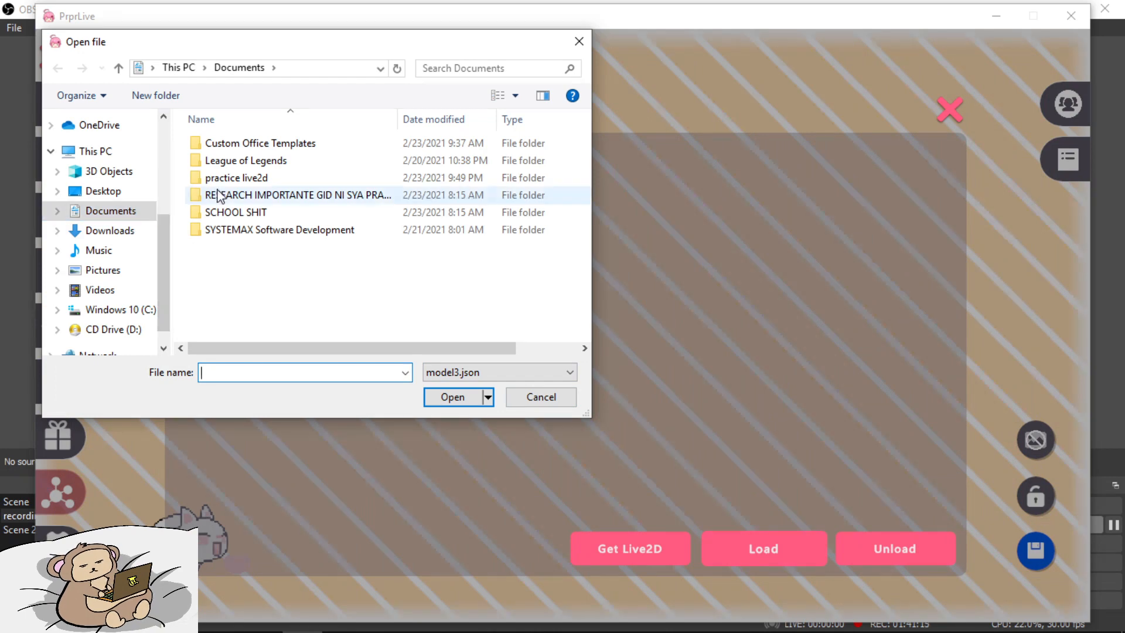
double_click(232, 181)
left_click(240, 162)
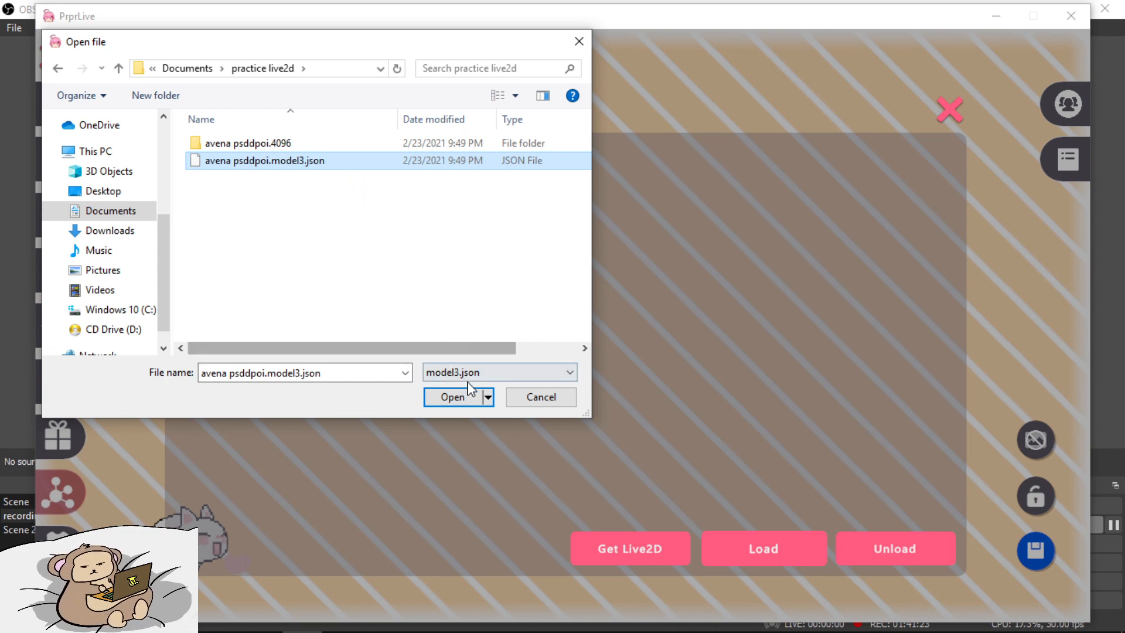
left_click(456, 396)
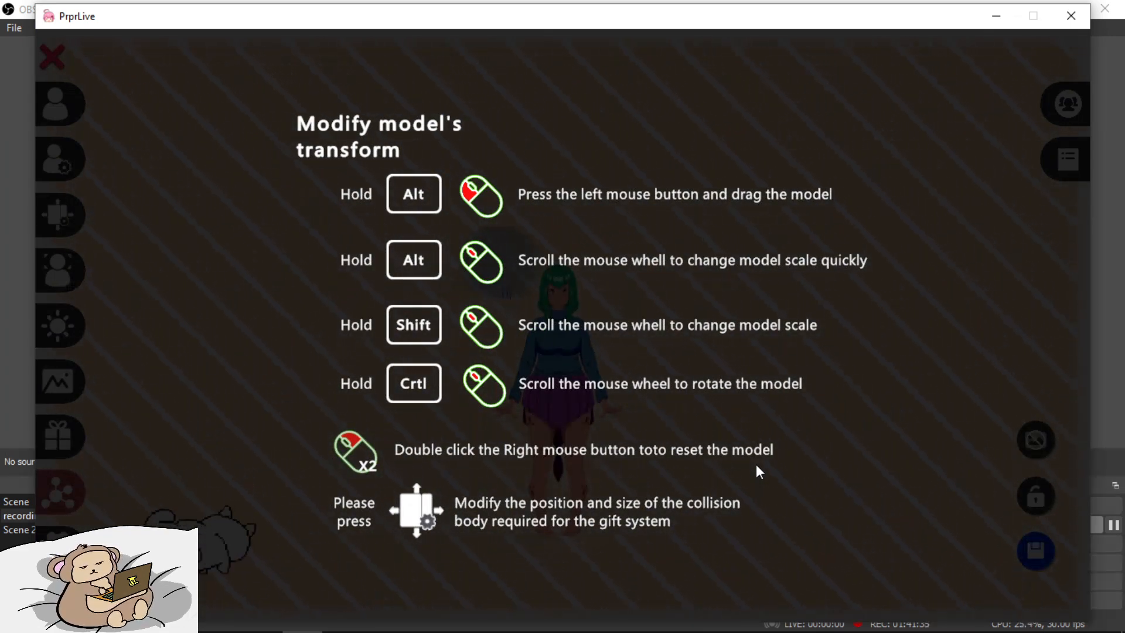
left_click(229, 319)
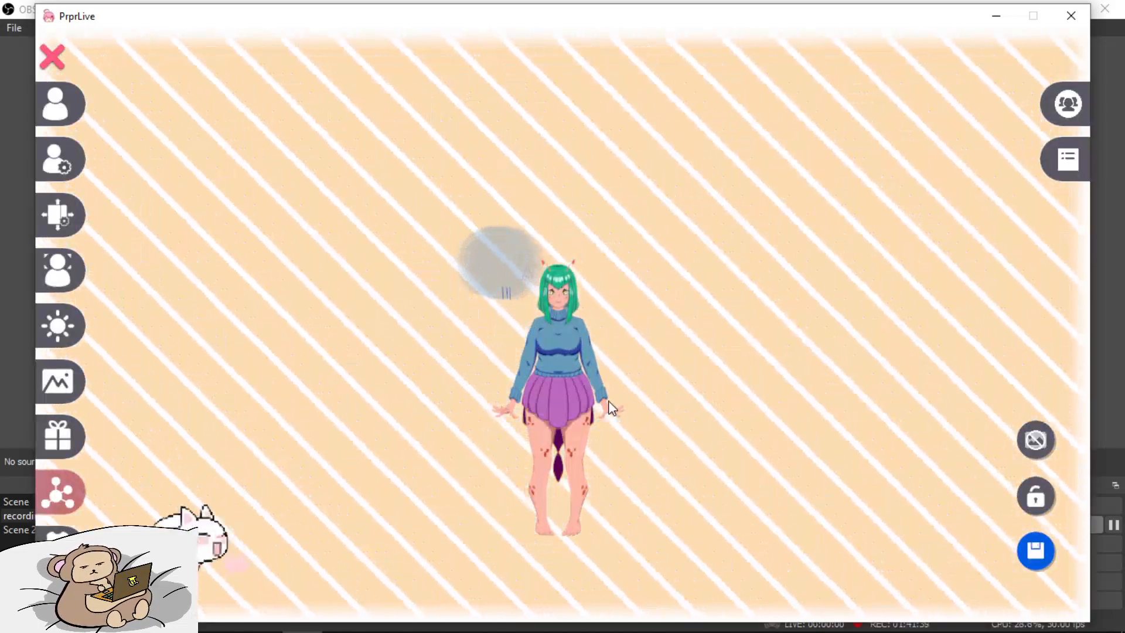
Enlarge the loaded character and reposition it so its head and upper body fill the scene.
scroll(556, 348, "up", 10)
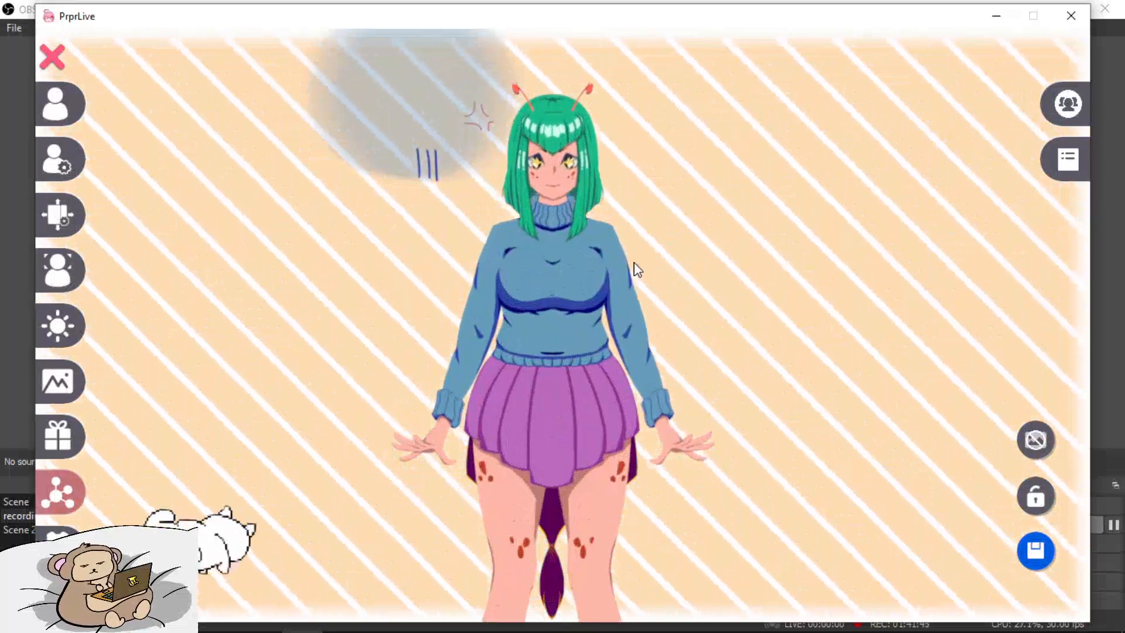
scroll(603, 268, "up", 3)
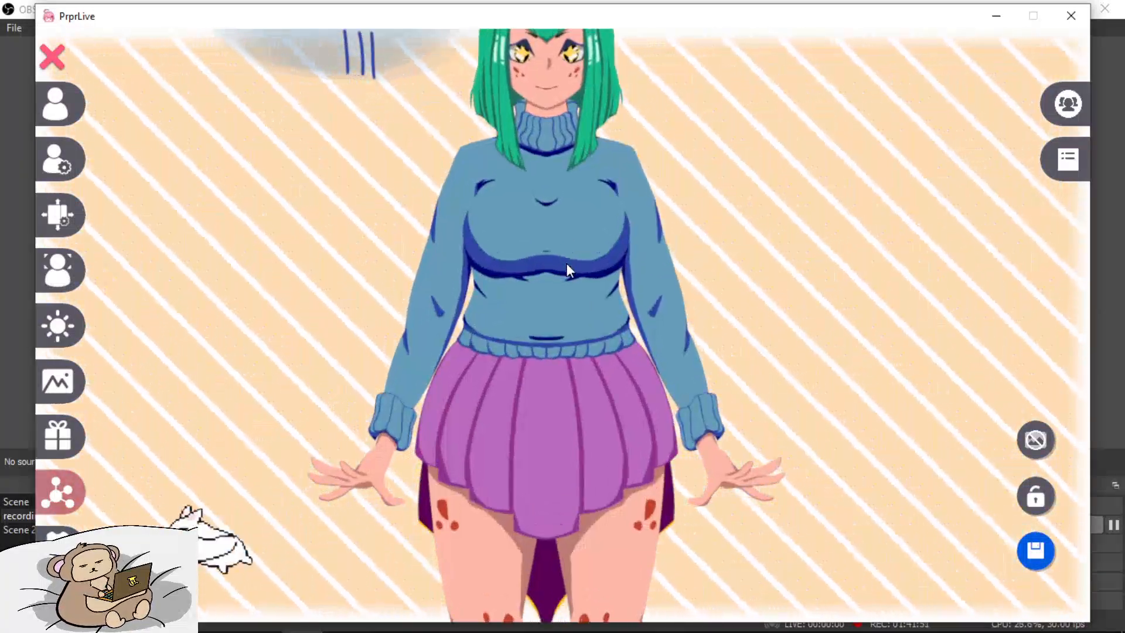
scroll(571, 386, "up", 2)
scroll(570, 386, "down", 2)
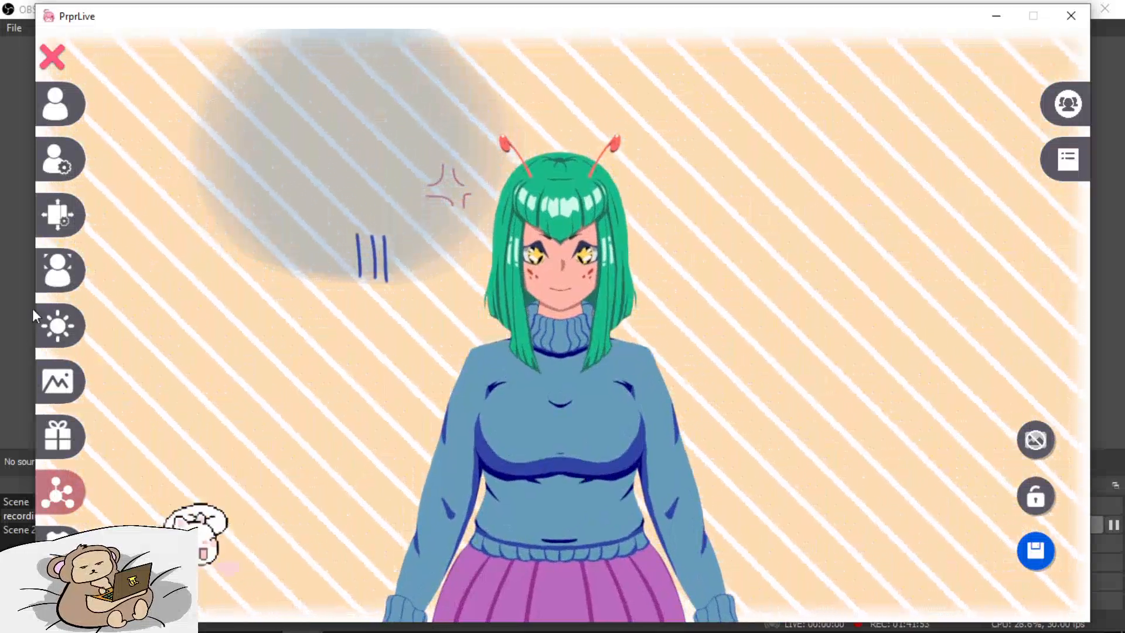
Start the built-in face capture with the HP TrueVision HD Camera and close the face-capture settings.
left_click(65, 266)
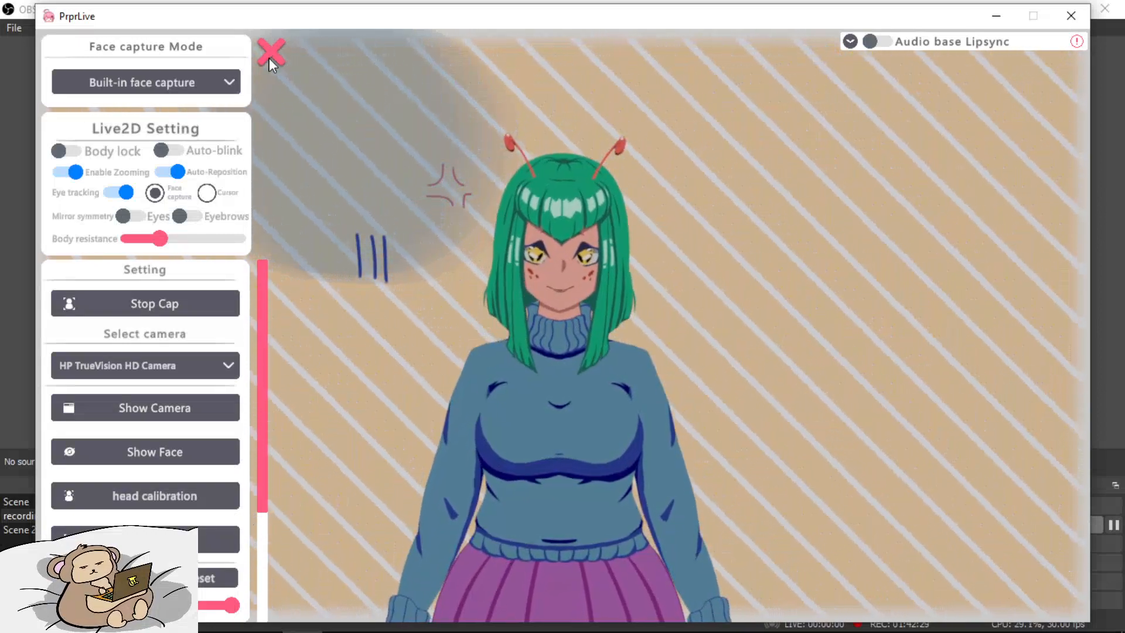
left_click(269, 58)
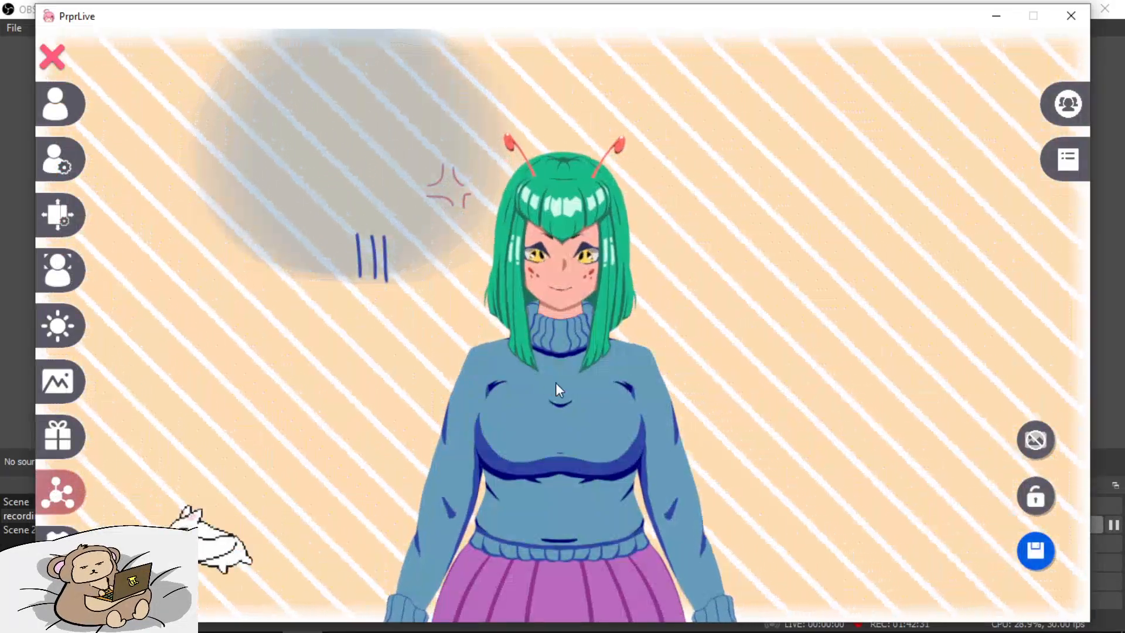
Scale the character down and reposition it so it shows from the antennae to the thighs.
scroll(609, 375, "down", 2)
left_click_drag(612, 489, 612, 368)
scroll(613, 372, "down", 1)
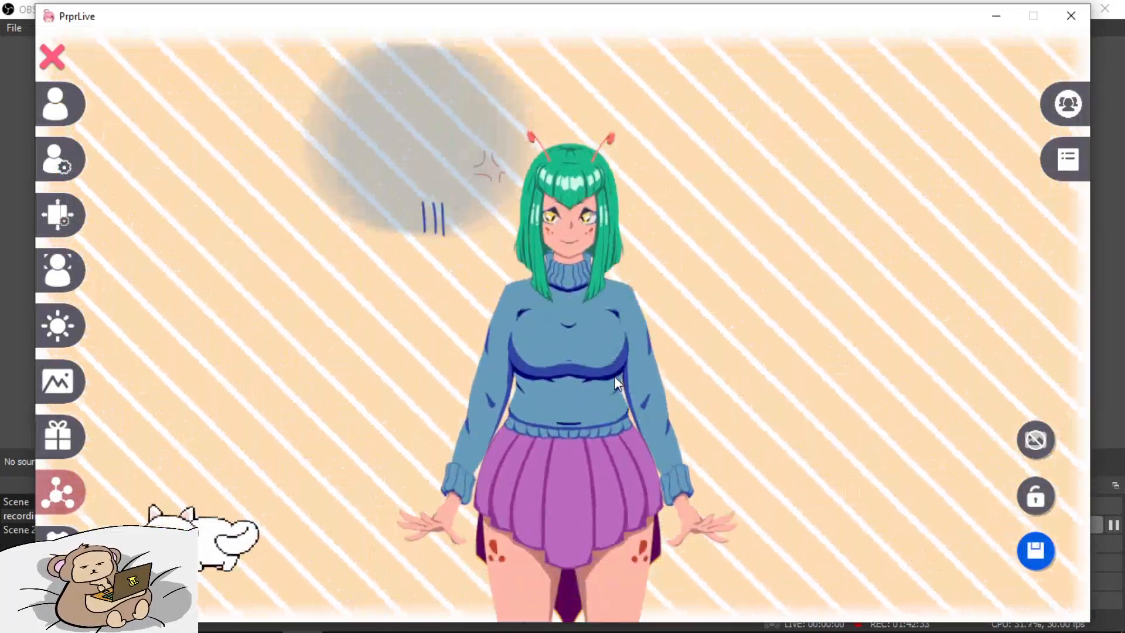
scroll(603, 409, "down", 1)
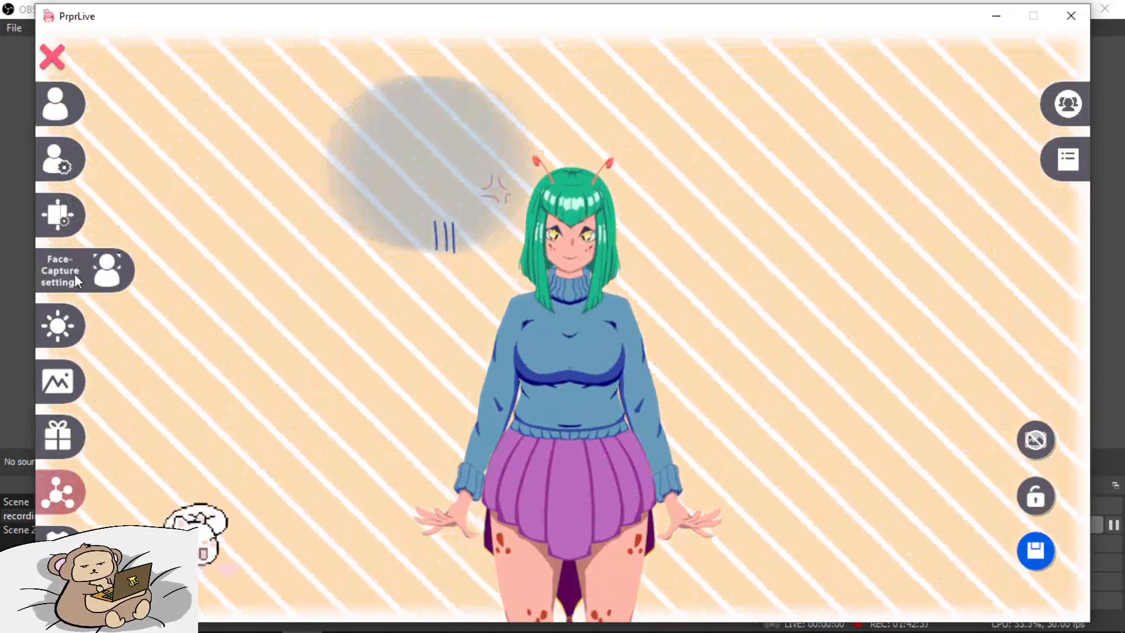
Stop the face capture in the face-capture settings and switch to OBS.
left_click(75, 273)
left_click(151, 305)
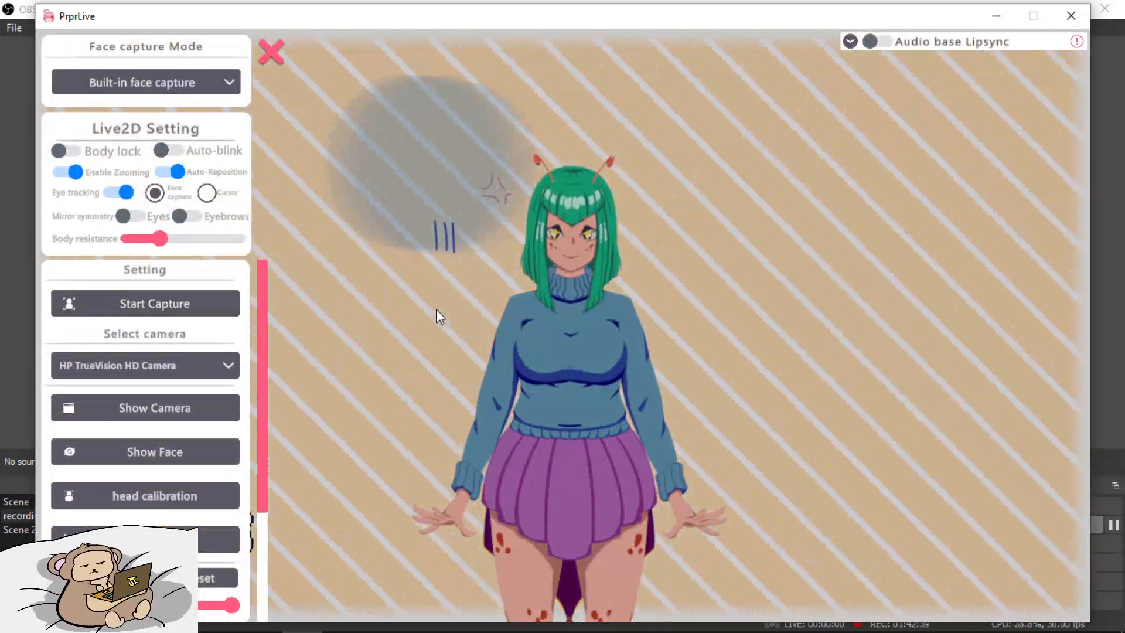
key("alt+Tab")
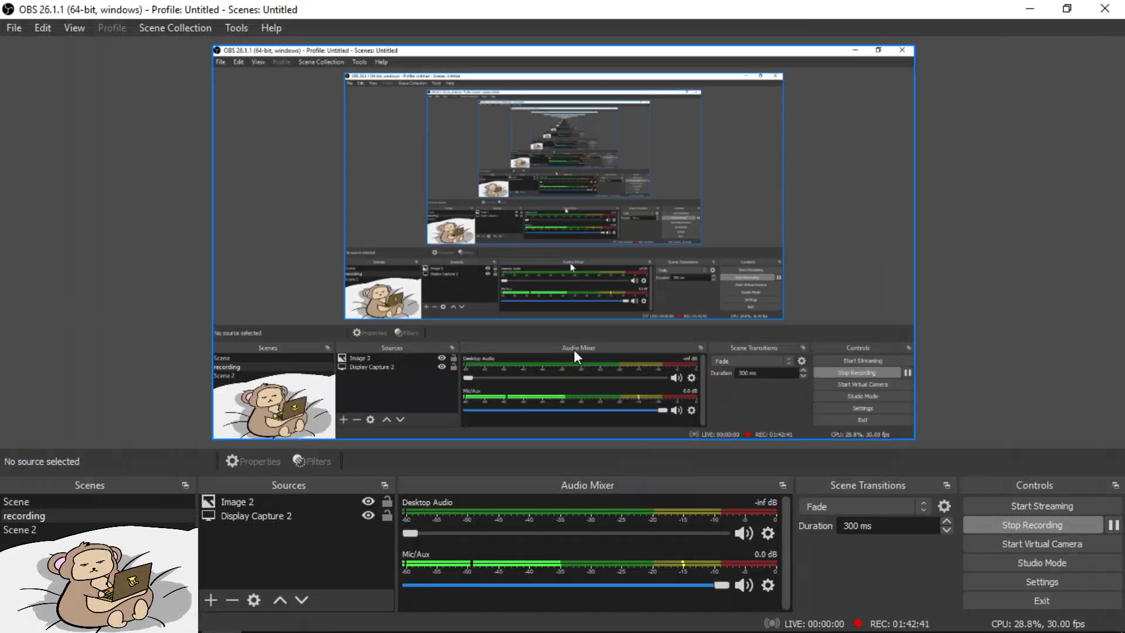